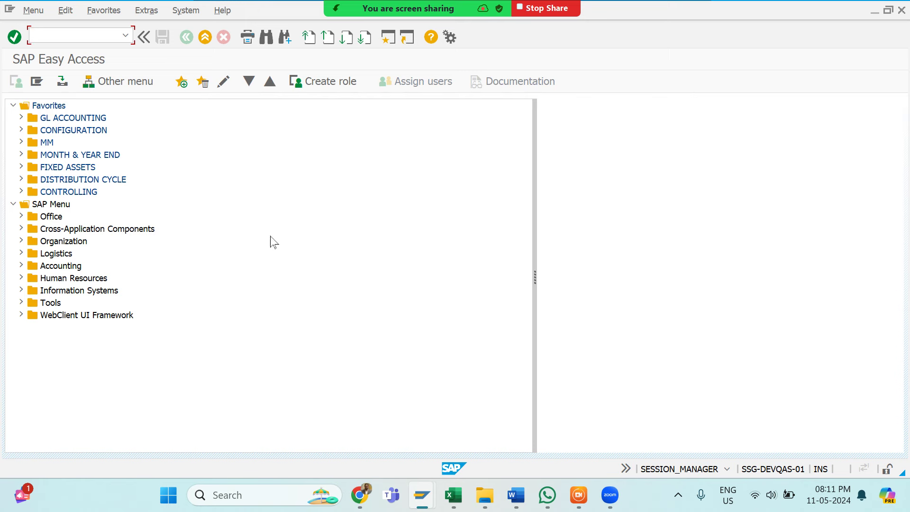
# Expand the Accounting folder of the SAP Menu and collapse the Favorites folder
pyautogui.click(58, 269)
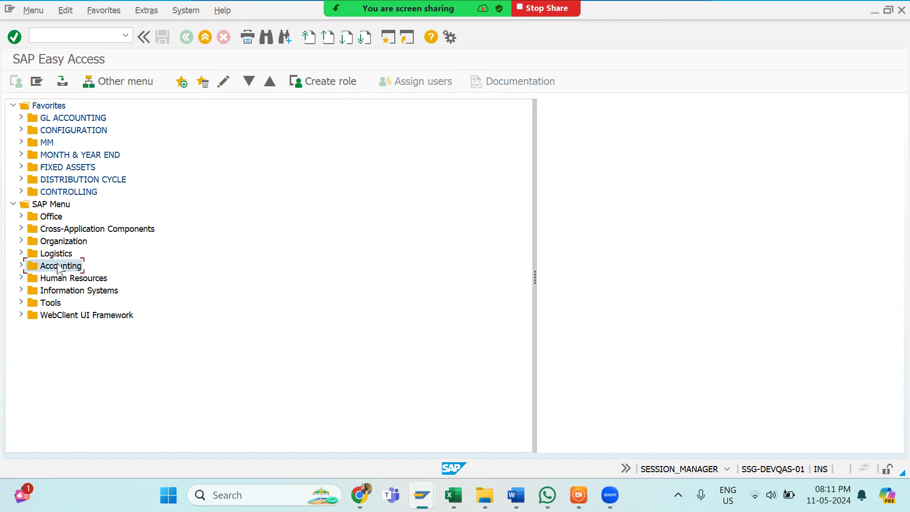
pyautogui.doubleClick(59, 268)
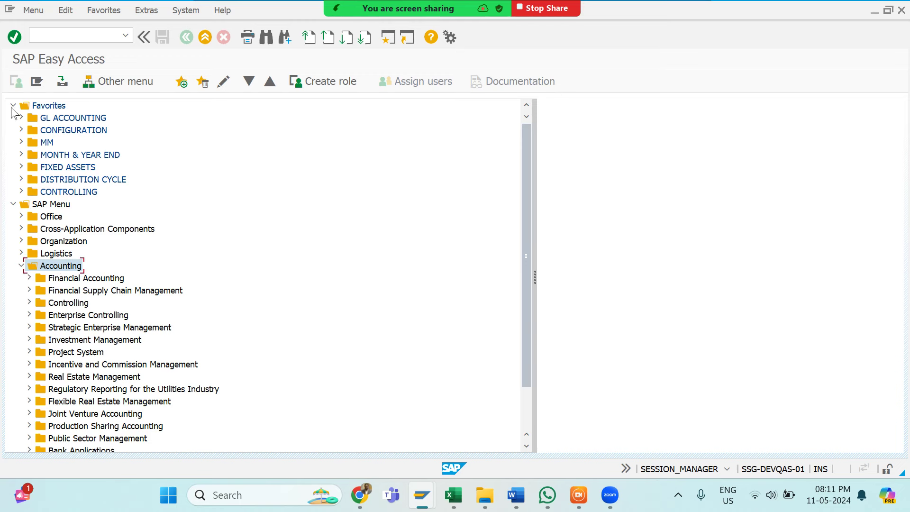
pyautogui.click(12, 106)
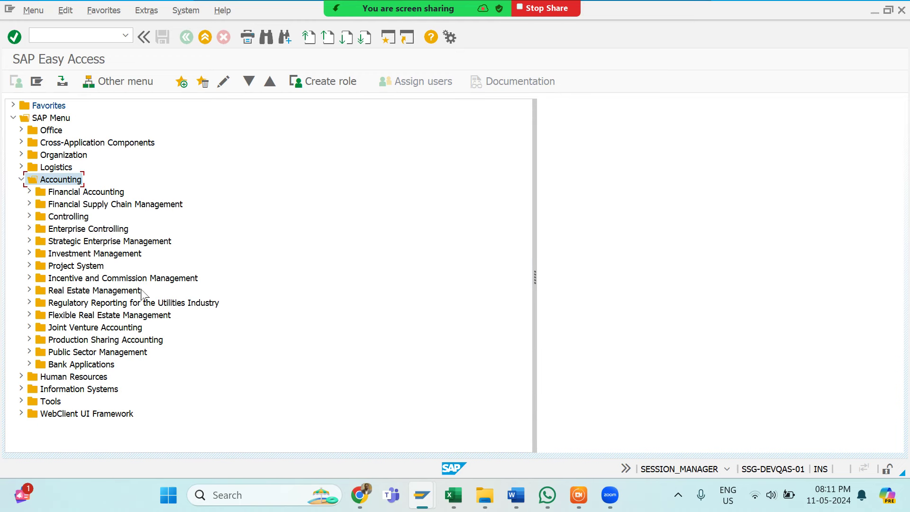
# Expand Financial Accounting and its Fixed Assets subfolder
pyautogui.press('Down')
pyautogui.press('Right')
pyautogui.press('Down')
pyautogui.press('Down')
pyautogui.press('Down')
pyautogui.press('Down')
pyautogui.press('Down')
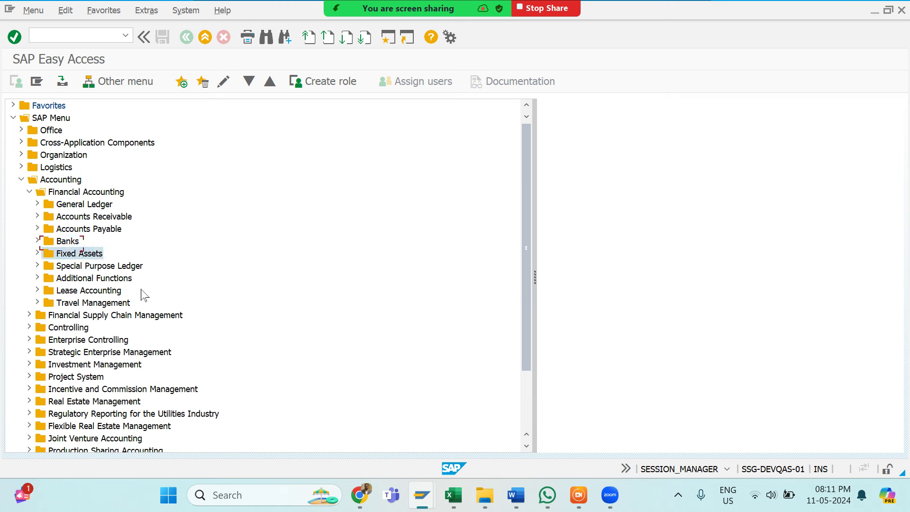
pyautogui.press('Right')
pyautogui.press('Down')
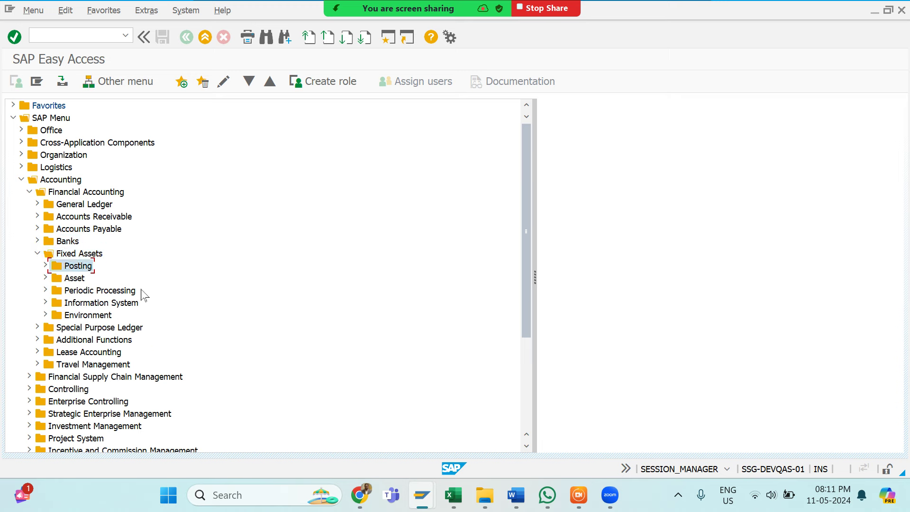
pyautogui.press('Right')
pyautogui.press('Down')
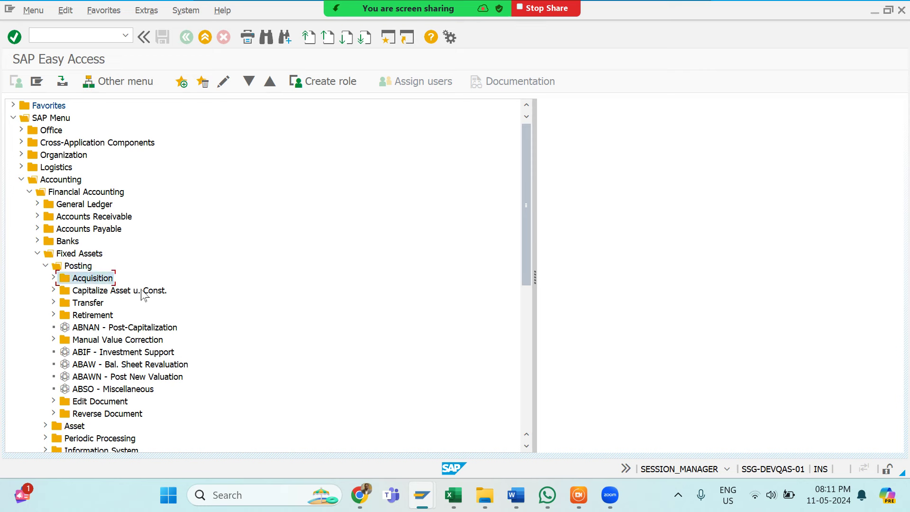
pyautogui.press('Right')
pyautogui.press('Down')
pyautogui.press('Right')
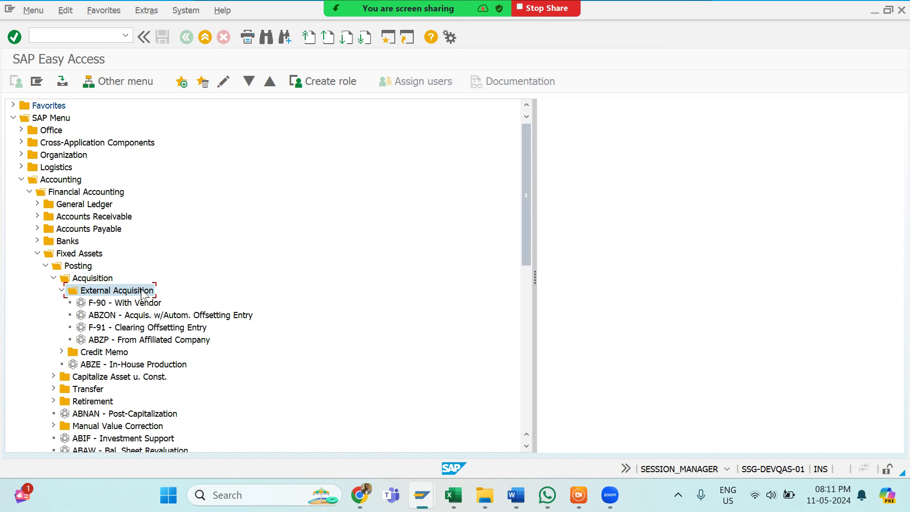
pyautogui.press('Left')
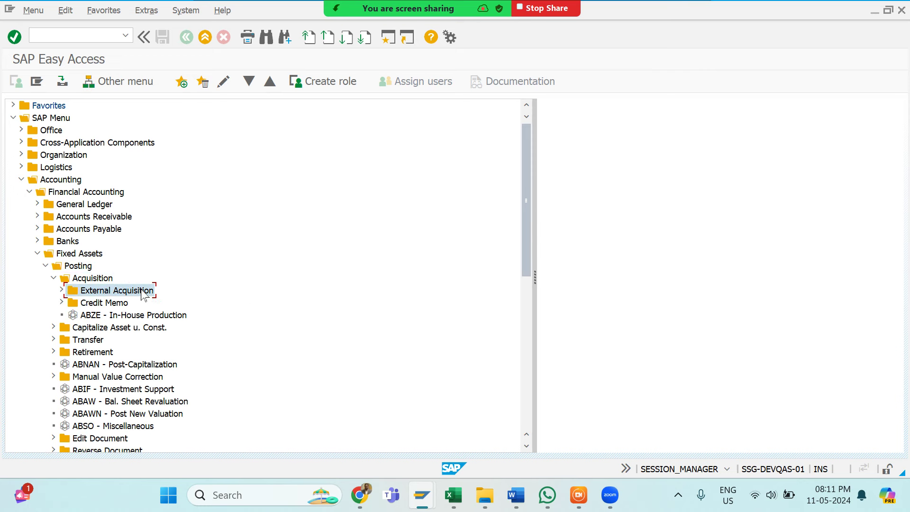
pyautogui.press('Left')
pyautogui.press('Left')
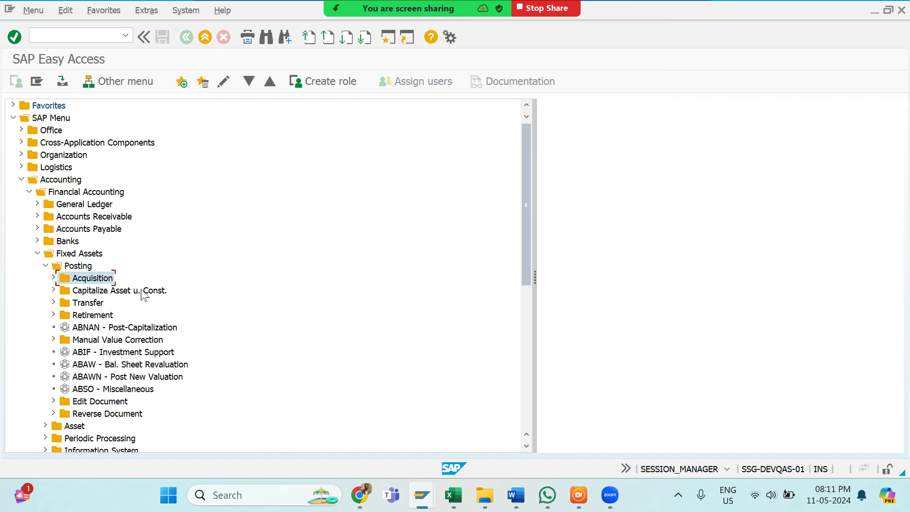
pyautogui.press('Left')
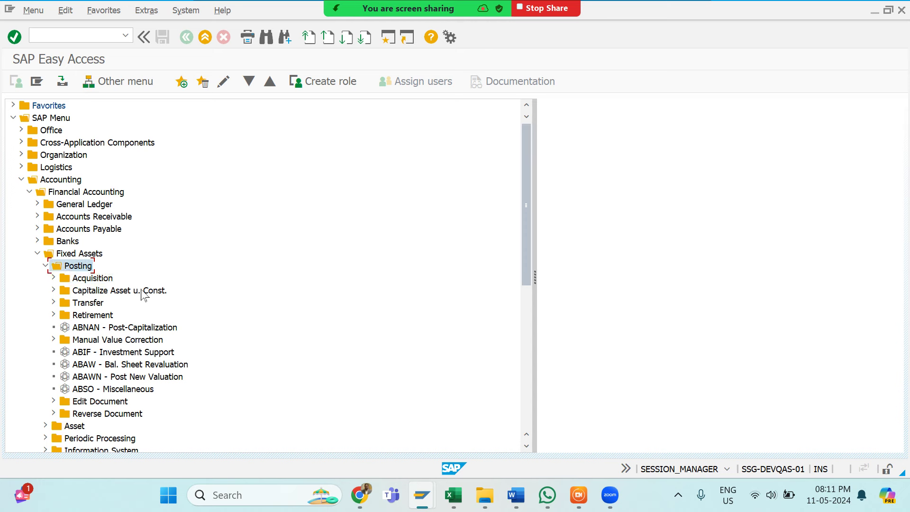
pyautogui.press('Left')
# Expand the Asset and Create folders under Fixed Assets and select the transaction AS01 - Asset
pyautogui.press('Down')
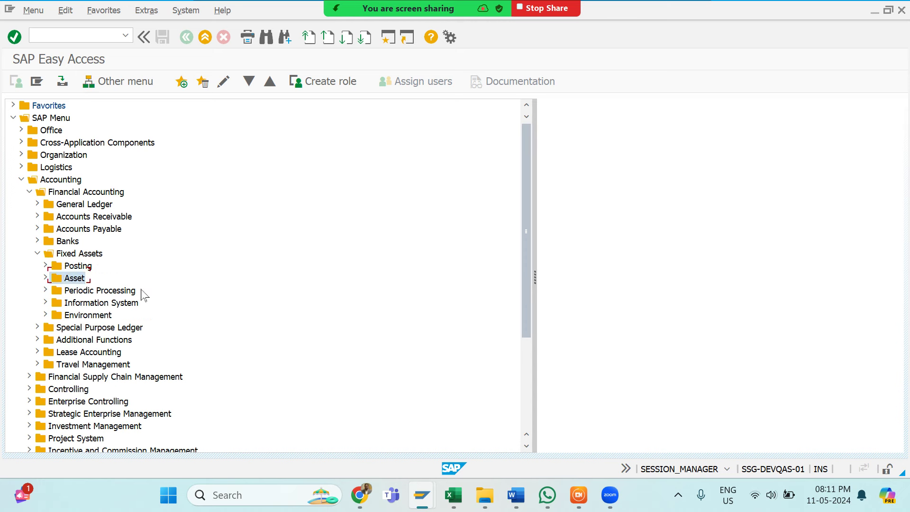
pyautogui.press('Right')
pyautogui.press('Down')
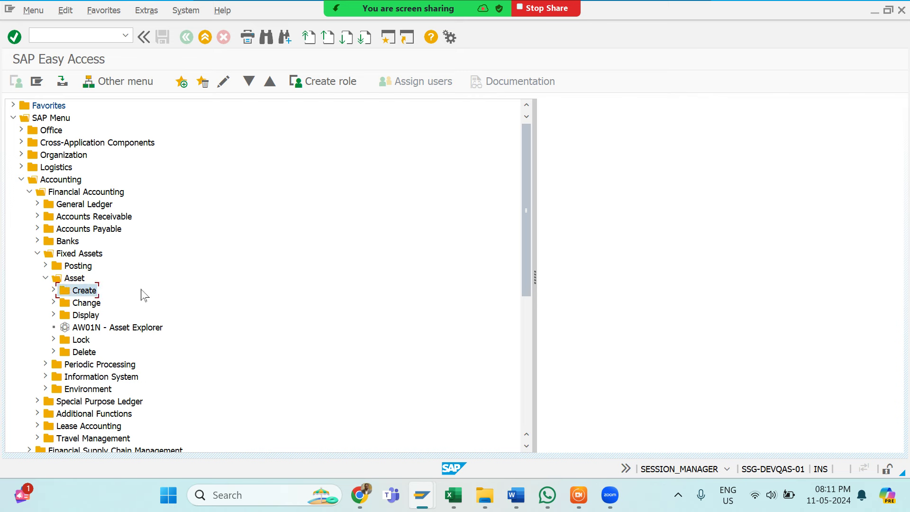
pyautogui.press('Right')
pyautogui.press('Down')
pyautogui.press('Down')
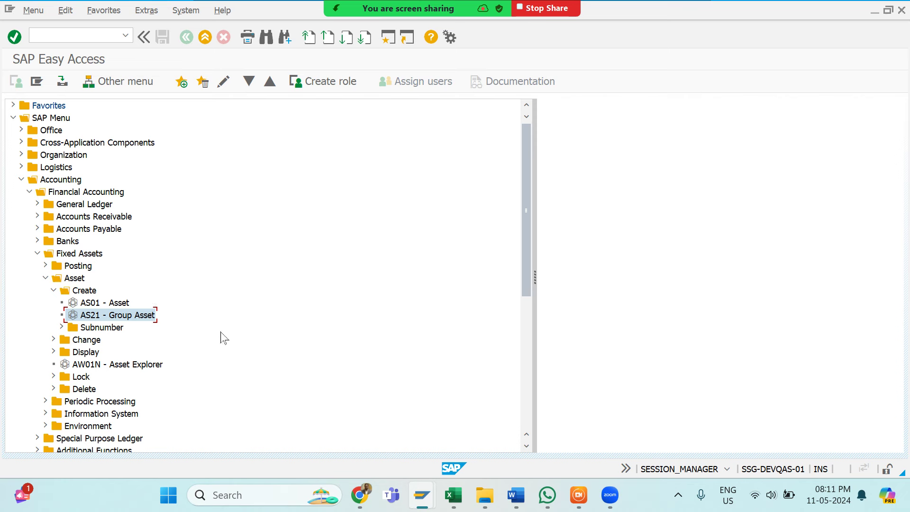
pyautogui.click(117, 305)
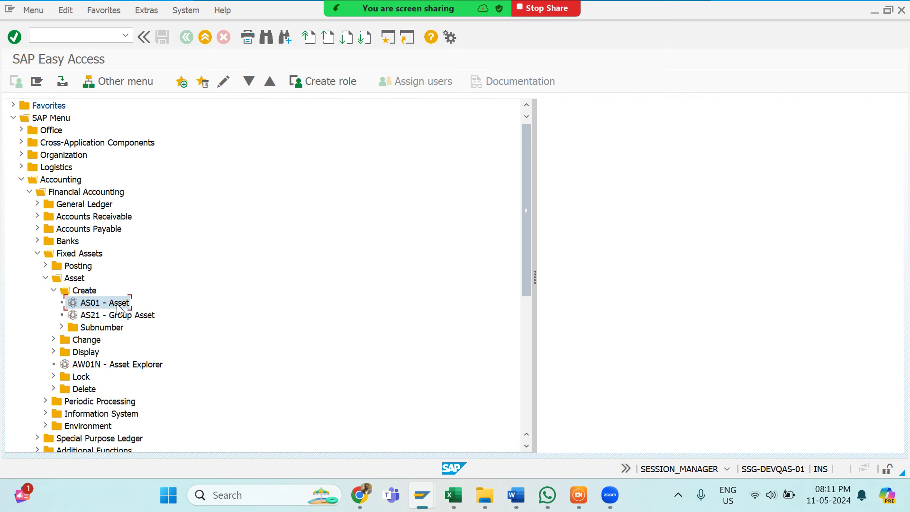
pyautogui.click(74, 280)
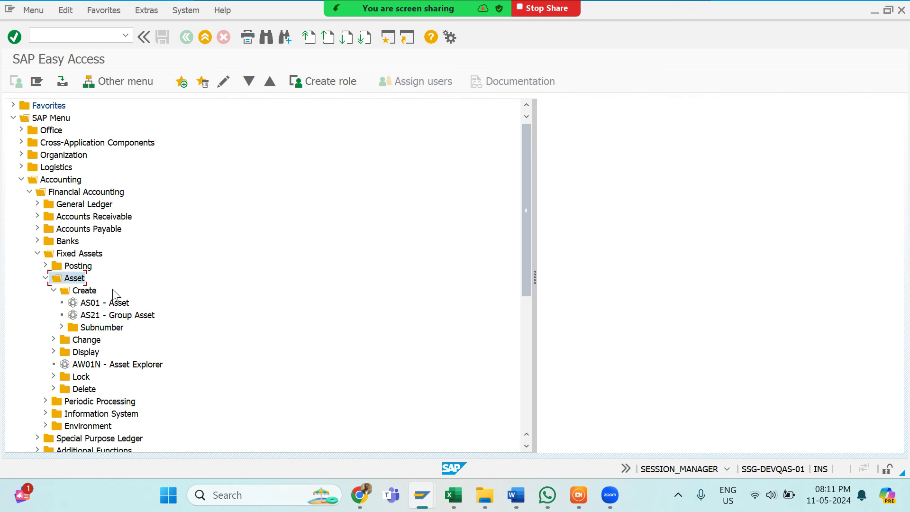
pyautogui.click(88, 304)
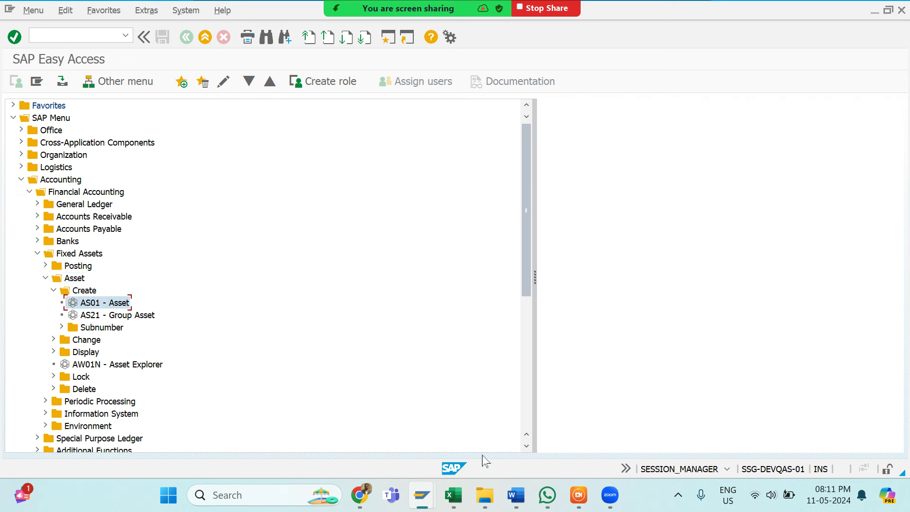
# Switch to File Explorer and open the FIXED ASSETS MANAGEMENT PDF from F:, SAP DOCUMENTS, USER TRAINING MANUAL, Fixed Assets Accounting
pyautogui.click(412, 365)
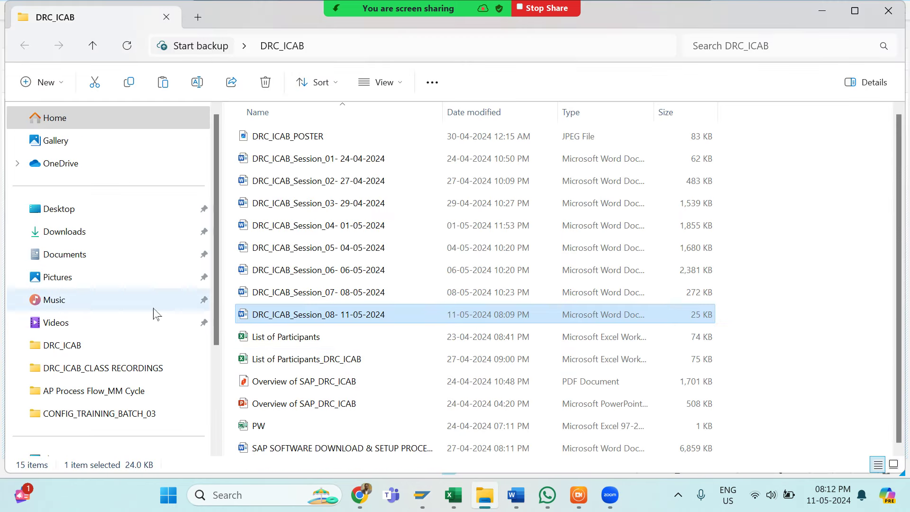
pyautogui.scroll(-3, 102, 360)
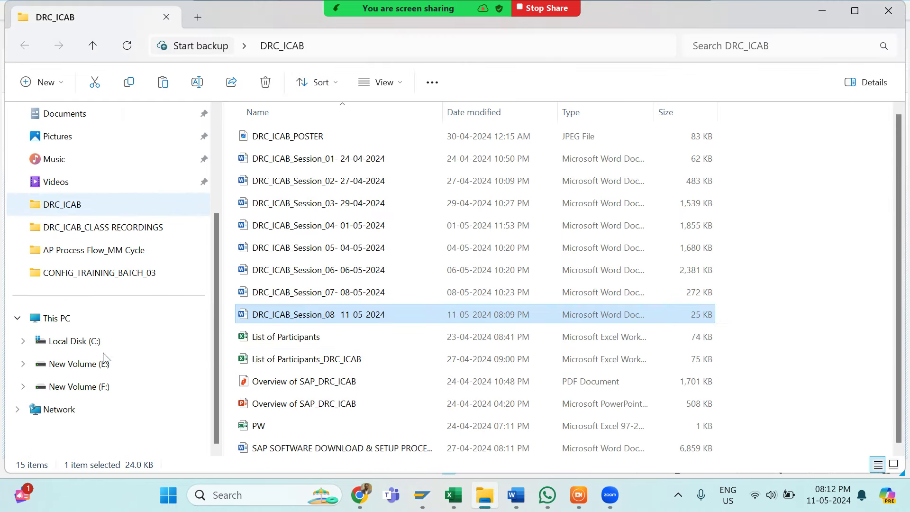
pyautogui.click(102, 385)
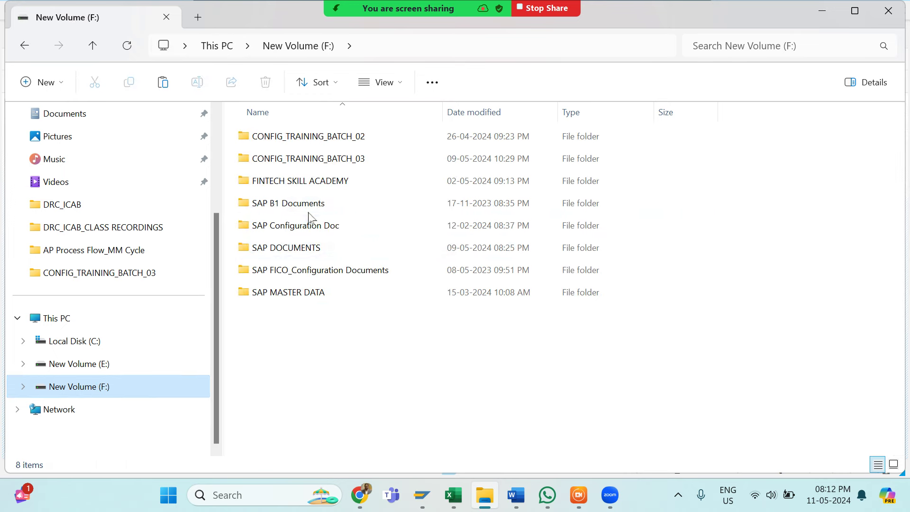
pyautogui.doubleClick(309, 253)
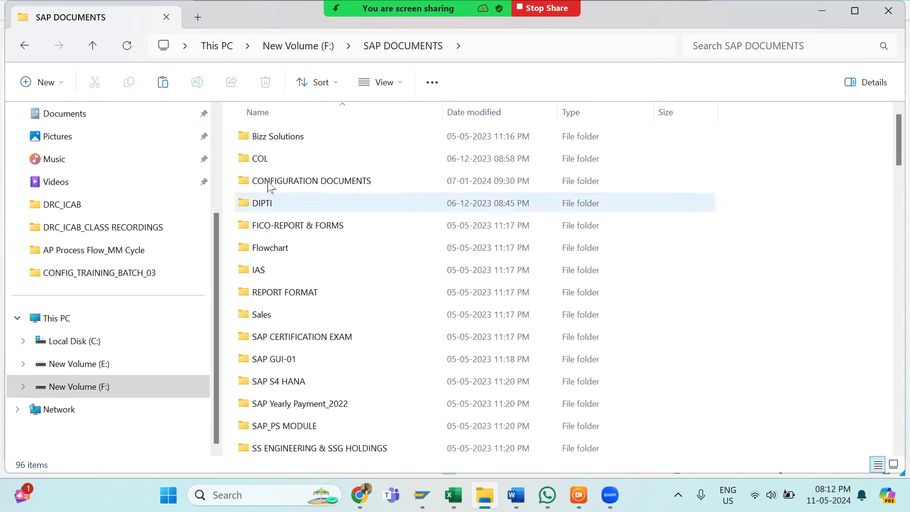
pyautogui.scroll(-3, 292, 373)
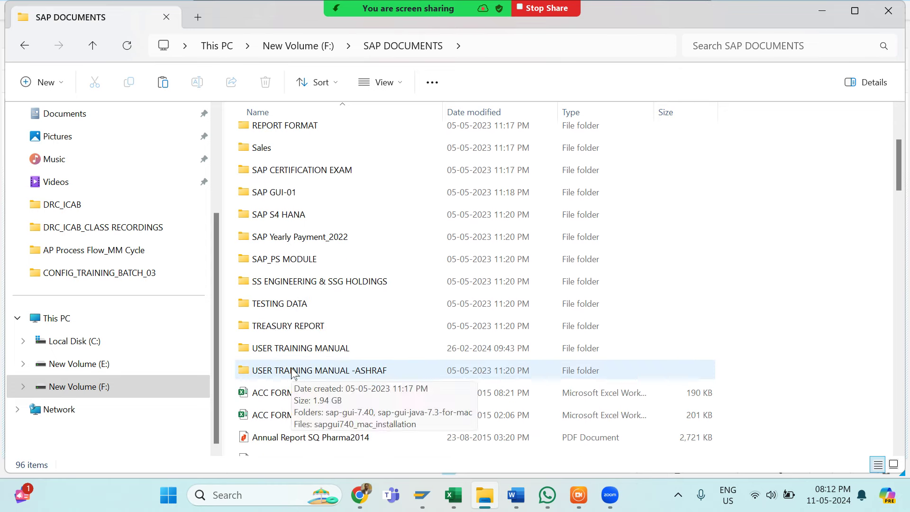
pyautogui.doubleClick(337, 351)
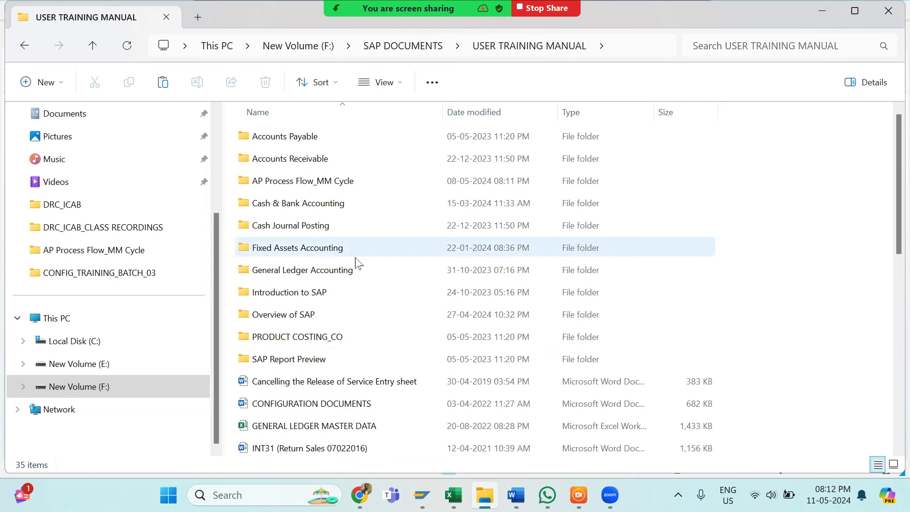
pyautogui.doubleClick(305, 252)
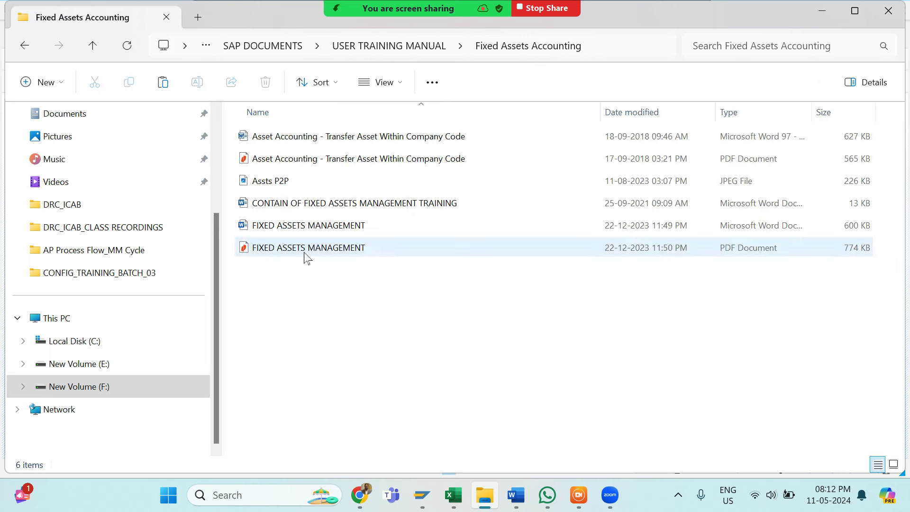
pyautogui.click(353, 256)
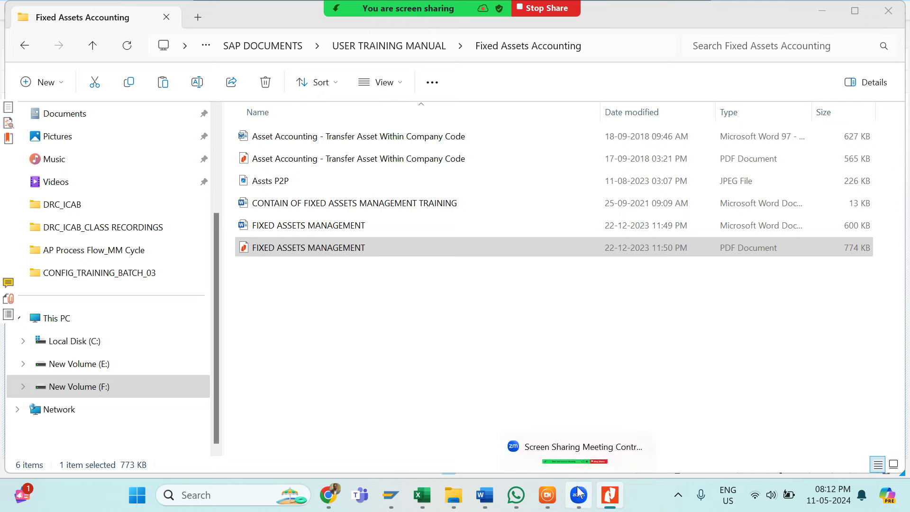
pyautogui.moveTo(552, 502)
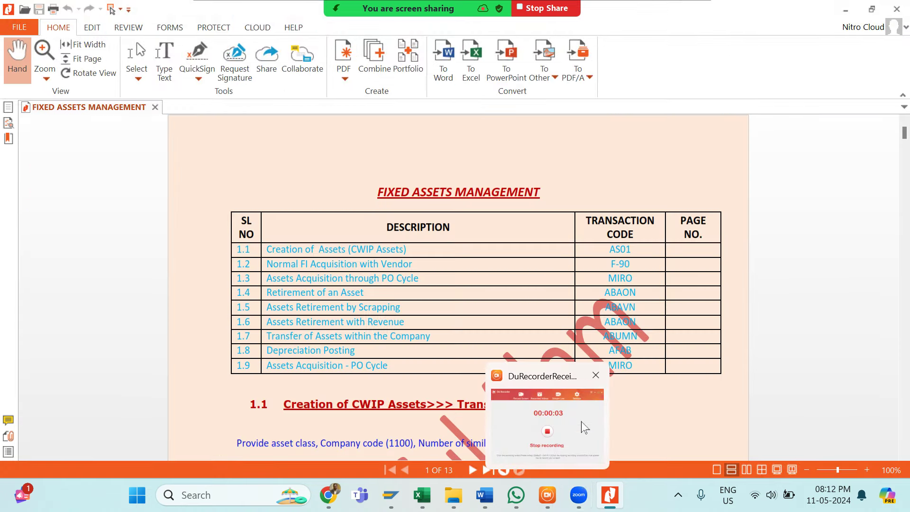
pyautogui.click(584, 427)
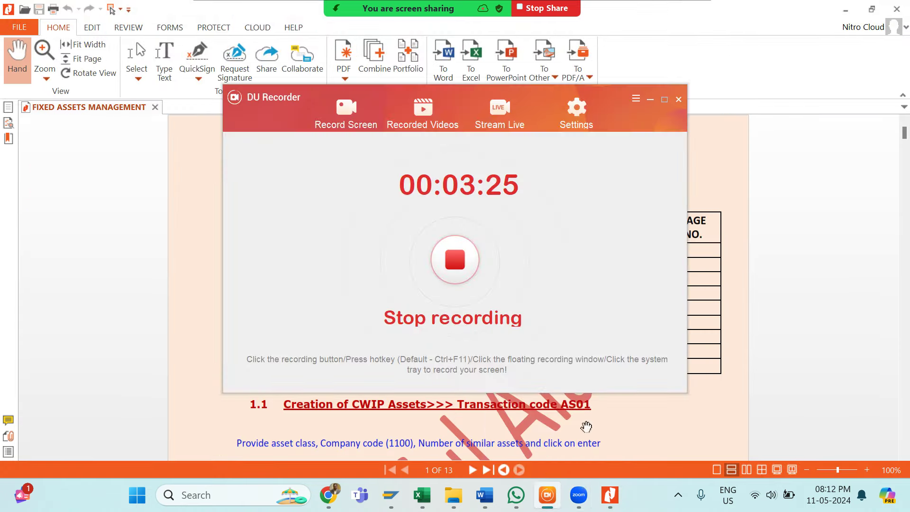
pyautogui.click(649, 100)
# Review the manual's sections on creating CWIP assets with AS01 and FI acquisition with vendor through F-90
pyautogui.scroll(-10, 417, 290)
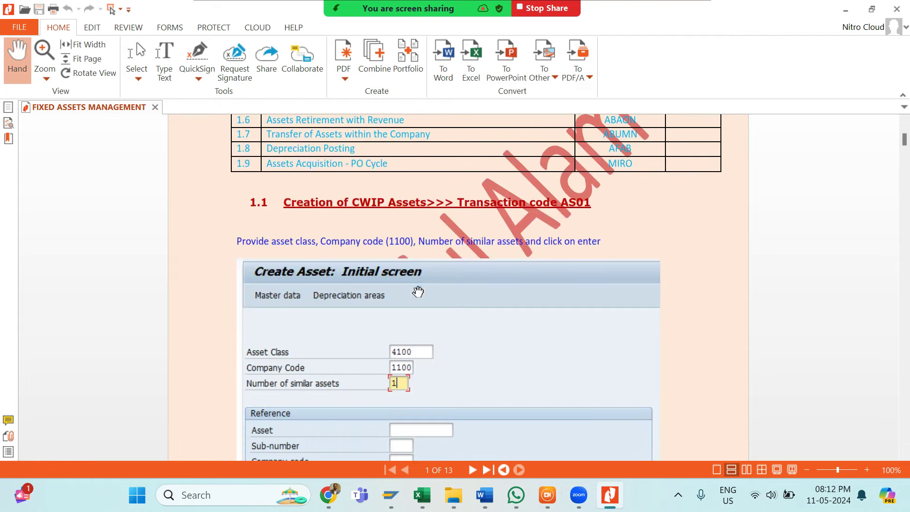
pyautogui.scroll(-10, 417, 290)
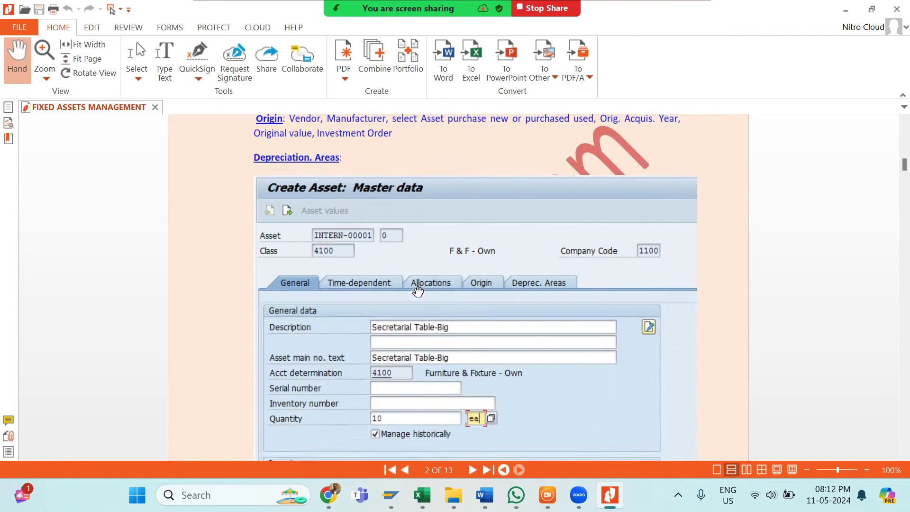
pyautogui.scroll(-15, 417, 290)
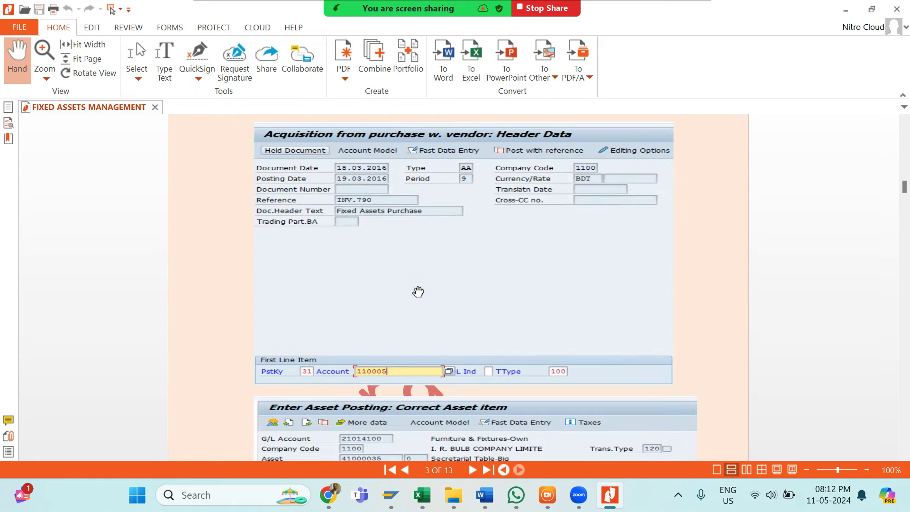
pyautogui.scroll(2, 417, 290)
pyautogui.hotkey('alt', 'Tab')
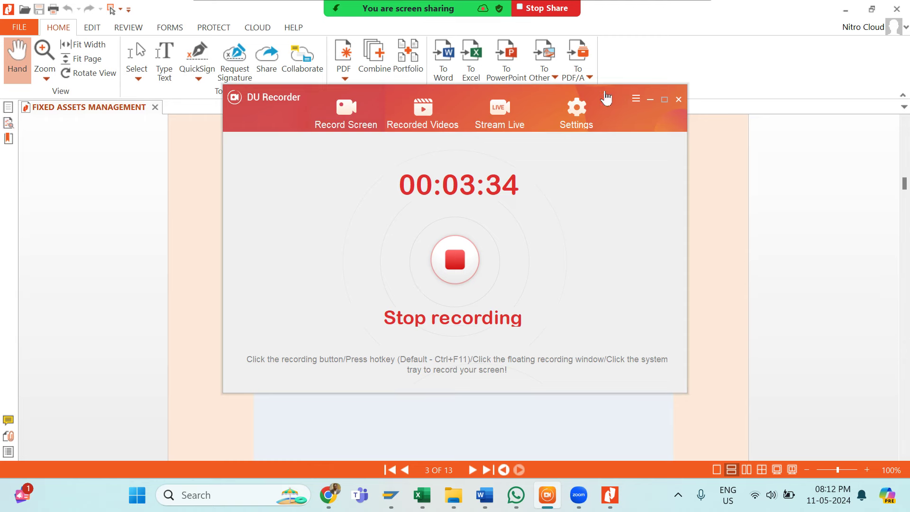
pyautogui.click(652, 100)
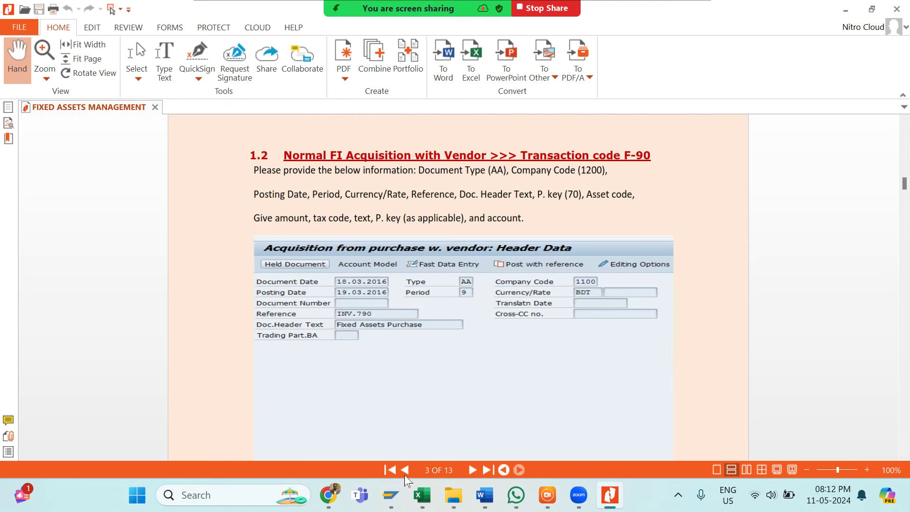
# Switch back to SAP and copy a screenshot of the Fixed Assets tree area containing AS01 - Asset to the clipboard
pyautogui.moveTo(388, 502)
pyautogui.click(432, 438)
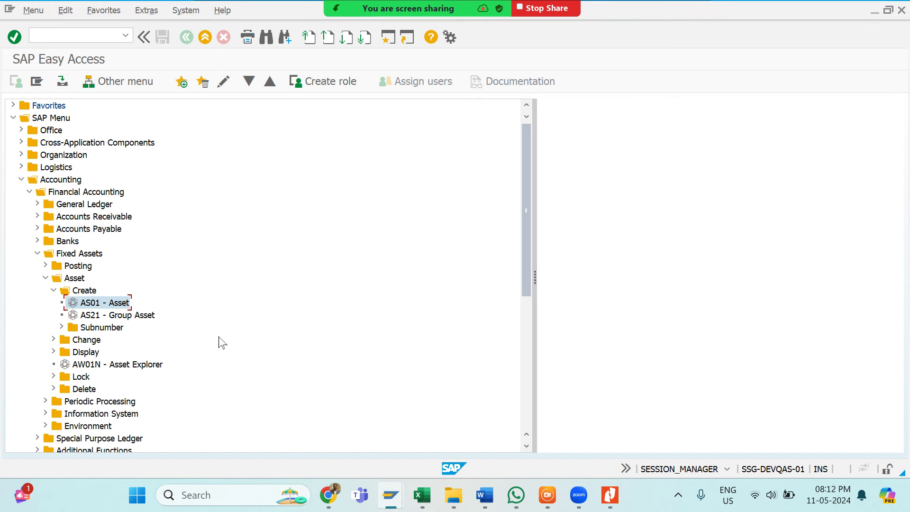
pyautogui.click(679, 497)
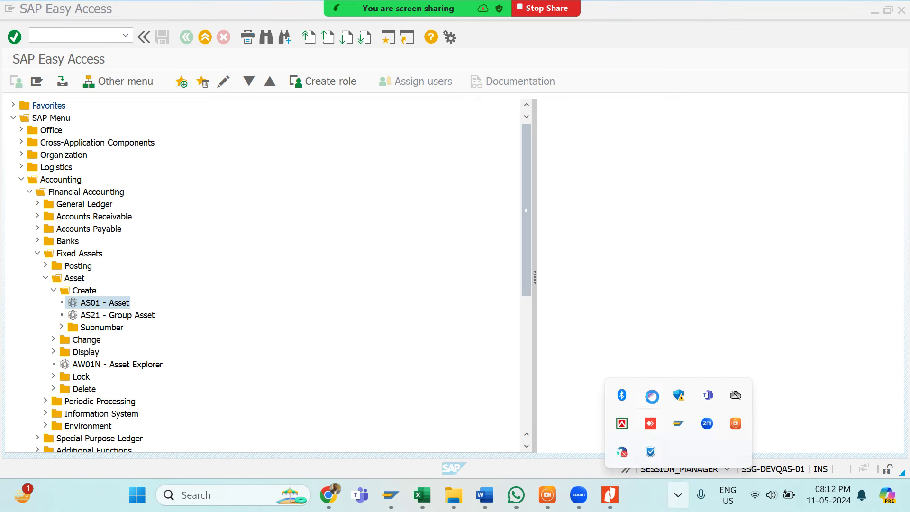
pyautogui.click(650, 394)
pyautogui.moveTo(3, 236)
pyautogui.mouseDown()
pyautogui.moveTo(55, 241)
pyautogui.moveTo(347, 371)
pyautogui.moveTo(366, 359)
pyautogui.moveTo(370, 377)
pyautogui.mouseUp()
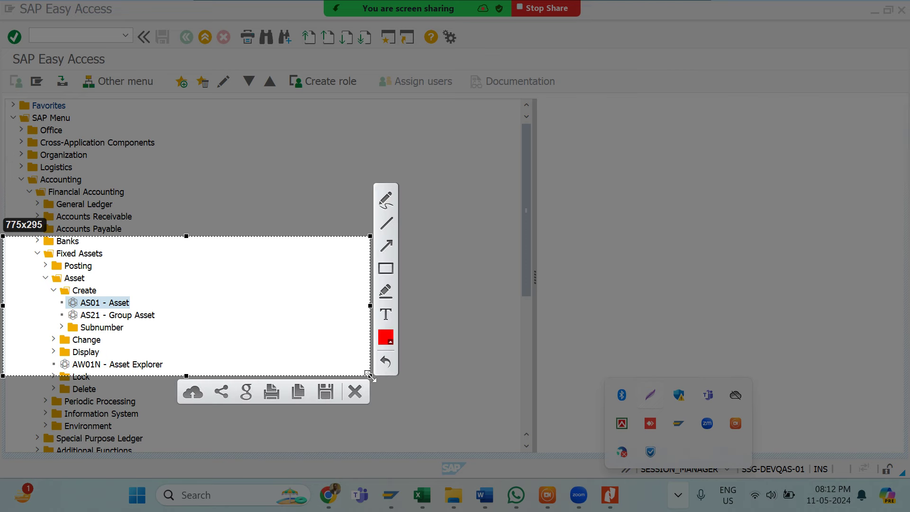
pyautogui.click(298, 392)
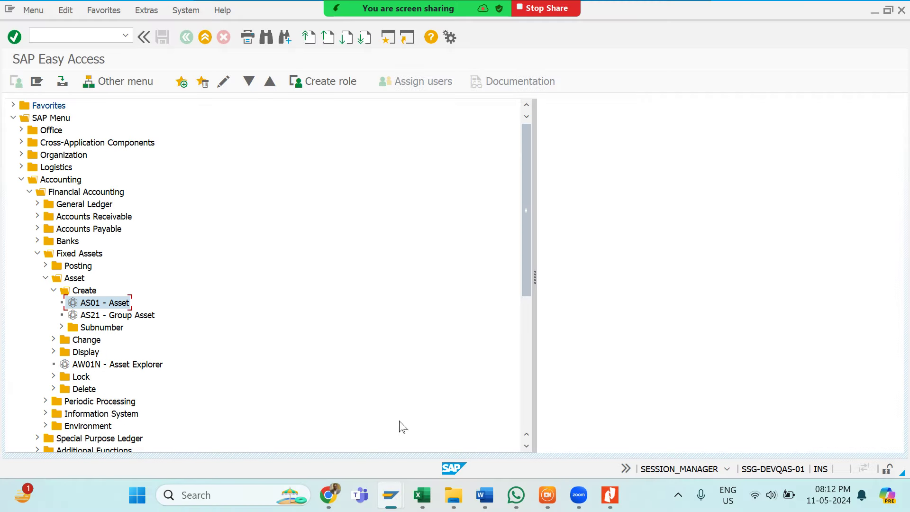
# Switch to Word, paste the copied Fixed Assets tree screenshot below "Create Assets Master Data: AS01", and return to SAP
pyautogui.click(512, 448)
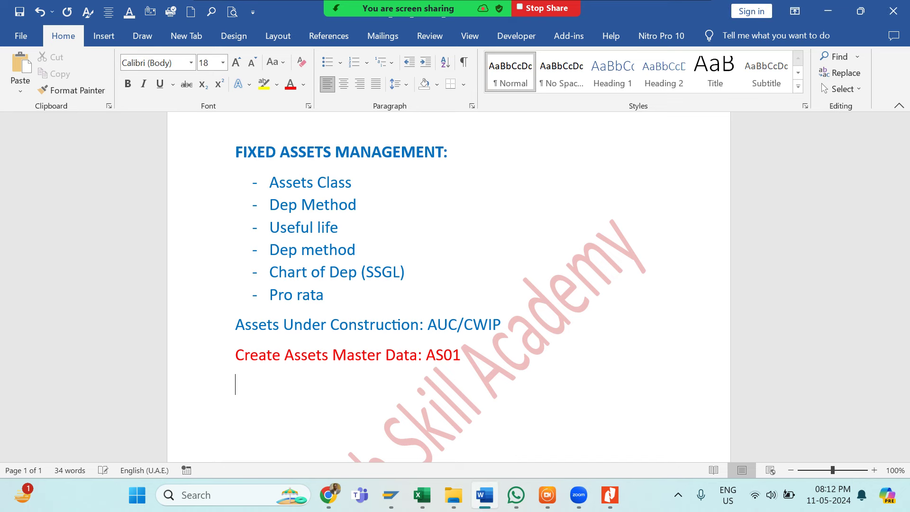
pyautogui.hotkey('ctrl', 'v')
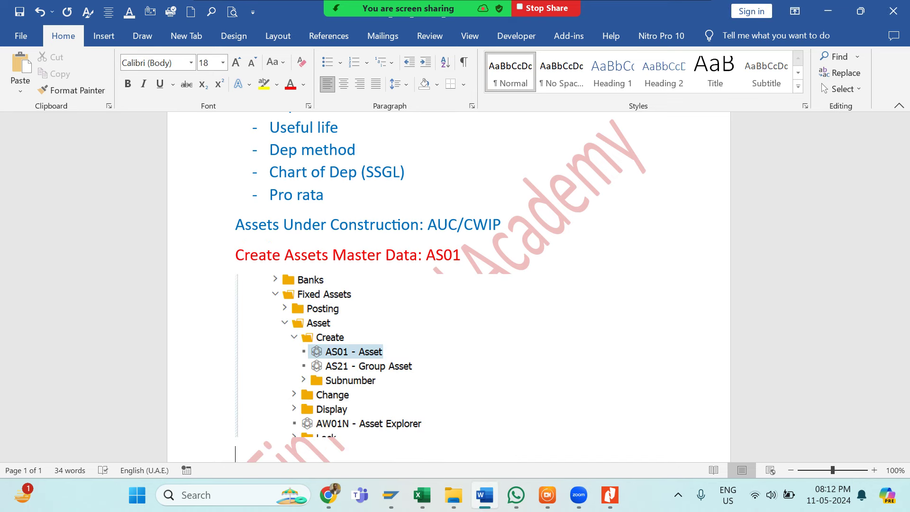
pyautogui.hotkey('alt', 'Tab')
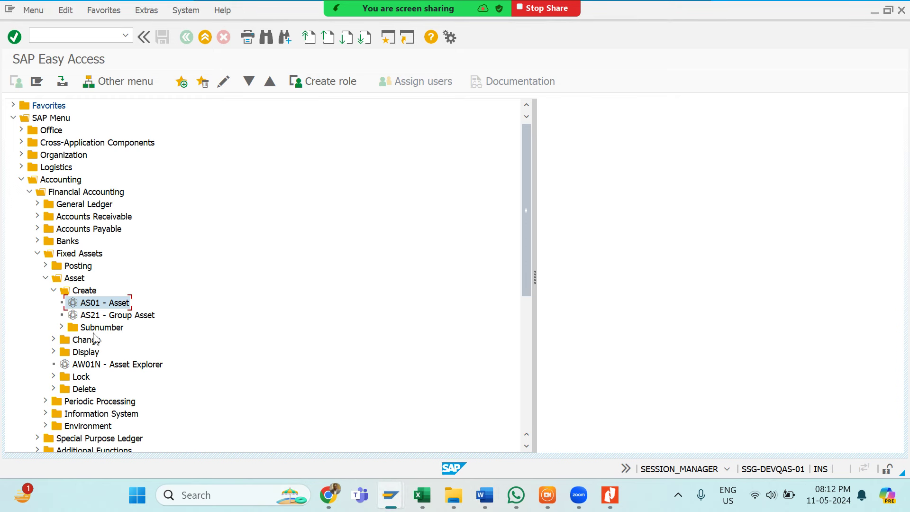
# Start transaction AS01 - Asset and look up the available asset classes for company code 1200
pyautogui.doubleClick(106, 305)
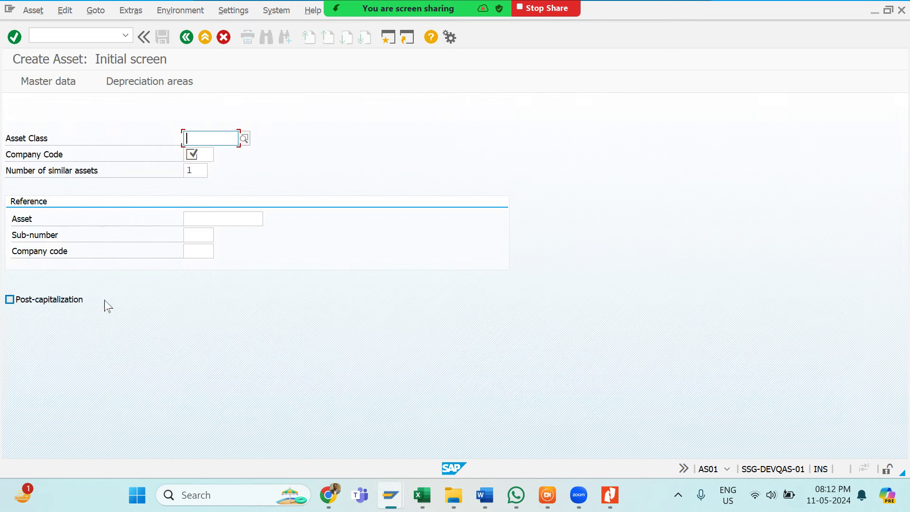
pyautogui.press('Tab')
pyautogui.hotkey('shift', 'Tab')
pyautogui.click(245, 138)
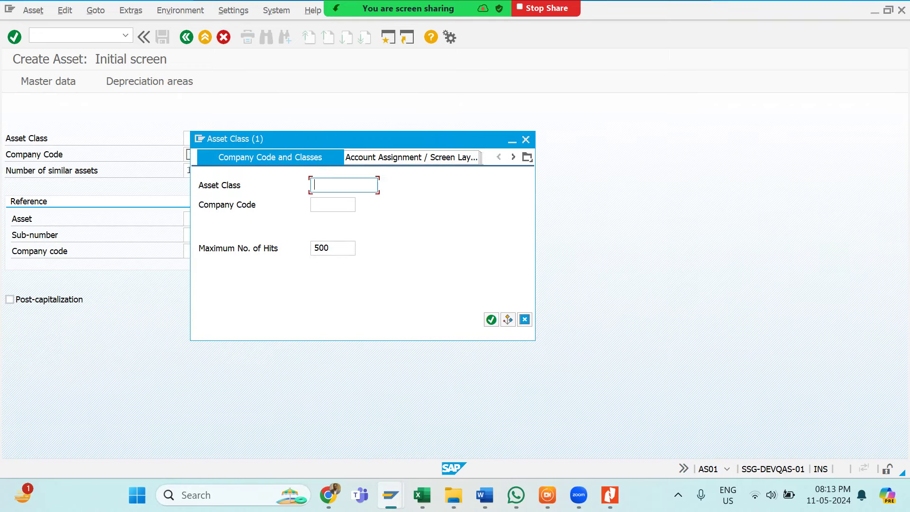
pyautogui.click(331, 203)
pyautogui.write('1')
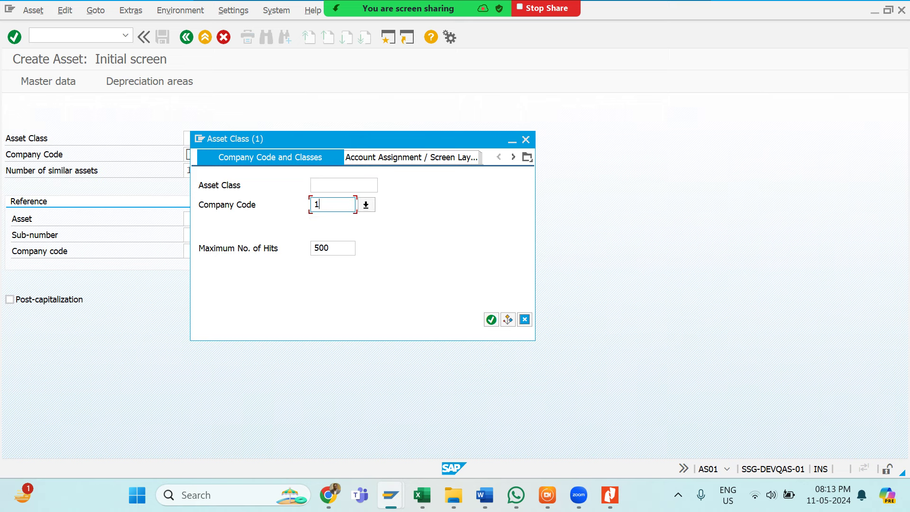
pyautogui.write('200')
pyautogui.press('Return')
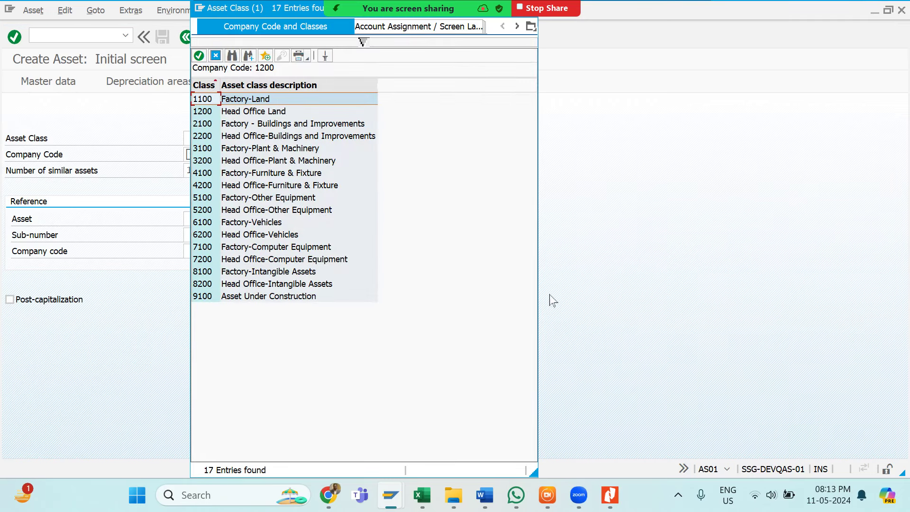
# Capture a screenshot of the asset class list with its class codes and descriptions and copy it to the clipboard
pyautogui.click(679, 495)
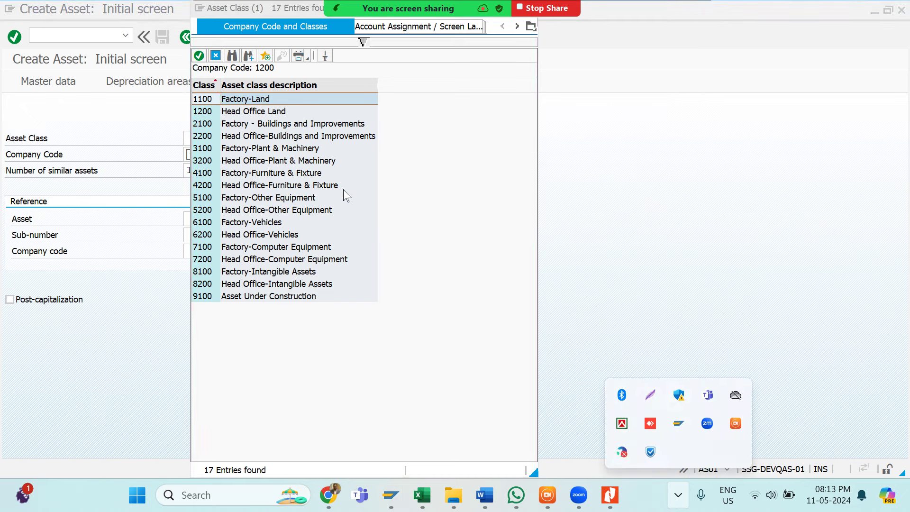
pyautogui.click(653, 402)
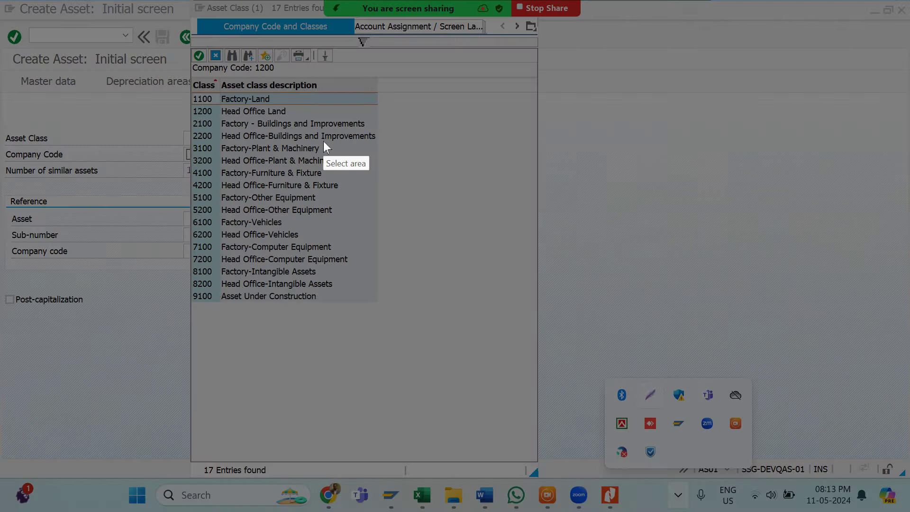
pyautogui.moveTo(189, 73)
pyautogui.mouseDown()
pyautogui.moveTo(232, 95)
pyautogui.moveTo(412, 240)
pyautogui.moveTo(434, 314)
pyautogui.mouseUp()
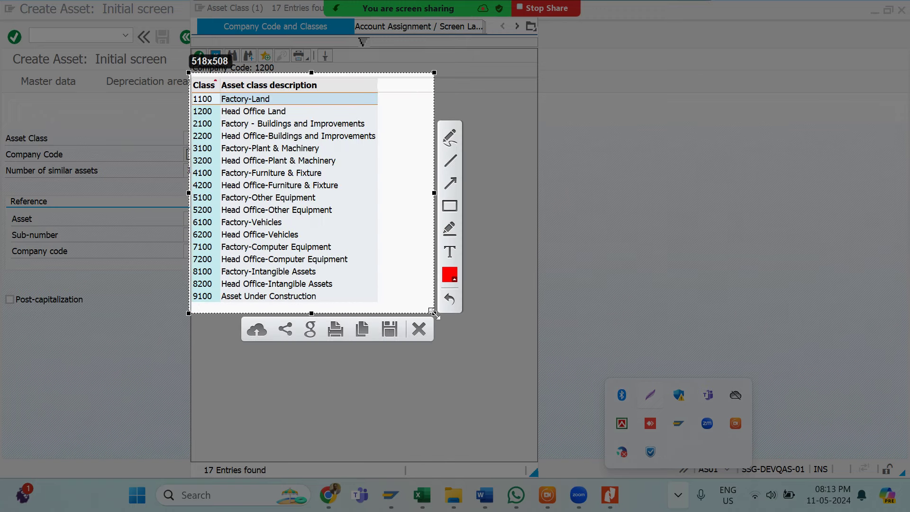
pyautogui.click(366, 329)
# Switch to the Word document and paste the asset class list below the Fixed Assets tree screenshot
pyautogui.moveTo(495, 485)
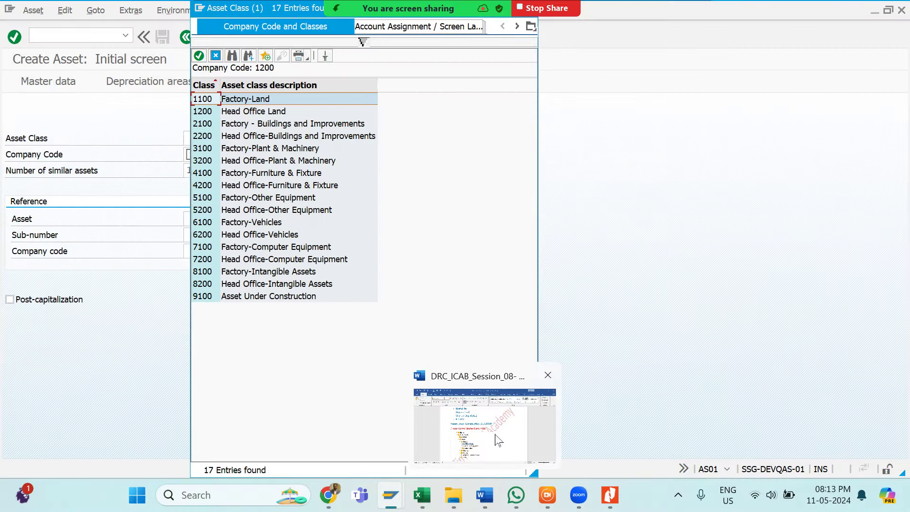
pyautogui.click(493, 426)
pyautogui.scroll(-4, 494, 434)
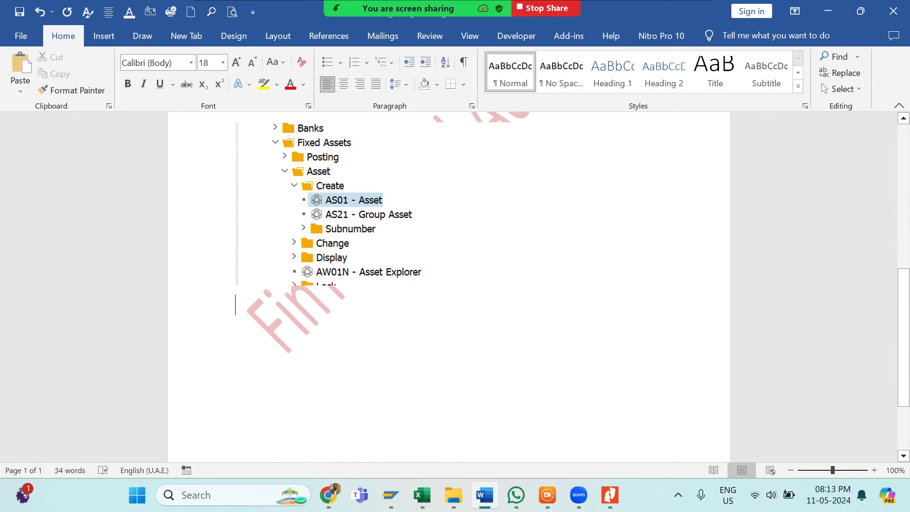
pyautogui.hotkey('ctrl', 'v')
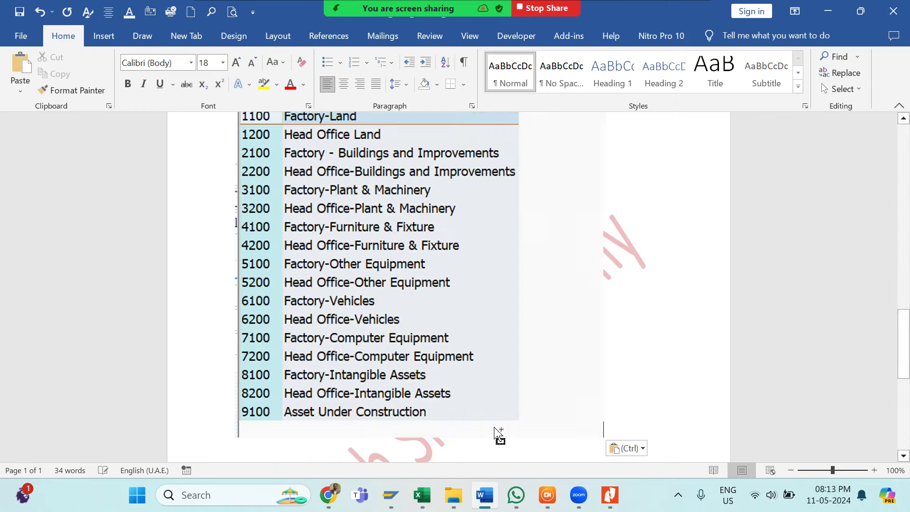
# Review the pasted asset class list in Word, from Factory-Land through Asset Under Construction
pyautogui.scroll(2, 494, 429)
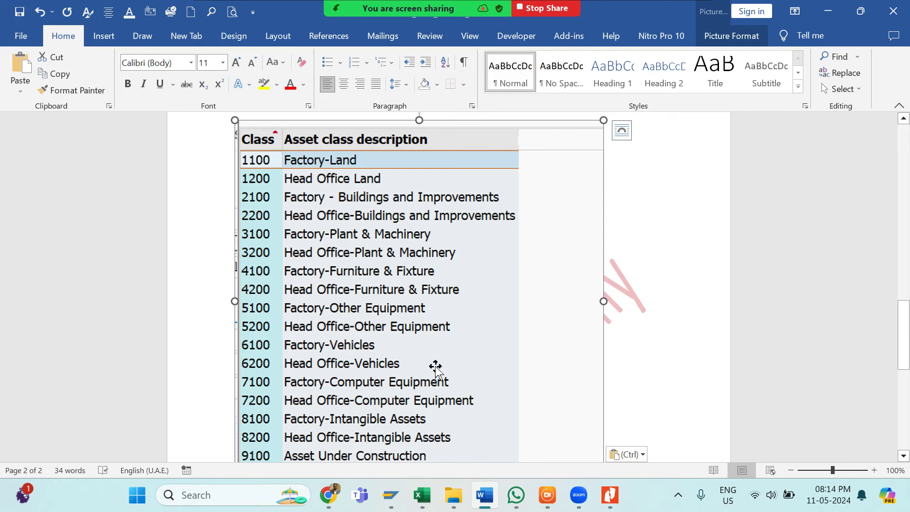
pyautogui.scroll(-2, 429, 397)
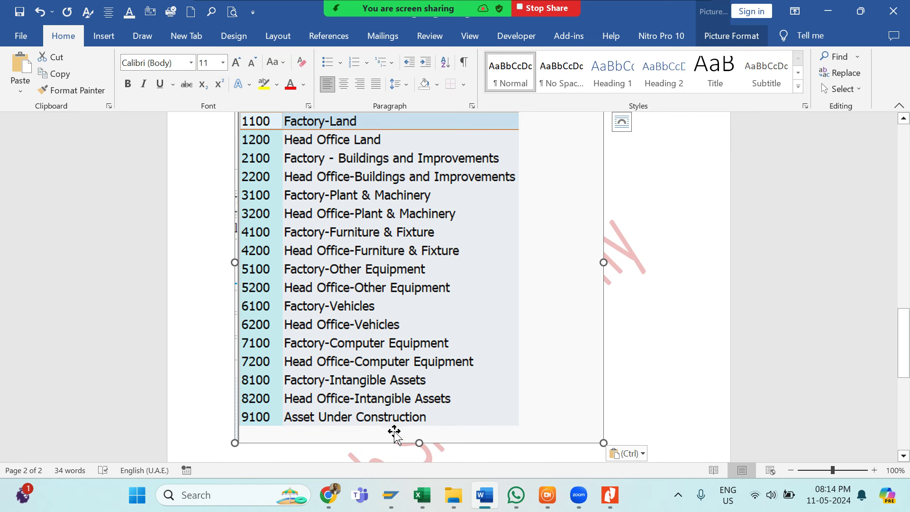
pyautogui.scroll(3, 394, 434)
pyautogui.scroll(-2, 394, 433)
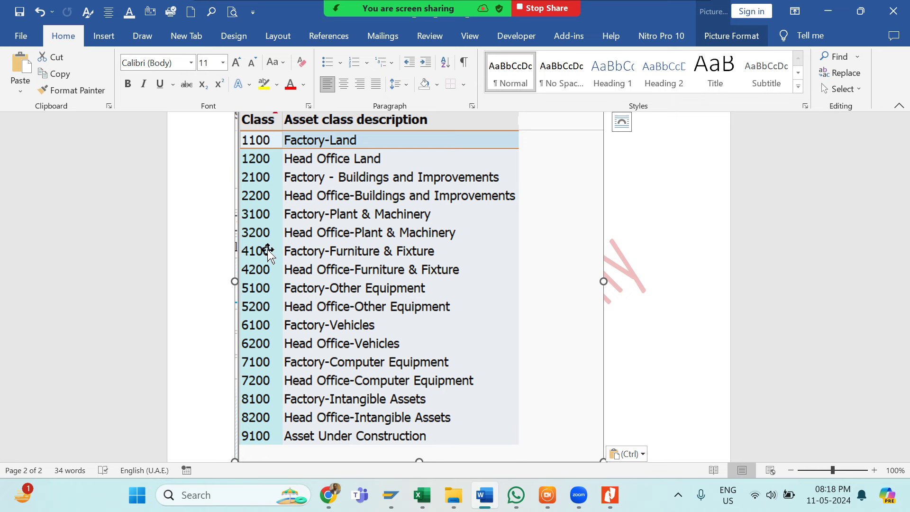
pyautogui.scroll(-5, 266, 251)
pyautogui.scroll(6, 266, 251)
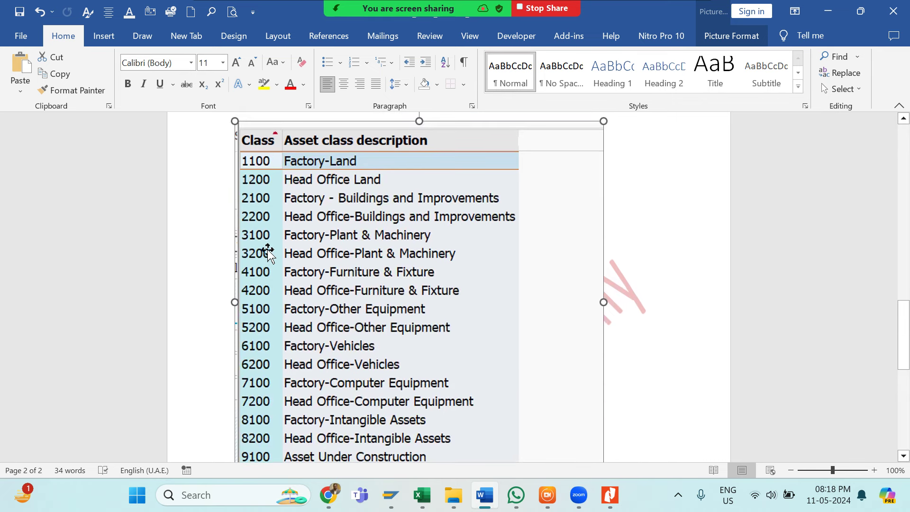
pyautogui.scroll(-5, 549, 370)
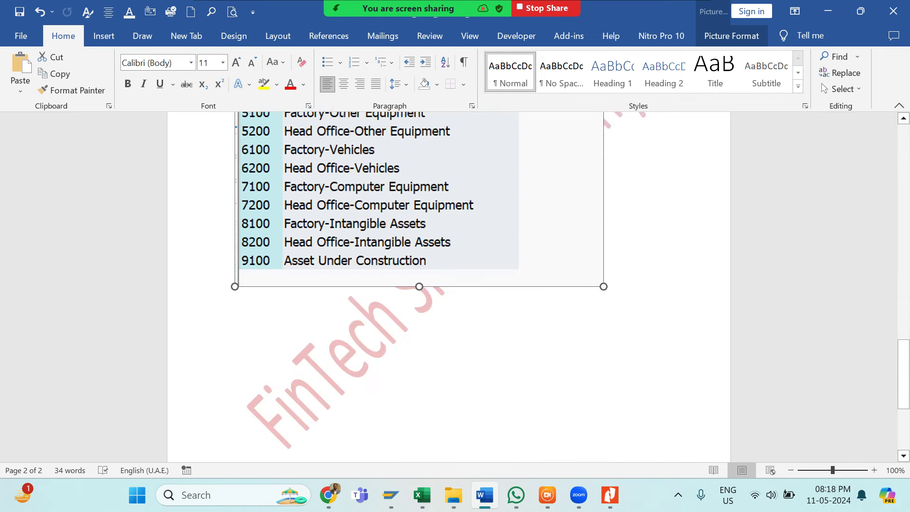
# Switch back to SAP and choose asset class 3100, Factory-Plant & Machinery, from the class list
pyautogui.hotkey('alt', 'Tab')
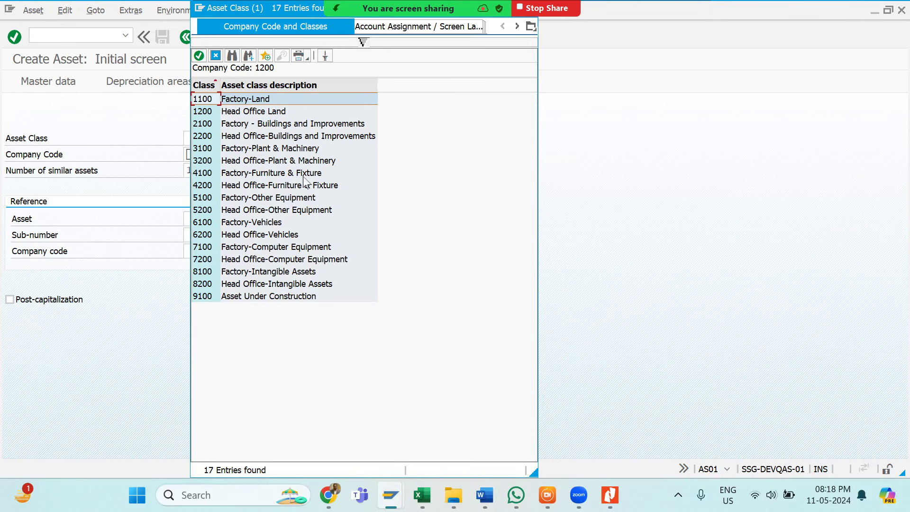
pyautogui.click(262, 150)
pyautogui.doubleClick(262, 151)
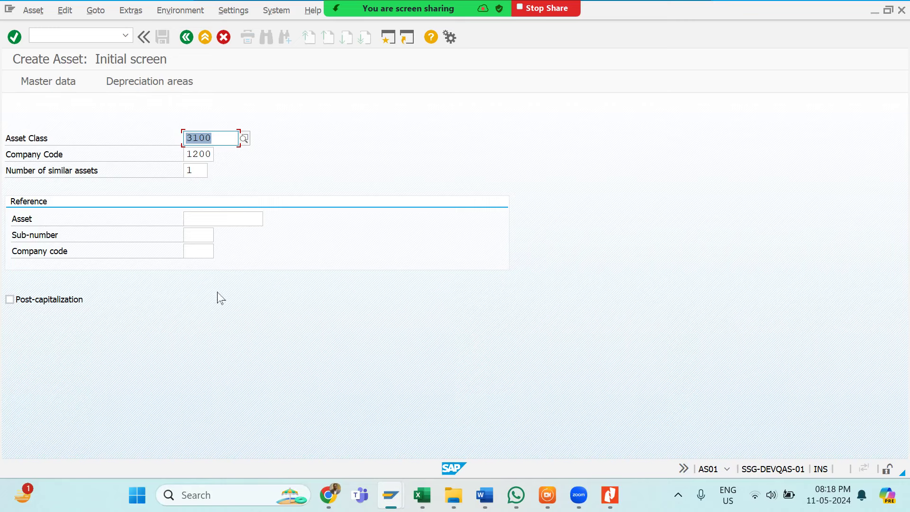
# Go through the initial screen's reference asset, sub-number, asset class, company code and number of similar assets fields without changing them
pyautogui.click(223, 219)
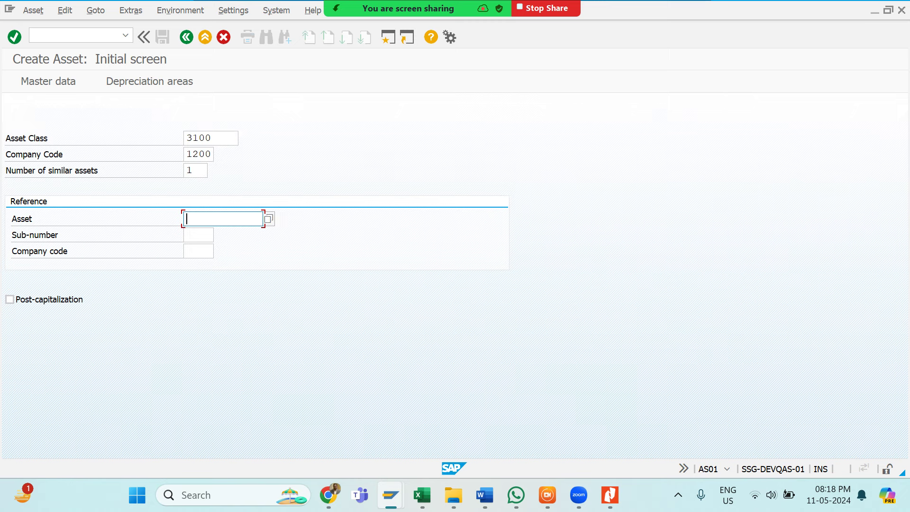
pyautogui.press('Tab')
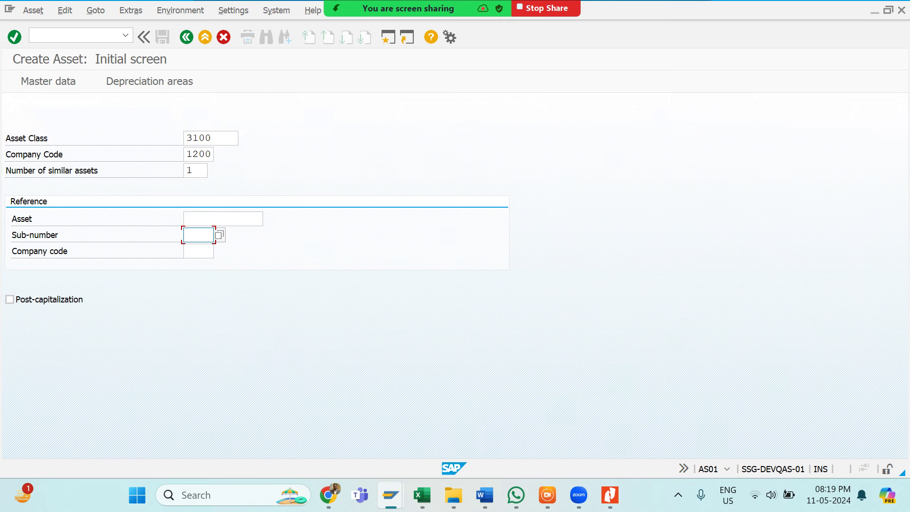
pyautogui.click(195, 170)
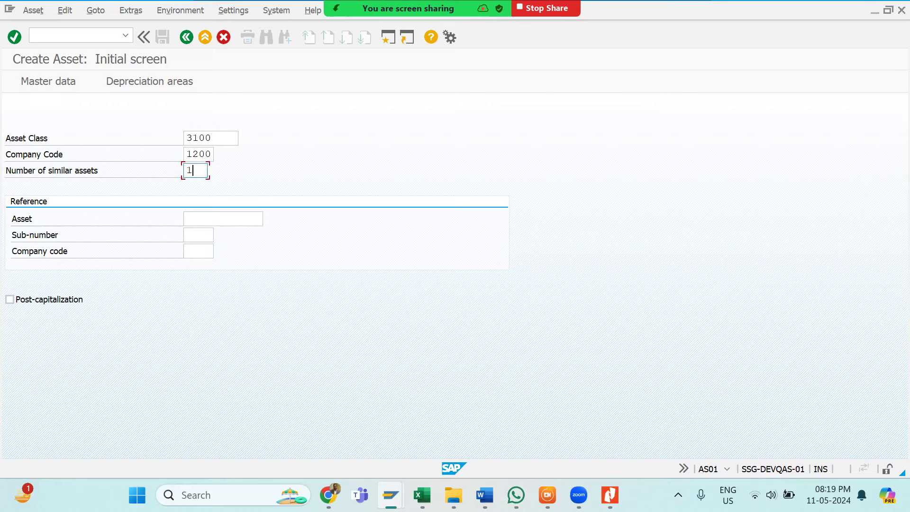
pyautogui.click(199, 137)
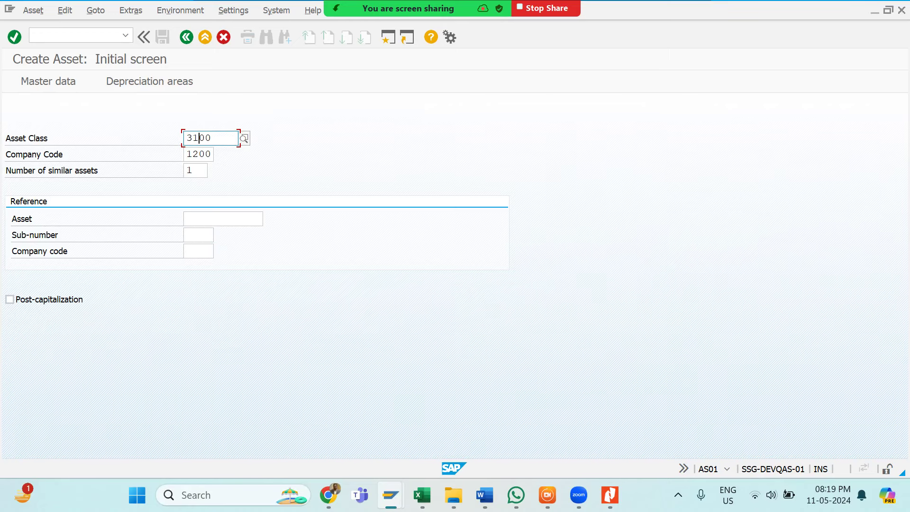
pyautogui.click(199, 154)
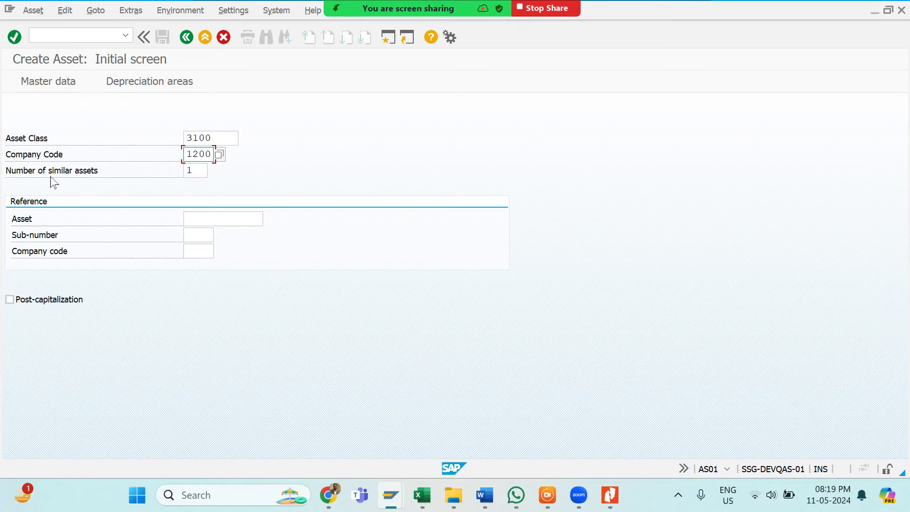
pyautogui.press('Tab')
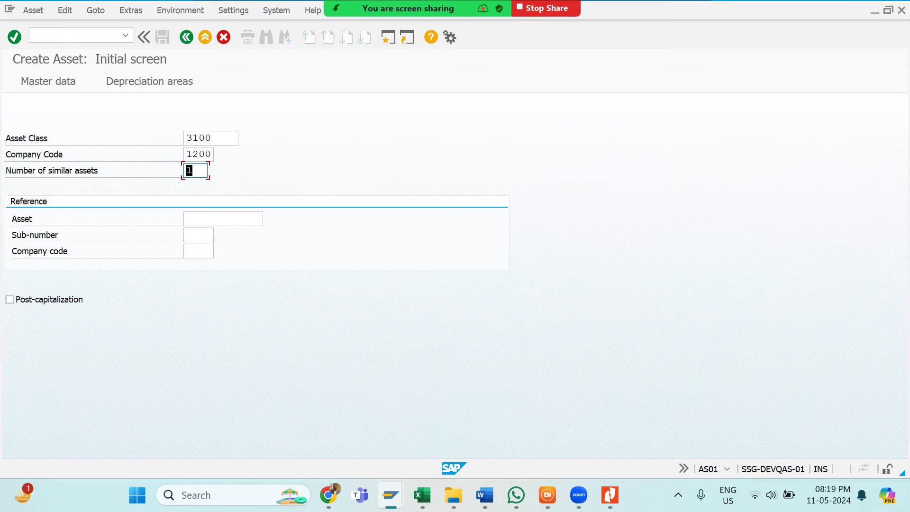
pyautogui.click(208, 138)
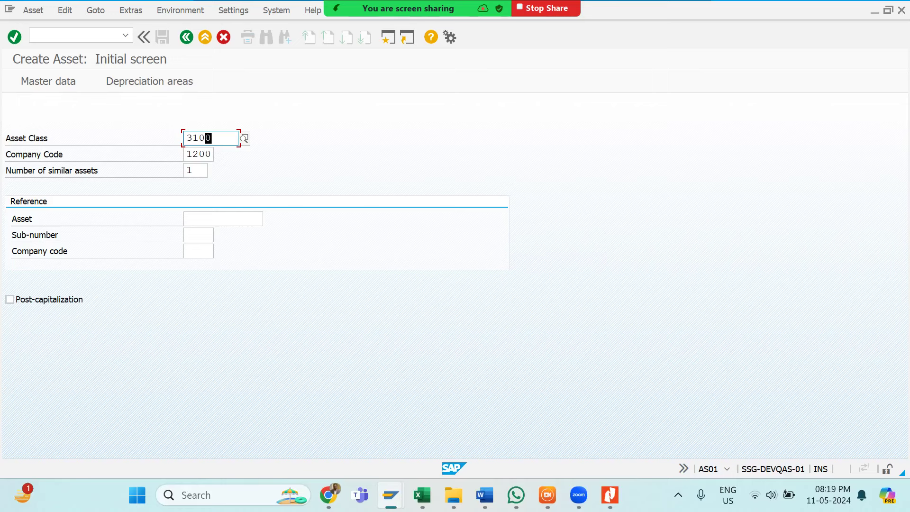
pyautogui.press('Tab')
pyautogui.press('Tab')
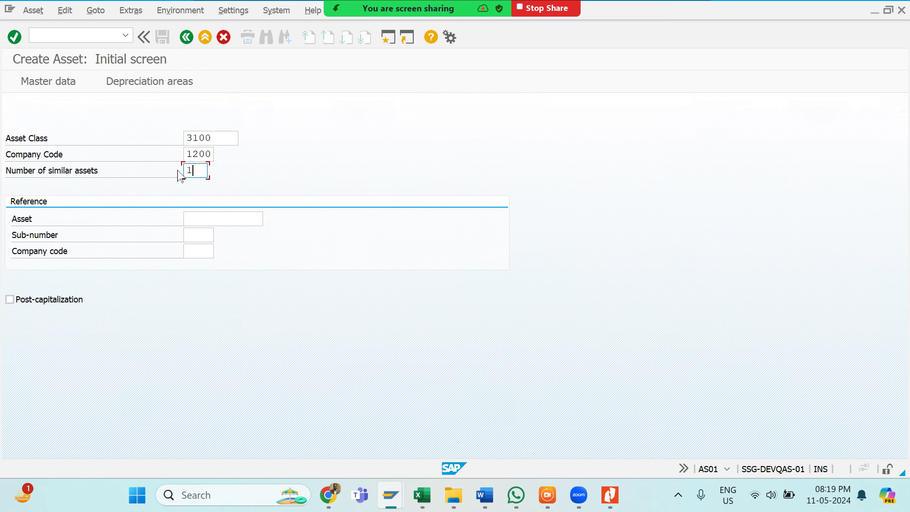
# Capture the Create Asset initial screen, box Master data and the class, company code and quantity values in red, copy it, and switch to Word
pyautogui.click(678, 495)
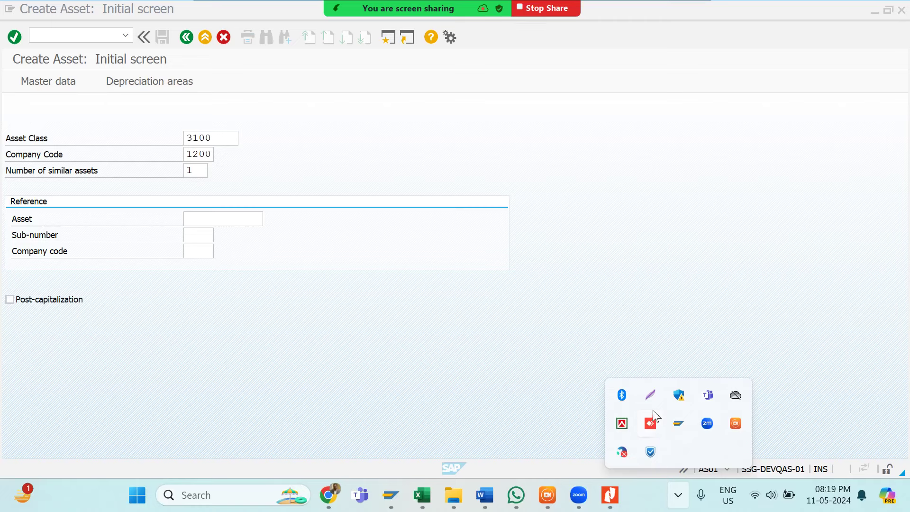
pyautogui.click(650, 400)
pyautogui.moveTo(1, 42); pyautogui.dragTo(531, 303)
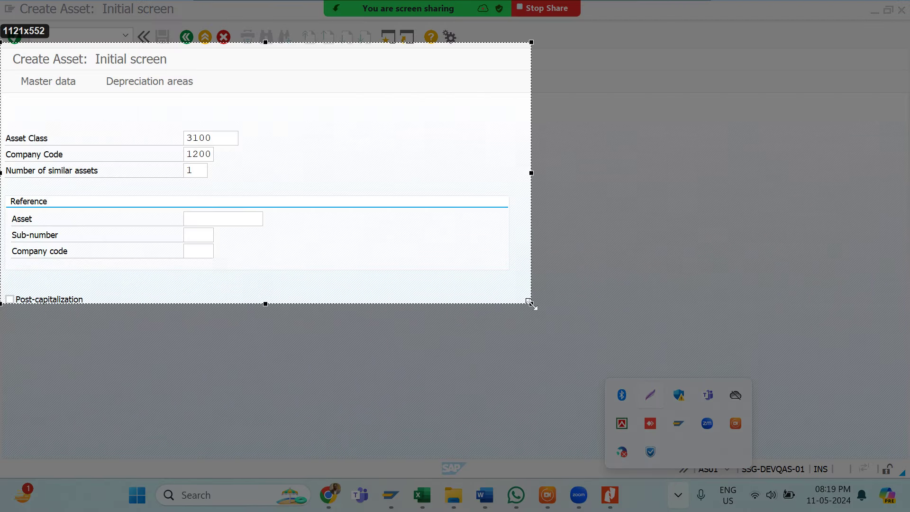
pyautogui.click(552, 196)
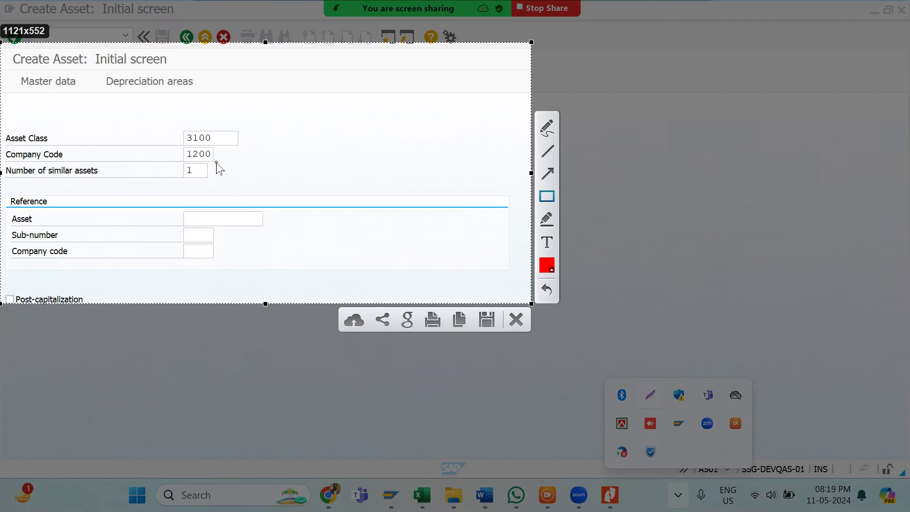
pyautogui.moveTo(158, 125); pyautogui.dragTo(249, 181)
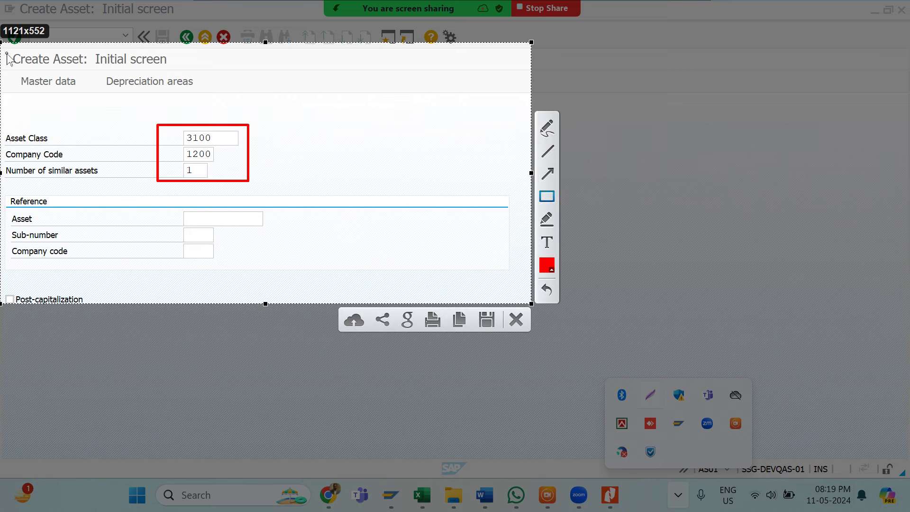
pyautogui.moveTo(12, 71); pyautogui.dragTo(89, 102)
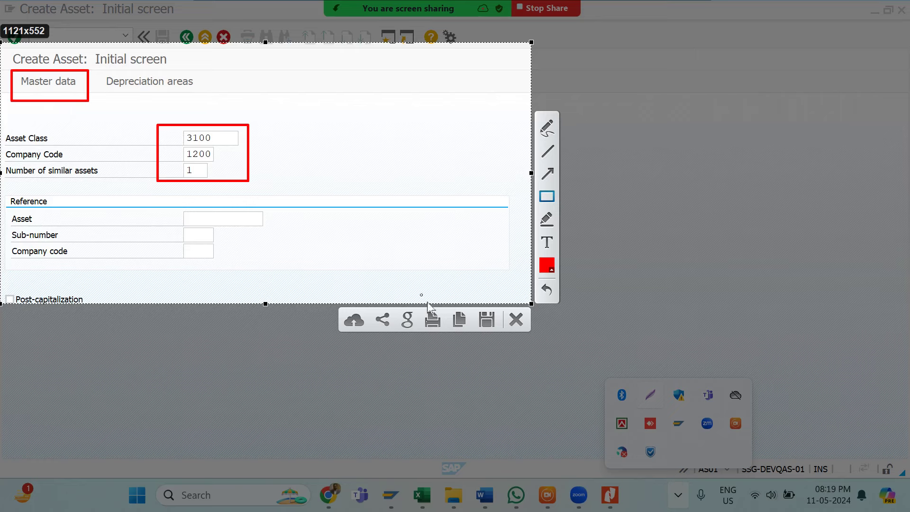
pyautogui.click(458, 320)
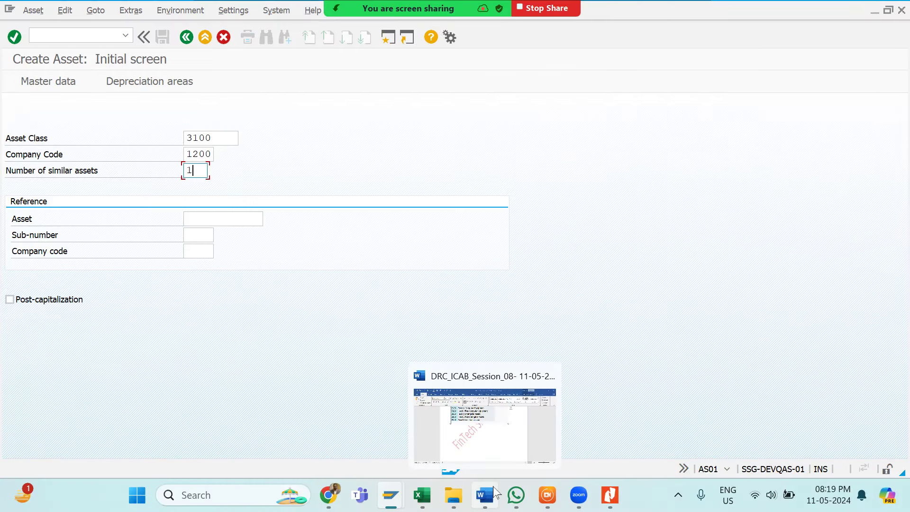
pyautogui.click(498, 435)
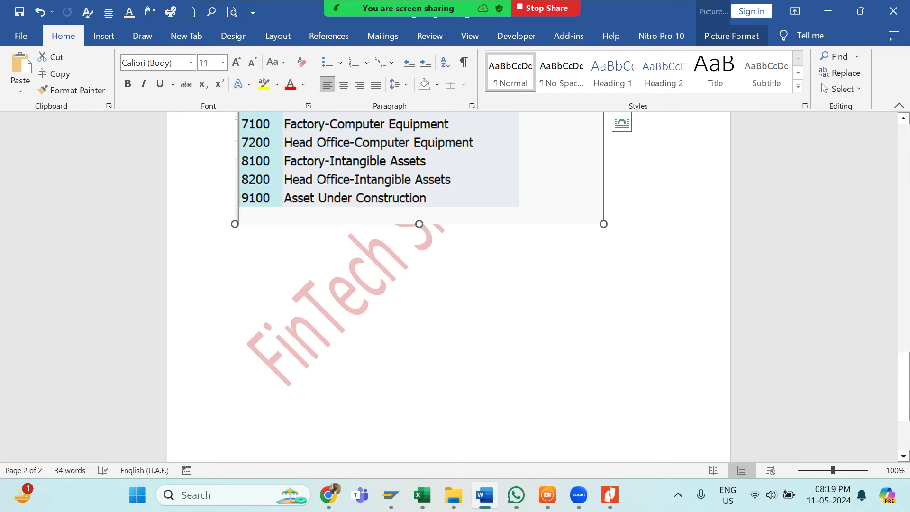
# Paste the annotated Create Asset initial screen capture on a new line below the asset class list in Word
pyautogui.click(650, 225)
pyautogui.press('Return')
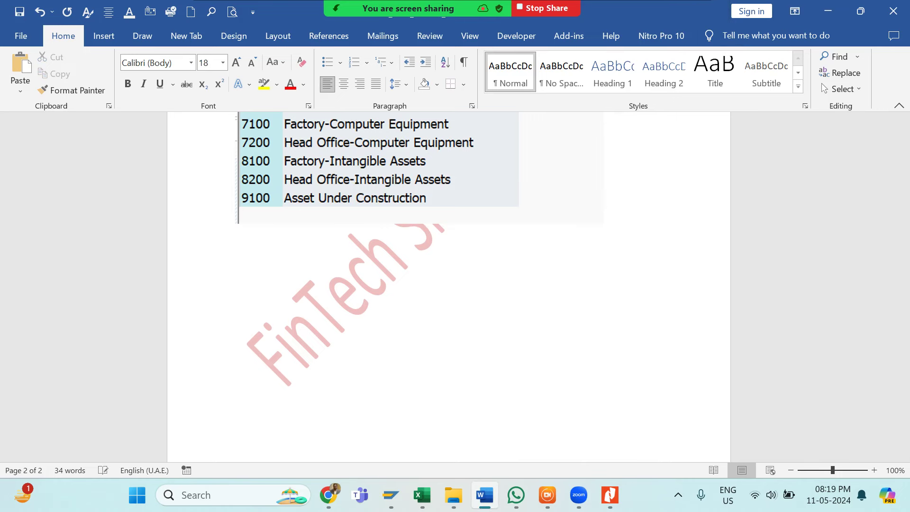
pyautogui.hotkey('ctrl', 'v')
pyautogui.scroll(-1, 654, 222)
# Switch back to SAP, proceed to the asset's master data and enter the description "Injection Mould Machine for LED Lamp"
pyautogui.hotkey('alt', 'Tab')
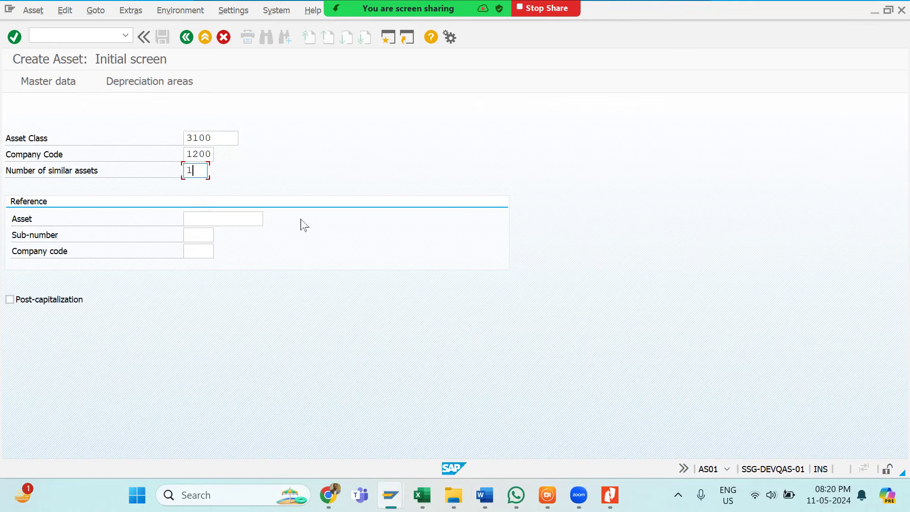
pyautogui.press('Return')
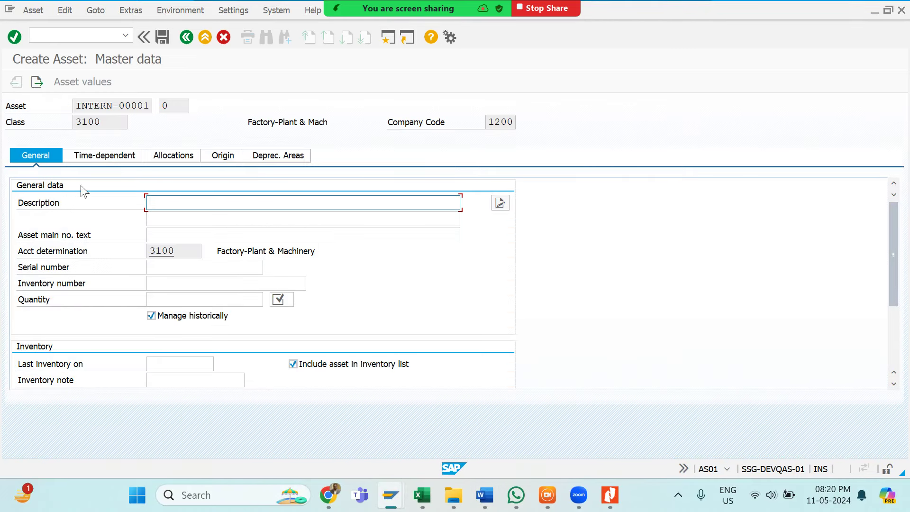
pyautogui.press('Tab')
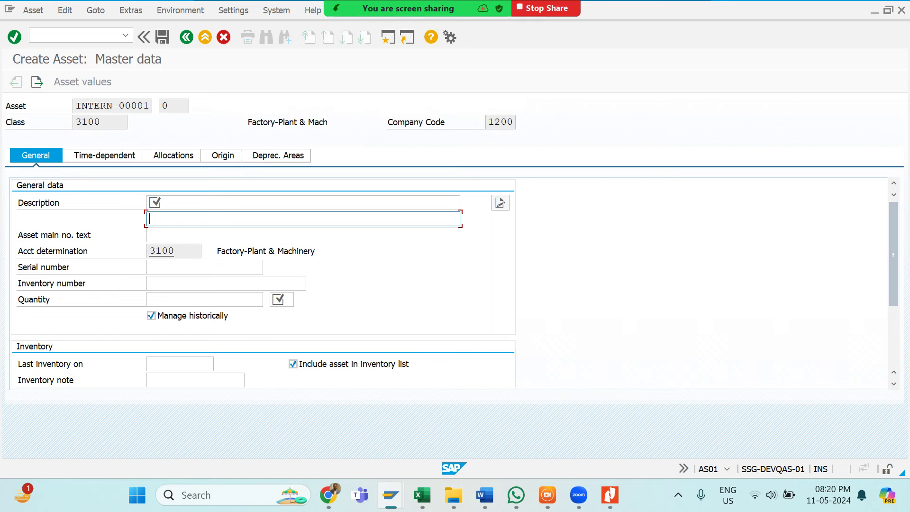
pyautogui.click(150, 202)
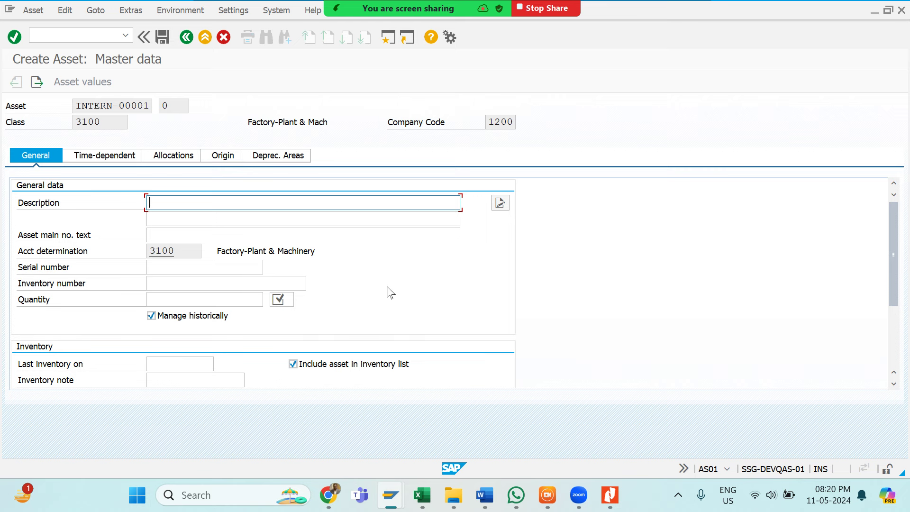
pyautogui.write('Injection Mould Machi')
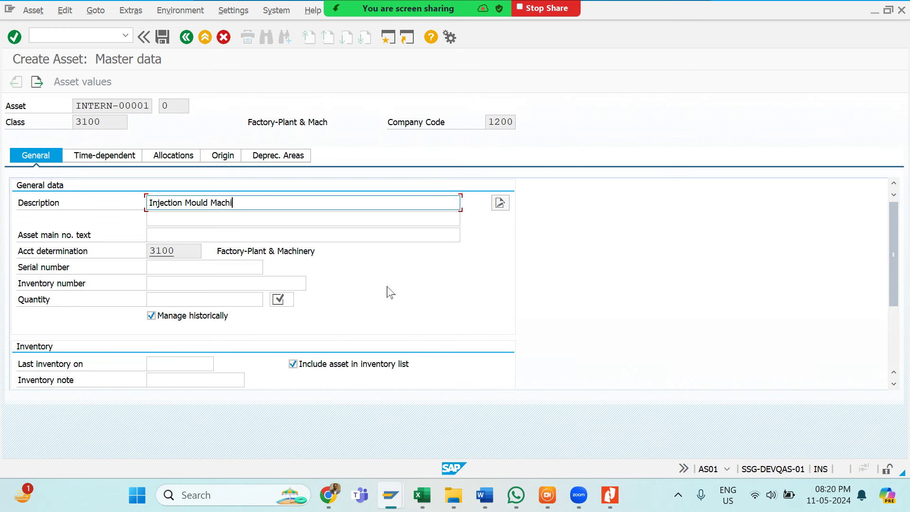
pyautogui.write('ne for LED Lamp')
# Copy the description into the asset main number text
pyautogui.hotkey('ctrl', 'a')
pyautogui.hotkey('ctrl', 'c')
pyautogui.click(149, 234)
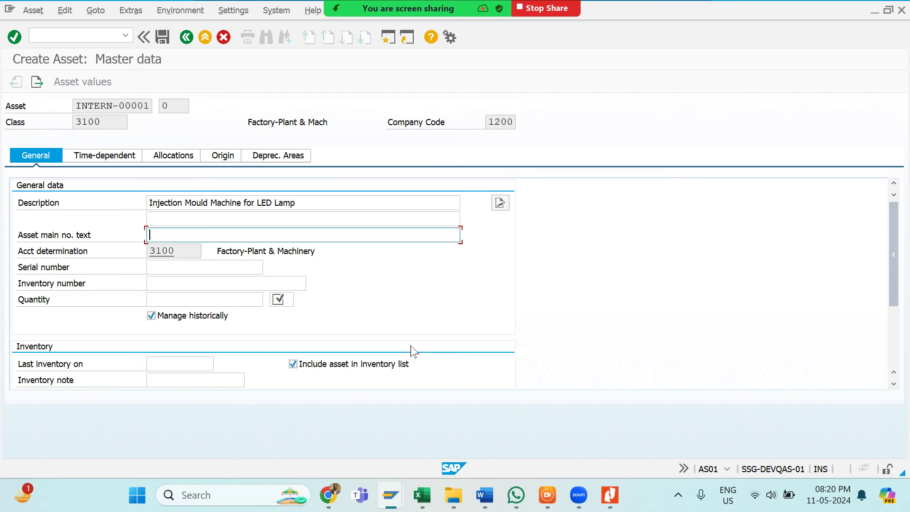
pyautogui.hotkey('ctrl', 'v')
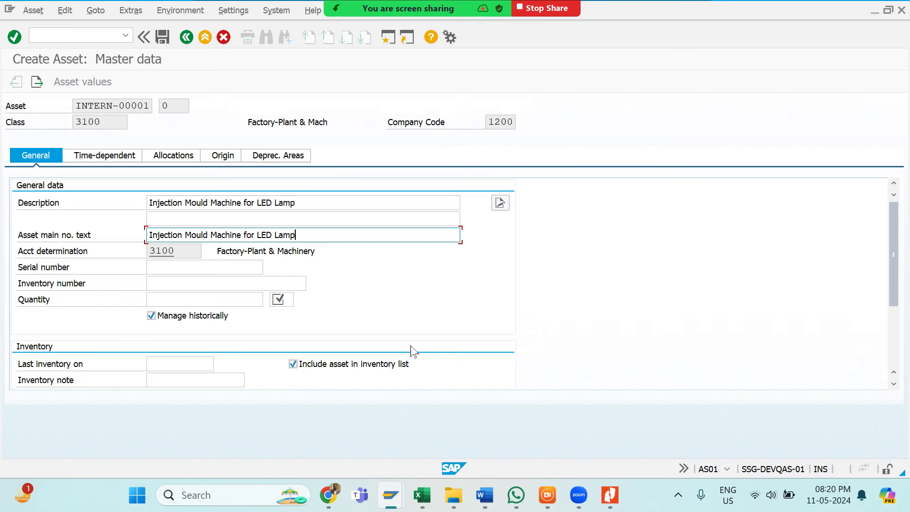
# Go through the serial number and inventory number, leaving both blank, and set the quantity to 1
pyautogui.moveTo(374, 33)
pyautogui.click(204, 266)
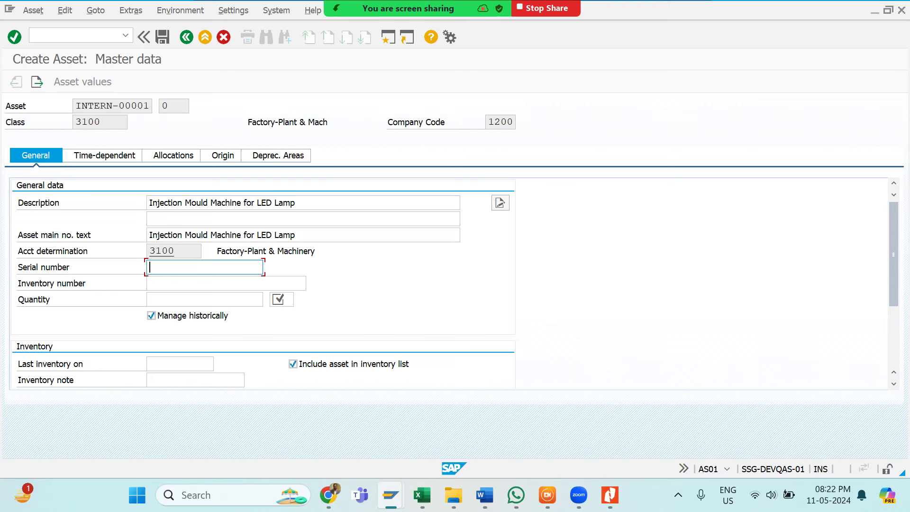
pyautogui.press('Tab')
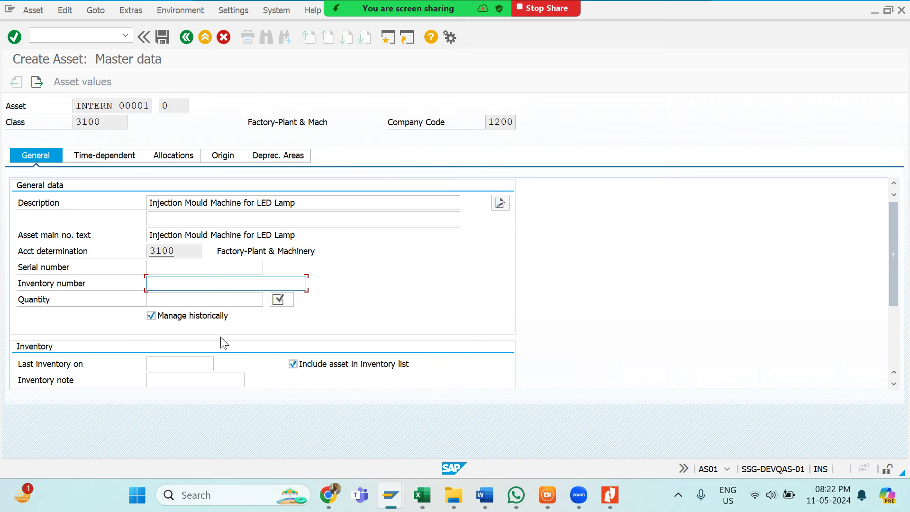
pyautogui.click(150, 266)
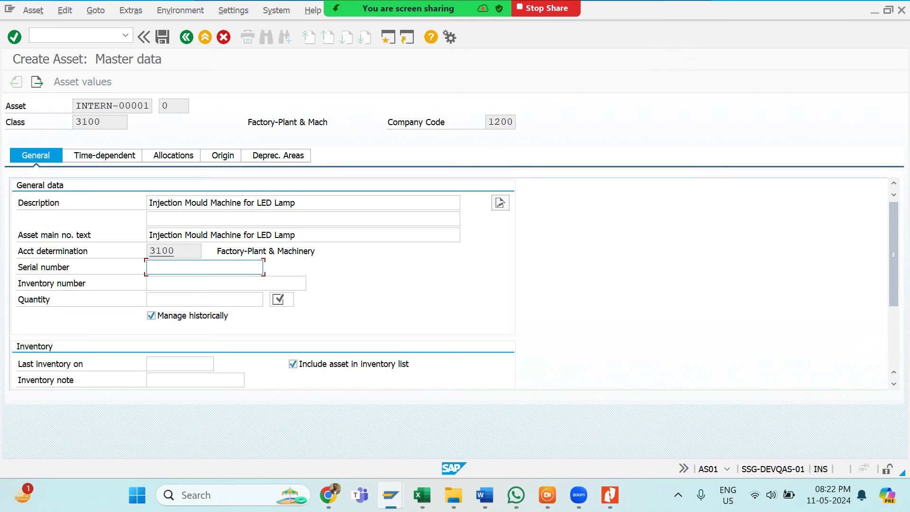
pyautogui.click(150, 283)
pyautogui.click(150, 299)
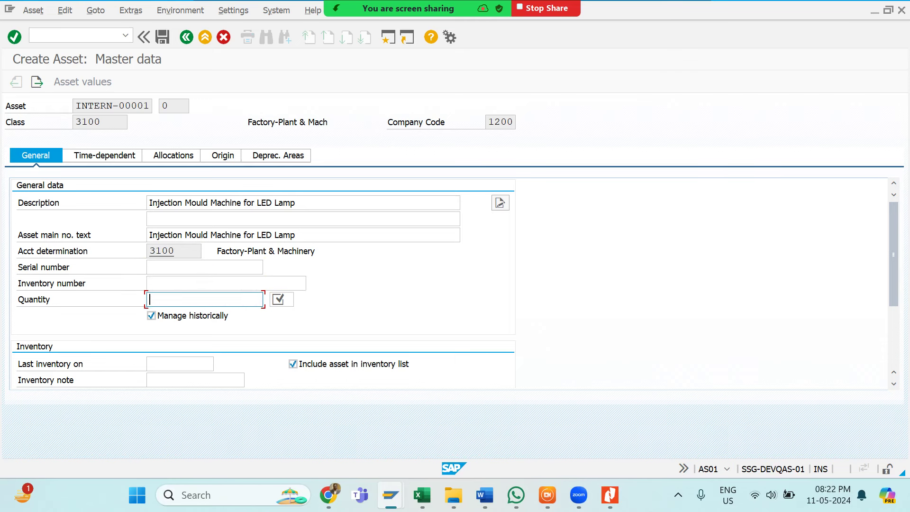
pyautogui.write('1')
# Look through the list of commercial units and choose EA (each) as the quantity's unit of measure
pyautogui.click(280, 299)
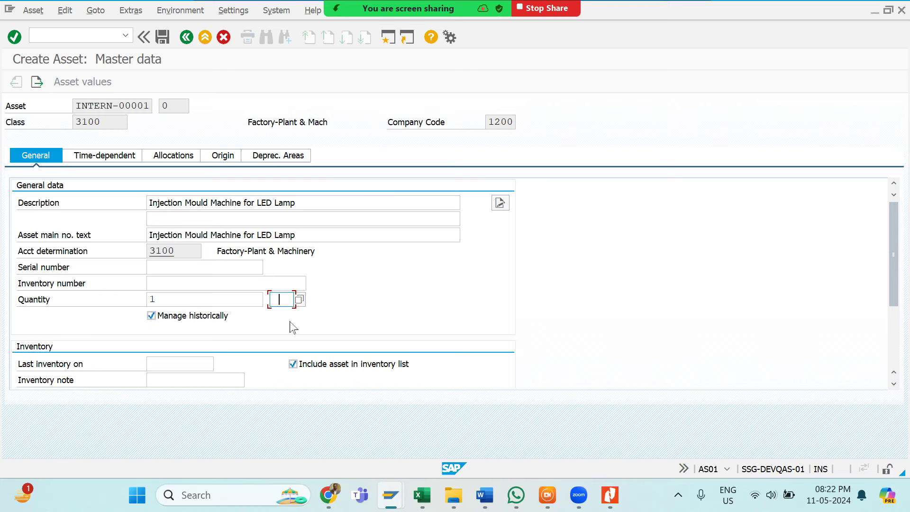
pyautogui.write('EA')
pyautogui.click(300, 299)
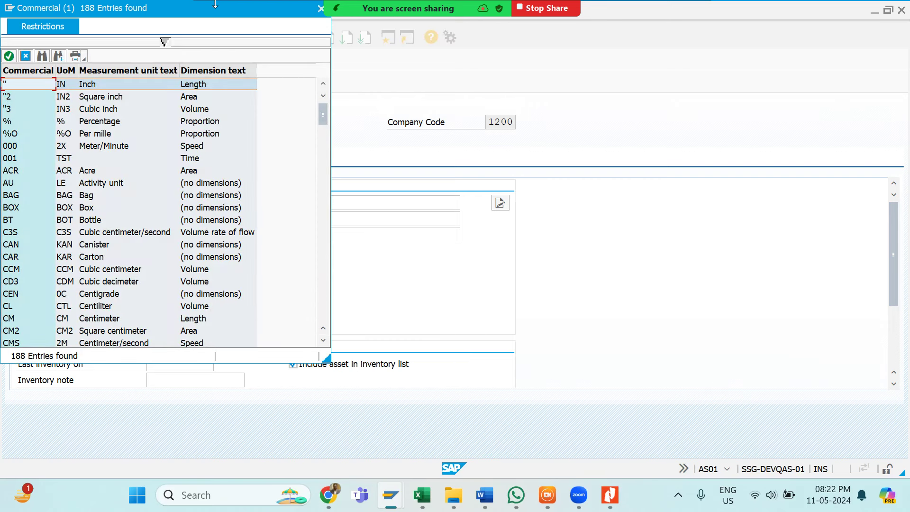
pyautogui.moveTo(205, 17); pyautogui.dragTo(416, 86)
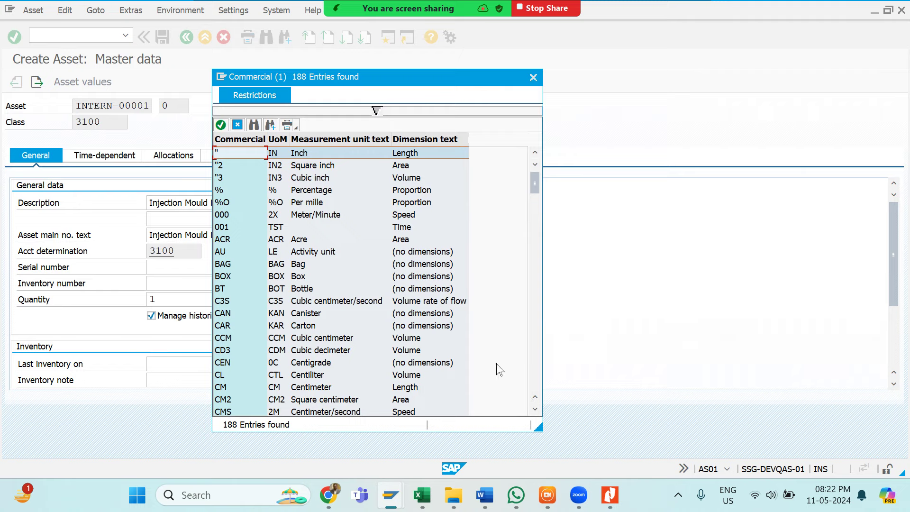
pyautogui.scroll(-8, 416, 317)
pyautogui.scroll(-20, 416, 317)
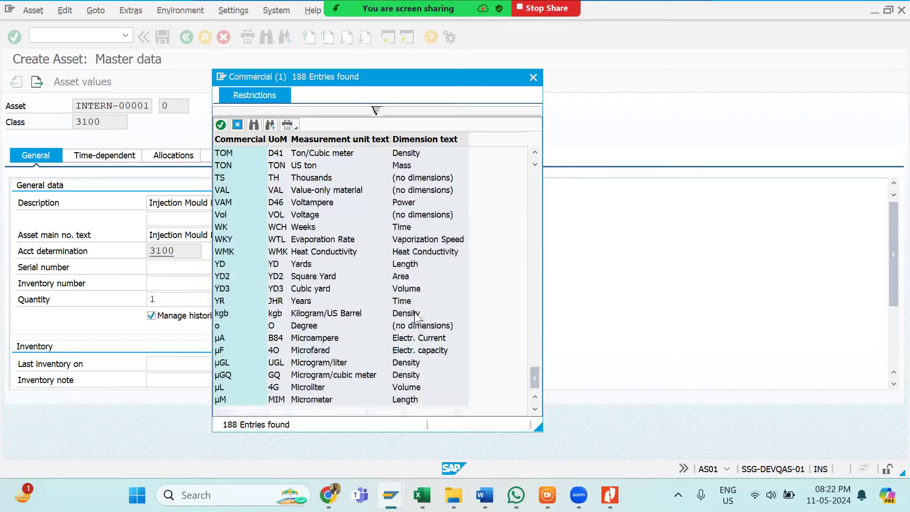
pyautogui.scroll(15, 417, 320)
pyautogui.scroll(20, 416, 320)
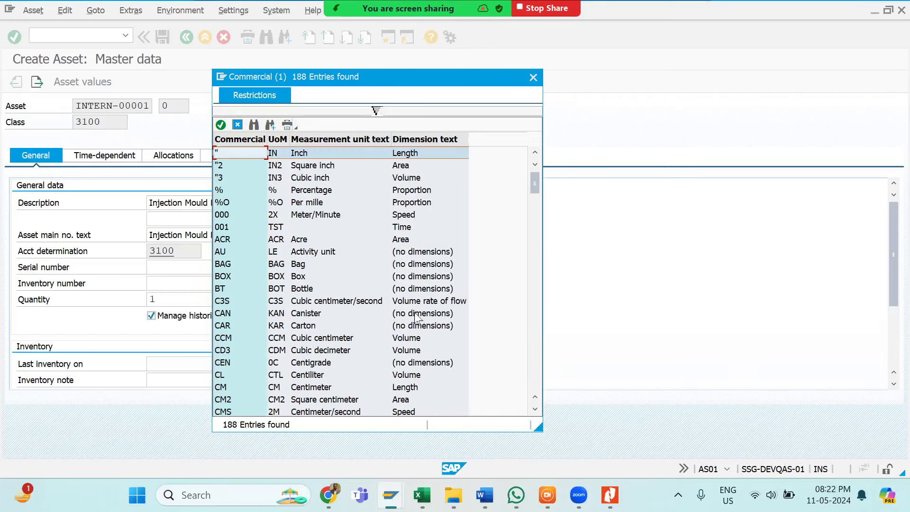
pyautogui.scroll(-2, 239, 301)
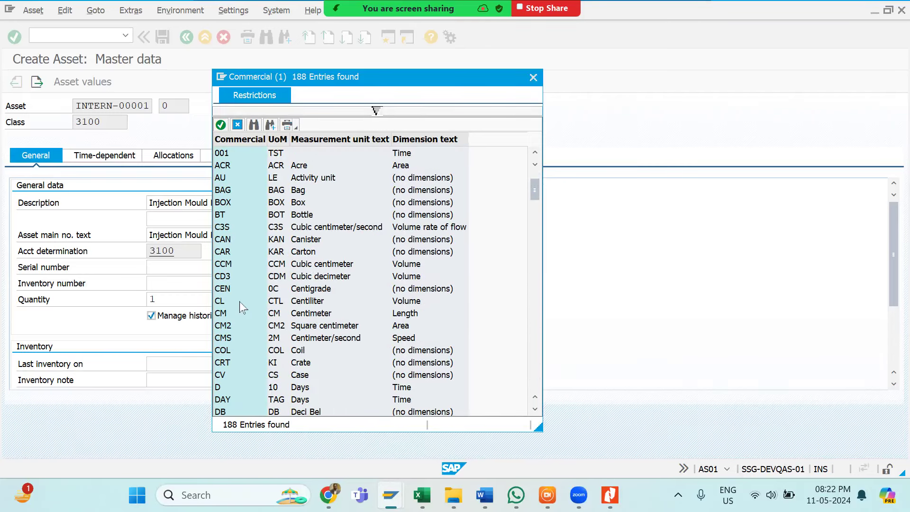
pyautogui.click(234, 285)
pyautogui.scroll(-2, 234, 283)
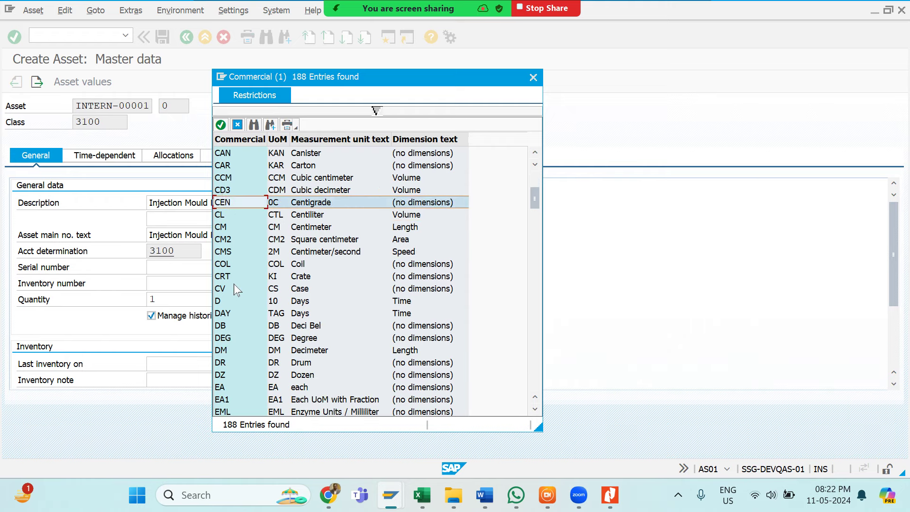
pyautogui.click(232, 138)
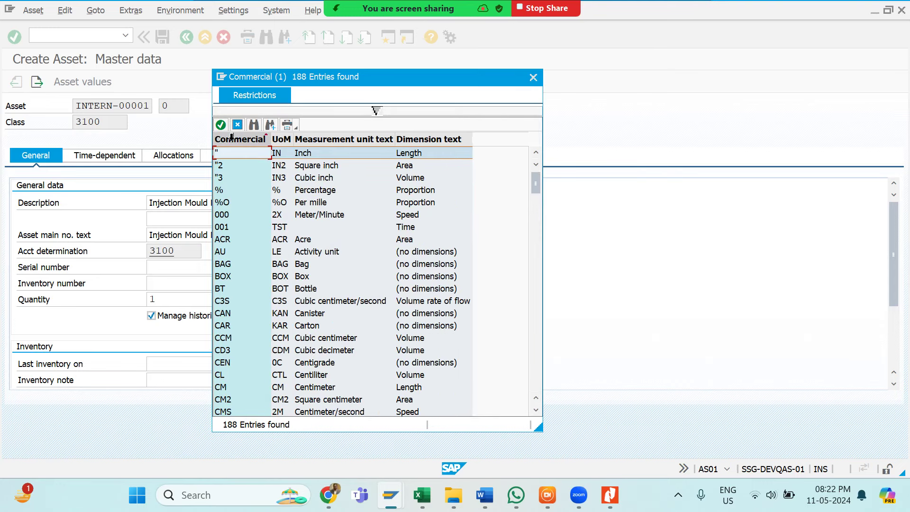
pyautogui.scroll(-1, 223, 285)
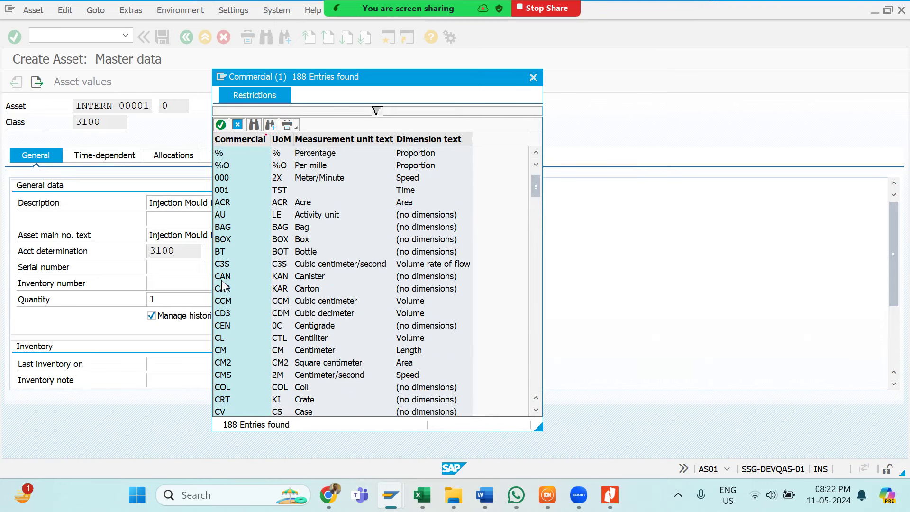
pyautogui.scroll(-4, 223, 285)
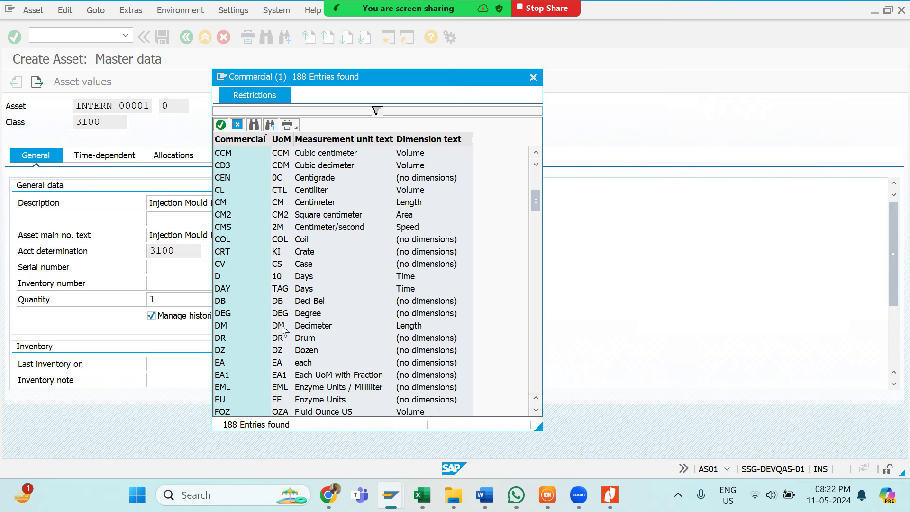
pyautogui.doubleClick(286, 363)
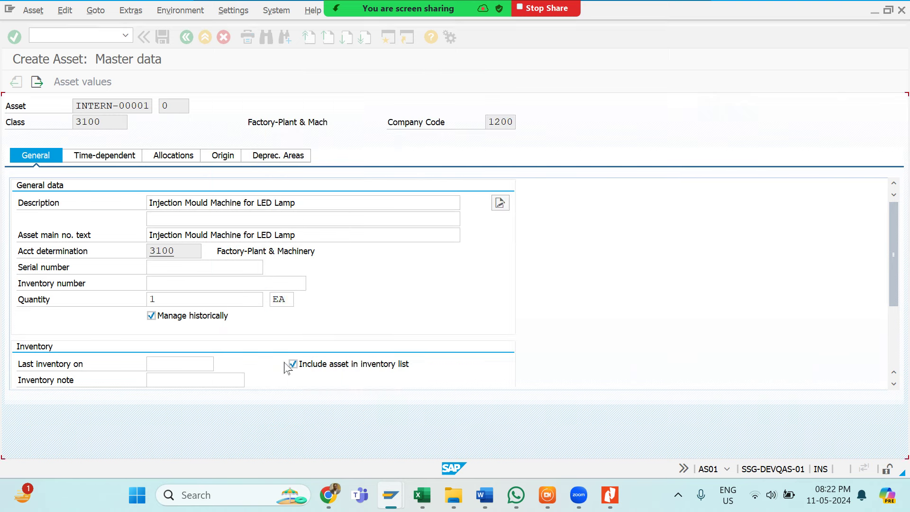
# Review the last inventory date, inventory note and capitalization date fields in the general data without filling them in
pyautogui.scroll(-3, 211, 390)
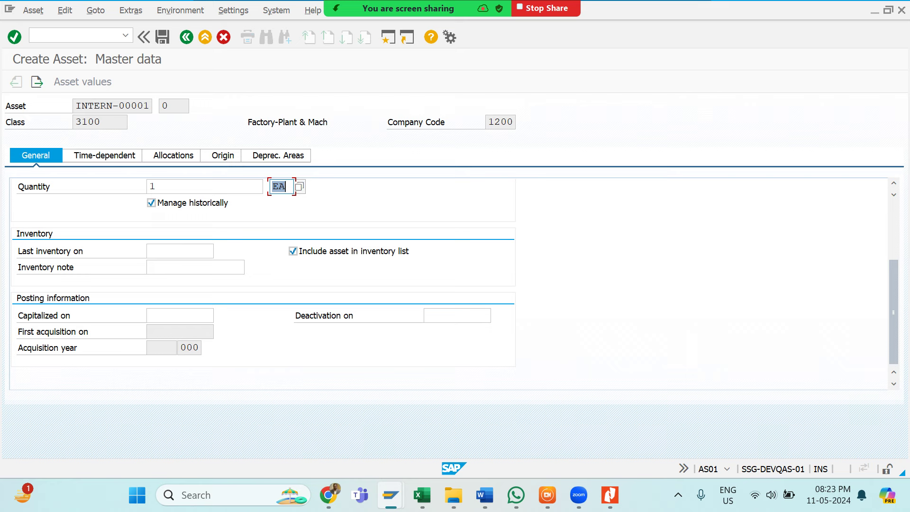
pyautogui.click(180, 250)
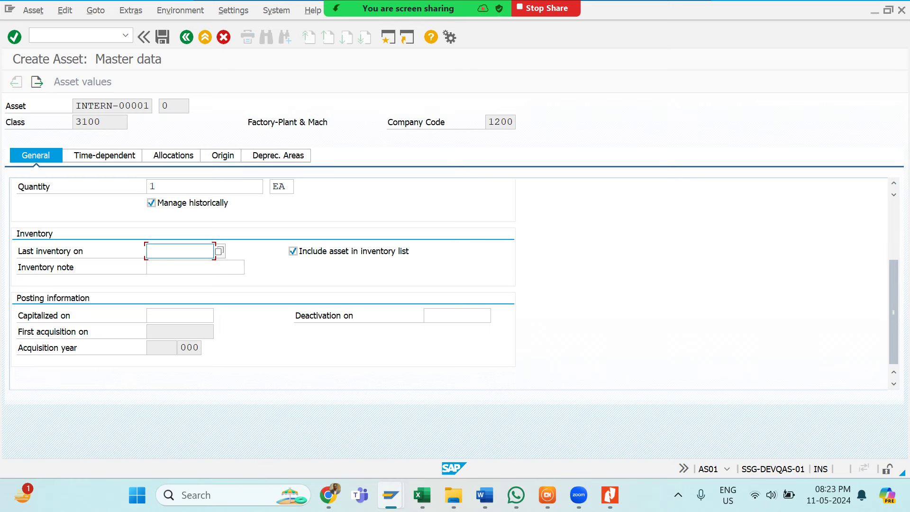
pyautogui.click(195, 267)
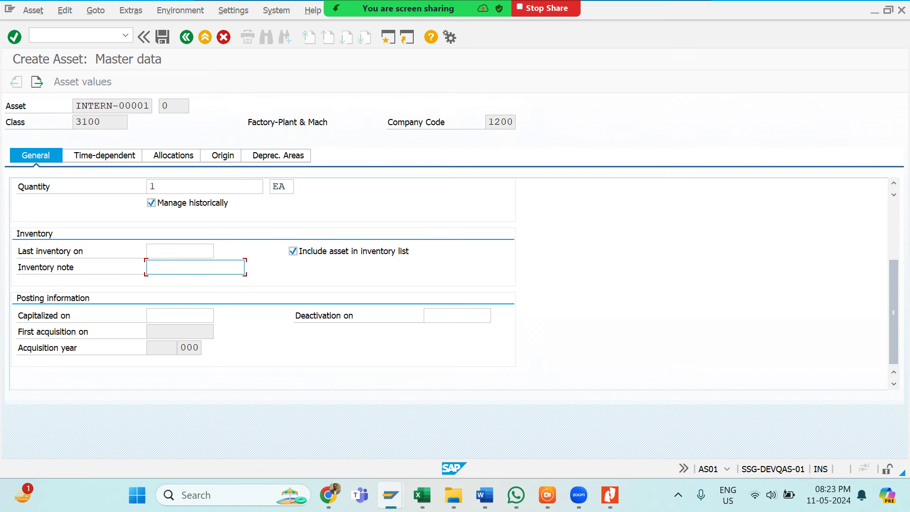
pyautogui.click(180, 315)
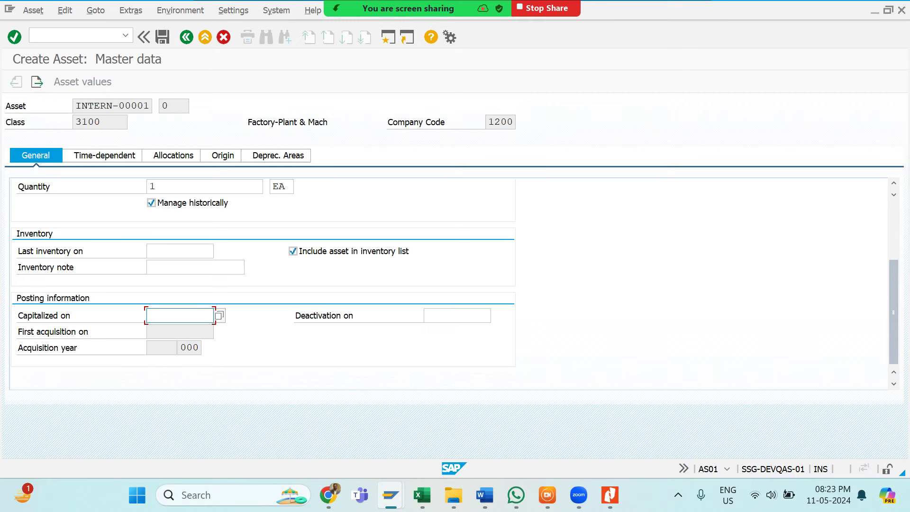
pyautogui.scroll(3, 179, 321)
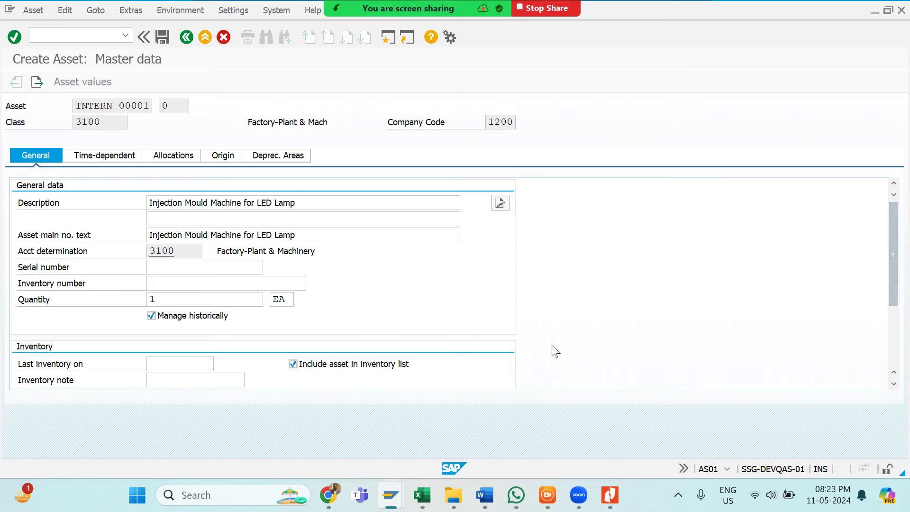
# Capture the general master data screen and paste it below the initial screen capture in Word
pyautogui.click(678, 494)
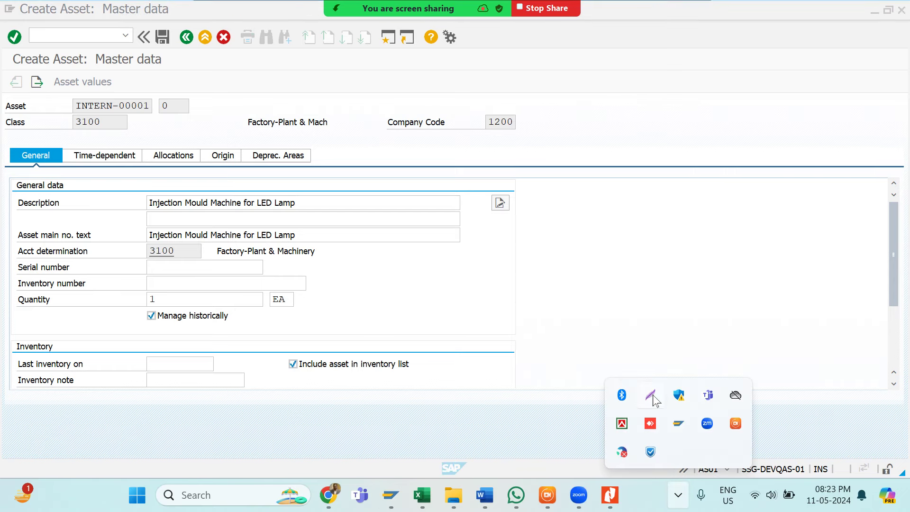
pyautogui.click(650, 395)
pyautogui.moveTo(1, 38); pyautogui.dragTo(83, 63)
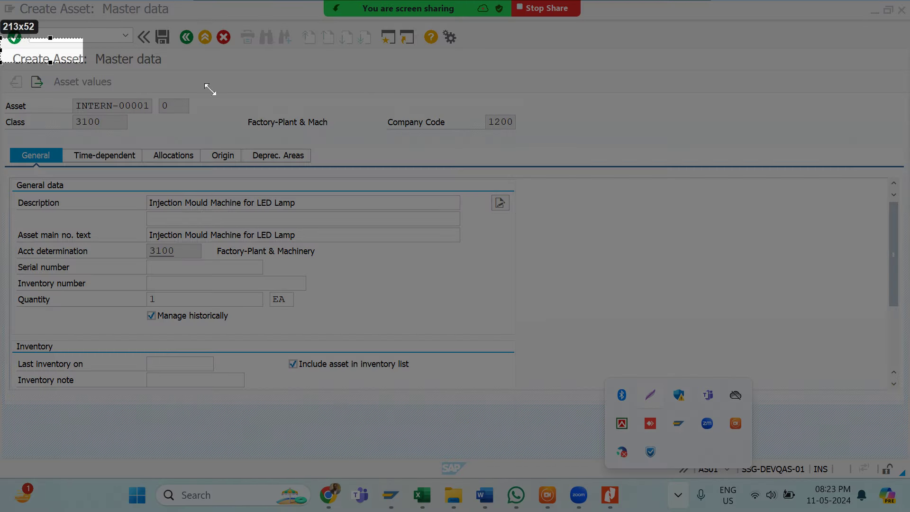
pyautogui.moveTo(210, 89); pyautogui.dragTo(557, 439)
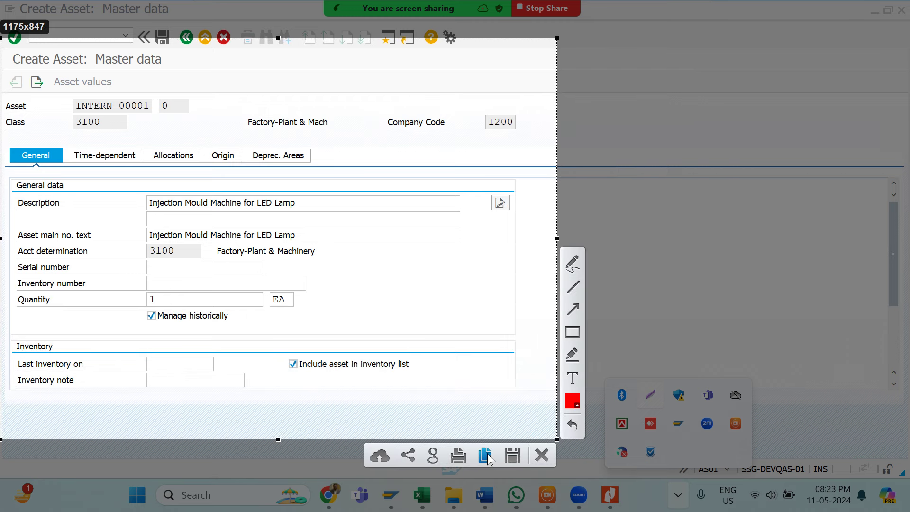
pyautogui.click(485, 455)
pyautogui.click(484, 494)
pyautogui.press('Return')
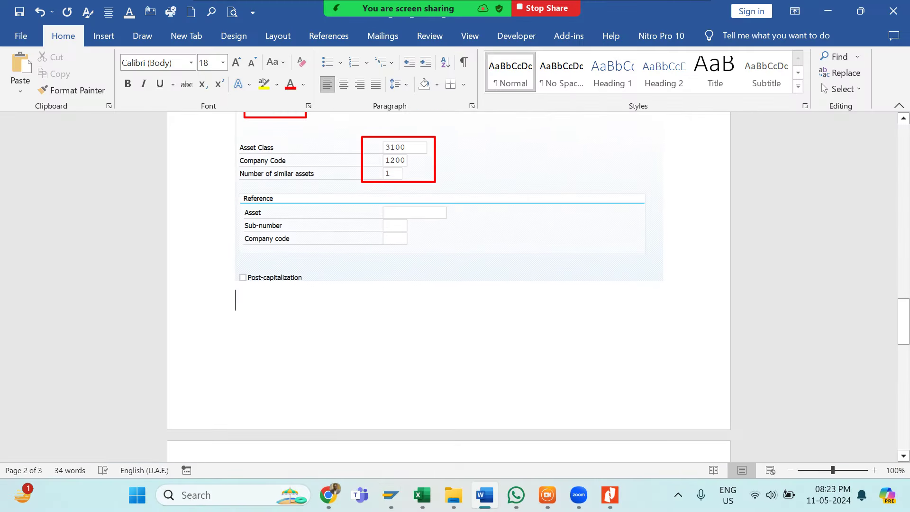
pyautogui.hotkey('ctrl', 'v')
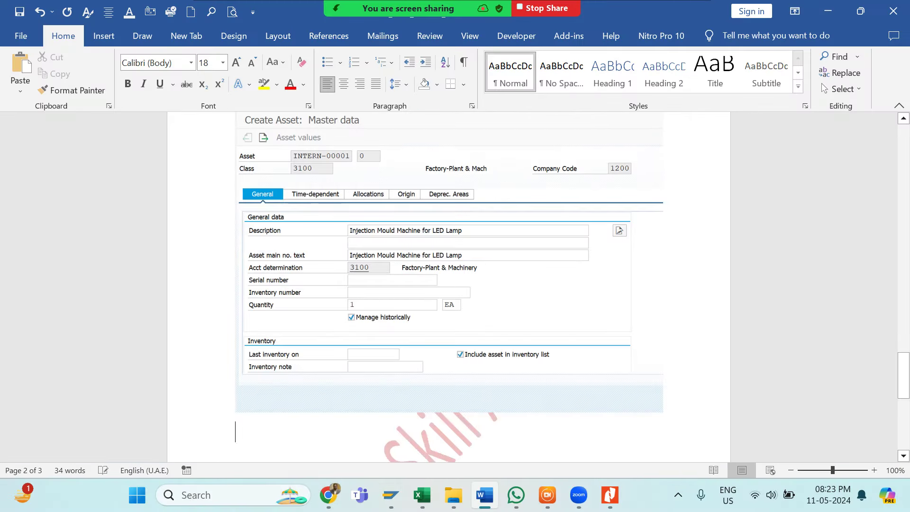
# Switch back to SAP and set the asset's time-dependent cost center to 12FA999999 (SSEL-FA-Common)
pyautogui.hotkey('alt', 'Tab')
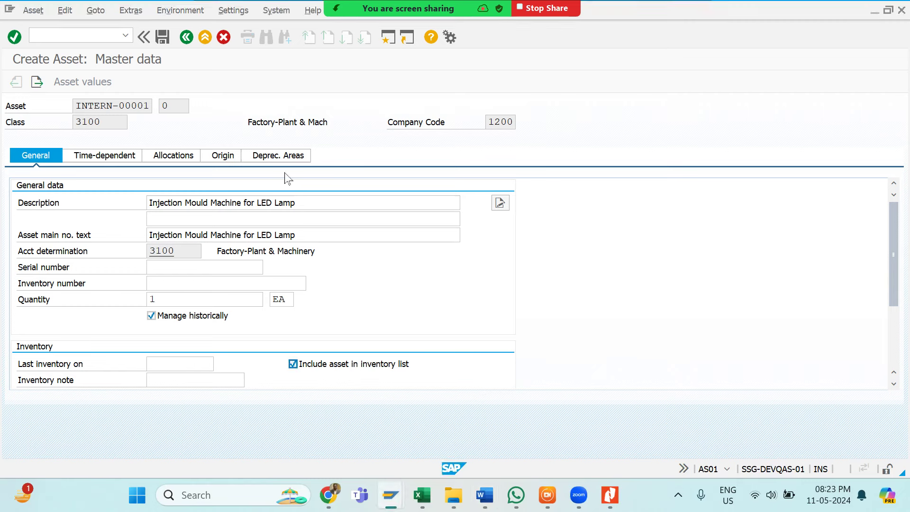
pyautogui.click(114, 157)
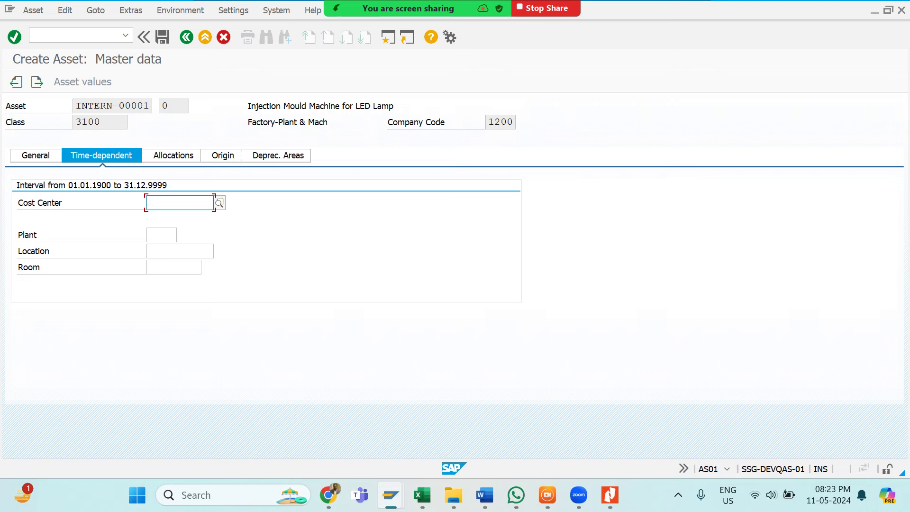
pyautogui.click(162, 234)
pyautogui.click(179, 202)
pyautogui.write('1')
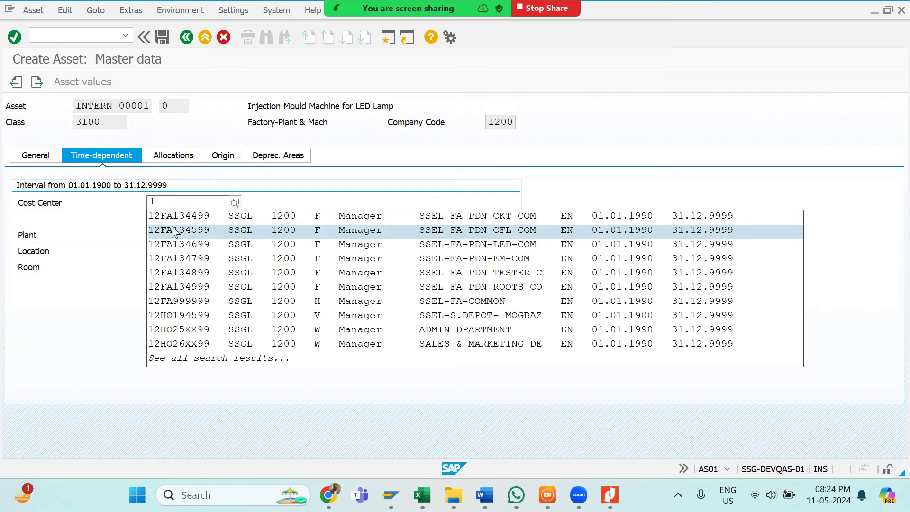
pyautogui.click(180, 302)
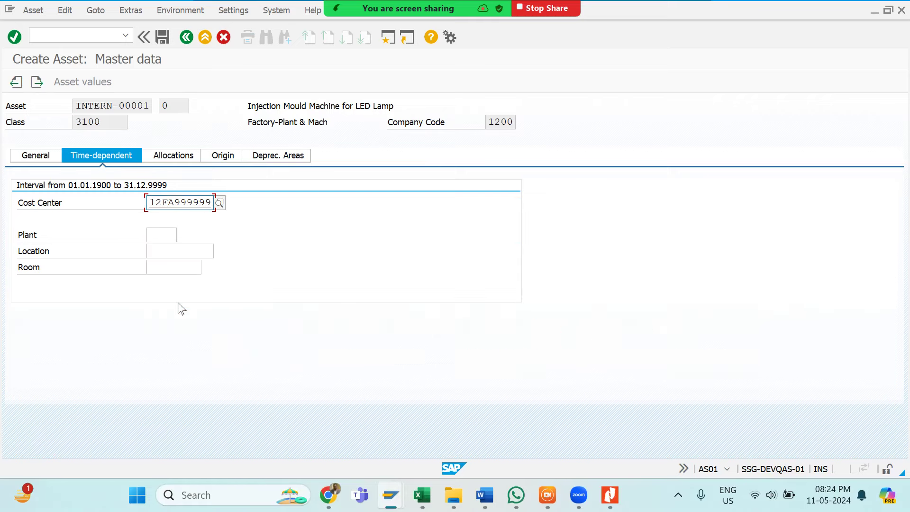
# Assign the asset to plant 1201, Super Star Electronics Factory, in the time-dependent data
pyautogui.click(163, 234)
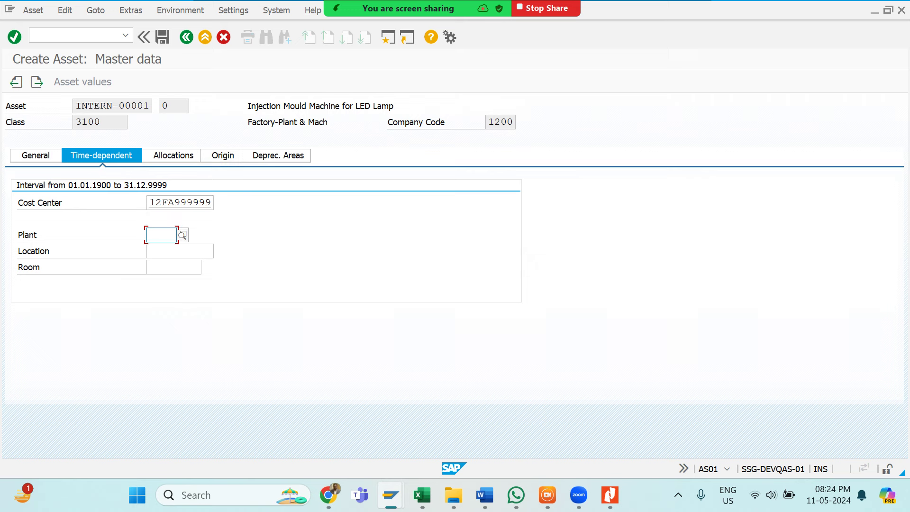
pyautogui.write('1201')
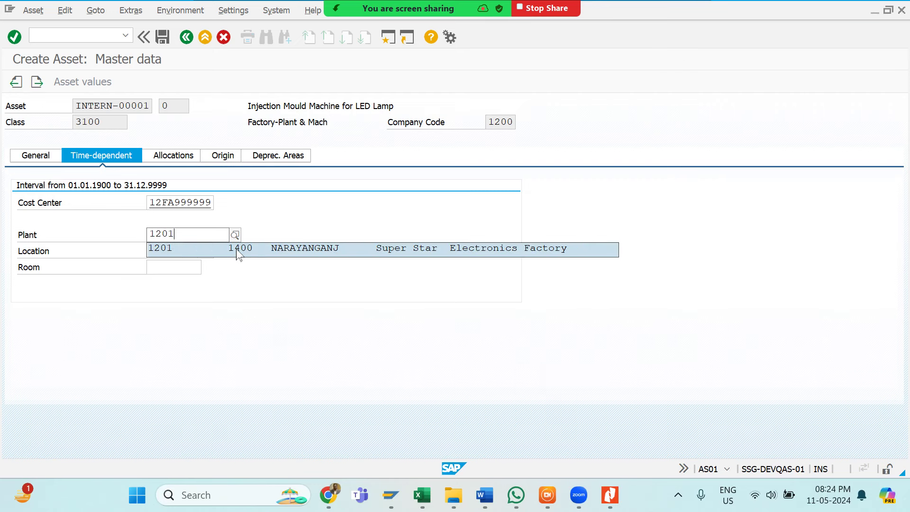
pyautogui.click(237, 251)
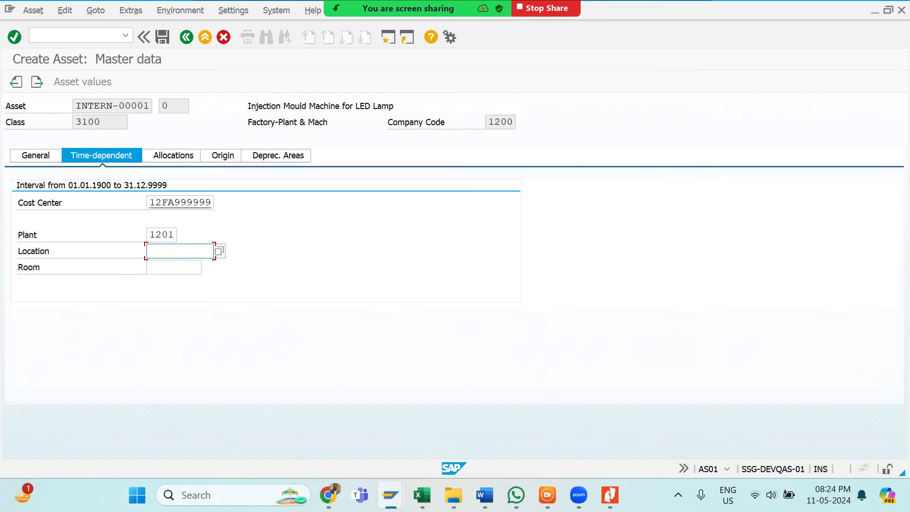
# Look through the asset locations offered for plant 1201 and leave both location and room blank
pyautogui.click(171, 266)
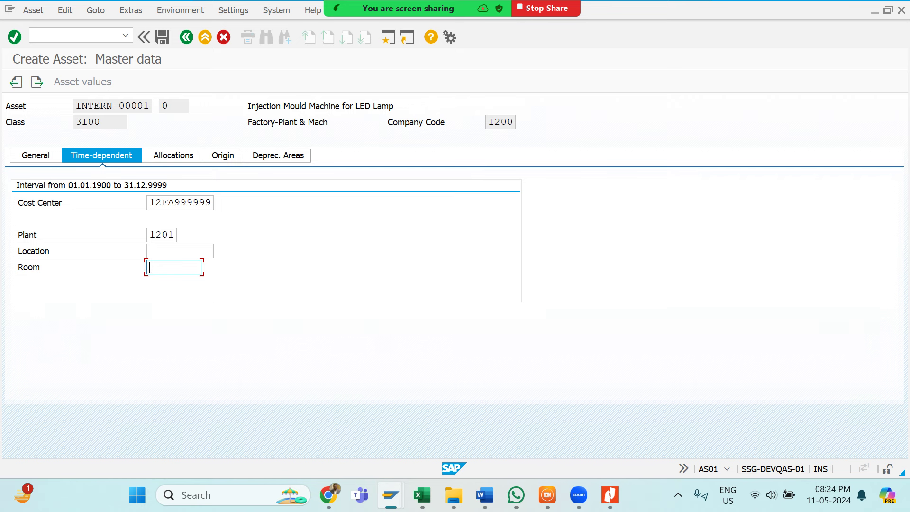
pyautogui.click(201, 249)
pyautogui.click(219, 251)
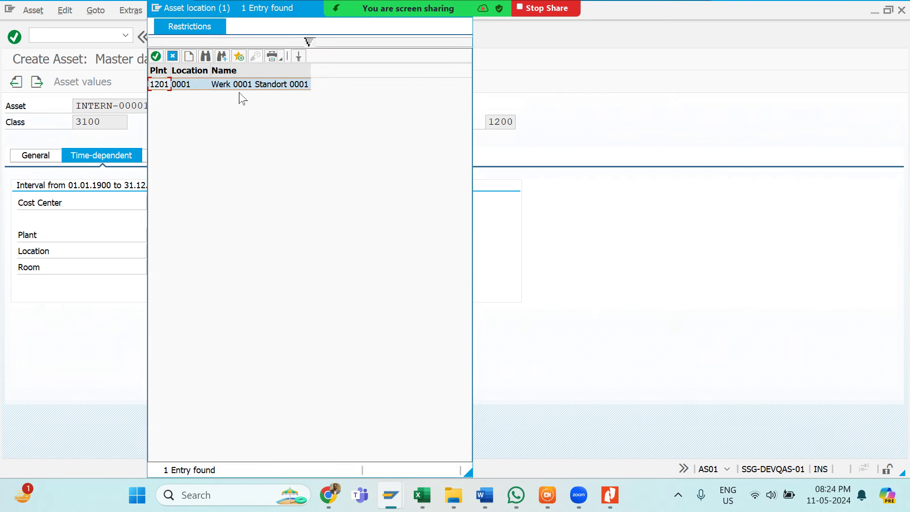
pyautogui.click(273, 90)
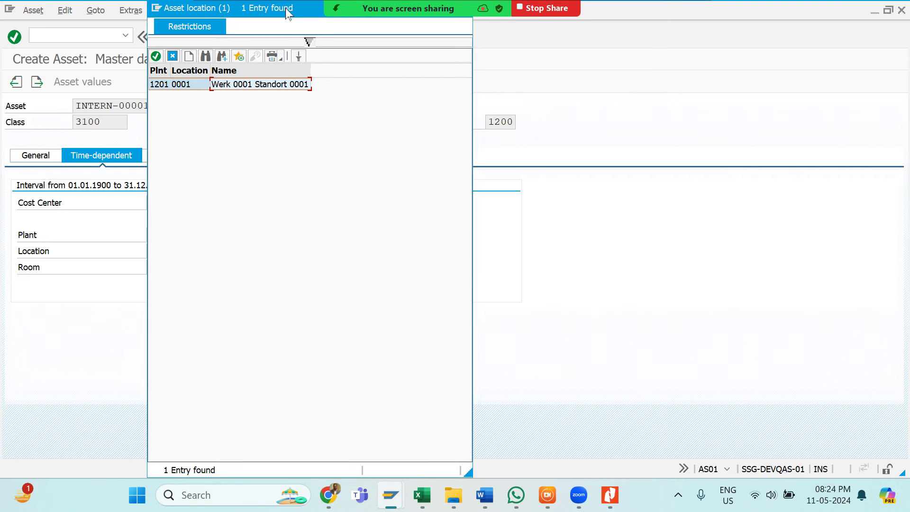
pyautogui.moveTo(283, 12); pyautogui.dragTo(311, 102)
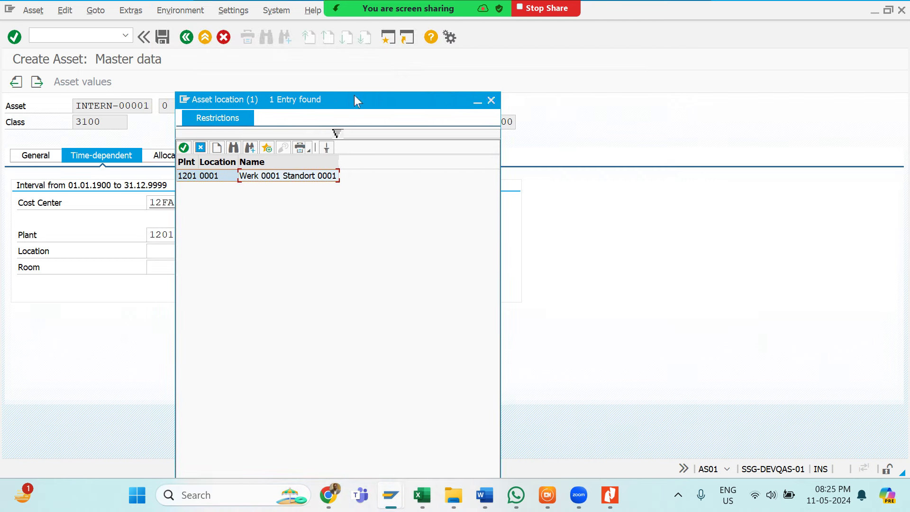
pyautogui.click(491, 101)
pyautogui.press('Tab')
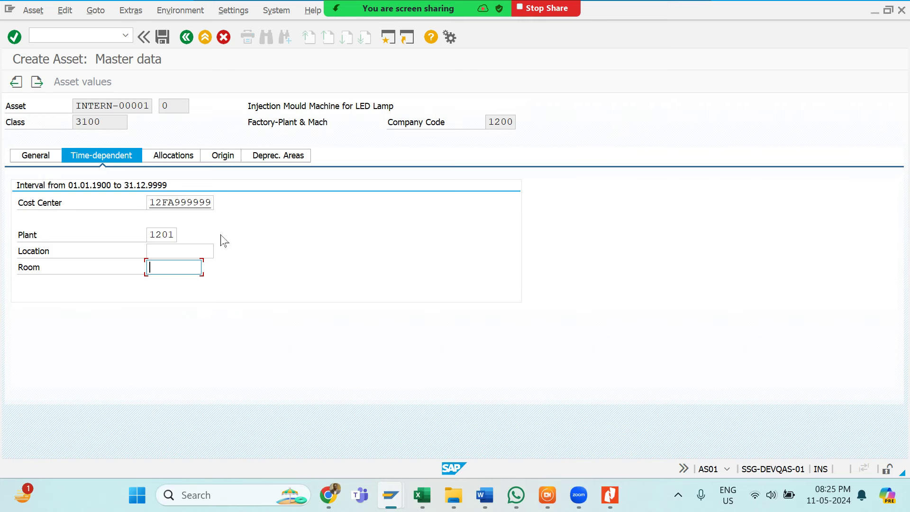
# Review the asset's allocation fields, such as the evaluation groups, and its origin fields without filling them in
pyautogui.click(184, 159)
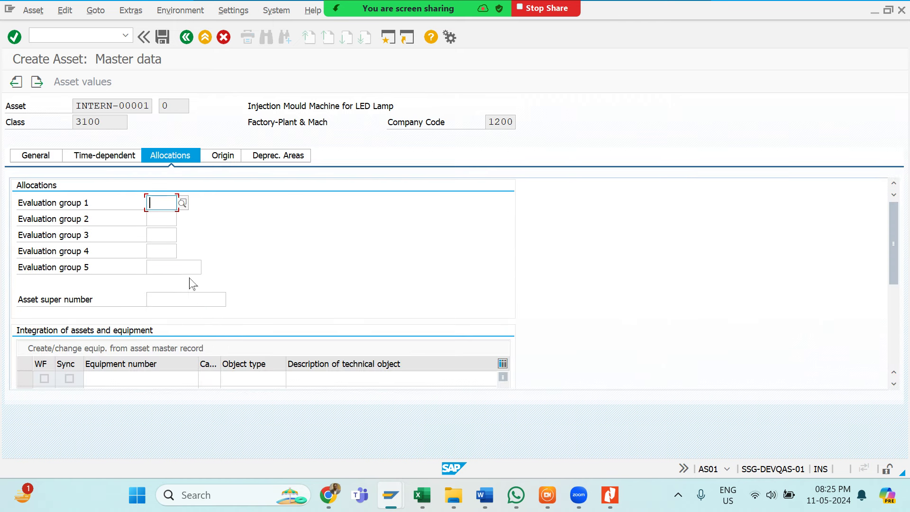
pyautogui.press('super+Tab')
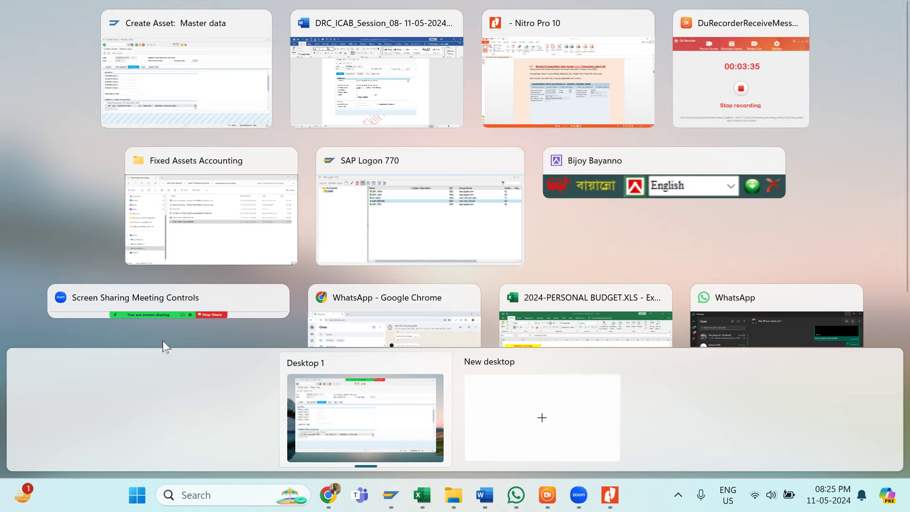
pyautogui.click(212, 63)
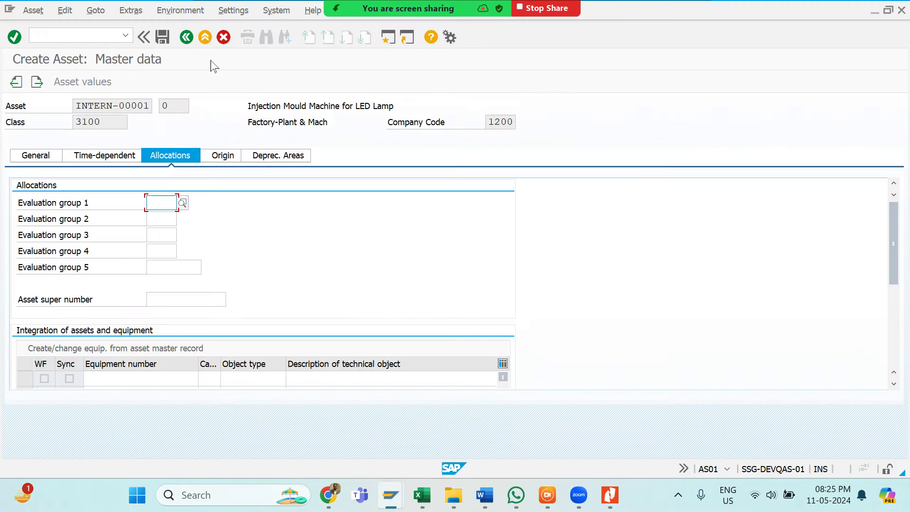
pyautogui.click(224, 157)
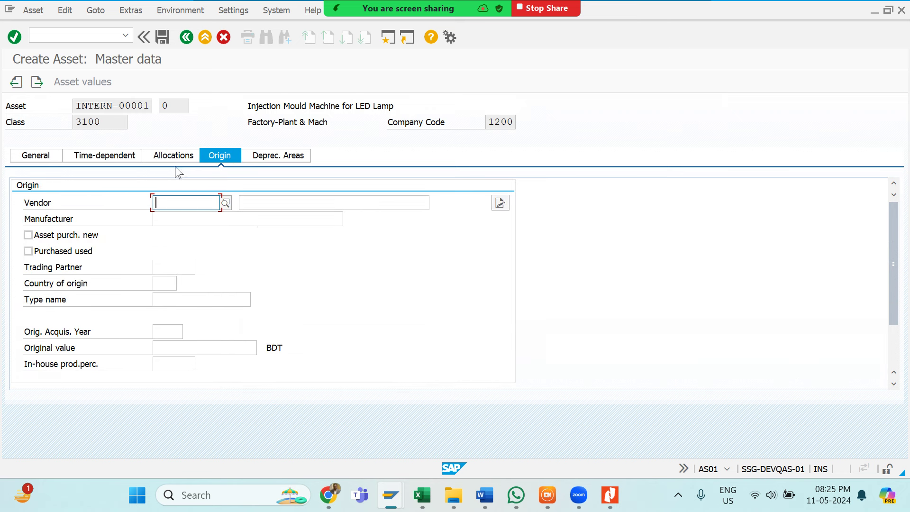
# Capture the time-dependent master data screen and paste it below the general data capture in Word
pyautogui.click(121, 156)
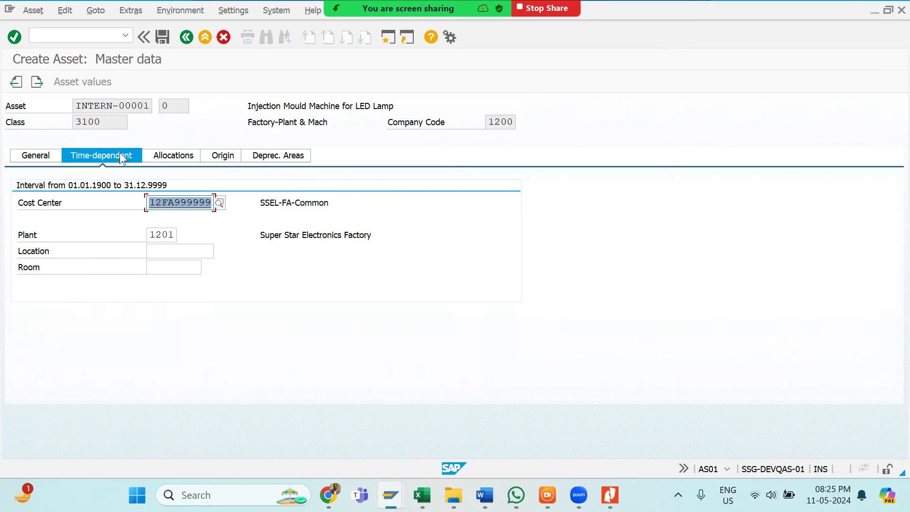
pyautogui.click(678, 495)
pyautogui.click(649, 396)
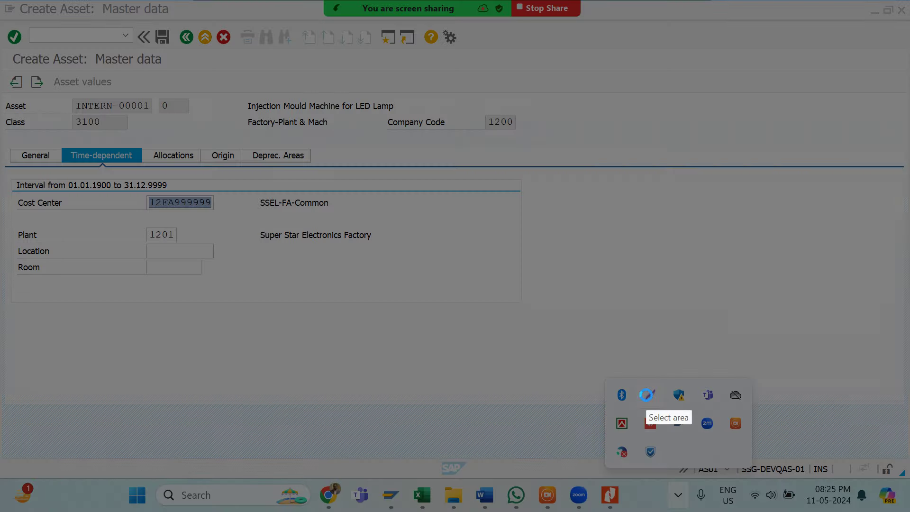
pyautogui.moveTo(0, 43)
pyautogui.mouseDown()
pyautogui.moveTo(134, 59)
pyautogui.moveTo(590, 343)
pyautogui.mouseUp()
pyautogui.click(519, 359)
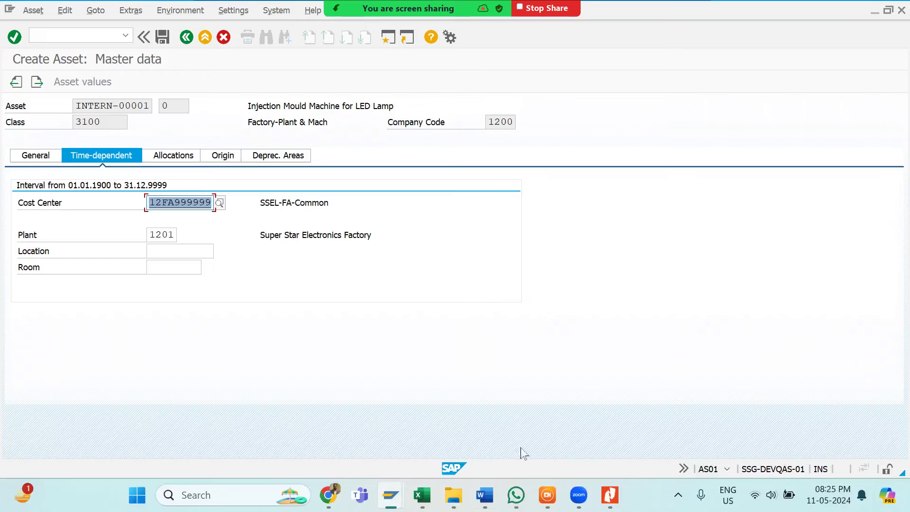
pyautogui.click(480, 500)
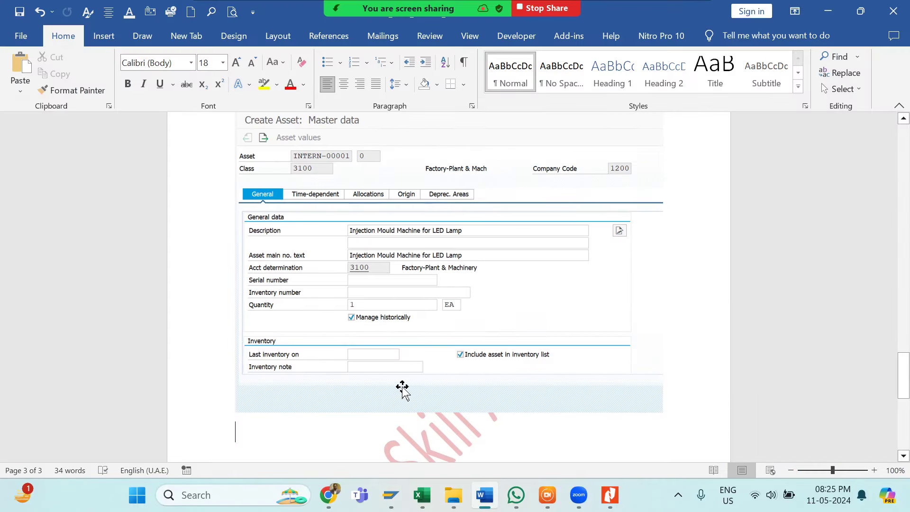
pyautogui.scroll(-3, 402, 386)
pyautogui.hotkey('ctrl', 'v')
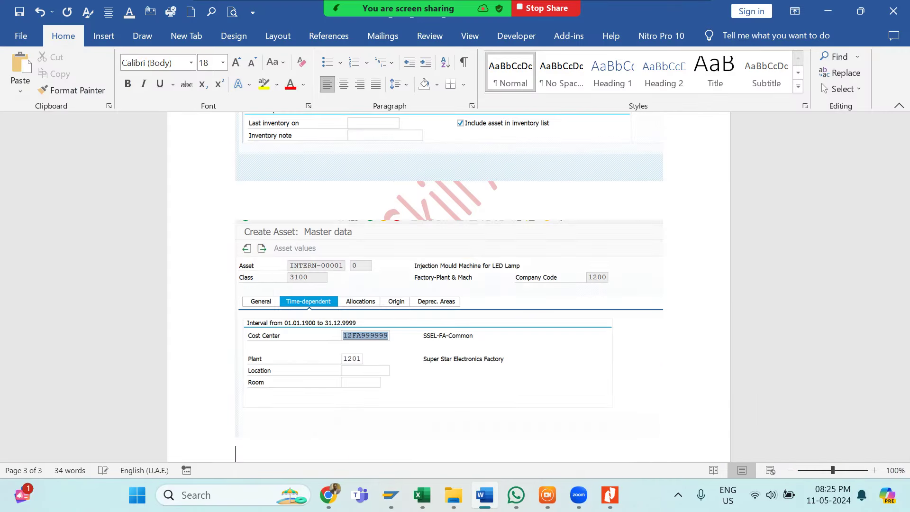
# Back in SAP, mark the asset as purchased new in the origin data, leaving vendor, manufacturer and trading partner blank
pyautogui.hotkey('alt', 'Tab')
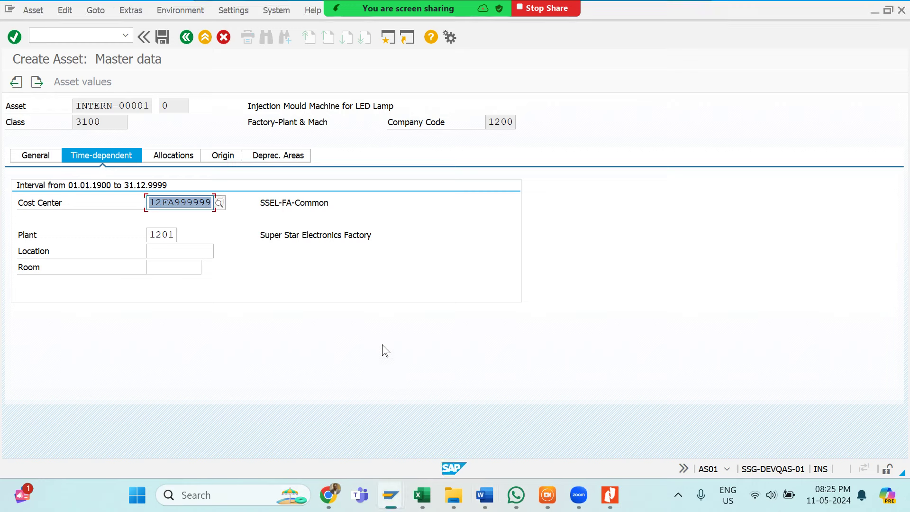
pyautogui.click(228, 156)
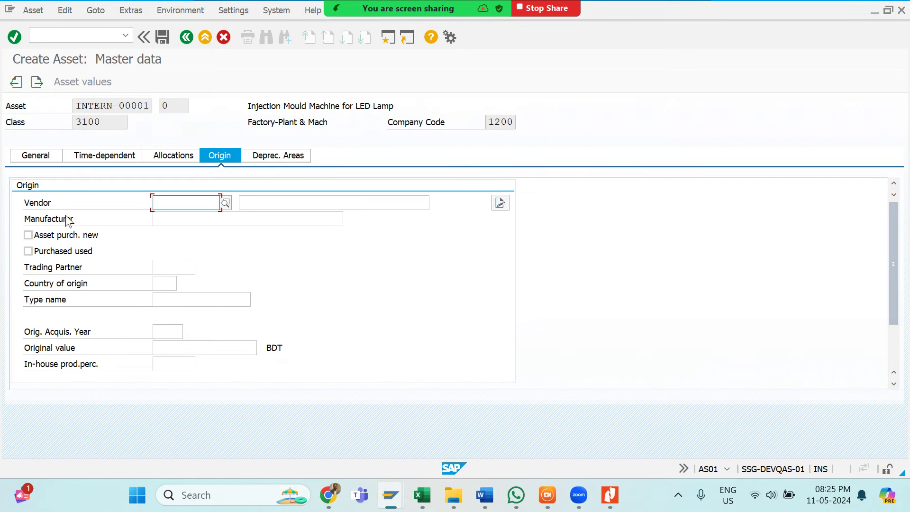
pyautogui.press('Tab')
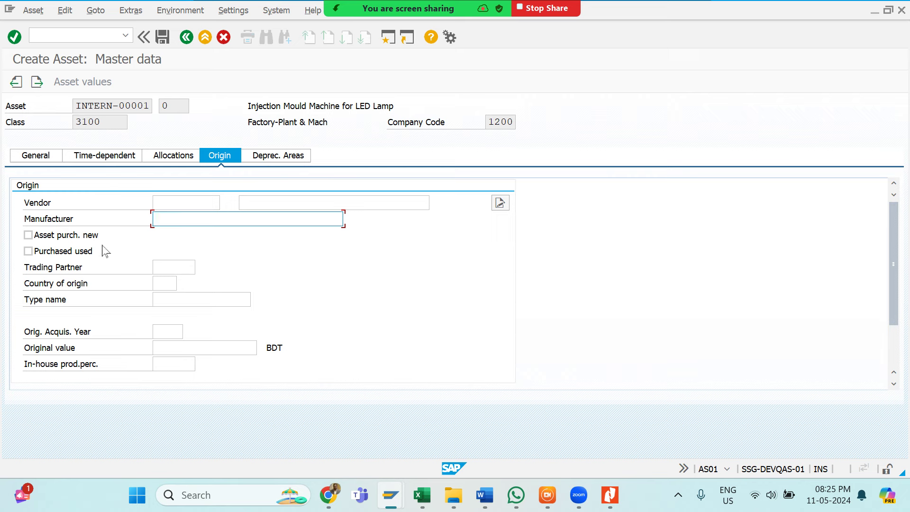
pyautogui.click(173, 267)
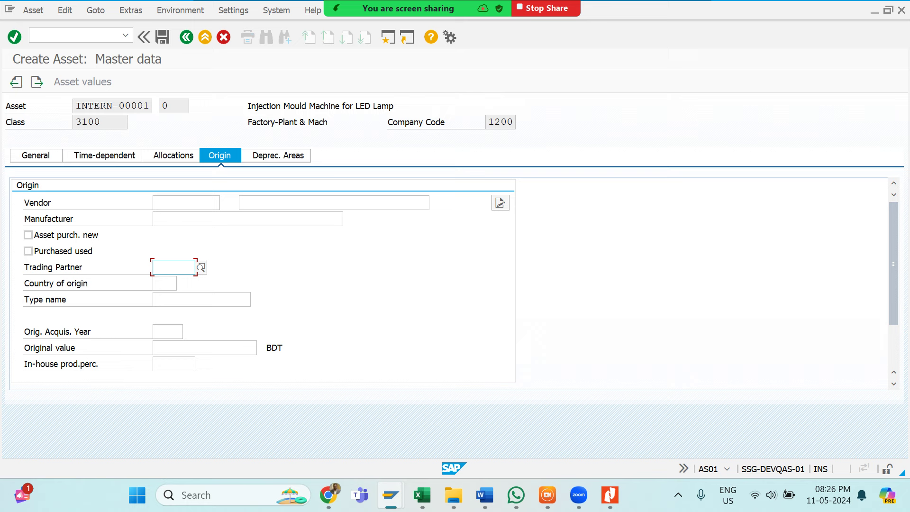
pyautogui.click(156, 219)
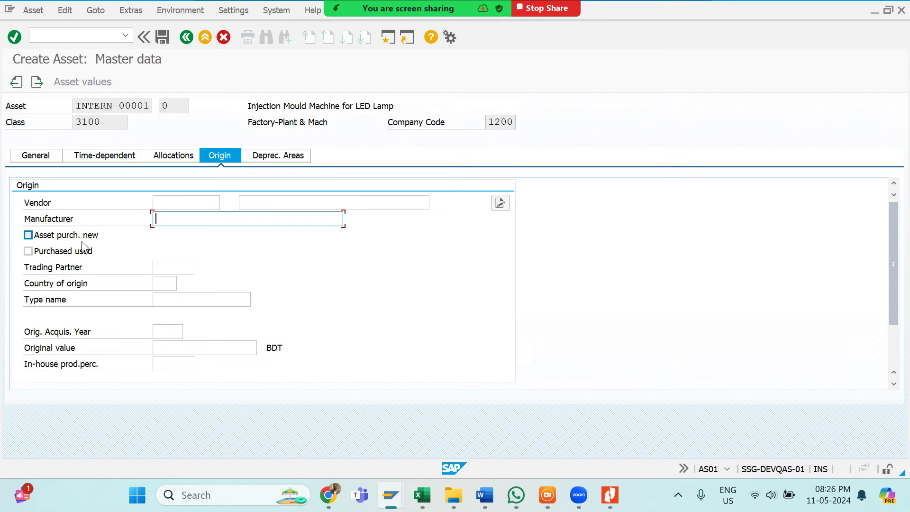
pyautogui.press('Tab')
pyautogui.press('space')
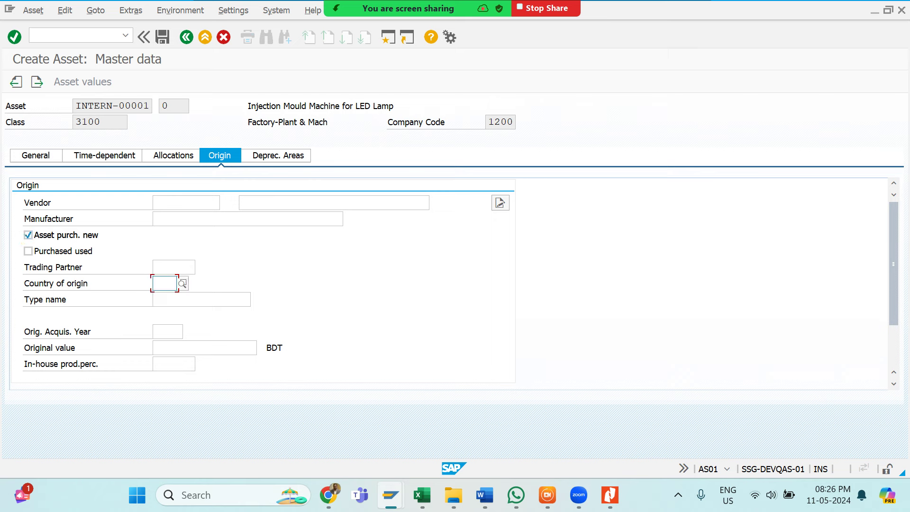
# Set the country of origin to CN (China), leaving the type name and original acquisition year blank
pyautogui.click(164, 283)
pyautogui.write('CN')
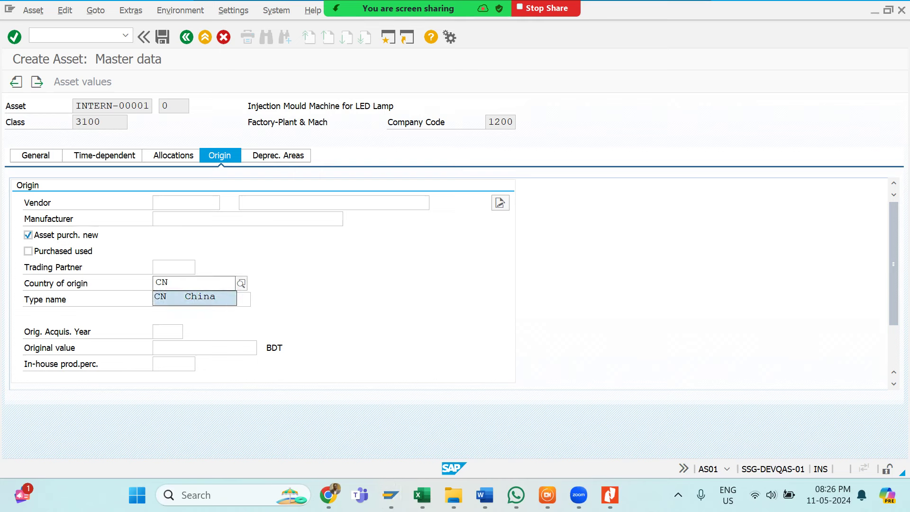
pyautogui.click(204, 297)
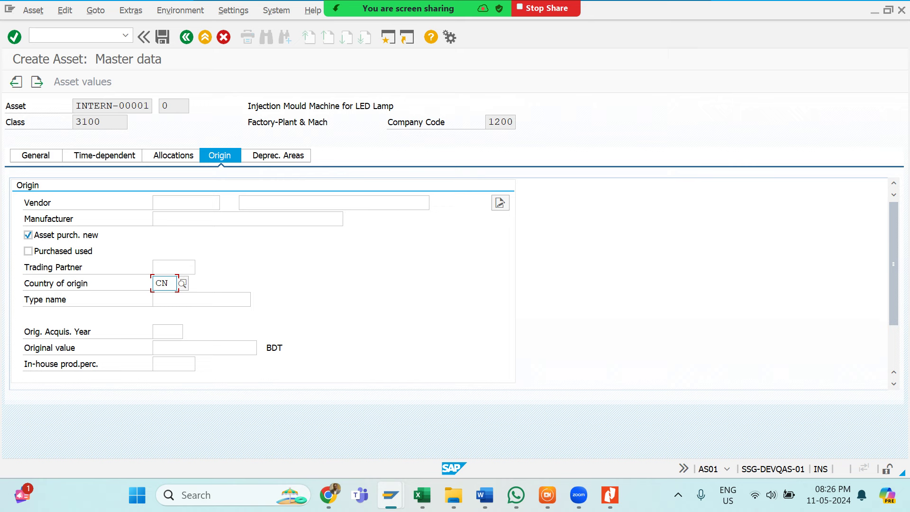
pyautogui.press('Tab')
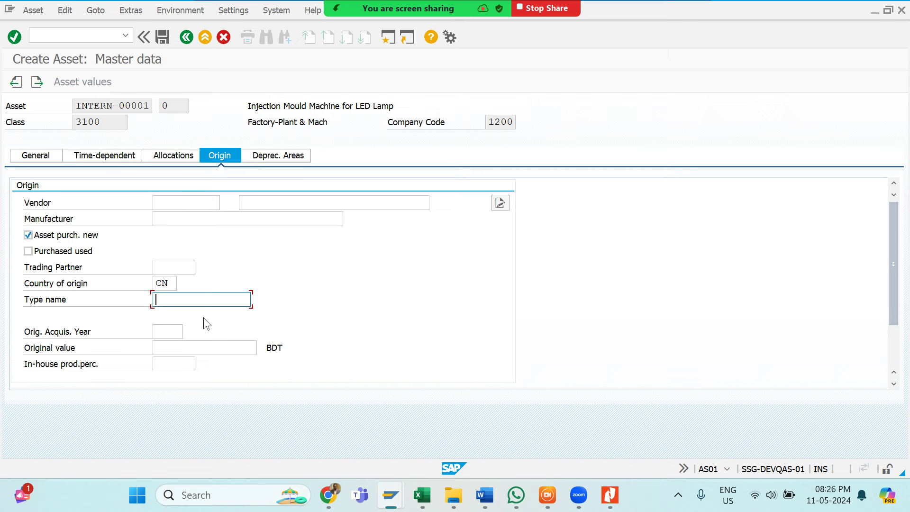
pyautogui.click(163, 332)
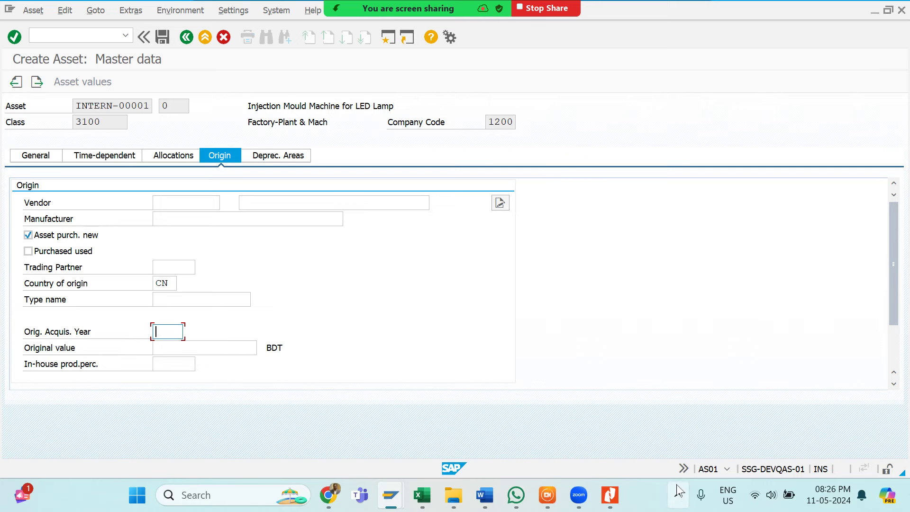
# Capture the asset's origin data screen, including the header with the asset number and class, and copy it to the clipboard
pyautogui.click(678, 498)
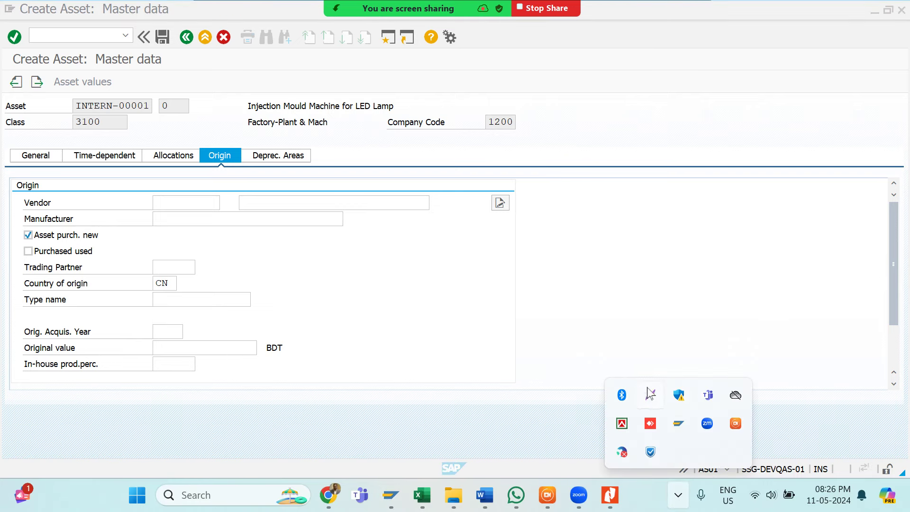
pyautogui.click(650, 398)
pyautogui.moveTo(0, 118)
pyautogui.mouseDown()
pyautogui.moveTo(323, 261)
pyautogui.moveTo(460, 448)
pyautogui.mouseUp()
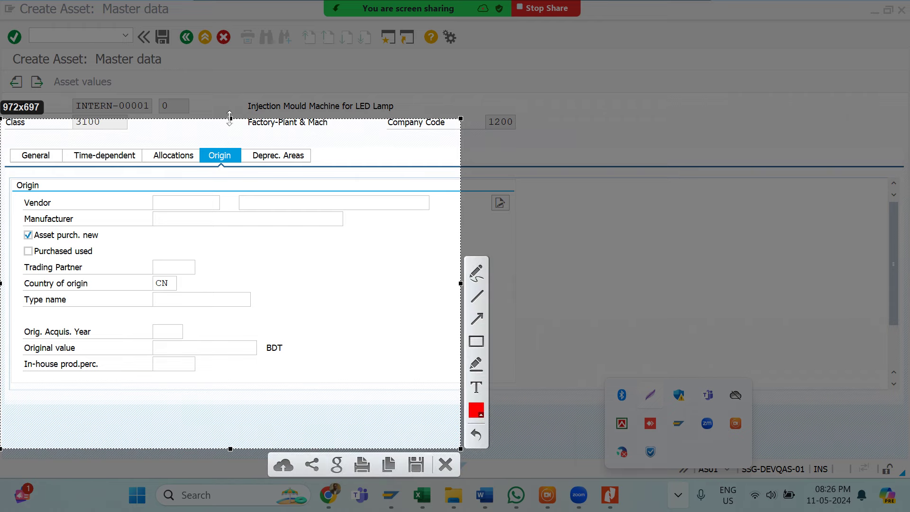
pyautogui.moveTo(230, 118); pyautogui.dragTo(230, 43)
pyautogui.click(388, 466)
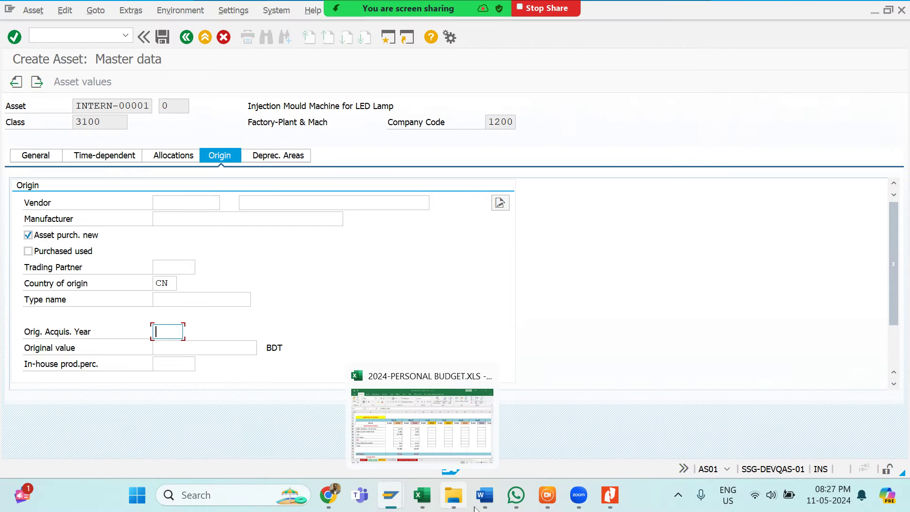
# Switch to Word and paste the origin data capture on a new line below the time-dependent screen capture
pyautogui.moveTo(419, 499)
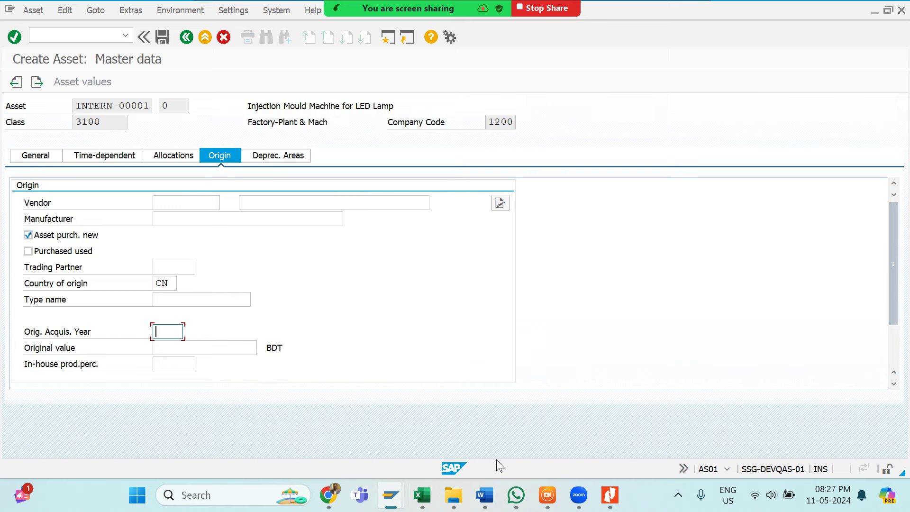
pyautogui.moveTo(486, 493)
pyautogui.click(513, 428)
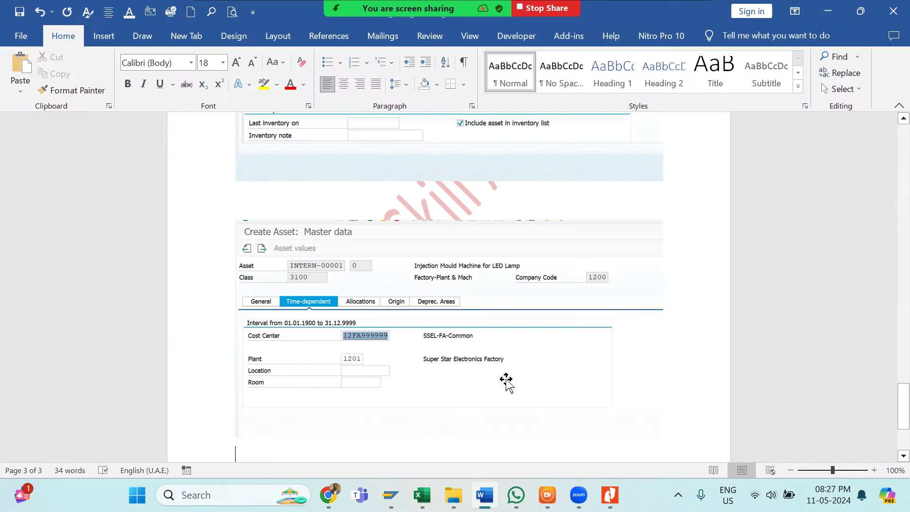
pyautogui.press('Return')
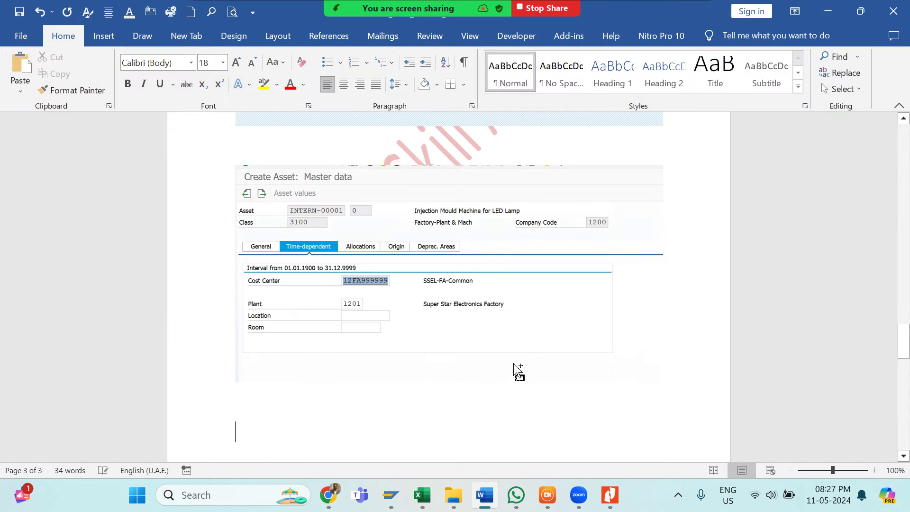
pyautogui.hotkey('ctrl', 'v')
# Return to SAP, close the 2024-PERSONAL BUDGET.XLS workbook, and display the asset's depreciation areas
pyautogui.hotkey('alt', 'Tab')
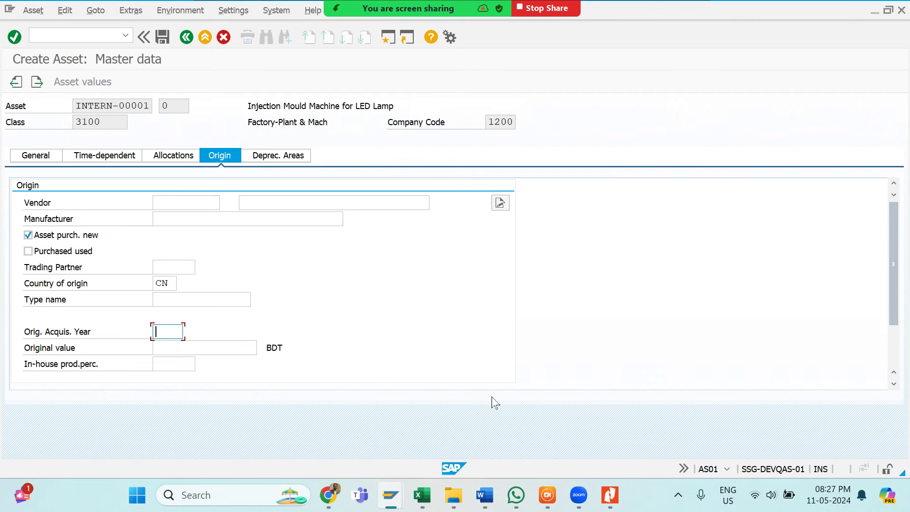
pyautogui.moveTo(418, 486)
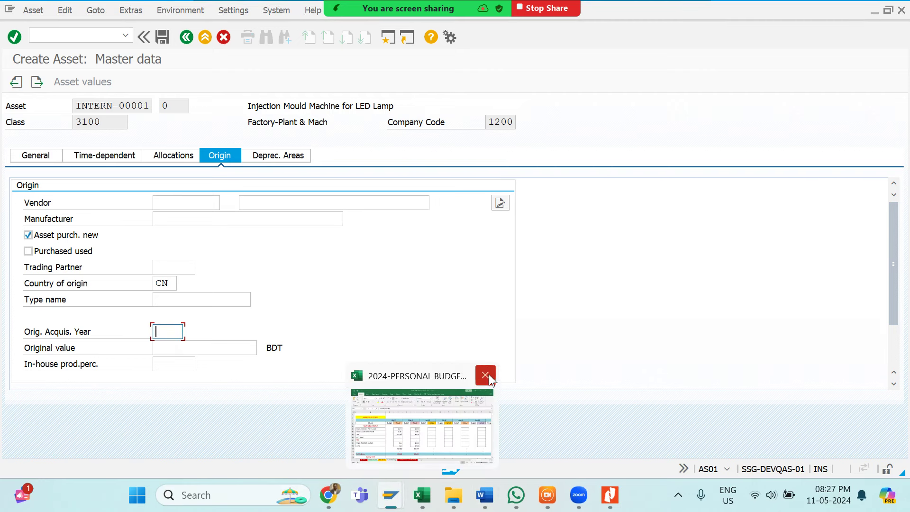
pyautogui.click(488, 374)
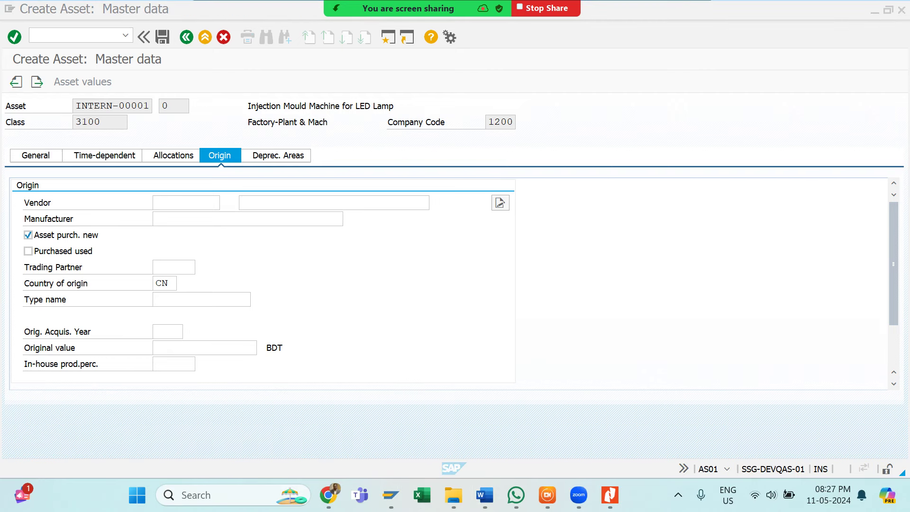
pyautogui.click(282, 157)
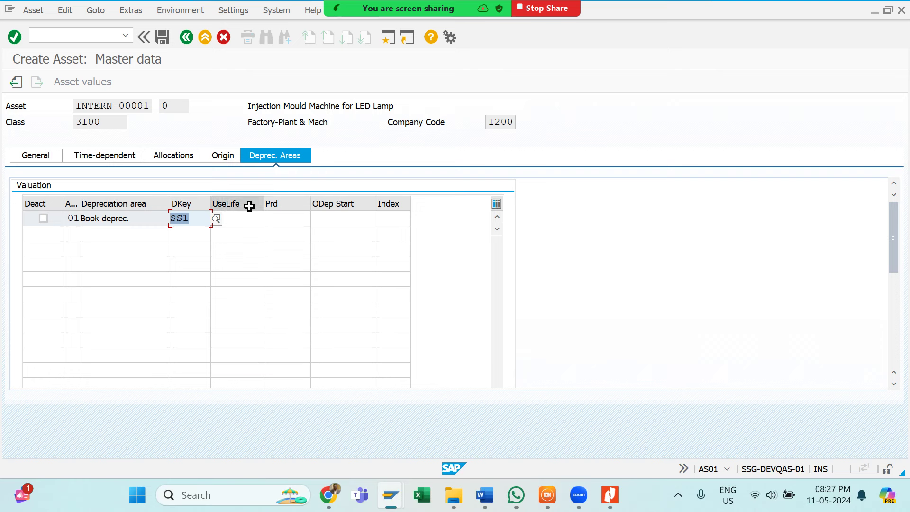
# Look up the depreciation keys available for book depreciation, examining SS1 (Depreciation on Useful Life) and SS2 (Zero Depreciation)
pyautogui.click(262, 218)
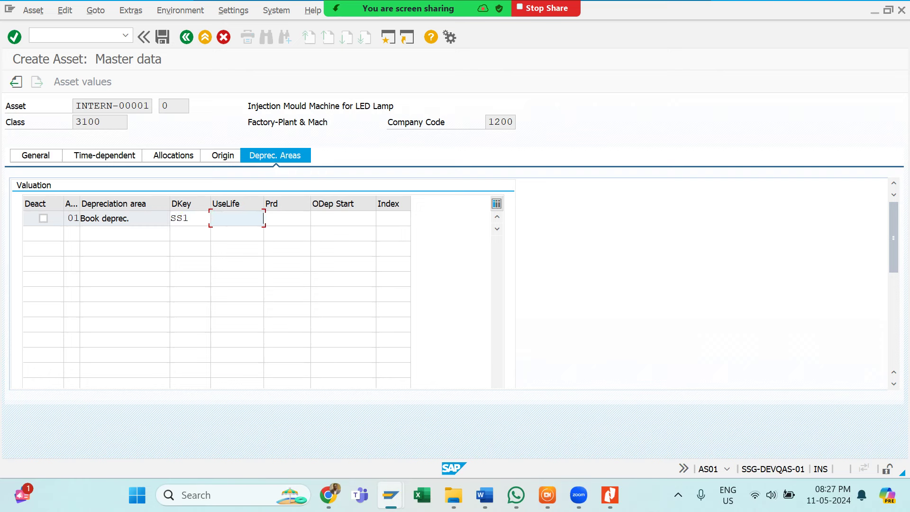
pyautogui.press('Tab')
pyautogui.click(262, 218)
pyautogui.click(209, 220)
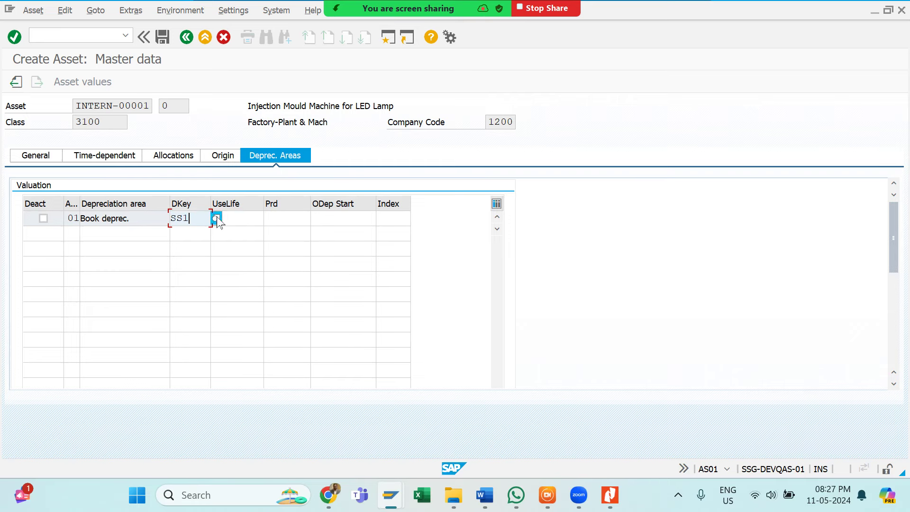
pyautogui.press('F4')
pyautogui.scroll(-6, 261, 289)
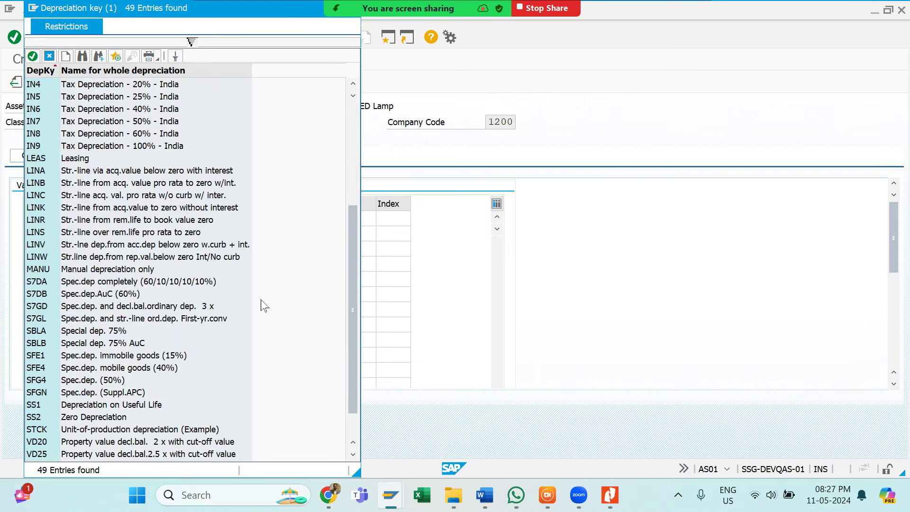
pyautogui.click(91, 370)
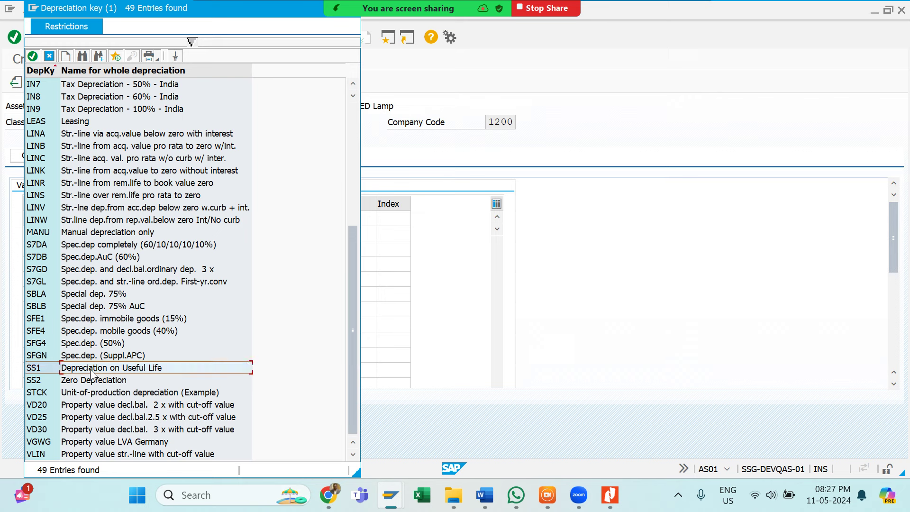
pyautogui.click(84, 381)
pyautogui.click(114, 368)
pyautogui.click(81, 382)
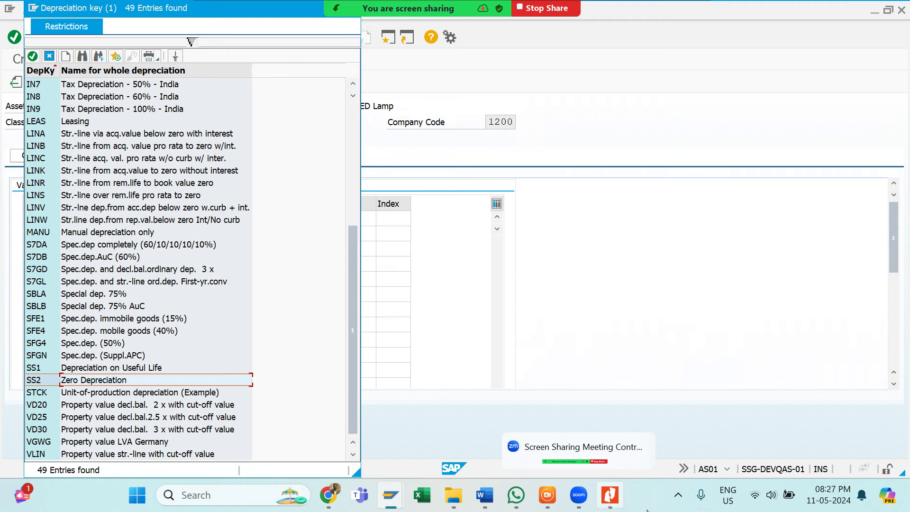
# Capture the SS1 and SS2 entries of the depreciation key list to the clipboard and close the list without choosing a key
pyautogui.click(679, 495)
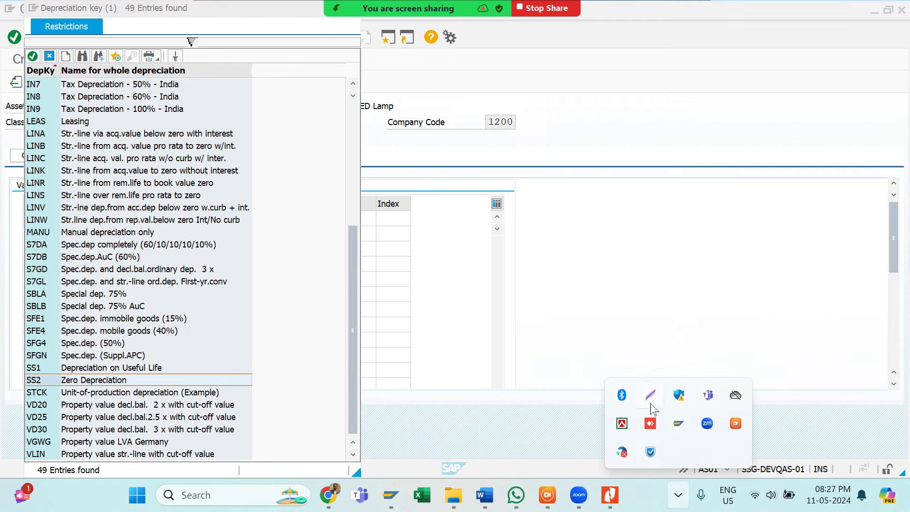
pyautogui.click(648, 397)
pyautogui.moveTo(13, 360); pyautogui.dragTo(264, 389)
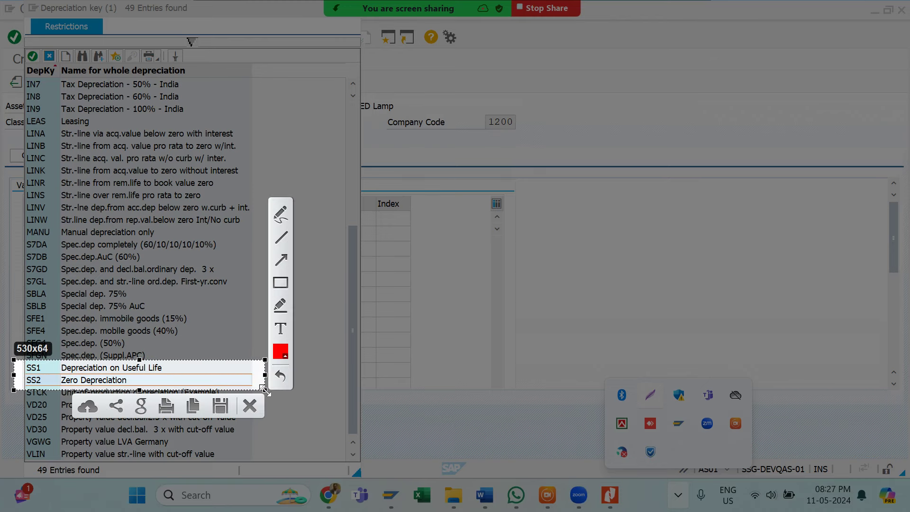
pyautogui.click(193, 405)
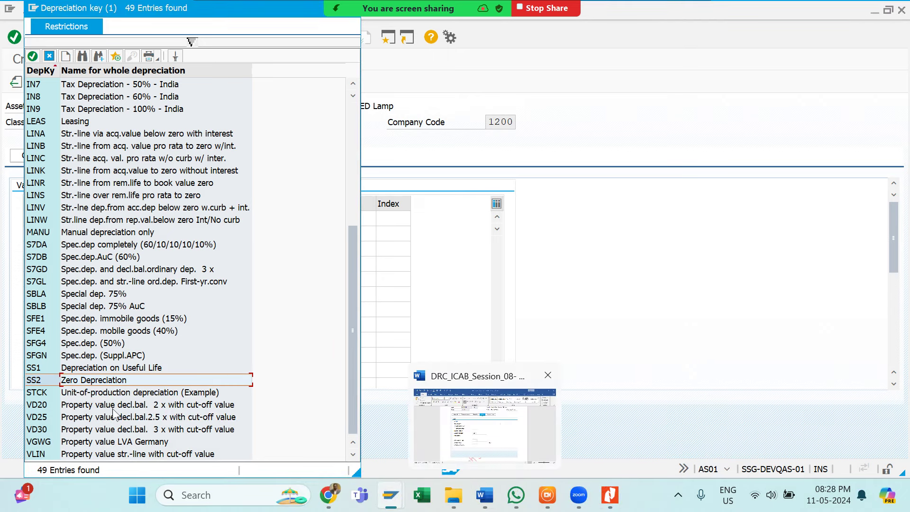
pyautogui.click(50, 56)
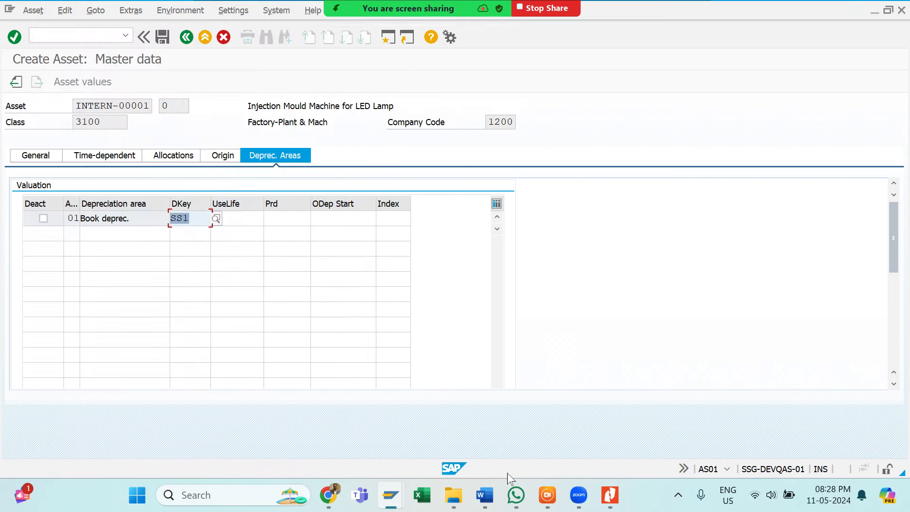
# Paste the depreciation key capture below the origin screen capture in Word and save the document
pyautogui.moveTo(484, 495)
pyautogui.click(499, 447)
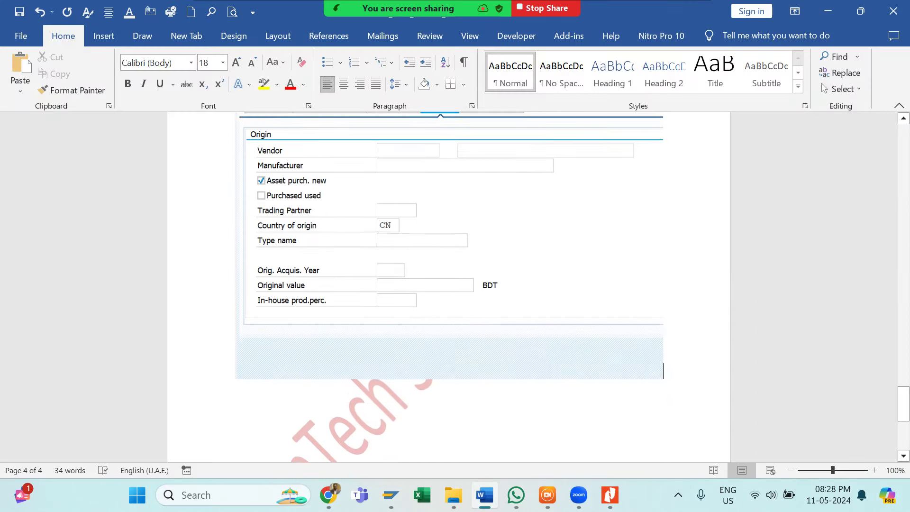
pyautogui.scroll(-2, 499, 446)
pyautogui.press('Return')
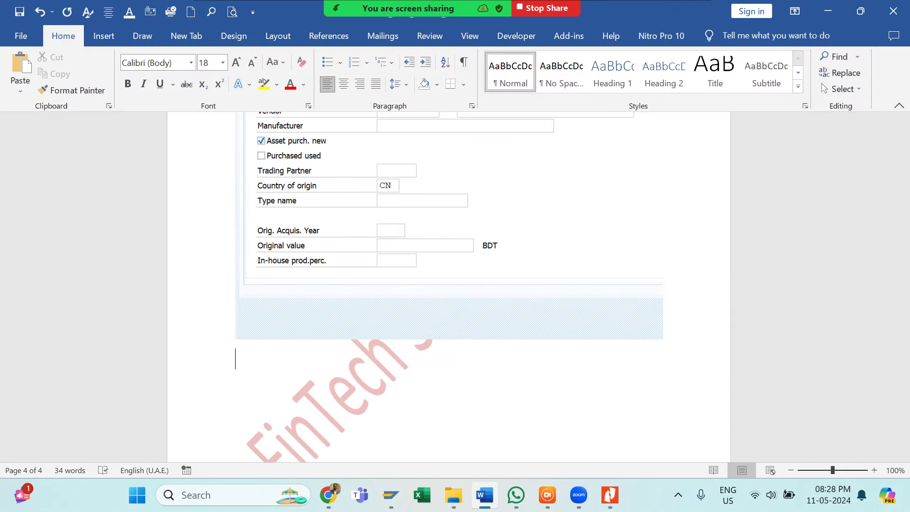
pyautogui.hotkey('ctrl', 'v')
pyautogui.hotkey('ctrl', 's')
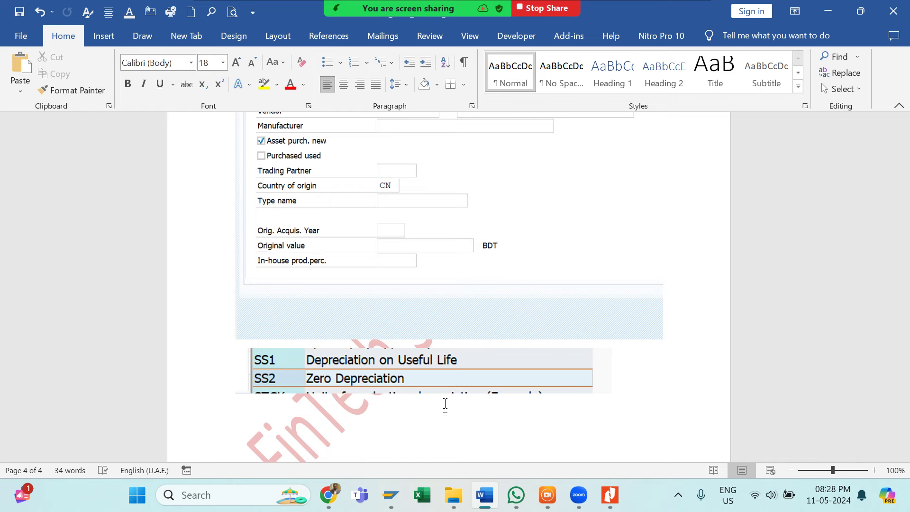
pyautogui.scroll(-1, 445, 403)
# Back in SAP, set the useful life of the book depreciation area to 12
pyautogui.hotkey('alt', 'Tab')
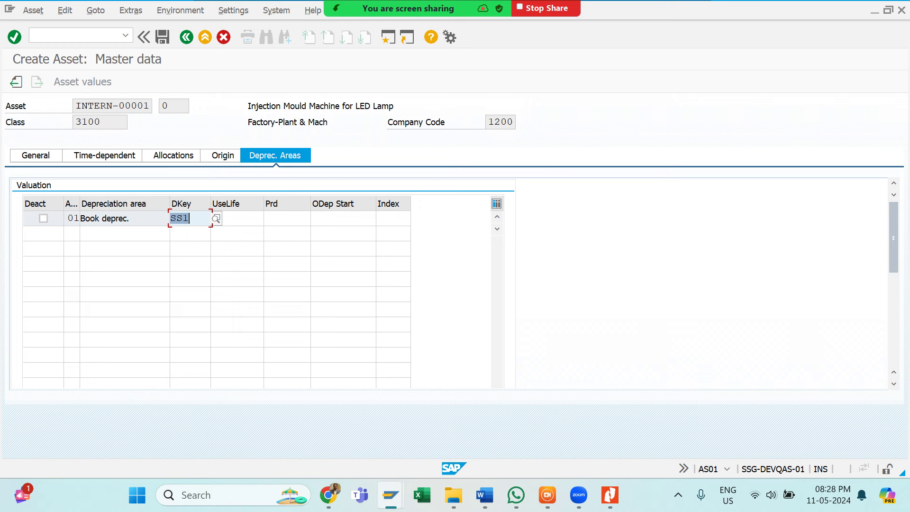
pyautogui.press('Tab')
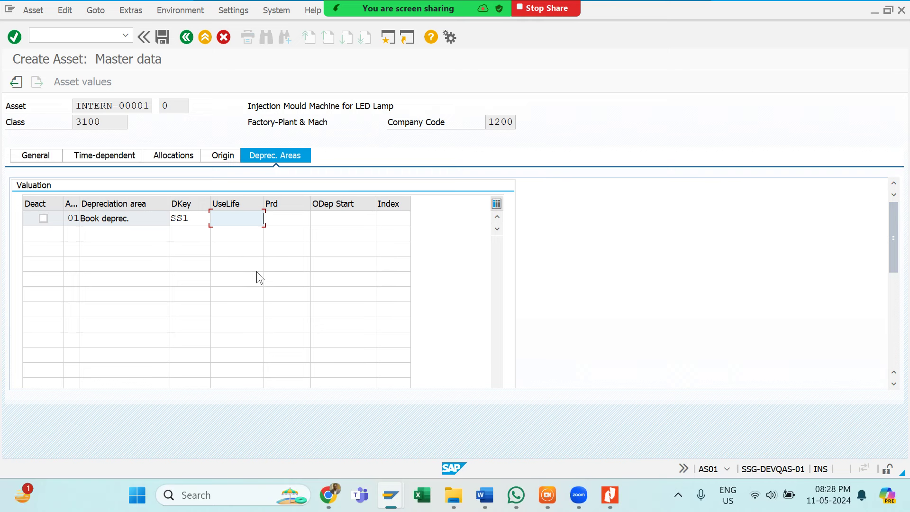
pyautogui.press('Tab')
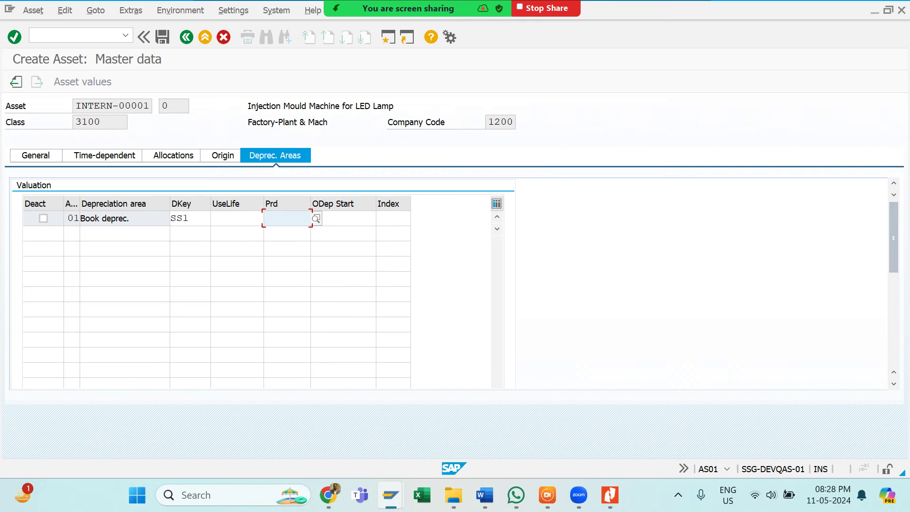
pyautogui.hotkey('shift', 'Tab')
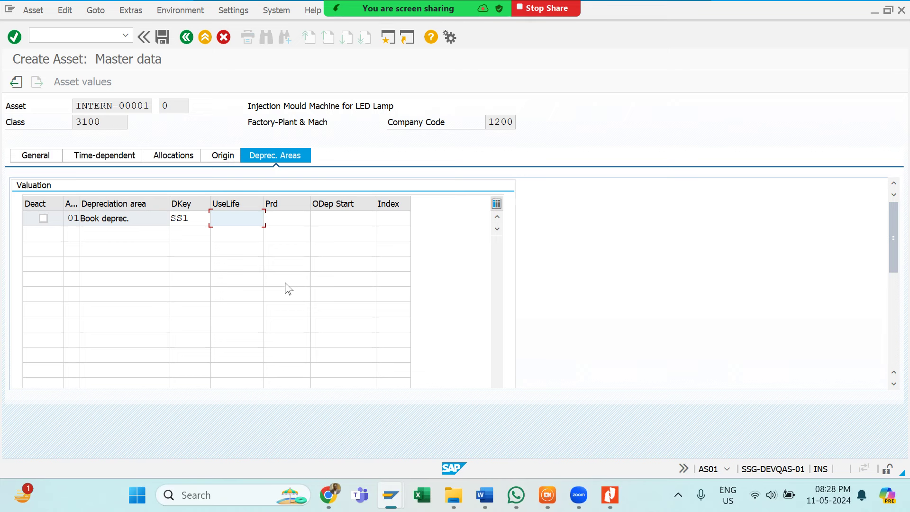
pyautogui.write('12')
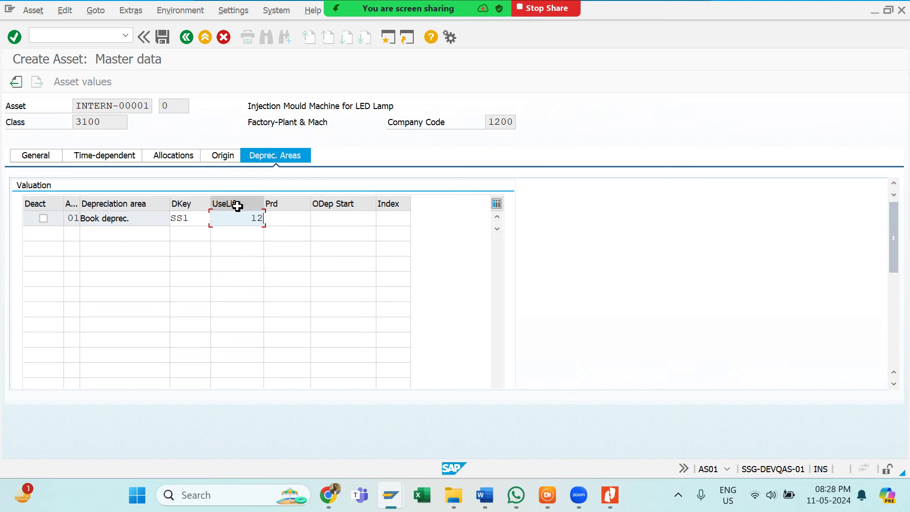
pyautogui.click(287, 218)
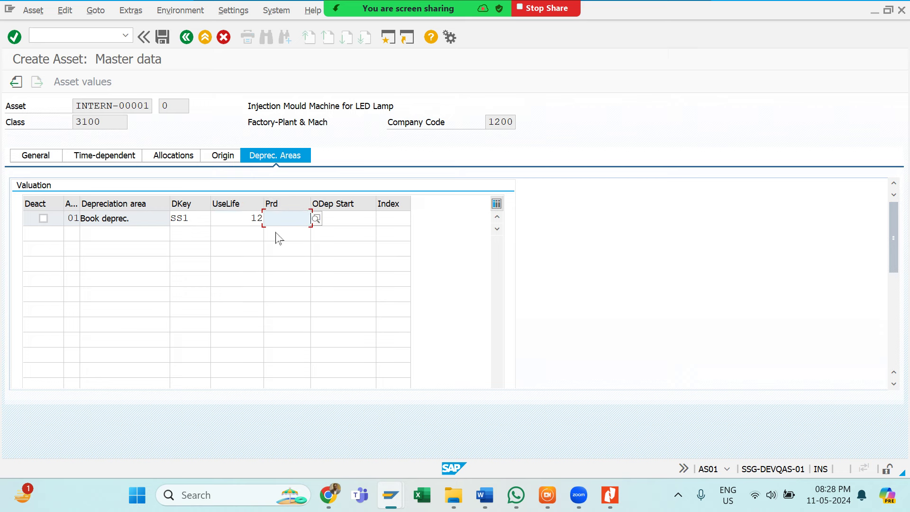
pyautogui.click(251, 218)
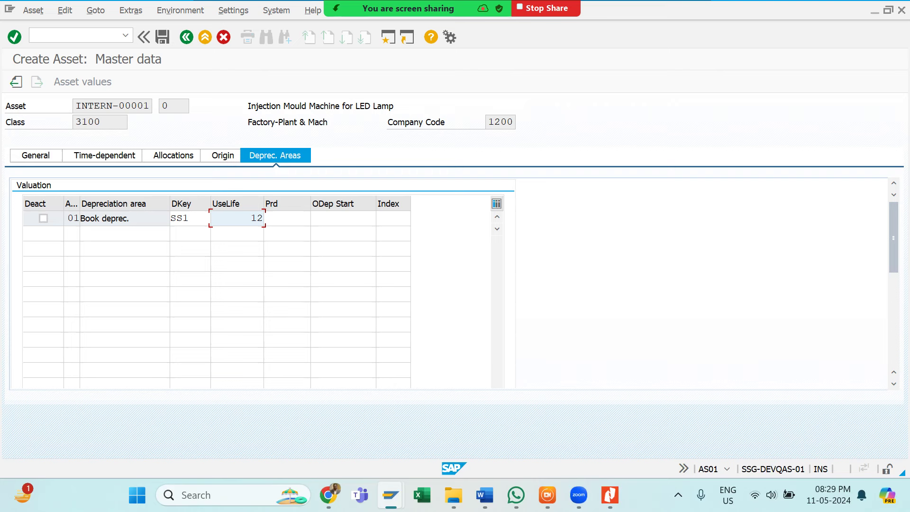
# Try 6 and 3 as the additional period of the book depreciation's useful life, and clear the period
pyautogui.press('Tab')
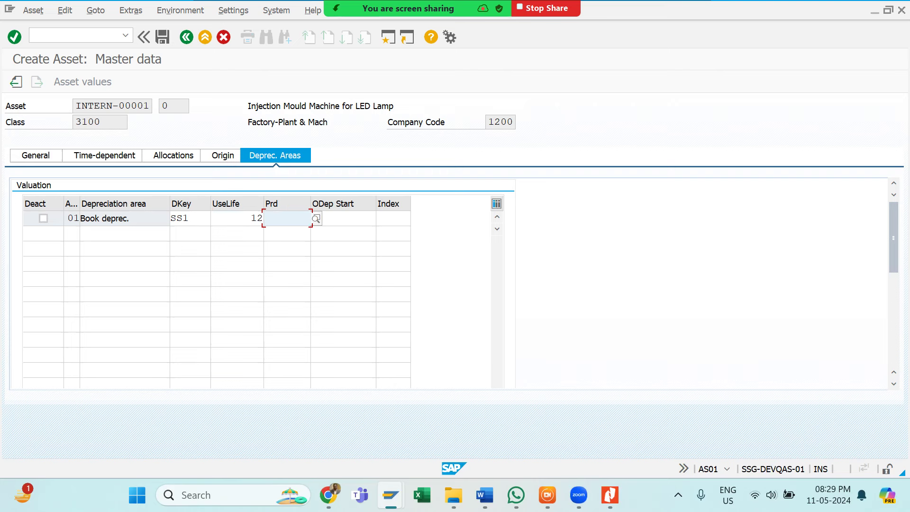
pyautogui.write('6')
pyautogui.hotkey('shift', 'Tab')
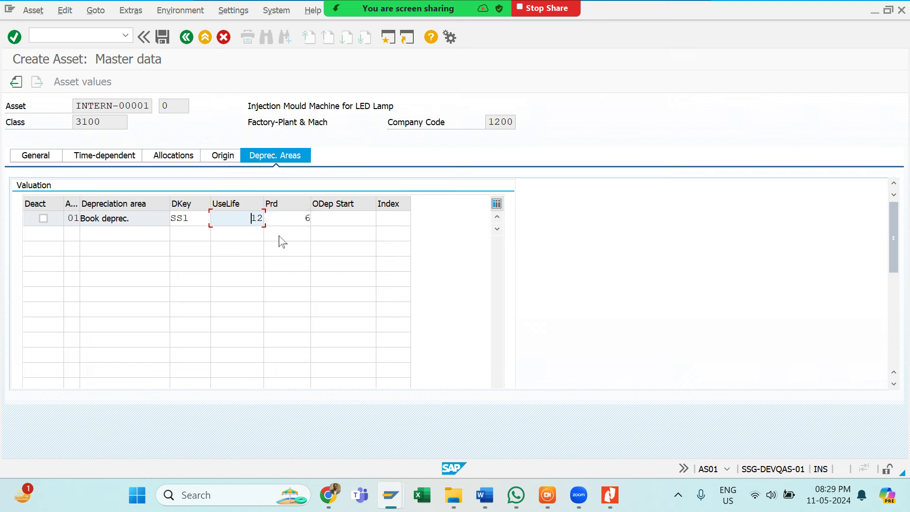
pyautogui.press('Tab')
pyautogui.write('3')
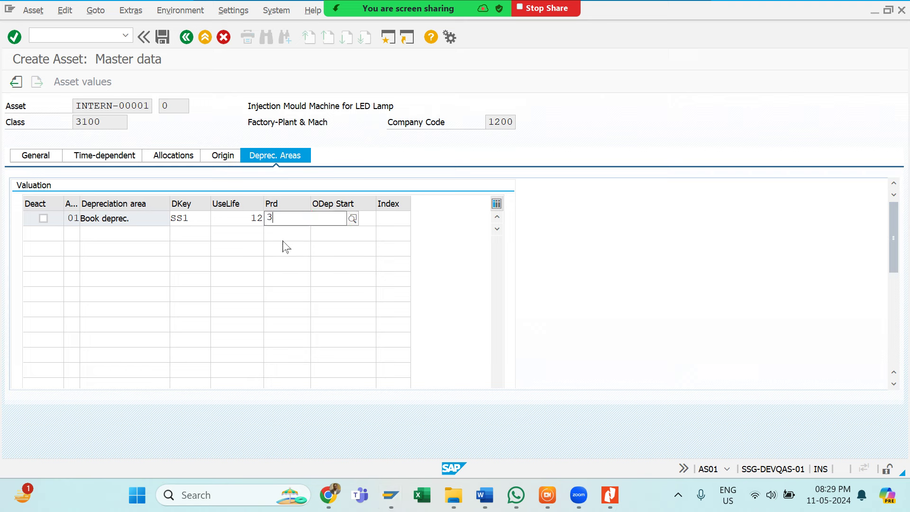
pyautogui.press('BackSpace')
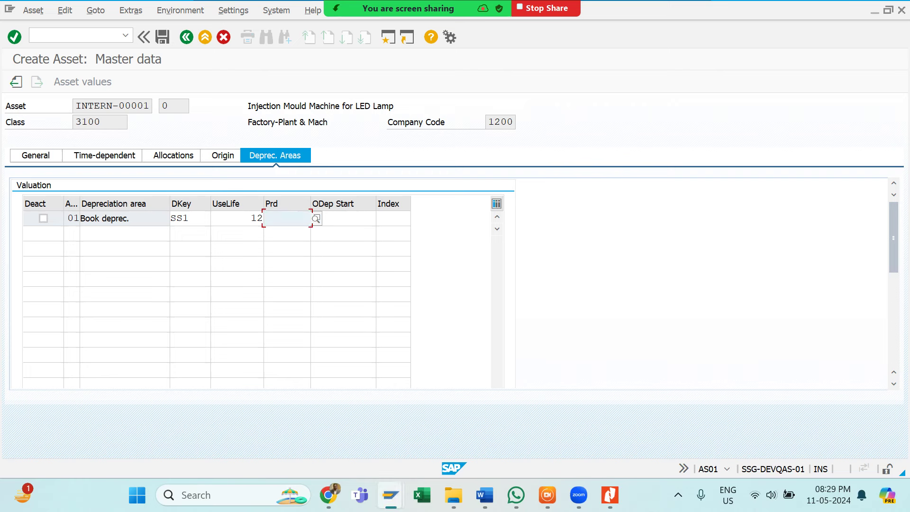
pyautogui.press('Tab')
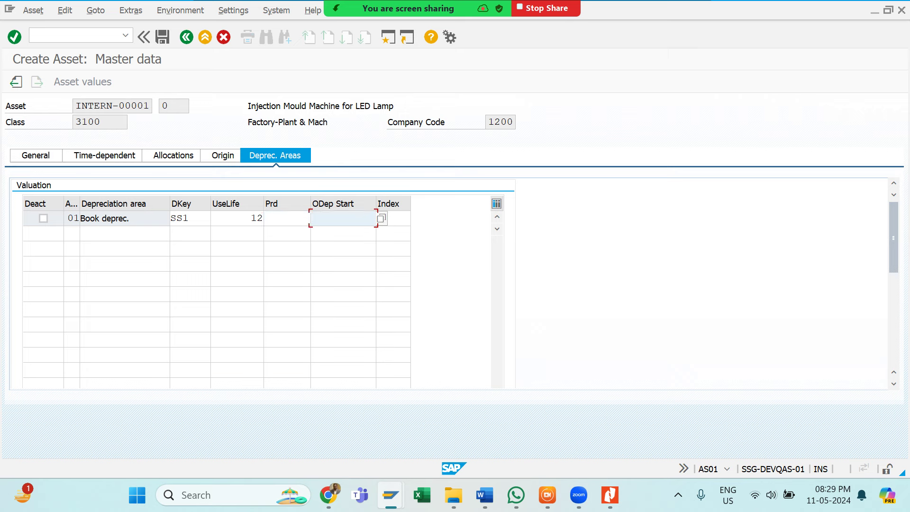
pyautogui.hotkey('shift', 'Tab')
pyautogui.hotkey('shift', 'Tab')
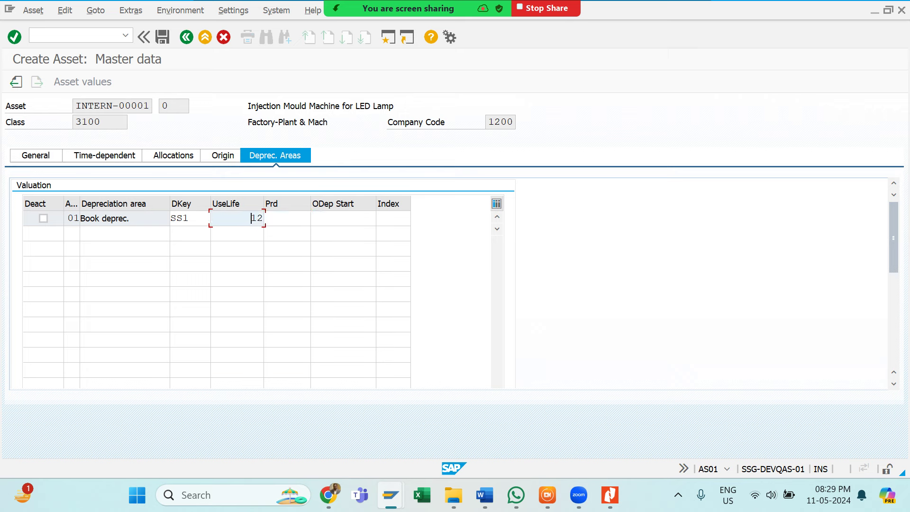
# Capture the completed depreciation areas screen to the clipboard and paste it below the depreciation key capture in Word
pyautogui.press('Tab')
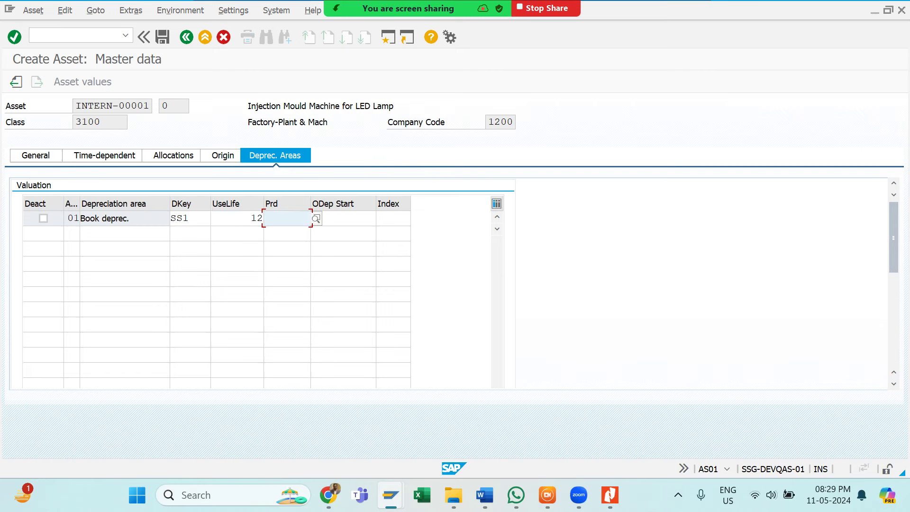
pyautogui.press('Tab')
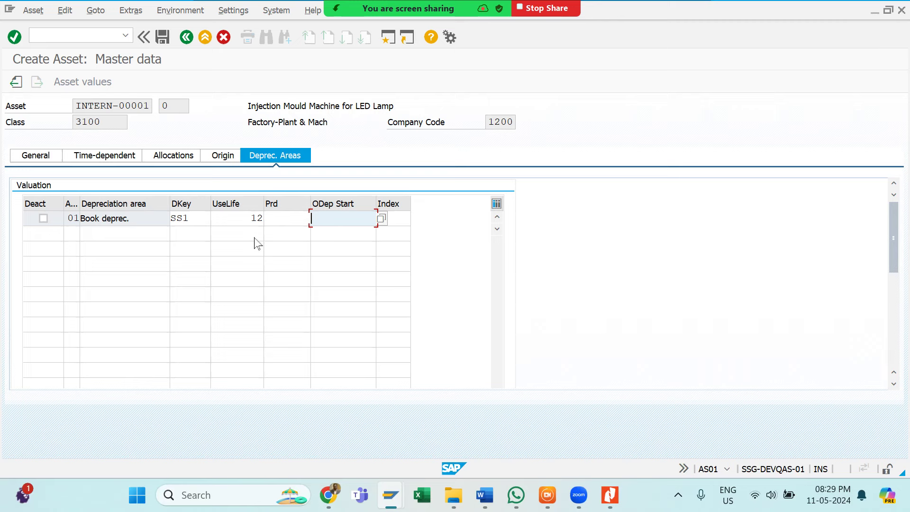
pyautogui.click(679, 505)
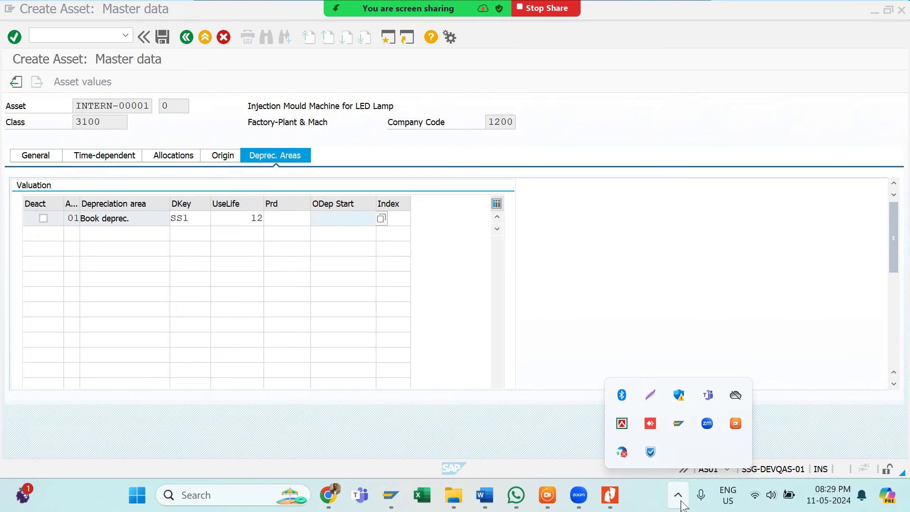
pyautogui.click(650, 394)
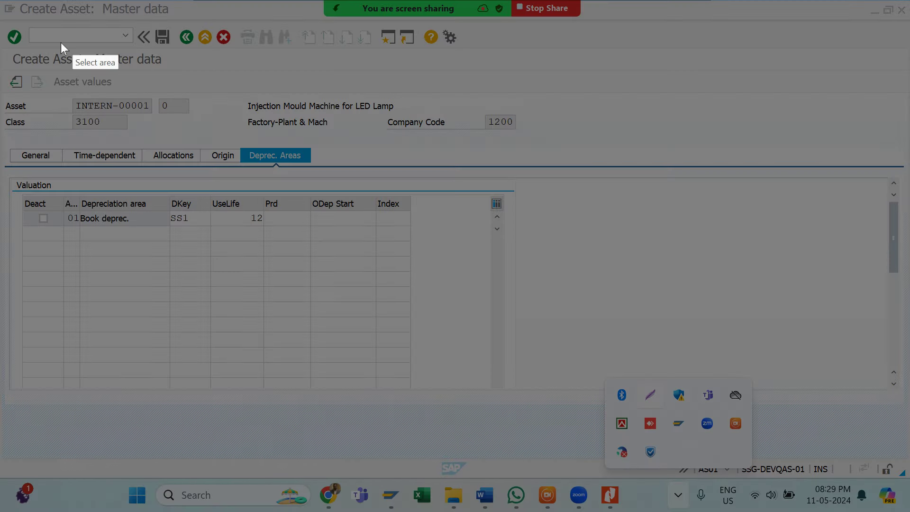
pyautogui.moveTo(0, 42)
pyautogui.mouseDown()
pyautogui.moveTo(124, 108)
pyautogui.moveTo(510, 272)
pyautogui.moveTo(582, 271)
pyautogui.mouseUp()
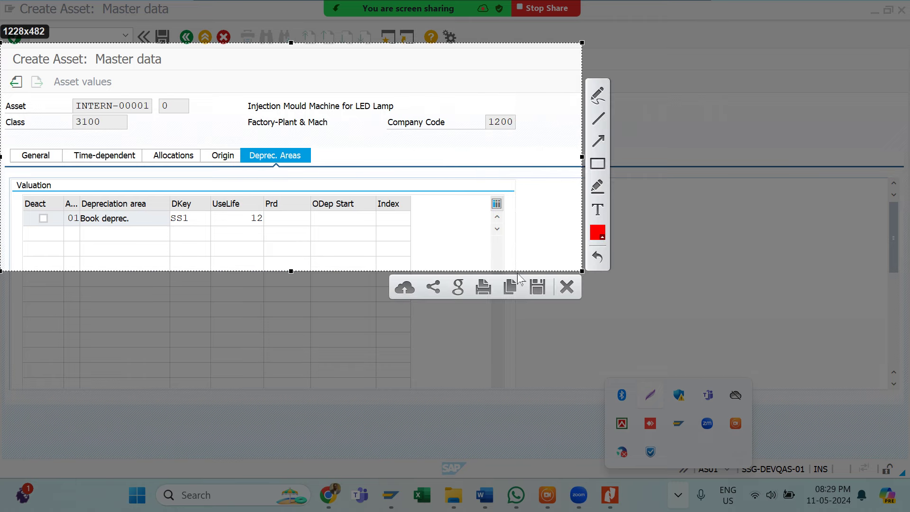
pyautogui.click(508, 284)
pyautogui.moveTo(484, 494)
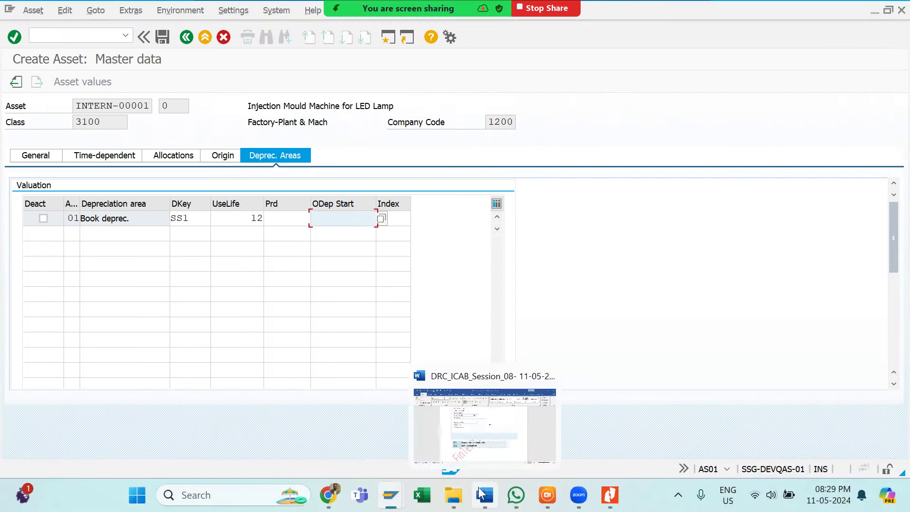
pyautogui.click(497, 440)
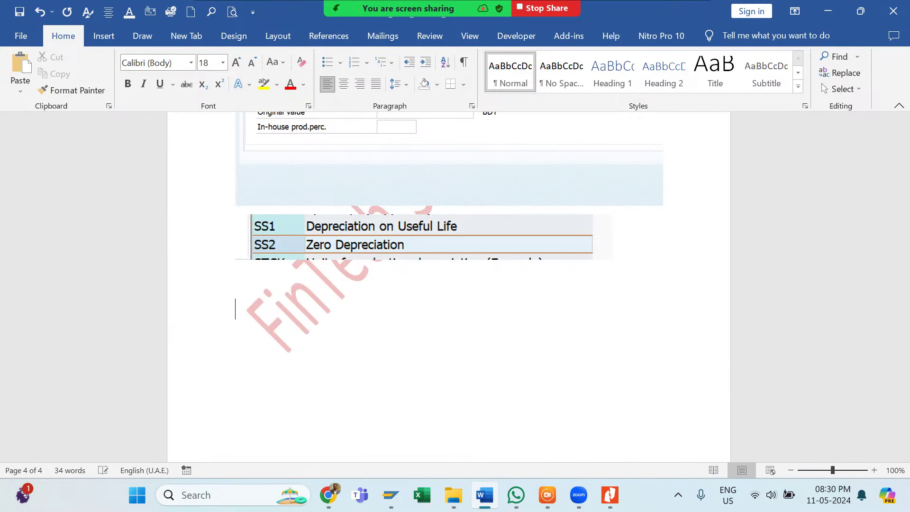
pyautogui.hotkey('ctrl', 'v')
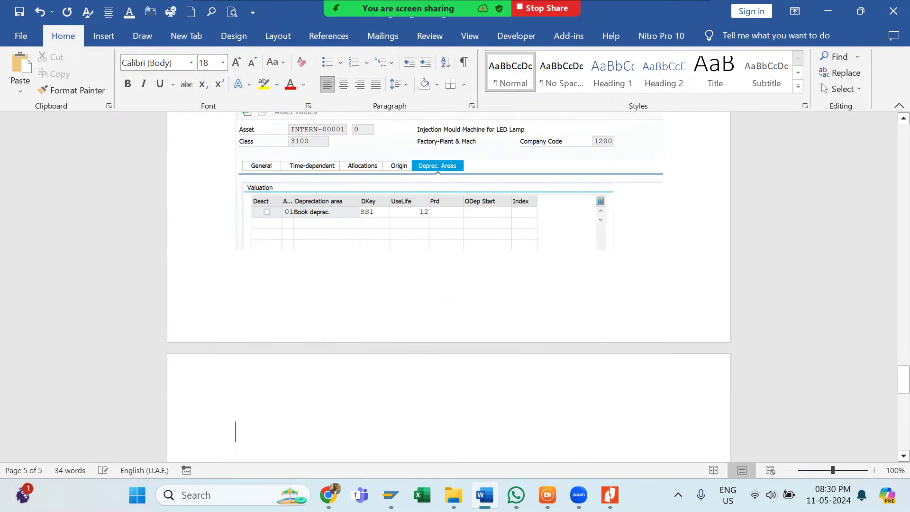
# Back in SAP, start saving the asset and enter a scrap value of 1 BDT in the book depreciation details
pyautogui.hotkey('alt', 'Tab')
pyautogui.click(163, 40)
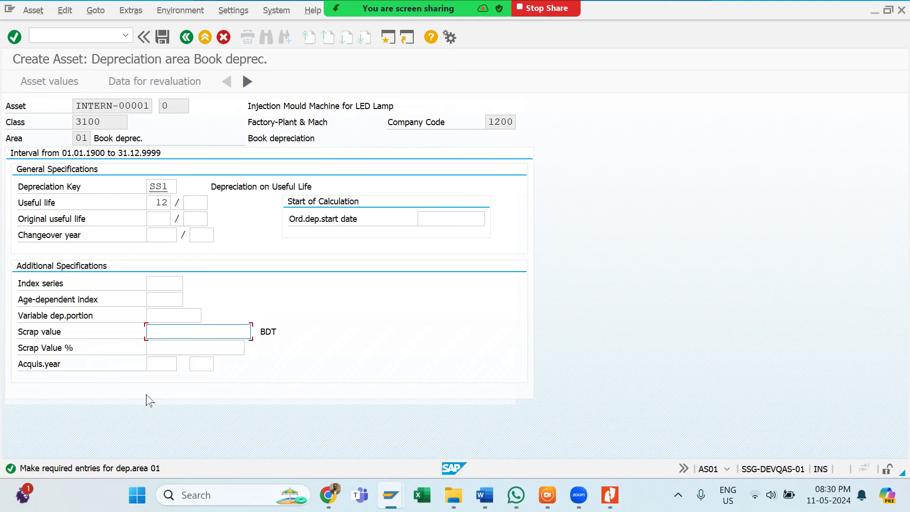
pyautogui.press('Tab')
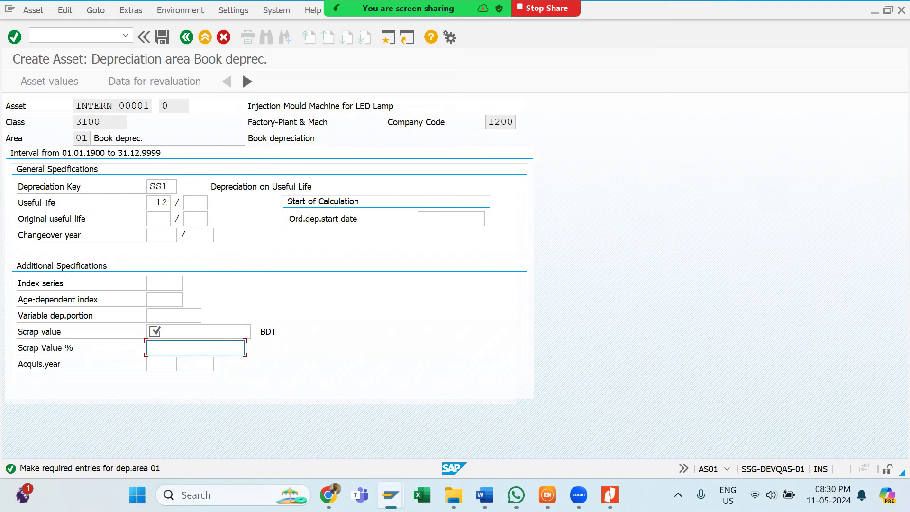
pyautogui.click(152, 331)
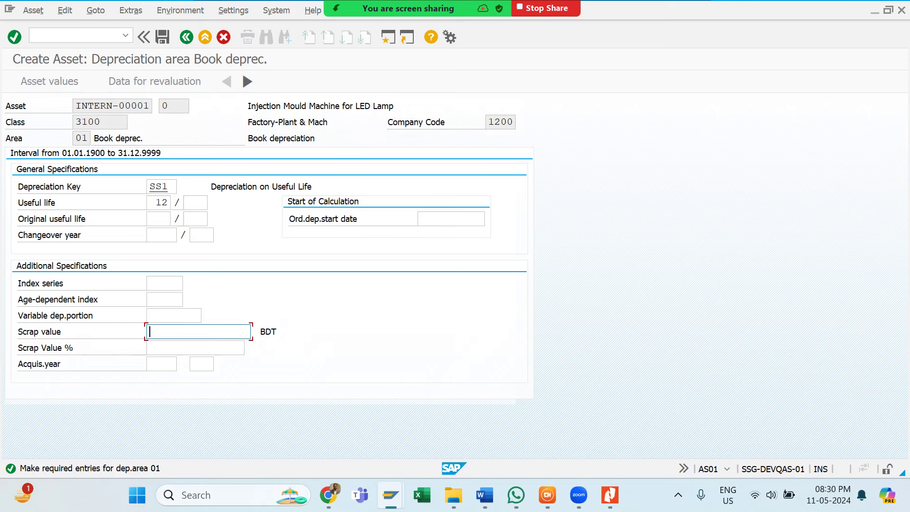
pyautogui.write('1')
pyautogui.click(174, 315)
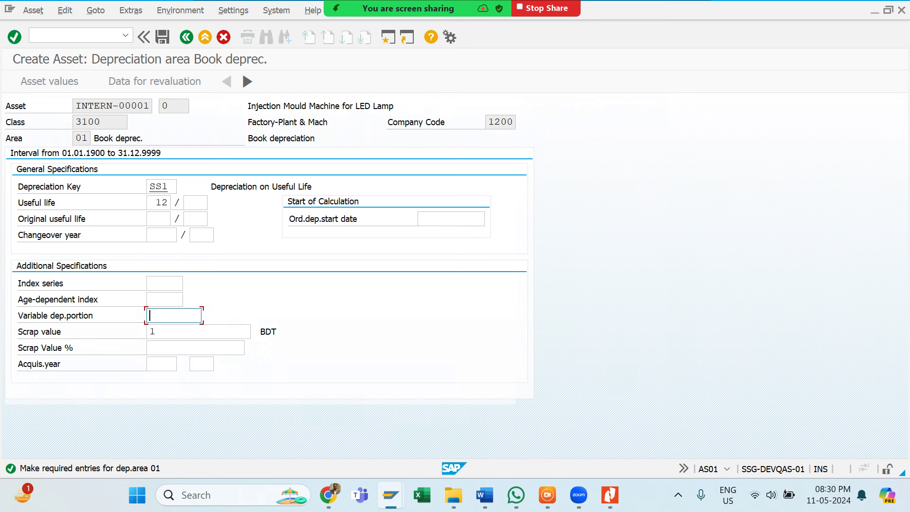
pyautogui.click(196, 347)
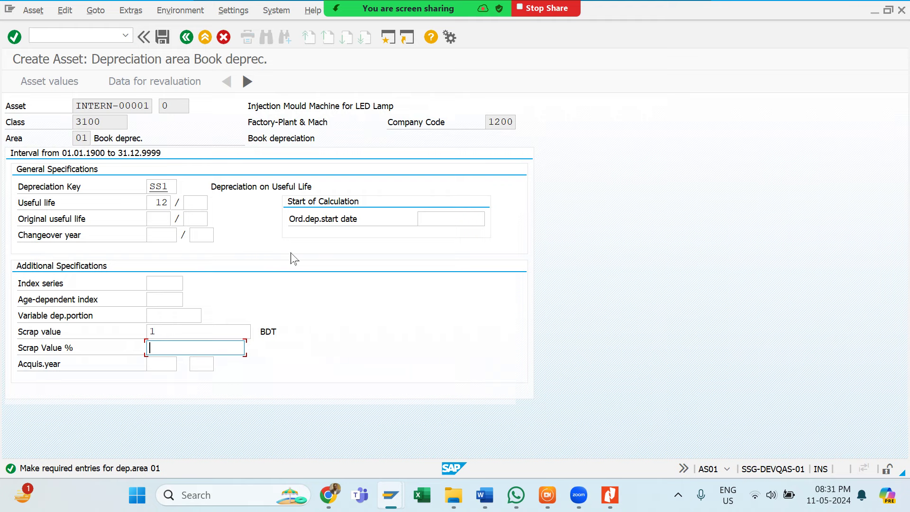
# Capture the book depreciation detail screen to the clipboard and paste it below the depreciation areas capture in Word
pyautogui.click(678, 495)
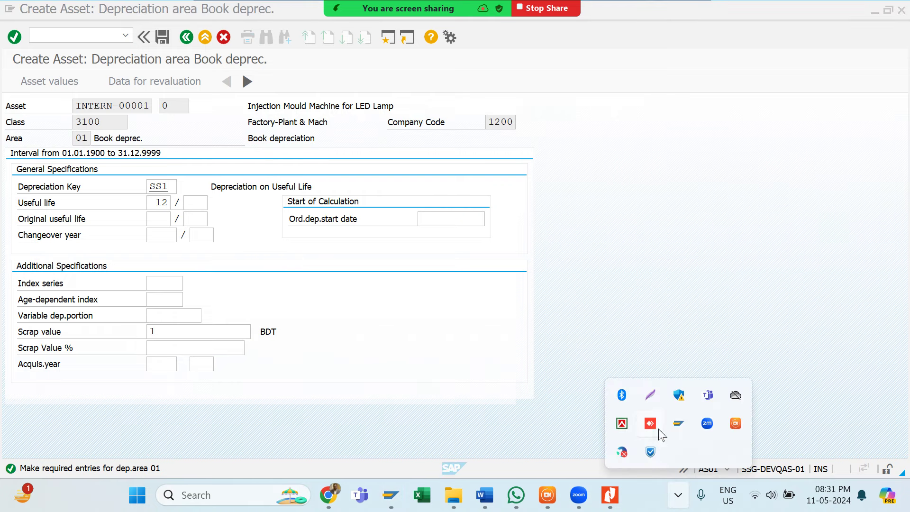
pyautogui.click(650, 395)
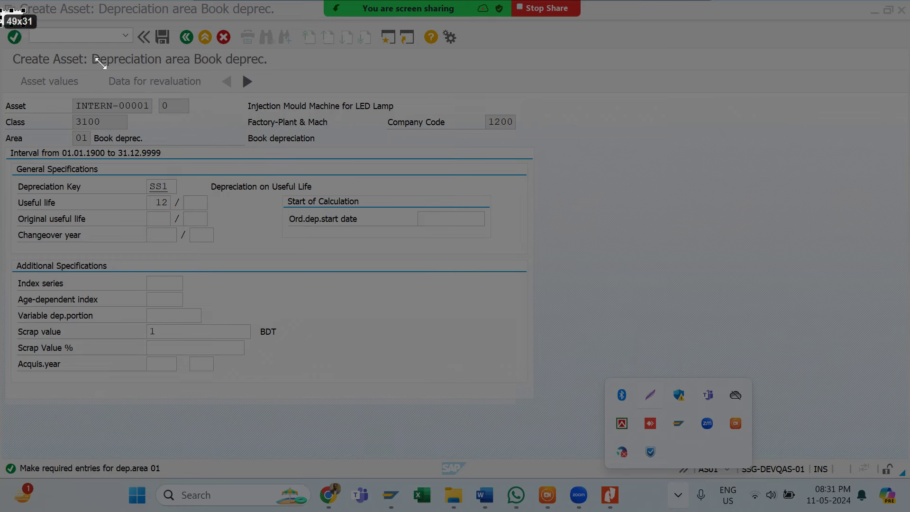
pyautogui.moveTo(100, 62); pyautogui.dragTo(527, 399)
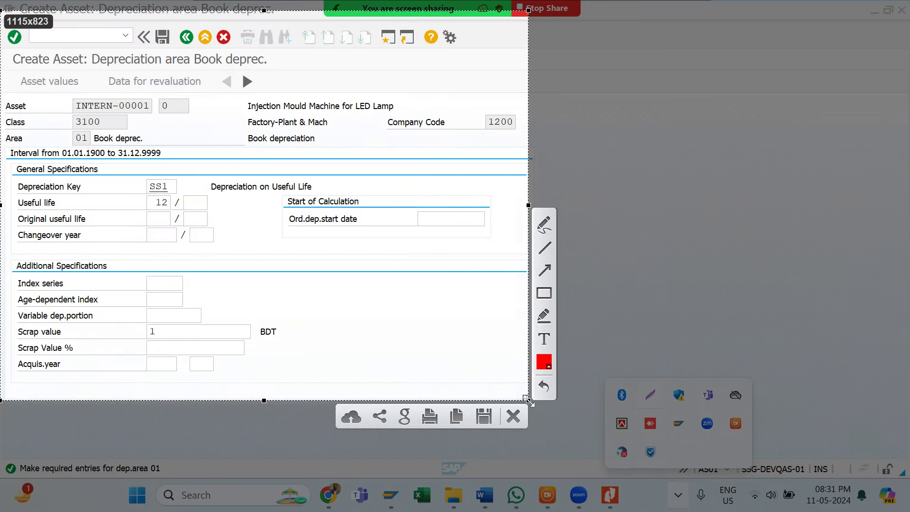
pyautogui.click(457, 416)
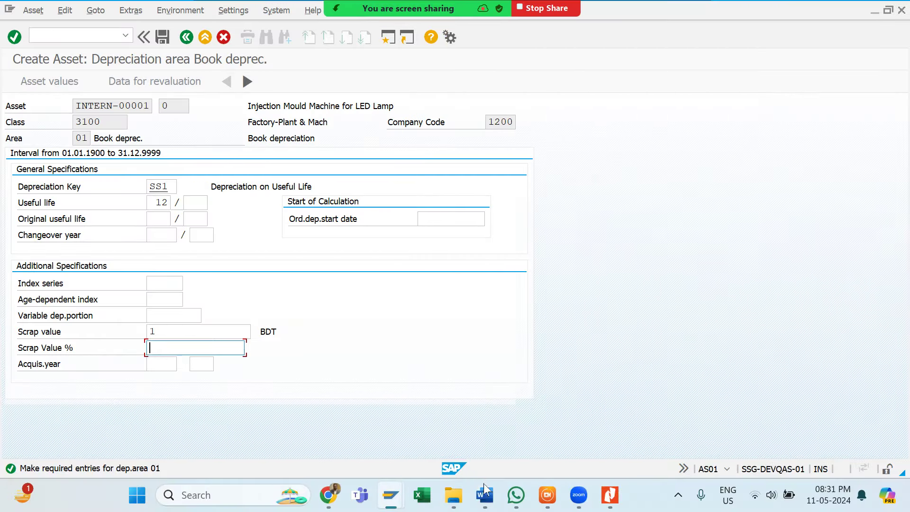
pyautogui.moveTo(484, 493)
pyautogui.click(489, 437)
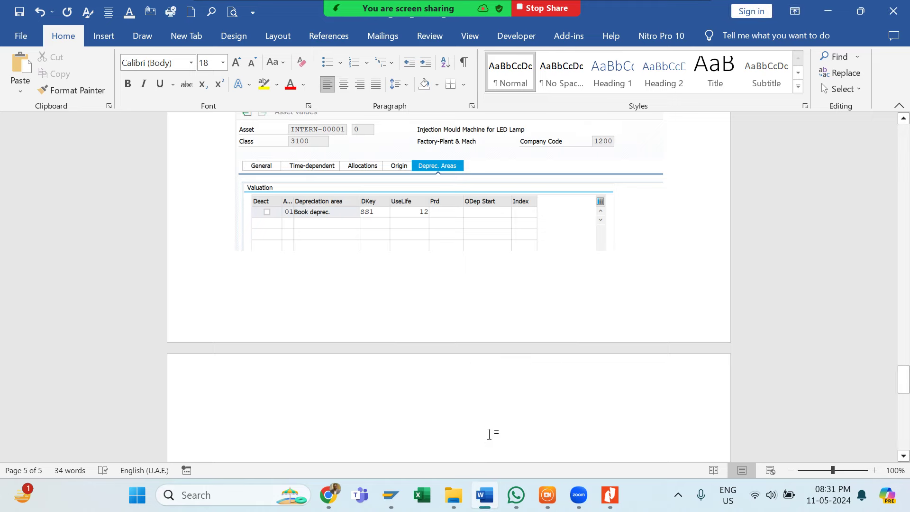
pyautogui.hotkey('ctrl', 'v')
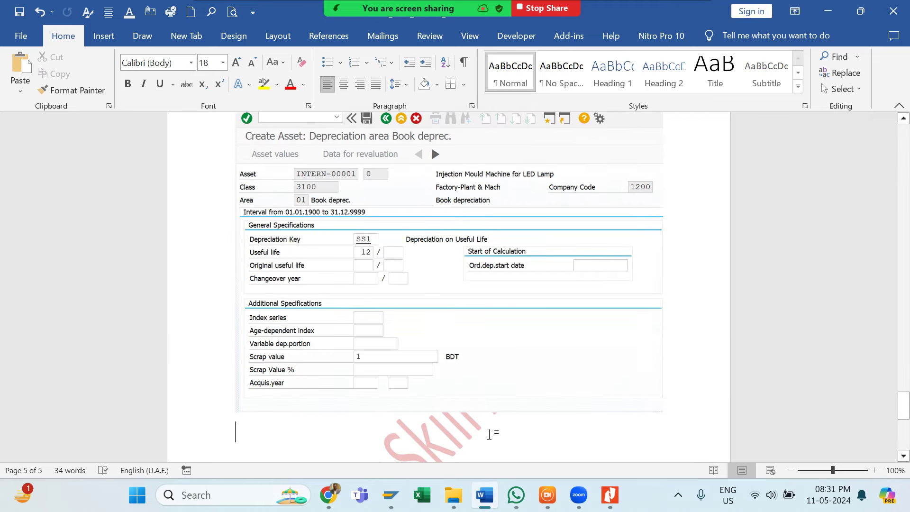
# Save the asset in SAP and copy the heading of the creation message from its detailed help
pyautogui.hotkey('alt', 'Tab')
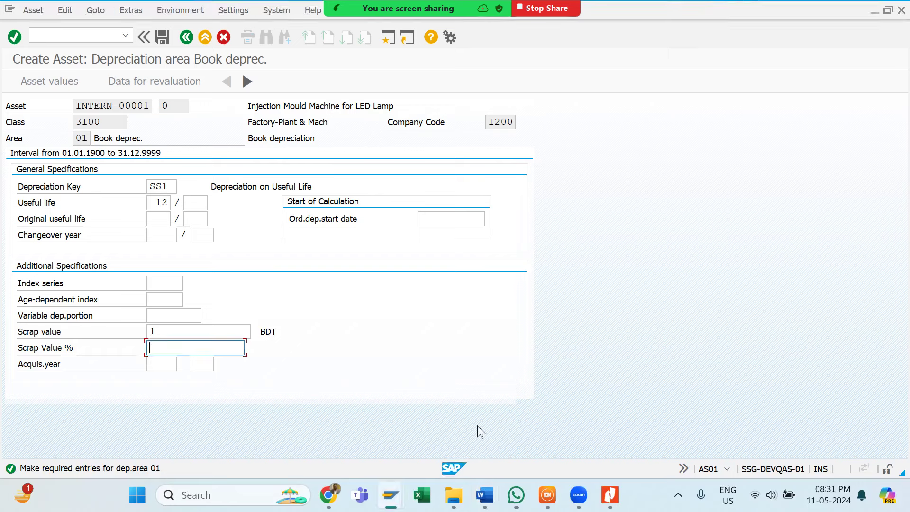
pyautogui.click(162, 37)
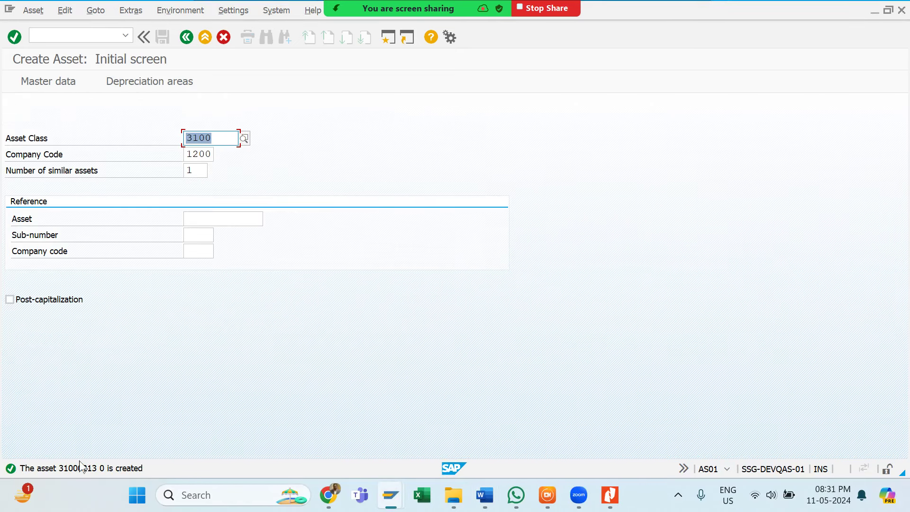
pyautogui.doubleClick(78, 467)
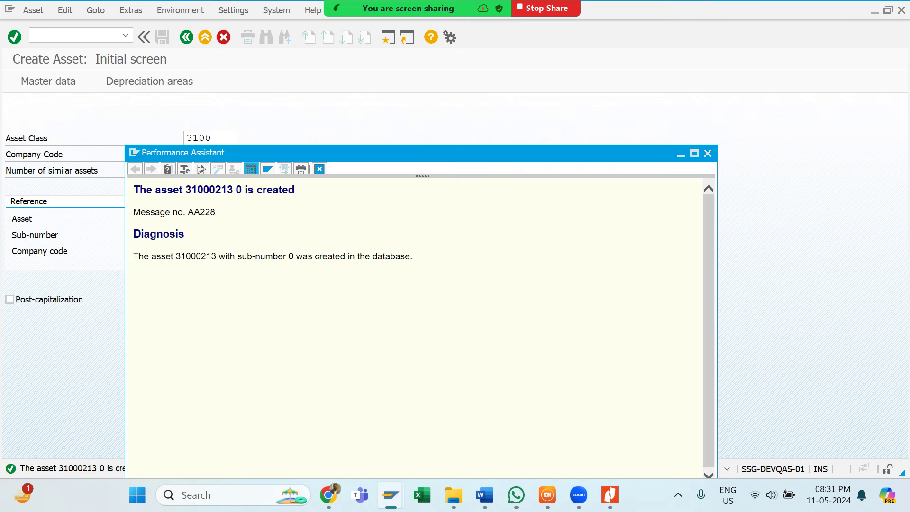
pyautogui.moveTo(133, 189); pyautogui.dragTo(298, 190)
pyautogui.hotkey('ctrl', 'c')
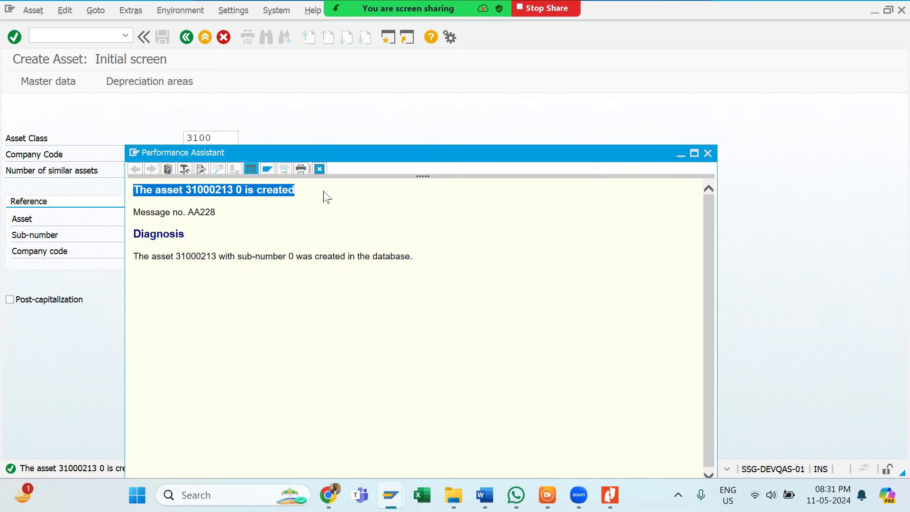
pyautogui.click(319, 169)
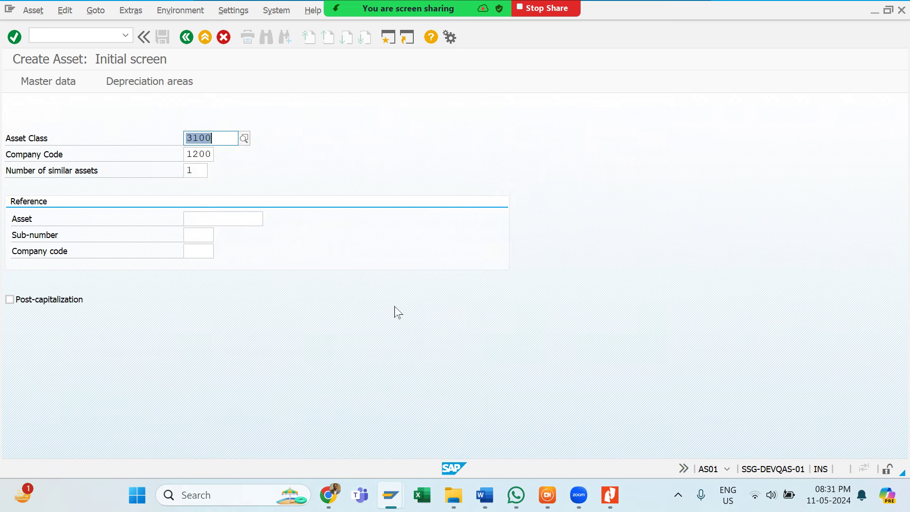
# Paste the copied creation message below the book depreciation capture in Word and hide Zoom's floating meeting controls
pyautogui.hotkey('alt', 'Tab')
pyautogui.scroll(-2, 398, 313)
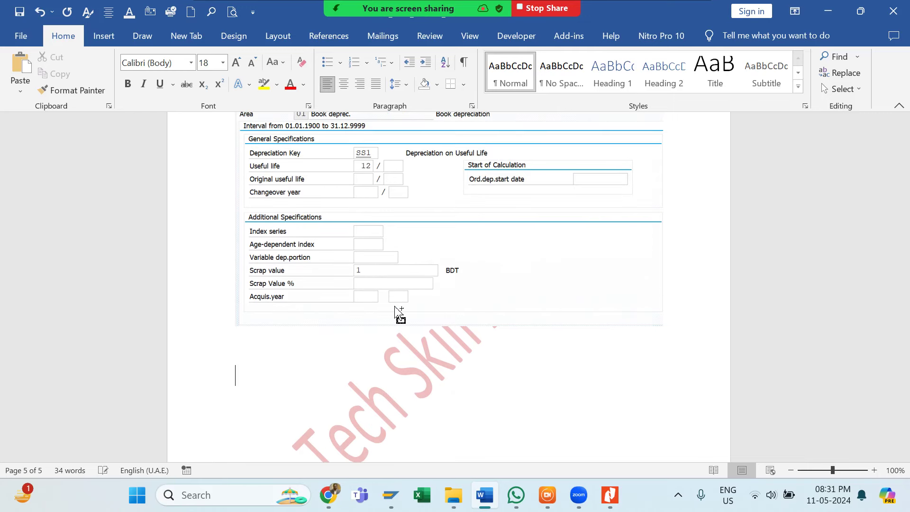
pyautogui.hotkey('ctrl', 'v')
pyautogui.press('Return')
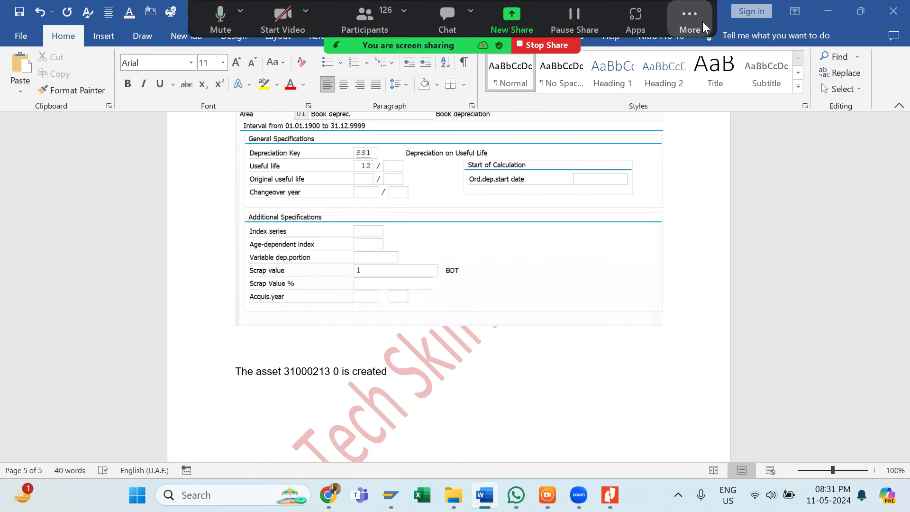
pyautogui.click(703, 22)
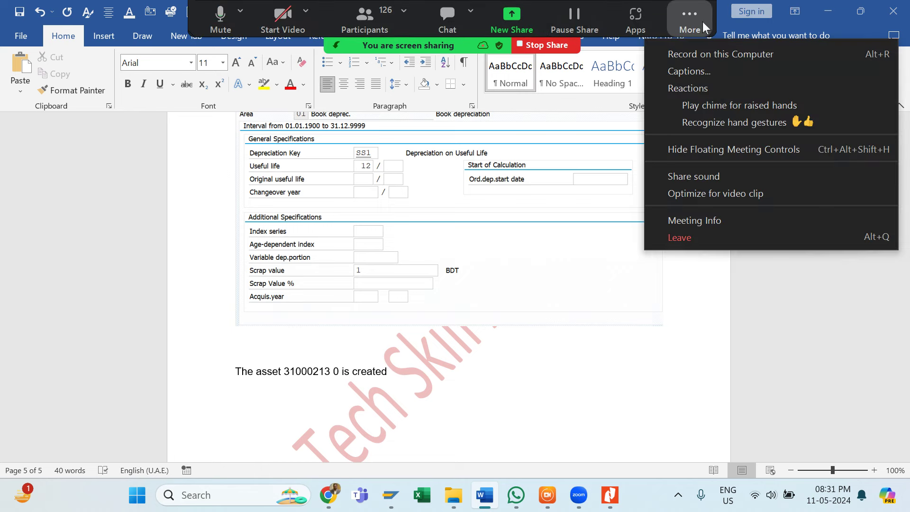
pyautogui.click(752, 152)
# Add the line "Fixed Assets Acquisition:" below the asset creation message
pyautogui.scroll(-3, 381, 411)
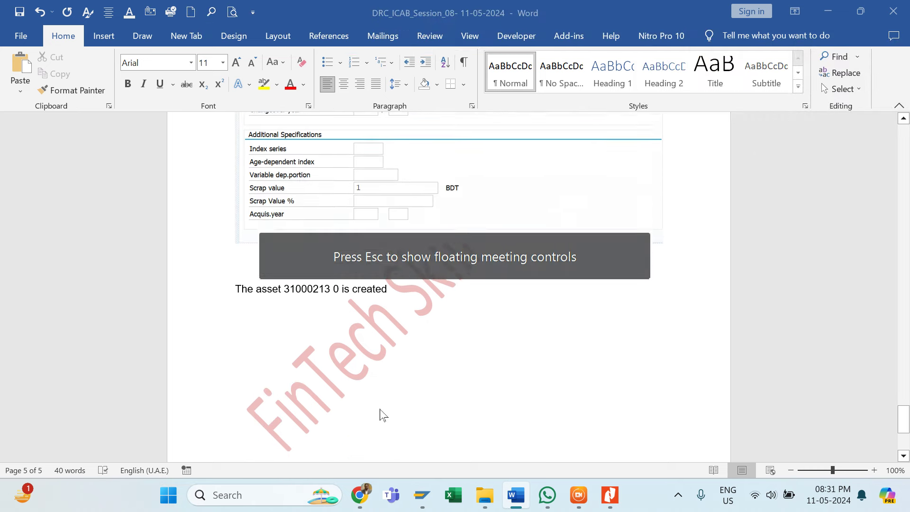
pyautogui.click(254, 311)
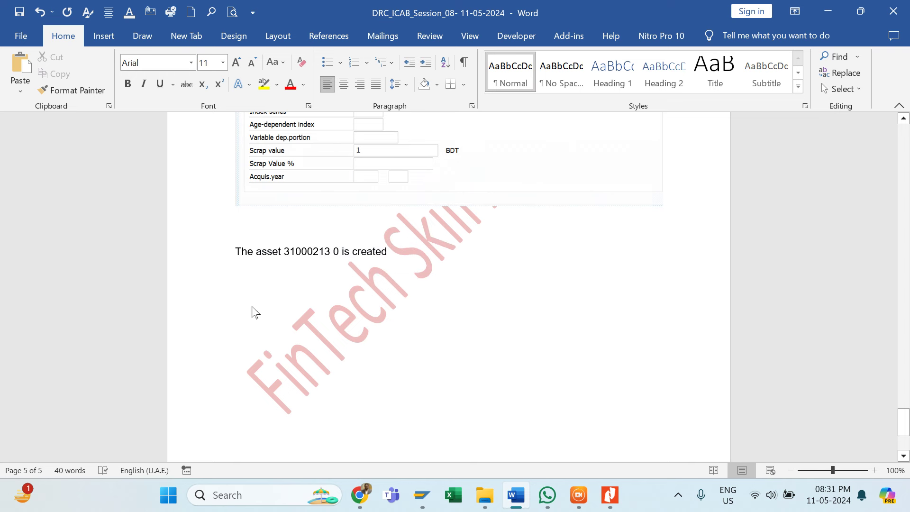
pyautogui.write('F')
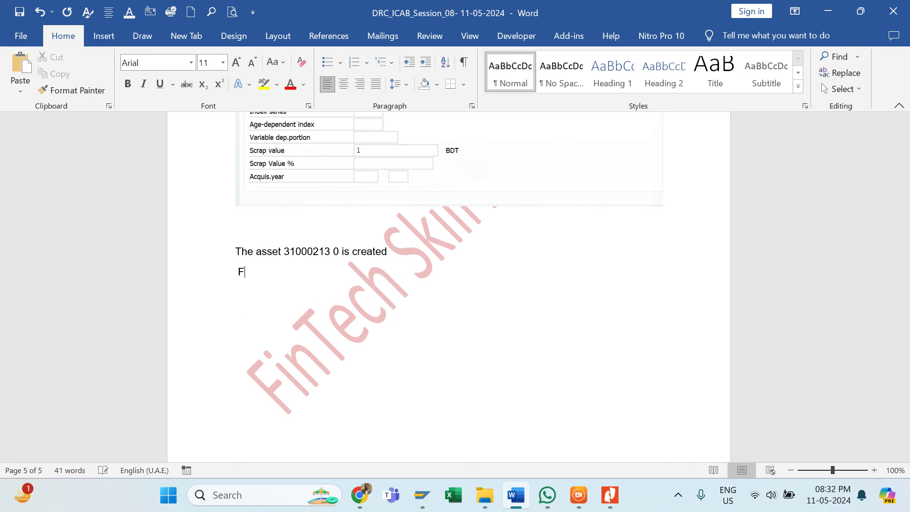
pyautogui.write('ixed A')
pyautogui.write('ssets')
pyautogui.write(' Ac')
pyautogui.write('quisi')
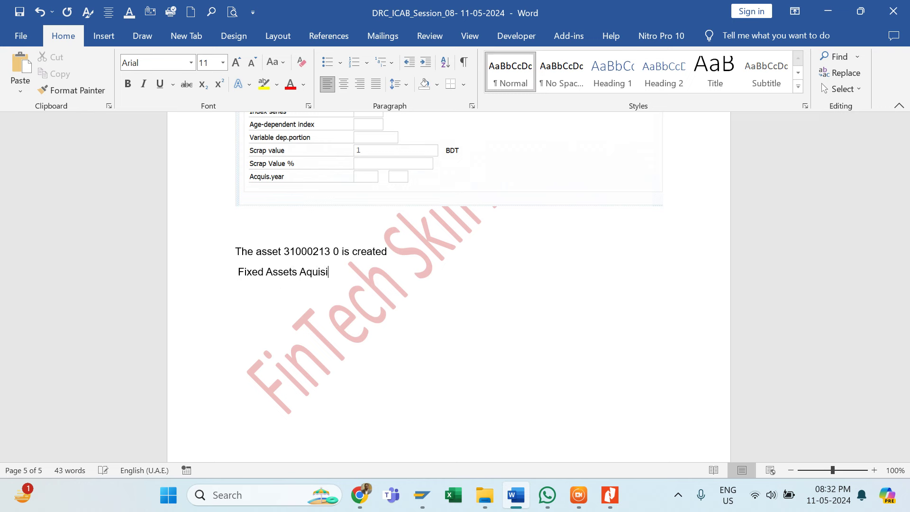
pyautogui.press('BackSpace')
pyautogui.press('BackSpace')
pyautogui.press('BackSpace')
pyautogui.press('BackSpace')
pyautogui.press('BackSpace')
pyautogui.write('cquisition:')
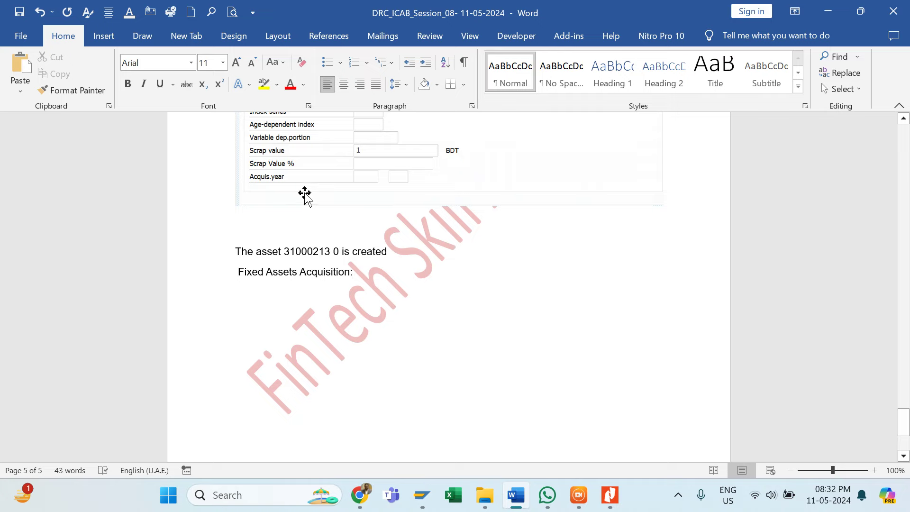
# Copy the formatting of the "FIXED ASSETS MANAGEMENT:" heading onto the "Fixed Assets Acquisition:" line at the document's end
pyautogui.scroll(15, 305, 192)
pyautogui.scroll(15, 305, 193)
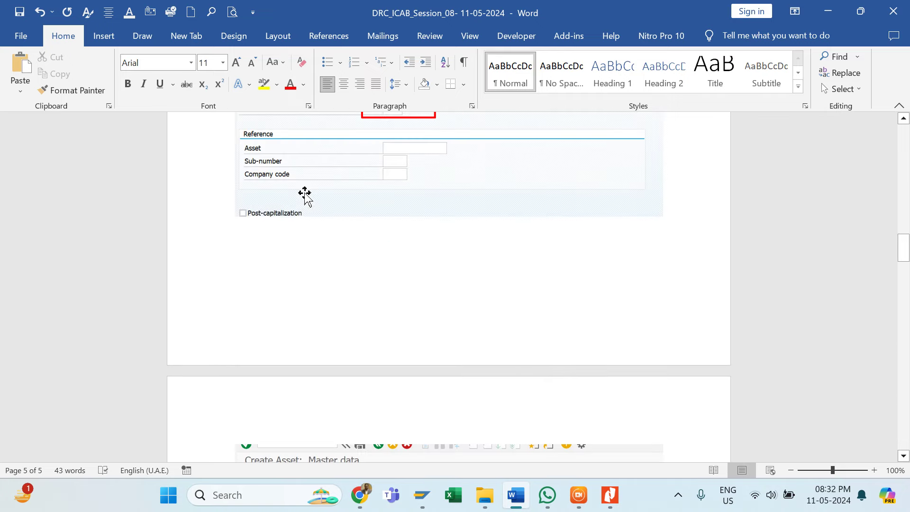
pyautogui.scroll(10, 305, 193)
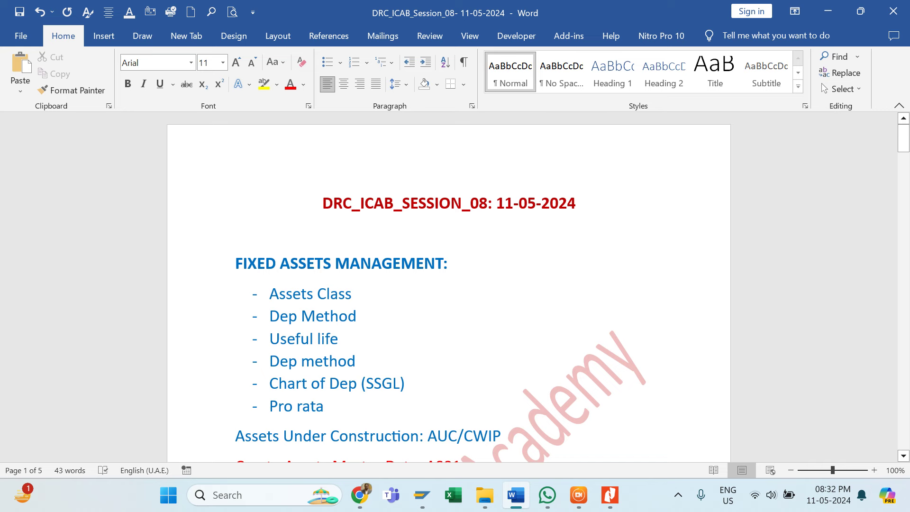
pyautogui.moveTo(235, 264); pyautogui.dragTo(335, 264)
pyautogui.click(72, 91)
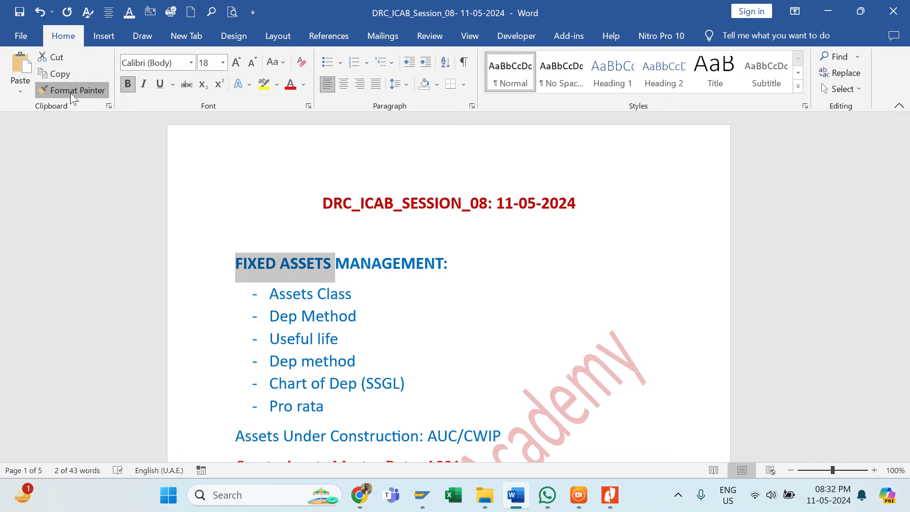
pyautogui.scroll(-15, 279, 305)
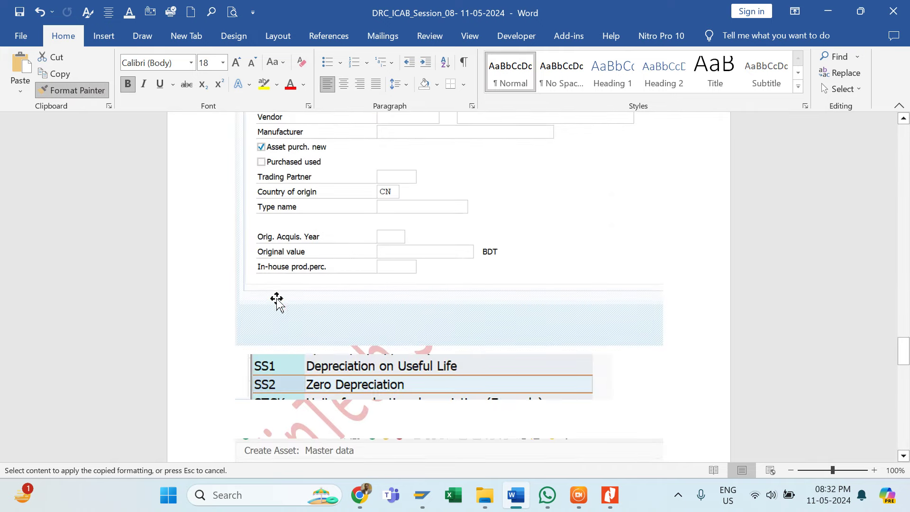
pyautogui.scroll(-10, 278, 304)
pyautogui.scroll(5, 278, 305)
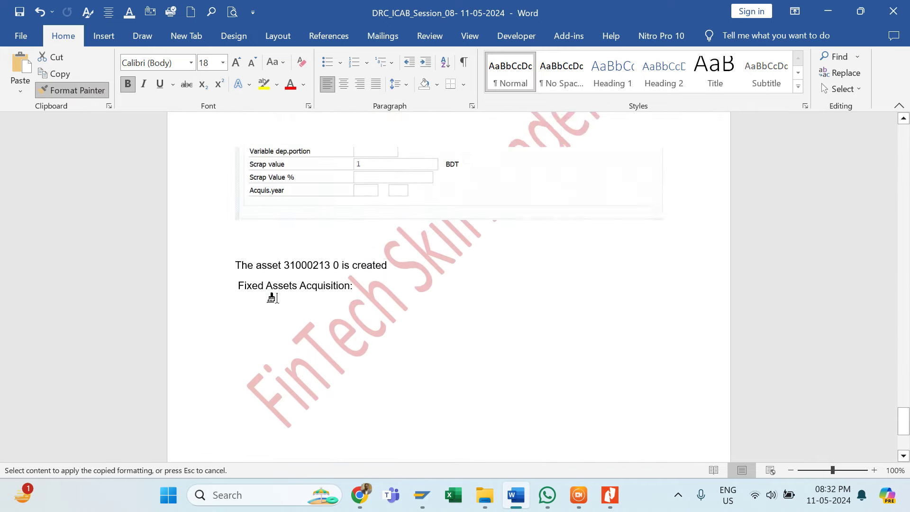
pyautogui.moveTo(230, 366)
pyautogui.mouseDown()
pyautogui.moveTo(419, 378)
pyautogui.moveTo(457, 371)
pyautogui.mouseUp()
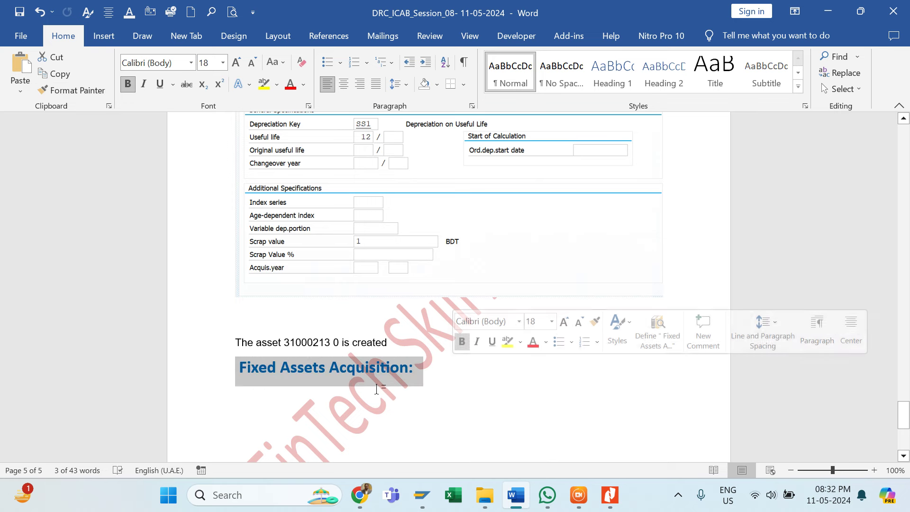
# Remove the empty line below the acquisition heading and append transaction code "F-90" to it, checking the code in the Nitro Pro PDF manual
pyautogui.click(258, 389)
pyautogui.press('BackSpace')
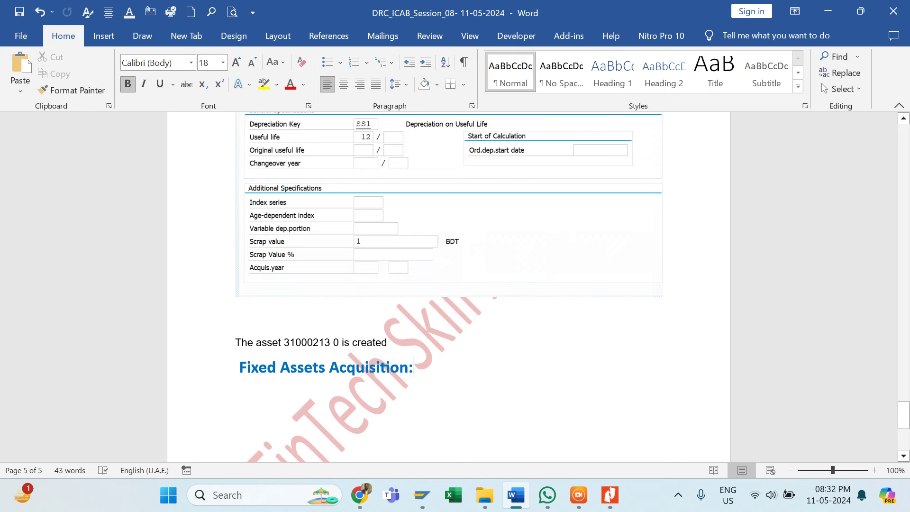
pyautogui.write('F-9')
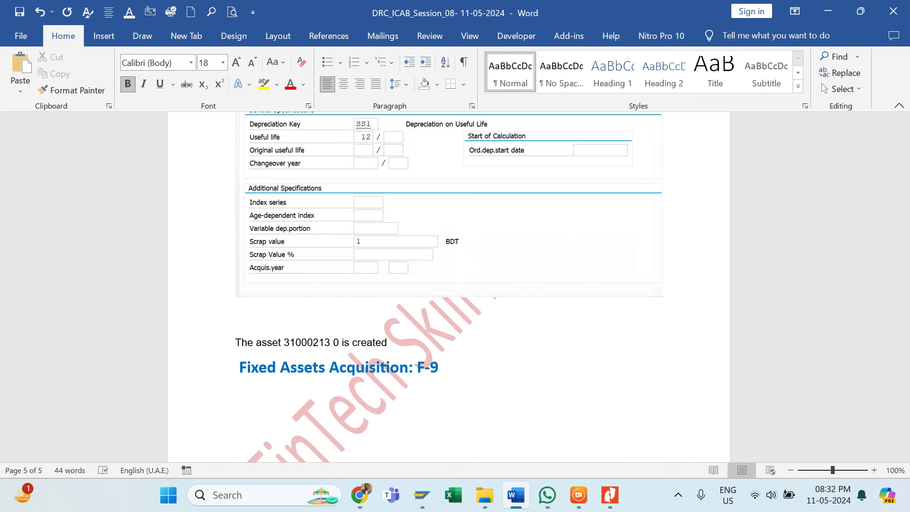
pyautogui.moveTo(516, 494)
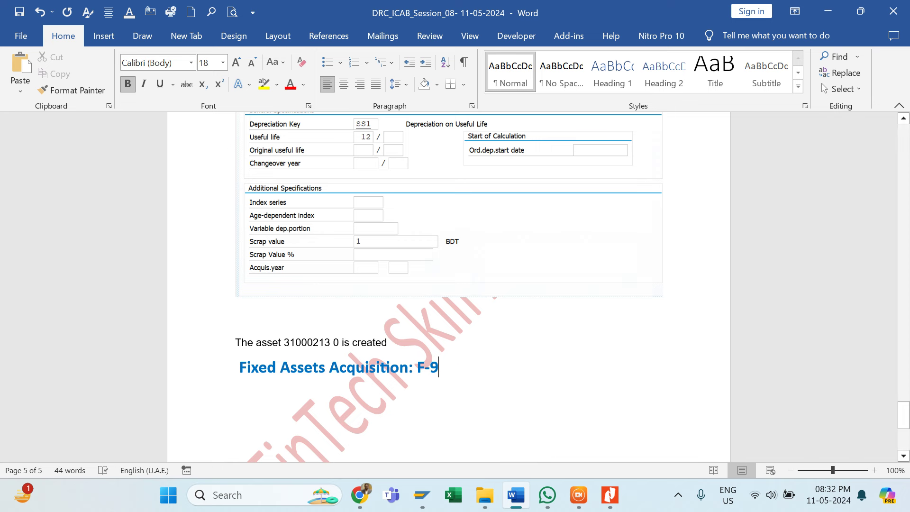
pyautogui.moveTo(609, 495)
pyautogui.click(629, 462)
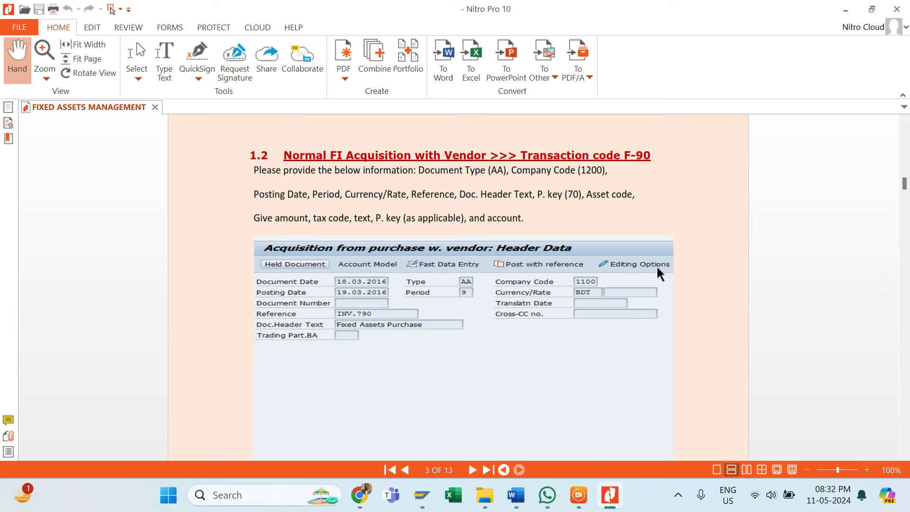
pyautogui.hotkey('alt', 'Tab')
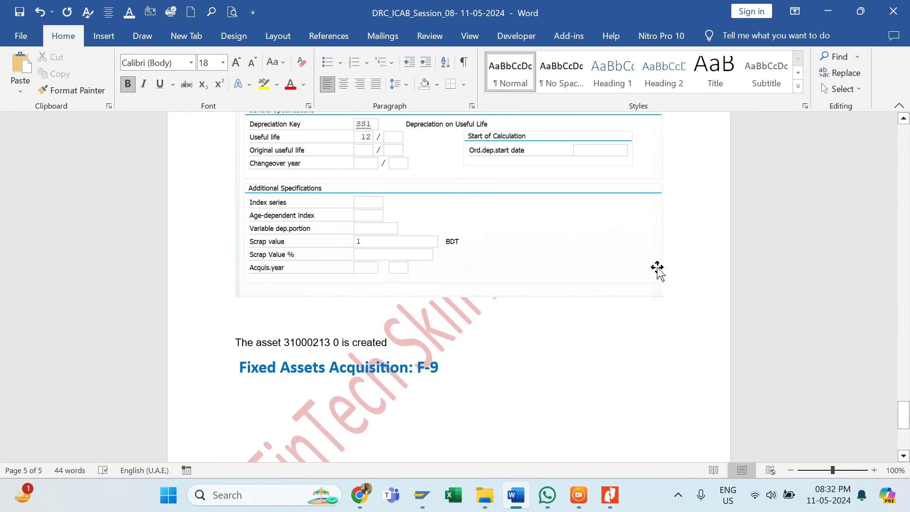
pyautogui.write('0')
pyautogui.scroll(1, 448, 287)
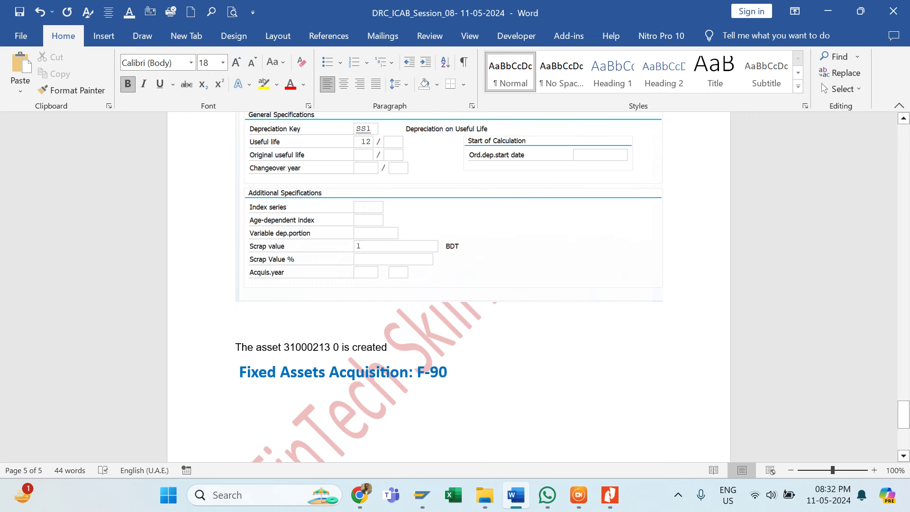
# Insert a blank line and the line "Direct Quisition from FI" between the asset creation message and the acquisition heading
pyautogui.scroll(-3, 448, 287)
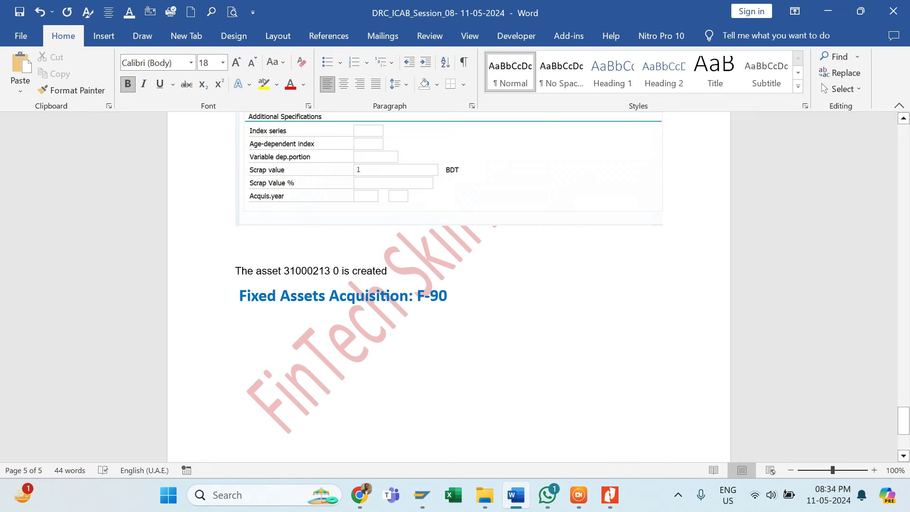
pyautogui.click(387, 270)
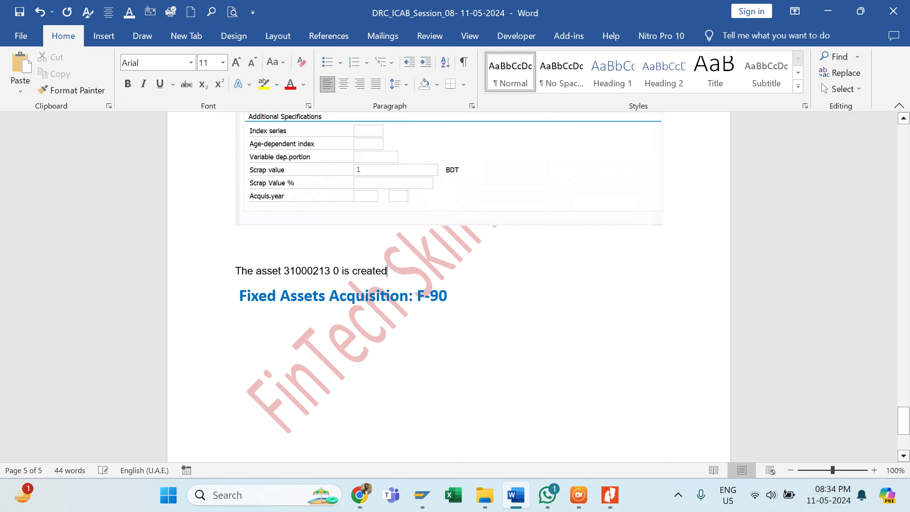
pyautogui.press('Return')
pyautogui.press('Return')
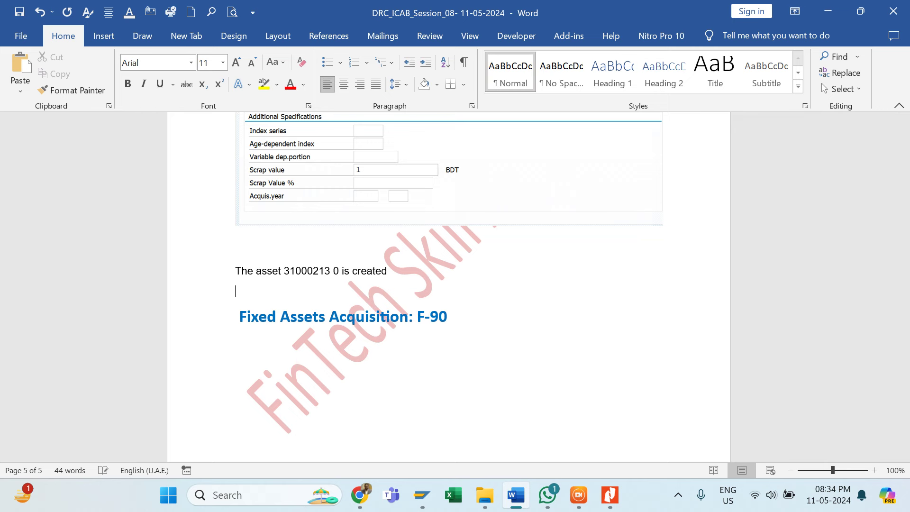
pyautogui.write('D')
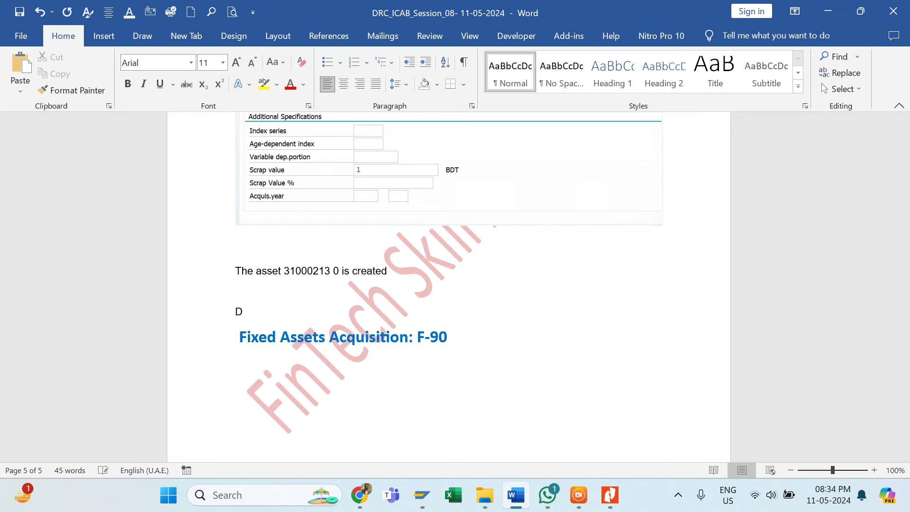
pyautogui.write('irect Quisition from')
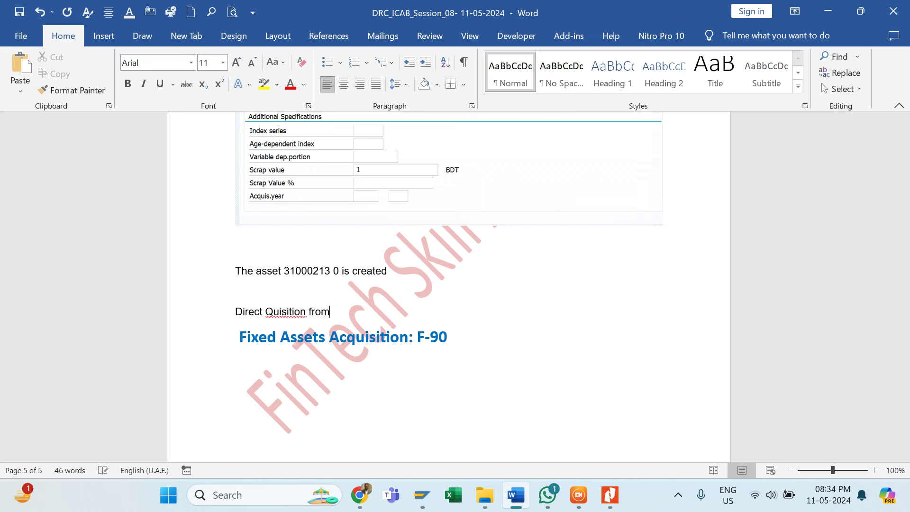
pyautogui.write(' FI')
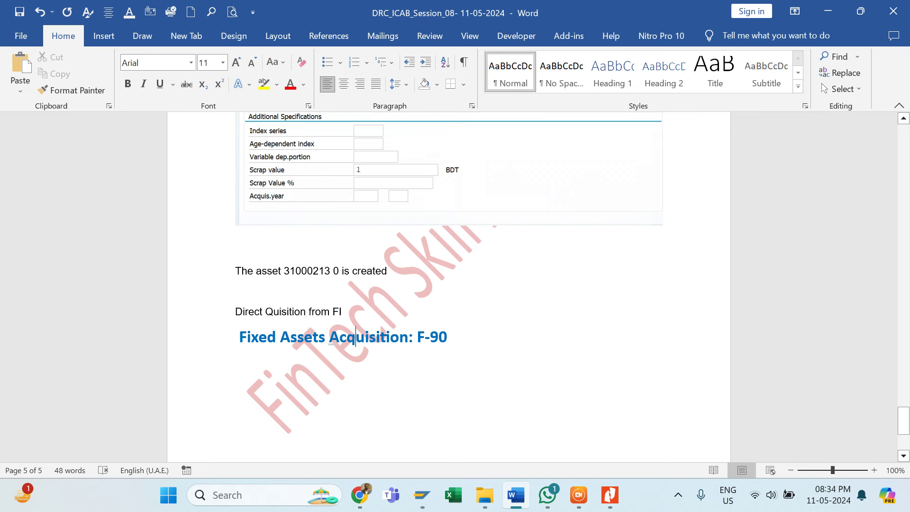
# Copy the "Fixed Assets Acquisition: F-90" heading's formatting onto the "Direct Quisition from FI" line
pyautogui.moveTo(356, 337); pyautogui.dragTo(284, 340)
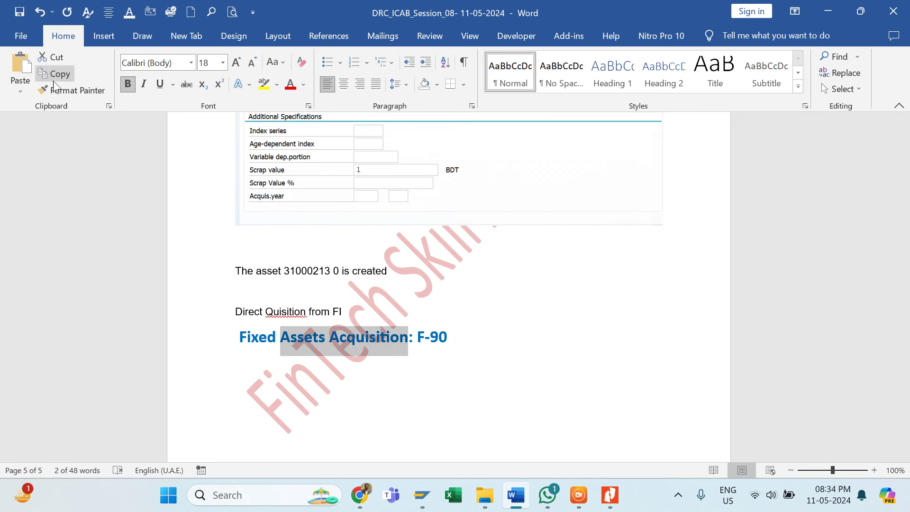
pyautogui.click(71, 90)
pyautogui.moveTo(228, 311)
pyautogui.mouseDown()
pyautogui.moveTo(346, 325)
pyautogui.moveTo(384, 313)
pyautogui.mouseUp()
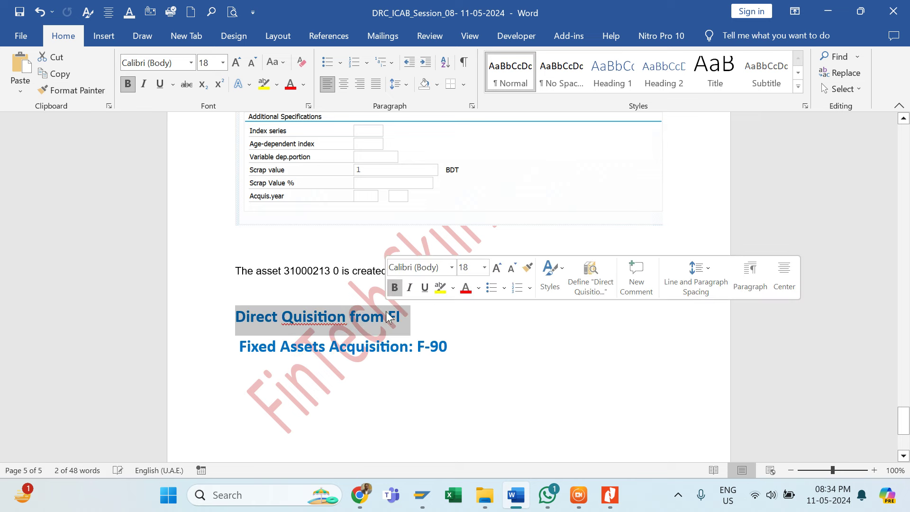
# Correct the misspelled word in the "from FI" heading to "Acquisition" and save the document
pyautogui.click(301, 318)
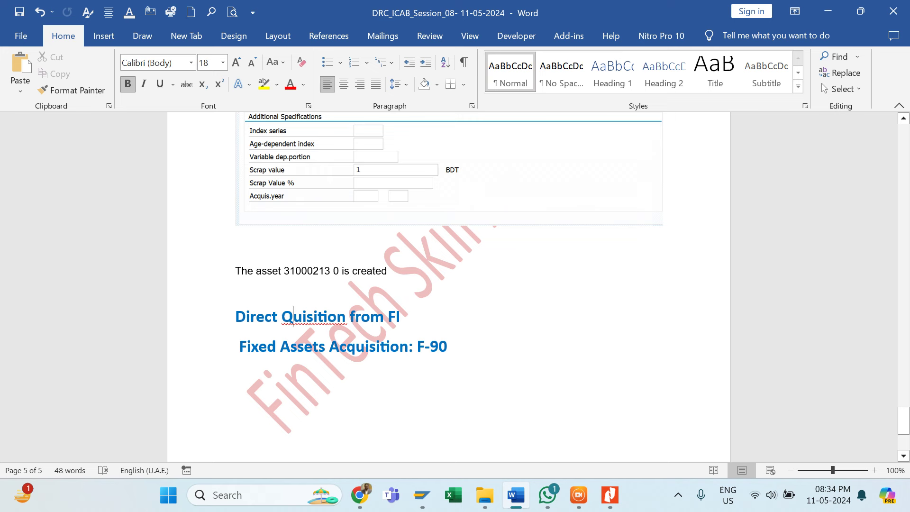
pyautogui.press('BackSpace')
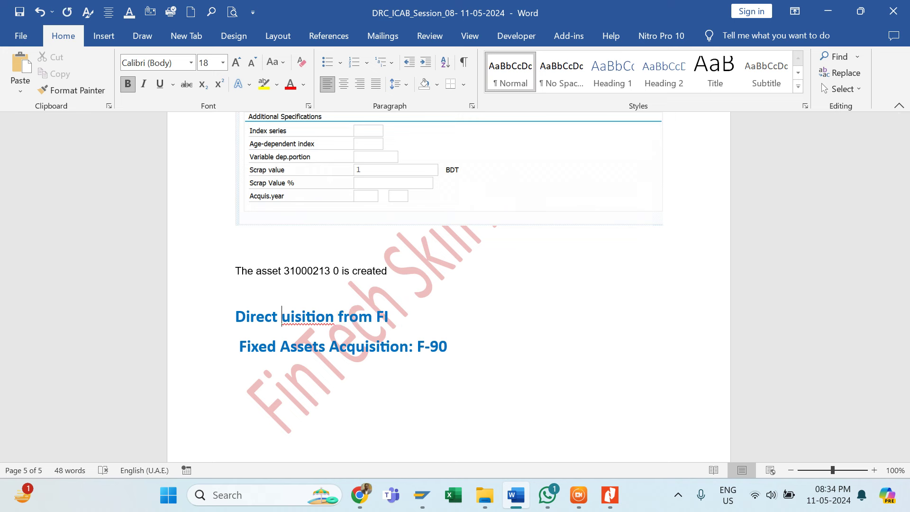
pyautogui.write('Aq')
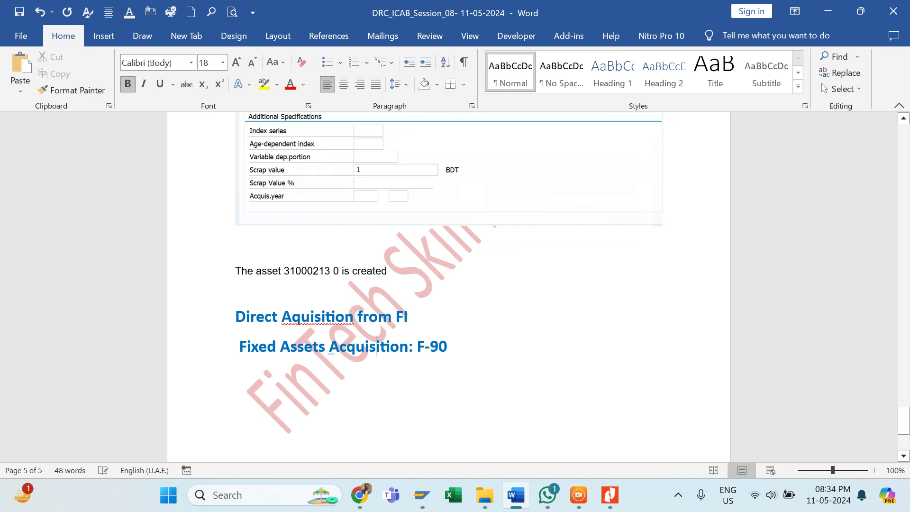
pyautogui.rightClick(322, 317)
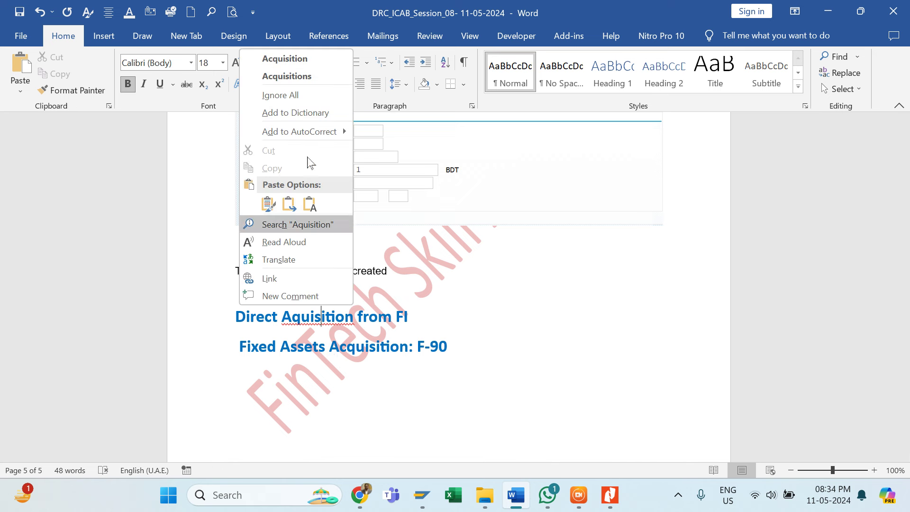
pyautogui.click(284, 57)
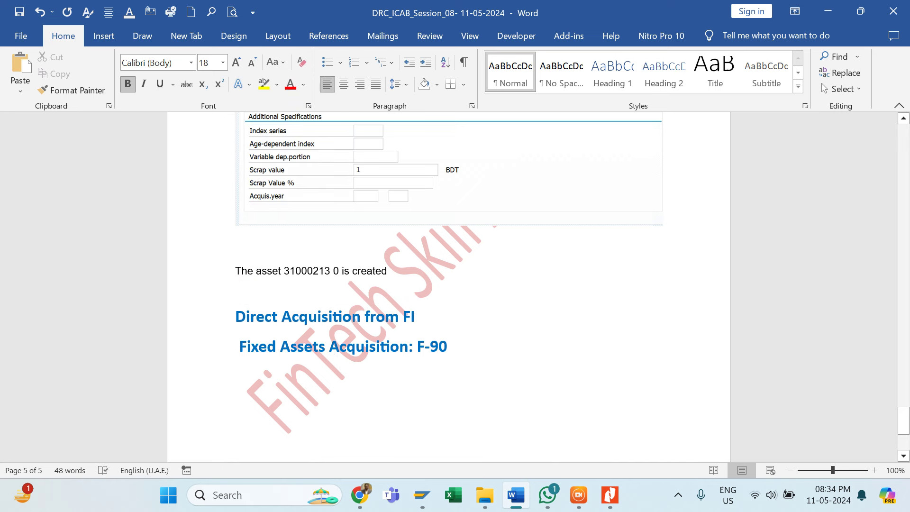
pyautogui.hotkey('ctrl', 's')
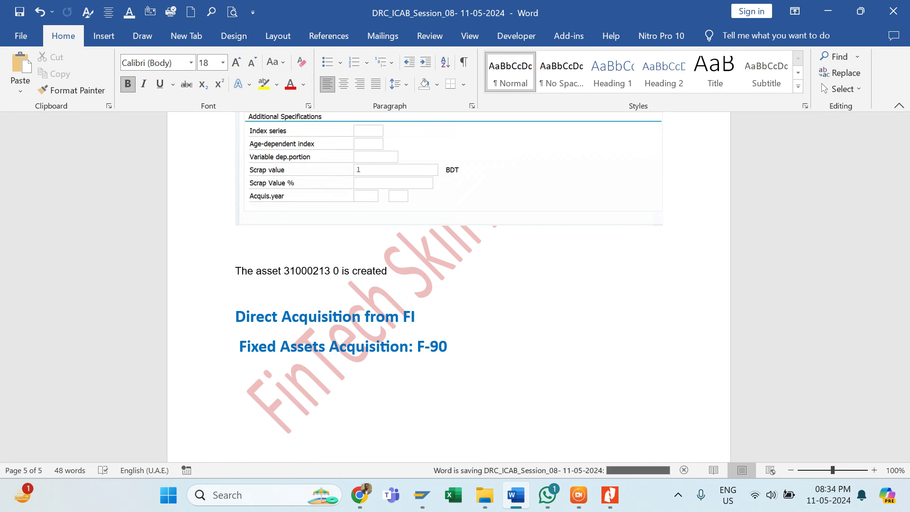
# Switch to SAP and leave the Create Asset initial screen for the SAP Easy Access screen
pyautogui.hotkey('alt', 'Tab')
pyautogui.click(516, 494)
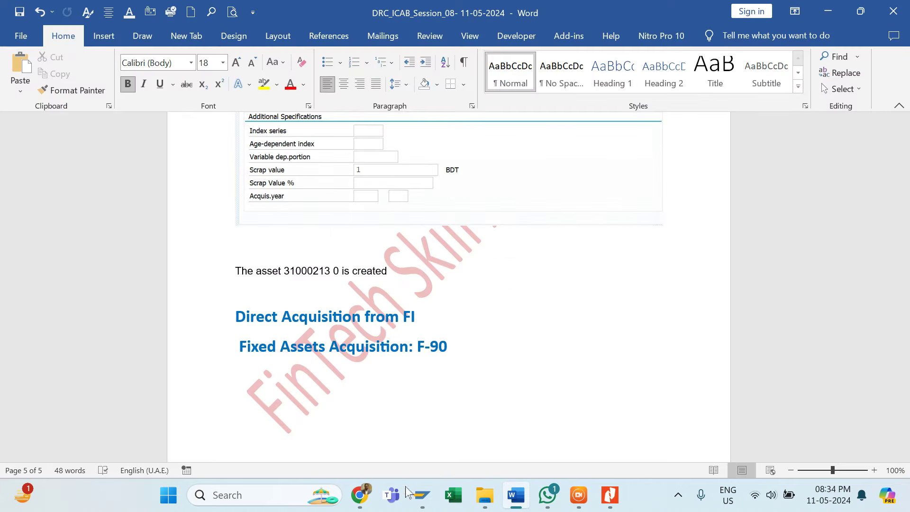
pyautogui.moveTo(422, 495)
pyautogui.click(463, 420)
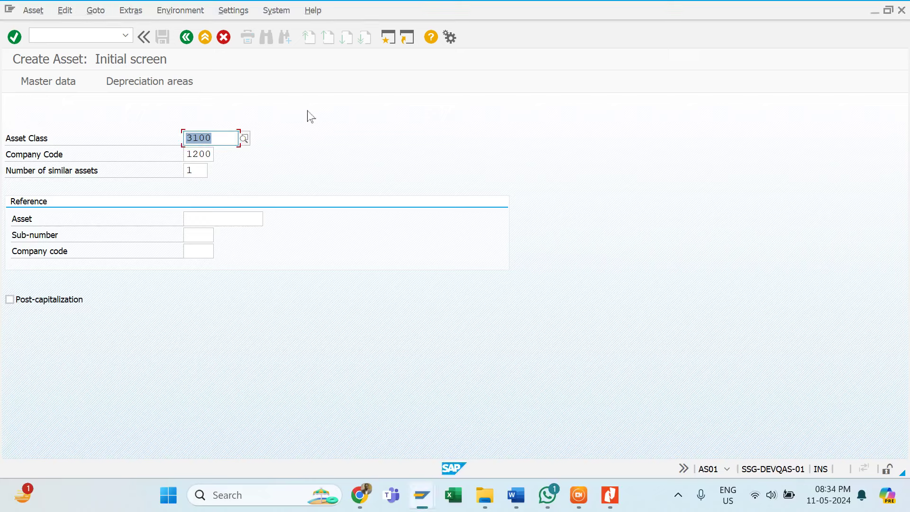
pyautogui.click(205, 37)
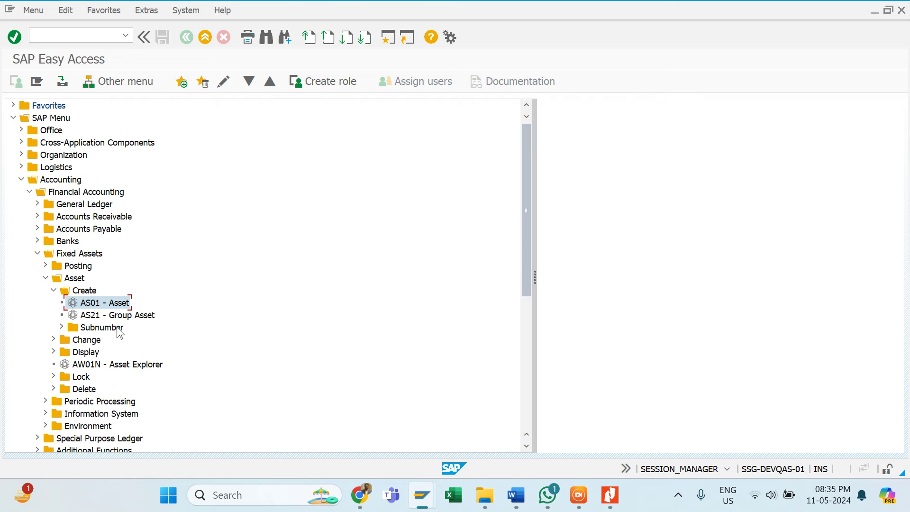
# Collapse the Asset folder under Fixed Assets and expand Posting, Acquisition and External Acquisition
pyautogui.scroll(-4, 125, 356)
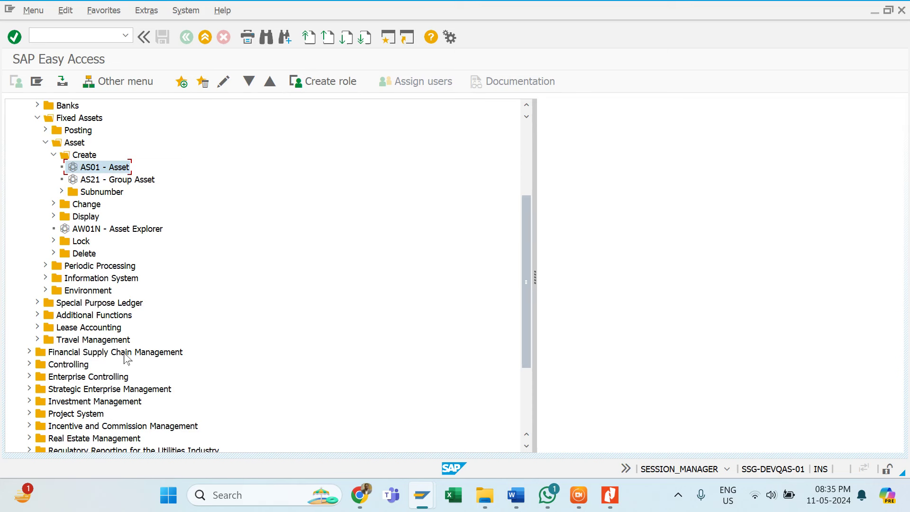
pyautogui.scroll(2, 109, 236)
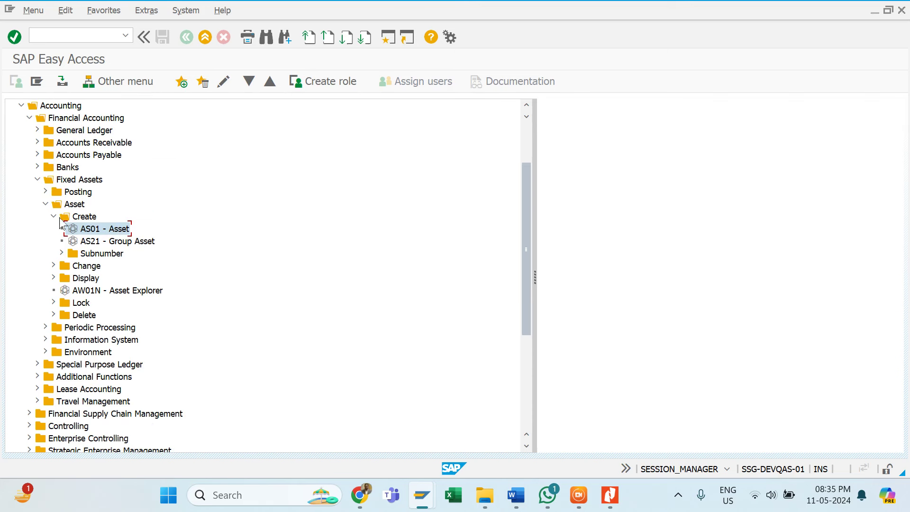
pyautogui.click(46, 204)
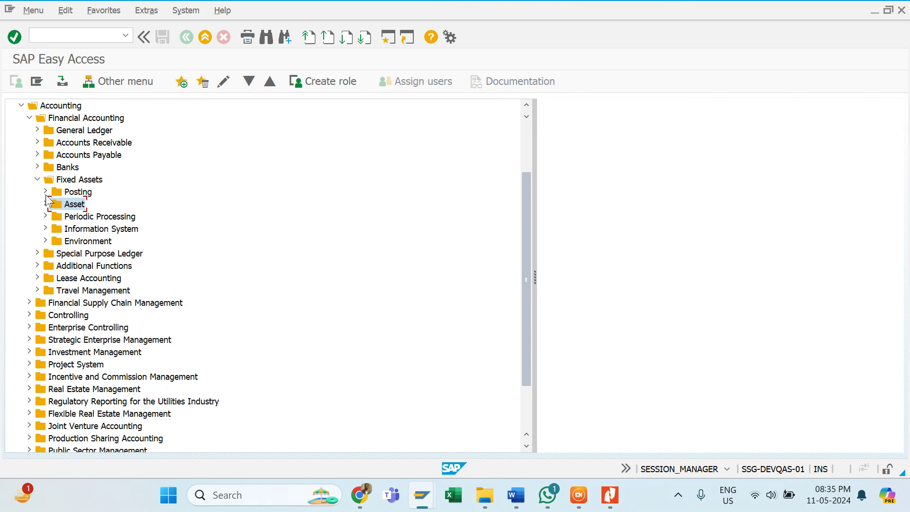
pyautogui.click(45, 191)
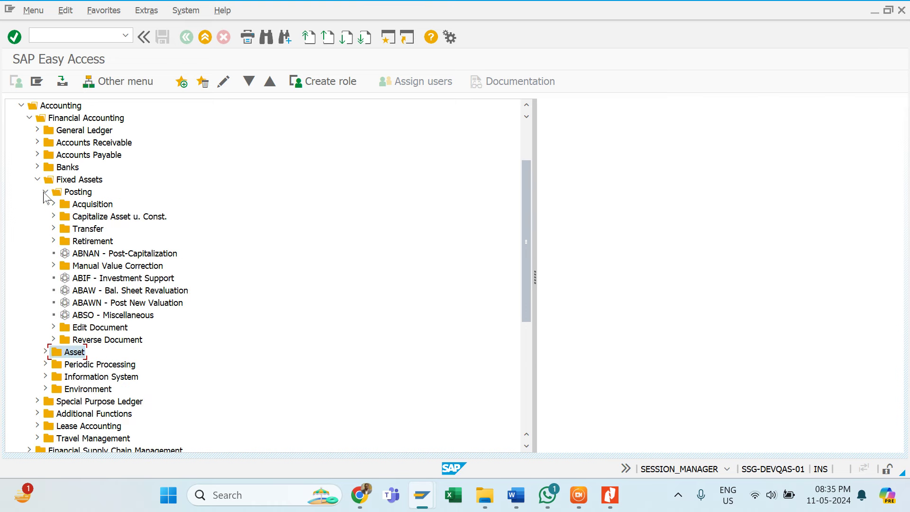
pyautogui.click(53, 204)
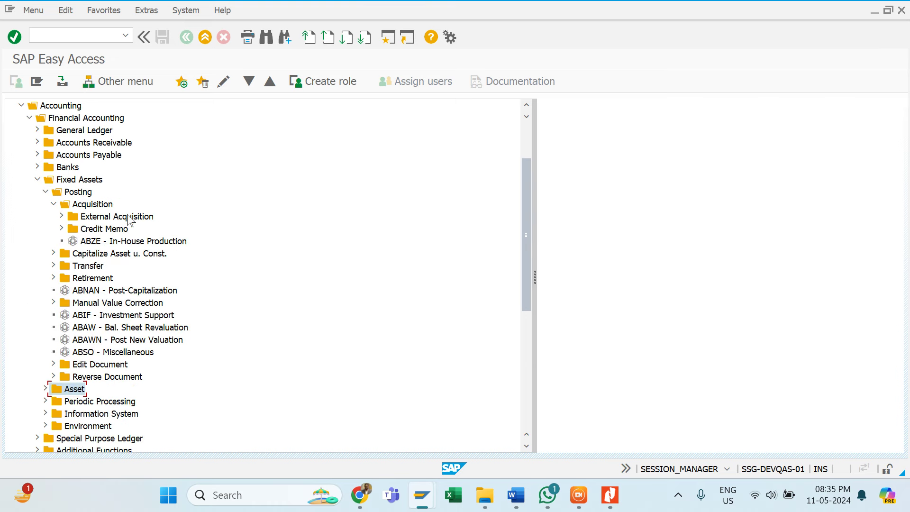
pyautogui.click(61, 217)
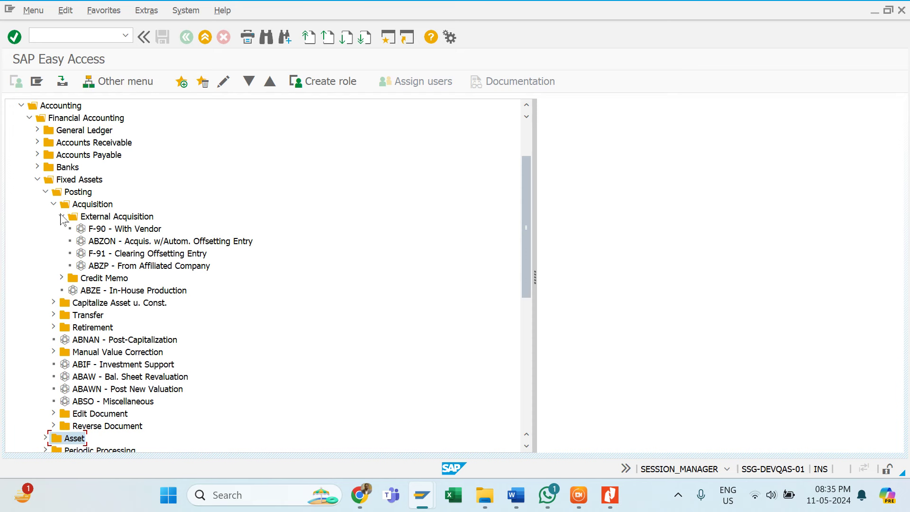
# Select F-90 - With Vendor and capture a screenshot of the Fixed Assets menu path leading down to it
pyautogui.click(105, 230)
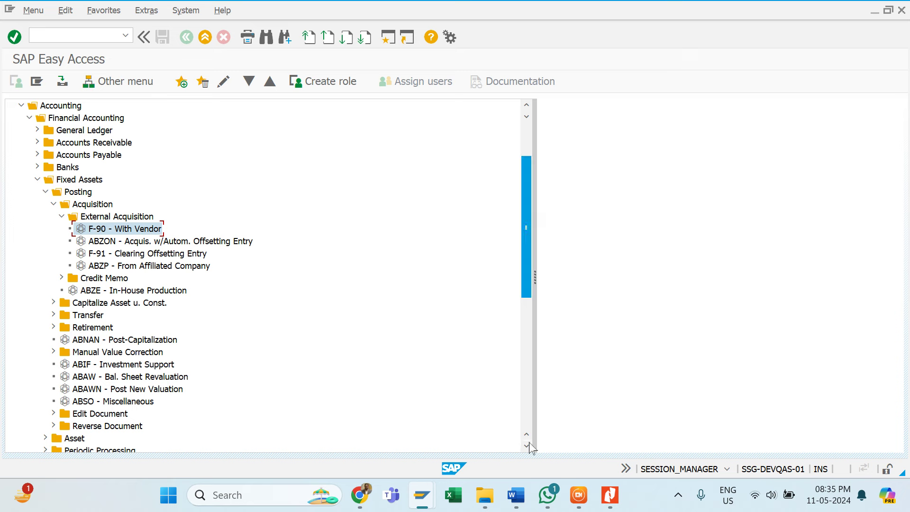
pyautogui.click(679, 495)
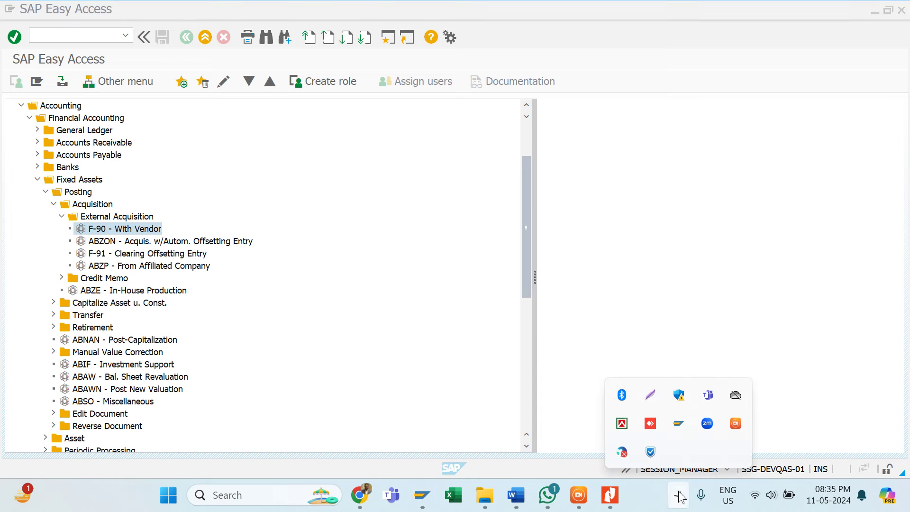
pyautogui.click(650, 394)
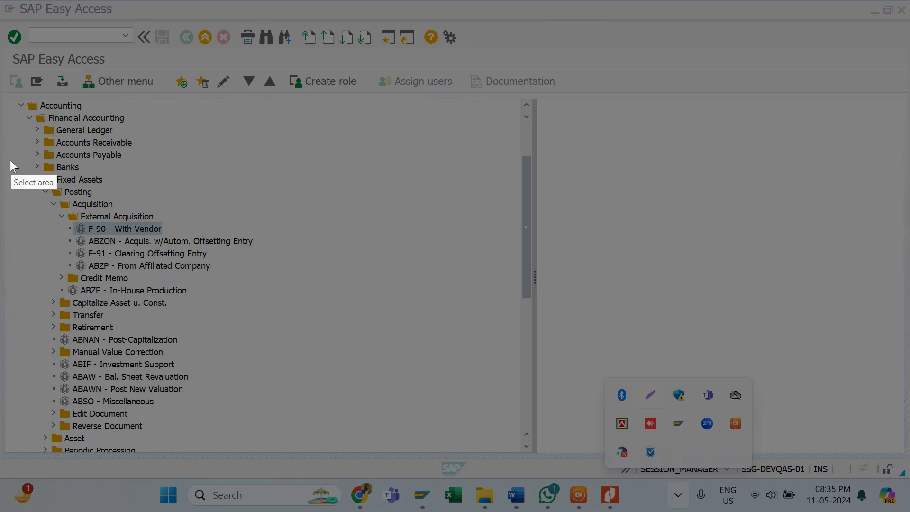
pyautogui.moveTo(9, 161)
pyautogui.mouseDown()
pyautogui.moveTo(227, 250)
pyautogui.moveTo(303, 254)
pyautogui.moveTo(333, 238)
pyautogui.mouseUp()
pyautogui.click(260, 255)
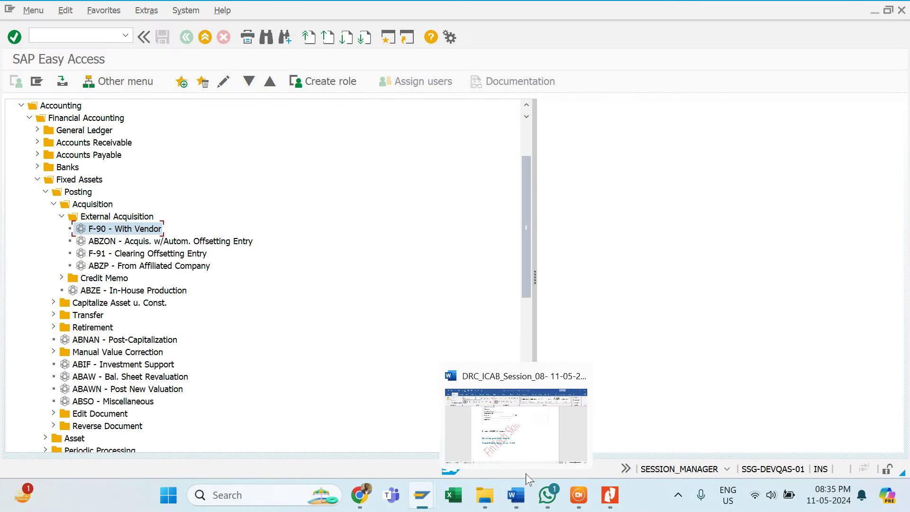
# Switch to the Word document, paste the captured menu path under the "Fixed Assets Acquisition: F-90" heading and add a new line below
pyautogui.click(524, 461)
pyautogui.hotkey('ctrl', 'v')
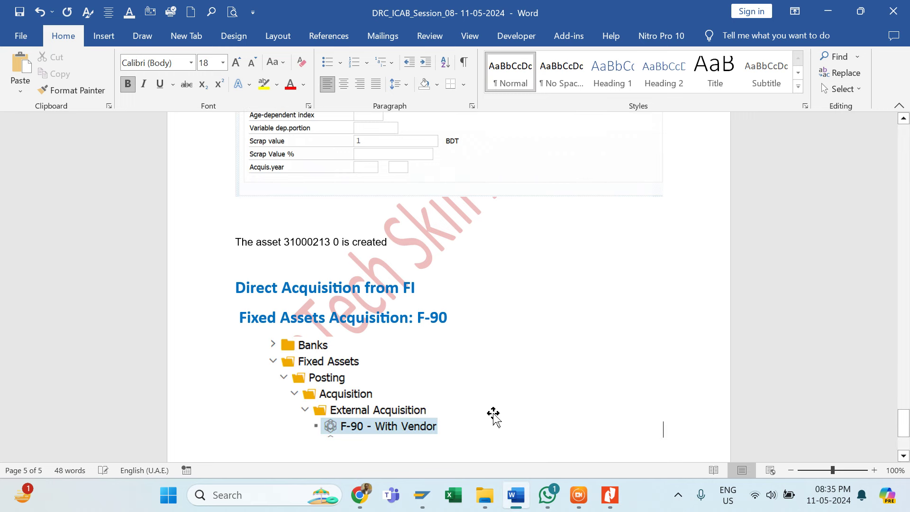
pyautogui.press('Return')
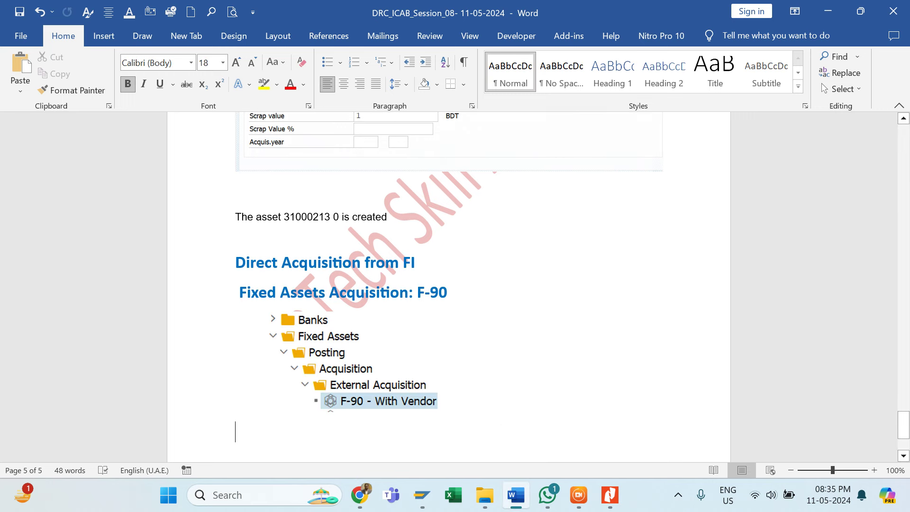
# Return to SAP, open F-90 - With Vendor and set the document date to 11.05.2024
pyautogui.hotkey('alt', 'Tab')
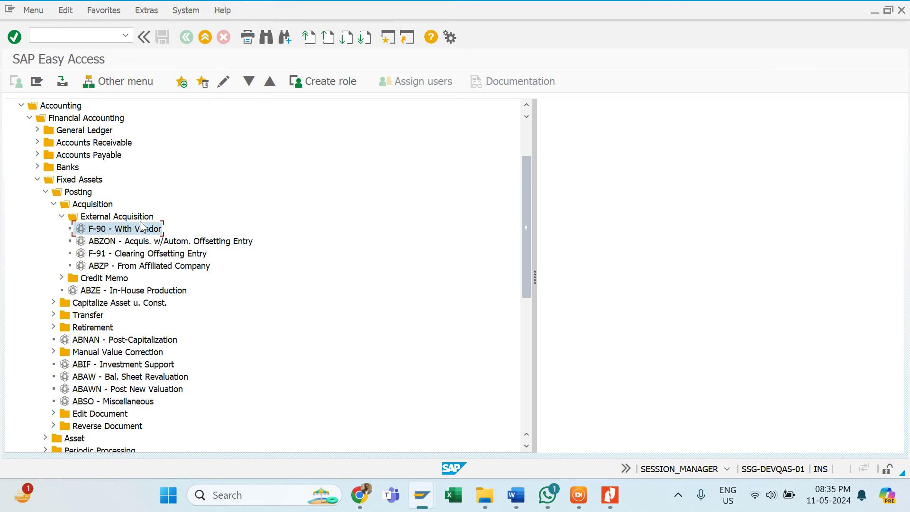
pyautogui.doubleClick(131, 231)
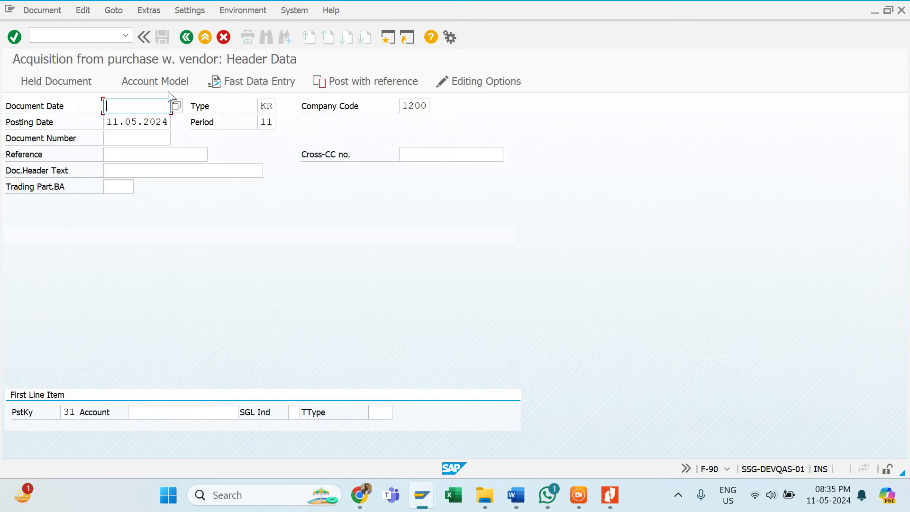
pyautogui.click(177, 106)
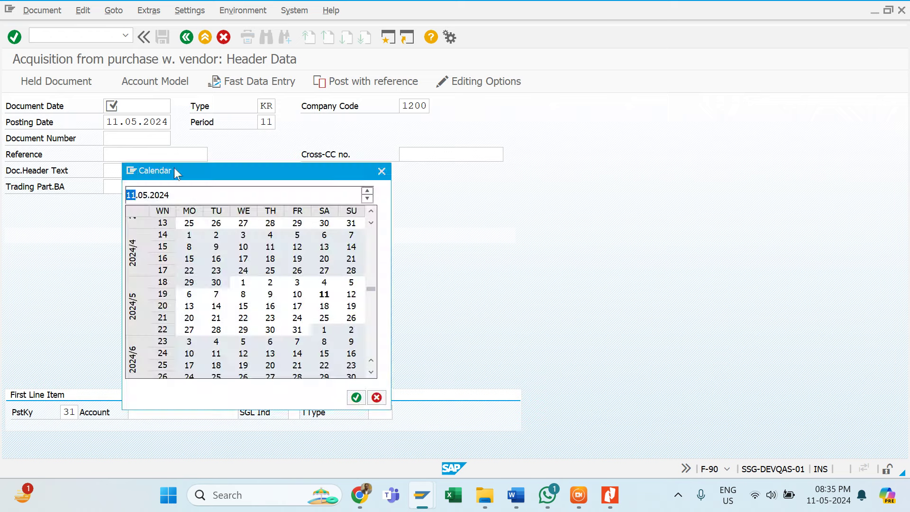
pyautogui.doubleClick(324, 294)
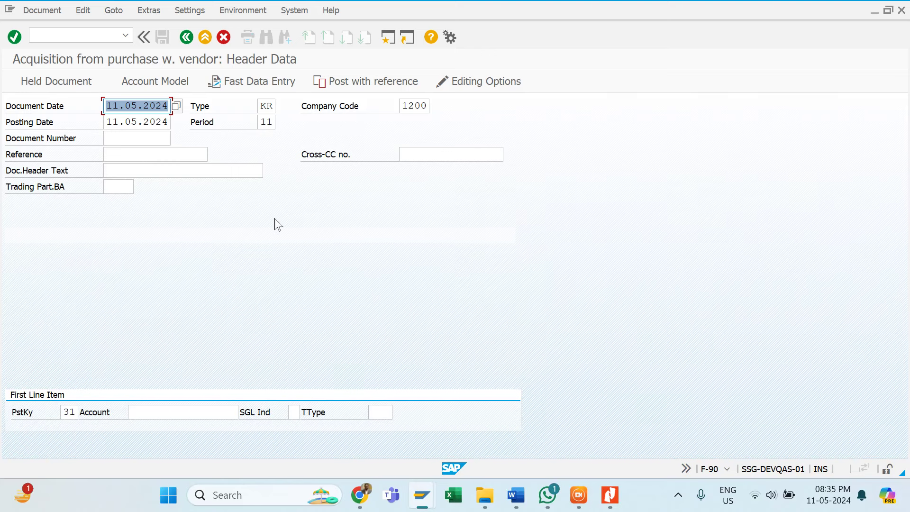
# Set the document type to AA, Asset Posting, from the list of document types
pyautogui.click(199, 107)
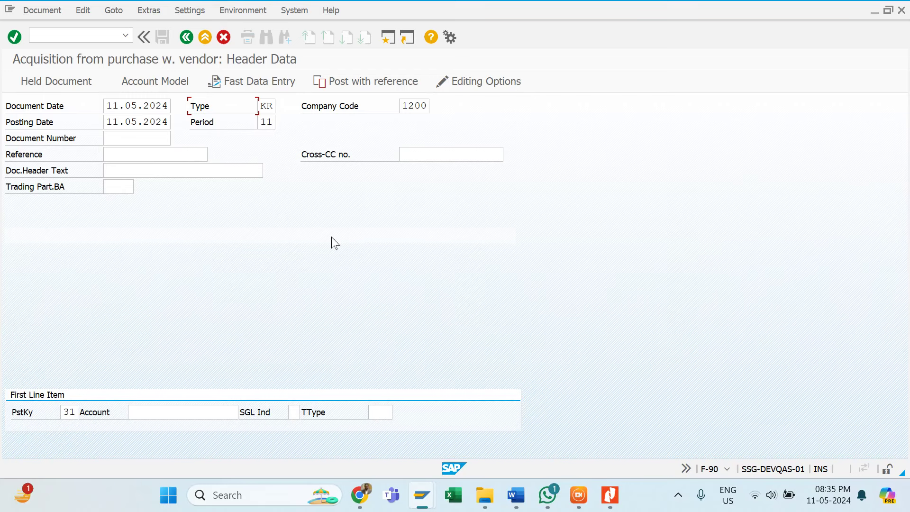
pyautogui.click(281, 106)
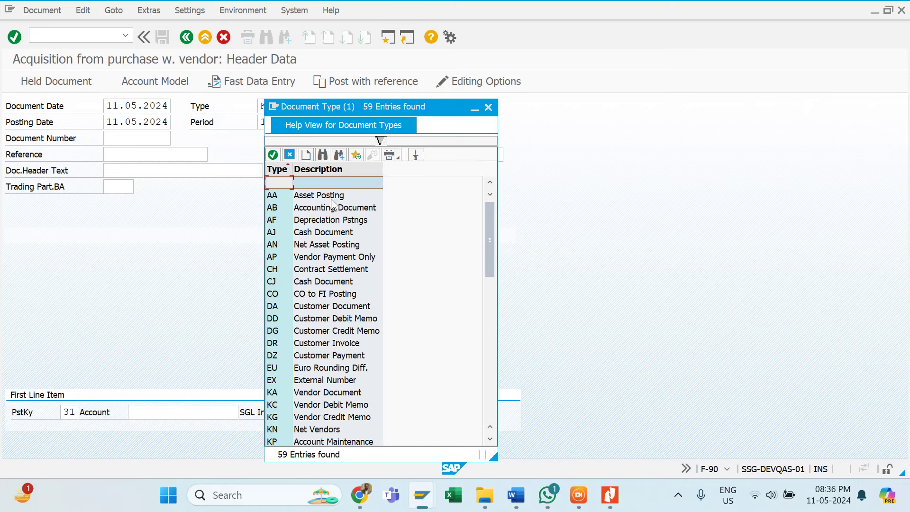
pyautogui.click(332, 198)
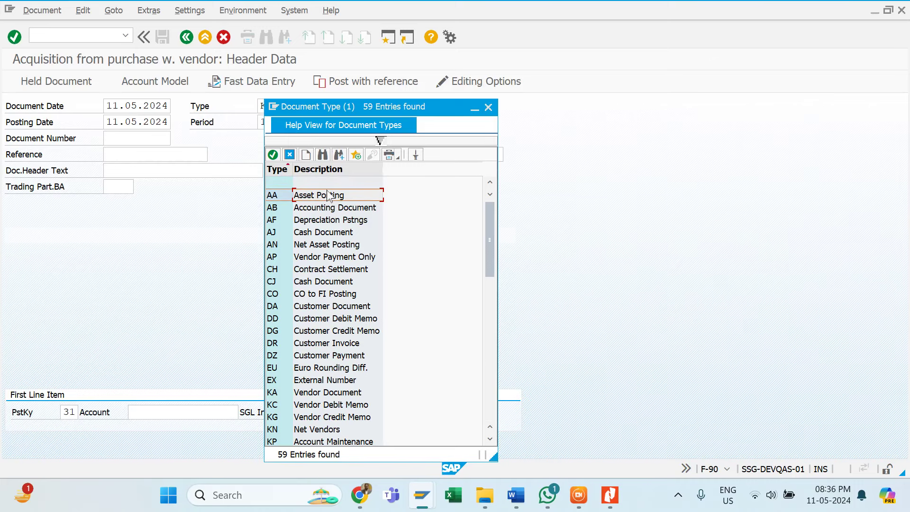
pyautogui.doubleClick(319, 199)
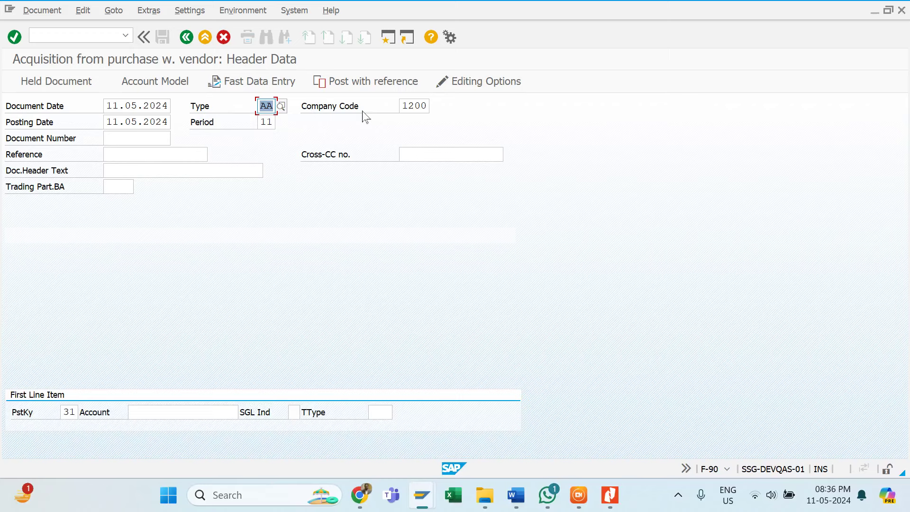
# Enter the reference BILL NO-5562/24 and the document header text "Machine purchase"
pyautogui.click(184, 149)
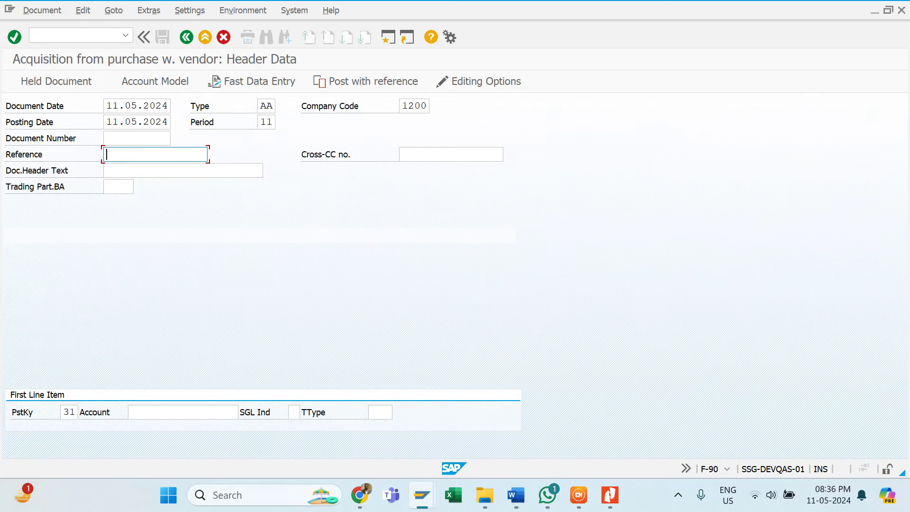
pyautogui.write('B')
pyautogui.press('Down')
pyautogui.press('Down')
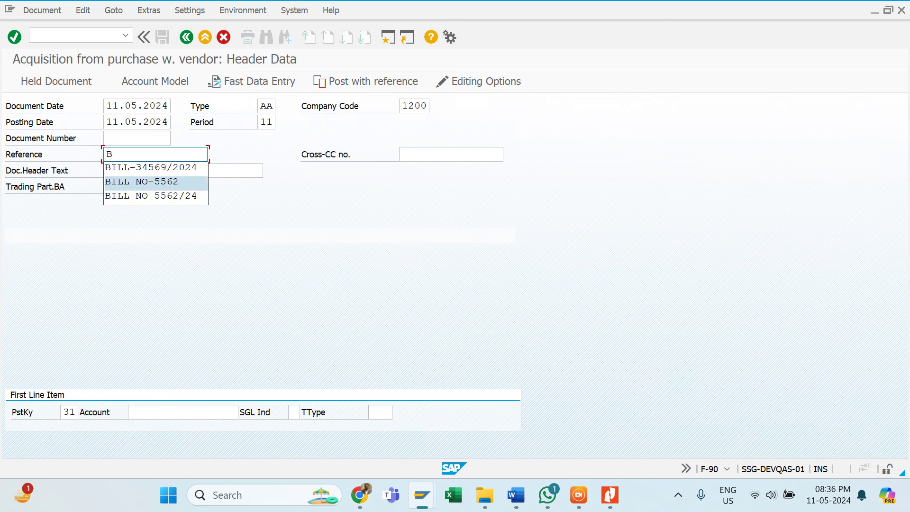
pyautogui.press('Return')
pyautogui.write('/24')
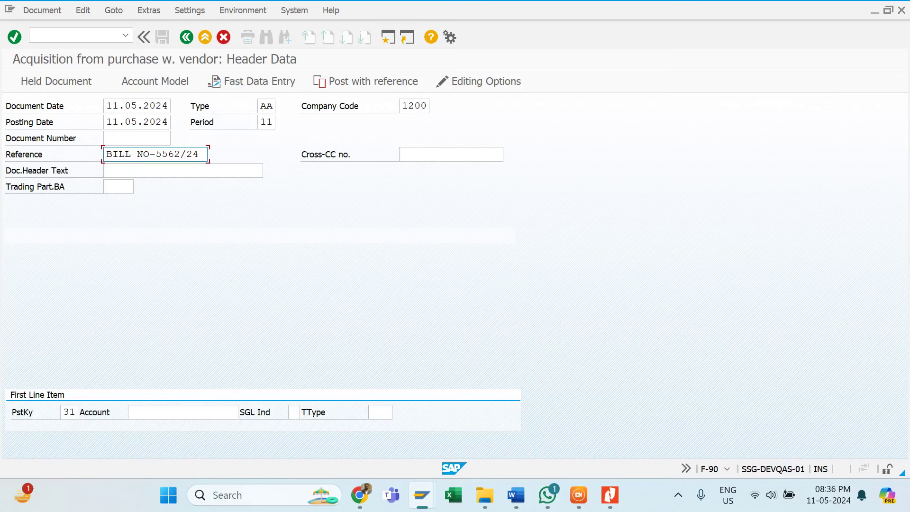
pyautogui.press('Tab')
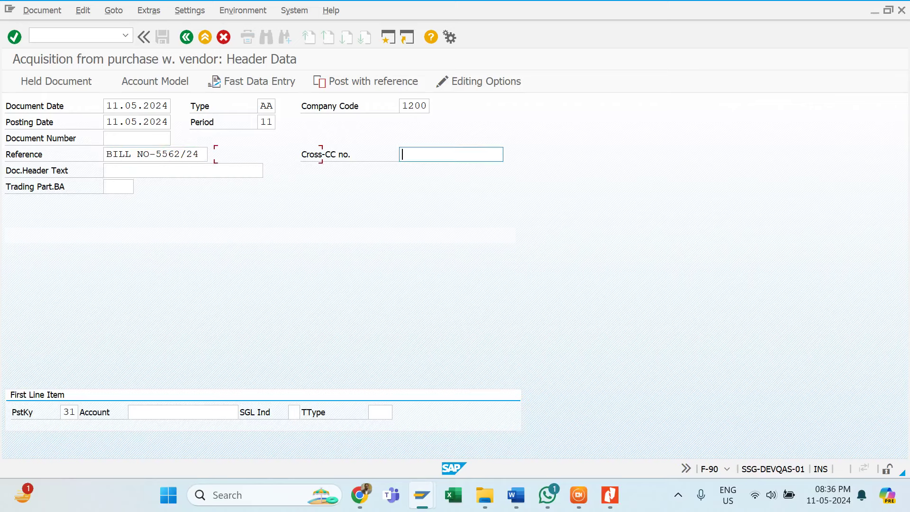
pyautogui.press('Tab')
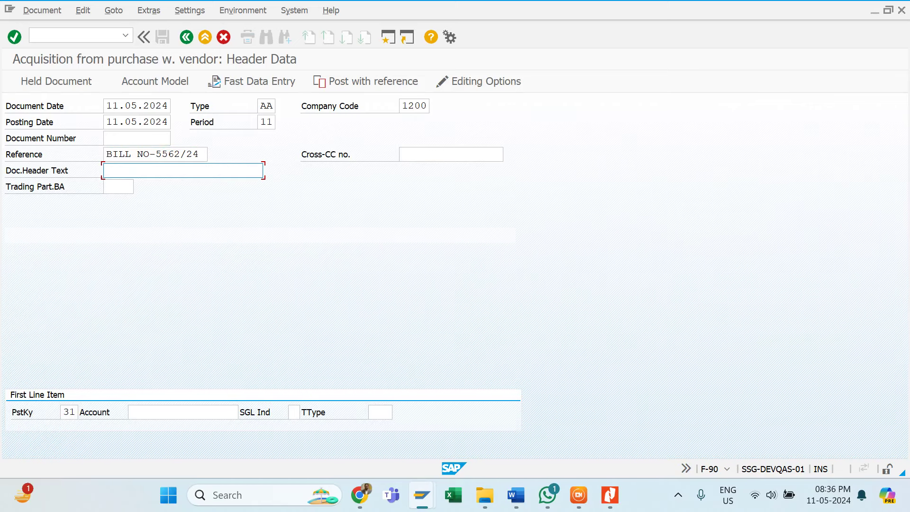
pyautogui.write('Machine purchase')
# Set the first line item's posting key to 70, Debit asset
pyautogui.click(29, 415)
pyautogui.press('Tab')
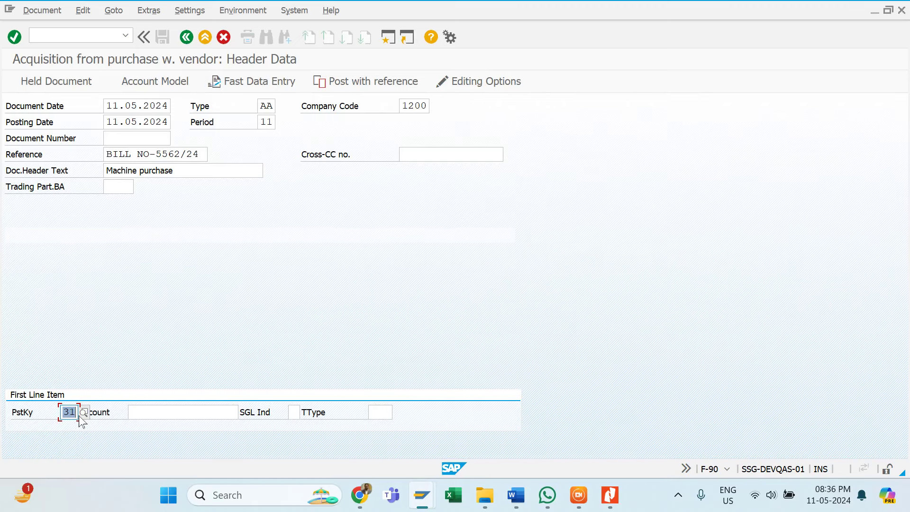
pyautogui.write('7')
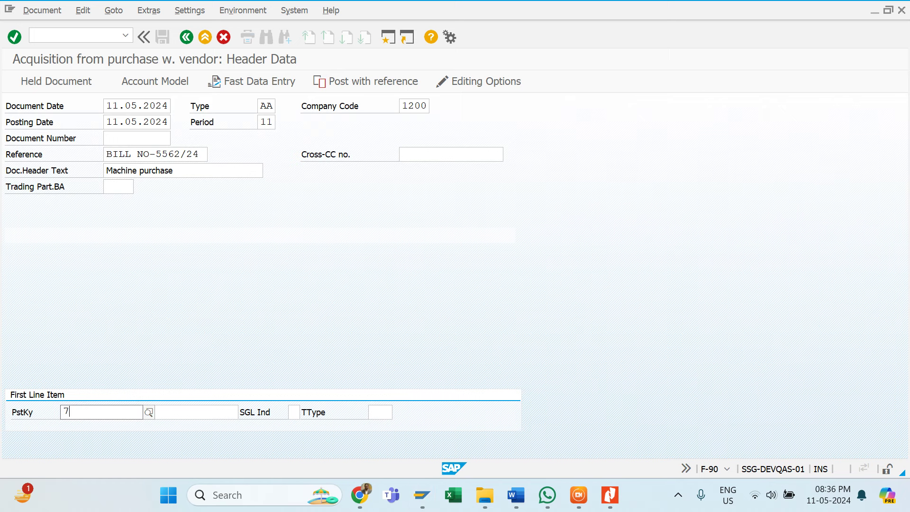
pyautogui.write('0')
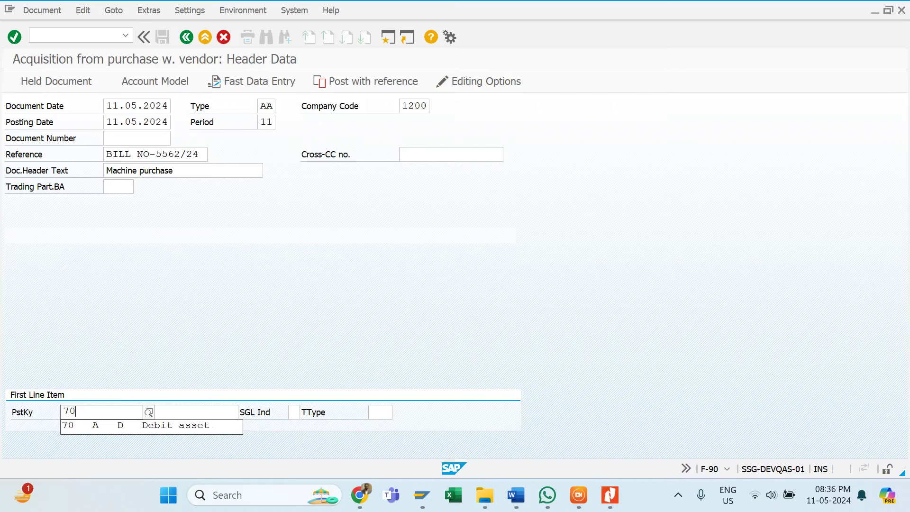
pyautogui.click(162, 428)
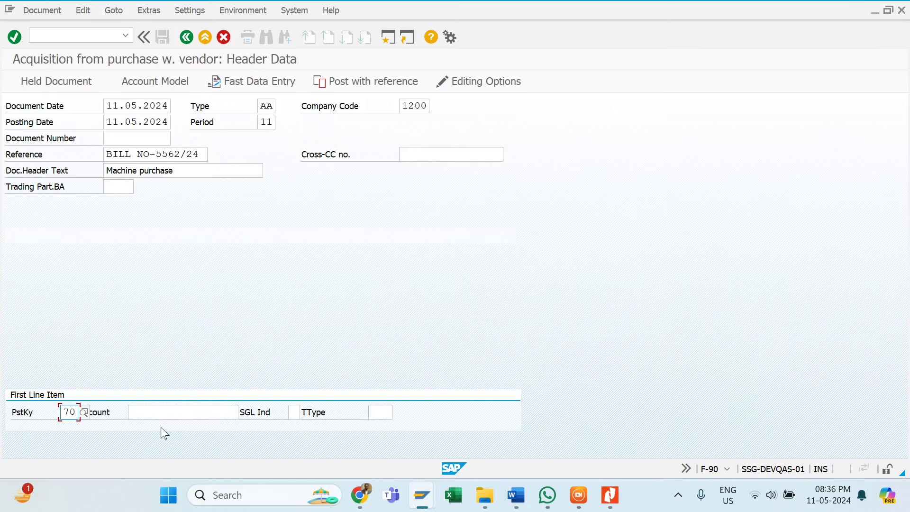
# Copy the rows 70 Debit asset and 75 Credit asset from the posting key list and close the list
pyautogui.click(84, 413)
pyautogui.scroll(-12, 131, 354)
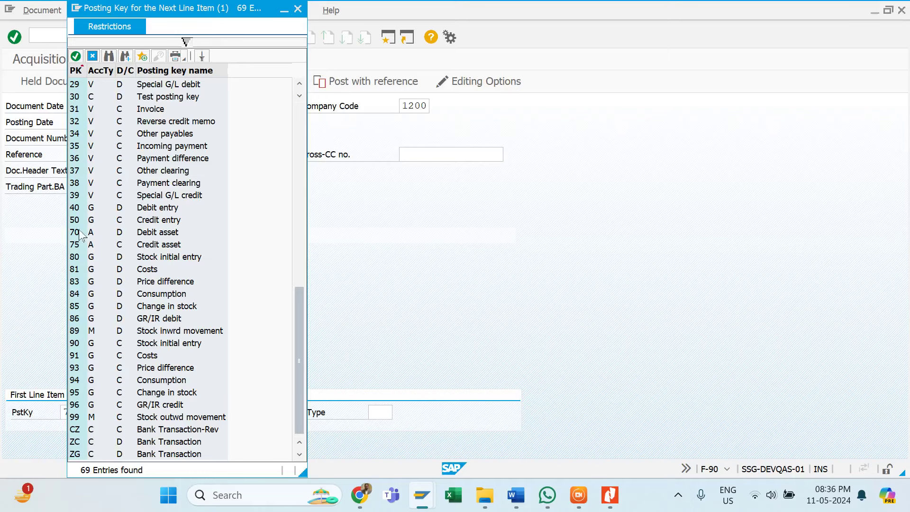
pyautogui.click(84, 232)
pyautogui.click(166, 244)
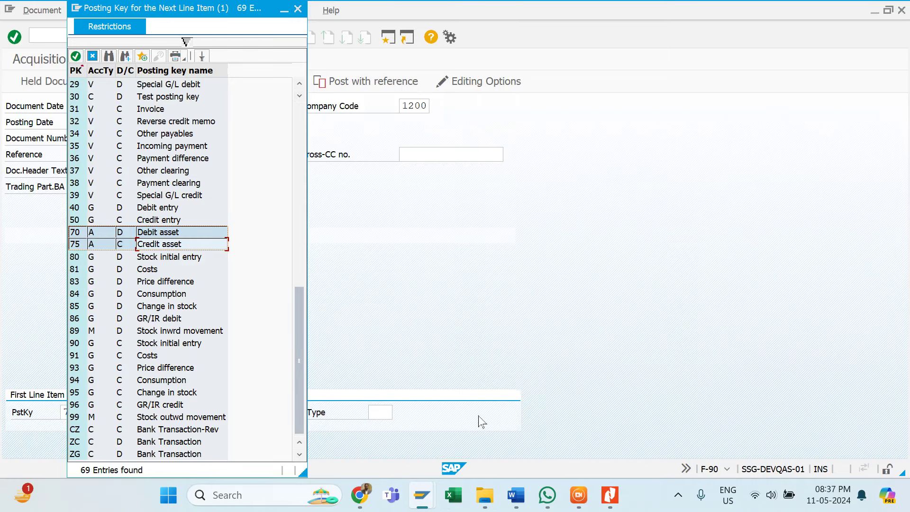
pyautogui.click(93, 57)
# Switch to the Word document and paste the 70 Debit asset and 75 Credit asset rows below the menu path screenshot
pyautogui.moveTo(520, 503)
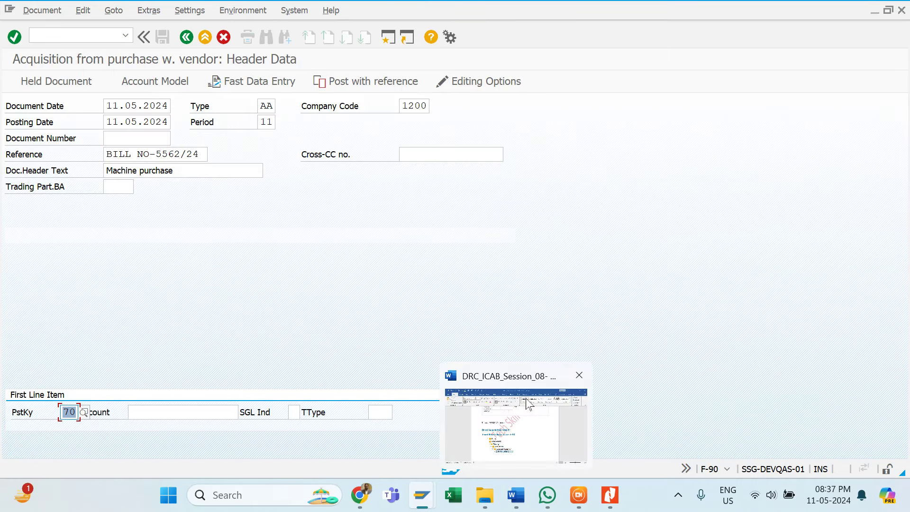
pyautogui.click(527, 401)
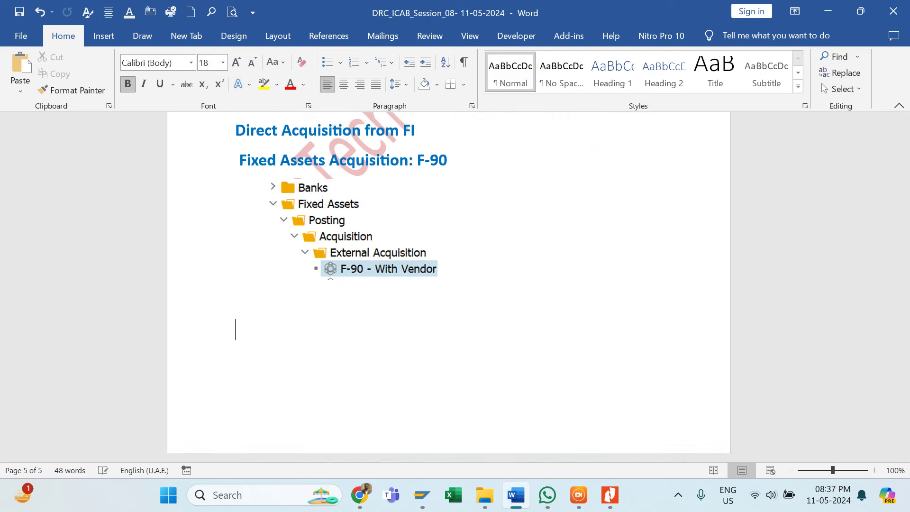
pyautogui.write('70\tA\tD\tDebit asset 75\tA\tC\tCredit asset')
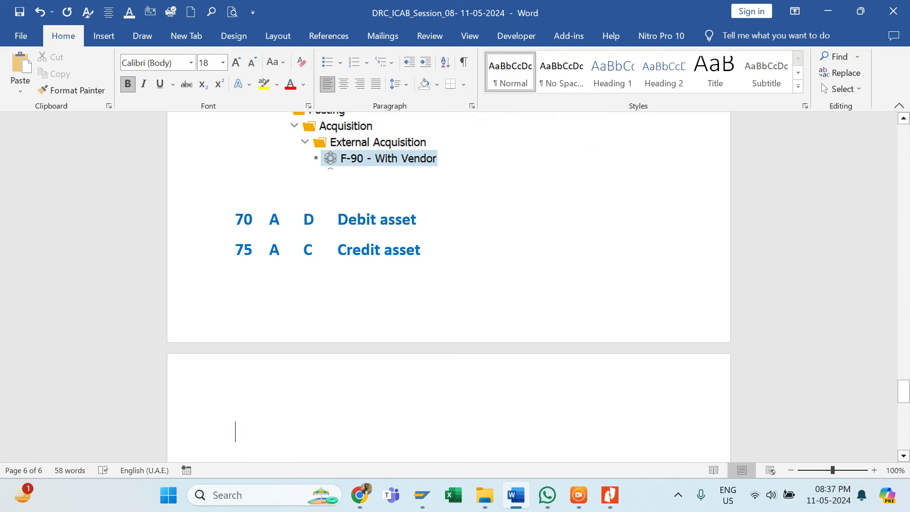
# Copy asset number 31000213 from the Word document into the first line item's Account field in SAP
pyautogui.hotkey('alt', 'Tab')
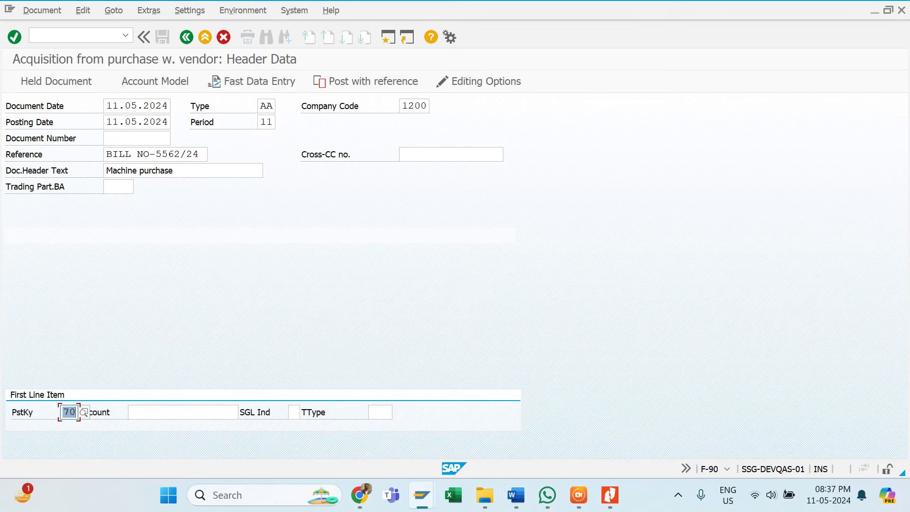
pyautogui.click(183, 412)
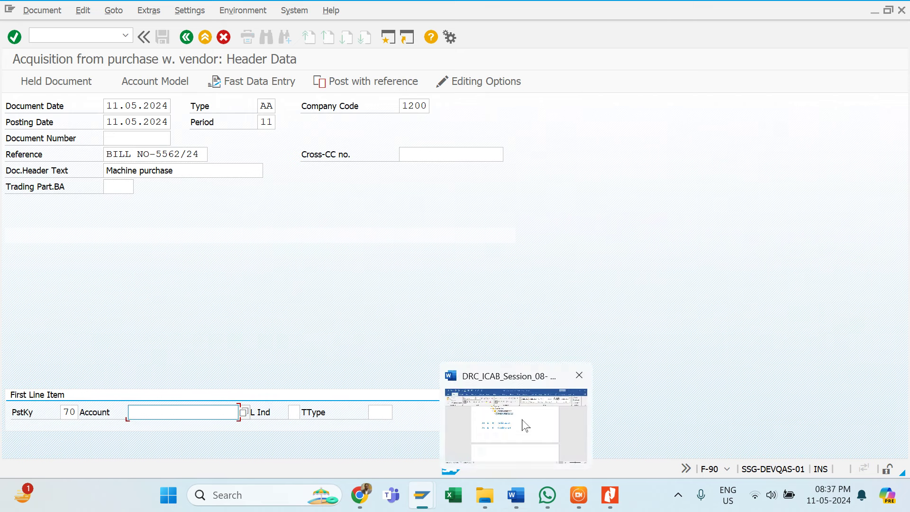
pyautogui.click(515, 494)
pyautogui.scroll(5, 428, 311)
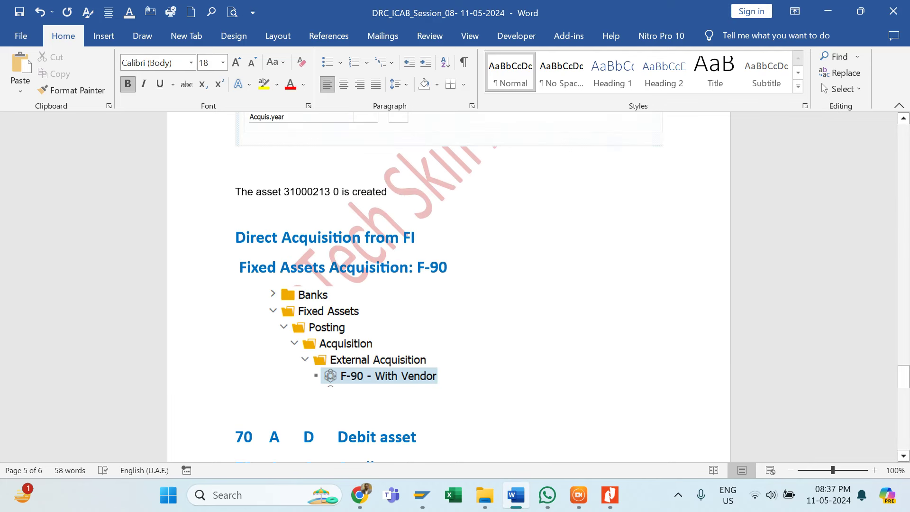
pyautogui.moveTo(283, 191); pyautogui.dragTo(331, 192)
pyautogui.hotkey('ctrl', 'c')
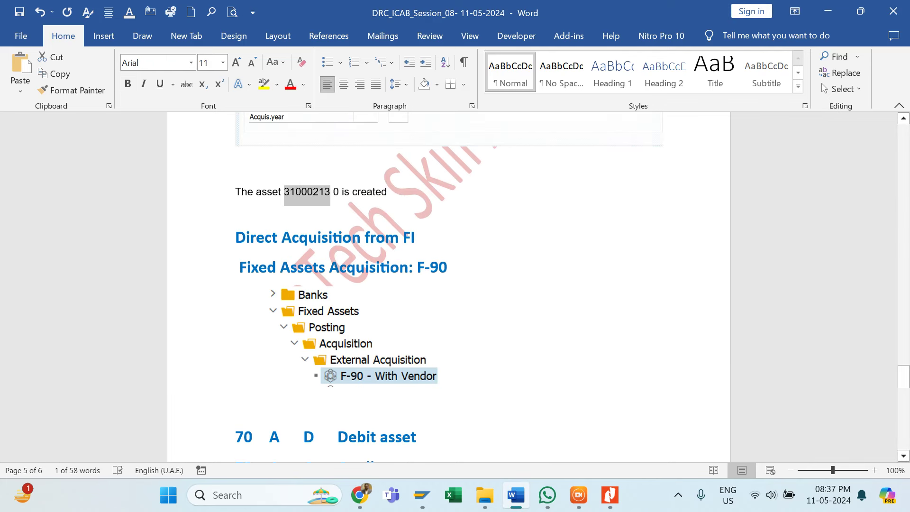
pyautogui.hotkey('alt', 'Tab')
pyautogui.hotkey('ctrl', 'v')
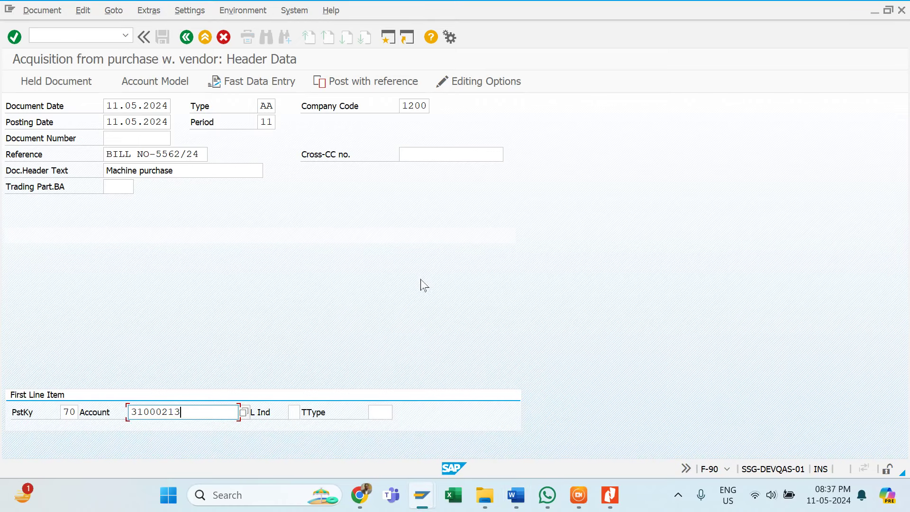
# Set the first line item's transaction type to 100, External asset acquisition
pyautogui.press('Tab')
pyautogui.press('Tab')
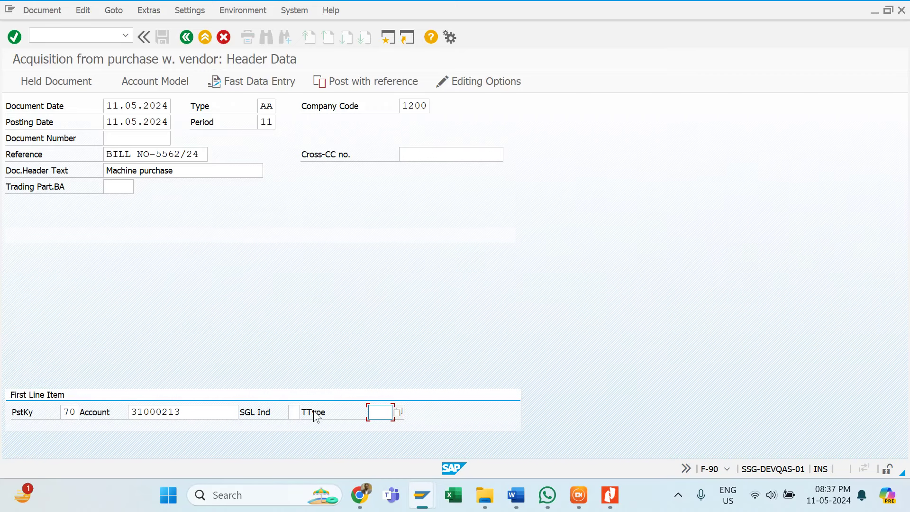
pyautogui.click(398, 414)
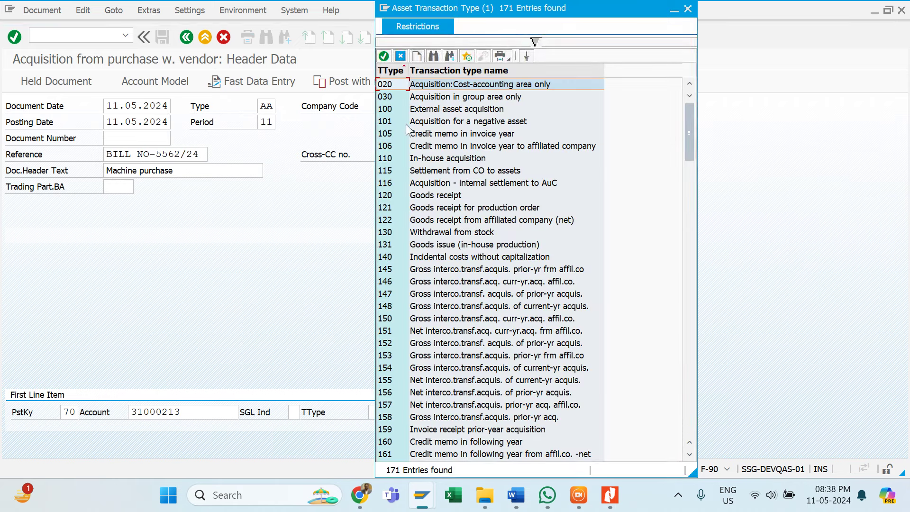
pyautogui.click(443, 114)
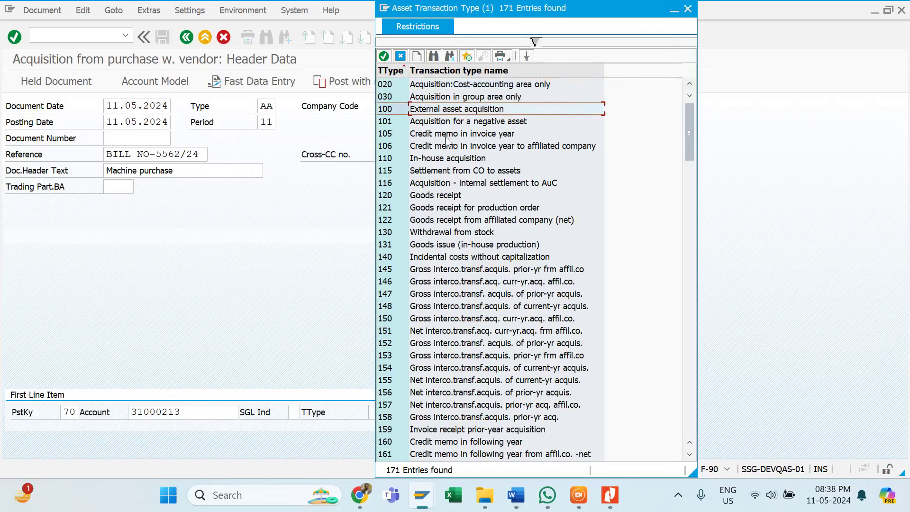
pyautogui.click(445, 122)
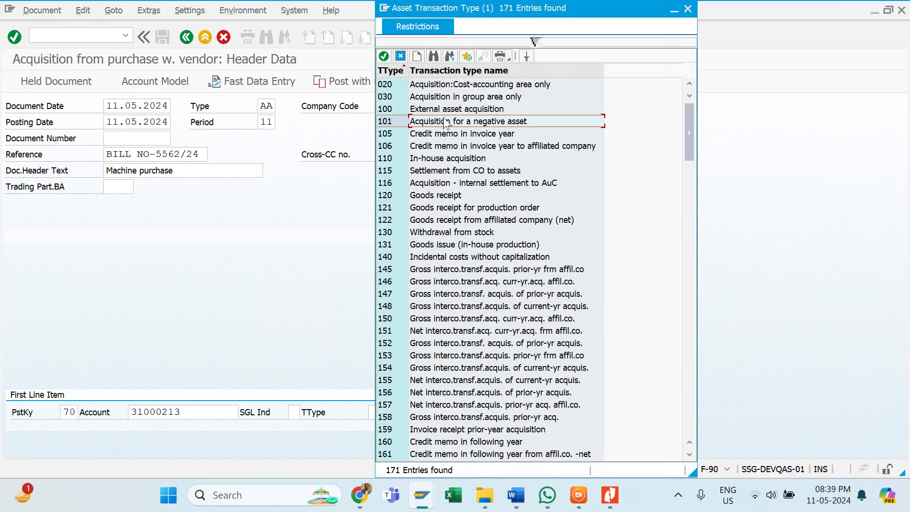
pyautogui.click(401, 56)
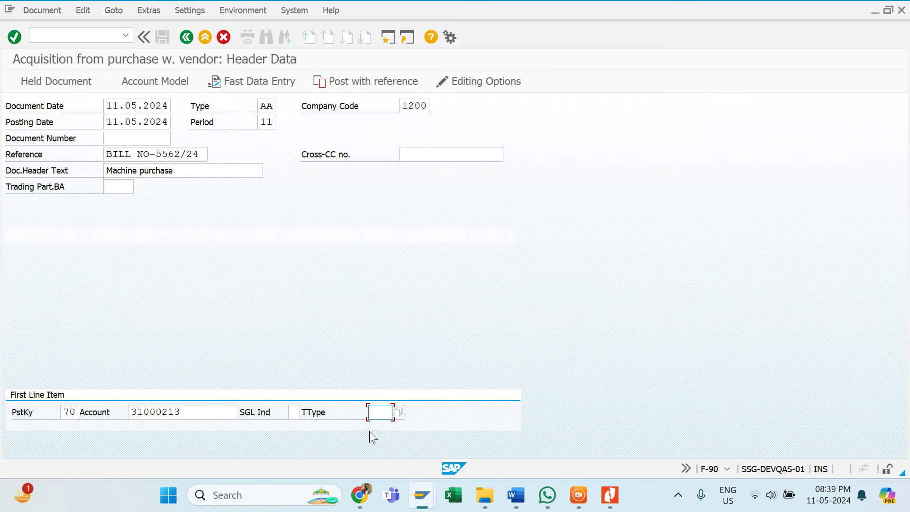
pyautogui.click(398, 412)
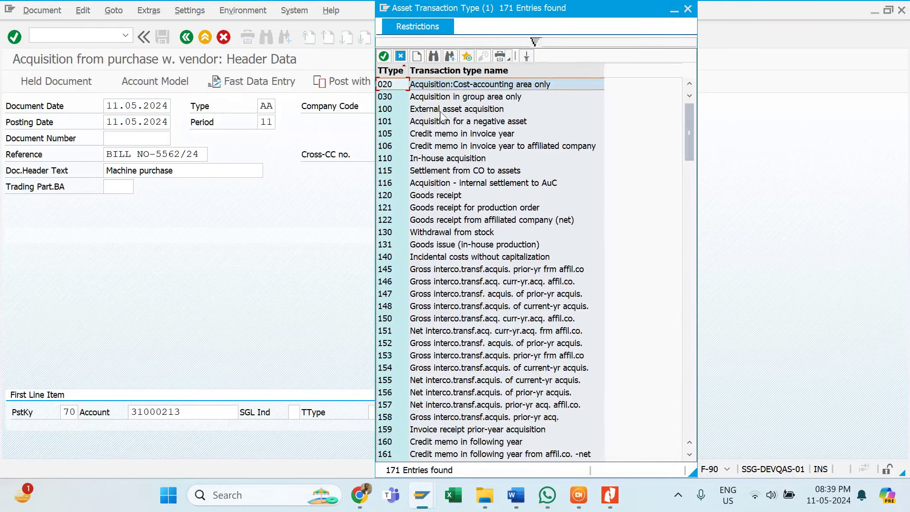
pyautogui.doubleClick(440, 112)
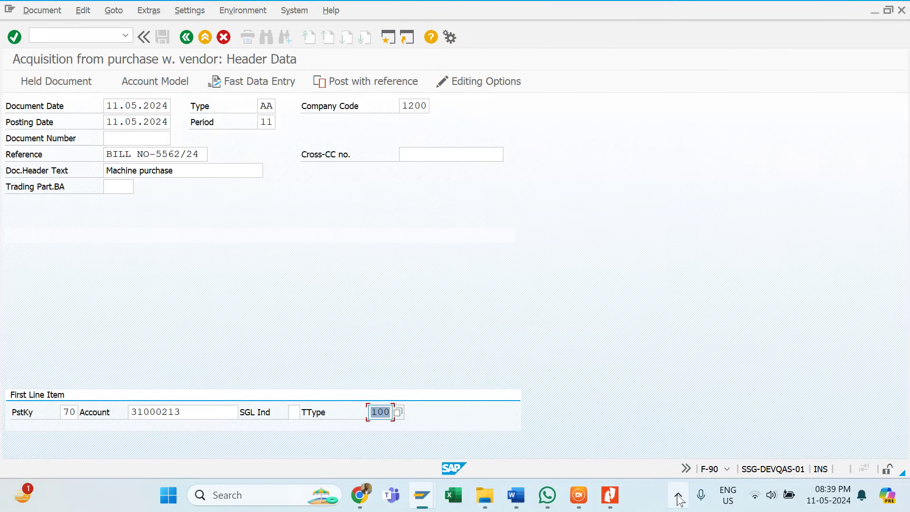
# Capture the header data area as a screenshot, outline the TType value with a red rectangle, and copy the image
pyautogui.click(678, 495)
pyautogui.click(651, 396)
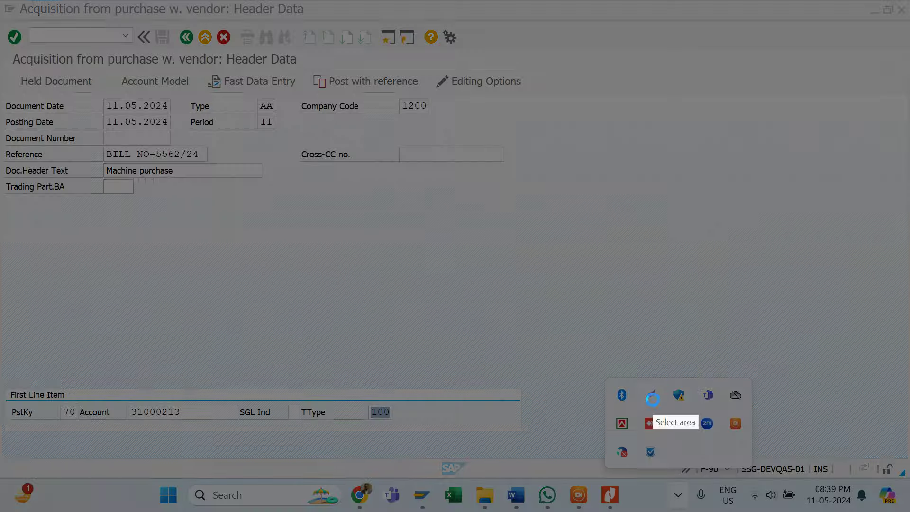
pyautogui.moveTo(0, 42)
pyautogui.mouseDown()
pyautogui.moveTo(420, 91)
pyautogui.moveTo(612, 449)
pyautogui.mouseUp()
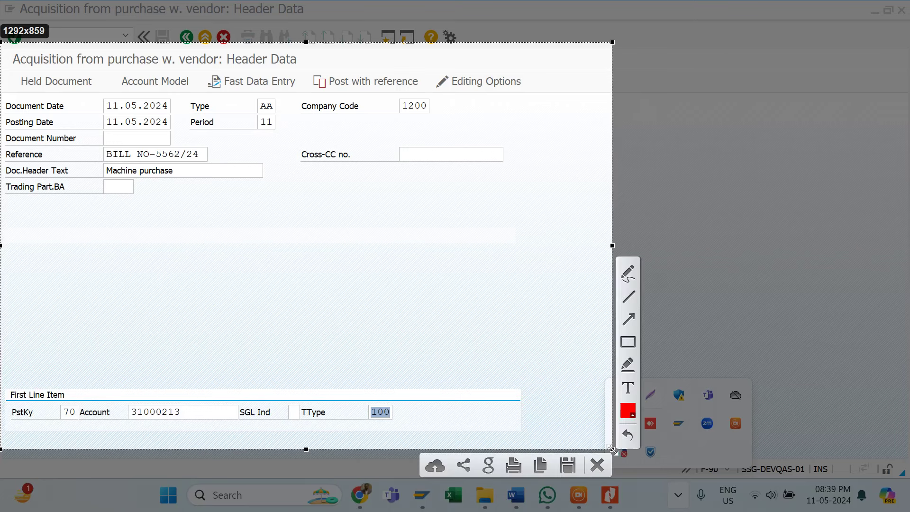
pyautogui.click(636, 344)
pyautogui.moveTo(353, 392); pyautogui.dragTo(431, 431)
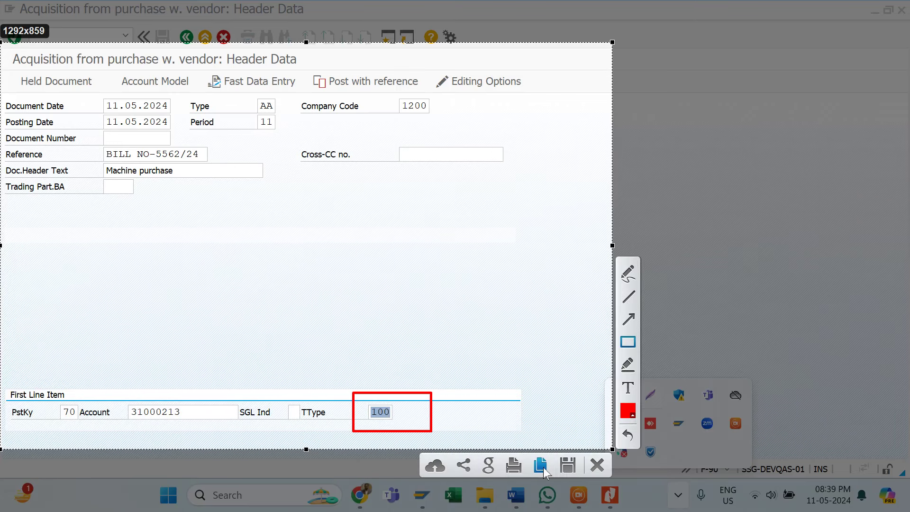
pyautogui.click(540, 466)
# Switch to the Word document and paste the header data screenshot below the 75 Credit asset row
pyautogui.moveTo(516, 495)
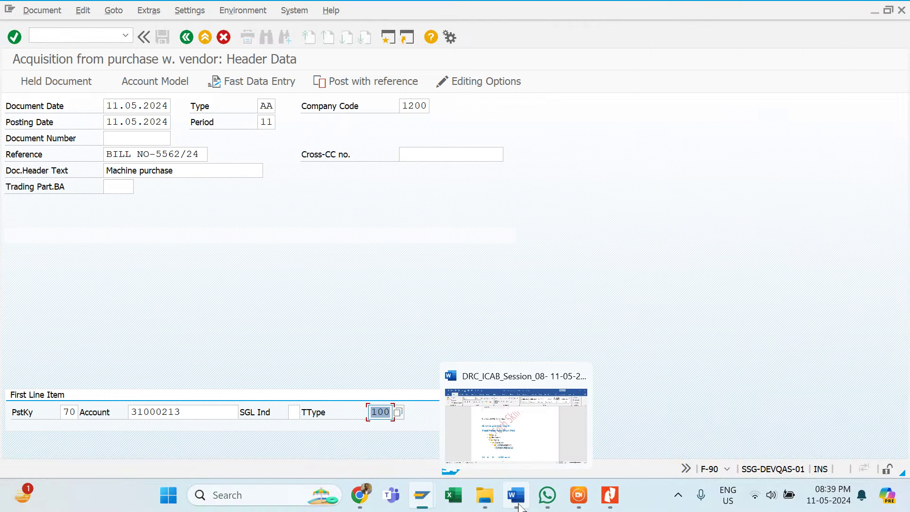
pyautogui.click(527, 442)
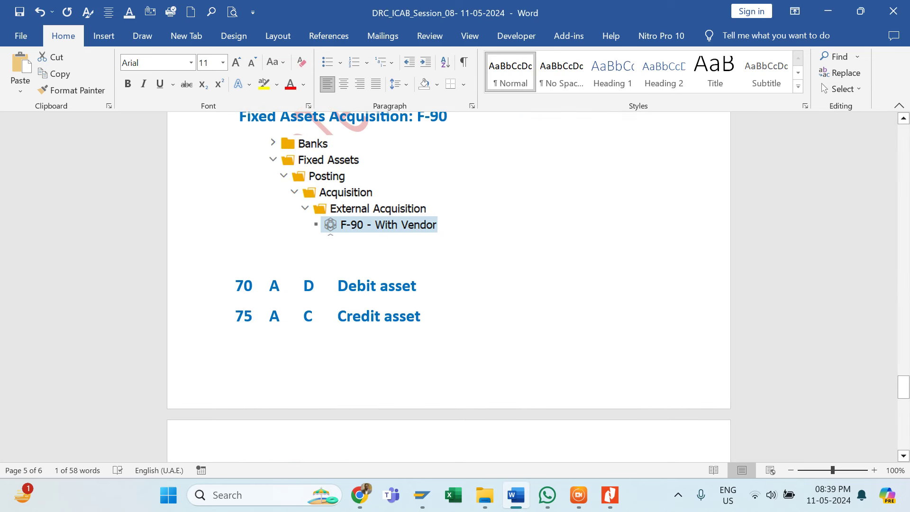
pyautogui.scroll(-3, 491, 345)
pyautogui.click(294, 339)
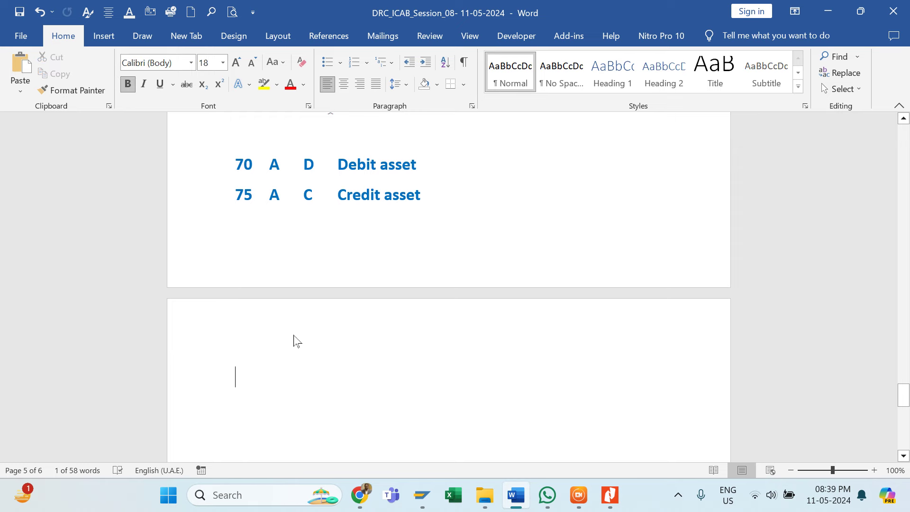
pyautogui.hotkey('ctrl', 'v')
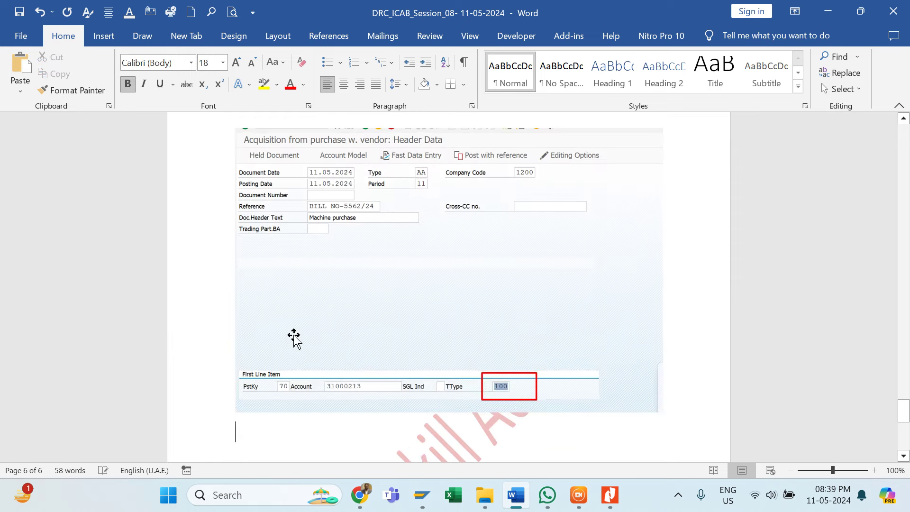
# Return to SAP, proceed to the debit asset item, and enter the amount 1500000 and quantity 1
pyautogui.hotkey('alt', 'Tab')
pyautogui.press('Return')
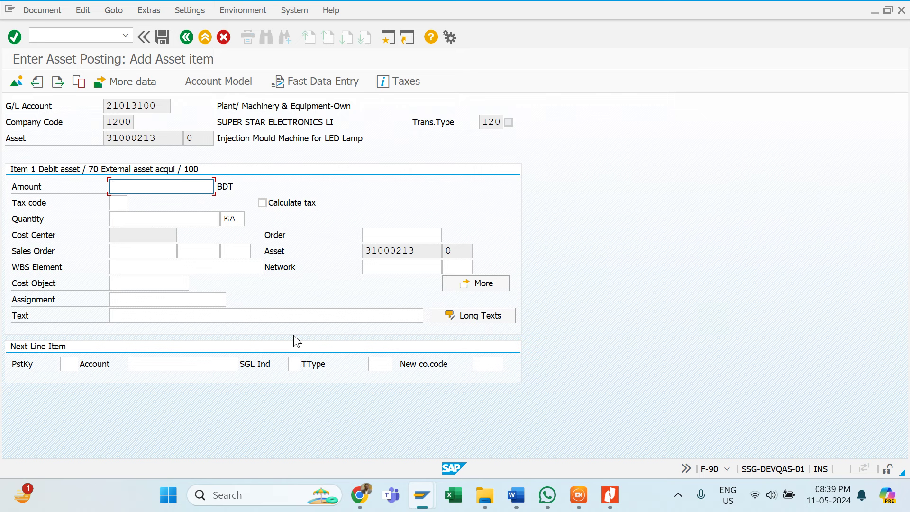
pyautogui.write('1500000')
pyautogui.press('Tab')
pyautogui.press('Tab')
pyautogui.press('Tab')
pyautogui.write('1')
pyautogui.press('Tab')
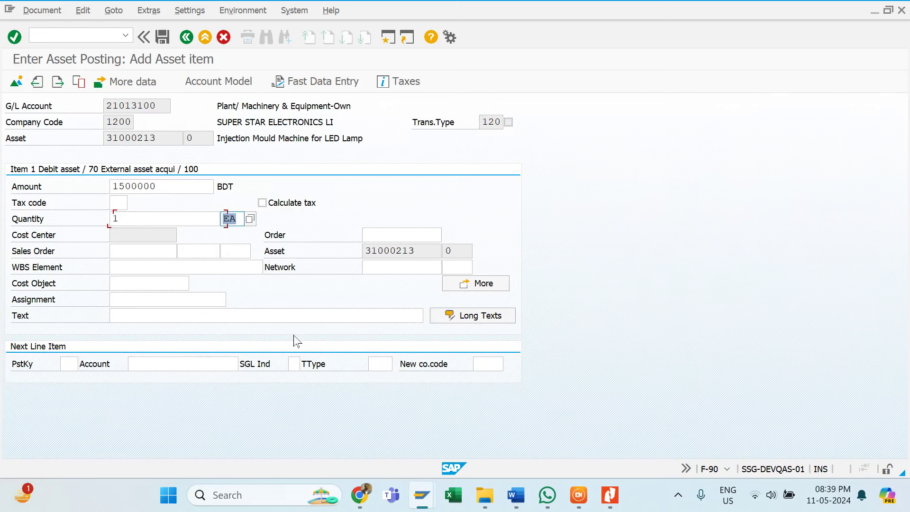
# Enter the asset item's text as "Mould machine purchase for LED Factory"
pyautogui.press('Tab')
pyautogui.press('Tab')
pyautogui.press('Tab')
pyautogui.press('Tab')
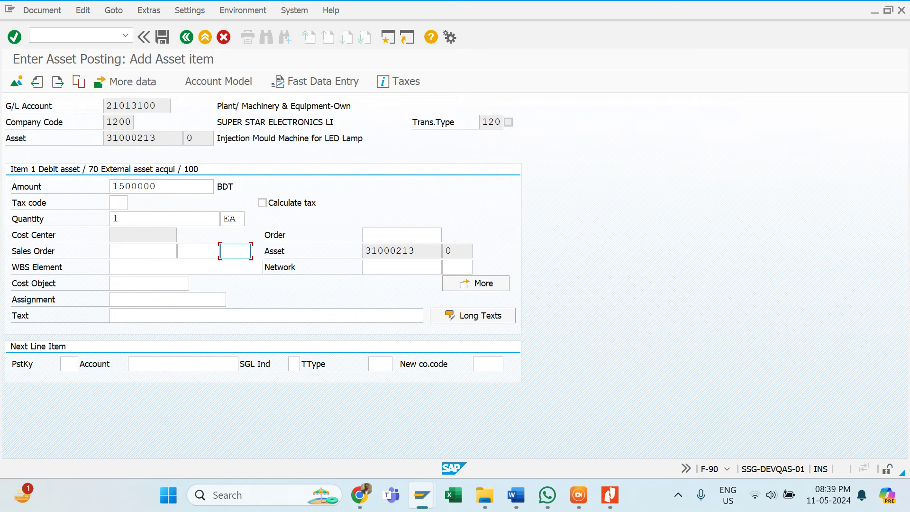
pyautogui.press('Tab')
pyautogui.press('Tab')
pyautogui.press('Tab')
pyautogui.press('Tab')
pyautogui.press('Tab')
pyautogui.press('Tab')
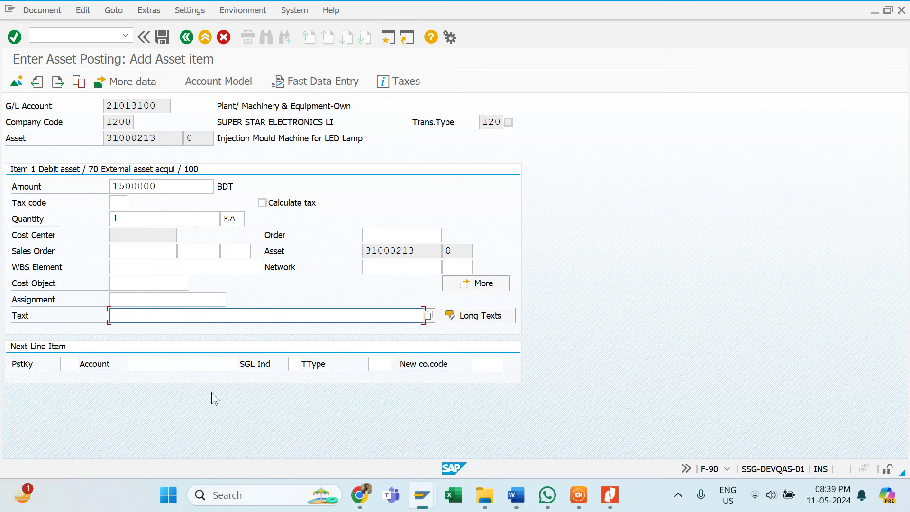
pyautogui.write('Mould machine purchase for ')
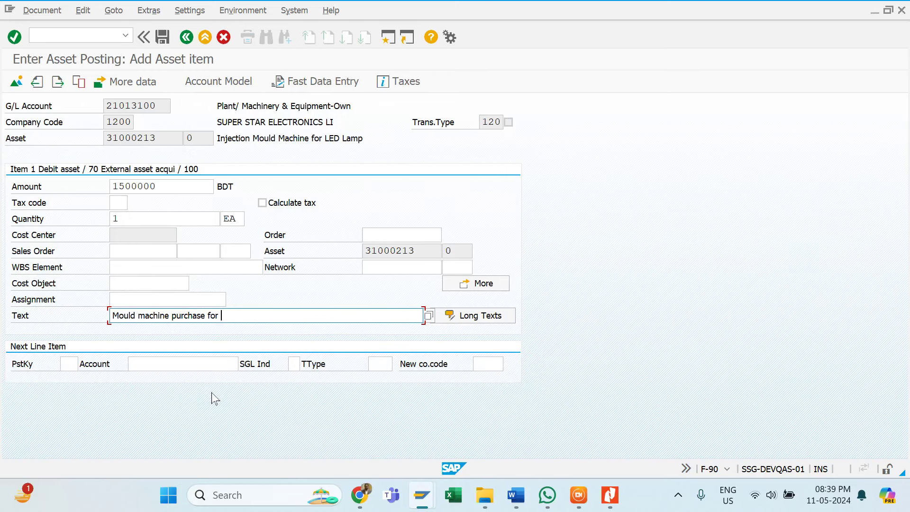
pyautogui.write('LED Factory')
pyautogui.click(142, 299)
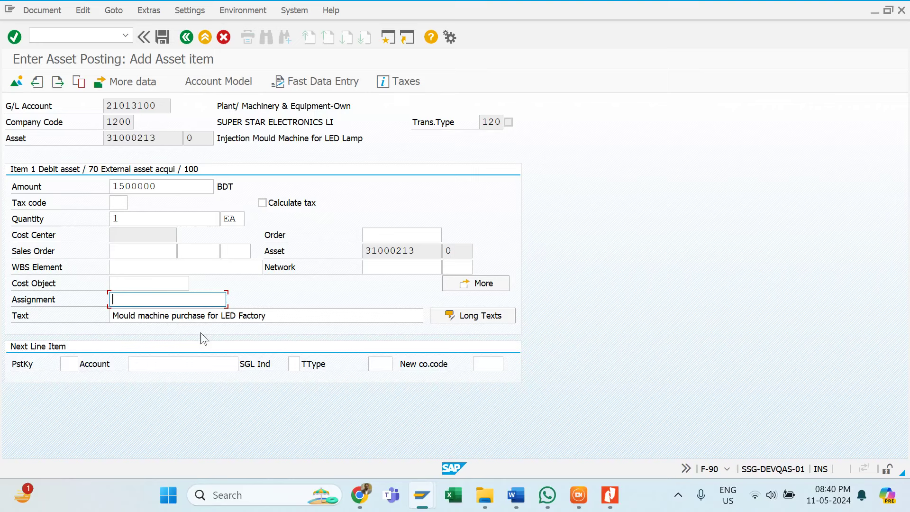
pyautogui.click(75, 364)
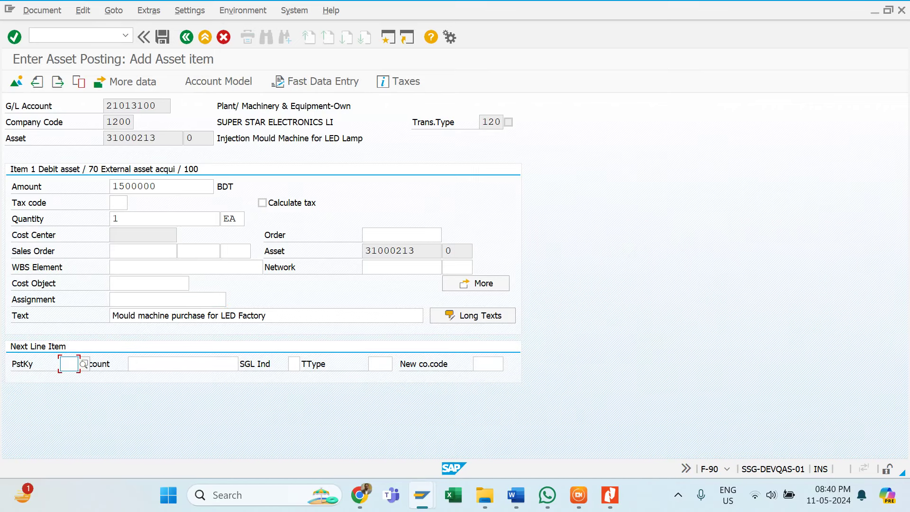
pyautogui.click(83, 364)
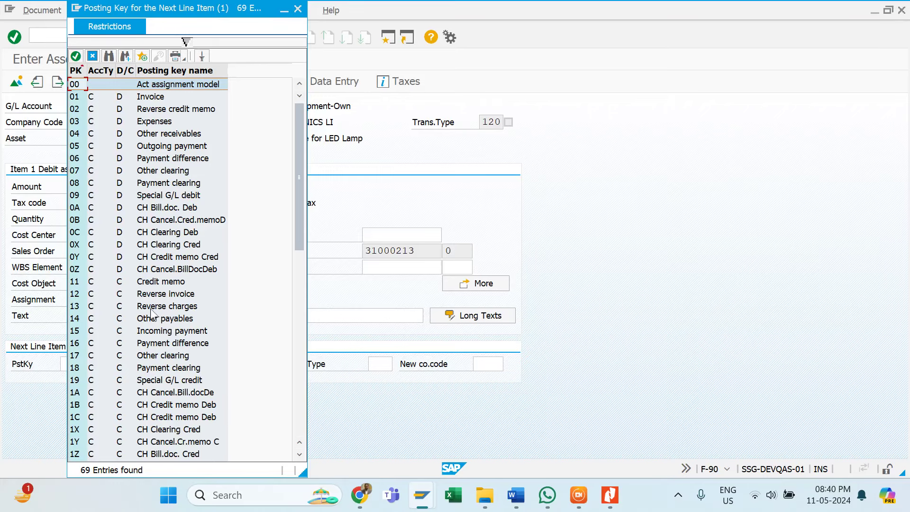
pyautogui.click(297, 10)
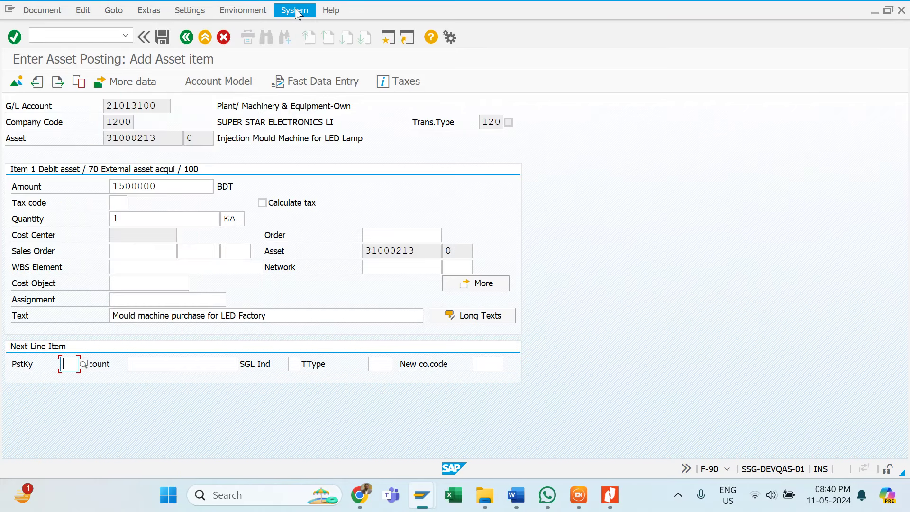
# Set the next line item's posting key to 31, the vendor Invoice credit key
pyautogui.click(83, 365)
pyautogui.press('F4')
pyautogui.scroll(-5, 180, 287)
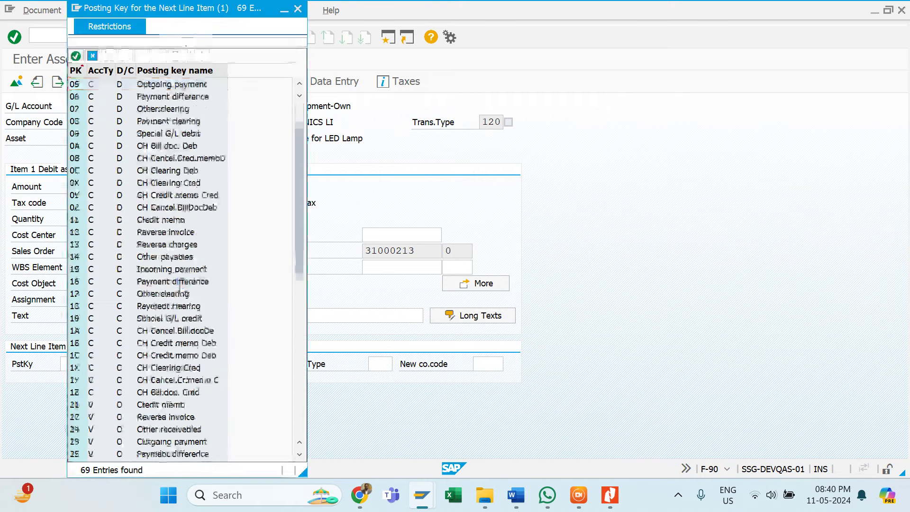
pyautogui.scroll(-2, 180, 286)
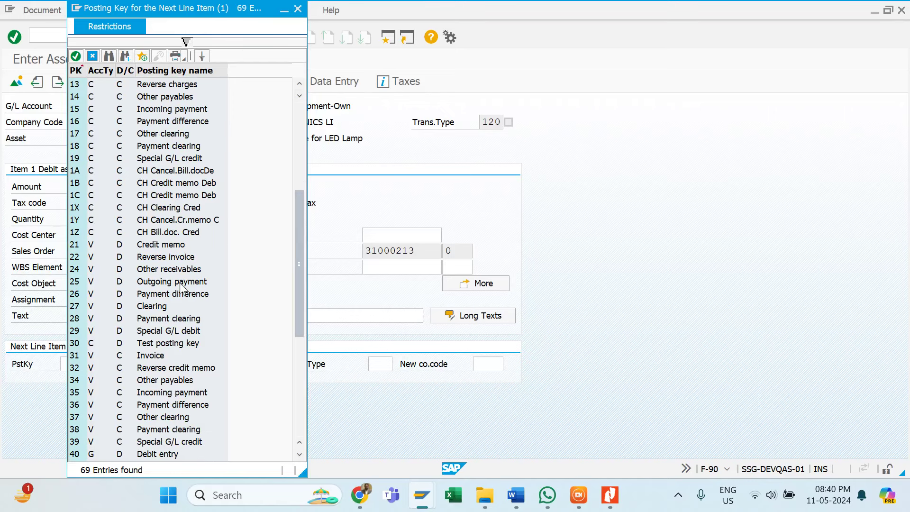
pyautogui.click(104, 359)
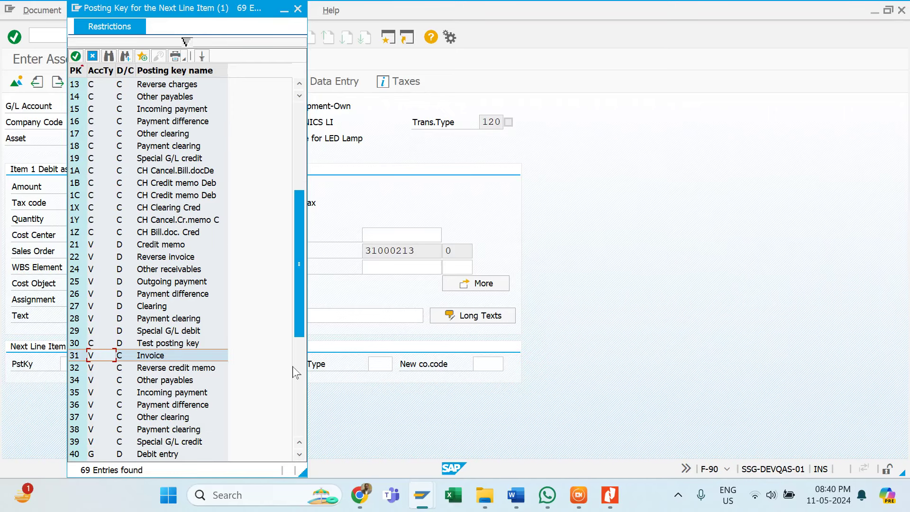
pyautogui.press('Down')
pyautogui.press('Down')
pyautogui.press('Down')
pyautogui.press('Down')
pyautogui.press('Down')
pyautogui.press('Up')
pyautogui.press('Up')
pyautogui.press('Up')
pyautogui.press('Up')
pyautogui.press('Up')
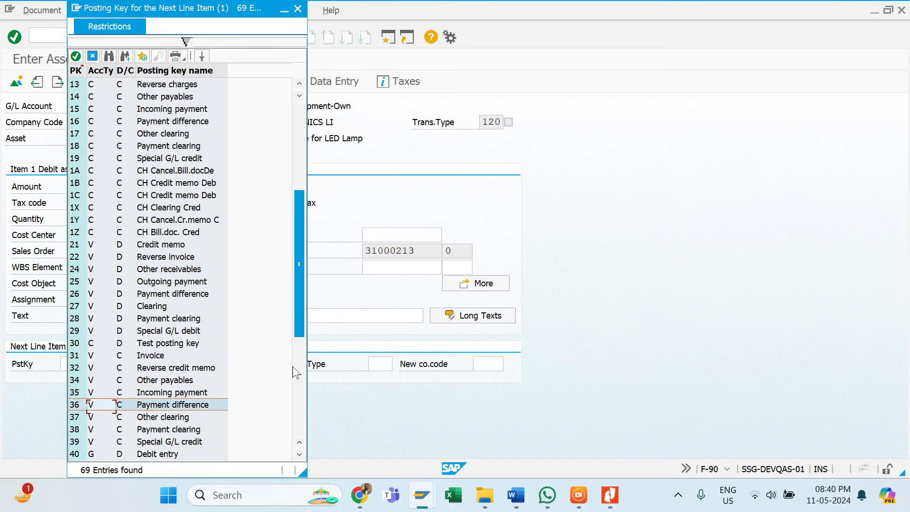
pyautogui.doubleClick(151, 356)
# List the vendors of company code 1200 for the next line item's account and sort them by vendor number
pyautogui.click(147, 363)
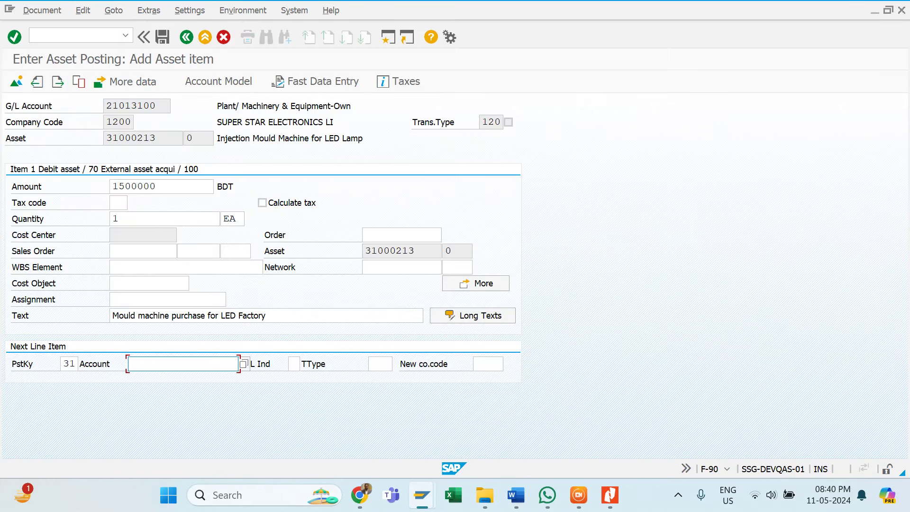
pyautogui.click(242, 368)
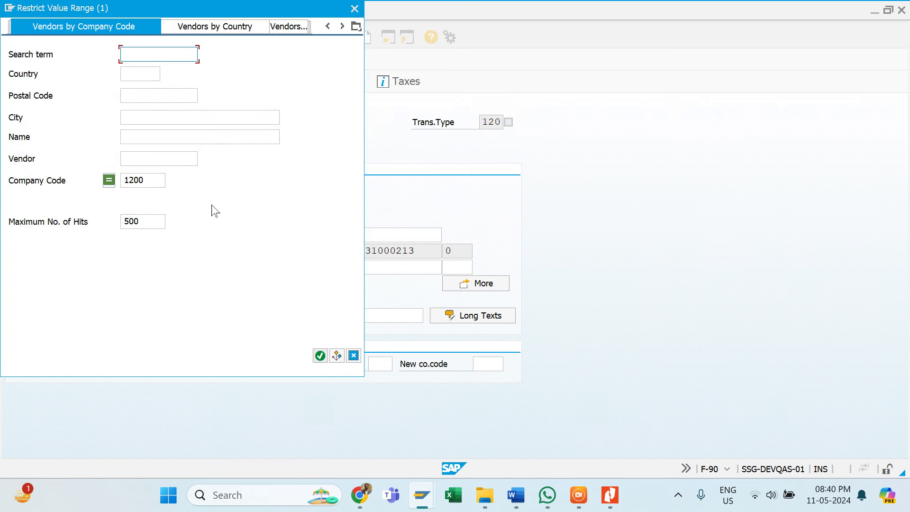
pyautogui.press('Return')
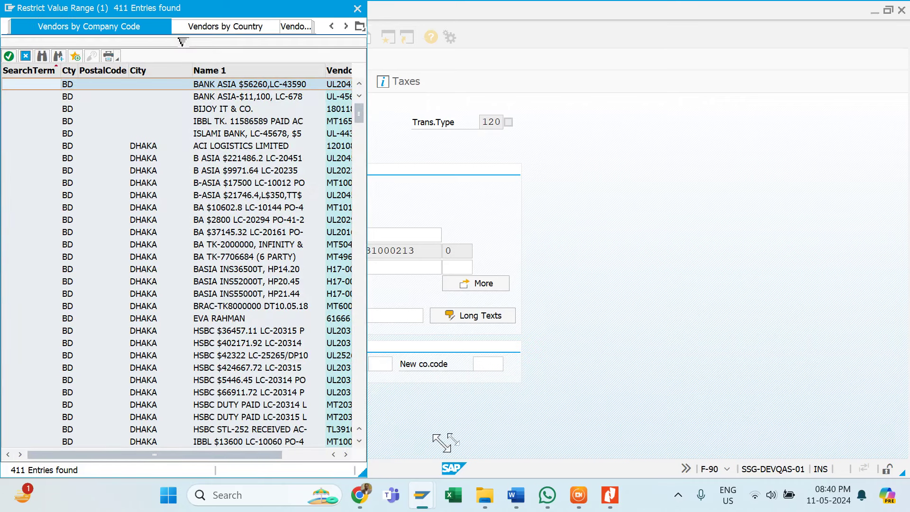
pyautogui.moveTo(411, 455); pyautogui.dragTo(600, 409)
pyautogui.click(360, 66)
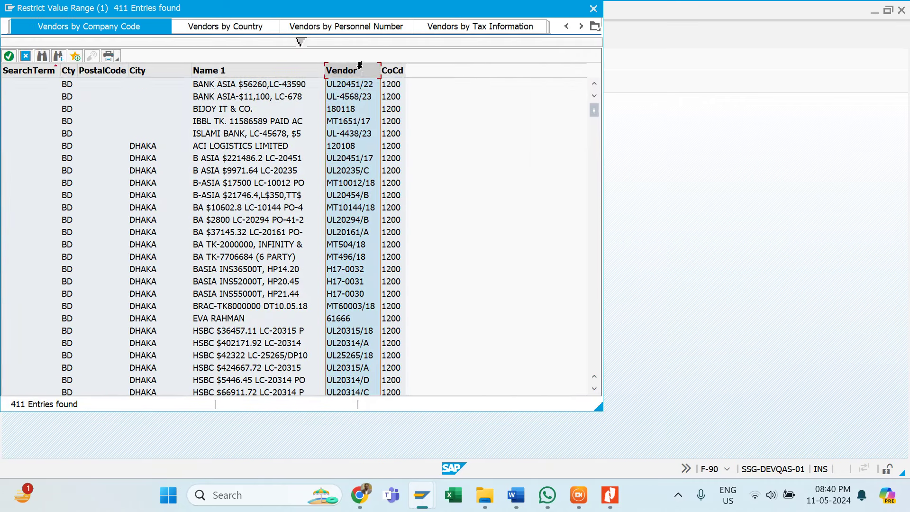
pyautogui.click(359, 67)
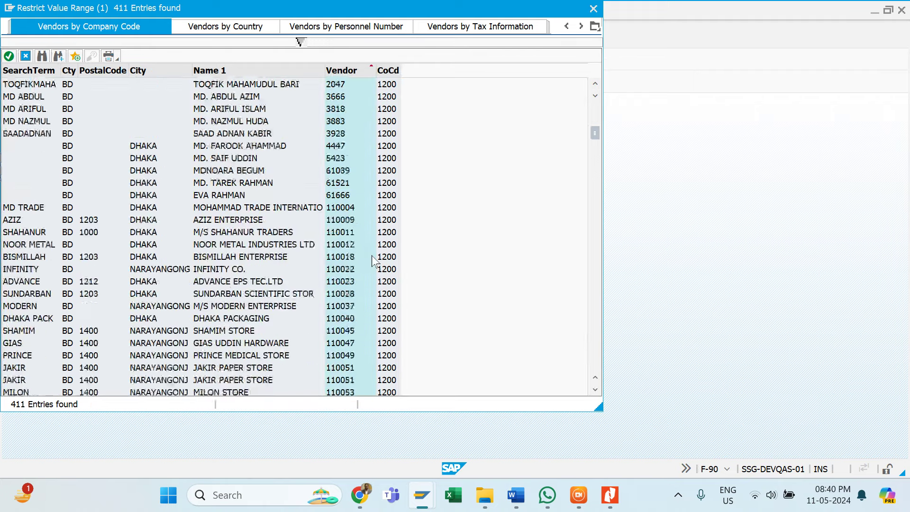
# Select GLORY TRADE CENTRE LTD. as the vendor account of the next line item
pyautogui.scroll(-3, 372, 258)
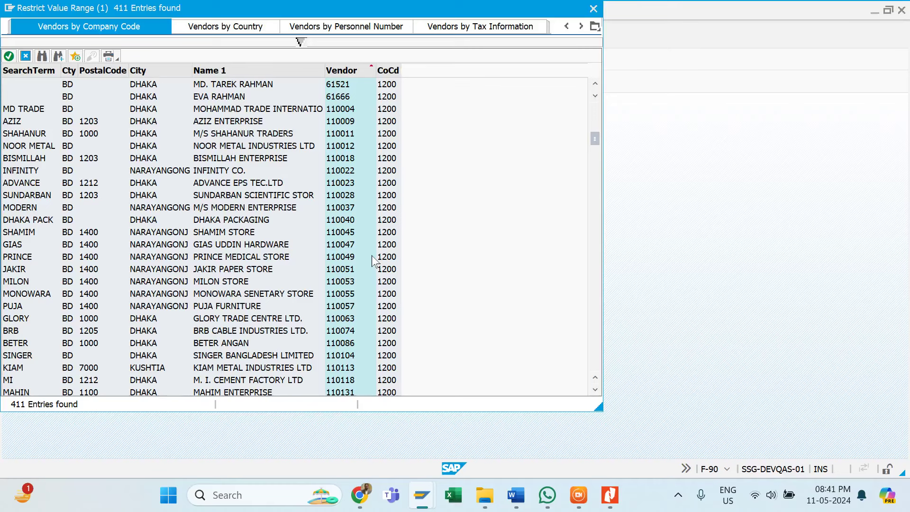
pyautogui.scroll(-1, 372, 256)
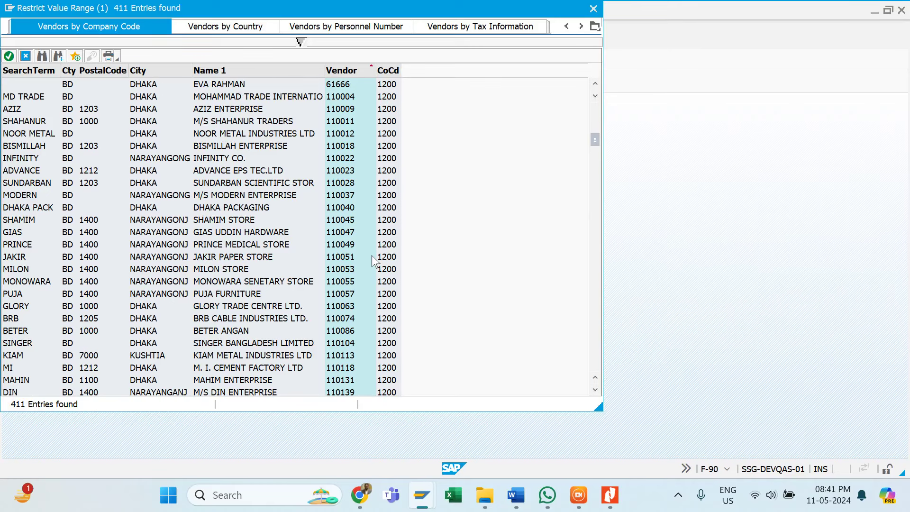
pyautogui.click(296, 310)
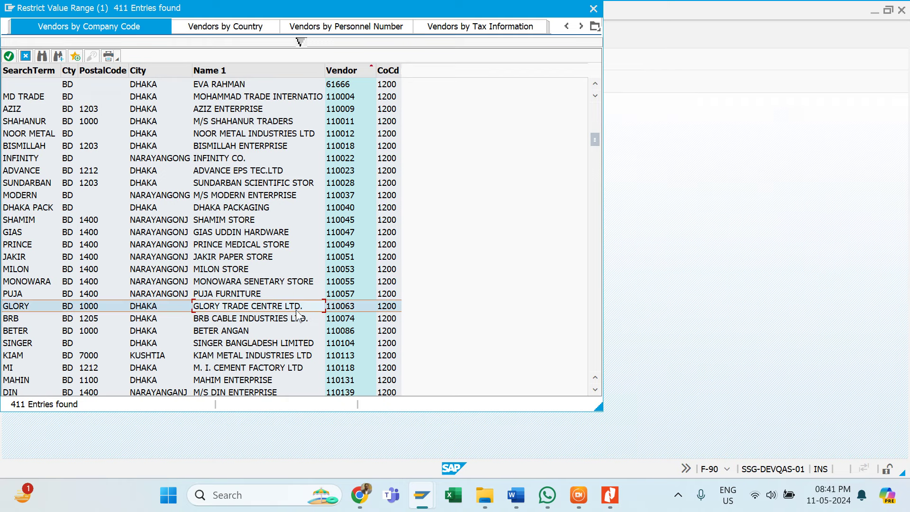
pyautogui.click(349, 307)
pyautogui.doubleClick(348, 307)
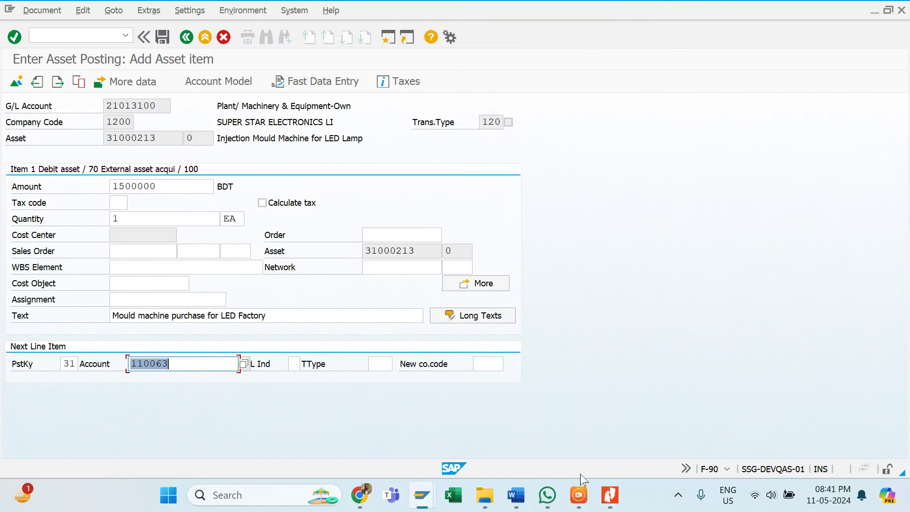
# Capture a screenshot of the asset item screen, including the next line item's posting key and account
pyautogui.click(678, 496)
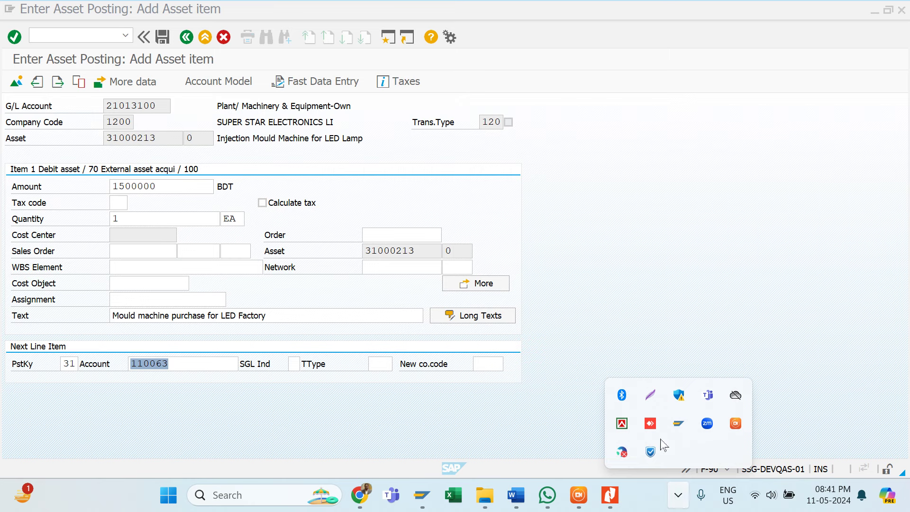
pyautogui.click(649, 395)
pyautogui.moveTo(0, 1)
pyautogui.mouseDown()
pyautogui.moveTo(285, 253)
pyautogui.moveTo(616, 405)
pyautogui.mouseUp()
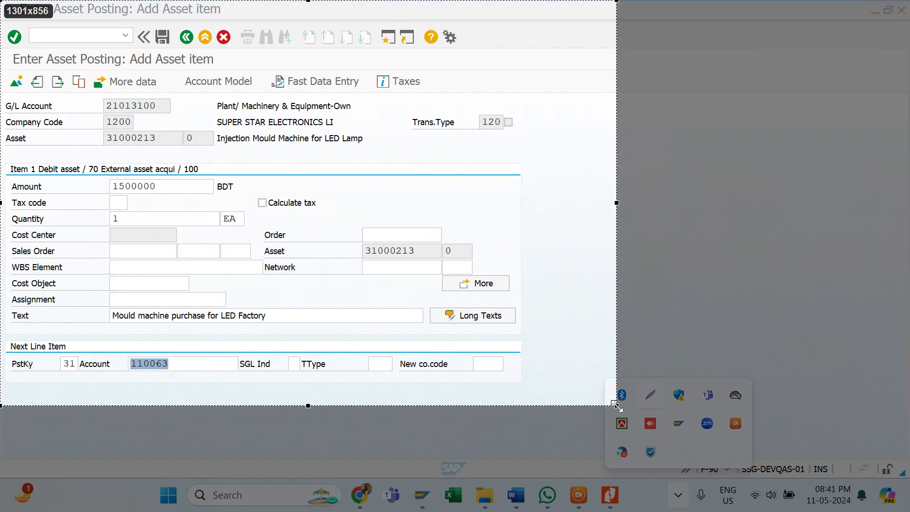
pyautogui.click(545, 421)
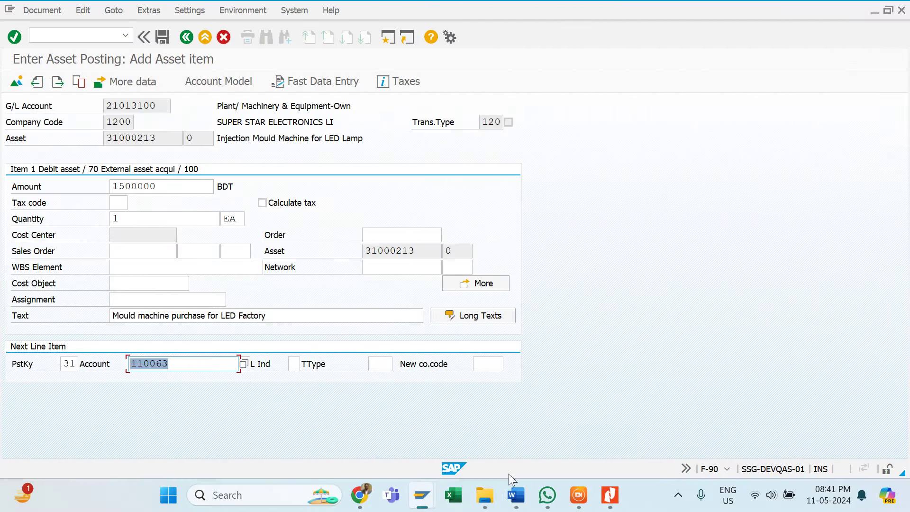
# Switch to the Word document and paste the asset item screenshot below the header data screenshot
pyautogui.click(521, 457)
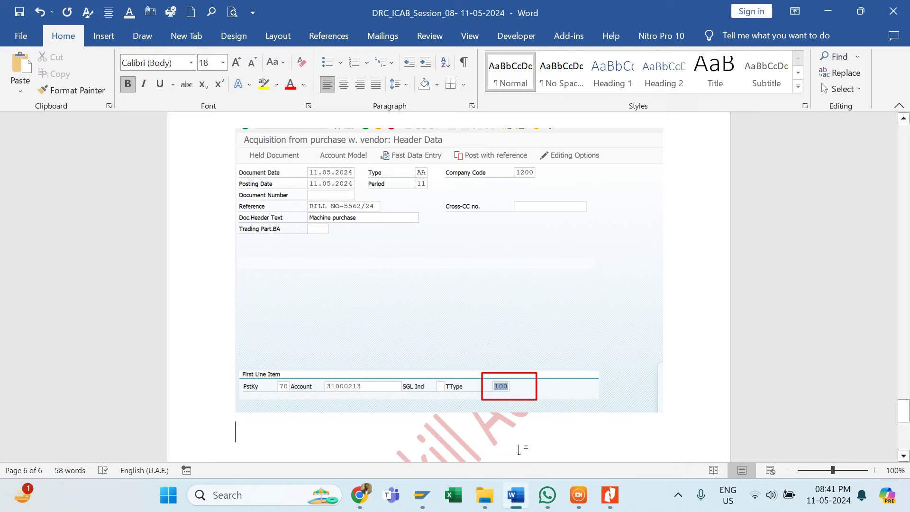
pyautogui.scroll(-5, 448, 284)
pyautogui.press('Return')
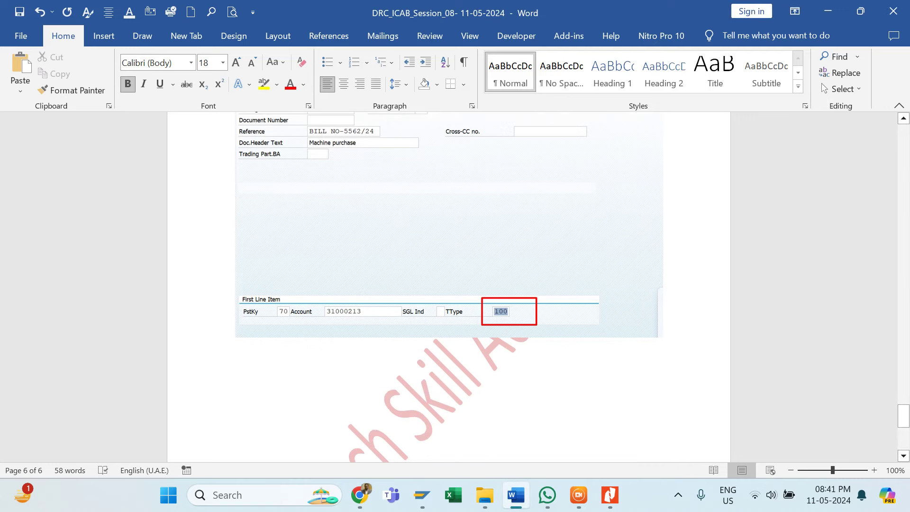
pyautogui.hotkey('ctrl', 'v')
# Return to SAP, proceed to the vendor item, and enter * as the amount to have it calculated
pyautogui.hotkey('alt', 'Tab')
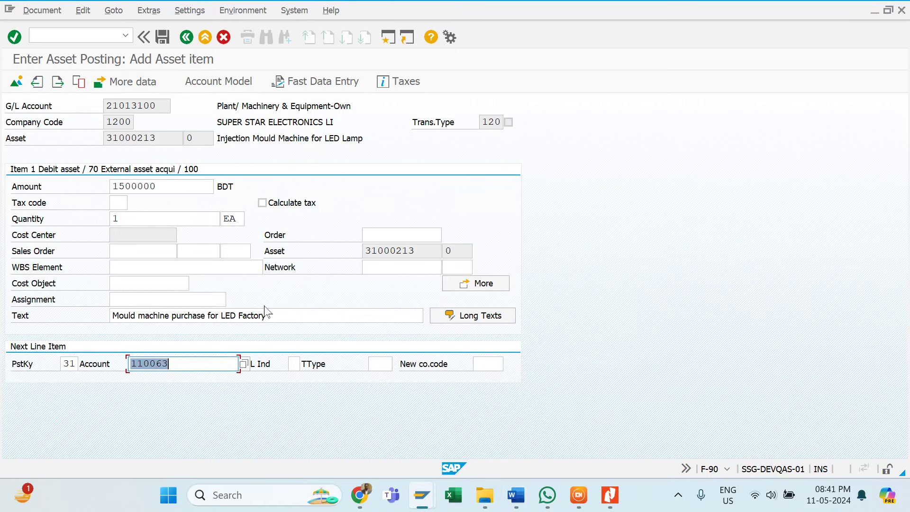
pyautogui.press('Return')
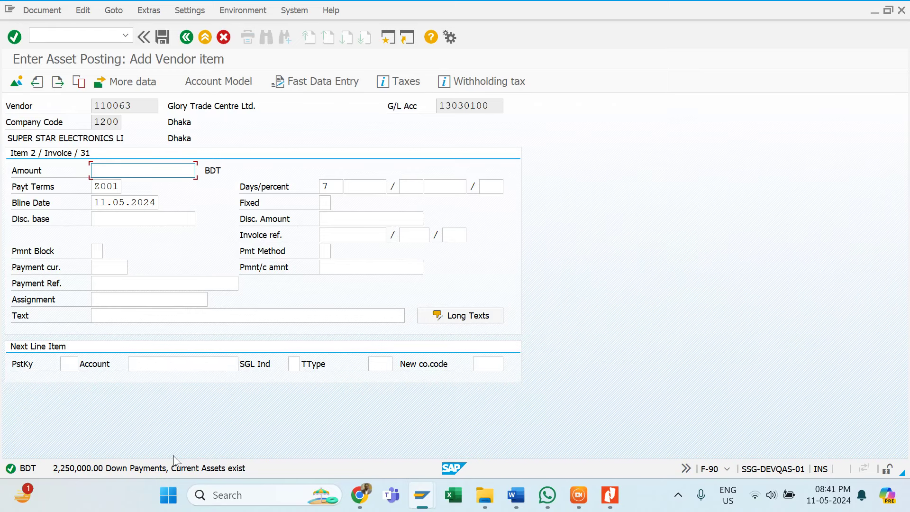
pyautogui.write('*')
pyautogui.press('Return')
# Enter + as the vendor item's text to copy "Mould machine purchase for LED Factory" from the asset item
pyautogui.press('Tab')
pyautogui.press('Tab')
pyautogui.press('Tab')
pyautogui.press('Tab')
pyautogui.press('Tab')
pyautogui.press('Tab')
pyautogui.press('Tab')
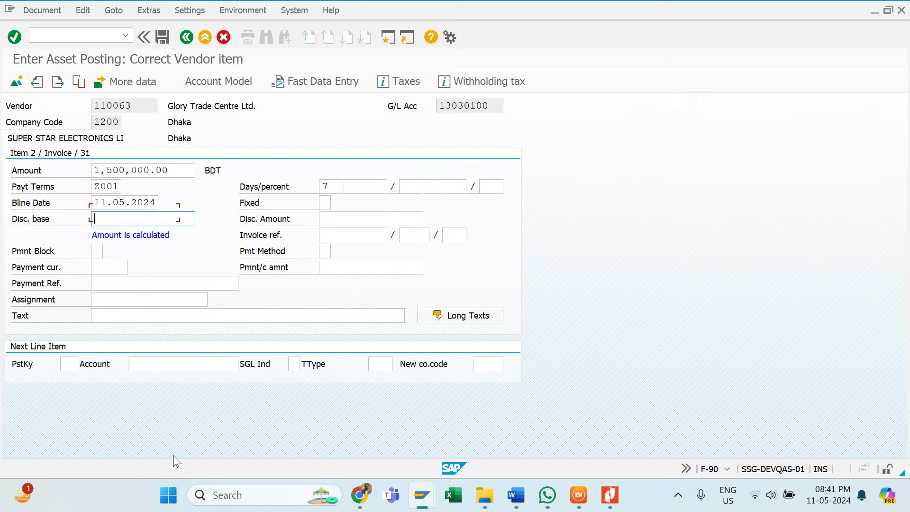
pyautogui.press('Tab')
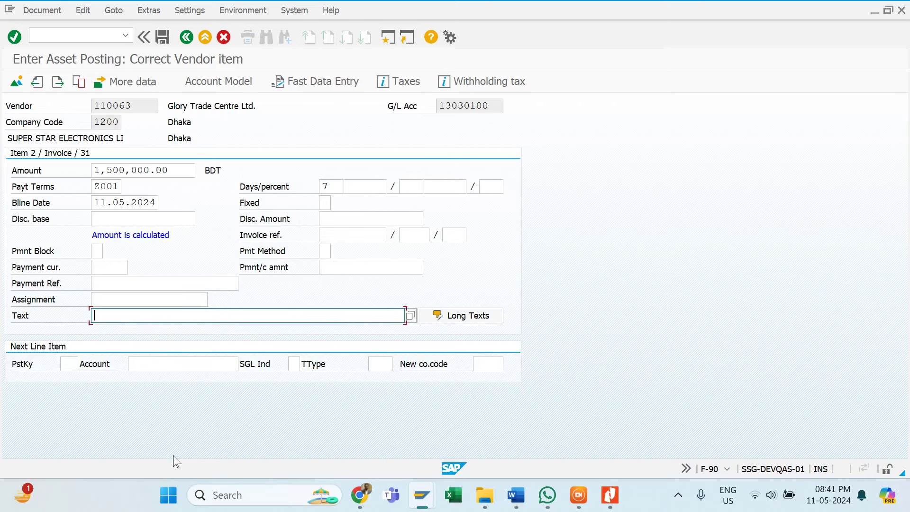
pyautogui.write('+')
pyautogui.press('Return')
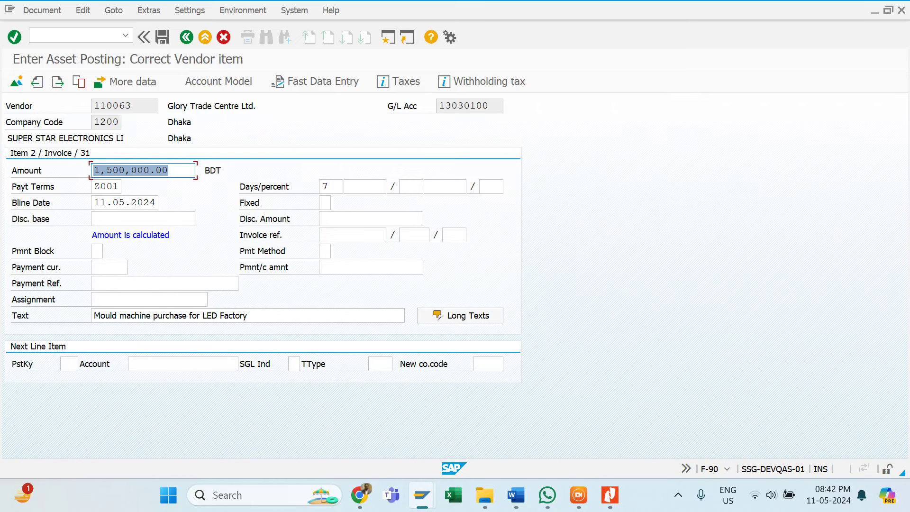
# Display the document overview and examine the asset debit and vendor credit line items
pyautogui.click(16, 83)
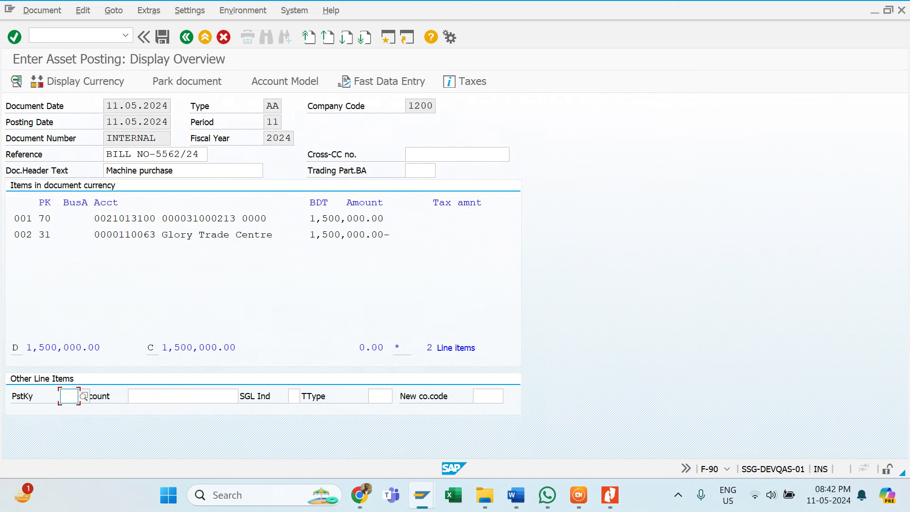
pyautogui.click(353, 218)
pyautogui.moveTo(105, 218); pyautogui.dragTo(156, 219)
pyautogui.click(162, 218)
pyautogui.click(69, 218)
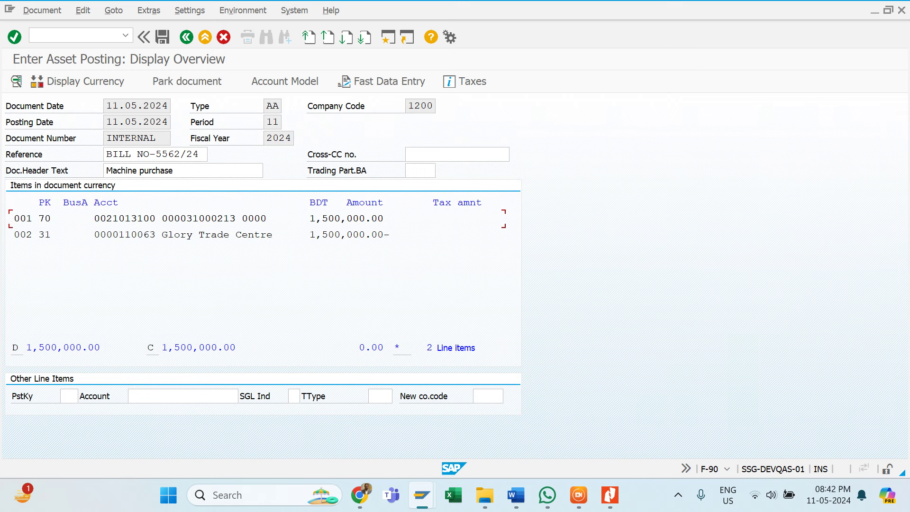
pyautogui.click(107, 234)
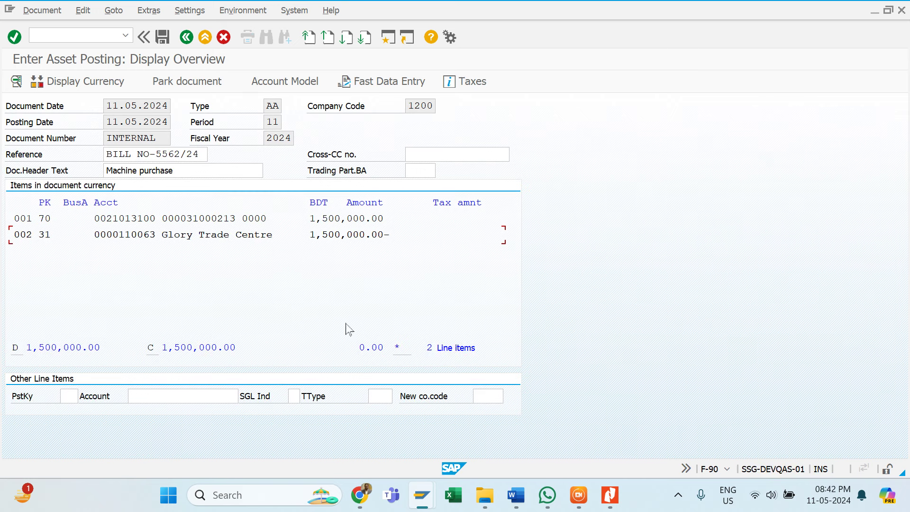
# Switch to Word and add the lines "Dr. Assets" and "Cr. Vendor" below the "Fixed Assets Acquisition: F-90" heading
pyautogui.moveTo(515, 495)
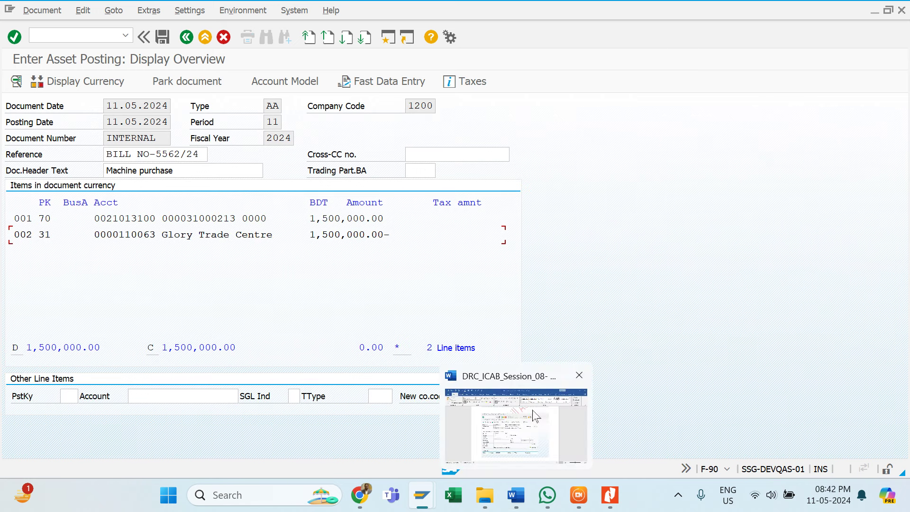
pyautogui.click(535, 415)
pyautogui.scroll(10, 533, 413)
pyautogui.scroll(15, 533, 414)
pyautogui.scroll(15, 532, 410)
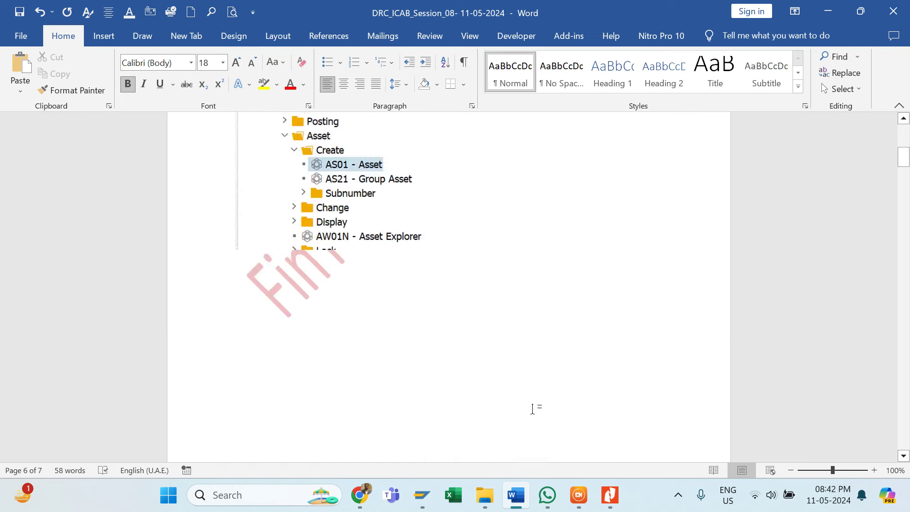
pyautogui.scroll(5, 532, 408)
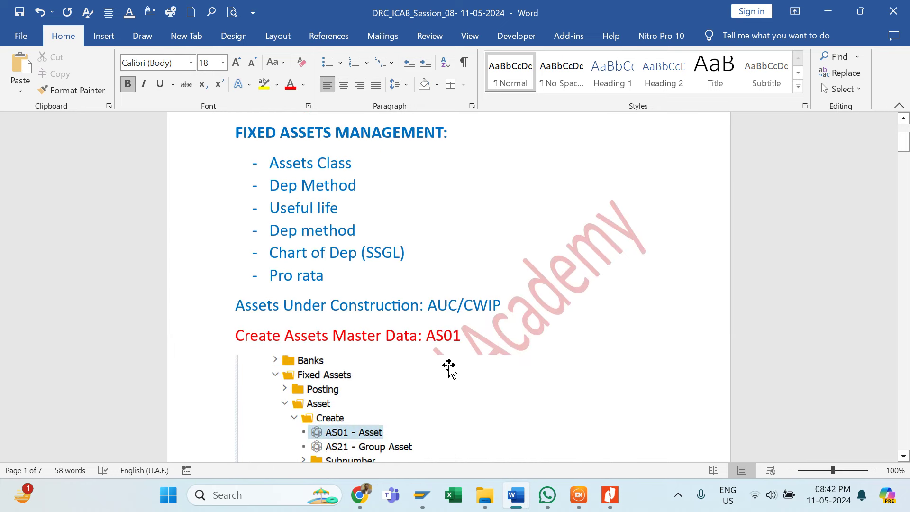
pyautogui.scroll(-15, 453, 362)
pyautogui.scroll(-15, 454, 361)
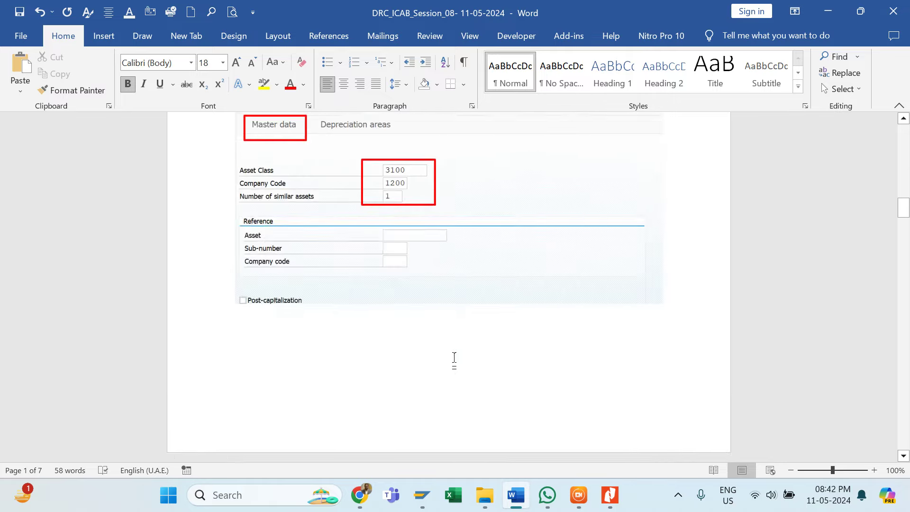
pyautogui.scroll(-20, 454, 362)
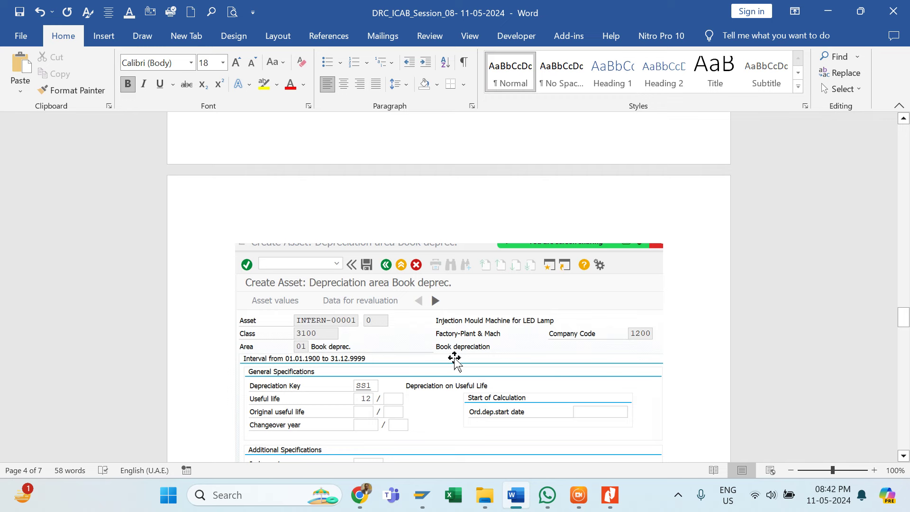
pyautogui.scroll(5, 454, 362)
pyautogui.scroll(-15, 453, 361)
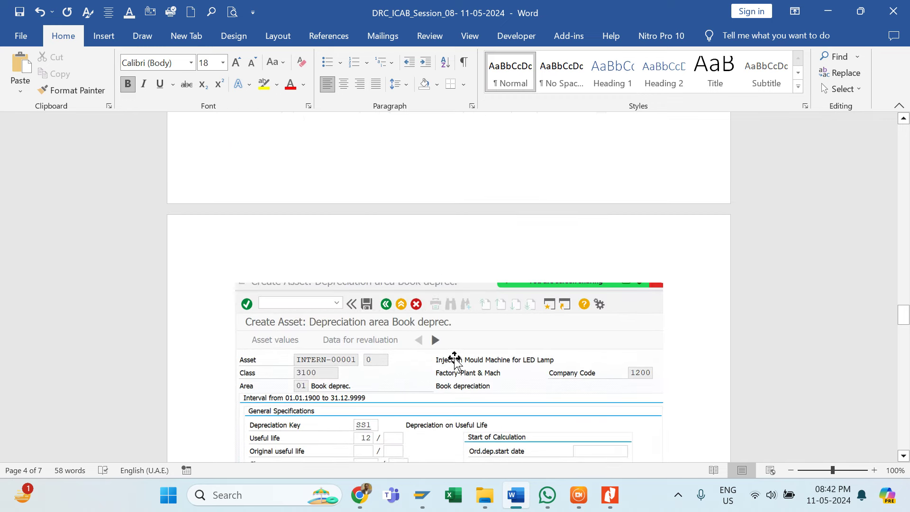
pyautogui.scroll(-1, 454, 362)
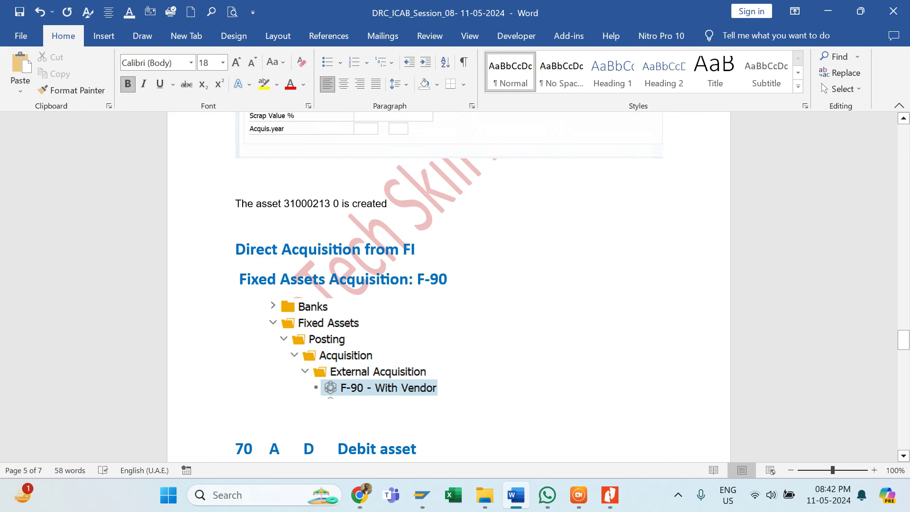
pyautogui.press('Return')
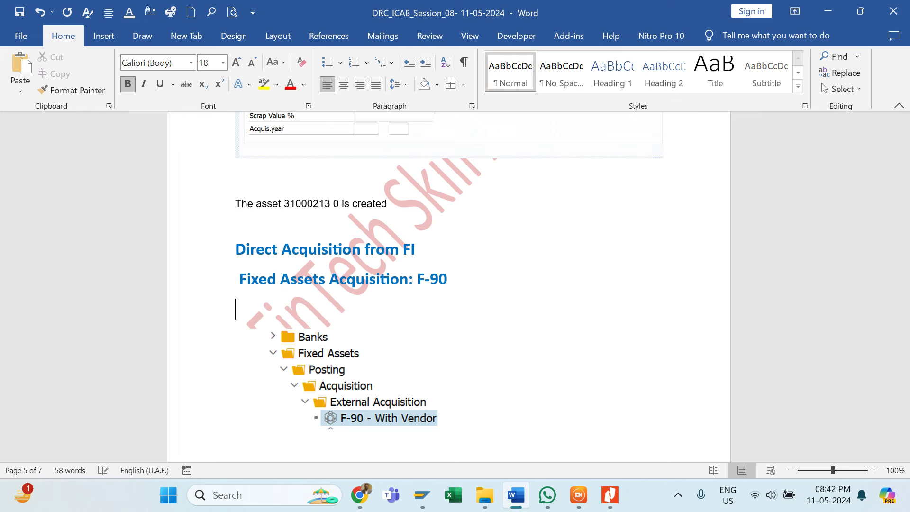
pyautogui.write('Dr. Assets')
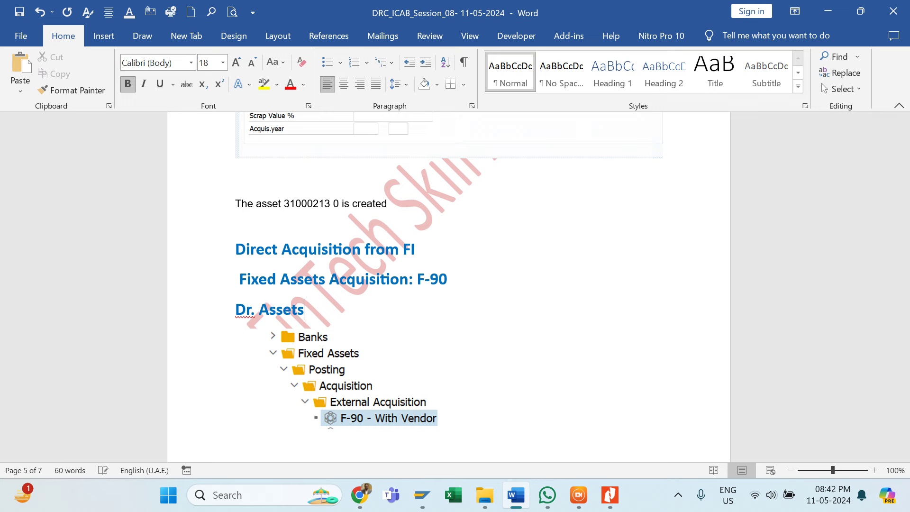
pyautogui.press('Return')
pyautogui.write('Cr.')
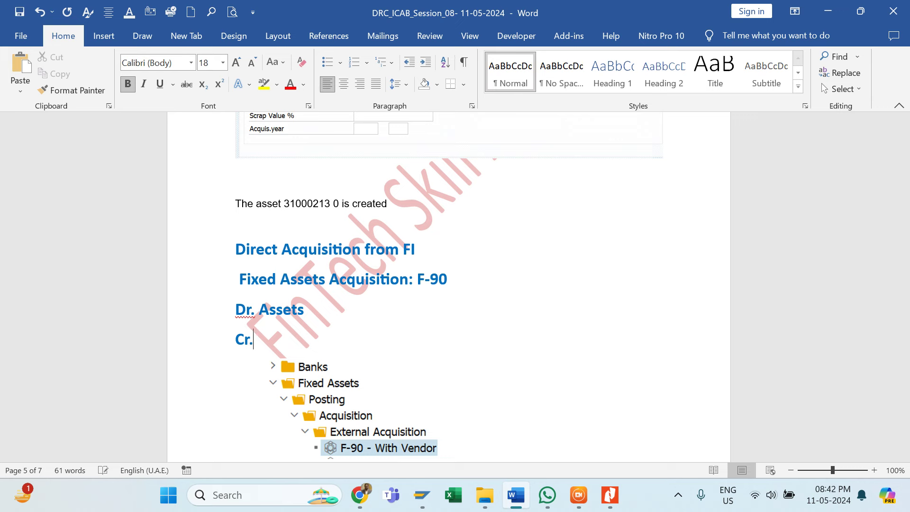
pyautogui.write(' Vendor')
# Place the cursor at the end of the Word document, below the asset item screenshot, and switch back to SAP
pyautogui.scroll(-10, 448, 284)
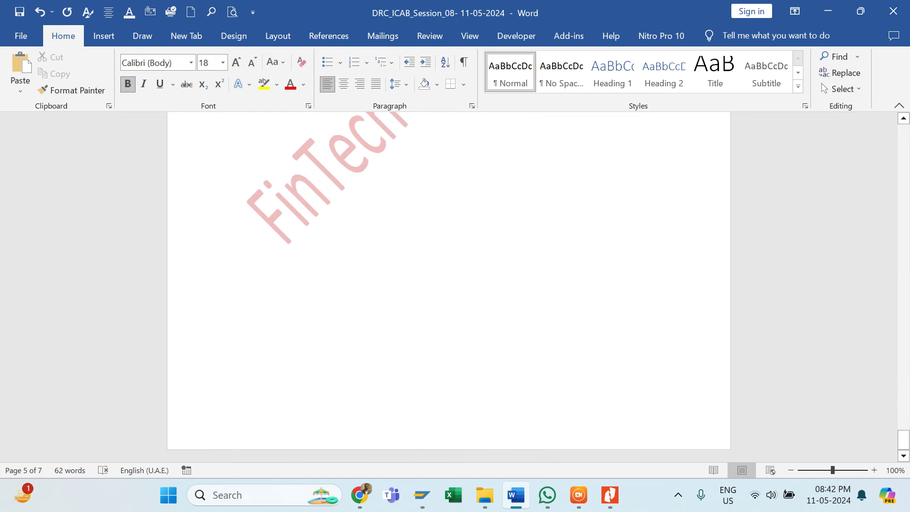
pyautogui.hotkey('ctrl', 'End')
pyautogui.hotkey('ctrl', 'v')
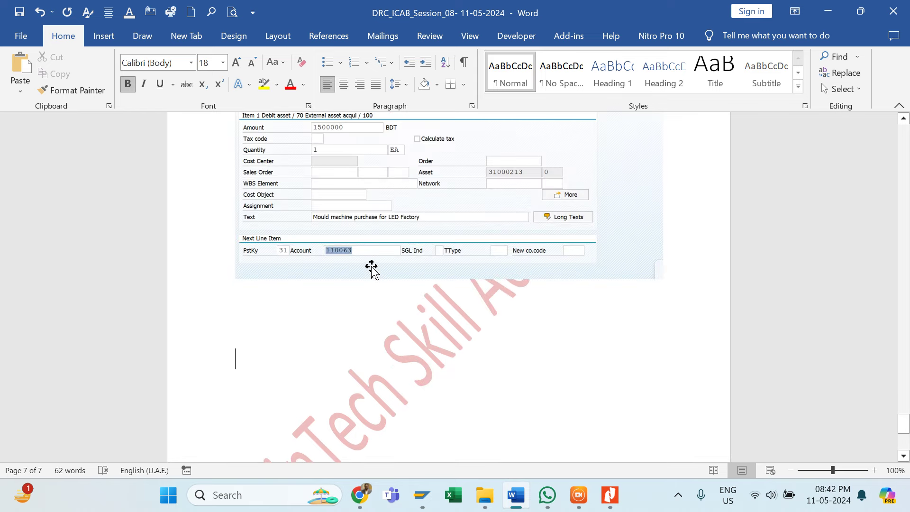
pyautogui.hotkey('alt', 'Tab')
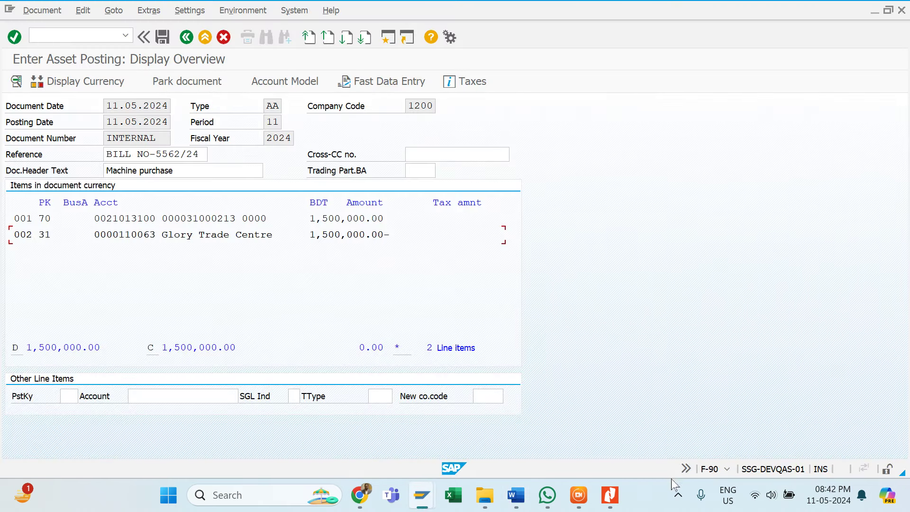
# Capture the asset posting overview as a screenshot, paste it at the end of the Word document and start a new line below
pyautogui.click(679, 498)
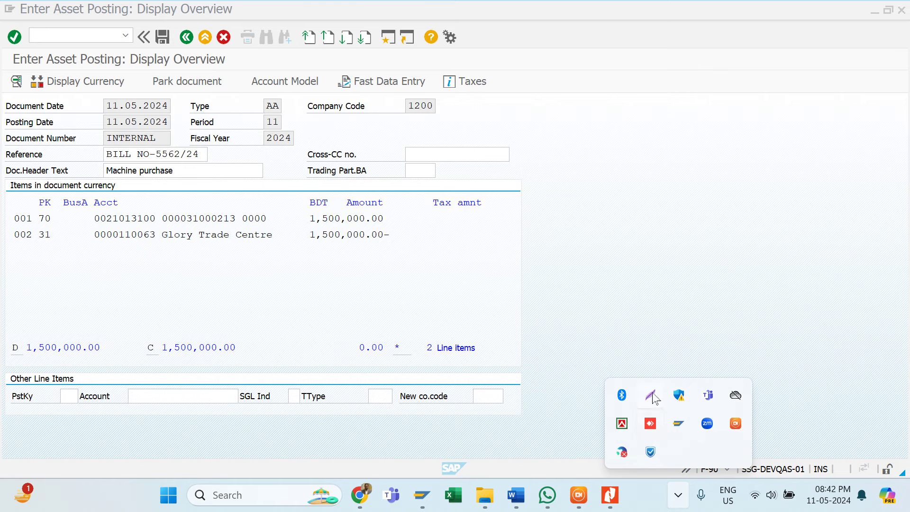
pyautogui.click(652, 395)
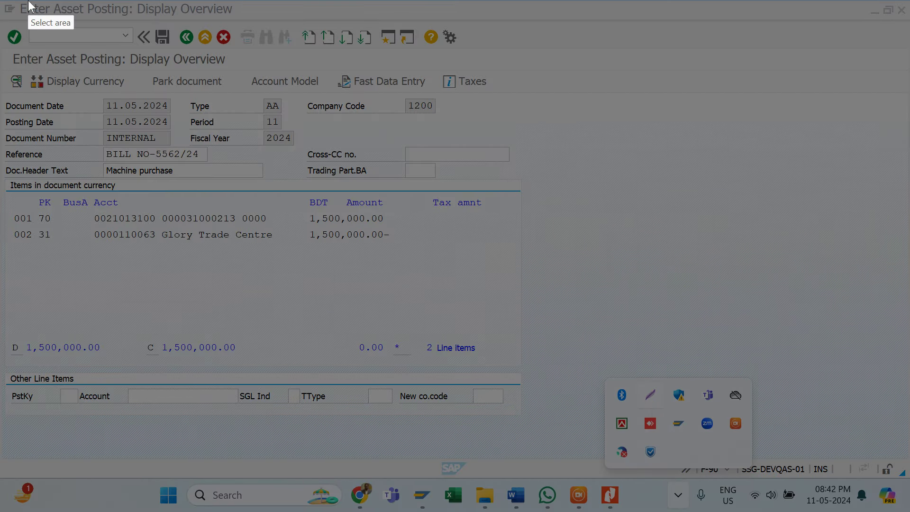
pyautogui.moveTo(2, 2)
pyautogui.mouseDown()
pyautogui.moveTo(548, 274)
pyautogui.moveTo(618, 334)
pyautogui.moveTo(548, 336)
pyautogui.mouseUp()
pyautogui.click(477, 352)
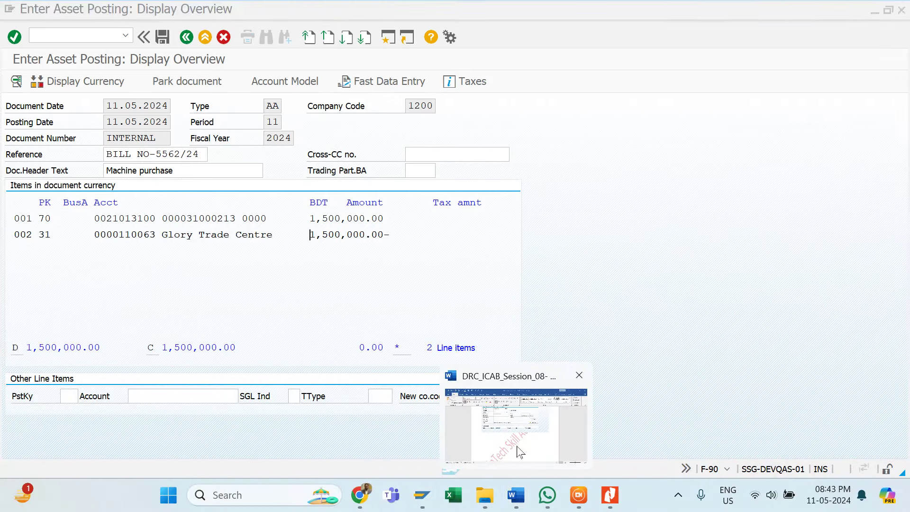
pyautogui.click(516, 494)
pyautogui.hotkey('ctrl', 'v')
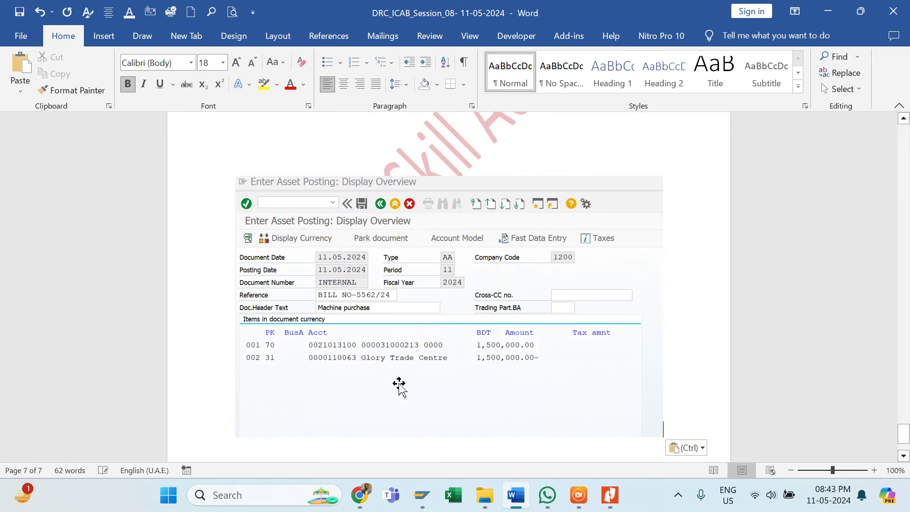
pyautogui.press('Return')
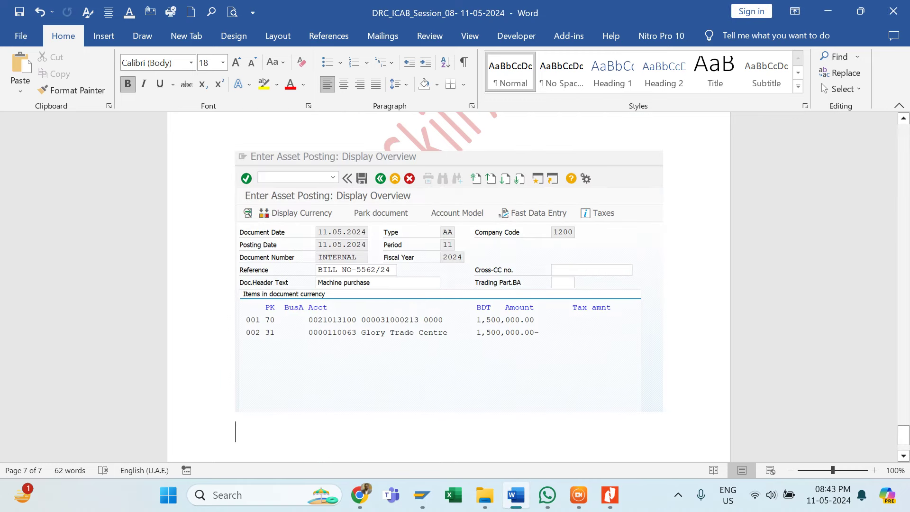
# Switch back to SAP and post the asset acquisition document
pyautogui.hotkey('alt', 'Tab')
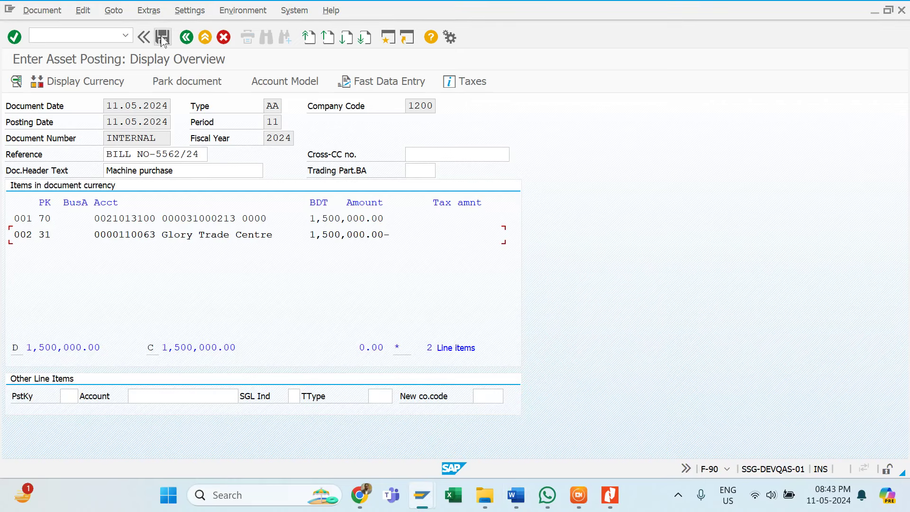
pyautogui.click(162, 38)
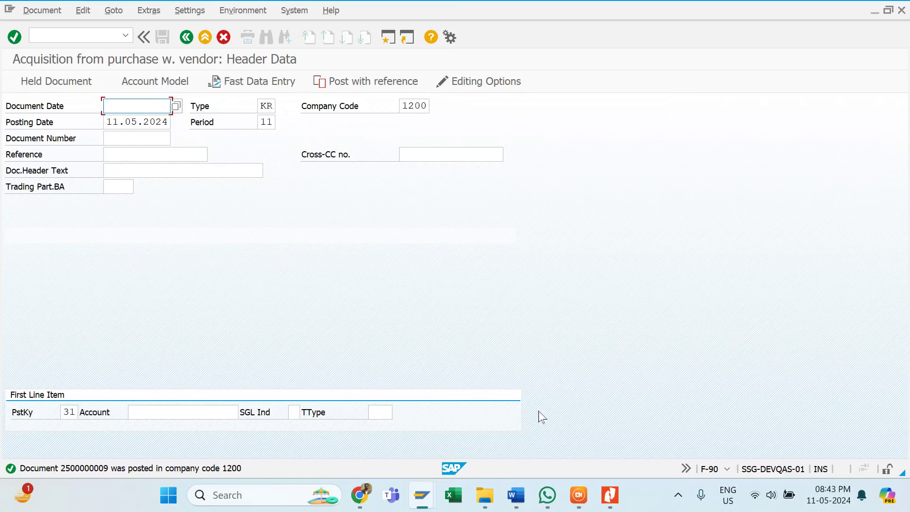
# Switch to Word, start a new page after the overview screenshot and add the heading "Assets Display: AS03"
pyautogui.moveTo(516, 495)
pyautogui.click(530, 451)
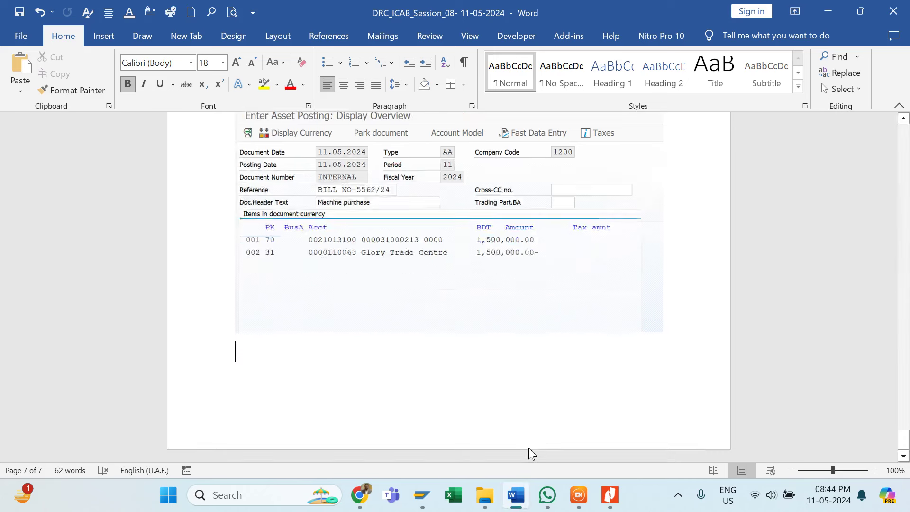
pyautogui.hotkey('ctrl', 'Return')
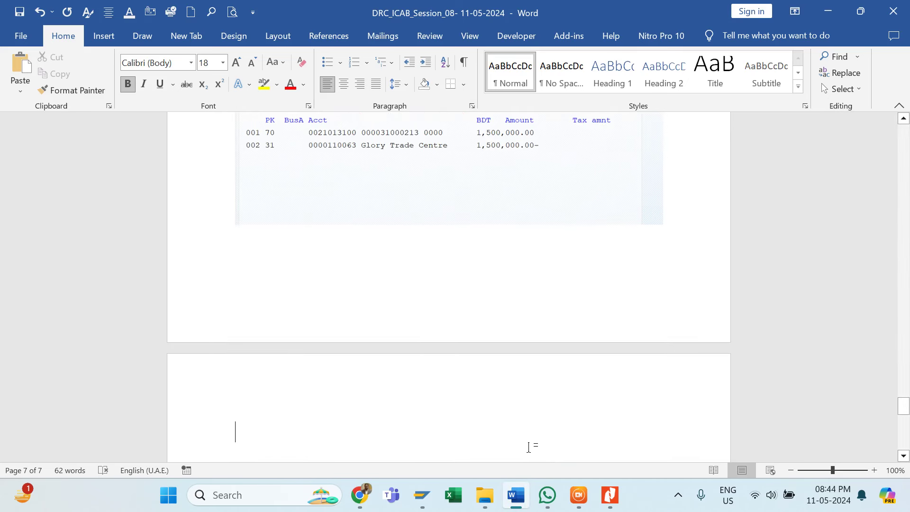
pyautogui.write('Asse')
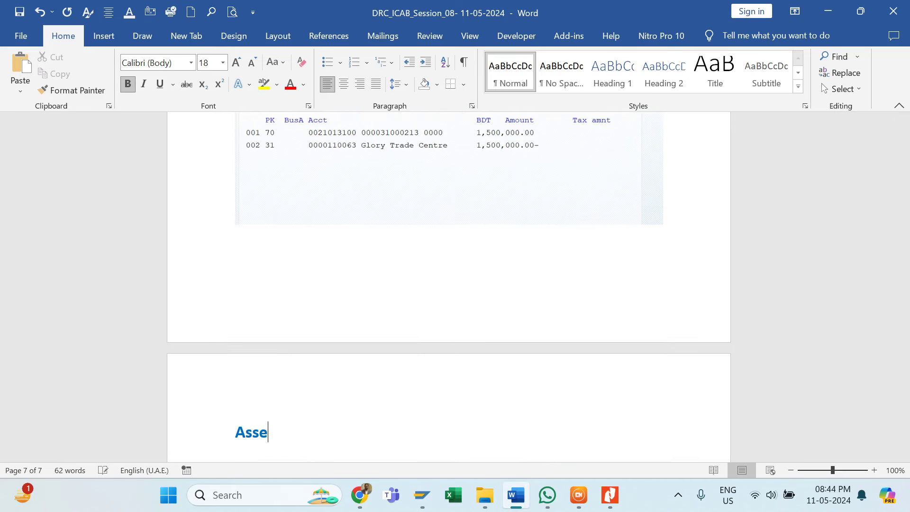
pyautogui.write('ts Display: ')
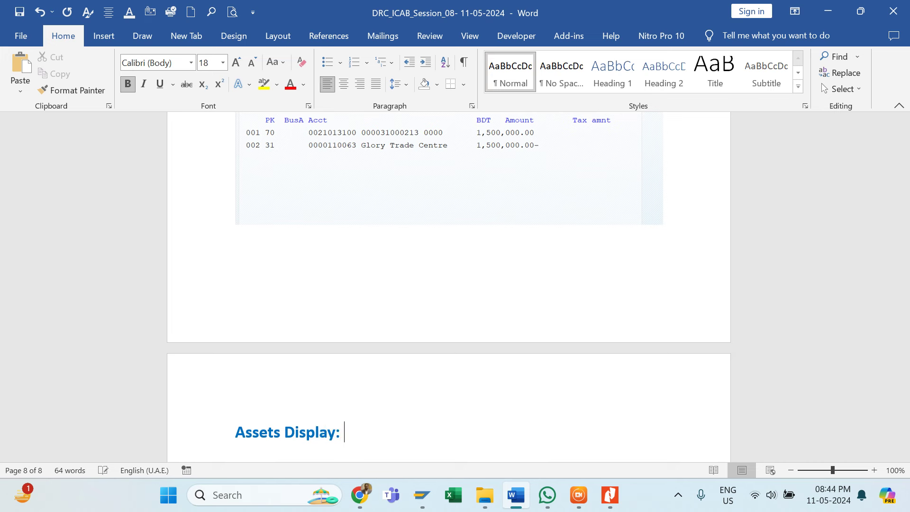
pyautogui.write('AS03')
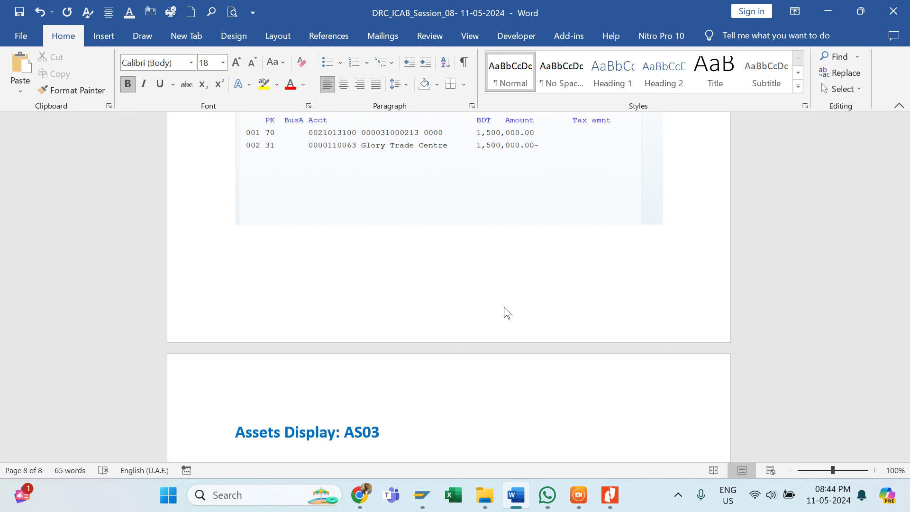
pyautogui.scroll(-1, 504, 311)
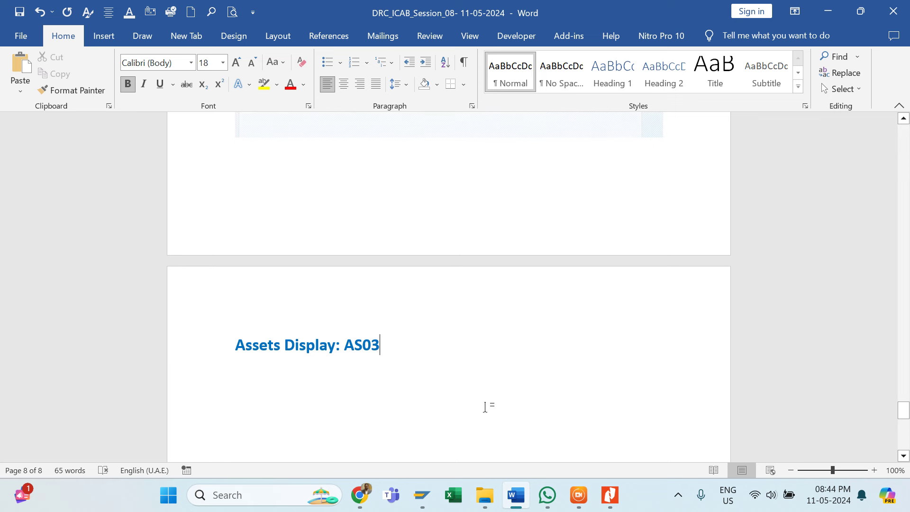
# Switch to SAP and open an additional session
pyautogui.moveTo(422, 494)
pyautogui.click(465, 450)
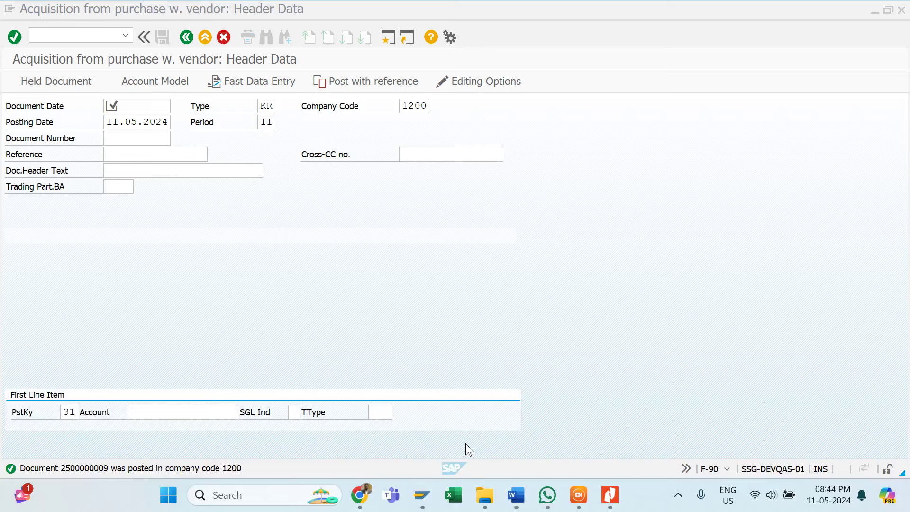
pyautogui.click(387, 36)
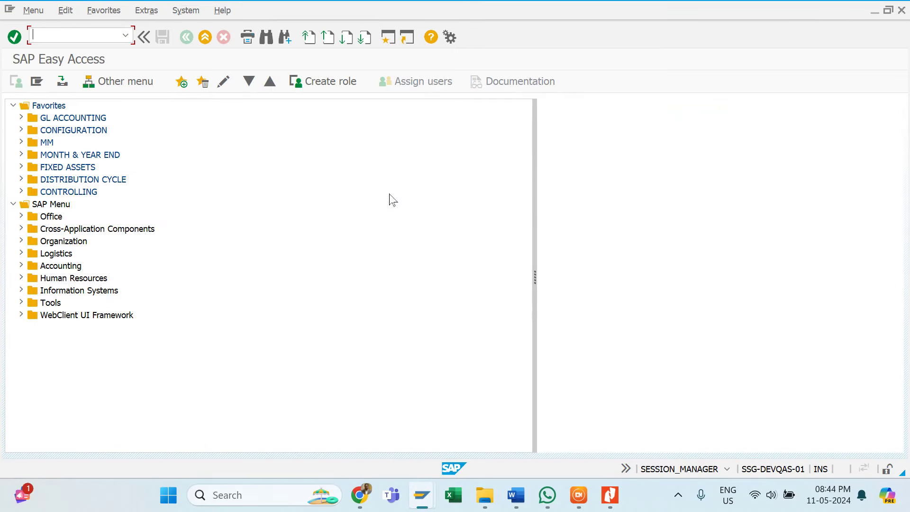
pyautogui.write('AS01')
pyautogui.press('Return')
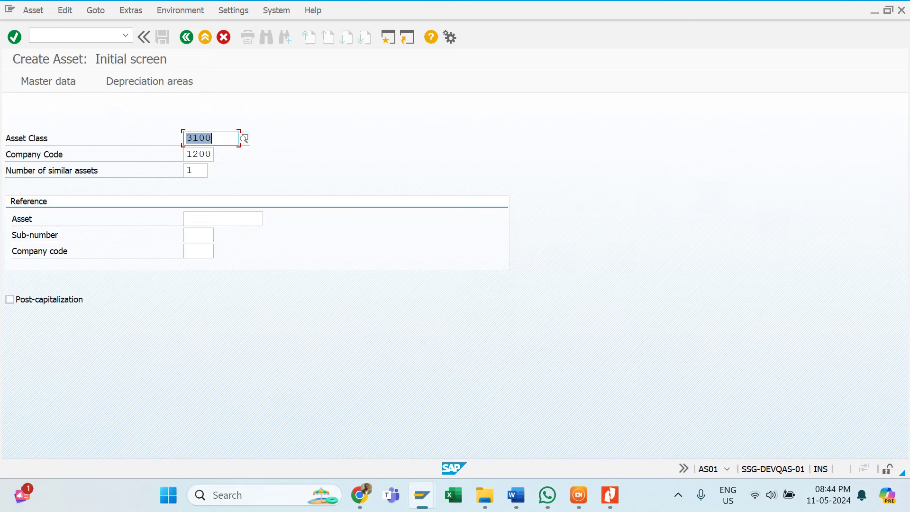
pyautogui.click(206, 36)
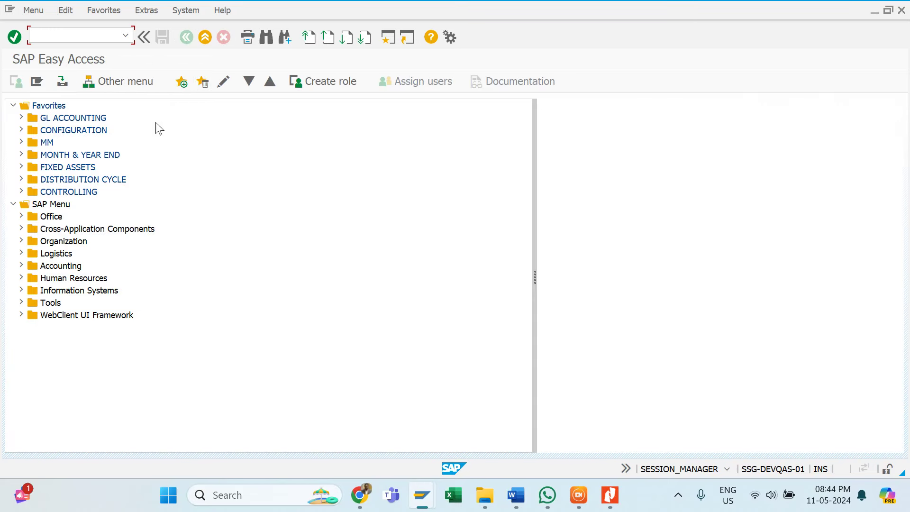
# Start transaction AS03 and display the master data of the injection mould machine asset
pyautogui.write('AS03')
pyautogui.press('Return')
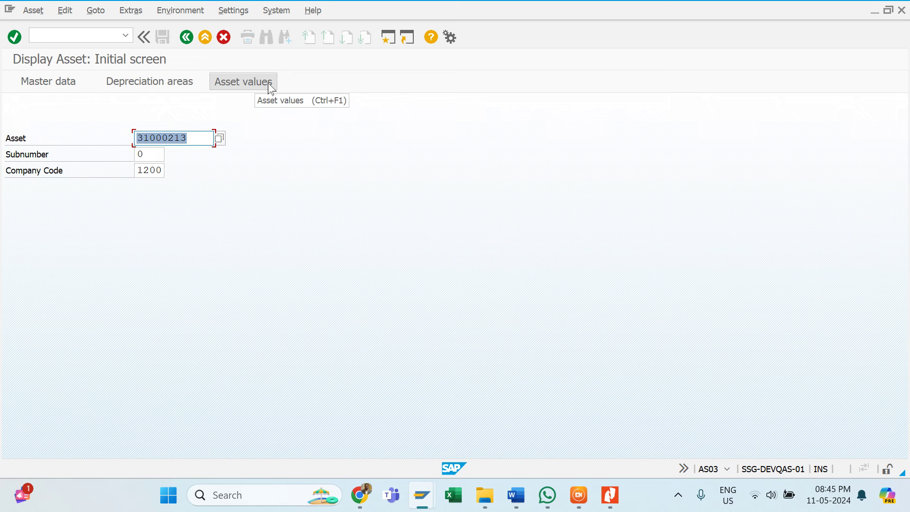
pyautogui.click(46, 83)
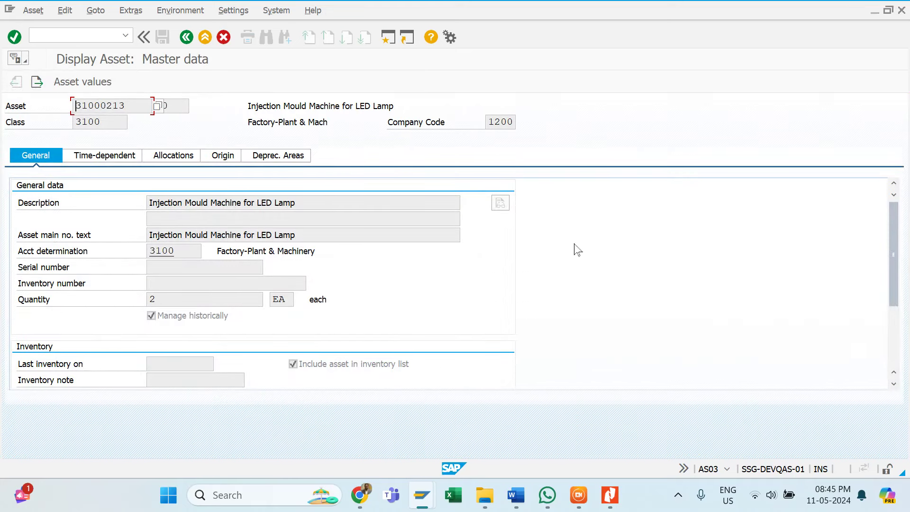
# Examine the asset's time-dependent, allocation, origin and depreciation area data, and return to its general data
pyautogui.click(88, 156)
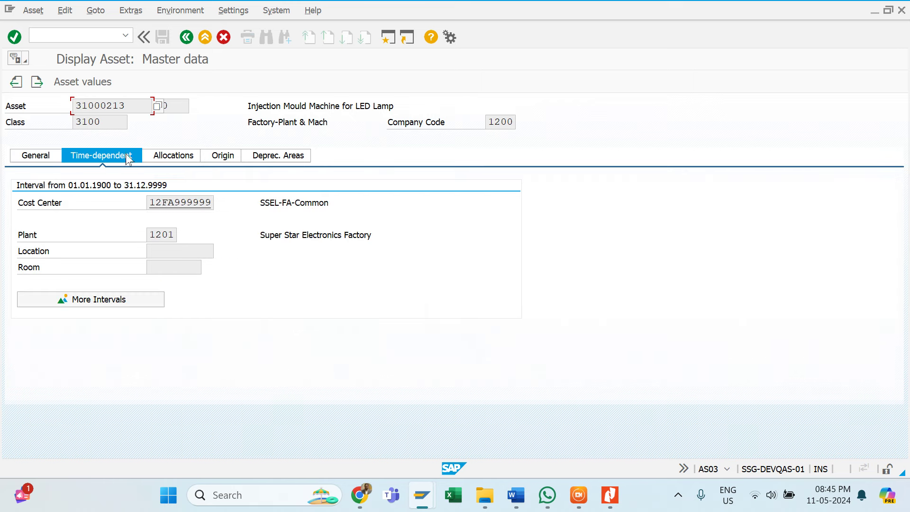
pyautogui.click(172, 158)
pyautogui.click(221, 156)
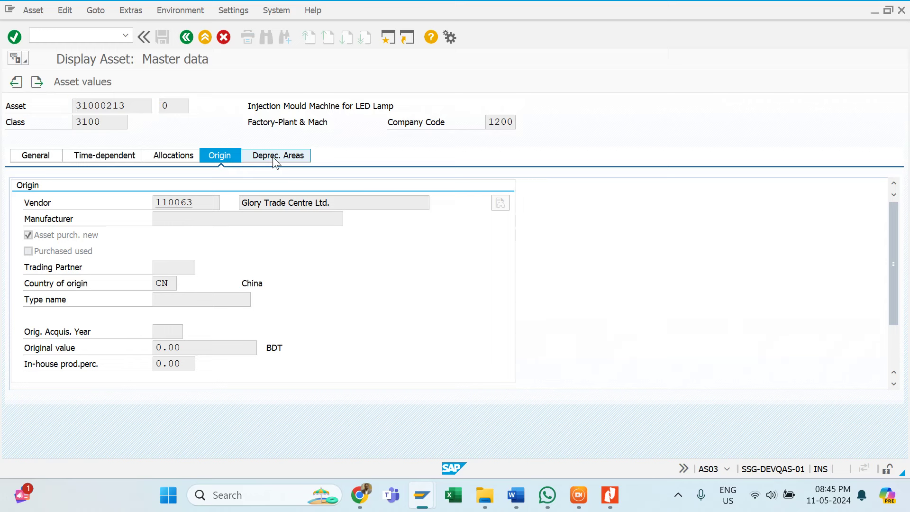
pyautogui.click(275, 161)
pyautogui.click(40, 156)
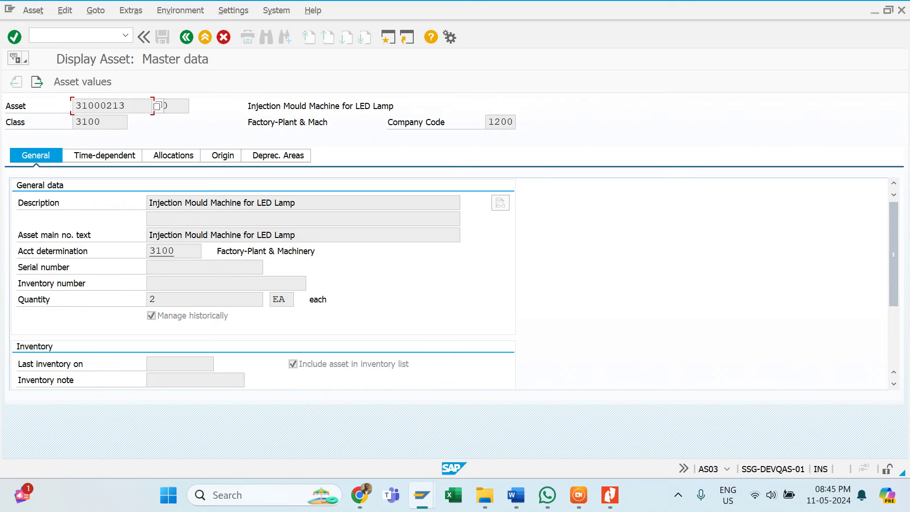
# Display the asset's values in Asset Explorer and widen the navigation area to show the related objects' numbers in full
pyautogui.click(98, 85)
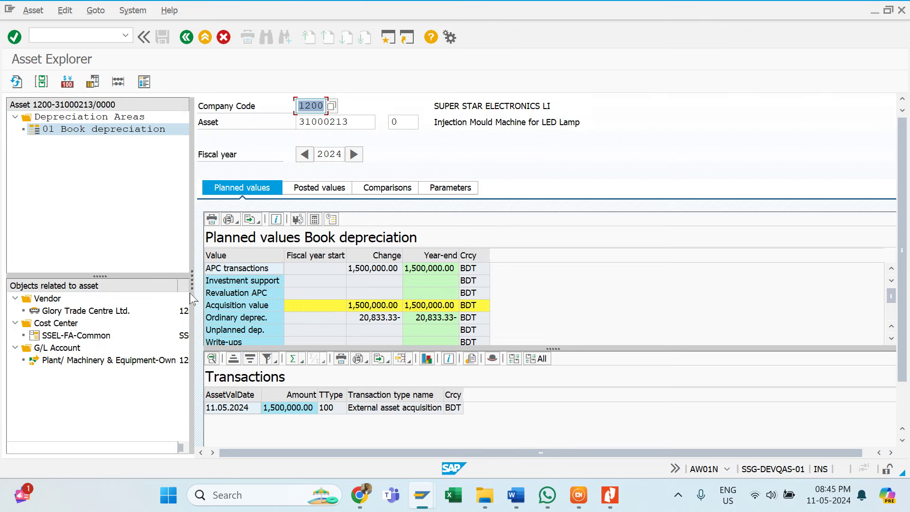
pyautogui.moveTo(194, 286); pyautogui.dragTo(263, 341)
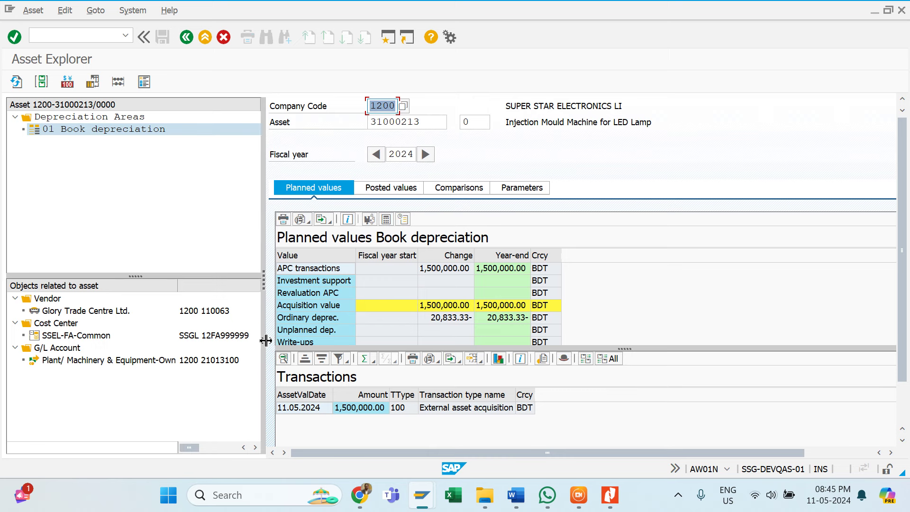
# Switch to Word and add the line "Assets Explorer: AW01N" under the Assets Display heading, followed by a new line
pyautogui.click(516, 495)
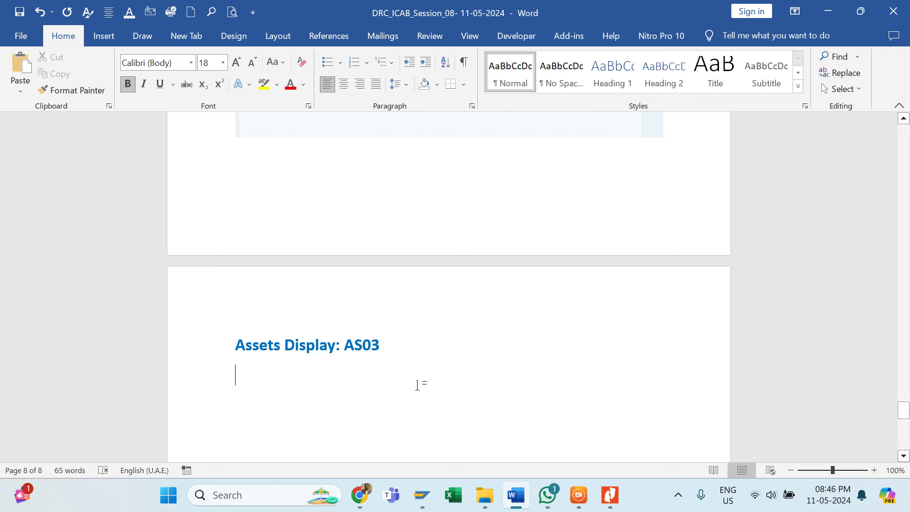
pyautogui.write('As')
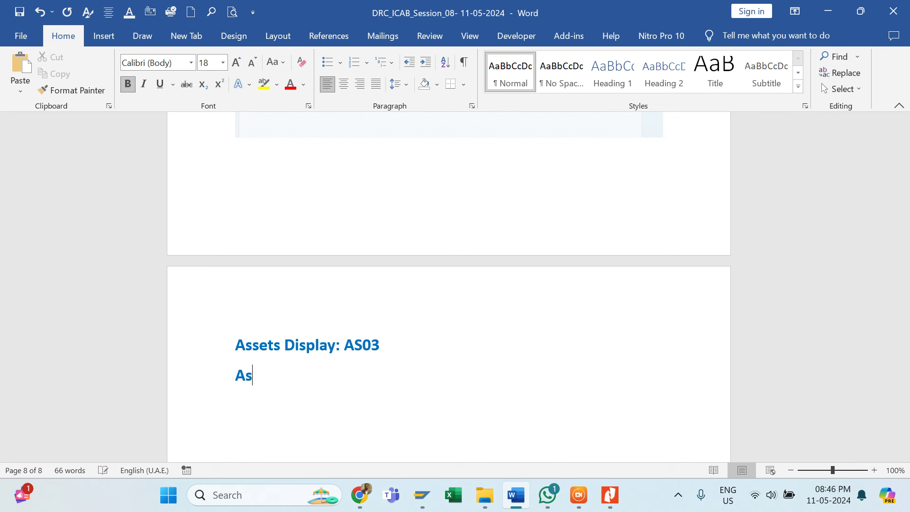
pyautogui.write('sets Explo')
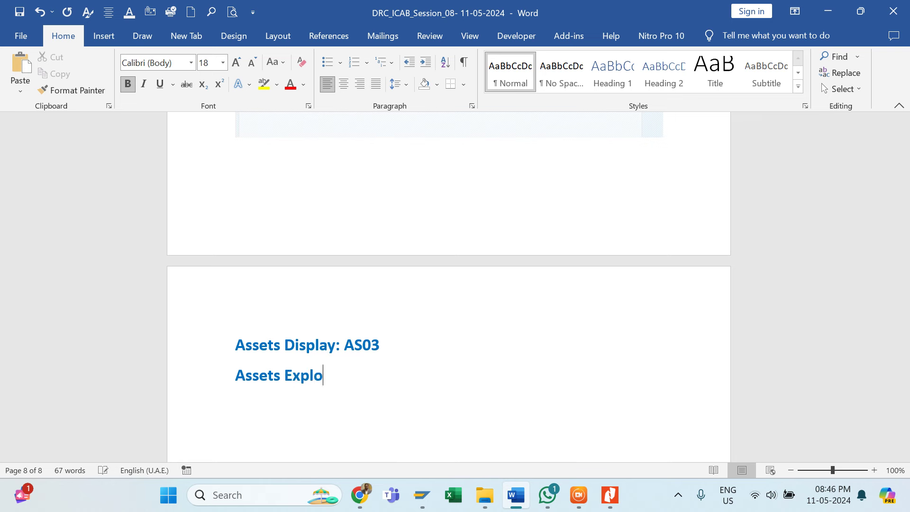
pyautogui.write('rer: AW01N')
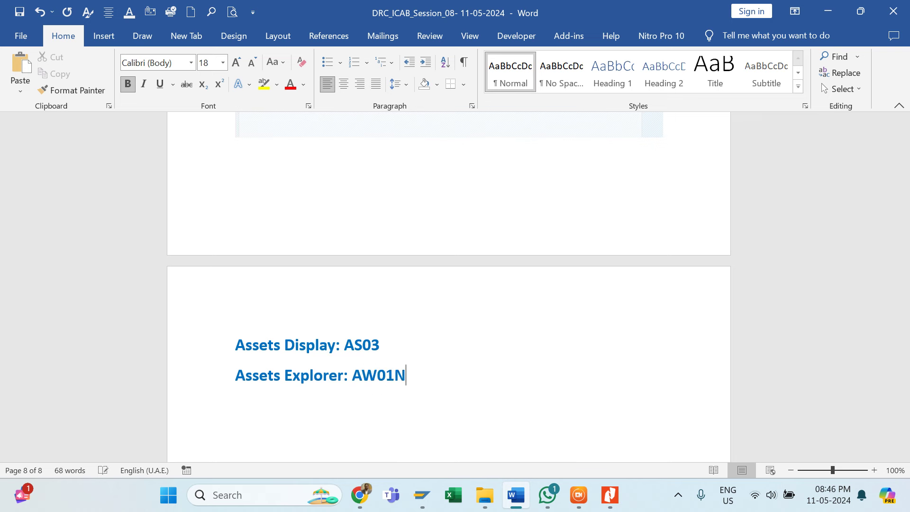
pyautogui.hotkey('alt', 'Tab')
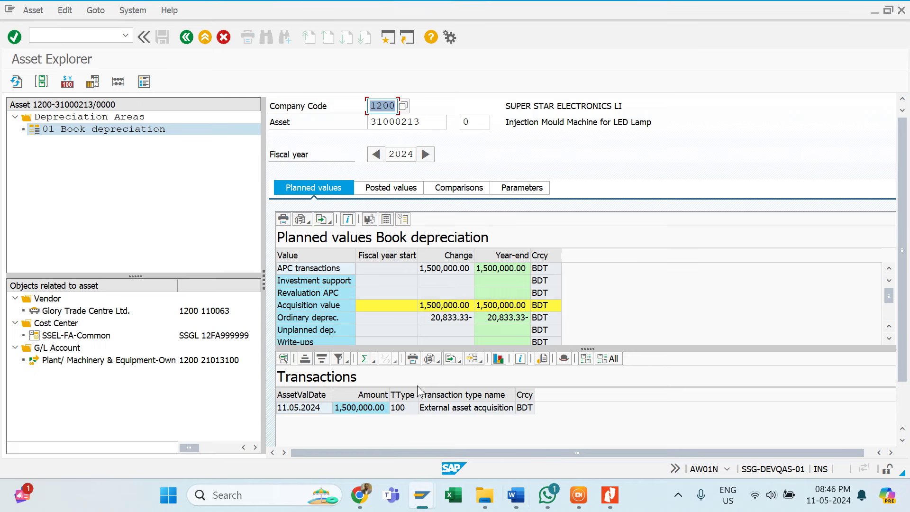
pyautogui.hotkey('alt', 'Tab')
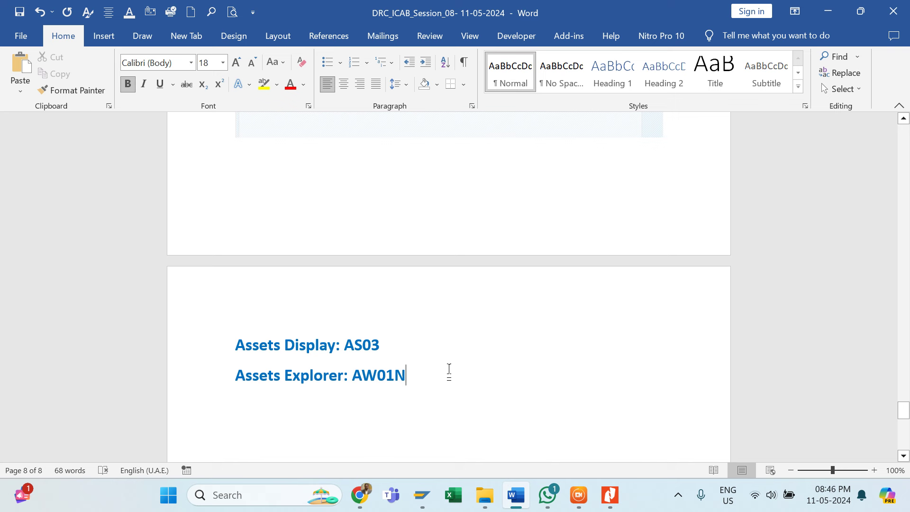
pyautogui.press('Return')
# Switch to SAP's Asset Explorer and enlarge the planned values area to show every row down to Down payments
pyautogui.hotkey('alt', 'Tab')
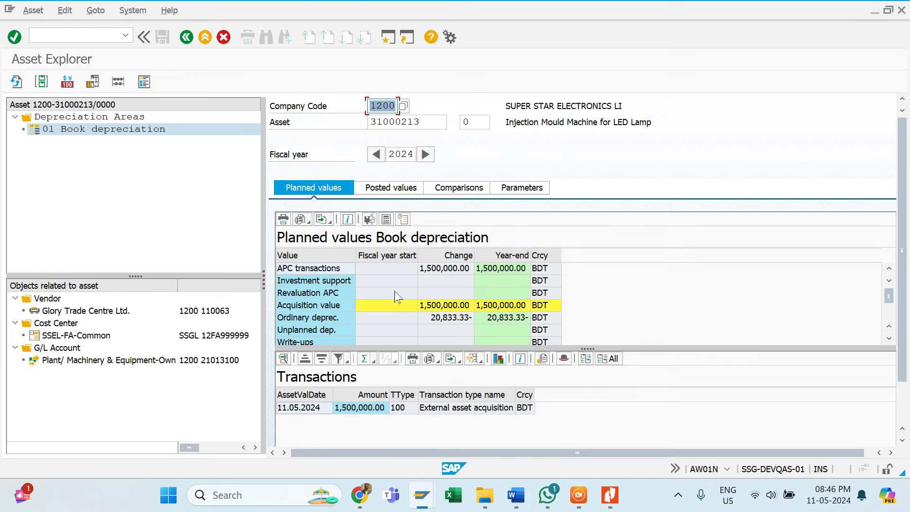
pyautogui.moveTo(589, 349); pyautogui.dragTo(592, 421)
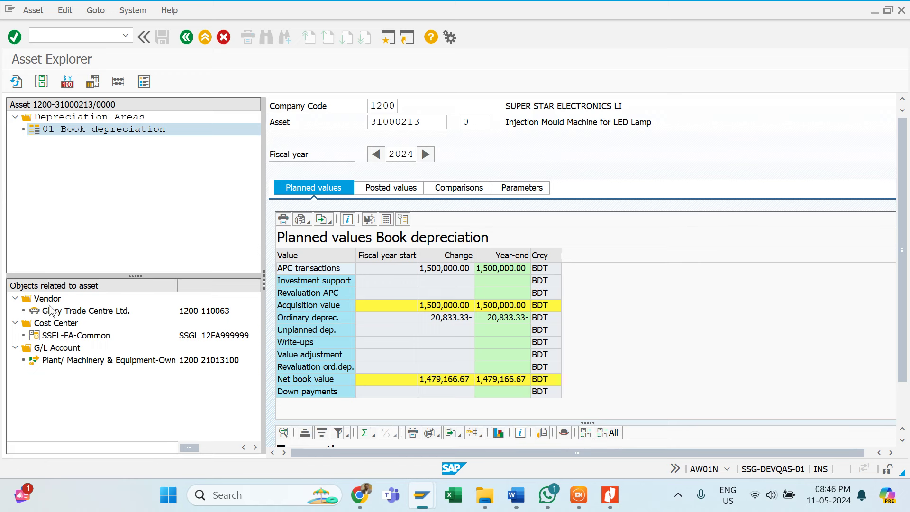
# Examine the book depreciation area and the asset's related vendor, cost center and G/L account, and narrow the navigation area
pyautogui.click(81, 121)
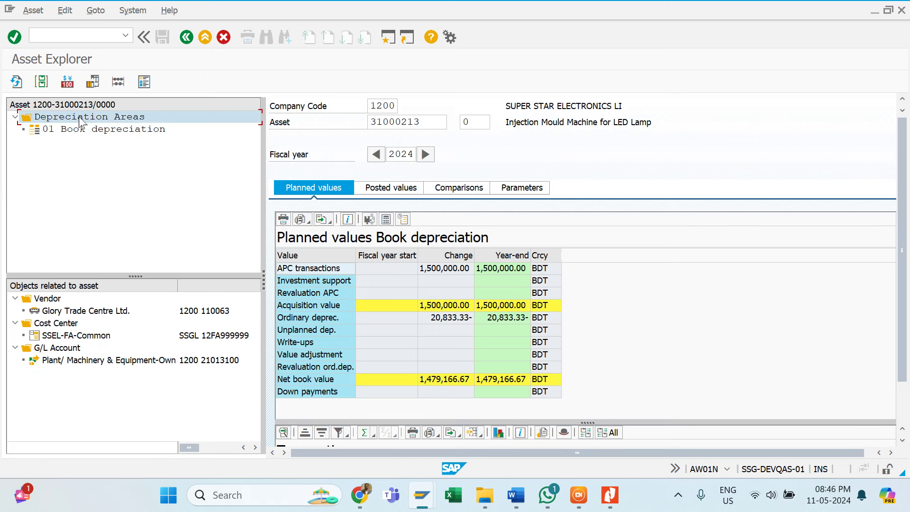
pyautogui.click(79, 130)
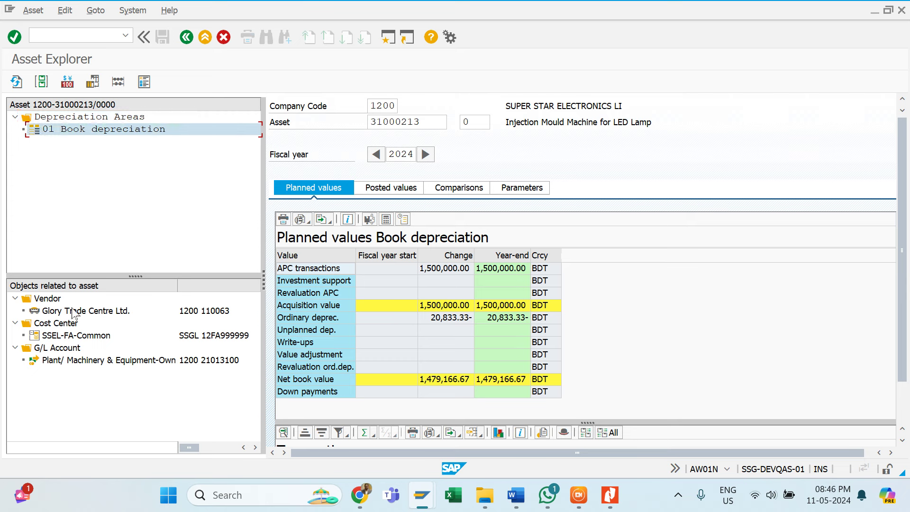
pyautogui.click(53, 302)
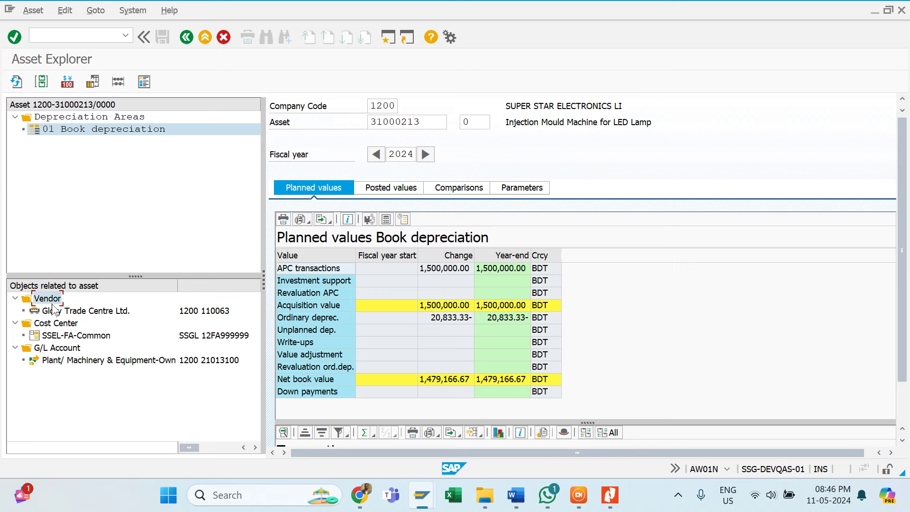
pyautogui.click(113, 315)
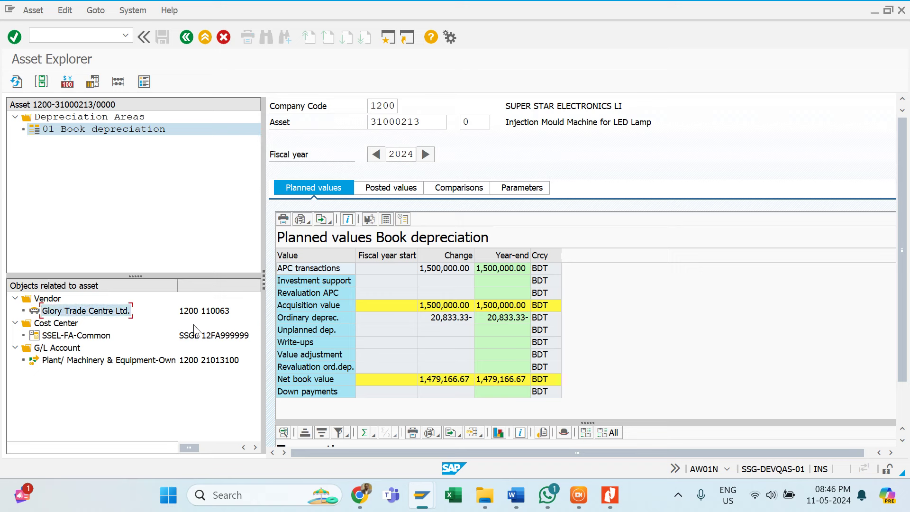
pyautogui.click(68, 335)
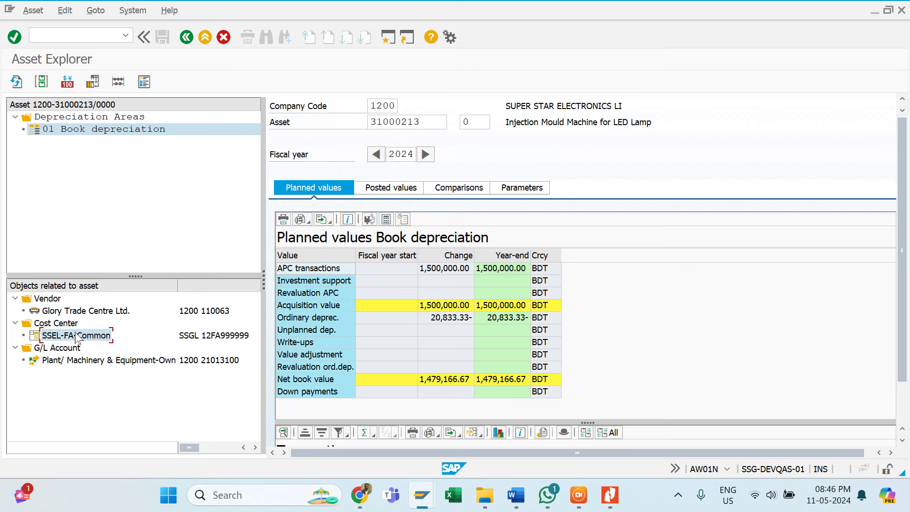
pyautogui.click(210, 335)
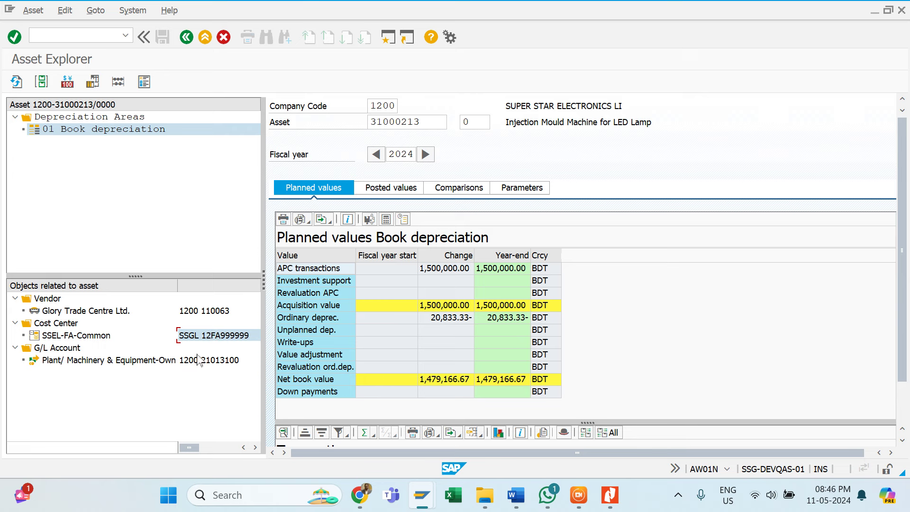
pyautogui.click(72, 362)
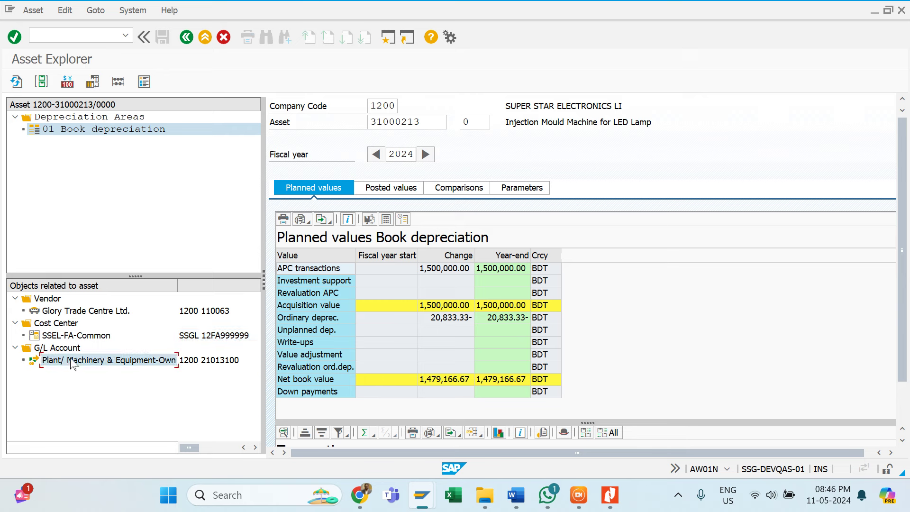
pyautogui.click(221, 361)
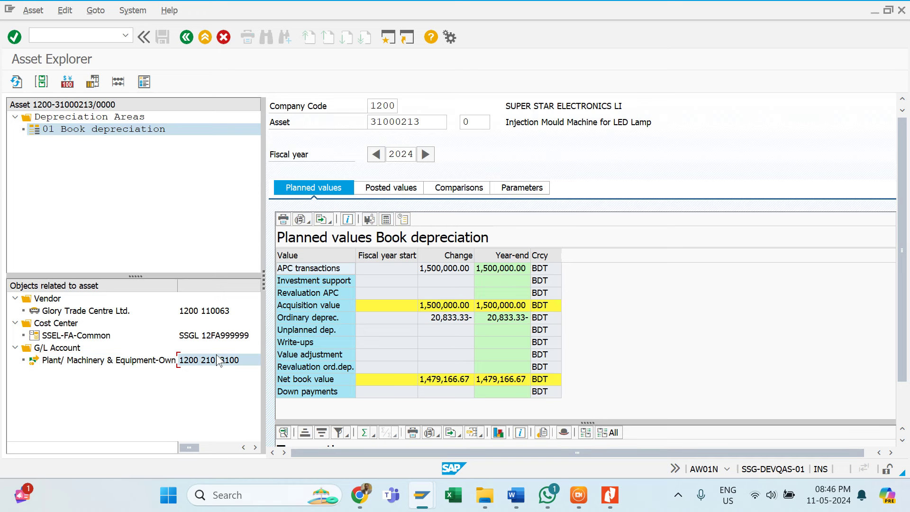
pyautogui.click(105, 364)
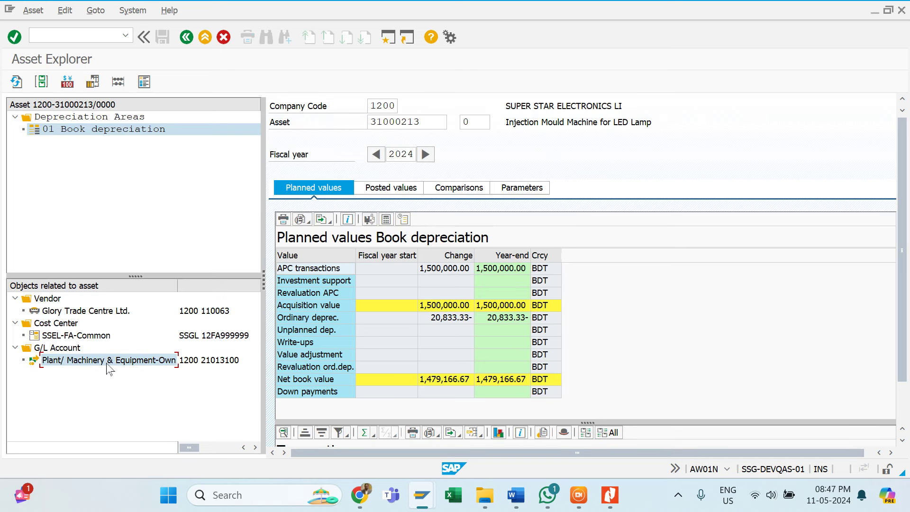
pyautogui.click(214, 365)
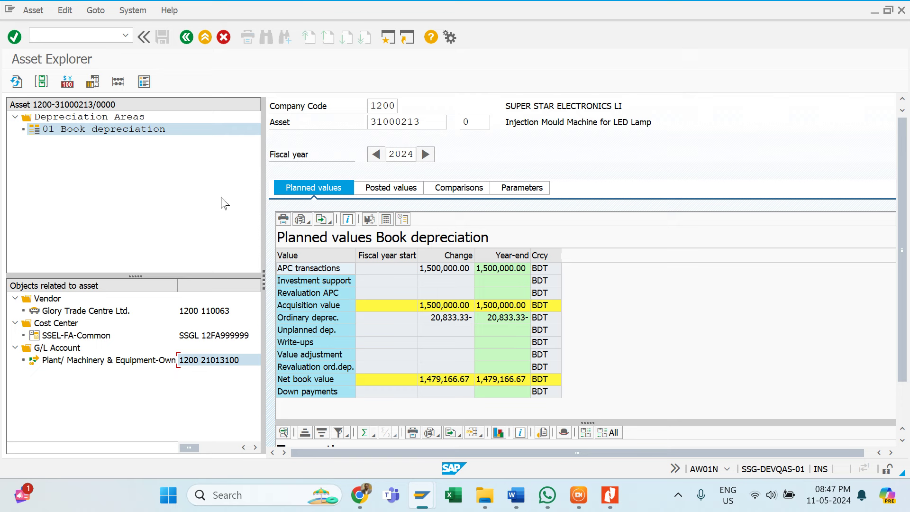
pyautogui.moveTo(260, 276); pyautogui.dragTo(91, 276)
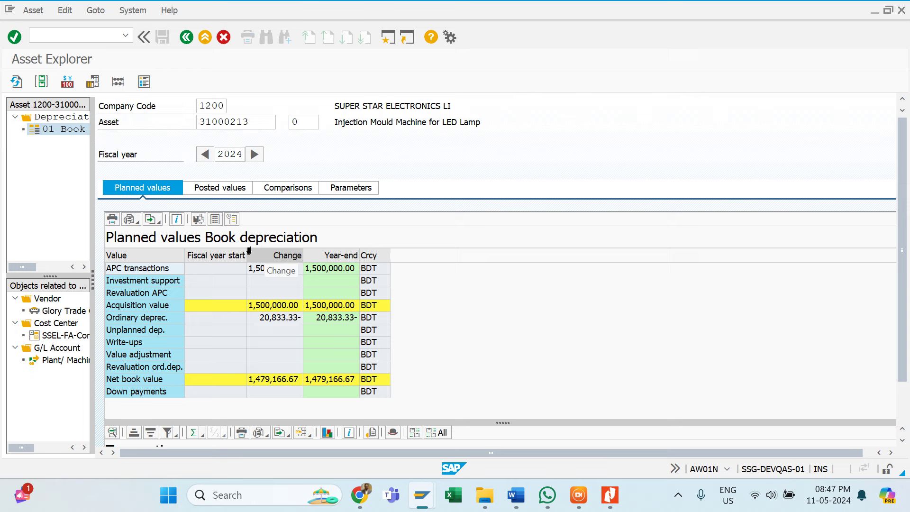
# Switch to Excel, create a blank workbook and maximize its window
pyautogui.click(451, 495)
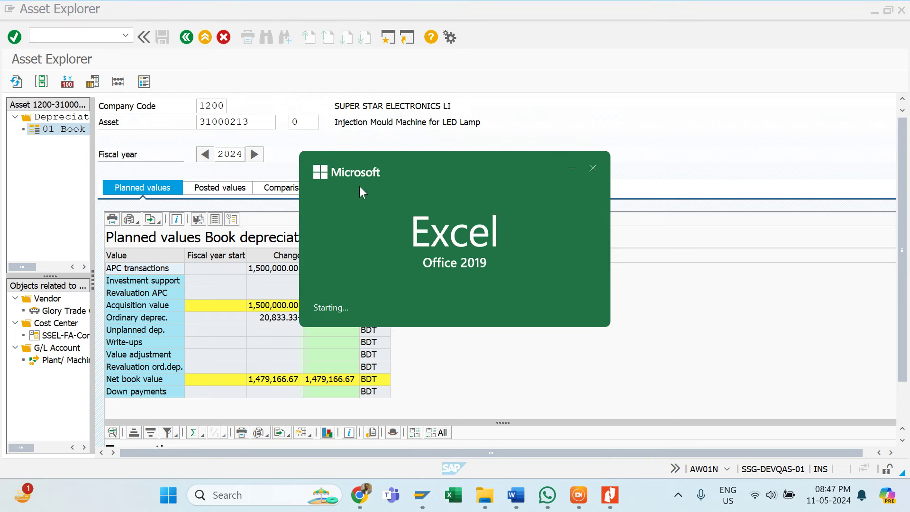
pyautogui.click(372, 276)
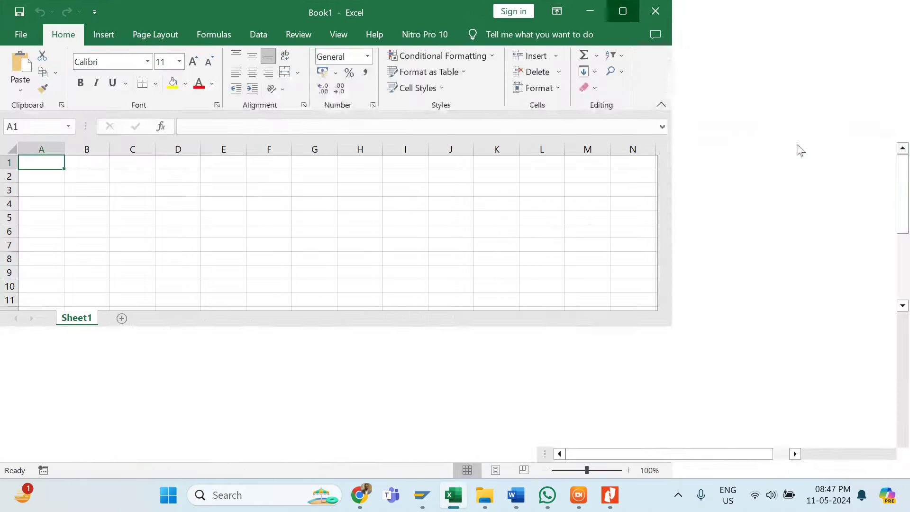
pyautogui.click(797, 142)
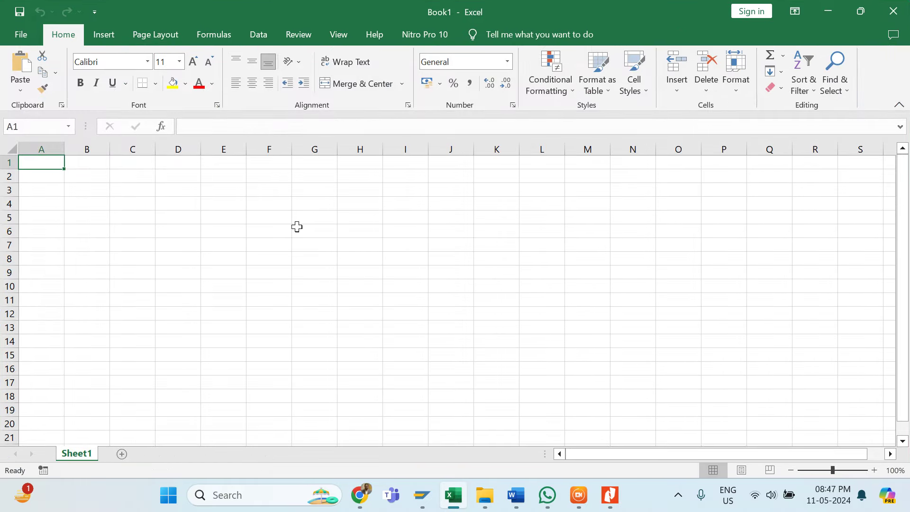
# Enter the label Asset Value in B3 with 1500000 in C3, and fit column B's width to its contents
pyautogui.click(84, 191)
pyautogui.write('Asse')
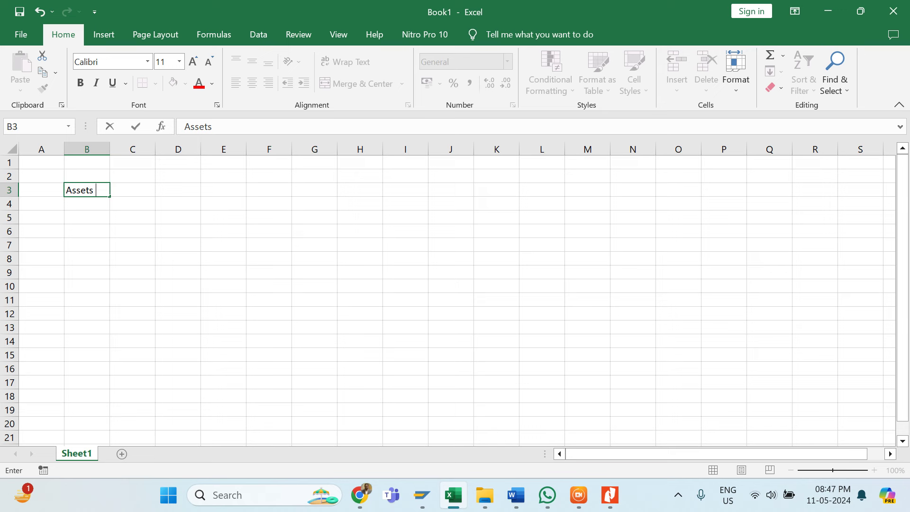
pyautogui.write('t Value')
pyautogui.press('Tab')
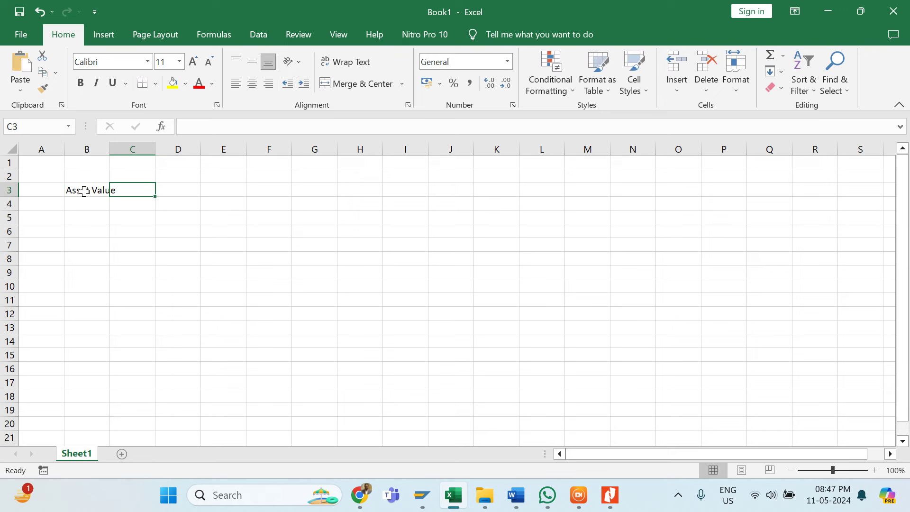
pyautogui.write('1500')
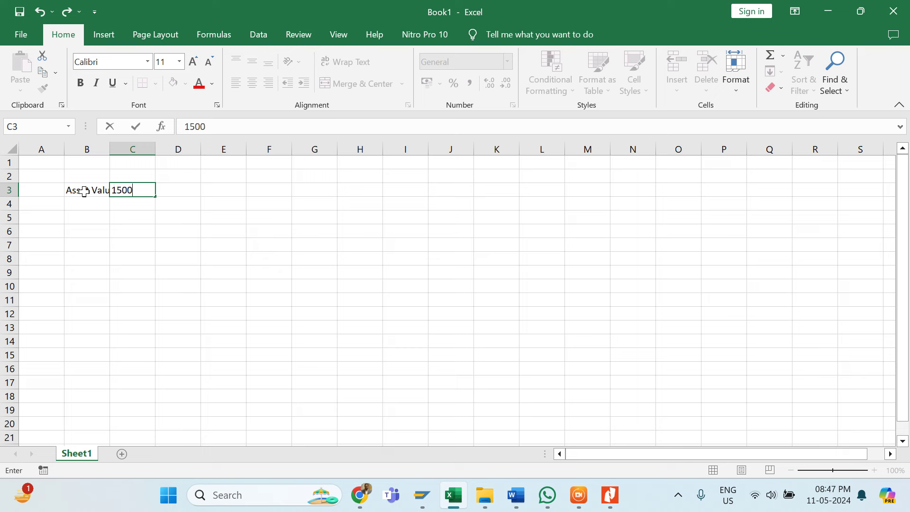
pyautogui.write('000')
pyautogui.press('Return')
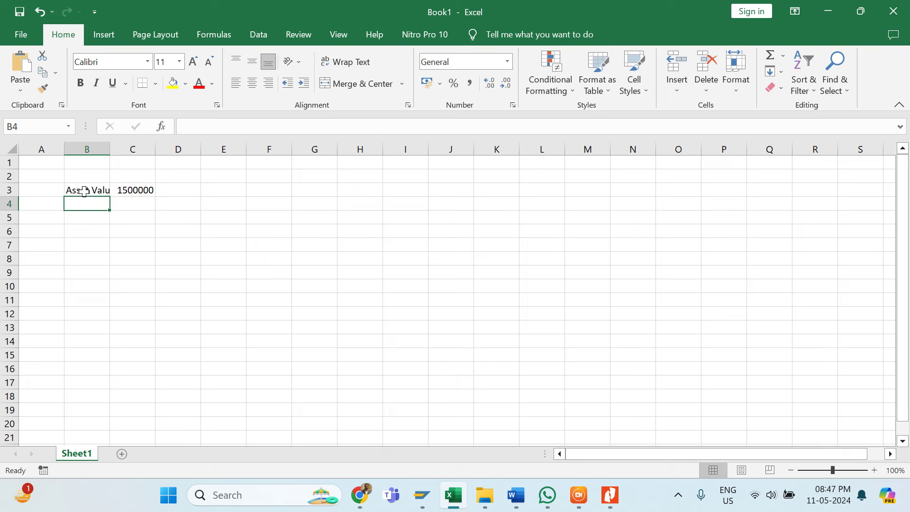
pyautogui.doubleClick(109, 150)
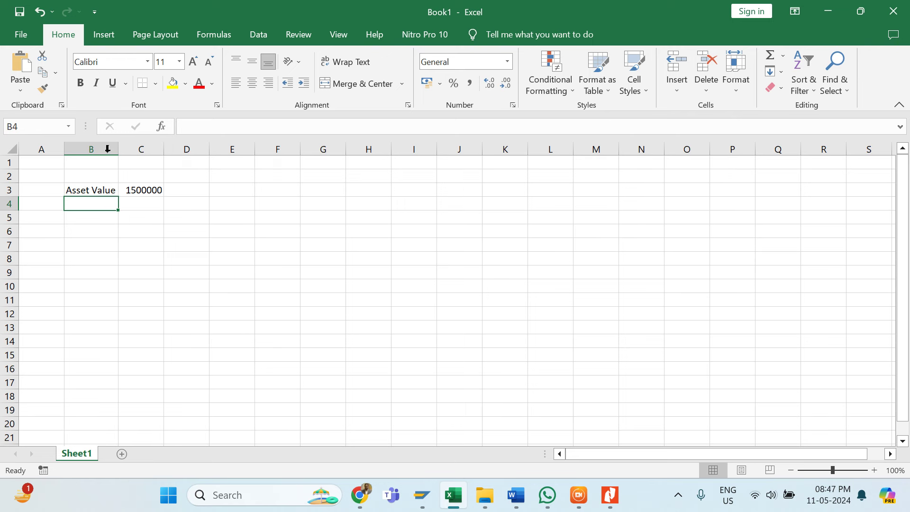
# Format column C with the comma number style and one decimal place
pyautogui.click(157, 149)
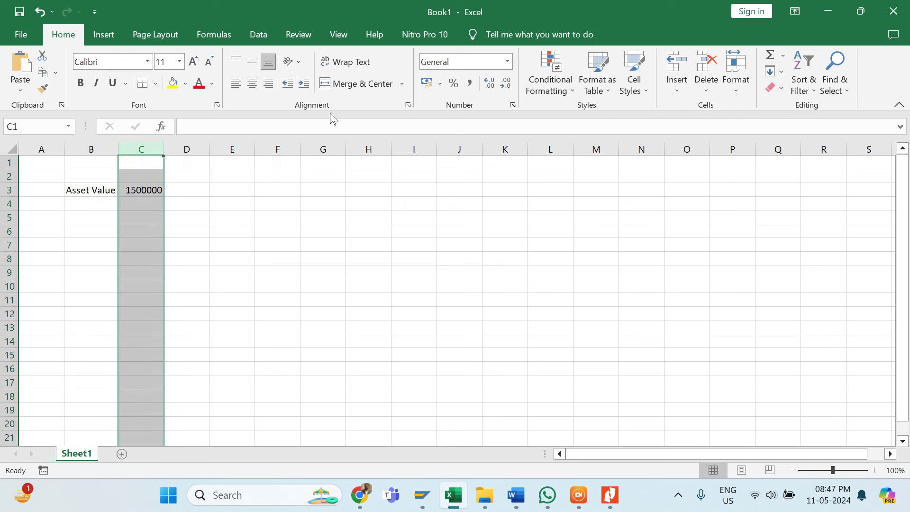
pyautogui.click(469, 85)
pyautogui.click(508, 86)
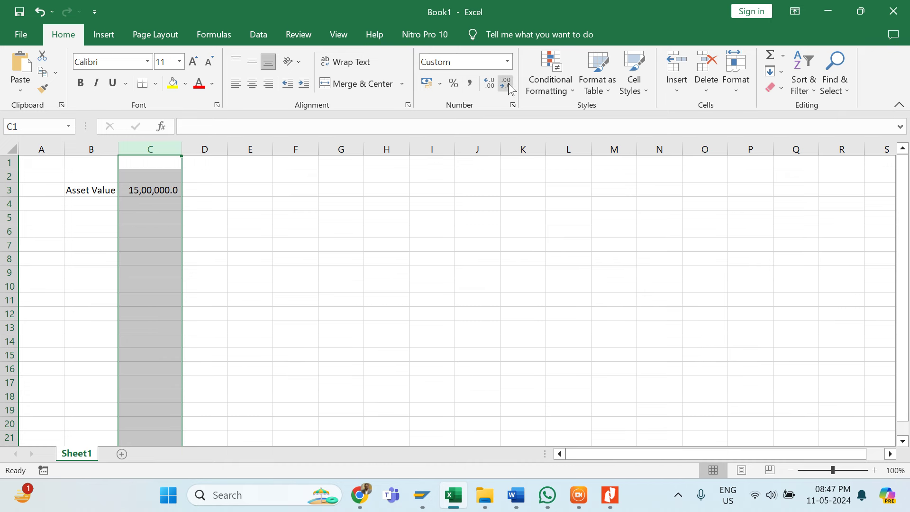
pyautogui.click(262, 191)
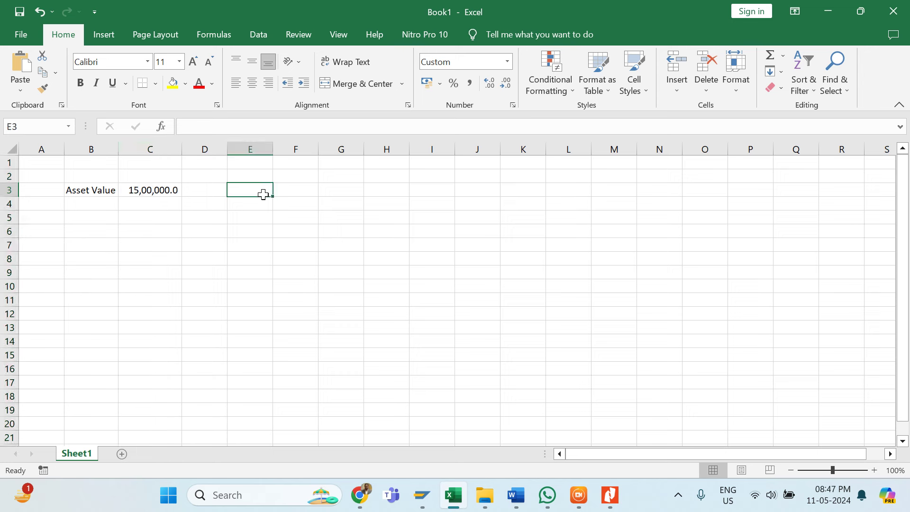
# Add the label Useful Life in B4 with 12 in C4, and show that number without decimals
pyautogui.click(101, 201)
pyautogui.write('Us')
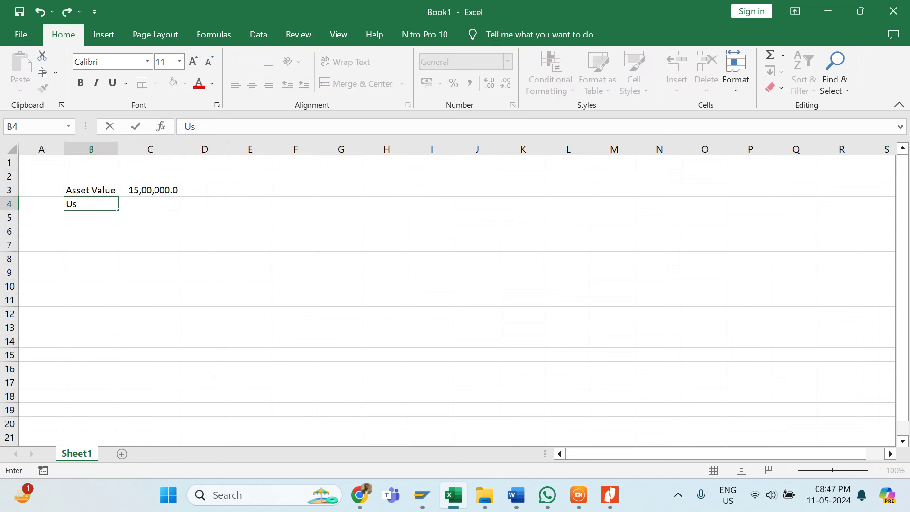
pyautogui.write('eful Li')
pyautogui.write('fe')
pyautogui.press('Tab')
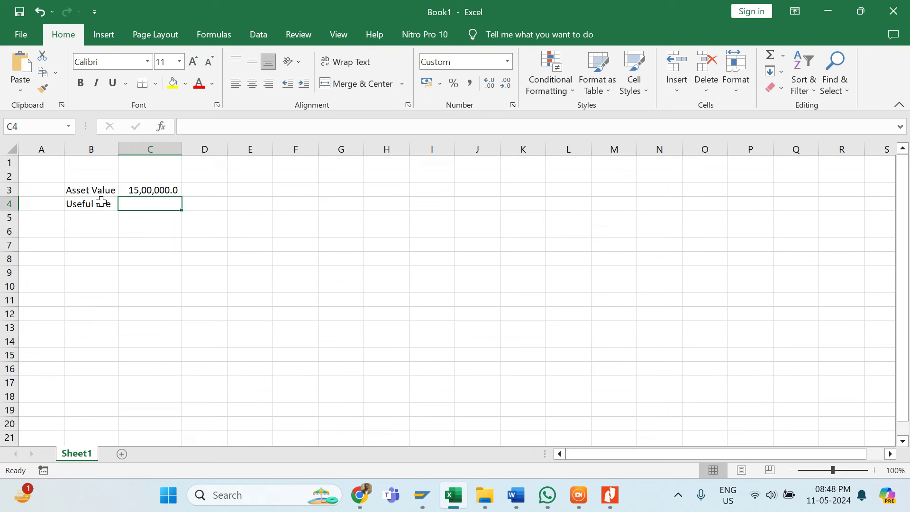
pyautogui.write('12')
pyautogui.press('Return')
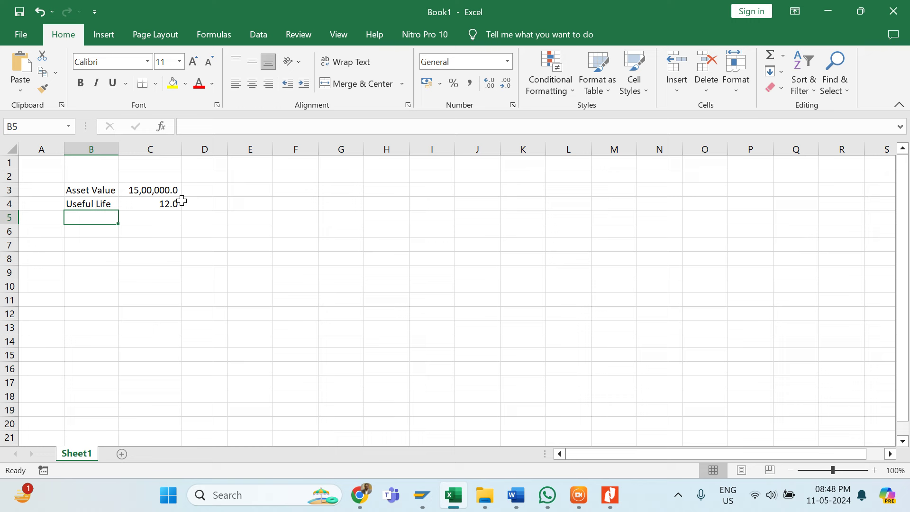
pyautogui.click(179, 204)
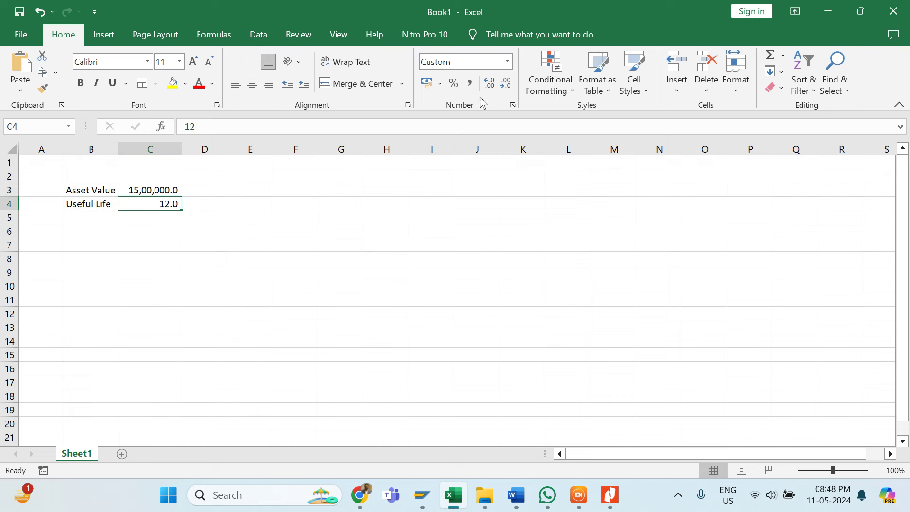
pyautogui.click(502, 90)
# Add the label Dep Per year in B5 and calculate it in C5 with the formula =C3/C4
pyautogui.click(90, 219)
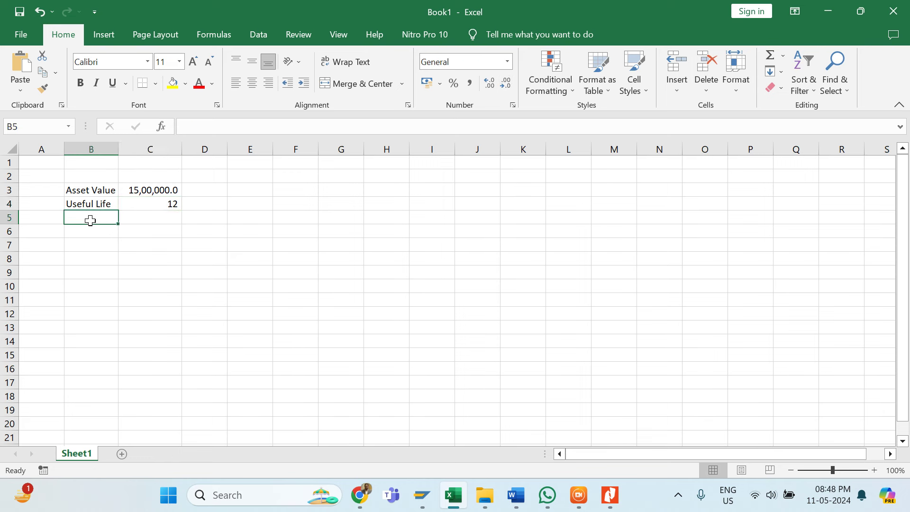
pyautogui.write('Dep')
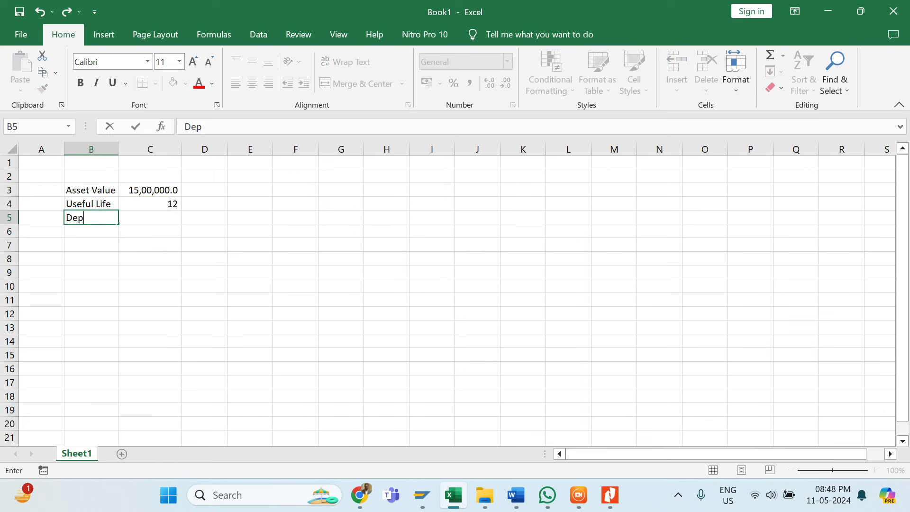
pyautogui.write(' Per year')
pyautogui.press('Tab')
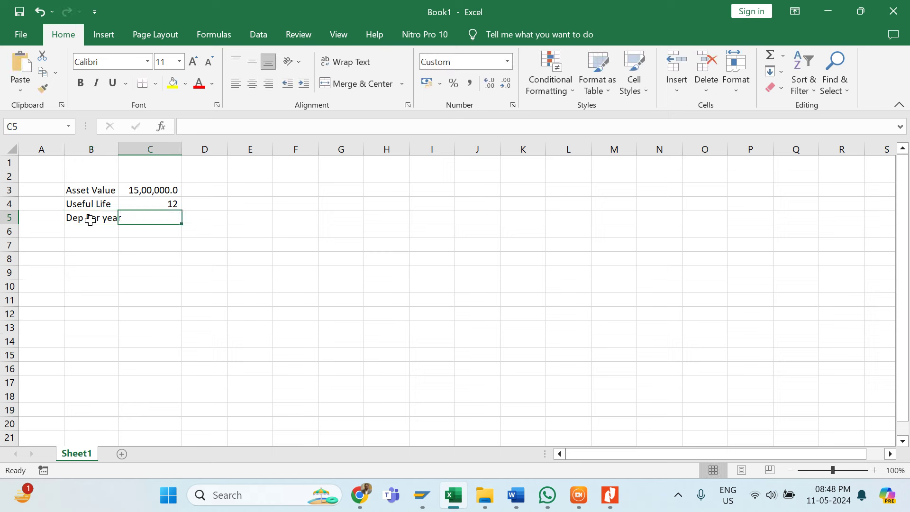
pyautogui.write('=')
pyautogui.press('Up')
pyautogui.press('Up')
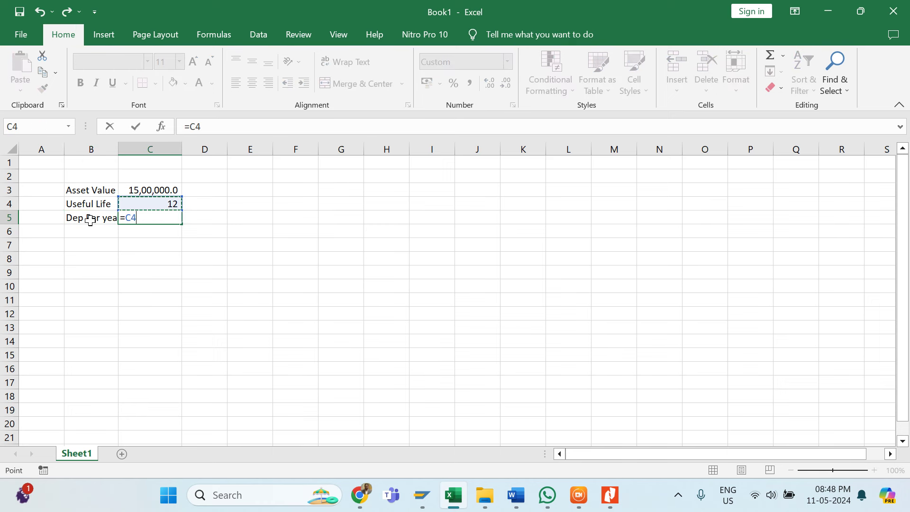
pyautogui.write('/')
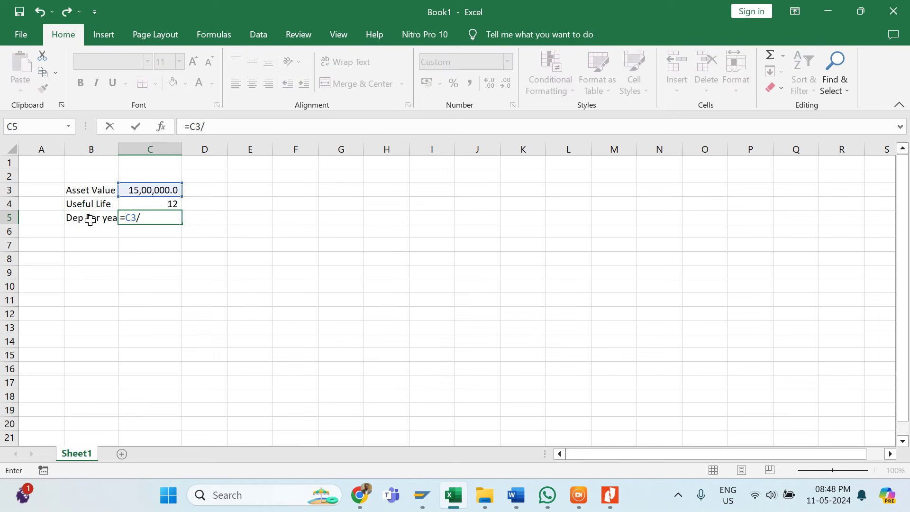
pyautogui.press('Up')
pyautogui.press('Return')
pyautogui.click(87, 230)
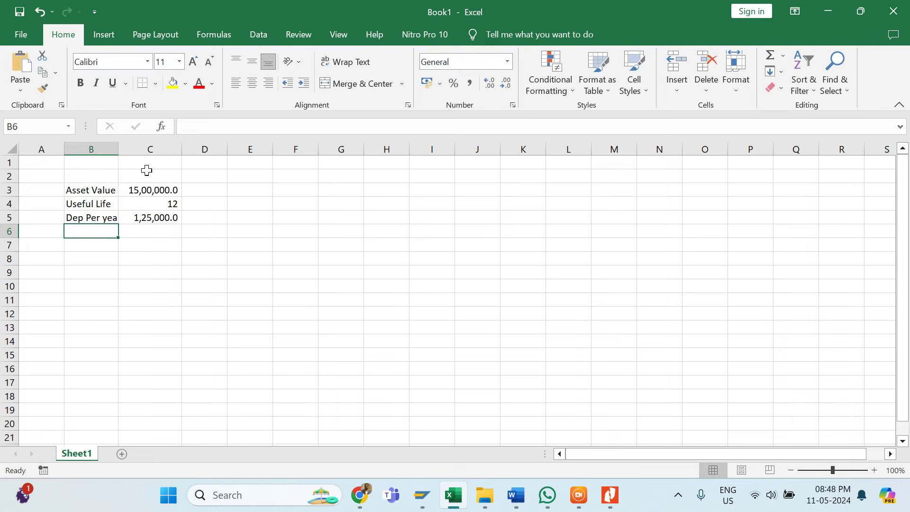
# Remove the remaining decimal place from the numbers in column C
pyautogui.click(158, 148)
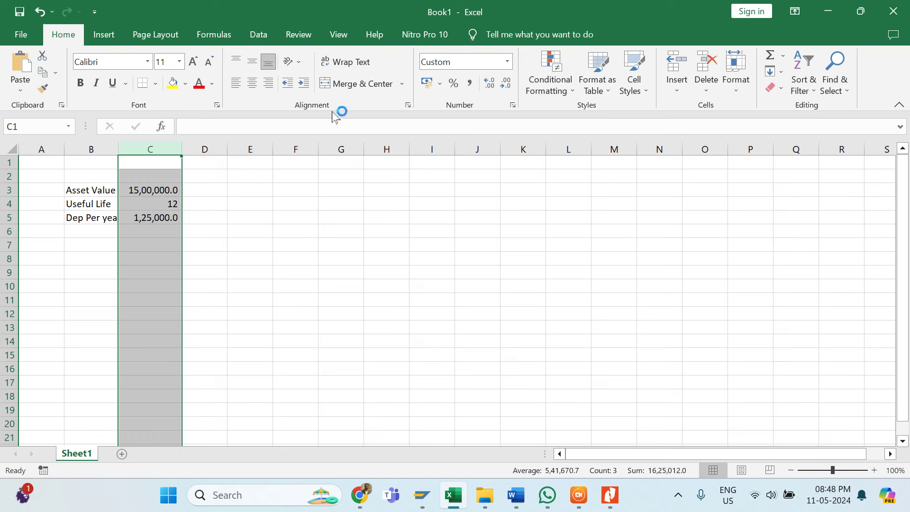
pyautogui.click(506, 87)
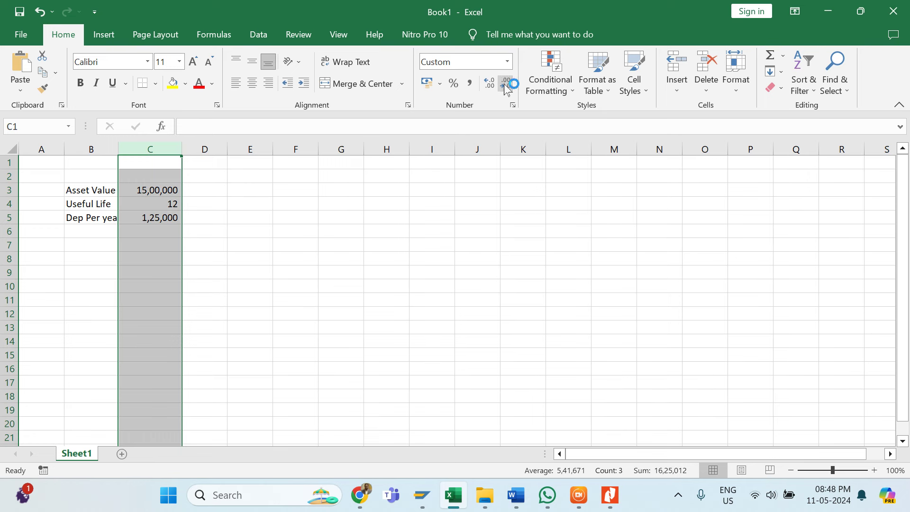
pyautogui.click(217, 234)
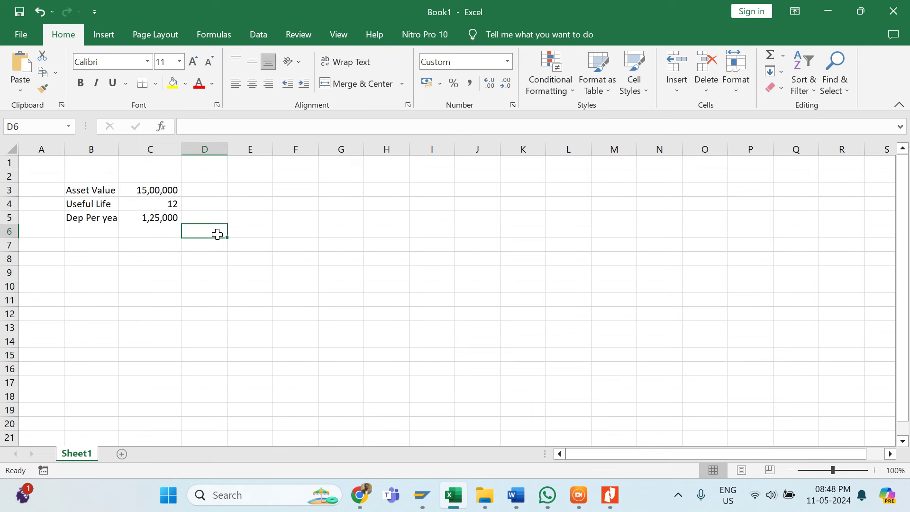
# Enter the label Dep Per month in B6, below the yearly depreciation label
pyautogui.click(105, 232)
pyautogui.write('Dep Per year')
pyautogui.hotkey('shift', 'Right')
pyautogui.hotkey('shift', 'Right')
pyautogui.hotkey('shift', 'Right')
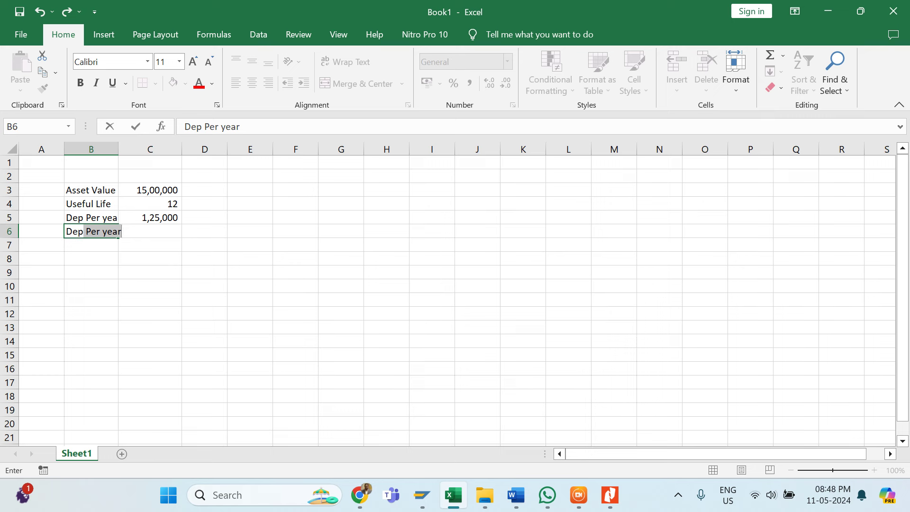
pyautogui.press('F2')
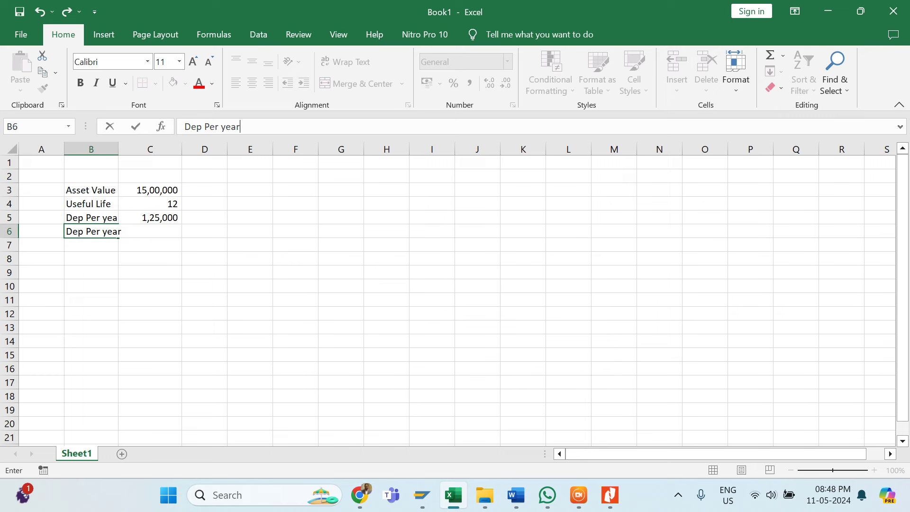
pyautogui.press('BackSpace')
pyautogui.press('BackSpace')
pyautogui.press('BackSpace')
pyautogui.press('BackSpace')
pyautogui.write('month')
pyautogui.press('Tab')
# Calculate the monthly depreciation in C6 with =C5/12 and fit column B's width to the labels
pyautogui.write('=')
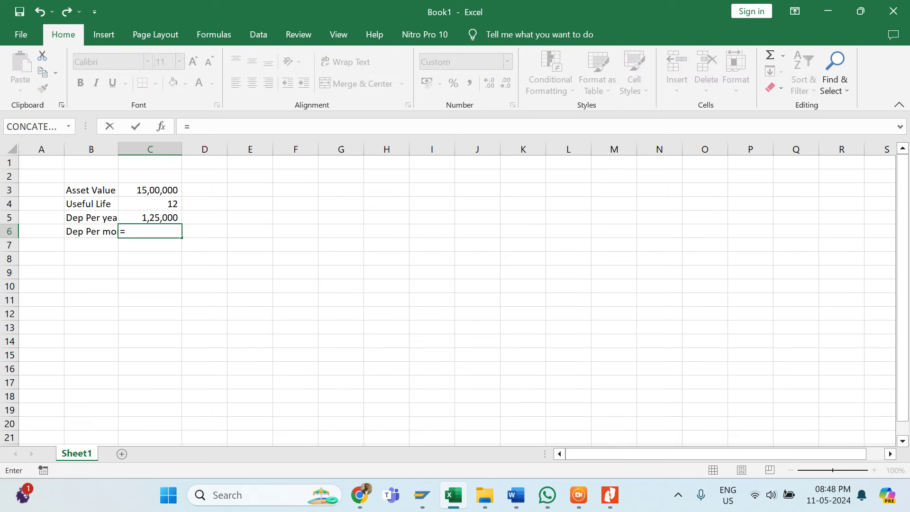
pyautogui.click(150, 217)
pyautogui.write('/')
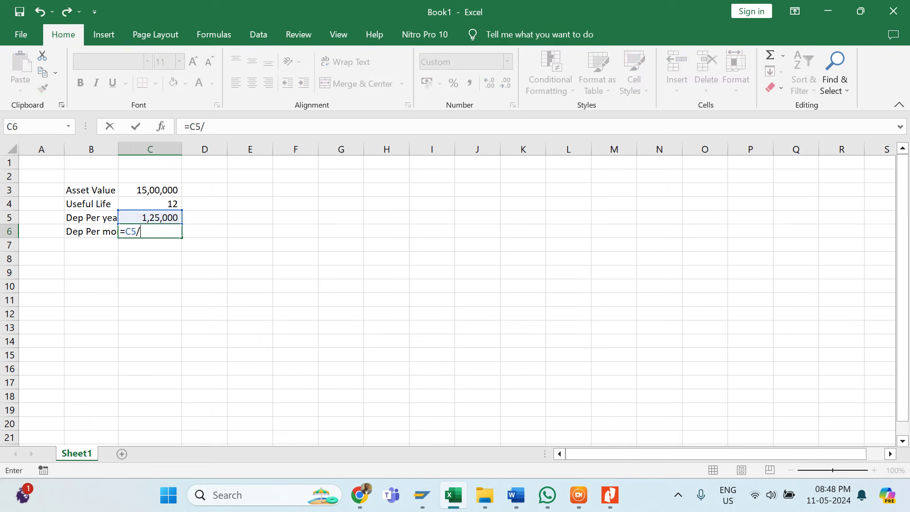
pyautogui.write('12')
pyautogui.press('Return')
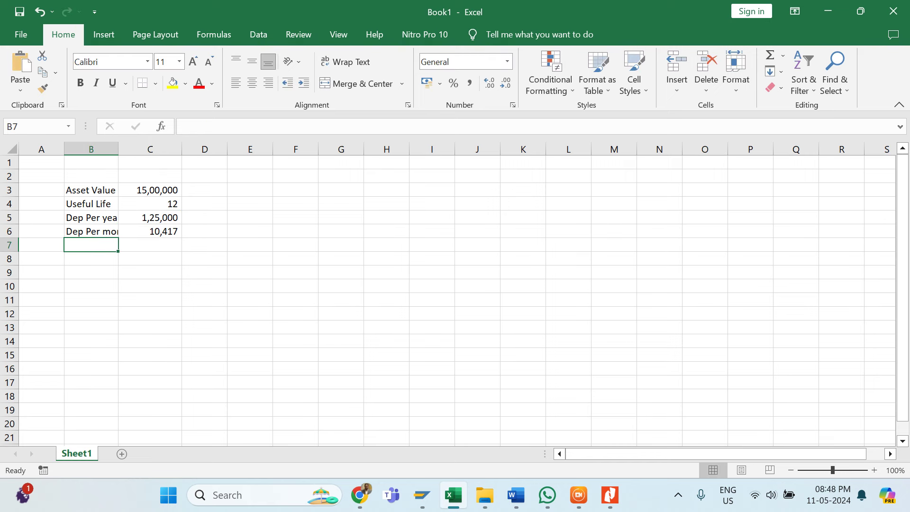
pyautogui.doubleClick(118, 148)
pyautogui.click(192, 232)
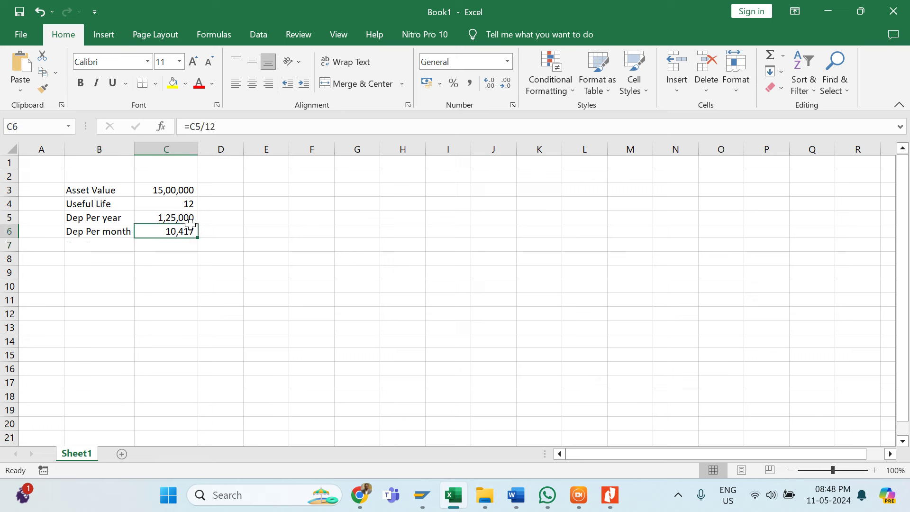
# Enter the asset's useful life in months, 144, in D3 beside the asset value
pyautogui.click(235, 189)
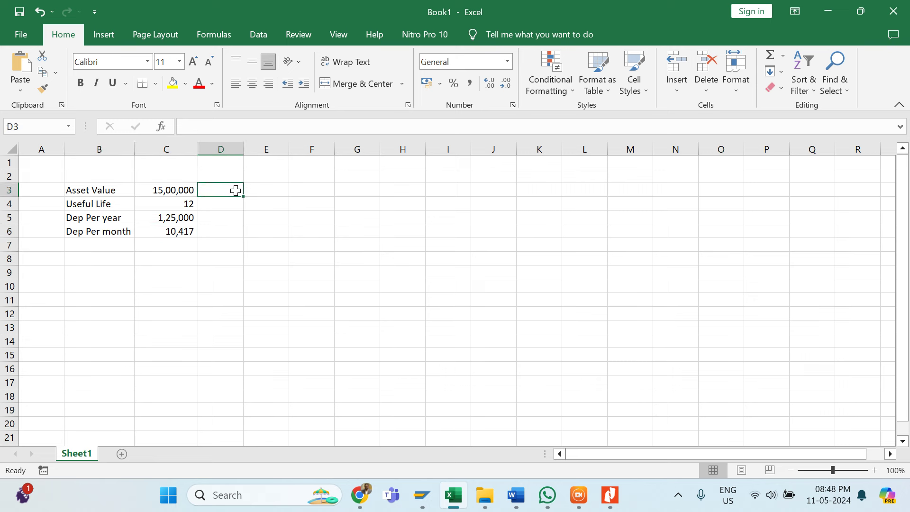
pyautogui.click(186, 203)
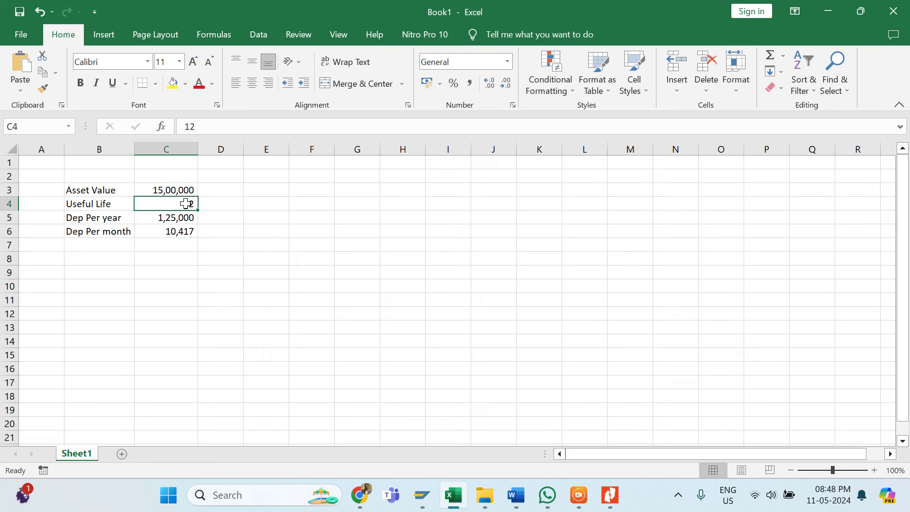
pyautogui.doubleClick(236, 191)
pyautogui.write('12')
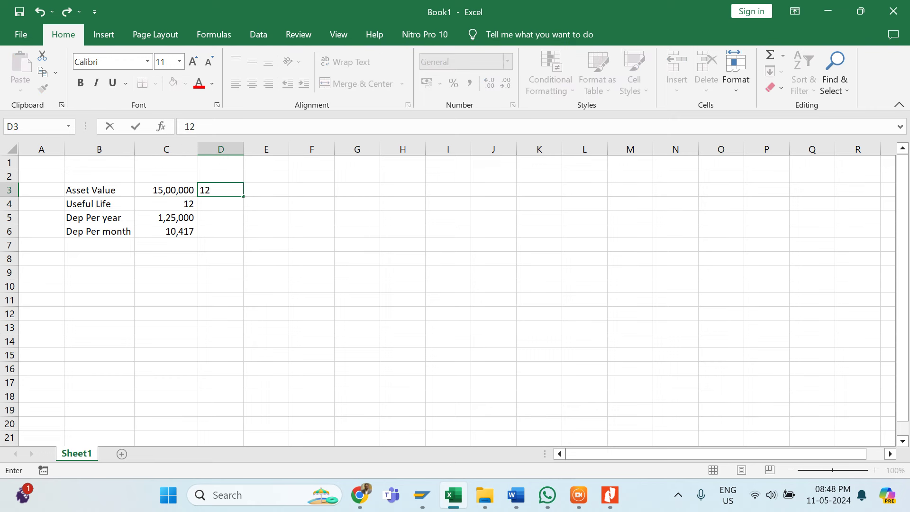
pyautogui.press('BackSpace')
pyautogui.write('44')
pyautogui.press('Tab')
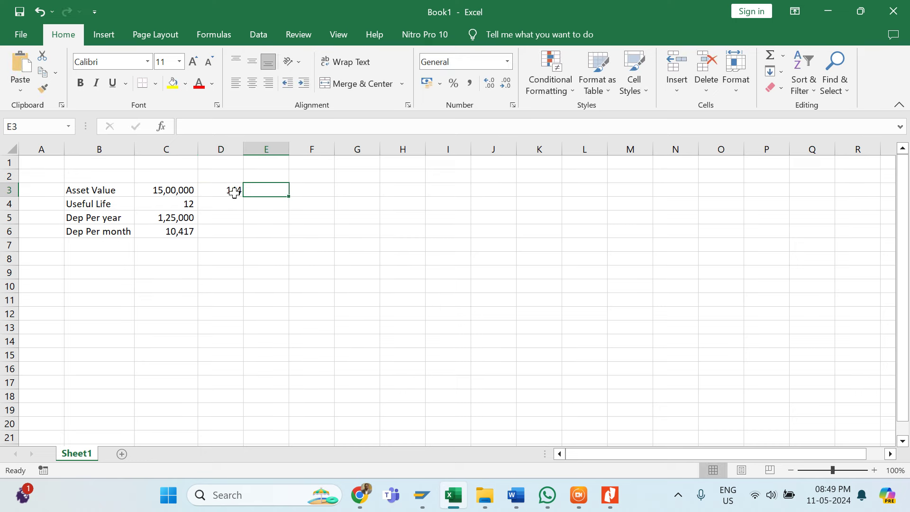
# Divide the asset value by the number of months in E3 with the formula =C3/D3
pyautogui.write('=')
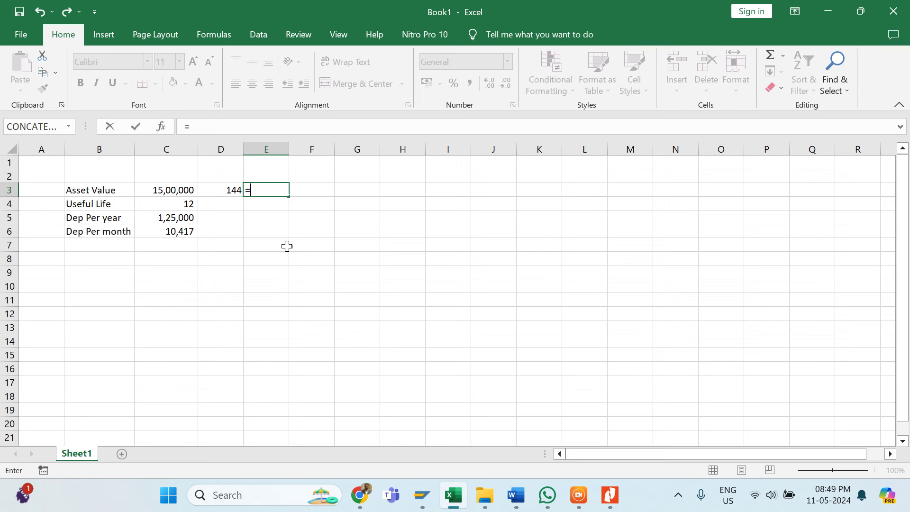
pyautogui.press('Left')
pyautogui.press('Left')
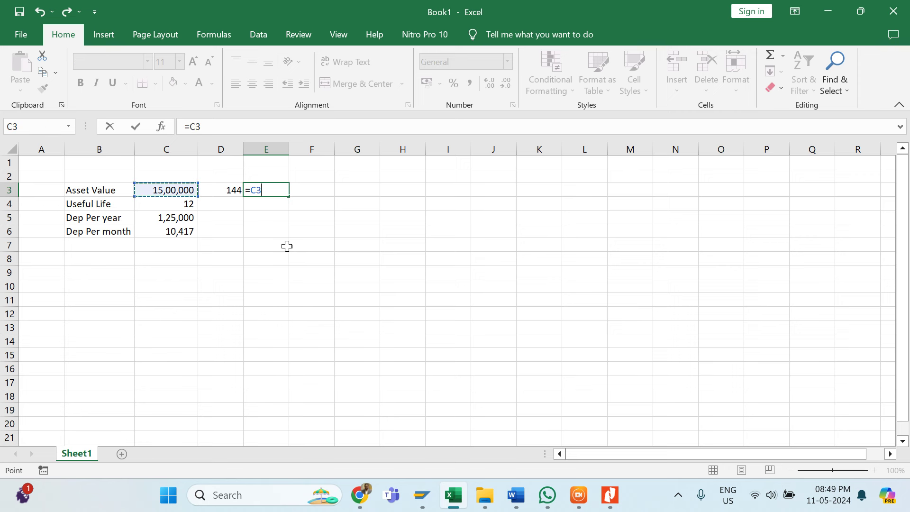
pyautogui.write('/')
pyautogui.press('Left')
pyautogui.press('Return')
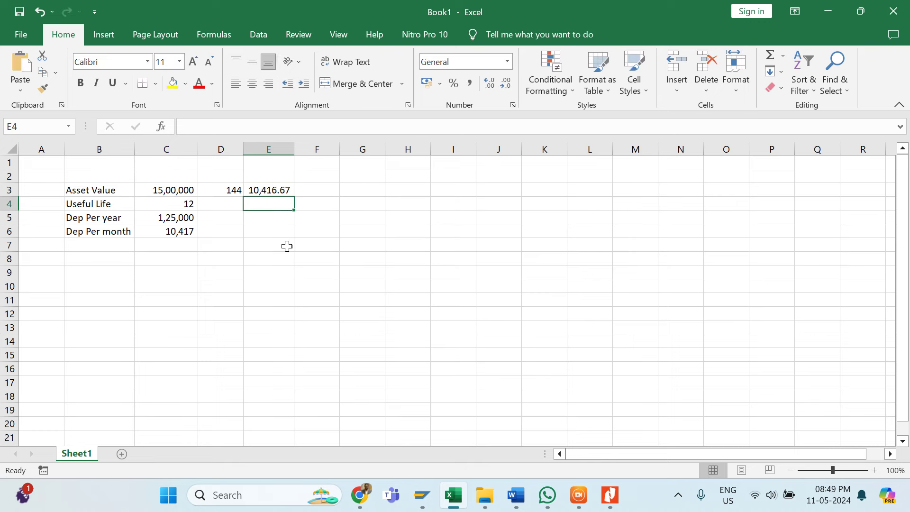
pyautogui.click(280, 190)
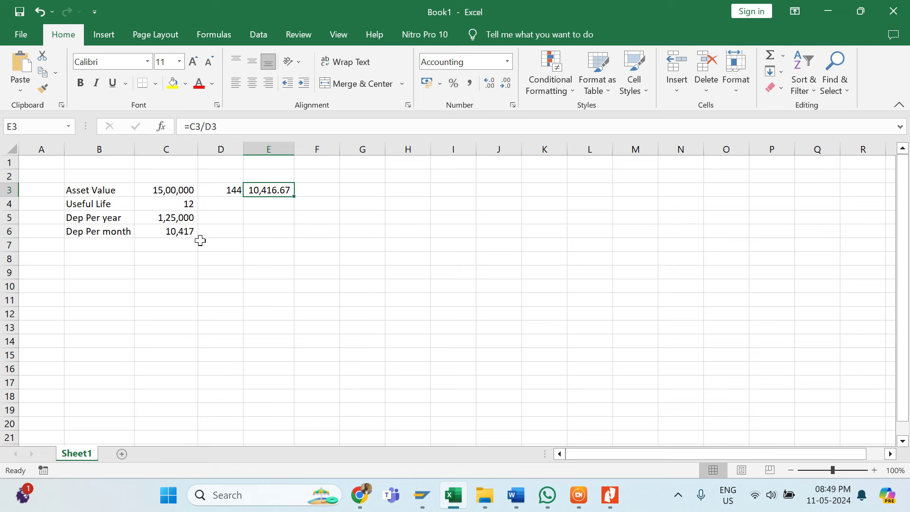
# Format the monthly depreciation in C6 in comma style with two decimals and clear the check calculation in D3:E3
pyautogui.click(187, 230)
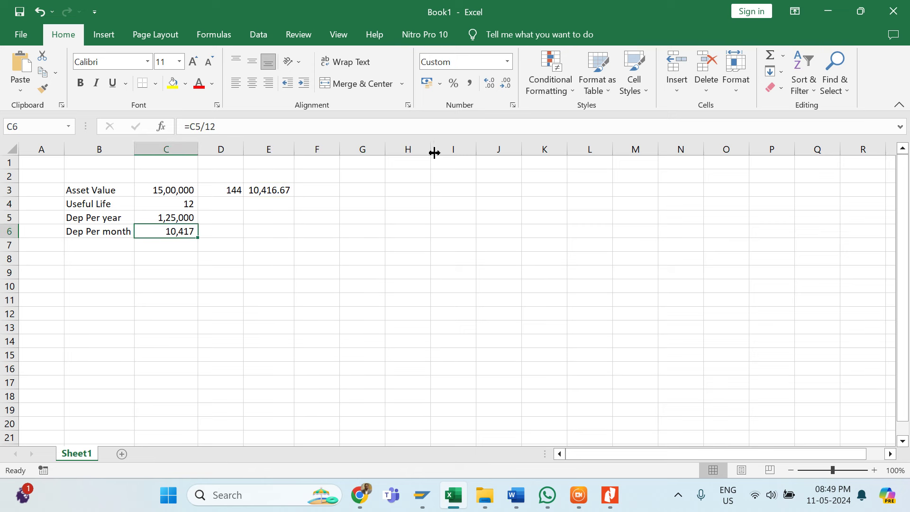
pyautogui.click(470, 83)
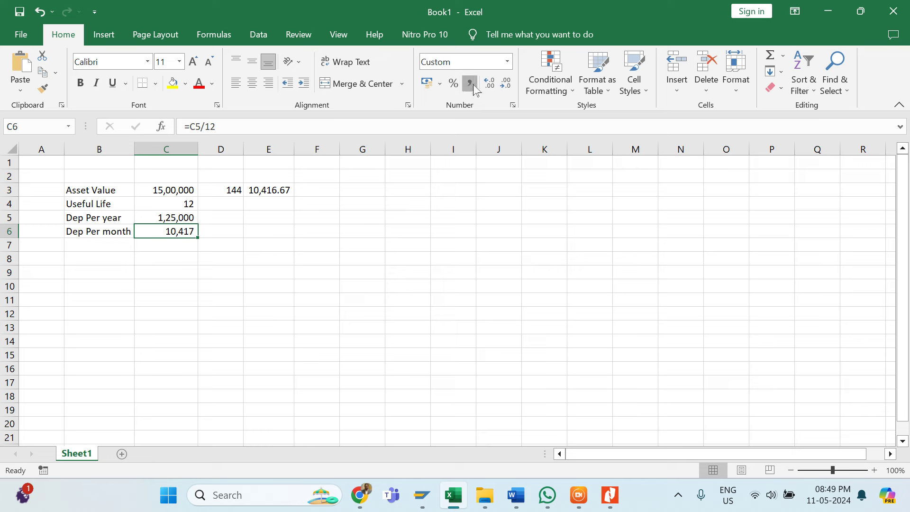
pyautogui.click(250, 189)
pyautogui.click(230, 188)
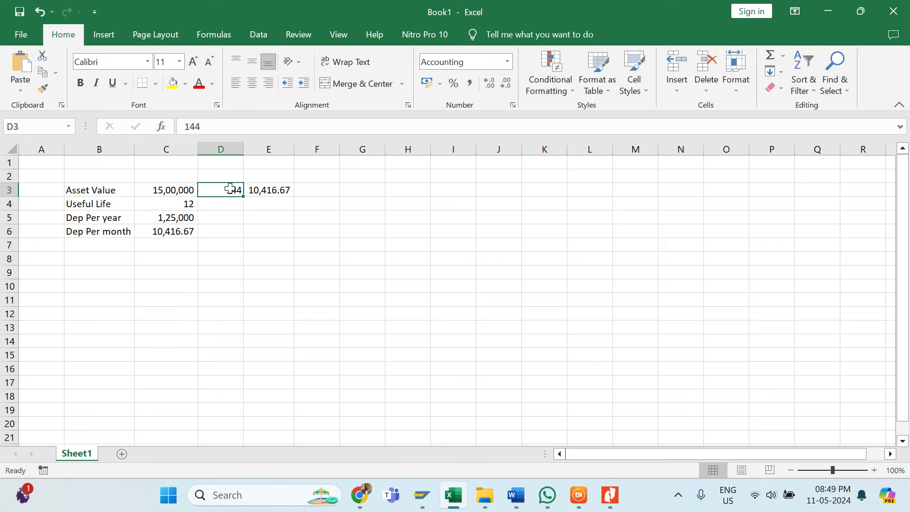
pyautogui.hotkey('shift', 'Right')
pyautogui.press('Delete')
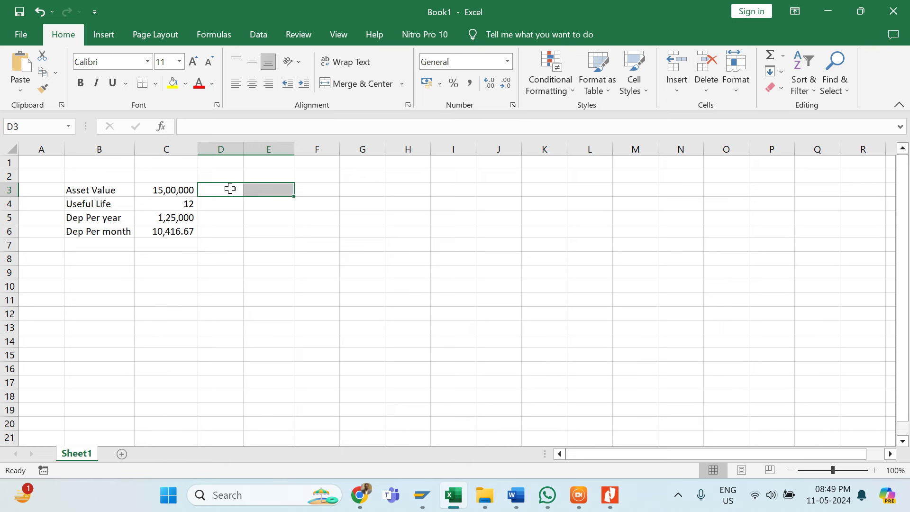
# Save the workbook as Asset Dep Calculation in the DRC_ICAB folder
pyautogui.click(873, 470)
pyautogui.click(874, 470)
pyautogui.click(873, 470)
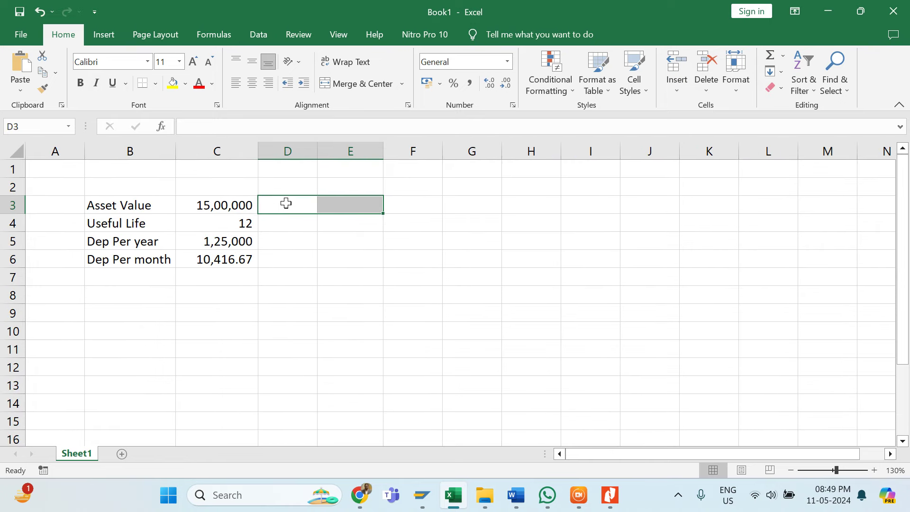
pyautogui.click(19, 9)
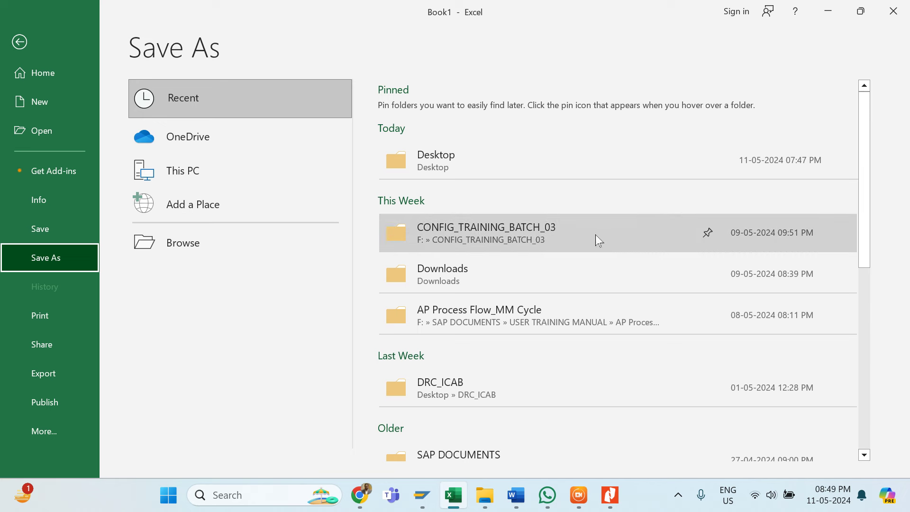
pyautogui.scroll(-1, 519, 320)
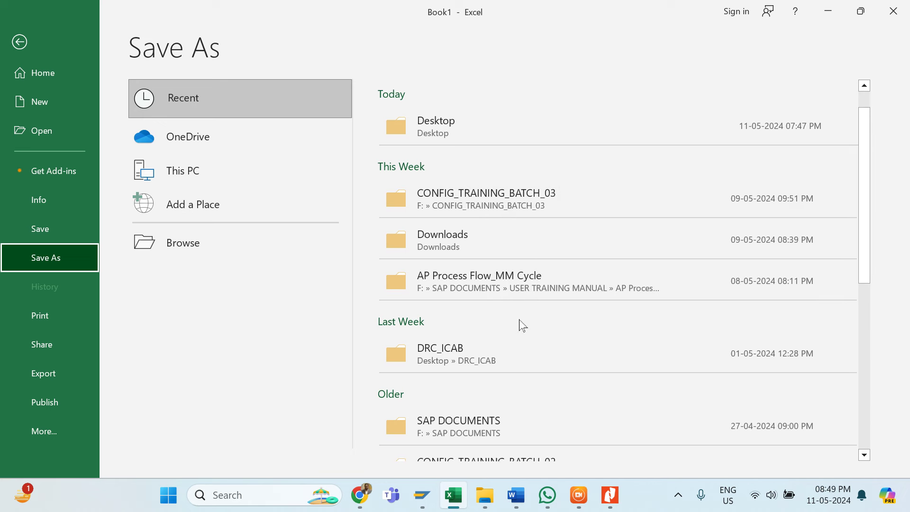
pyautogui.click(502, 356)
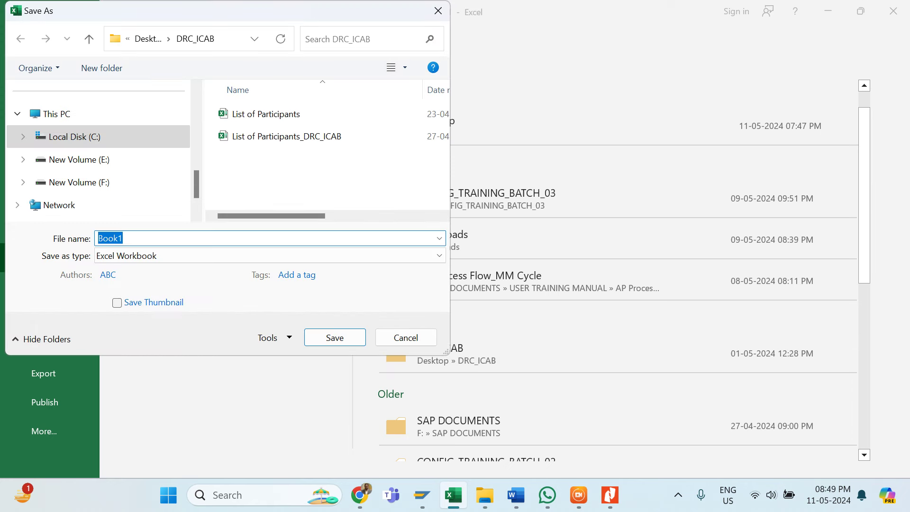
pyautogui.write('Asset Dep Calcu')
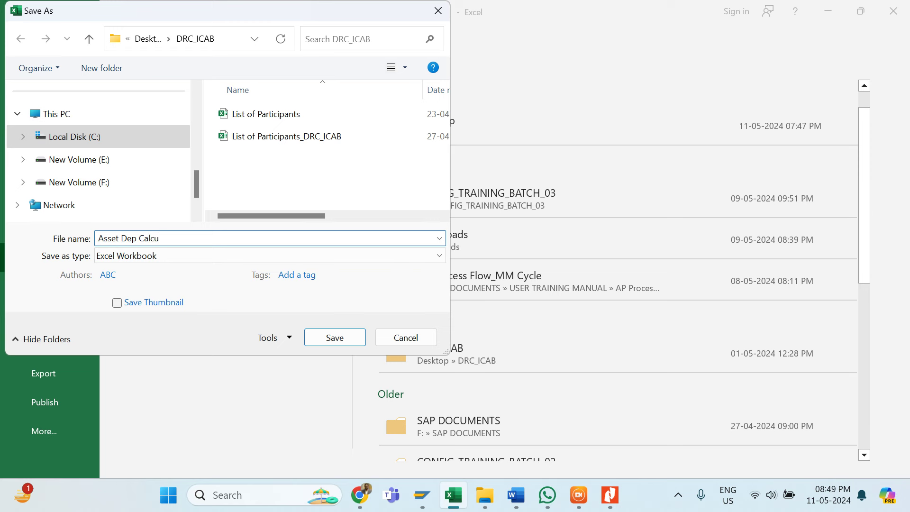
pyautogui.write('lation')
pyautogui.click(332, 337)
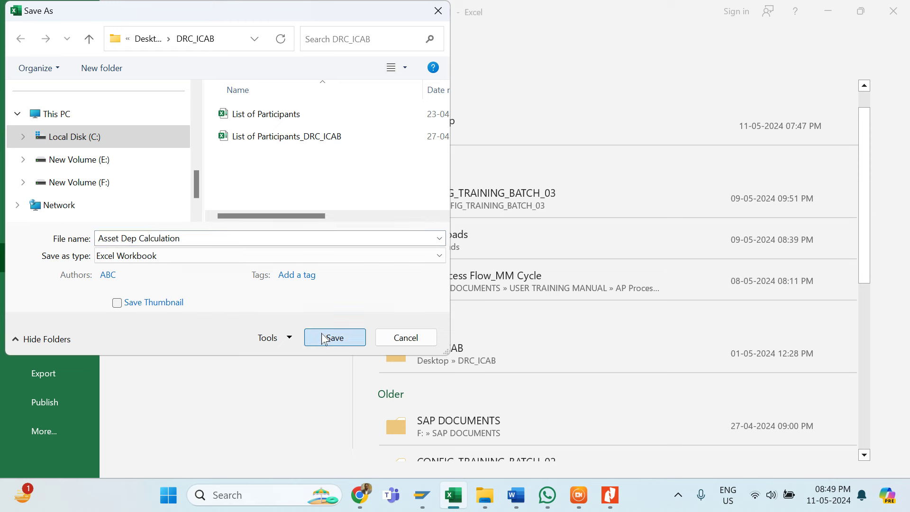
pyautogui.click(226, 337)
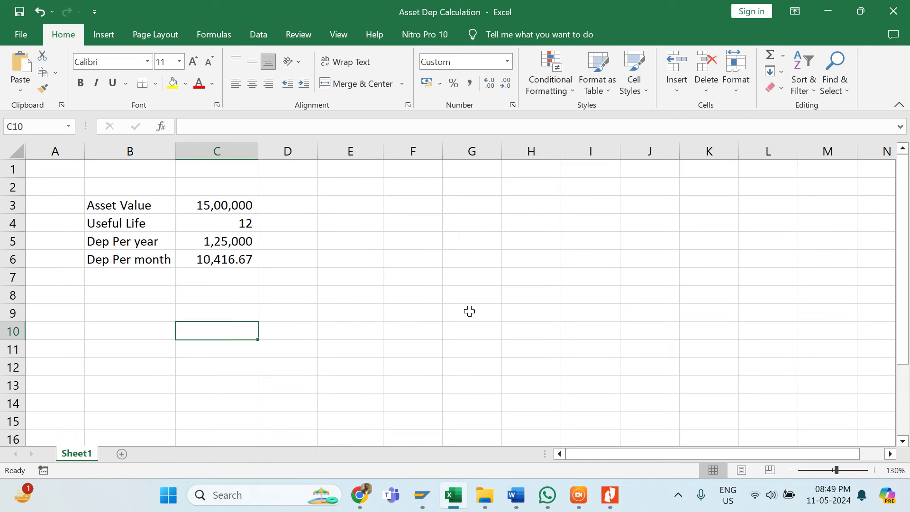
# Switch to the SAP Asset Explorer and examine the acquisition value and APC transactions in the planned book depreciation values
pyautogui.moveTo(422, 495)
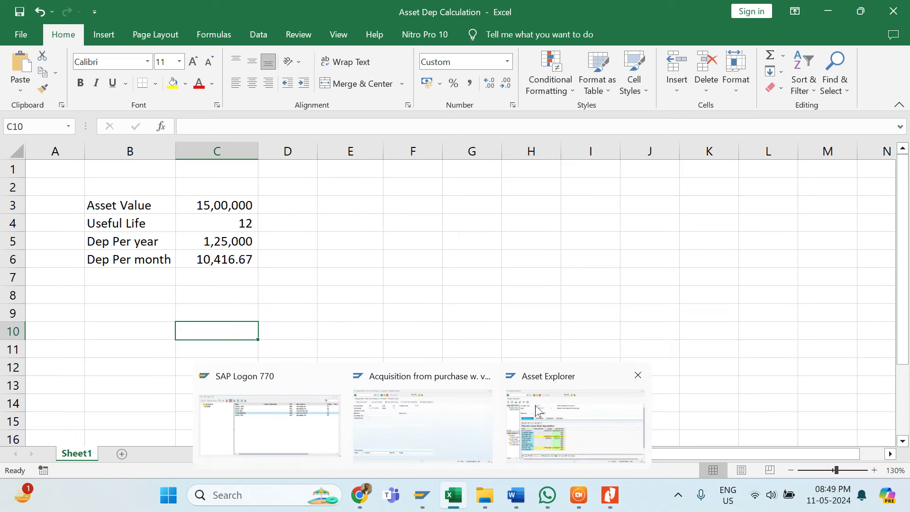
pyautogui.click(576, 414)
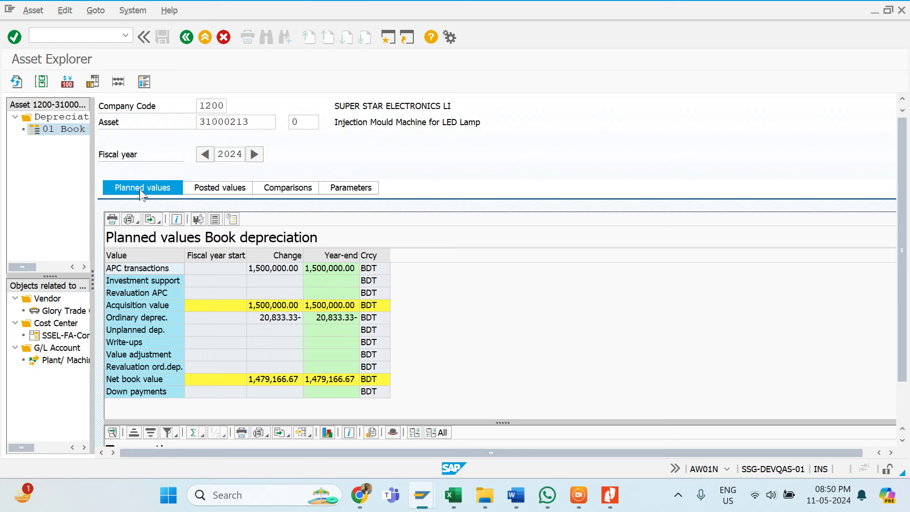
pyautogui.press('XF86MonBrightnessUp')
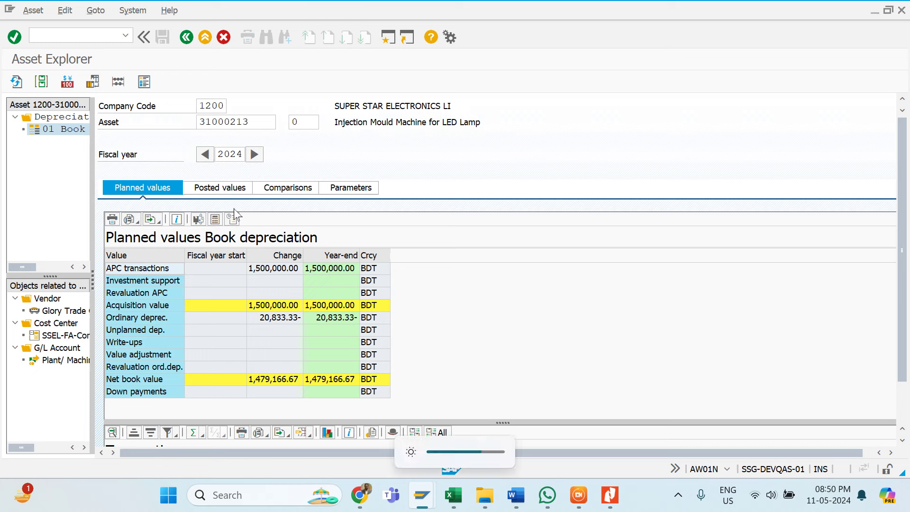
pyautogui.click(268, 309)
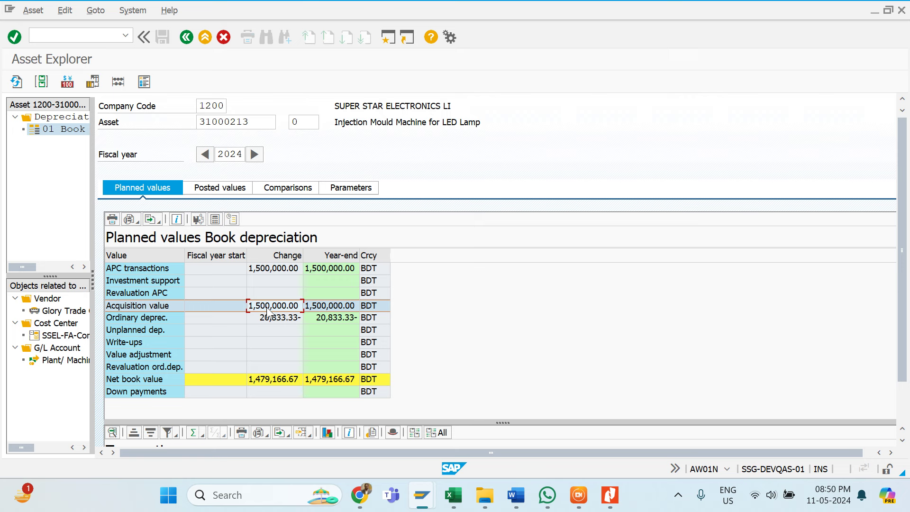
pyautogui.click(266, 274)
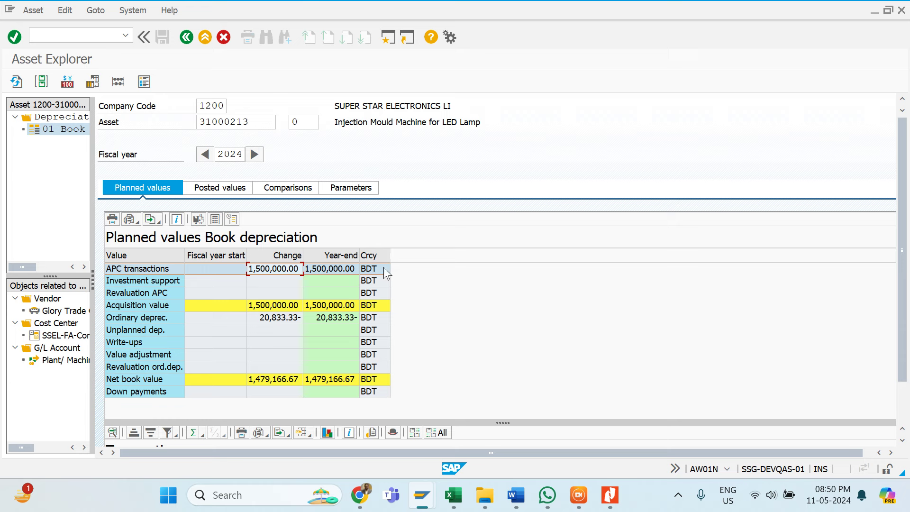
pyautogui.click(140, 281)
pyautogui.click(144, 272)
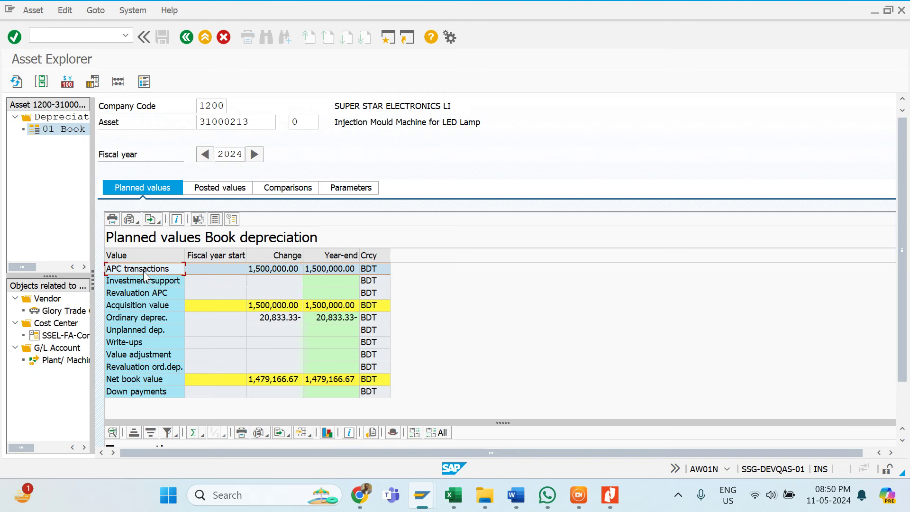
# Switch to the Word session notes and add the line APC > Actual Procurement Cost below the Assets Explorer entry
pyautogui.moveTo(516, 495)
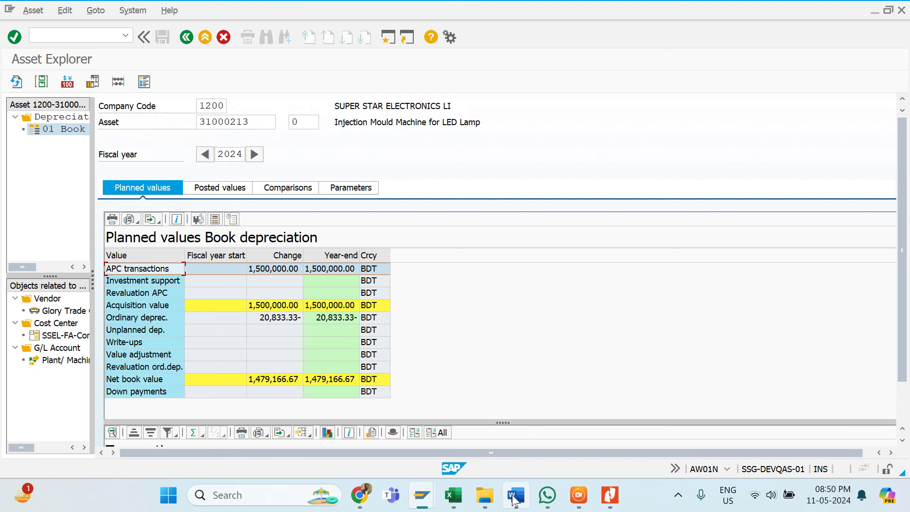
pyautogui.click(521, 440)
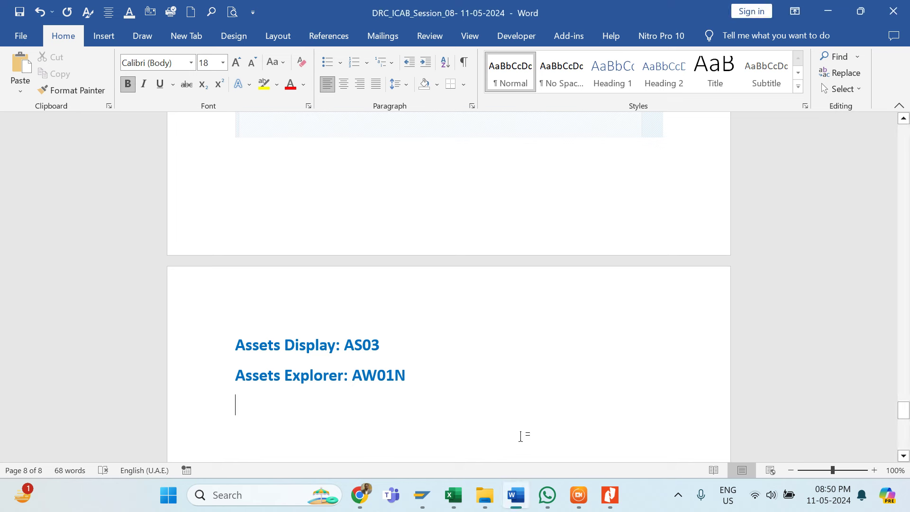
pyautogui.write('APC > Actual Procu')
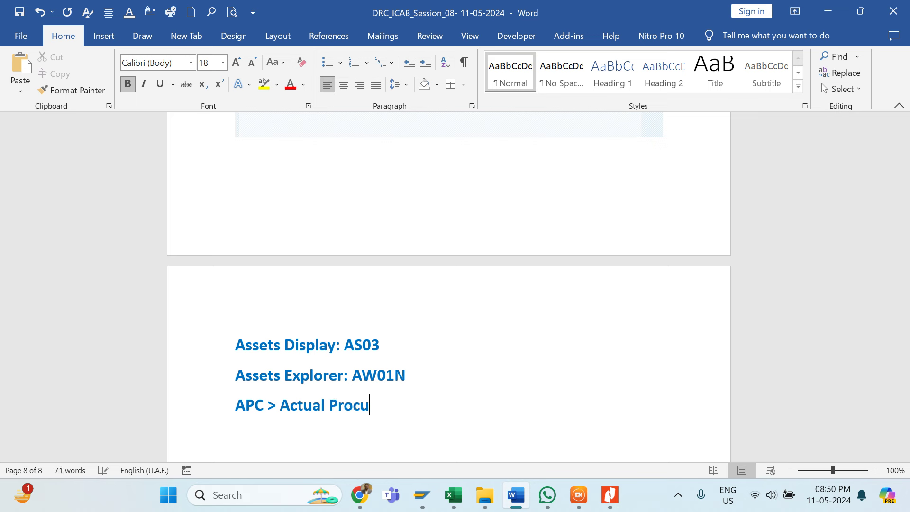
pyautogui.write('rement C')
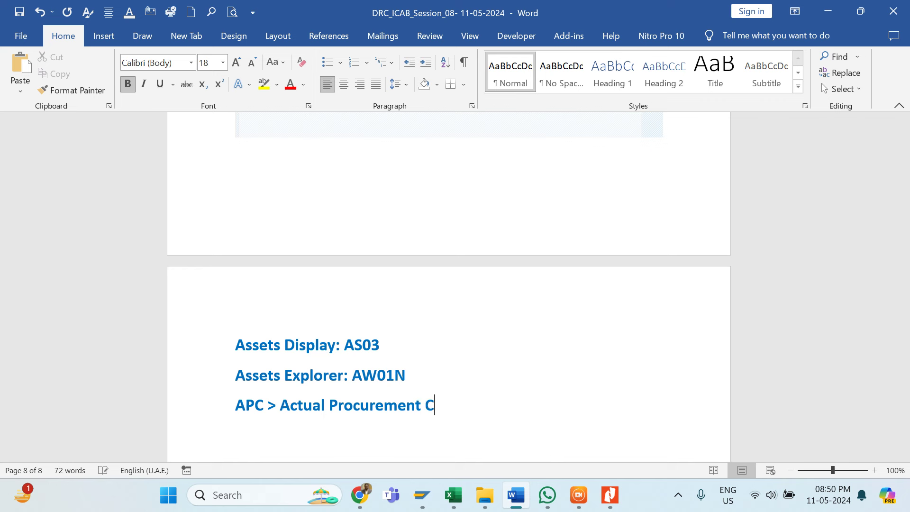
pyautogui.write('osy')
pyautogui.press('BackSpace')
pyautogui.write('t')
pyautogui.press('Return')
# Return to the SAP Asset Explorer and examine the fiscal year start, change and ordinary depreciation amounts for fiscal year 2024
pyautogui.hotkey('alt', 'Tab')
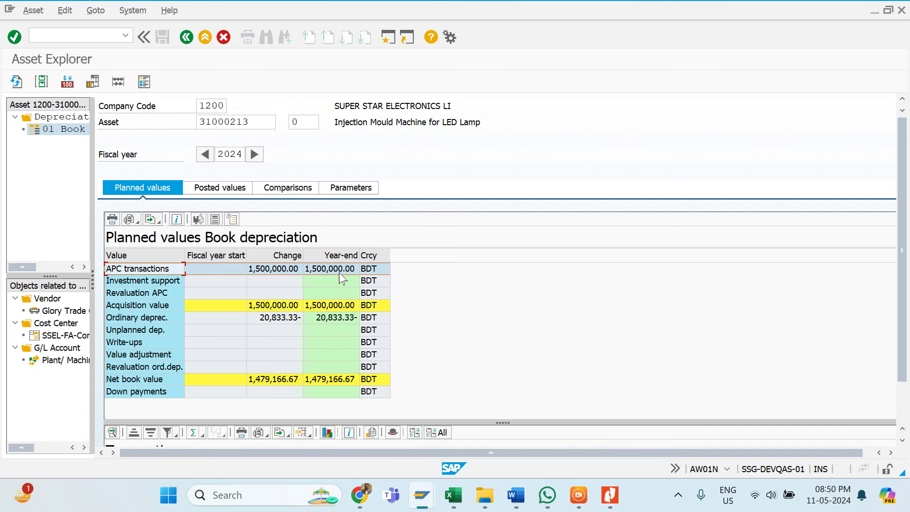
pyautogui.click(155, 305)
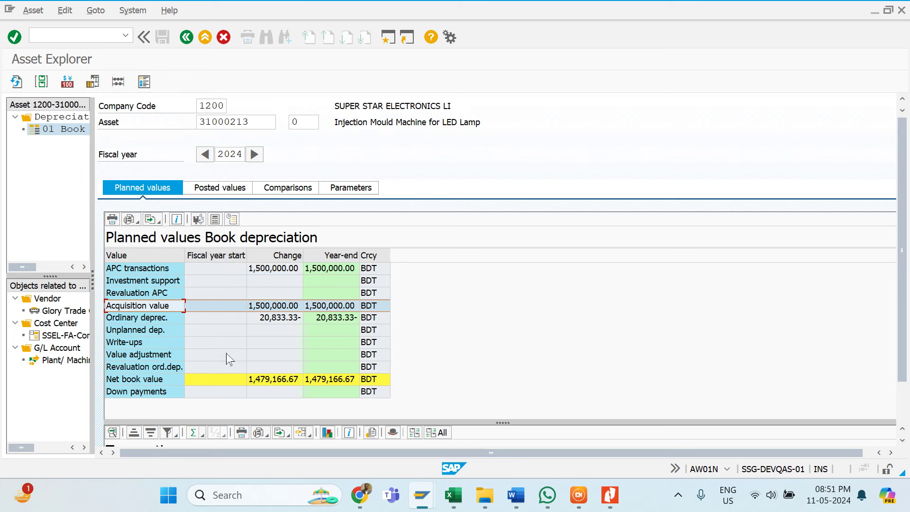
pyautogui.click(222, 268)
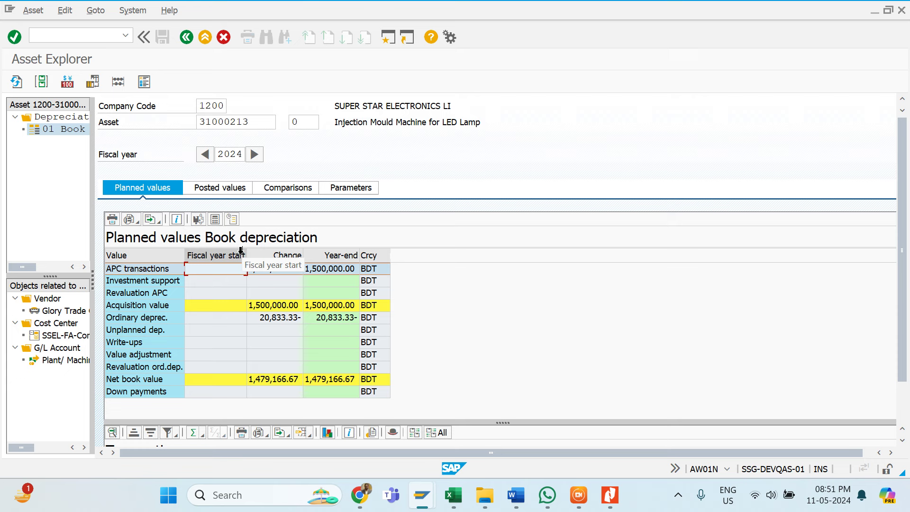
pyautogui.click(286, 282)
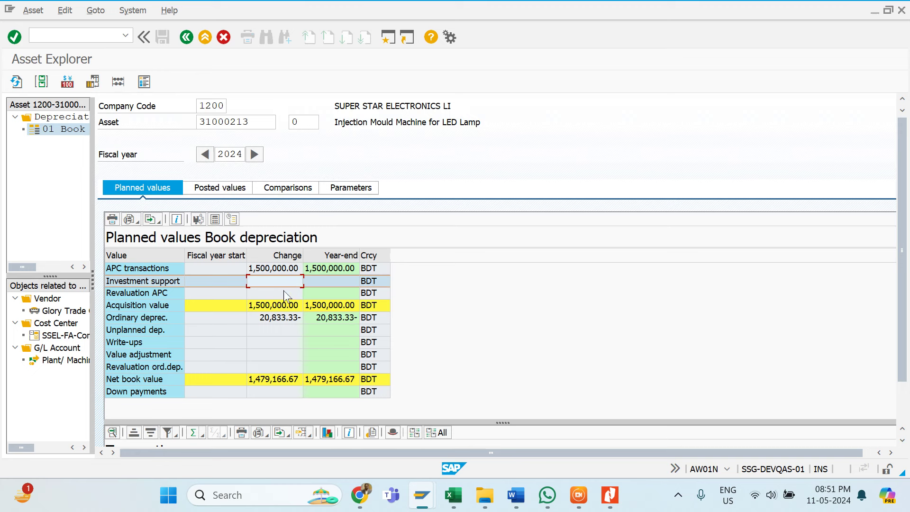
pyautogui.click(269, 318)
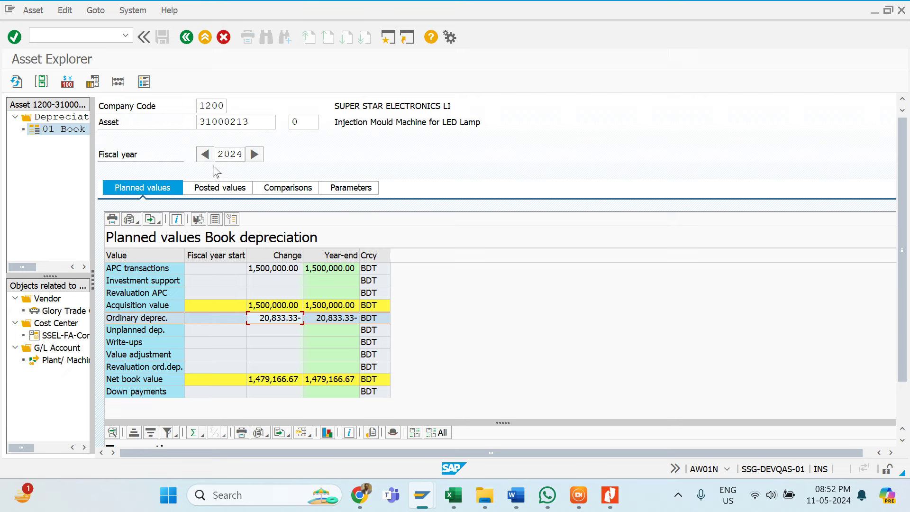
pyautogui.click(229, 154)
pyautogui.click(289, 322)
# Switch to the Excel depreciation worksheet and enter 2 in D6 beside the monthly depreciation
pyautogui.hotkey('alt', 'Tab')
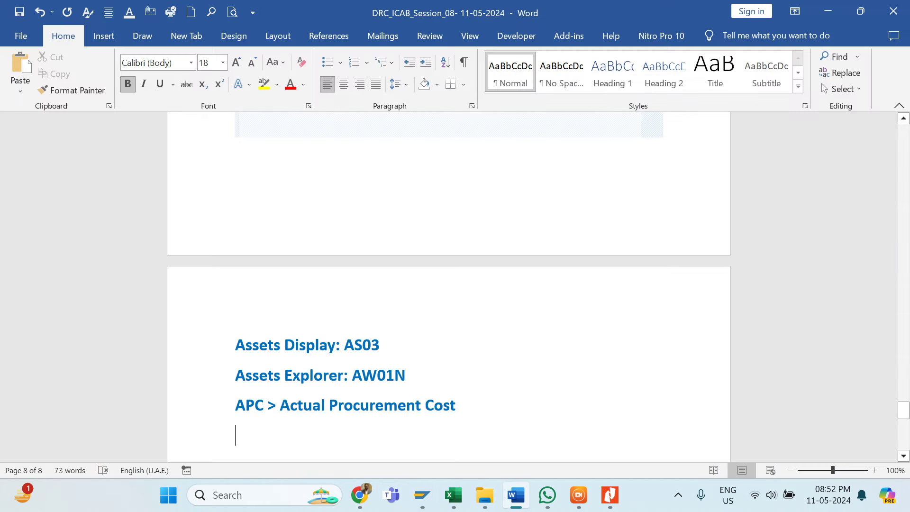
pyautogui.hotkey('alt', 'Tab')
pyautogui.moveTo(453, 495)
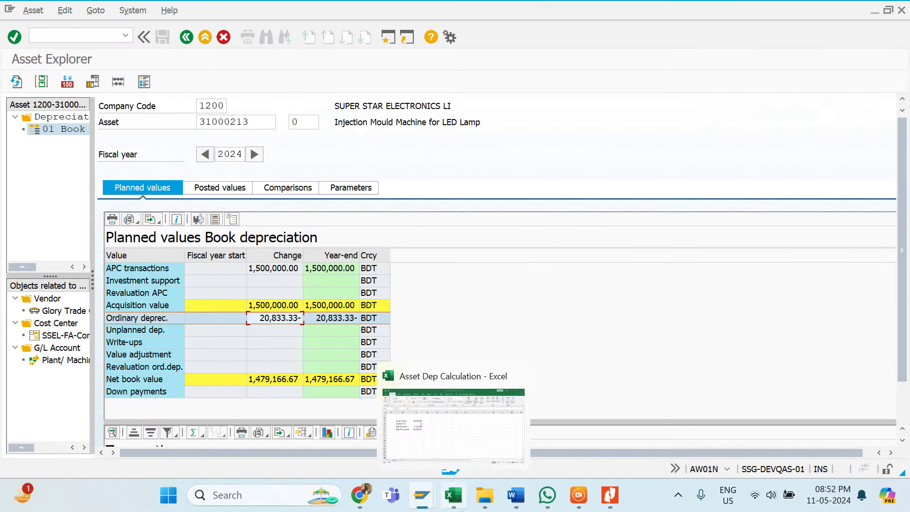
pyautogui.click(464, 447)
pyautogui.click(287, 260)
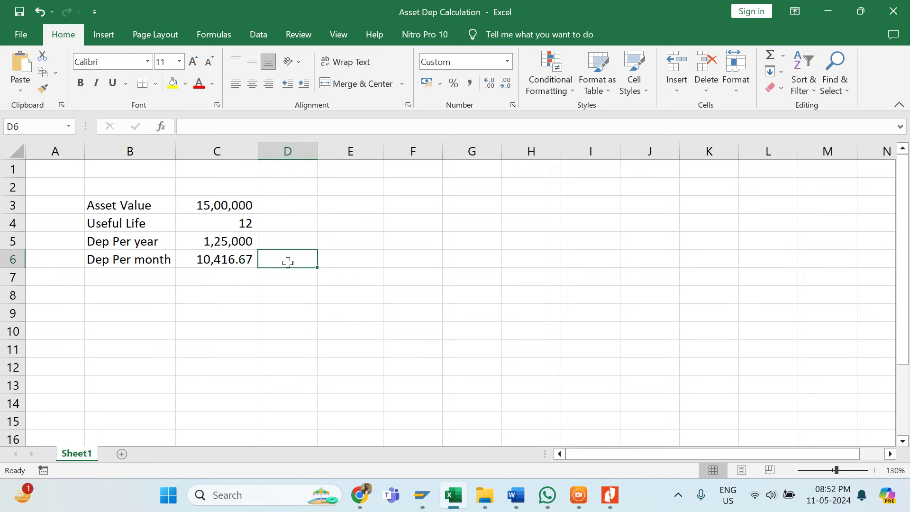
pyautogui.write('2')
pyautogui.press('Tab')
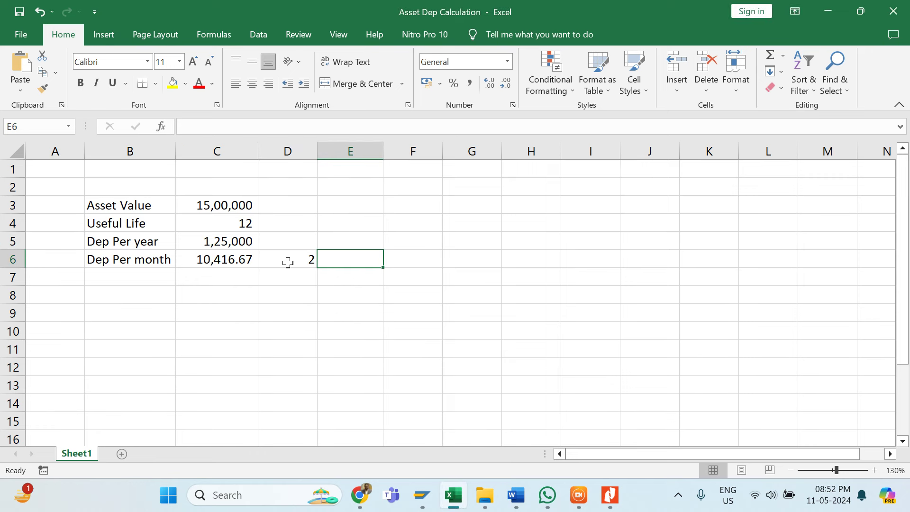
# Multiply the monthly depreciation by D6 in E6 with the formula =C6*D6 and fit column E's width to the result
pyautogui.write('=')
pyautogui.press('Left')
pyautogui.press('Left')
pyautogui.write('*')
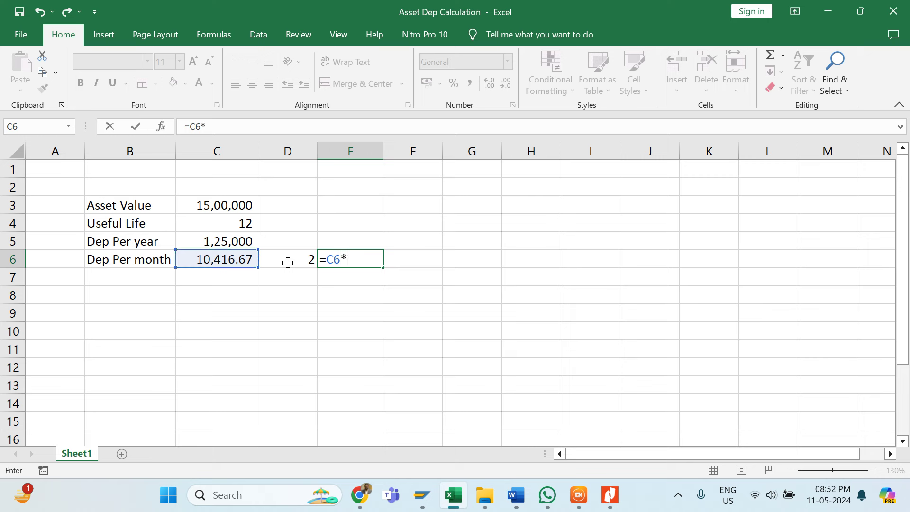
pyautogui.click(288, 262)
pyautogui.press('Return')
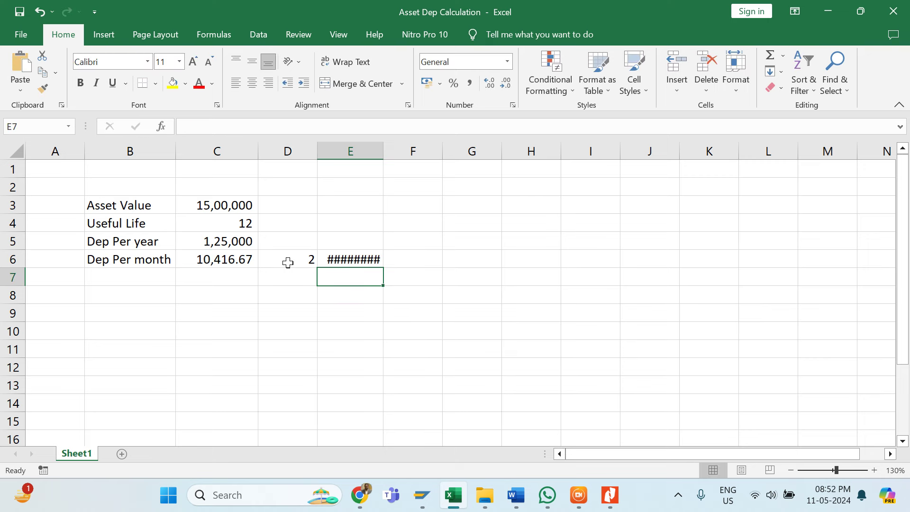
pyautogui.doubleClick(381, 151)
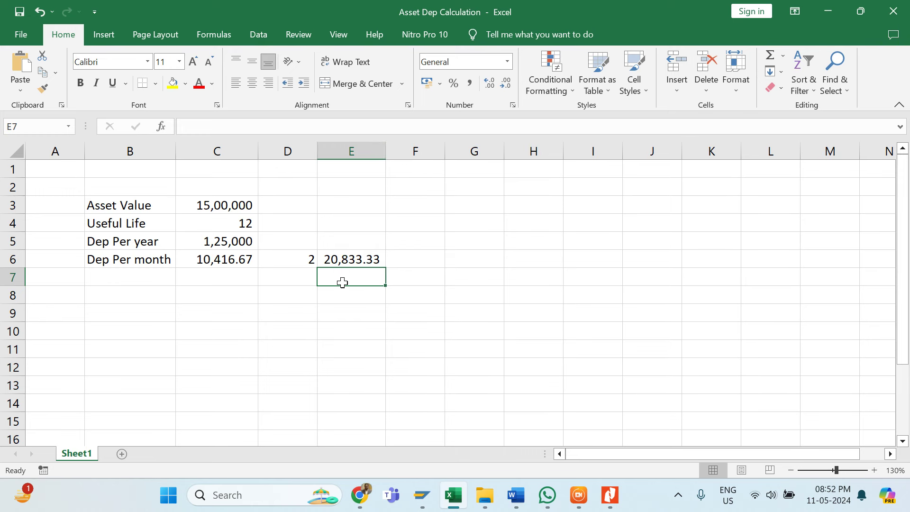
# Switch to SAP Asset Explorer and check the ordinary depreciation change and the year-end net book value for fiscal year 2024
pyautogui.hotkey('alt', 'Tab')
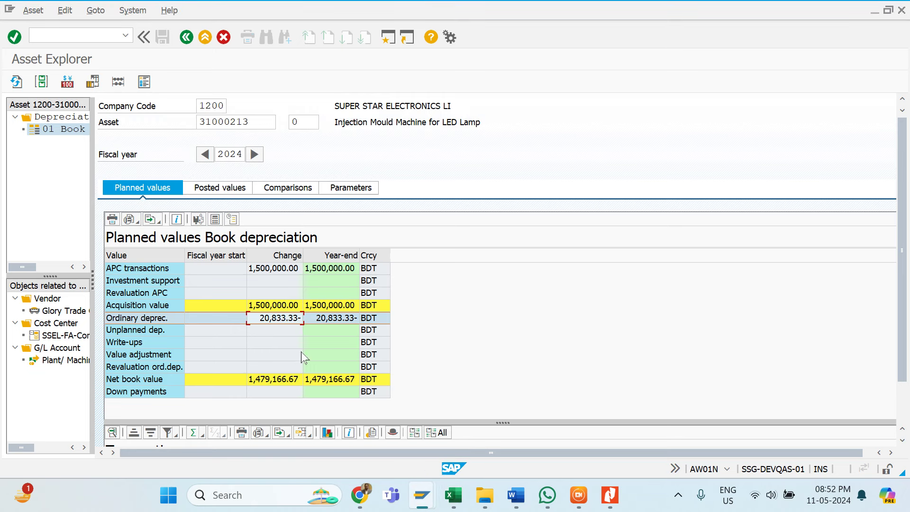
pyautogui.click(278, 331)
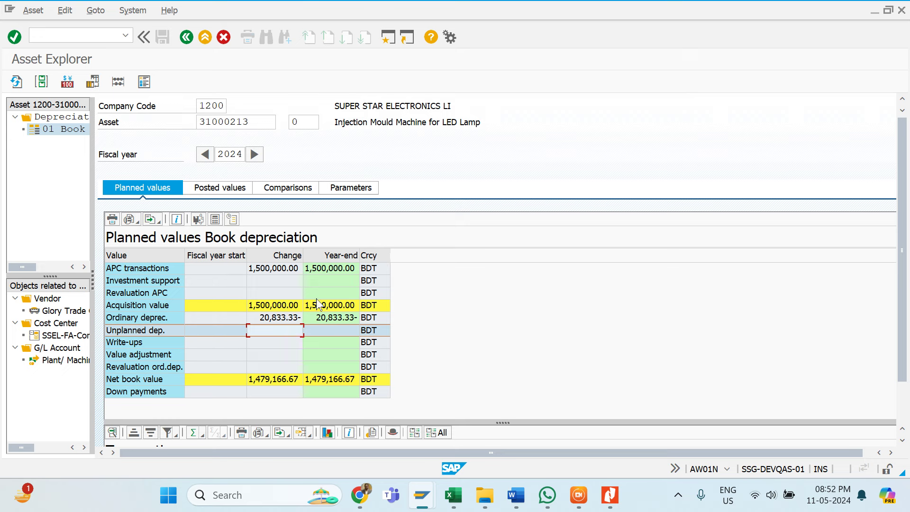
pyautogui.click(284, 321)
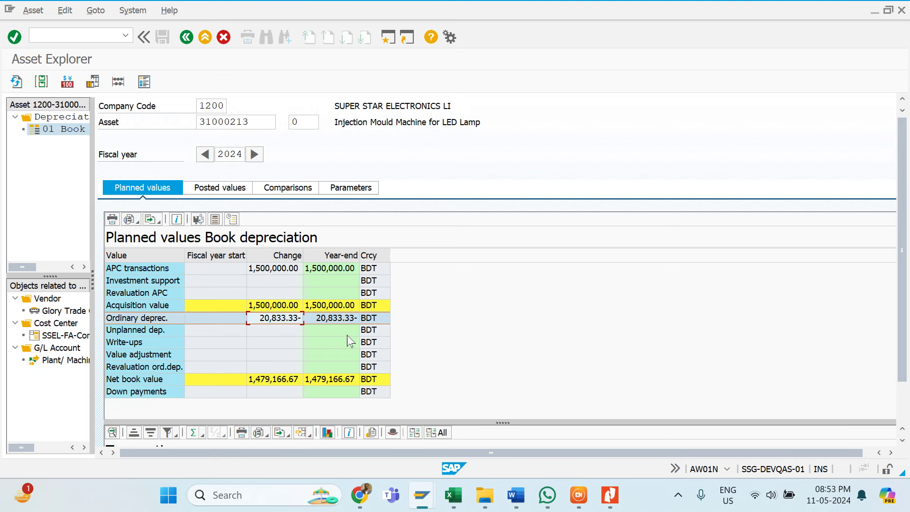
pyautogui.click(331, 379)
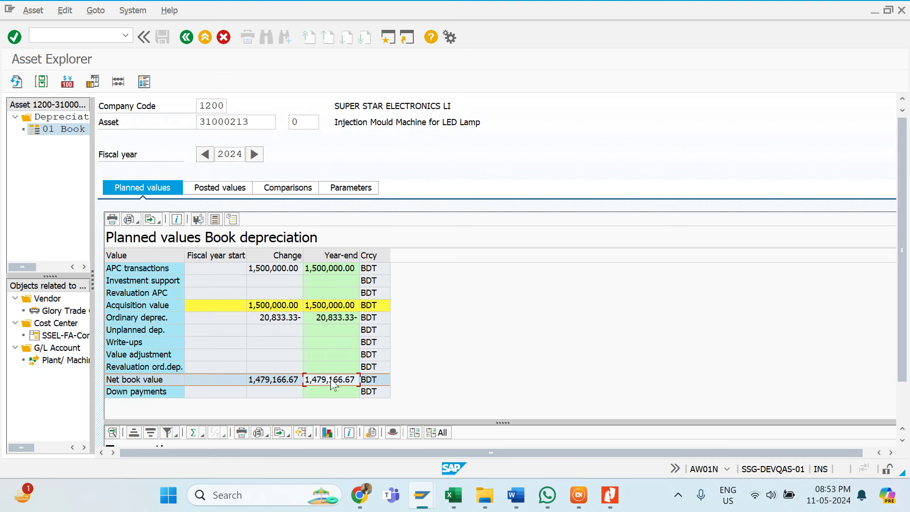
# Return to the Excel depreciation worksheet, label D7 as WDV and calculate the written-down value in E7 with =C3-E6
pyautogui.hotkey('alt', 'Tab')
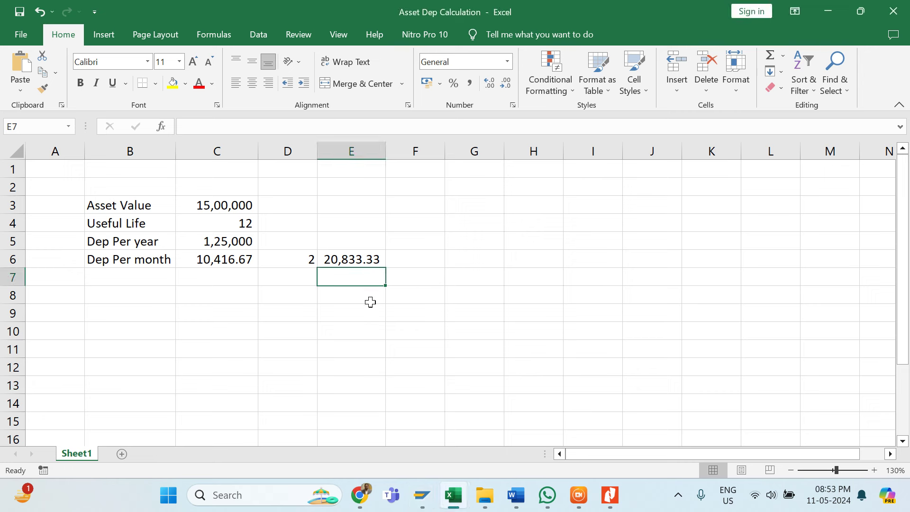
pyautogui.press('Left')
pyautogui.write('WDV')
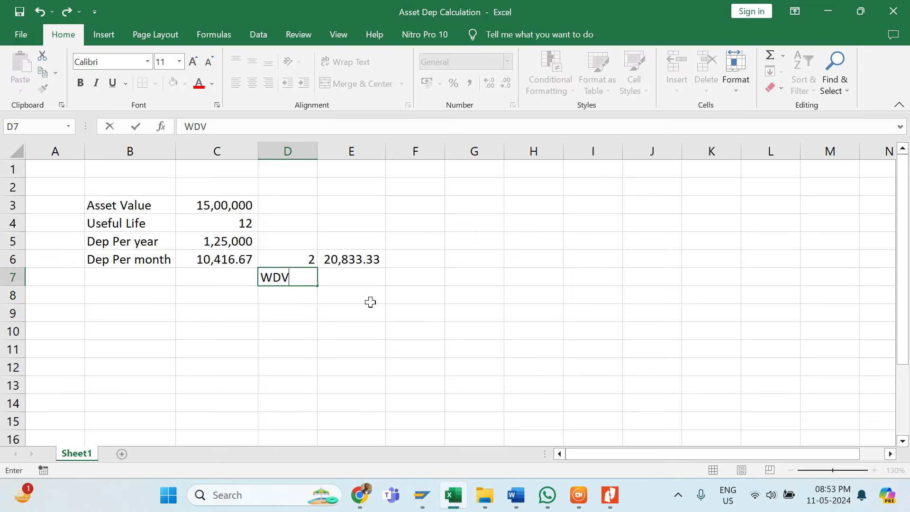
pyautogui.press('Tab')
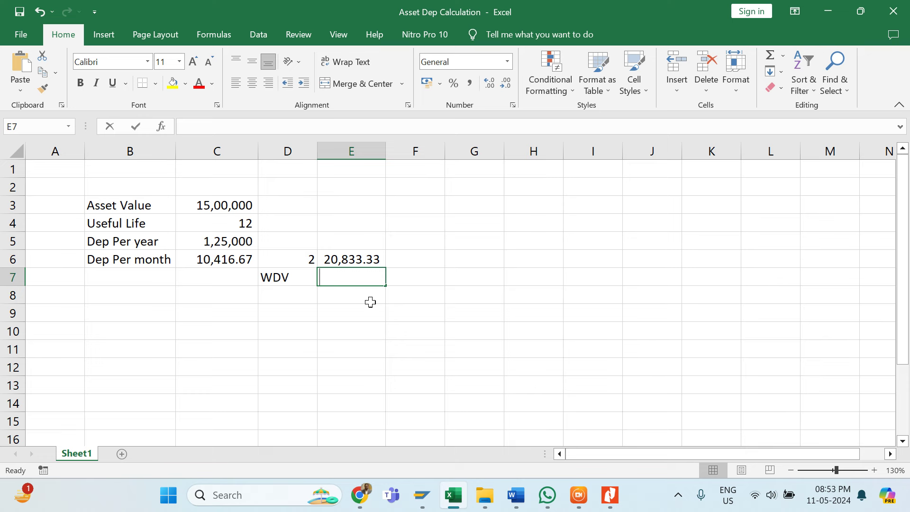
pyautogui.write('=')
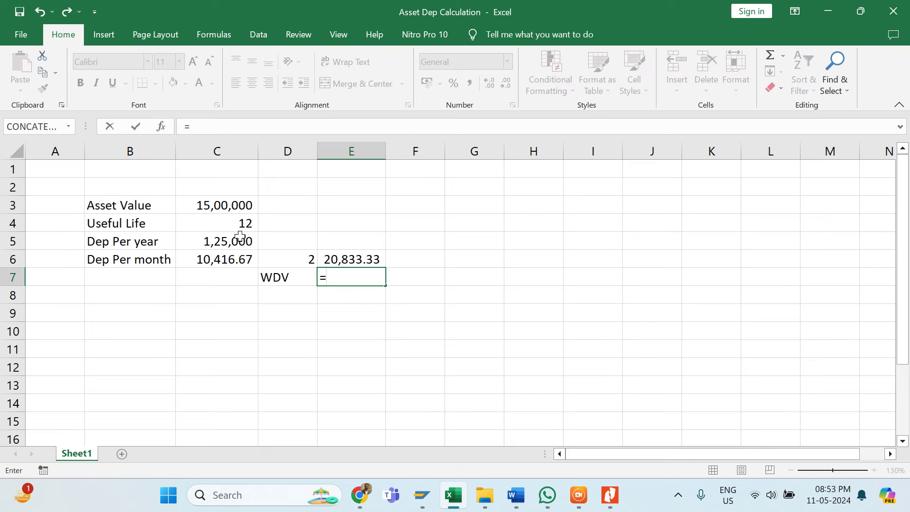
pyautogui.click(229, 205)
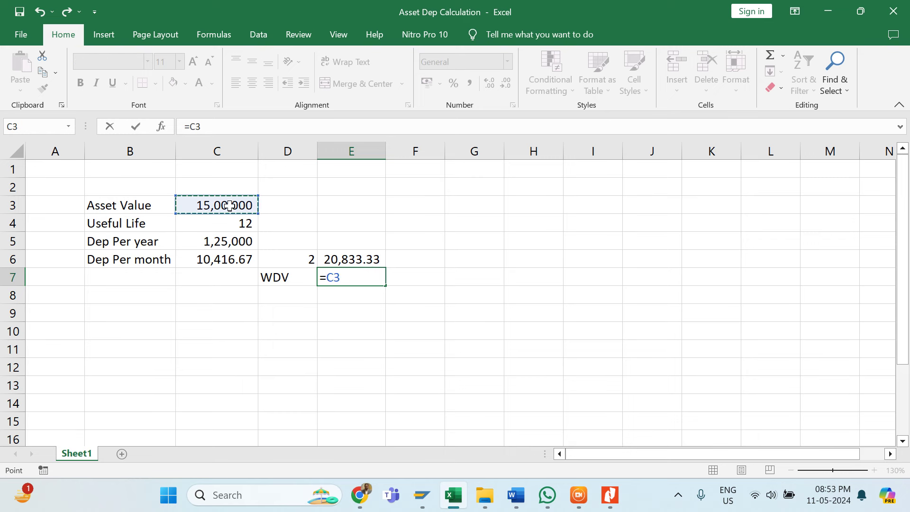
pyautogui.write('-')
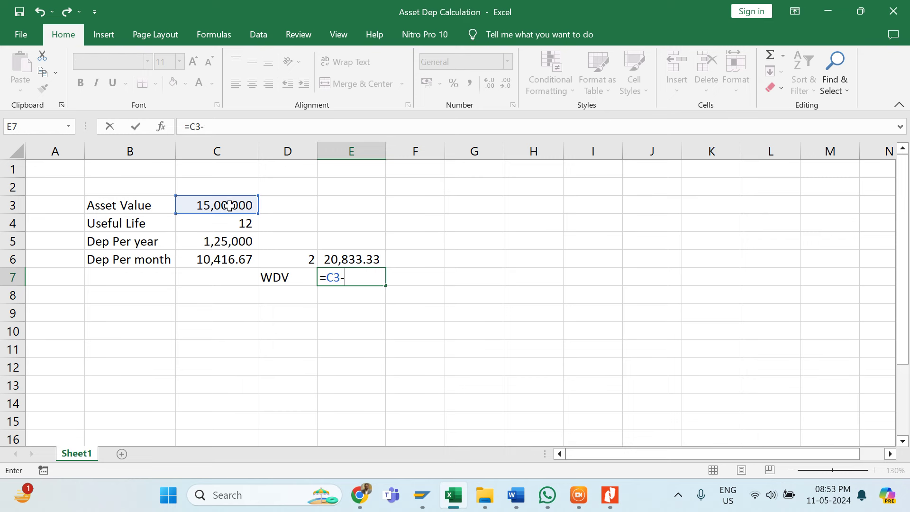
pyautogui.click(344, 253)
pyautogui.press('Return')
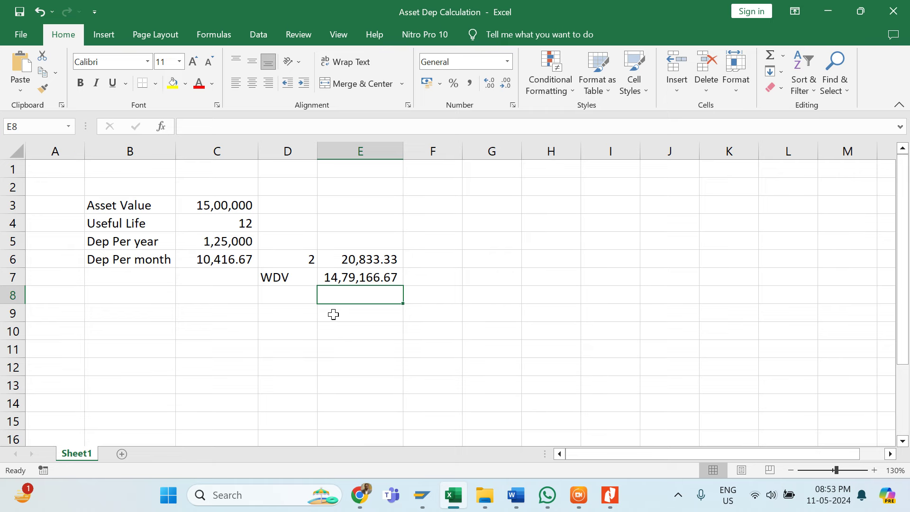
# Compare the worksheet's WDV amount with the year-end net book value in SAP Asset Explorer, finishing in SAP
pyautogui.hotkey('alt', 'Tab')
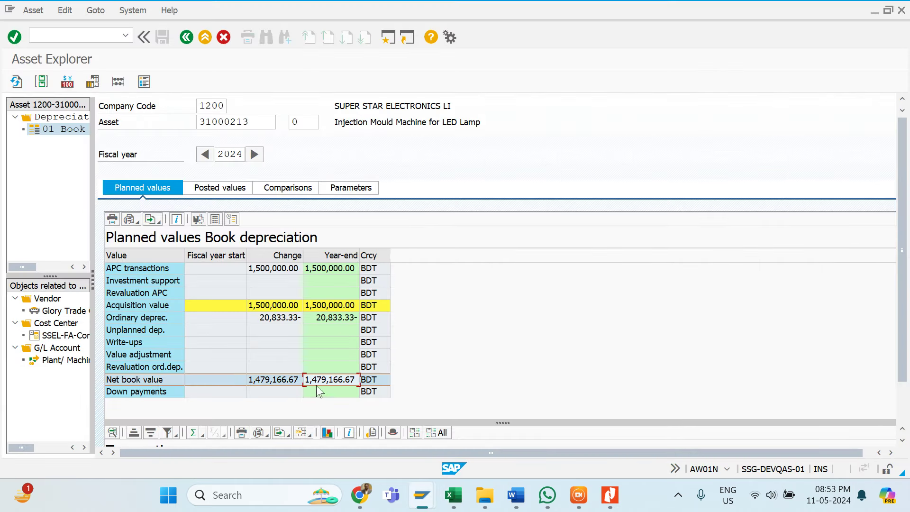
pyautogui.hotkey('alt', 'Tab')
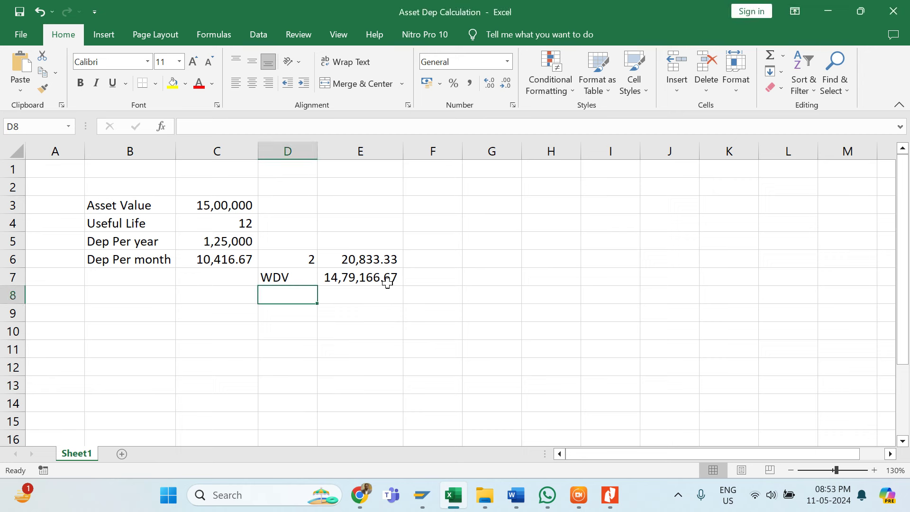
pyautogui.click(366, 150)
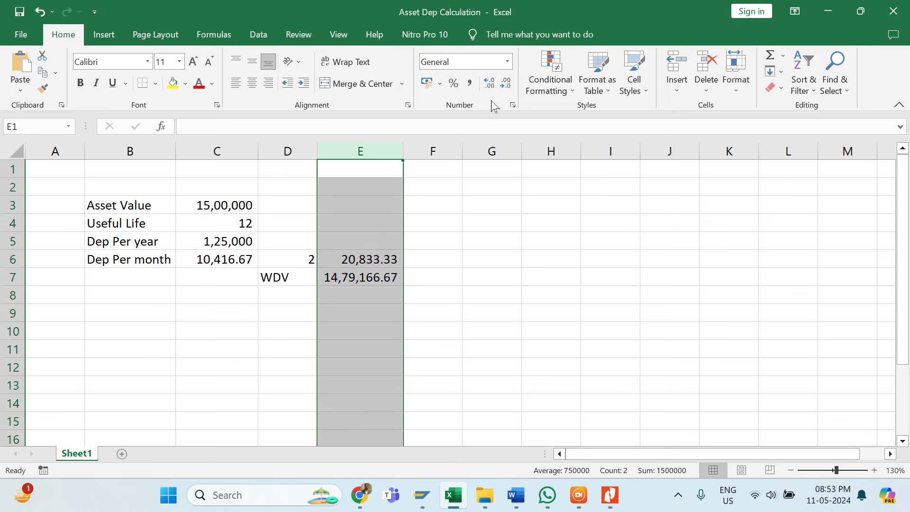
pyautogui.click(356, 314)
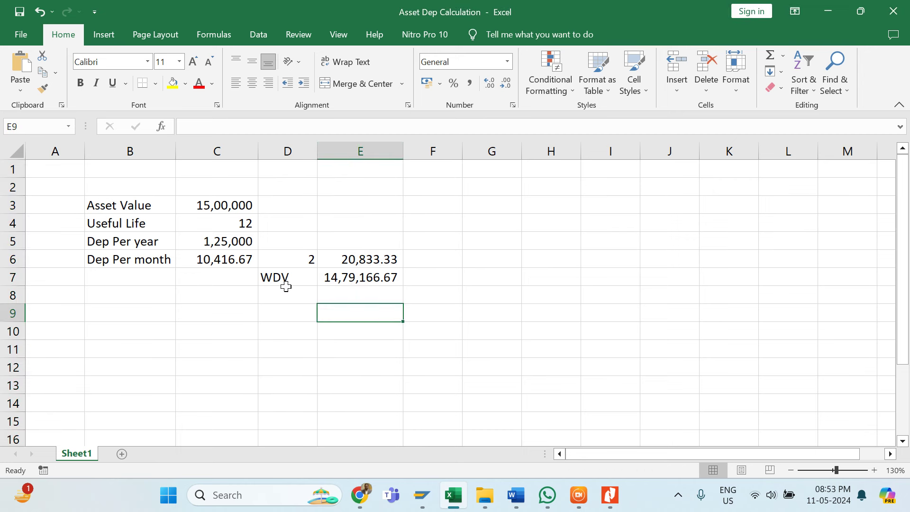
pyautogui.click(122, 279)
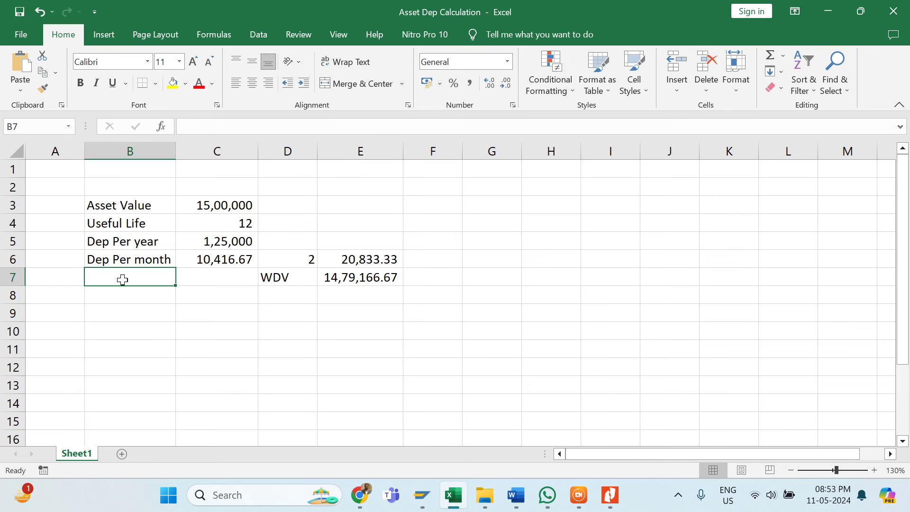
pyautogui.click(262, 278)
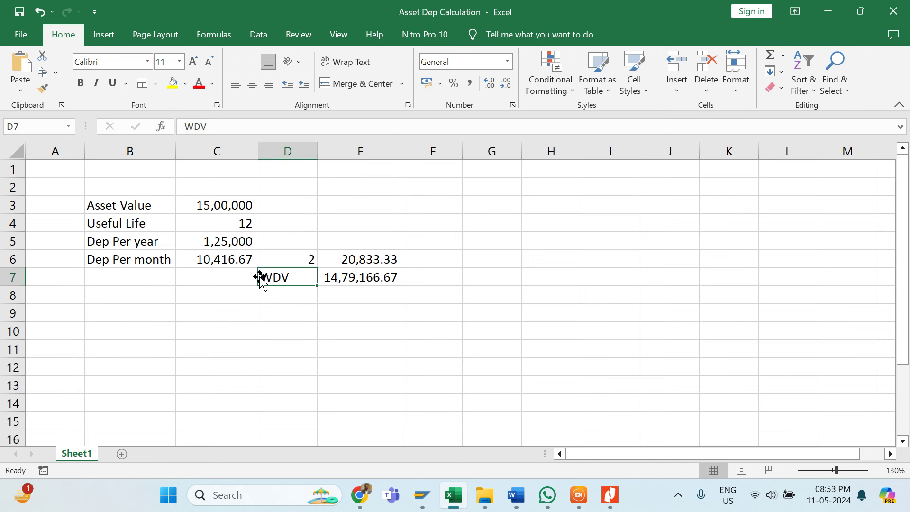
pyautogui.hotkey('alt', 'Tab')
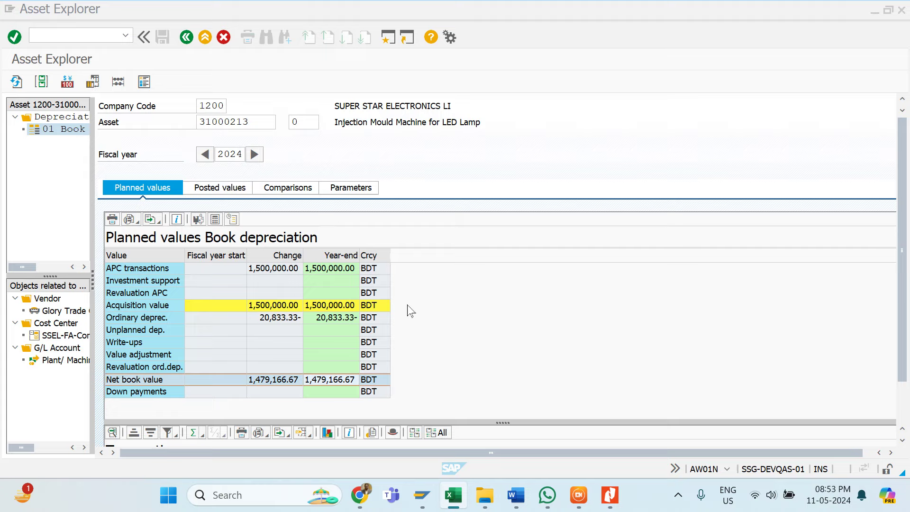
pyautogui.hotkey('alt', 'Tab')
pyautogui.hotkey('alt', 'Tab')
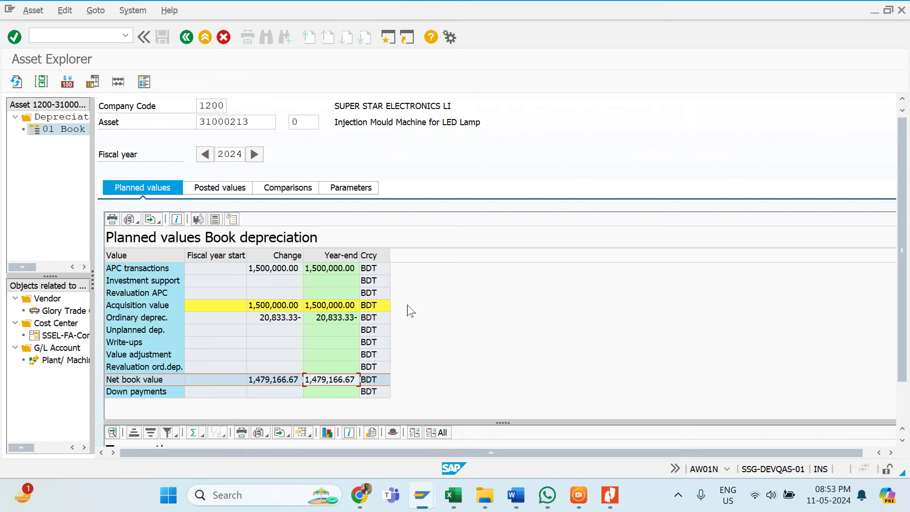
# Review the year-end and change amounts for ordinary depreciation and the unplanned depreciation row in the planned values
pyautogui.click(337, 325)
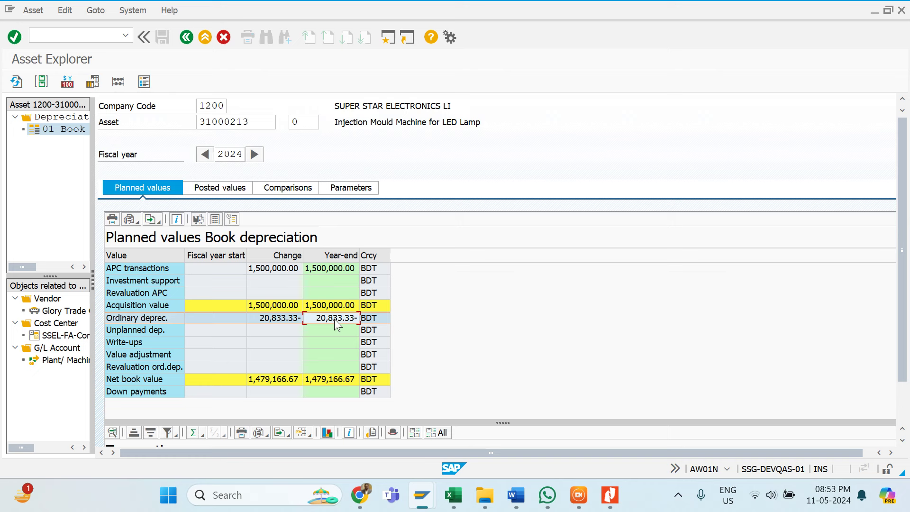
pyautogui.click(281, 331)
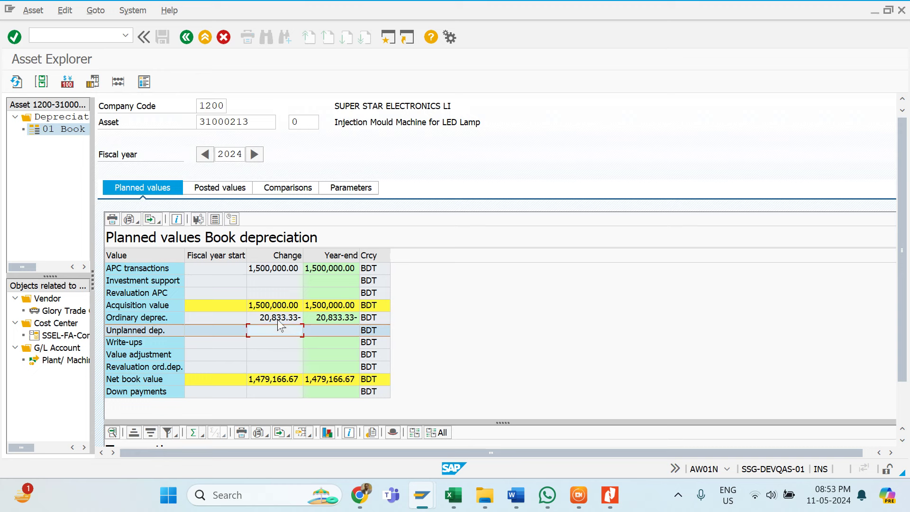
pyautogui.click(277, 321)
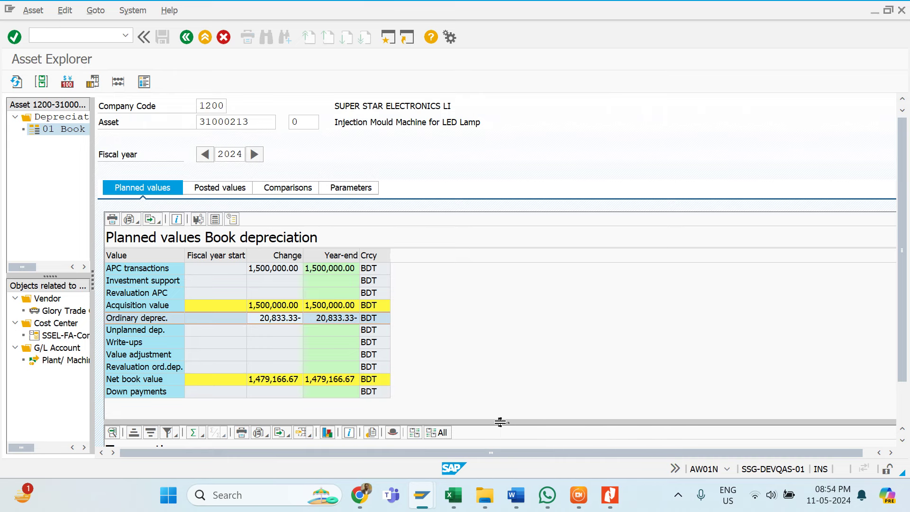
# Enlarge the Transactions list to examine the acquisition's value date, amount and transaction type, and restore a split view with the planned values
pyautogui.moveTo(499, 421)
pyautogui.mouseDown()
pyautogui.moveTo(479, 247)
pyautogui.moveTo(459, 217)
pyautogui.moveTo(501, 217)
pyautogui.moveTo(502, 342)
pyautogui.moveTo(501, 231)
pyautogui.mouseUp()
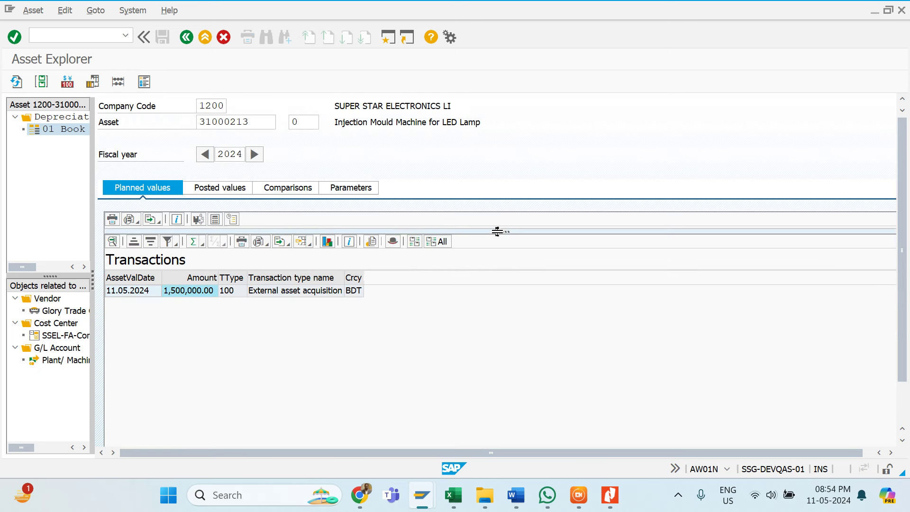
pyautogui.click(134, 291)
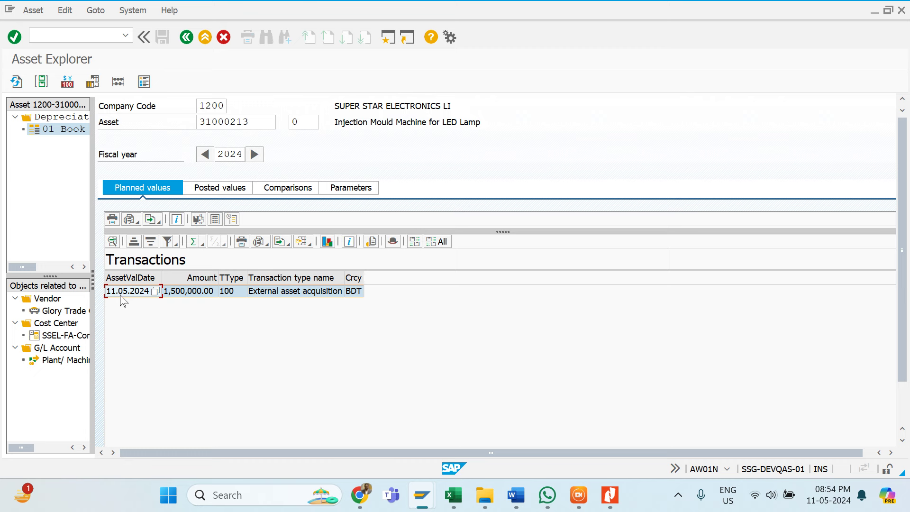
pyautogui.click(175, 295)
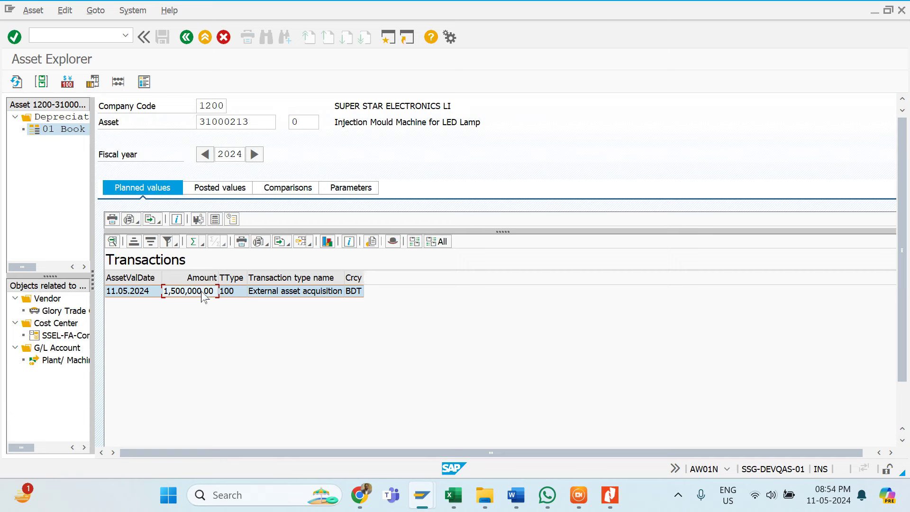
pyautogui.click(243, 293)
pyautogui.click(290, 294)
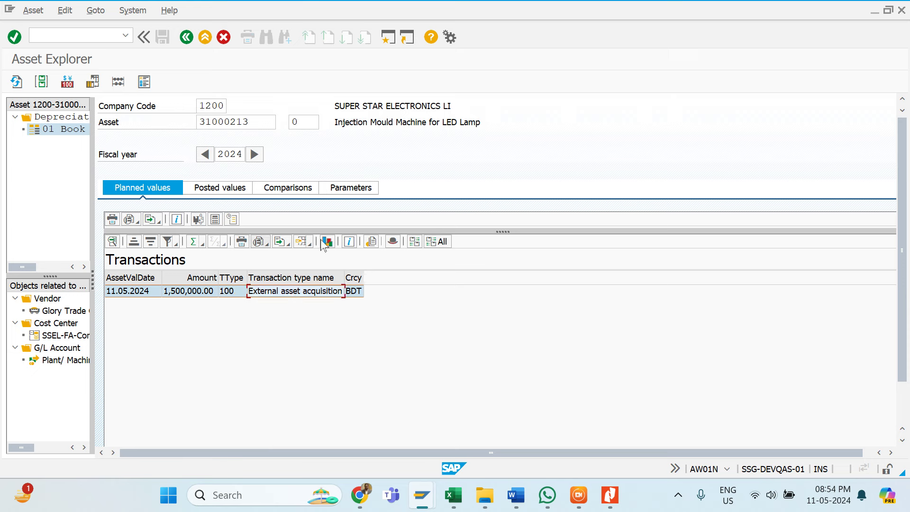
pyautogui.moveTo(497, 232); pyautogui.dragTo(487, 349)
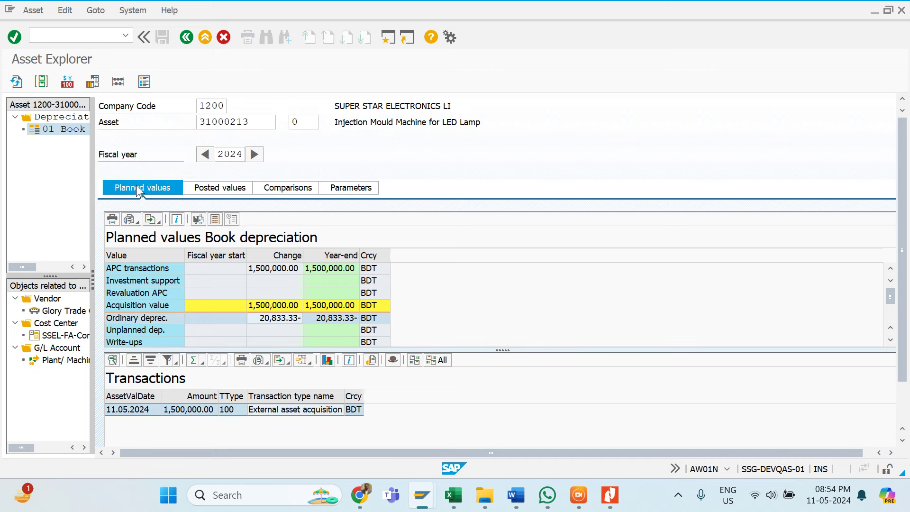
# Show the asset's posted values in full and examine its APC transactions, acquisition value and net book value, snoozing the Zoom meeting reminder
pyautogui.click(225, 191)
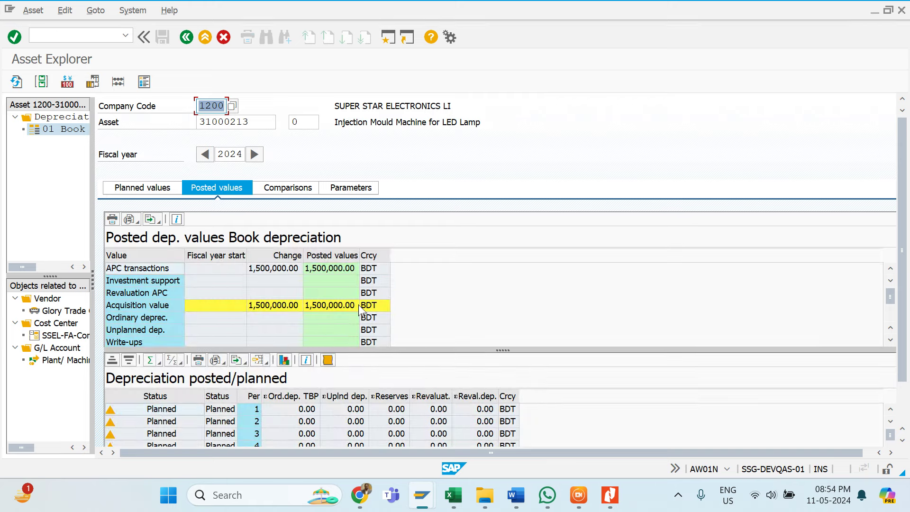
pyautogui.moveTo(506, 349); pyautogui.dragTo(524, 436)
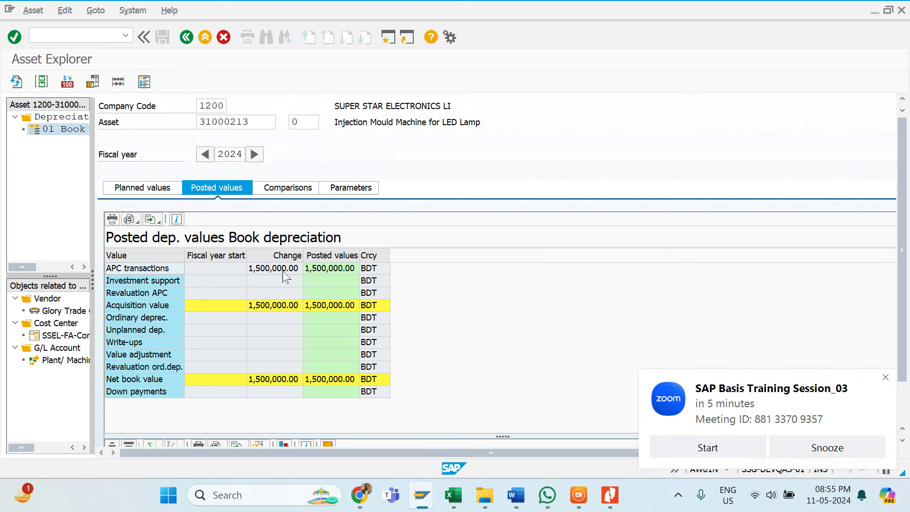
pyautogui.click(836, 450)
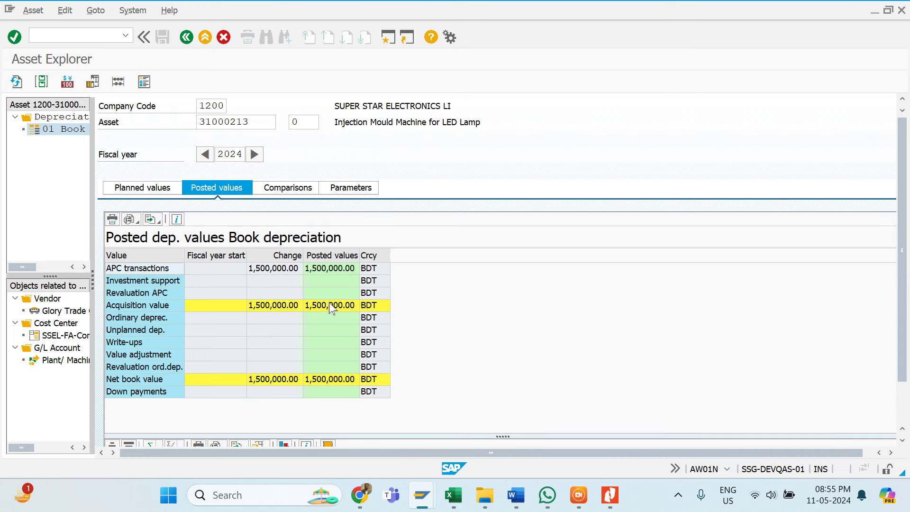
pyautogui.click(275, 270)
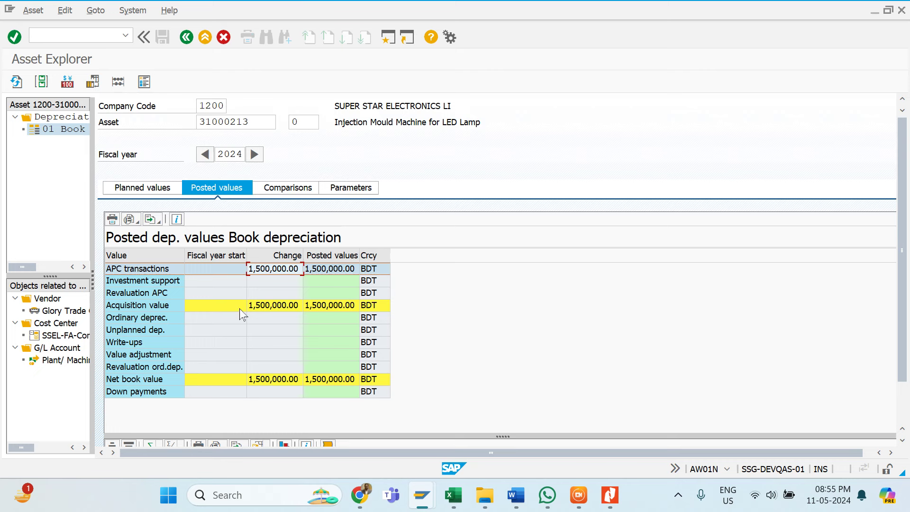
pyautogui.click(296, 307)
pyautogui.click(257, 381)
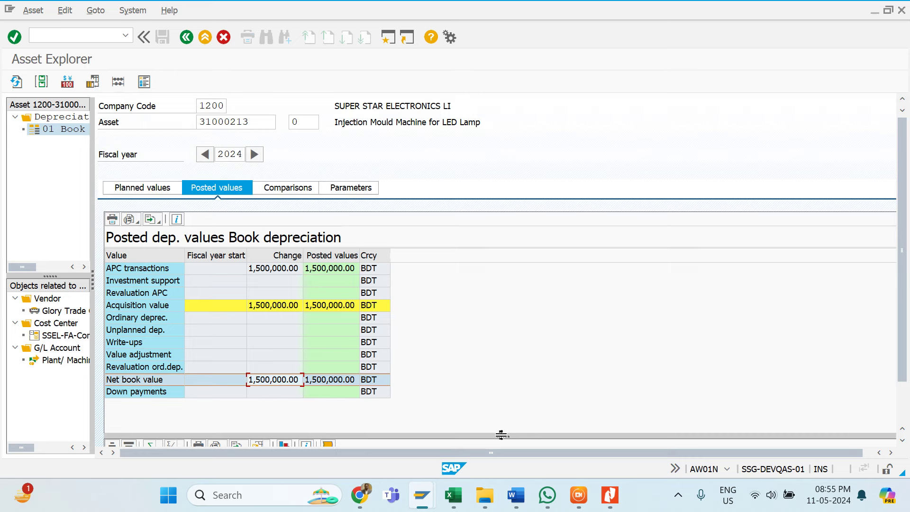
# Expand the Depreciation posted/planned list and examine the ordinary depreciation planned for each period
pyautogui.moveTo(501, 434); pyautogui.dragTo(471, 179)
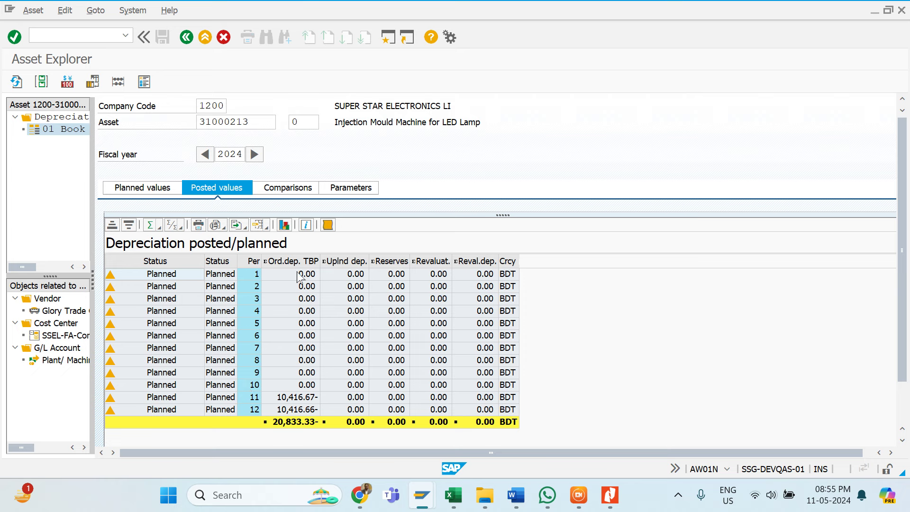
pyautogui.click(296, 385)
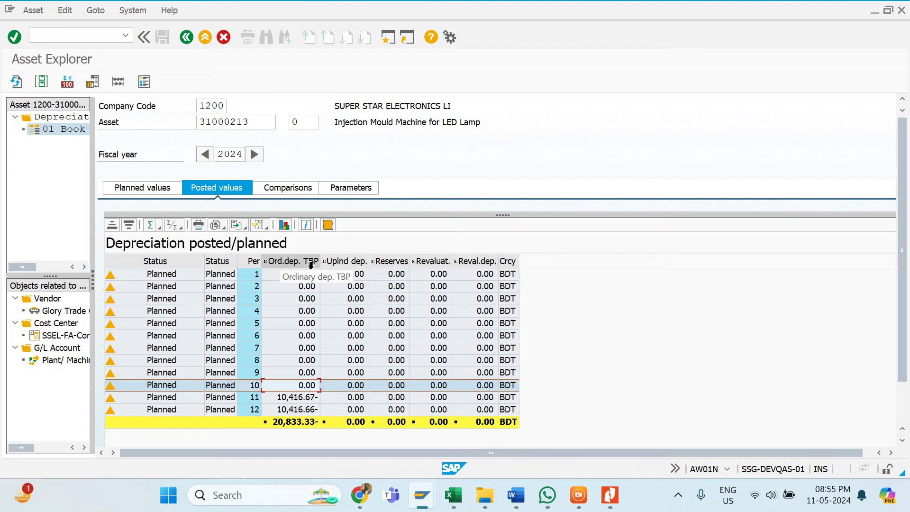
pyautogui.click(298, 362)
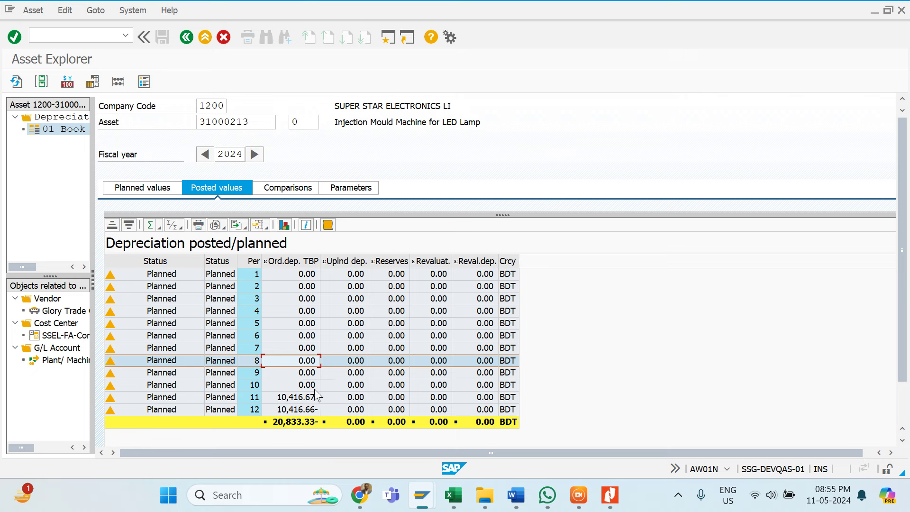
# Examine the planned depreciation for periods 10 to 12 and compare it with the Dep Per month cell in the Excel workbook, returning to SAP
pyautogui.click(270, 386)
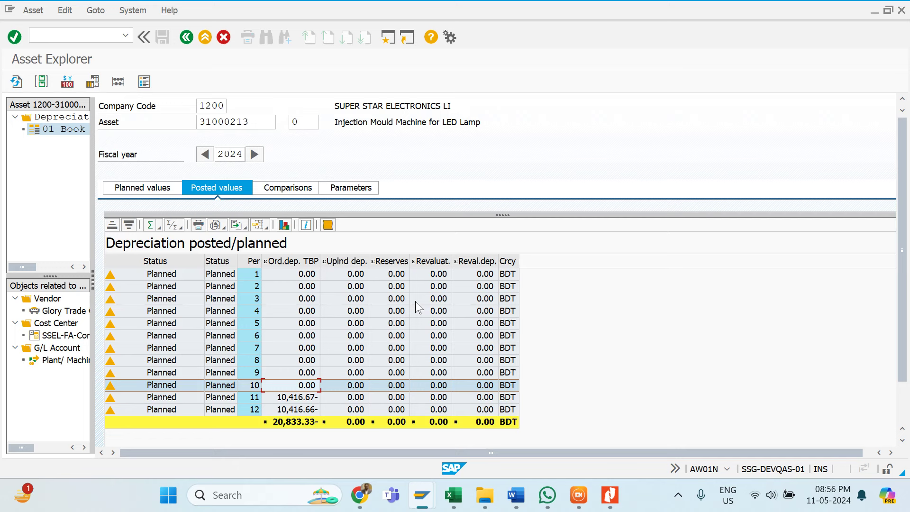
pyautogui.click(290, 399)
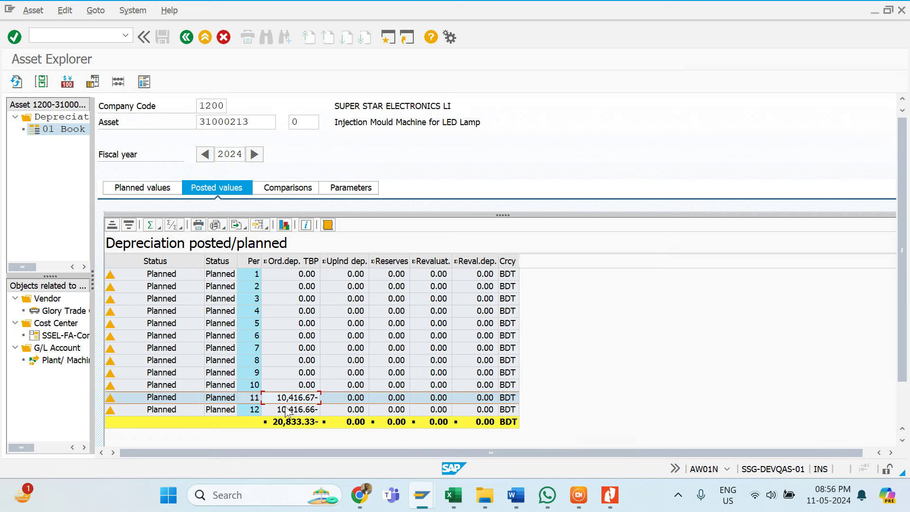
pyautogui.click(303, 411)
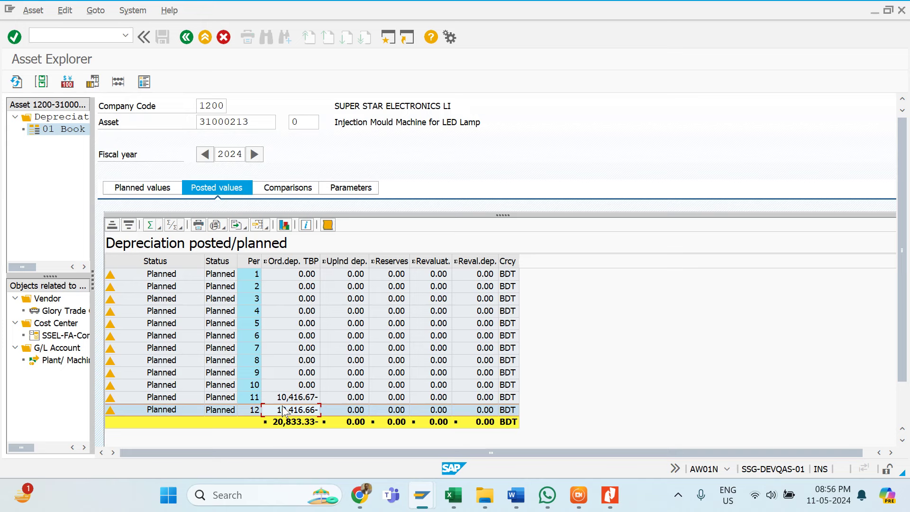
pyautogui.hotkey('alt', 'Tab')
pyautogui.click(210, 260)
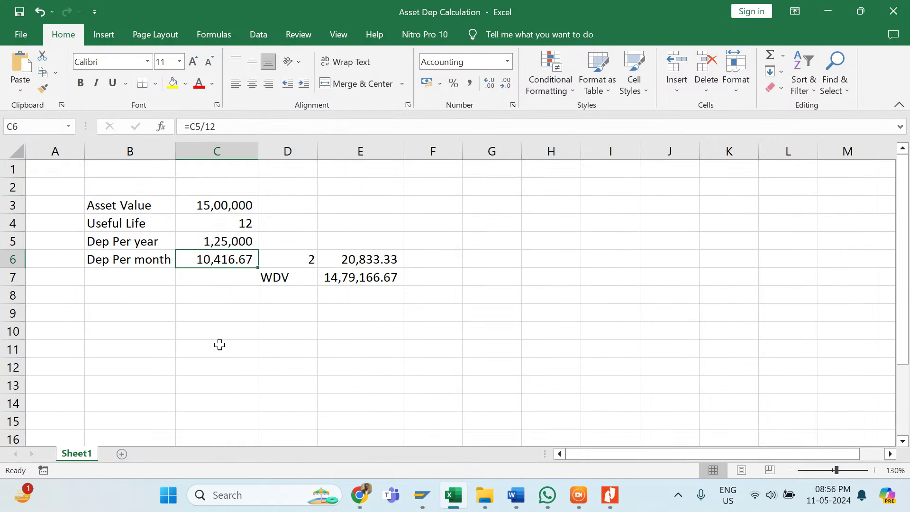
pyautogui.hotkey('alt', 'Tab')
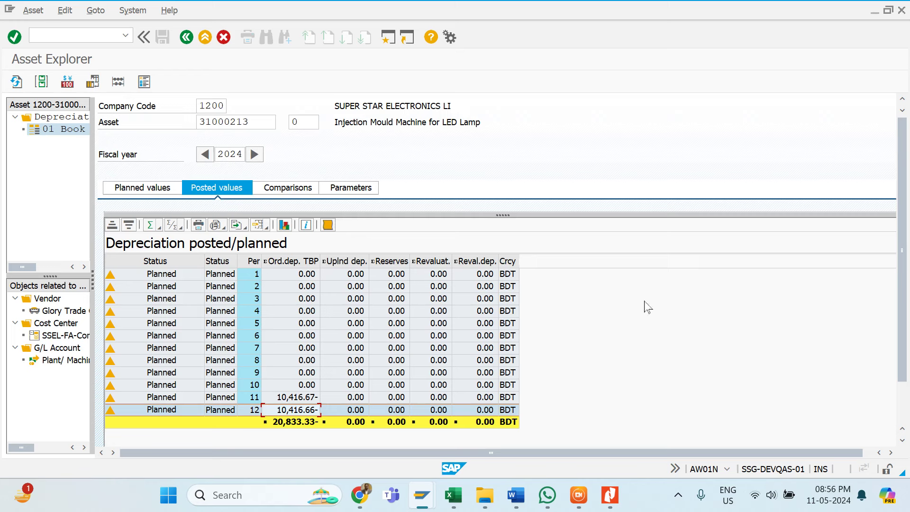
# Show the asset's year-by-year comparison for 2024 to 2036 and examine depreciation and net book value in its first years
pyautogui.click(290, 190)
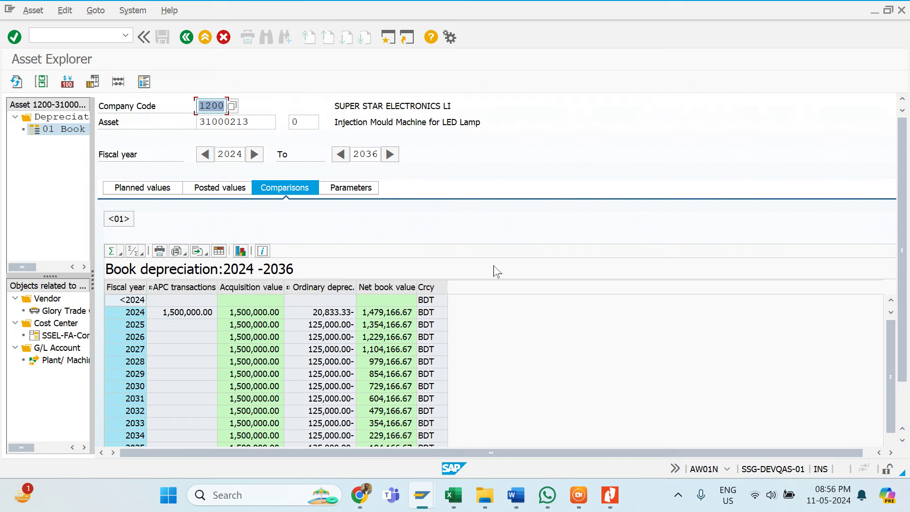
pyautogui.scroll(-1, 495, 271)
pyautogui.scroll(-1, 496, 271)
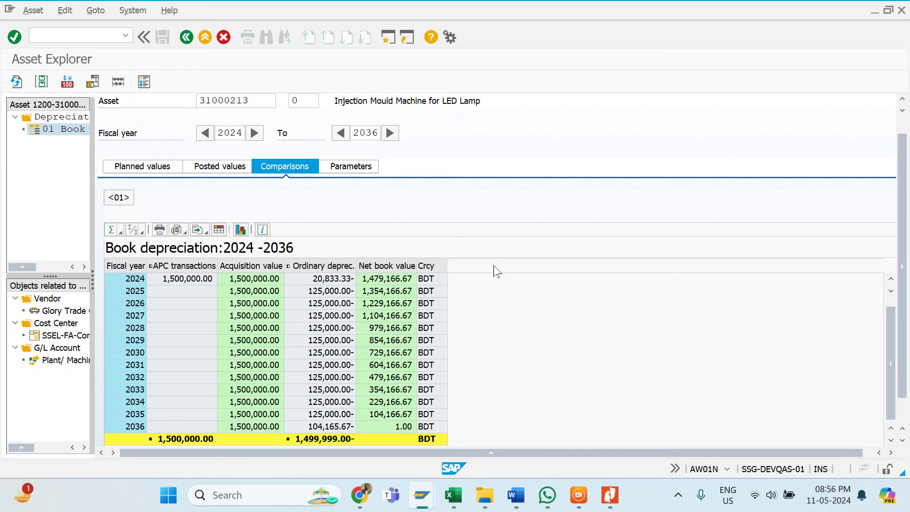
pyautogui.click(186, 281)
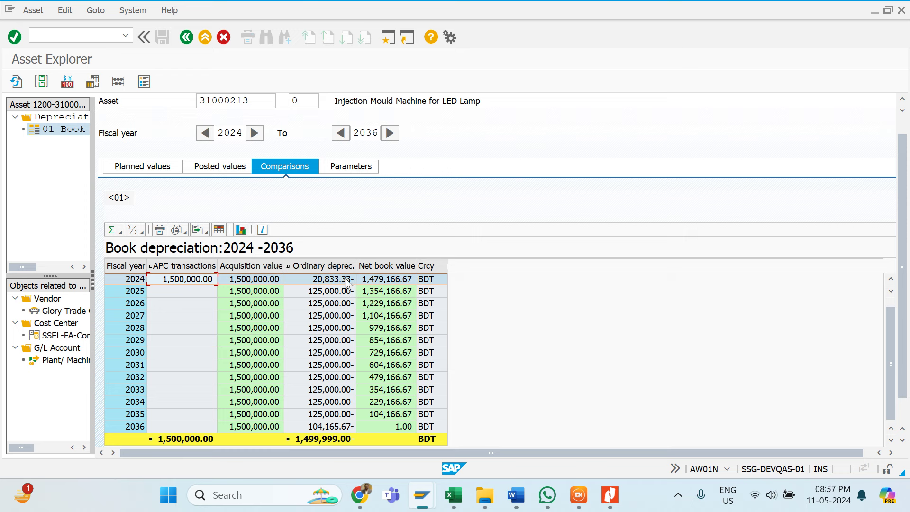
pyautogui.click(409, 282)
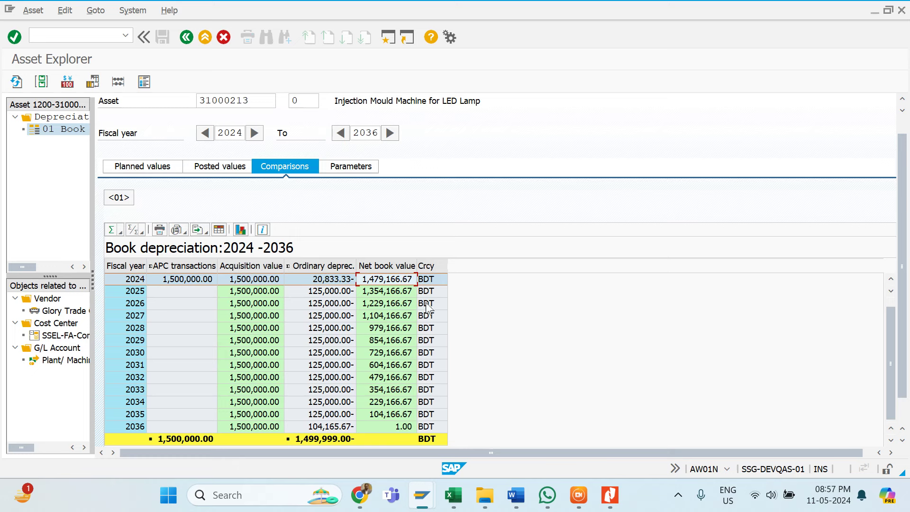
pyautogui.click(291, 293)
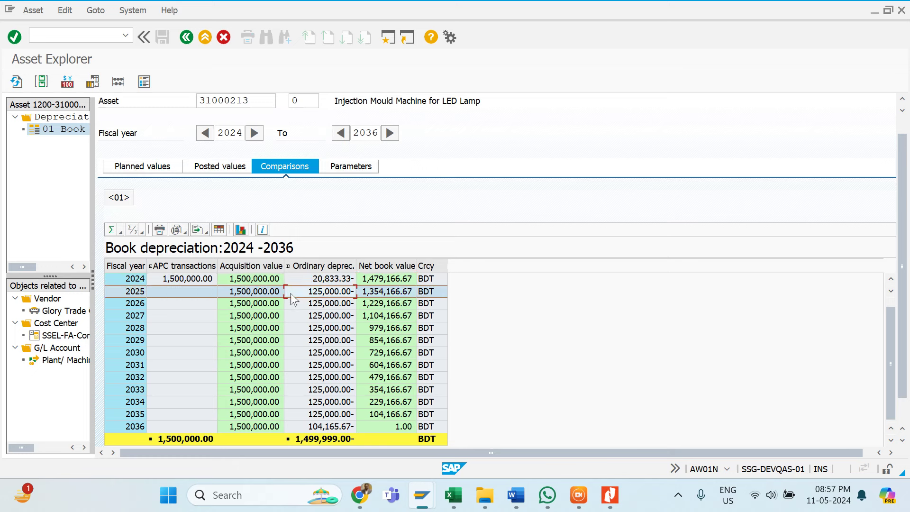
pyautogui.click(325, 303)
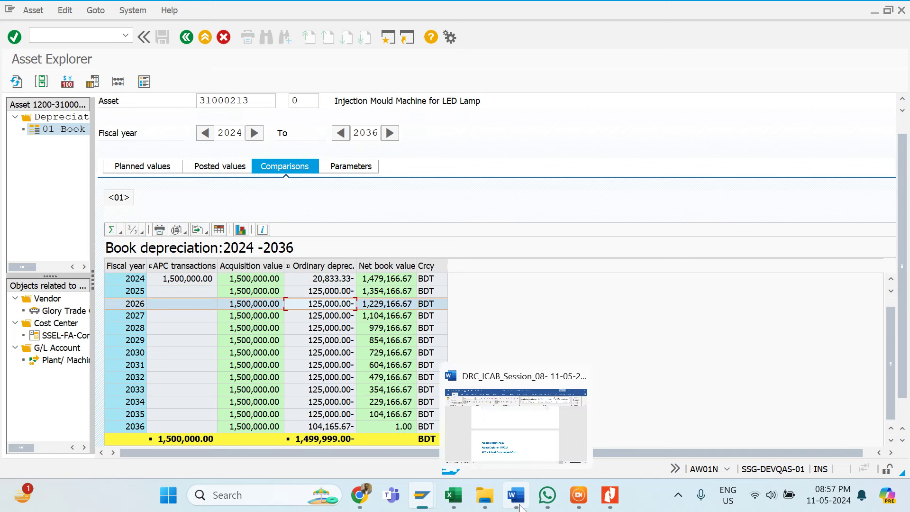
# Check the Dep Per year cell in the Excel workbook against the yearly ordinary depreciation, returning to the SAP comparison
pyautogui.moveTo(453, 493)
pyautogui.click(450, 454)
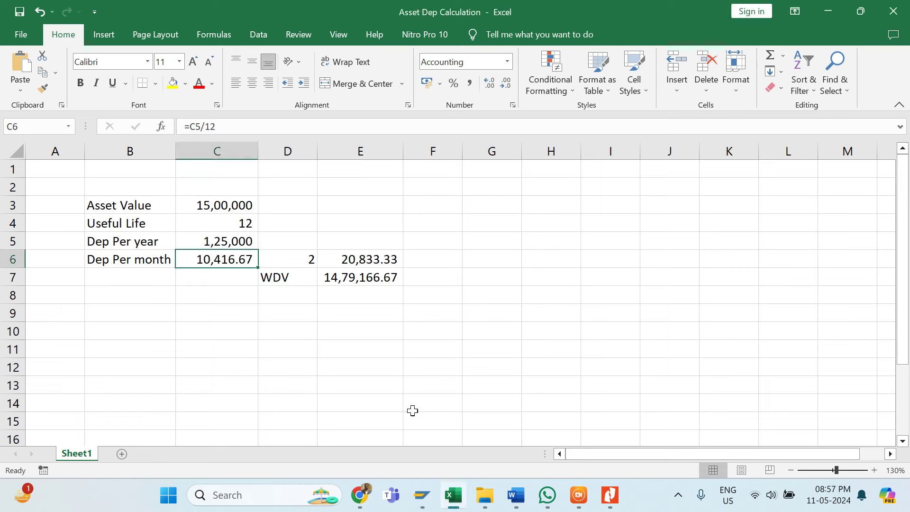
pyautogui.click(237, 239)
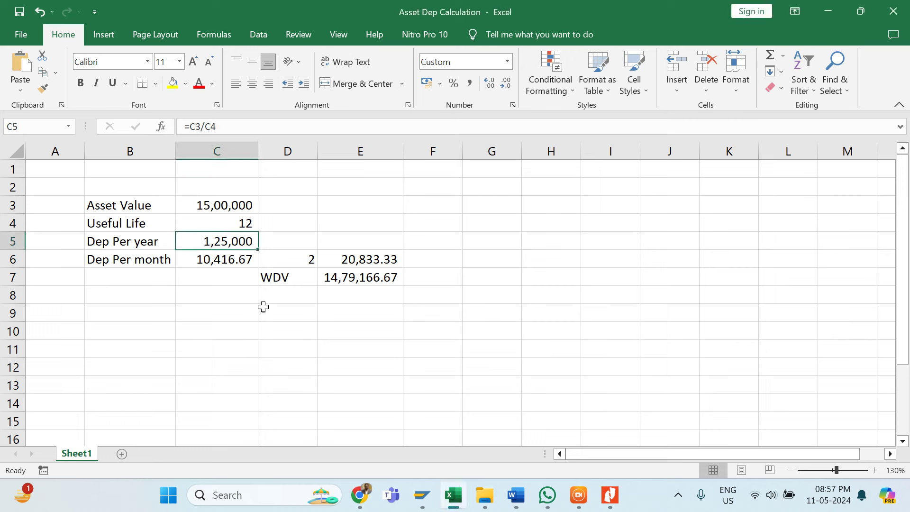
pyautogui.hotkey('alt', 'Tab')
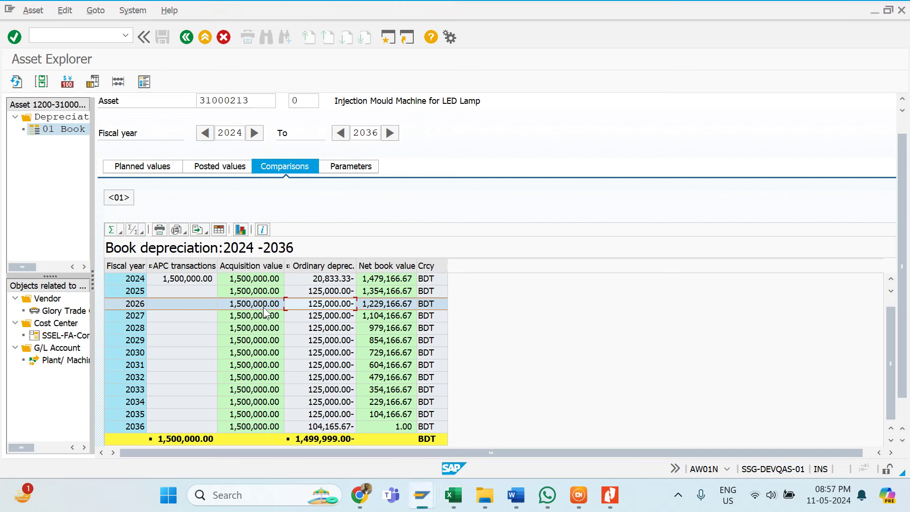
# Examine the ordinary depreciation year by year from 2027 to 2036 and the net book value at the end of 2036
pyautogui.click(325, 318)
pyautogui.press('Down')
pyautogui.press('Down')
pyautogui.press('Down')
pyautogui.press('Down')
pyautogui.press('Down')
pyautogui.press('Down')
pyautogui.press('Down')
pyautogui.press('Down')
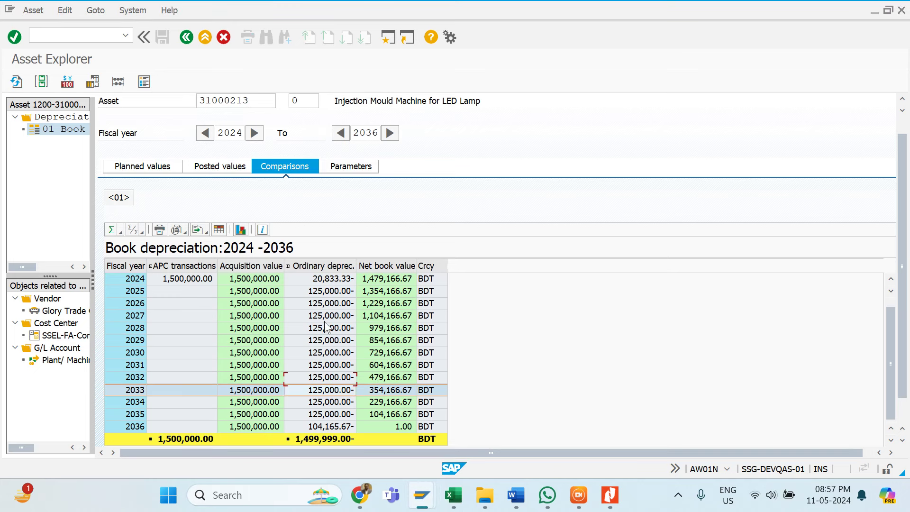
pyautogui.press('Down')
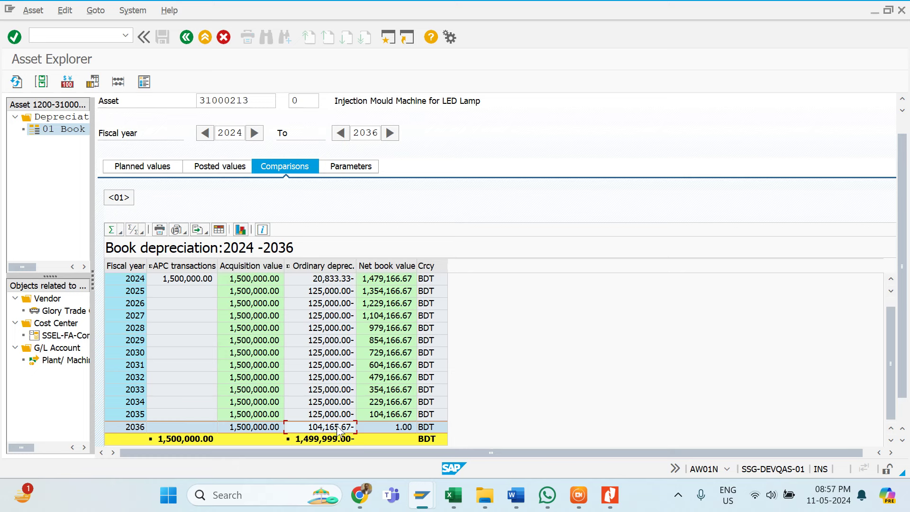
pyautogui.click(396, 425)
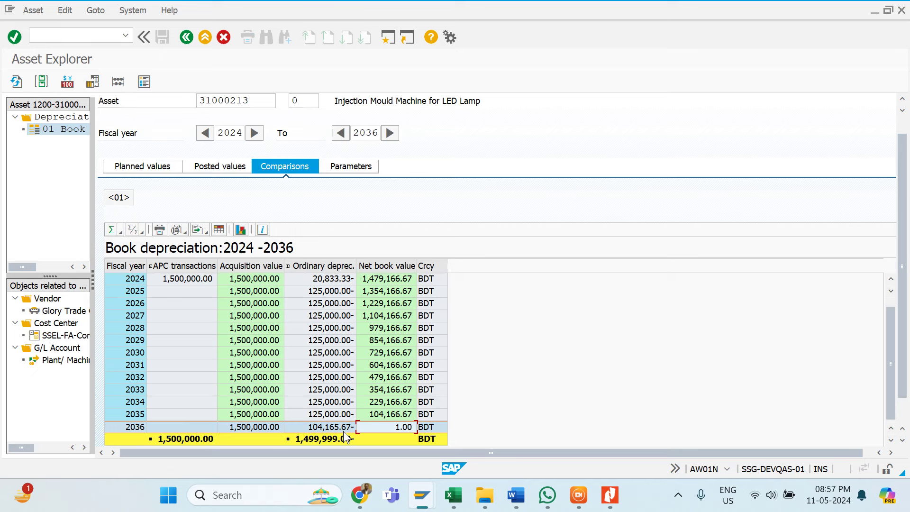
# Examine the net book values for fiscal years 2031 and 2034 and the comparison's start and end years
pyautogui.click(146, 365)
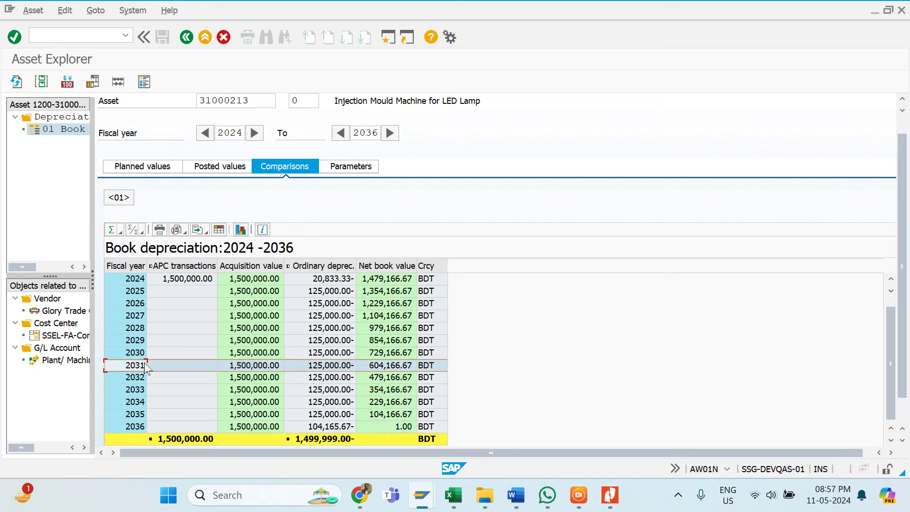
pyautogui.click(390, 369)
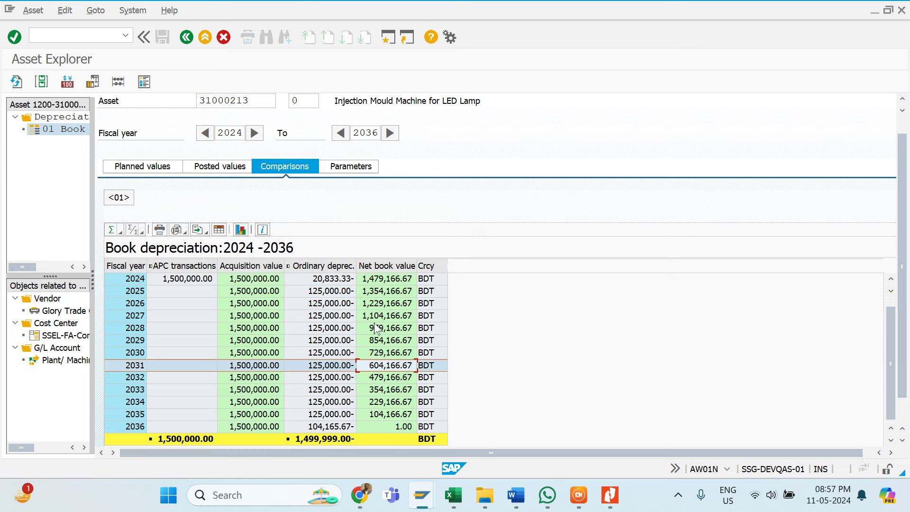
pyautogui.click(391, 405)
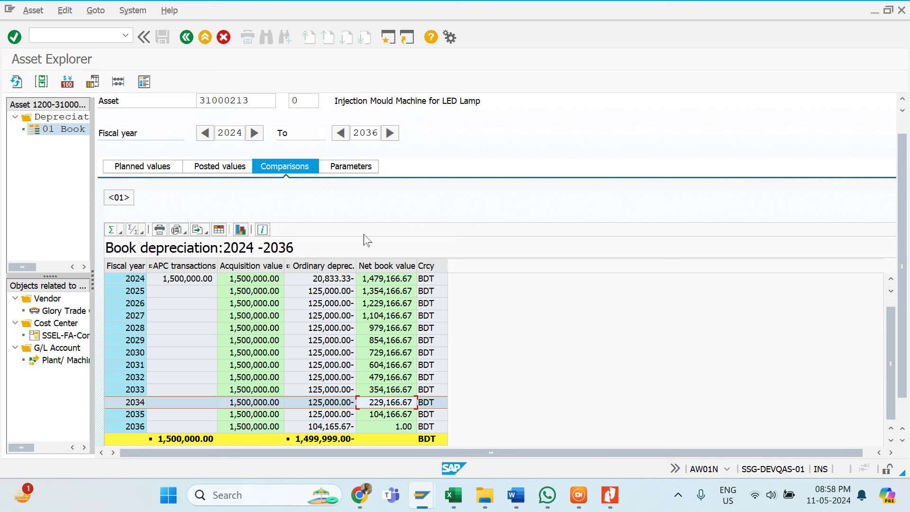
pyautogui.click(231, 133)
pyautogui.click(378, 133)
# Try to display the posted depreciation for fiscal year 2025
pyautogui.click(136, 170)
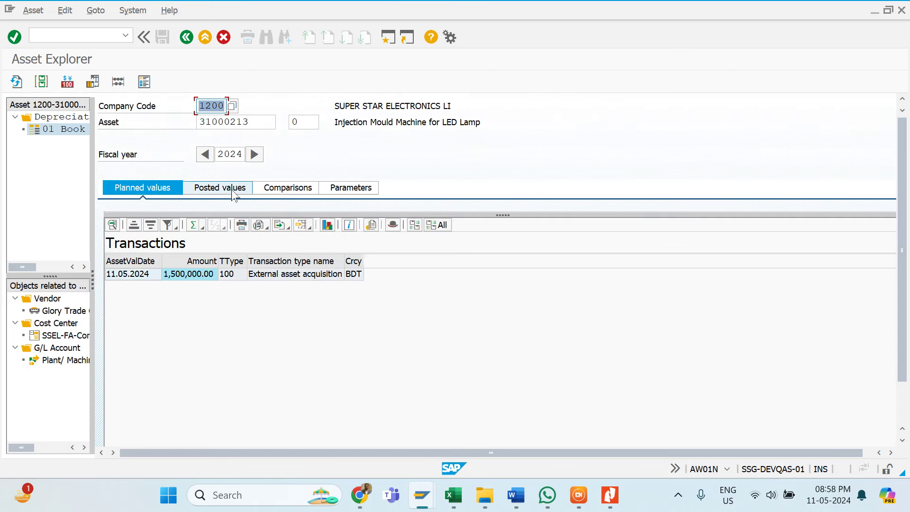
pyautogui.click(233, 192)
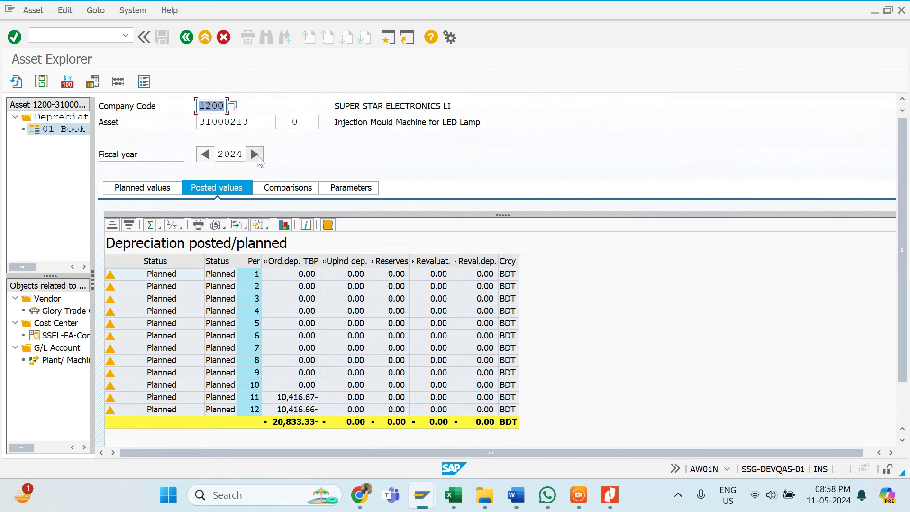
pyautogui.click(255, 155)
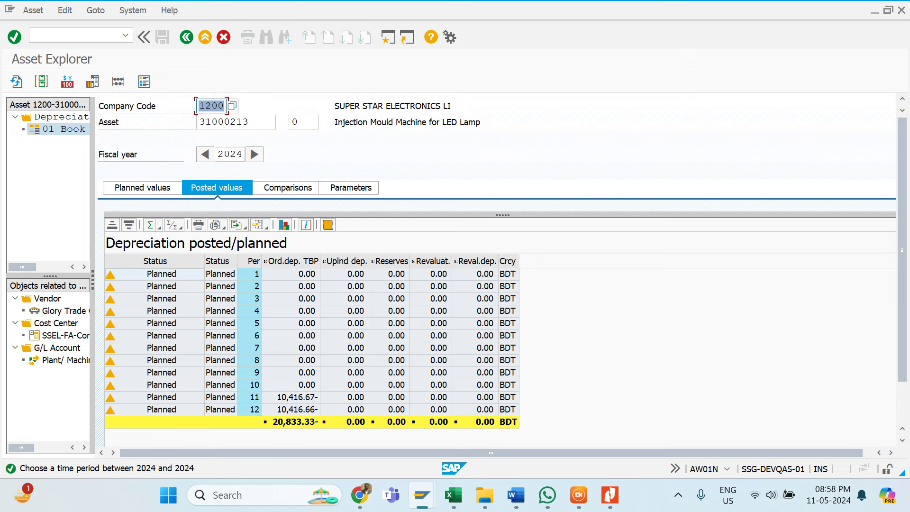
pyautogui.click(242, 154)
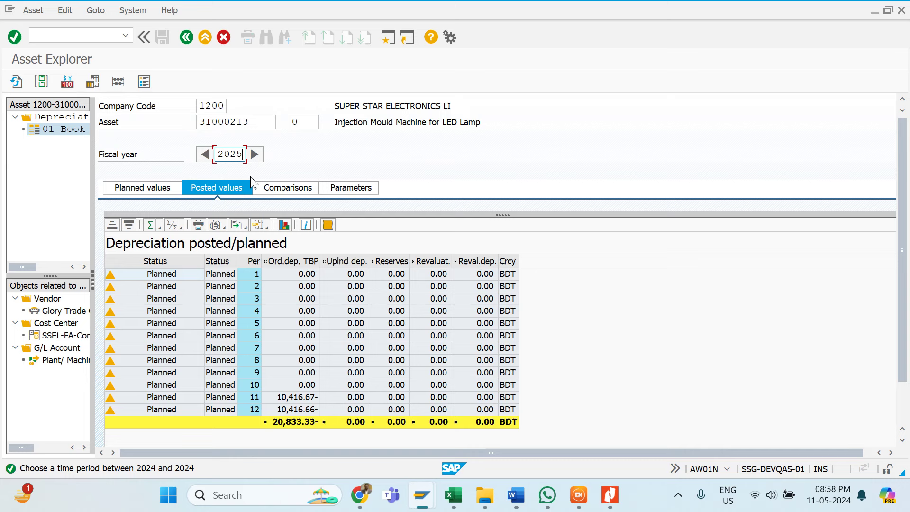
pyautogui.press('Return')
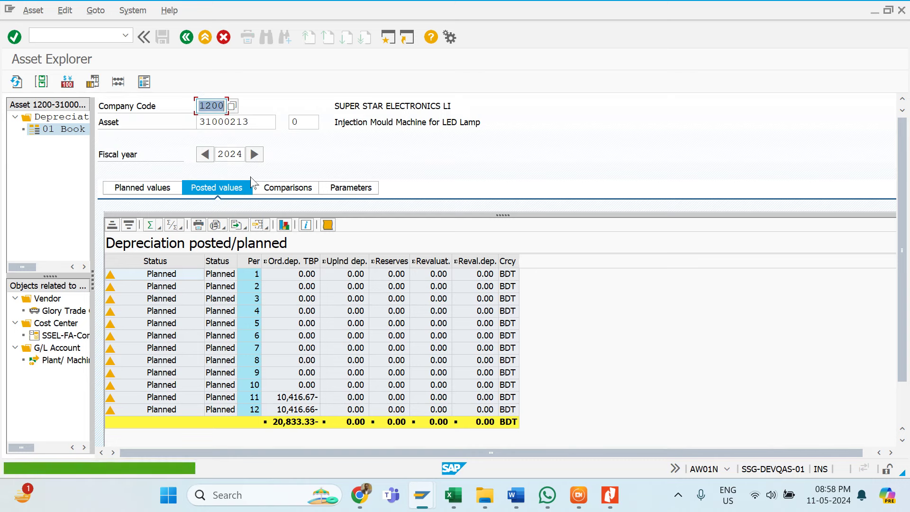
pyautogui.click(164, 189)
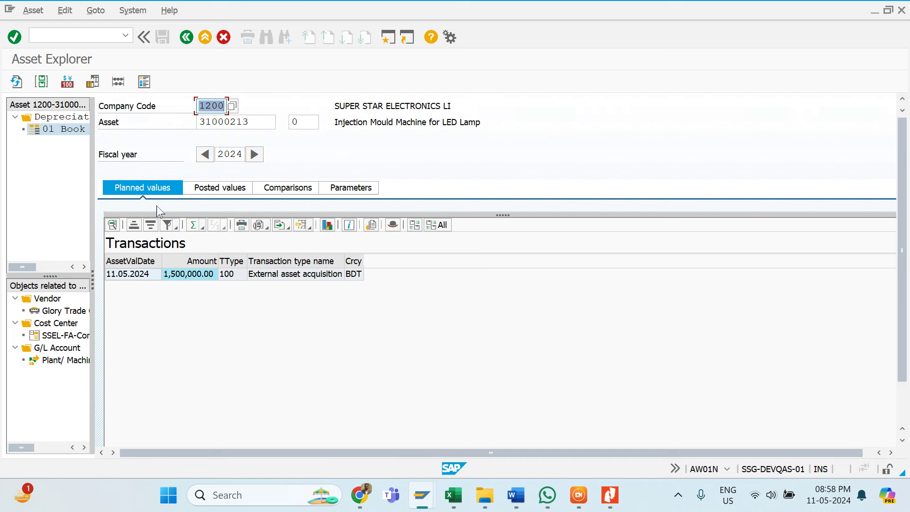
pyautogui.click(203, 188)
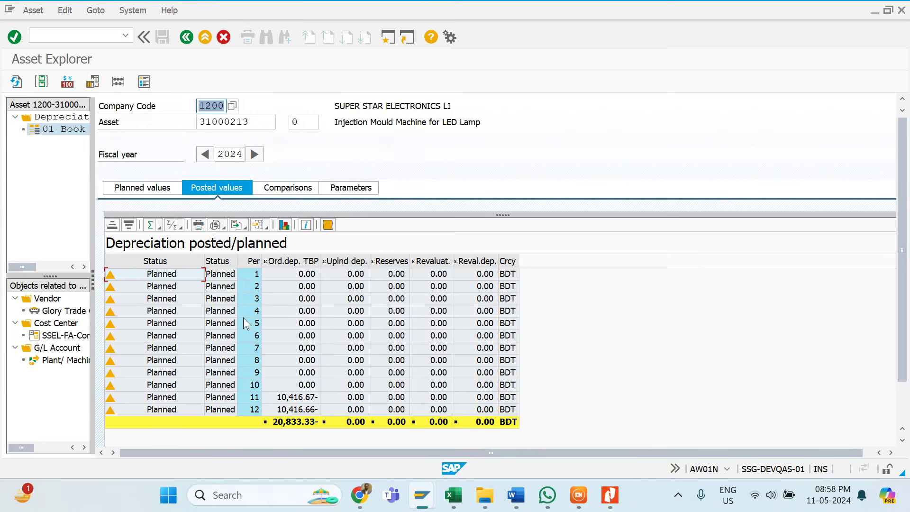
# Widen the depreciation areas and related objects overview, and review the asset's parameters, planned values, posted values and comparisons in turn
pyautogui.moveTo(91, 284); pyautogui.dragTo(151, 347)
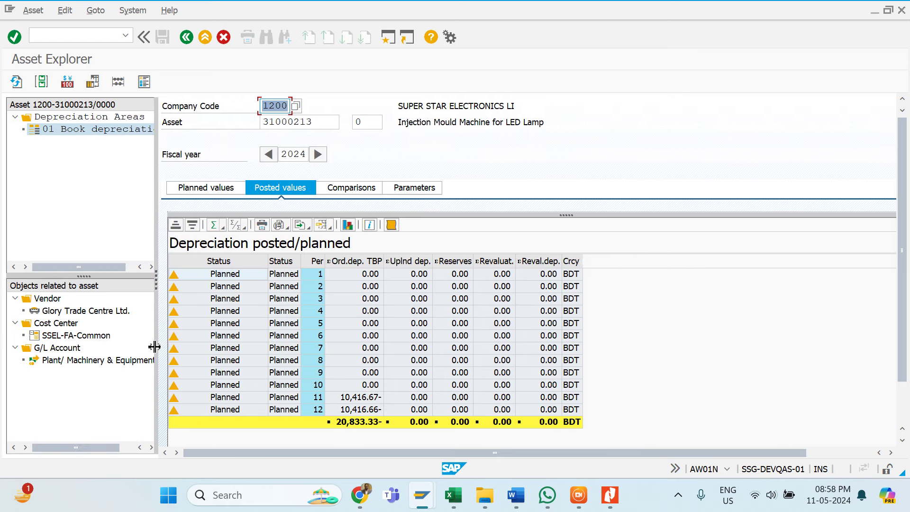
pyautogui.click(416, 188)
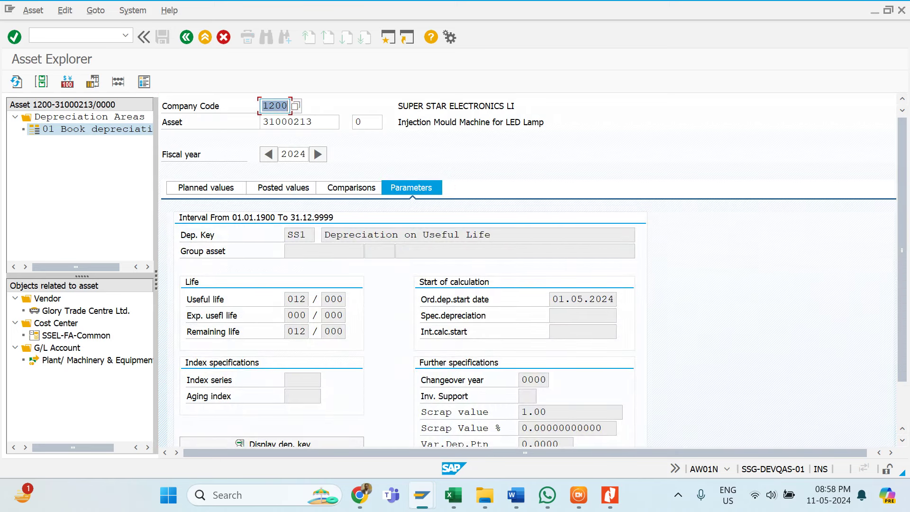
pyautogui.click(213, 194)
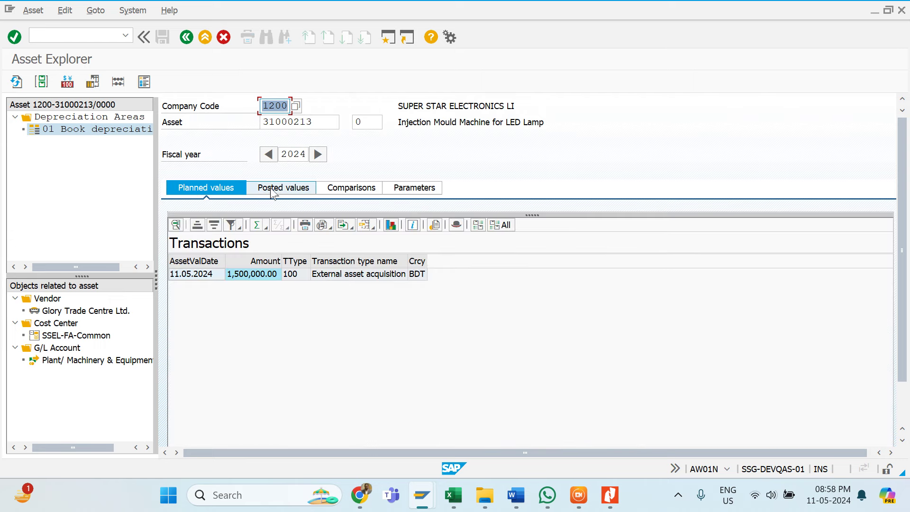
pyautogui.click(271, 192)
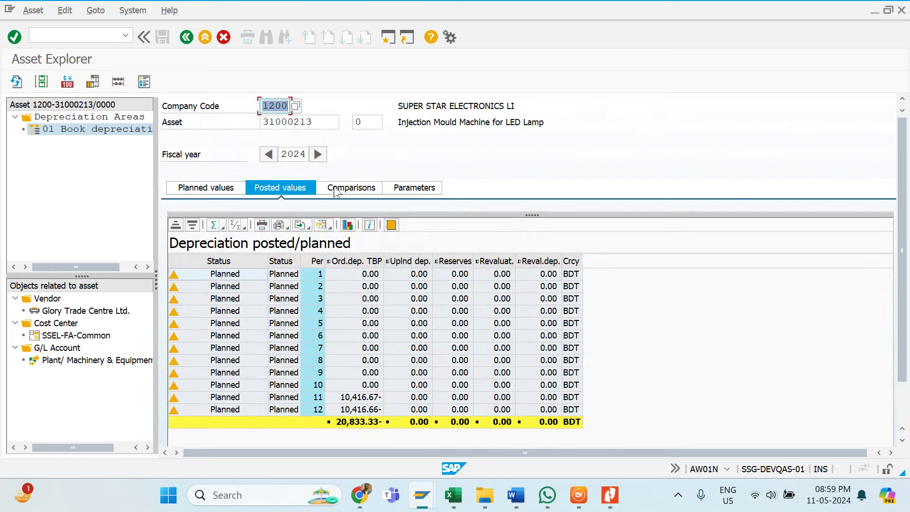
pyautogui.click(340, 191)
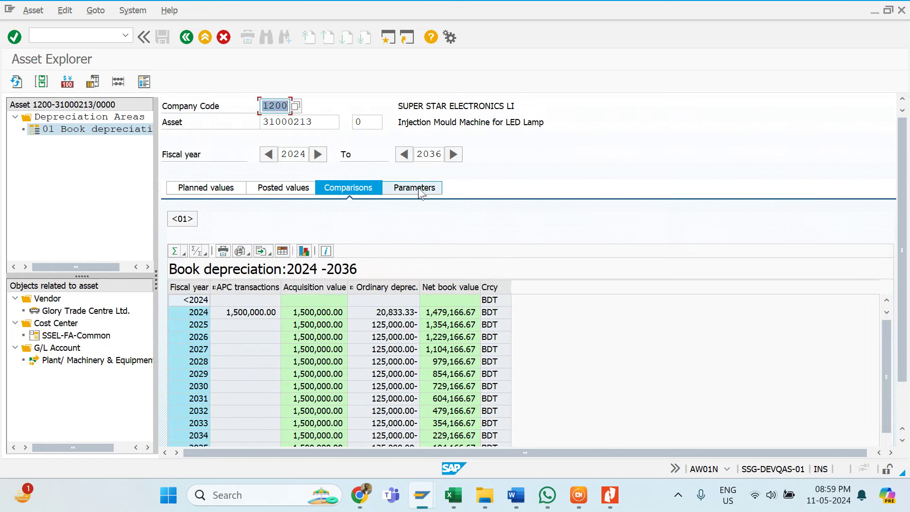
# Display the asset's depreciation parameters and examine its useful life, expired useful life and remaining life
pyautogui.click(419, 192)
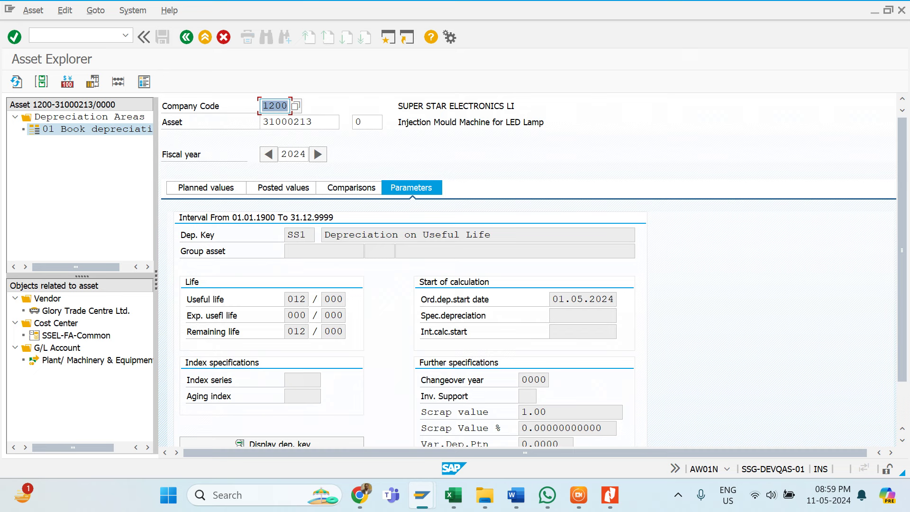
pyautogui.click(296, 299)
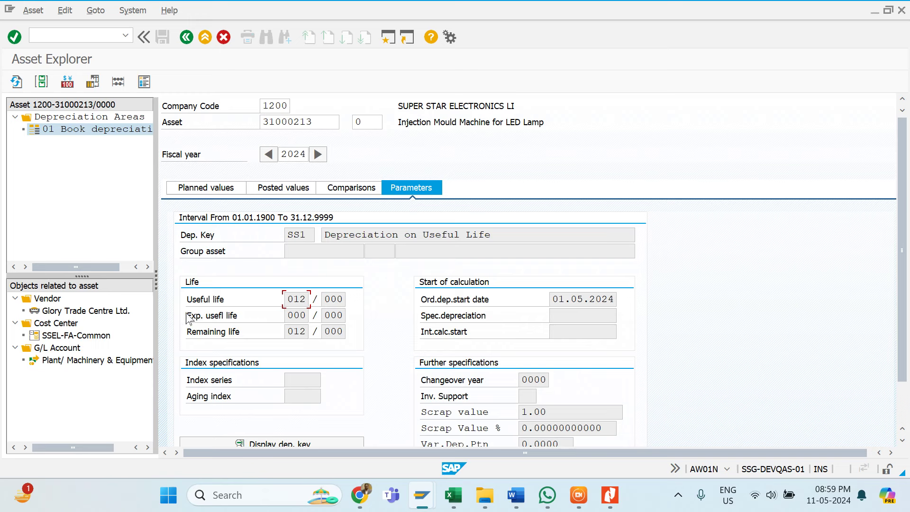
pyautogui.moveTo(287, 315); pyautogui.dragTo(342, 315)
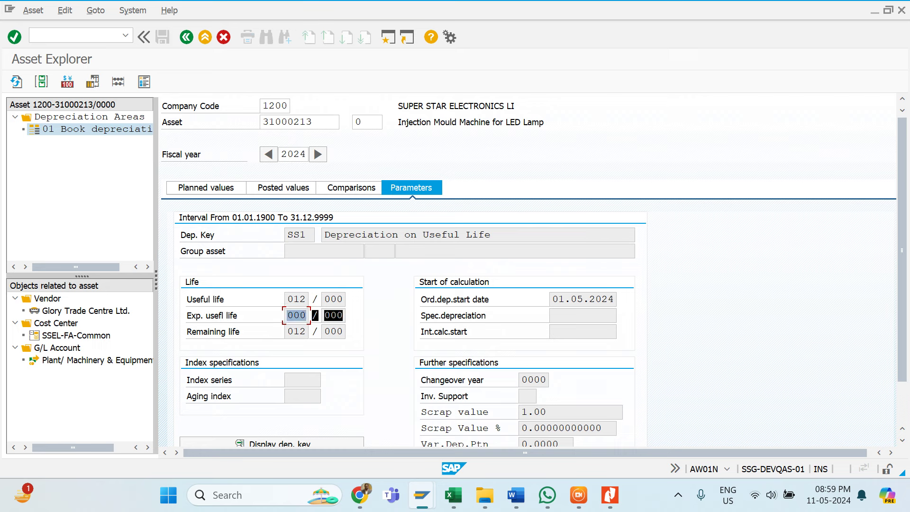
pyautogui.click(296, 315)
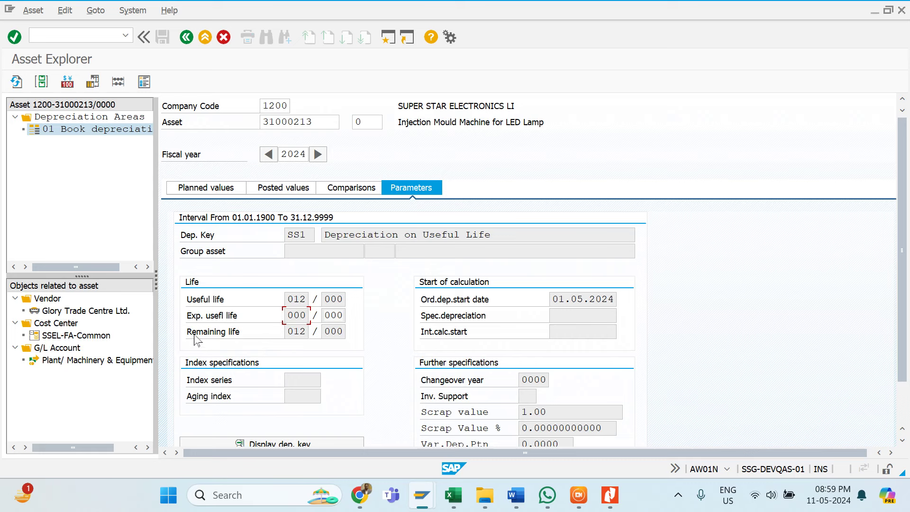
pyautogui.moveTo(290, 331); pyautogui.dragTo(307, 331)
pyautogui.click(307, 331)
# Check the asset's ordinary depreciation start date and its scrap value
pyautogui.moveTo(552, 299); pyautogui.dragTo(614, 299)
pyautogui.click(614, 299)
pyautogui.scroll(-3, 604, 319)
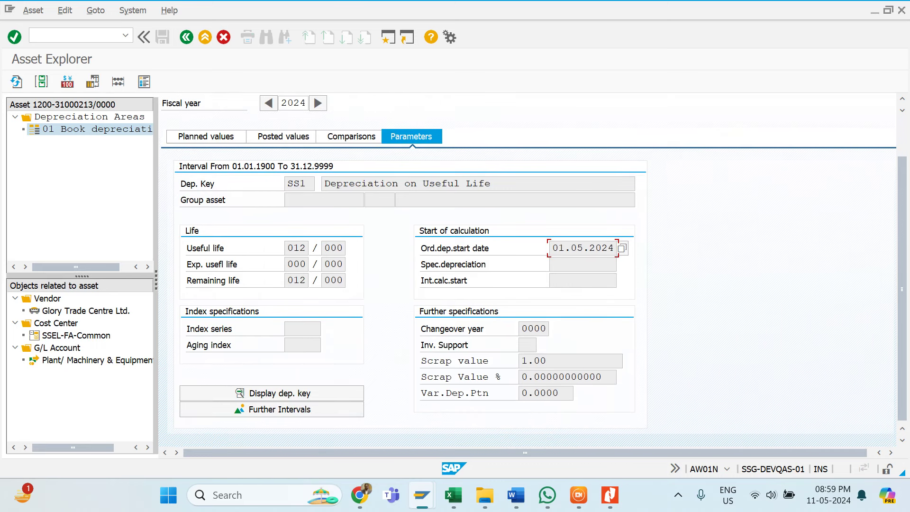
pyautogui.click(524, 361)
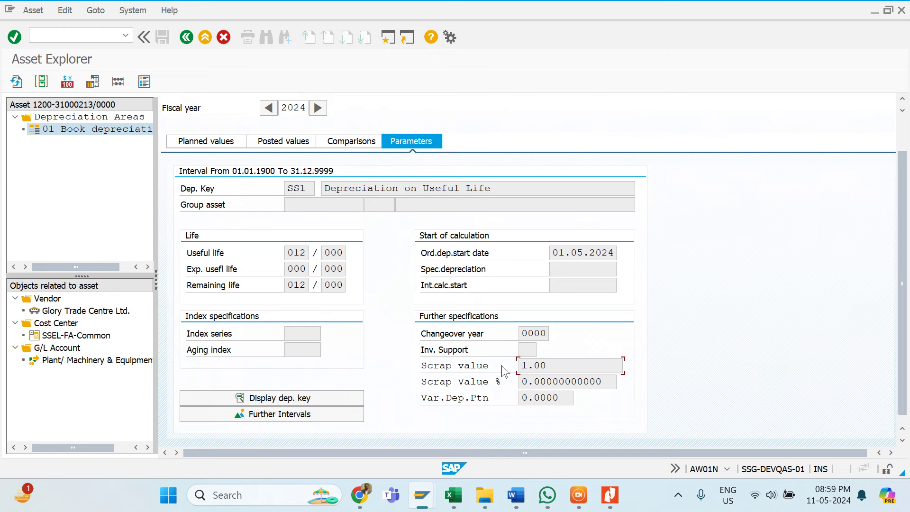
# Capture a screenshot of the Asset Explorer parameters, including the depreciation areas and related objects, and copy it
pyautogui.scroll(1, 504, 369)
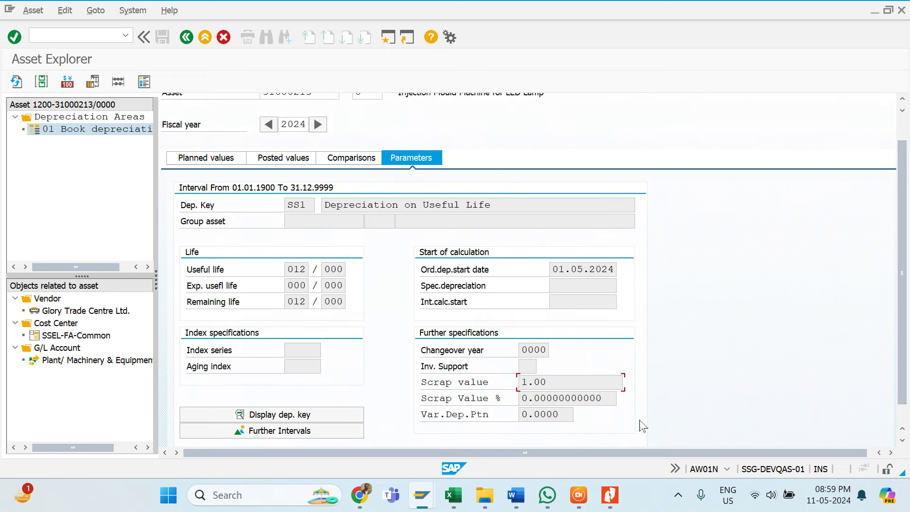
pyautogui.click(678, 496)
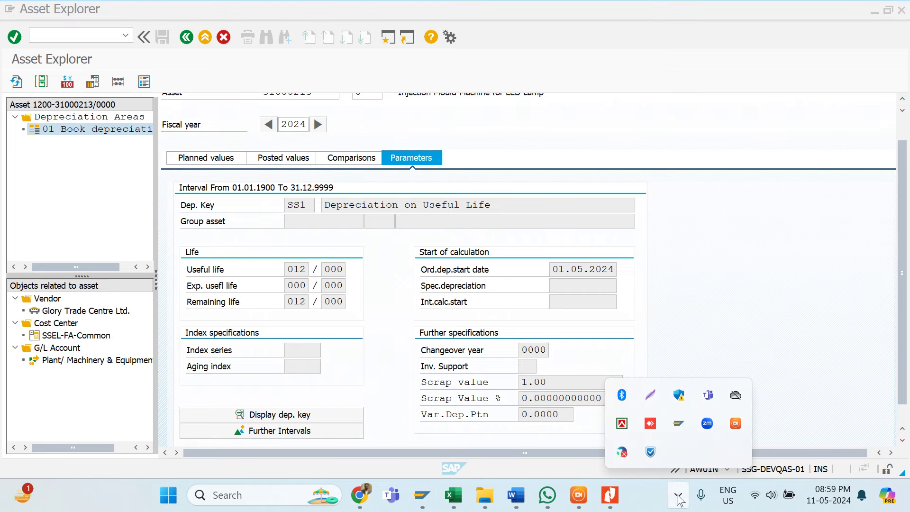
pyautogui.click(650, 395)
pyautogui.moveTo(170, 93); pyautogui.dragTo(353, 186)
pyautogui.moveTo(464, 240)
pyautogui.mouseDown()
pyautogui.moveTo(653, 462)
pyautogui.moveTo(653, 454)
pyautogui.mouseUp()
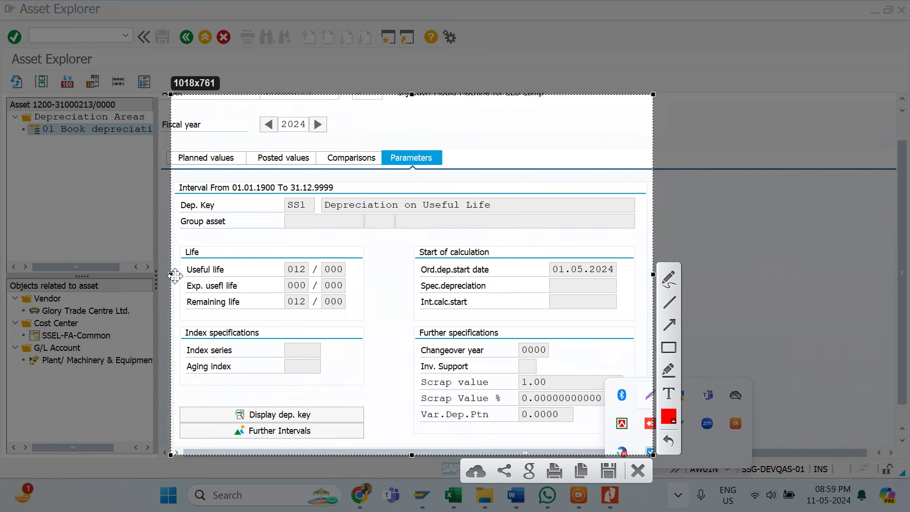
pyautogui.moveTo(175, 275); pyautogui.dragTo(20, 275)
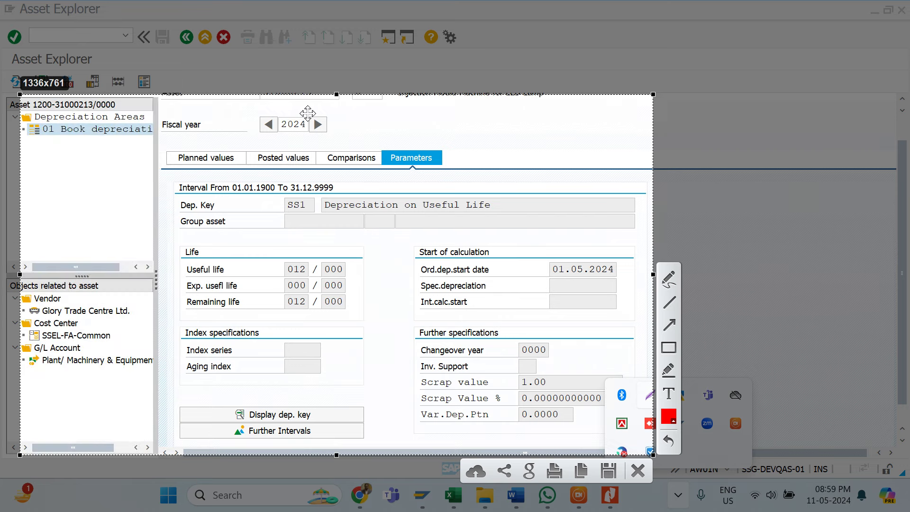
pyautogui.moveTo(337, 95); pyautogui.dragTo(220, 44)
pyautogui.moveTo(20, 248); pyautogui.dragTo(4, 268)
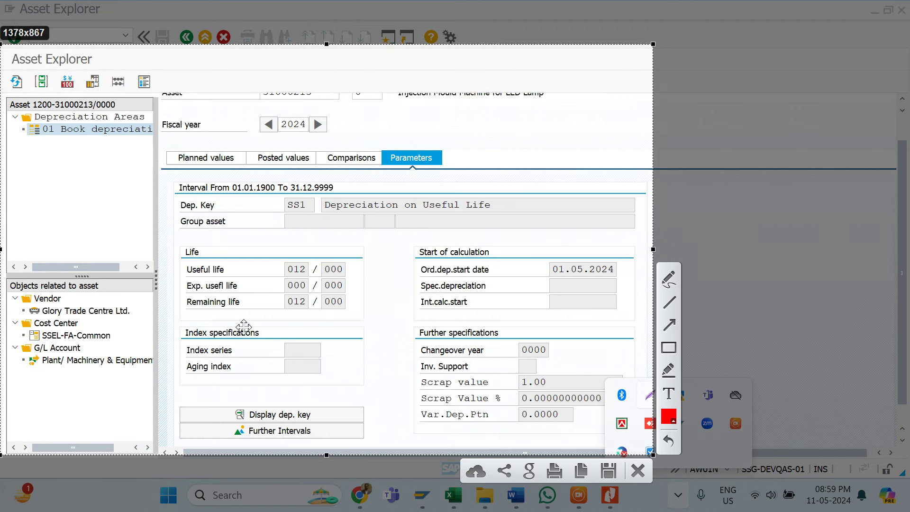
pyautogui.click(589, 474)
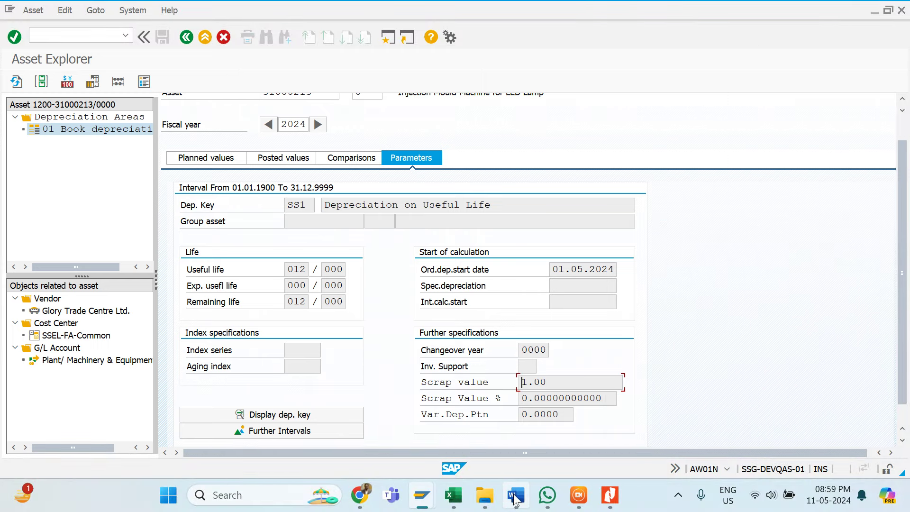
# Switch to the Word document, paste the screenshot beneath the "APC > Actual Procurement Cost" line and start a new paragraph
pyautogui.moveTo(514, 499)
pyautogui.click(533, 414)
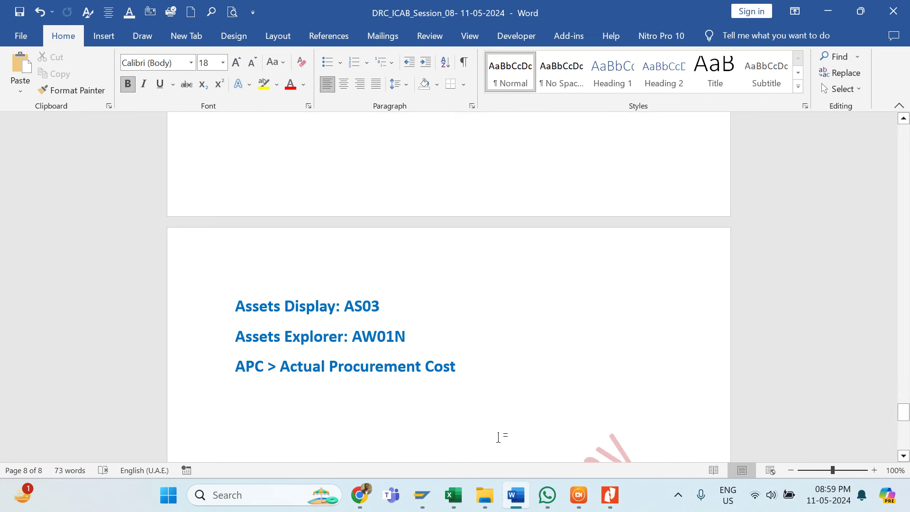
pyautogui.hotkey('ctrl', 'v')
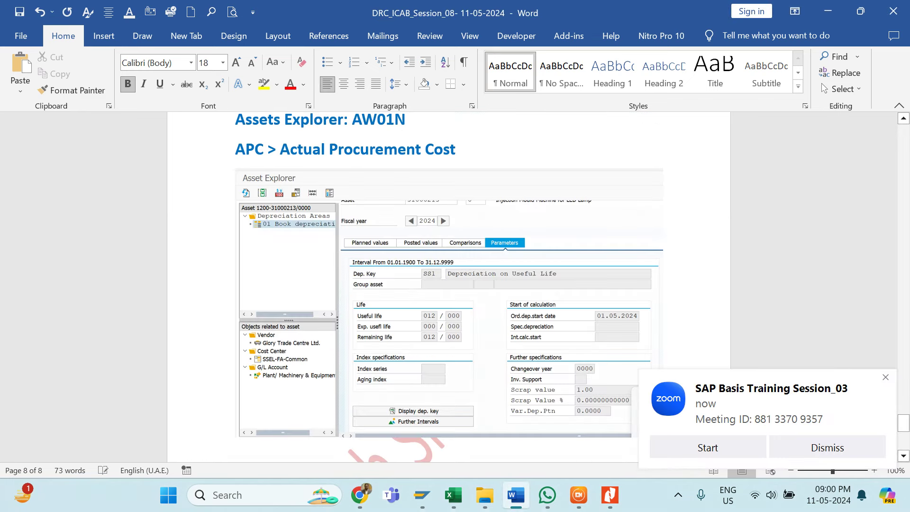
pyautogui.click(841, 456)
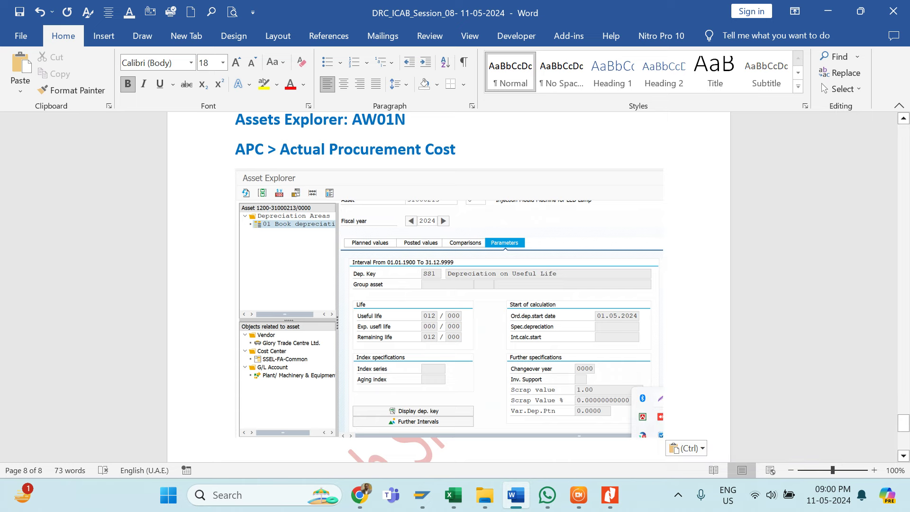
pyautogui.press('Return')
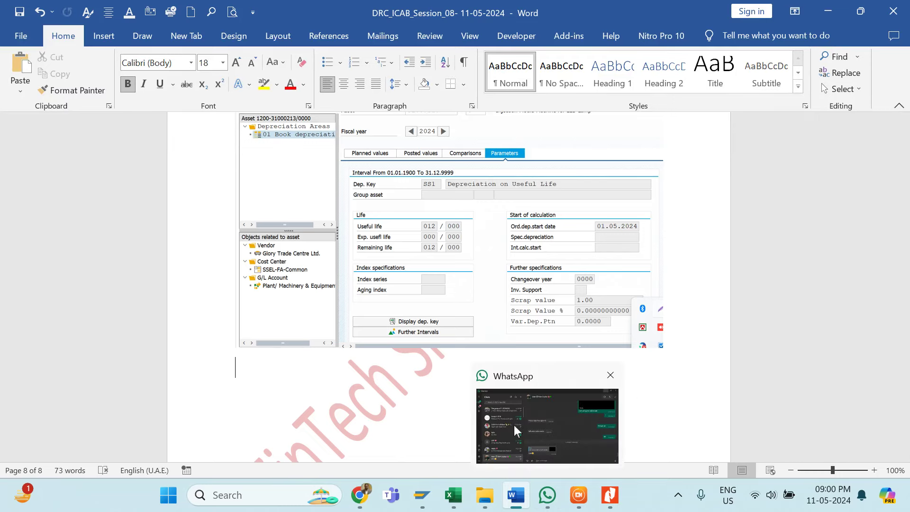
# Copy the "Assets Explorer: AW01N" line into a new paragraph below the pasted screenshot
pyautogui.scroll(3, 439, 303)
pyautogui.scroll(1, 439, 304)
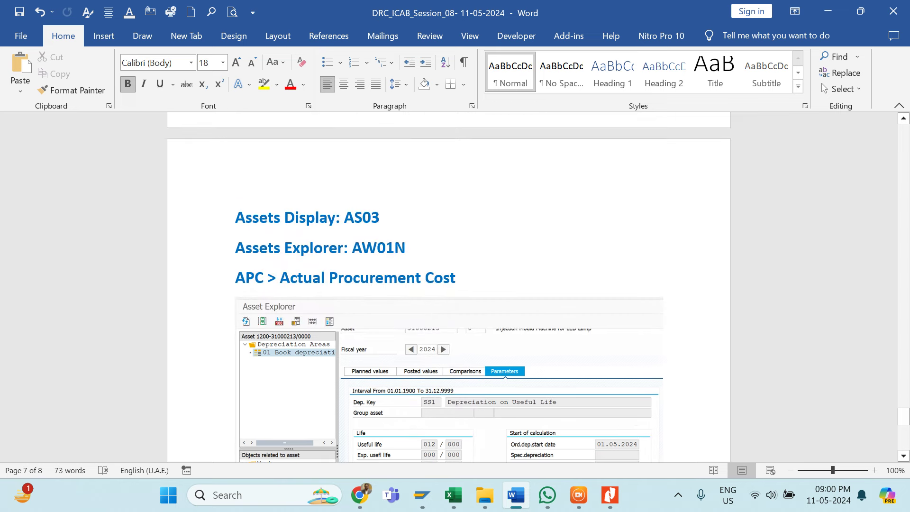
pyautogui.moveTo(235, 217); pyautogui.dragTo(335, 218)
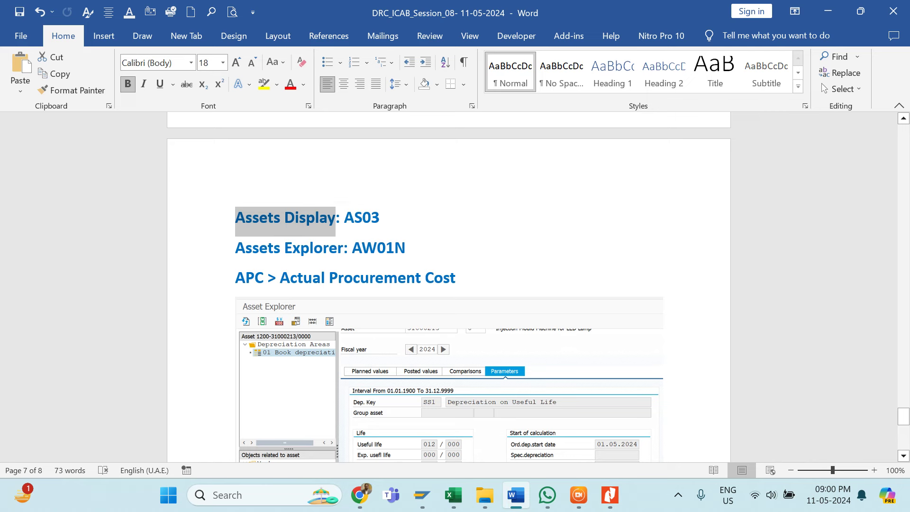
pyautogui.tripleClick(321, 248)
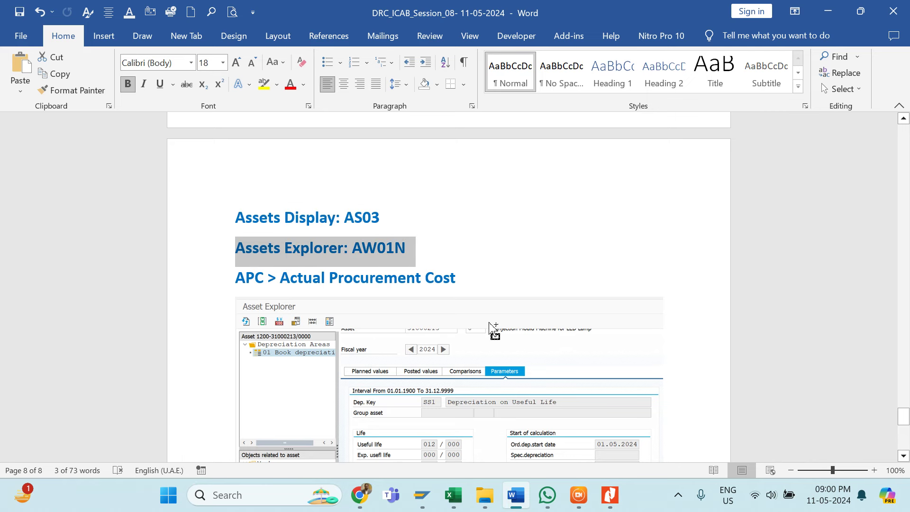
pyautogui.scroll(-6, 450, 287)
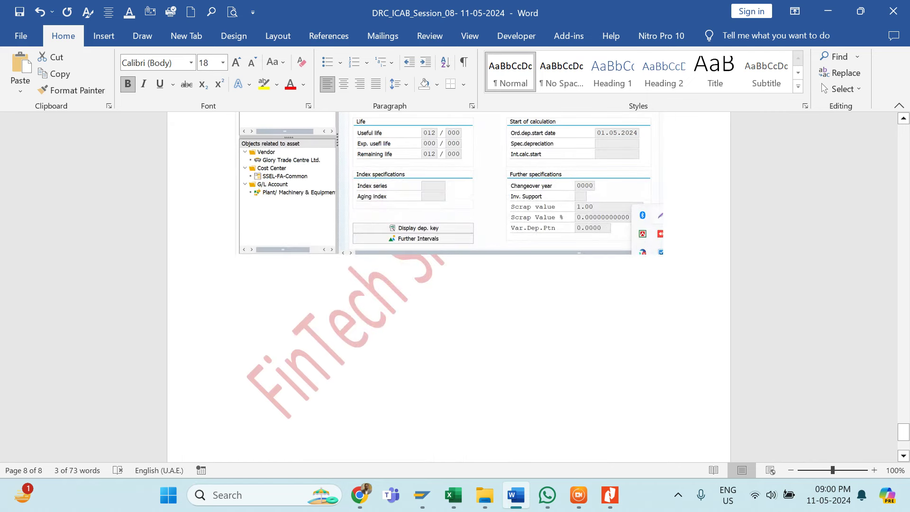
pyautogui.click(235, 273)
pyautogui.press('Return')
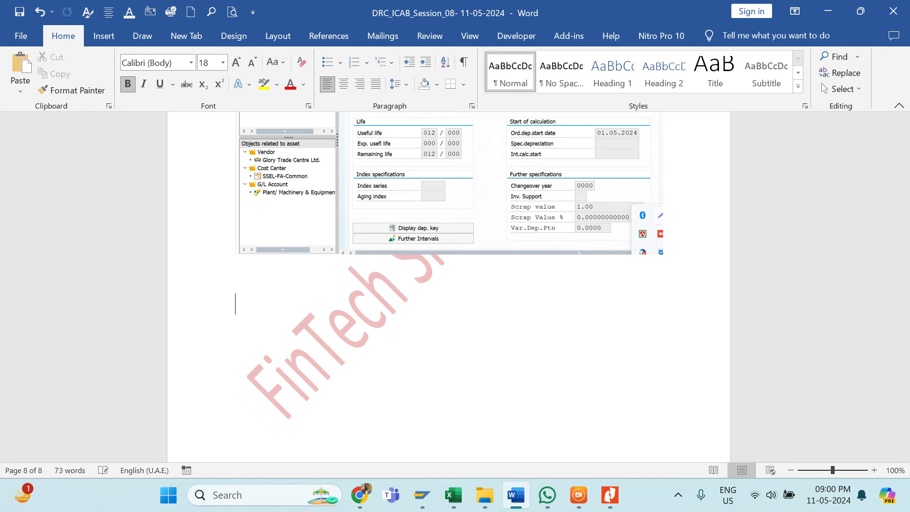
pyautogui.hotkey('ctrl', 'v')
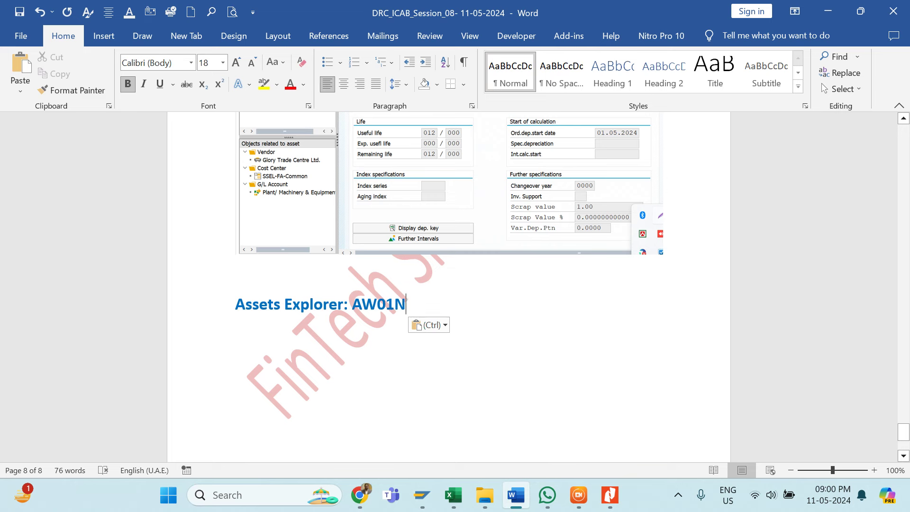
# Replace the transaction code in the copied "Assets Explorer" line with AR02
pyautogui.press('BackSpace')
pyautogui.press('BackSpace')
pyautogui.press('BackSpace')
pyautogui.press('BackSpace')
pyautogui.press('BackSpace')
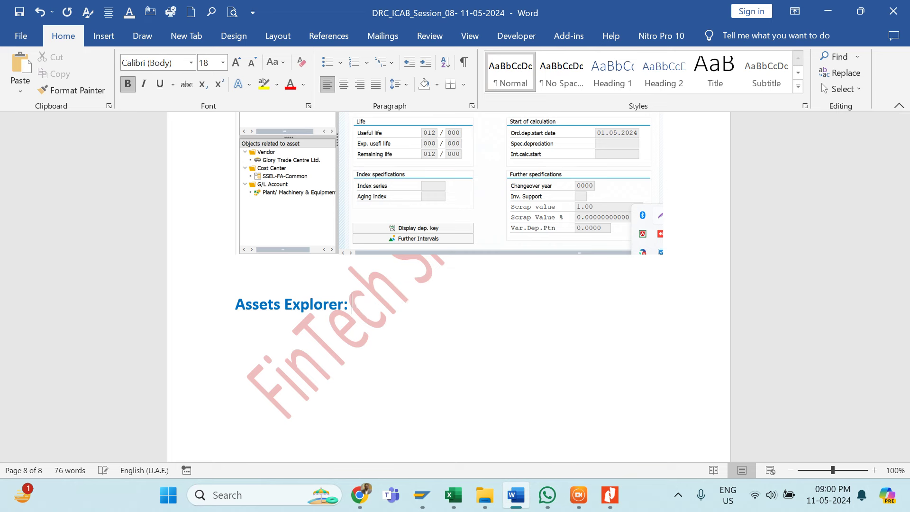
pyautogui.write('AR02')
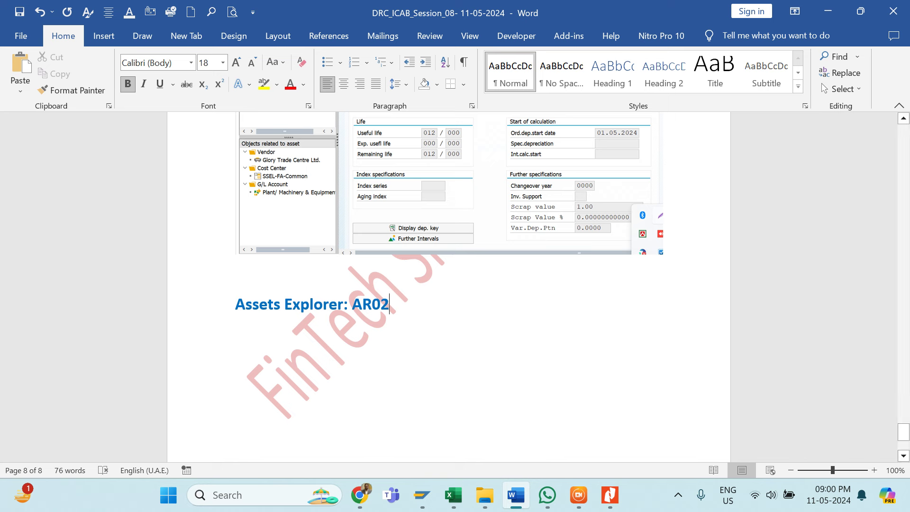
# Switch back to Asset Explorer in SAP, display the planned values and copy the asset number
pyautogui.moveTo(422, 494)
pyautogui.click(576, 426)
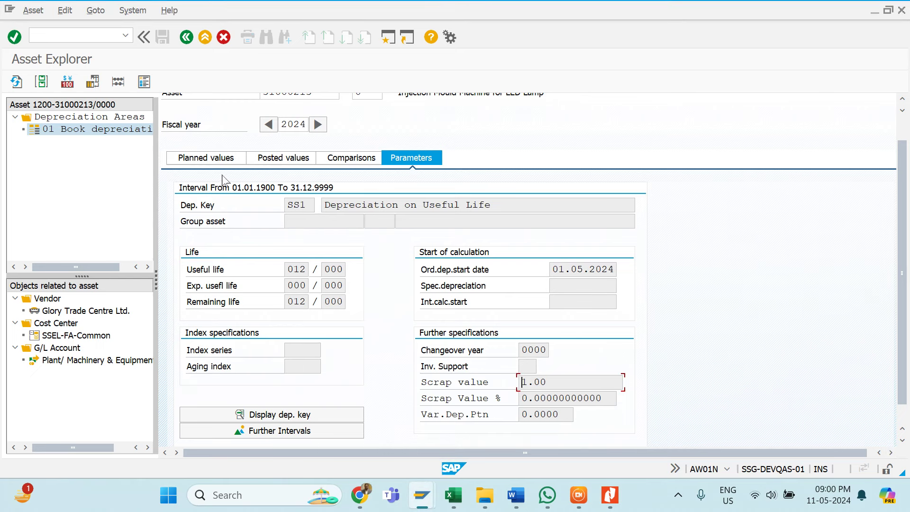
pyautogui.click(206, 158)
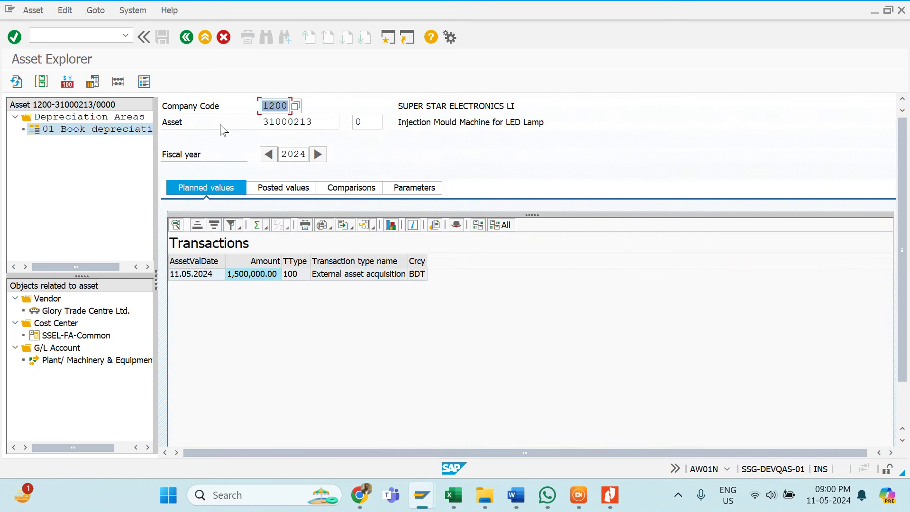
pyautogui.press('Tab')
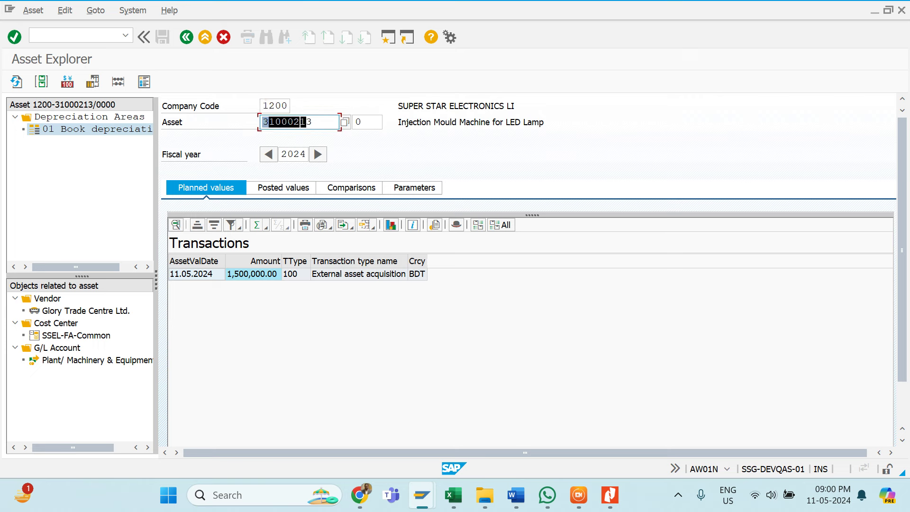
pyautogui.press('End')
# Open a new SAP session and start transaction AR02
pyautogui.click(393, 40)
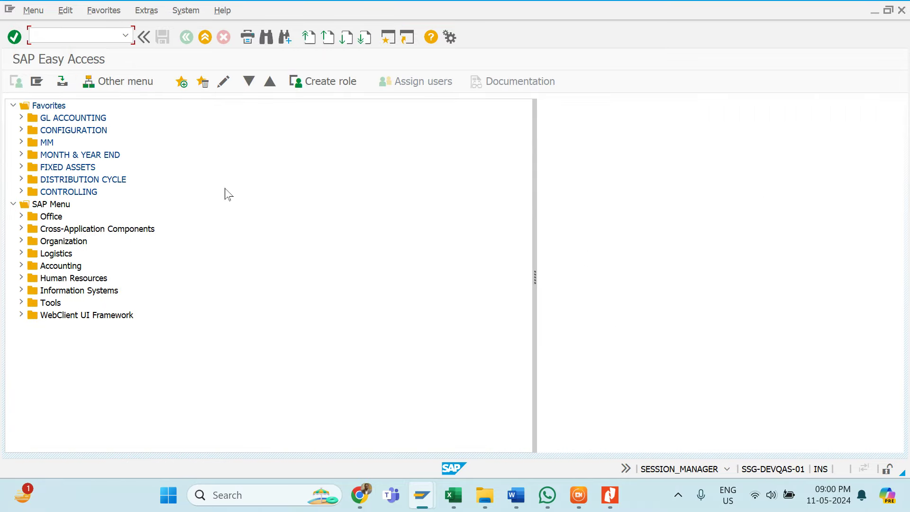
pyautogui.write('ar02')
pyautogui.press('Return')
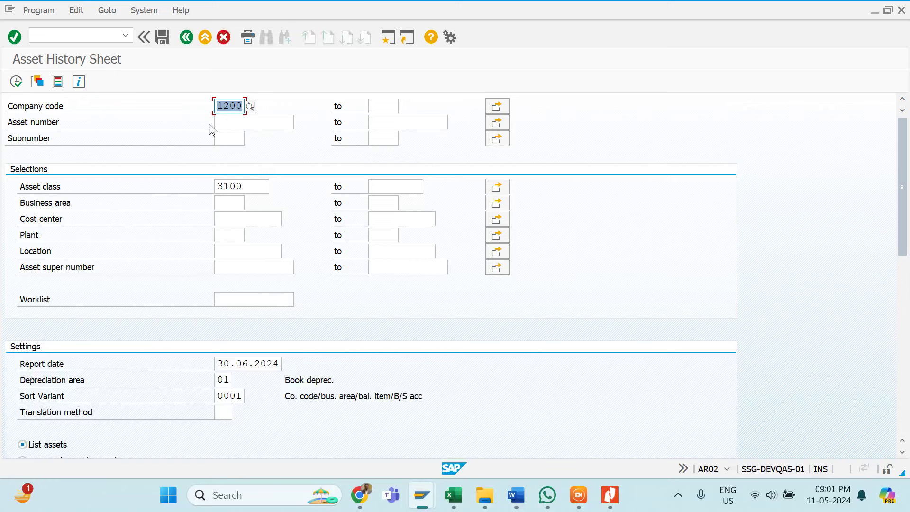
# Enter asset number 31000213 as the Asset History Sheet selection and look over the remaining selection settings
pyautogui.click(254, 122)
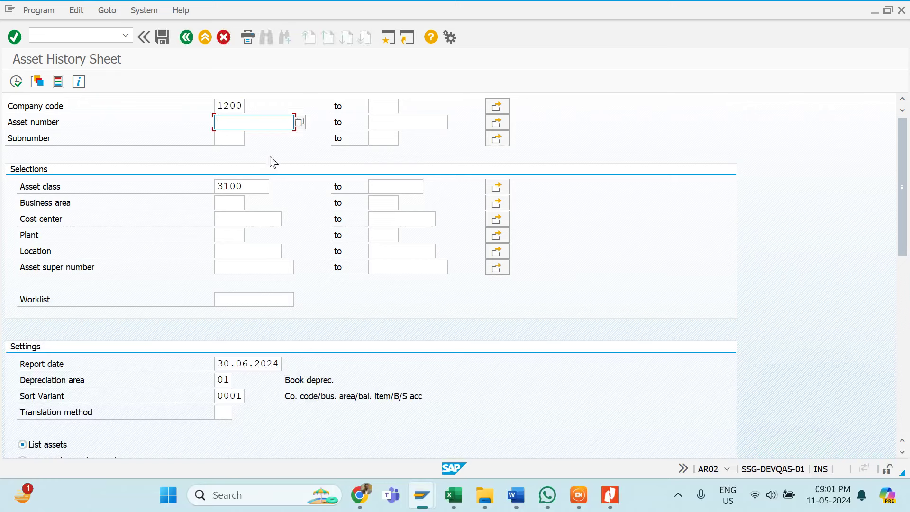
pyautogui.write('31000213')
pyautogui.scroll(-3, 540, 380)
pyautogui.scroll(3, 540, 380)
# Capture the Asset History Sheet selection screen as a screenshot reaching the window's upper-left corner and copy it to the clipboard
pyautogui.click(678, 494)
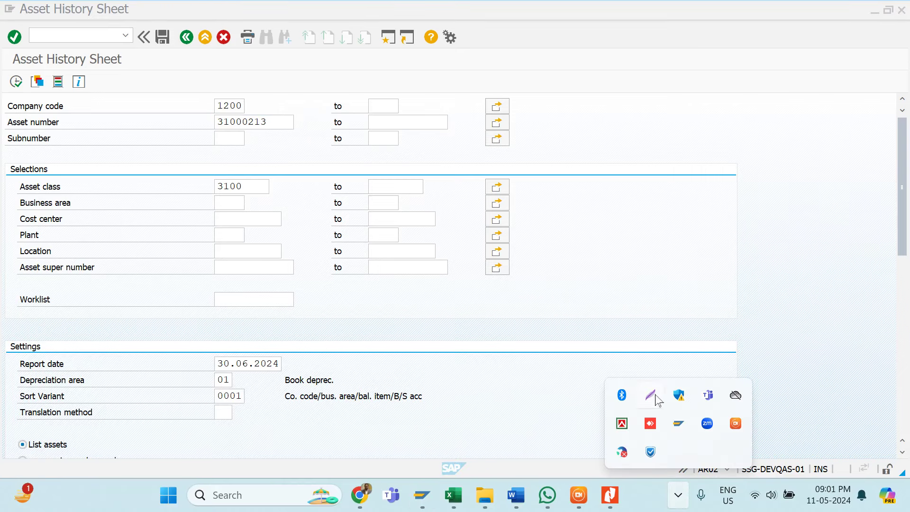
pyautogui.click(656, 395)
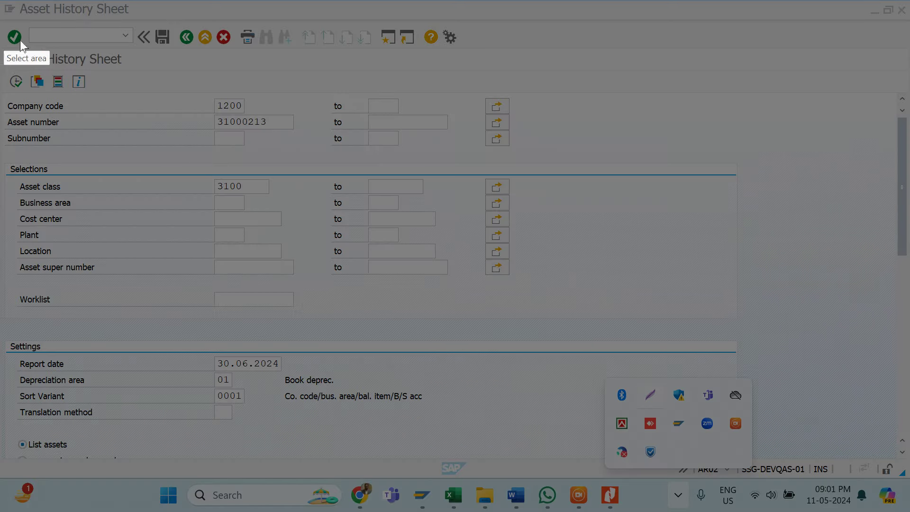
pyautogui.moveTo(20, 40)
pyautogui.mouseDown()
pyautogui.moveTo(598, 412)
pyautogui.moveTo(648, 462)
pyautogui.mouseUp()
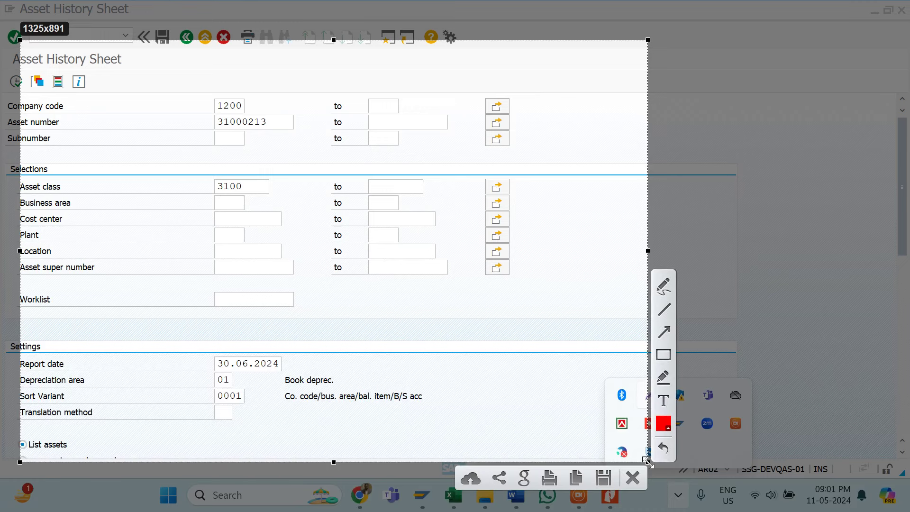
pyautogui.moveTo(18, 251); pyautogui.dragTo(1, 251)
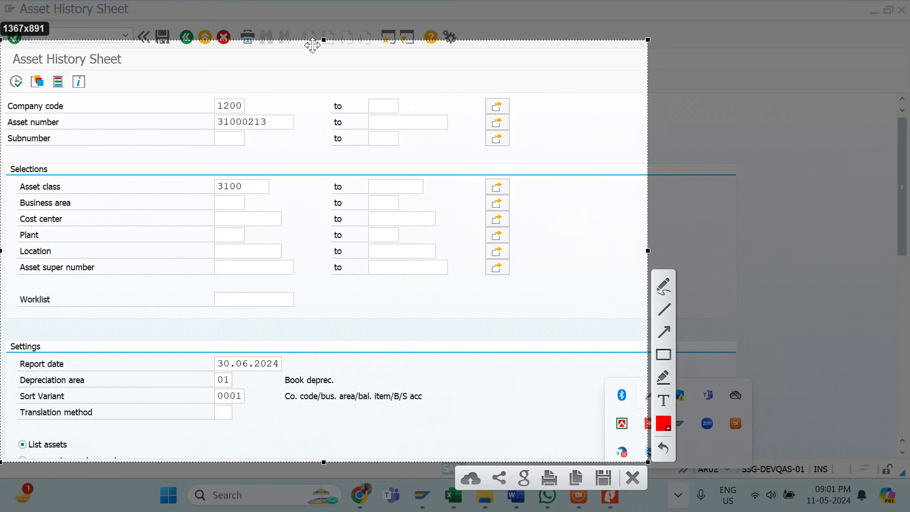
pyautogui.moveTo(324, 37); pyautogui.dragTo(253, 1)
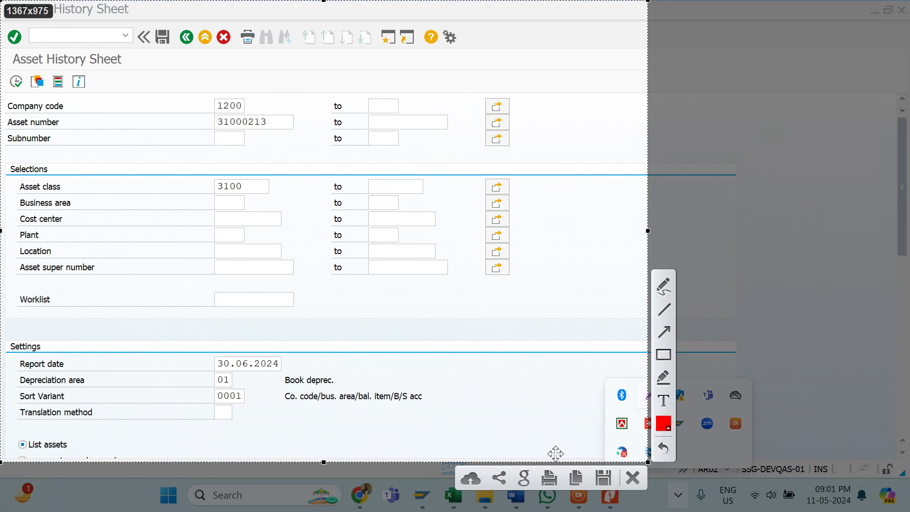
pyautogui.click(576, 478)
# Switch to the Word document and paste the screenshot on a new line under the "Assets Explorer: AR02" heading
pyautogui.moveTo(517, 493)
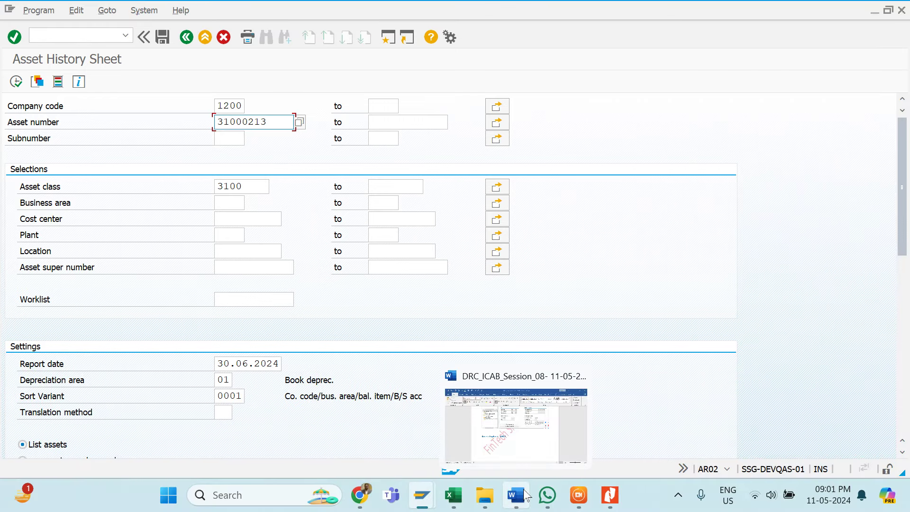
pyautogui.click(534, 438)
pyautogui.press('Return')
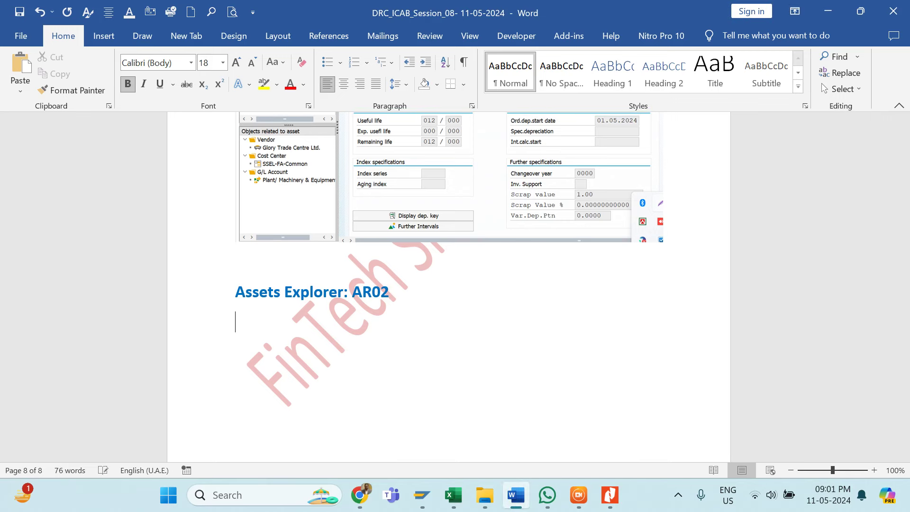
pyautogui.hotkey('ctrl', 'v')
pyautogui.scroll(-1, 524, 416)
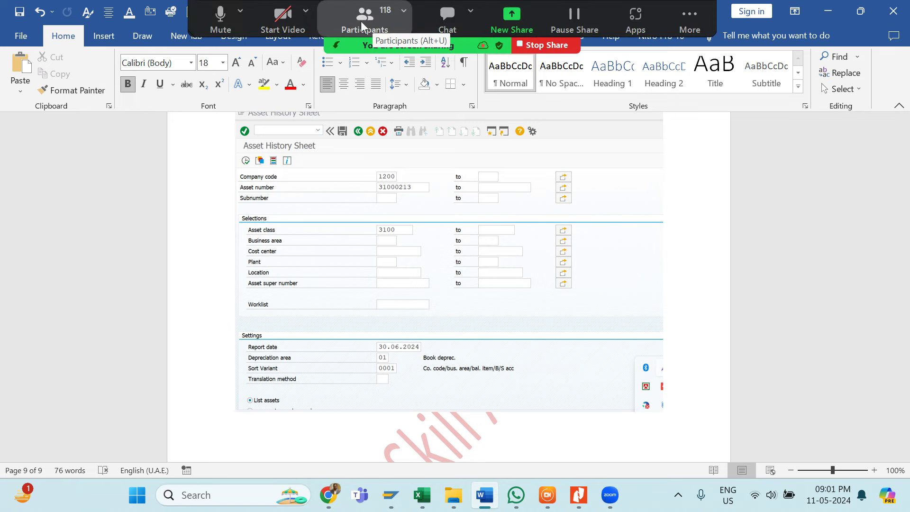
# View the Zoom meeting's participant list, close it and hide the floating meeting controls
pyautogui.click(362, 25)
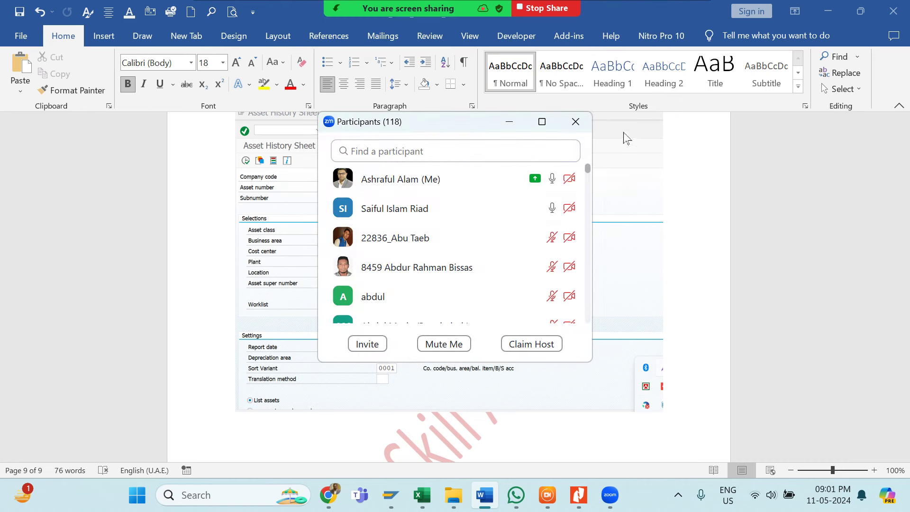
pyautogui.click(575, 122)
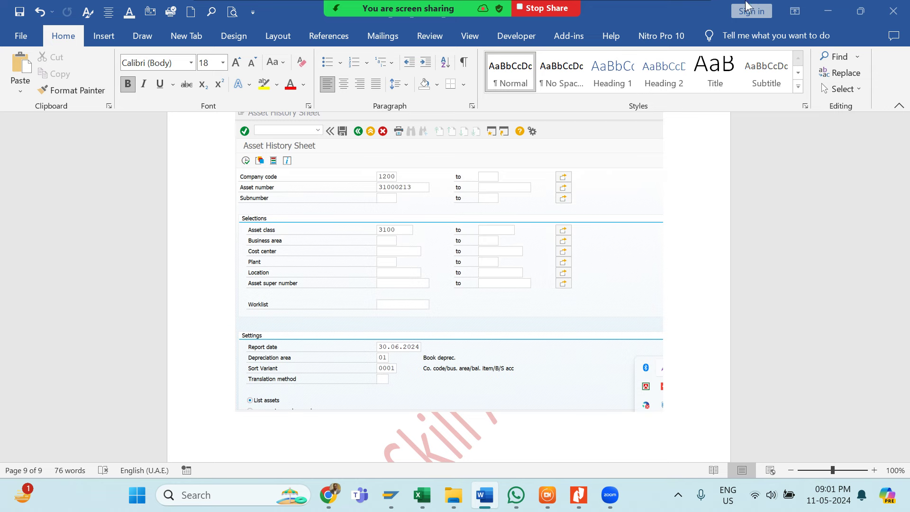
pyautogui.moveTo(717, 6)
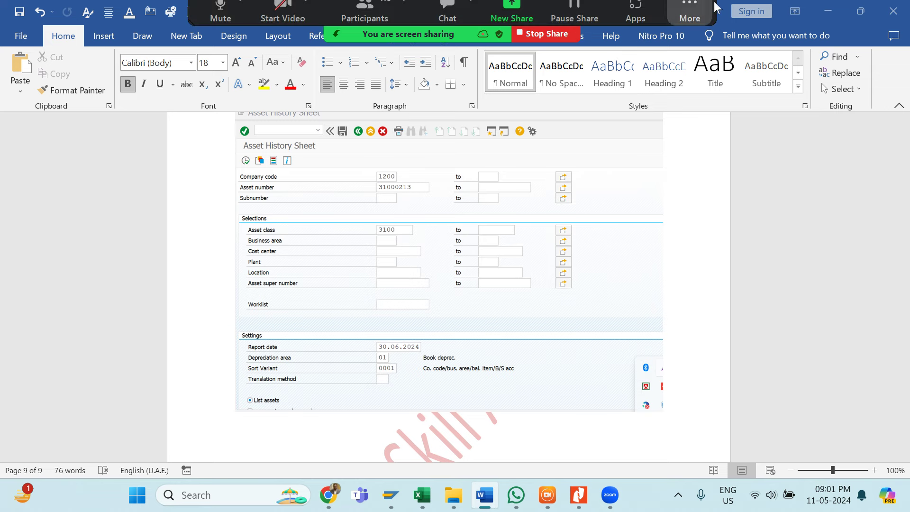
pyautogui.click(698, 27)
pyautogui.click(728, 150)
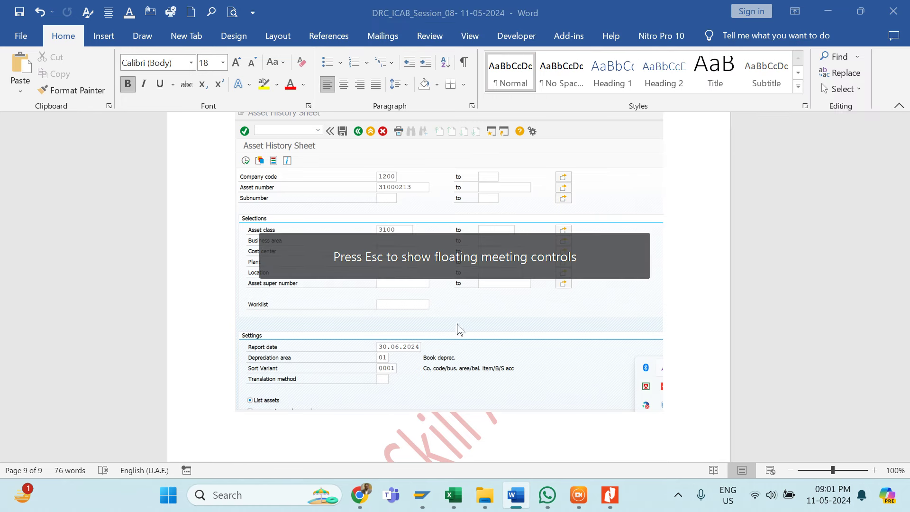
# Place the cursor below the pasted screenshot, switch back to SAP and execute the Asset History Sheet for asset 31000213
pyautogui.scroll(-5, 414, 357)
pyautogui.click(283, 327)
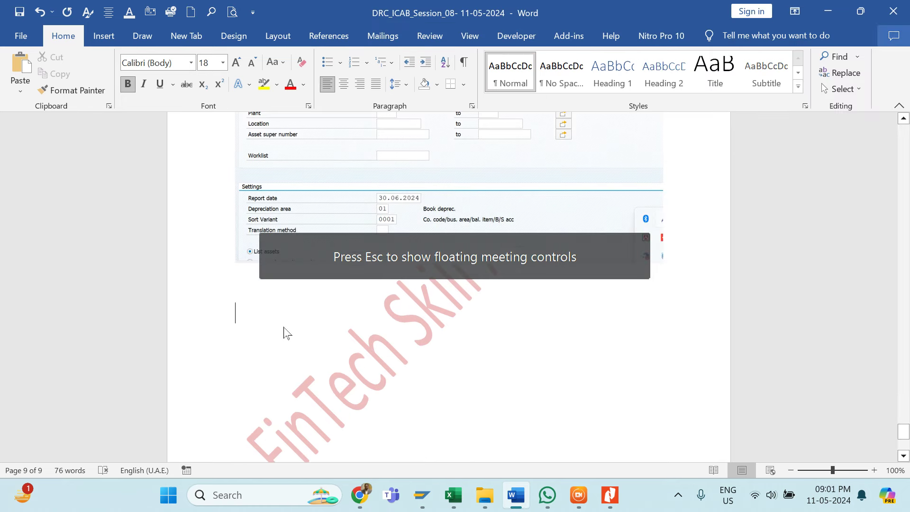
pyautogui.hotkey('alt', 'Tab')
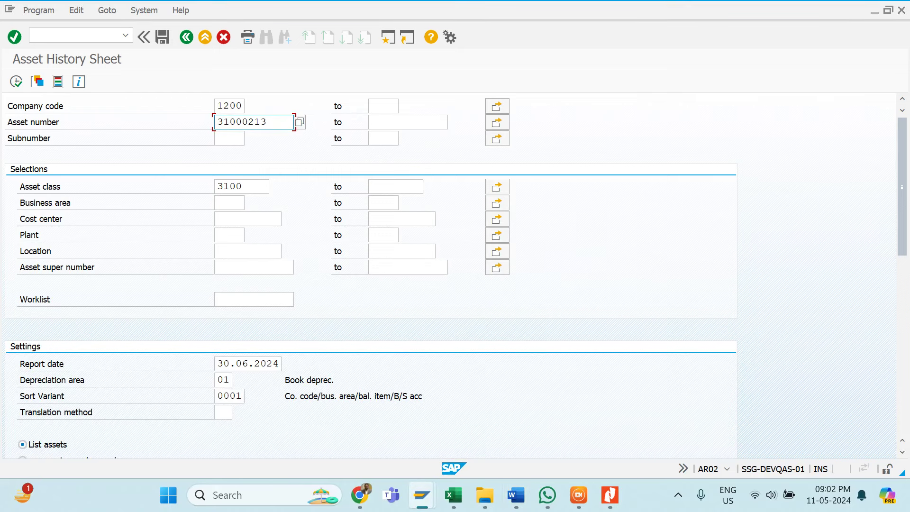
pyautogui.click(227, 138)
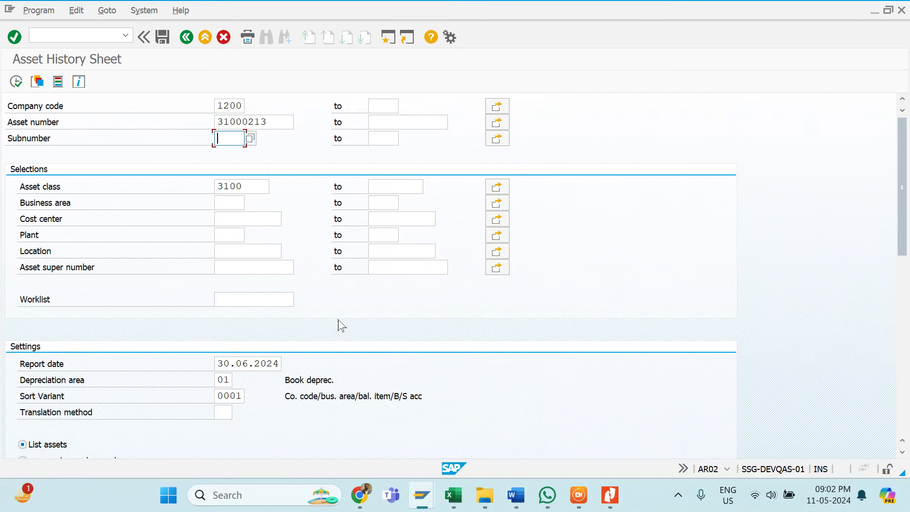
pyautogui.scroll(-1, 175, 343)
pyautogui.scroll(1, 174, 343)
pyautogui.click(15, 82)
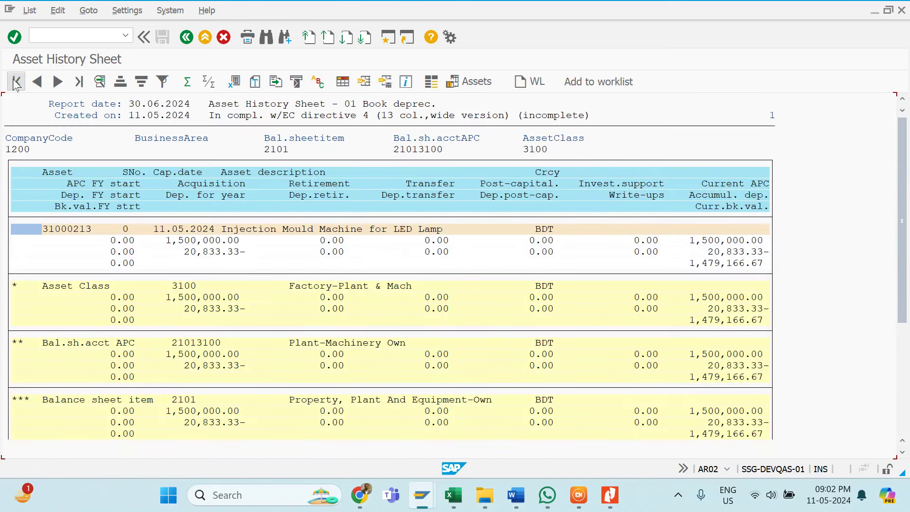
# Look through the report's subtotal levels and apply the second listed saved layout, described as SSGL-FIXED ASSETS STD LAYOUT
pyautogui.scroll(-5, 356, 348)
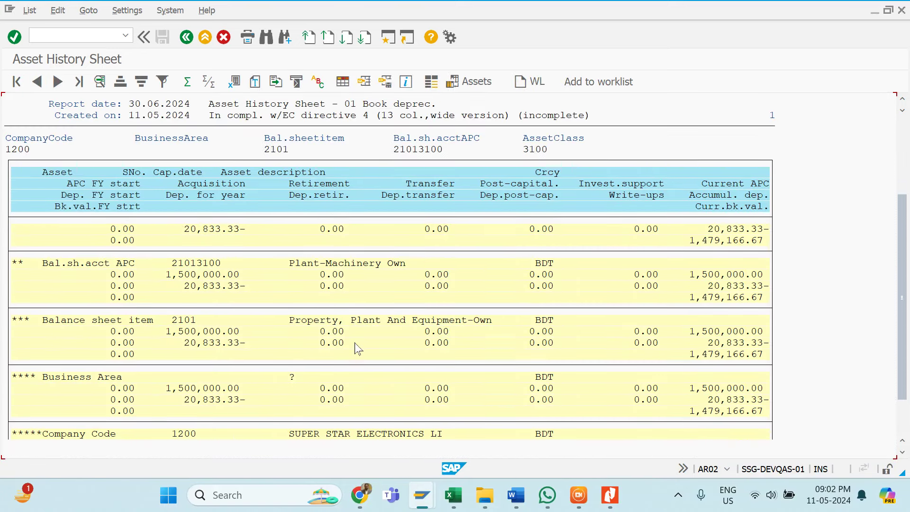
pyautogui.scroll(2, 358, 349)
pyautogui.scroll(2, 358, 349)
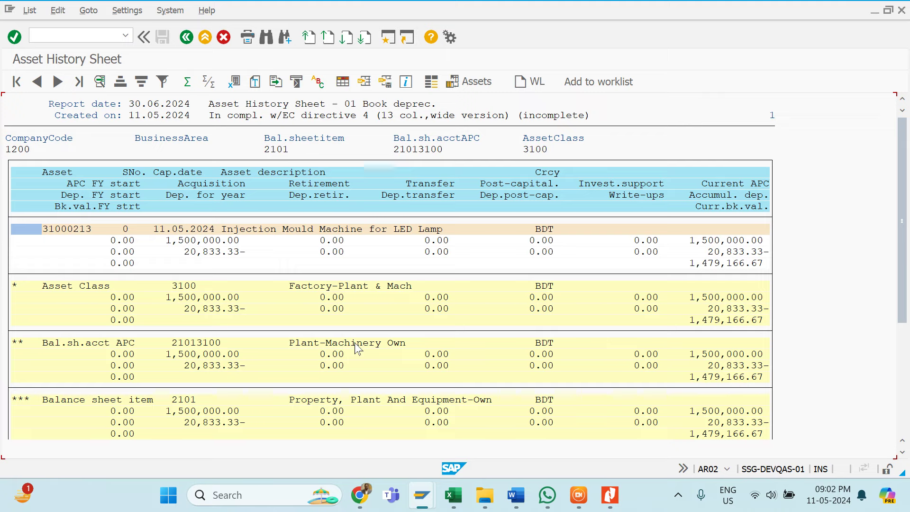
pyautogui.scroll(-4, 576, 298)
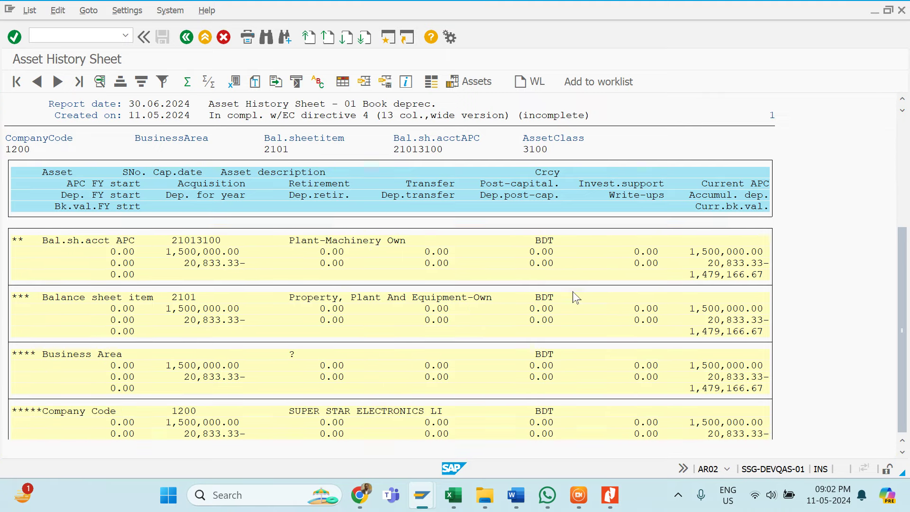
pyautogui.scroll(4, 576, 297)
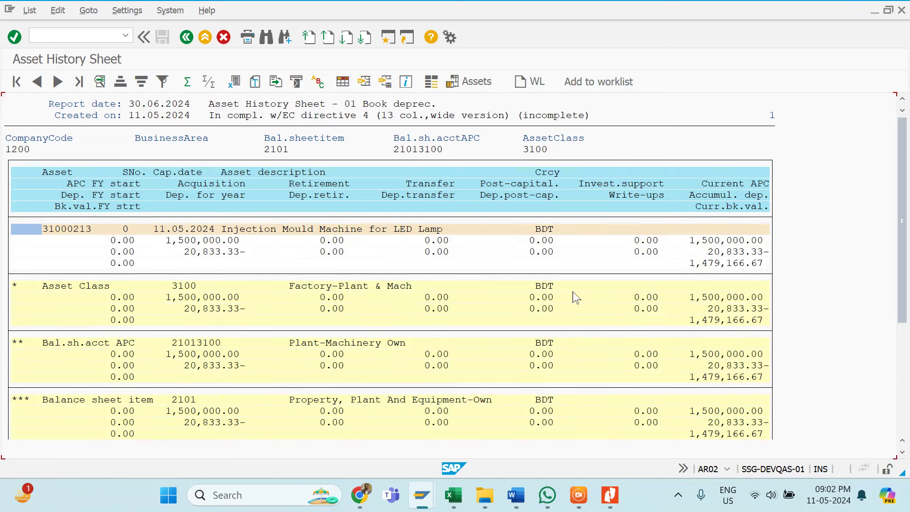
pyautogui.click(364, 81)
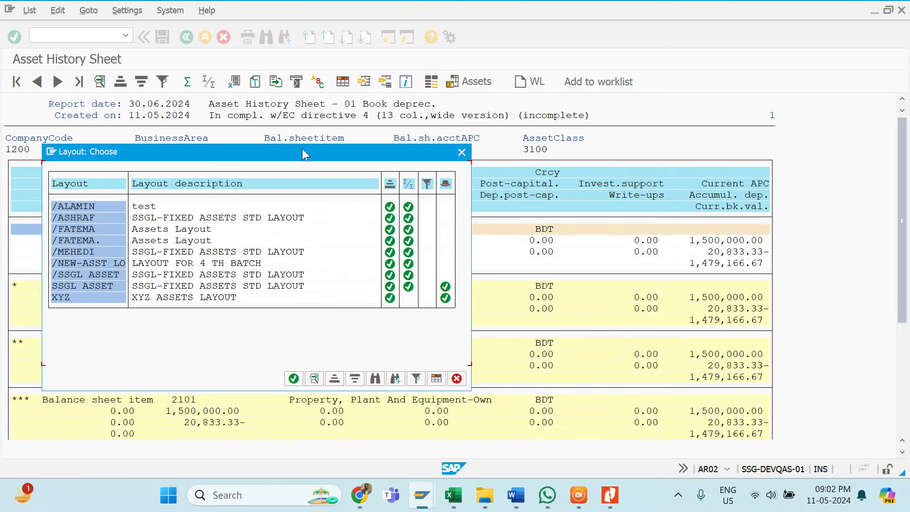
pyautogui.moveTo(302, 150); pyautogui.dragTo(424, 150)
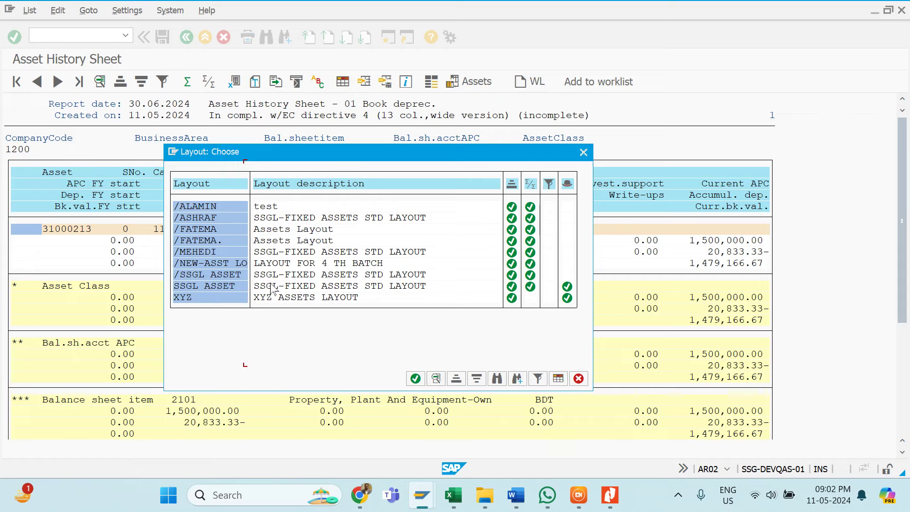
pyautogui.doubleClick(198, 221)
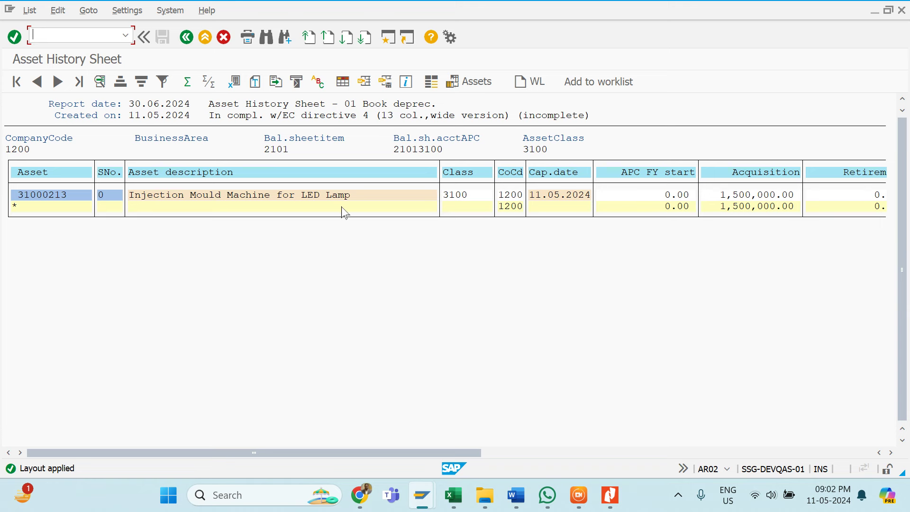
# Examine the asset's class, company code, capitalization date, opening APC and acquisition columns in the report
pyautogui.click(464, 197)
pyautogui.click(514, 207)
pyautogui.click(582, 196)
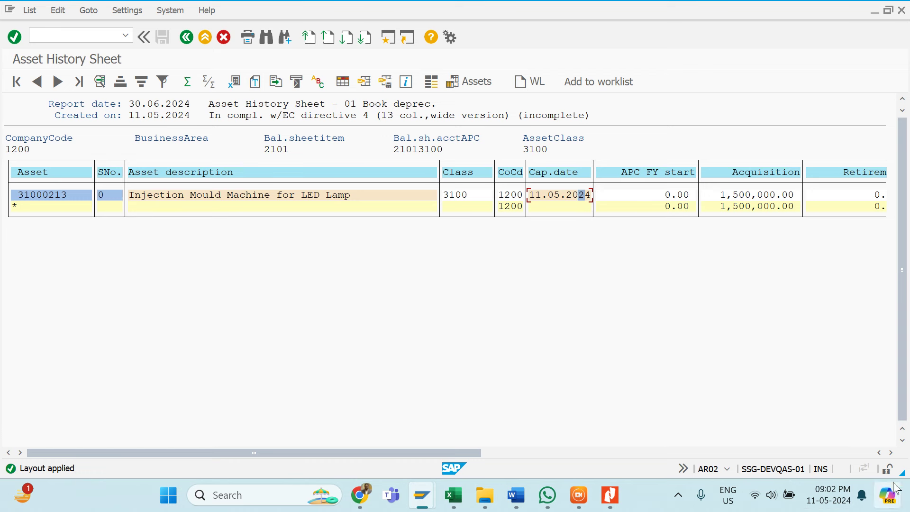
pyautogui.click(857, 452)
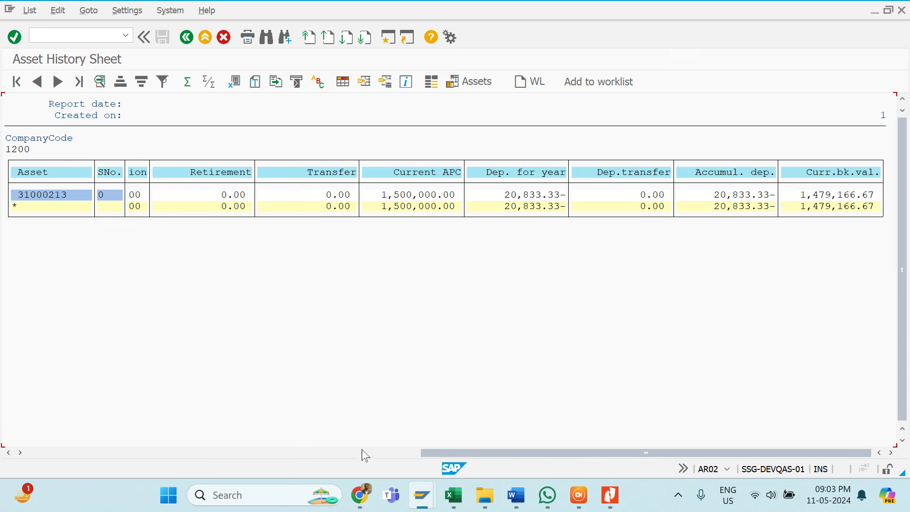
pyautogui.moveTo(443, 452); pyautogui.dragTo(294, 467)
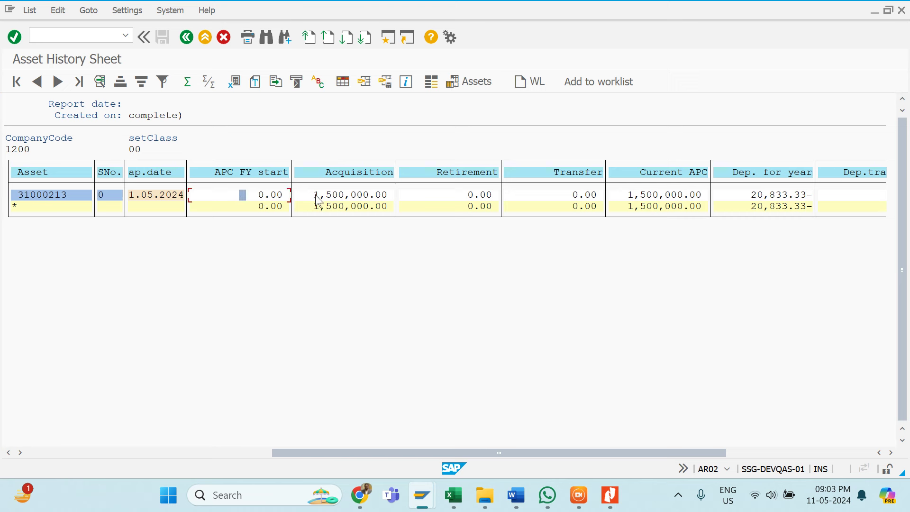
pyautogui.click(341, 196)
# Examine the asset's depreciation for the year, depreciation transfer, accumulated depreciation and current book value columns
pyautogui.click(860, 453)
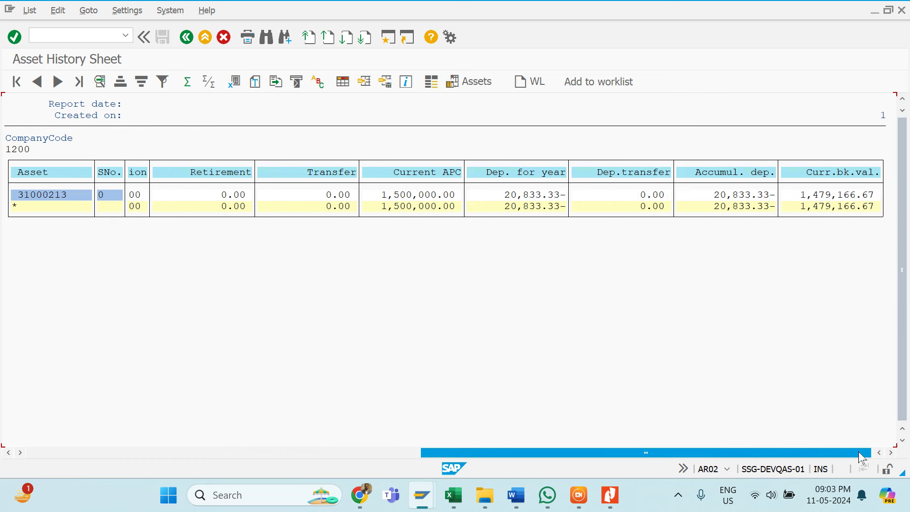
pyautogui.click(479, 178)
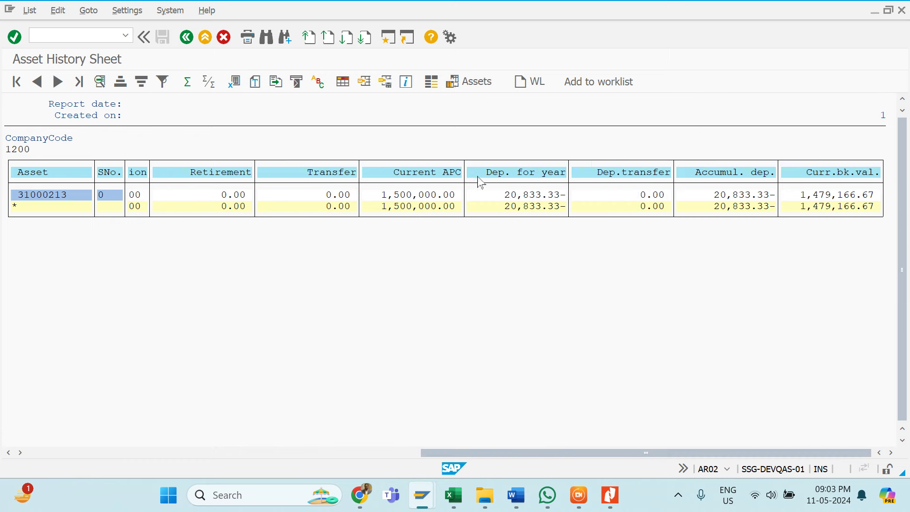
pyautogui.click(508, 175)
pyautogui.click(506, 197)
pyautogui.click(525, 195)
pyautogui.click(551, 207)
pyautogui.click(624, 195)
pyautogui.click(718, 198)
pyautogui.click(835, 198)
# Return to the Asset History Sheet selection screen and set the report date to 31.05.2024
pyautogui.click(187, 38)
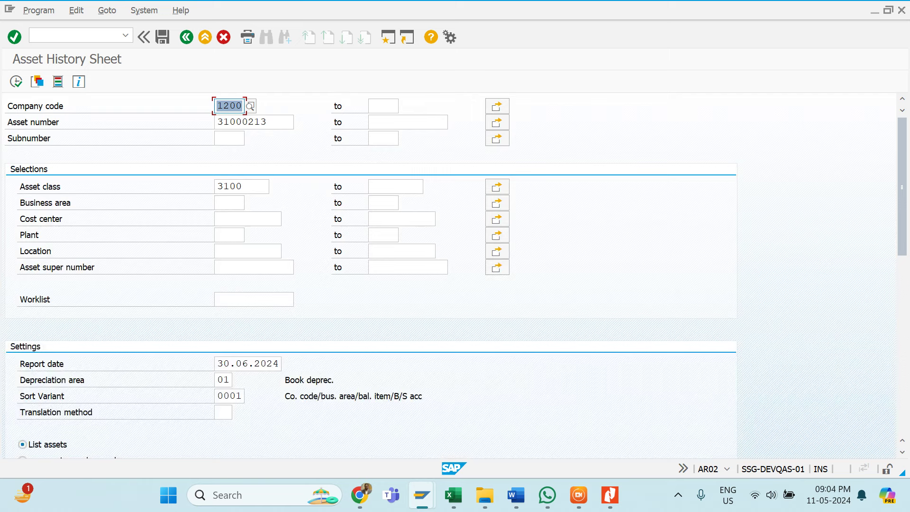
pyautogui.click(247, 364)
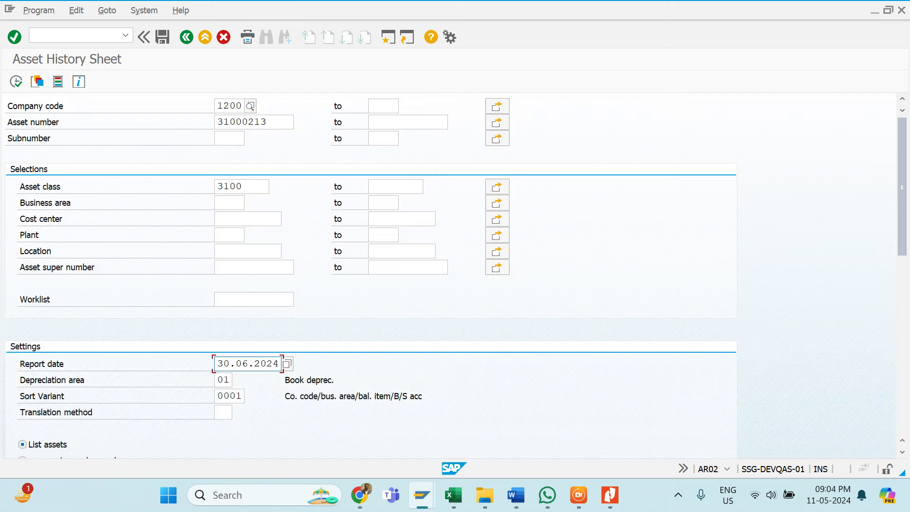
pyautogui.click(287, 363)
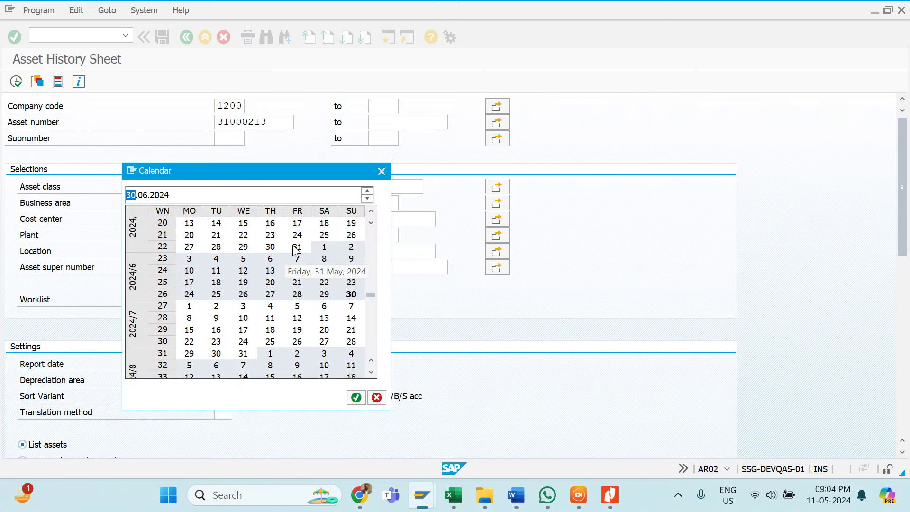
pyautogui.press('Escape')
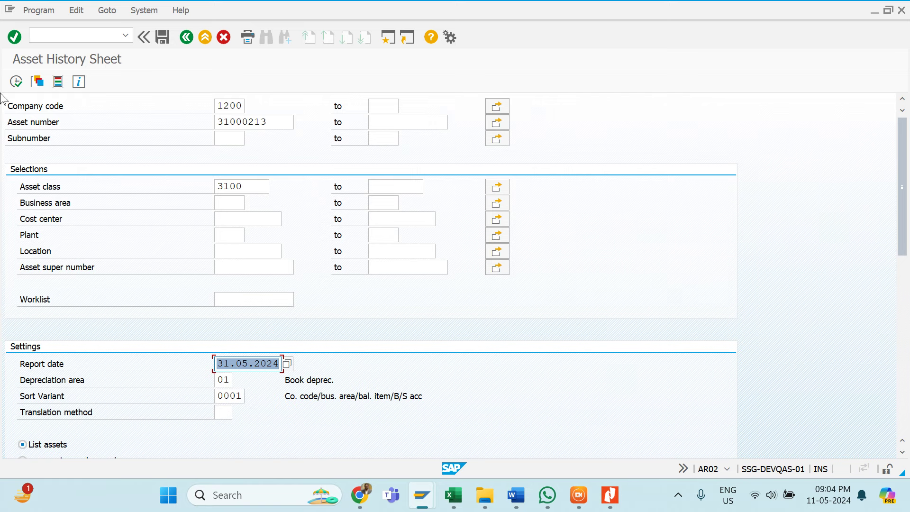
# Execute the report for the new date and apply the saved SSGL-FIXED ASSETS STD LAYOUT again
pyautogui.click(16, 81)
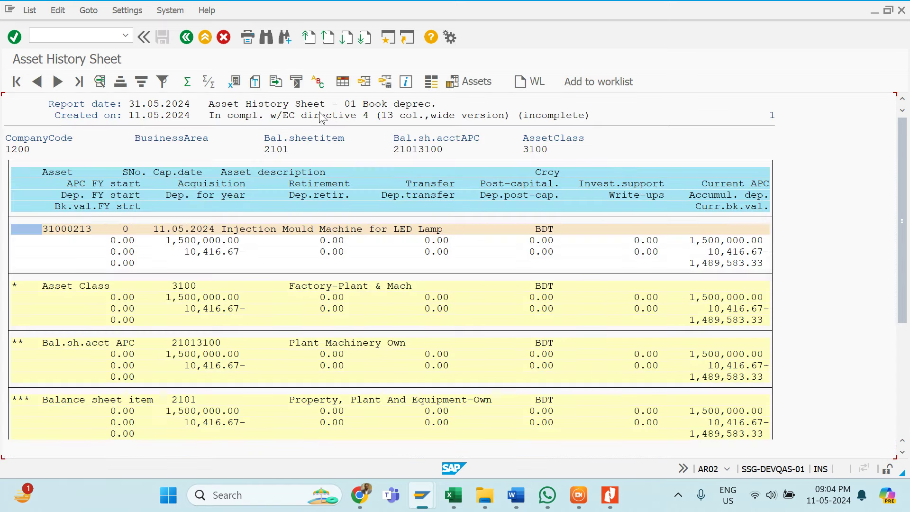
pyautogui.click(363, 83)
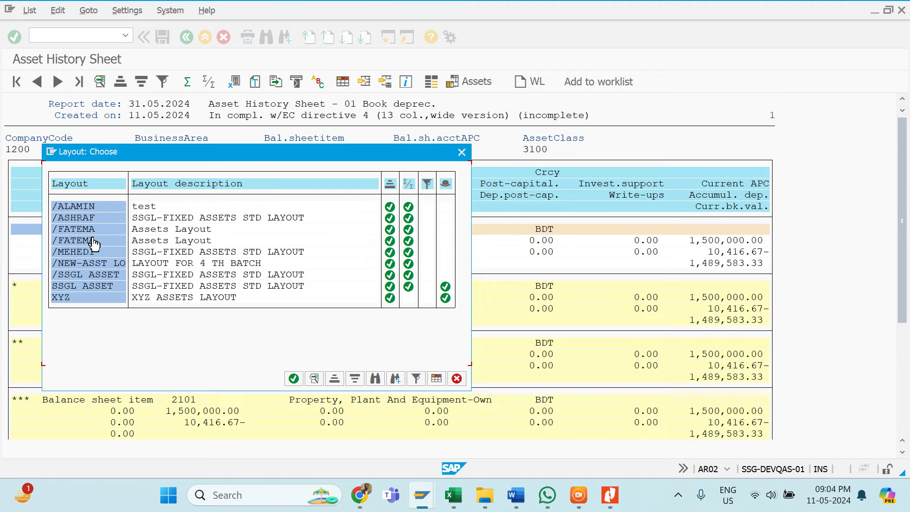
pyautogui.doubleClick(80, 226)
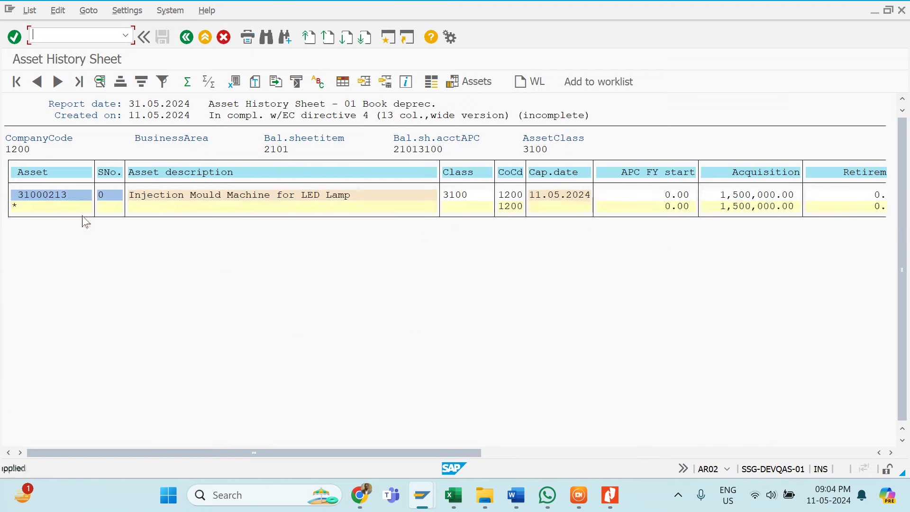
# Copy a screen capture of the 31.05.2024 report showing the header and the columns from Asset to Acquisition
pyautogui.click(846, 453)
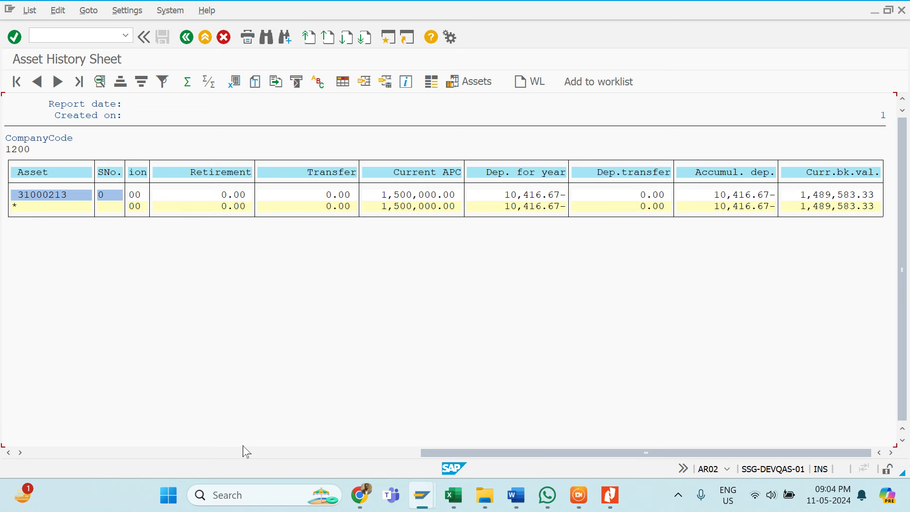
pyautogui.click(184, 454)
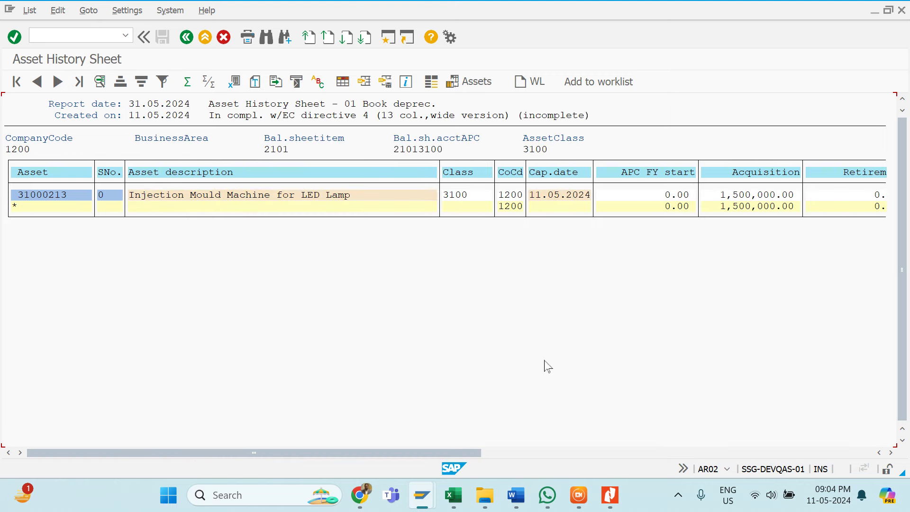
pyautogui.click(678, 494)
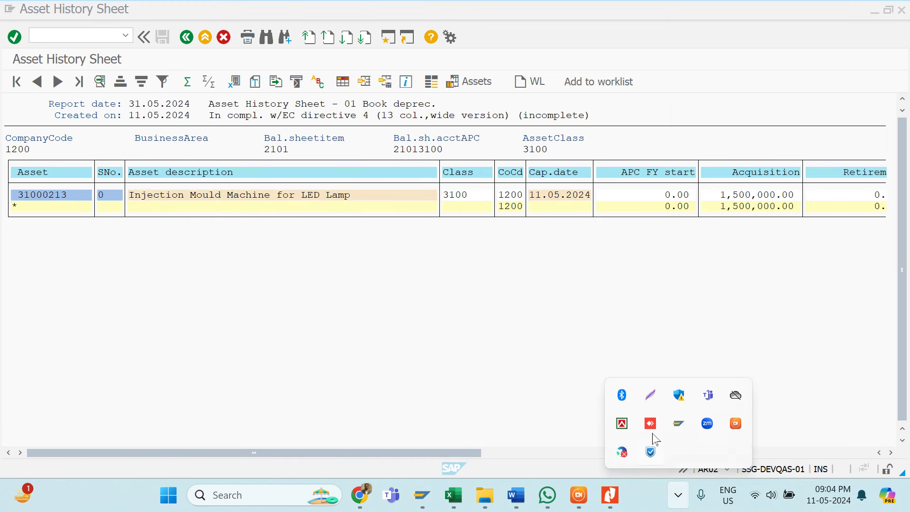
pyautogui.click(650, 396)
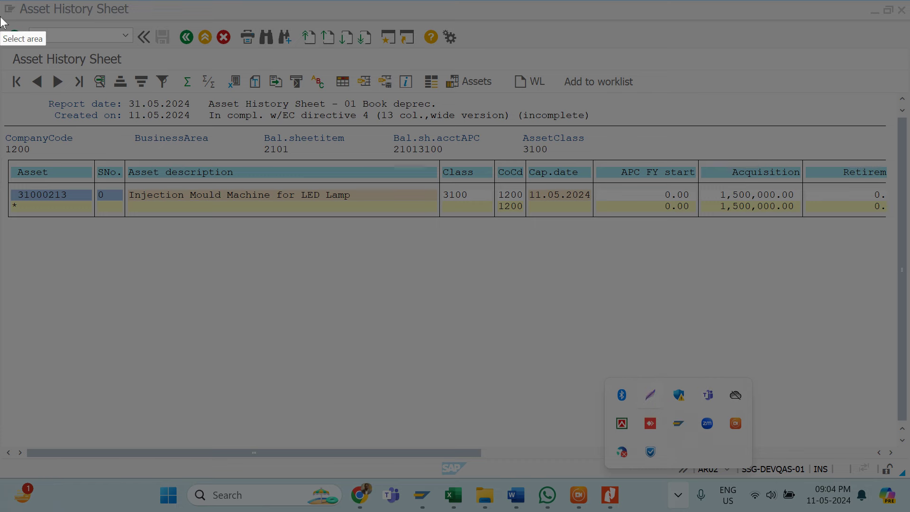
pyautogui.moveTo(0, 16); pyautogui.dragTo(866, 255)
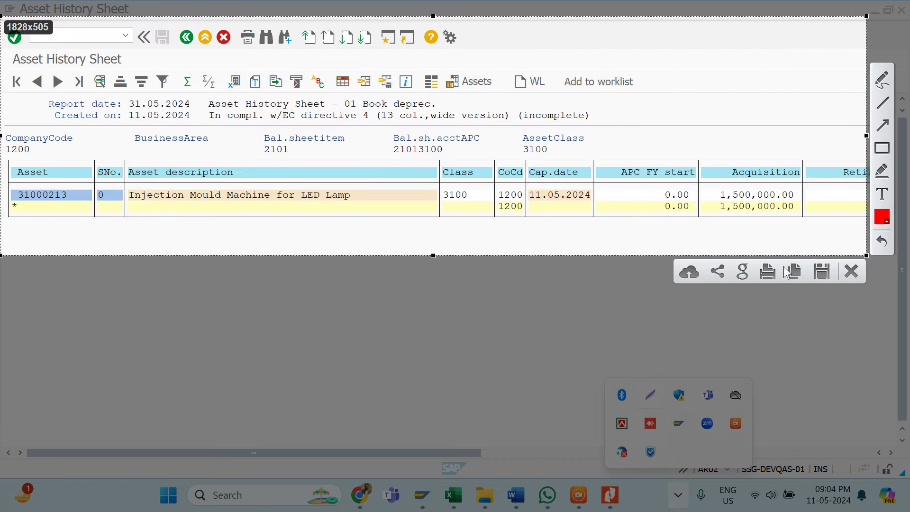
pyautogui.click(789, 272)
# Switch to the DRC_ICAB_Session_08 Word document, paste the capture below the selection-screen image and start a new line
pyautogui.moveTo(516, 493)
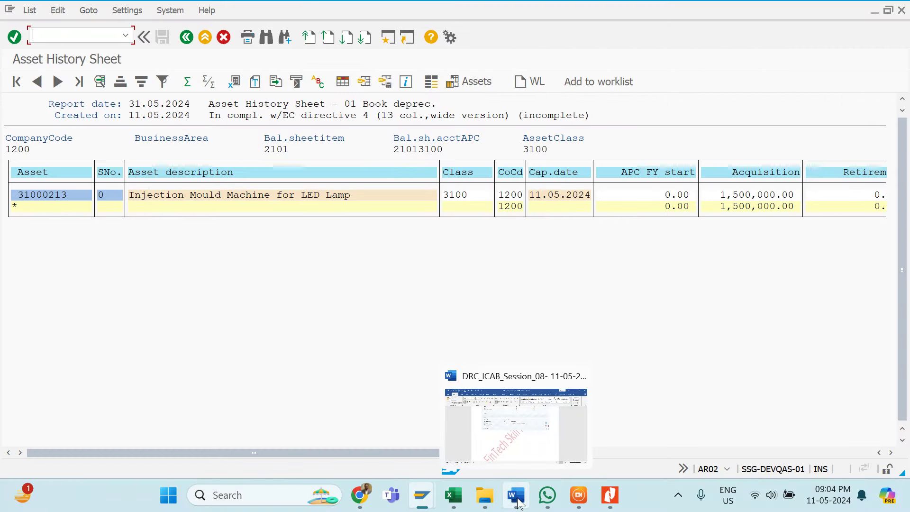
pyautogui.click(519, 429)
pyautogui.hotkey('ctrl', 'v')
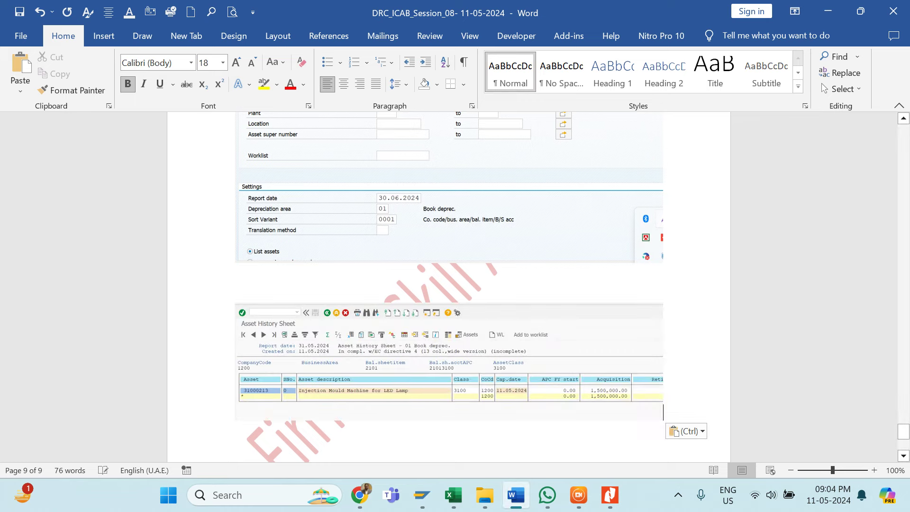
pyautogui.press('Return')
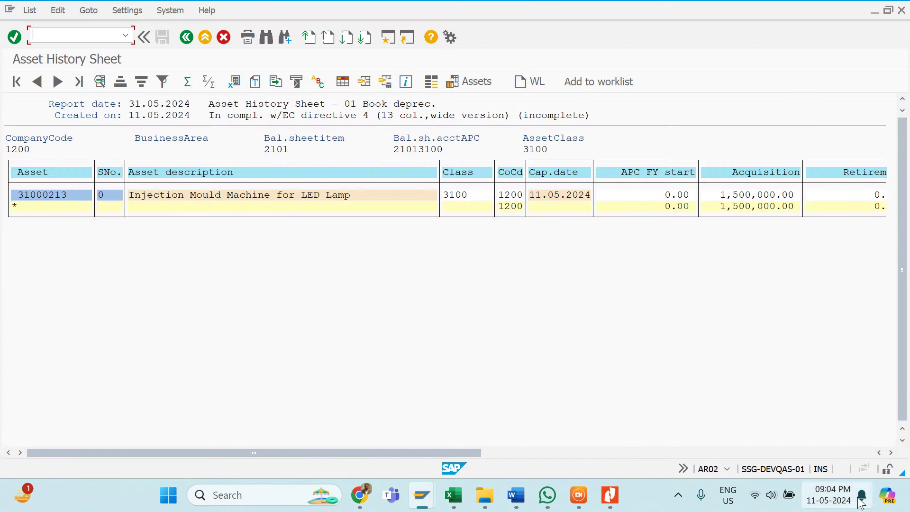
# Back in the SAP report, copy a screen capture of the columns from Retirement to current book value
pyautogui.click(846, 452)
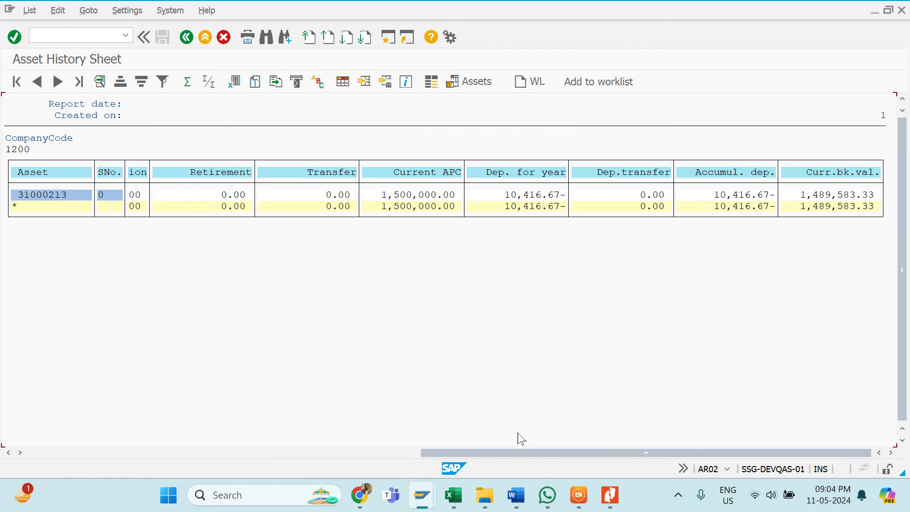
pyautogui.moveTo(493, 451); pyautogui.dragTo(472, 466)
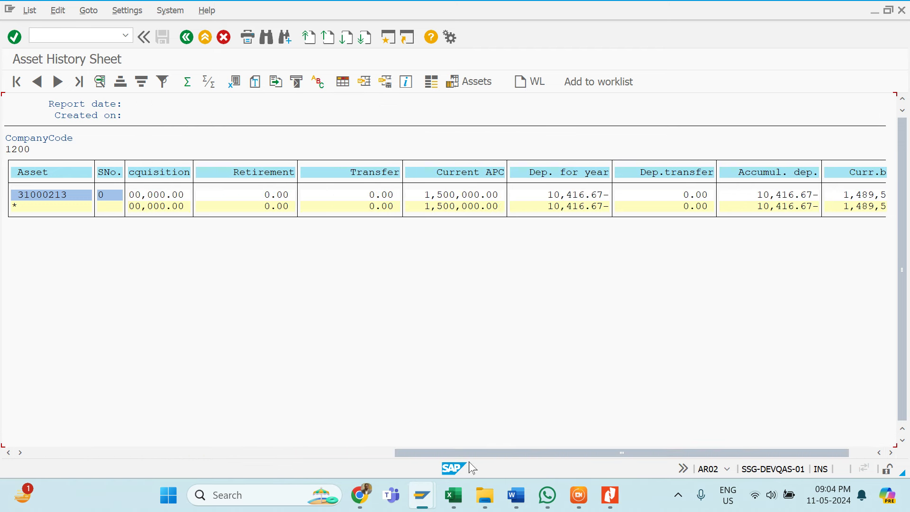
pyautogui.click(862, 449)
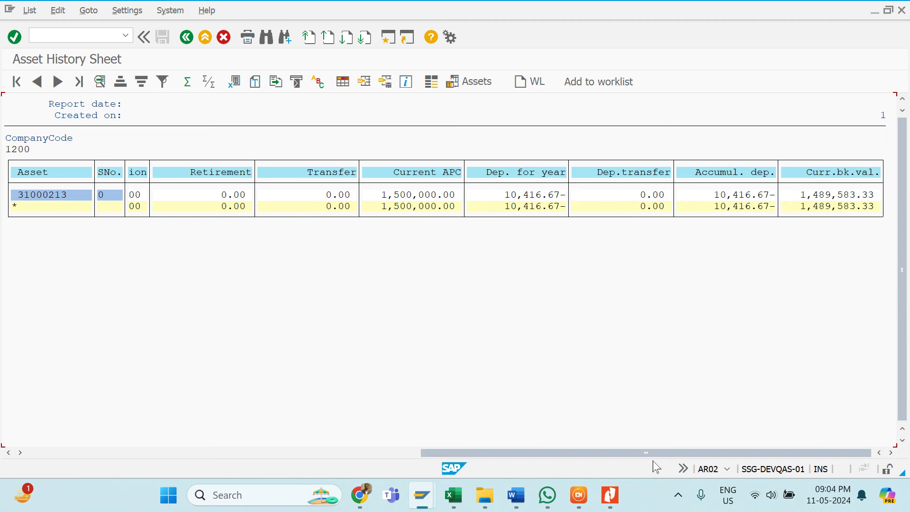
pyautogui.click(678, 494)
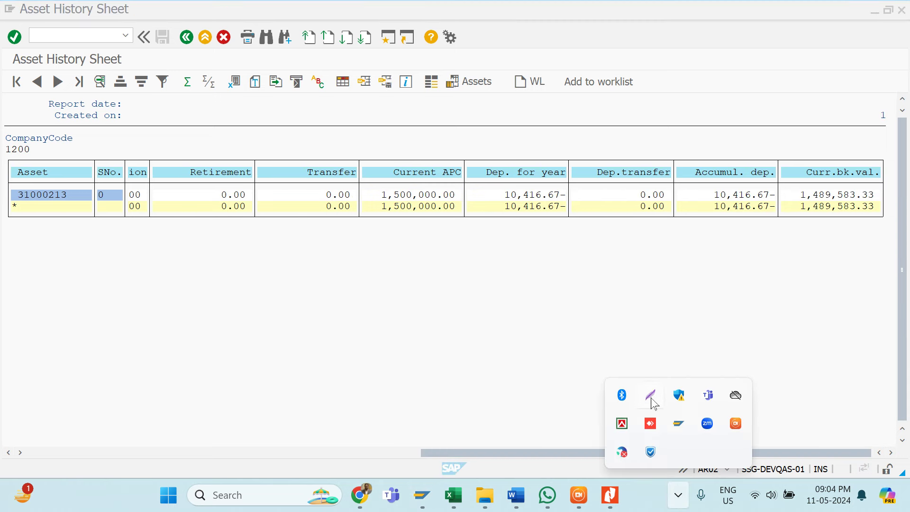
pyautogui.click(651, 398)
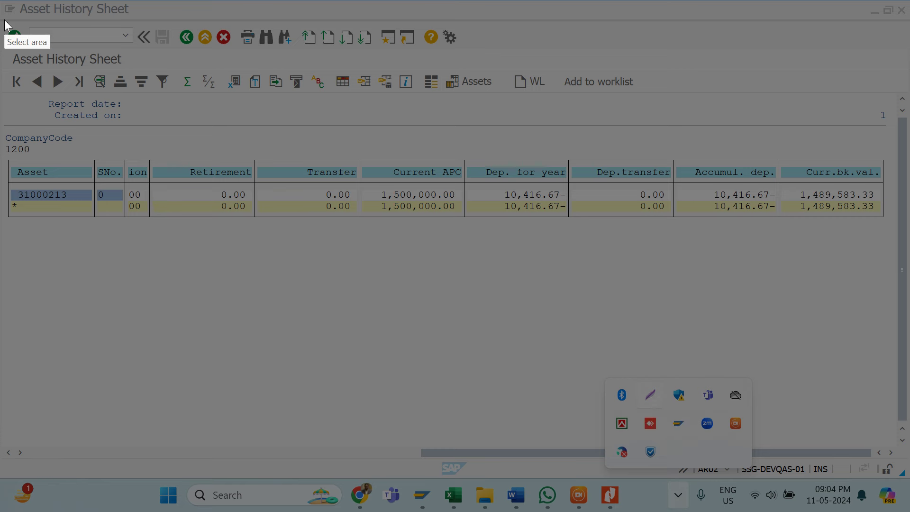
pyautogui.moveTo(1, 5)
pyautogui.mouseDown()
pyautogui.moveTo(625, 300)
pyautogui.moveTo(857, 254)
pyautogui.moveTo(906, 265)
pyautogui.mouseUp()
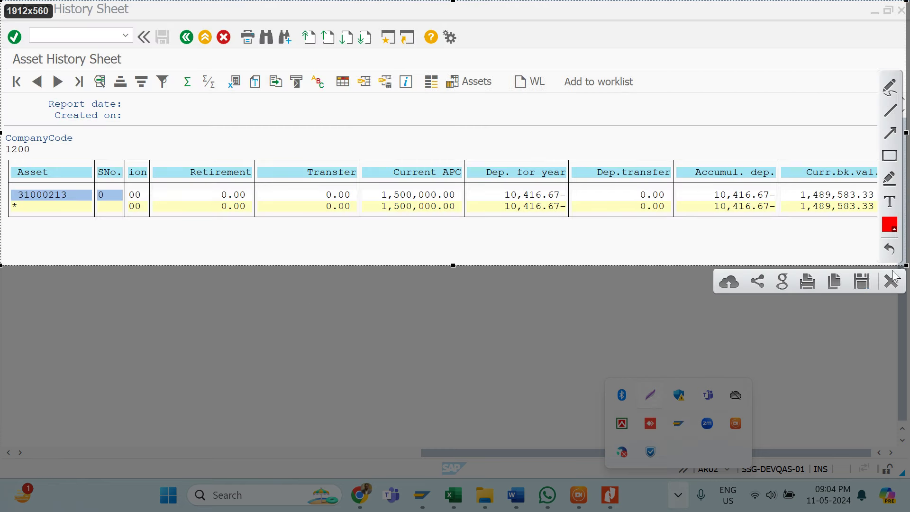
pyautogui.click(839, 283)
# Paste the second report capture under the first one in the Word document and return to SAP
pyautogui.moveTo(516, 495)
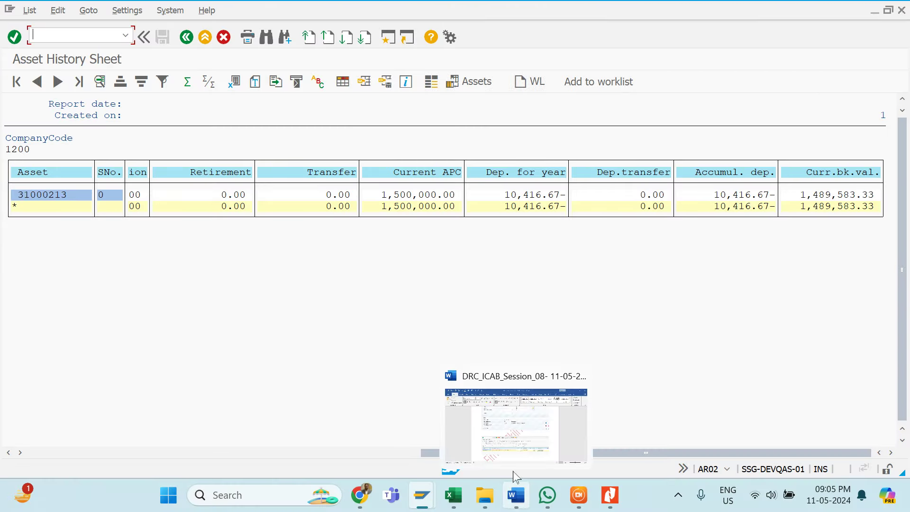
pyautogui.click(512, 437)
pyautogui.scroll(-3, 484, 355)
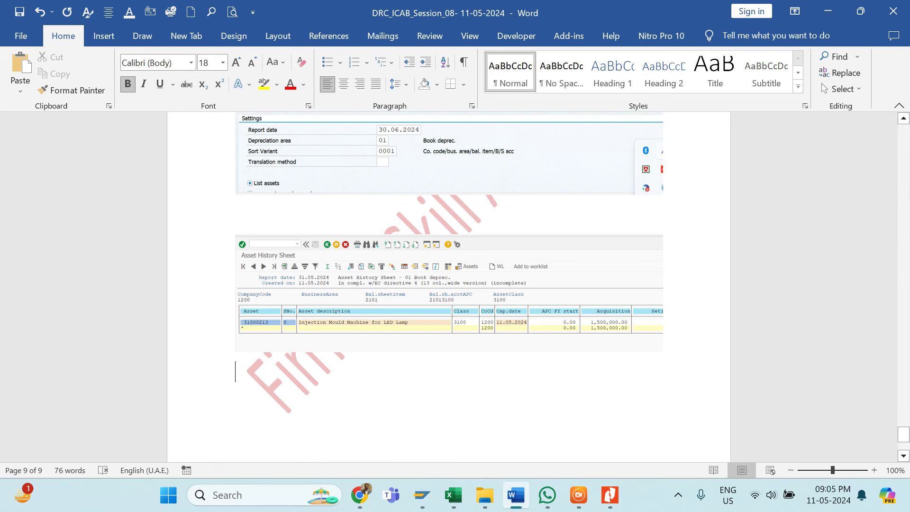
pyautogui.hotkey('ctrl', 'v')
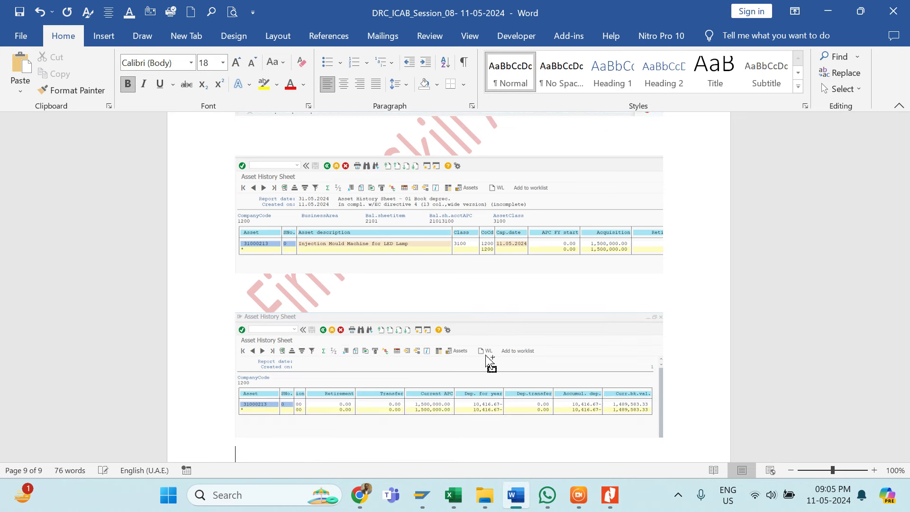
pyautogui.hotkey('alt', 'Tab')
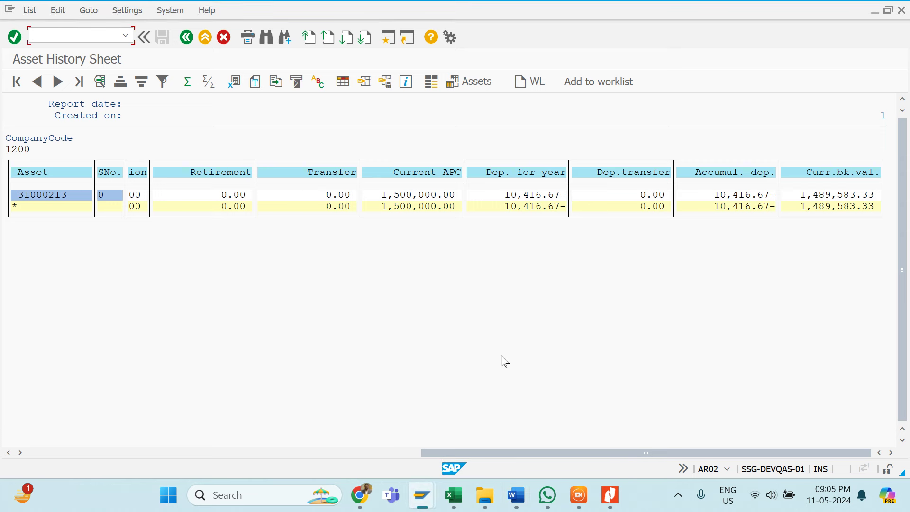
# Return to the Asset History Sheet selection screen and clear the asset number
pyautogui.click(186, 37)
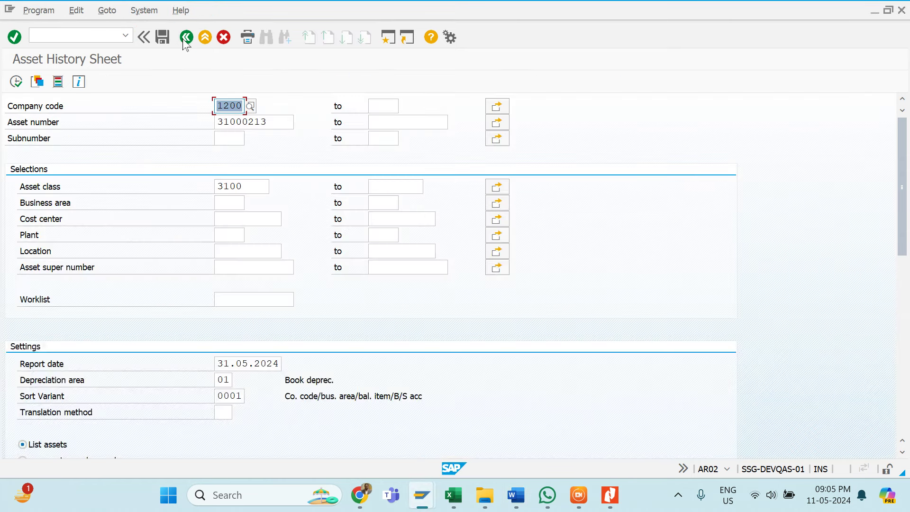
pyautogui.press('Tab')
pyautogui.press('Tab')
pyautogui.press('Tab')
pyautogui.press('Delete')
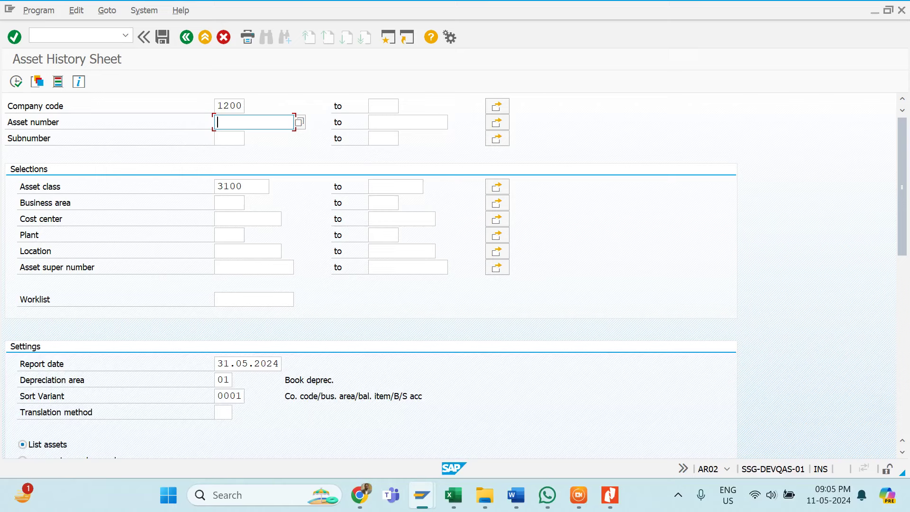
# Examine the asset class, cost center, plant and location selections, the report settings and the further selections
pyautogui.click(242, 187)
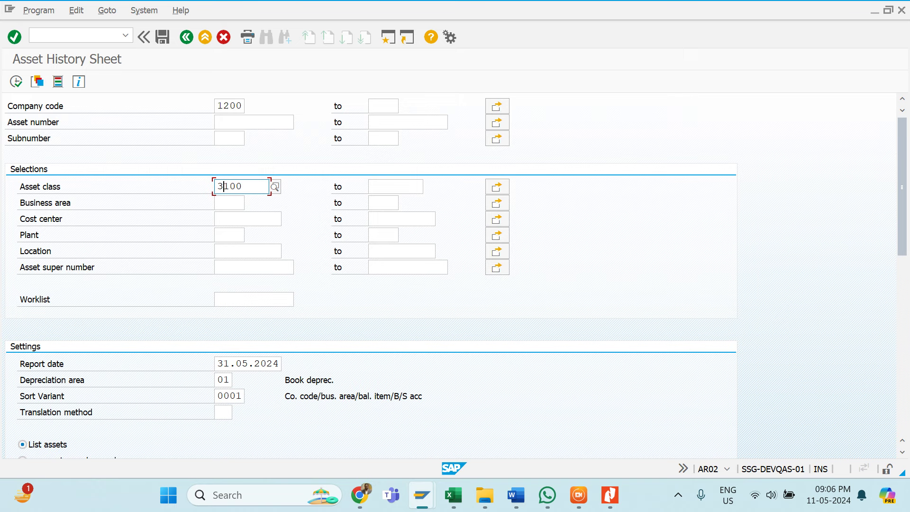
pyautogui.click(241, 218)
pyautogui.click(227, 235)
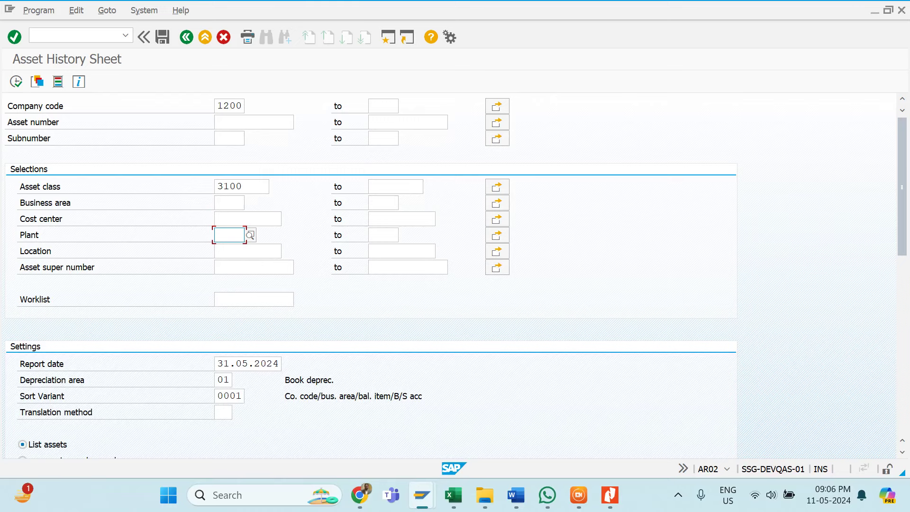
pyautogui.click(246, 251)
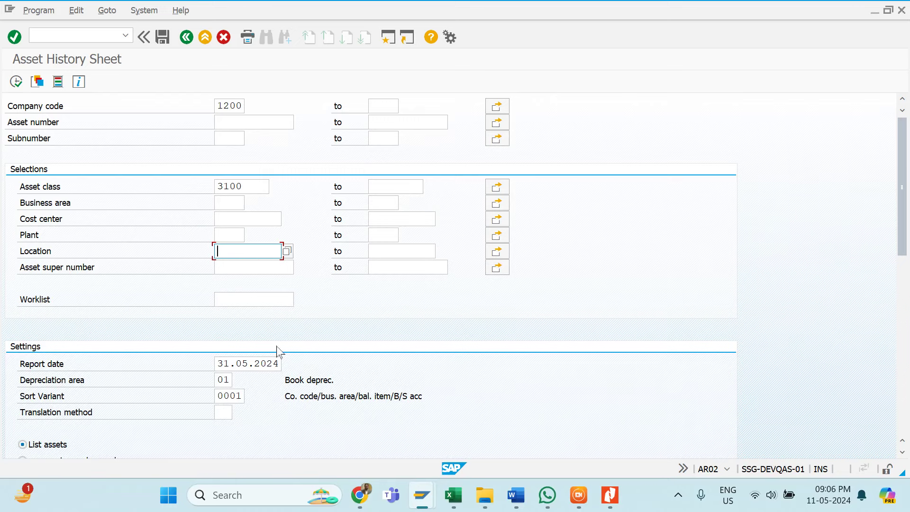
pyautogui.scroll(-2, 152, 345)
pyautogui.scroll(-6, 155, 346)
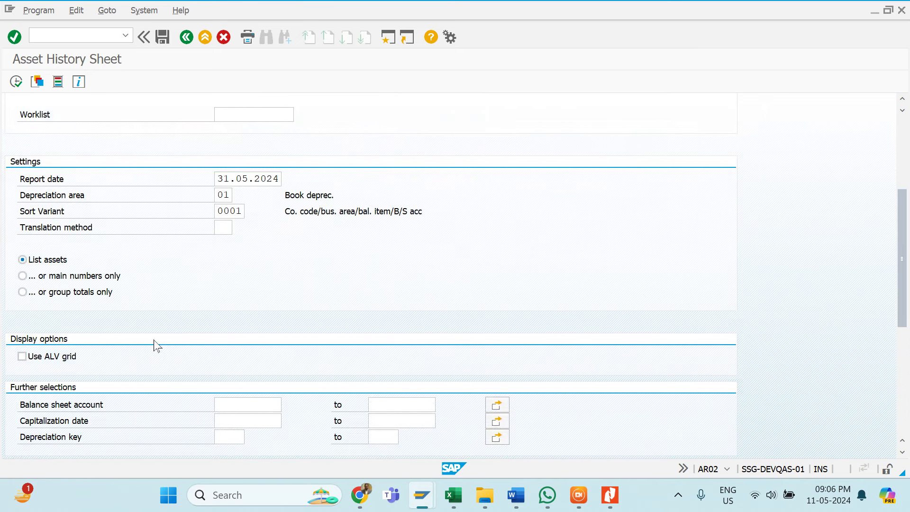
pyautogui.scroll(8, 157, 346)
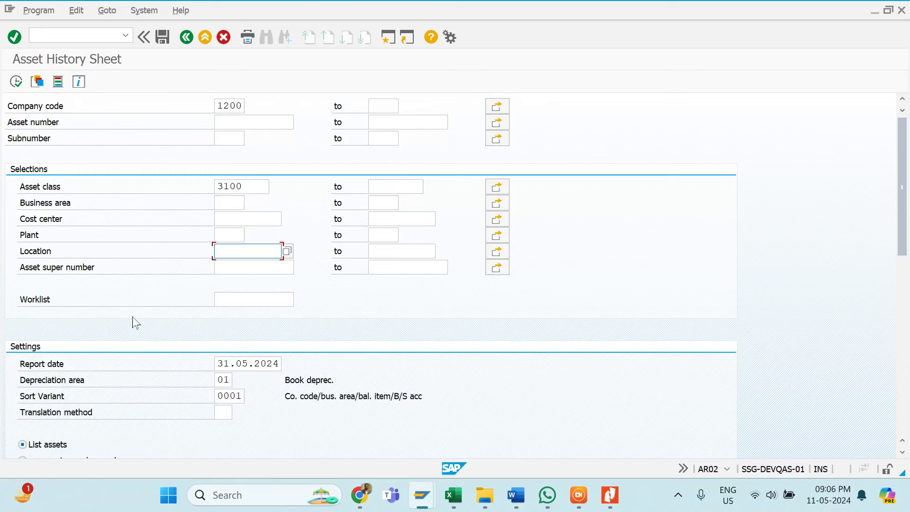
# Execute the report for all assets of class 3100 and apply the saved SSGL-FIXED ASSETS STD LAYOUT
pyautogui.click(16, 82)
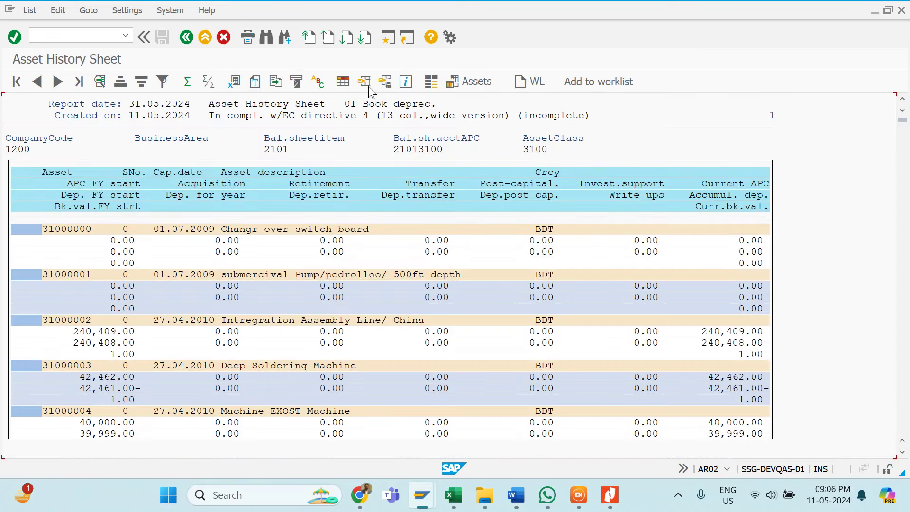
pyautogui.click(364, 82)
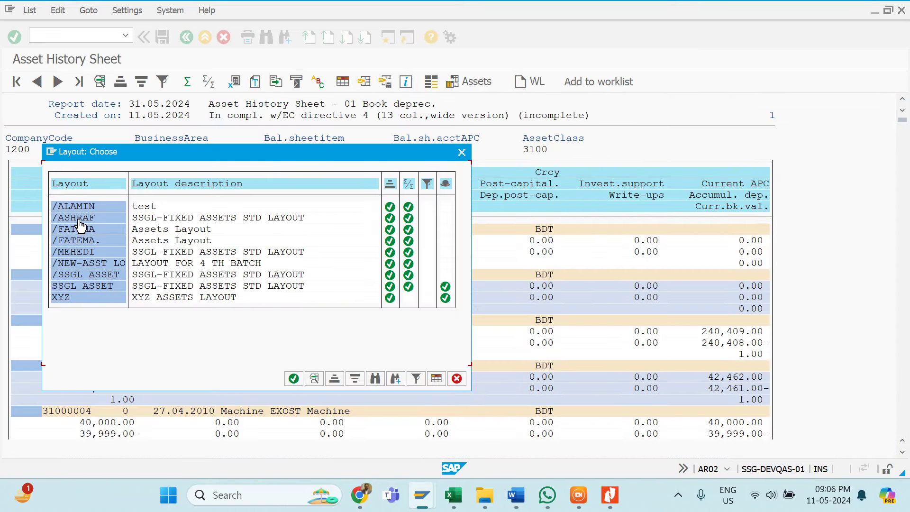
pyautogui.doubleClick(79, 220)
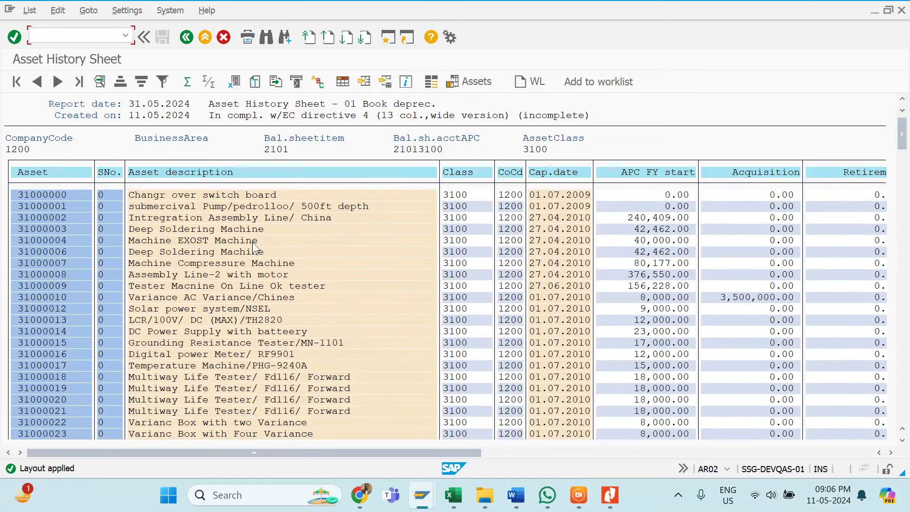
# Examine the listed class 3100 assets down to the total row at the end of the report
pyautogui.scroll(-7, 254, 247)
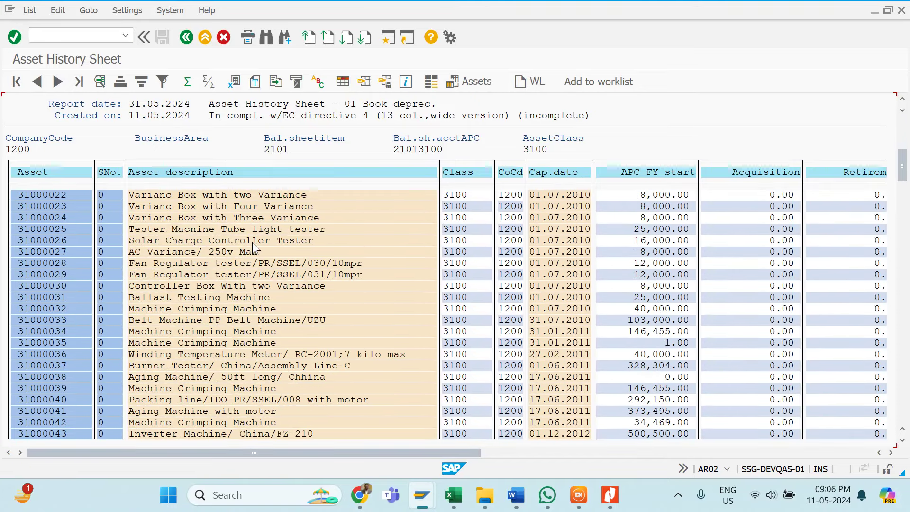
pyautogui.scroll(-1, 255, 247)
pyautogui.moveTo(901, 166); pyautogui.dragTo(902, 404)
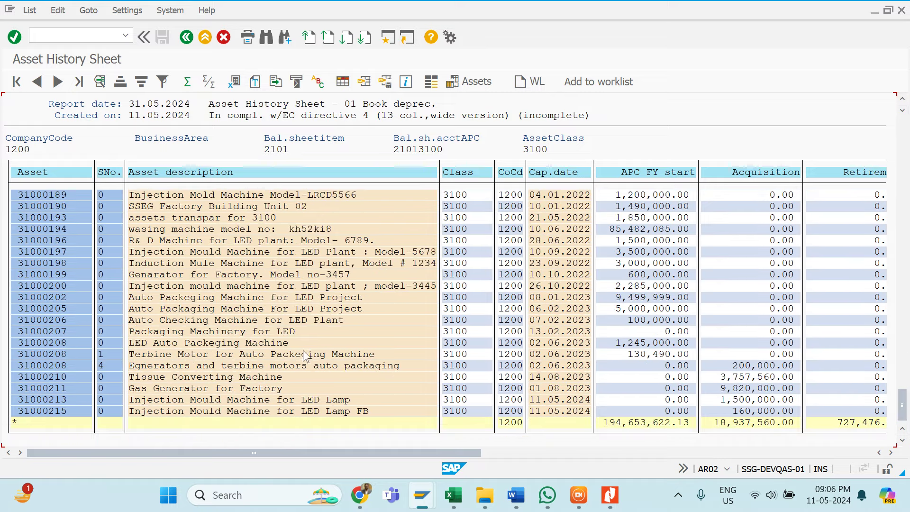
pyautogui.scroll(4, 295, 356)
pyautogui.scroll(2, 294, 355)
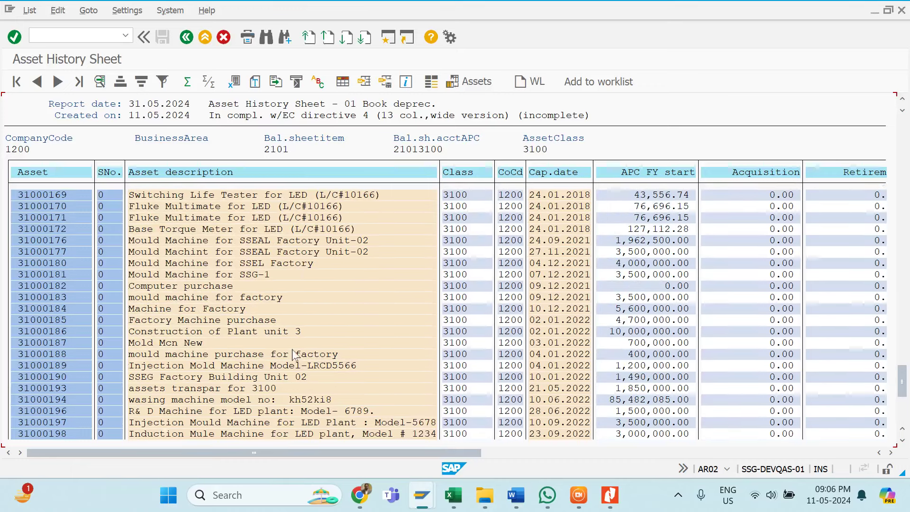
# Go back to the beginning of the asset list and review it page by page
pyautogui.click(346, 38)
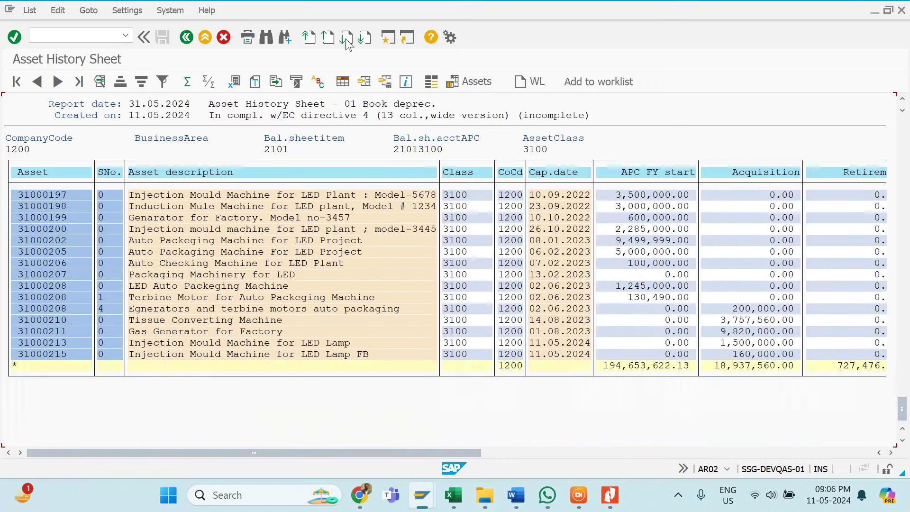
pyautogui.click(313, 41)
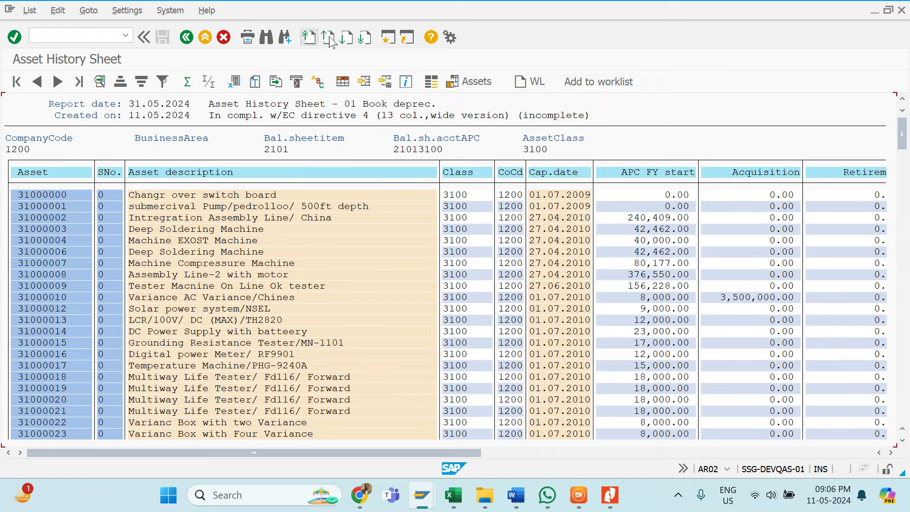
pyautogui.click(346, 39)
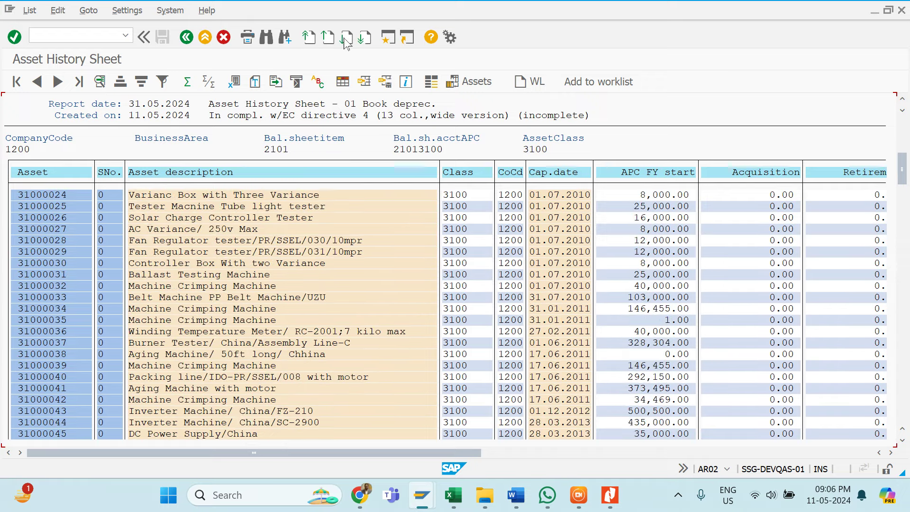
pyautogui.click(346, 38)
pyautogui.click(346, 38)
pyautogui.click(346, 39)
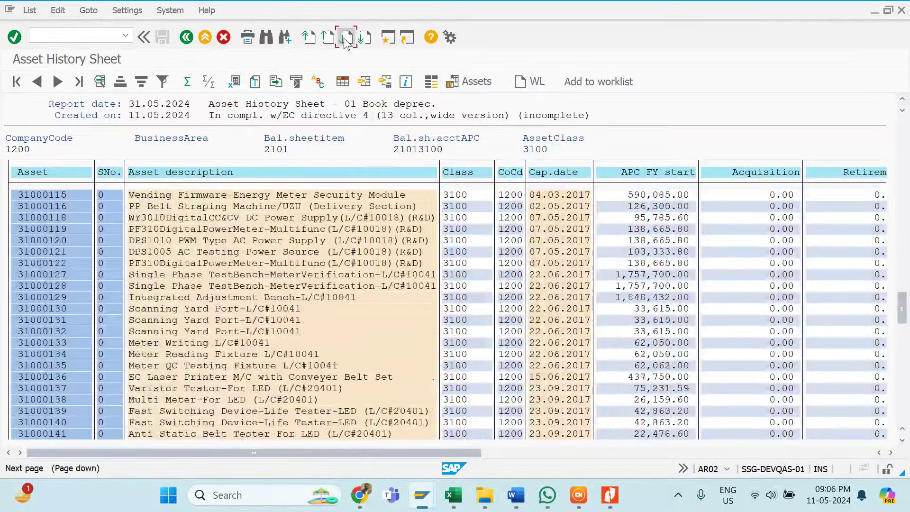
# Page to the end of the class 3100 asset list and examine the total row across the value columns
pyautogui.click(347, 38)
pyautogui.click(347, 39)
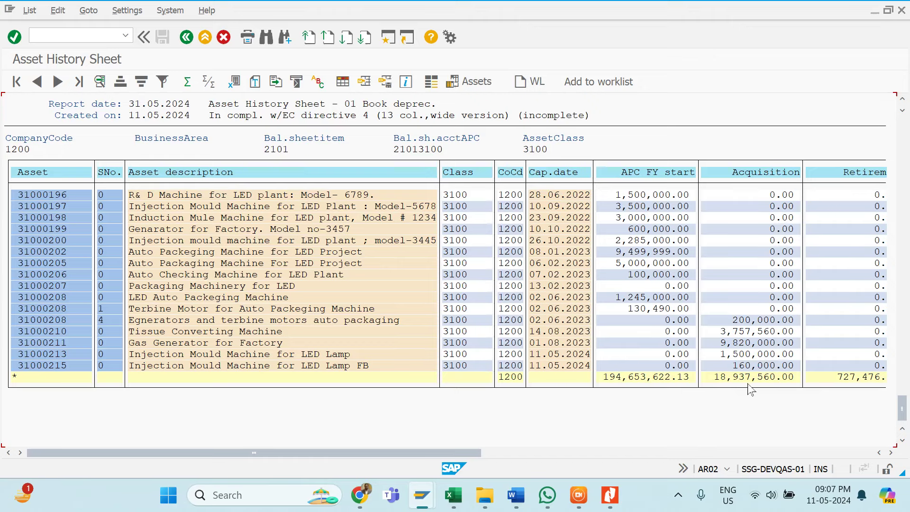
pyautogui.click(864, 454)
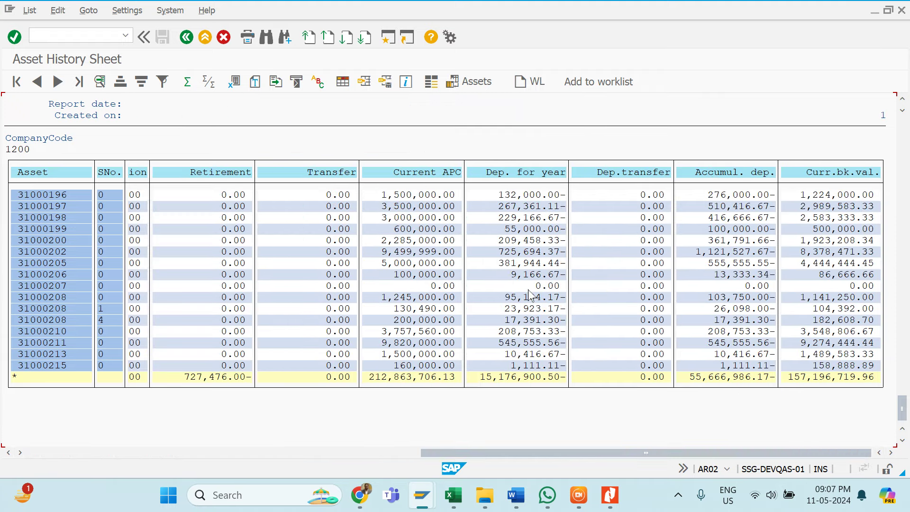
pyautogui.click(9, 452)
pyautogui.click(10, 9)
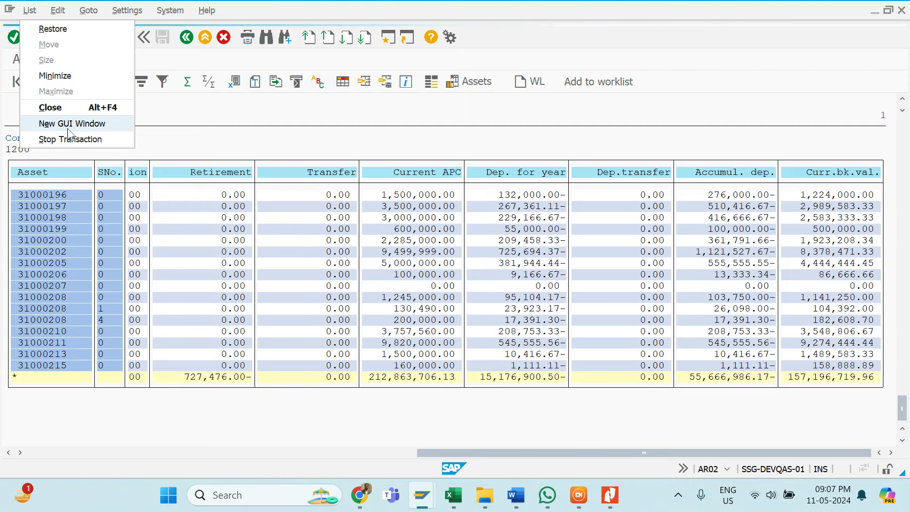
pyautogui.click(340, 242)
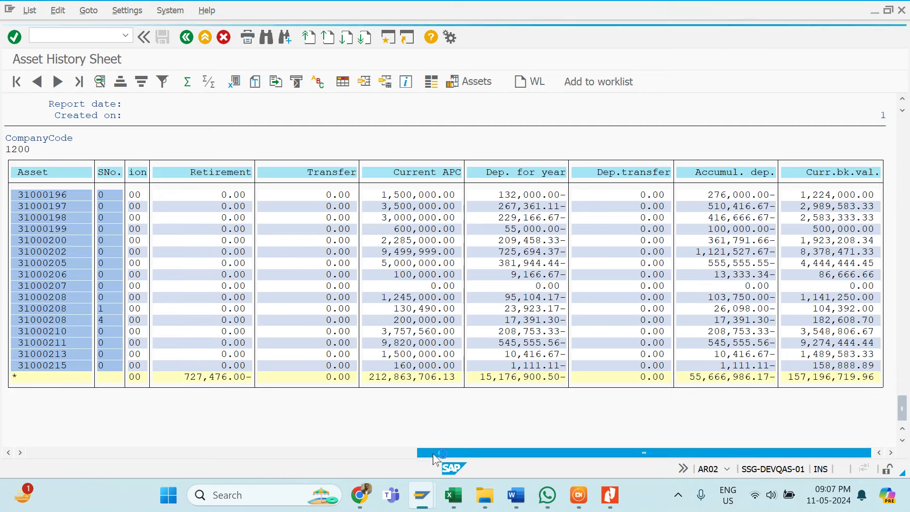
pyautogui.moveTo(423, 453); pyautogui.dragTo(225, 456)
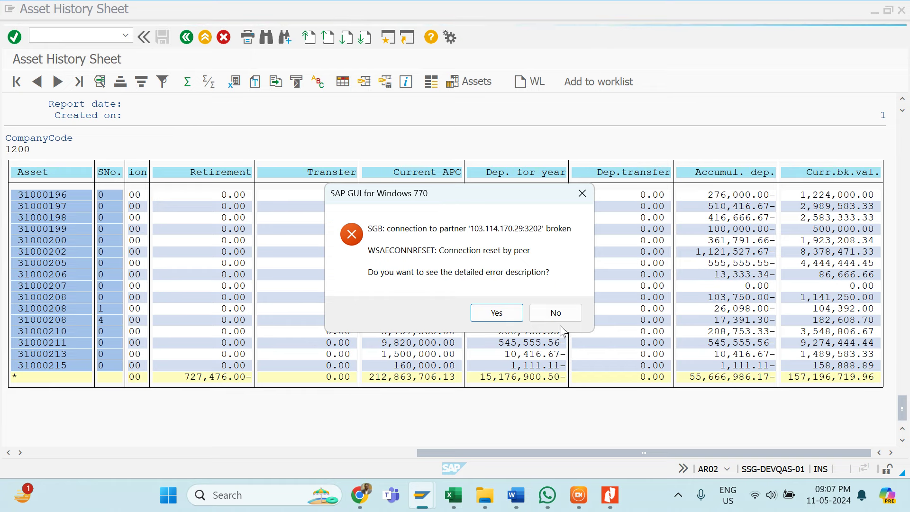
# Decline the connection error details, switch to SAP Logon and hide the floating meeting controls
pyautogui.click(549, 311)
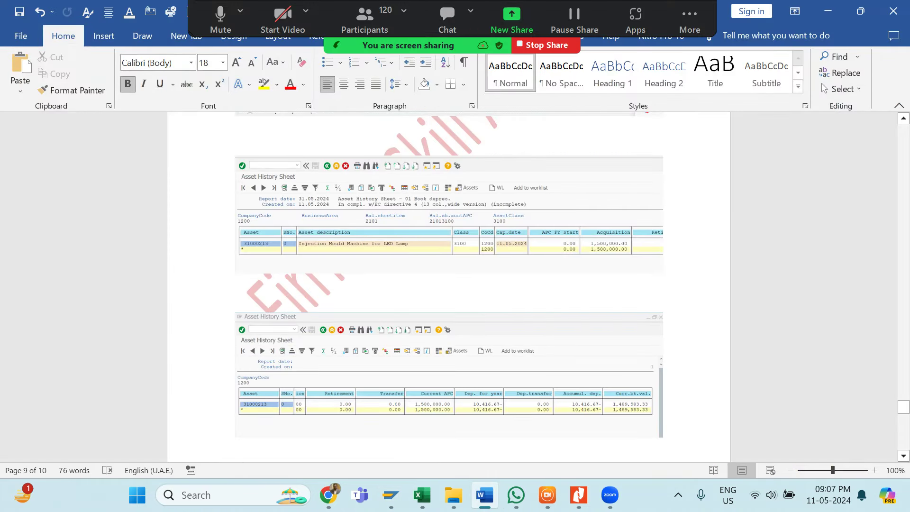
pyautogui.click(390, 495)
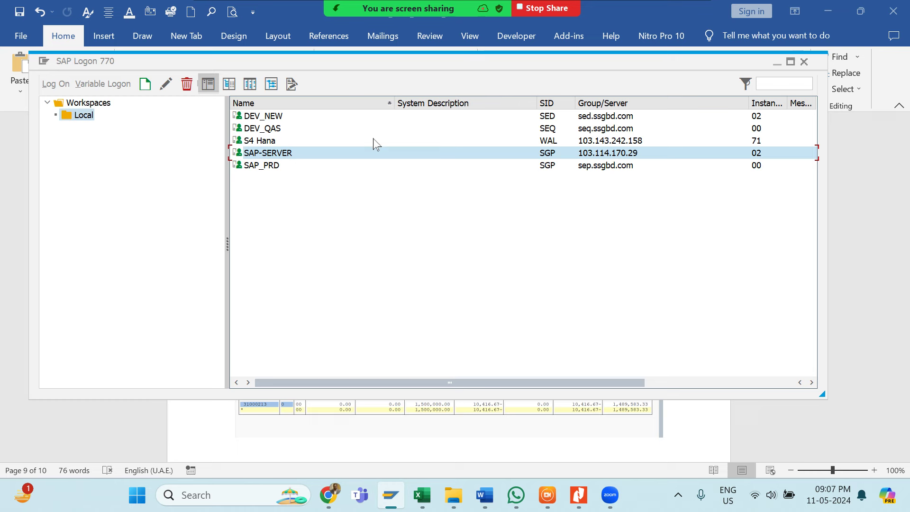
pyautogui.moveTo(408, 8)
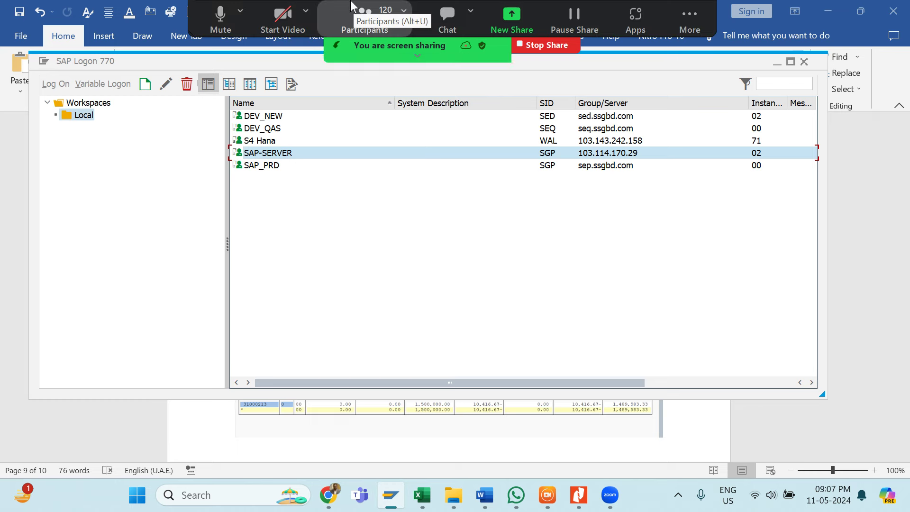
pyautogui.click(689, 18)
pyautogui.click(729, 149)
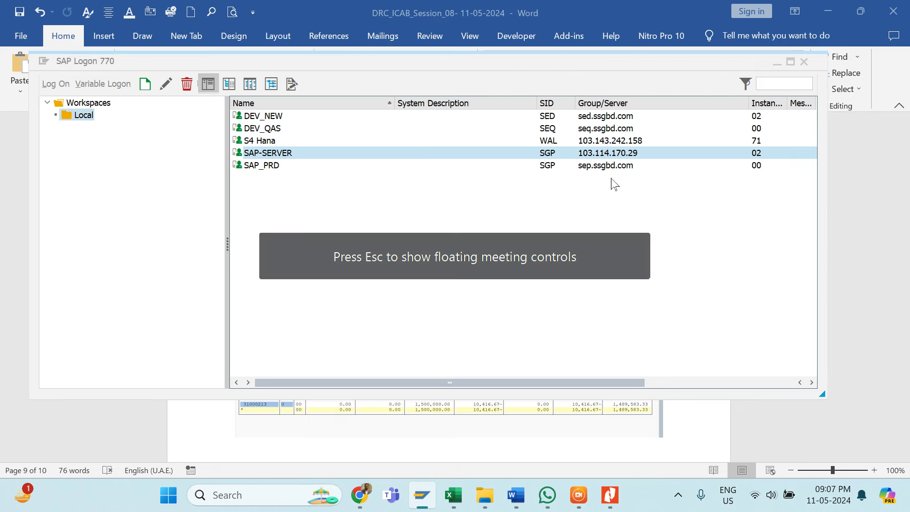
# Log on to SAP-SERVER with the saved user name and the account password, ending any other logons in the system
pyautogui.click(325, 153)
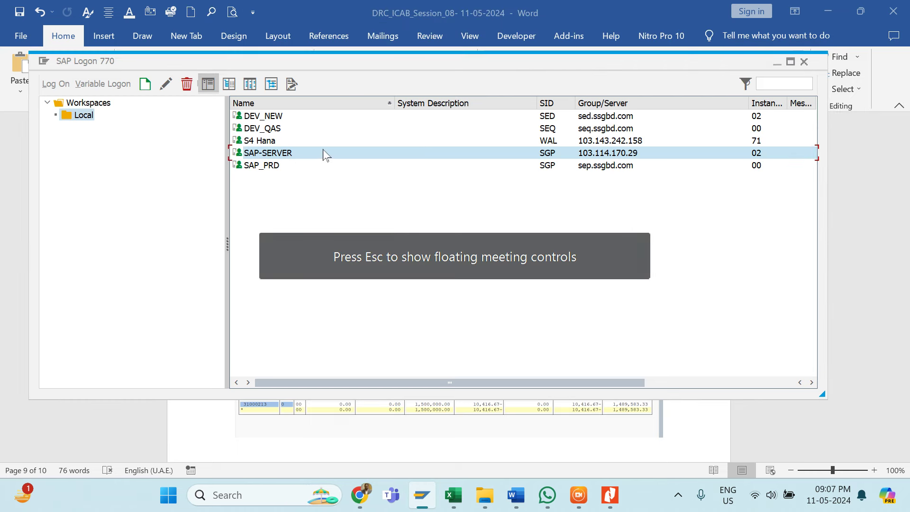
pyautogui.doubleClick(326, 153)
pyautogui.press('Down')
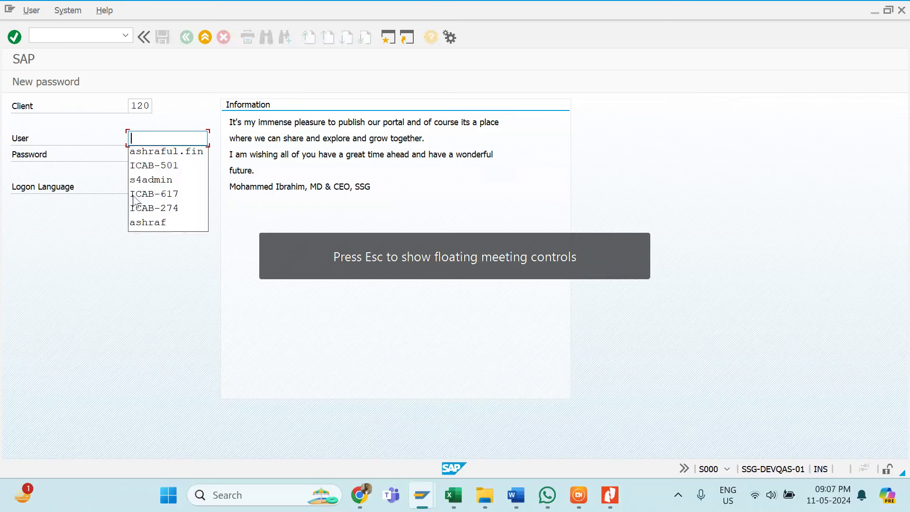
pyautogui.press('Down')
pyautogui.press('Return')
pyautogui.press('Tab')
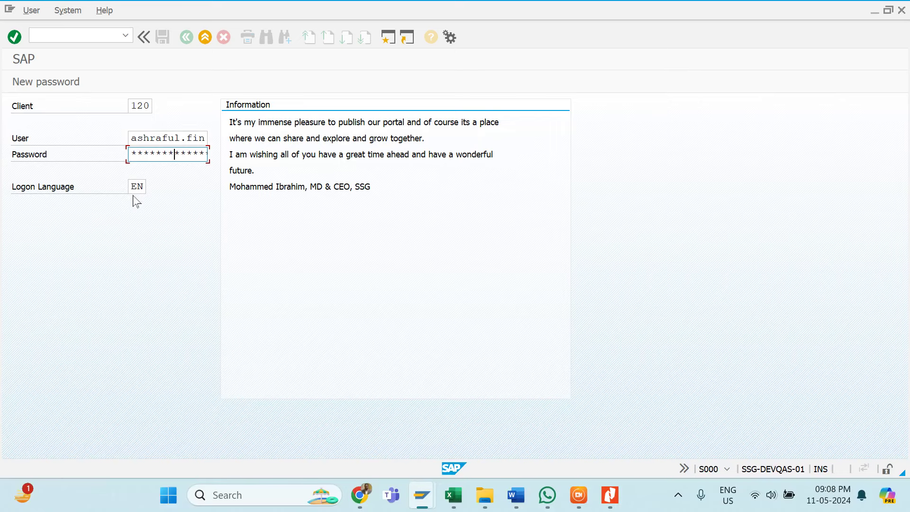
pyautogui.press('Return')
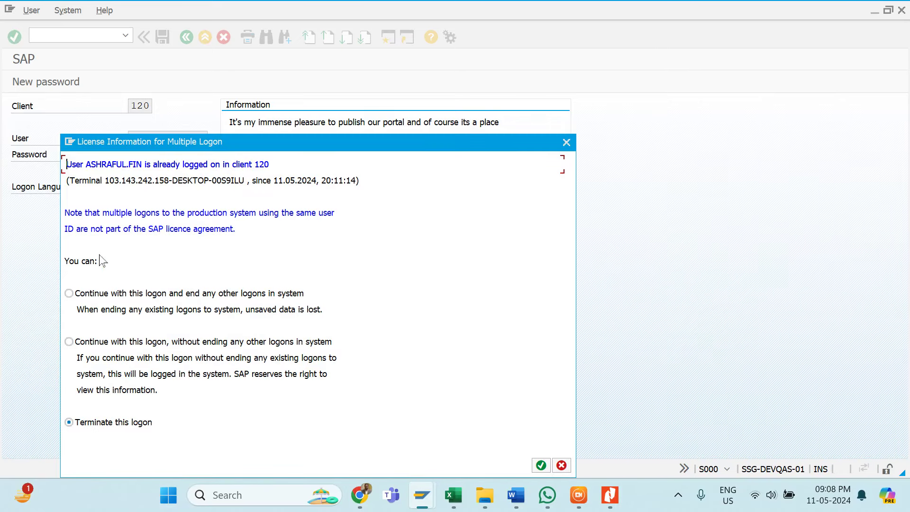
pyautogui.click(90, 295)
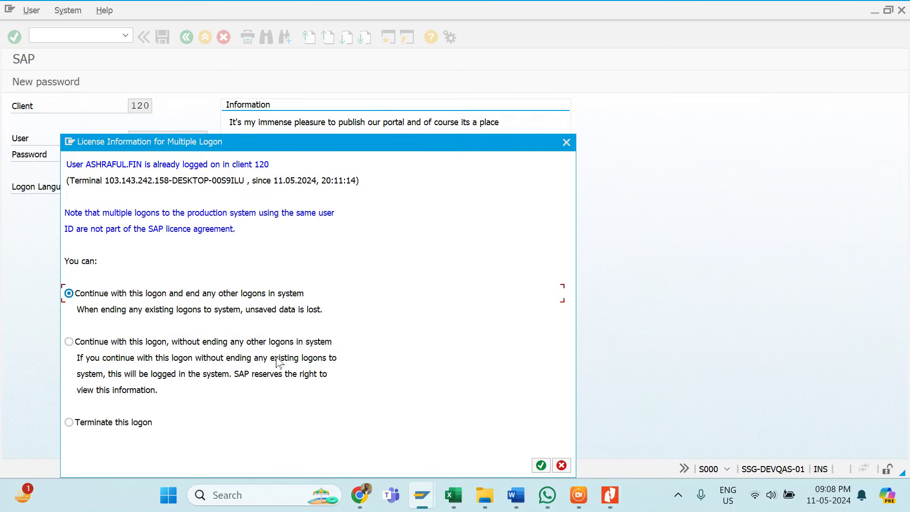
pyautogui.click(541, 466)
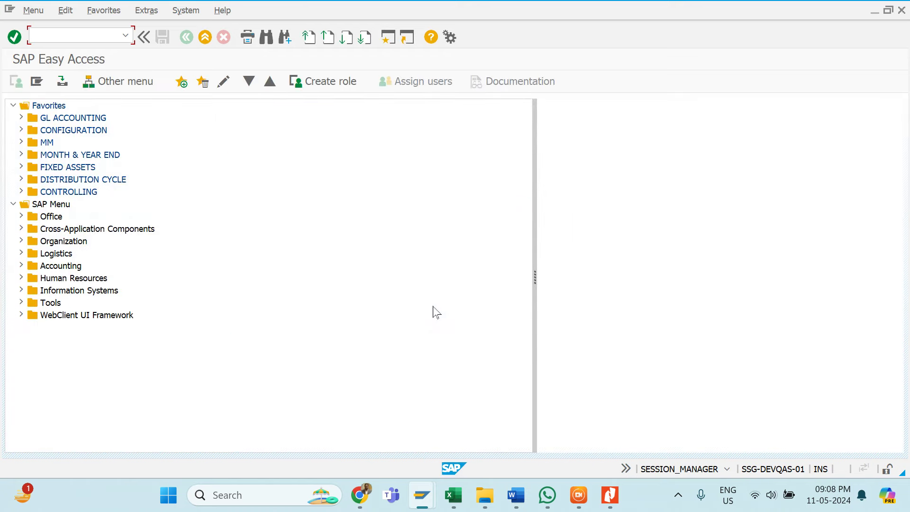
# Open transaction AR02 and restrict the selection to company code 1200 and asset class 3100
pyautogui.write('ar02')
pyautogui.press('Return')
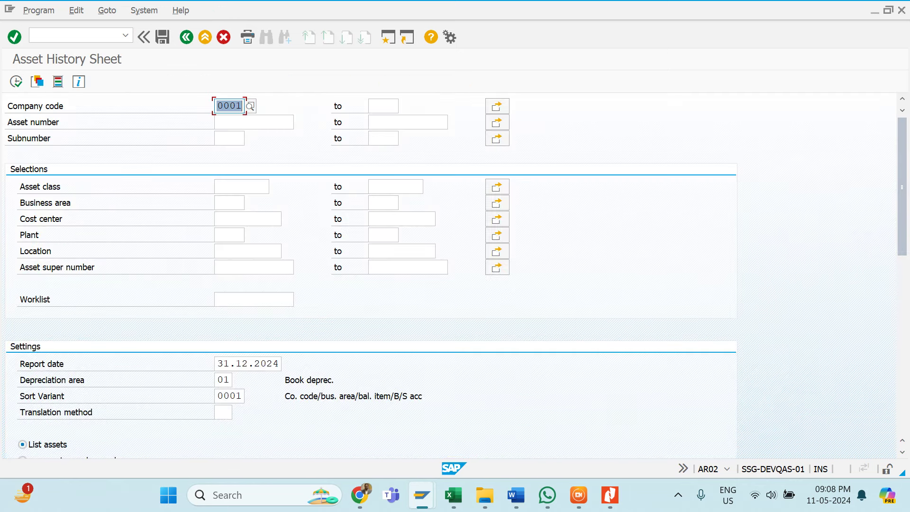
pyautogui.press('BackSpace')
pyautogui.write('12')
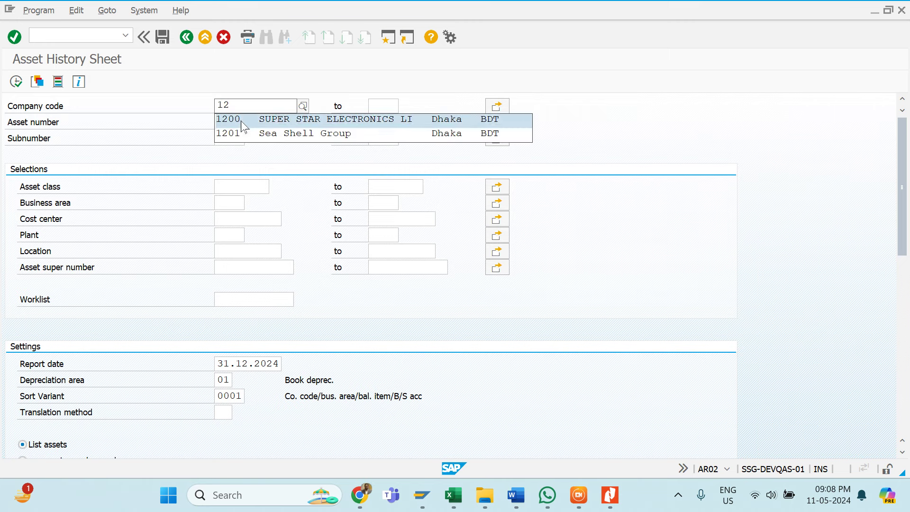
pyautogui.click(242, 126)
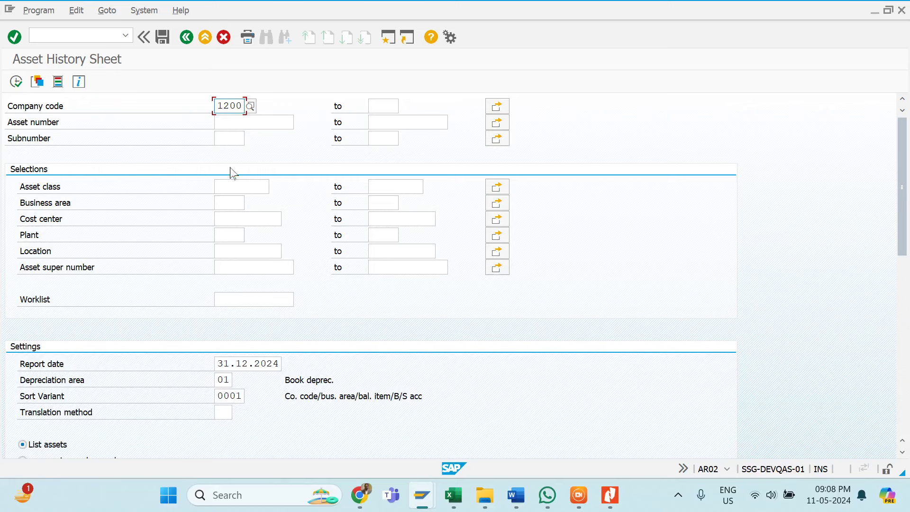
pyautogui.click(232, 186)
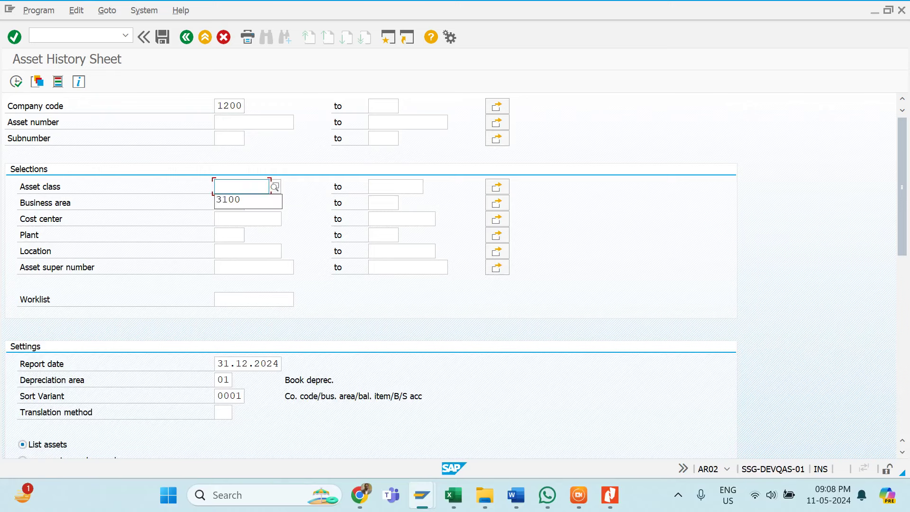
pyautogui.click(234, 200)
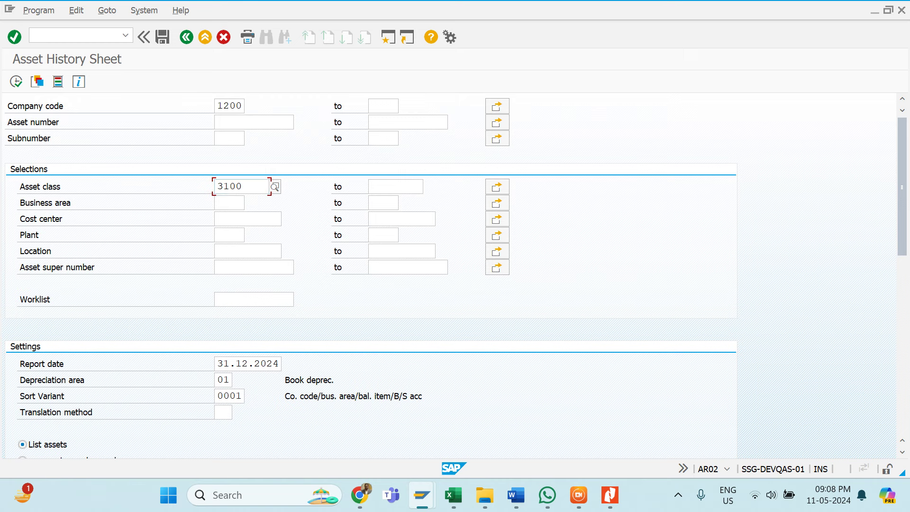
# Execute the asset history sheet with report date 31.05.2024 and apply the saved Assets Layout to the list
pyautogui.doubleClick(227, 364)
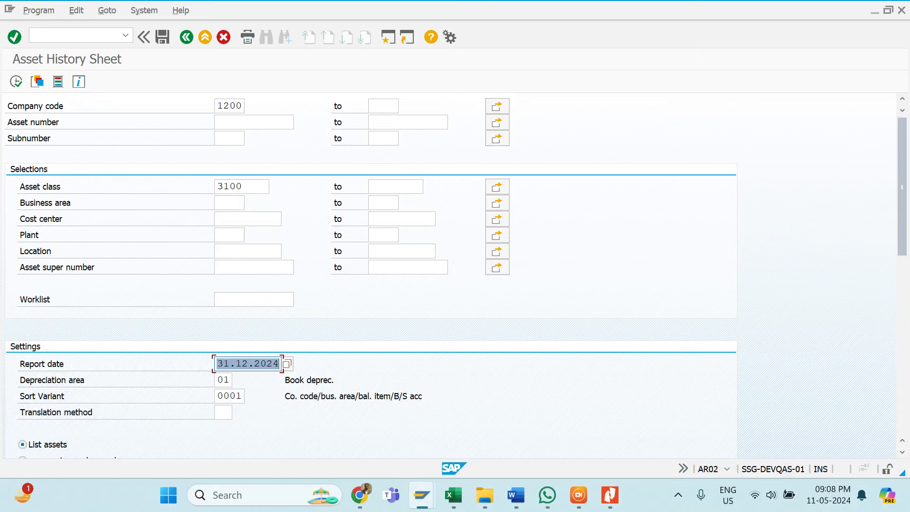
pyautogui.write('31')
pyautogui.press('Down')
pyautogui.press('Return')
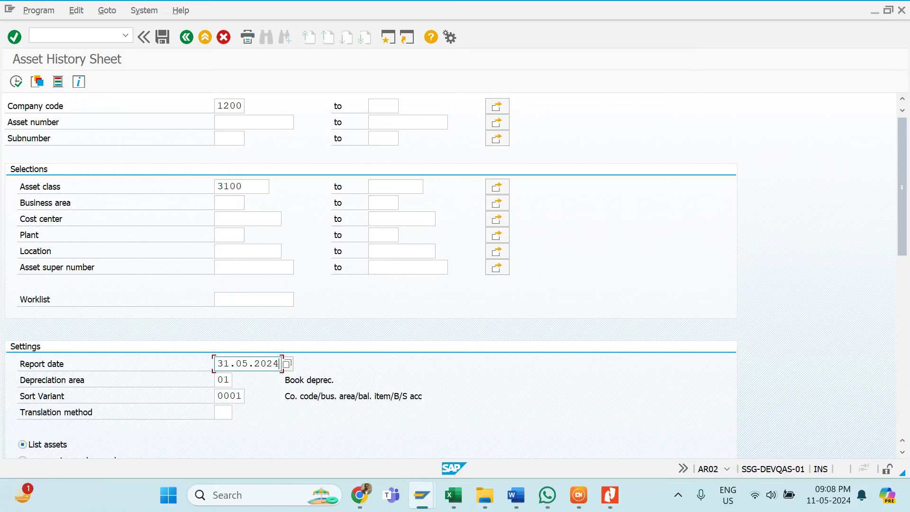
pyautogui.click(16, 82)
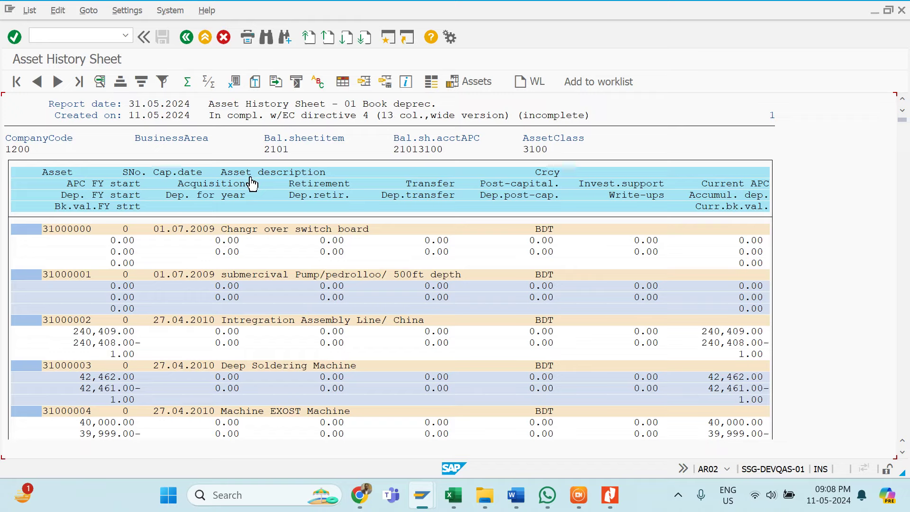
pyautogui.click(364, 81)
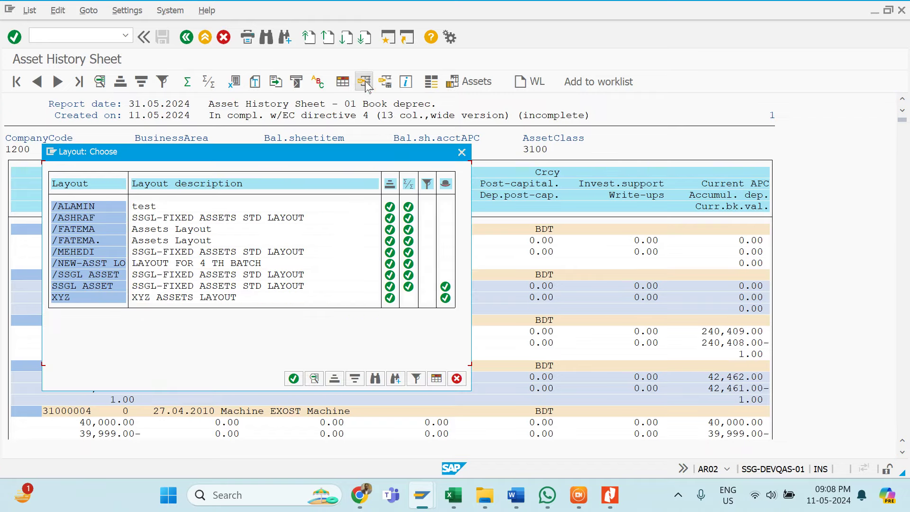
pyautogui.doubleClick(92, 229)
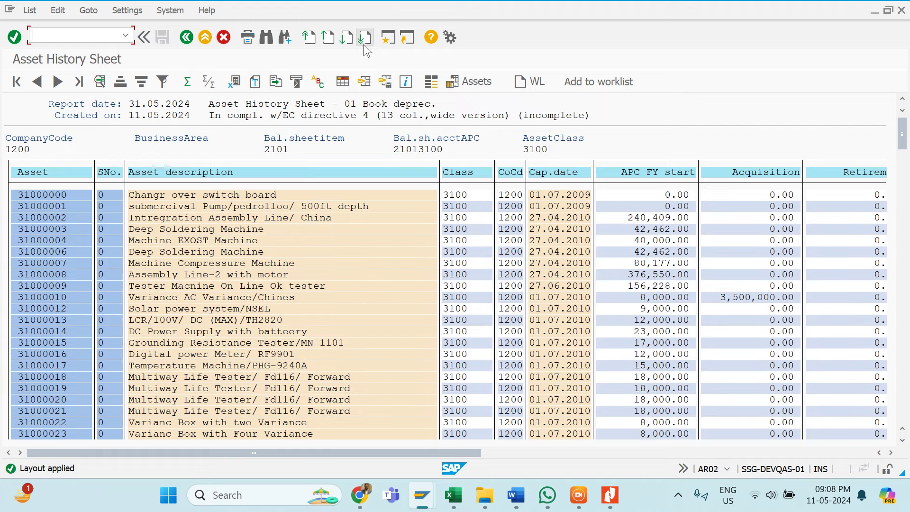
# Examine the last assets and the report totals from APC at fiscal year start to current book value
pyautogui.click(363, 37)
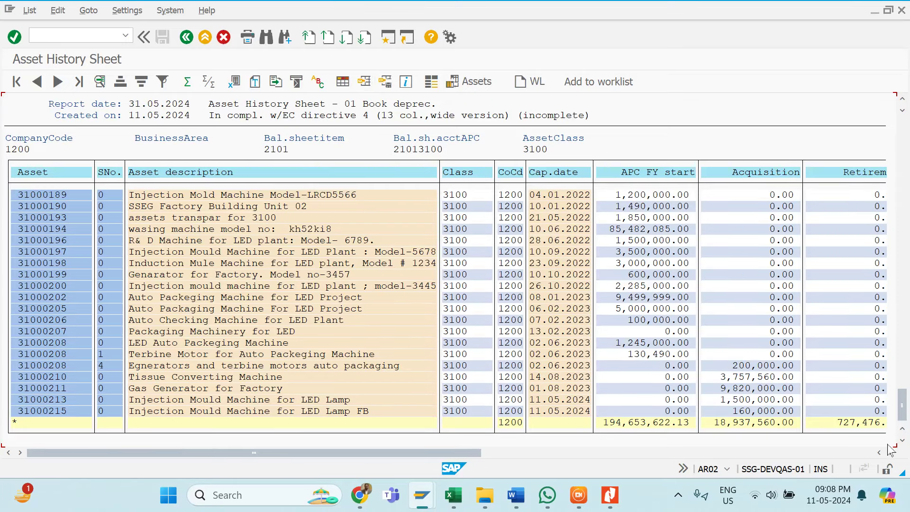
pyautogui.click(821, 457)
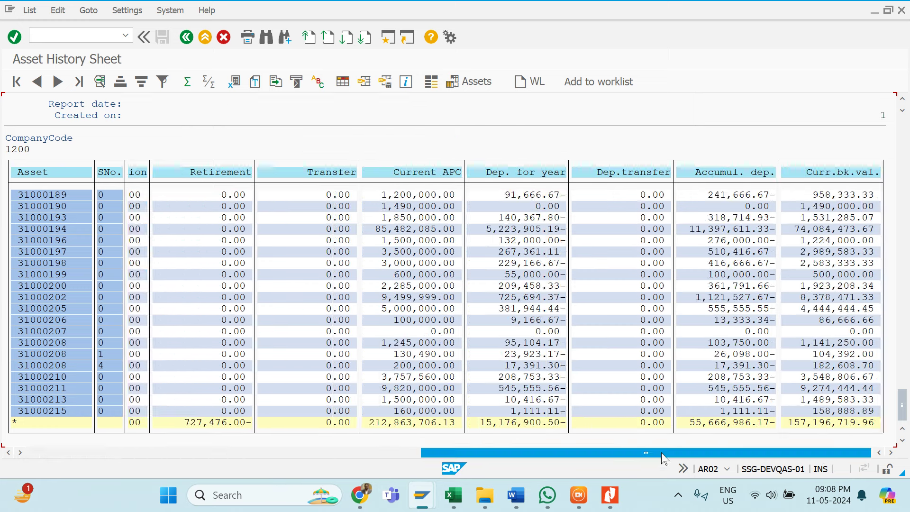
pyautogui.moveTo(663, 459); pyautogui.dragTo(504, 460)
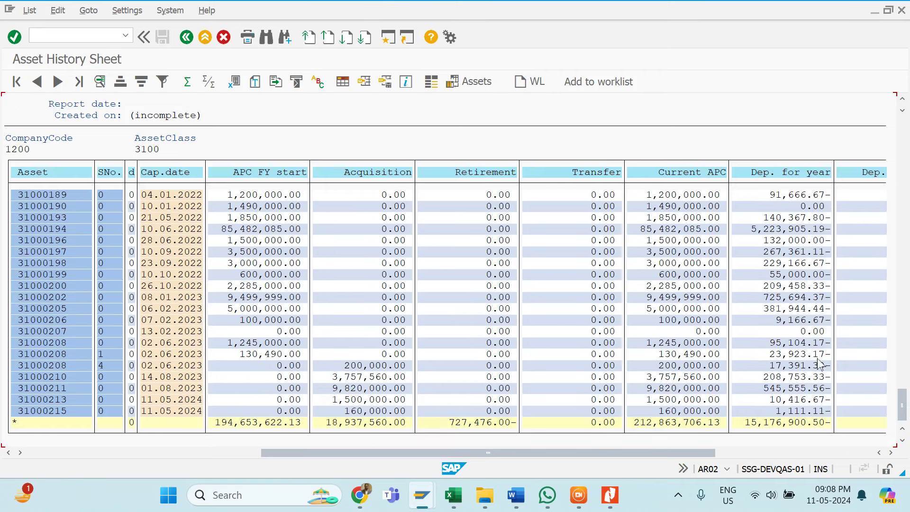
pyautogui.click(834, 453)
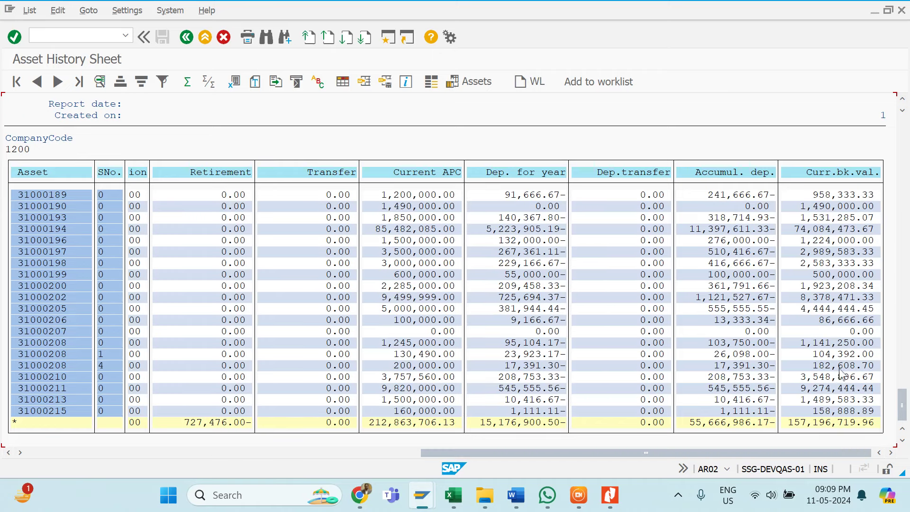
# Return to the selection screen, clear the asset class, and execute the report for company code 1200 with Use ALV grid enabled
pyautogui.click(186, 37)
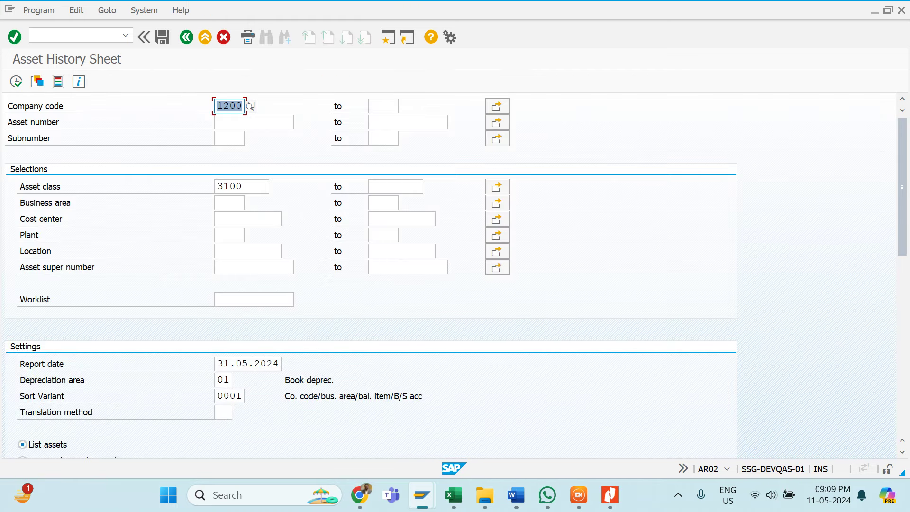
pyautogui.click(59, 186)
pyautogui.press('Delete')
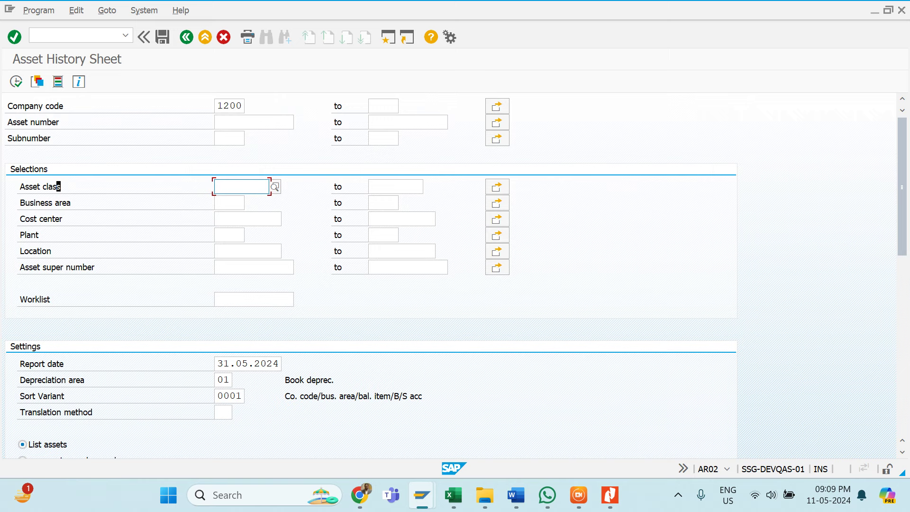
pyautogui.press('Down')
pyautogui.press('Down')
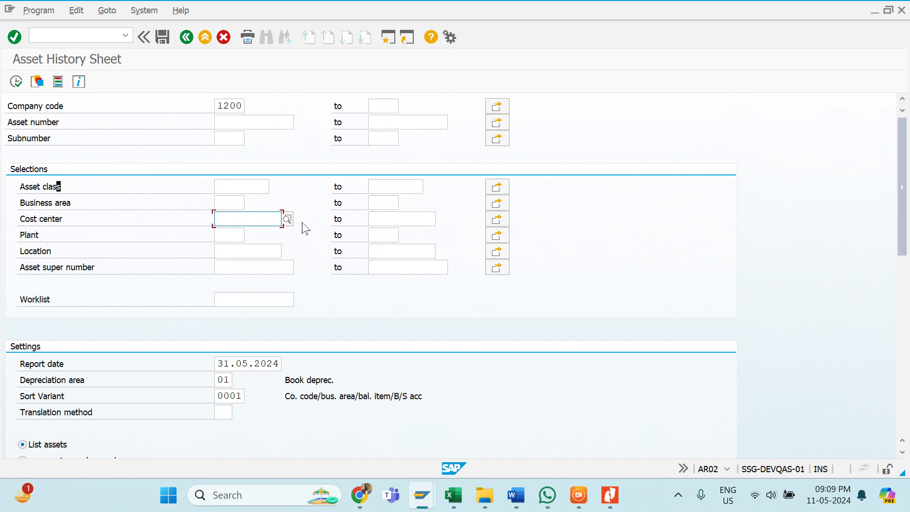
pyautogui.scroll(-5, 132, 429)
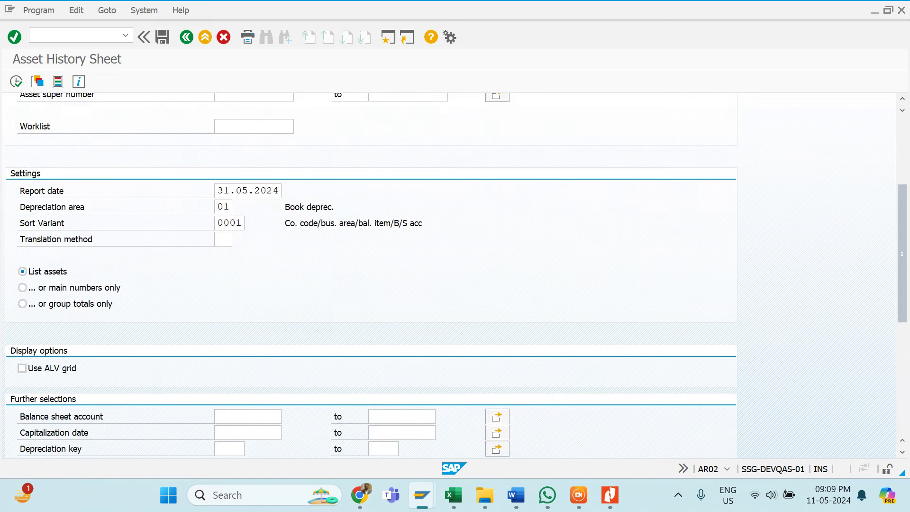
pyautogui.click(66, 338)
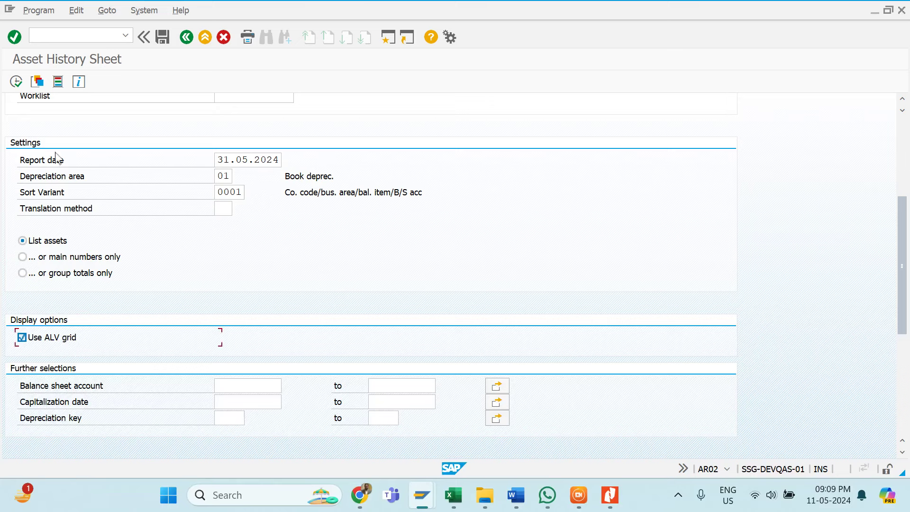
pyautogui.click(16, 83)
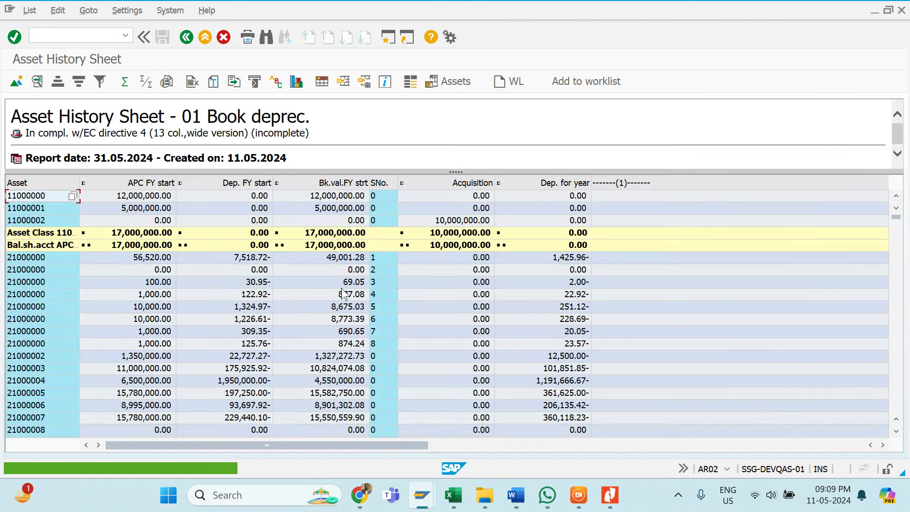
# Look over the full asset list and apply the first saved layout described as SSGL-FIXED ASSETS STD LAYOUT
pyautogui.scroll(-15, 239, 311)
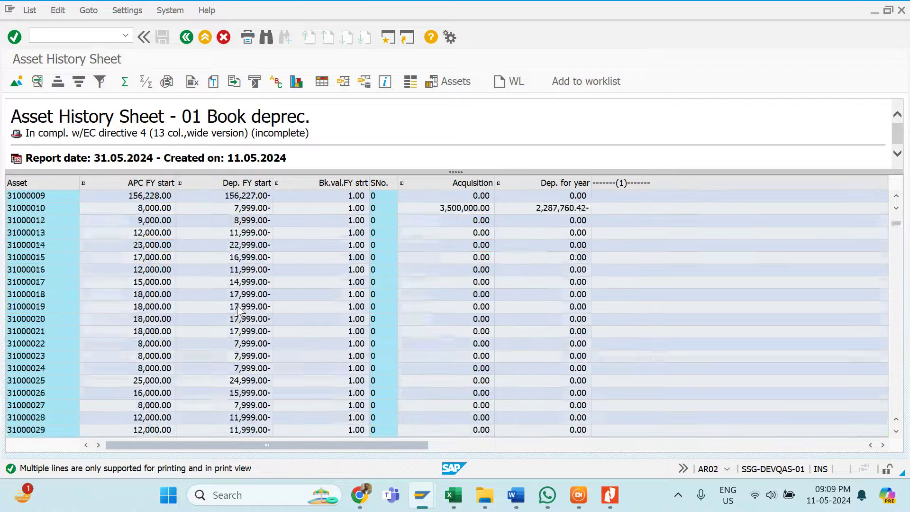
pyautogui.scroll(-20, 239, 311)
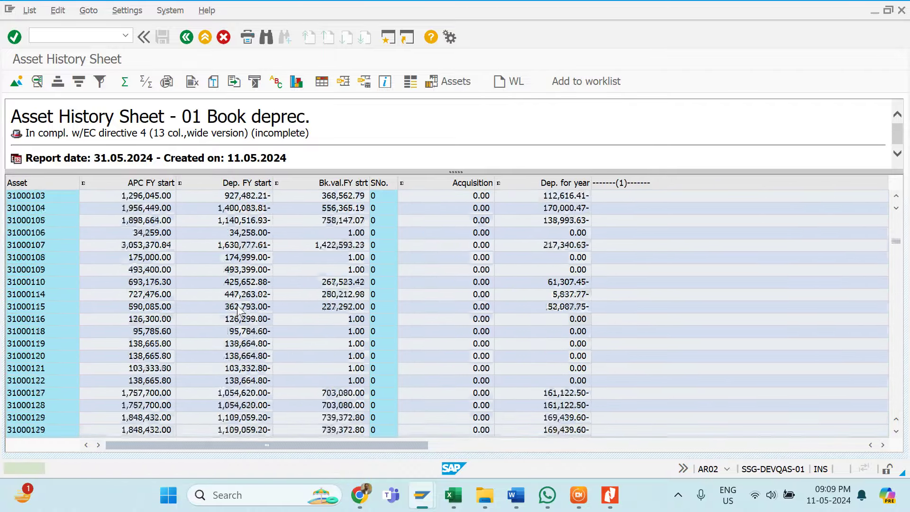
pyautogui.scroll(-10, 237, 306)
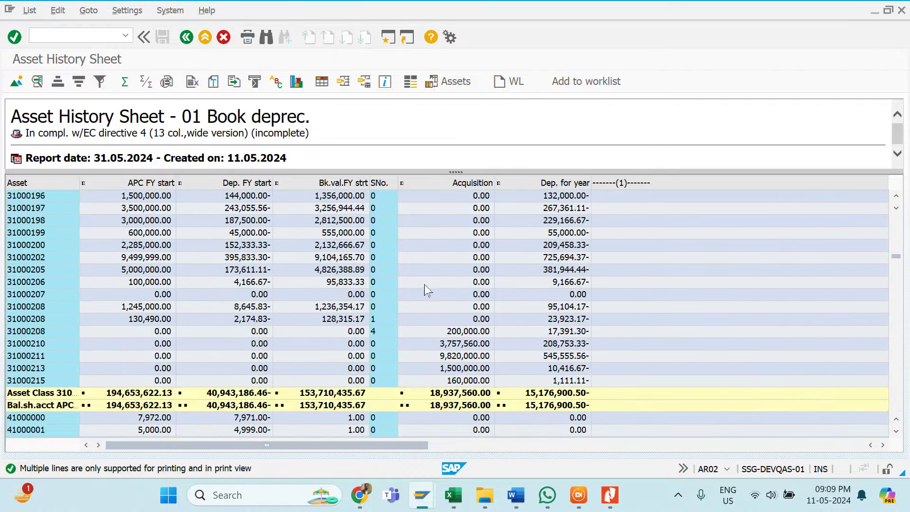
pyautogui.click(343, 81)
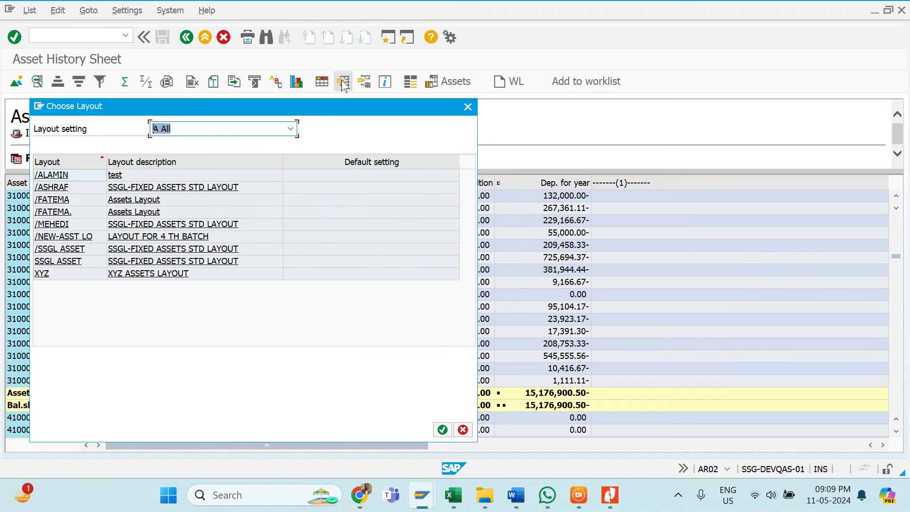
pyautogui.click(101, 190)
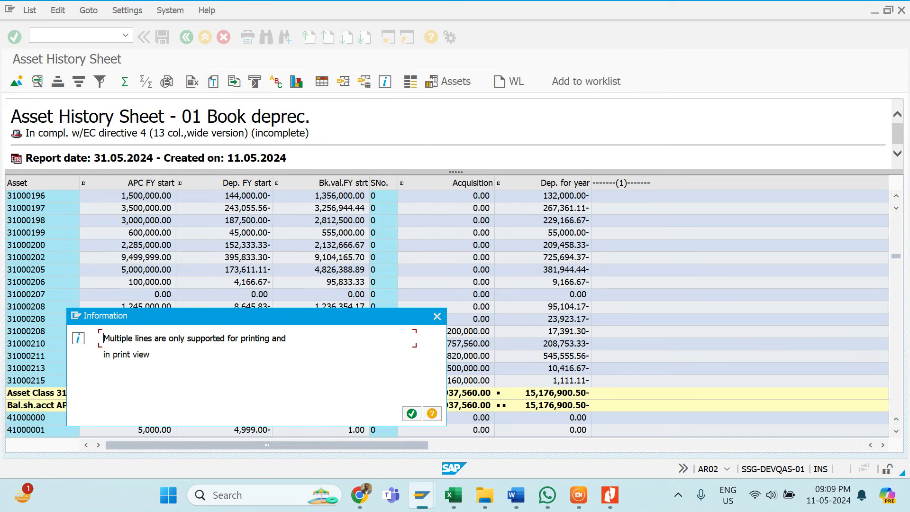
pyautogui.click(411, 414)
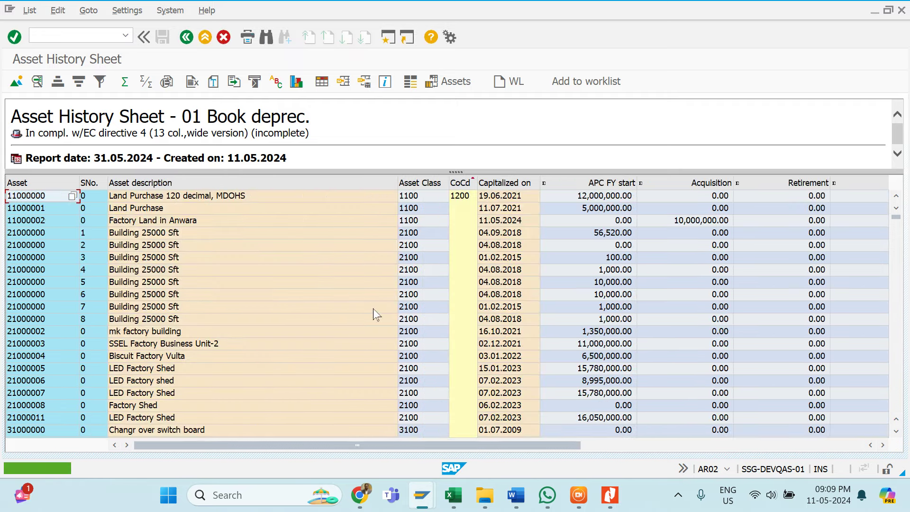
# Examine the first land asset's values column by column, from its description through to current book value
pyautogui.scroll(-15, 373, 309)
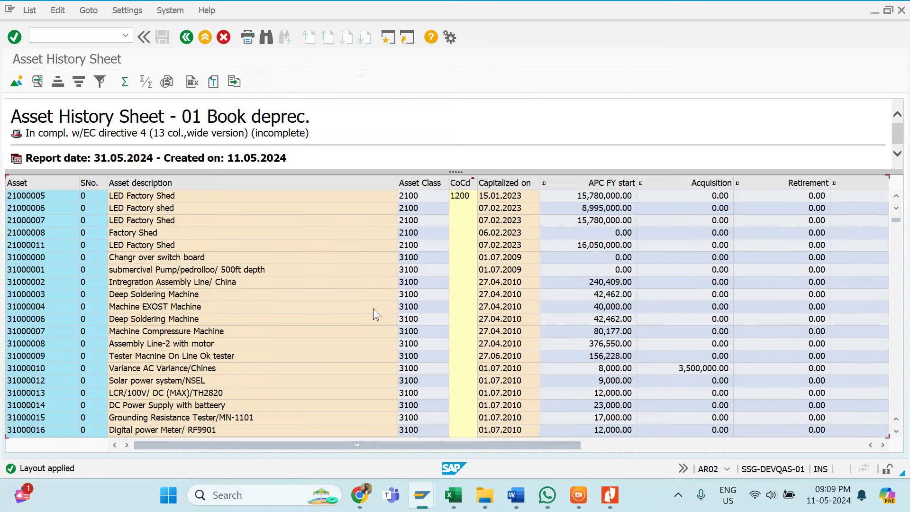
pyautogui.scroll(15, 373, 309)
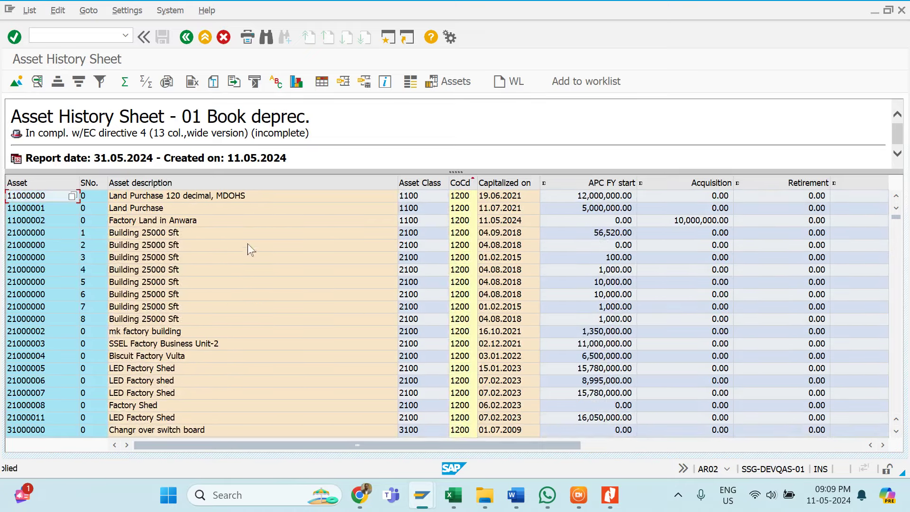
pyautogui.click(205, 201)
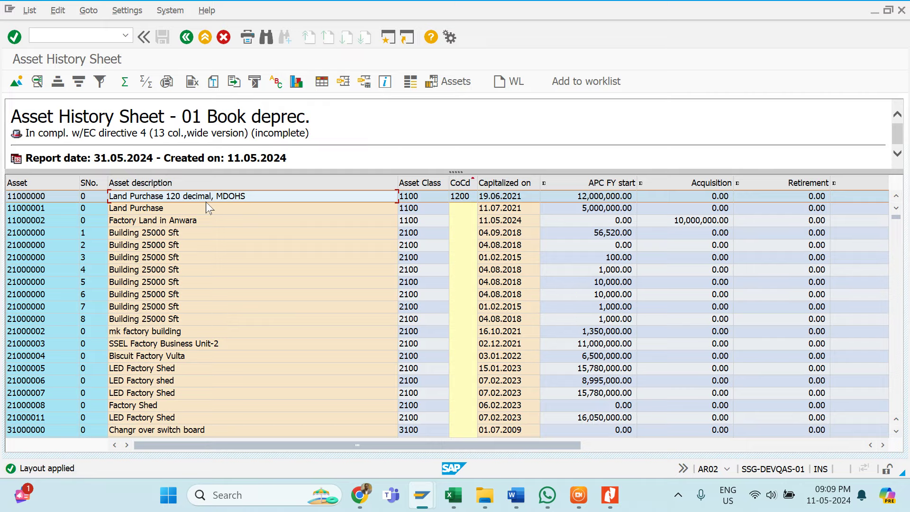
pyautogui.press('Right')
pyautogui.press('Right')
pyautogui.press('Right')
pyautogui.press('Right')
pyautogui.press('Right')
pyautogui.press('Right')
pyautogui.press('Right')
pyautogui.press('Right')
pyautogui.press('Right')
pyautogui.press('Right')
pyautogui.press('Right')
pyautogui.press('Right')
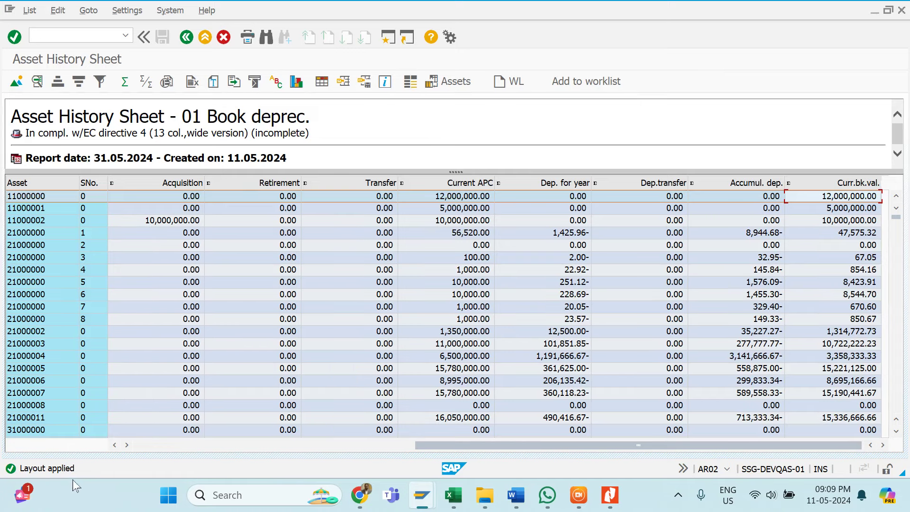
# Browse the asset descriptions, capitalization dates and APC values through the class 3100 and 4100 assets
pyautogui.click(160, 444)
pyautogui.scroll(-15, 299, 327)
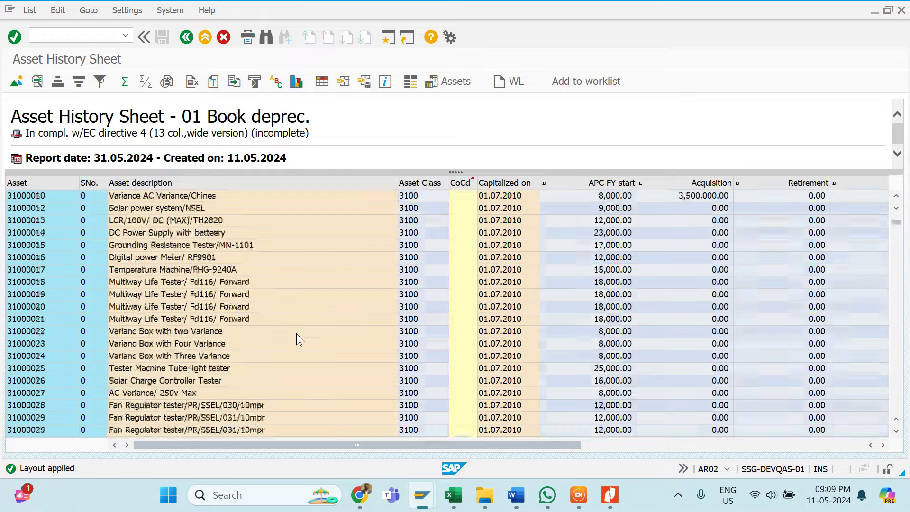
pyautogui.scroll(-20, 342, 347)
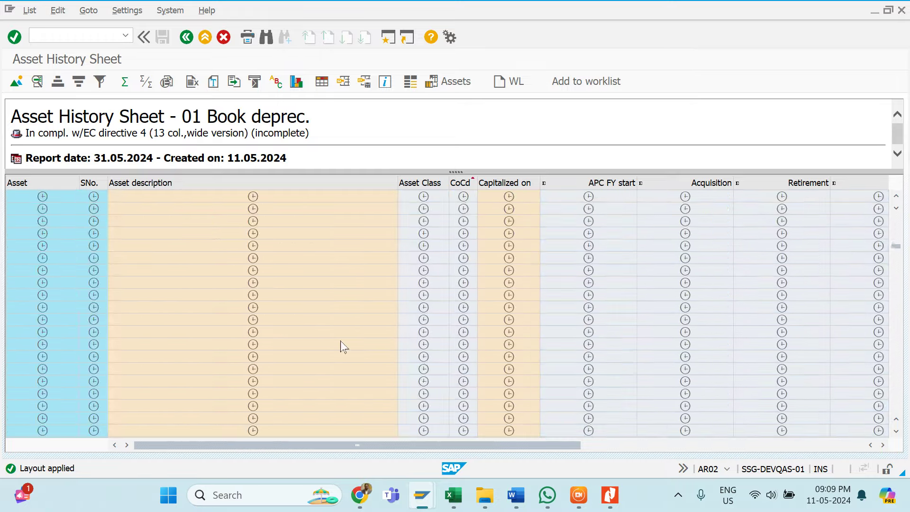
pyautogui.scroll(-20, 248, 194)
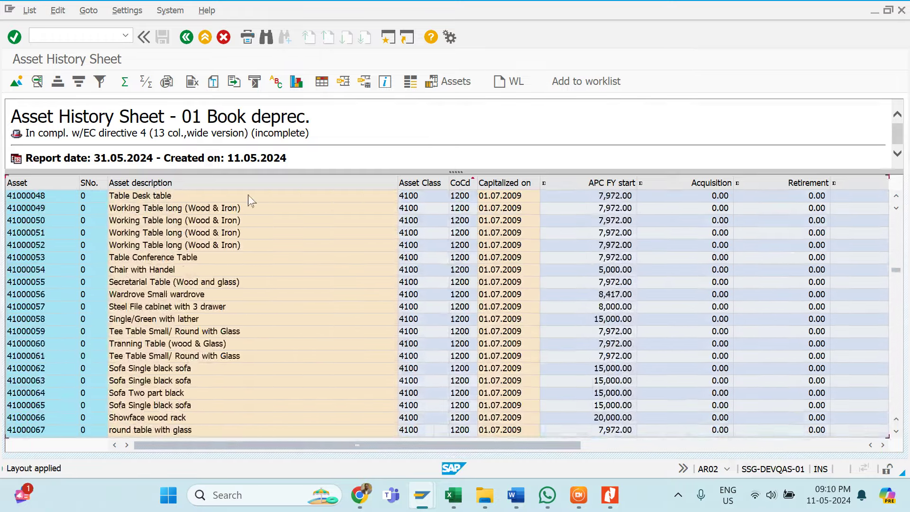
# Look through the asset list's export options and the file formats offered for saving it
pyautogui.click(241, 222)
pyautogui.rightClick(242, 222)
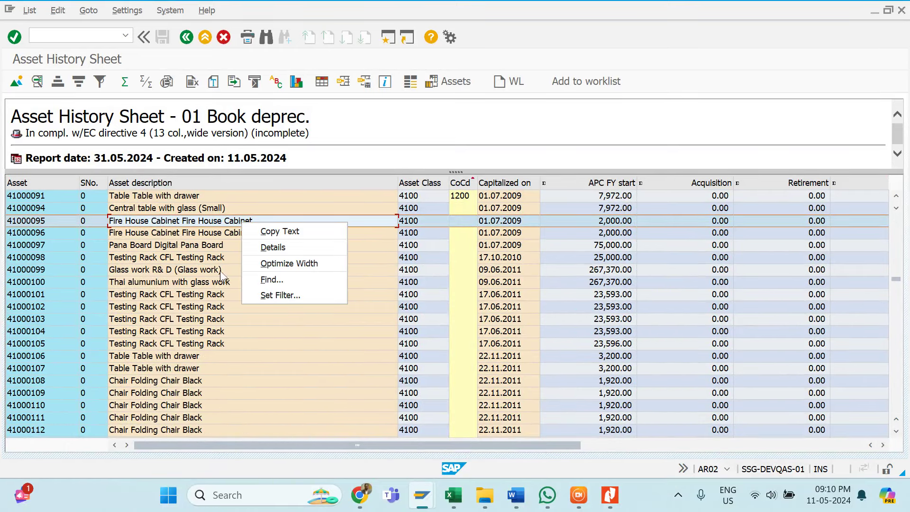
pyautogui.click(191, 259)
pyautogui.click(30, 11)
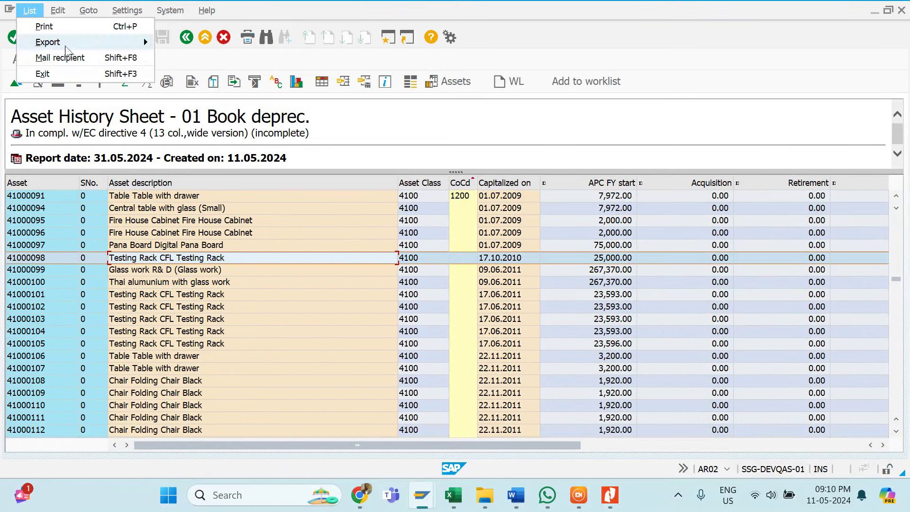
pyautogui.moveTo(57, 41)
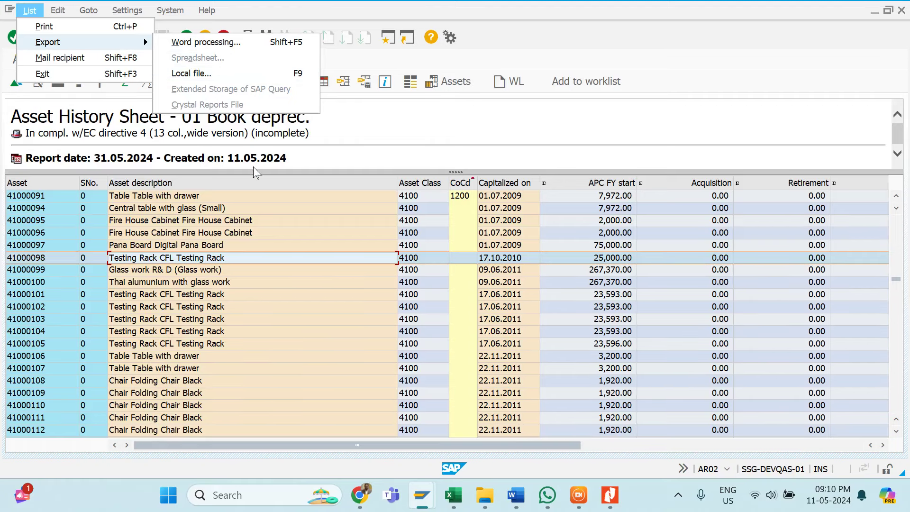
pyautogui.click(191, 294)
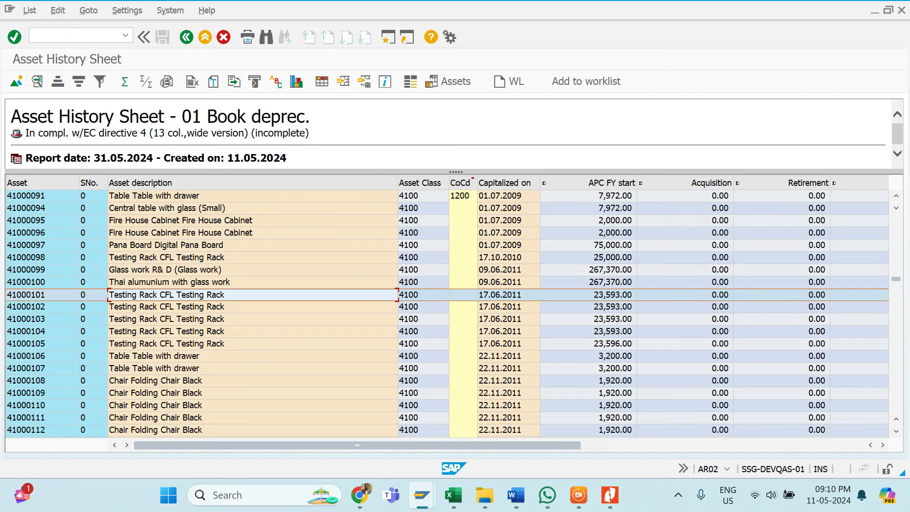
pyautogui.click(233, 82)
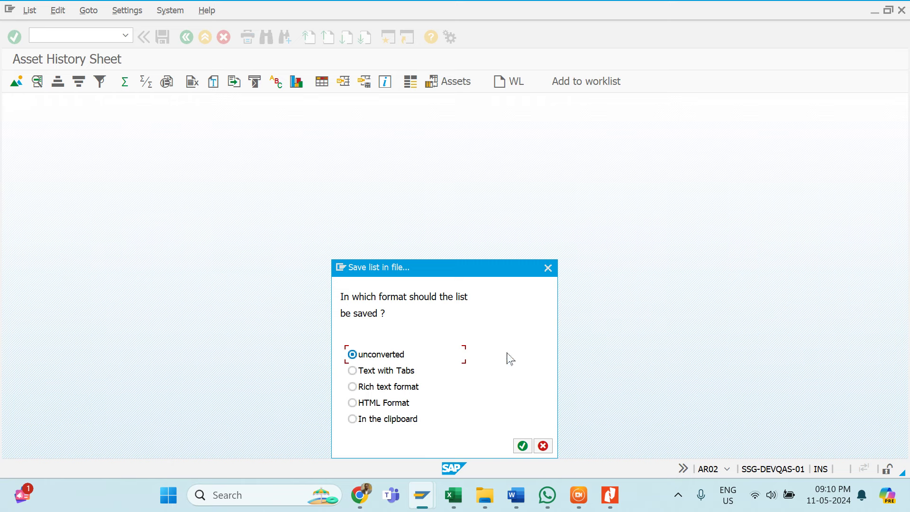
pyautogui.click(550, 267)
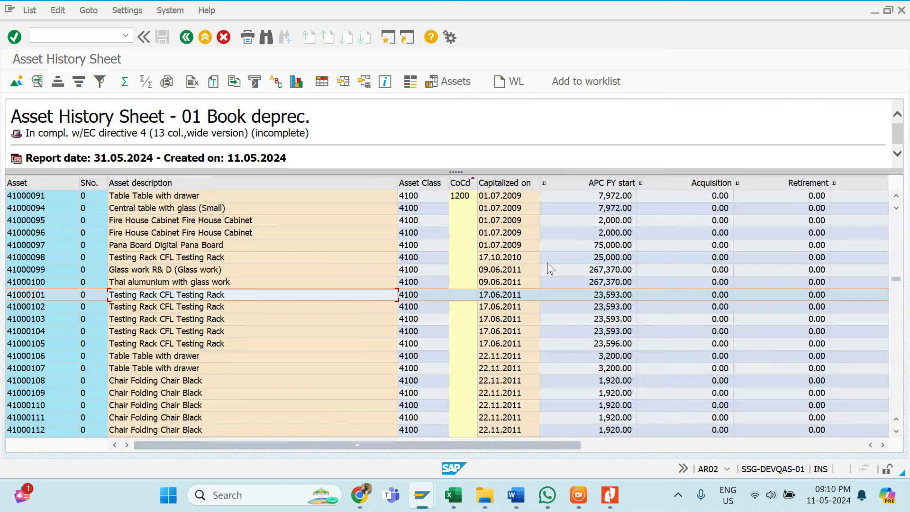
# Examine the last assets and the company code totals up to current book value, and leave the report
pyautogui.scroll(-9, 337, 252)
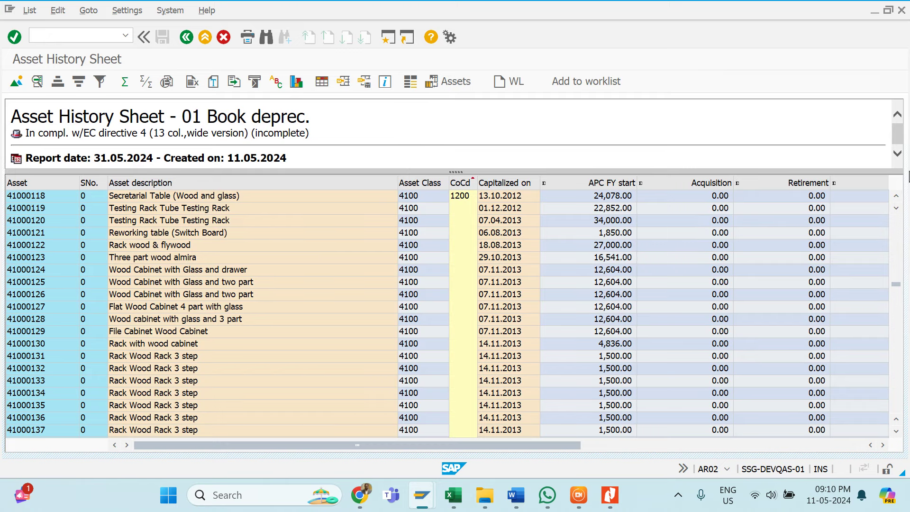
pyautogui.moveTo(896, 286); pyautogui.dragTo(896, 409)
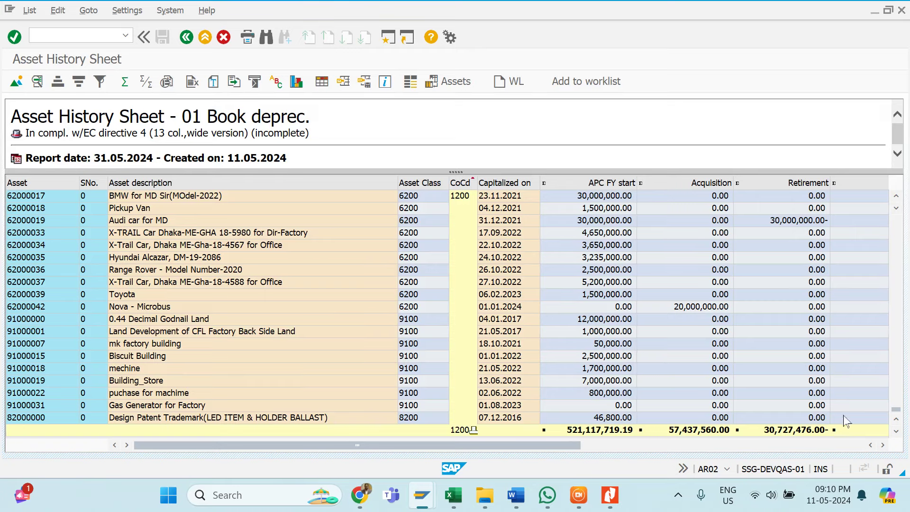
pyautogui.click(834, 446)
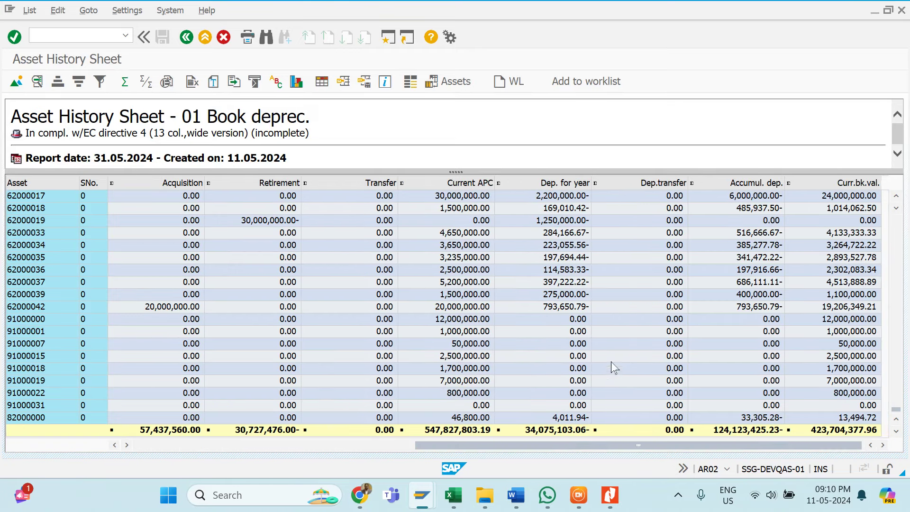
pyautogui.click(304, 237)
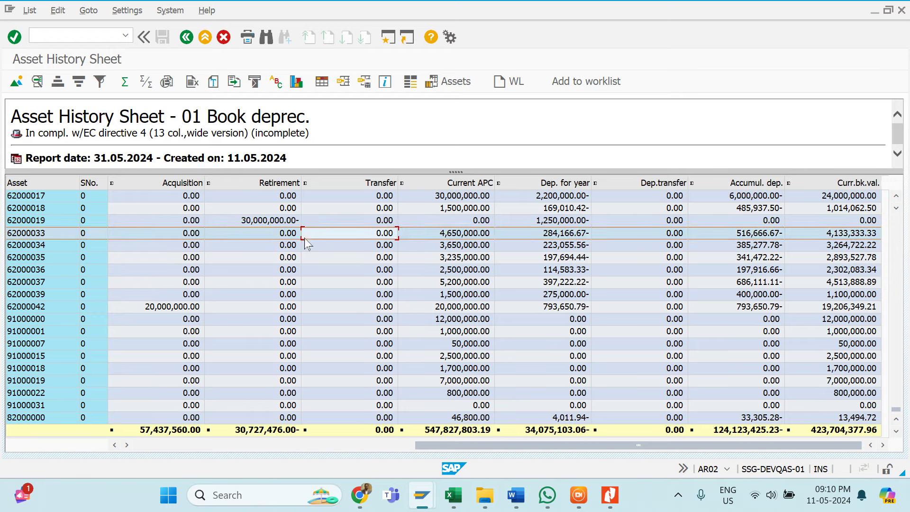
pyautogui.click(187, 41)
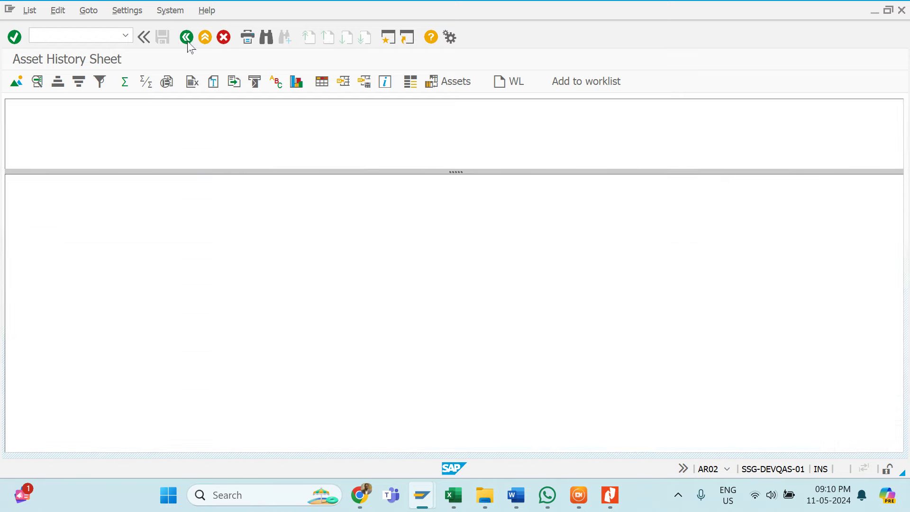
pyautogui.click(188, 42)
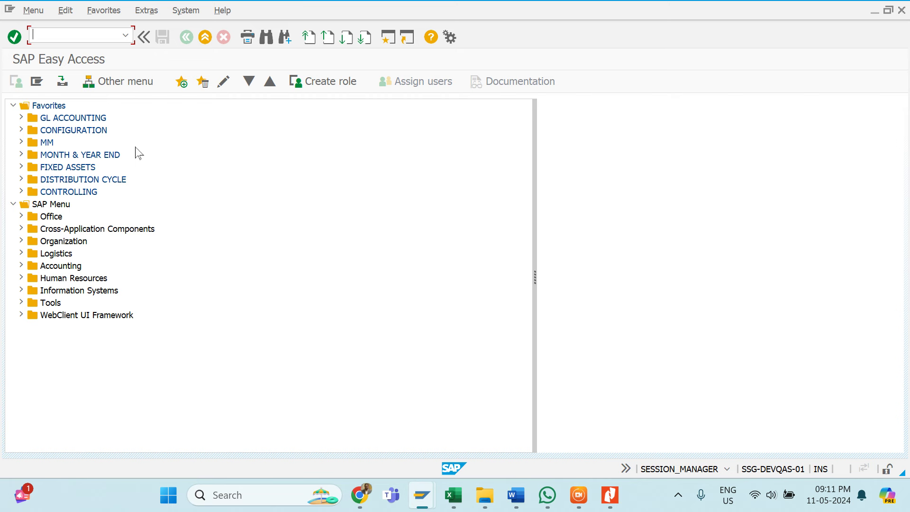
# Open transaction AR02 again and restrict the selection to asset class 3100
pyautogui.write('ar02')
pyautogui.press('Return')
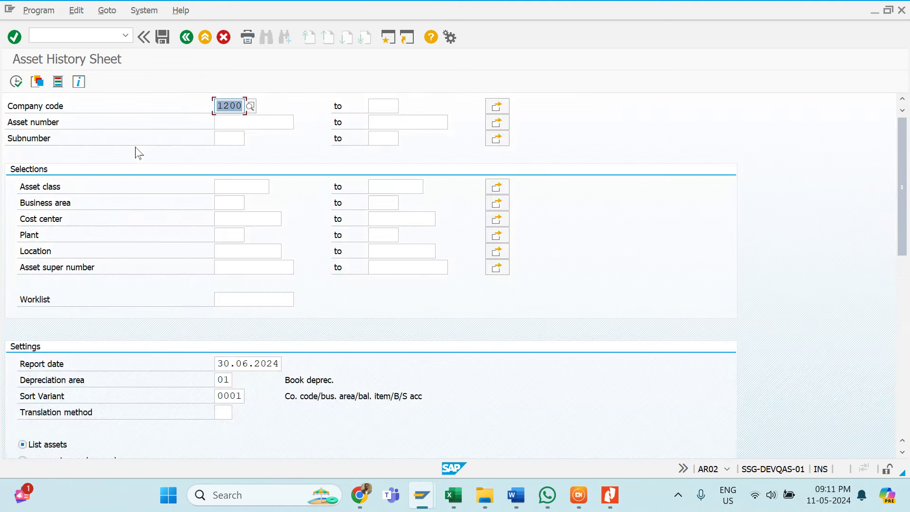
pyautogui.click(241, 186)
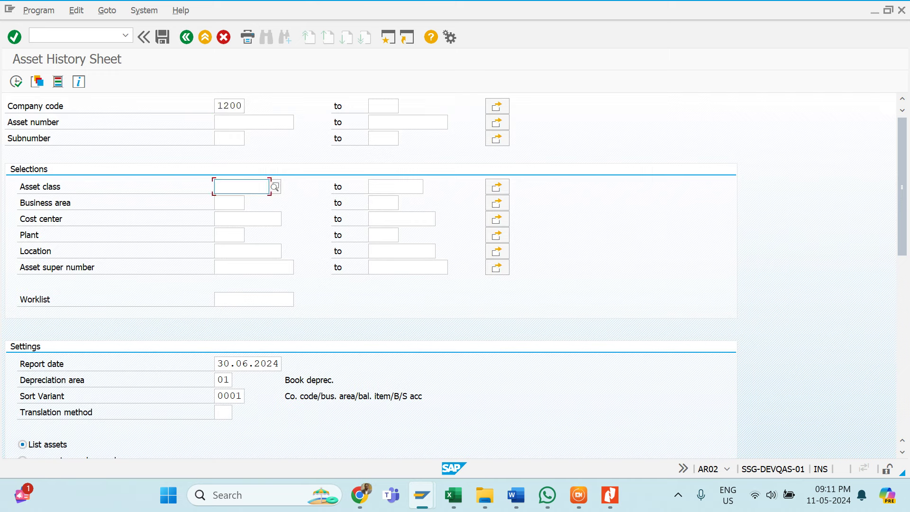
pyautogui.write('3')
pyautogui.press('Down')
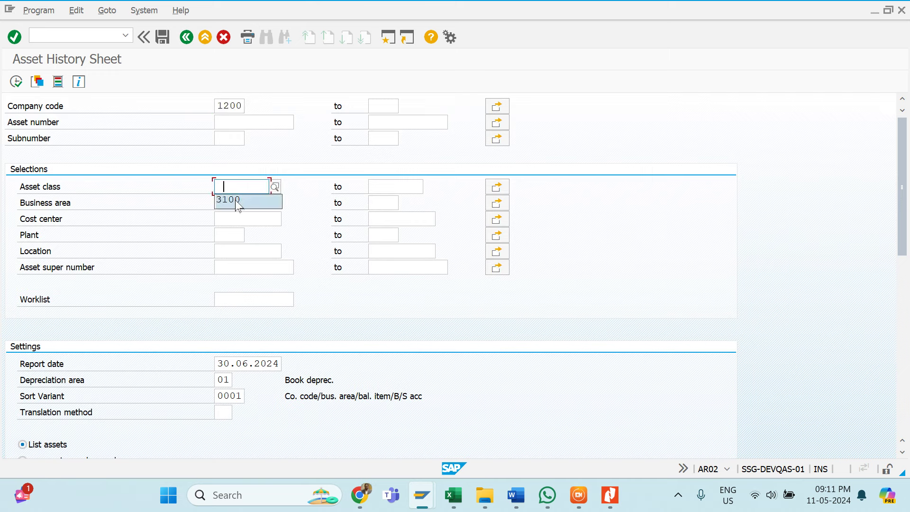
pyautogui.press('Return')
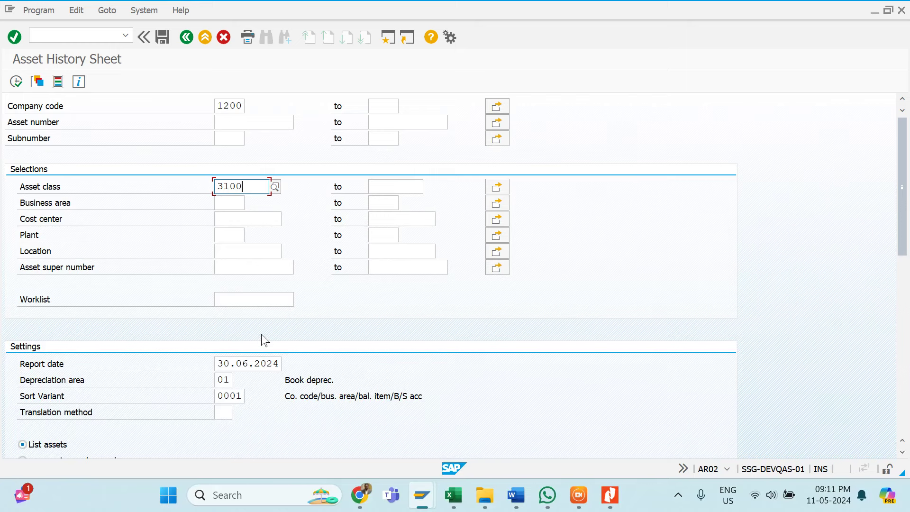
# Limit the report to main numbers only and request the list of available sort variants
pyautogui.scroll(-5, 193, 365)
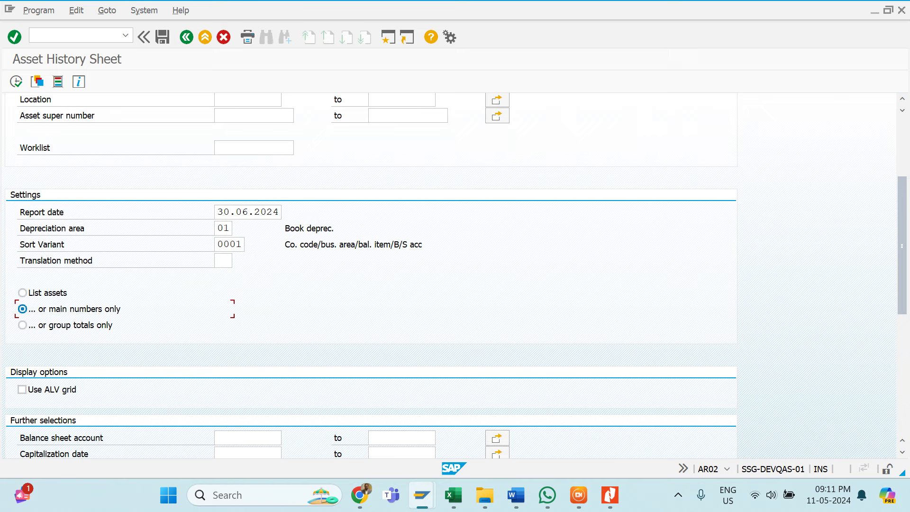
pyautogui.click(230, 244)
pyautogui.click(254, 244)
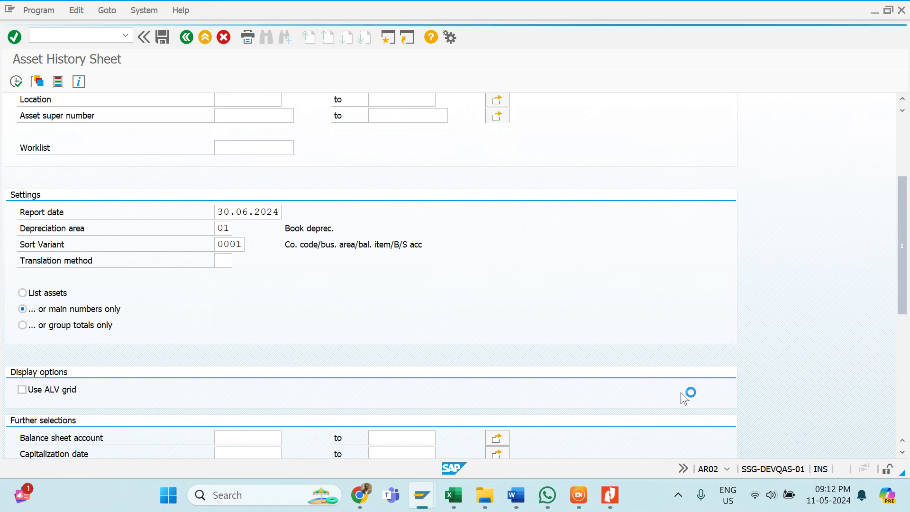
# Check the network connection, decline the detailed error description, and reconnect to SAP-SERVER from the SAP Logon list
pyautogui.click(756, 501)
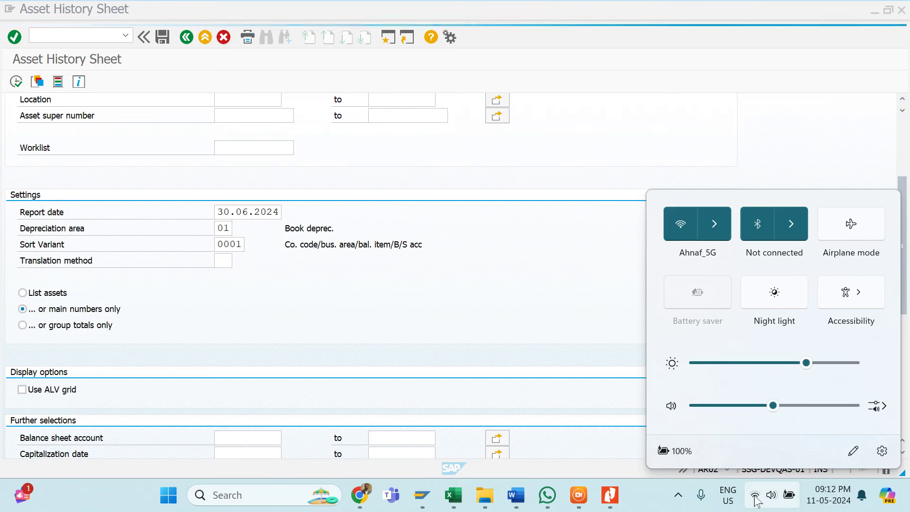
pyautogui.click(526, 282)
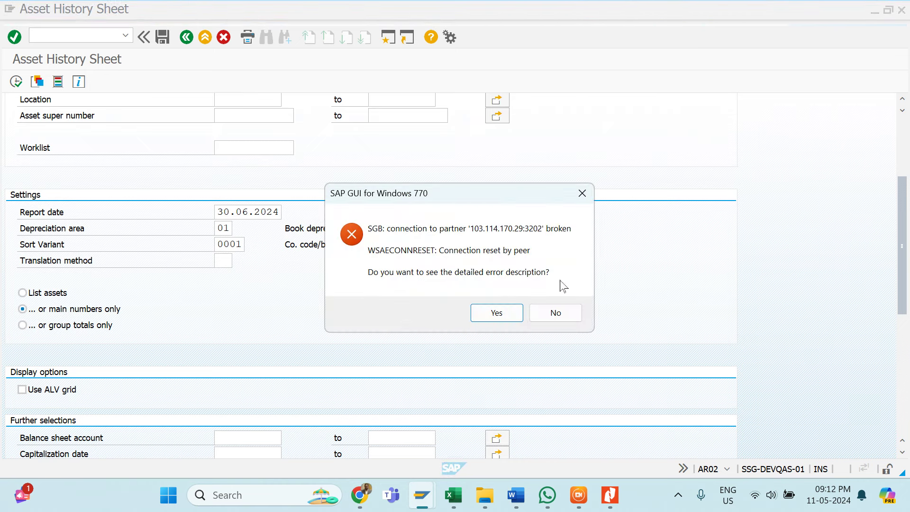
pyautogui.click(575, 313)
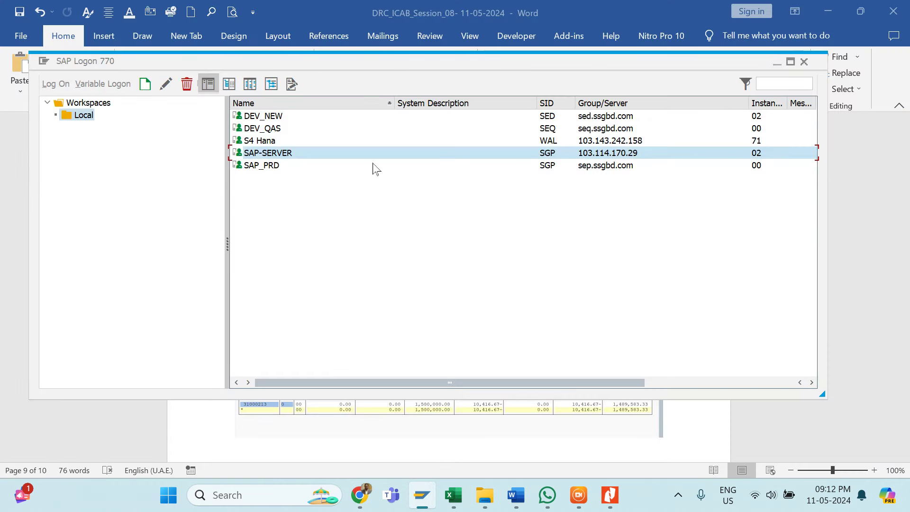
pyautogui.doubleClick(357, 158)
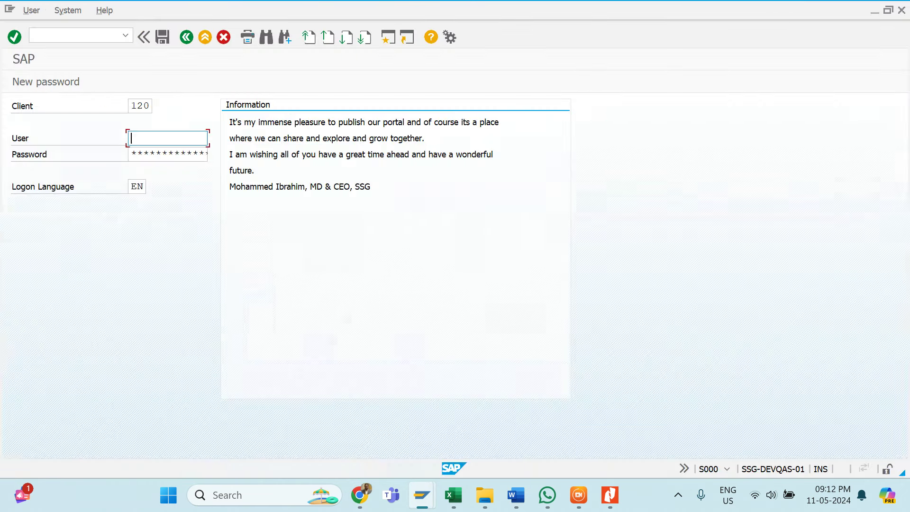
# Log on to client 120 with the user name and account password, choosing to end any other logons in the system
pyautogui.press('Down')
pyautogui.press('Down')
pyautogui.press('Return')
pyautogui.press('Tab')
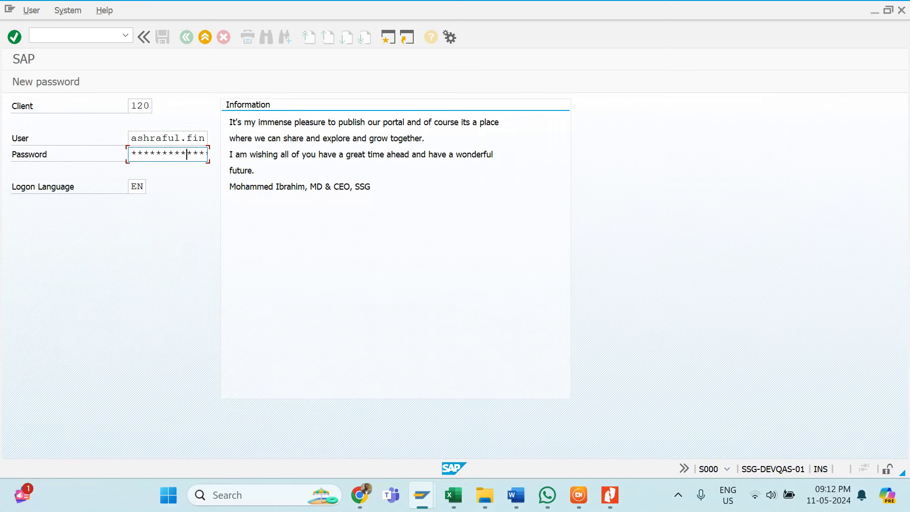
pyautogui.press('Return')
pyautogui.click(112, 293)
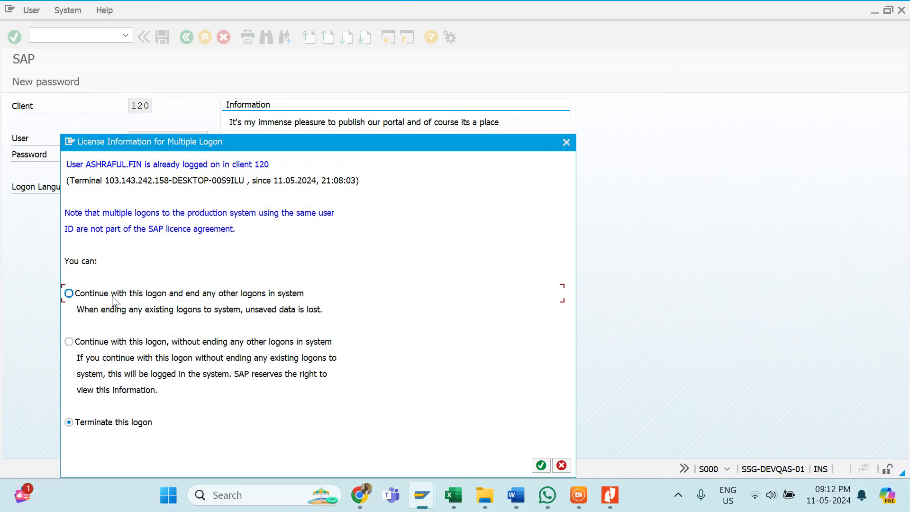
pyautogui.click(541, 465)
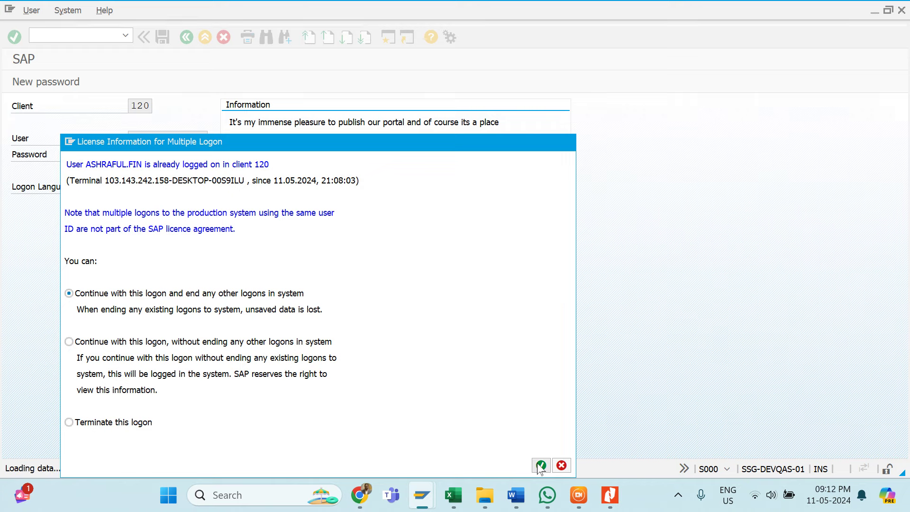
# Open transaction AR02 and restrict the selection to company code 1200 and asset class 3100
pyautogui.press('Down')
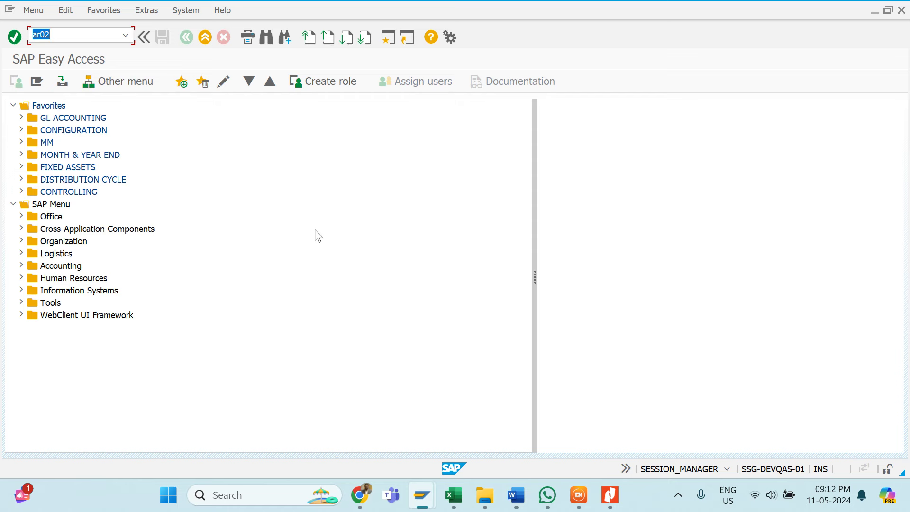
pyautogui.press('Return')
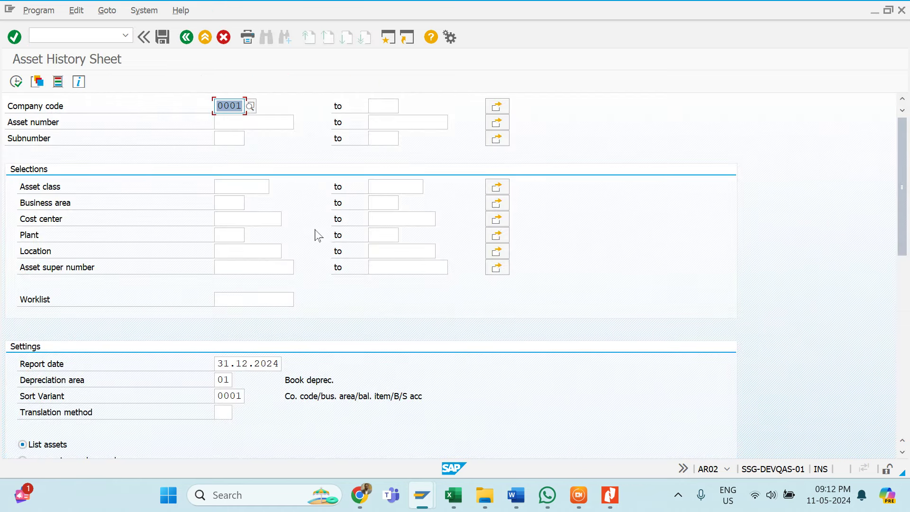
pyautogui.press('BackSpace')
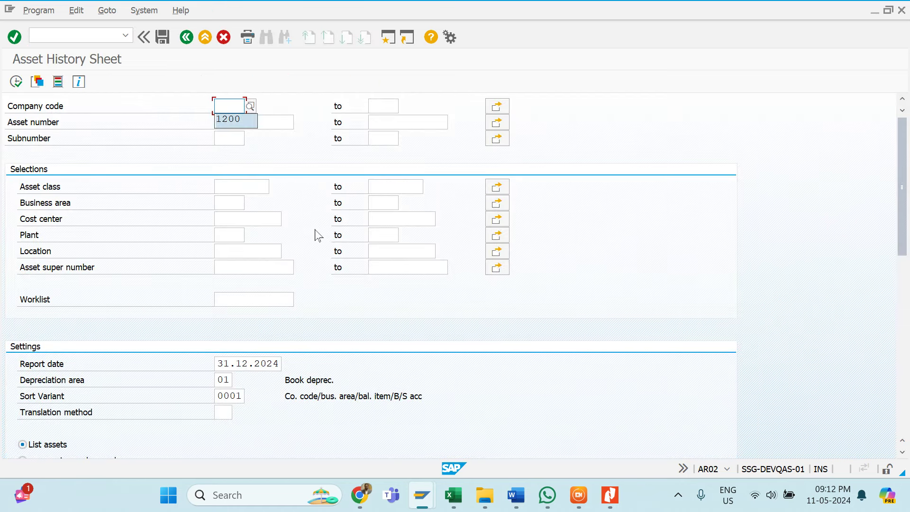
pyautogui.press('Tab')
pyautogui.press('Down')
pyautogui.press('Down')
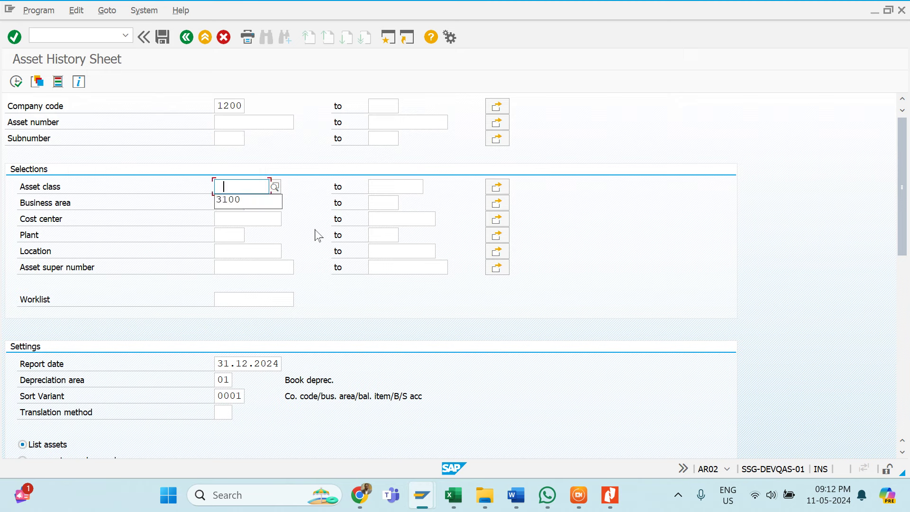
pyautogui.press('Down')
pyautogui.press('Tab')
# Compare the available sort variants, choose 0002 (Co code/ plant / cost center), and try to run the report
pyautogui.press('Tab')
pyautogui.press('Tab')
pyautogui.press('Tab')
pyautogui.press('Tab')
pyautogui.press('Tab')
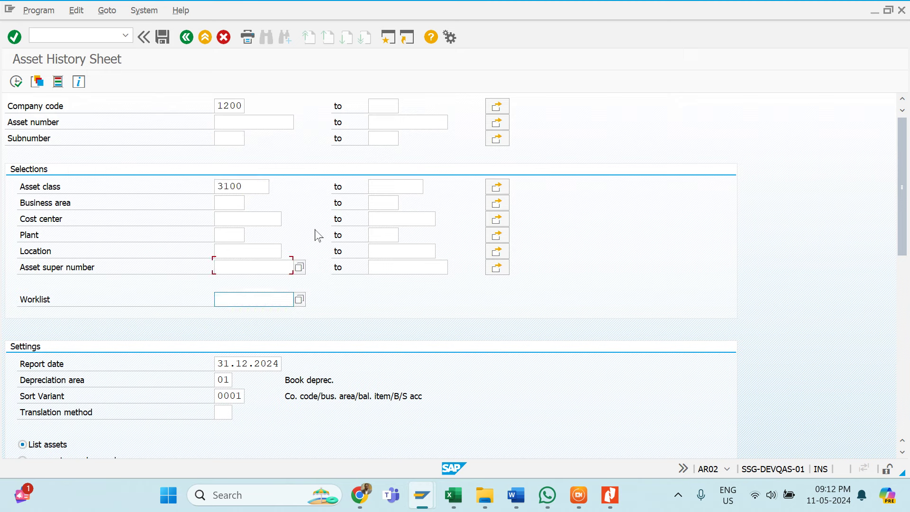
pyautogui.press('Tab')
pyautogui.press('Tab')
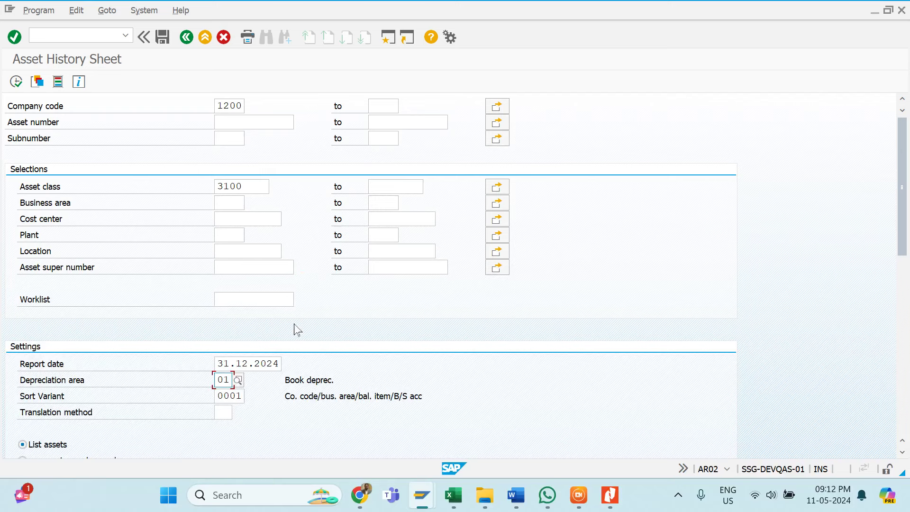
pyautogui.click(229, 396)
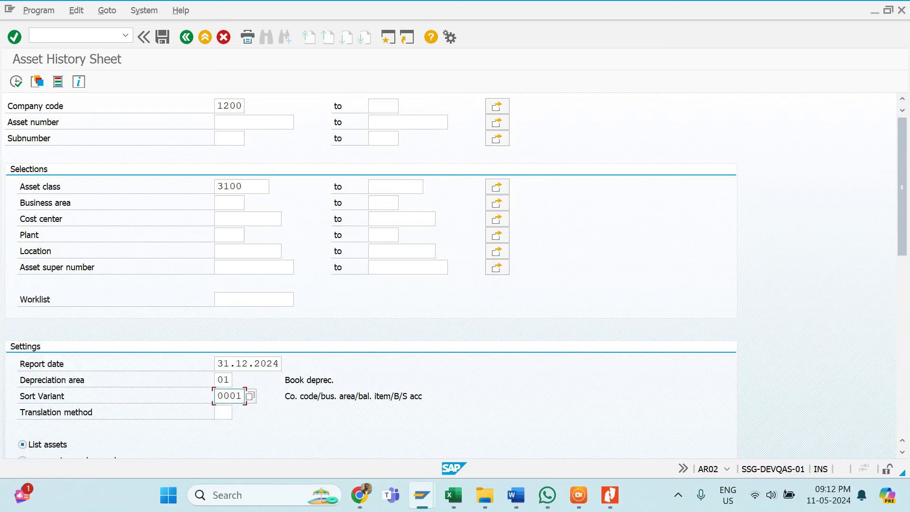
pyautogui.click(249, 396)
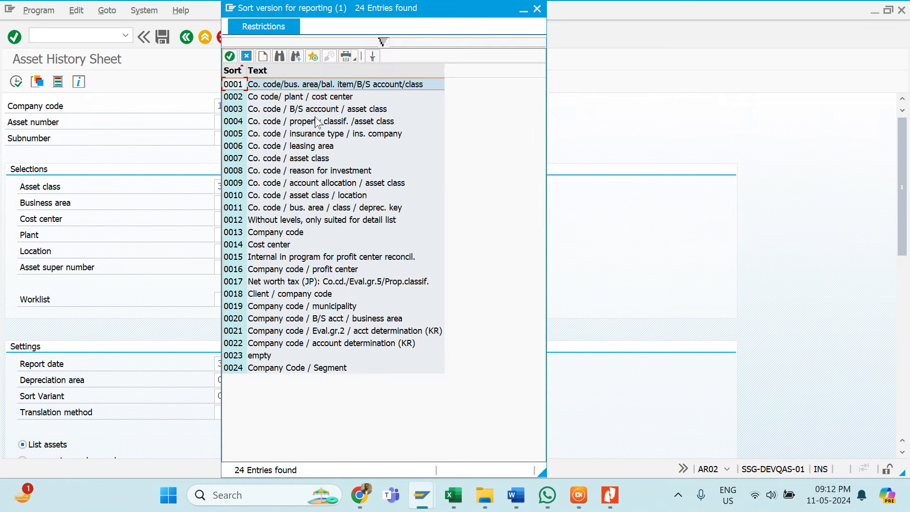
pyautogui.click(285, 100)
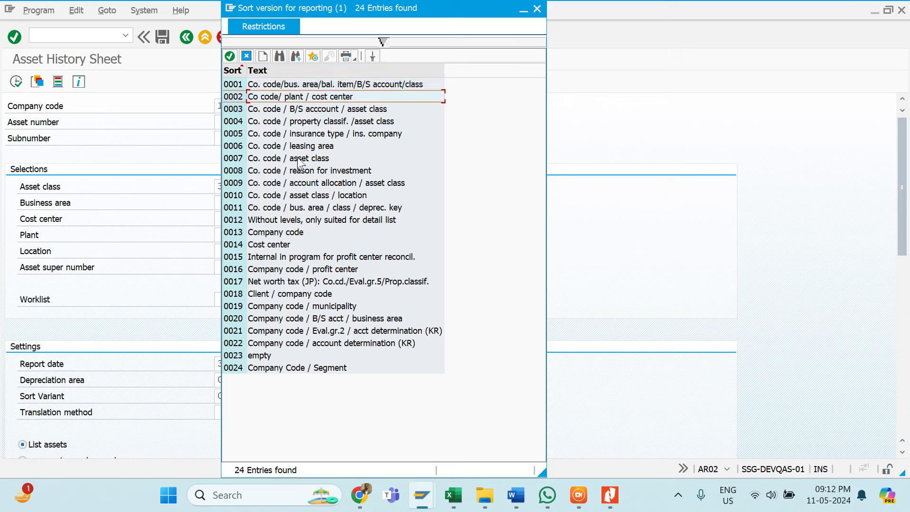
pyautogui.click(314, 161)
pyautogui.click(323, 111)
pyautogui.click(309, 86)
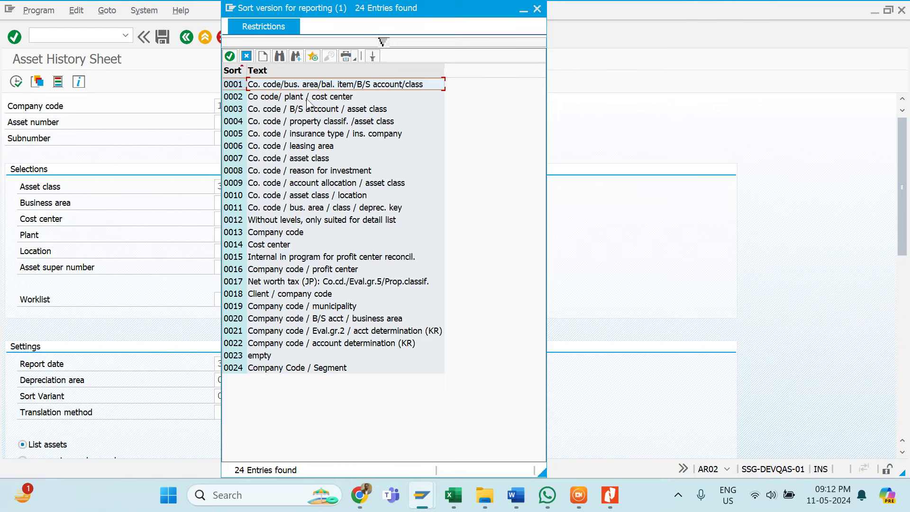
pyautogui.click(307, 98)
pyautogui.doubleClick(307, 99)
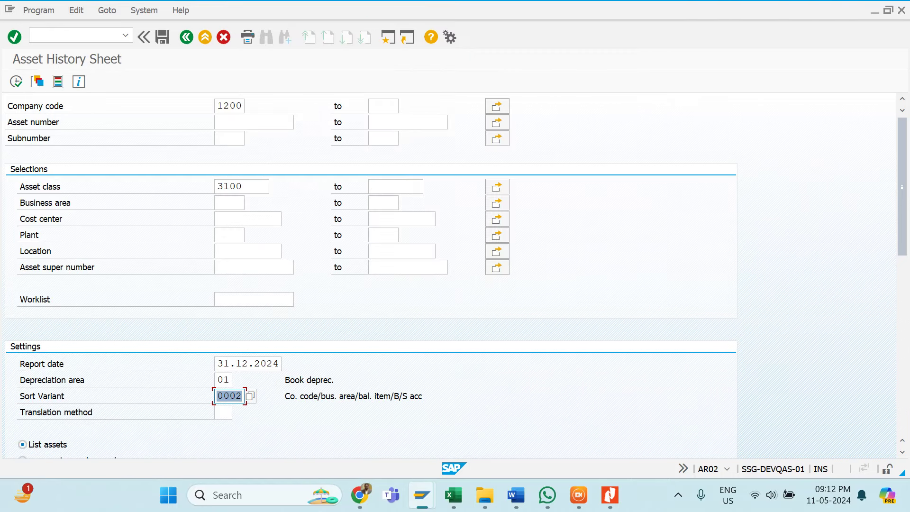
pyautogui.click(16, 82)
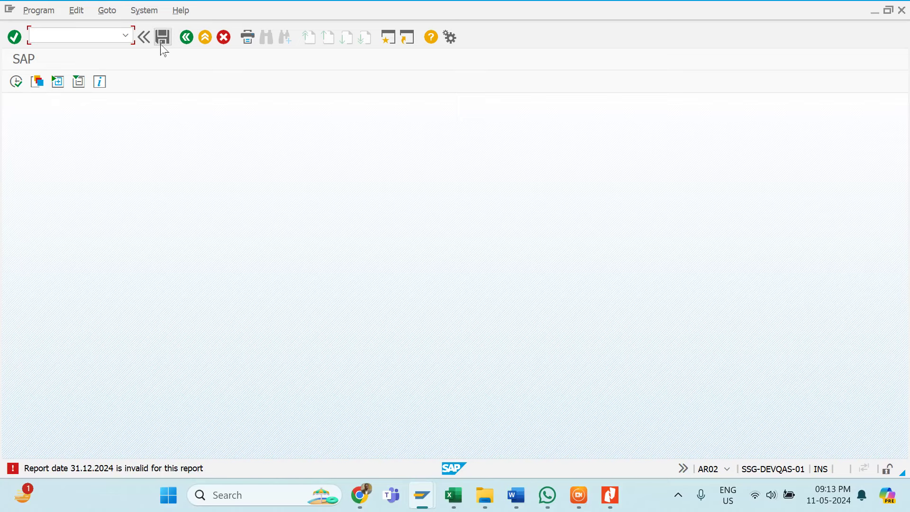
# Reopen transaction AR02 and run the asset class 3100 report as of 30.06.2024 with sort variant 0002
pyautogui.click(185, 41)
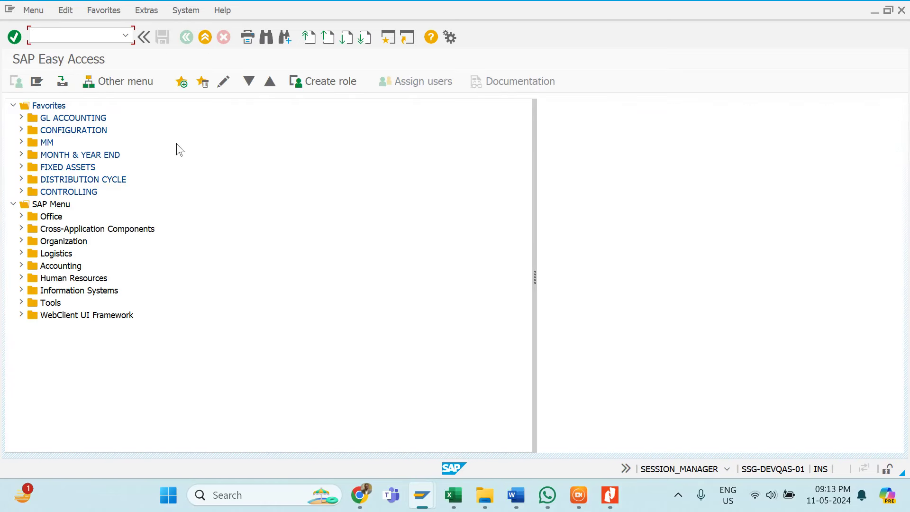
pyautogui.press('Return')
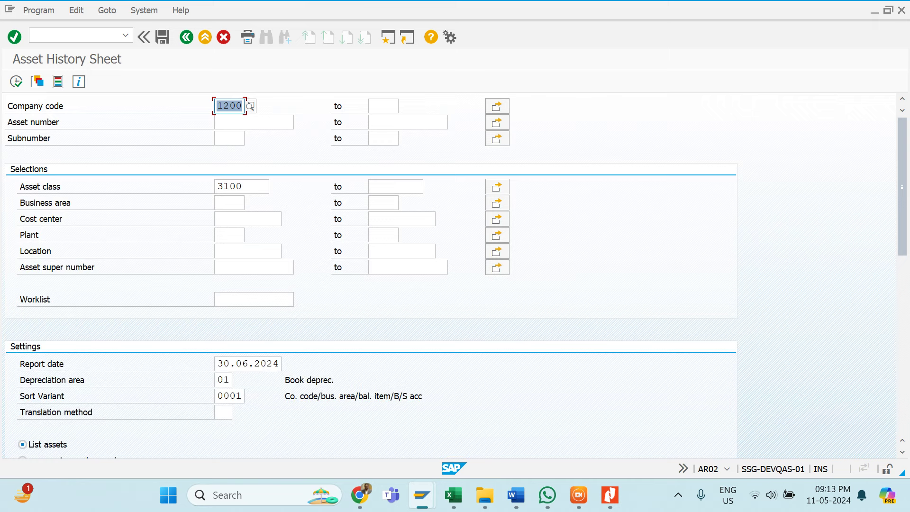
pyautogui.scroll(-1, 455, 273)
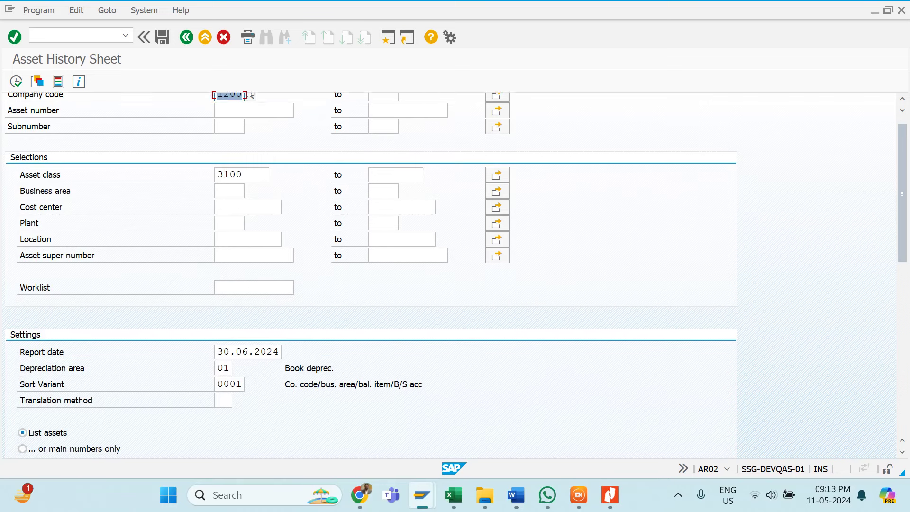
pyautogui.click(229, 379)
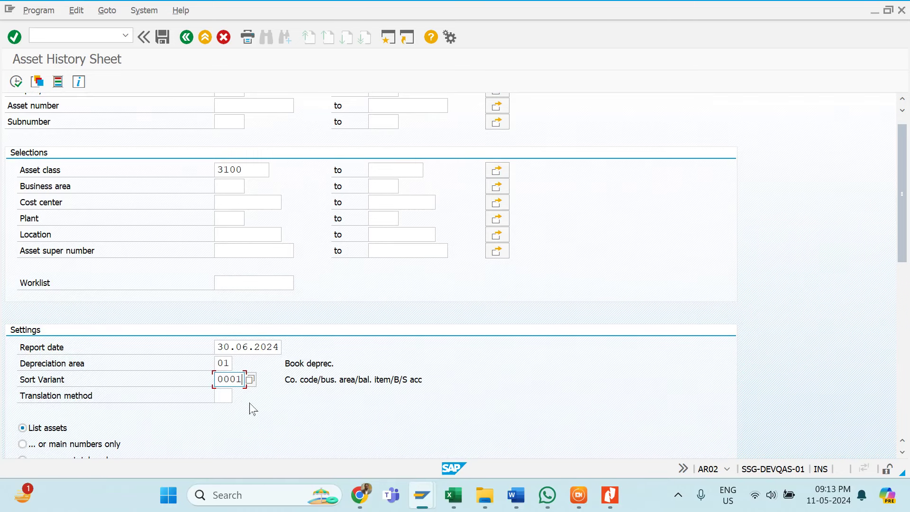
pyautogui.write('2')
pyautogui.press('Return')
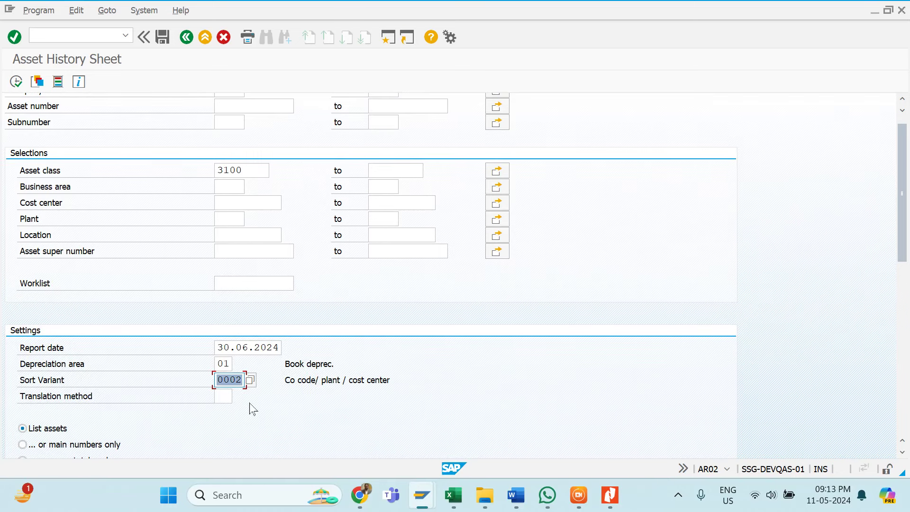
pyautogui.scroll(-3, 189, 410)
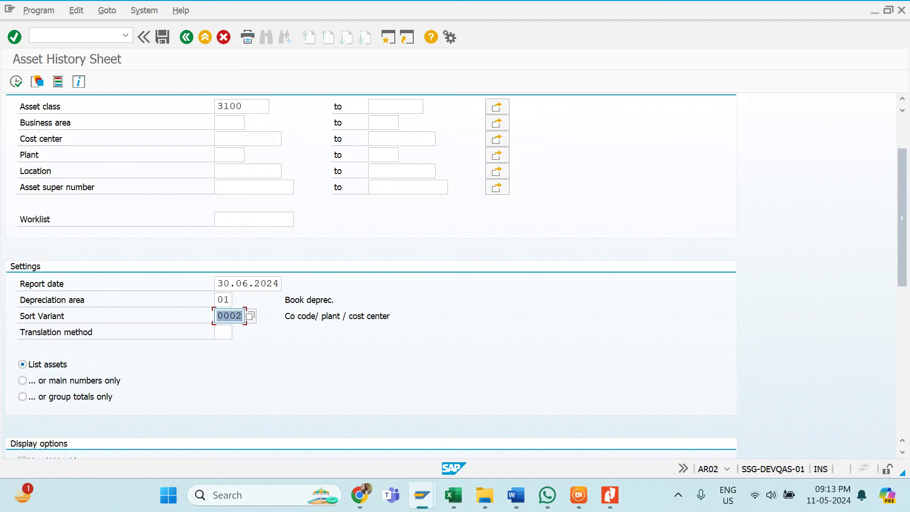
pyautogui.click(16, 83)
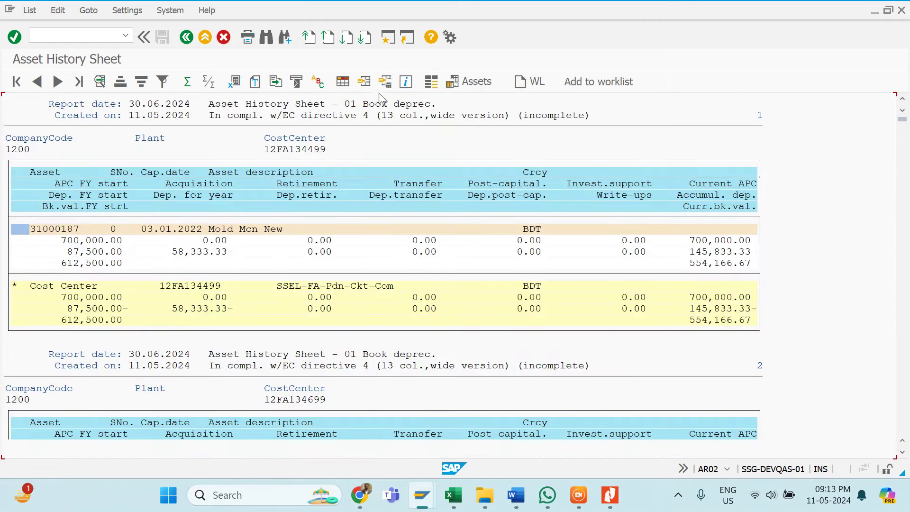
# Apply the first listed layout described as SSGL-FIXED ASSETS STD LAYOUT and review its columns through current book value
pyautogui.click(378, 84)
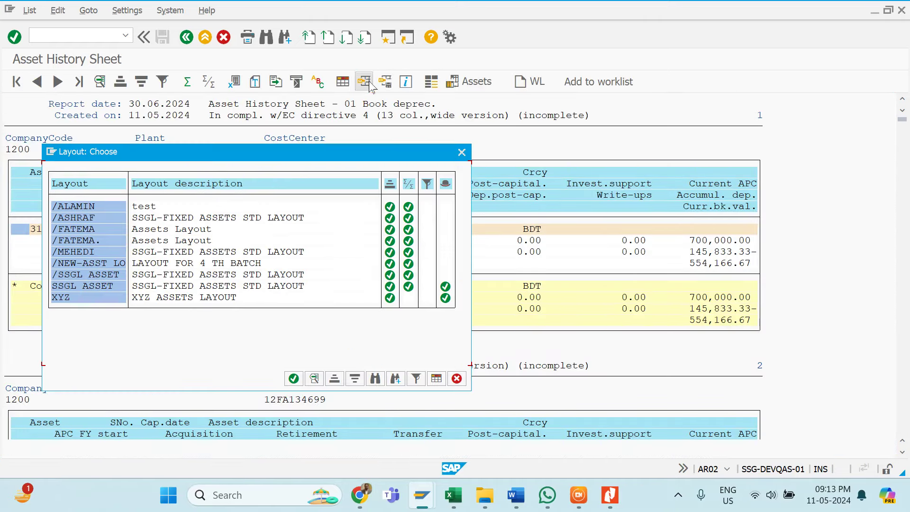
pyautogui.doubleClick(98, 222)
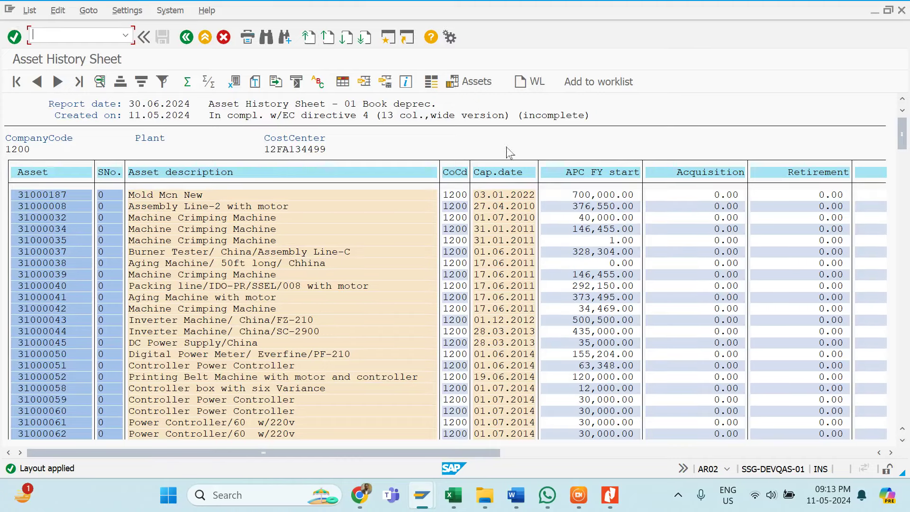
pyautogui.click(675, 452)
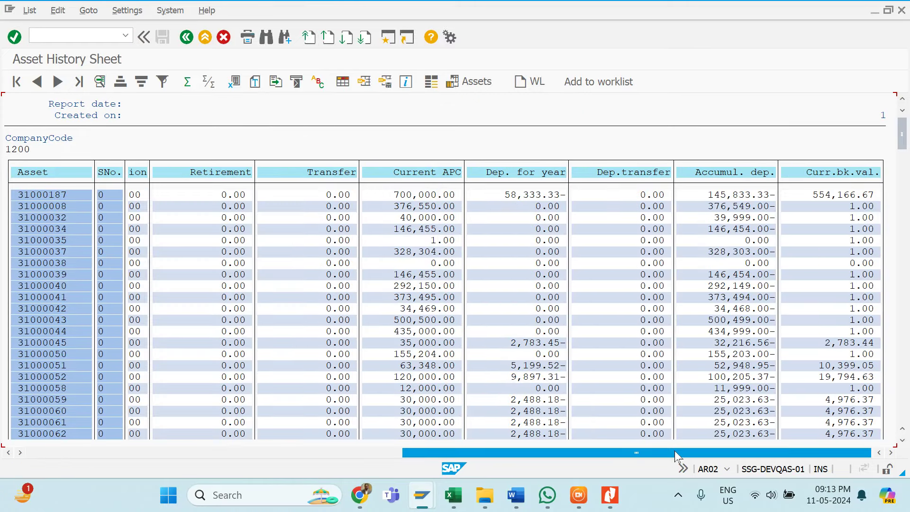
pyautogui.click(181, 454)
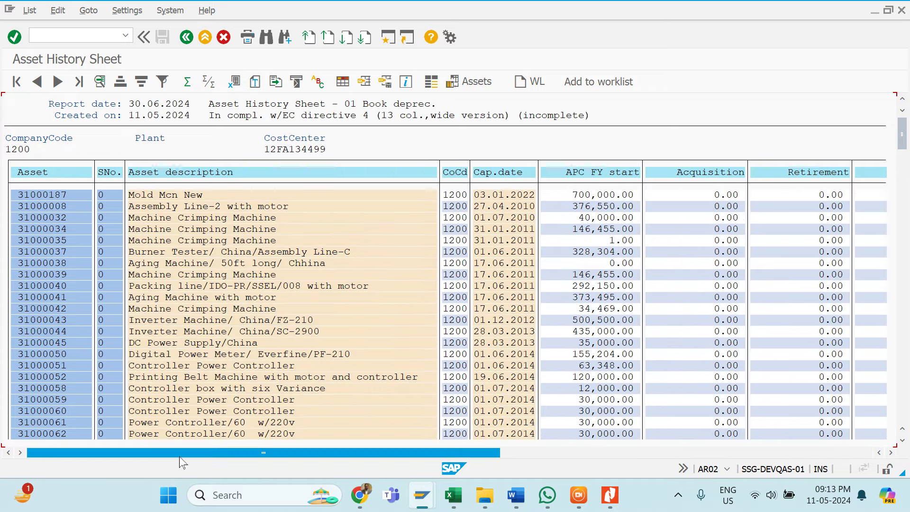
# Try to add the hidden Plant and Cost Center fields to the current layout
pyautogui.click(343, 82)
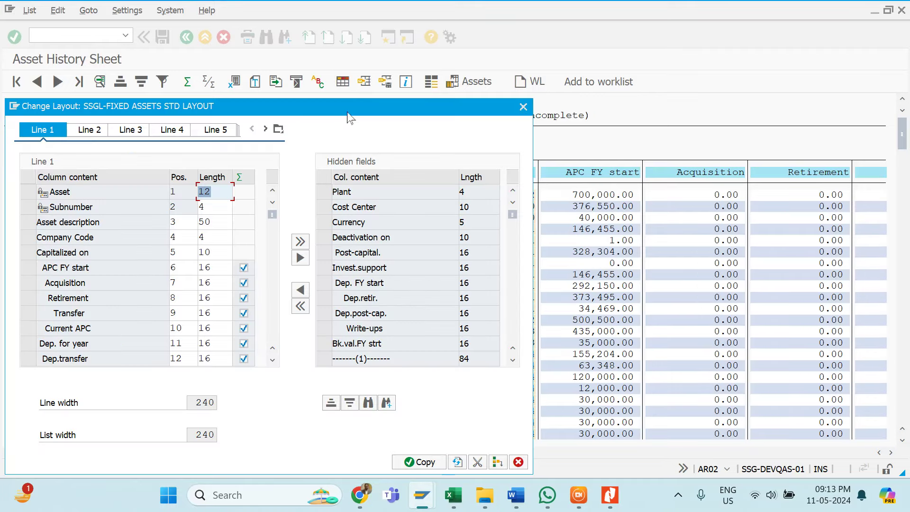
pyautogui.moveTo(338, 113); pyautogui.dragTo(472, 88)
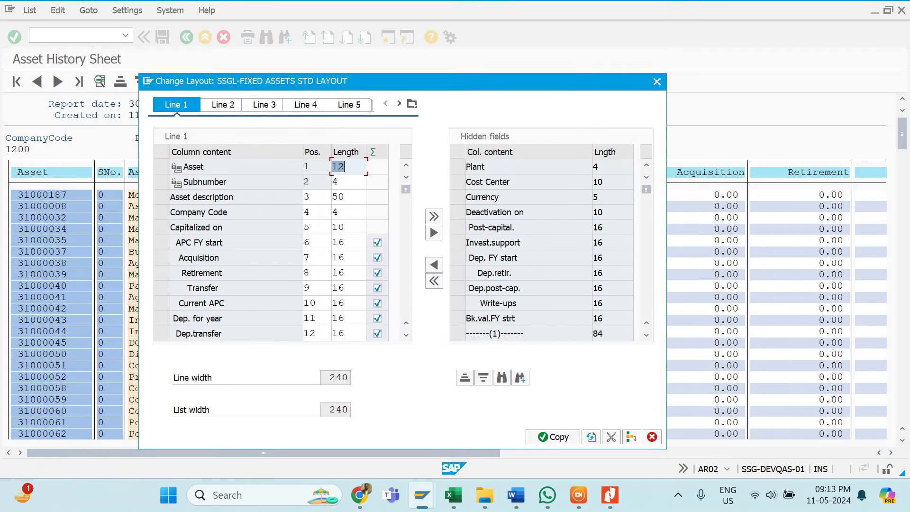
pyautogui.click(456, 167)
pyautogui.keyDown('ctrl'); pyautogui.click(457, 182); pyautogui.keyUp('ctrl')
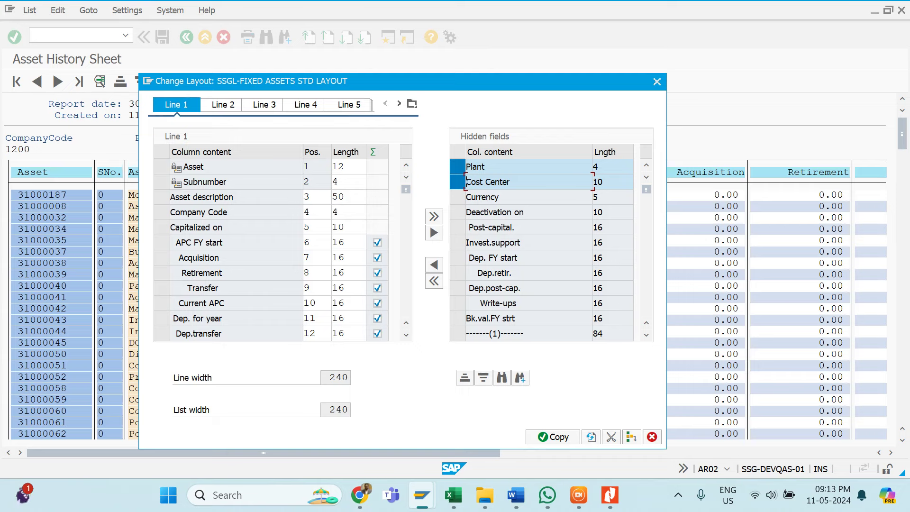
pyautogui.click(543, 434)
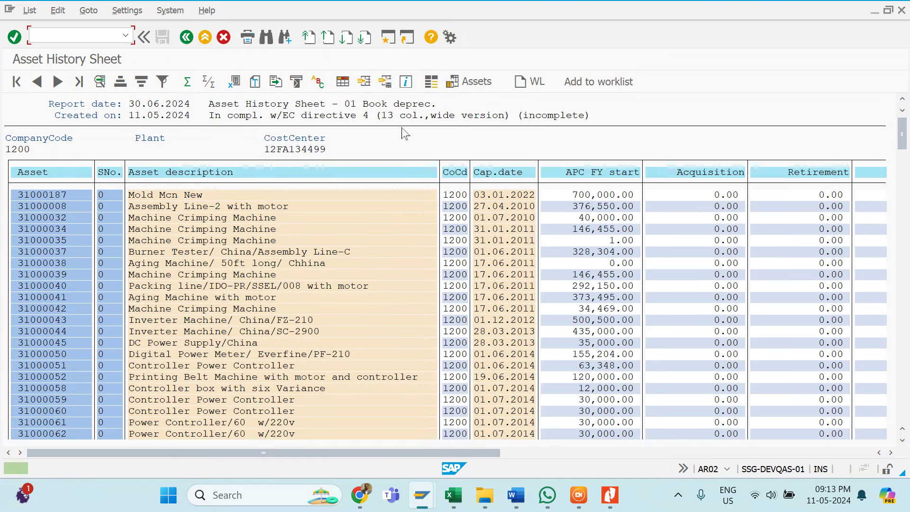
# Insert the hidden Plant and Cost Center fields before Capitalized on in the layout, apply it, and check the list
pyautogui.click(342, 81)
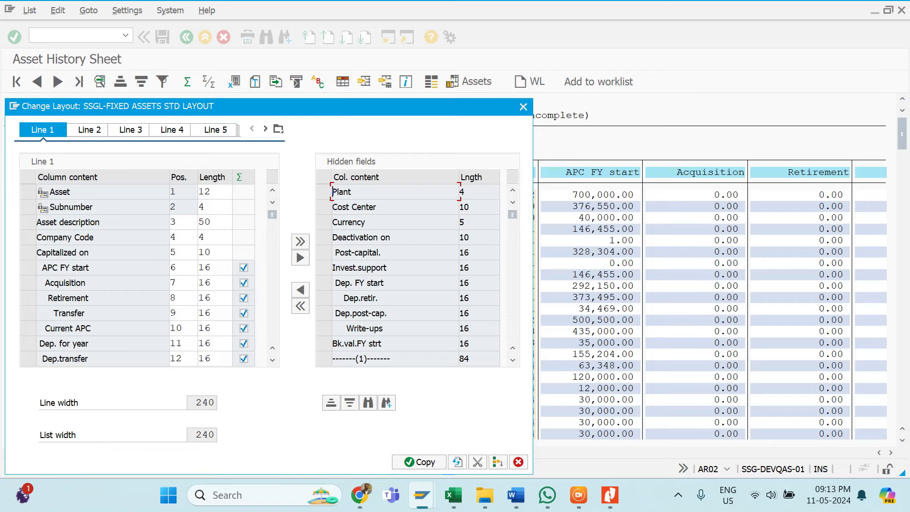
pyautogui.click(325, 194)
pyautogui.keyDown('ctrl'); pyautogui.click(325, 207); pyautogui.keyUp('ctrl')
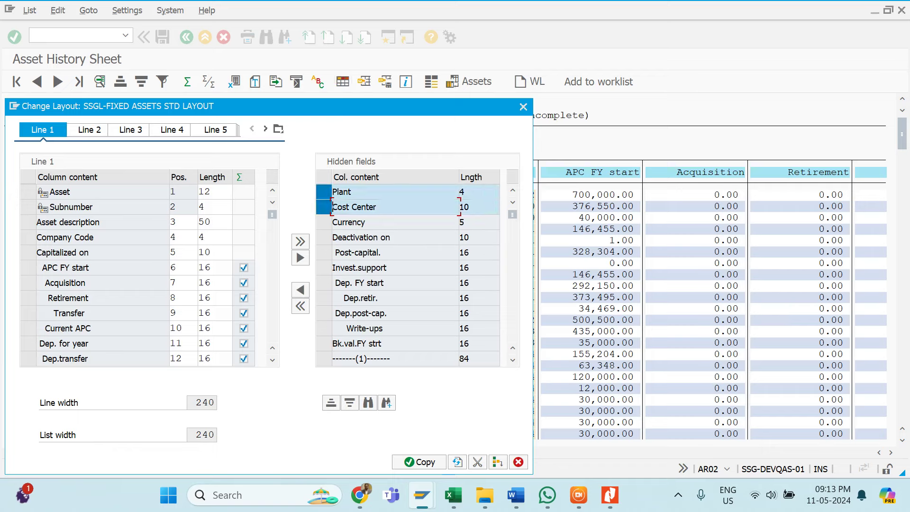
pyautogui.click(28, 252)
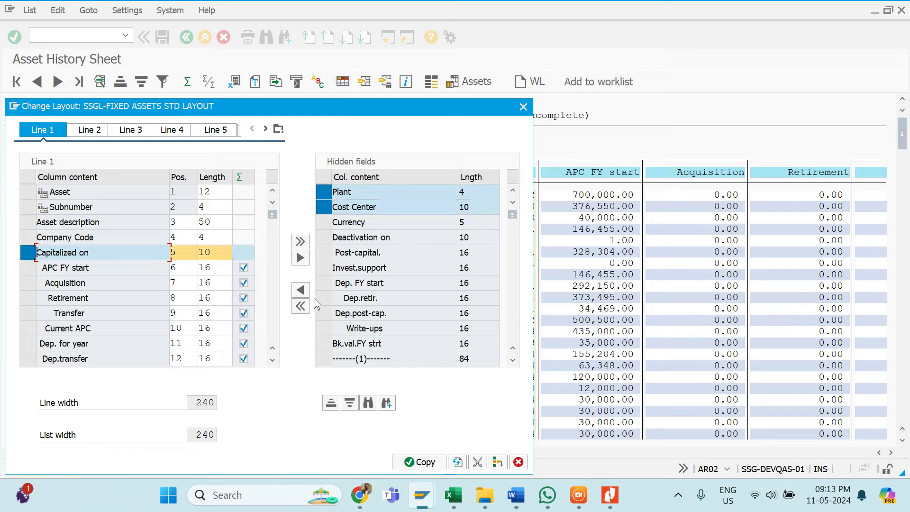
pyautogui.click(300, 290)
pyautogui.click(417, 461)
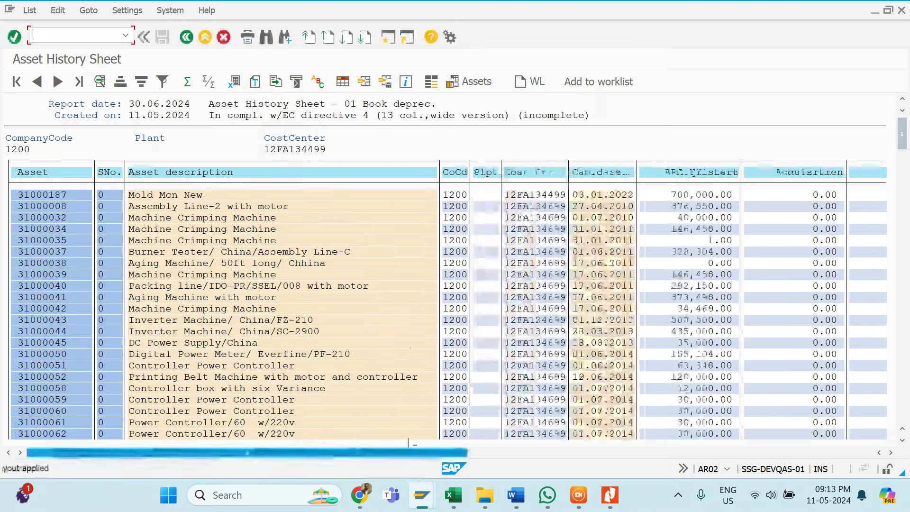
pyautogui.scroll(-5, 493, 251)
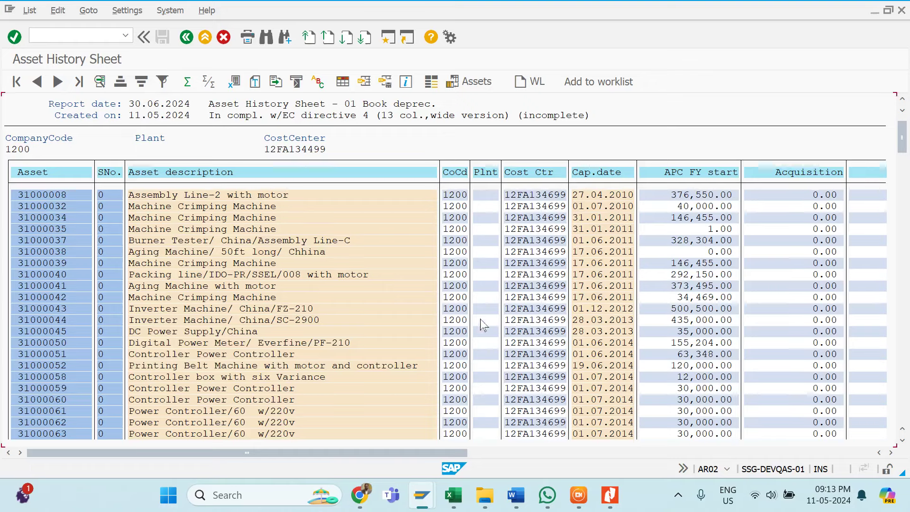
# Check the Plant, Cost Center and capitalization date columns for the assets at the end of the Asset History Sheet list
pyautogui.moveTo(902, 148); pyautogui.dragTo(905, 415)
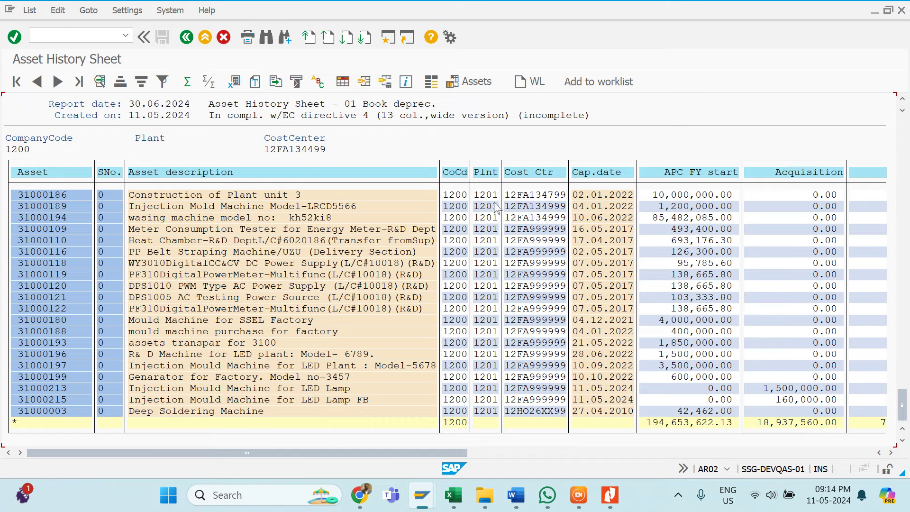
pyautogui.click(478, 276)
pyautogui.click(539, 218)
pyautogui.click(612, 253)
# Review the displayed columns and hidden fields of the SSGL-FIXED ASSETS STD LAYOUT, and close the layout definition without changes
pyautogui.click(343, 82)
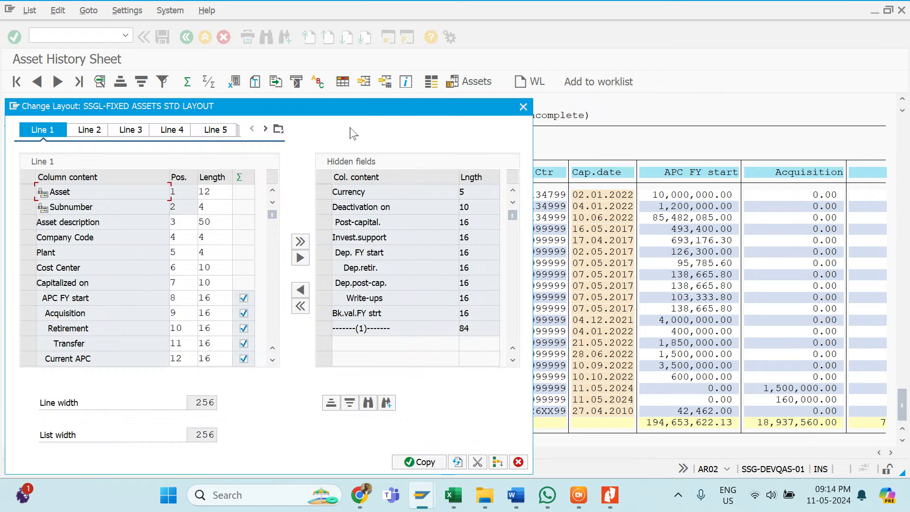
pyautogui.scroll(-3, 400, 279)
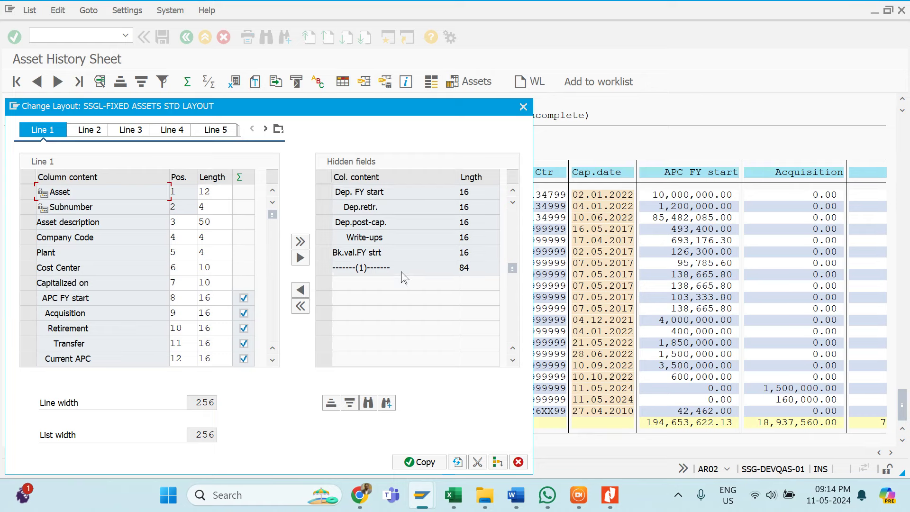
pyautogui.scroll(3, 400, 279)
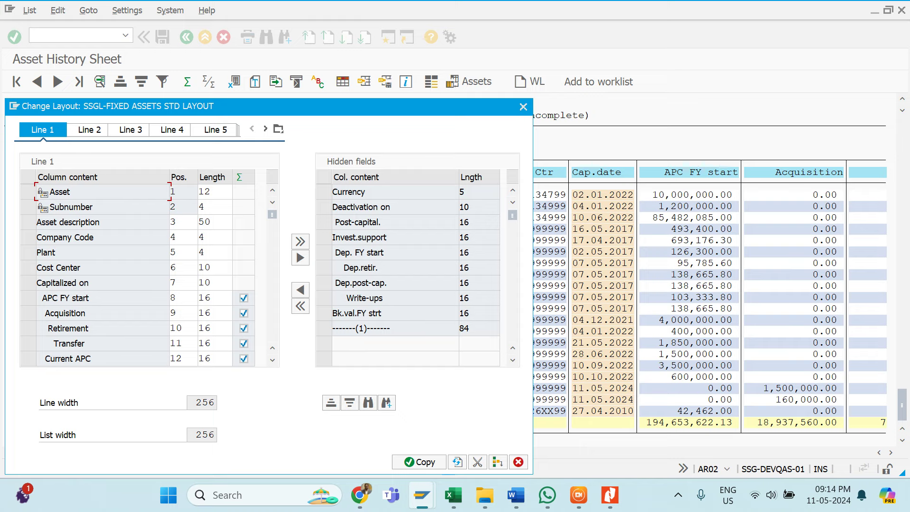
pyautogui.scroll(-3, 383, 268)
pyautogui.scroll(-5, 424, 371)
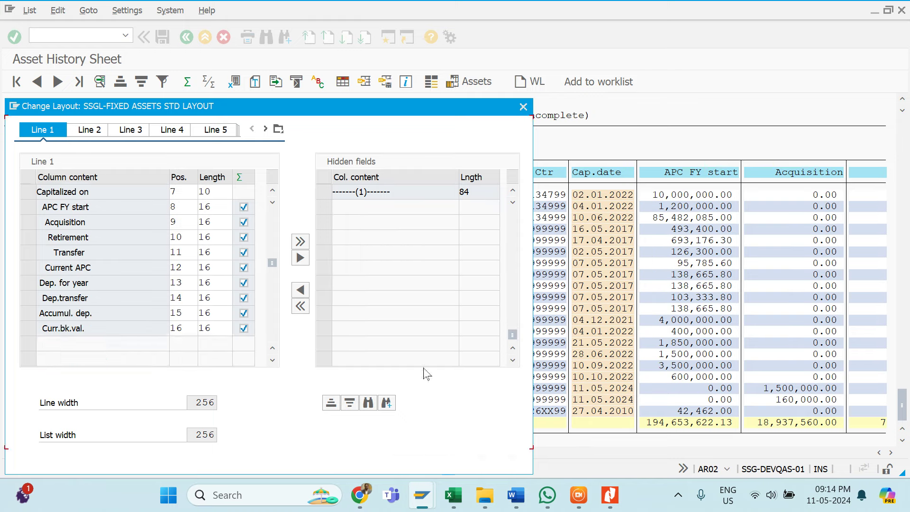
pyautogui.click(523, 106)
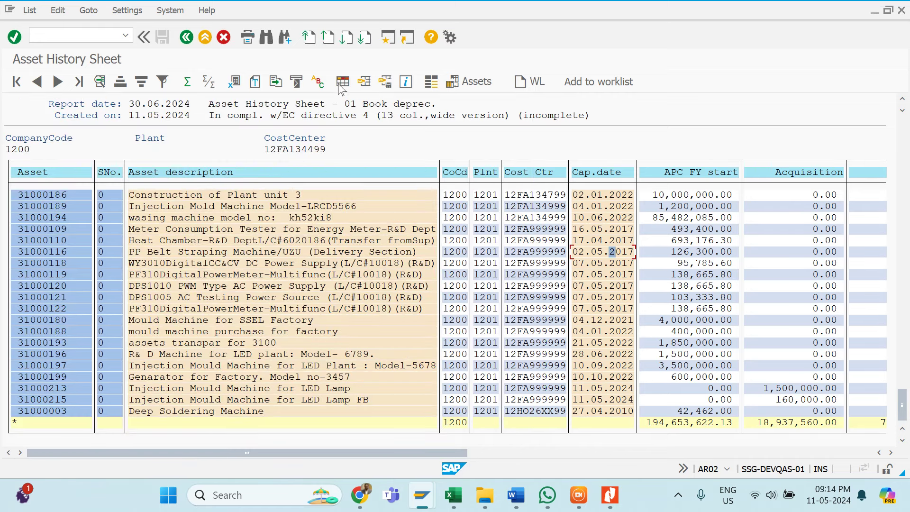
# Return to the Asset History Sheet selection screen, look over its selections and settings, and leave the transaction
pyautogui.click(187, 37)
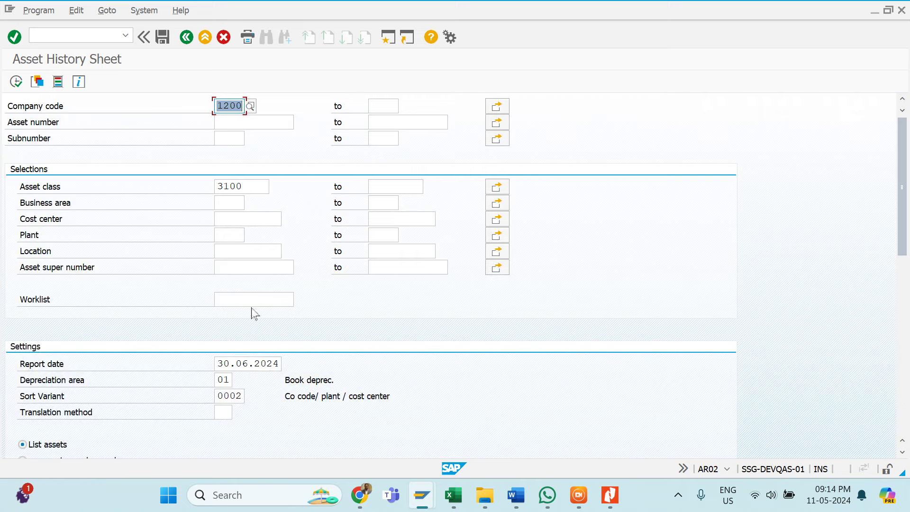
pyautogui.scroll(-5, 202, 311)
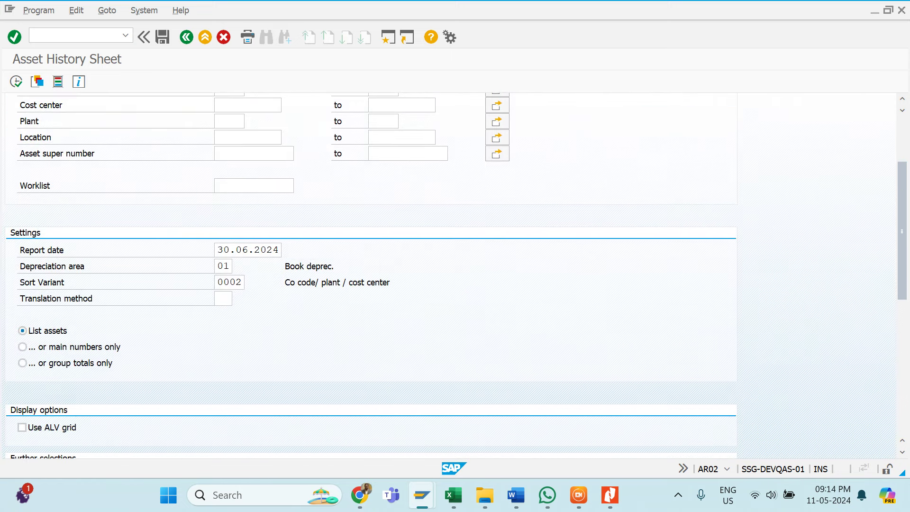
pyautogui.scroll(3, 370, 268)
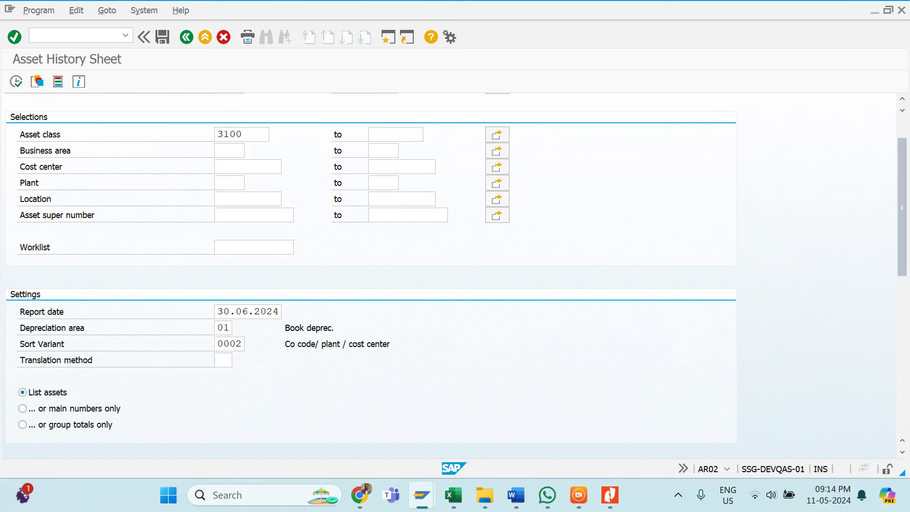
pyautogui.scroll(3, 370, 275)
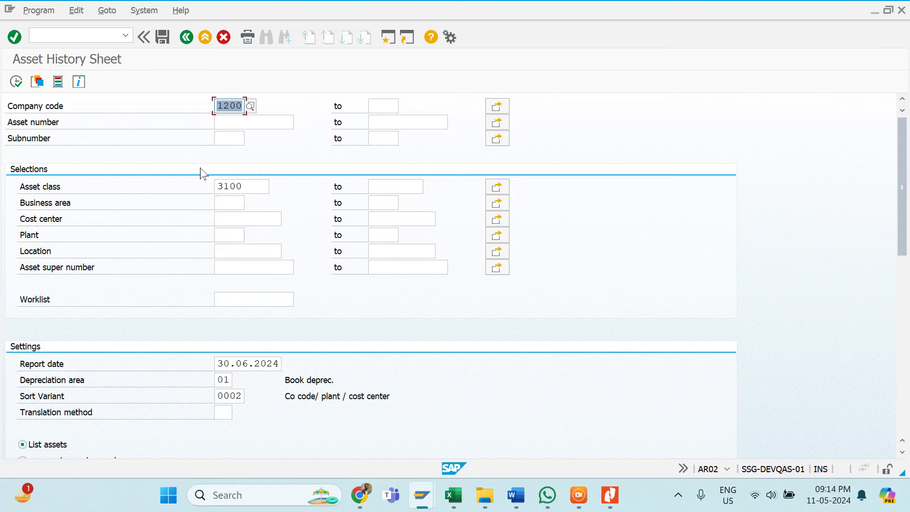
pyautogui.click(187, 38)
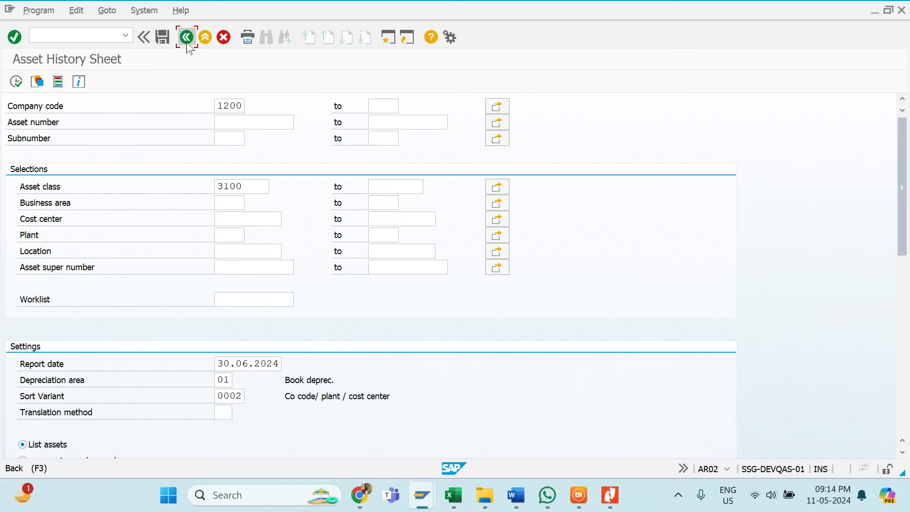
# Switch to the Word session document and add the heading "ASSETS ACQUISITION – MM PROCESS:" below the last screenshot, followed by blank lines
pyautogui.click(521, 502)
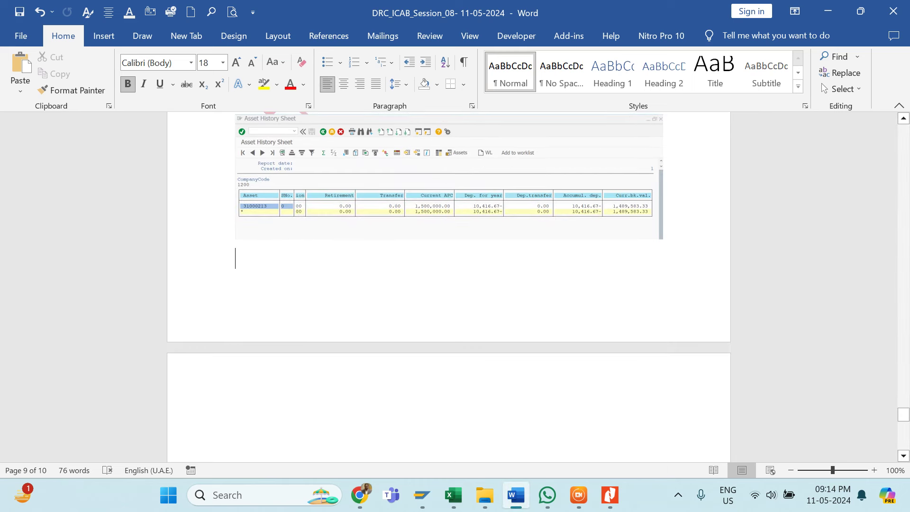
pyautogui.press('Return')
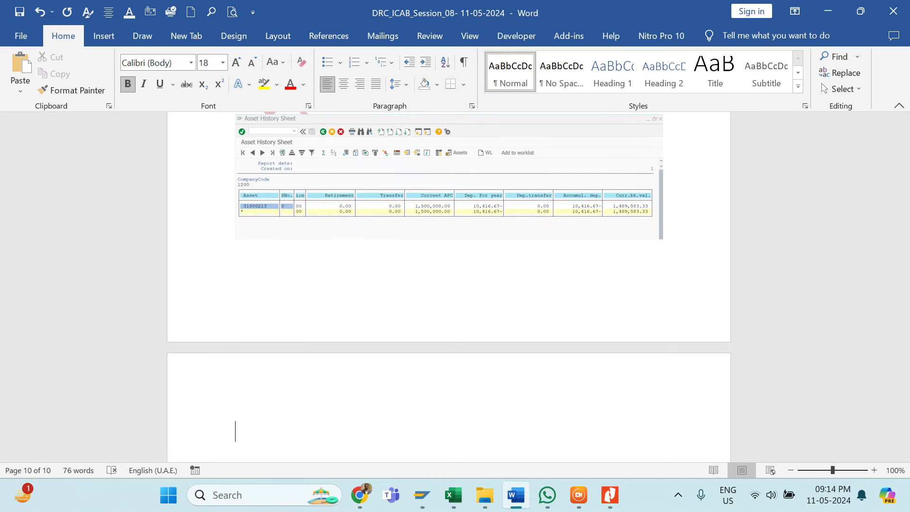
pyautogui.write('ASSETS AQUISITION')
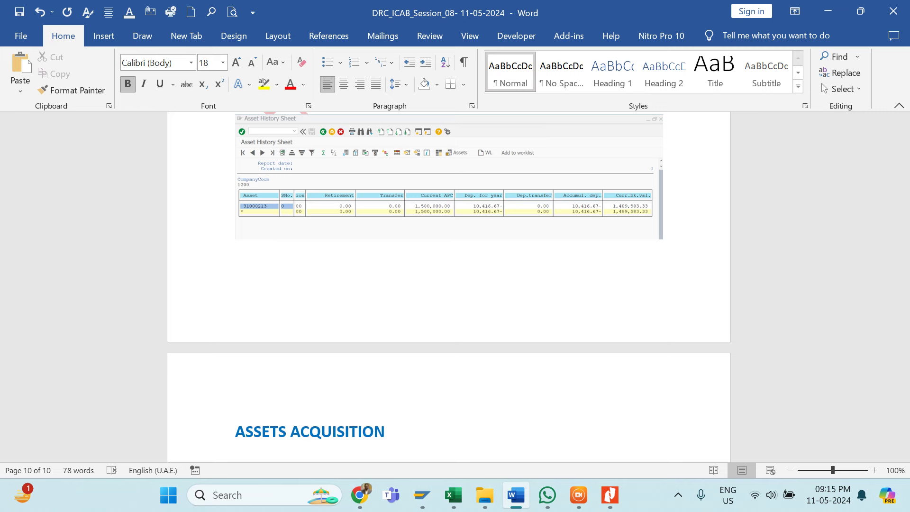
pyautogui.write(' - MM PROC')
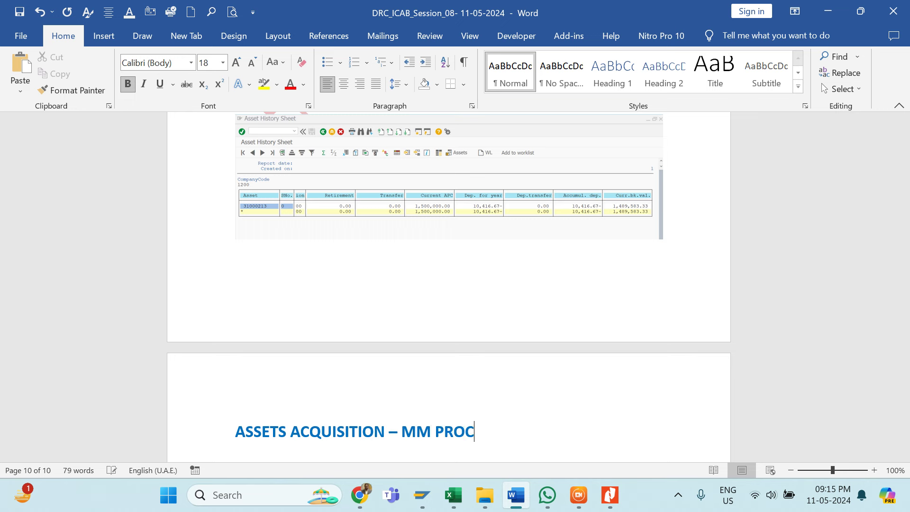
pyautogui.write('ESS:')
pyautogui.press('Return')
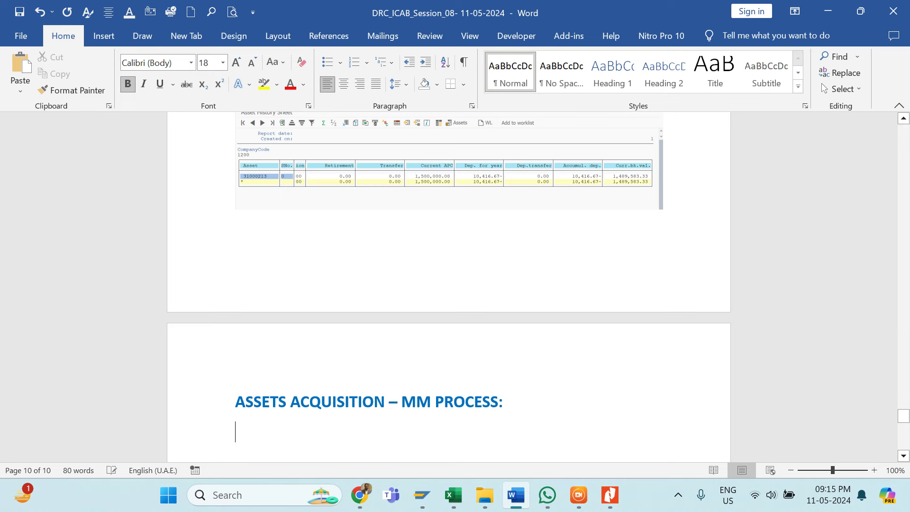
pyautogui.press('Return')
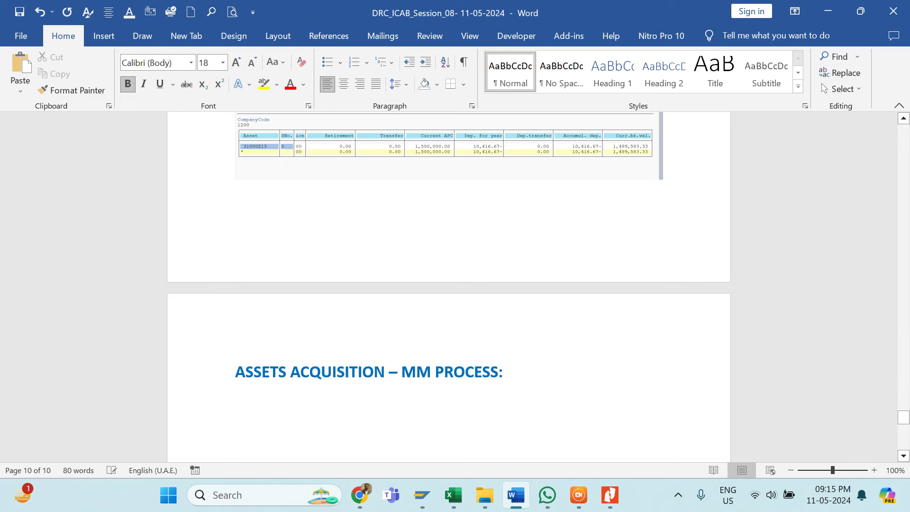
# Switch back to SAP and start transaction AS01 for creating an asset
pyautogui.hotkey('alt', 'Tab')
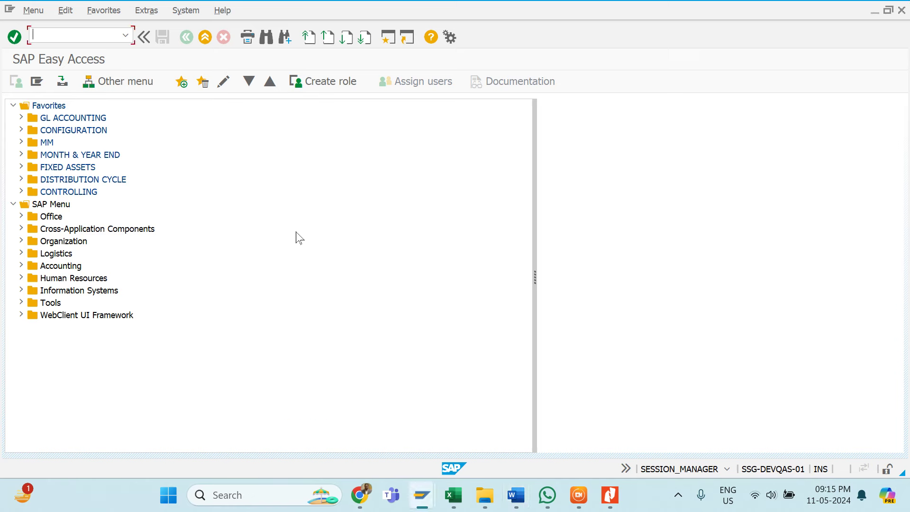
pyautogui.write('as01')
pyautogui.press('Return')
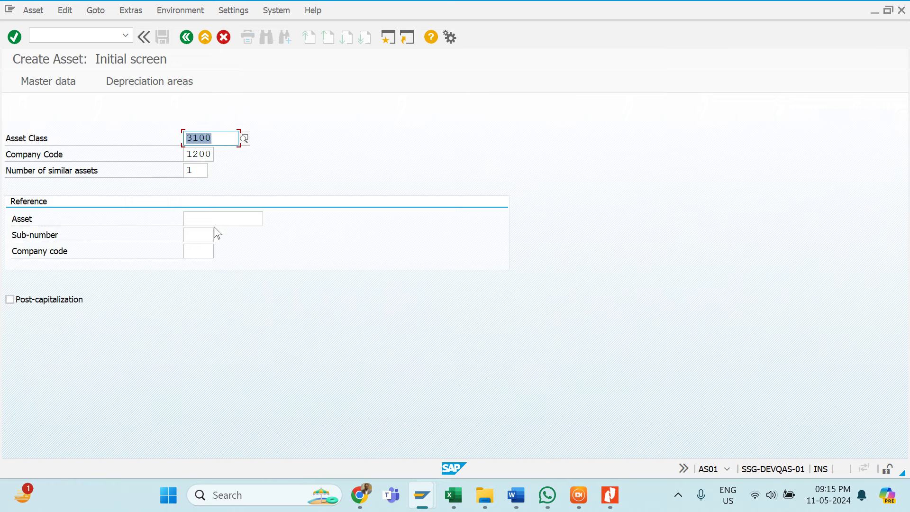
# Skim the FIXED ASSETS MANAGEMENT PDF in Nitro Pro for the asset posting pages, and return to SAP
pyautogui.moveTo(610, 494)
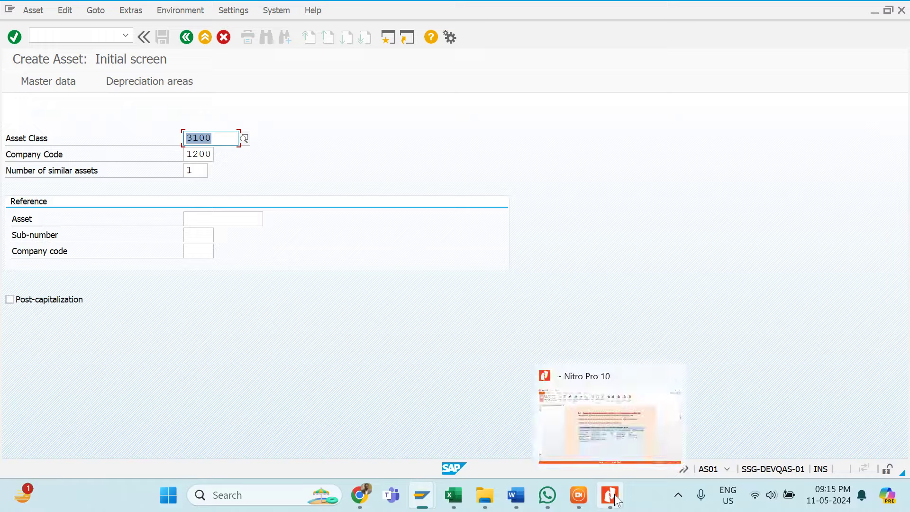
pyautogui.click(637, 406)
pyautogui.scroll(-20, 605, 257)
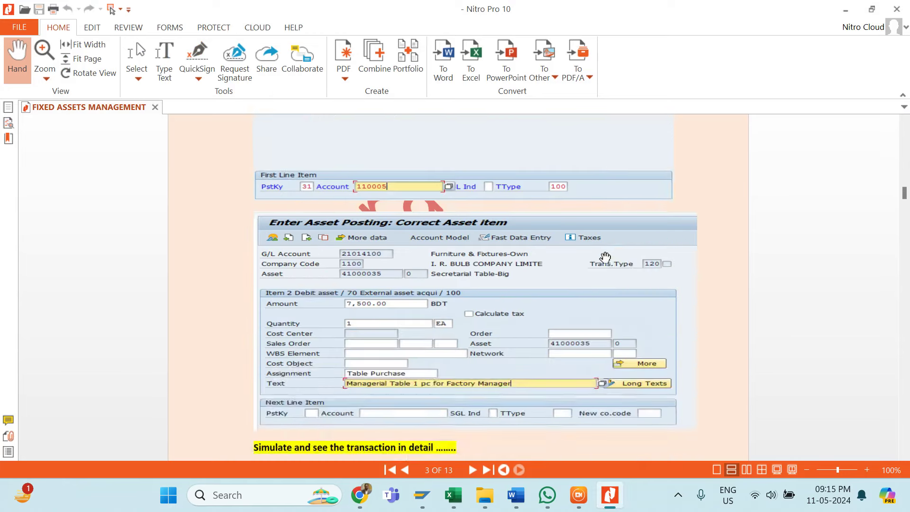
pyautogui.scroll(-20, 605, 257)
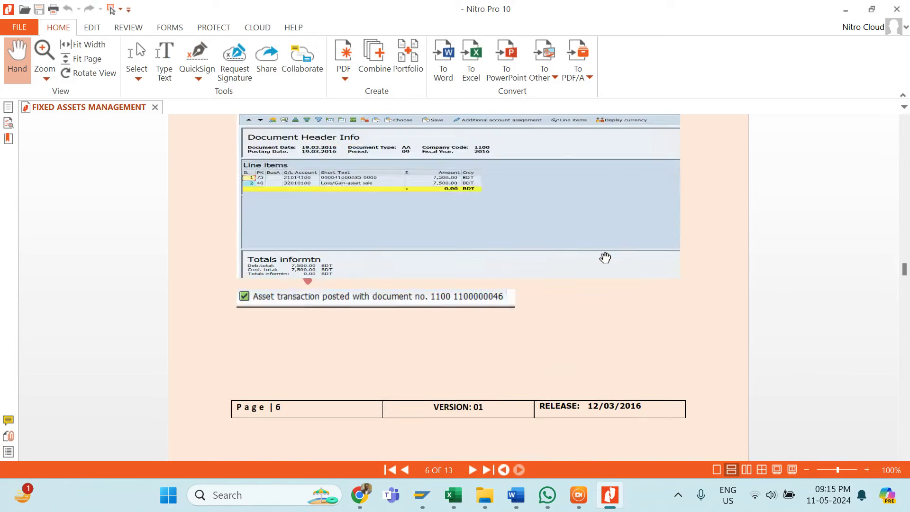
pyautogui.hotkey('alt', 'Tab')
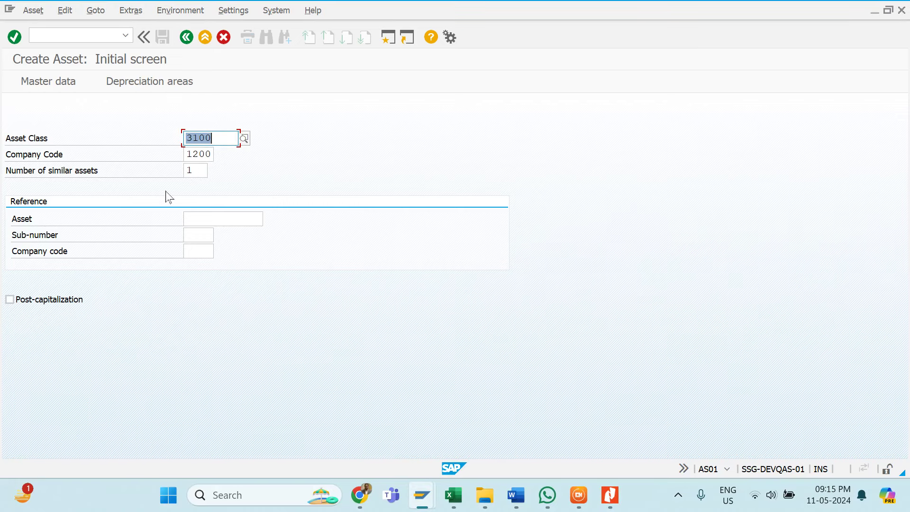
# Choose asset class 6200 Head Office-Vehicles from the company code 1200 classes and proceed to the new asset's master data
pyautogui.click(244, 138)
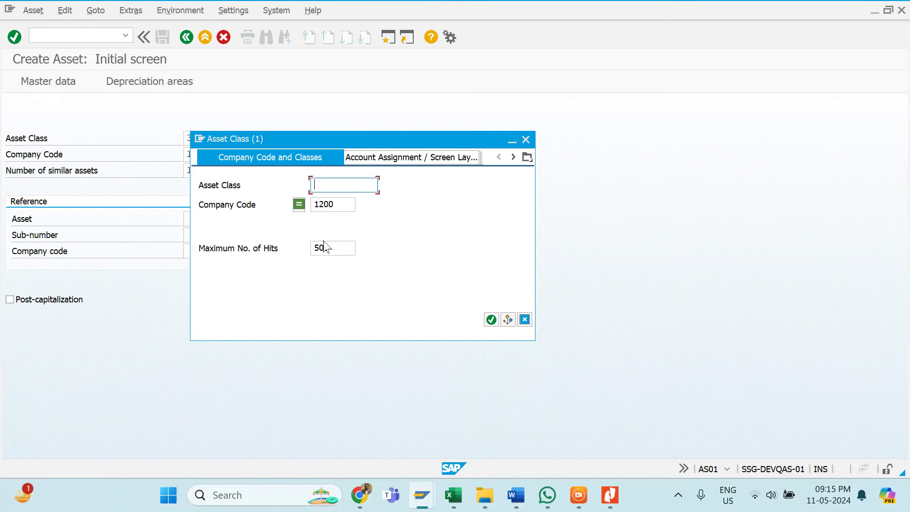
pyautogui.press('Return')
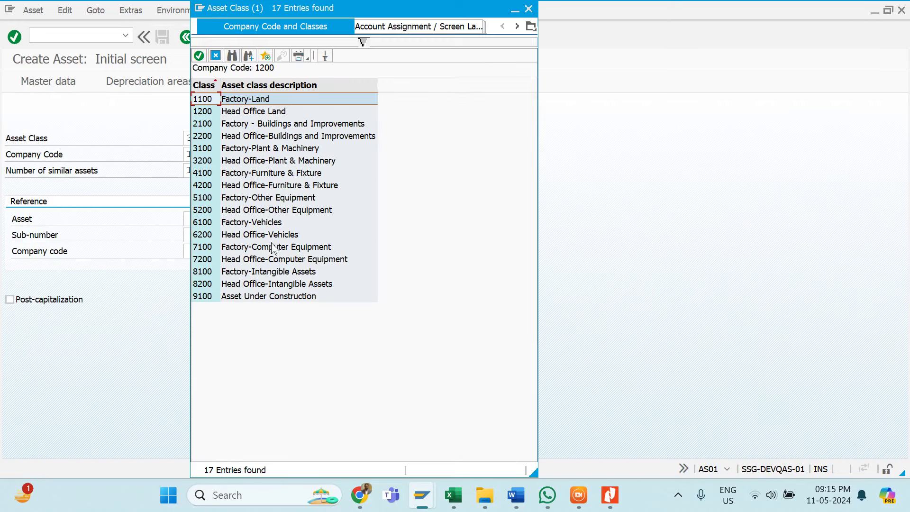
pyautogui.doubleClick(236, 237)
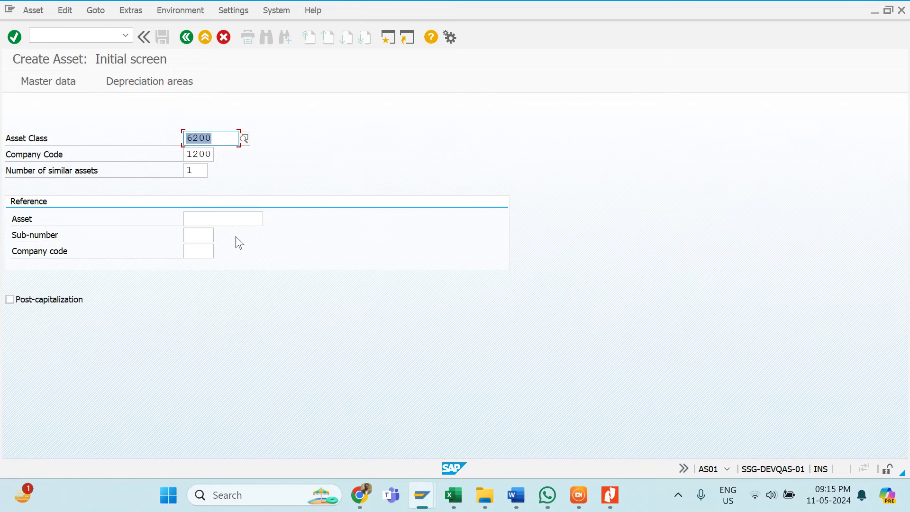
pyautogui.press('Return')
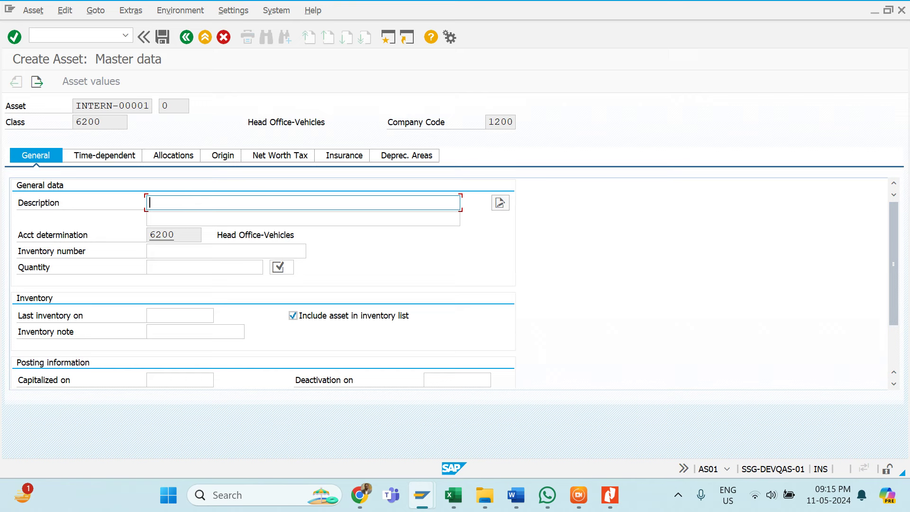
# Enter "SUV Car Purchase for CFO- BMW-Model-2022" as the asset description
pyautogui.write('I')
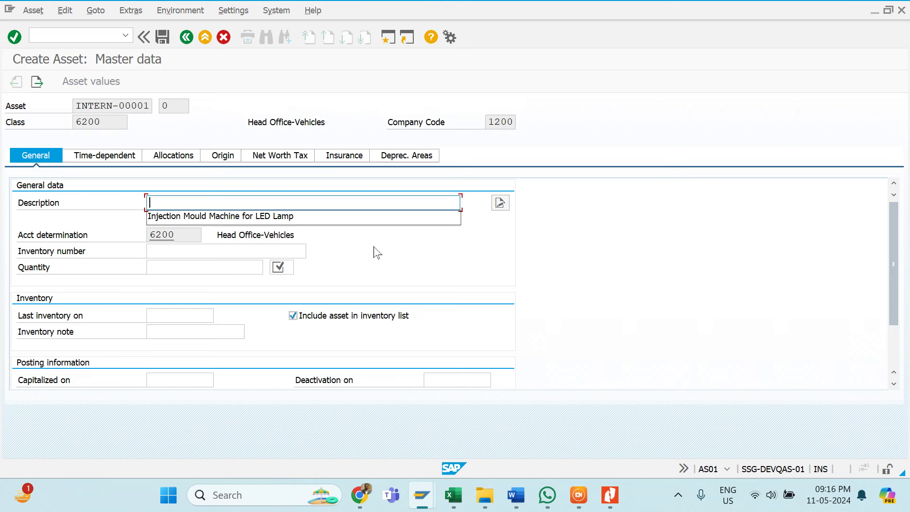
pyautogui.write('Ca')
pyautogui.press('BackSpace')
pyautogui.press('BackSpace')
pyautogui.write('SUV')
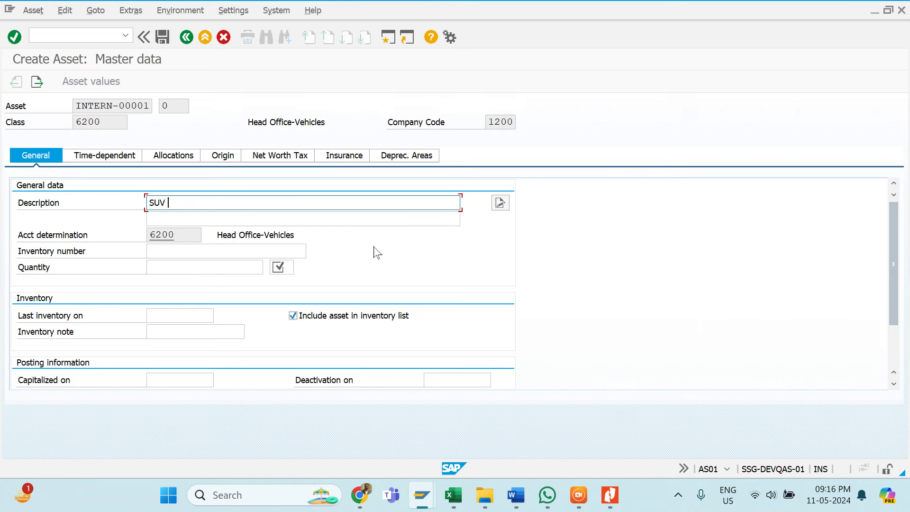
pyautogui.write(' Car Purchase for CFO- BMW-Model-2022')
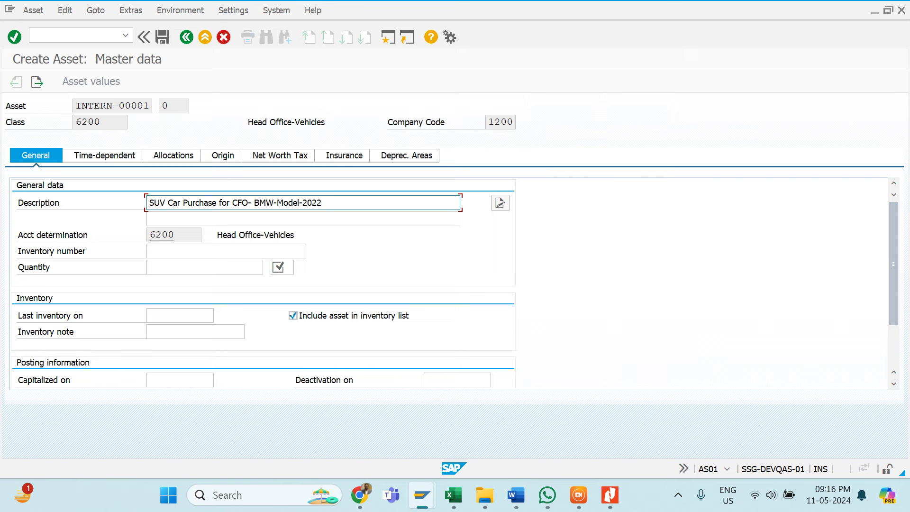
# Set the asset's quantity to 1 with unit EA and confirm the general data
pyautogui.click(194, 268)
pyautogui.click(292, 271)
pyautogui.click(203, 267)
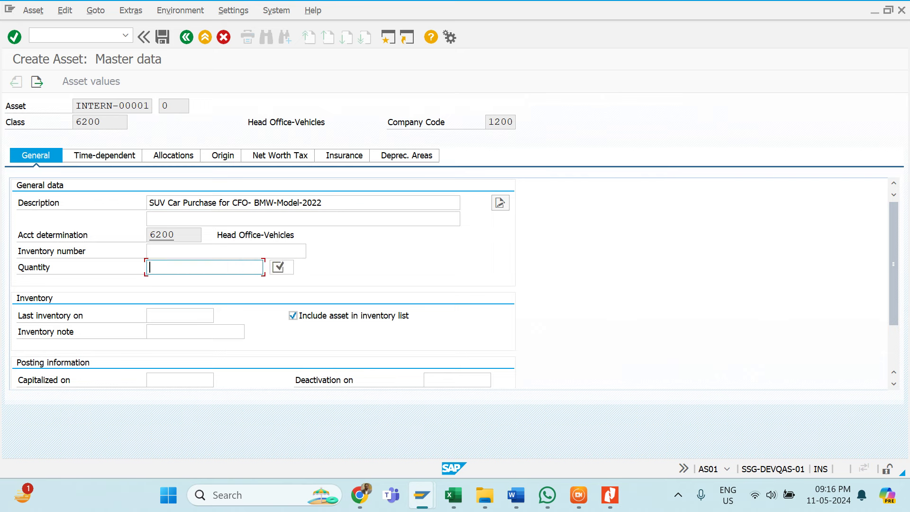
pyautogui.click(274, 268)
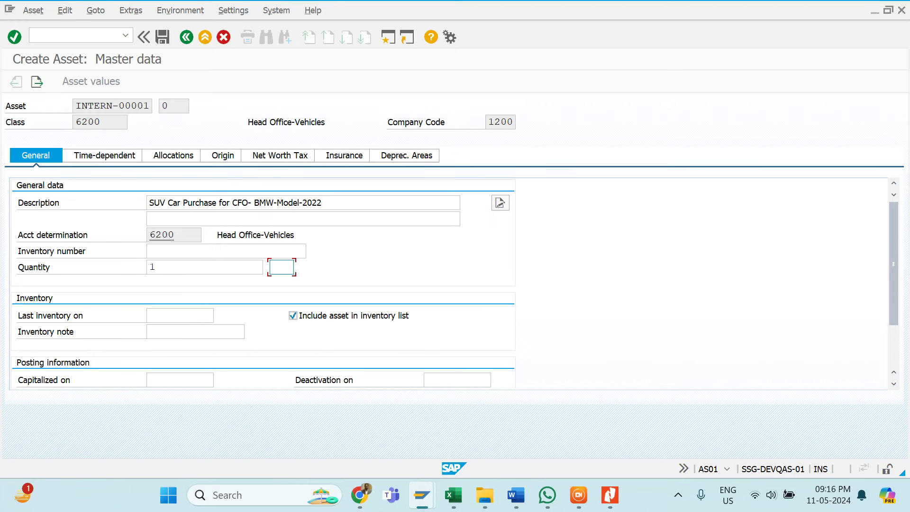
pyautogui.click(278, 281)
pyautogui.press('Return')
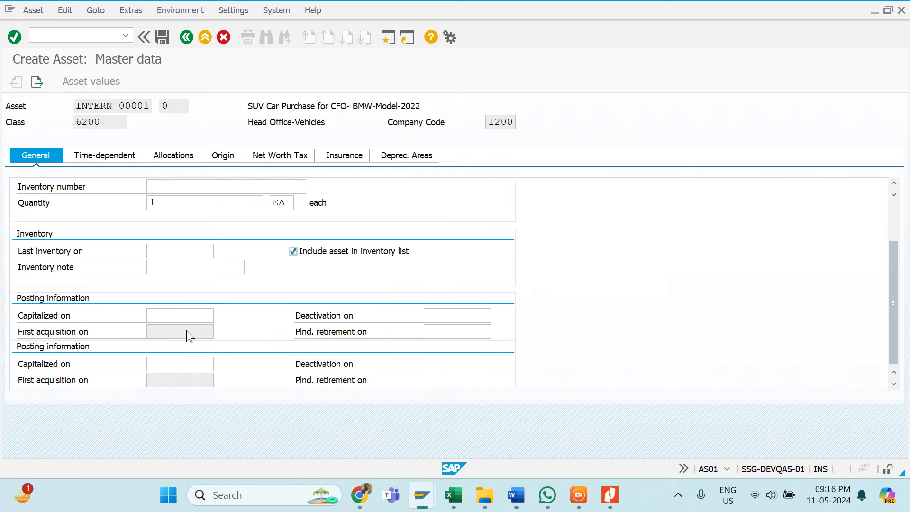
# Assign the common cost center 12HO999999 in the asset's time-dependent data, looking it up for company code 1200
pyautogui.click(124, 164)
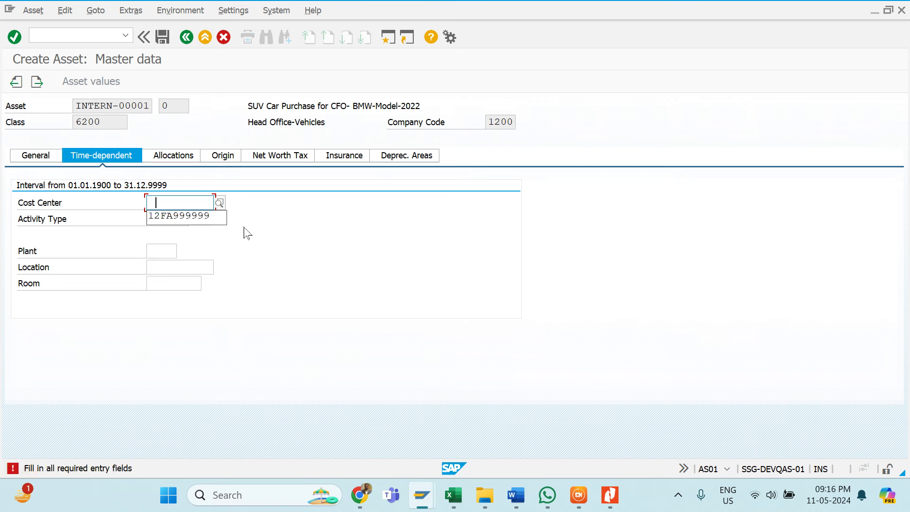
pyautogui.write('12')
pyautogui.click(219, 203)
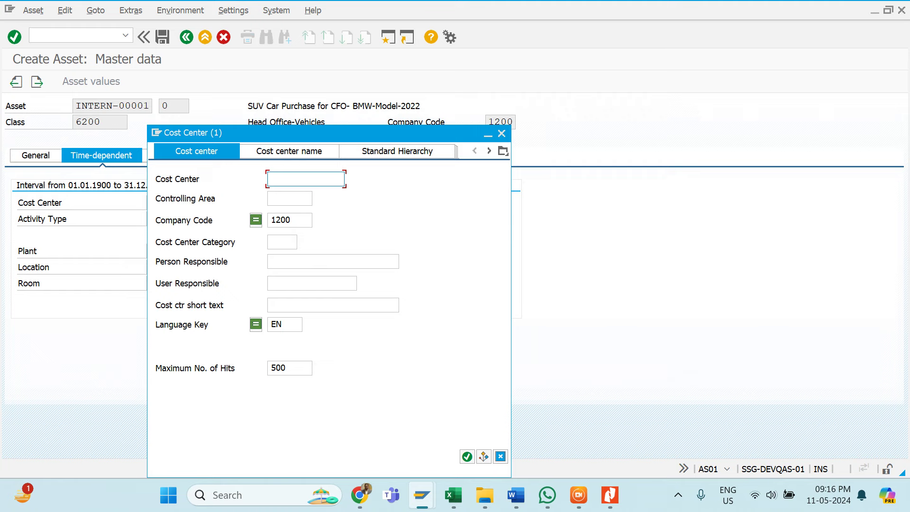
pyautogui.press('Return')
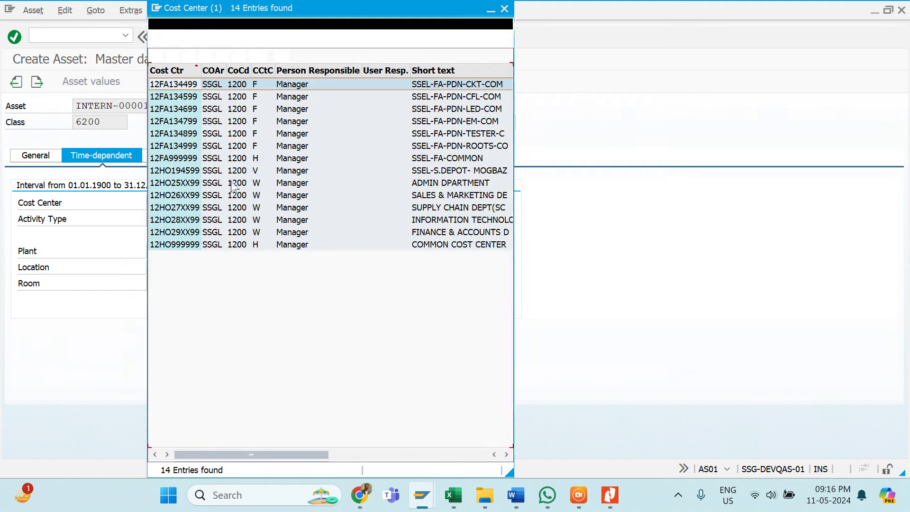
pyautogui.doubleClick(163, 247)
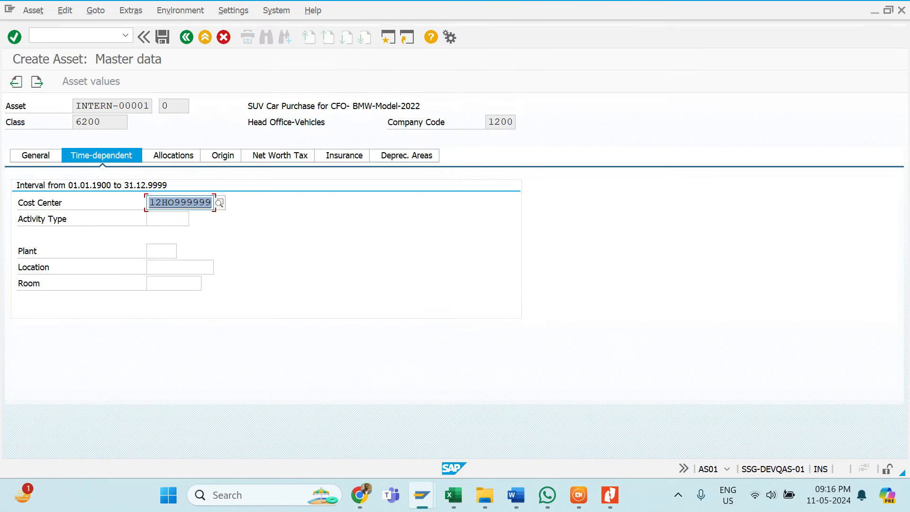
# Confirm cost center 12HO999999 for the asset and review its account determination before returning to the time-dependent data
pyautogui.press('Return')
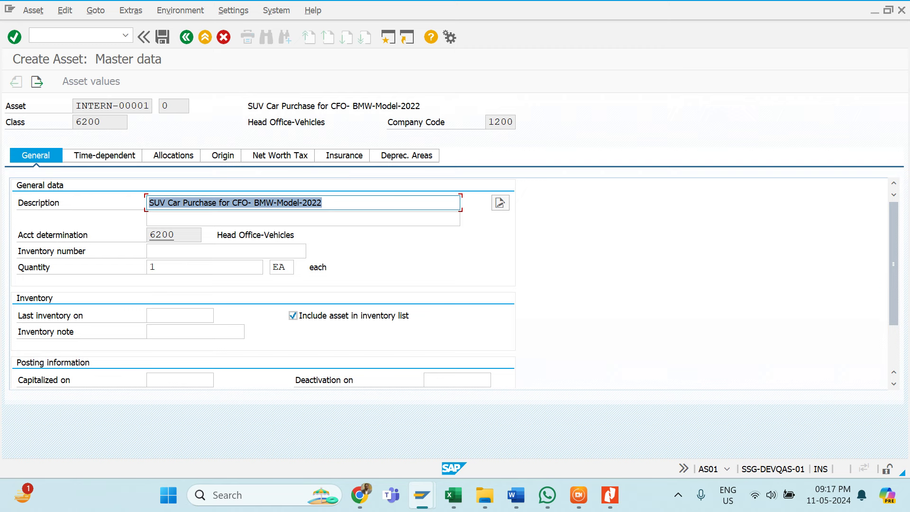
pyautogui.click(168, 235)
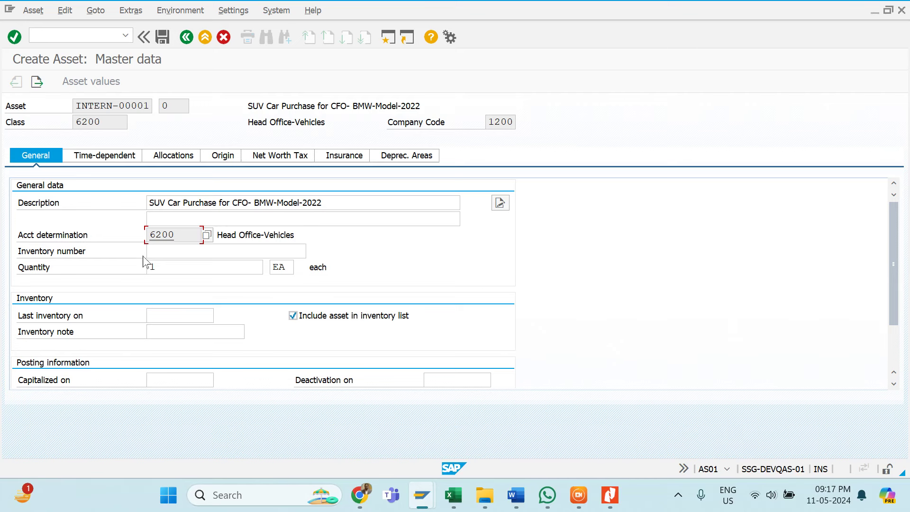
pyautogui.click(107, 157)
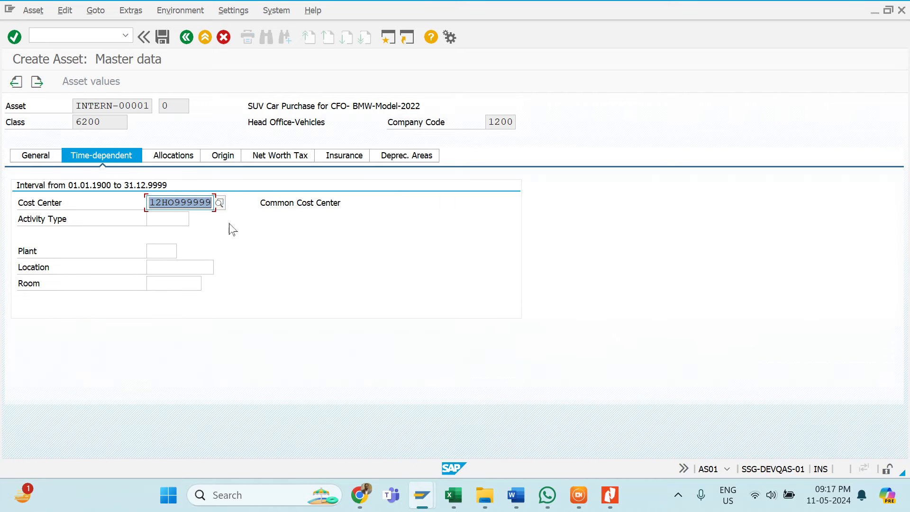
# Look up the activity types available in controlling area SSGL and close the list without choosing one
pyautogui.click(169, 219)
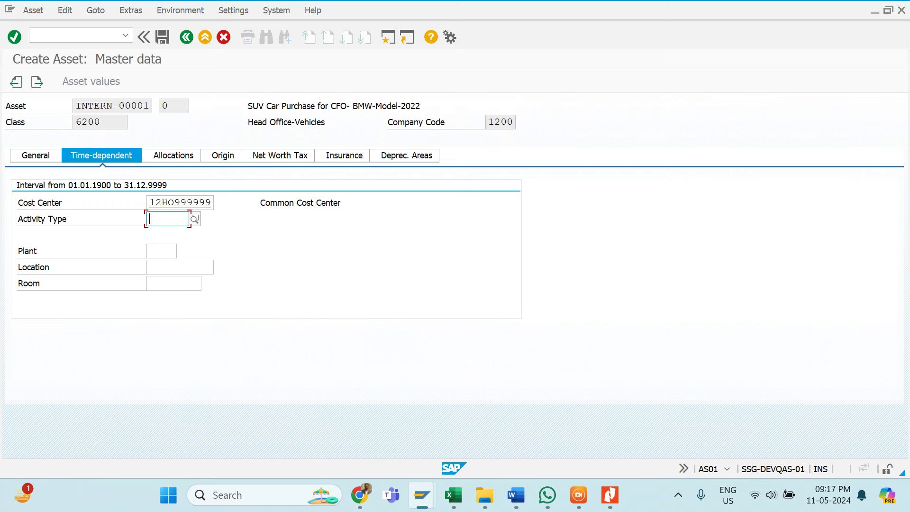
pyautogui.click(194, 220)
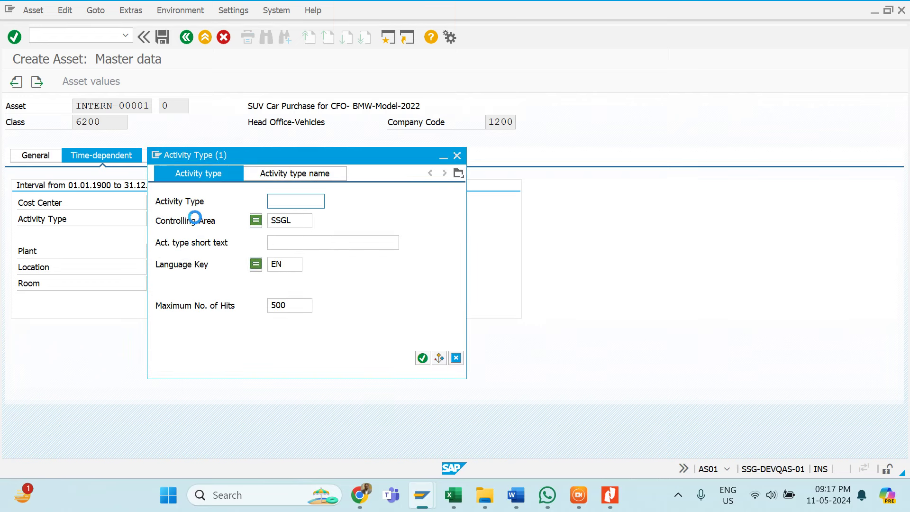
pyautogui.press('Return')
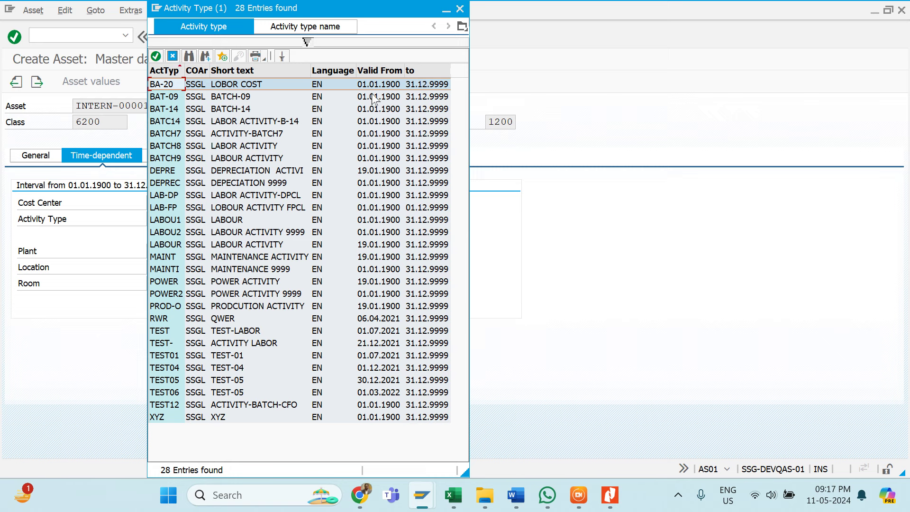
pyautogui.click(460, 9)
# Assign the asset to plant 1201 and room CAR in its time-dependent data, leaving the location empty
pyautogui.click(161, 251)
pyautogui.click(168, 264)
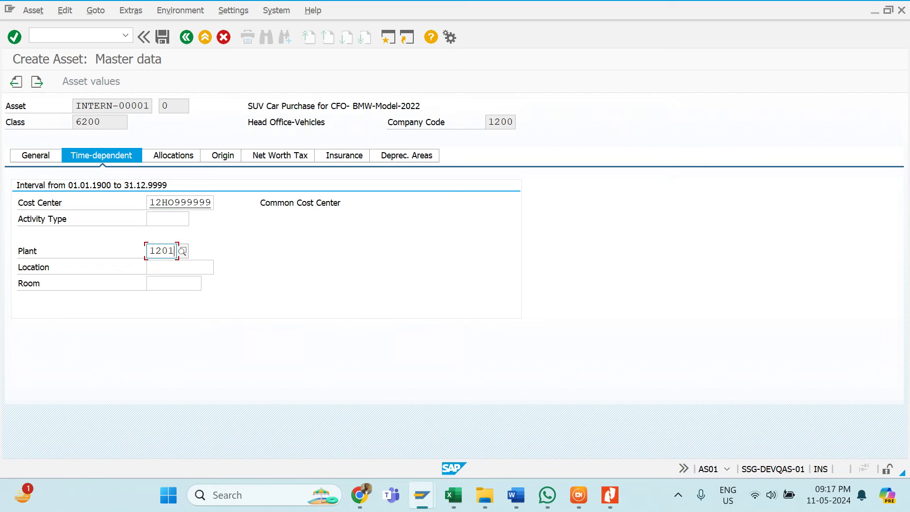
pyautogui.click(180, 267)
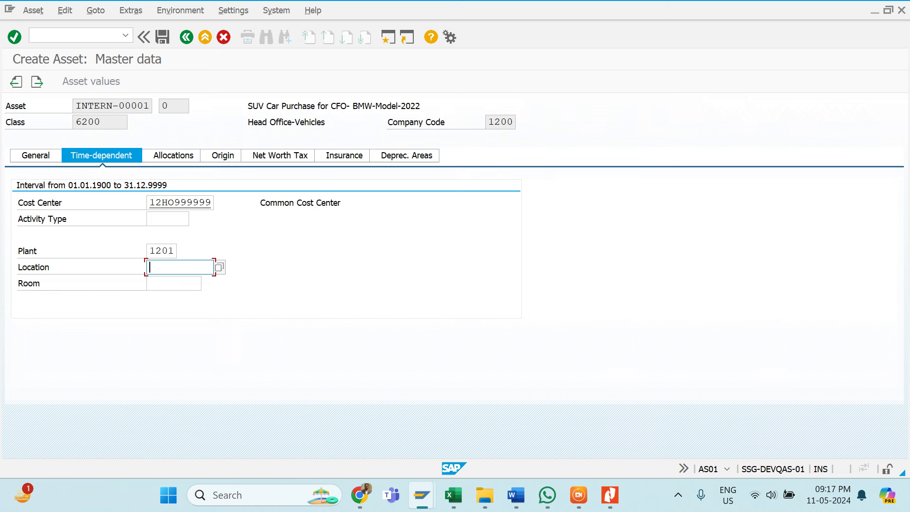
pyautogui.click(174, 282)
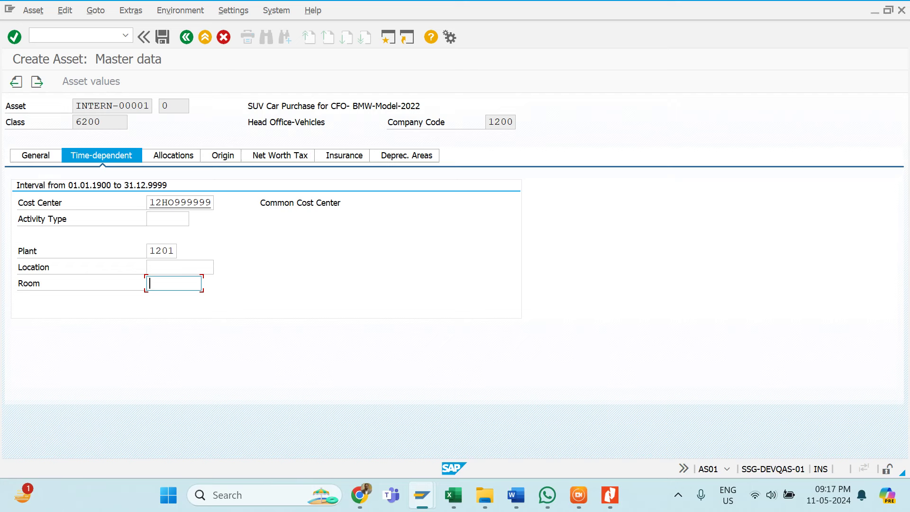
pyautogui.write('Private')
pyautogui.press('BackSpace')
pyautogui.press('BackSpace')
pyautogui.press('BackSpace')
pyautogui.press('BackSpace')
pyautogui.press('BackSpace')
pyautogui.press('BackSpace')
pyautogui.write('Car')
pyautogui.press('Return')
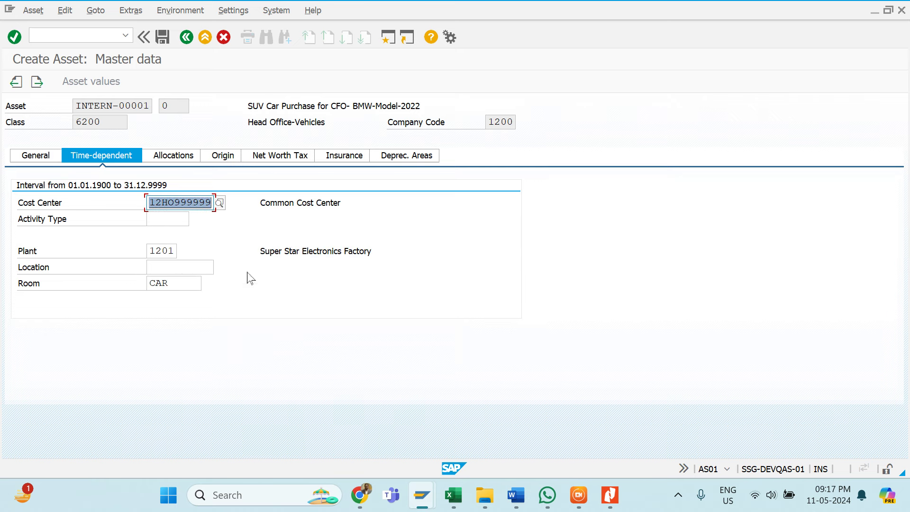
# In the asset's origin data, mark it as purchased new and enter Private Car as the type name
pyautogui.click(181, 159)
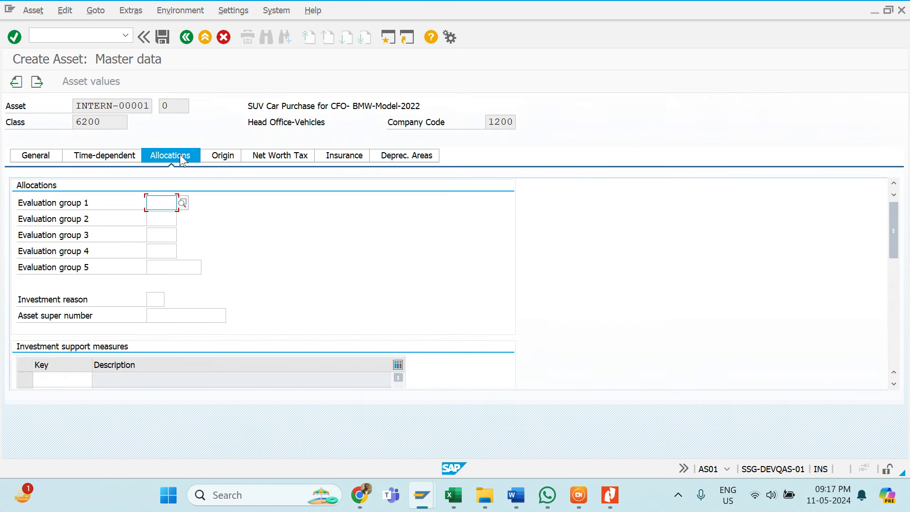
pyautogui.click(220, 161)
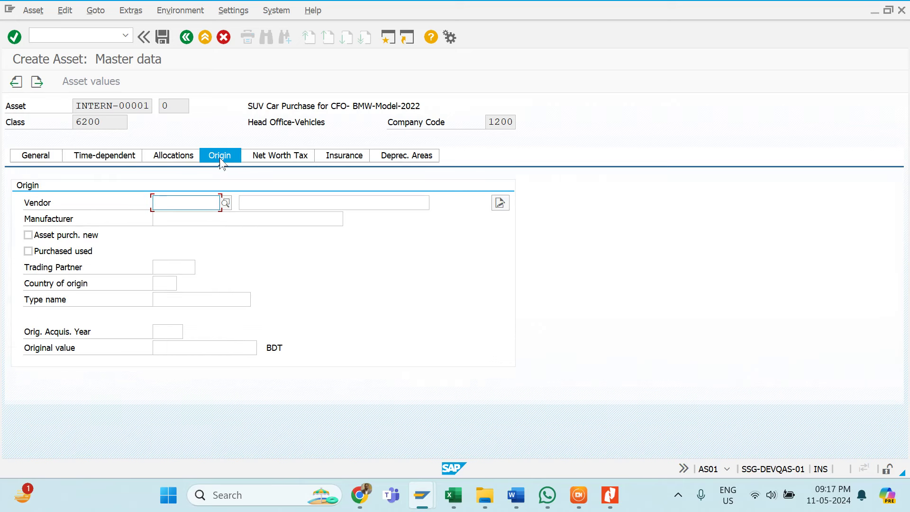
pyautogui.click(76, 236)
pyautogui.click(162, 284)
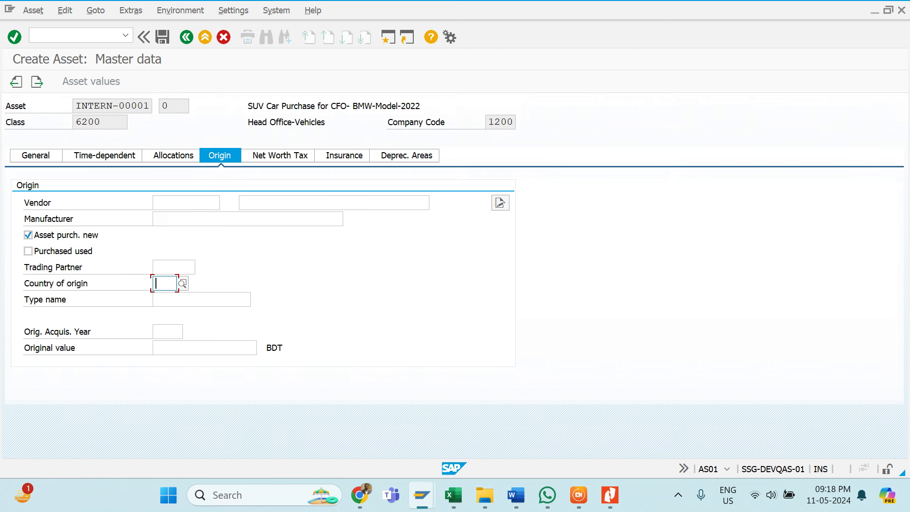
pyautogui.press('Tab')
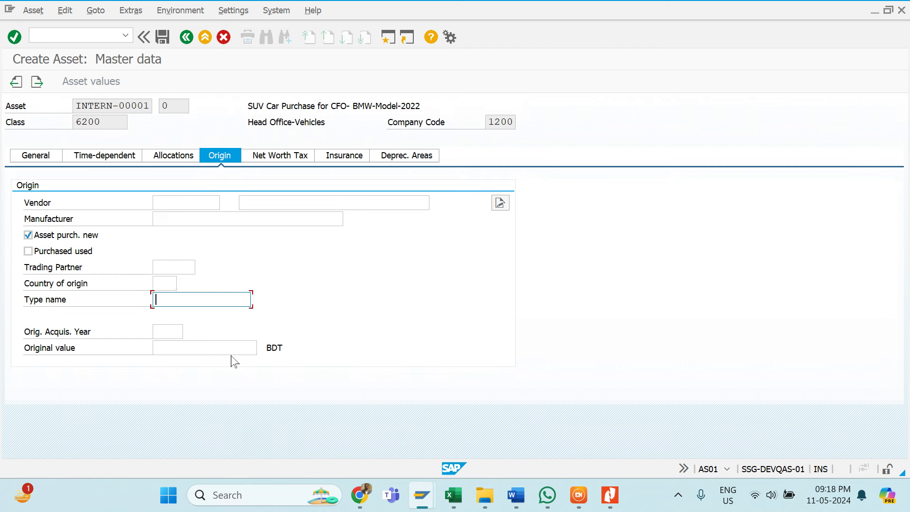
pyautogui.write('Private Car')
pyautogui.press('Tab')
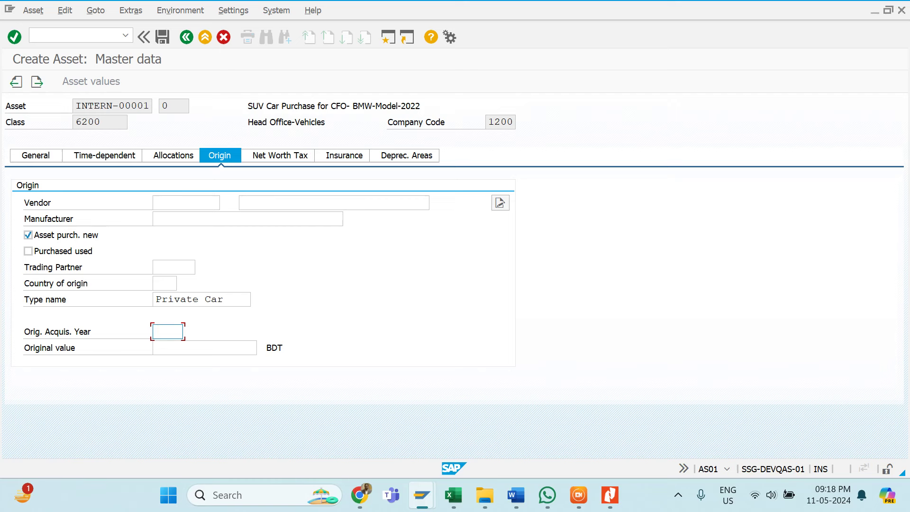
# Choose Germany (DE) from the country list as the asset's country of origin and confirm it
pyautogui.click(165, 283)
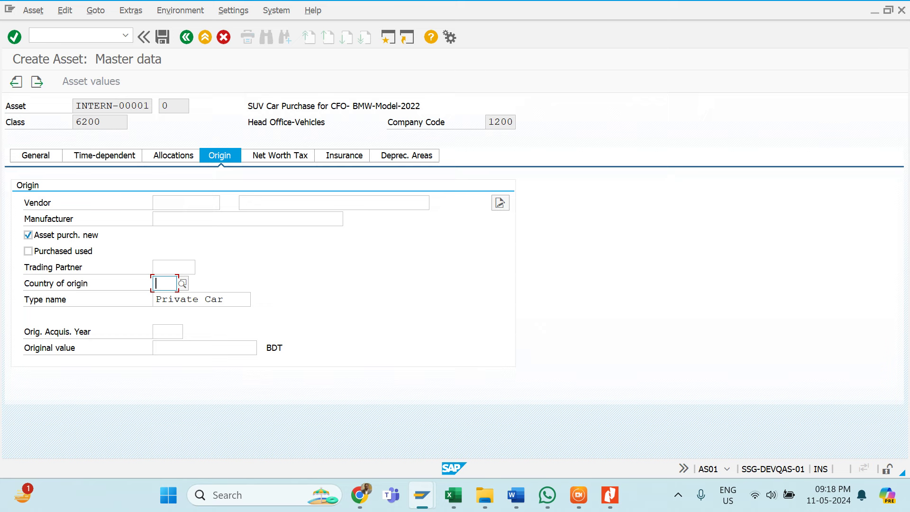
pyautogui.click(183, 283)
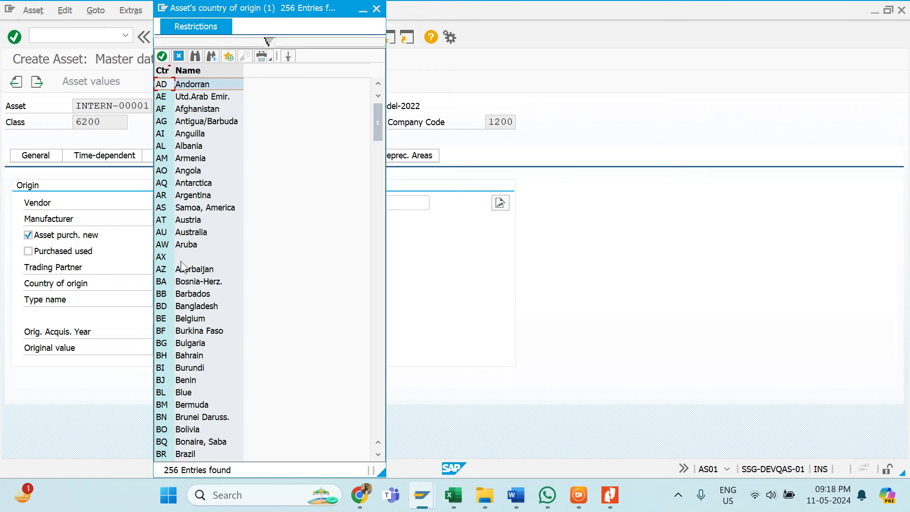
pyautogui.scroll(-15, 182, 266)
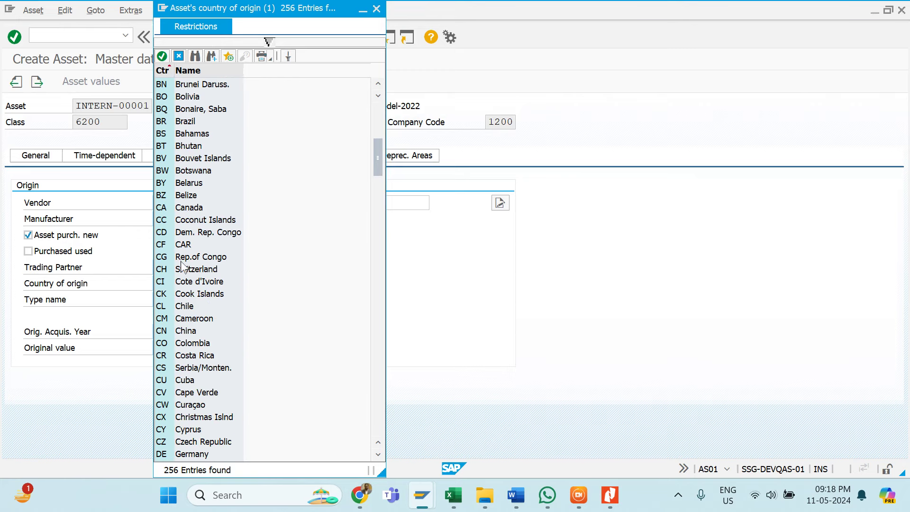
pyautogui.scroll(-5, 182, 266)
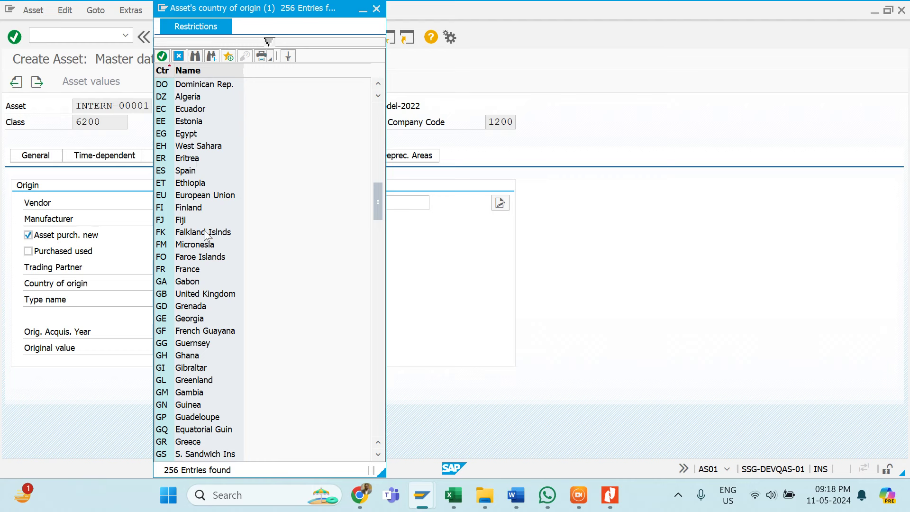
pyautogui.click(204, 346)
pyautogui.scroll(-1, 206, 351)
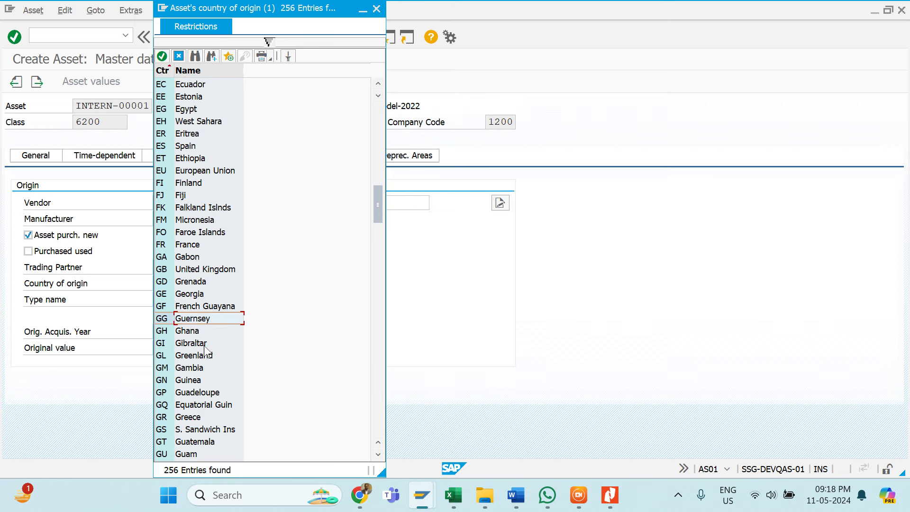
pyautogui.scroll(-1, 205, 351)
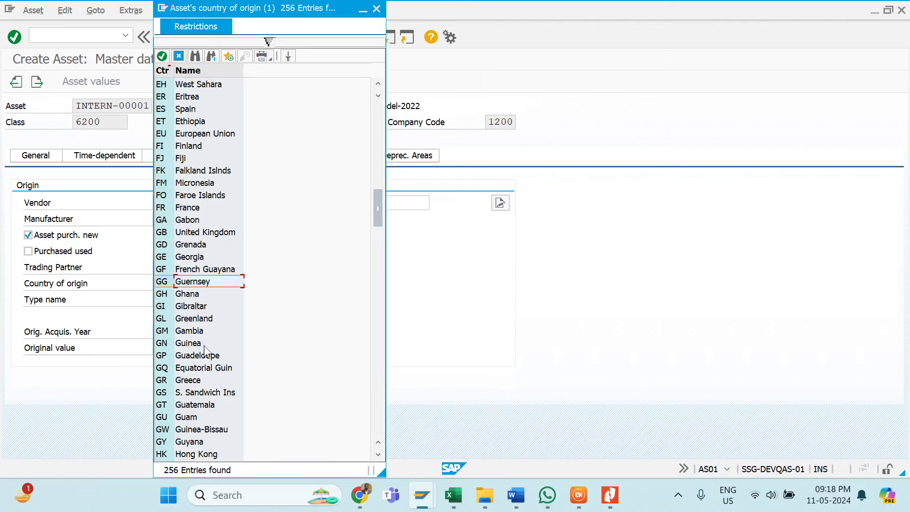
pyautogui.press('Down')
pyautogui.press('Up')
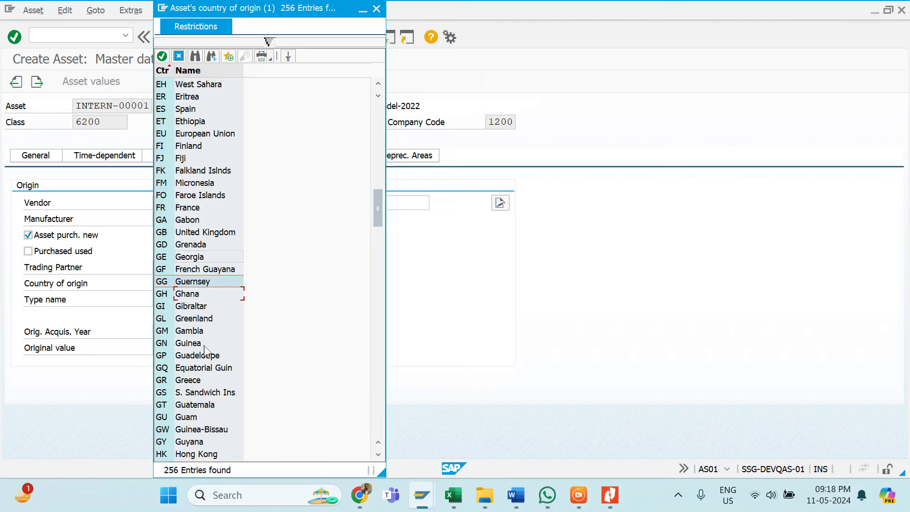
pyautogui.press('Up')
pyautogui.press('Up')
pyautogui.press('Up')
pyautogui.press('Up')
pyautogui.press('Up')
pyautogui.press('Up')
pyautogui.press('Up')
pyautogui.press('Down')
pyautogui.press('Down')
pyautogui.press('Up')
pyautogui.press('Up')
pyautogui.press('Up')
pyautogui.press('Up')
pyautogui.press('Up')
pyautogui.press('Up')
pyautogui.press('Up')
pyautogui.press('Up')
pyautogui.press('Up')
pyautogui.press('Up')
pyautogui.press('Up')
pyautogui.press('Up')
pyautogui.press('Up')
pyautogui.press('Up')
pyautogui.press('Up')
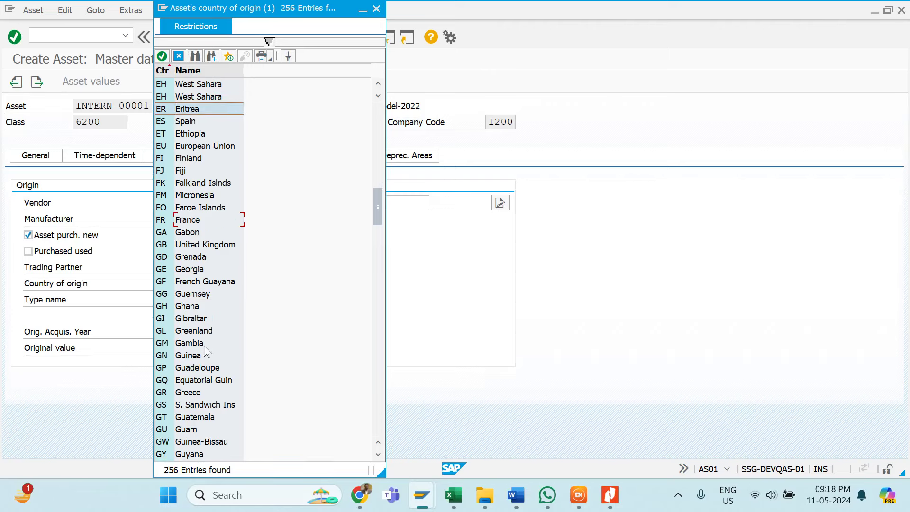
pyautogui.press('Up')
pyautogui.press('Up')
pyautogui.press('Up')
pyautogui.press('Up')
pyautogui.press('Up')
pyautogui.press('Up')
pyautogui.press('Up')
pyautogui.press('Up')
pyautogui.press('Up')
pyautogui.press('Up')
pyautogui.press('Up')
pyautogui.press('Up')
pyautogui.press('Up')
pyautogui.press('Up')
pyautogui.press('Up')
pyautogui.press('Up')
pyautogui.press('Up')
pyautogui.press('Up')
pyautogui.press('Up')
pyautogui.press('Up')
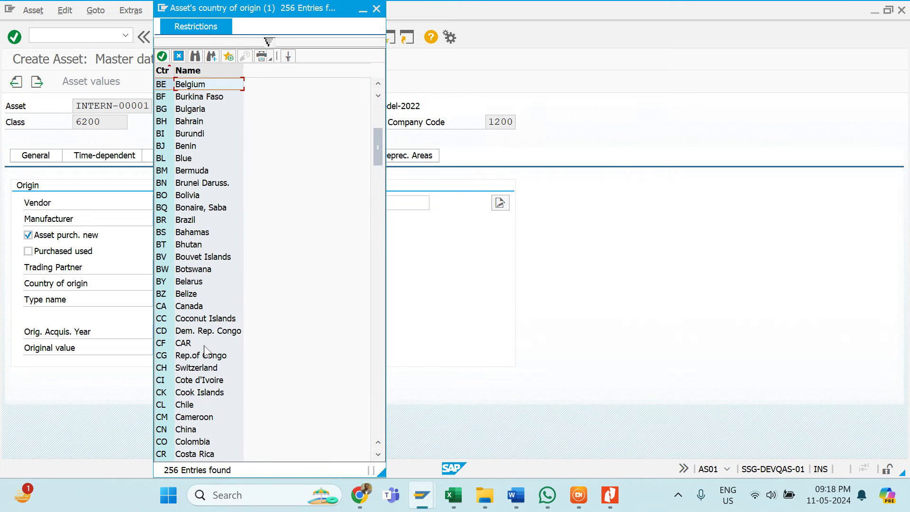
pyautogui.press('Down')
pyautogui.press('Down')
pyautogui.press('Down')
pyautogui.press('Down')
pyautogui.press('Down')
pyautogui.press('Down')
pyautogui.press('Down')
pyautogui.press('Down')
pyautogui.press('Down')
pyautogui.press('Down')
pyautogui.press('Down')
pyautogui.press('Down')
pyautogui.press('Down')
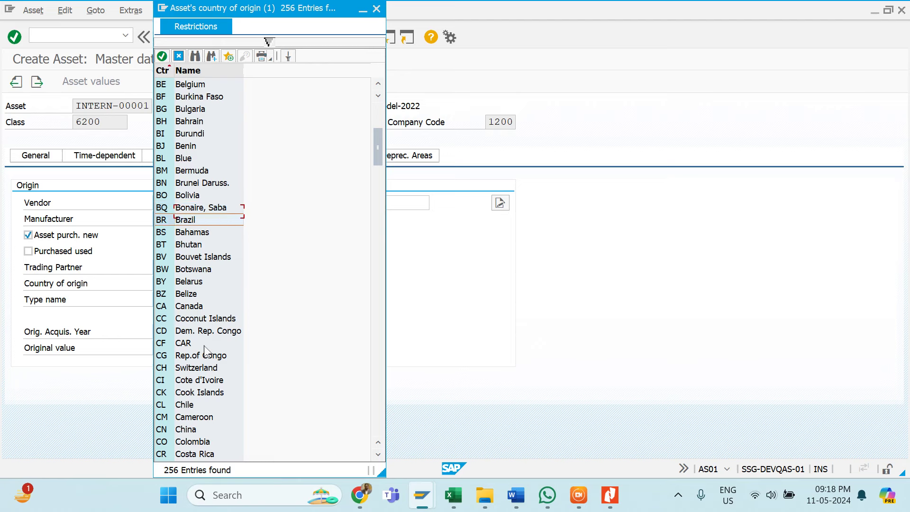
pyautogui.press('Down')
pyautogui.press('Down')
pyautogui.press('Down')
pyautogui.press('Down')
pyautogui.press('Down')
pyautogui.press('Down')
pyautogui.press('Down')
pyautogui.press('Down')
pyautogui.press('Down')
pyautogui.press('Down')
pyautogui.press('Down')
pyautogui.press('Down')
pyautogui.press('Down')
pyautogui.press('Down')
pyautogui.press('Down')
pyautogui.press('Down')
pyautogui.press('Down')
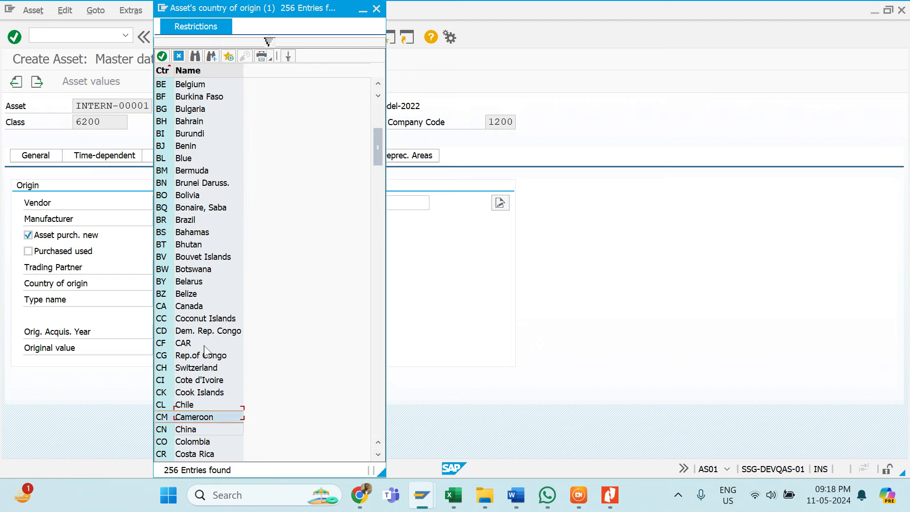
pyautogui.press('Down')
pyautogui.press('Down')
pyautogui.press('Down')
pyautogui.press('Down')
pyautogui.press('Down')
pyautogui.press('Down')
pyautogui.press('Down')
pyautogui.press('Down')
pyautogui.press('Down')
pyautogui.press('Down')
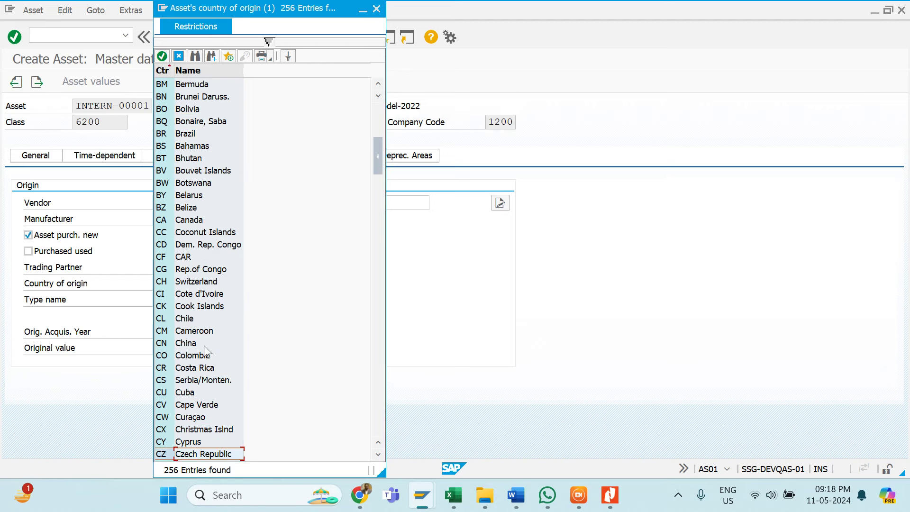
pyautogui.press('Up')
pyautogui.press('Up')
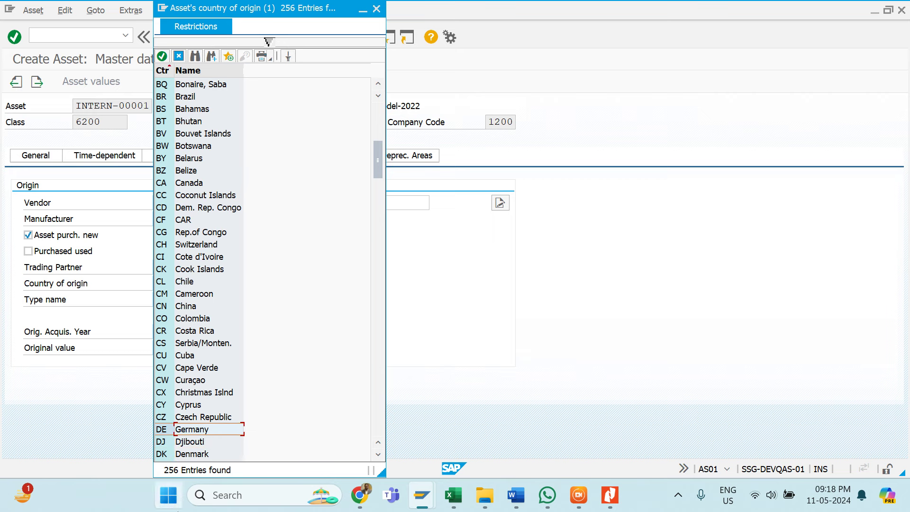
pyautogui.doubleClick(214, 430)
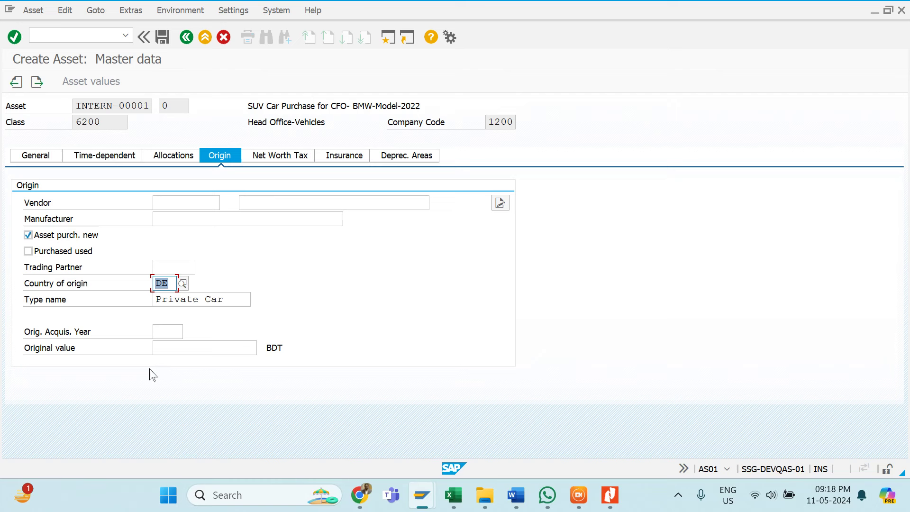
pyautogui.press('Return')
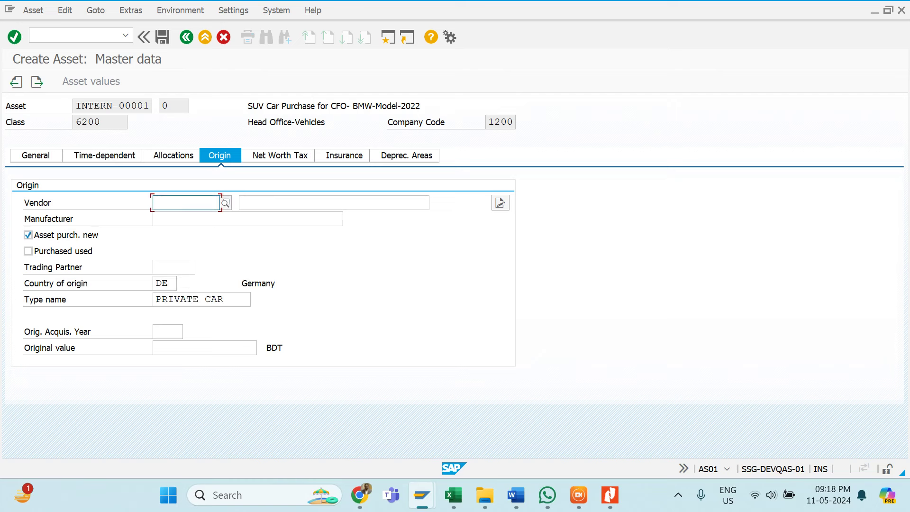
# Enter BMW Corporation Ltd. as the manufacturer, leaving the trading partner and vendor empty
pyautogui.click(156, 218)
pyautogui.write('B')
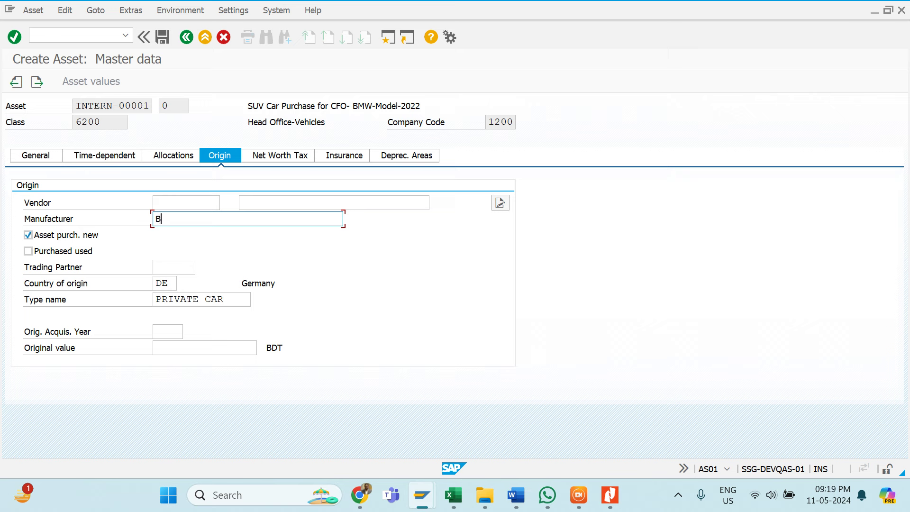
pyautogui.write('MW Corporation Ltd.')
pyautogui.click(176, 266)
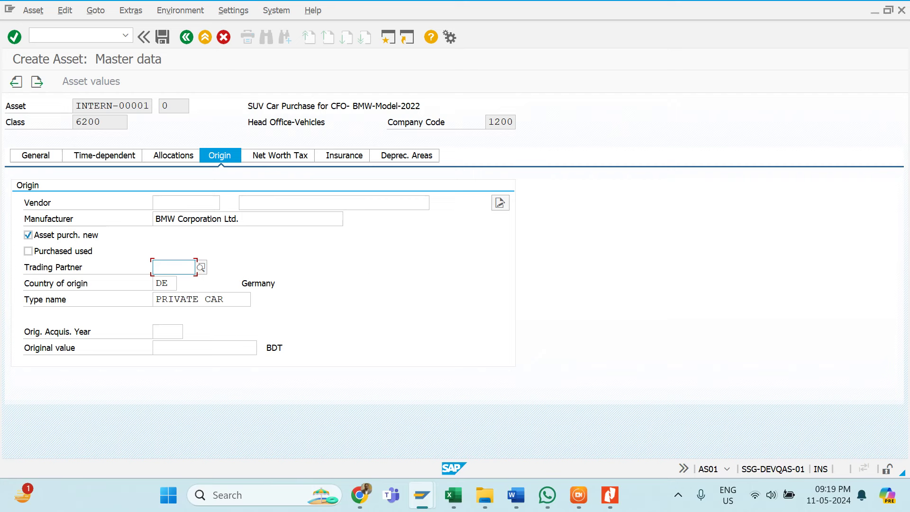
pyautogui.click(185, 203)
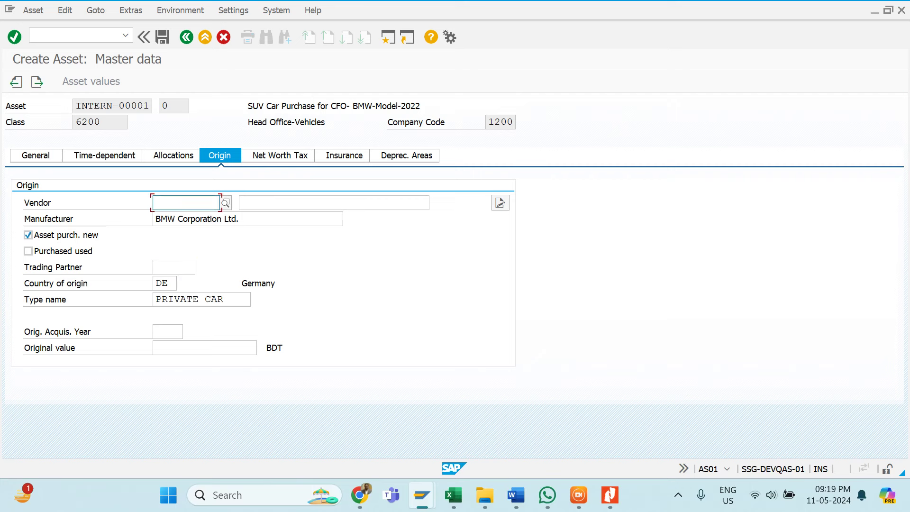
# Go through the asset's net worth tax data and open its insurance data
pyautogui.click(283, 160)
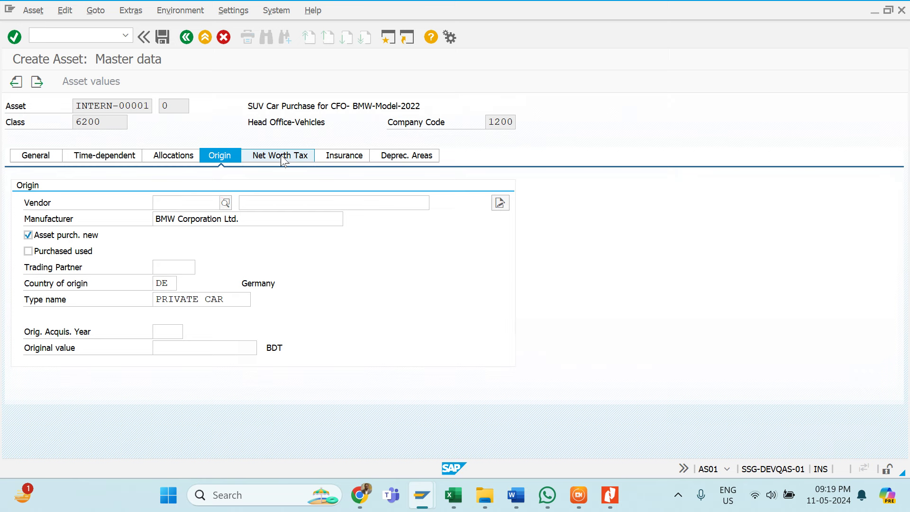
pyautogui.click(350, 160)
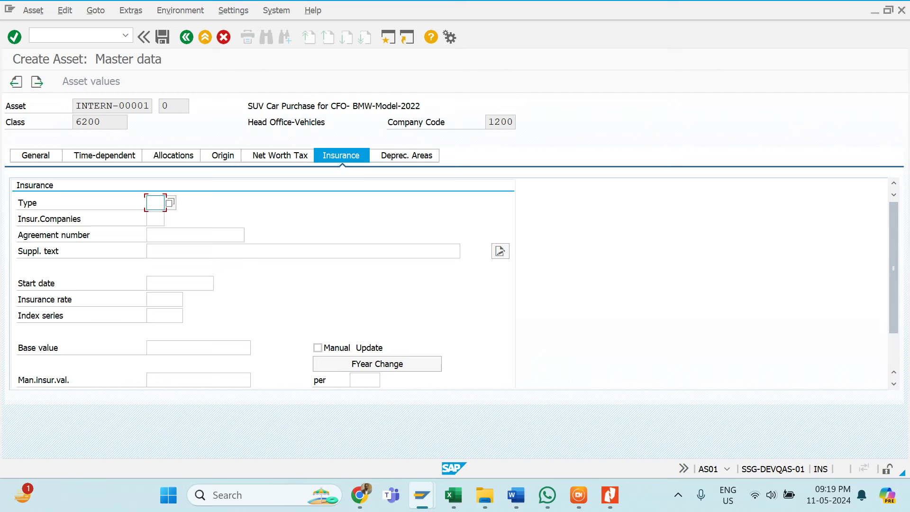
# Examine the asset's insurance fields, including agreement number, insurance company, start date, rate, index series and manual insurance value
pyautogui.click(156, 235)
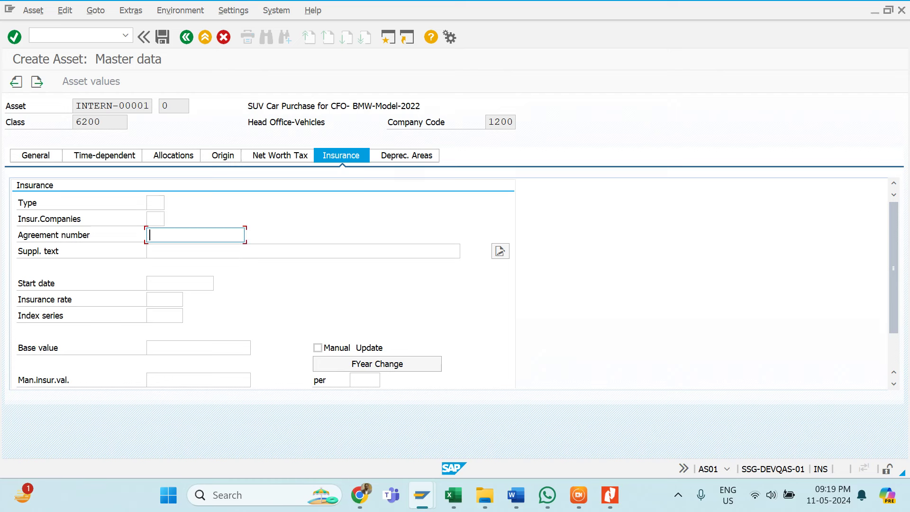
pyautogui.press('Tab')
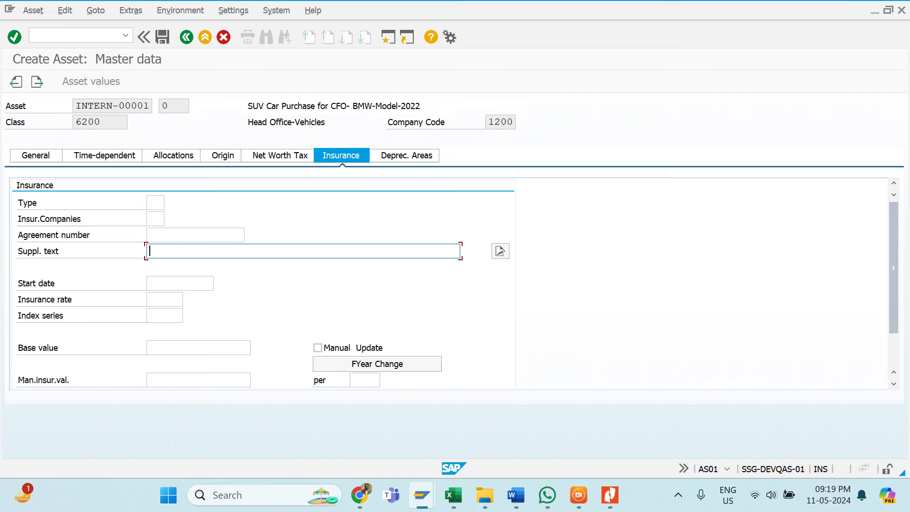
pyautogui.click(155, 219)
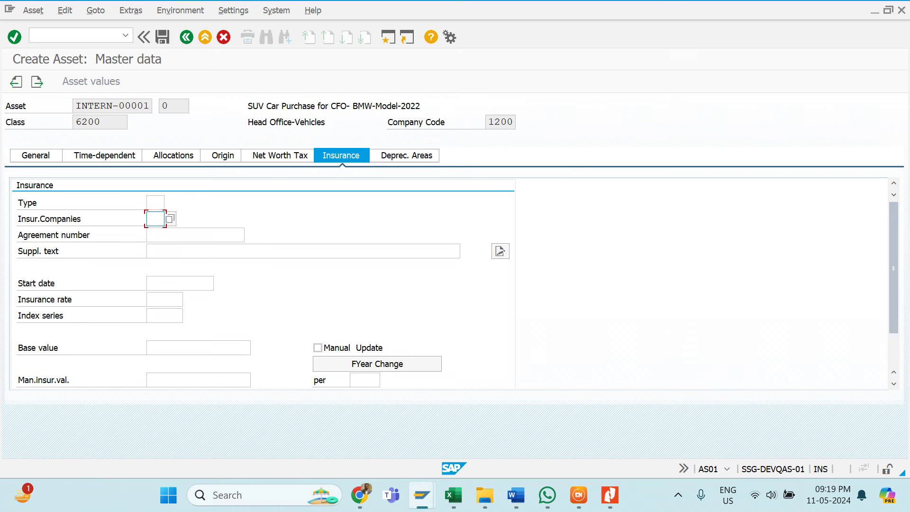
pyautogui.click(179, 283)
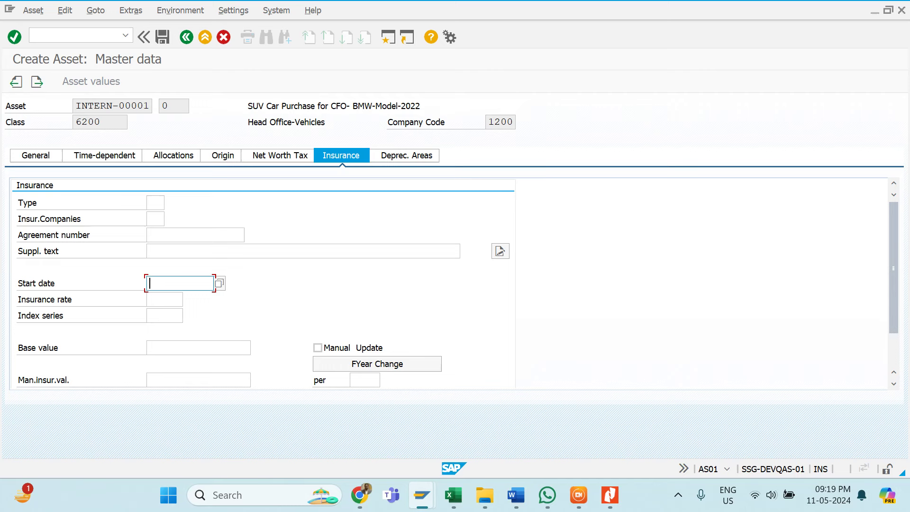
pyautogui.press('Tab')
pyautogui.press('Tab')
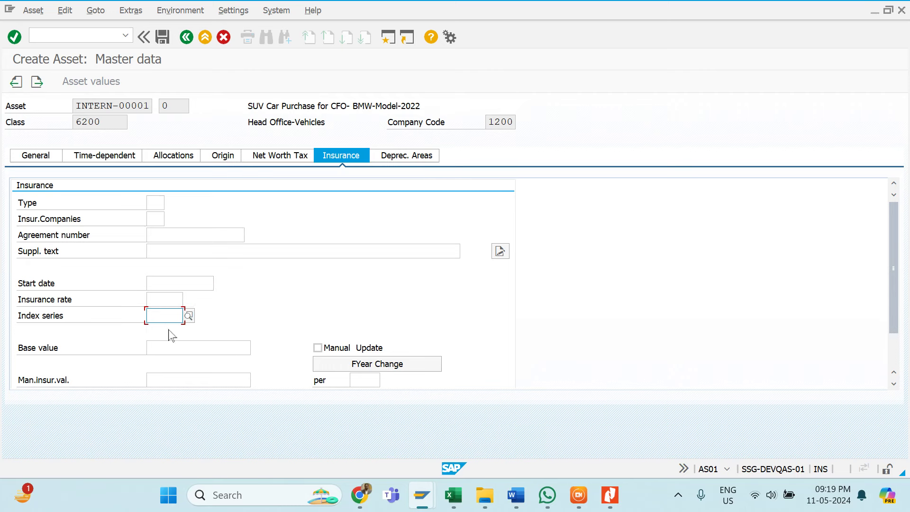
pyautogui.press('Tab')
pyautogui.press('Tab')
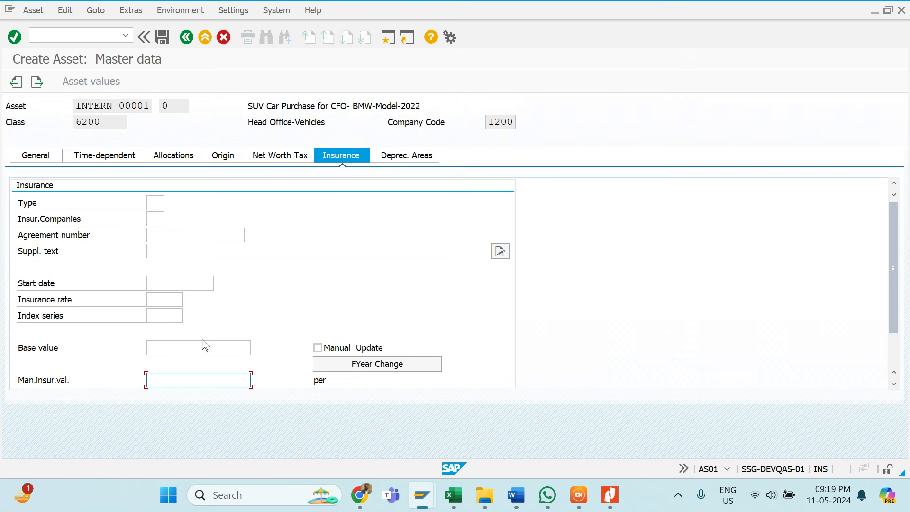
pyautogui.press('Tab')
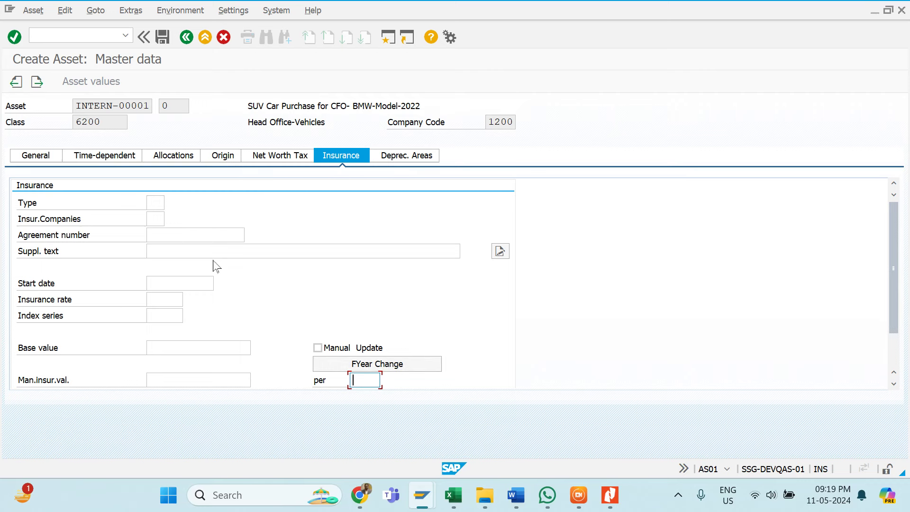
# In the asset's depreciation areas, set the useful life of the book depreciation to 15 years, leaving period and start date empty
pyautogui.click(415, 157)
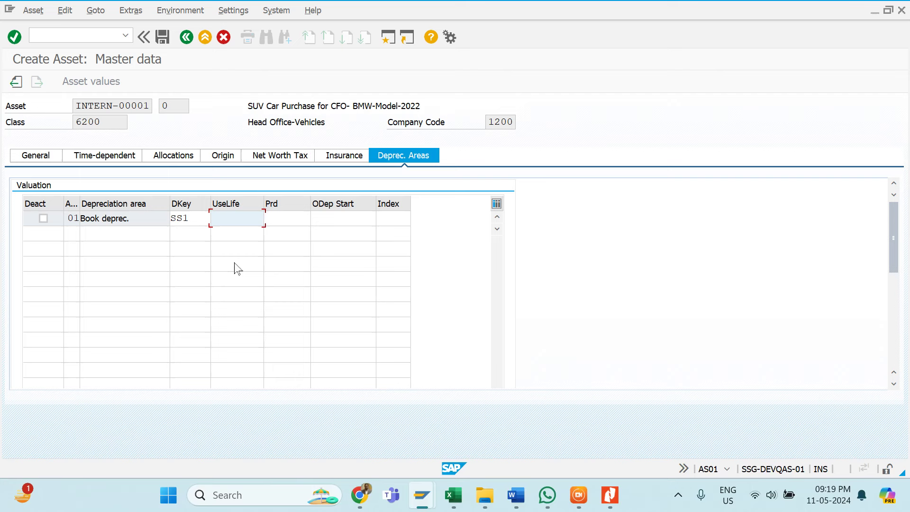
pyautogui.write('15')
pyautogui.press('Tab')
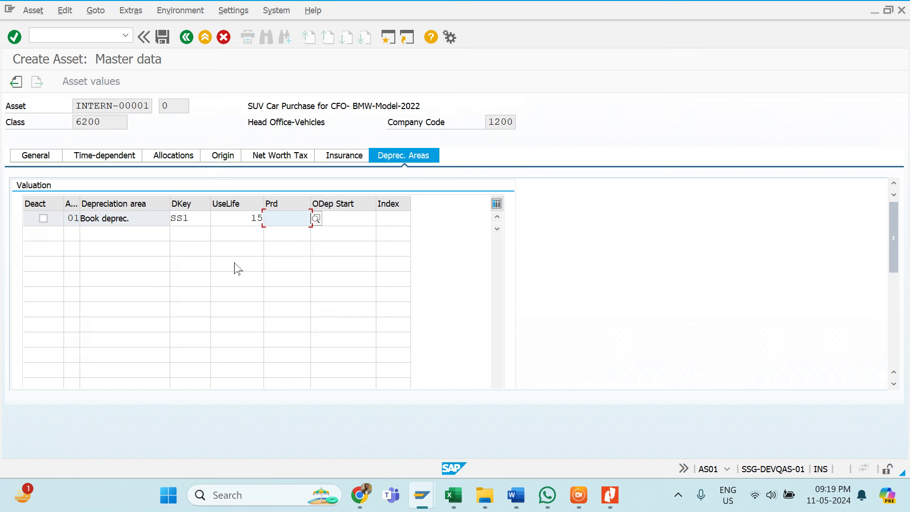
pyautogui.press('Tab')
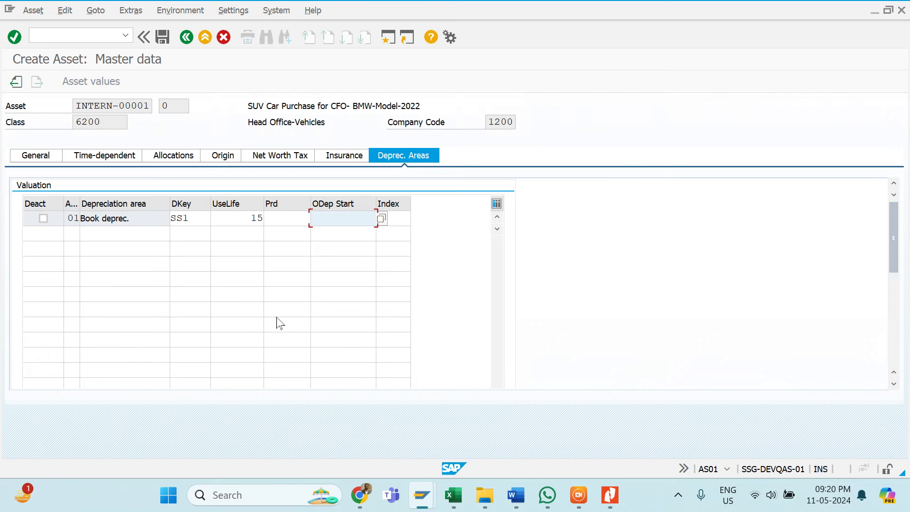
# Enter the required scrap value of 1 BDT for the book depreciation area and save the asset master record
pyautogui.click(162, 37)
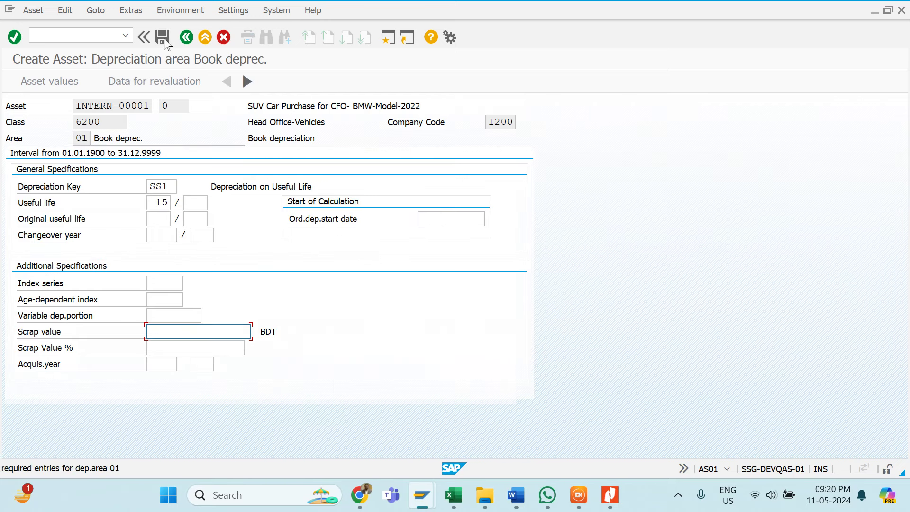
pyautogui.write('1')
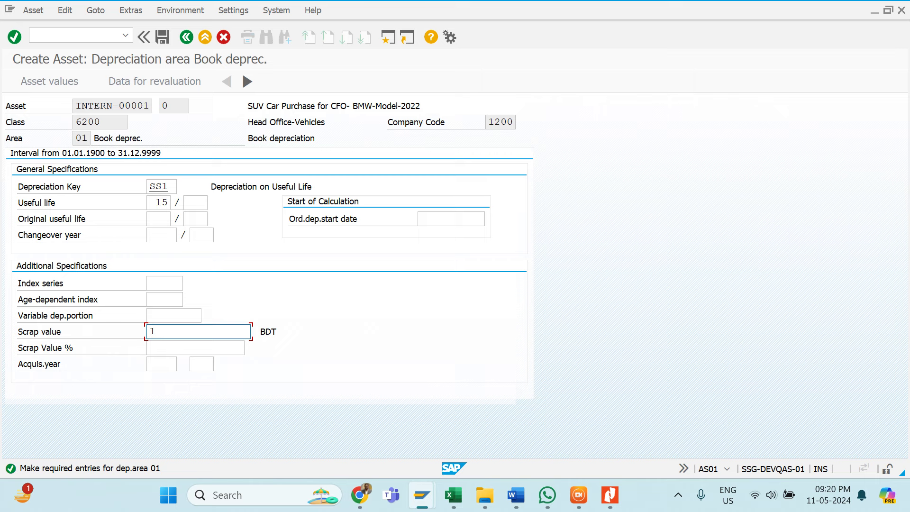
pyautogui.hotkey('ctrl', 's')
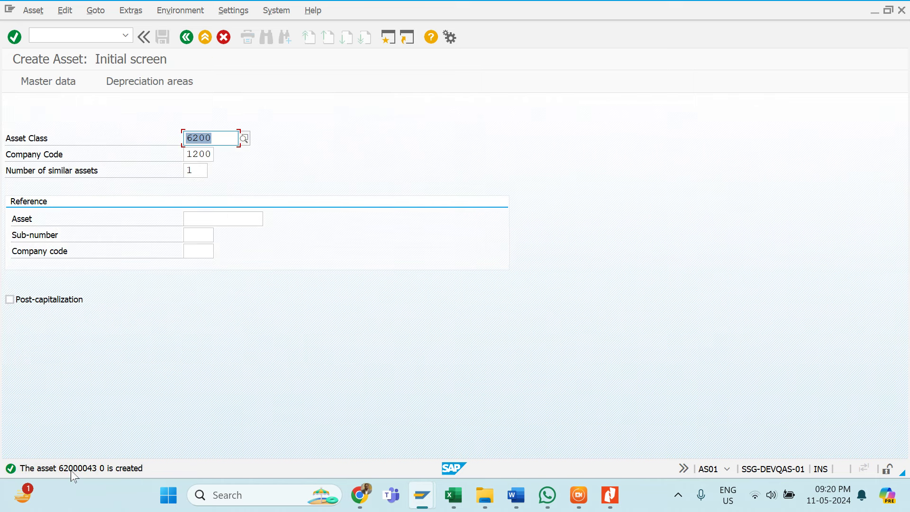
# Open the details of the asset creation message, copy its heading text and close the details
pyautogui.doubleClick(70, 470)
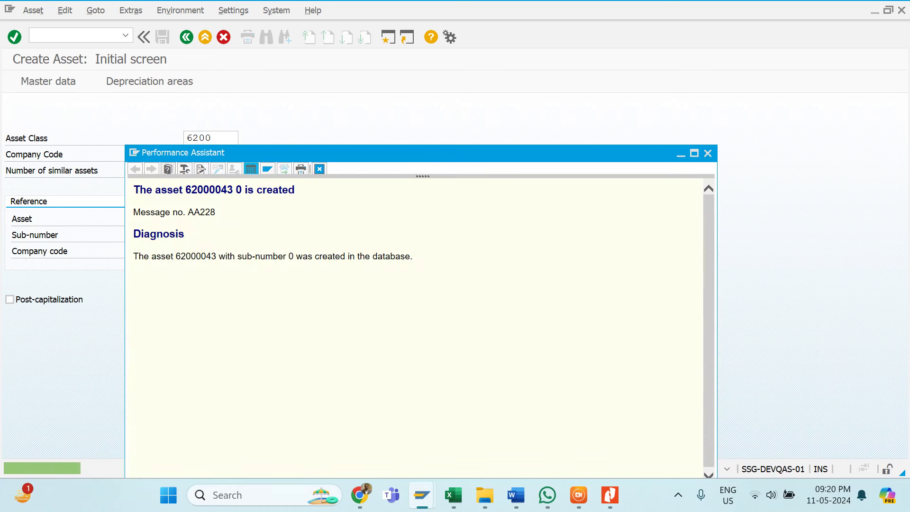
pyautogui.moveTo(133, 189); pyautogui.dragTo(326, 196)
pyautogui.hotkey('ctrl', 'c')
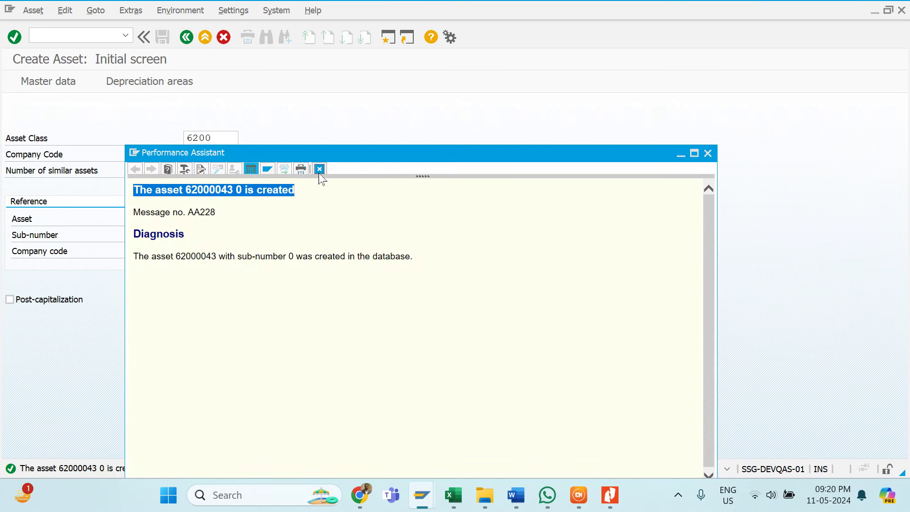
pyautogui.click(319, 170)
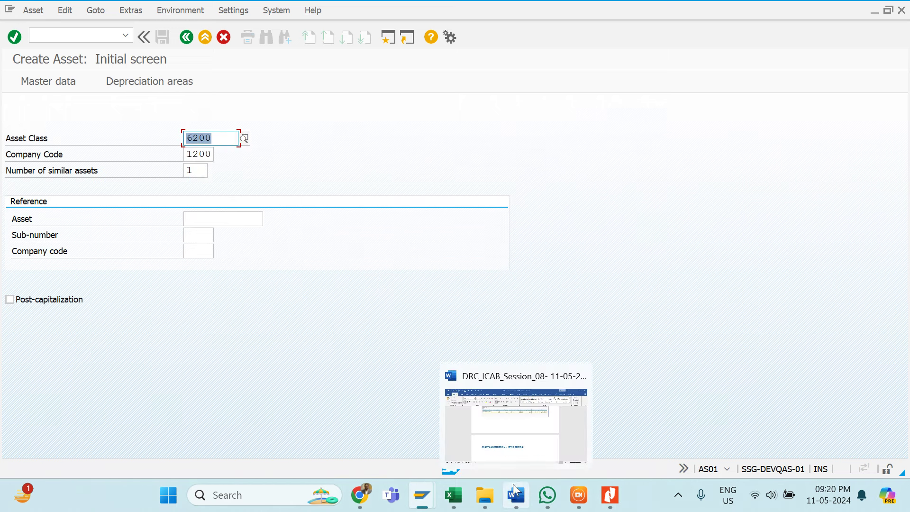
# Switch to the Word session document and paste the copied message under the ASSETS ACQUISITION – MM PROCESS heading, followed by a new line
pyautogui.click(516, 449)
pyautogui.scroll(-2, 448, 285)
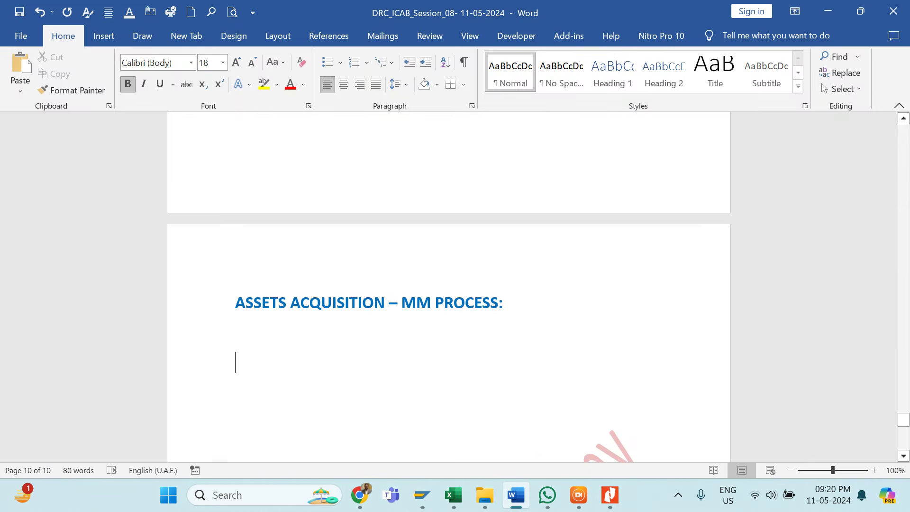
pyautogui.hotkey('ctrl', 'v')
pyautogui.press('Return')
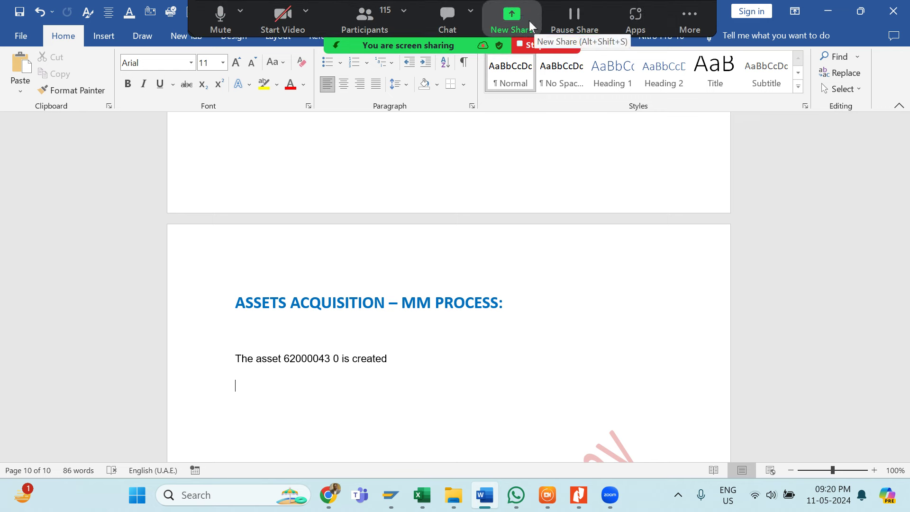
# Stop sharing the screen in the Zoom meeting and mute the microphone
pyautogui.click(566, 47)
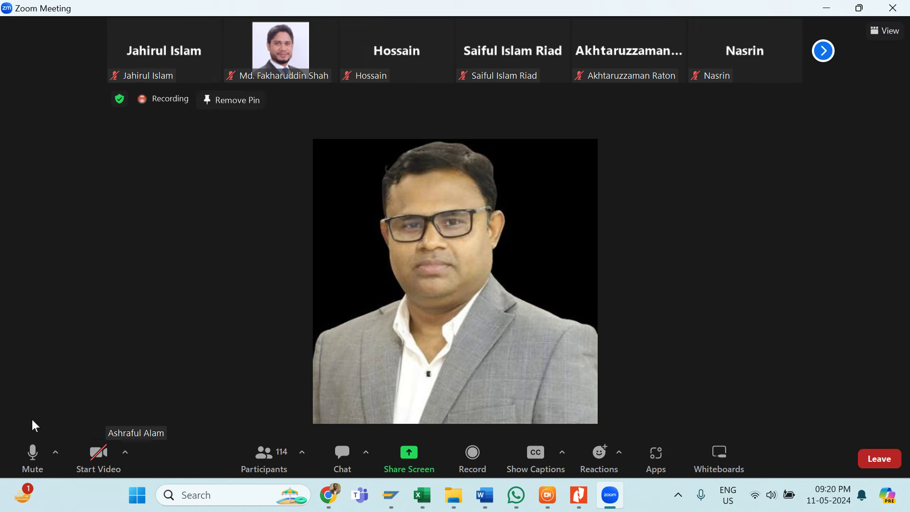
pyautogui.click(33, 458)
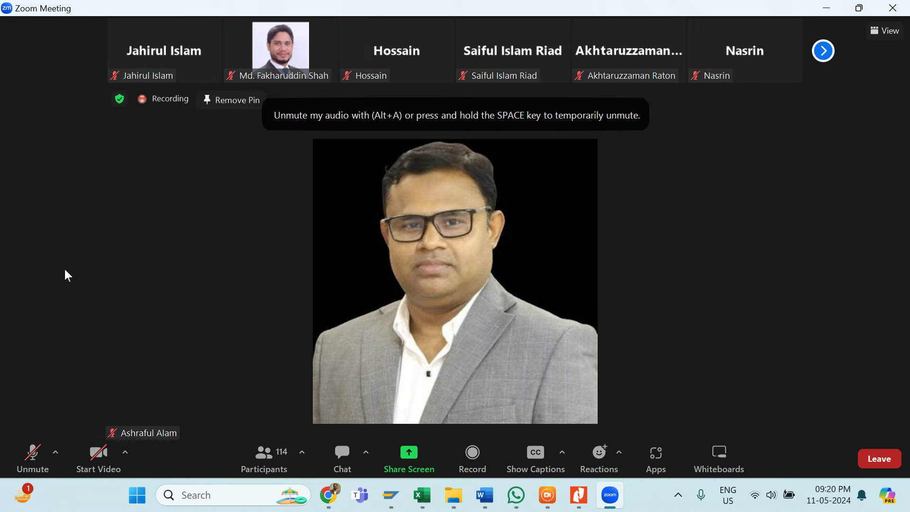
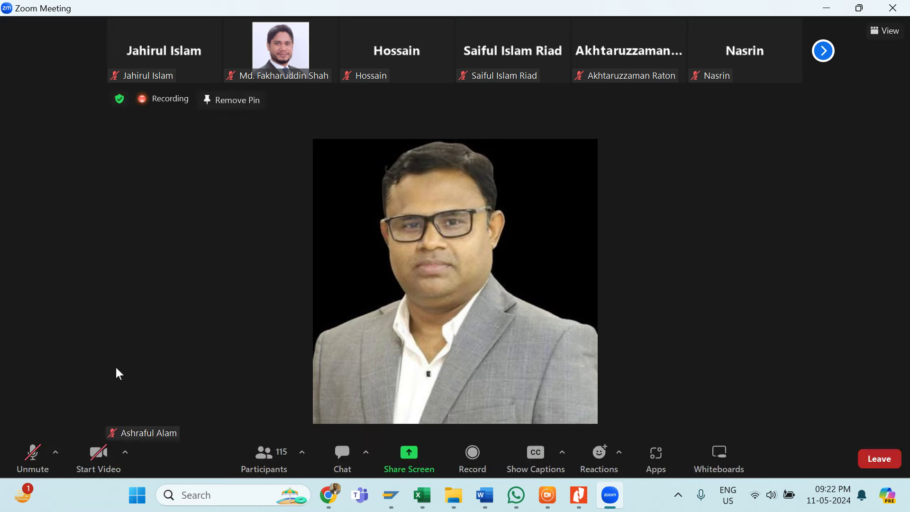
# Unmute the microphone in the Zoom meeting and share the entire screen again
pyautogui.click(39, 450)
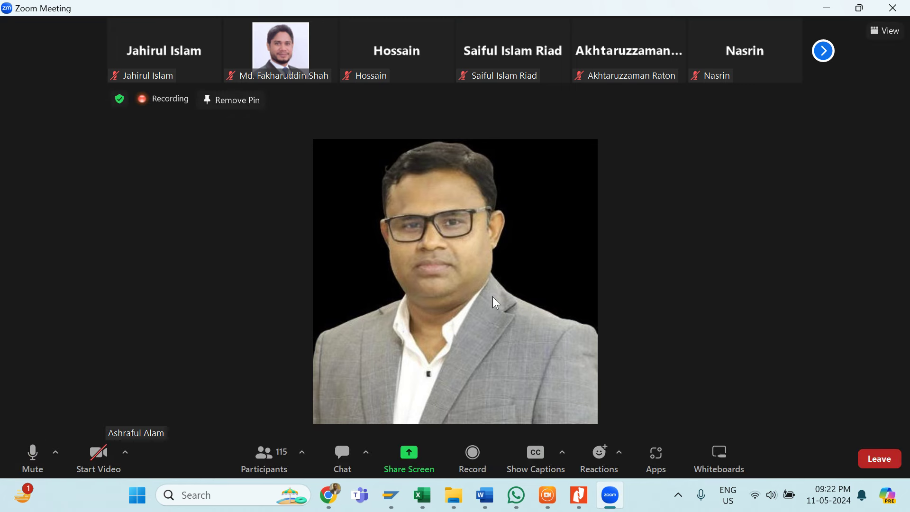
pyautogui.click(409, 456)
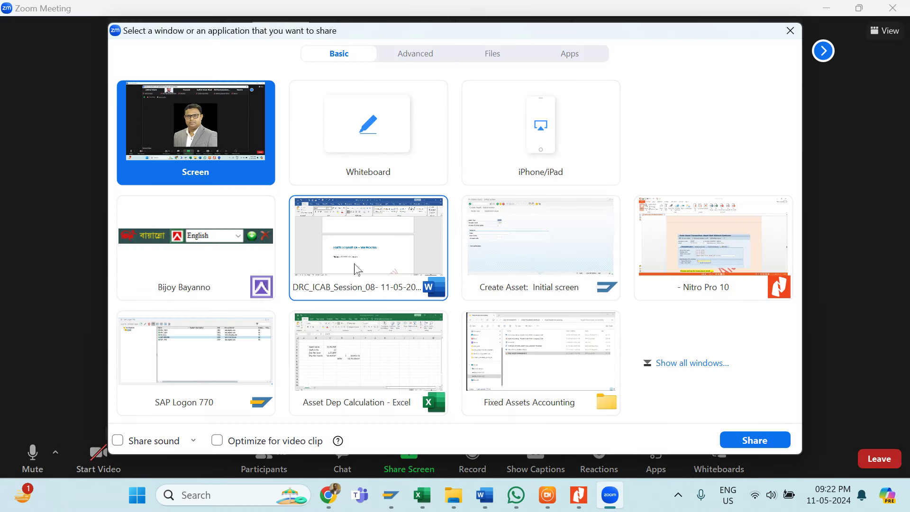
pyautogui.click(758, 440)
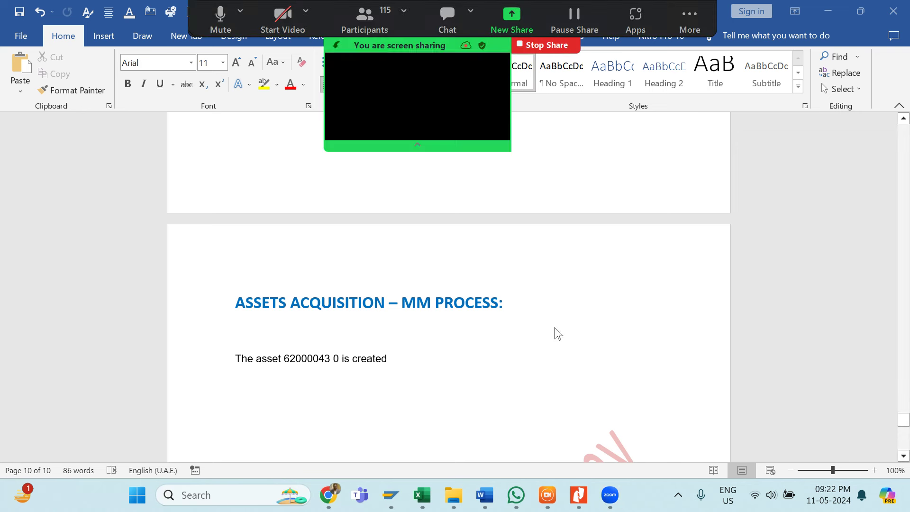
# Hide Zoom's floating meeting controls so that the Word document is unobstructed
pyautogui.click(694, 18)
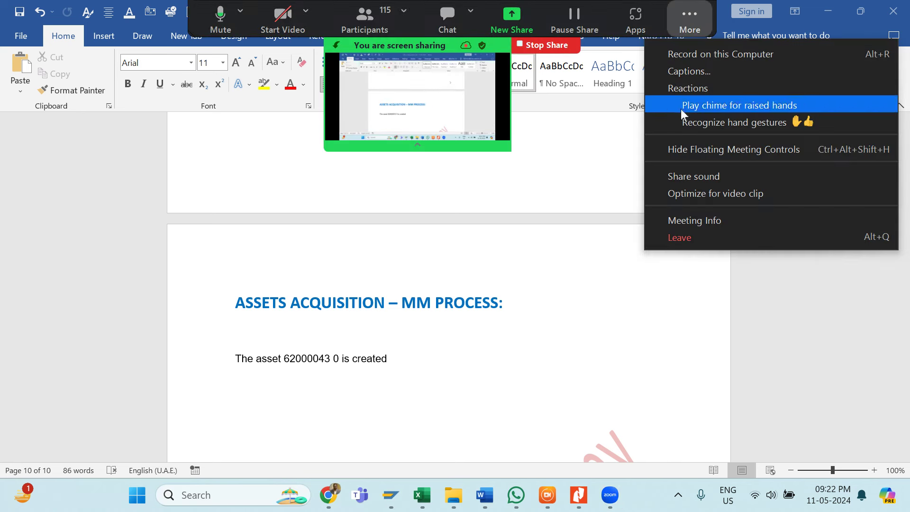
pyautogui.click(733, 150)
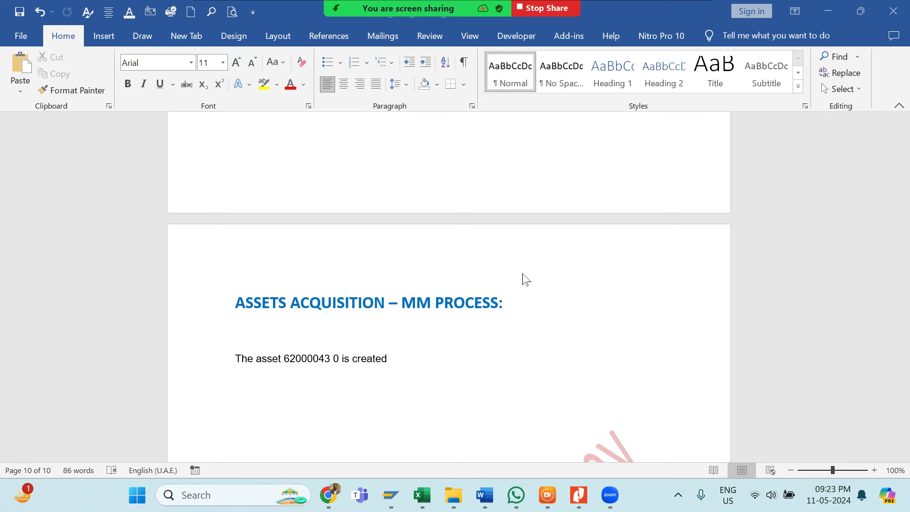
pyautogui.moveTo(620, 6)
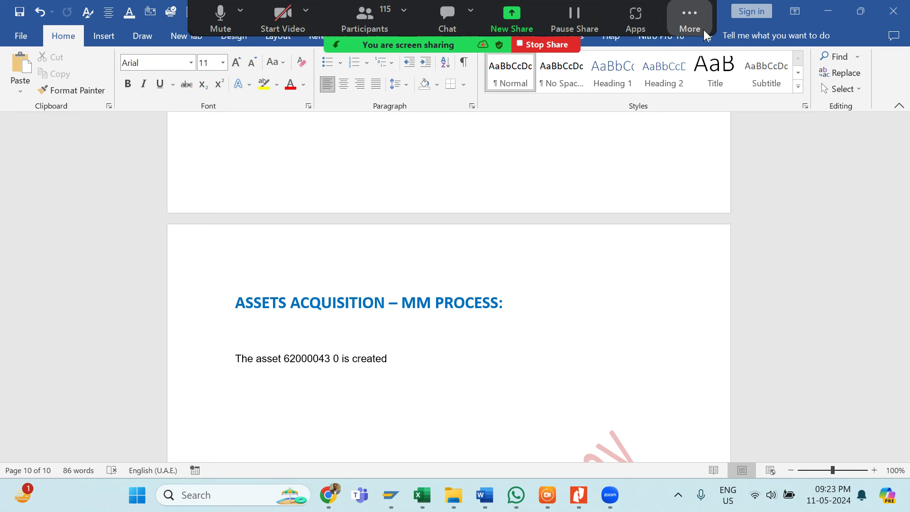
pyautogui.click(691, 15)
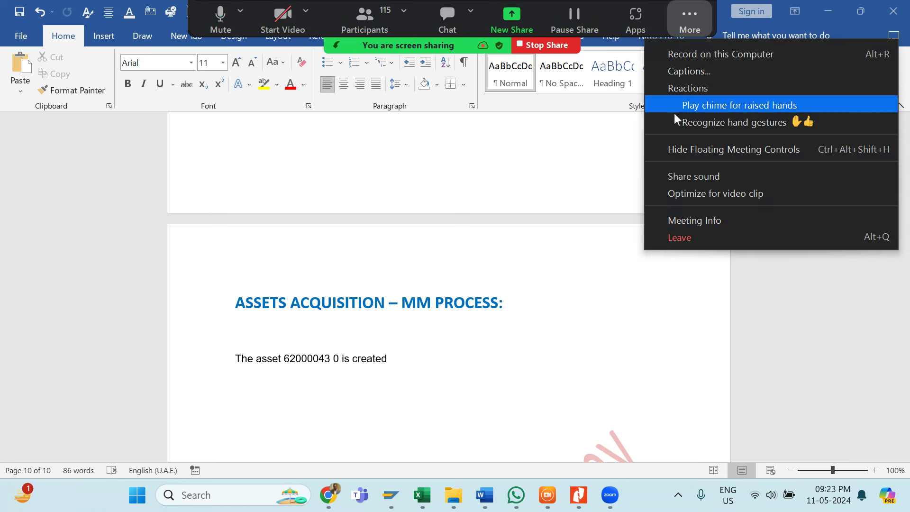
pyautogui.click(722, 148)
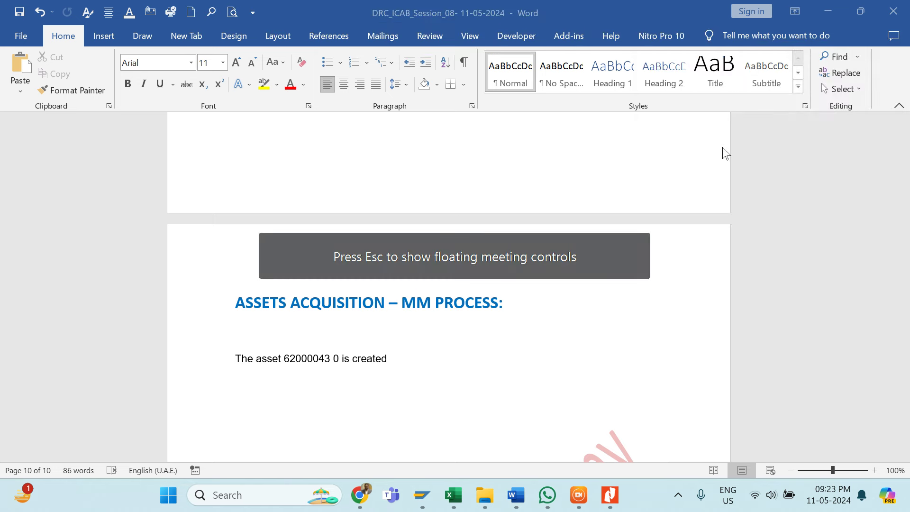
# Switch back to SAP, leave asset creation and start transaction ME51N to create a purchase requisition
pyautogui.click(356, 389)
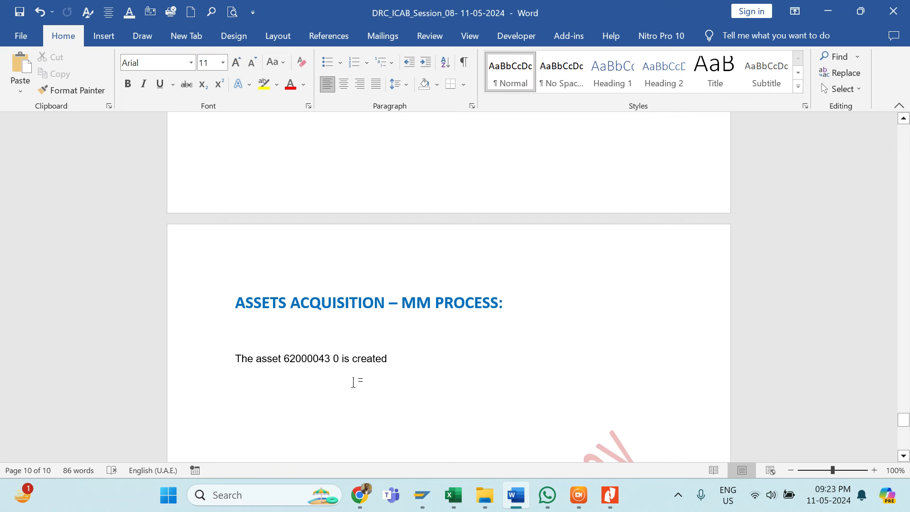
pyautogui.scroll(-1, 352, 382)
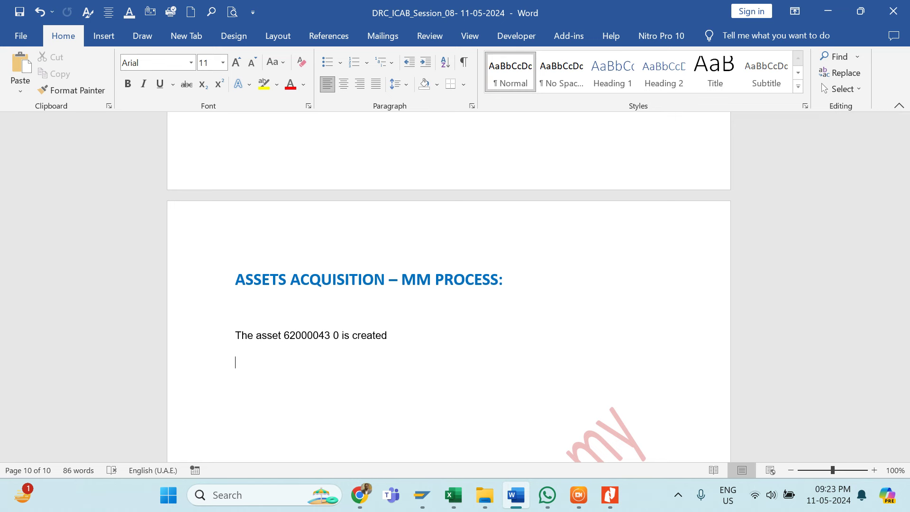
pyautogui.moveTo(421, 495)
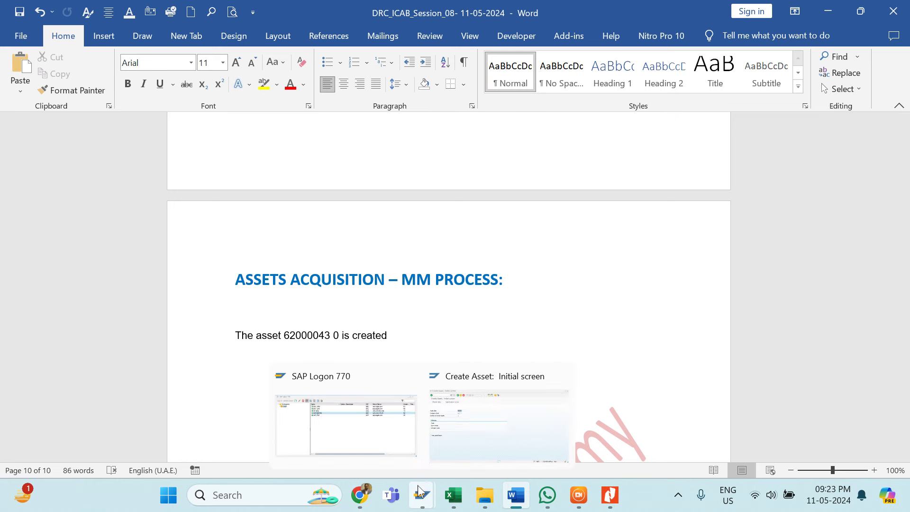
pyautogui.click(481, 422)
pyautogui.click(204, 38)
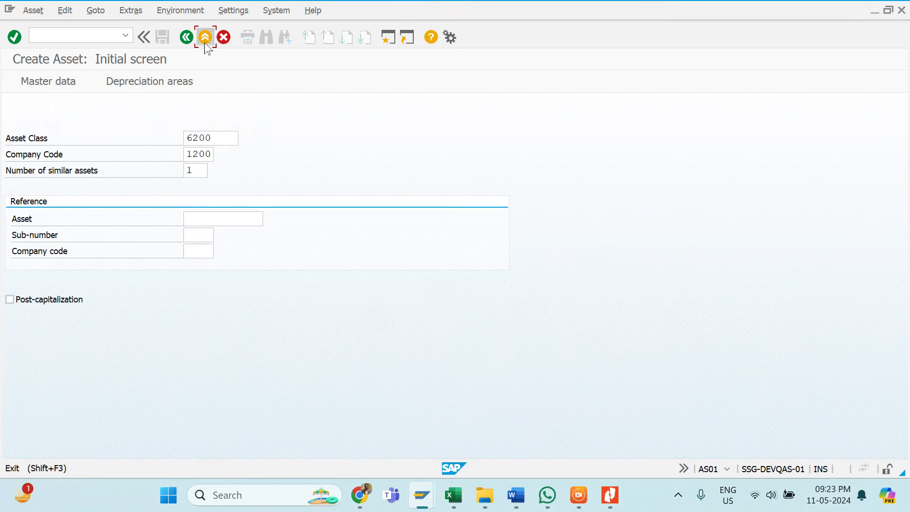
pyautogui.write('me')
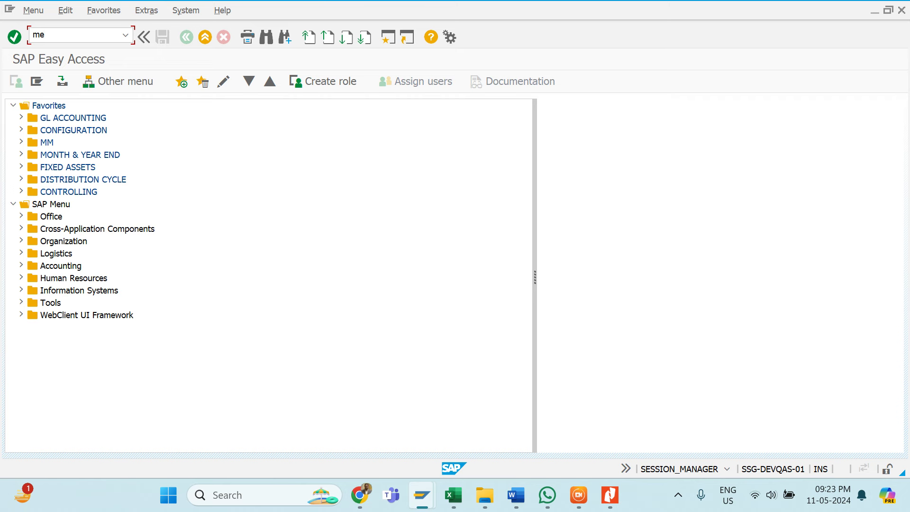
pyautogui.write('51n')
pyautogui.press('Return')
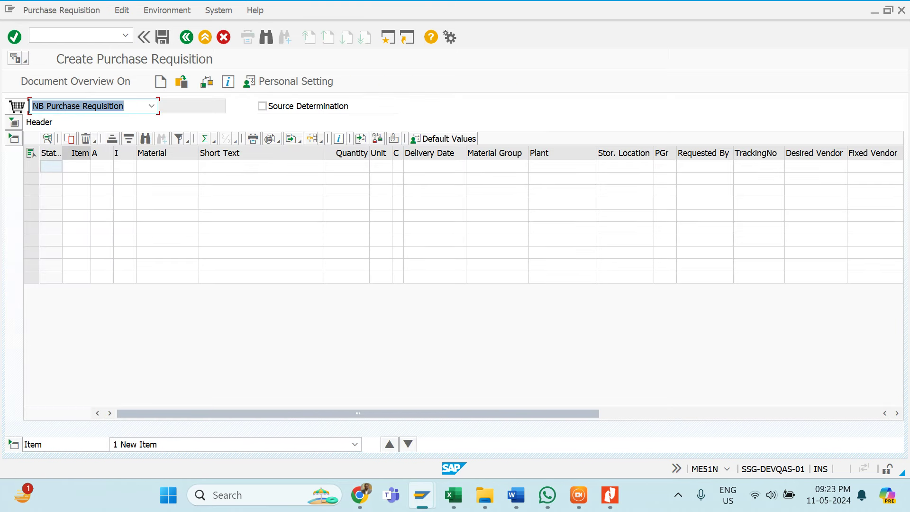
# Show the document overview beside the new purchase requisition
pyautogui.click(71, 84)
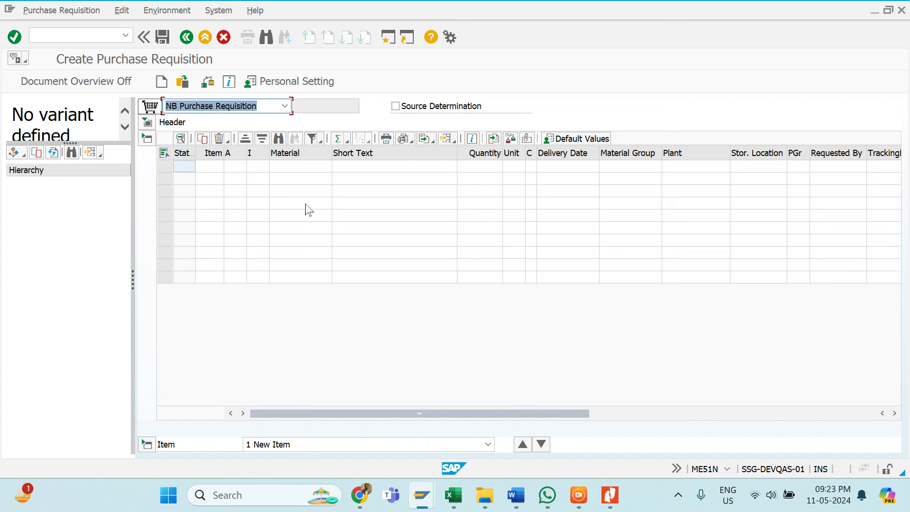
pyautogui.click(310, 170)
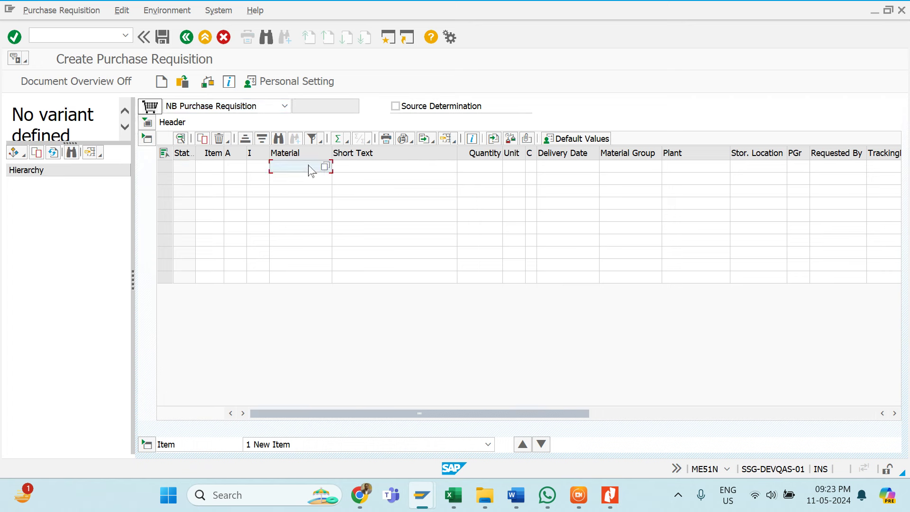
pyautogui.click(304, 181)
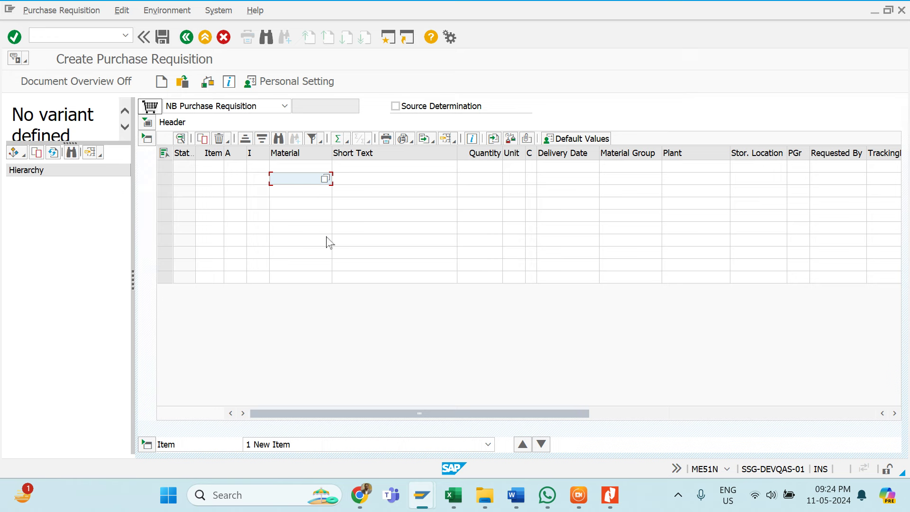
pyautogui.press('Down')
pyautogui.press('Up')
pyautogui.press('Up')
pyautogui.press('Down')
pyautogui.press('Down')
pyautogui.press('Down')
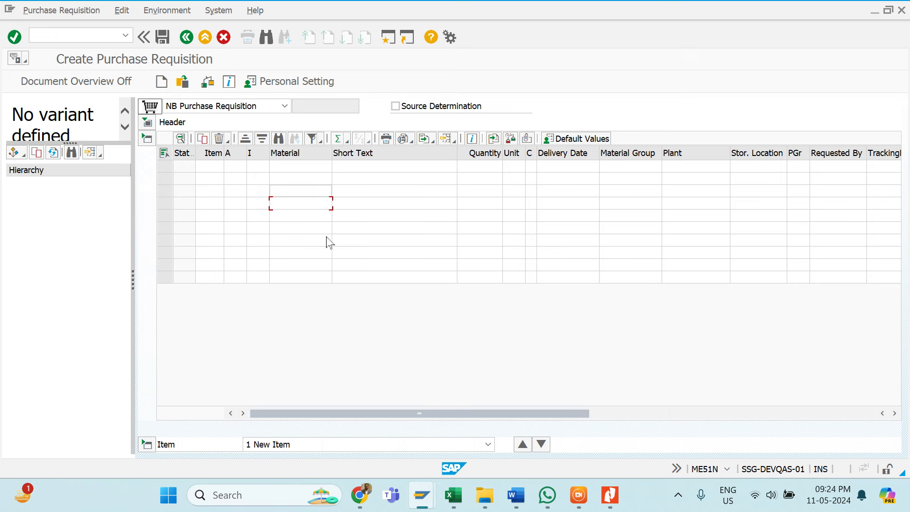
pyautogui.press('Up')
pyautogui.press('Up')
pyautogui.press('Up')
pyautogui.press('Down')
pyautogui.press('Down')
pyautogui.press('Down')
pyautogui.press('Up')
pyautogui.press('Up')
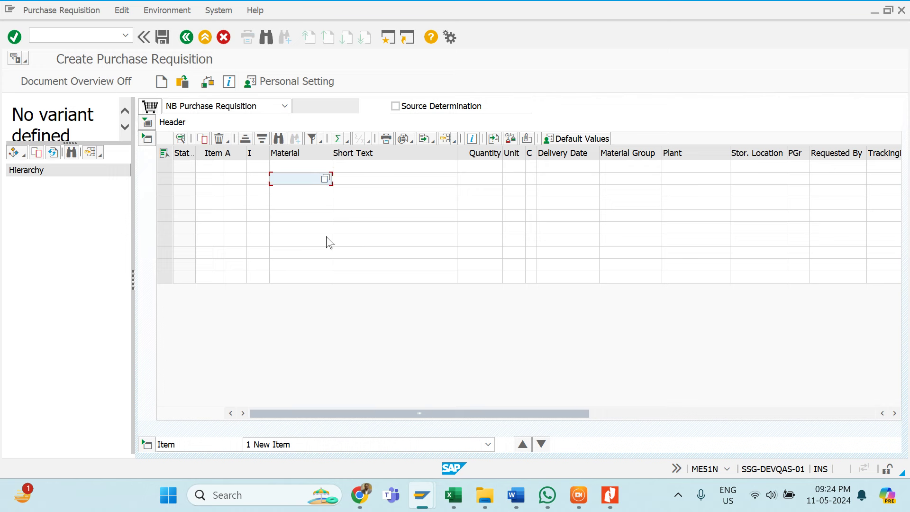
pyautogui.press('Up')
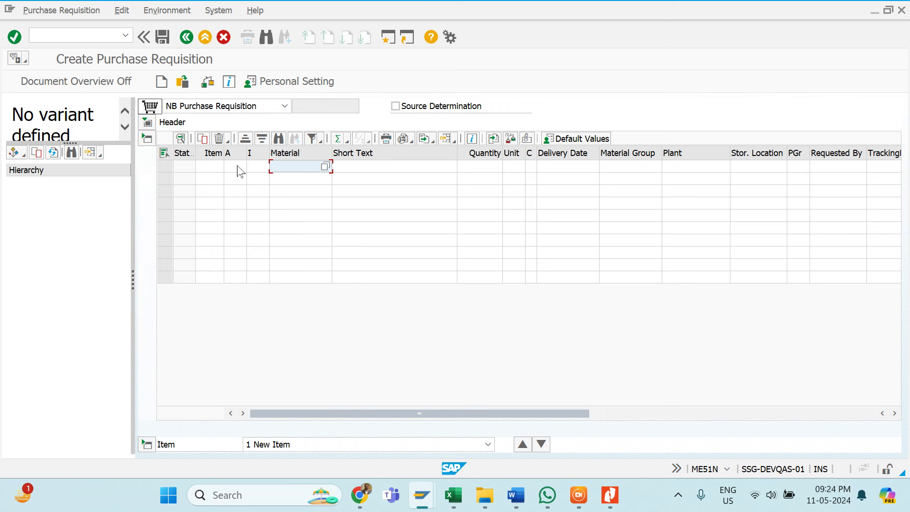
pyautogui.click(315, 190)
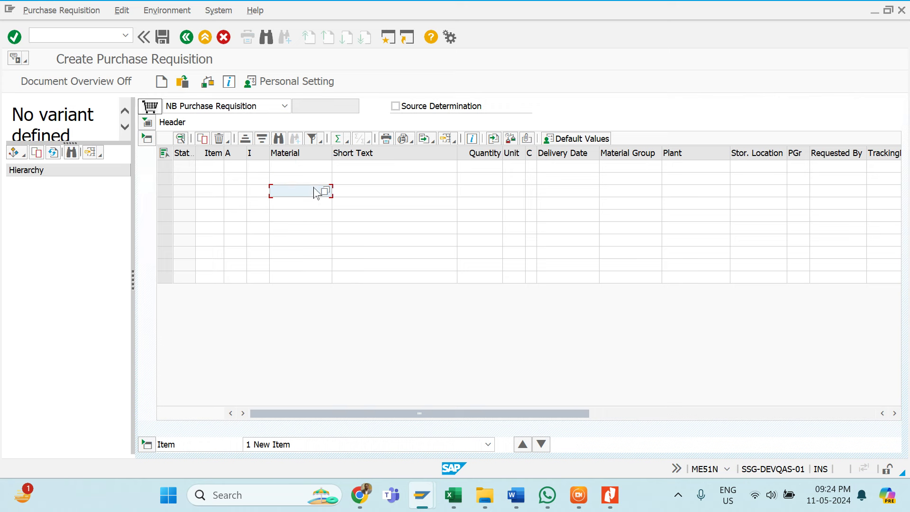
pyautogui.click(309, 169)
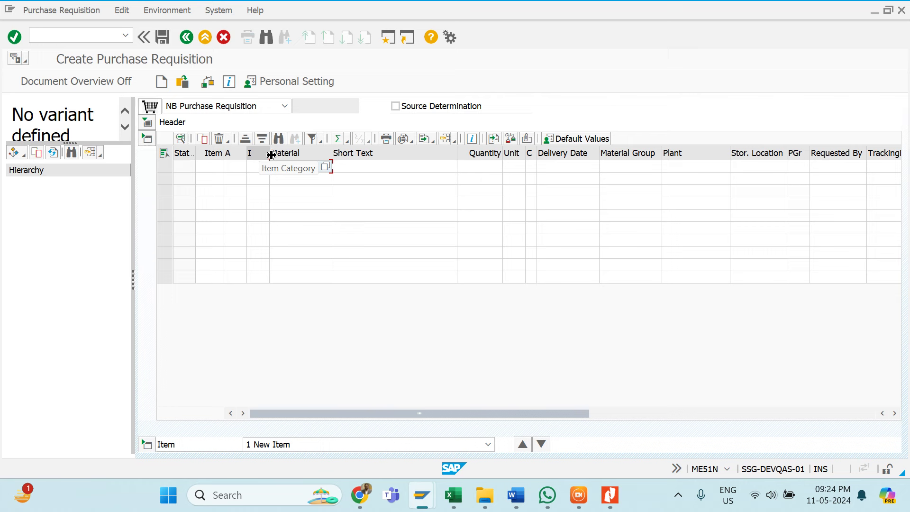
# Widen the item category and account assignment category columns until their full headings are readable
pyautogui.moveTo(270, 157); pyautogui.dragTo(386, 175)
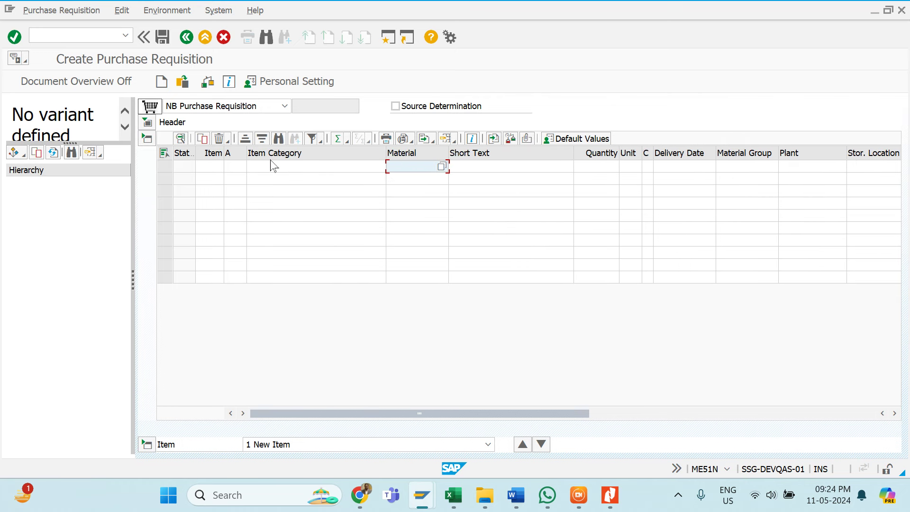
pyautogui.moveTo(246, 154); pyautogui.dragTo(355, 171)
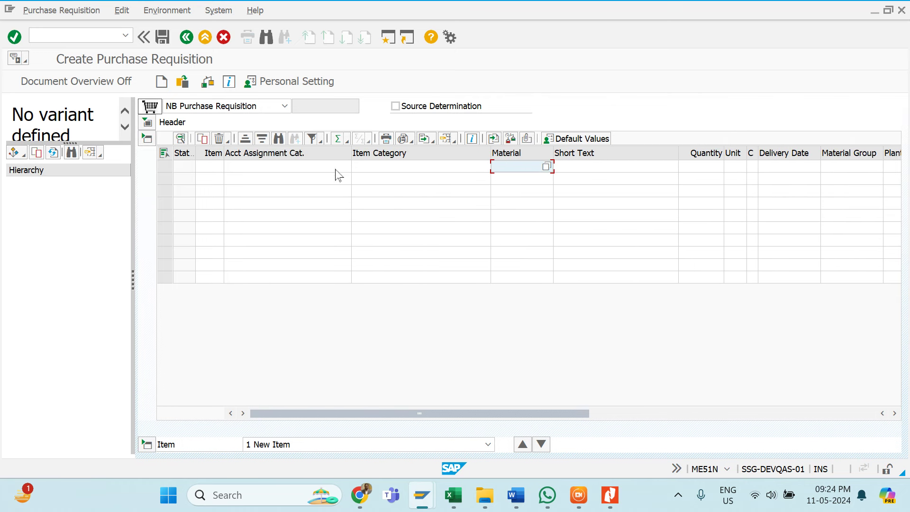
pyautogui.click(219, 154)
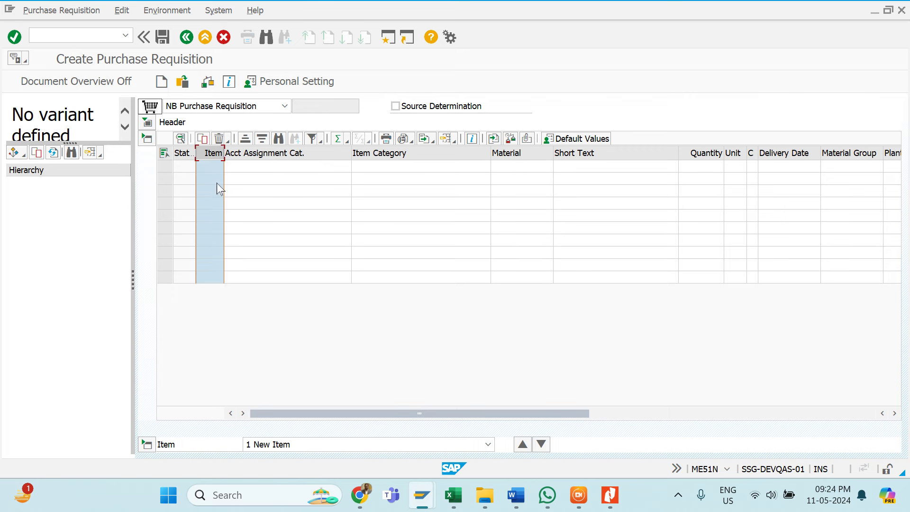
pyautogui.click(185, 168)
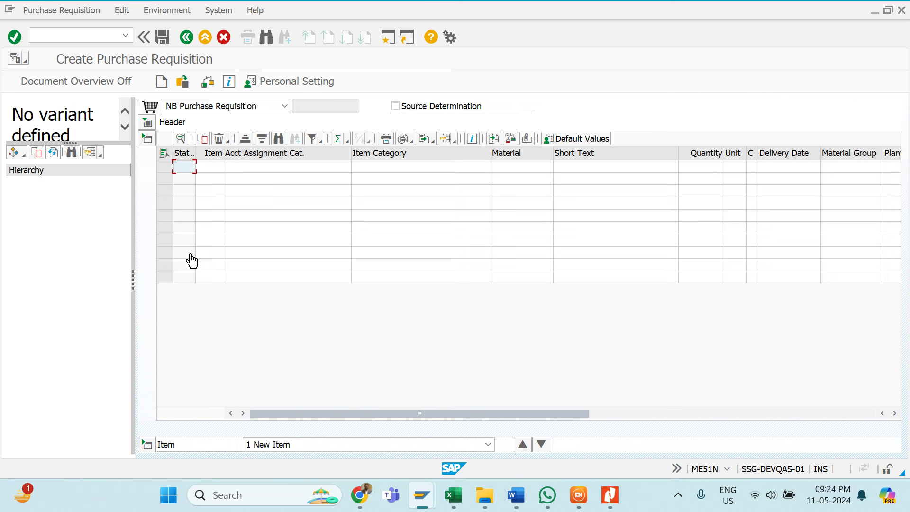
pyautogui.click(217, 170)
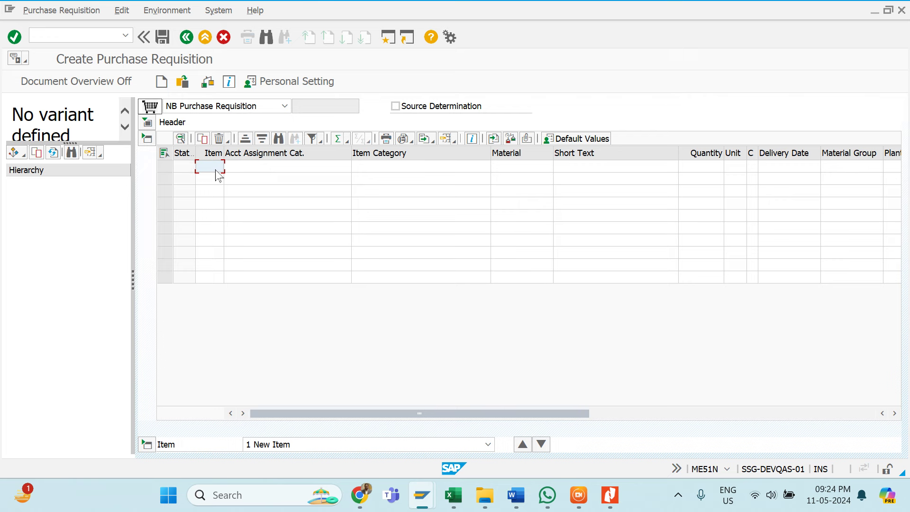
pyautogui.click(257, 171)
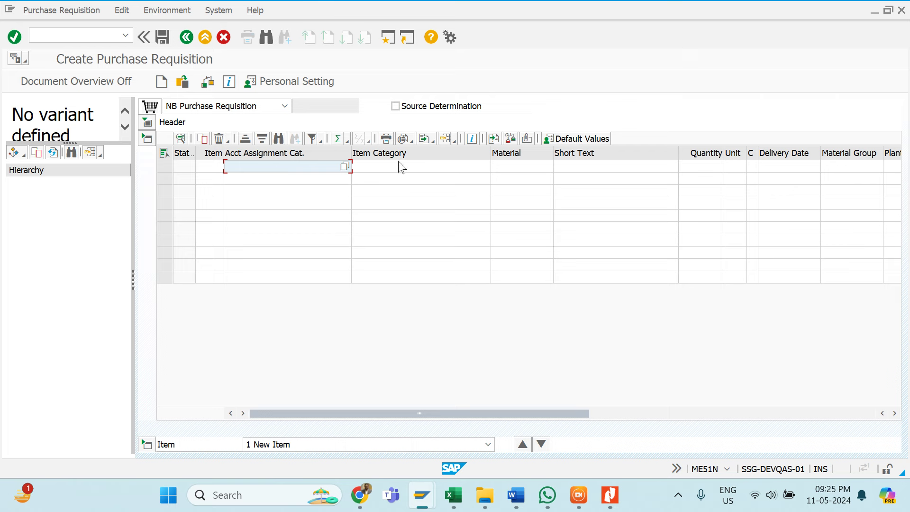
pyautogui.click(507, 170)
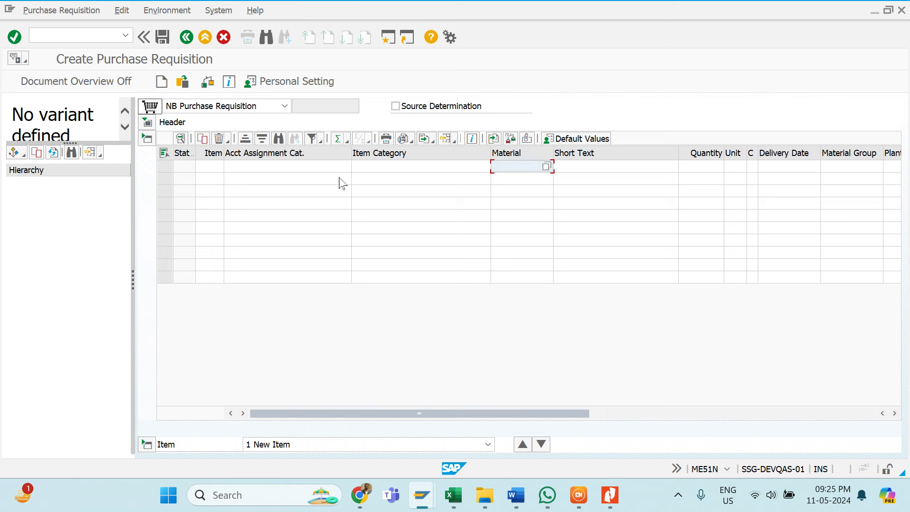
pyautogui.click(308, 171)
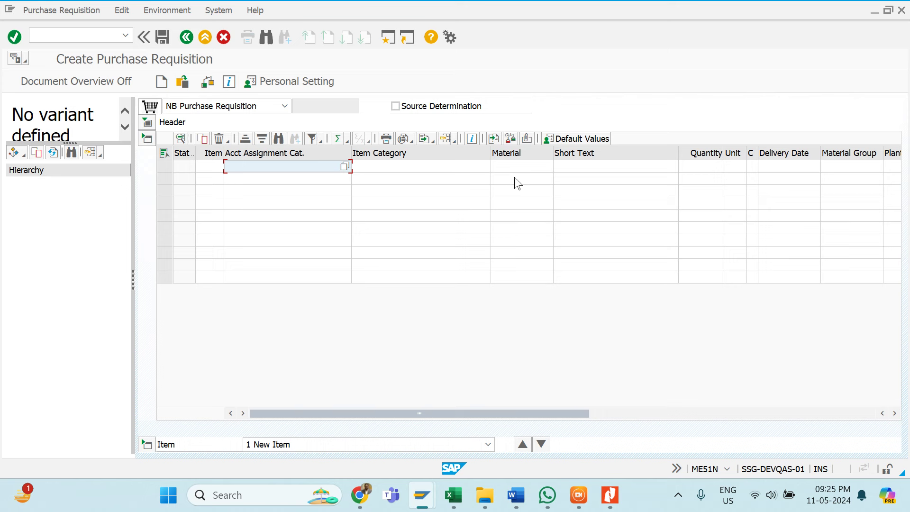
pyautogui.click(530, 173)
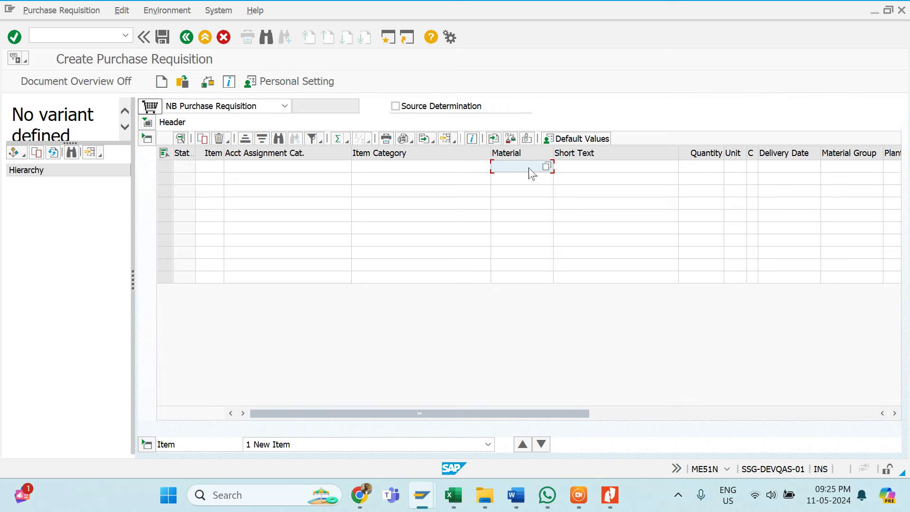
pyautogui.click(525, 180)
# Assign account assignment category A (Asset) to the first requisition item and narrow that column again
pyautogui.click(264, 172)
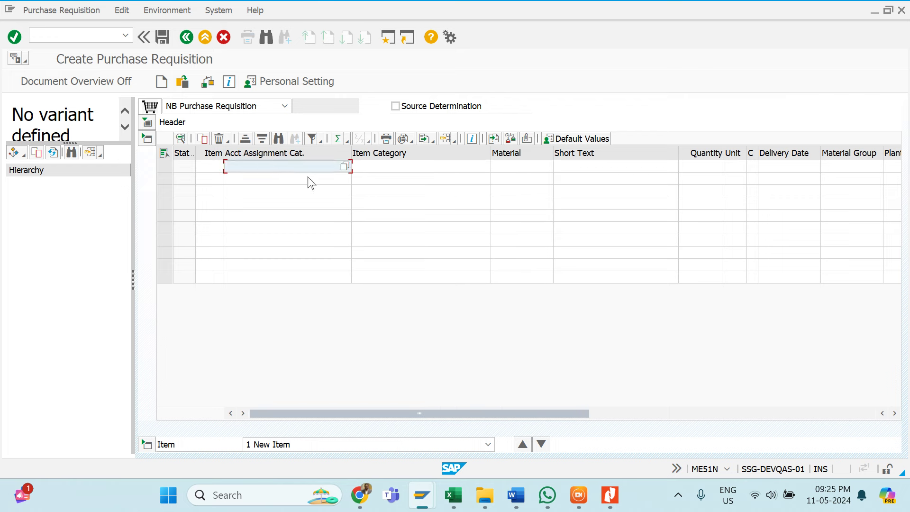
pyautogui.click(343, 167)
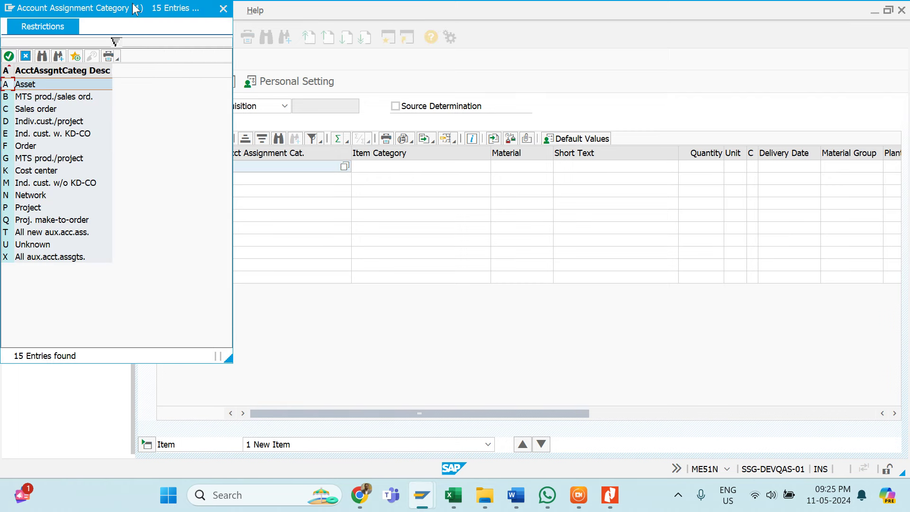
pyautogui.moveTo(135, 9); pyautogui.dragTo(307, 56)
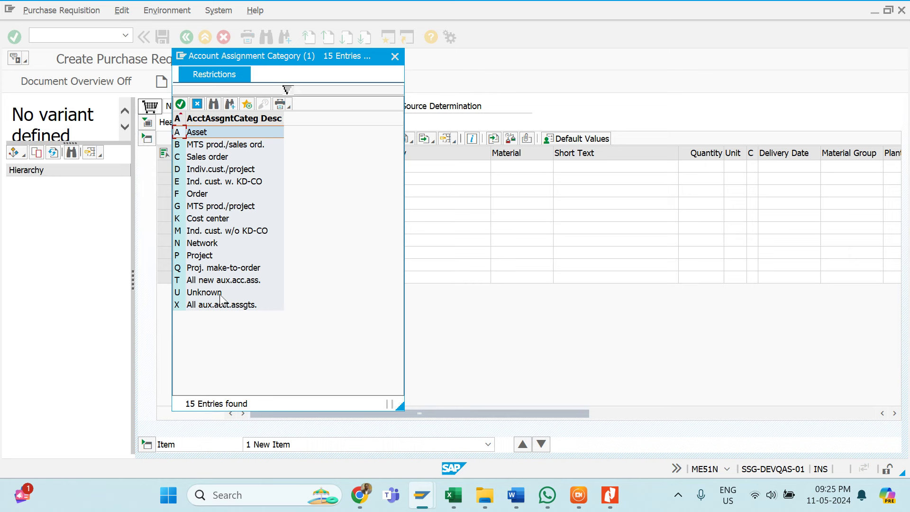
pyautogui.click(203, 146)
pyautogui.click(202, 132)
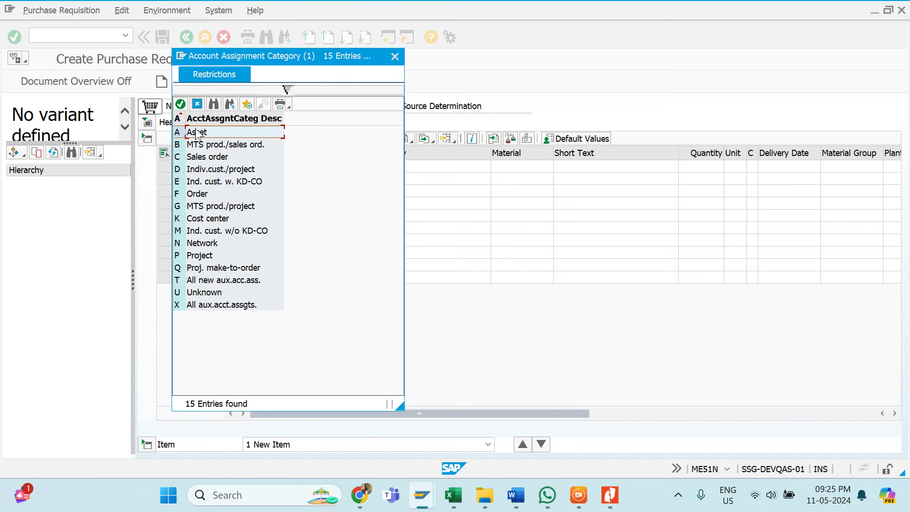
pyautogui.doubleClick(202, 134)
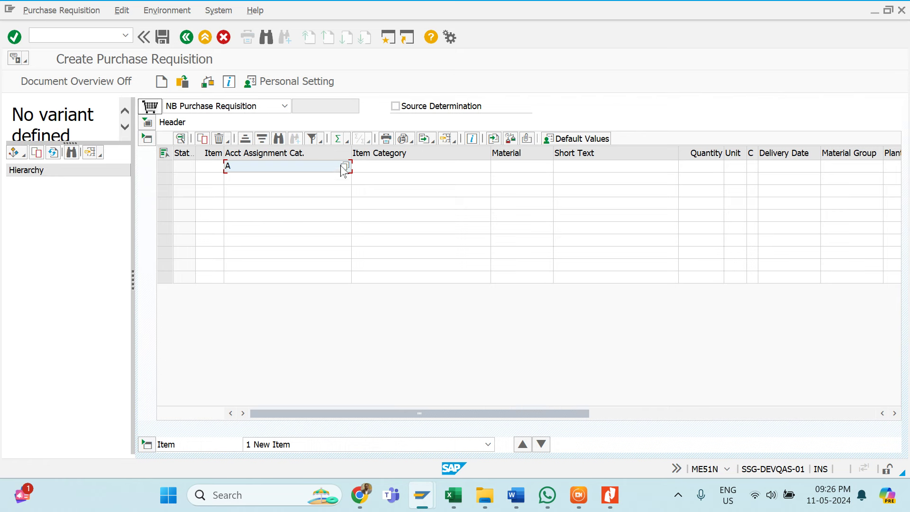
pyautogui.moveTo(349, 151); pyautogui.dragTo(262, 152)
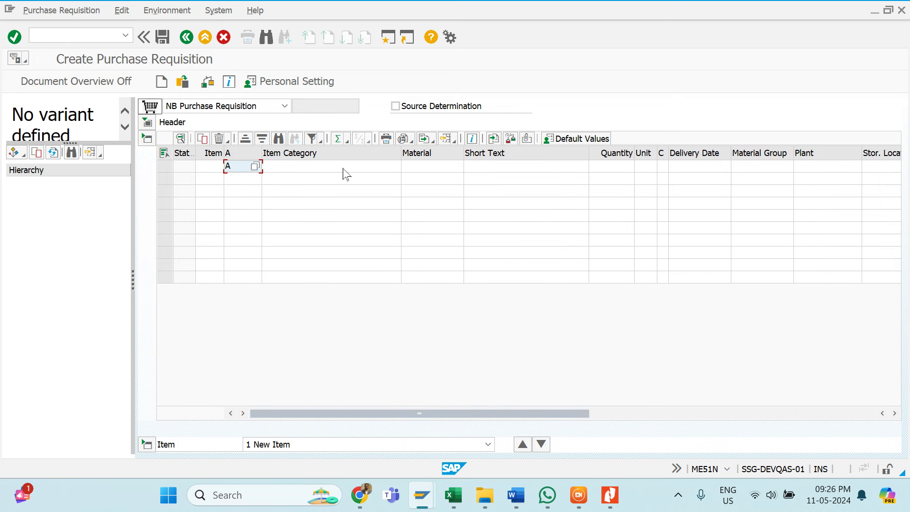
# Open an additional SAP session and display the master data of asset 62000043 with transaction AS03
pyautogui.press('Tab')
pyautogui.press('Tab')
pyautogui.press('Tab')
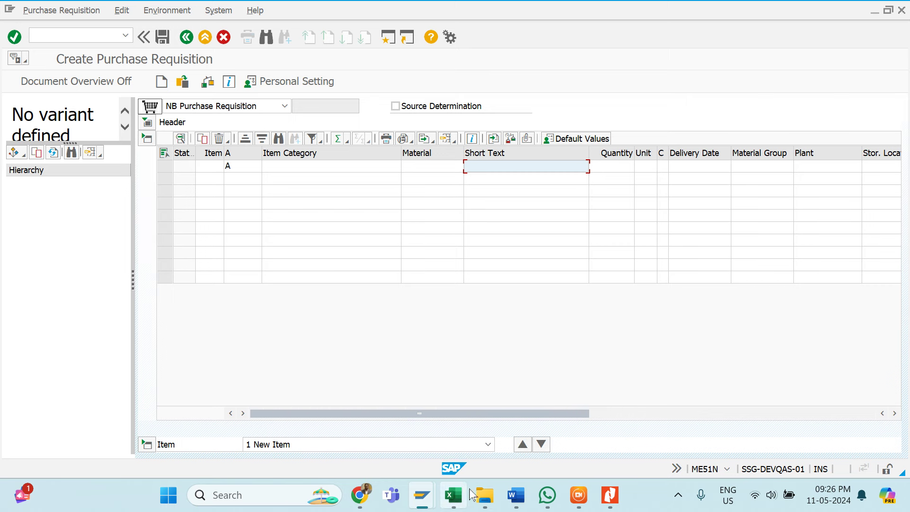
pyautogui.moveTo(421, 493)
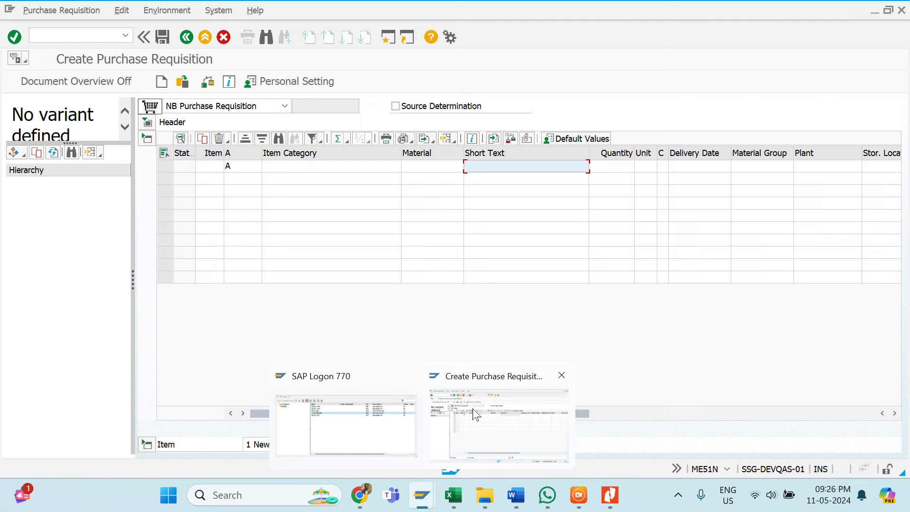
pyautogui.click(387, 42)
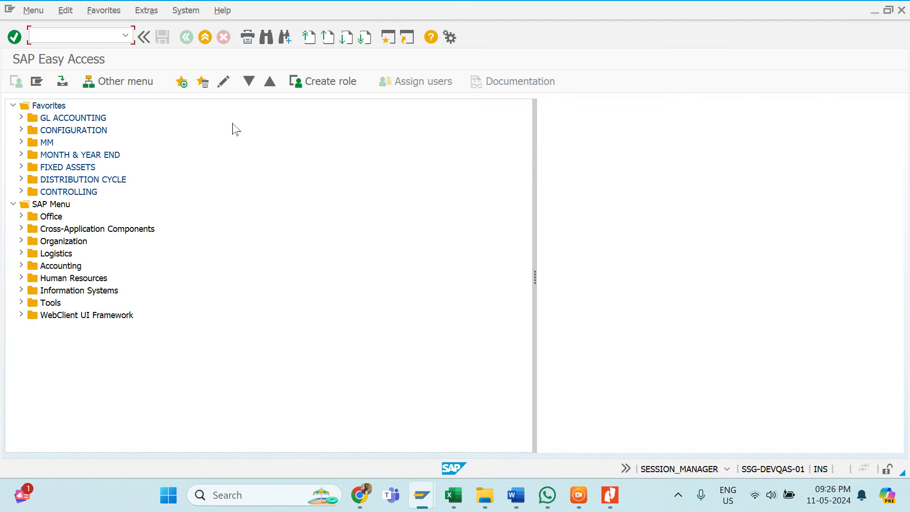
pyautogui.write('as03')
pyautogui.press('Return')
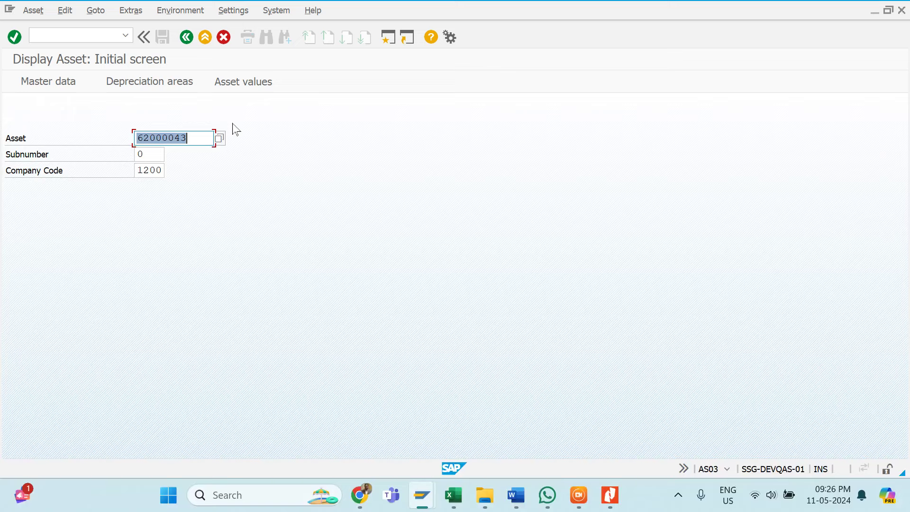
pyautogui.press('Return')
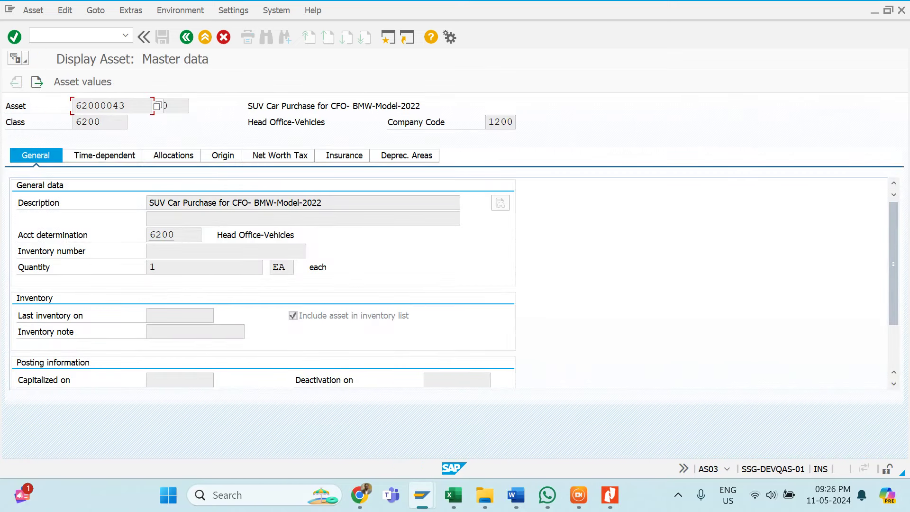
# Copy the asset description "SUV Car Purchase for CFO- BMW-Model-2022" into the requisition item's short text
pyautogui.moveTo(149, 203); pyautogui.dragTo(323, 202)
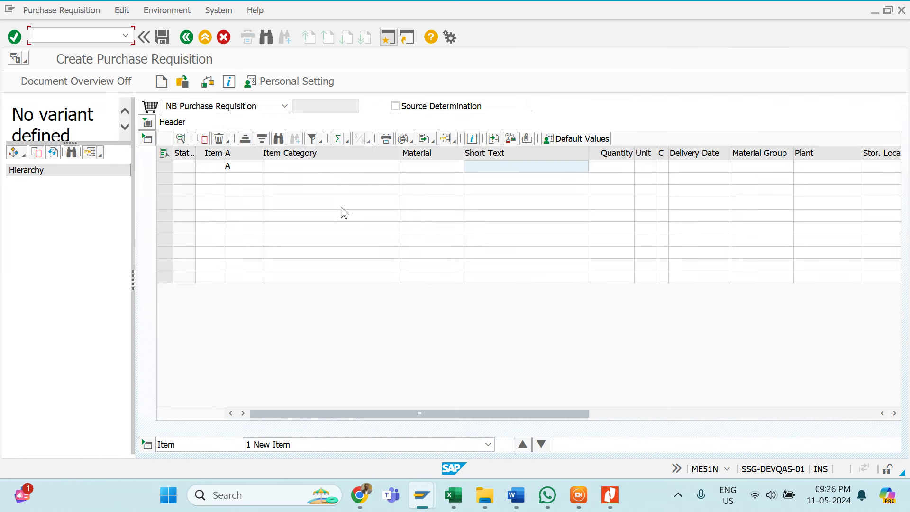
pyautogui.click(521, 179)
pyautogui.click(521, 169)
pyautogui.hotkey('ctrl', 'v')
# Set the requisition item's quantity to 12000 and its unit to EA
pyautogui.click(613, 171)
pyautogui.write('1')
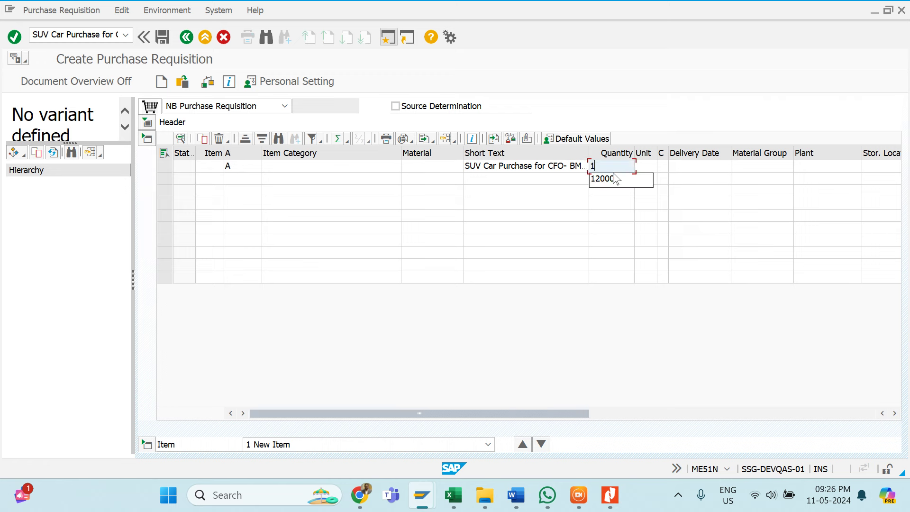
pyautogui.press('Down')
pyautogui.press('Tab')
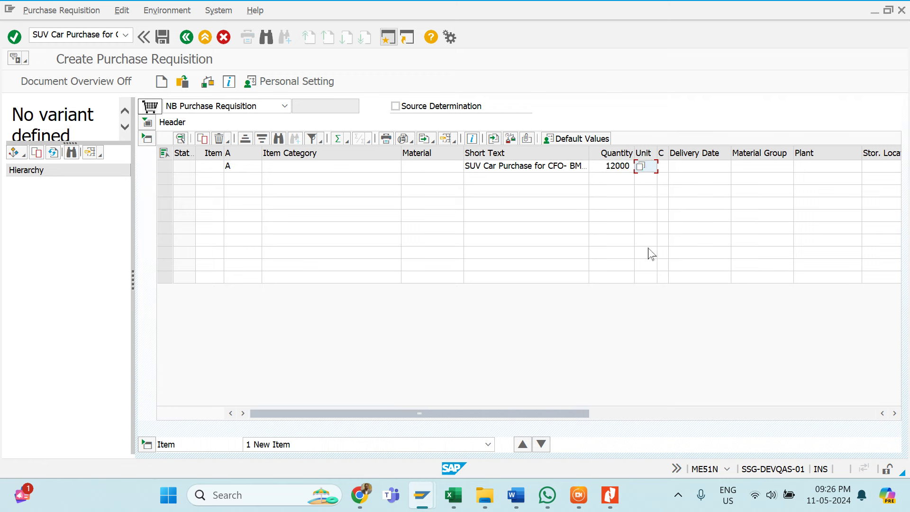
pyautogui.write('E')
pyautogui.write('A')
pyautogui.press('Tab')
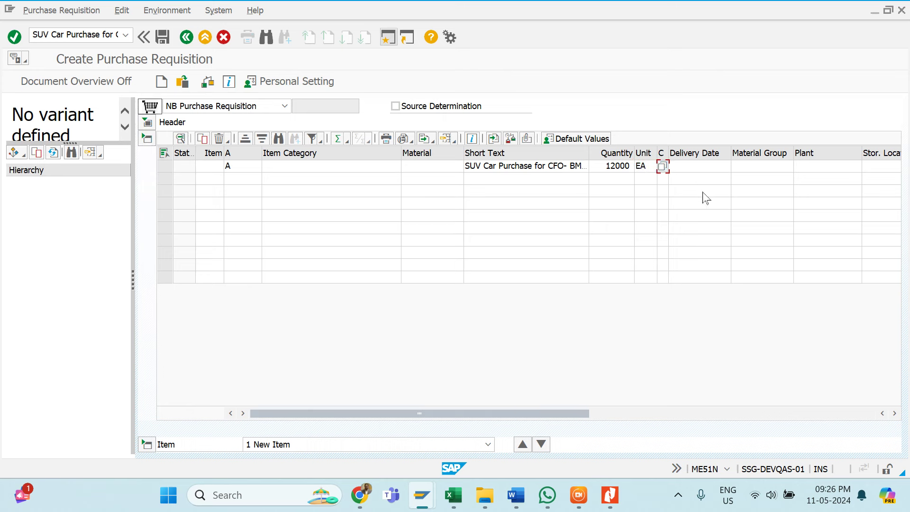
# Look through the material groups and assign A001 (Asset & Capital Goods) to the requisition item
pyautogui.press('Tab')
pyautogui.press('Tab')
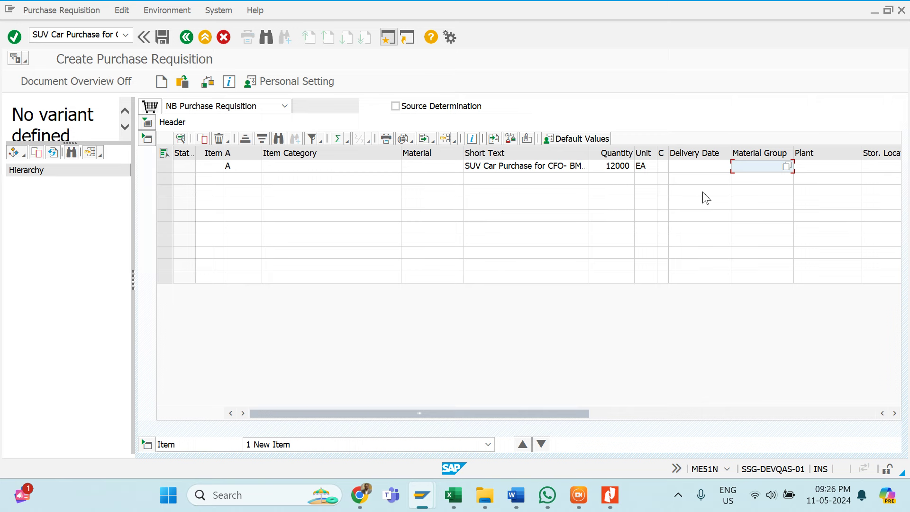
pyautogui.click(789, 168)
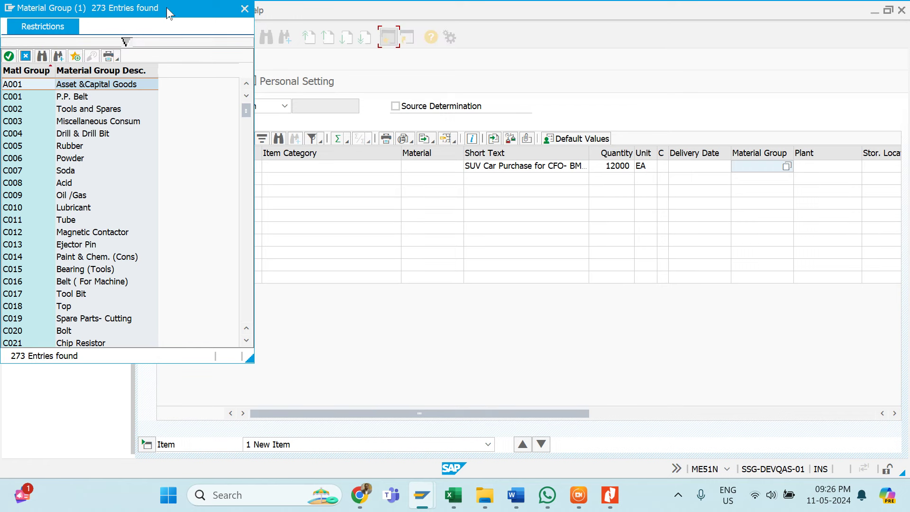
pyautogui.moveTo(167, 9); pyautogui.dragTo(311, 77)
pyautogui.click(232, 163)
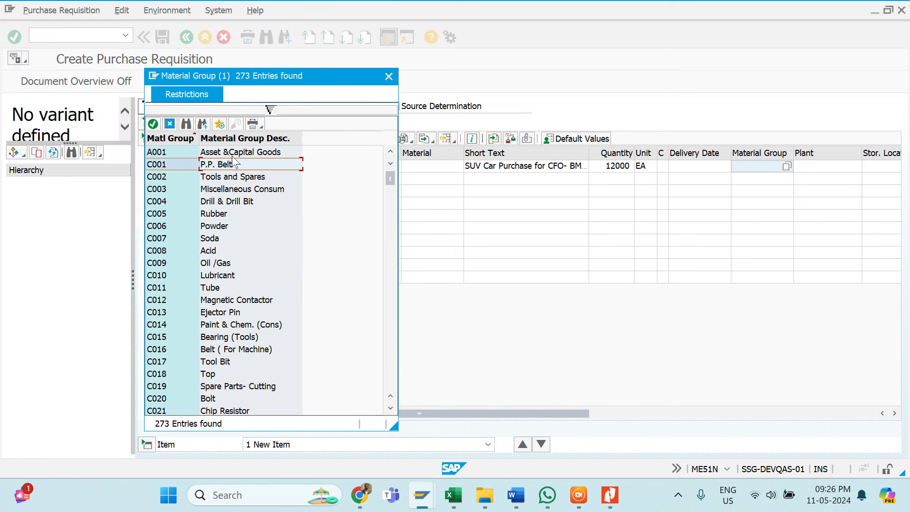
pyautogui.click(236, 155)
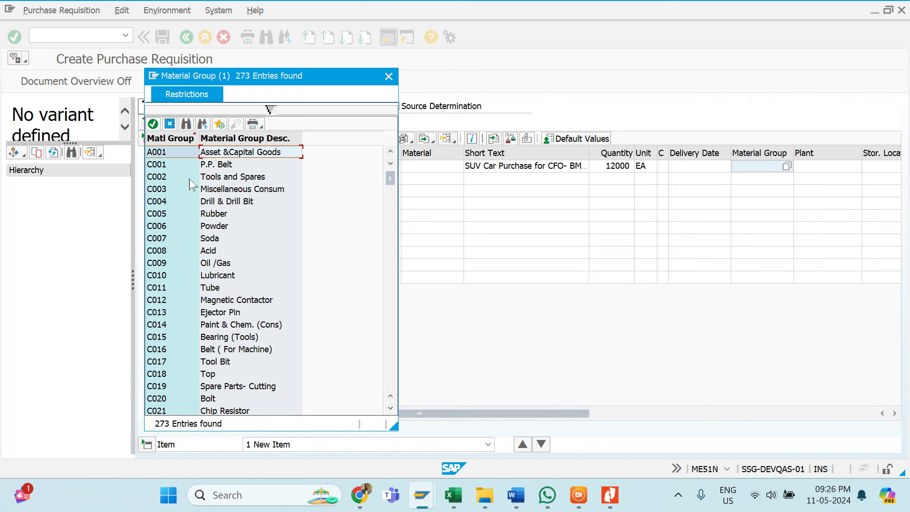
pyautogui.scroll(-5, 189, 330)
pyautogui.scroll(5, 190, 330)
pyautogui.scroll(-10, 205, 348)
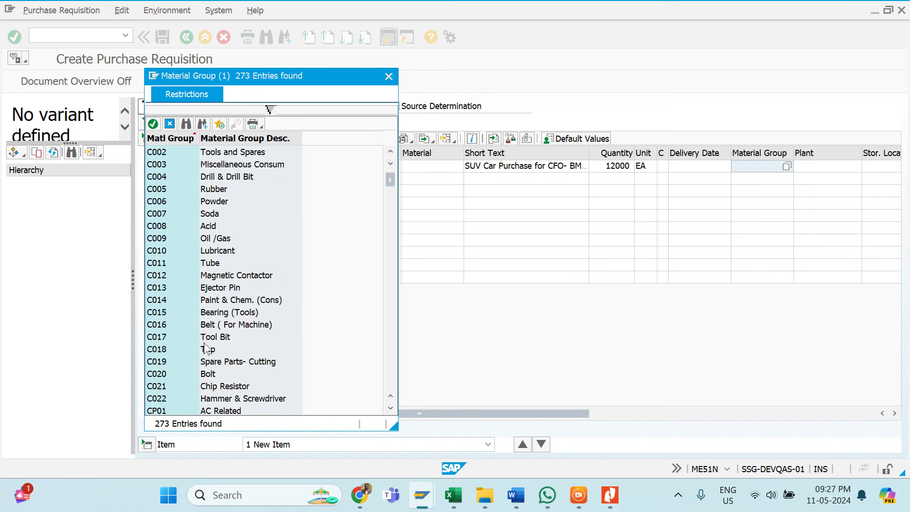
pyautogui.scroll(-10, 205, 348)
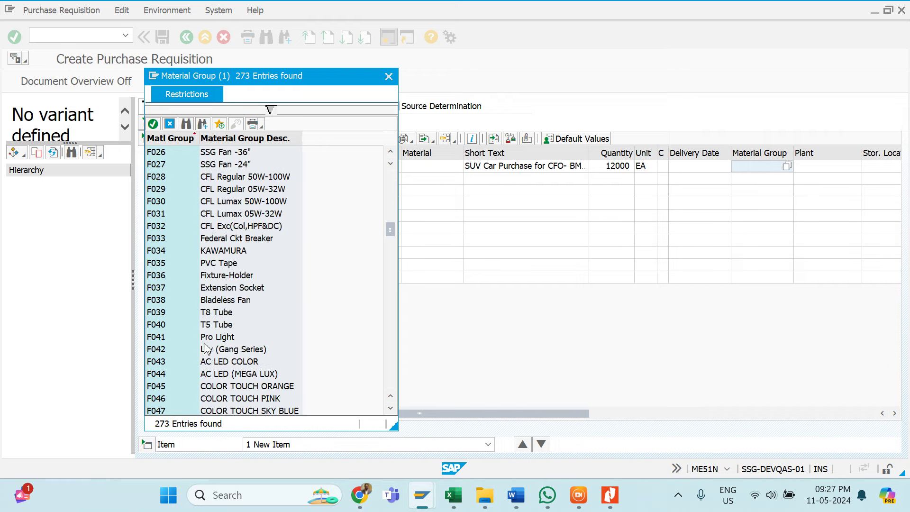
pyautogui.scroll(15, 205, 349)
pyautogui.scroll(3, 205, 348)
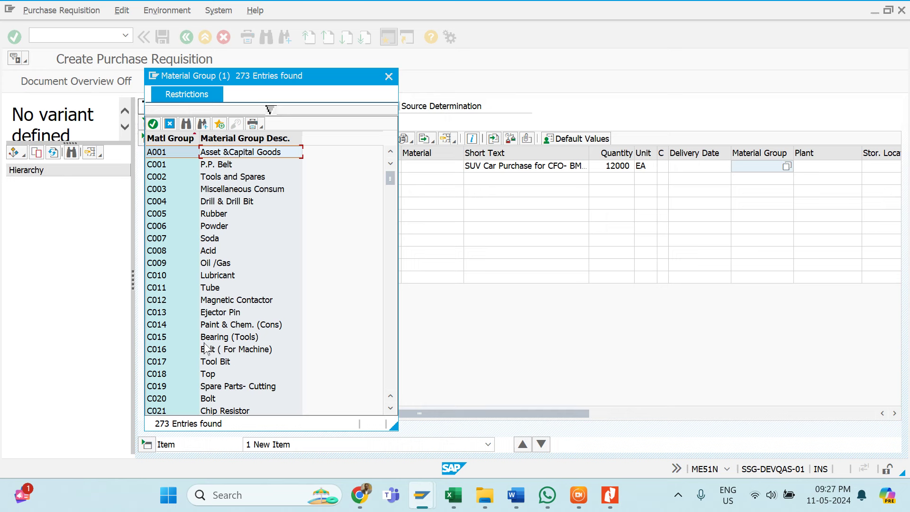
pyautogui.doubleClick(220, 156)
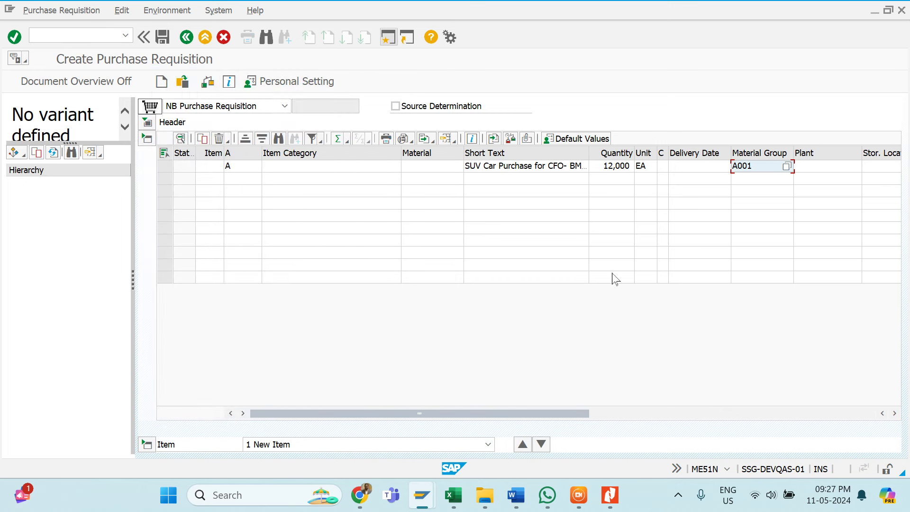
# Set the requisition item's plant to 1201
pyautogui.press('Tab')
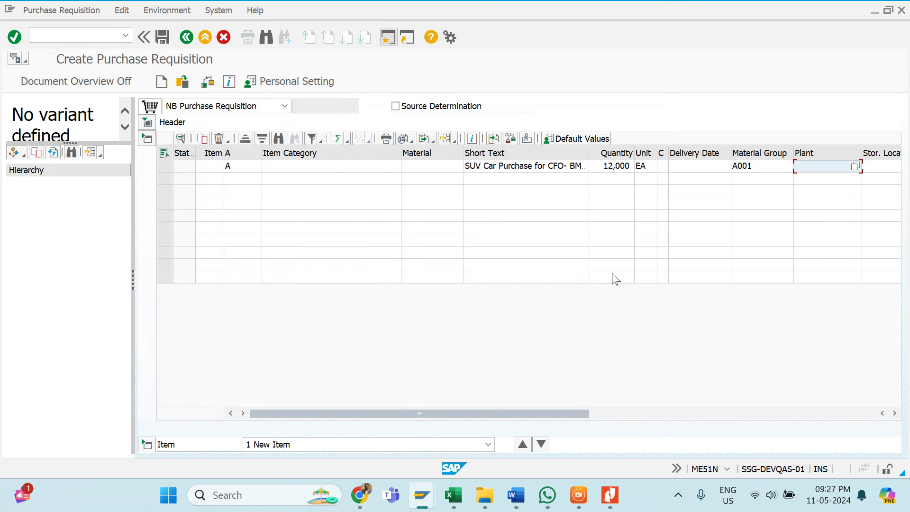
pyautogui.write('12')
pyautogui.press('Down')
pyautogui.press('Return')
pyautogui.press('Tab')
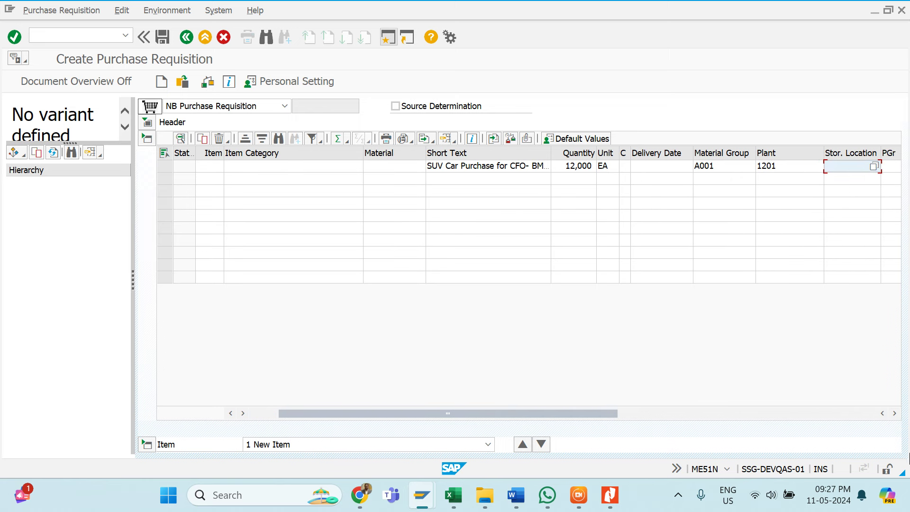
# Narrow the Plant column and widen the purchasing group column so its full heading is readable
pyautogui.click(896, 414)
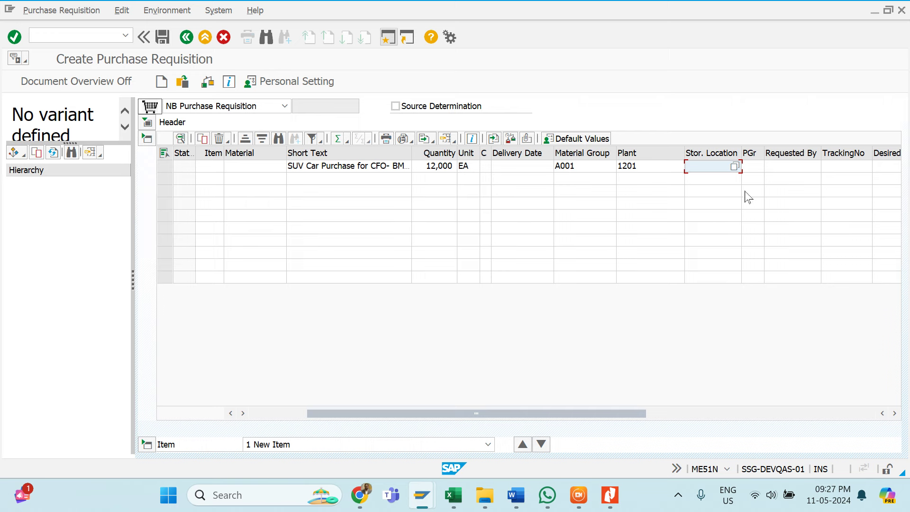
pyautogui.moveTo(685, 154); pyautogui.dragTo(658, 154)
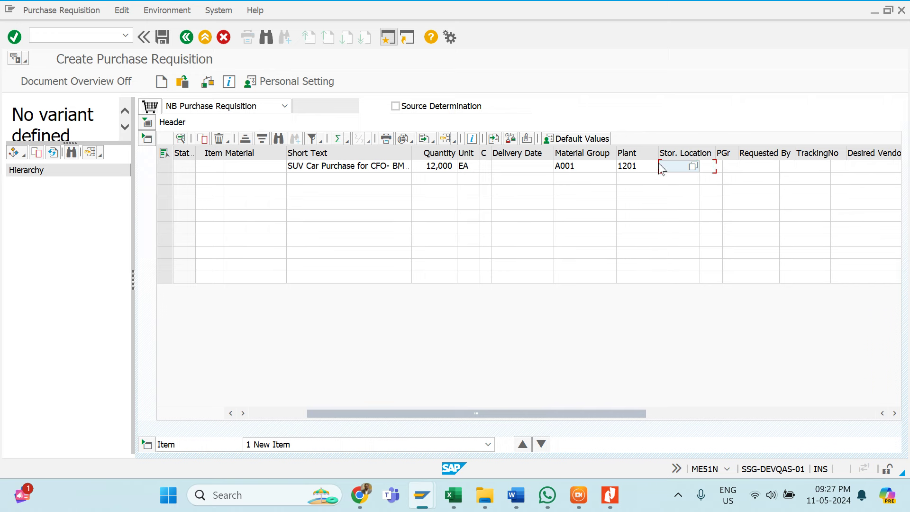
pyautogui.moveTo(737, 153); pyautogui.dragTo(798, 172)
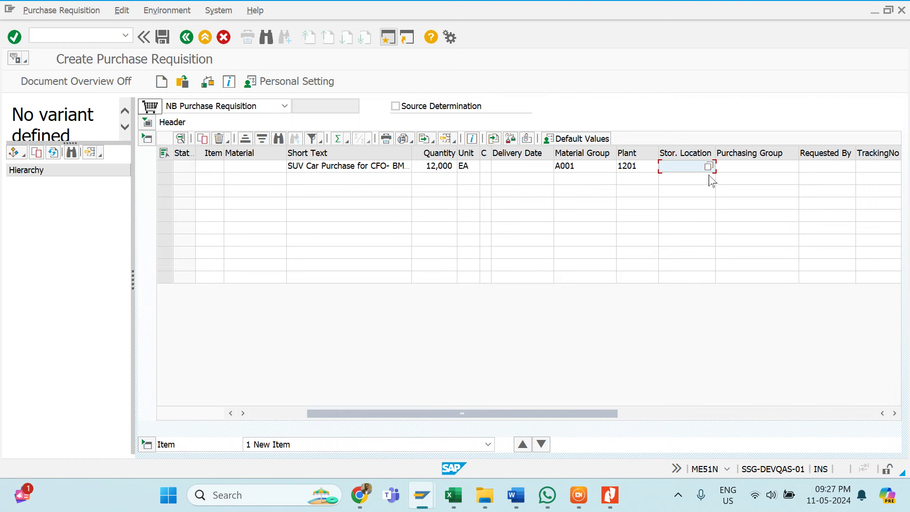
# Set the item's storage location to ADM1 (Admin Store) from the list of available storage locations
pyautogui.click(709, 166)
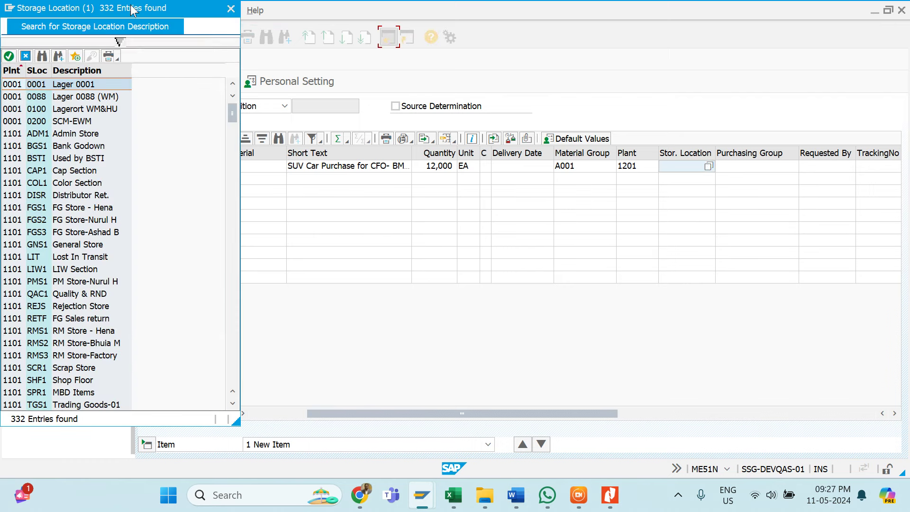
pyautogui.moveTo(137, 8); pyautogui.dragTo(329, 34)
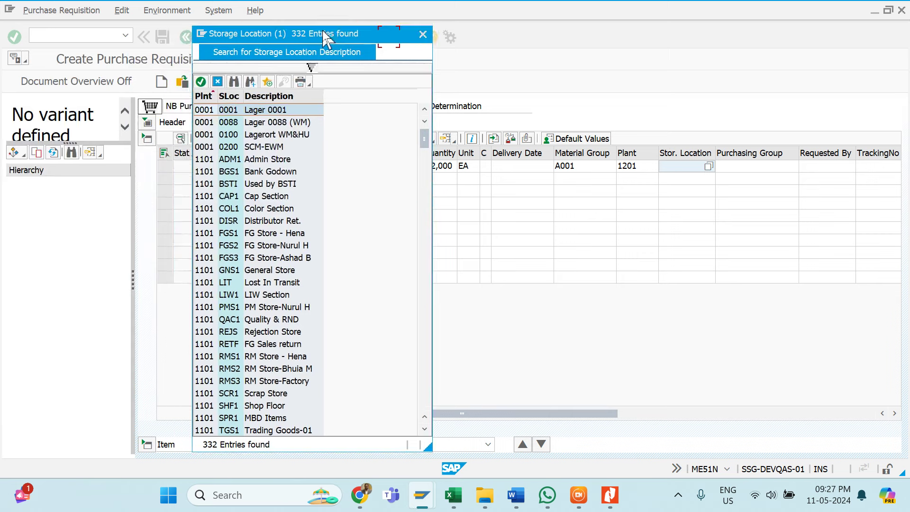
pyautogui.doubleClick(247, 161)
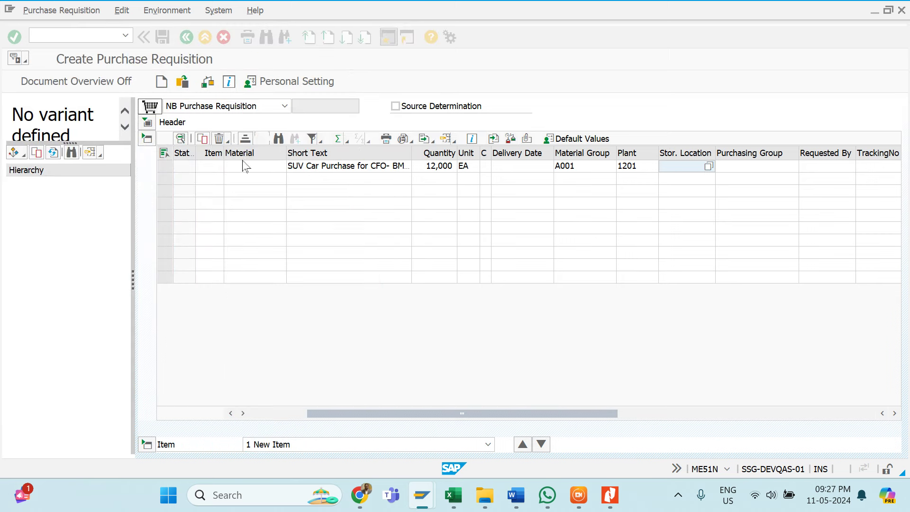
# Open the possible entries for the item's purchasing group and compare the capital goods groups CG1 and CG2
pyautogui.click(753, 167)
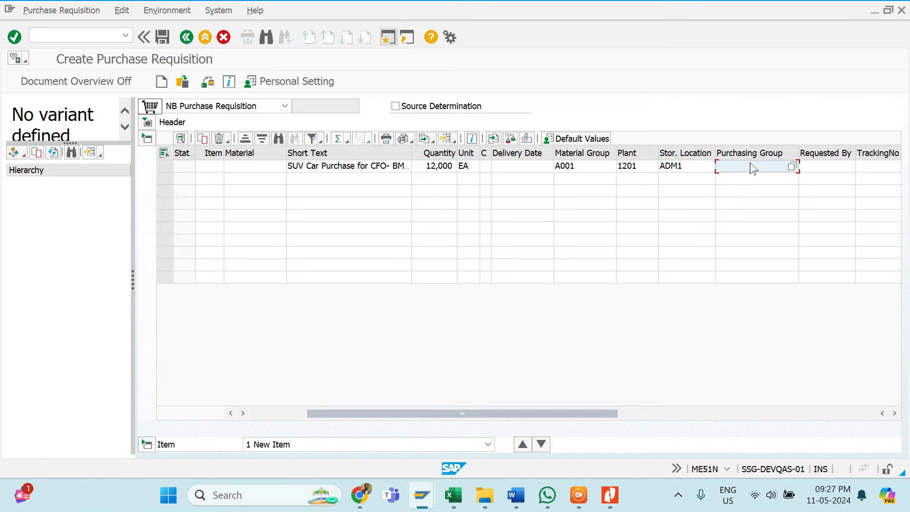
pyautogui.click(791, 166)
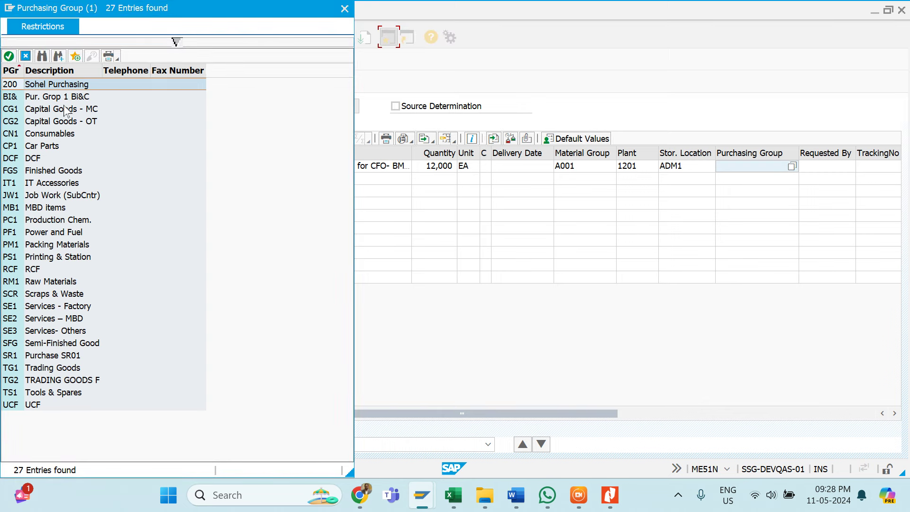
pyautogui.click(11, 70)
pyautogui.click(11, 71)
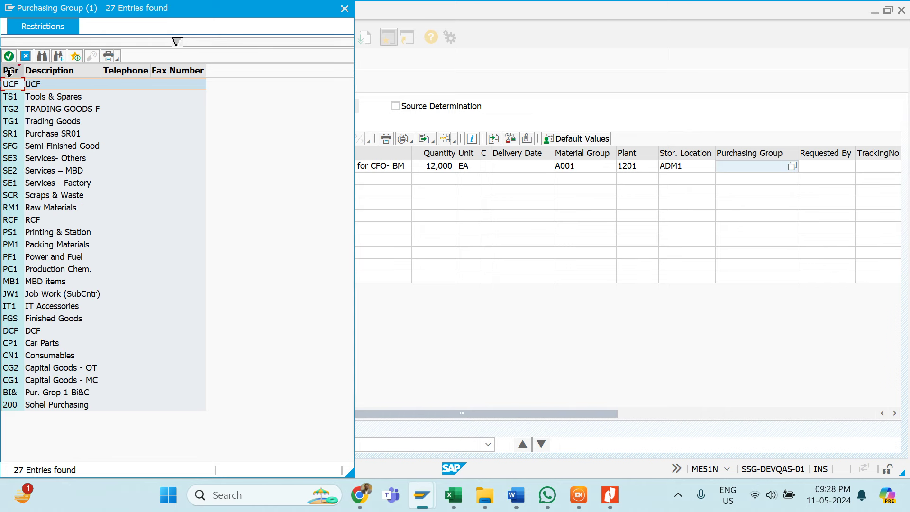
pyautogui.click(7, 72)
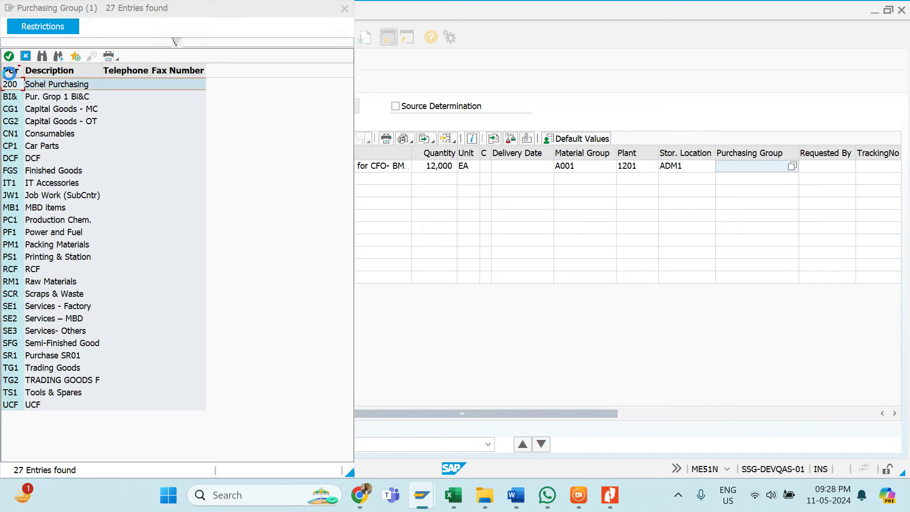
pyautogui.click(46, 100)
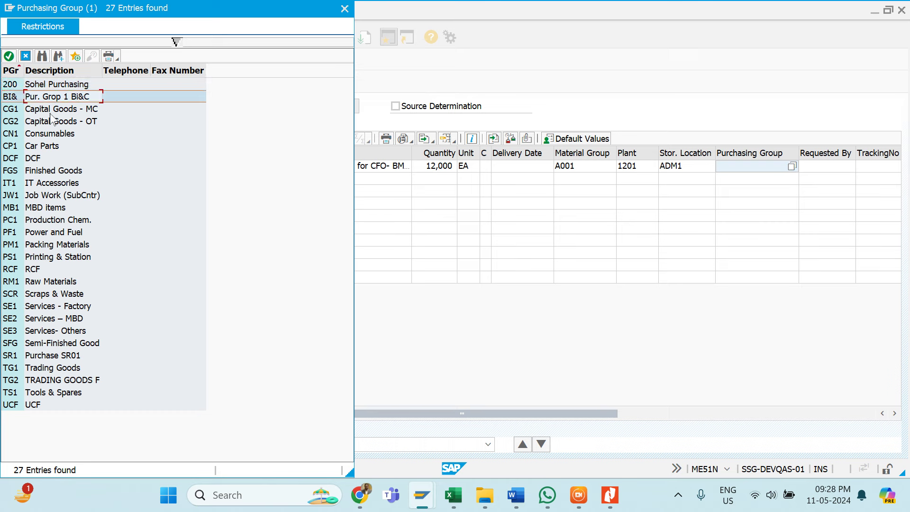
pyautogui.click(51, 112)
pyautogui.click(49, 124)
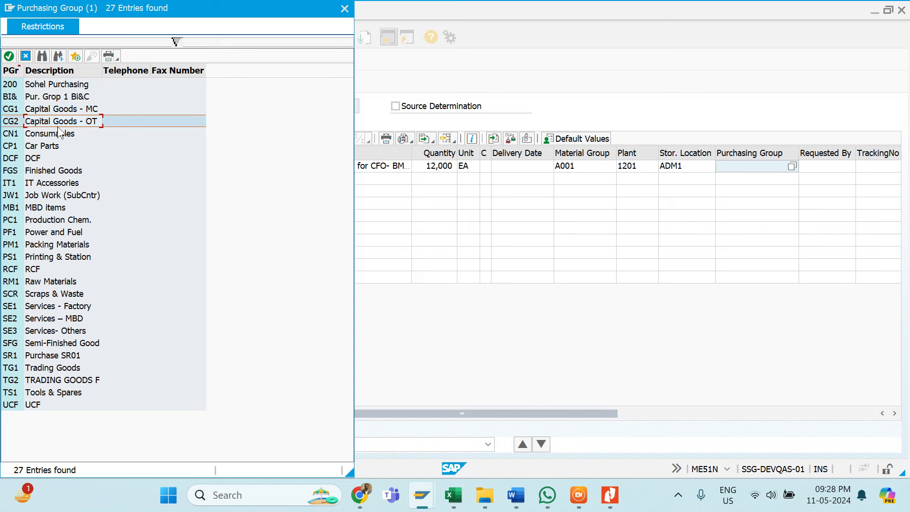
pyautogui.click(42, 112)
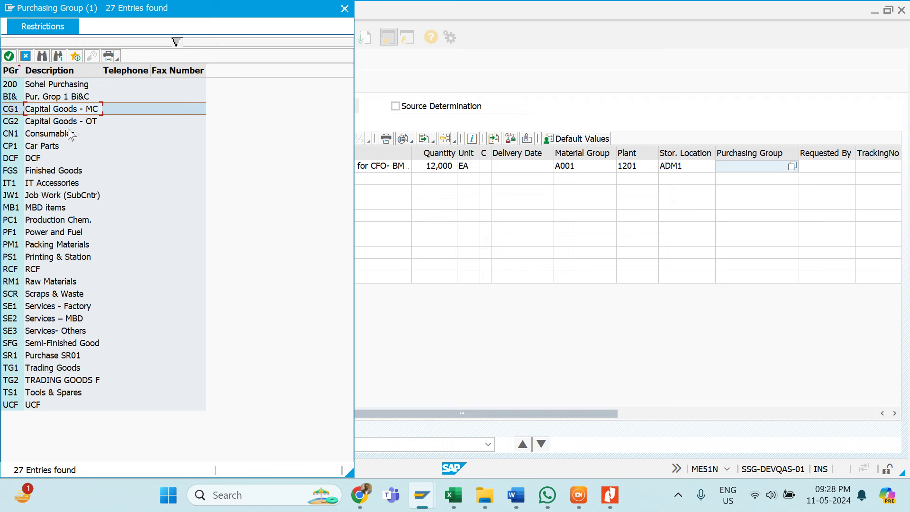
pyautogui.click(52, 124)
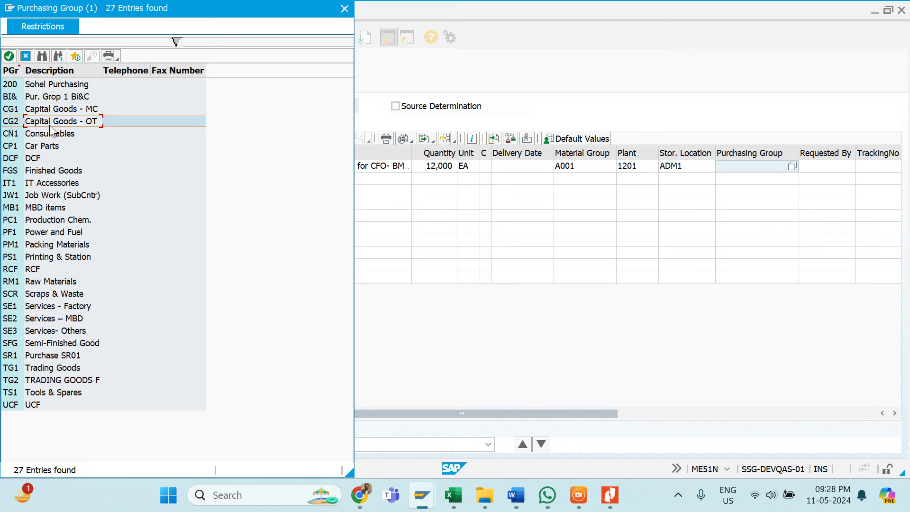
# Look through the remaining purchasing groups in the list for one that suits the car purchase
pyautogui.press('Down')
pyautogui.press('Down')
pyautogui.press('Down')
pyautogui.press('Down')
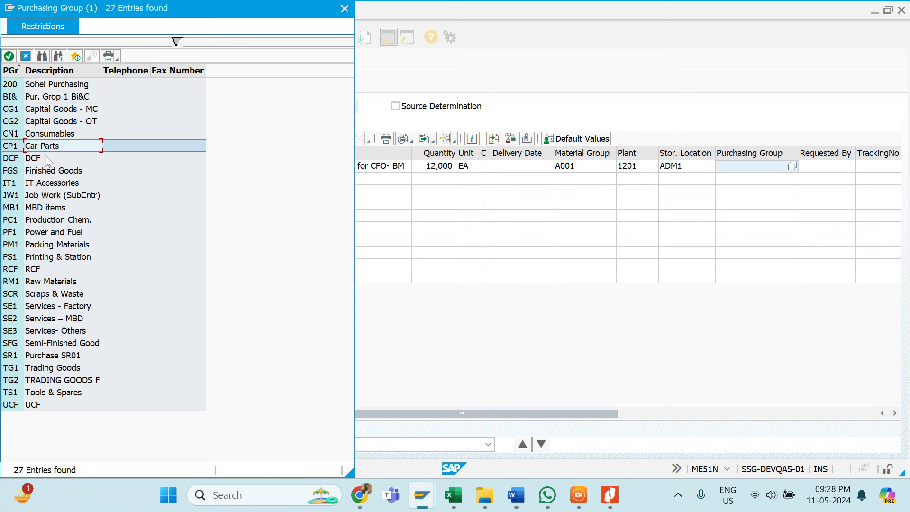
pyautogui.press('Down')
pyautogui.press('Down')
pyautogui.press('Down')
pyautogui.press('Down')
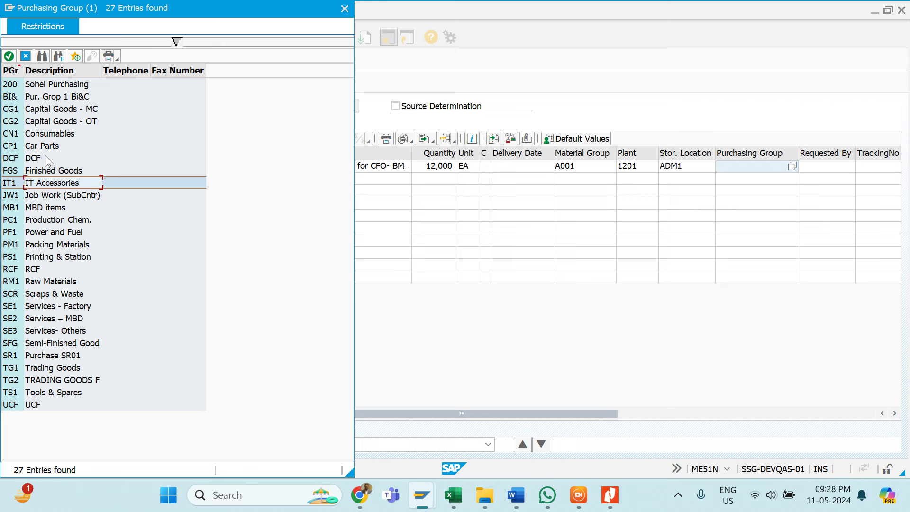
pyautogui.press('Down')
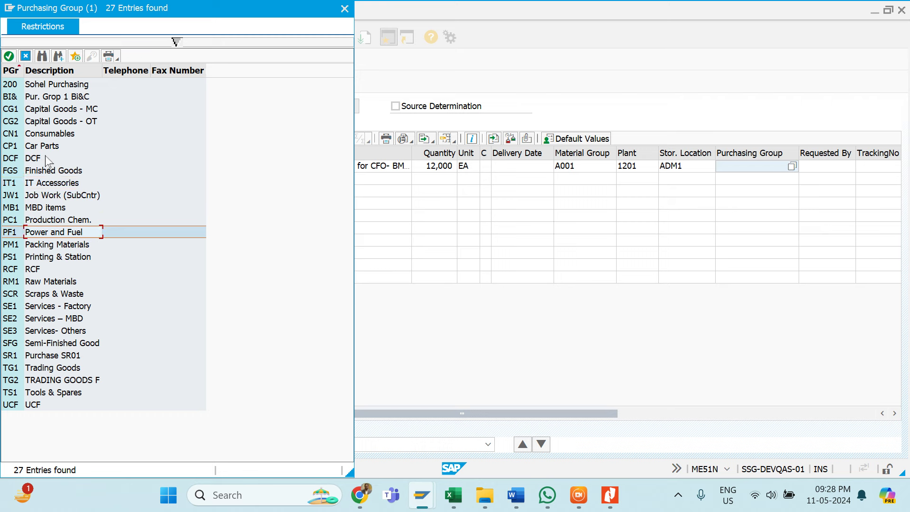
pyautogui.press('Down')
pyautogui.press('Down')
pyautogui.press('Down')
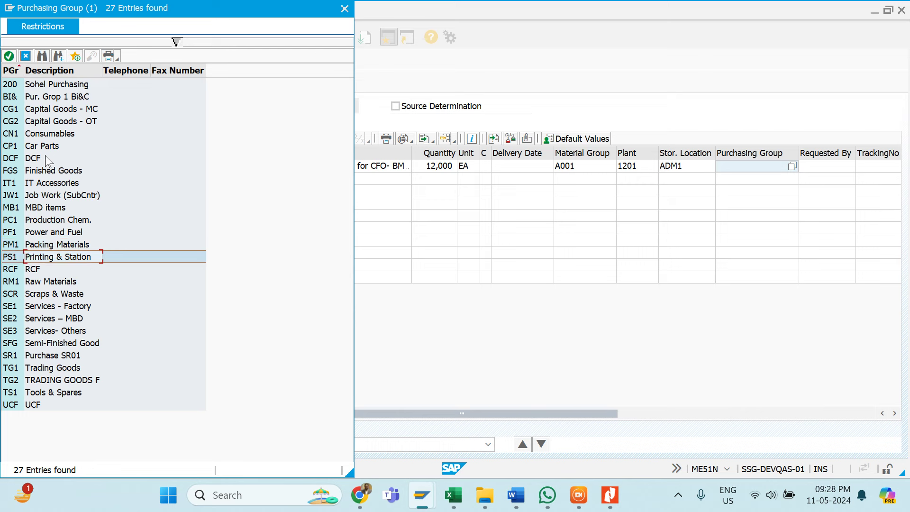
pyautogui.press('Down')
pyautogui.press('Down')
pyautogui.press('Down')
pyautogui.press('Down')
pyautogui.press('Down')
pyautogui.press('Down')
pyautogui.press('Down')
pyautogui.press('Down')
pyautogui.press('Down')
pyautogui.press('Down')
pyautogui.press('Down')
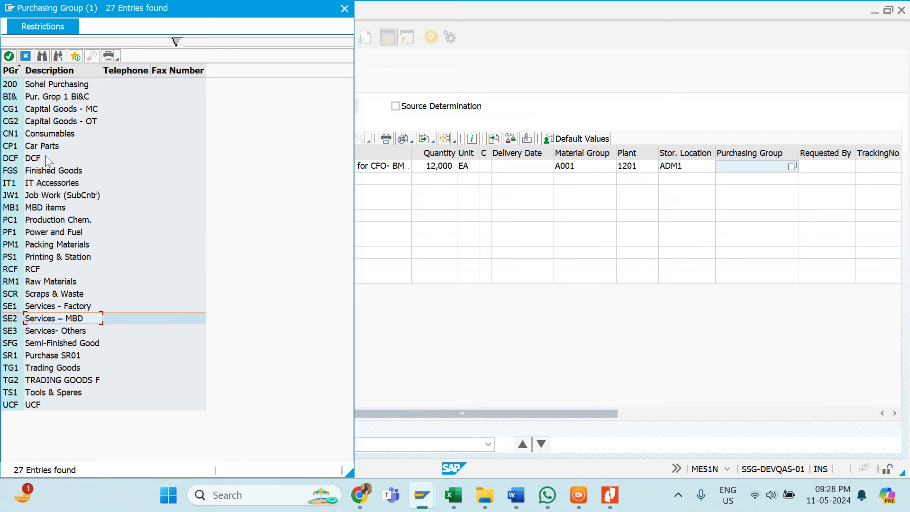
pyautogui.press('Up')
pyautogui.press('Up')
pyautogui.press('Up')
pyautogui.press('Up')
pyautogui.press('Up')
pyautogui.press('Up')
pyautogui.press('Up')
pyautogui.press('Up')
pyautogui.press('Up')
pyautogui.press('Up')
pyautogui.press('Up')
pyautogui.press('Up')
pyautogui.press('Up')
pyautogui.press('Up')
pyautogui.press('Up')
pyautogui.press('Up')
pyautogui.press('Up')
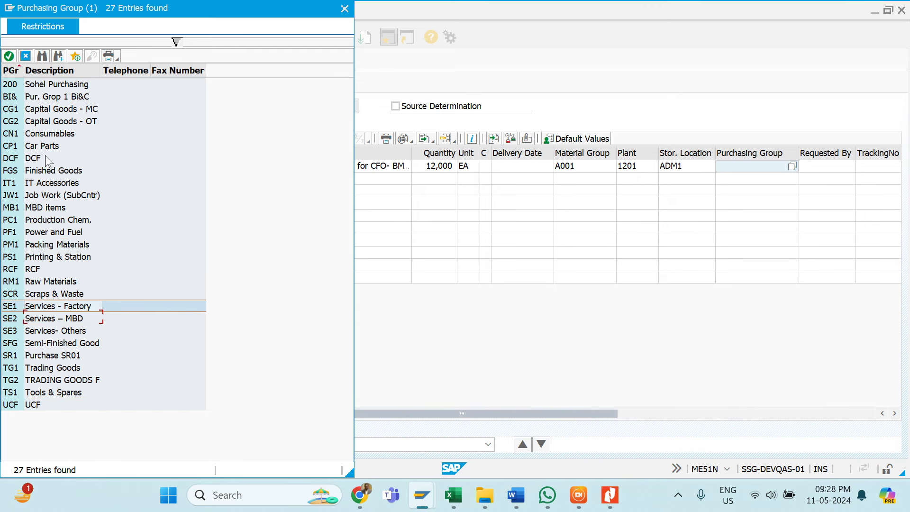
pyautogui.press('Up')
pyautogui.press('Up')
pyautogui.press('Up')
pyautogui.press('Up')
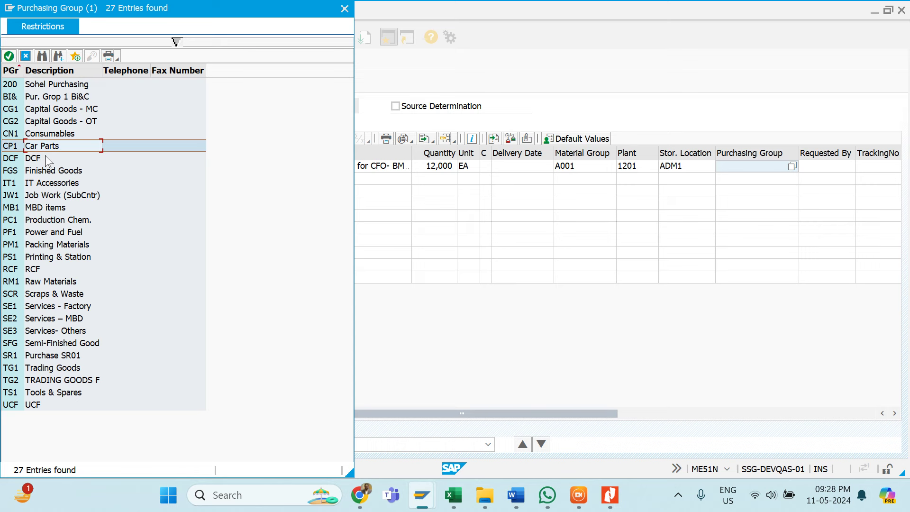
# Assign purchasing group CG2 (Capital Goods - OT) to the requisition item and return to its account assignment column
pyautogui.click(71, 123)
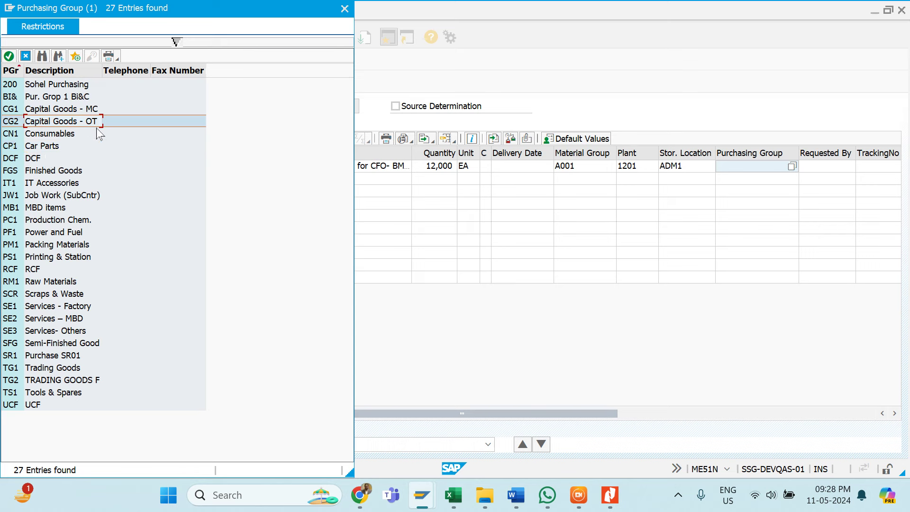
pyautogui.click(74, 112)
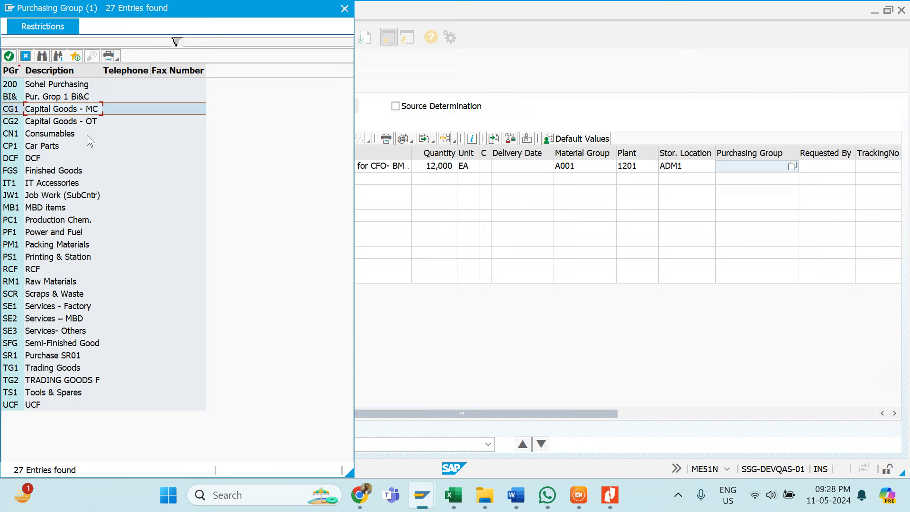
pyautogui.doubleClick(68, 123)
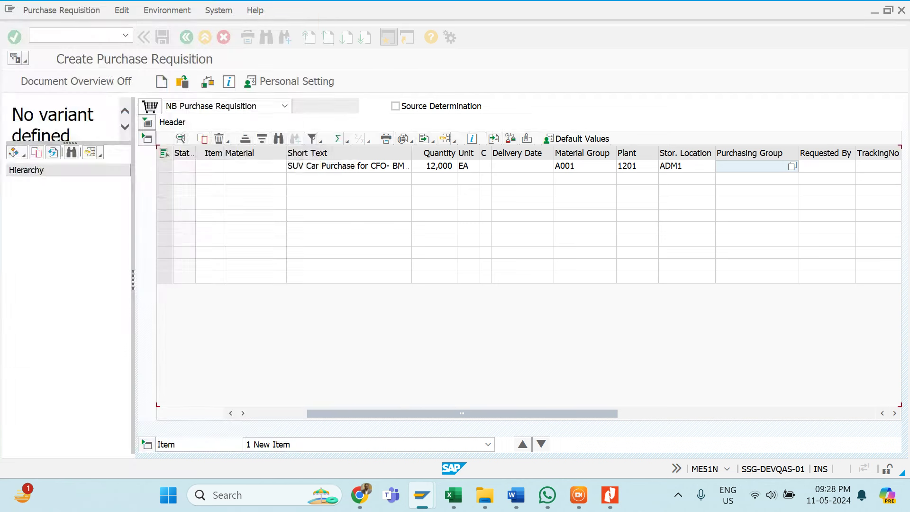
pyautogui.click(271, 414)
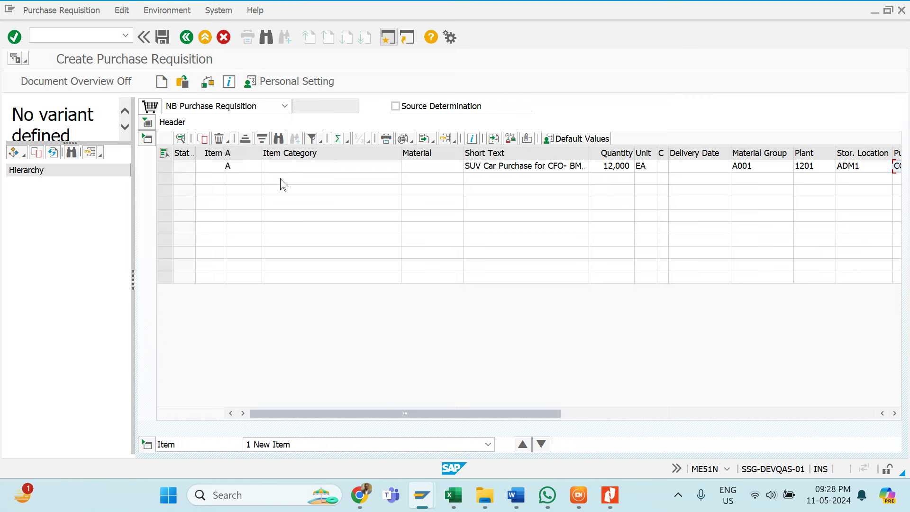
# Go through the requisition item's entries from the short text across to the tracking number column
pyautogui.click(530, 172)
pyautogui.click(530, 169)
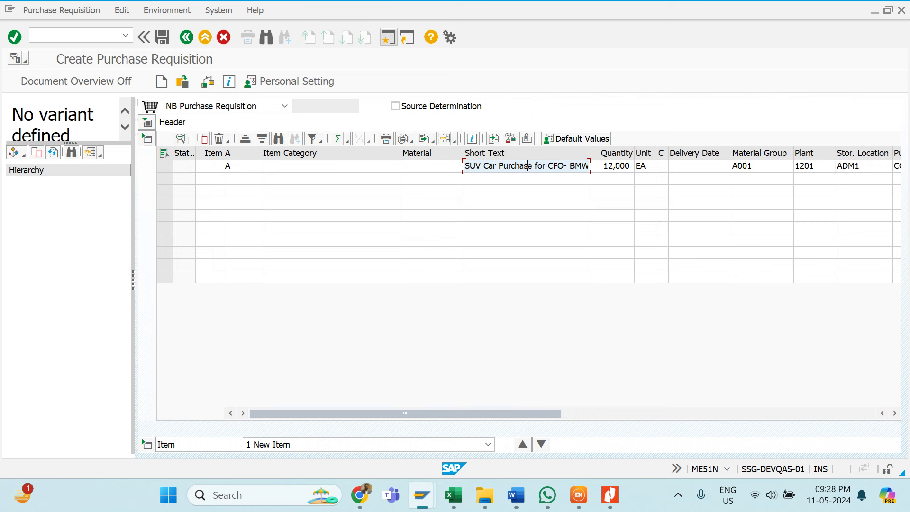
pyautogui.press('Tab')
pyautogui.press('Tab')
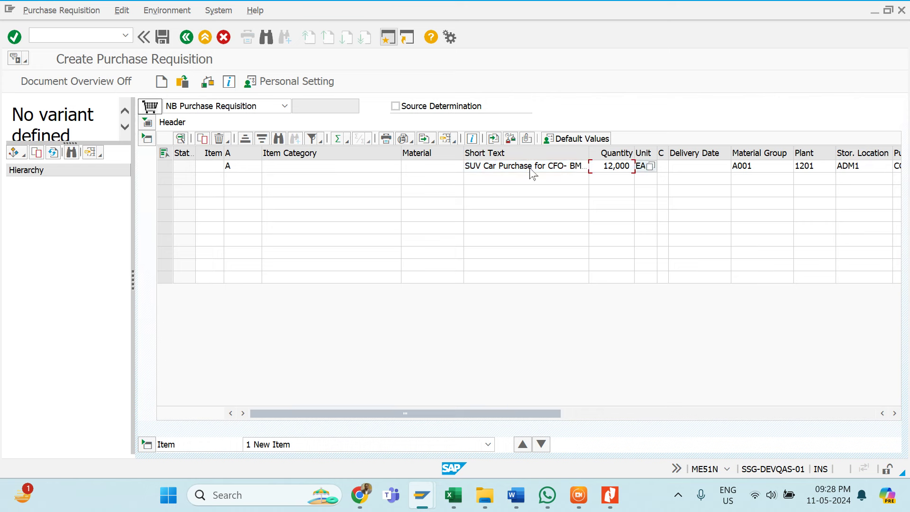
pyautogui.press('Tab')
pyautogui.press('Tab')
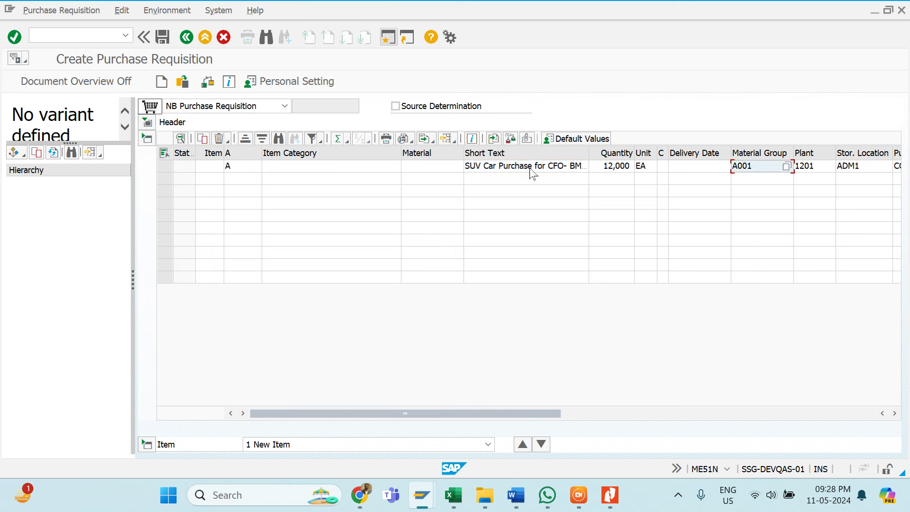
pyautogui.press('Tab')
pyautogui.press('Tab')
pyautogui.press('Tab')
pyautogui.press('Tab')
pyautogui.press('Tab')
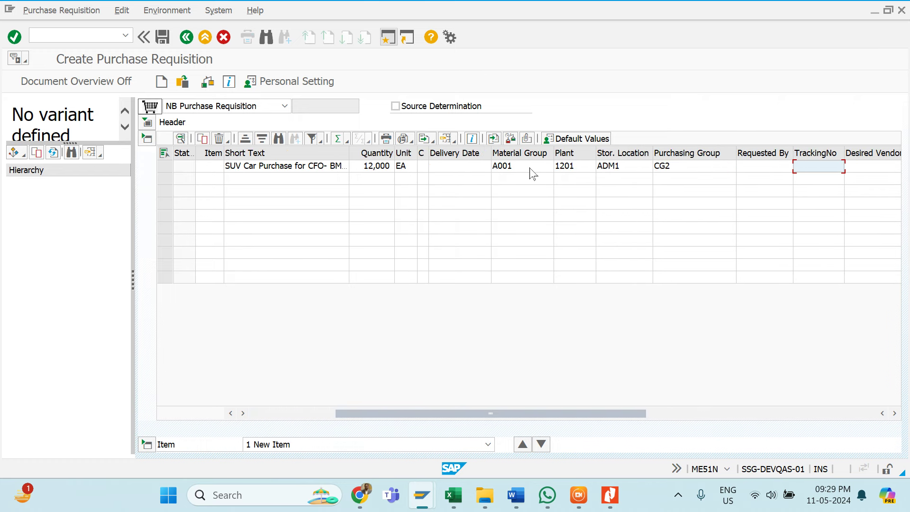
# Fill in the item's requester name and validate the requisition line
pyautogui.click(763, 170)
pyautogui.press('BackSpace')
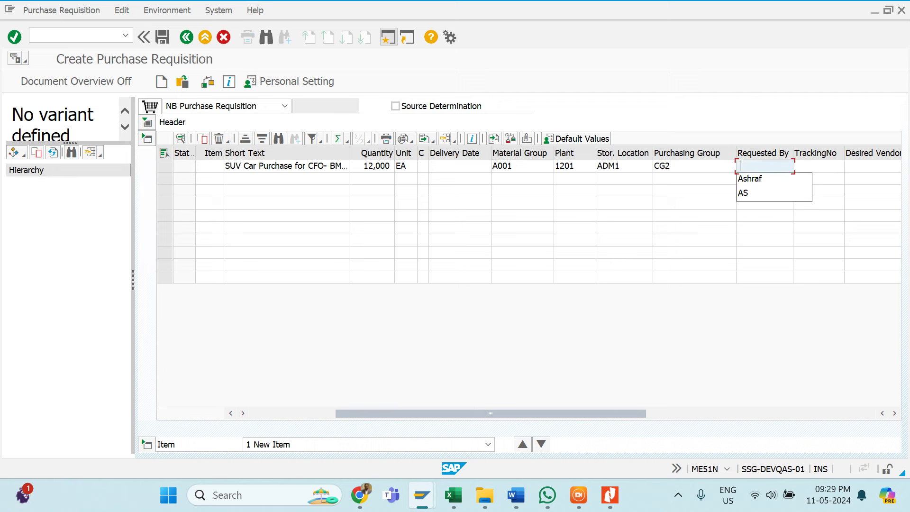
pyautogui.press('Down')
pyautogui.press('Return')
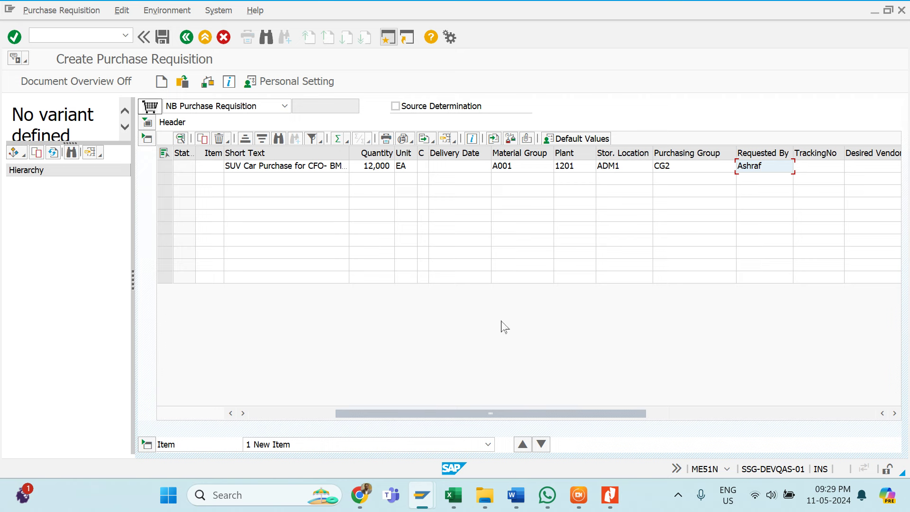
pyautogui.press('Return')
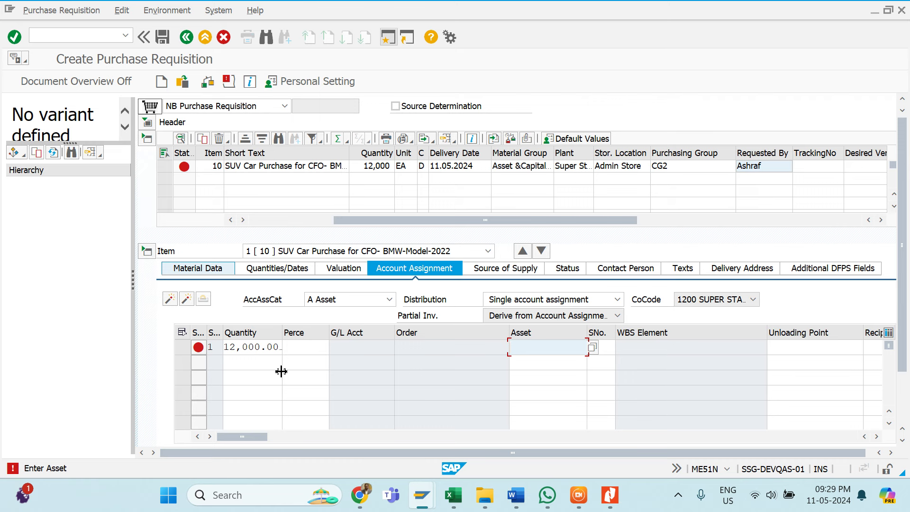
# Set the car item's quantity to 1 and validate the change
pyautogui.click(318, 166)
pyautogui.press('Tab')
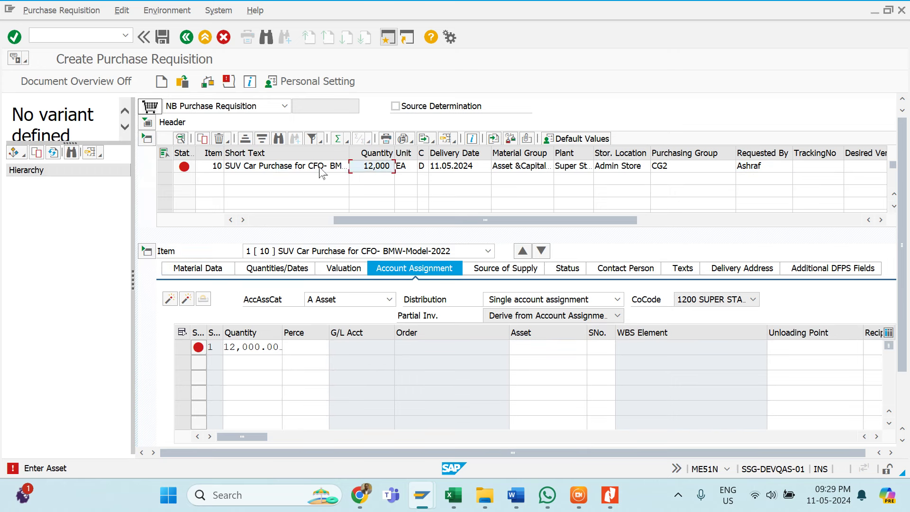
pyautogui.press('BackSpace')
pyautogui.write('1')
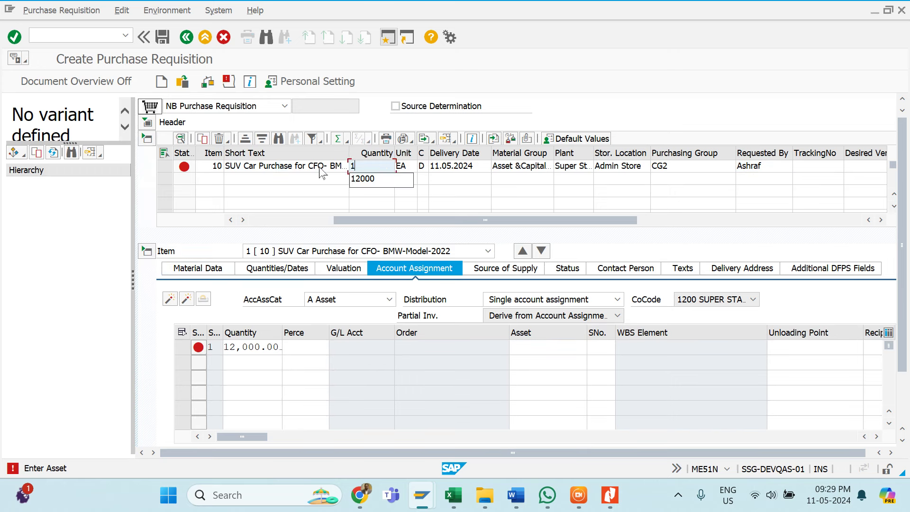
pyautogui.click(430, 182)
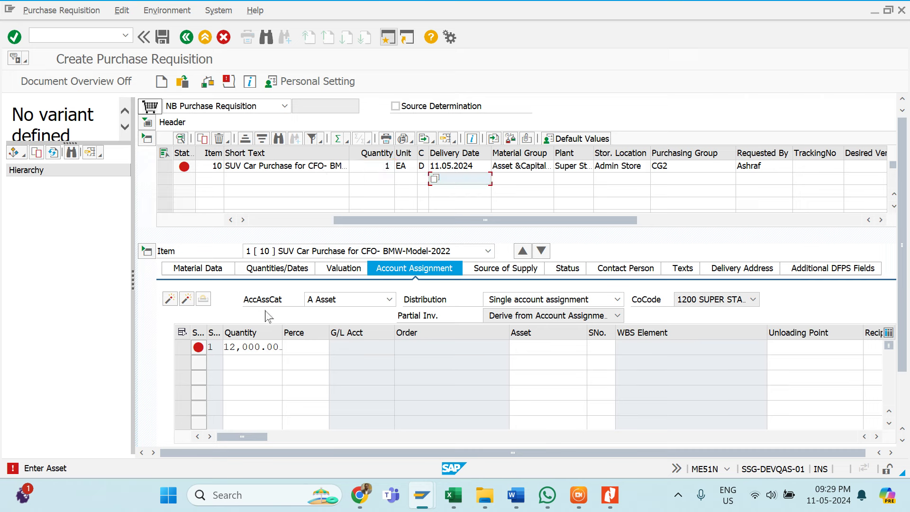
pyautogui.press('Return')
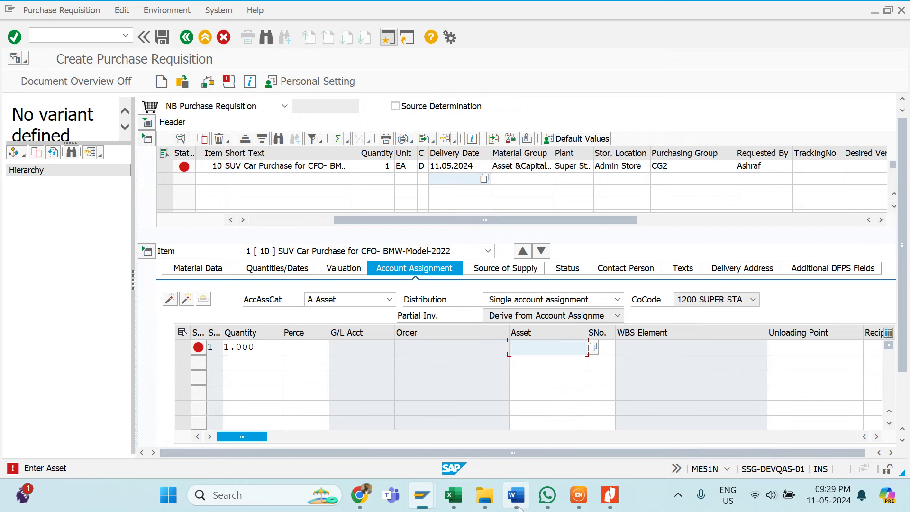
# Switch to the Word document and copy the asset number 62000043 from the assets acquisition notes
pyautogui.moveTo(516, 495)
pyautogui.click(529, 424)
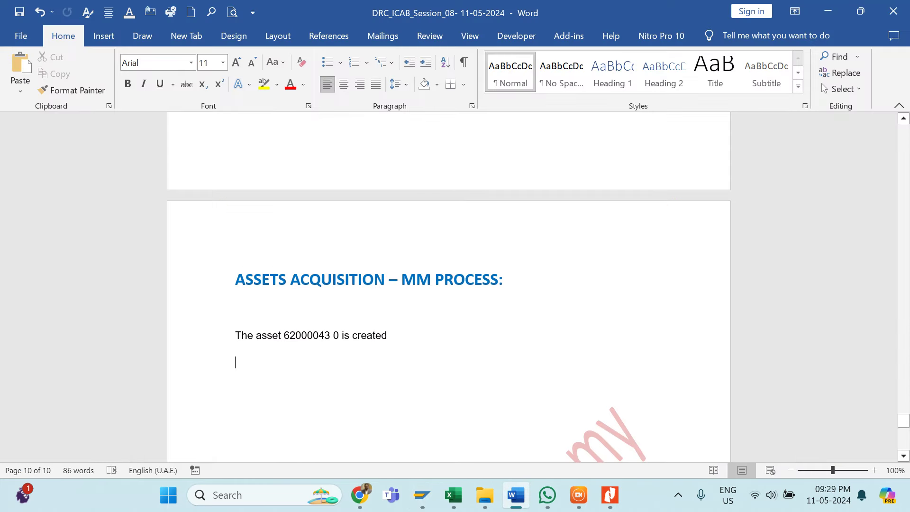
pyautogui.moveTo(284, 335); pyautogui.dragTo(330, 336)
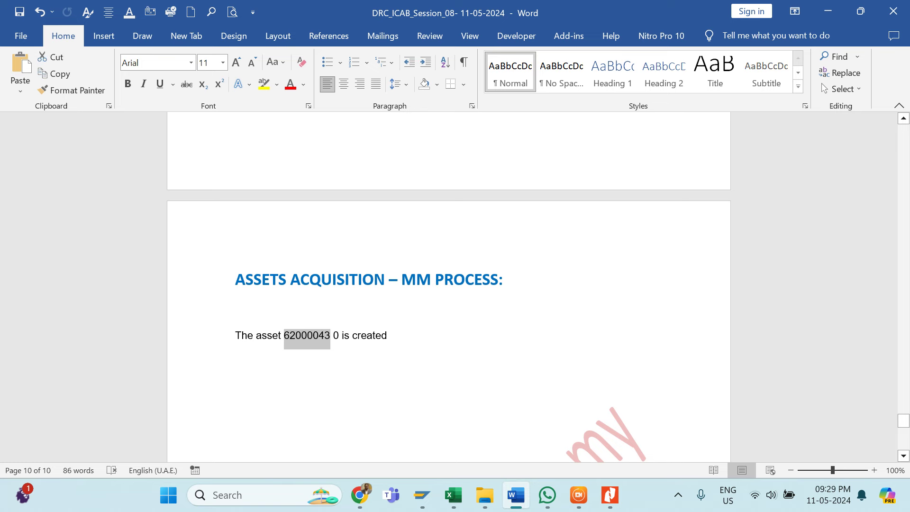
pyautogui.hotkey('ctrl', 'c')
# Return to SAP, assign asset 62000043 in the item's account assignment, and validate it
pyautogui.click(421, 495)
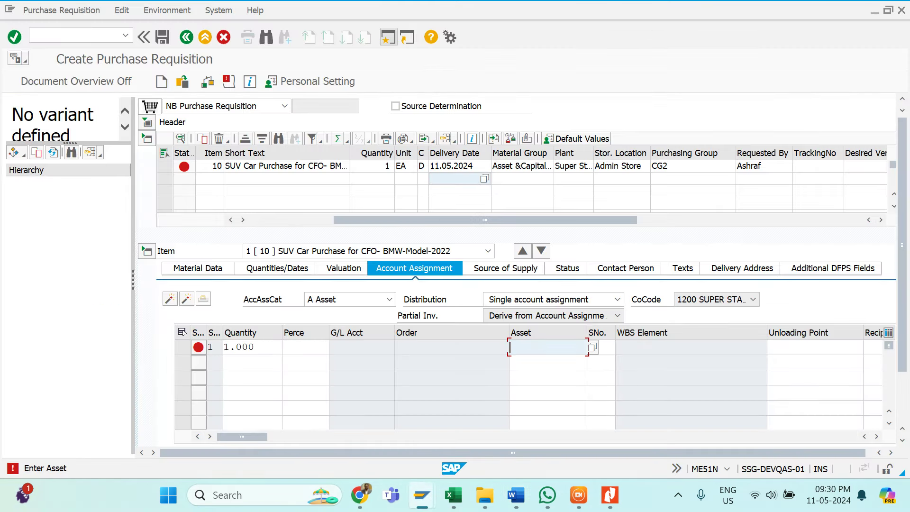
pyautogui.hotkey('ctrl', 'v')
pyautogui.click(600, 347)
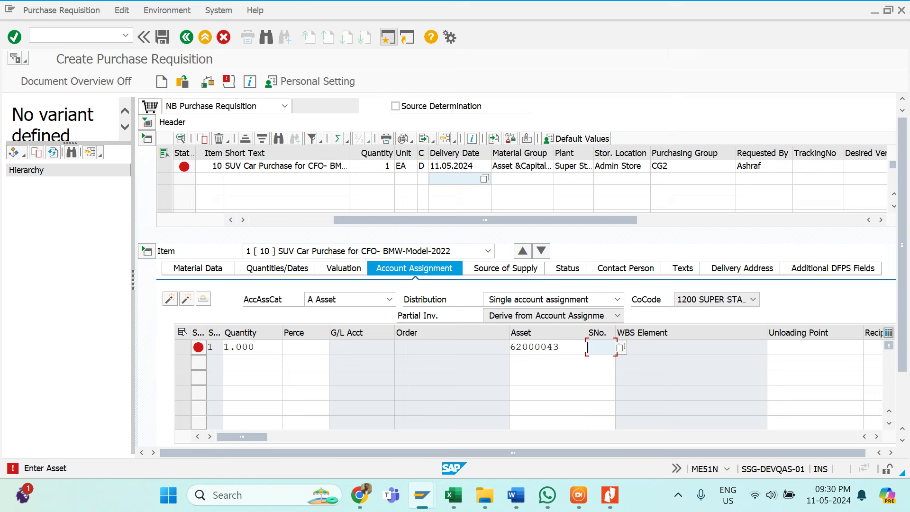
pyautogui.click(545, 363)
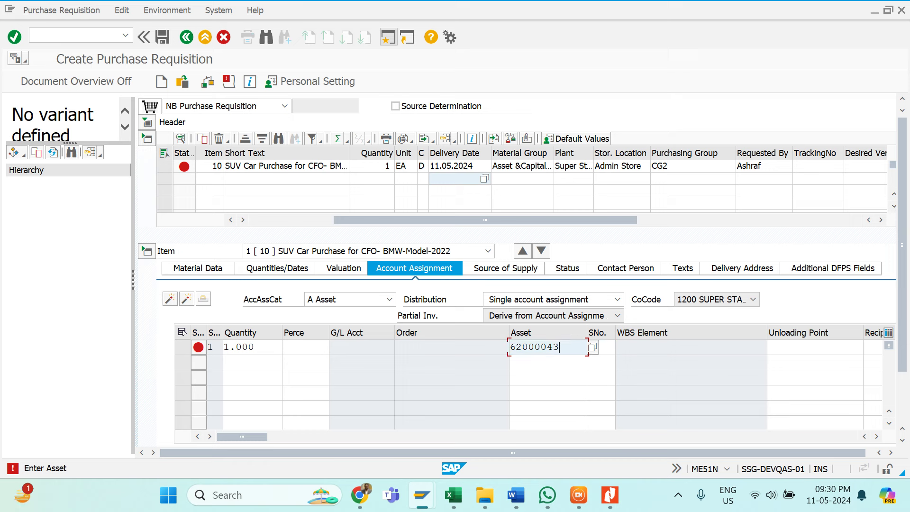
pyautogui.click(457, 454)
pyautogui.press('Return')
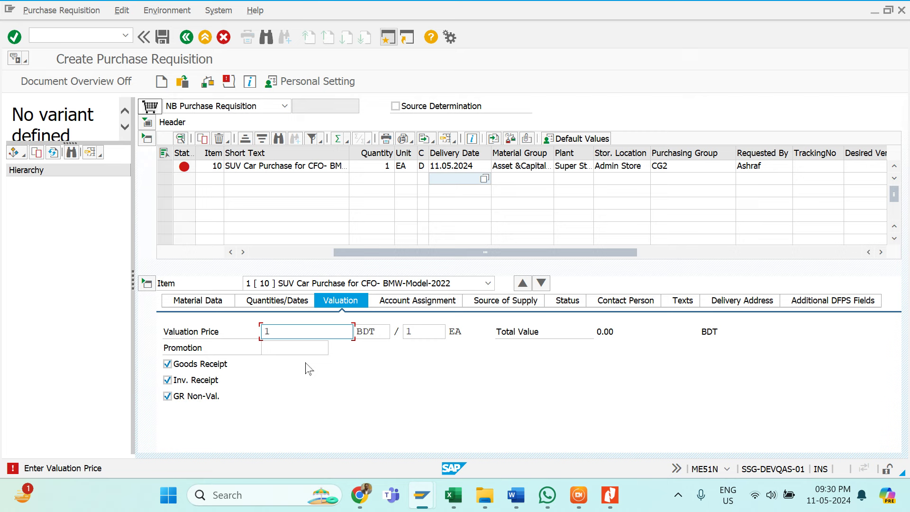
# Set the item's valuation price to 1 BDT and its delivery date to 31.05.2024
pyautogui.press('Return')
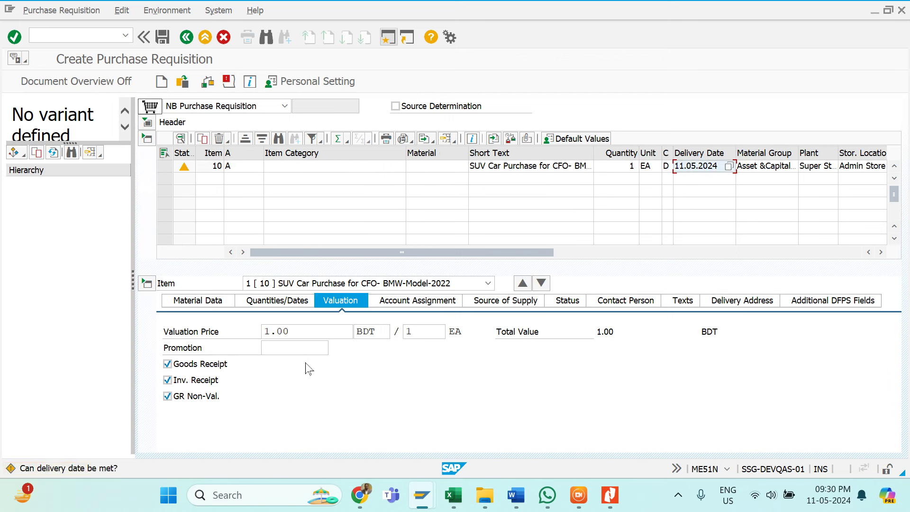
pyautogui.click(728, 166)
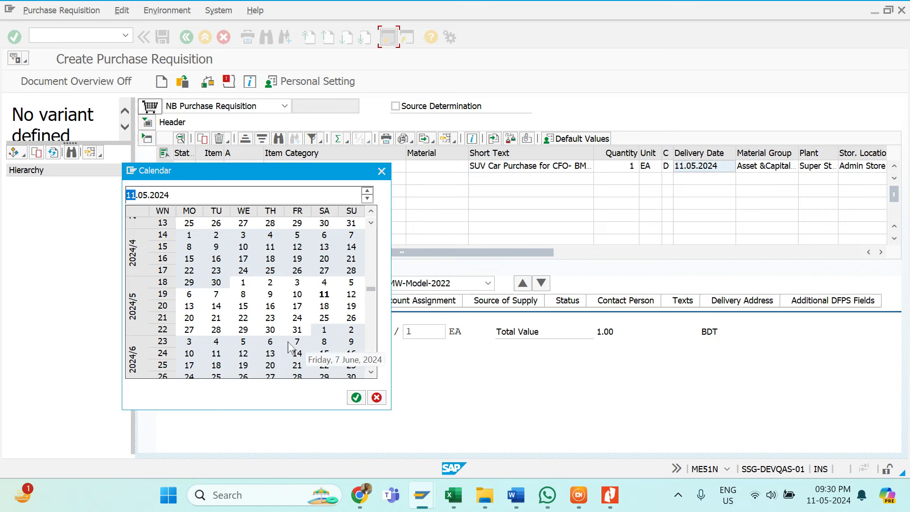
pyautogui.doubleClick(297, 329)
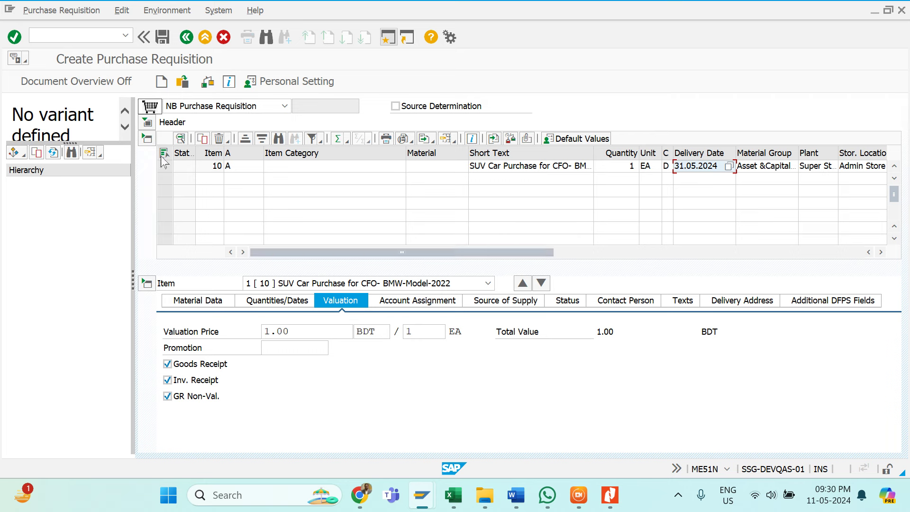
# Check the requisition's header note section and look across all columns of the item overview
pyautogui.click(147, 123)
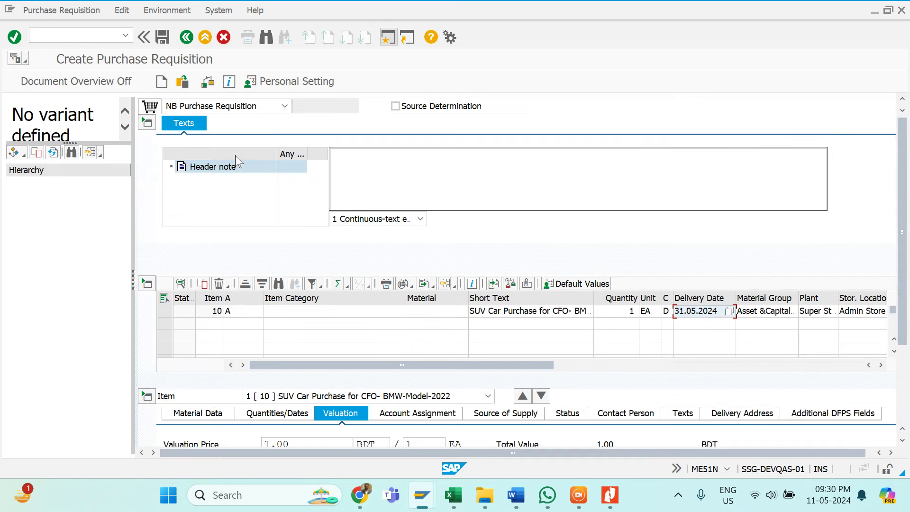
pyautogui.click(148, 124)
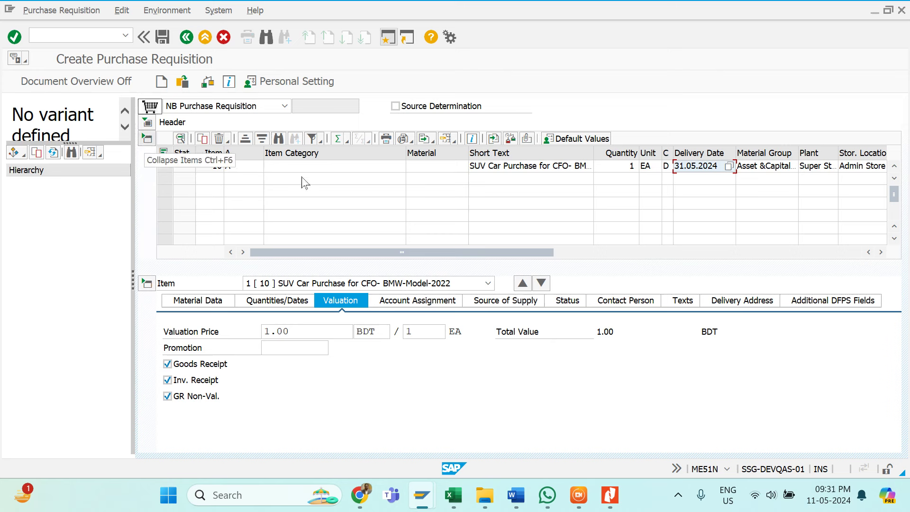
pyautogui.click(466, 170)
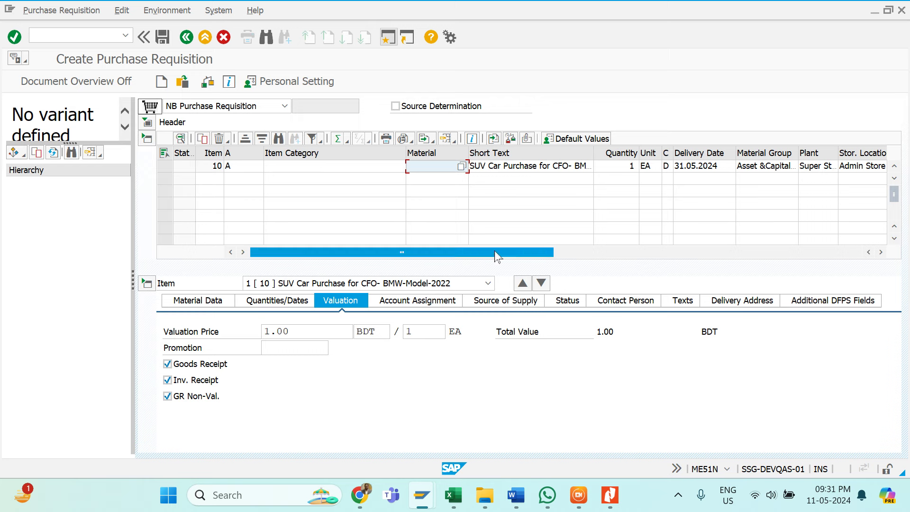
pyautogui.moveTo(494, 253); pyautogui.dragTo(761, 298)
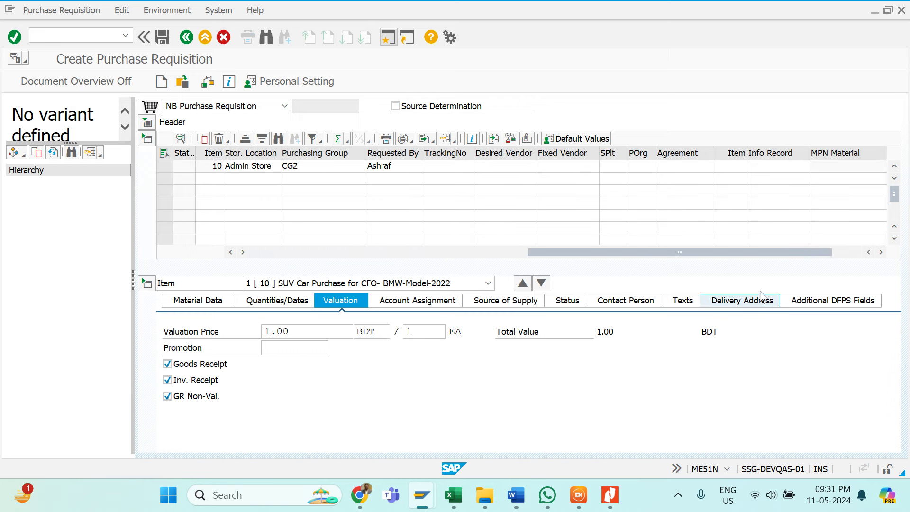
pyautogui.moveTo(734, 259); pyautogui.dragTo(407, 222)
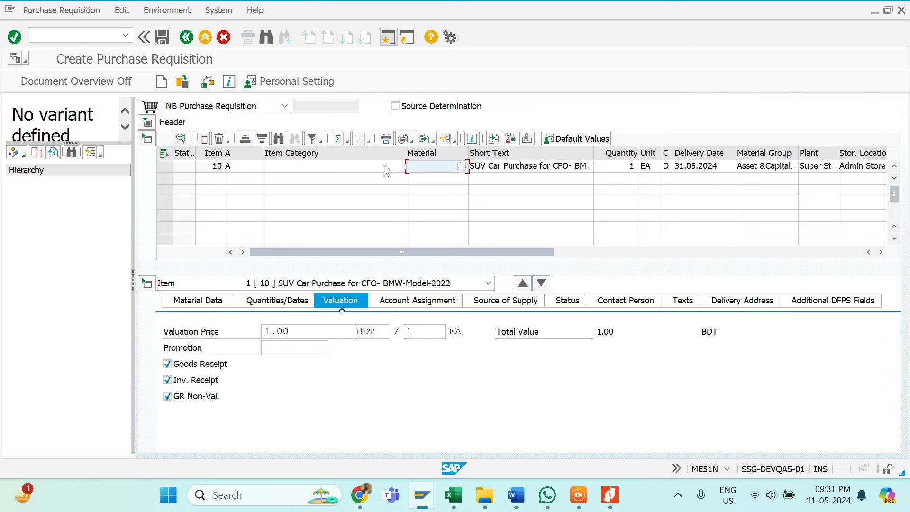
# Review the item line field by field, from the item number to the requester
pyautogui.click(217, 167)
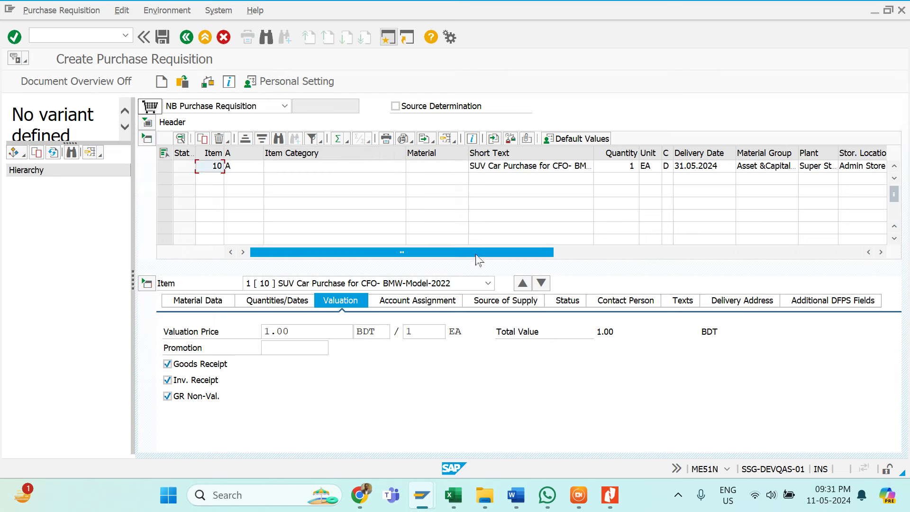
pyautogui.press('Tab')
pyautogui.press('Tab')
pyautogui.press('Tab')
pyautogui.press('Tab')
pyautogui.press('Tab')
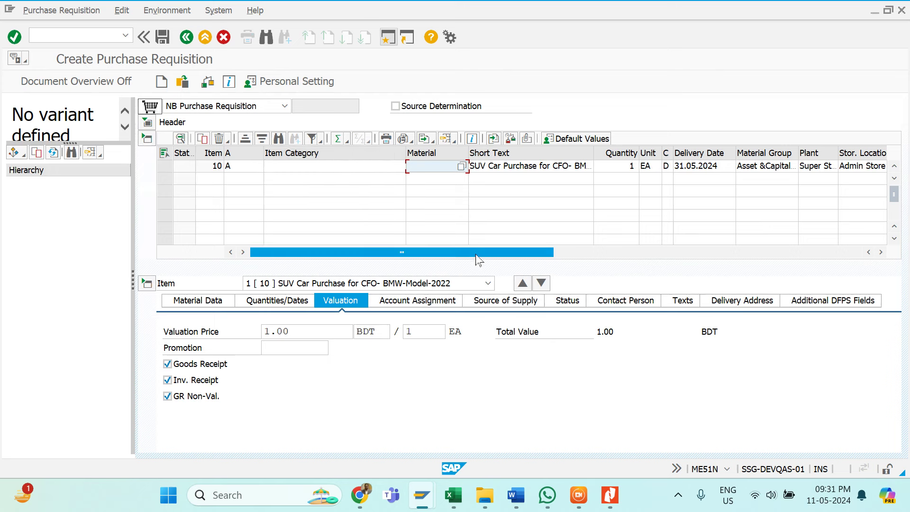
pyautogui.press('Tab')
pyautogui.press('Tab')
pyautogui.press('Tab')
pyautogui.press('Tab')
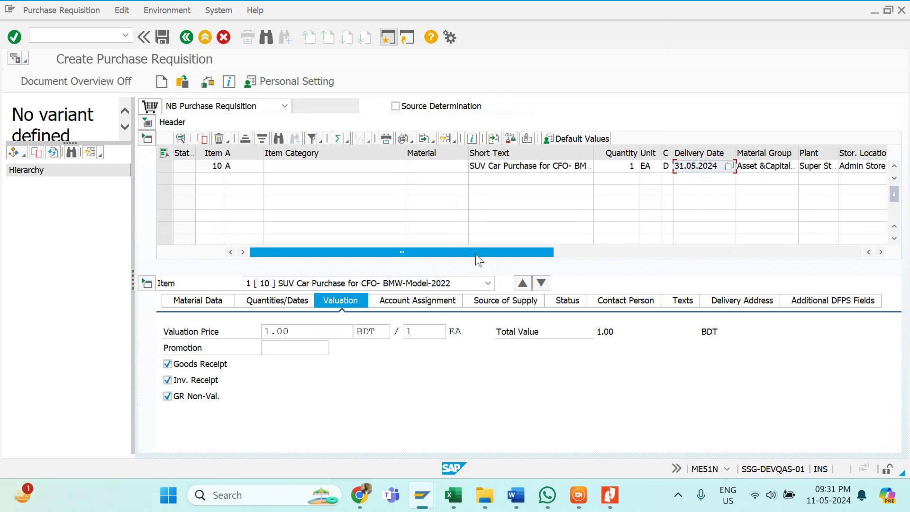
pyautogui.press('Tab')
pyautogui.press('Tab')
pyautogui.press('Tab')
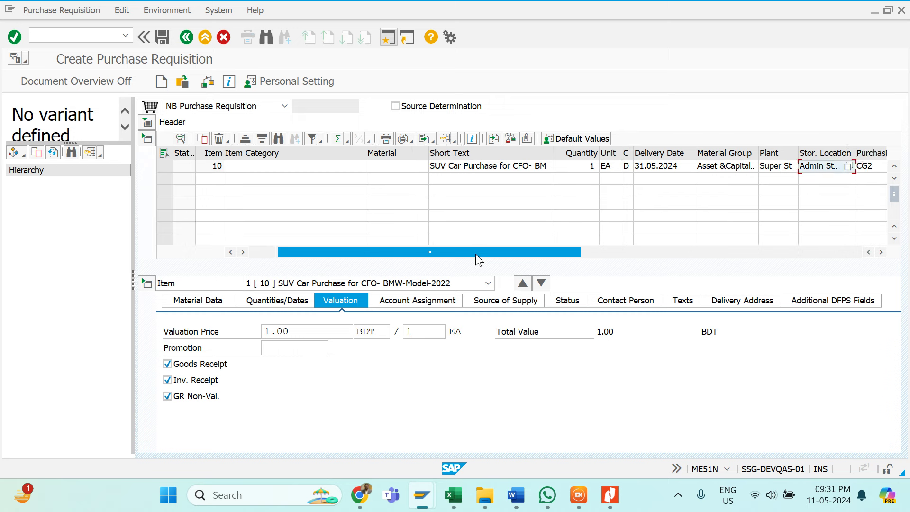
pyautogui.press('Tab')
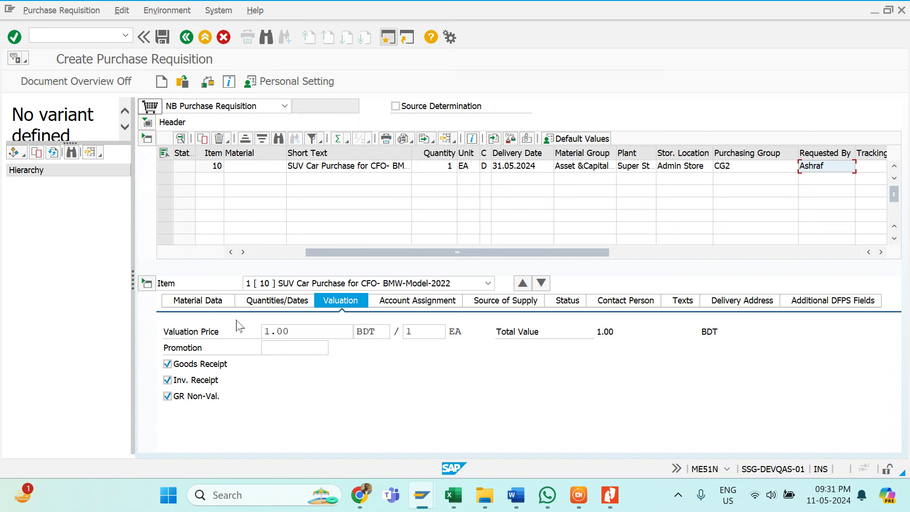
# Review the item's quantities and dates, and its account assignment details
pyautogui.click(204, 304)
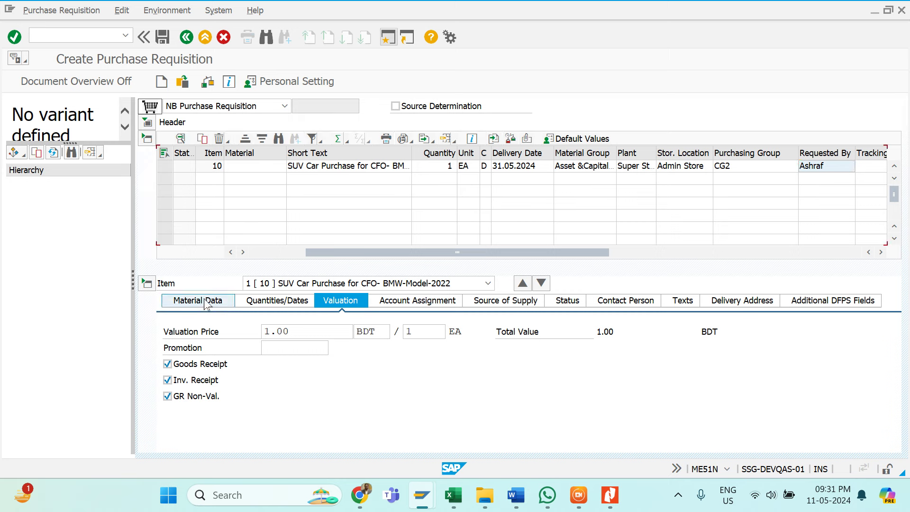
pyautogui.click(287, 302)
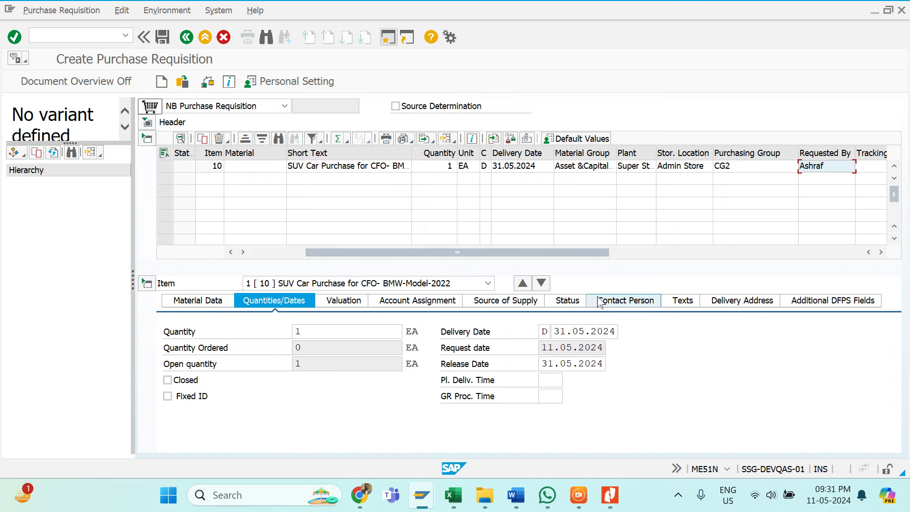
pyautogui.click(398, 302)
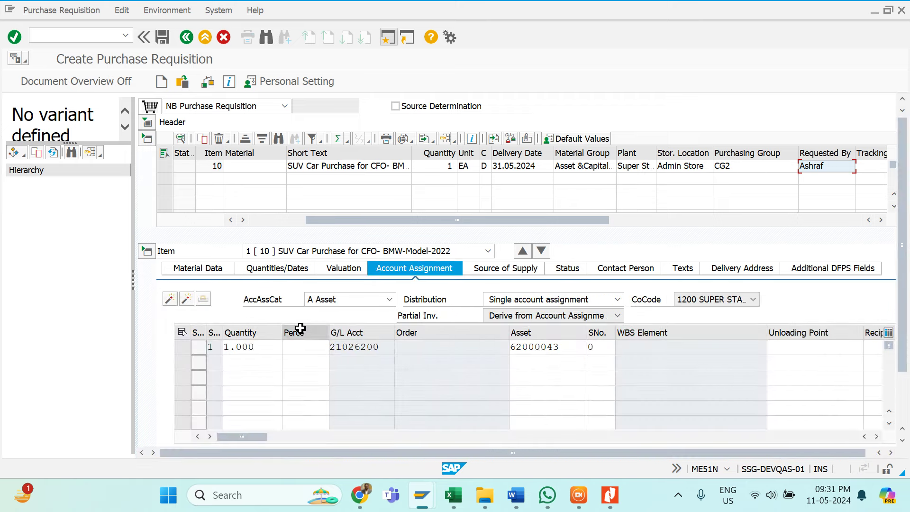
# Capture a screenshot of the requisition screen including the item line and its account assignment
pyautogui.click(677, 494)
pyautogui.click(648, 394)
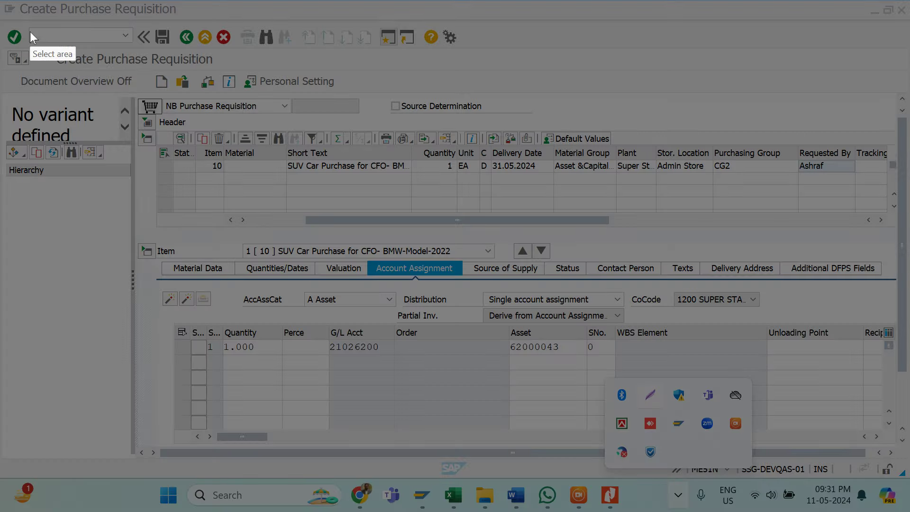
pyautogui.moveTo(1, 1); pyautogui.dragTo(906, 399)
pyautogui.click(841, 417)
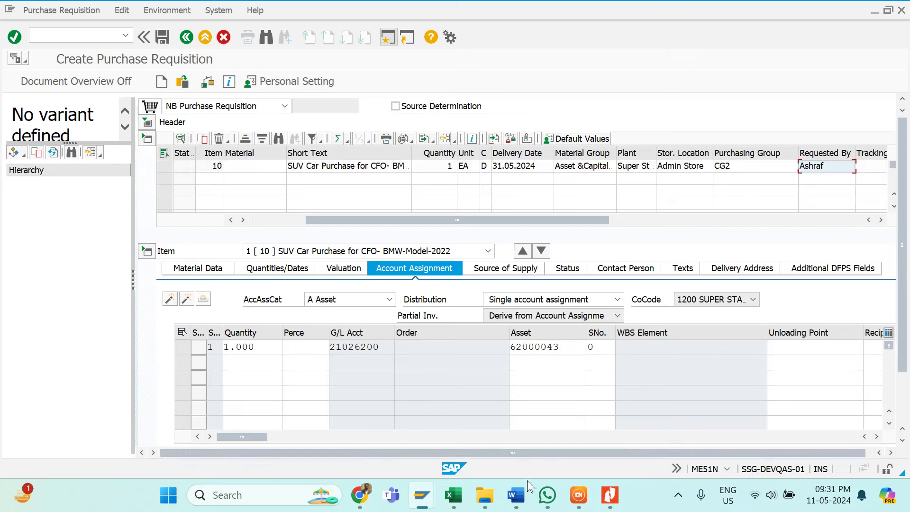
# Switch to the Word document and paste the requisition screenshot below the asset creation line, adding a new line after it
pyautogui.moveTo(527, 488)
pyautogui.click(509, 453)
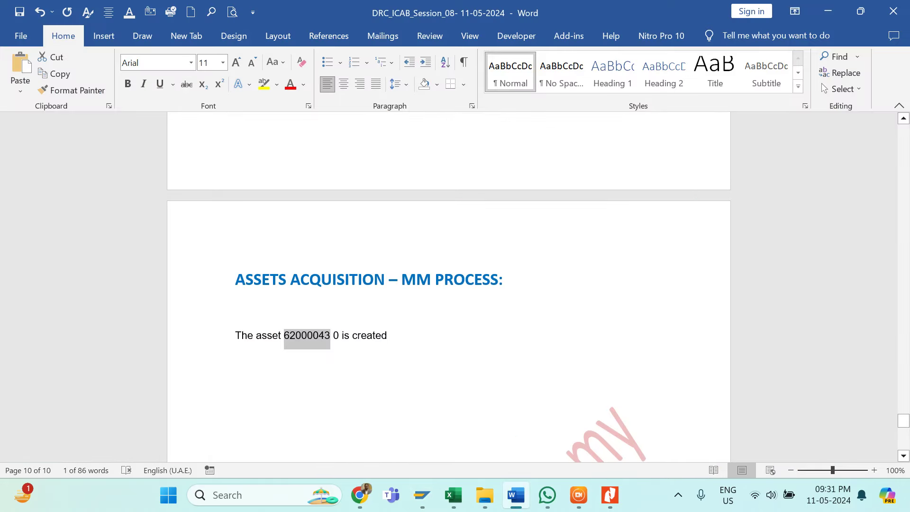
pyautogui.click(473, 356)
pyautogui.hotkey('ctrl', 'v')
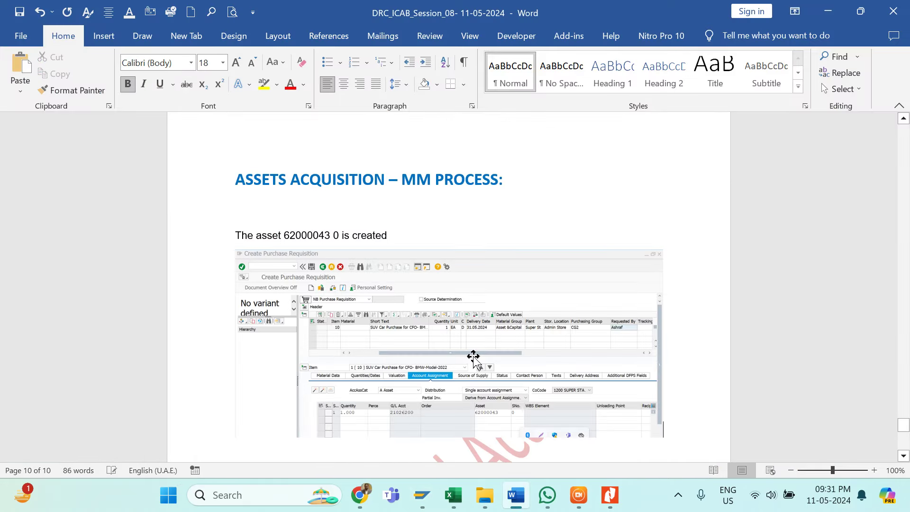
pyautogui.press('Return')
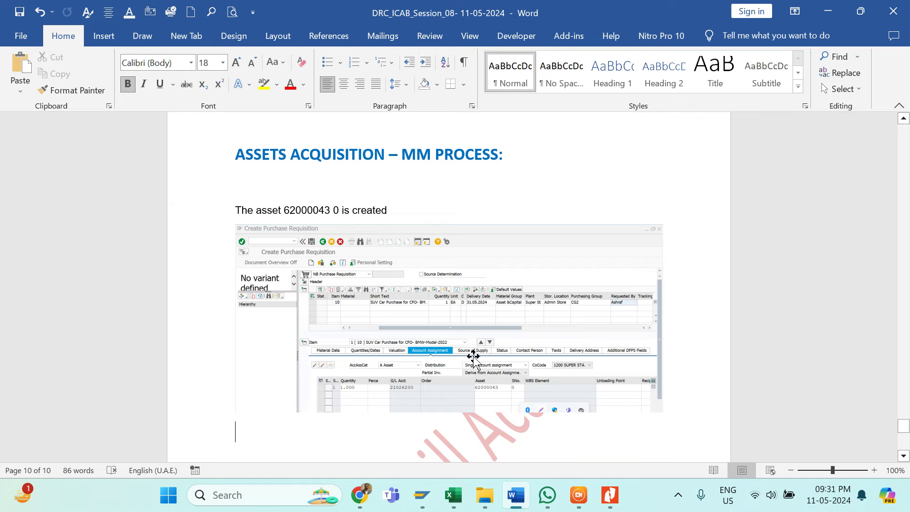
# Return to SAP, save the purchase requisition, and copy the full text of its creation message from the message details
pyautogui.hotkey('alt', 'Tab')
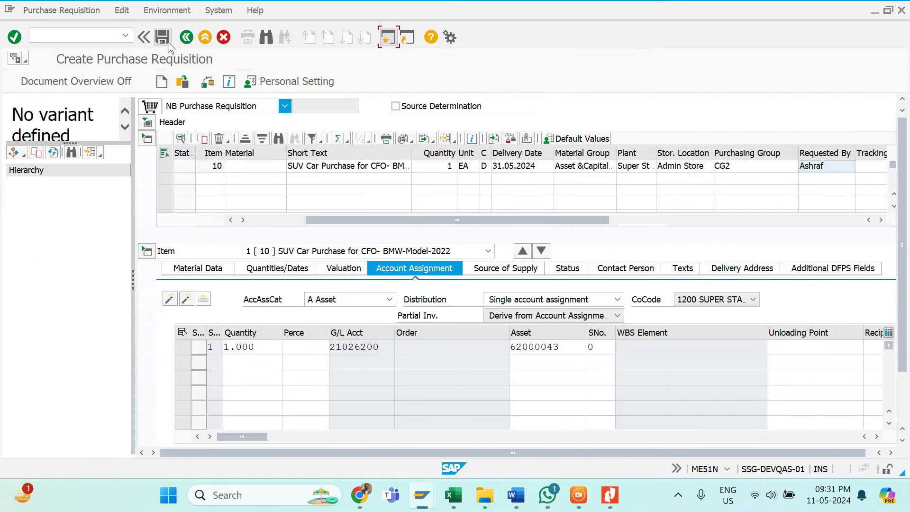
pyautogui.click(165, 39)
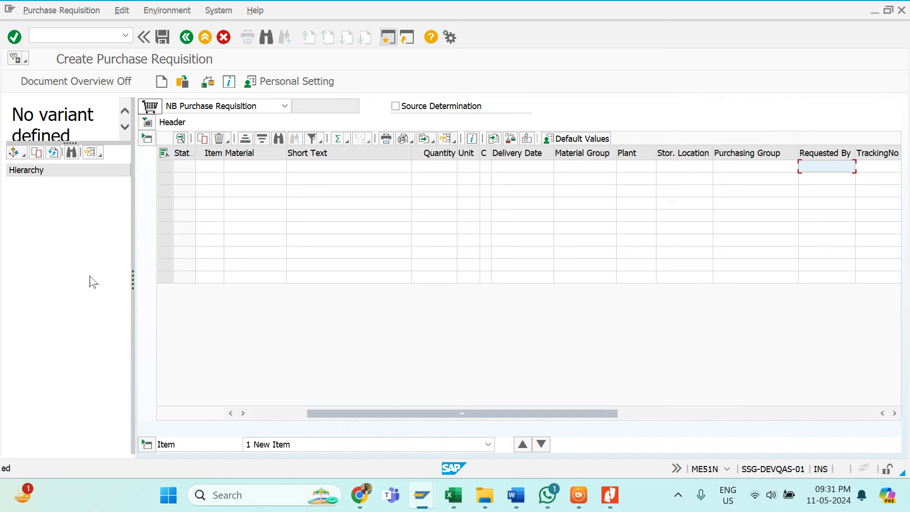
pyautogui.doubleClick(82, 471)
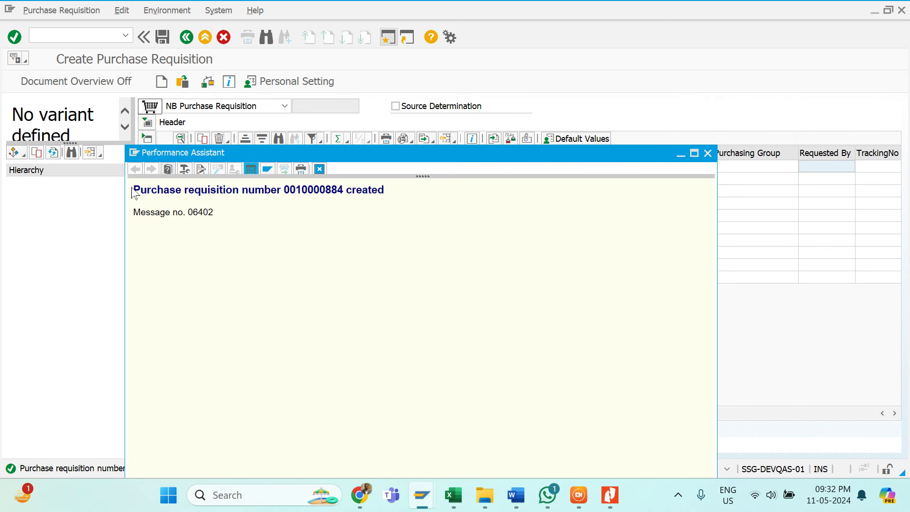
pyautogui.moveTo(133, 189); pyautogui.dragTo(384, 190)
pyautogui.hotkey('ctrl', 'c')
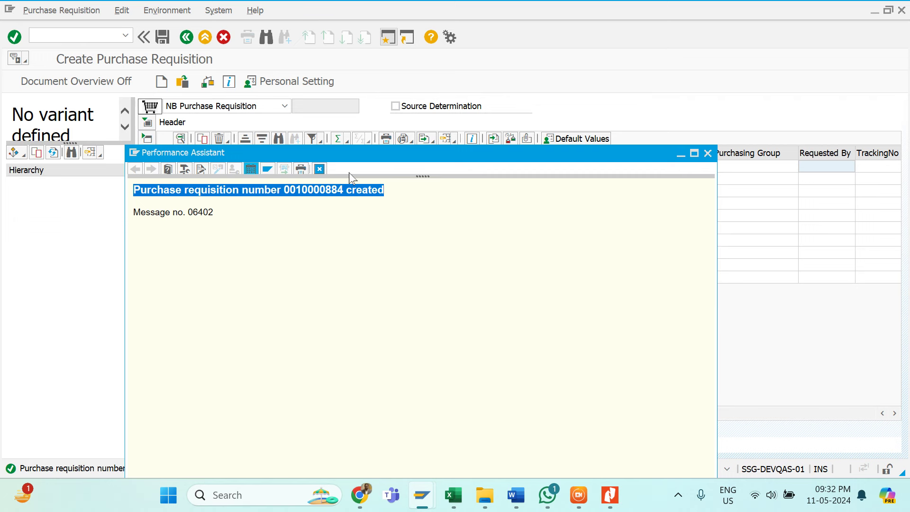
pyautogui.click(319, 169)
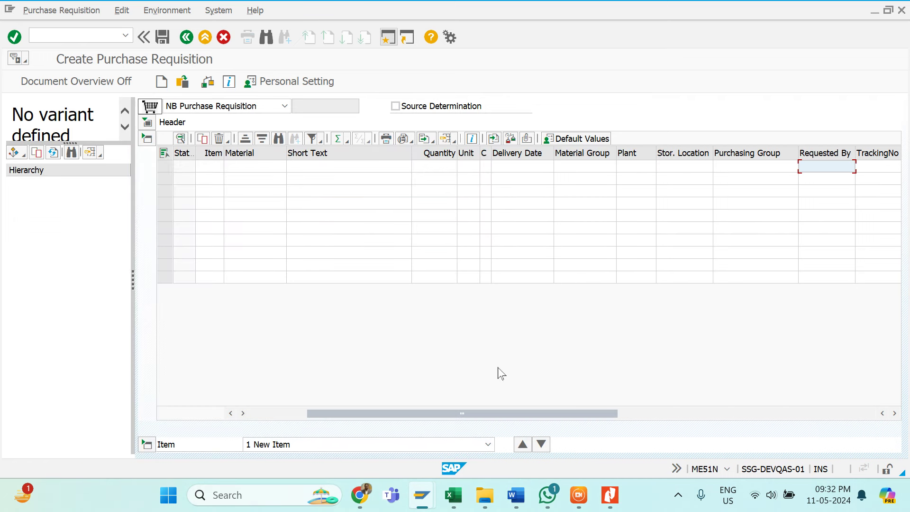
# Paste the requisition's creation message below the screenshot in the Word document and save the document
pyautogui.click(514, 468)
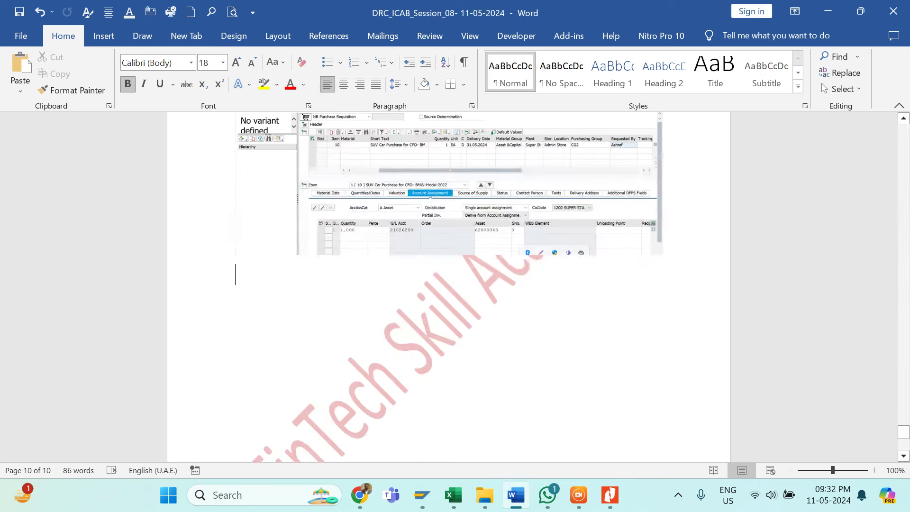
pyautogui.hotkey('ctrl', 'v')
pyautogui.press('Return')
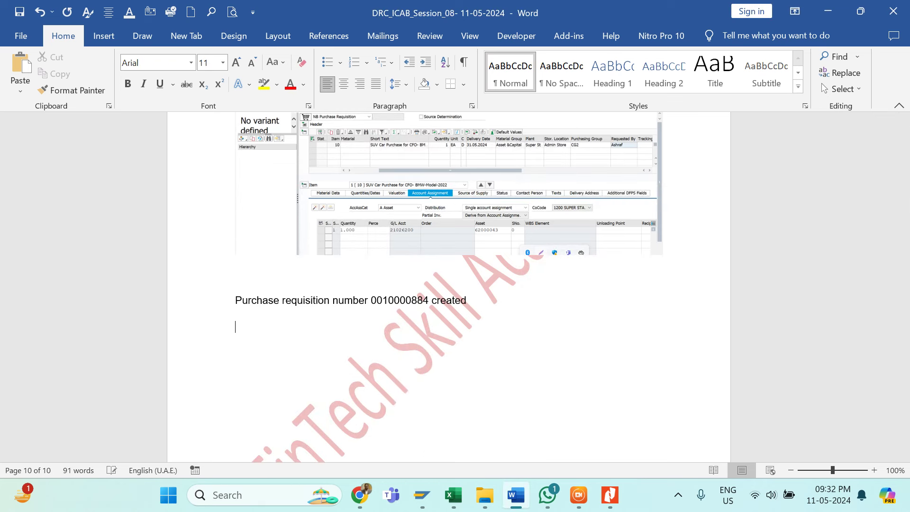
pyautogui.hotkey('ctrl', 's')
pyautogui.moveTo(484, 494)
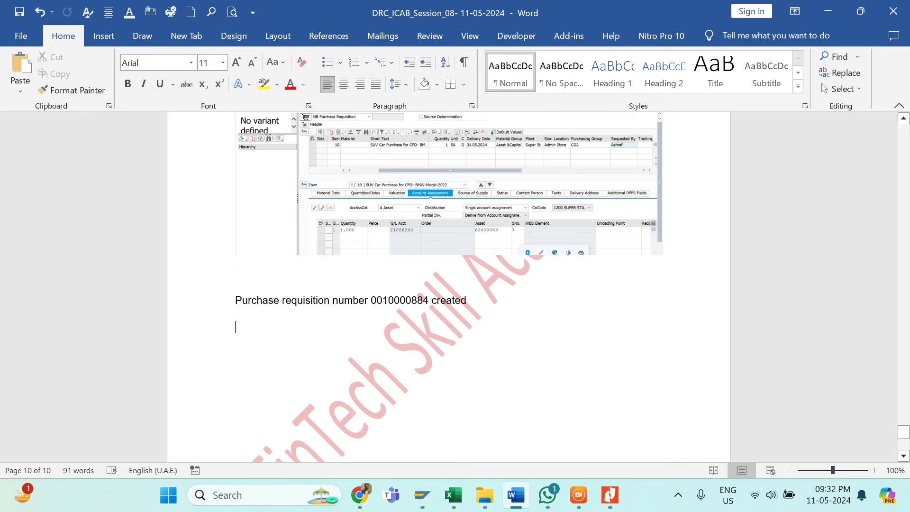
pyautogui.moveTo(422, 494)
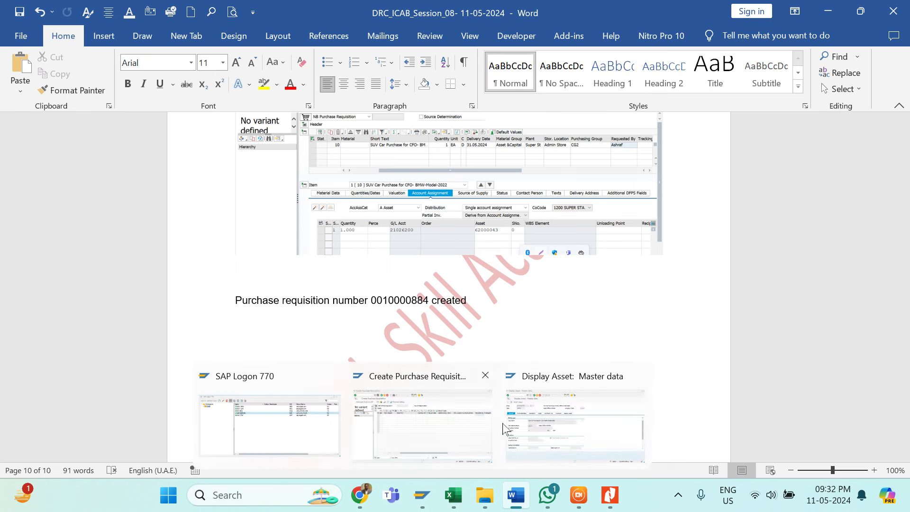
pyautogui.click(538, 427)
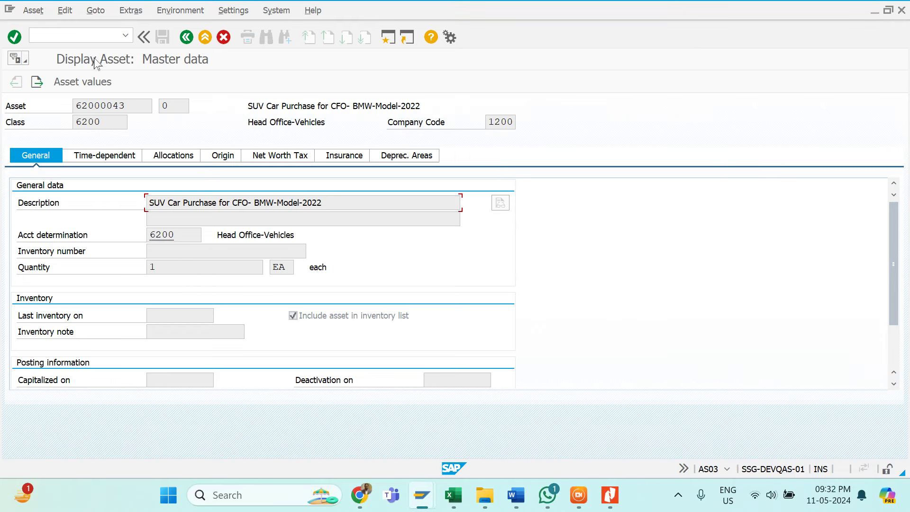
pyautogui.moveTo(425, 493)
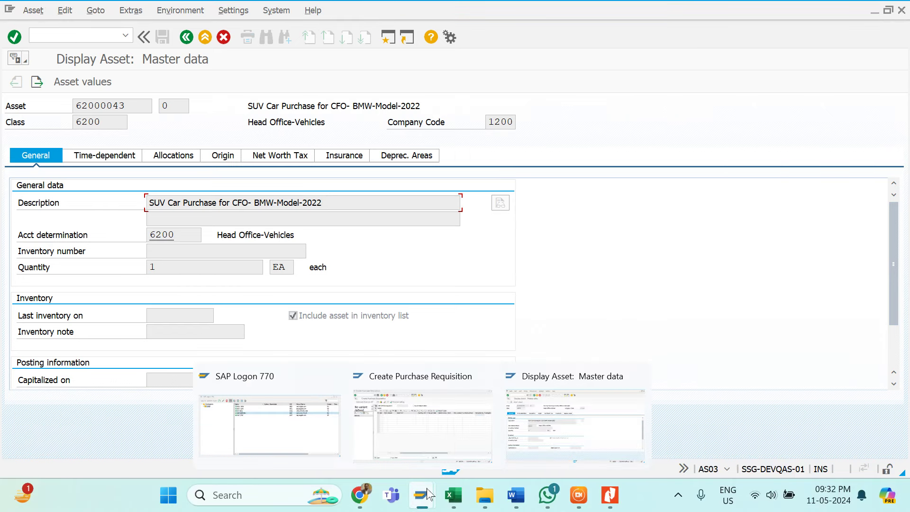
pyautogui.click(391, 421)
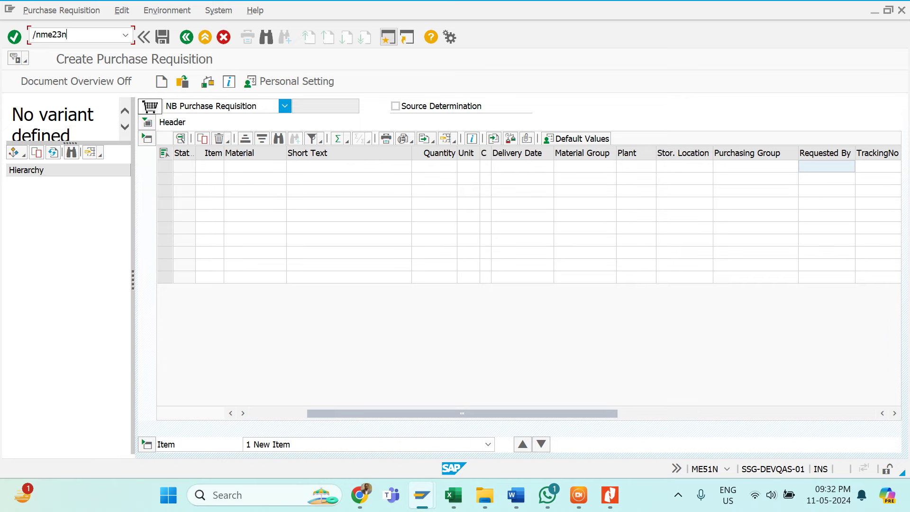
pyautogui.press('Return')
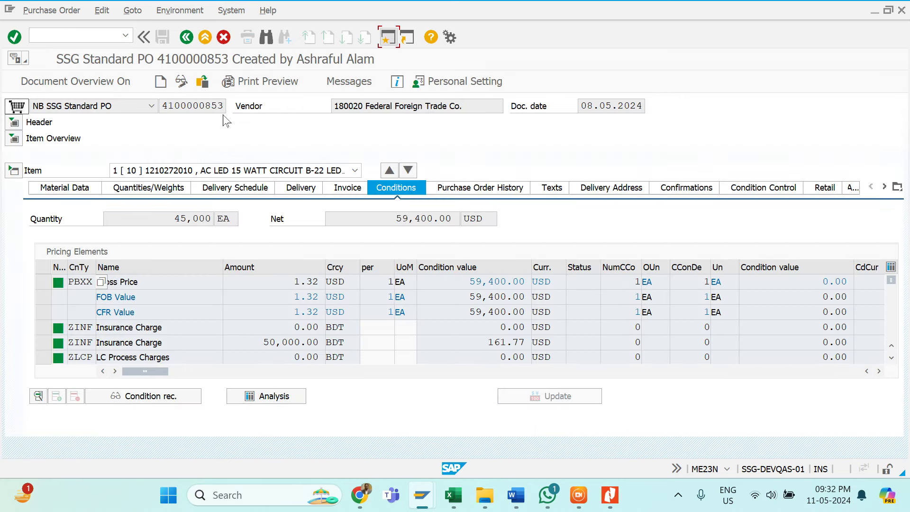
pyautogui.click(200, 43)
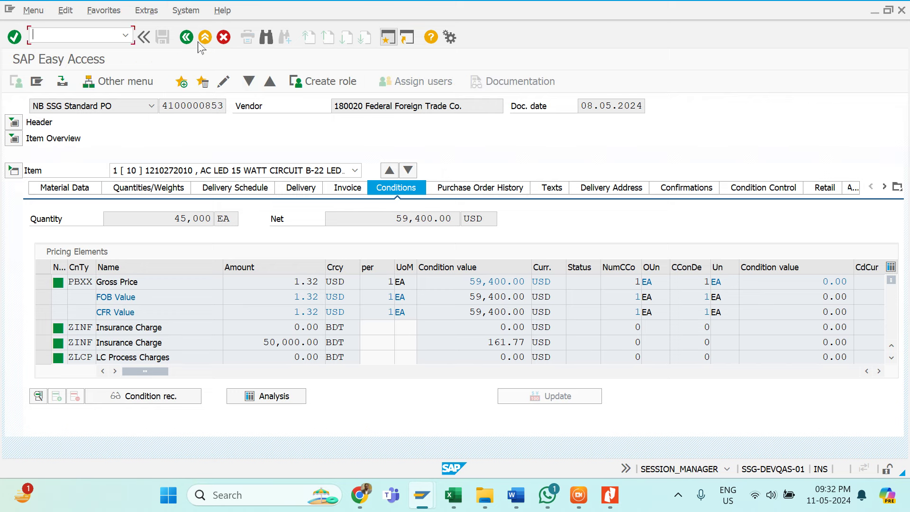
# Start a new purchase order in SAP with transaction ME21N
pyautogui.write('me')
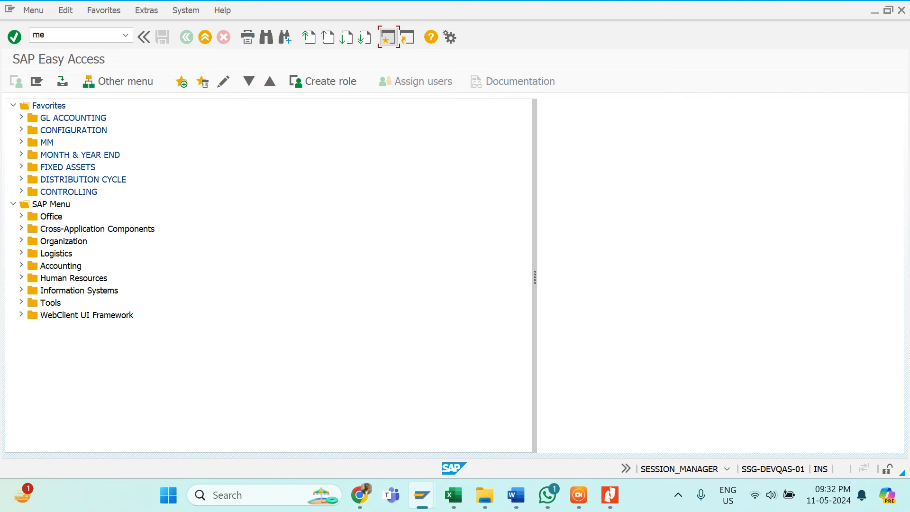
pyautogui.write('2')
pyautogui.press('BackSpace')
pyautogui.write('21n')
pyautogui.press('Return')
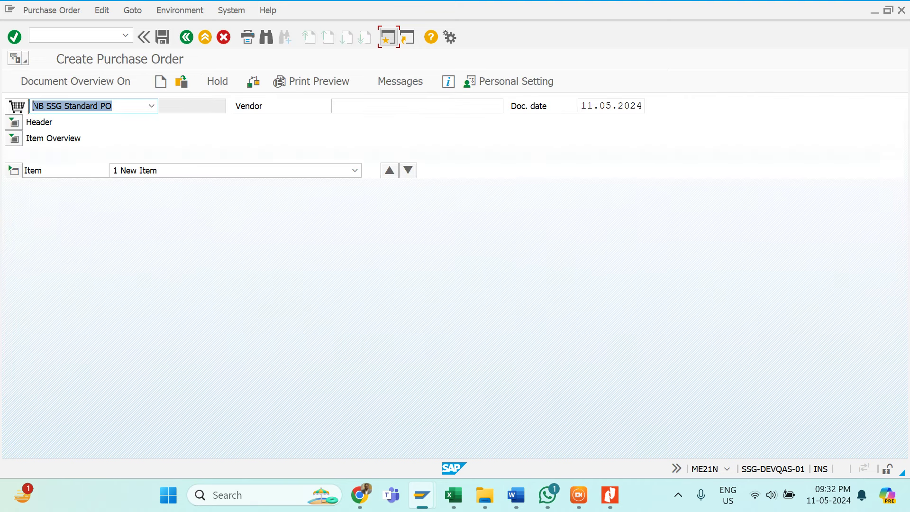
# Set the purchase order's vendor to 110063 and its purchasing organization to SSGD (SSG Domestic), with the document overview turned on
pyautogui.click(417, 106)
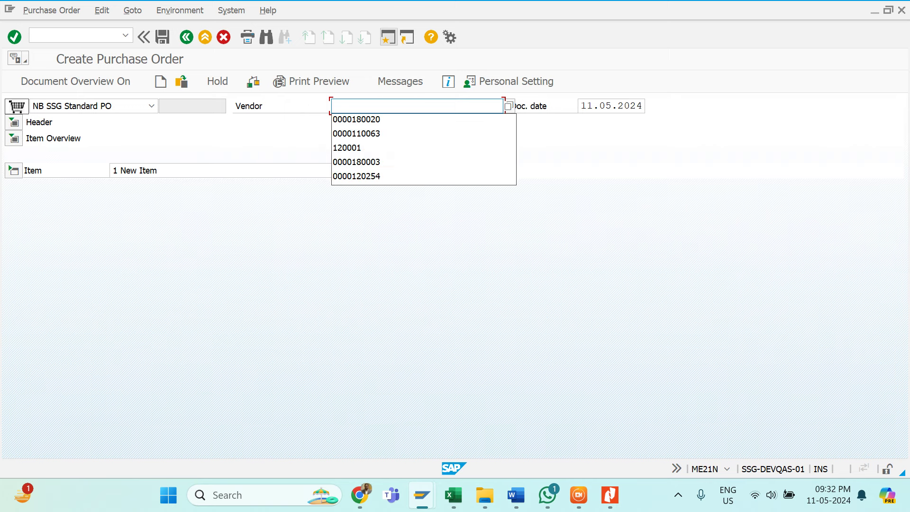
pyautogui.click(385, 133)
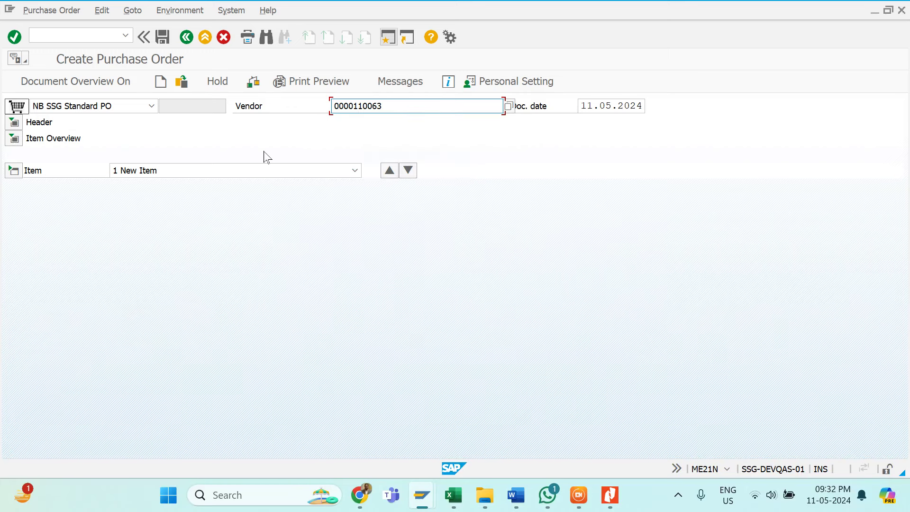
pyautogui.press('Return')
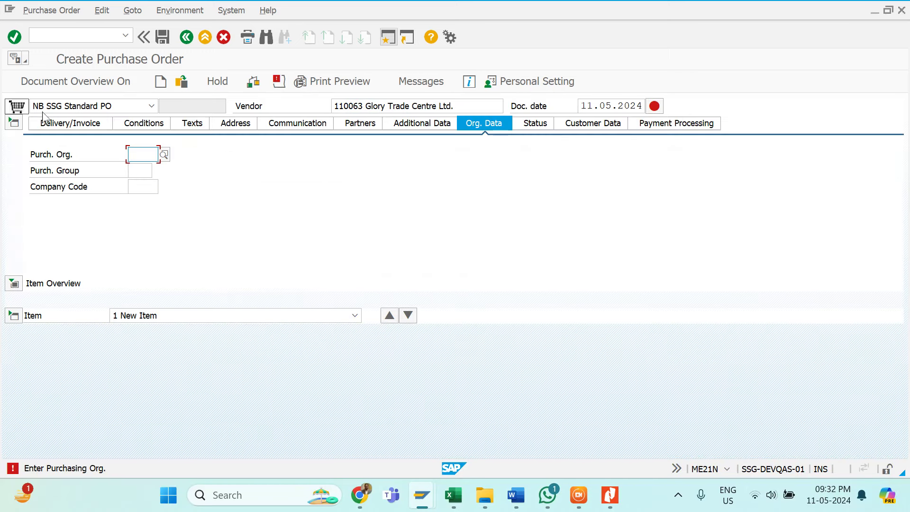
pyautogui.click(71, 84)
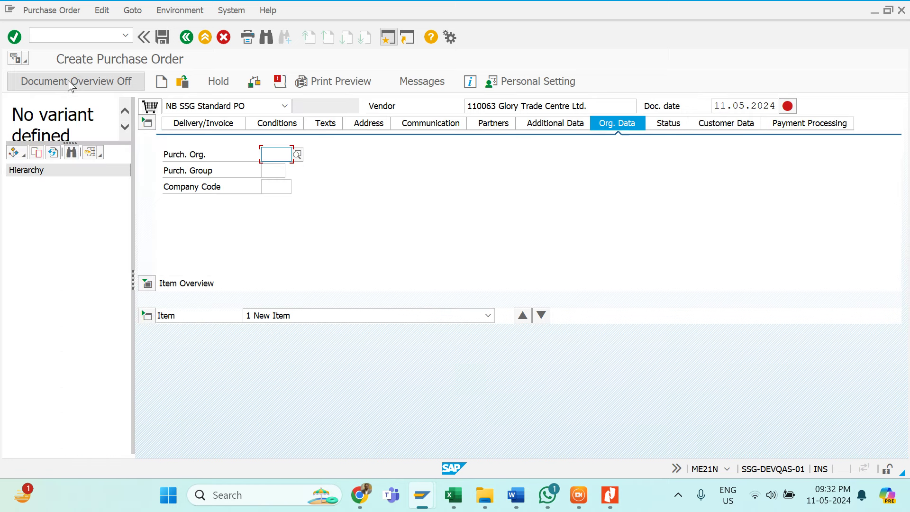
pyautogui.click(298, 156)
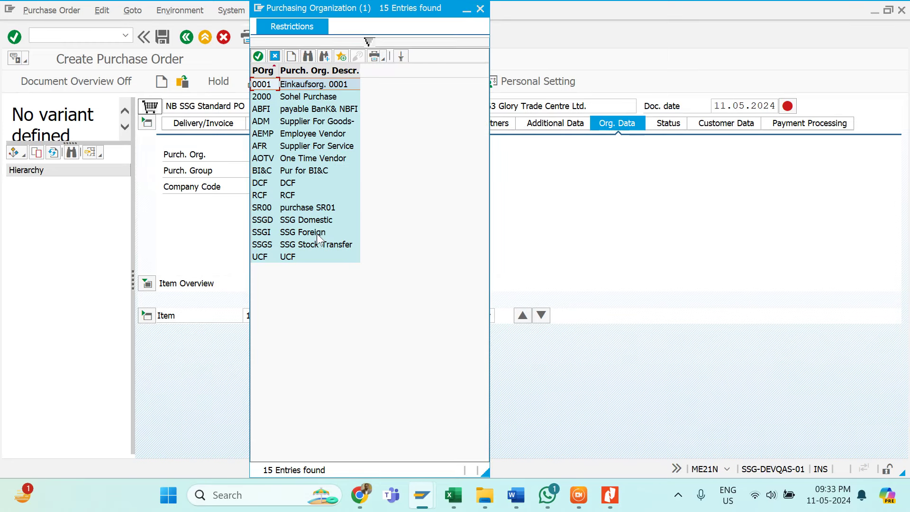
pyautogui.doubleClick(316, 219)
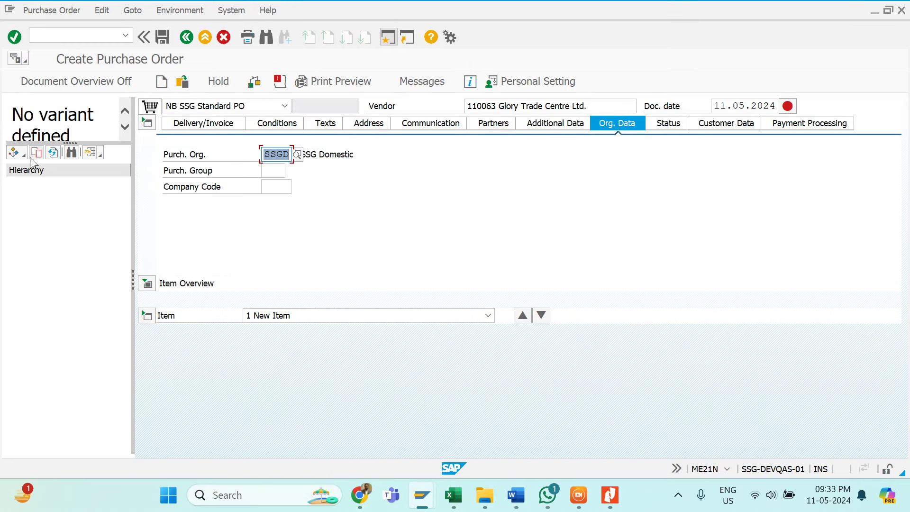
# List the saved purchase requisition in the document overview and adopt it into the purchase order
pyautogui.click(14, 152)
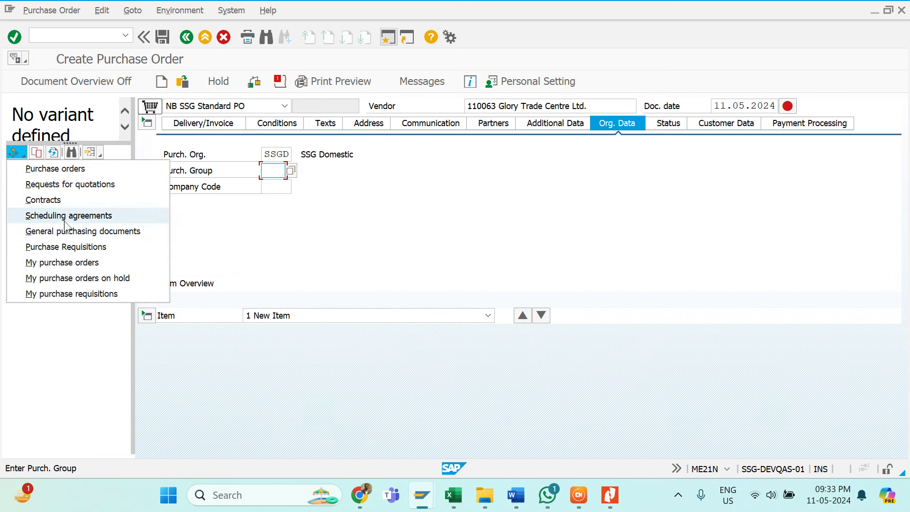
pyautogui.click(78, 247)
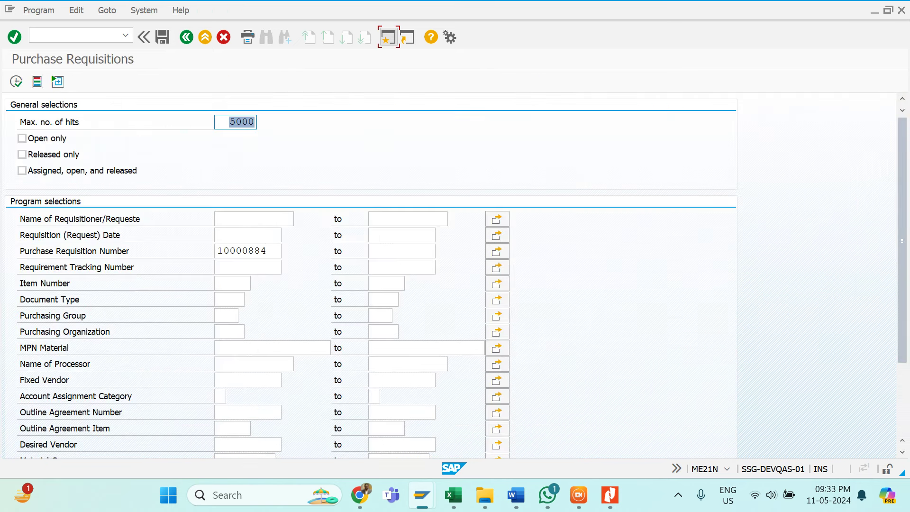
pyautogui.click(16, 80)
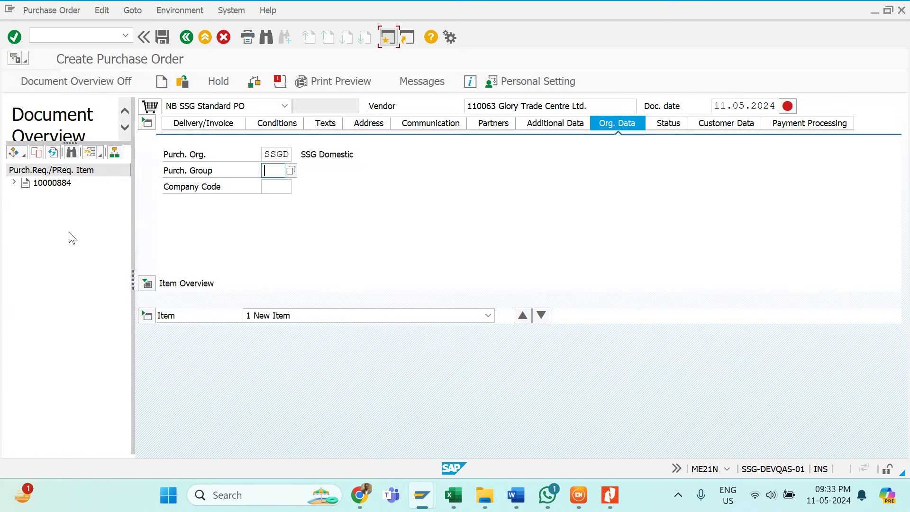
pyautogui.click(26, 185)
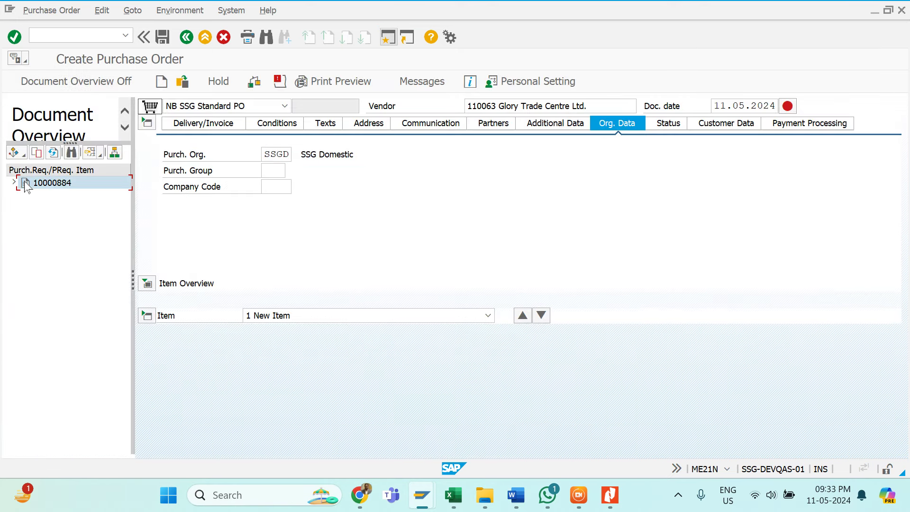
pyautogui.click(36, 152)
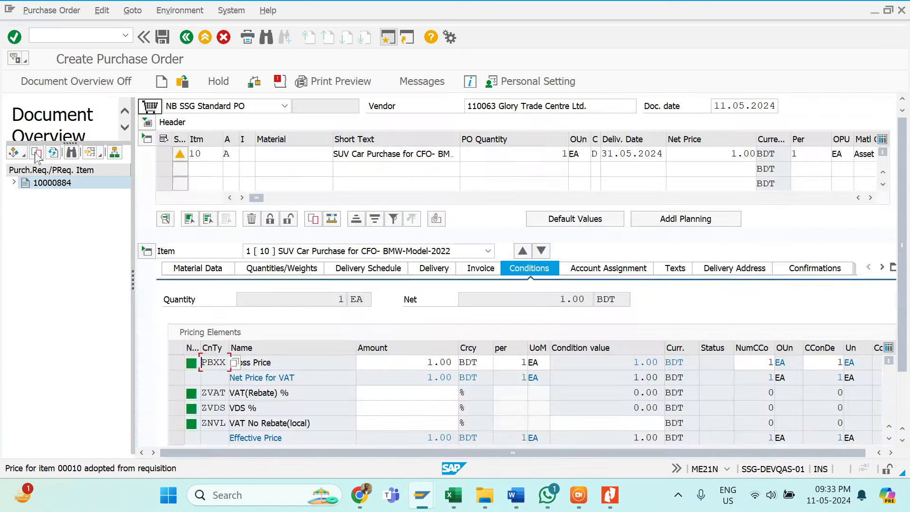
# Check the purchase order header's organizational data, then collapse the header to leave the item overview expanded
pyautogui.click(148, 123)
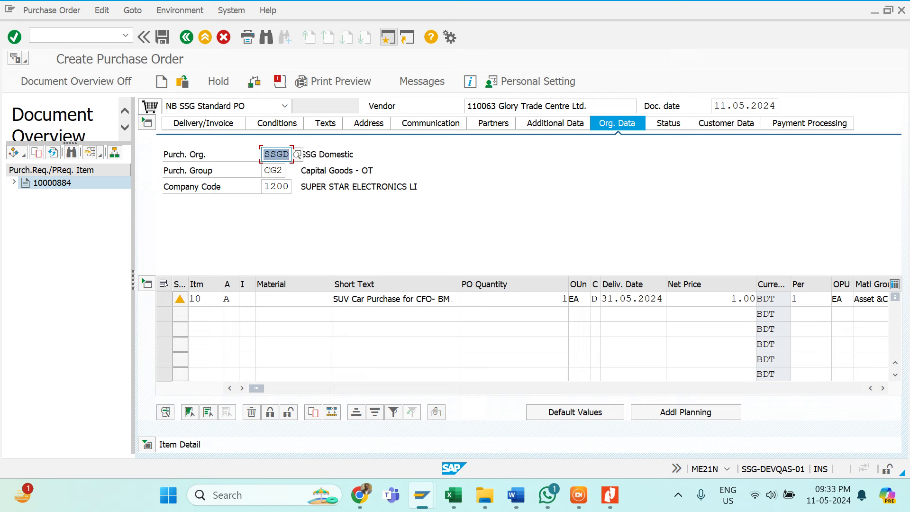
pyautogui.click(327, 154)
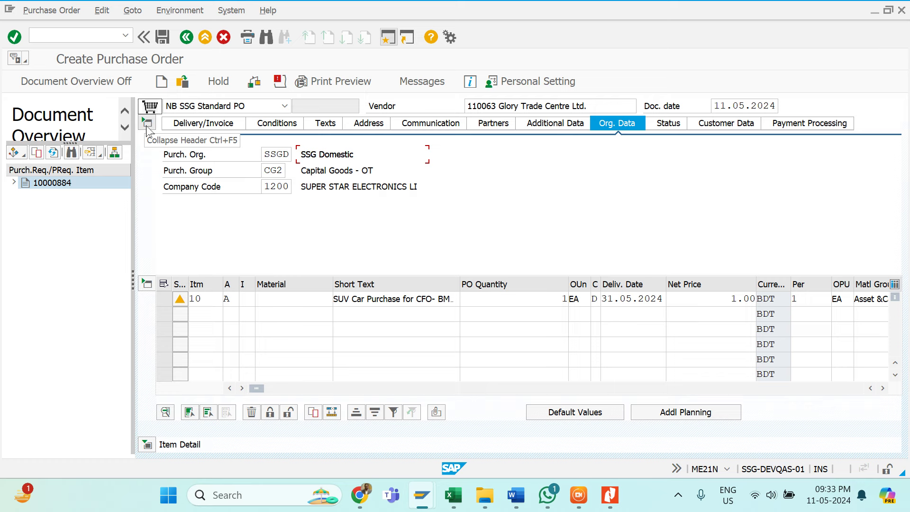
pyautogui.click(146, 285)
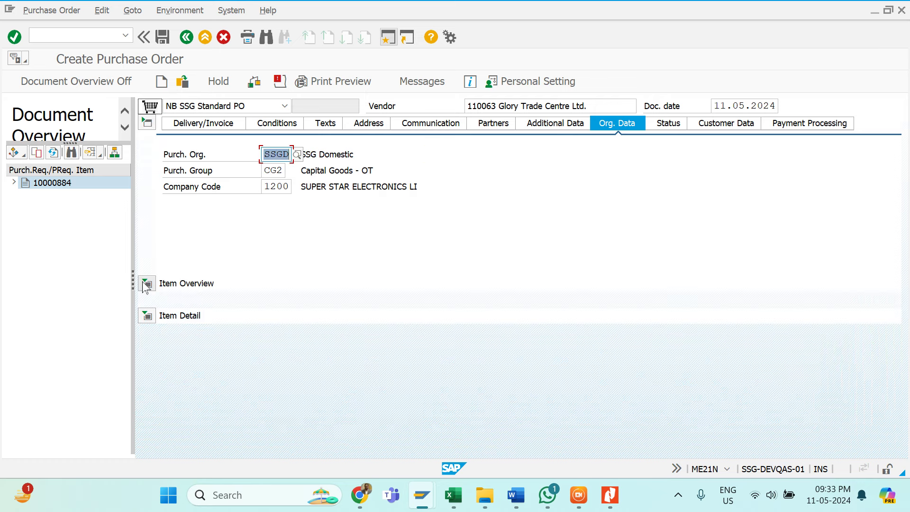
pyautogui.click(147, 285)
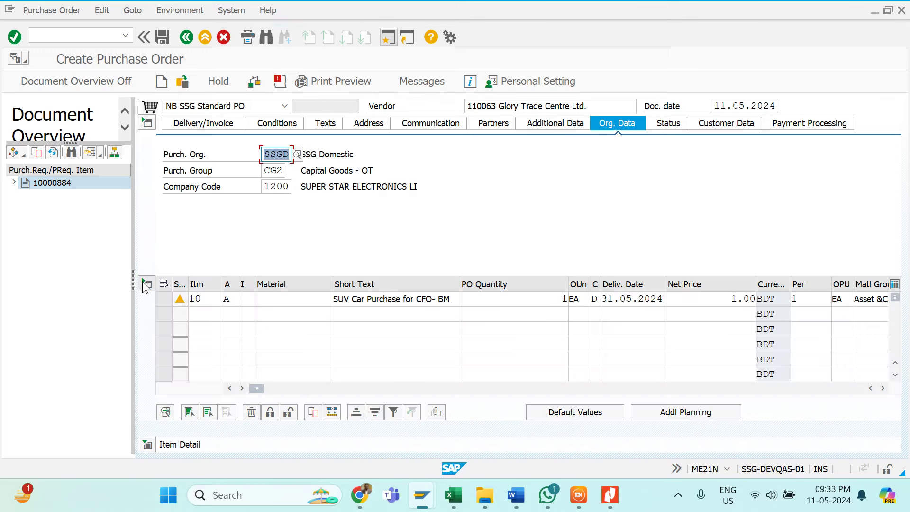
pyautogui.click(148, 123)
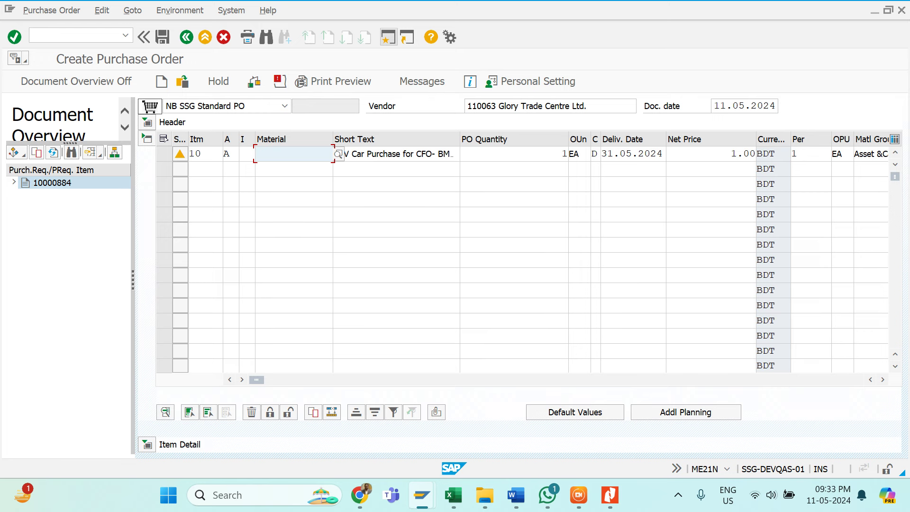
# Collapse the item overview, expand the SUV item's pricing conditions, and clear the Gross Price (PBXX) amount
pyautogui.click(563, 153)
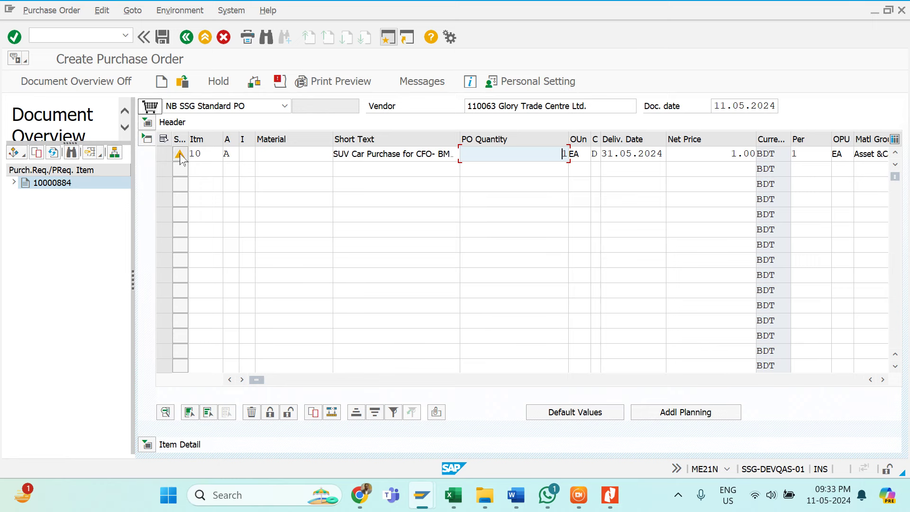
pyautogui.click(147, 140)
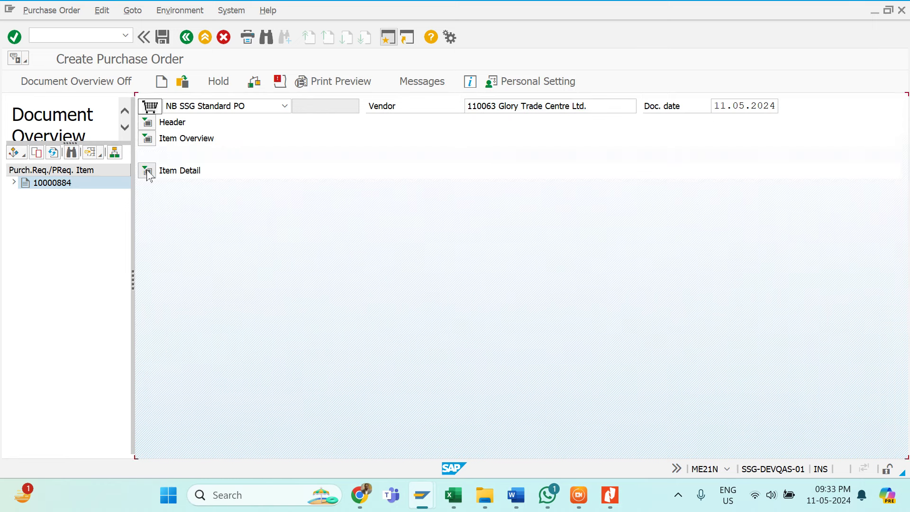
pyautogui.click(147, 172)
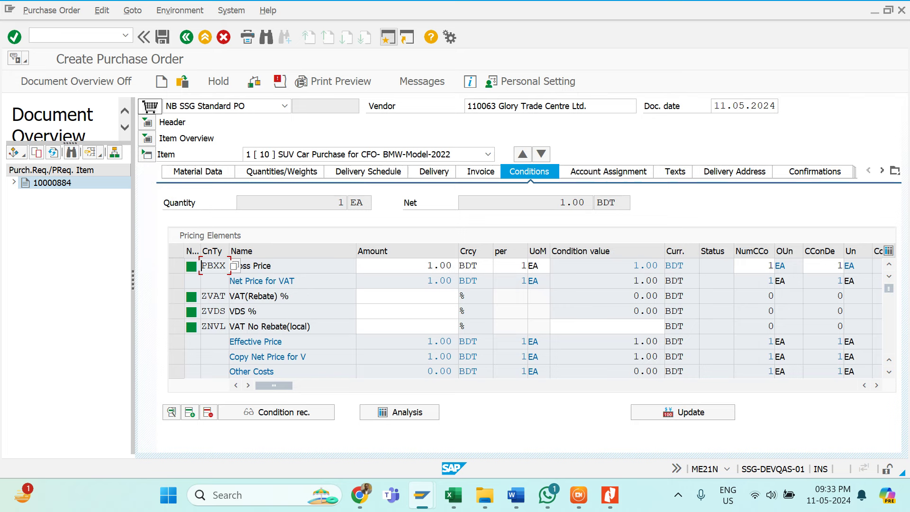
pyautogui.click(428, 265)
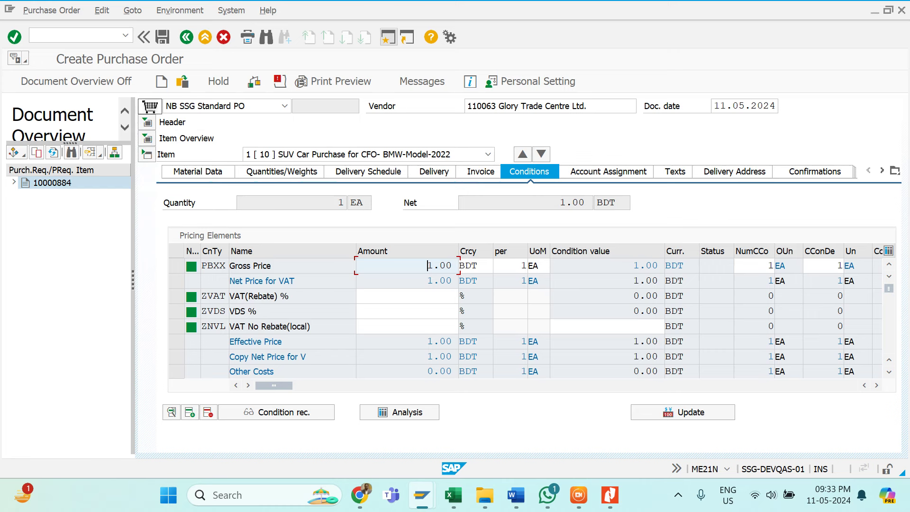
pyautogui.press('Delete')
pyautogui.press('Delete')
pyautogui.press('Delete')
pyautogui.press('Delete')
pyautogui.write('1800000')
pyautogui.press('BackSpace')
pyautogui.press('BackSpace')
pyautogui.press('BackSpace')
pyautogui.press('BackSpace')
pyautogui.press('BackSpace')
pyautogui.press('BackSpace')
pyautogui.press('BackSpace')
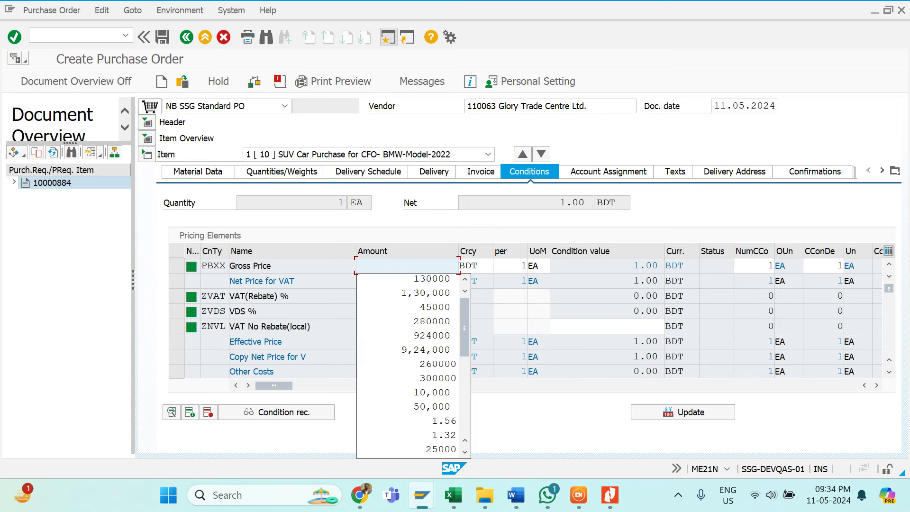
# Set the item's Gross Price (PBXX) to 26000000 BDT, leaving the VAT and VDS percentages blank
pyautogui.write('2')
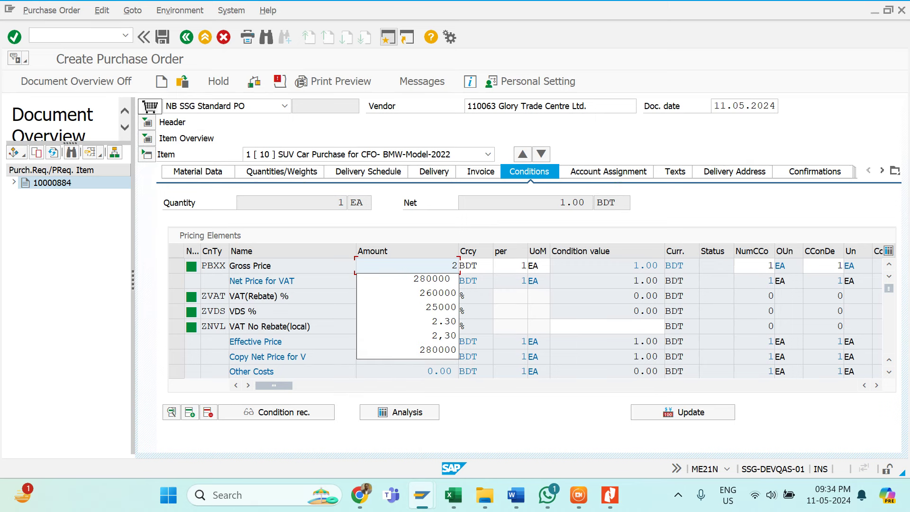
pyautogui.write('6000000')
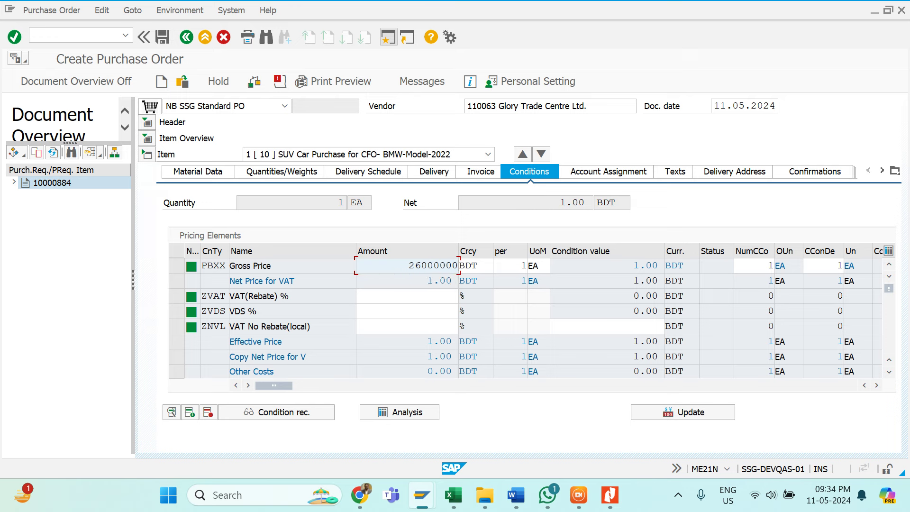
pyautogui.press('Tab')
pyautogui.press('Tab')
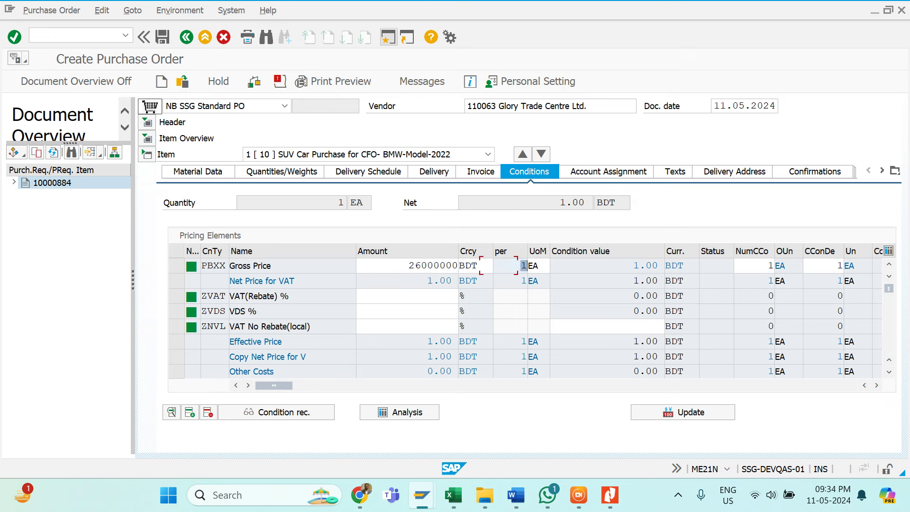
pyautogui.click(407, 296)
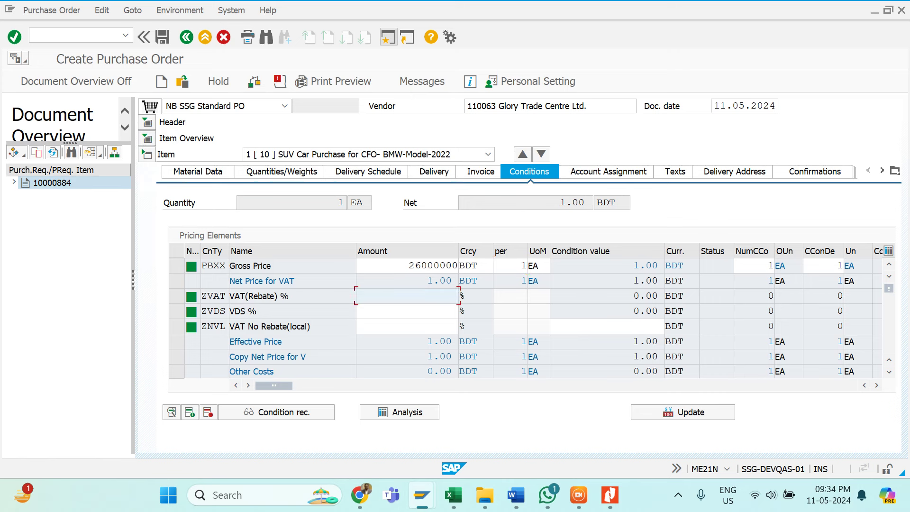
pyautogui.click(406, 326)
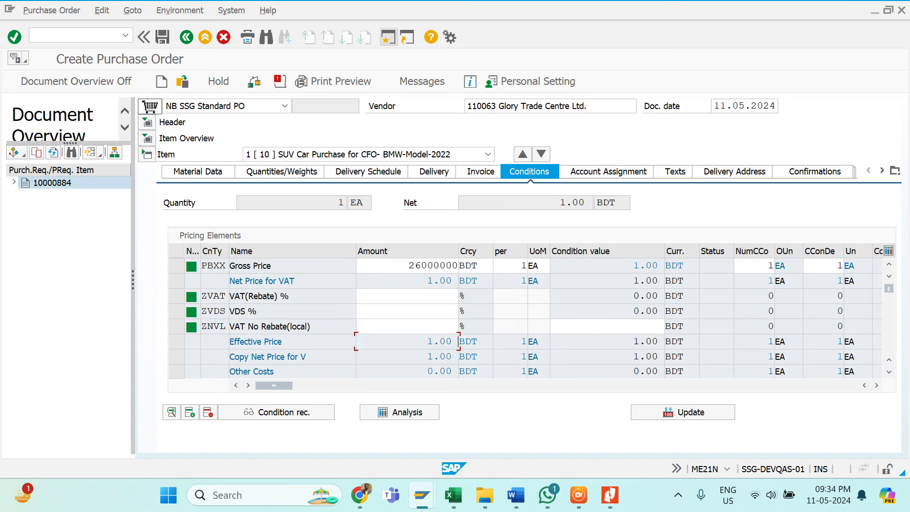
pyautogui.click(406, 295)
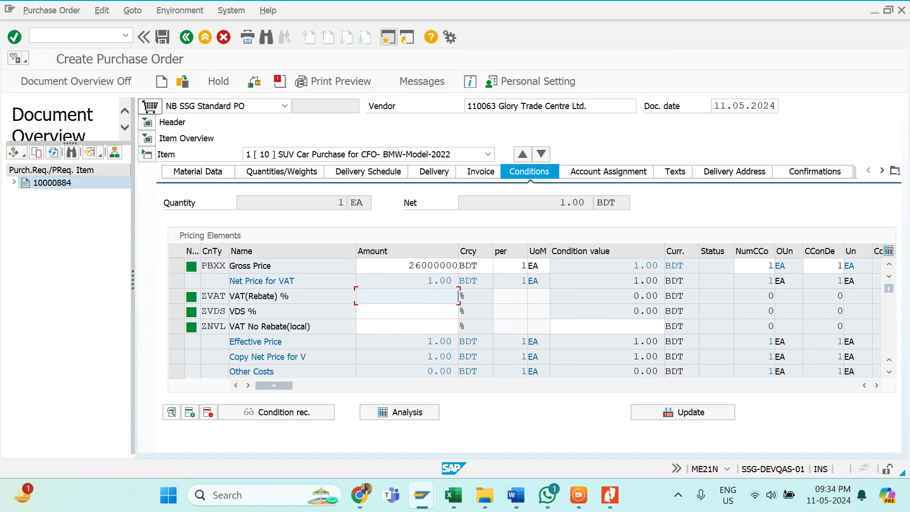
pyautogui.click(407, 311)
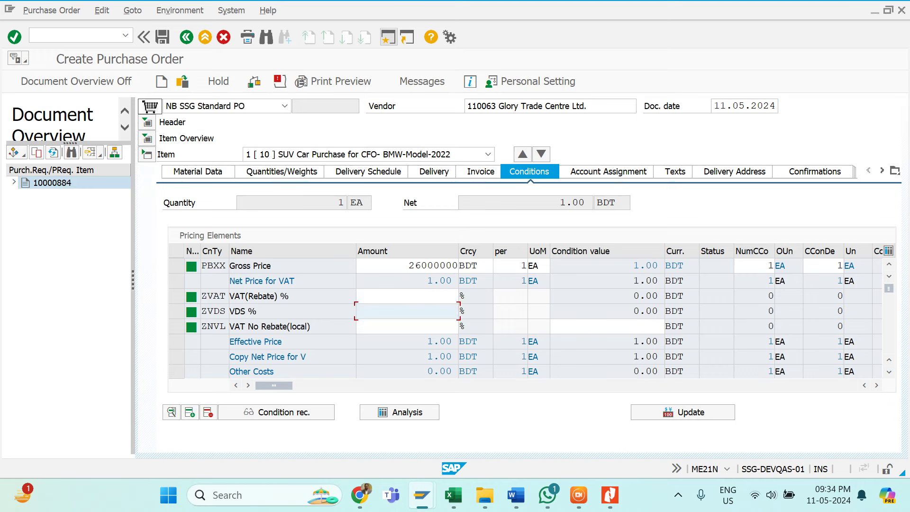
pyautogui.click(406, 326)
pyautogui.press('Return')
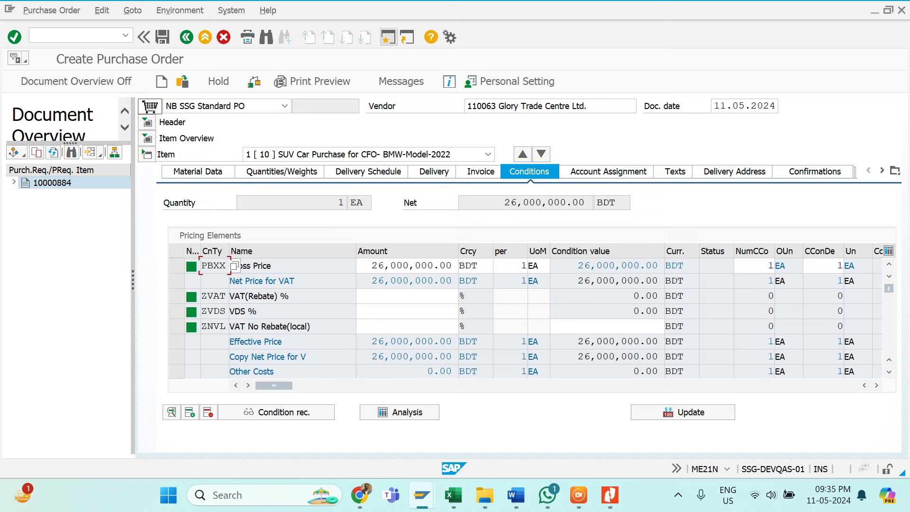
pyautogui.press('Return')
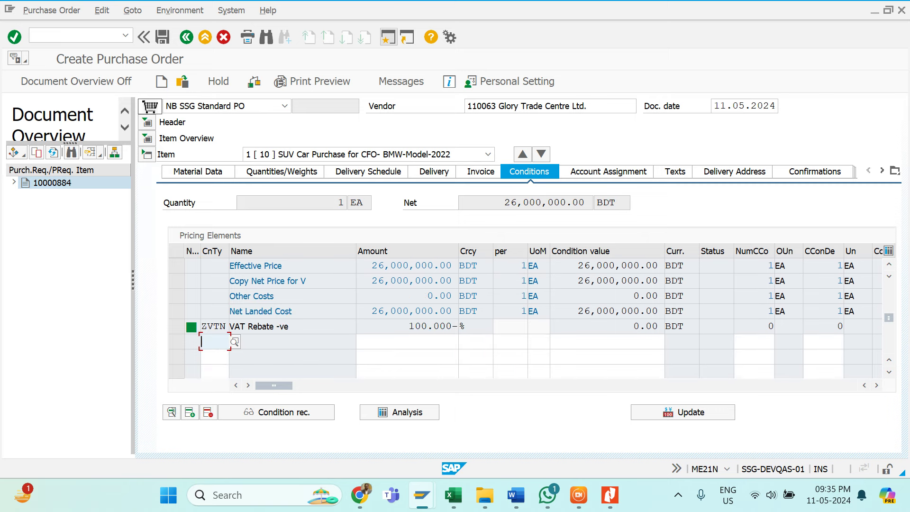
# Review the item's pricing elements and the list of condition types available for an additional item condition
pyautogui.scroll(1, 439, 354)
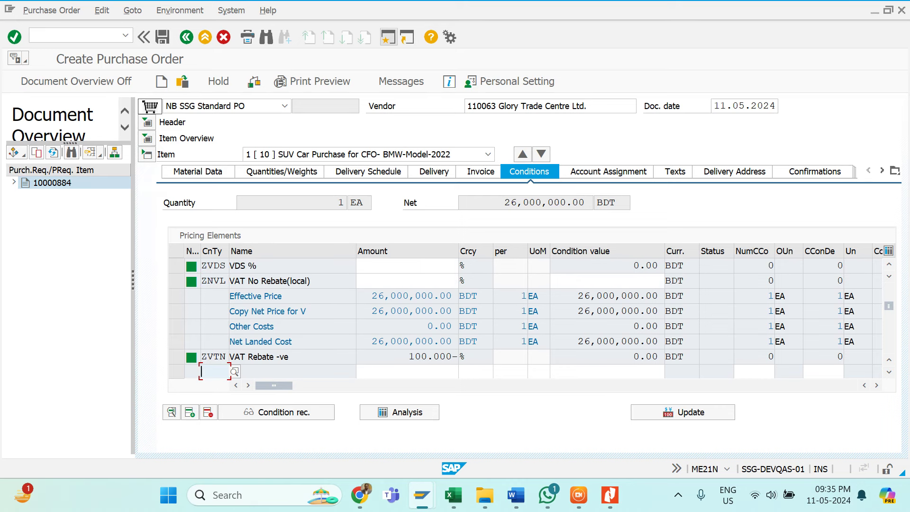
pyautogui.scroll(1, 439, 358)
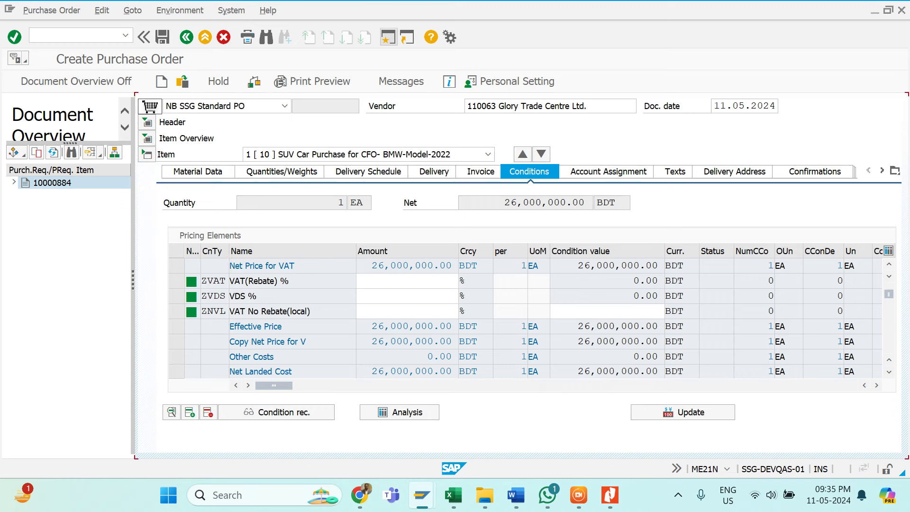
pyautogui.scroll(-4, 521, 313)
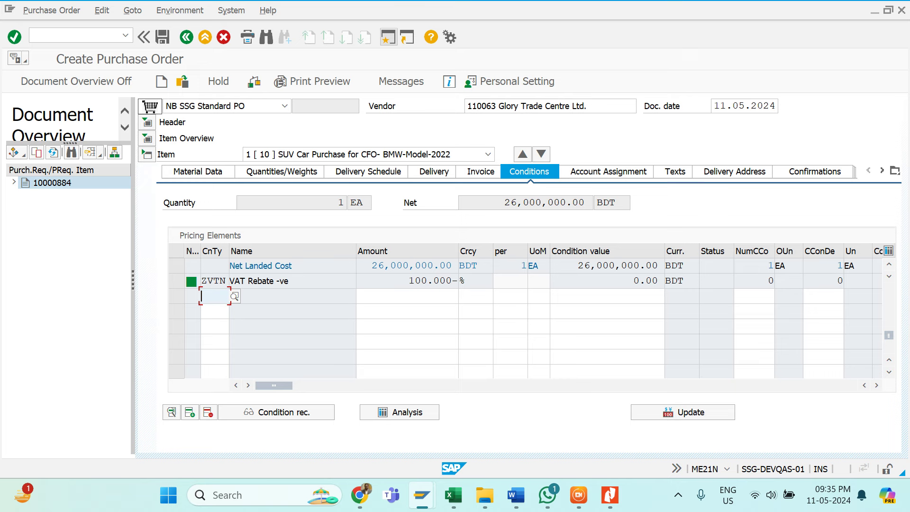
pyautogui.click(234, 297)
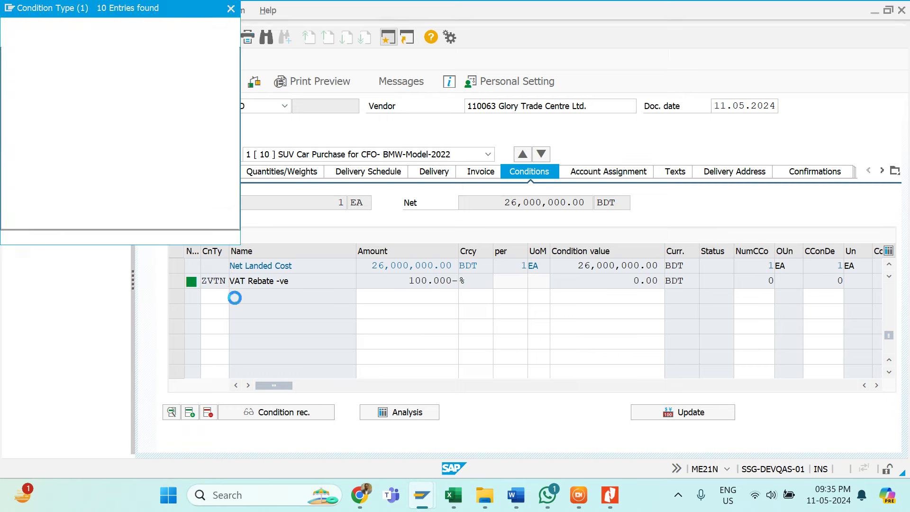
pyautogui.moveTo(163, 12); pyautogui.dragTo(323, 76)
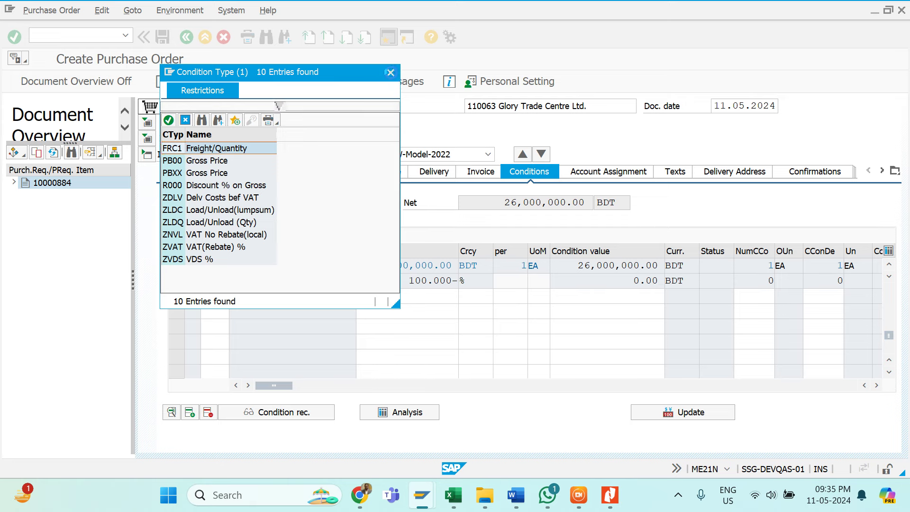
pyautogui.click(390, 74)
# Collapse the item detail and add condition type ZOTL, Other Charges (%), to the purchase order header's conditions
pyautogui.click(147, 154)
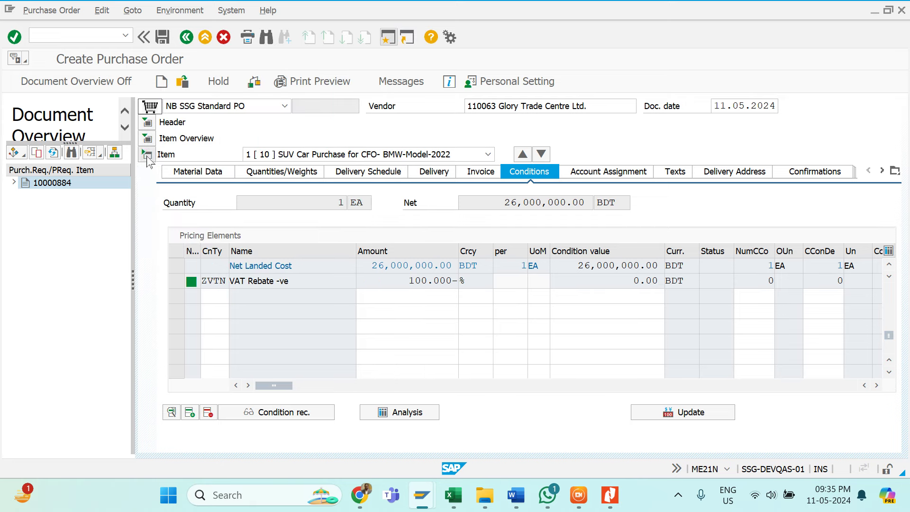
pyautogui.click(147, 123)
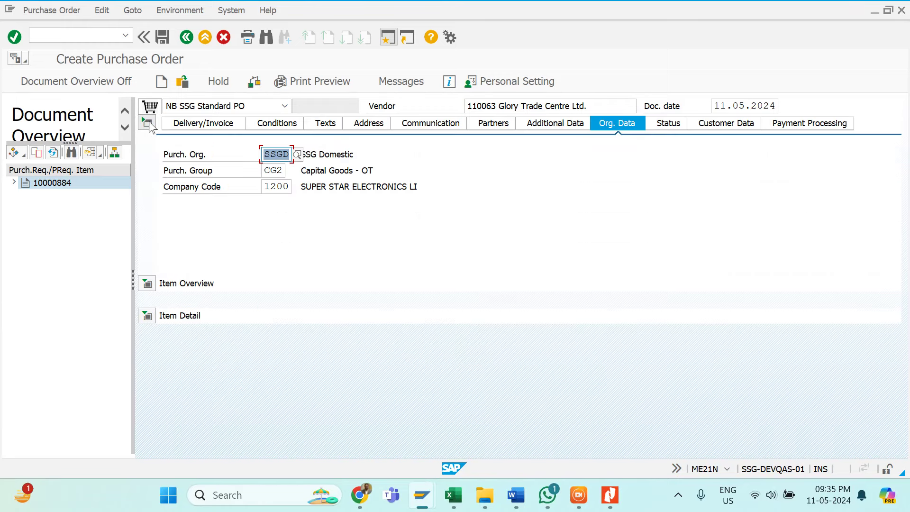
pyautogui.click(275, 125)
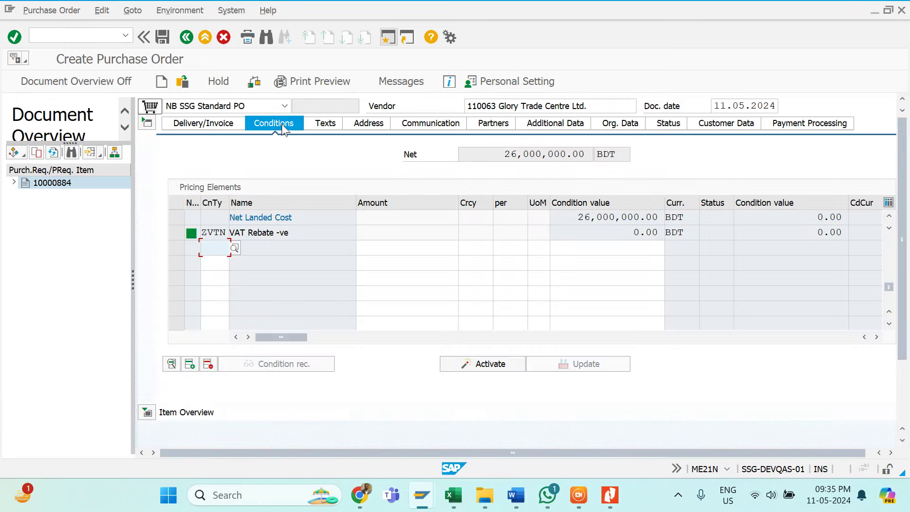
pyautogui.click(235, 247)
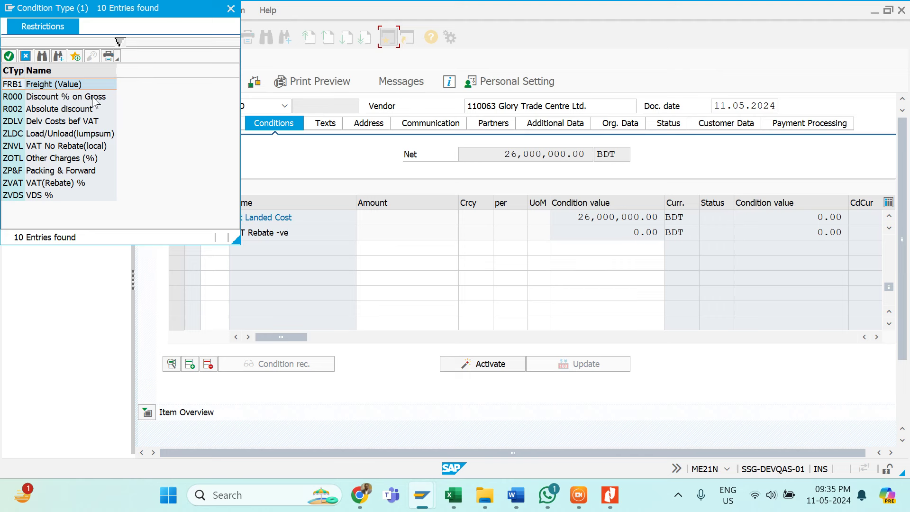
pyautogui.click(62, 159)
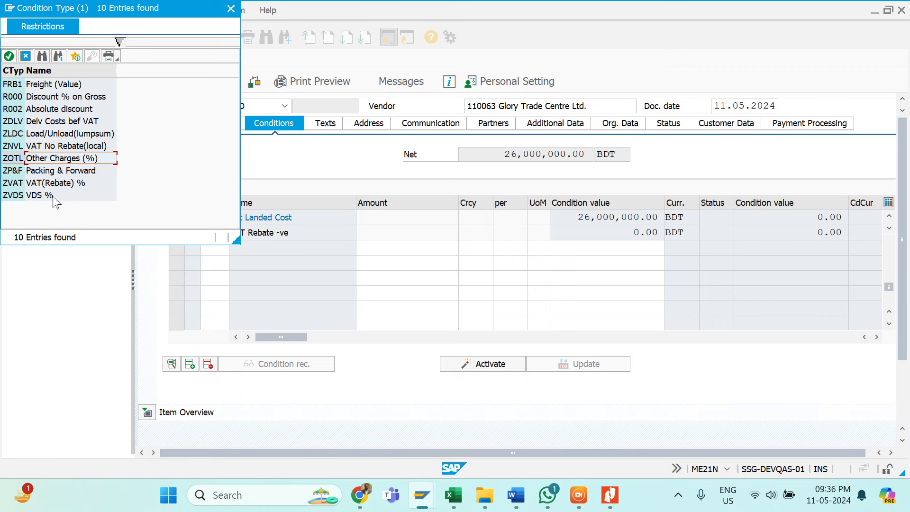
pyautogui.doubleClick(58, 162)
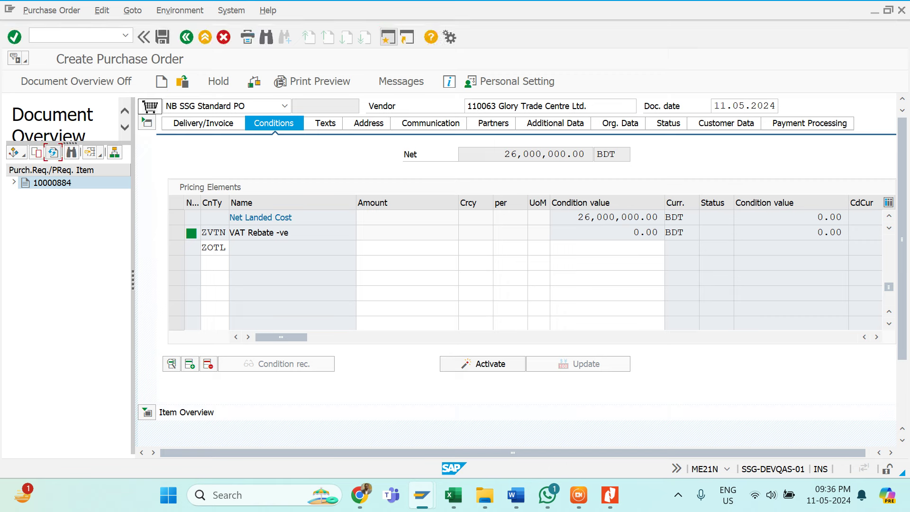
# Try to enter the header's ZOTL condition as an amount of 250000 BDT
pyautogui.click(408, 247)
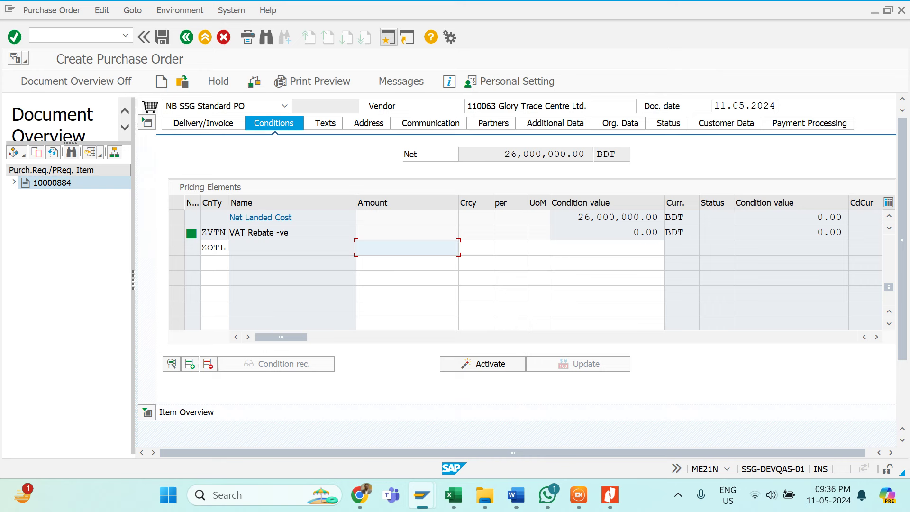
pyautogui.write('250')
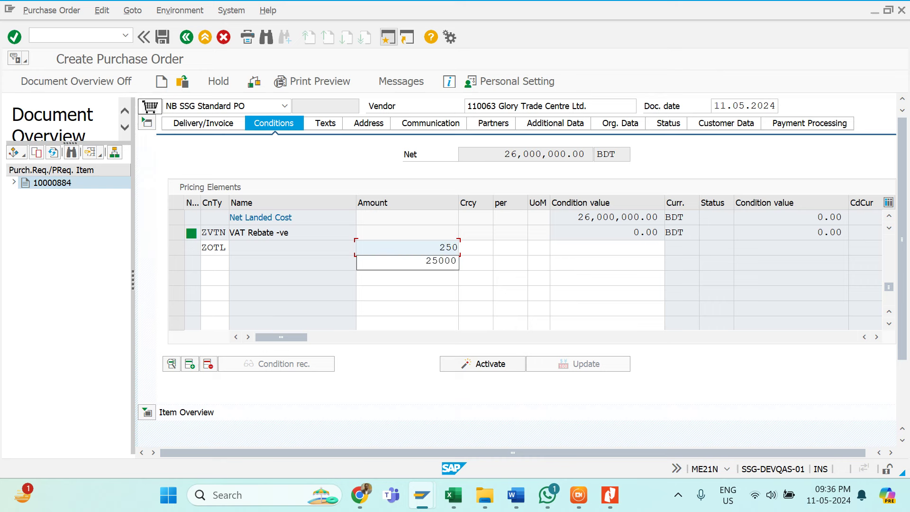
pyautogui.write('000')
pyautogui.click(475, 247)
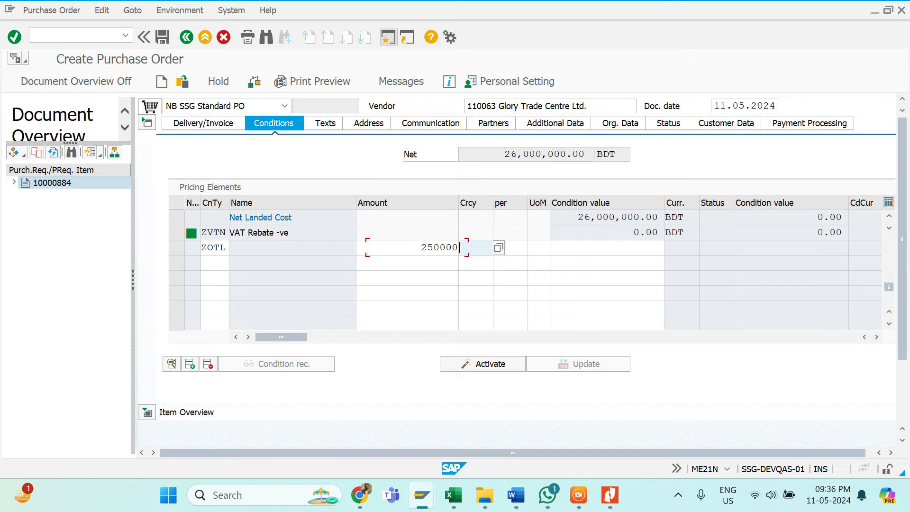
pyautogui.write('bdt')
pyautogui.press('Return')
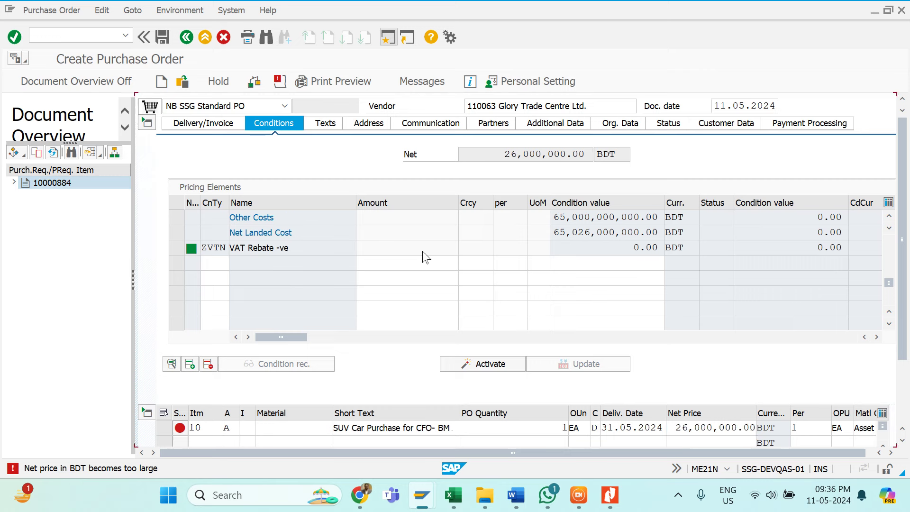
# Set the header's Other Charges (%) condition, ZOTL, to 10 percent
pyautogui.scroll(5, 425, 256)
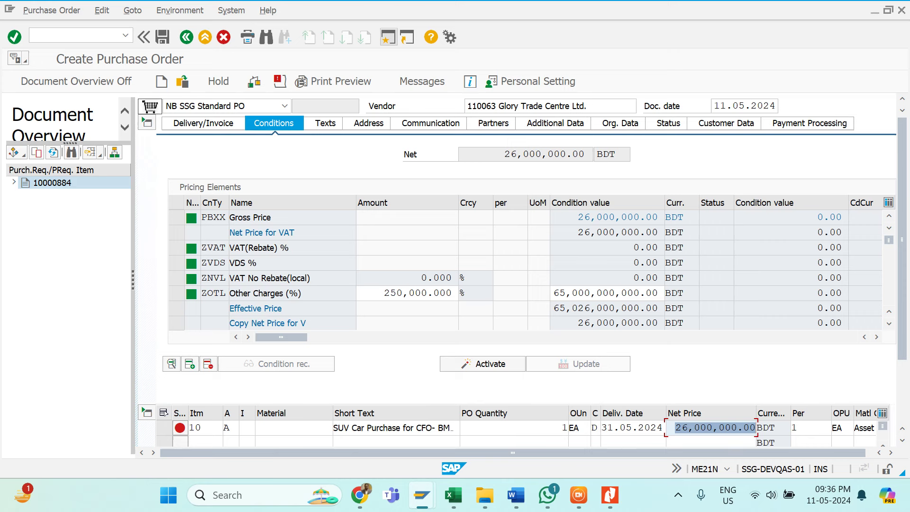
pyautogui.click(426, 293)
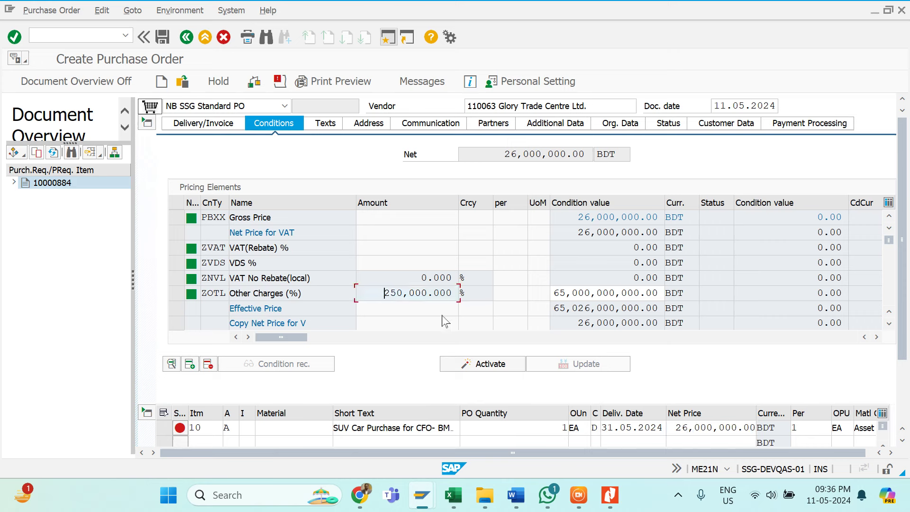
pyautogui.press('Delete')
pyautogui.press('Delete')
pyautogui.press('Delete')
pyautogui.press('Delete')
pyautogui.press('Delete')
pyautogui.press('Delete')
pyautogui.press('Delete')
pyautogui.press('Delete')
pyautogui.write('10')
pyautogui.press('Return')
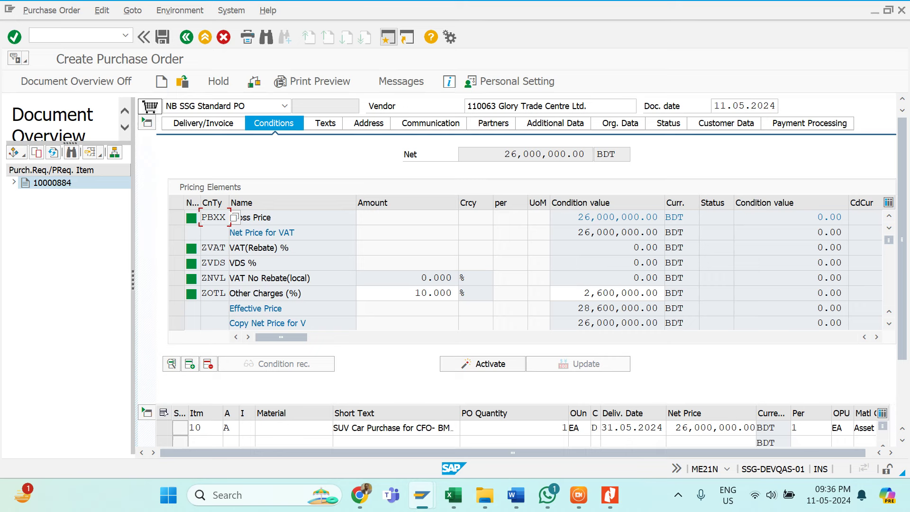
# Add condition type ZLDC, Load/Unload(lumpsum), to the purchase order header's pricing elements
pyautogui.click(189, 364)
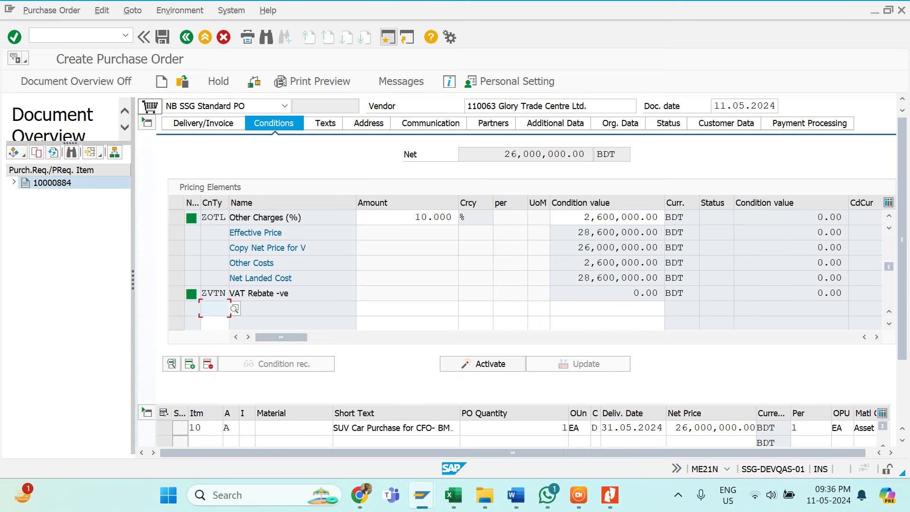
pyautogui.click(234, 308)
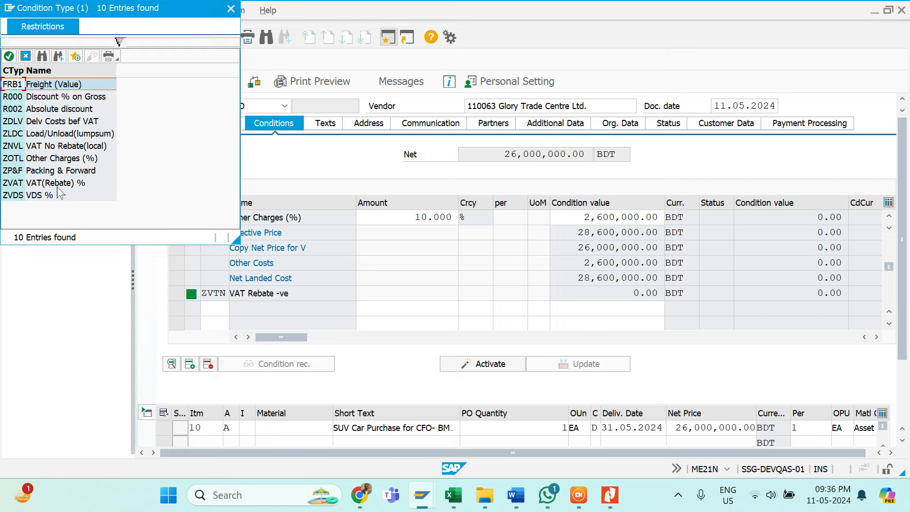
pyautogui.click(62, 161)
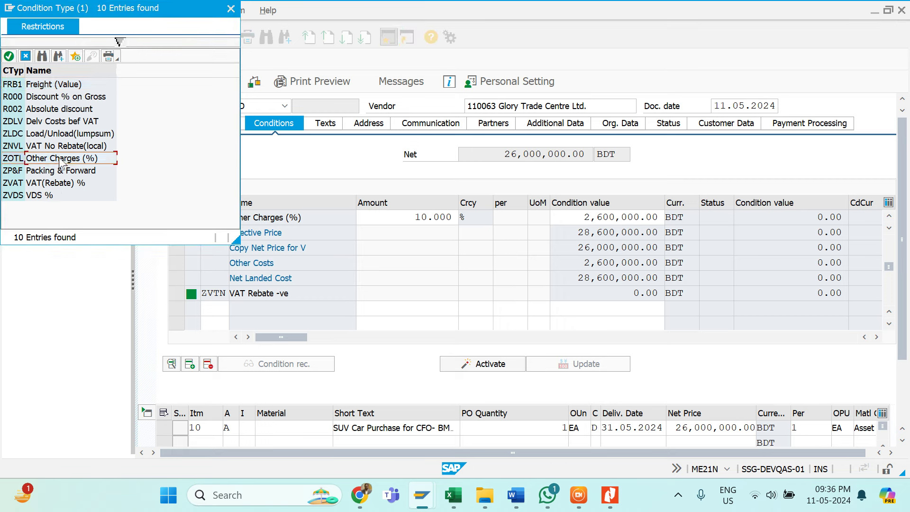
pyautogui.click(71, 146)
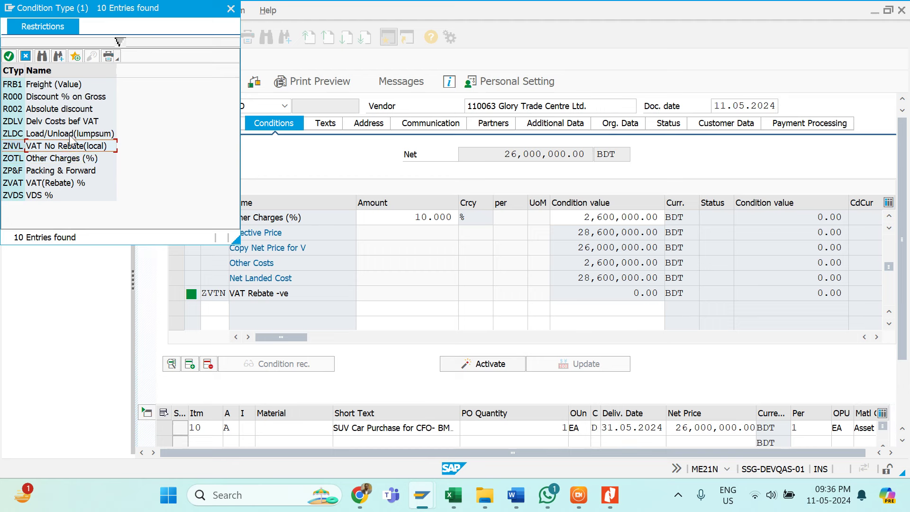
pyautogui.click(71, 123)
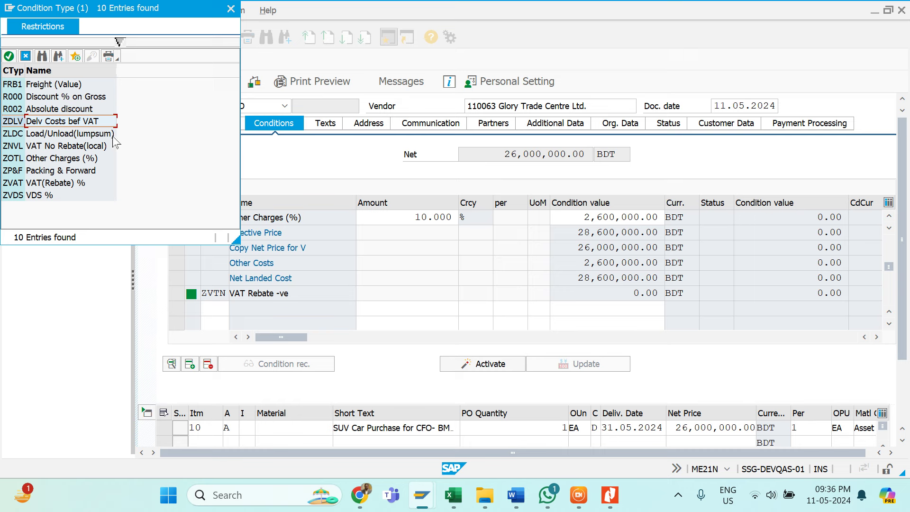
pyautogui.click(87, 136)
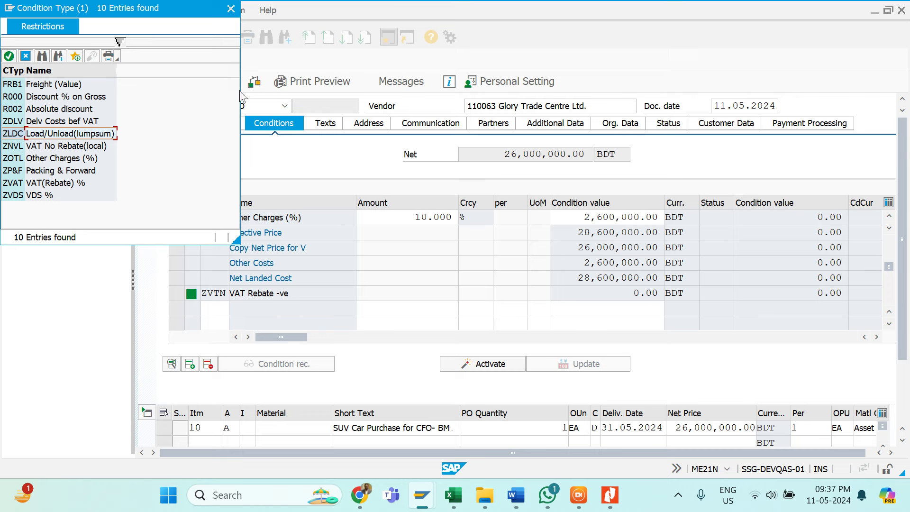
pyautogui.moveTo(183, 10); pyautogui.dragTo(296, 85)
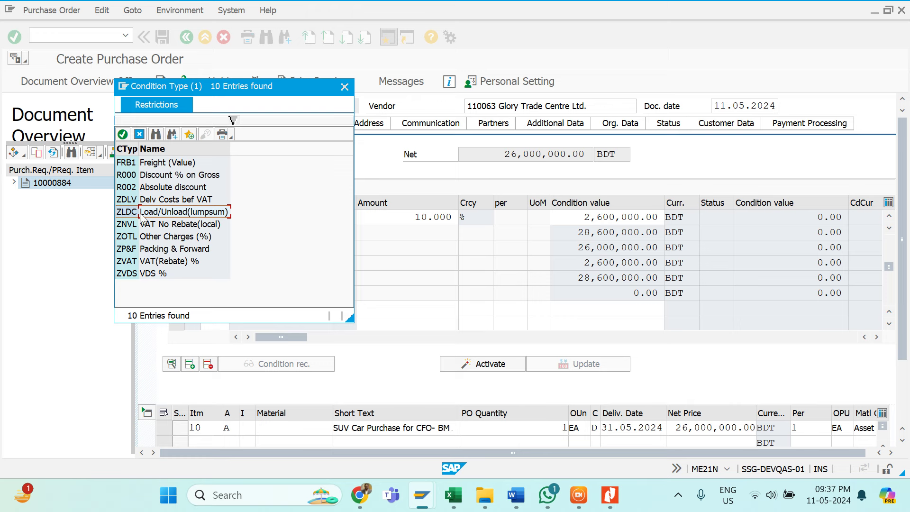
pyautogui.doubleClick(182, 214)
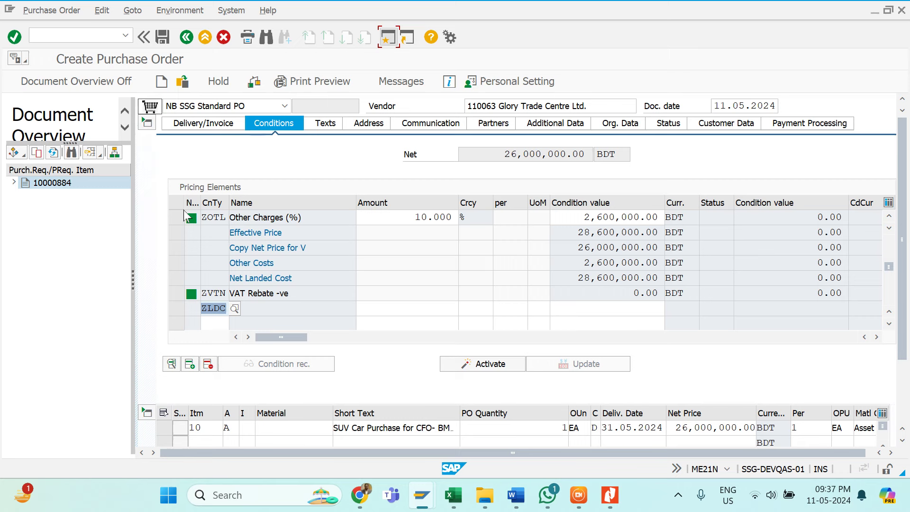
# Set the header's ZLDC condition to an amount of 250000 BDT
pyautogui.press('Tab')
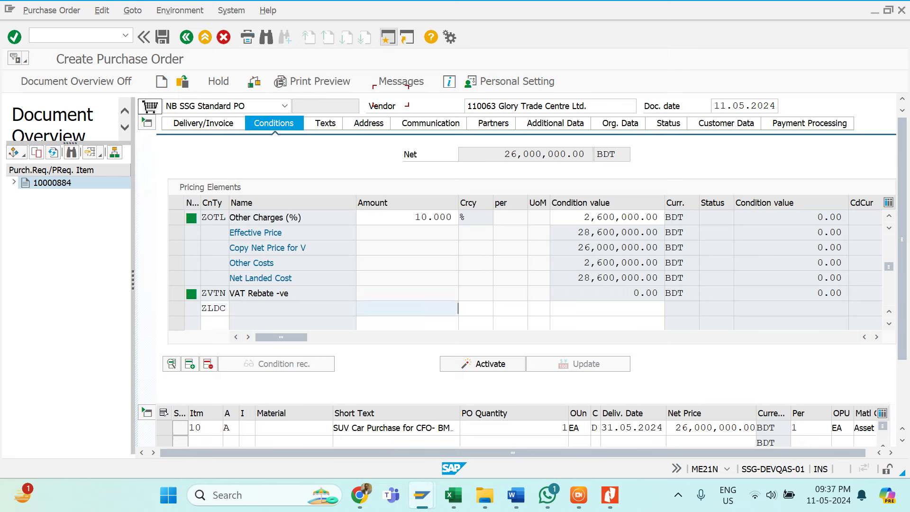
pyautogui.press('BackSpace')
pyautogui.press('Down')
pyautogui.press('Down')
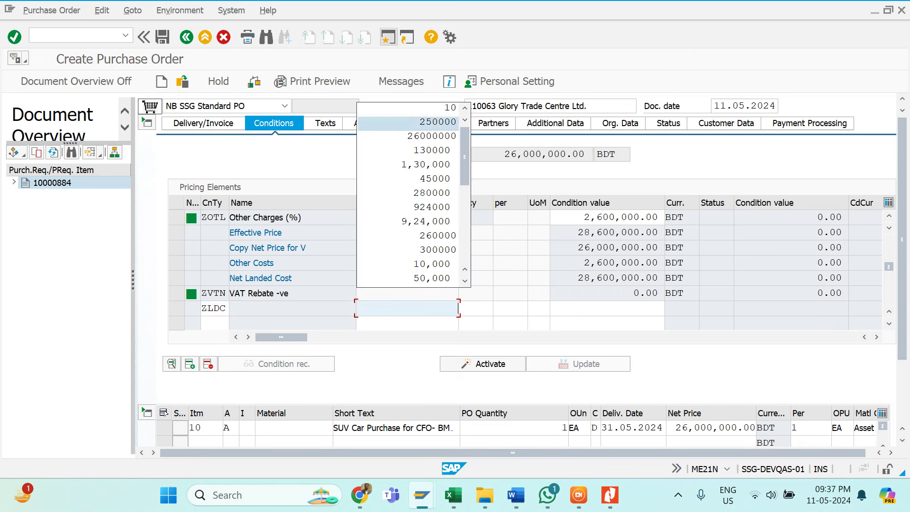
pyautogui.press('Return')
pyautogui.press('Tab')
pyautogui.write('bdt')
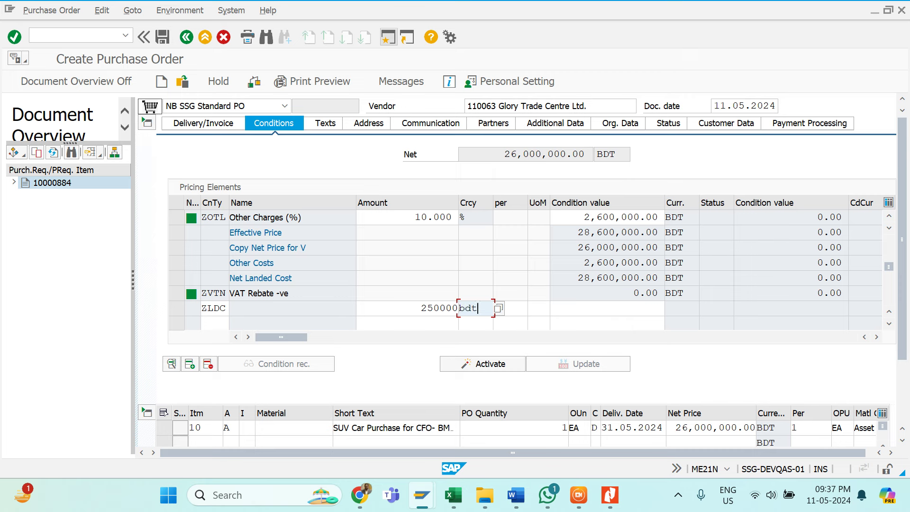
pyautogui.press('Return')
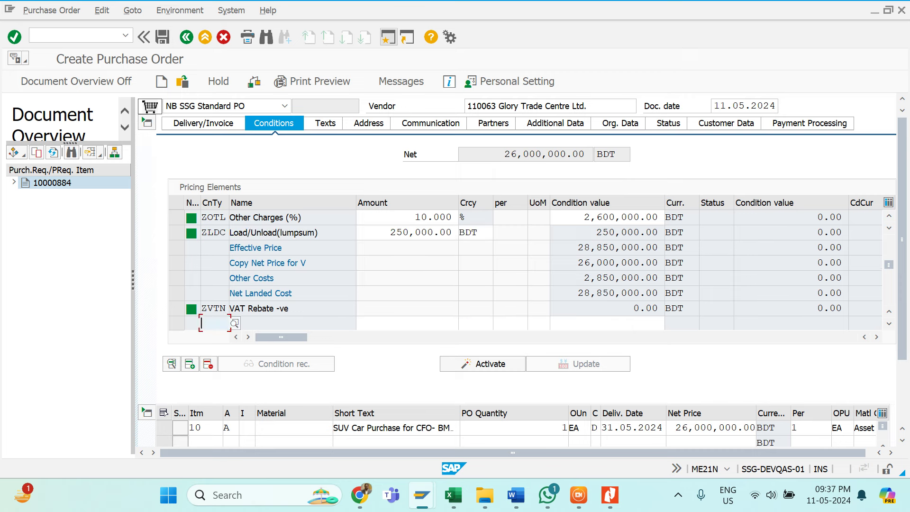
# Delete the ZOTL Other Charges (%) condition from the header's pricing elements
pyautogui.click(177, 218)
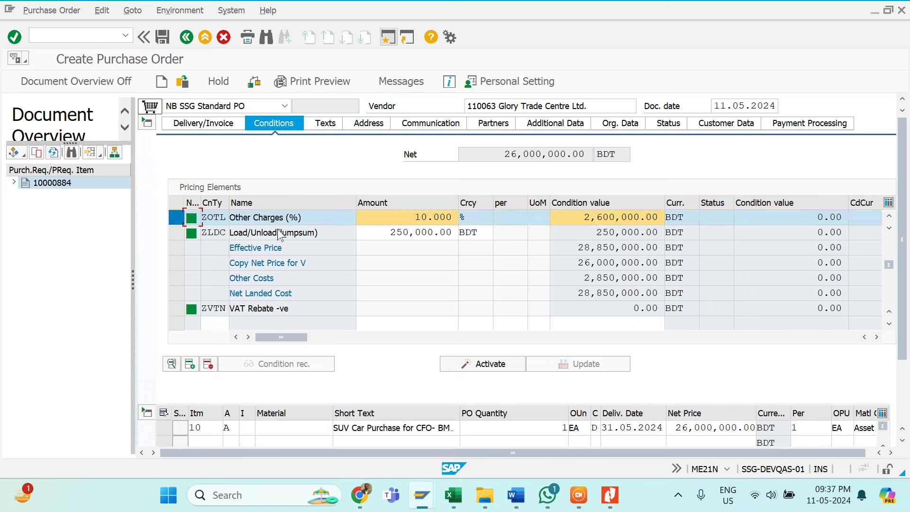
pyautogui.click(208, 364)
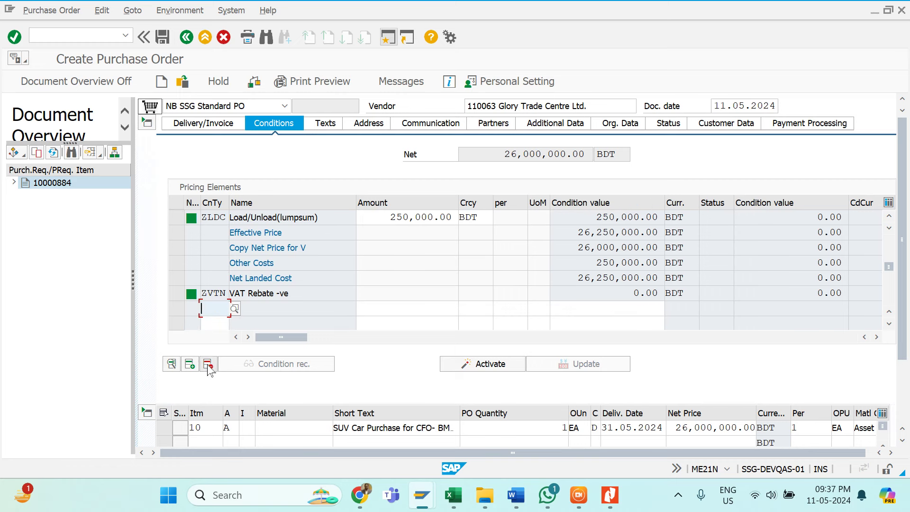
pyautogui.press('Return')
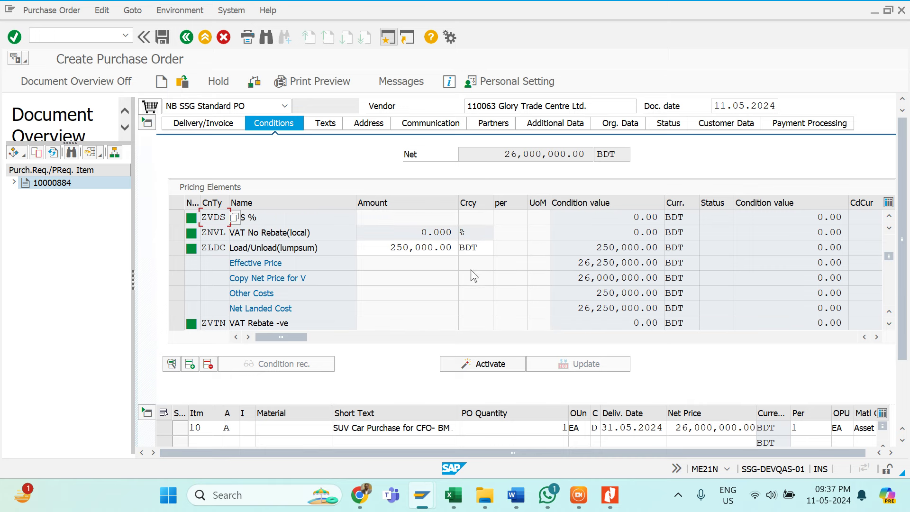
# Review the details of the header's ZLDC Load/Unload(lumpsum) condition and return to the purchase order
pyautogui.click(177, 249)
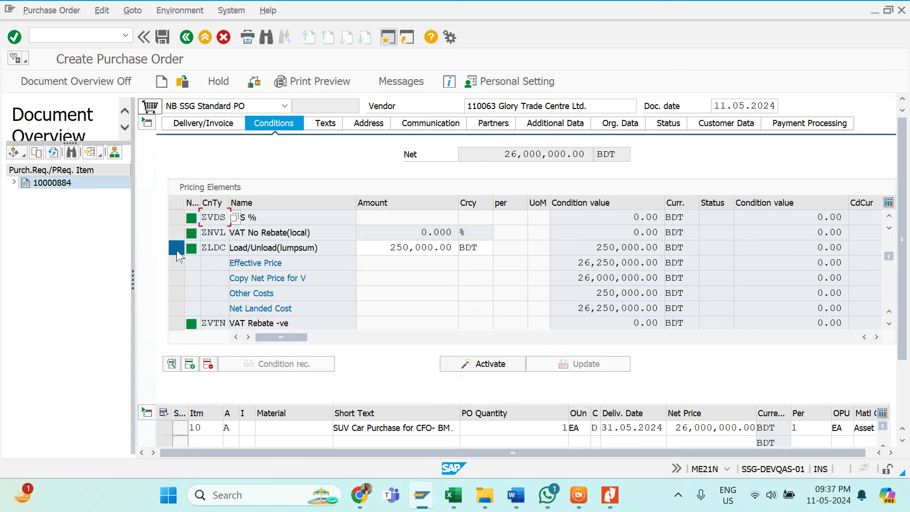
pyautogui.click(170, 363)
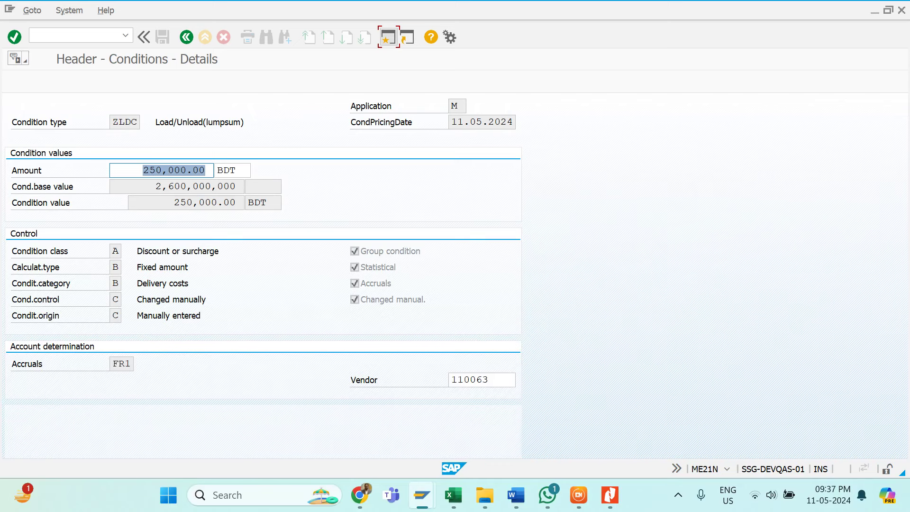
pyautogui.click(186, 37)
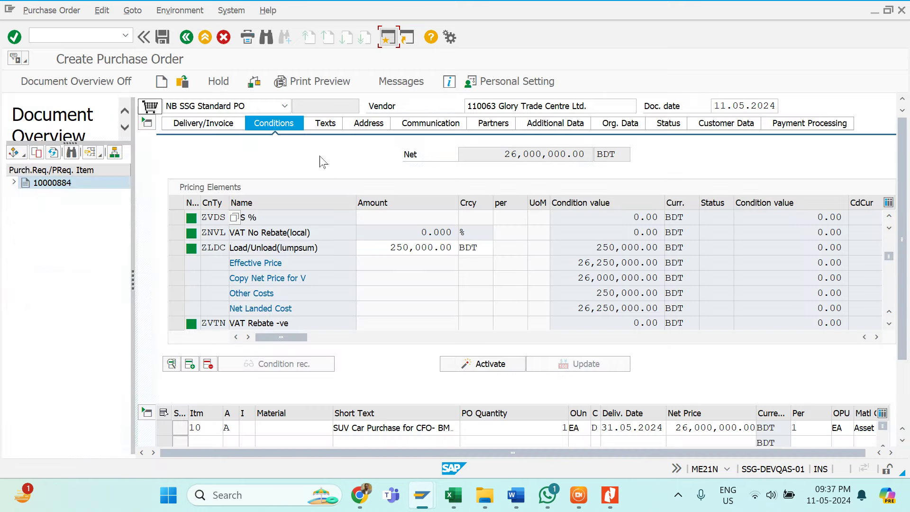
# Collapse the header and item overview and open the texts in the SUV car item's detail
pyautogui.click(147, 123)
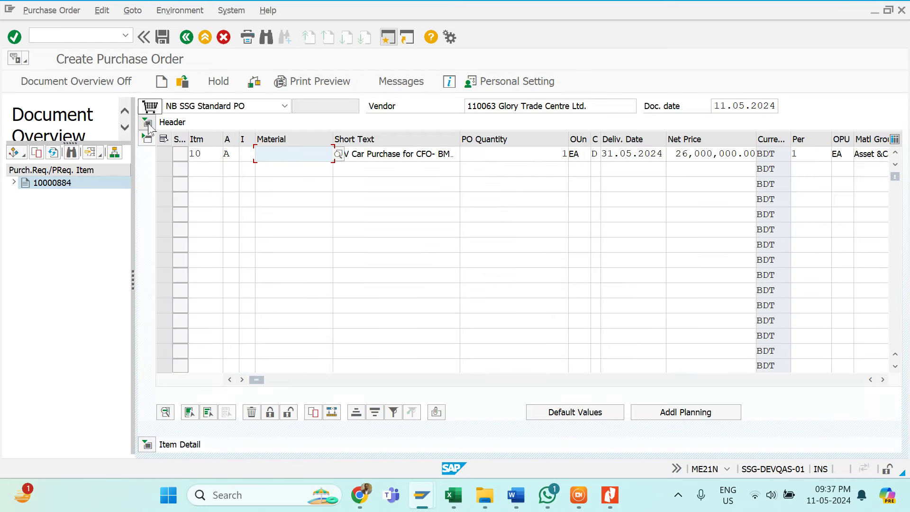
pyautogui.click(147, 139)
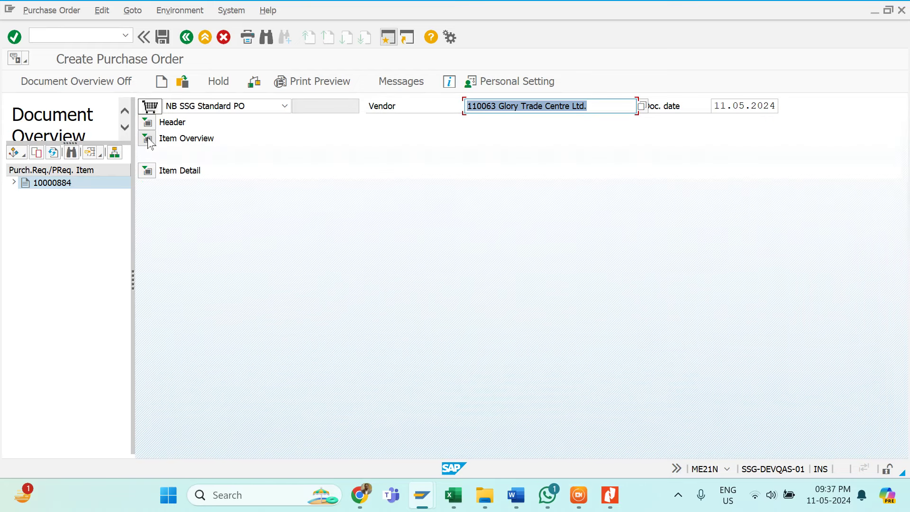
pyautogui.click(148, 139)
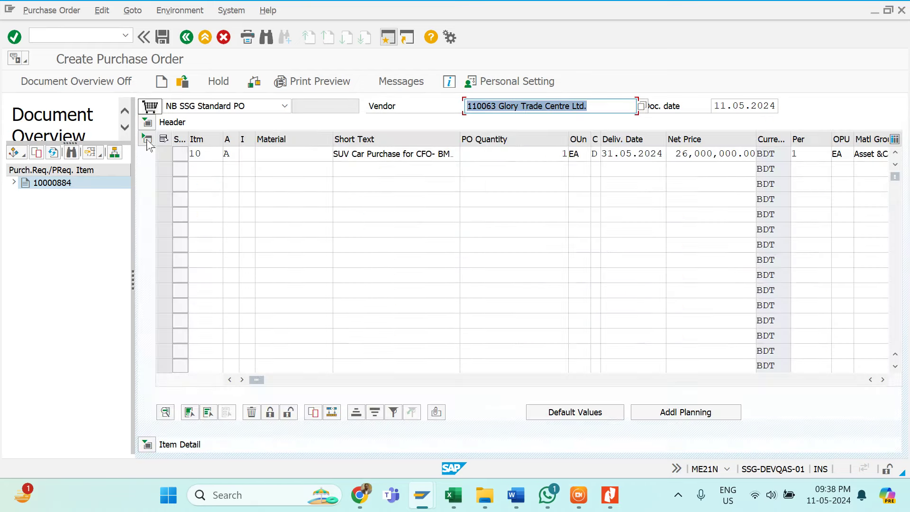
pyautogui.click(148, 140)
pyautogui.click(148, 171)
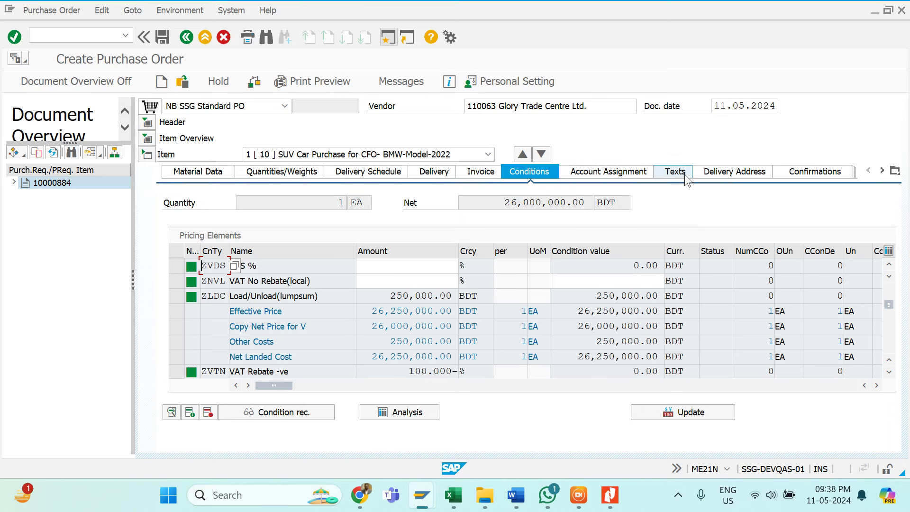
pyautogui.click(682, 175)
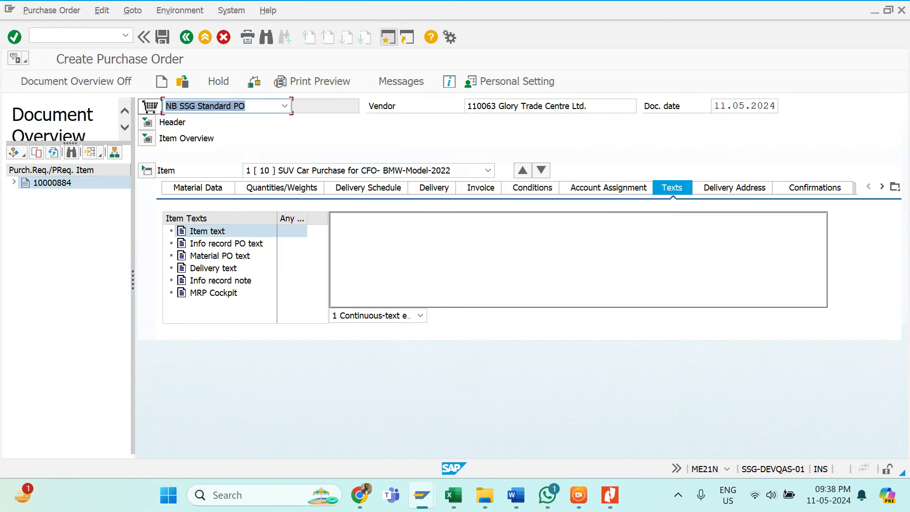
# Enter the item text "Car Value: 26000000/-" with "Insurance Premium: 250000/-" on the following line
pyautogui.click(336, 219)
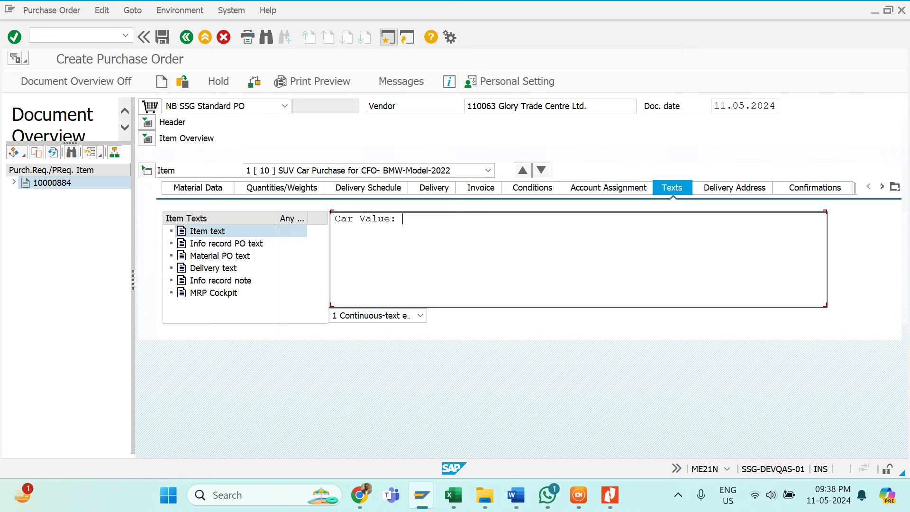
pyautogui.write('0')
pyautogui.write('nsura')
pyautogui.write('nce Va')
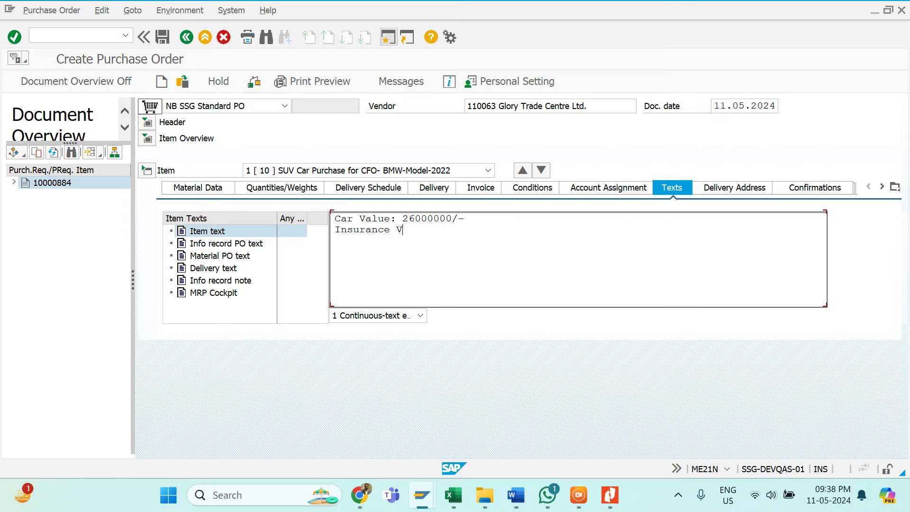
pyautogui.press('BackSpace')
pyautogui.write('Premium: 250000/-')
# Collapse the item detail and save the purchase order
pyautogui.click(147, 170)
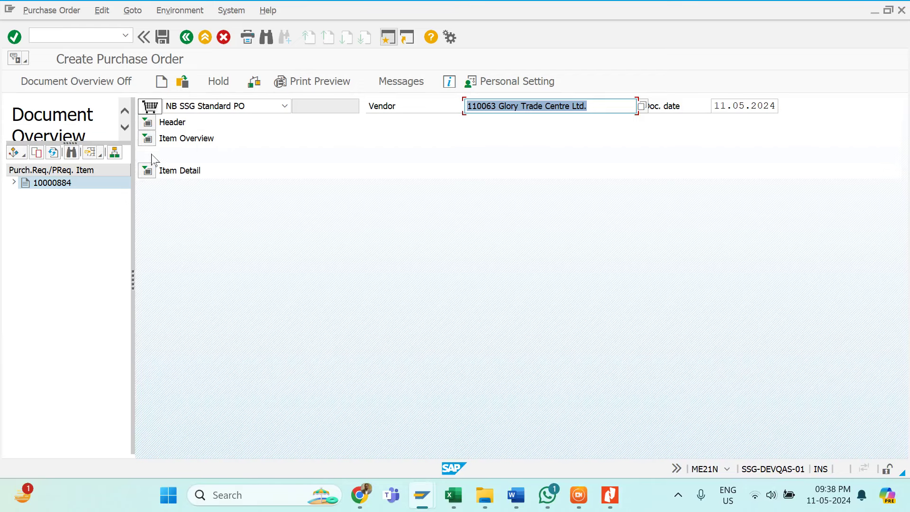
pyautogui.click(148, 138)
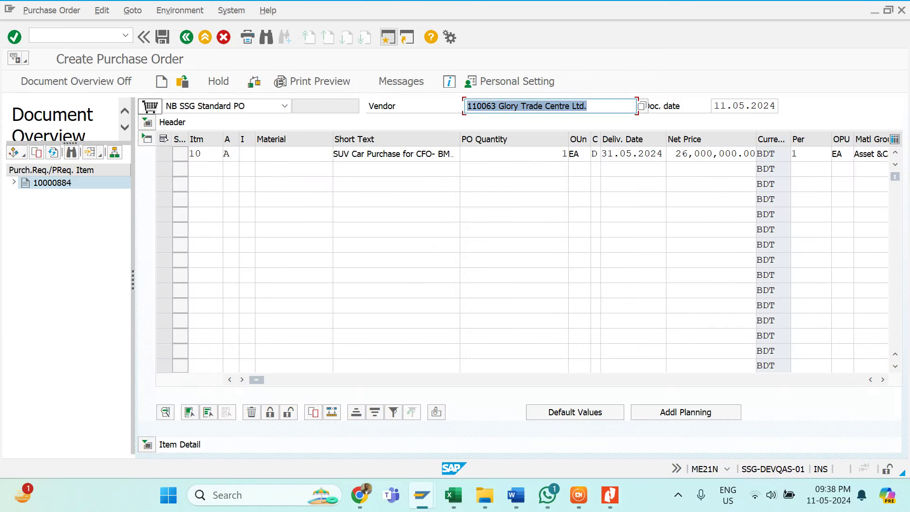
pyautogui.click(148, 138)
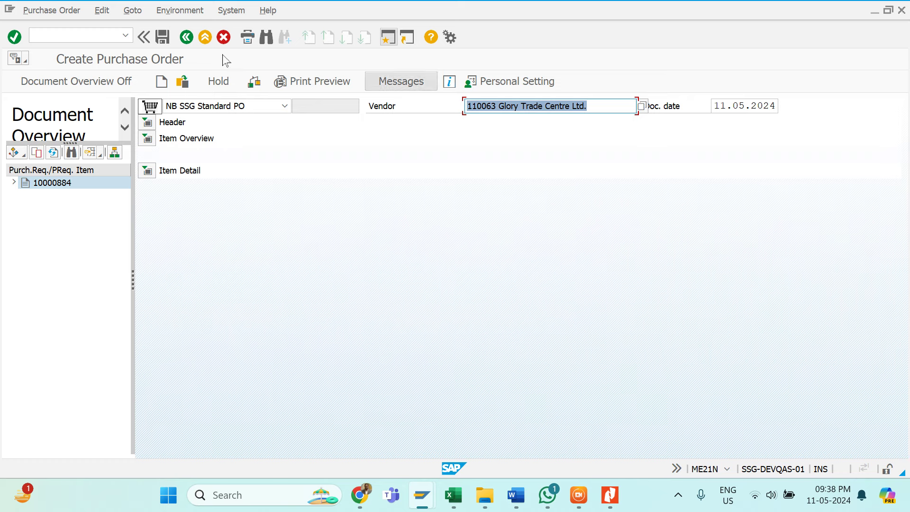
pyautogui.click(162, 37)
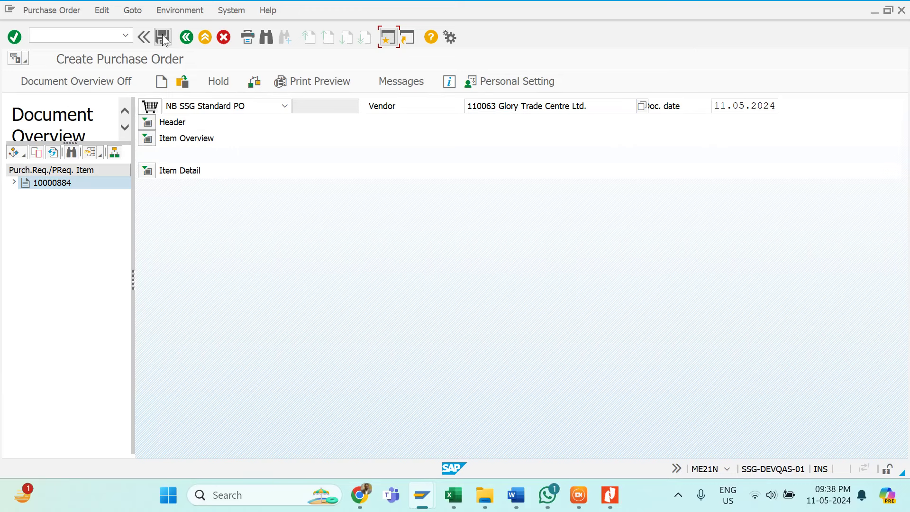
pyautogui.click(228, 279)
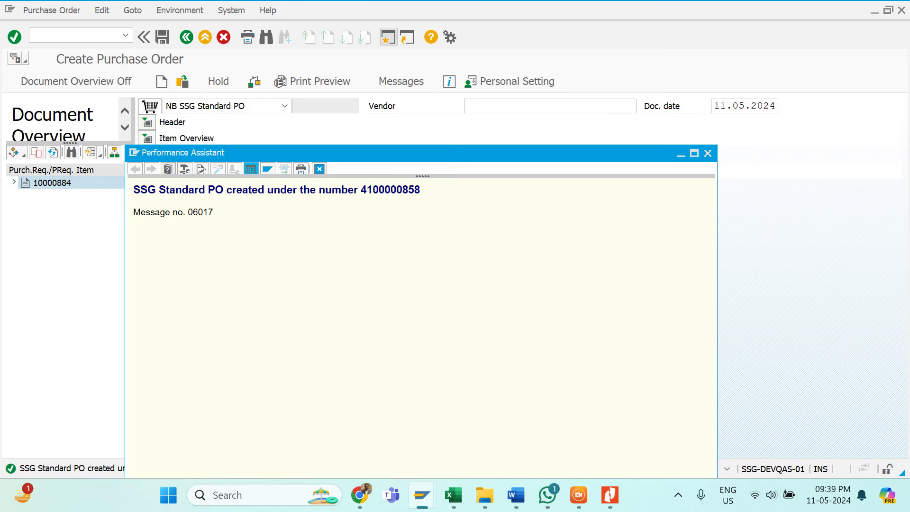
# Copy the purchase order creation message from its long text and close the Performance Assistant
pyautogui.moveTo(133, 190); pyautogui.dragTo(421, 191)
pyautogui.hotkey('ctrl', 'c')
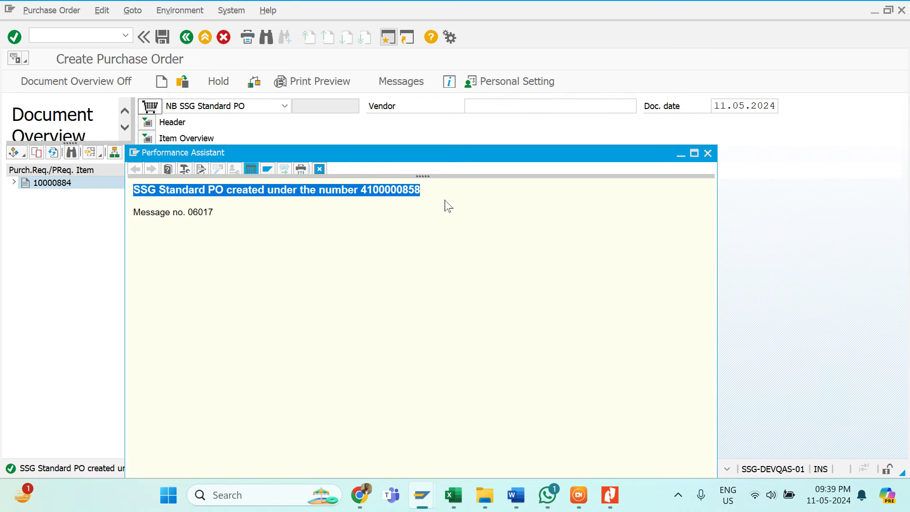
pyautogui.click(319, 169)
# Paste the copied message below the purchase requisition line in the Word session document, and return to SAP
pyautogui.moveTo(514, 498)
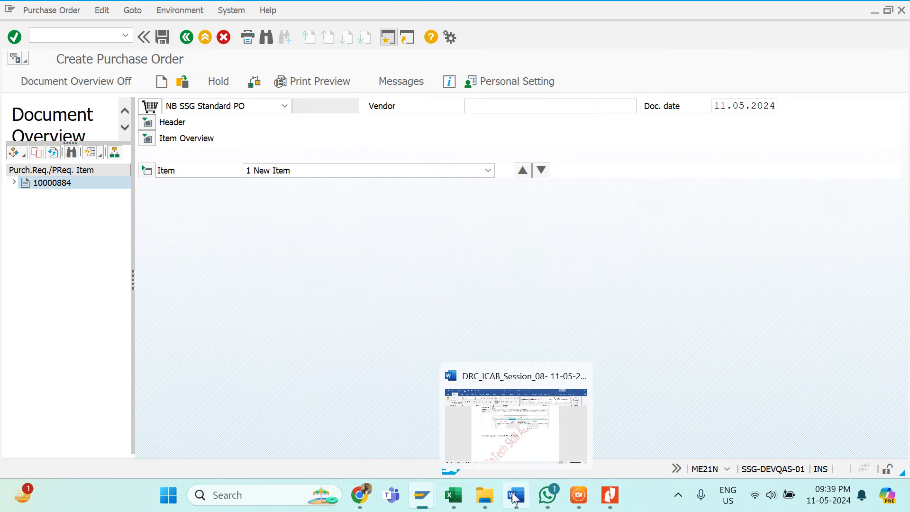
pyautogui.click(520, 451)
pyautogui.scroll(-3, 448, 279)
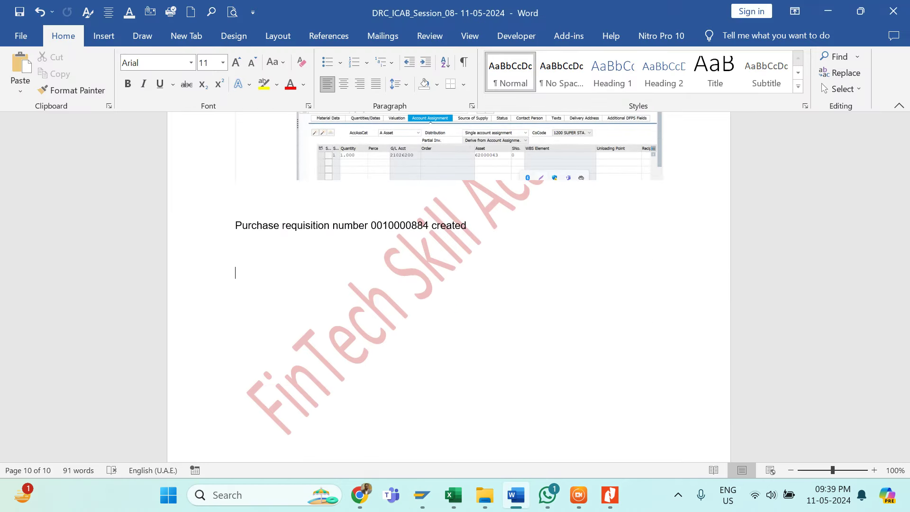
pyautogui.hotkey('ctrl', 'v')
pyautogui.press('Return')
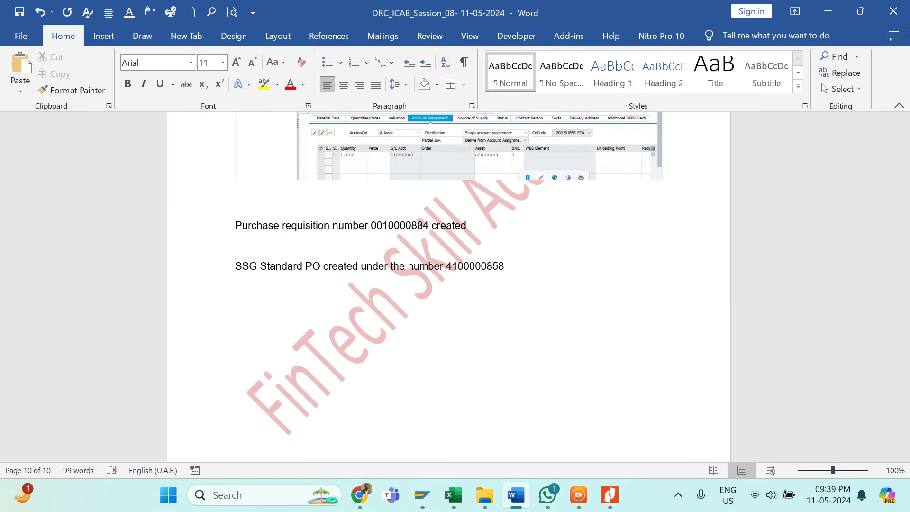
pyautogui.hotkey('alt', 'Tab')
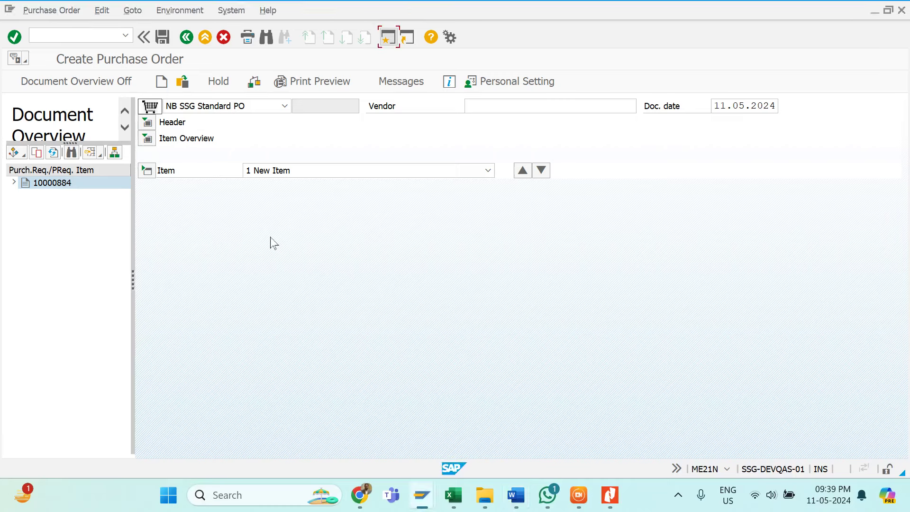
# Copy the purchase order number from the Word session document and return to SAP
pyautogui.hotkey('alt', 'Tab')
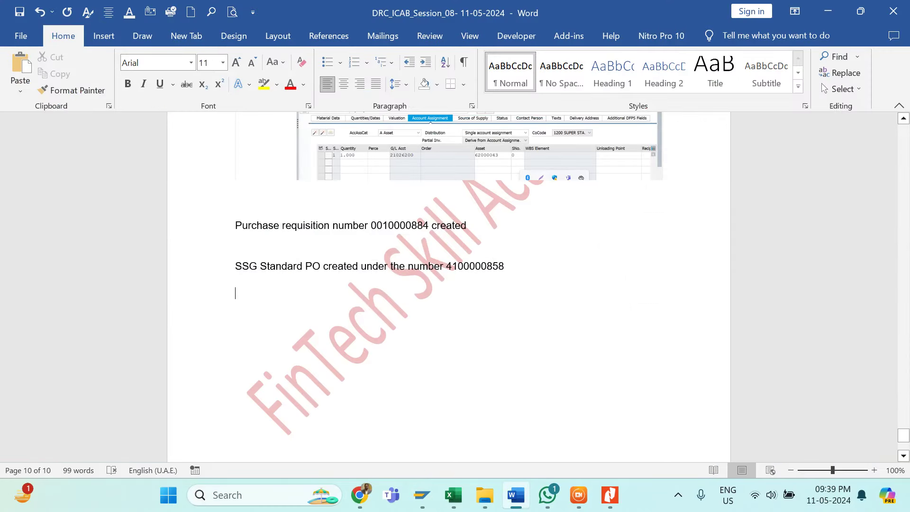
pyautogui.moveTo(446, 266); pyautogui.dragTo(510, 267)
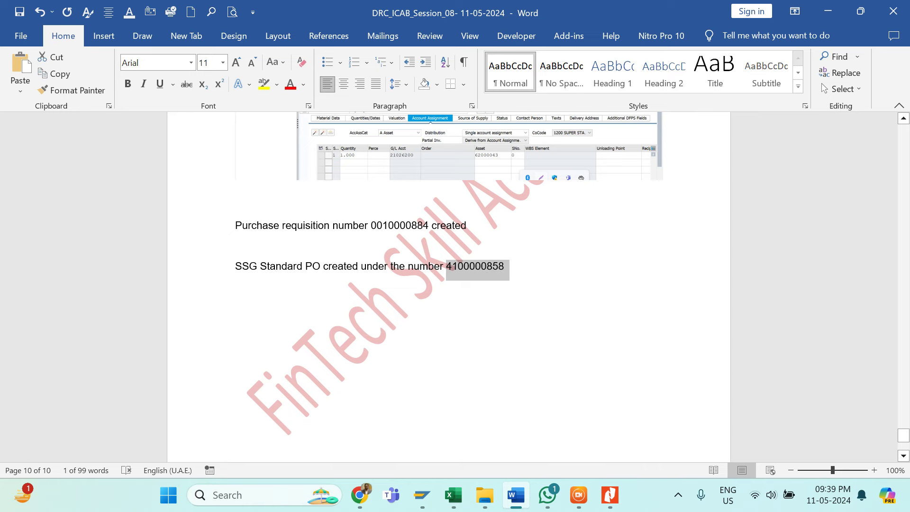
pyautogui.hotkey('alt', 'Tab')
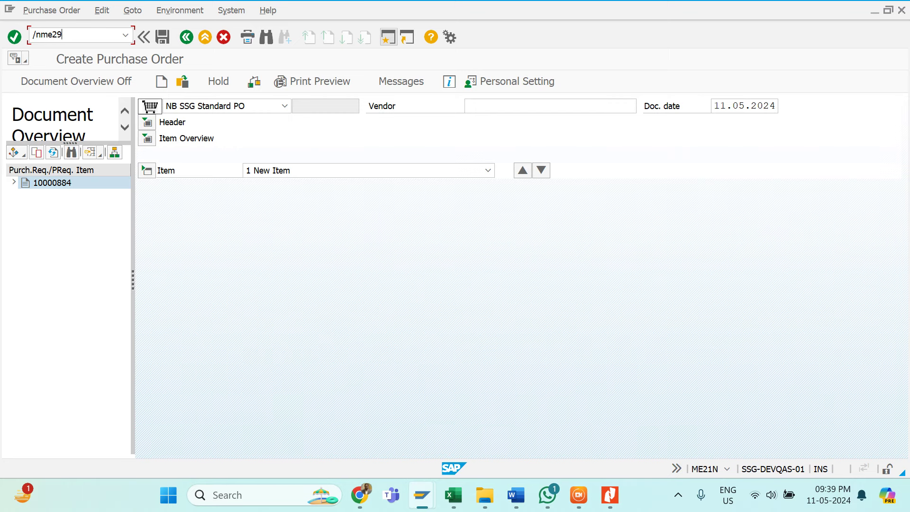
# Open the ME29N release transaction and load the purchase order with the copied number
pyautogui.press('Return')
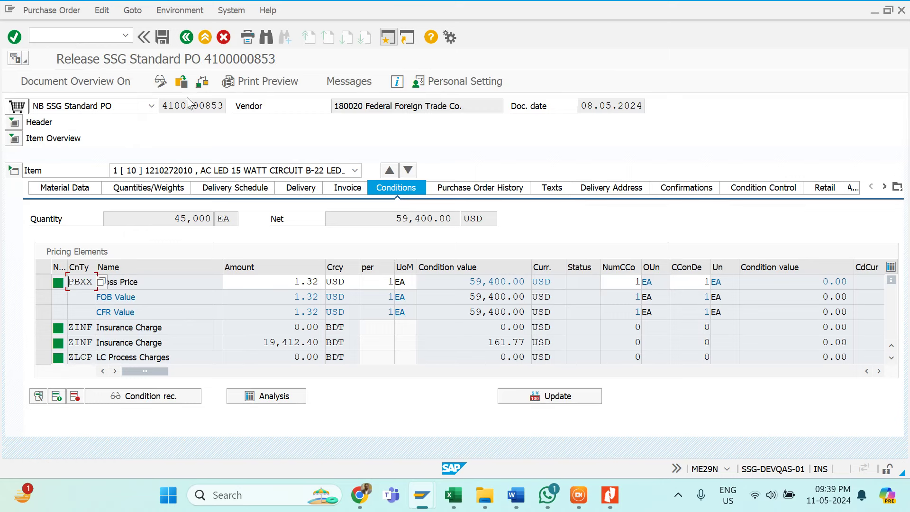
pyautogui.click(181, 82)
pyautogui.write('4100000858')
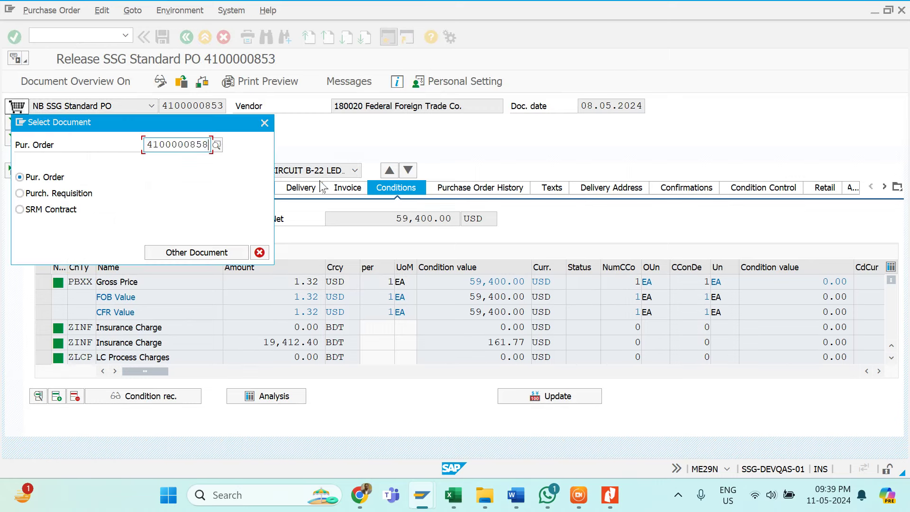
pyautogui.click(210, 252)
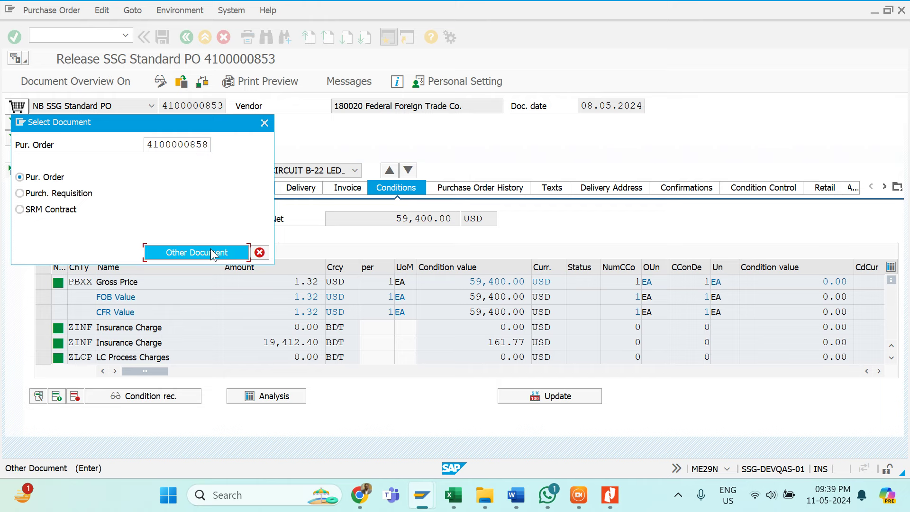
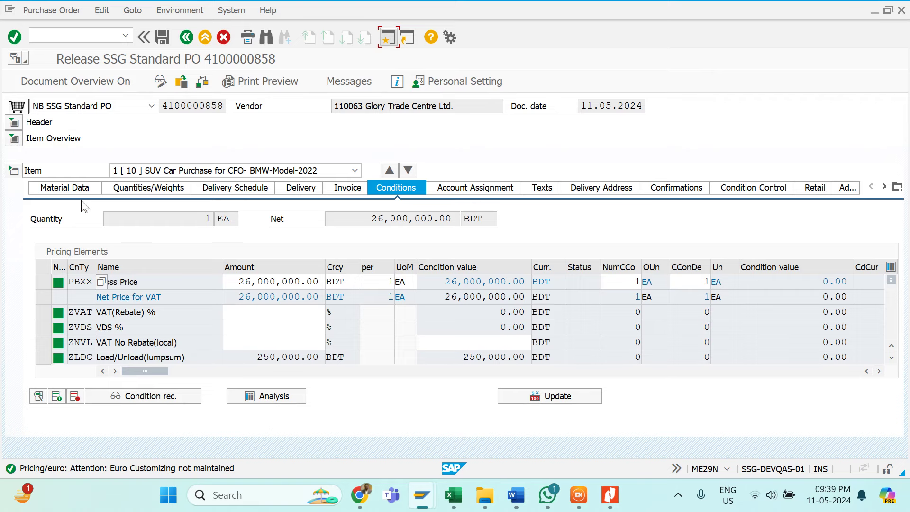
# Release the purchase order at the DG, DS and MD levels of the header's release strategy and save it
pyautogui.click(58, 188)
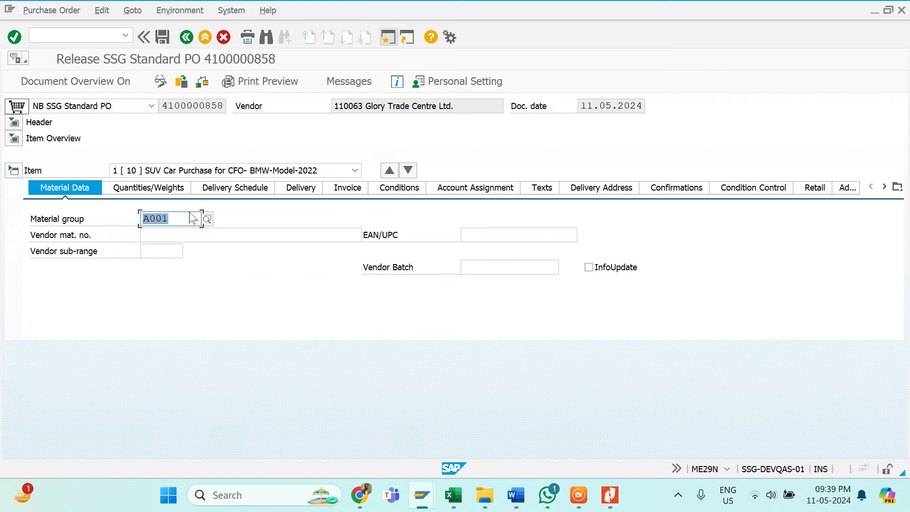
pyautogui.click(146, 189)
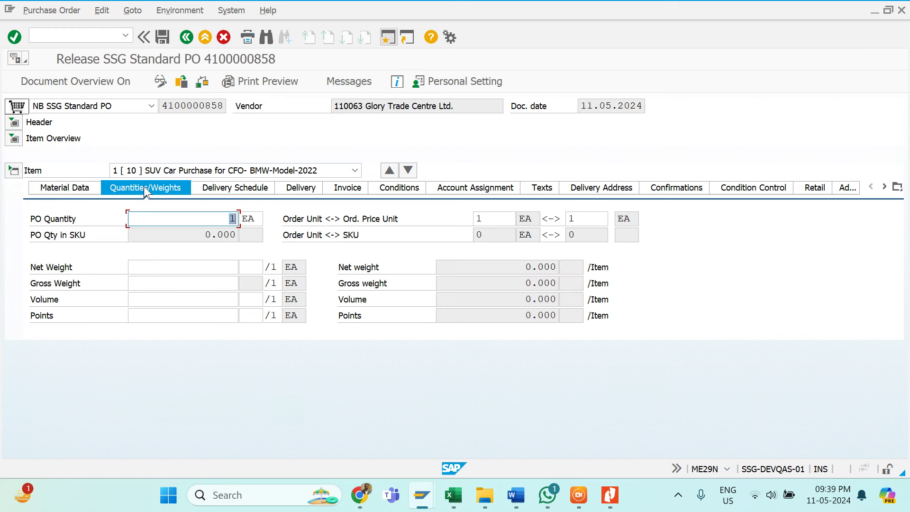
pyautogui.click(15, 122)
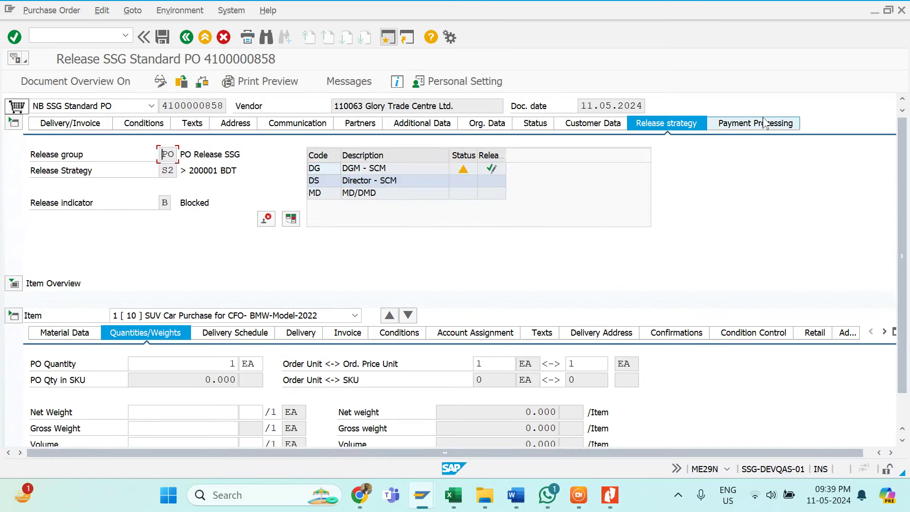
pyautogui.click(492, 169)
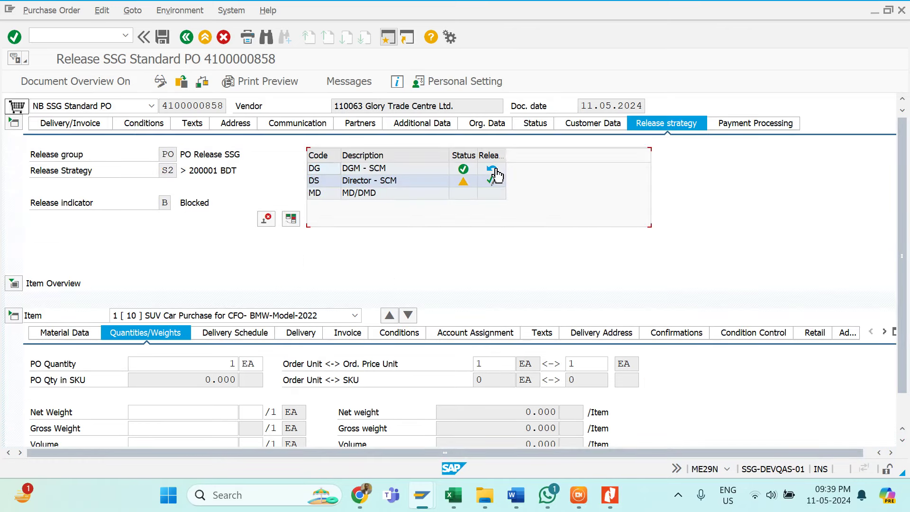
pyautogui.click(492, 180)
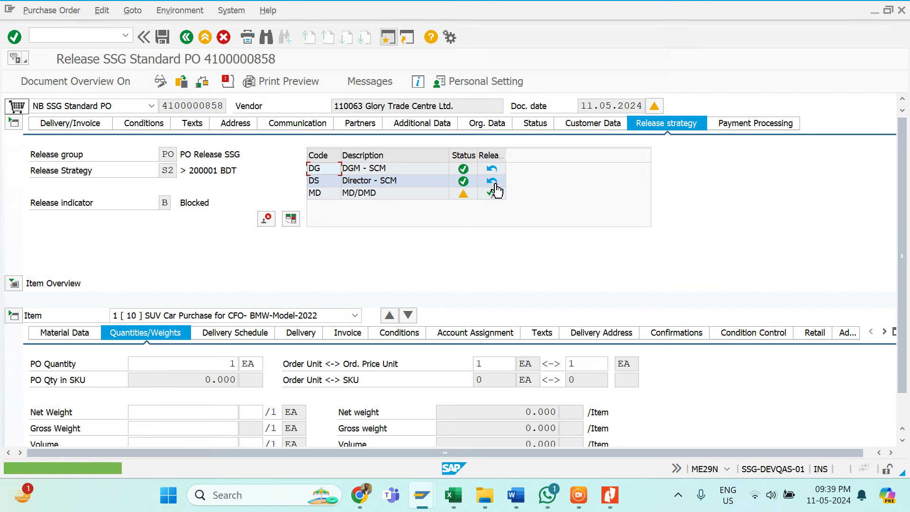
pyautogui.click(492, 193)
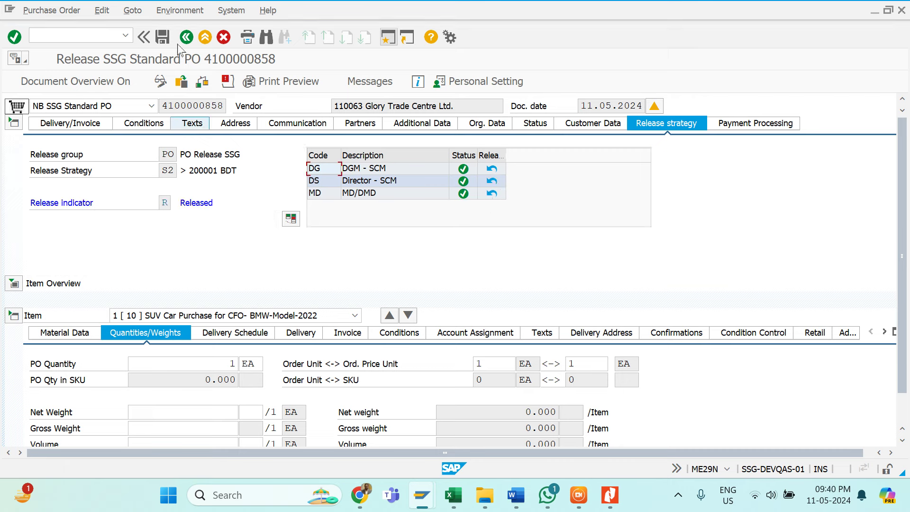
pyautogui.click(162, 37)
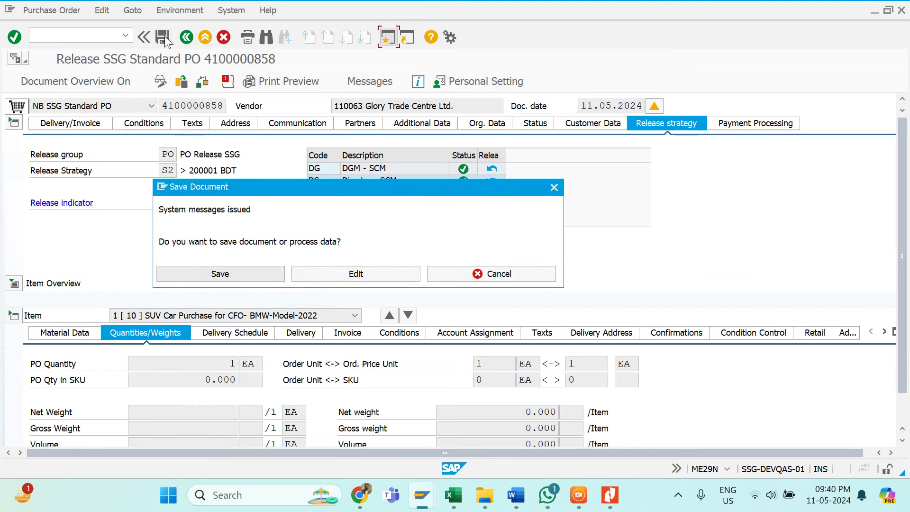
pyautogui.click(193, 275)
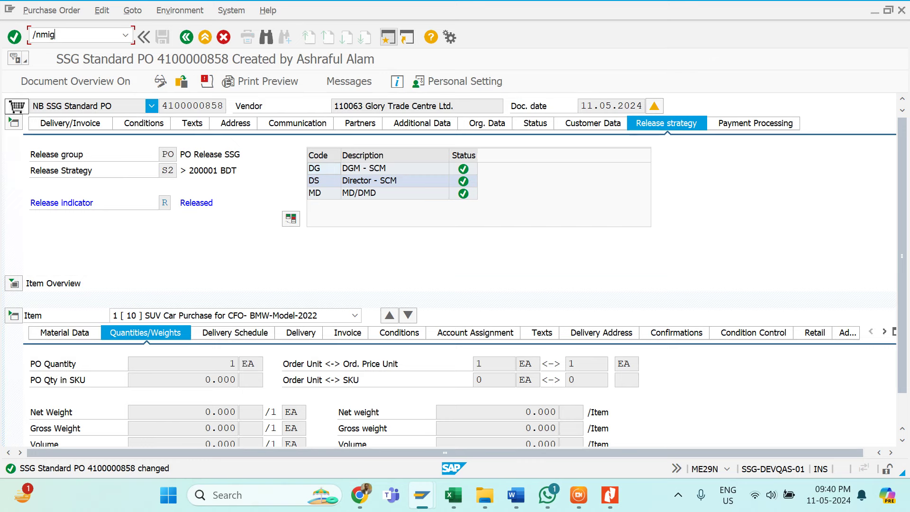
# Open MIGO for an A01 Goods Receipt against R01 Purchase Order and load the copied purchase order number
pyautogui.write('o')
pyautogui.press('Return')
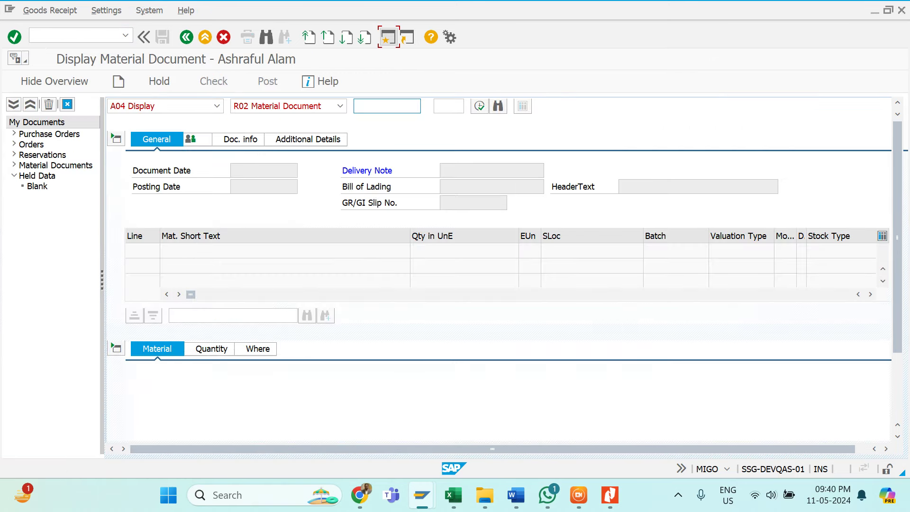
pyautogui.click(218, 107)
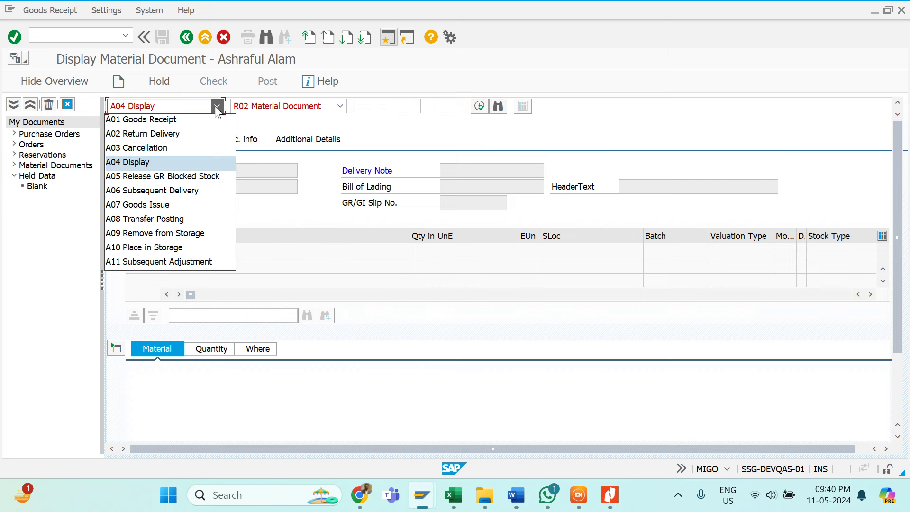
pyautogui.click(163, 120)
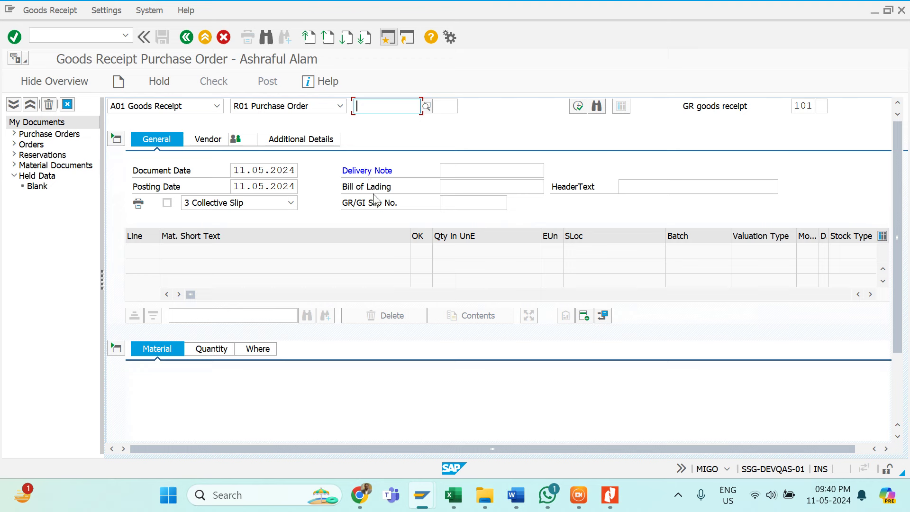
pyautogui.hotkey('ctrl', 'v')
pyautogui.press('Return')
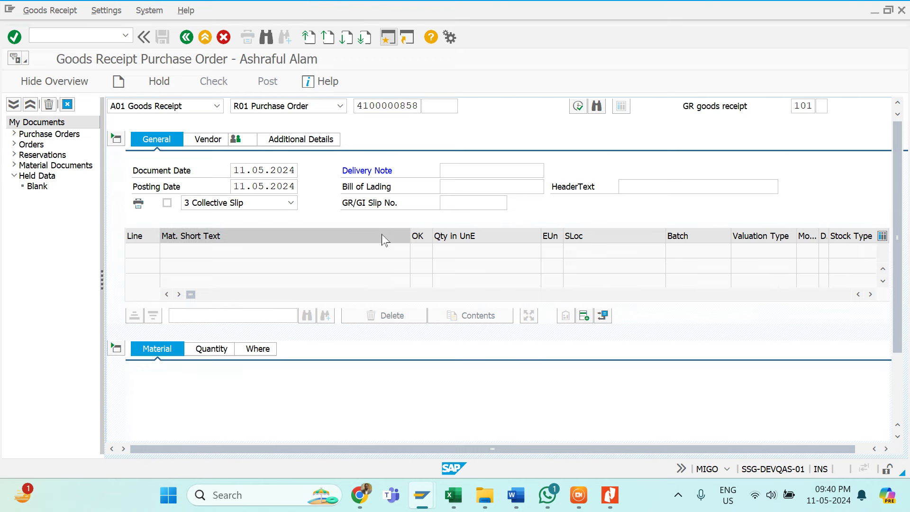
# Fill in the goods receipt's delivery note with the earlier entry Challan No-5450
pyautogui.click(474, 170)
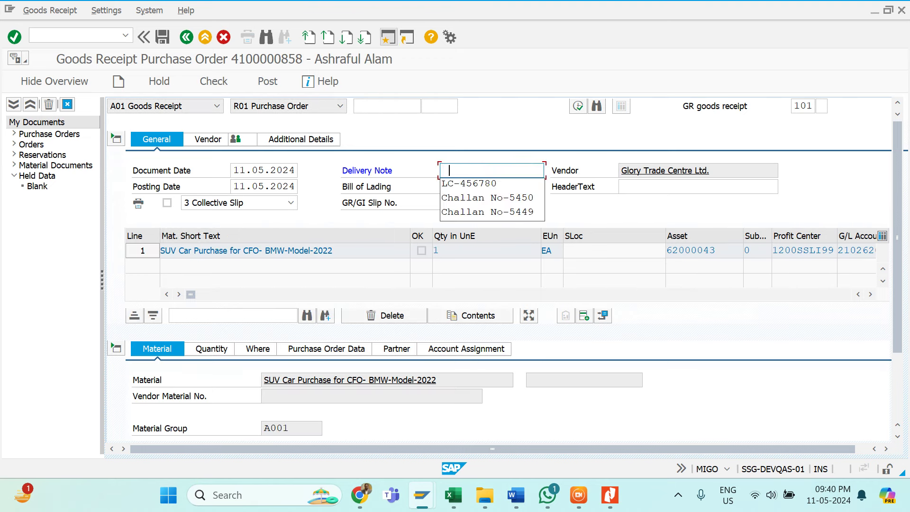
pyautogui.press('Down')
pyautogui.press('Down')
pyautogui.press('Return')
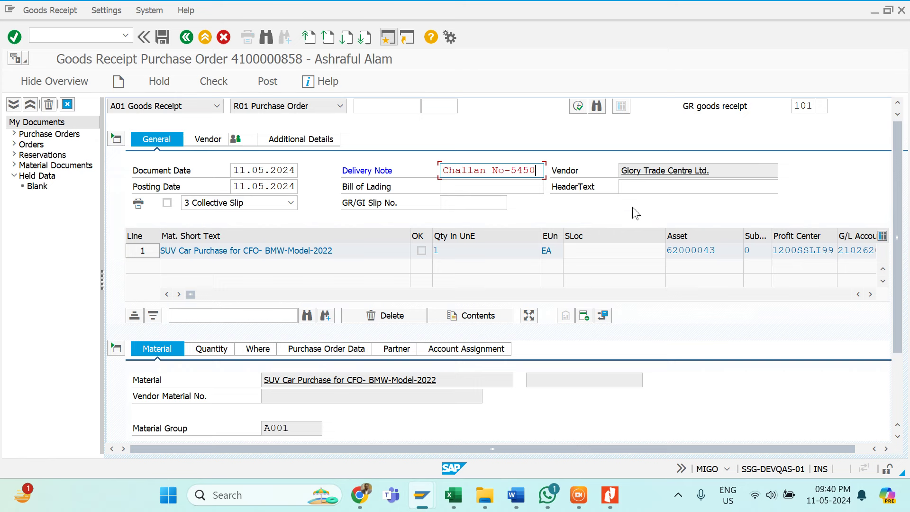
# Copy the item's material description into the goods receipt header text and trim it to "UV Car Purchase for CFO"
pyautogui.click(630, 186)
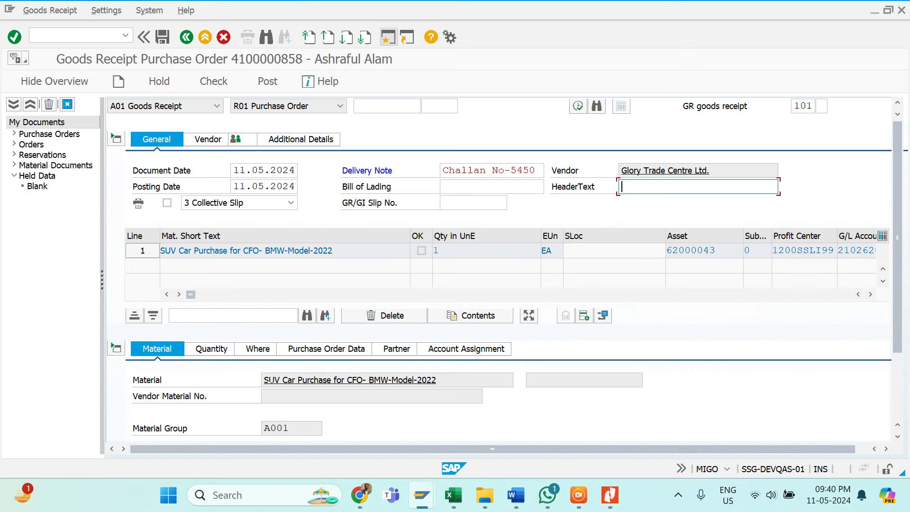
pyautogui.click(265, 379)
pyautogui.hotkey('shift', 'End')
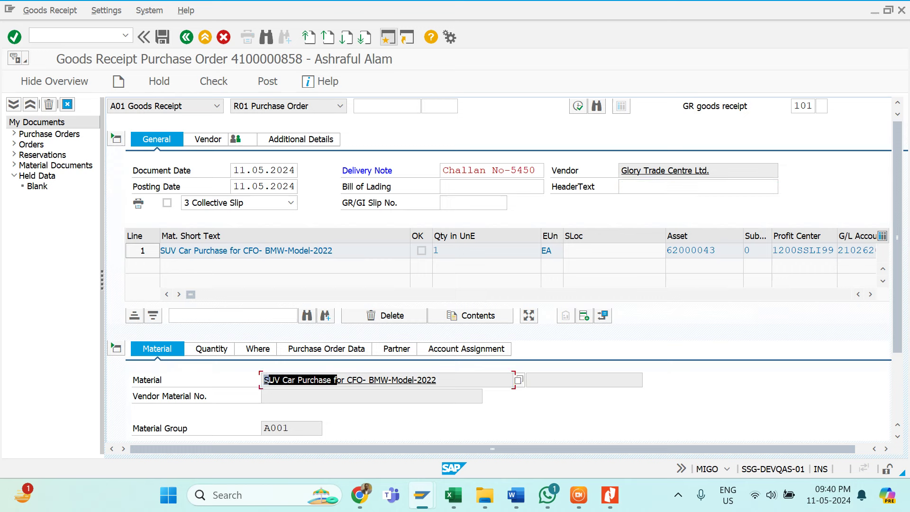
pyautogui.click(265, 379)
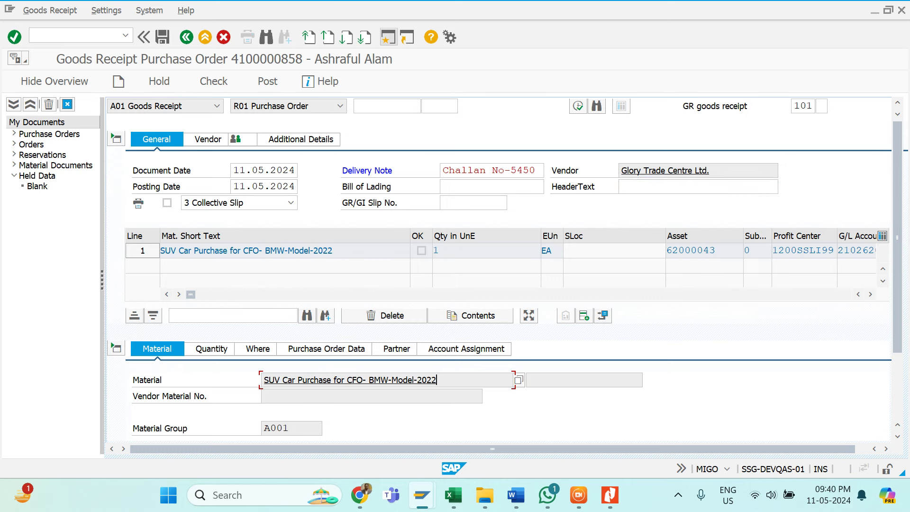
pyautogui.click(696, 186)
pyautogui.write('SUV Car Purchase for CFO-')
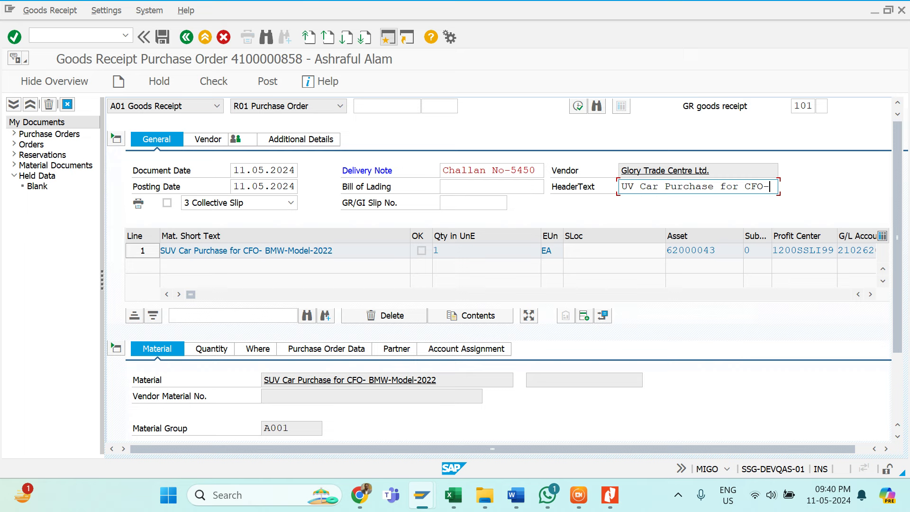
pyautogui.press('Return')
pyautogui.press('BackSpace')
pyautogui.press('BackSpace')
pyautogui.press('Return')
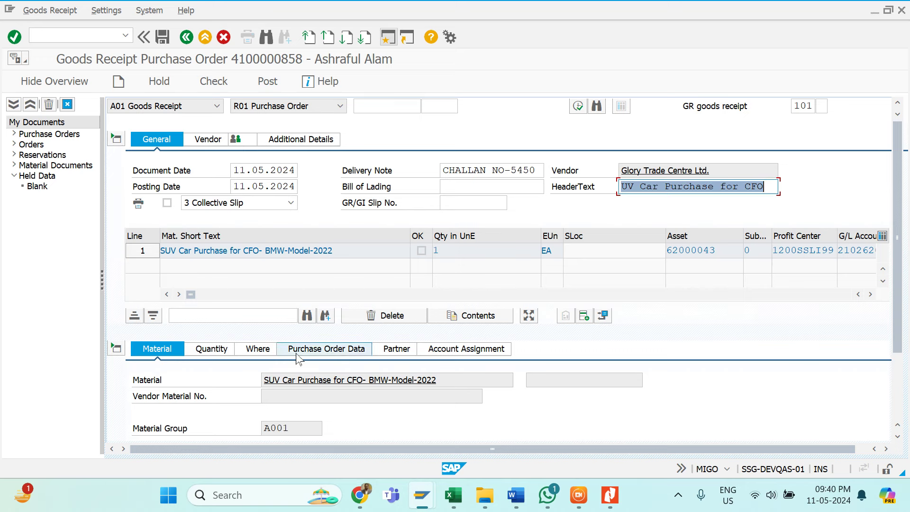
# Mark the SUV car line as Item OK, then check and post the goods receipt
pyautogui.scroll(-3, 262, 379)
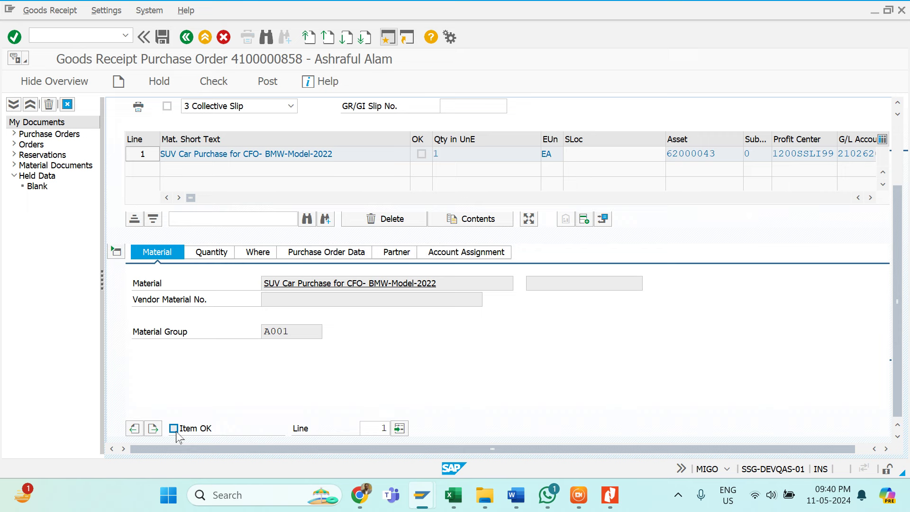
pyautogui.click(210, 84)
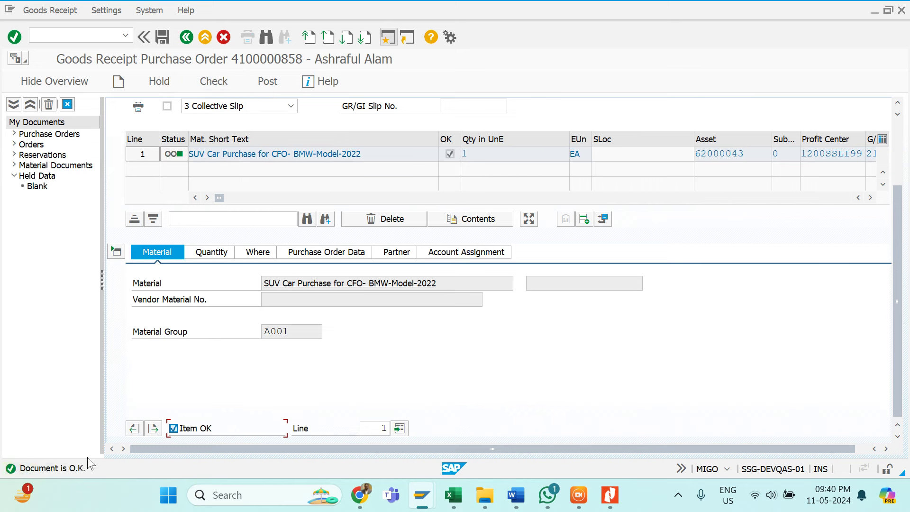
pyautogui.click(267, 83)
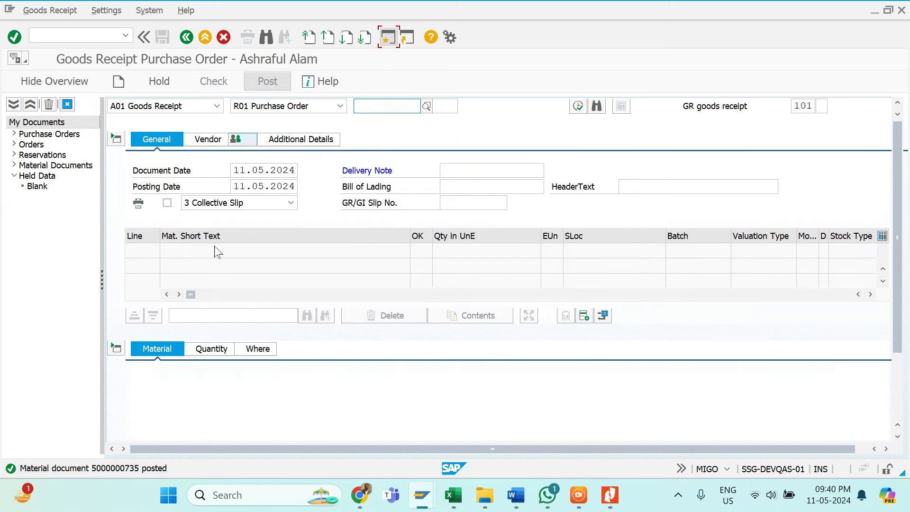
# Copy the material document posting message from its long text and close the Performance Assistant
pyautogui.doubleClick(130, 471)
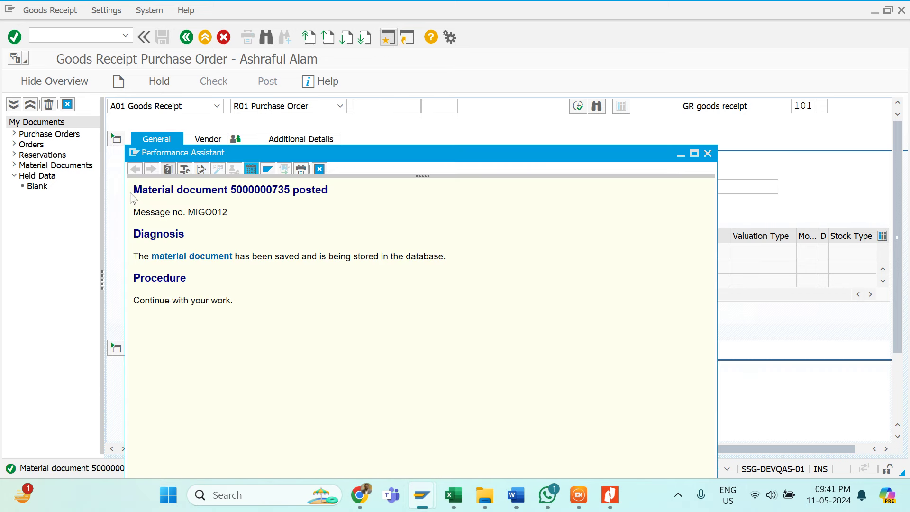
pyautogui.moveTo(133, 192); pyautogui.dragTo(365, 205)
pyautogui.hotkey('ctrl', 'c')
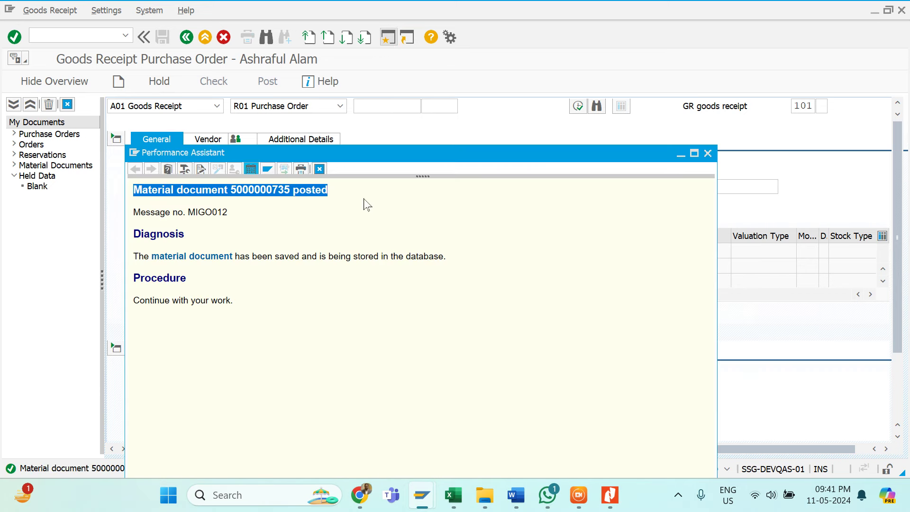
pyautogui.click(320, 170)
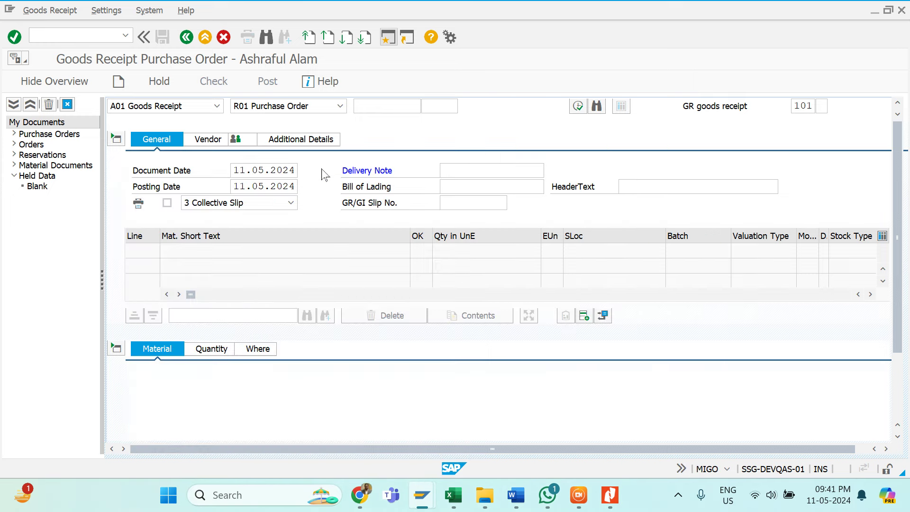
# Paste the copied posting message below the purchase order line in the Word session document, and return to SAP
pyautogui.moveTo(515, 488)
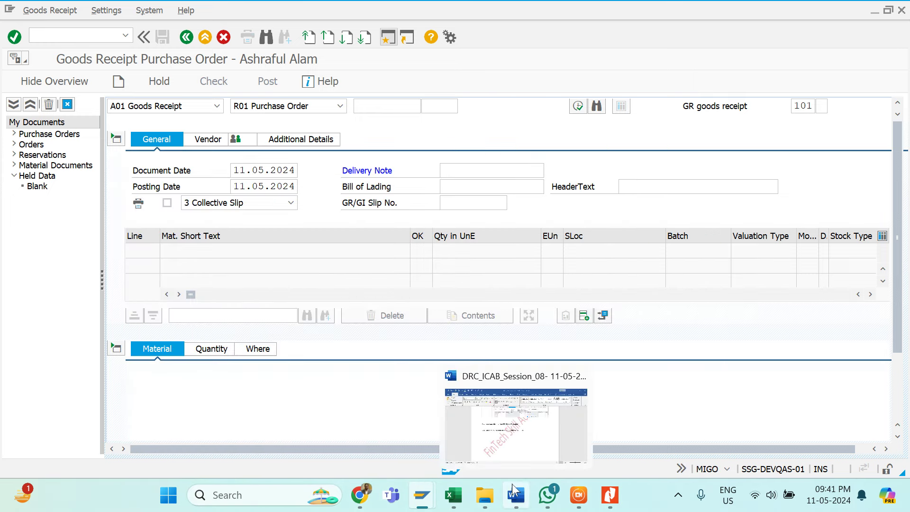
pyautogui.click(529, 437)
pyautogui.click(236, 290)
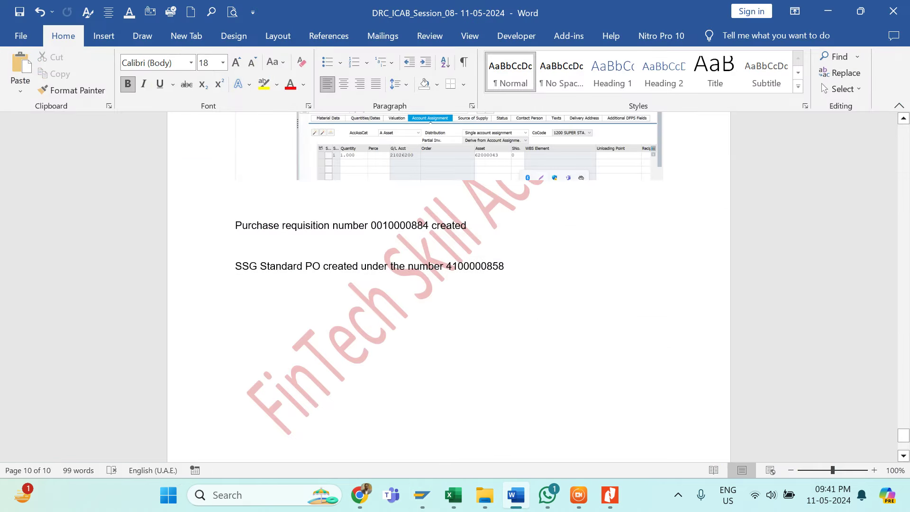
pyautogui.hotkey('ctrl', 'v')
pyautogui.hotkey('alt', 'Tab')
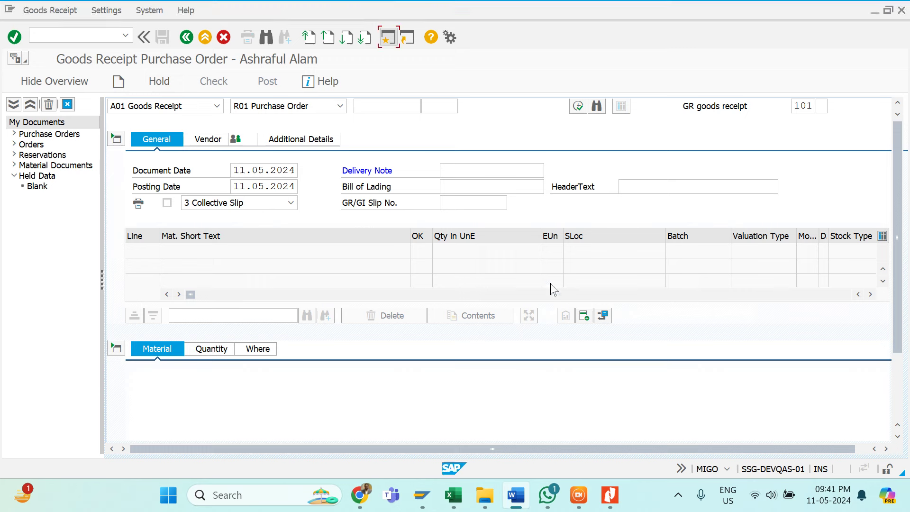
# Display the just-posted goods receipt material document in MIGO
pyautogui.click(217, 106)
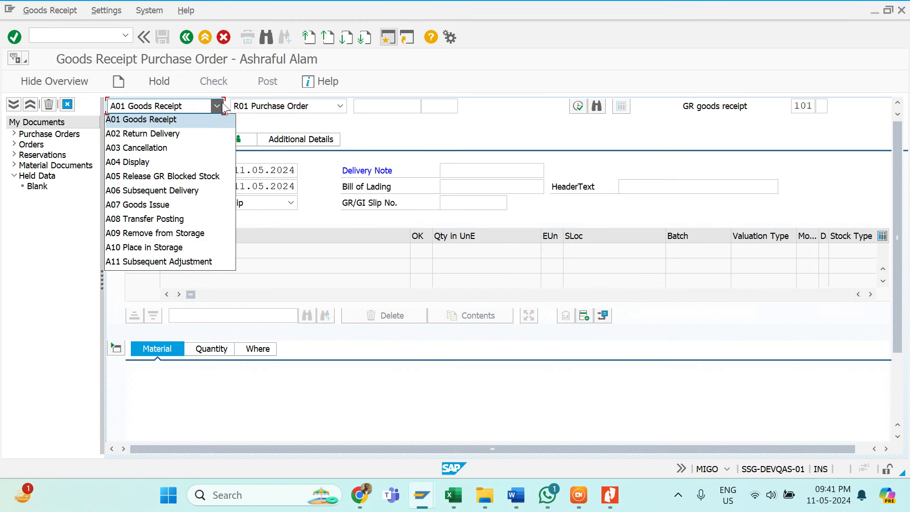
pyautogui.click(144, 164)
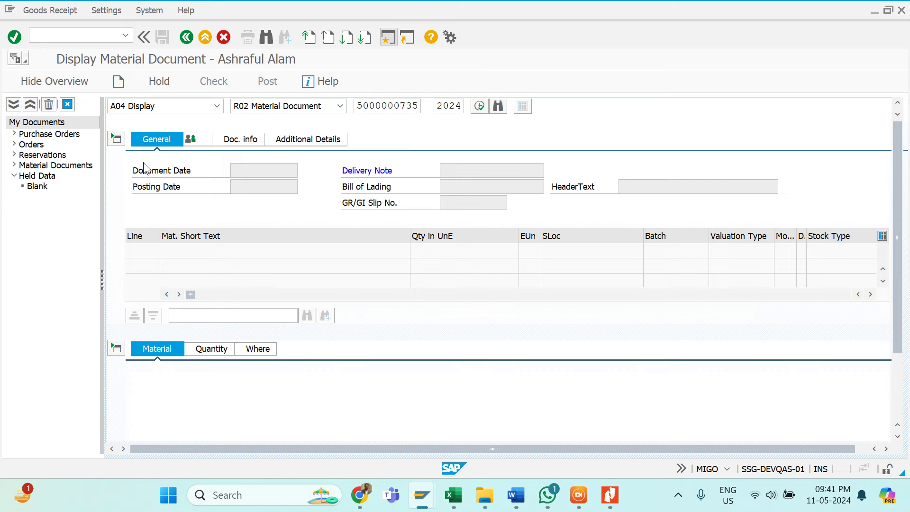
pyautogui.press('Return')
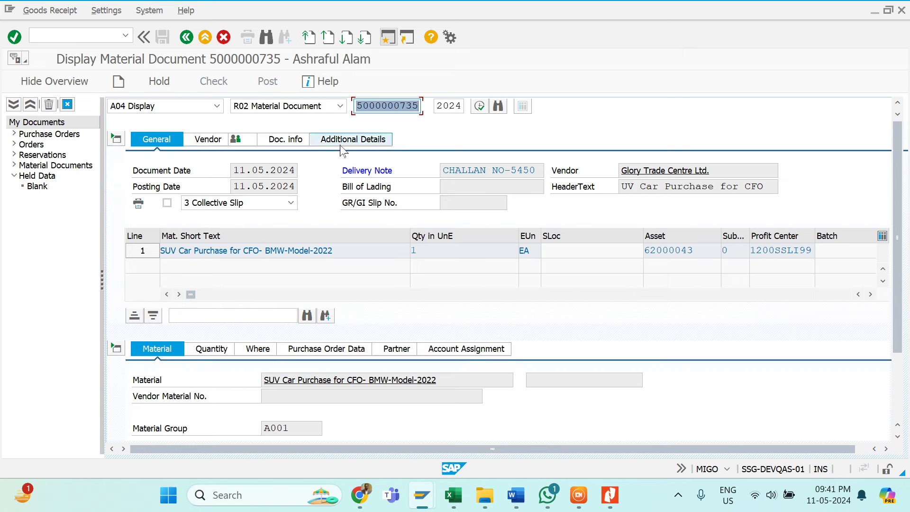
# Check the material document's FI documents from its document info, and read the long text of the returned message
pyautogui.click(293, 142)
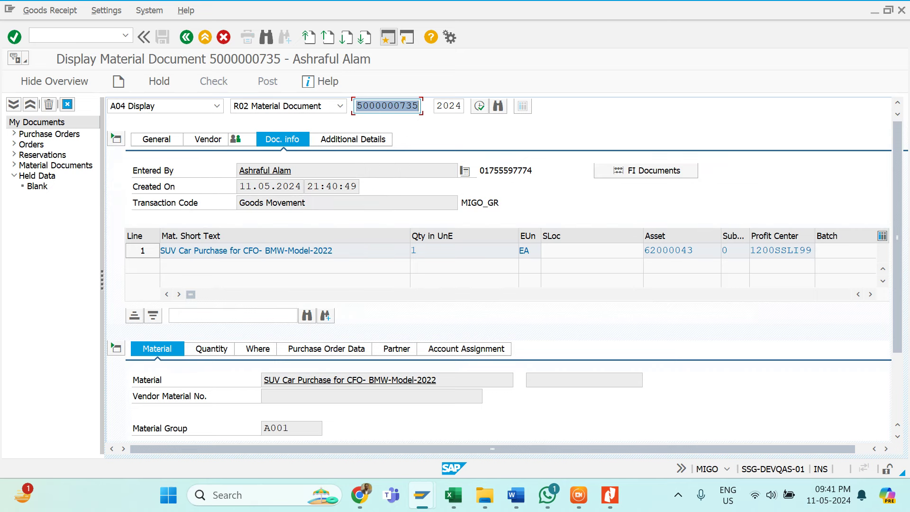
pyautogui.click(625, 176)
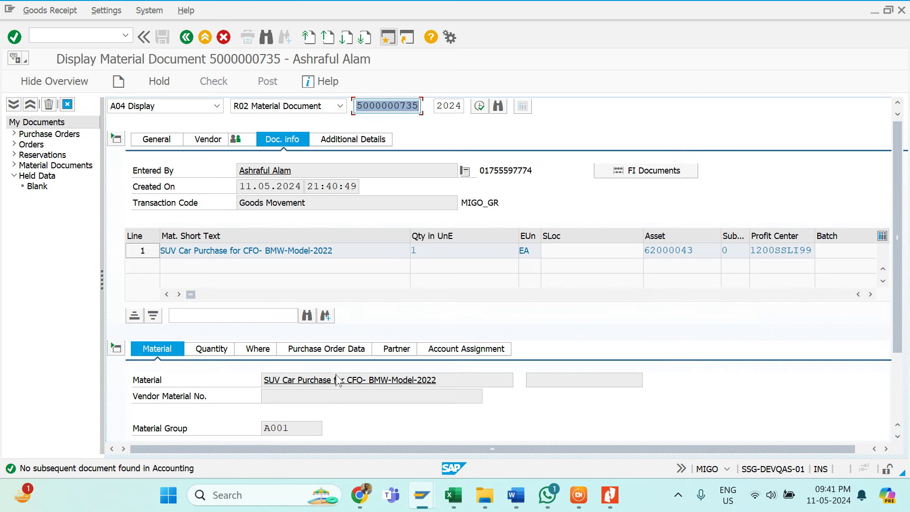
pyautogui.click(69, 468)
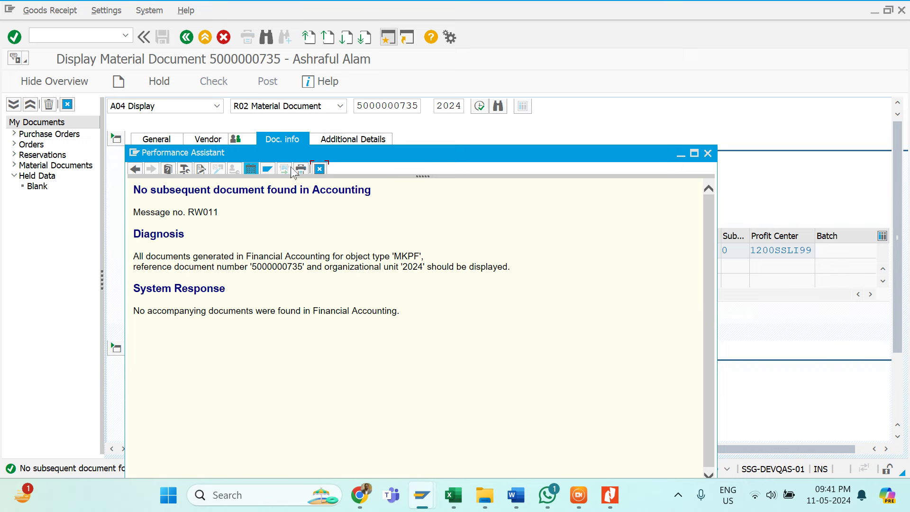
pyautogui.click(319, 169)
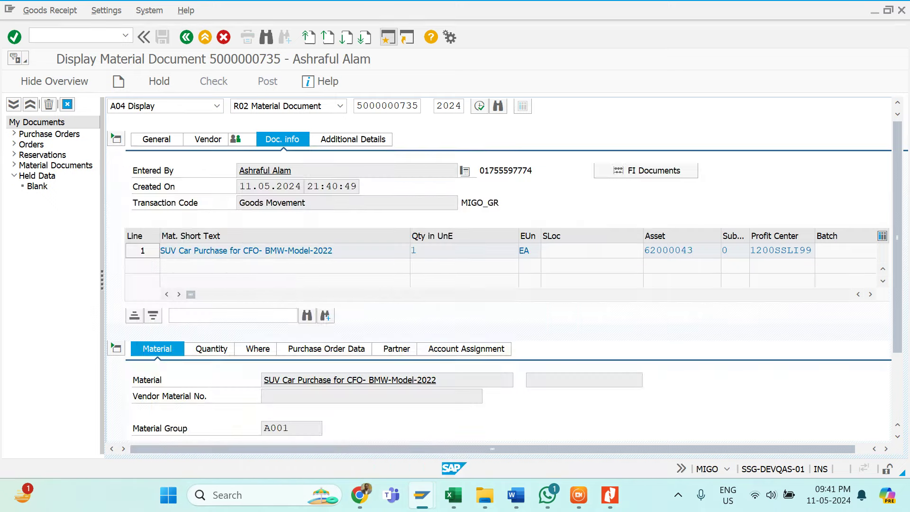
# Leave the goods receipt display, start transaction MIRO and set the invoice date to 11.05.2024
pyautogui.click(205, 37)
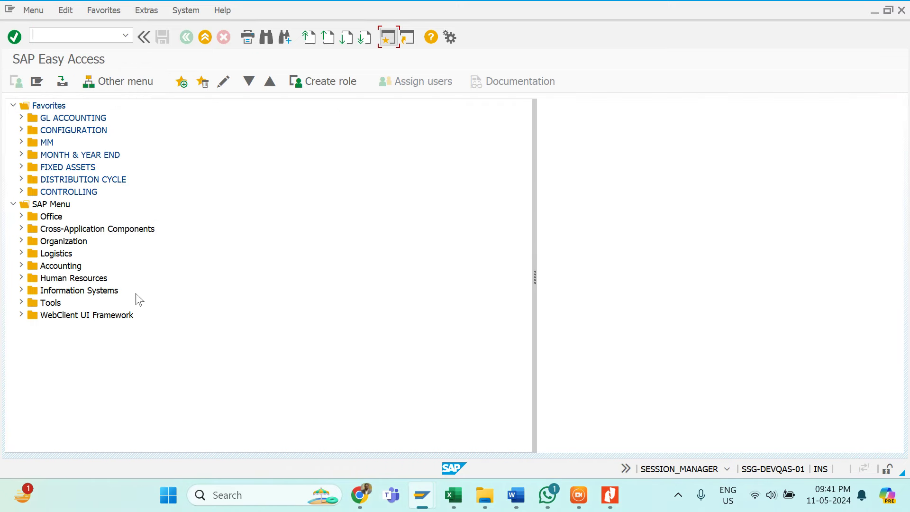
pyautogui.write('miro')
pyautogui.press('Return')
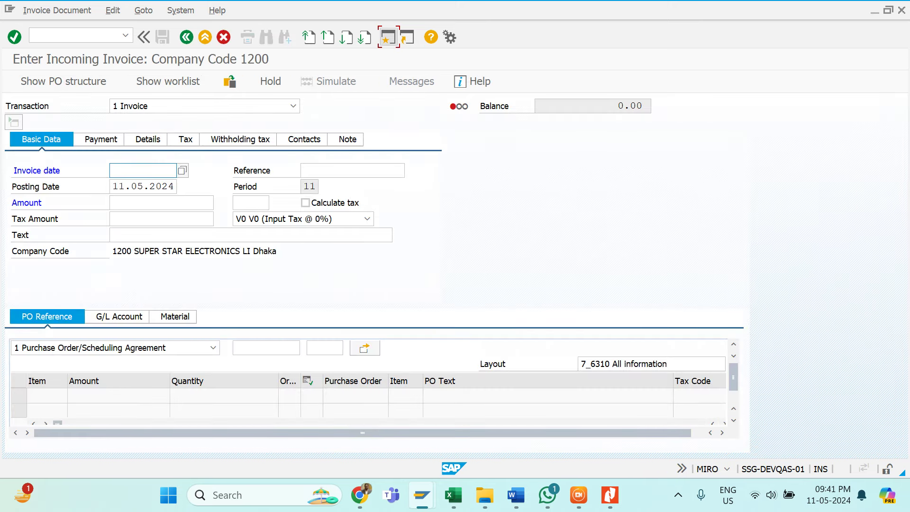
pyautogui.click(156, 170)
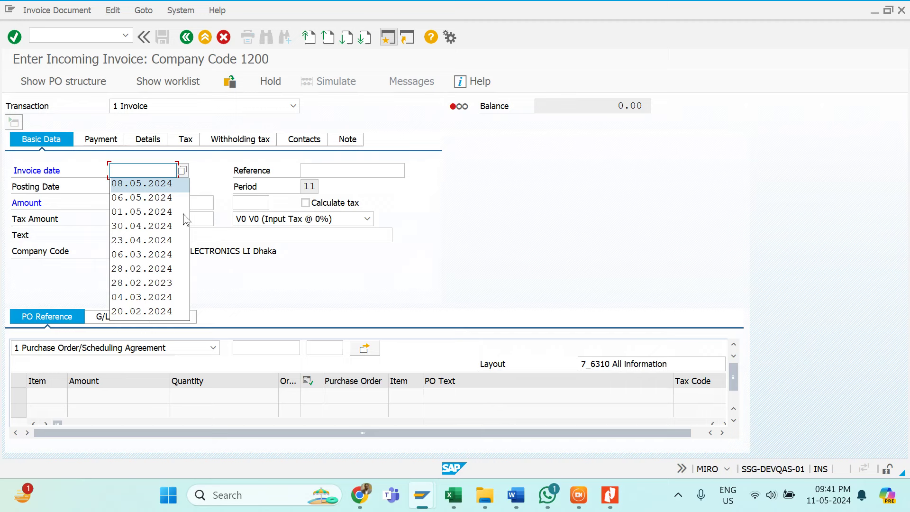
pyautogui.click(182, 170)
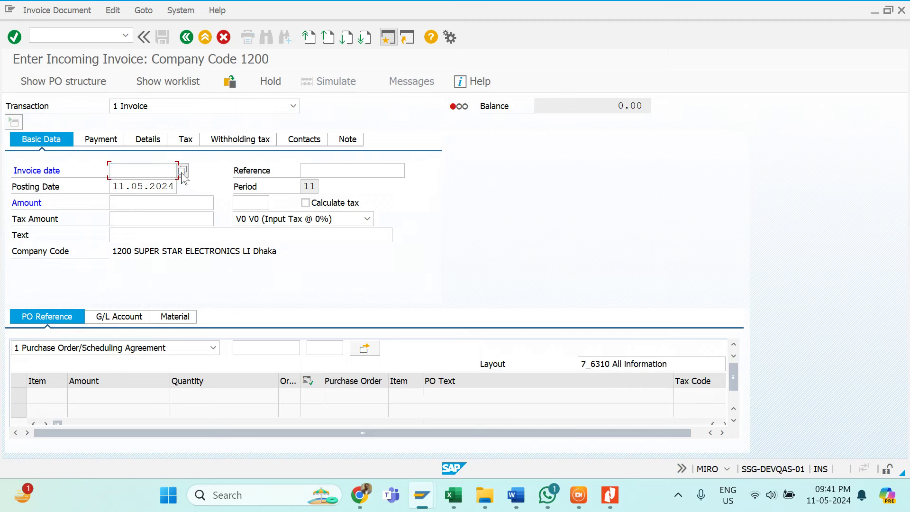
pyautogui.click(182, 170)
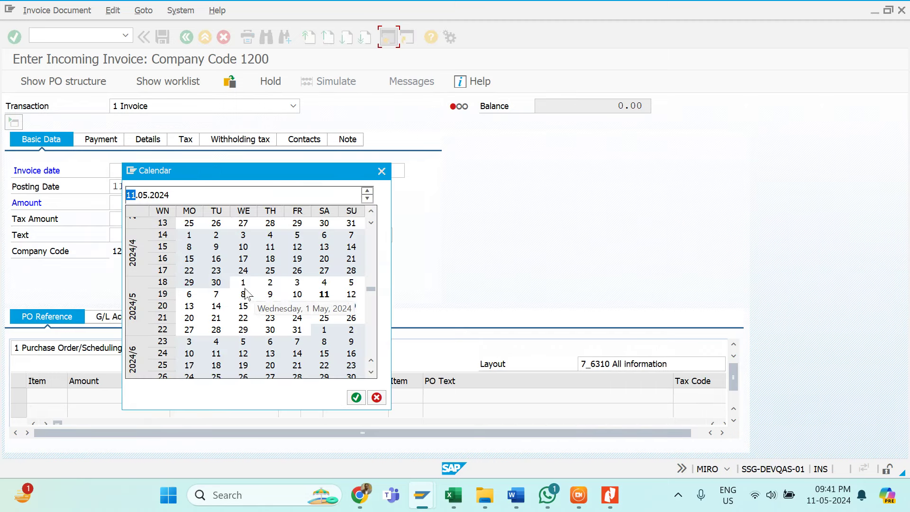
pyautogui.click(324, 294)
pyautogui.doubleClick(324, 295)
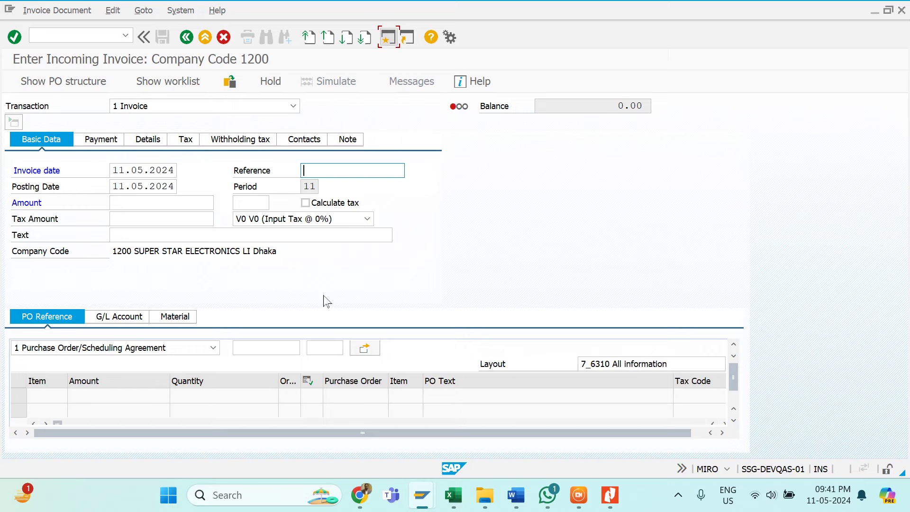
# Look up the purchase order number in the Word session document and enter it, prefixed with "PO-", as the invoice reference
pyautogui.hotkey('alt', 'Tab')
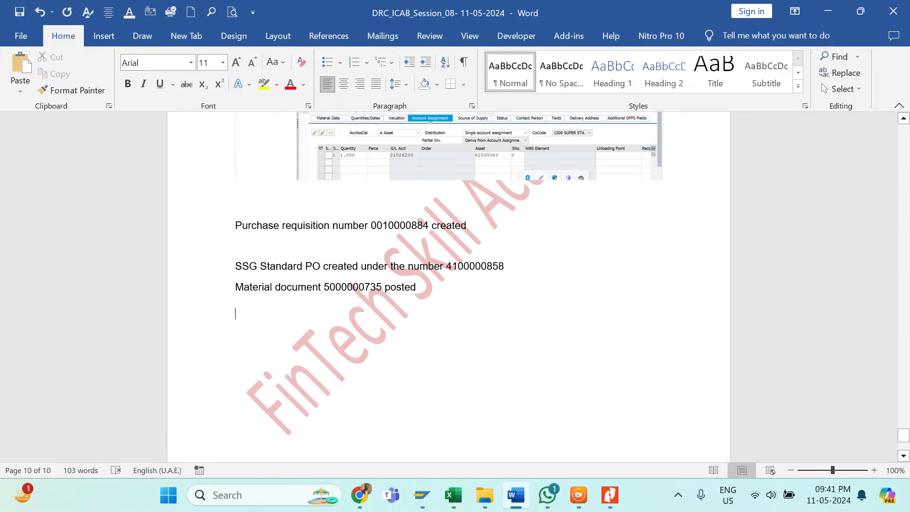
pyautogui.hotkey('alt', 'Tab')
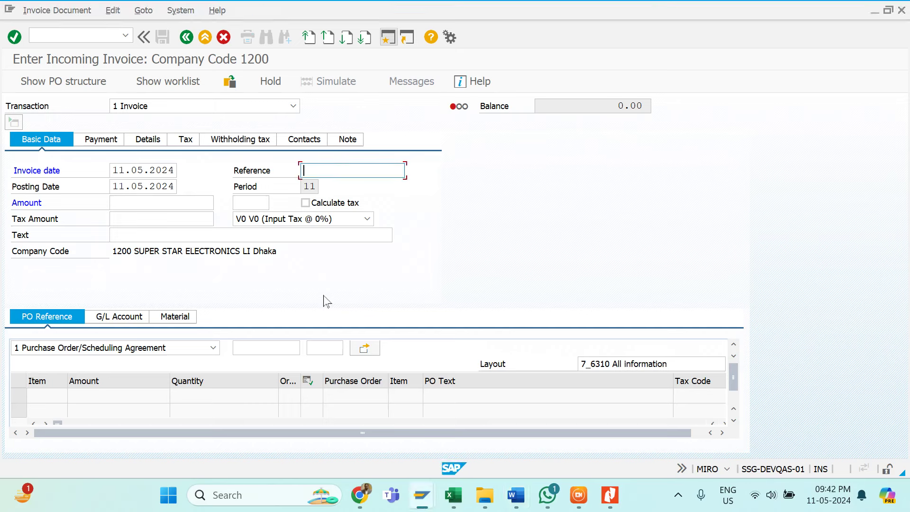
pyautogui.press('BackSpace')
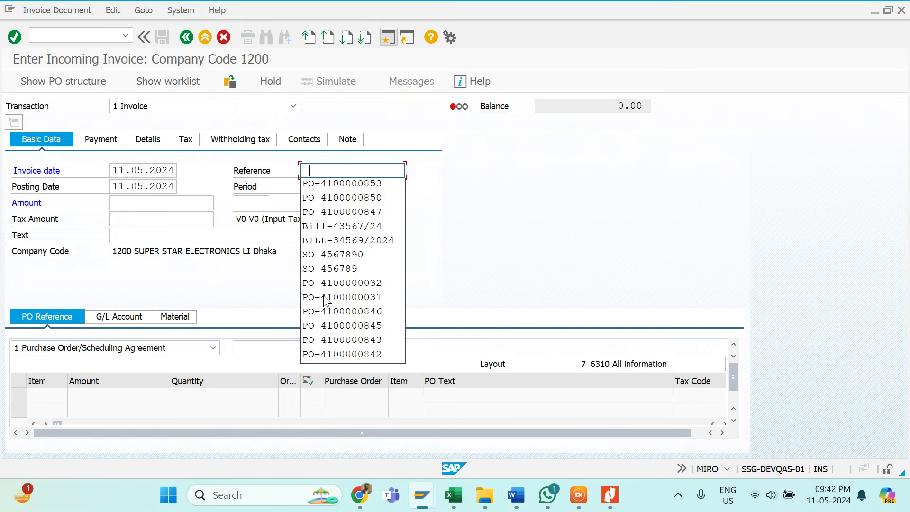
pyautogui.press('Down')
pyautogui.press('Return')
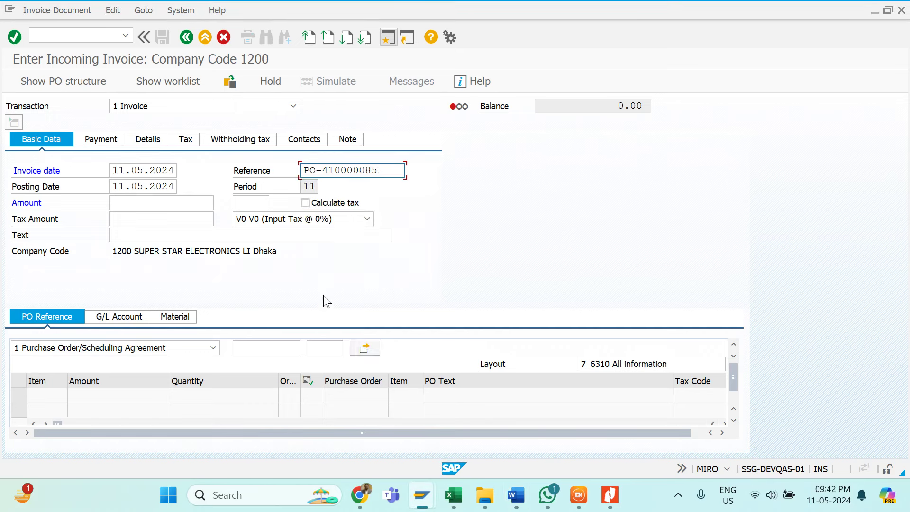
pyautogui.write('8')
pyautogui.press('Tab')
pyautogui.press('Tab')
pyautogui.press('Tab')
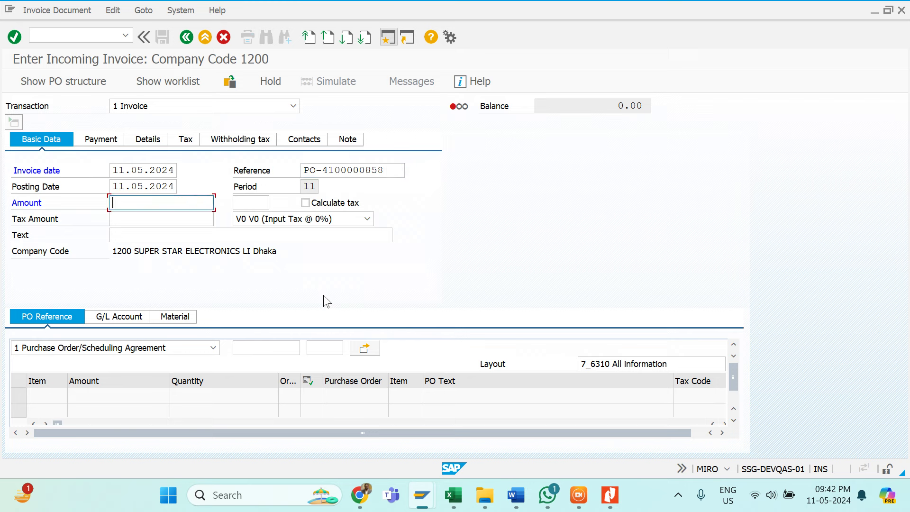
# Reuse an earlier invoice text and edit it to read "Invoice Posting against PO-" followed by the current purchase order number
pyautogui.press('Tab')
pyautogui.press('Tab')
pyautogui.press('Tab')
pyautogui.press('Tab')
pyautogui.press('Tab')
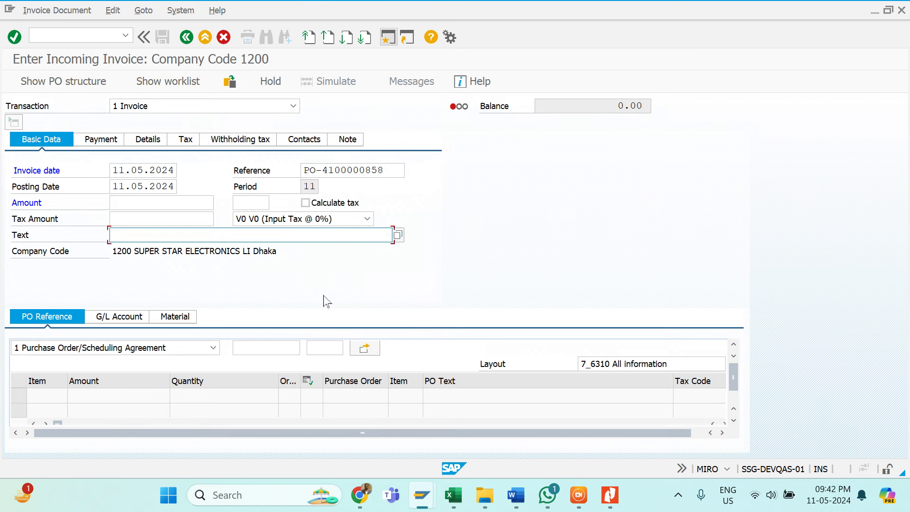
pyautogui.write('I')
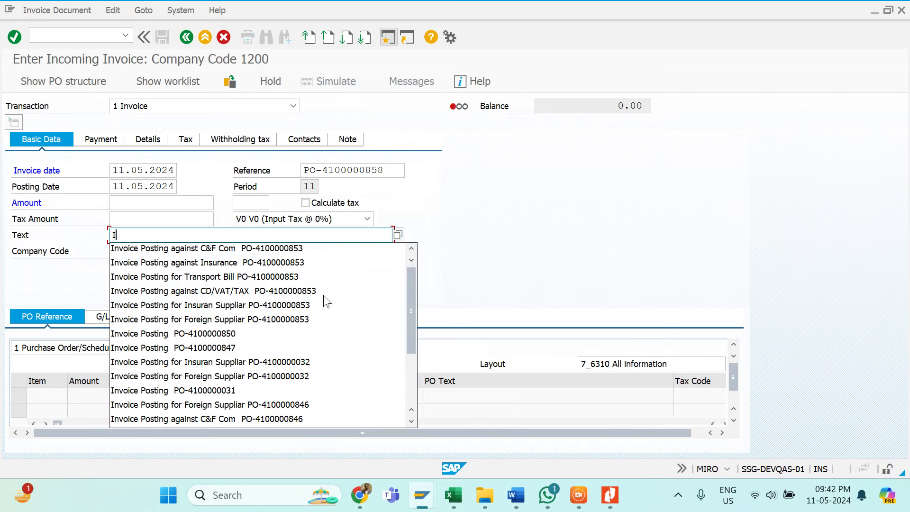
pyautogui.press('Down')
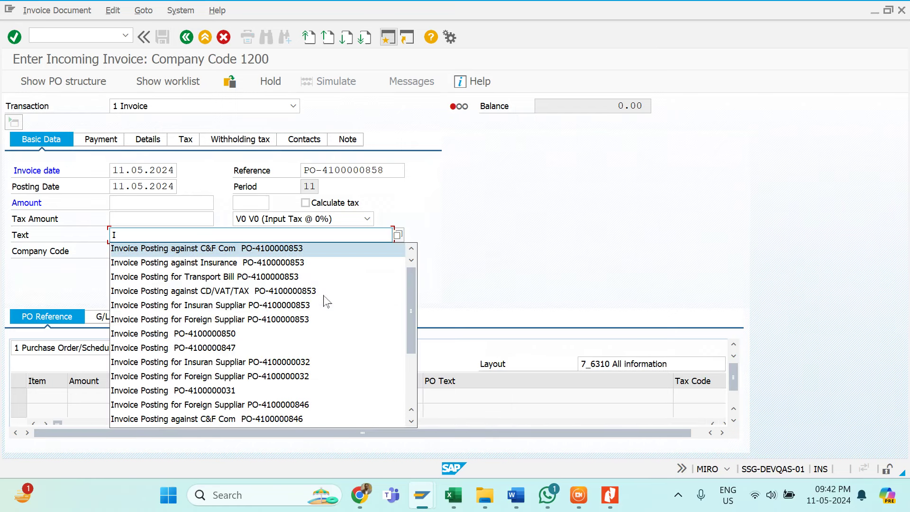
pyautogui.press('Return')
pyautogui.press('BackSpace')
pyautogui.press('BackSpace')
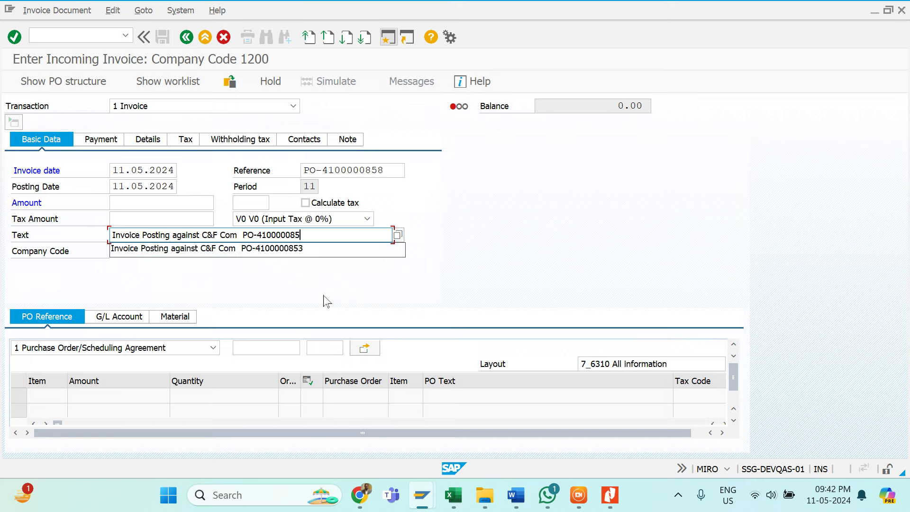
pyautogui.write('58')
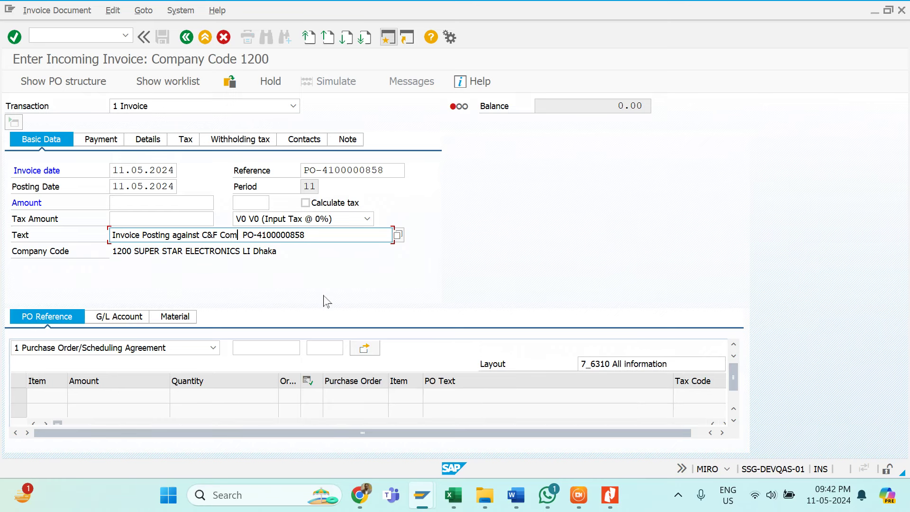
pyautogui.press('BackSpace')
pyautogui.press('BackSpace')
pyautogui.press('BackSpace')
pyautogui.press('BackSpace')
pyautogui.press('BackSpace')
pyautogui.press('BackSpace')
pyautogui.press('BackSpace')
pyautogui.press('BackSpace')
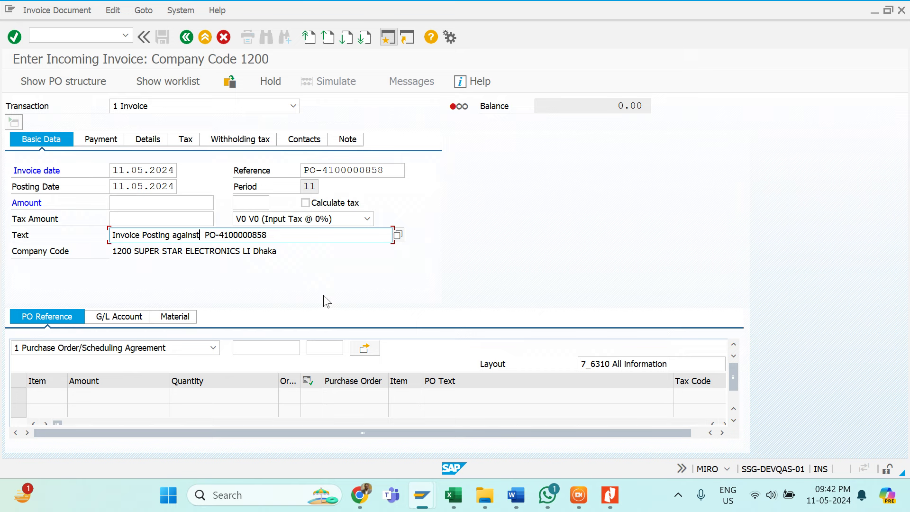
# Enter the SUV car's purchase order number as the invoice's purchase order reference
pyautogui.click(252, 351)
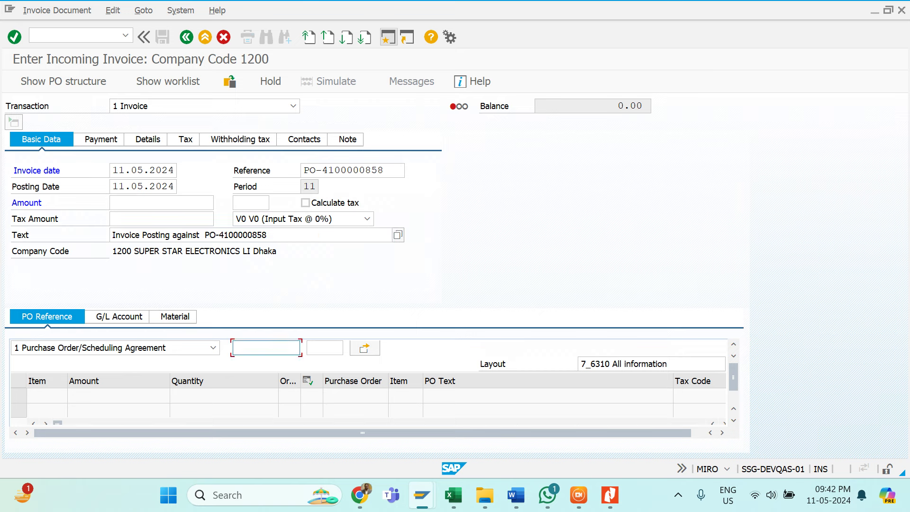
pyautogui.press('Down')
pyautogui.press('Return')
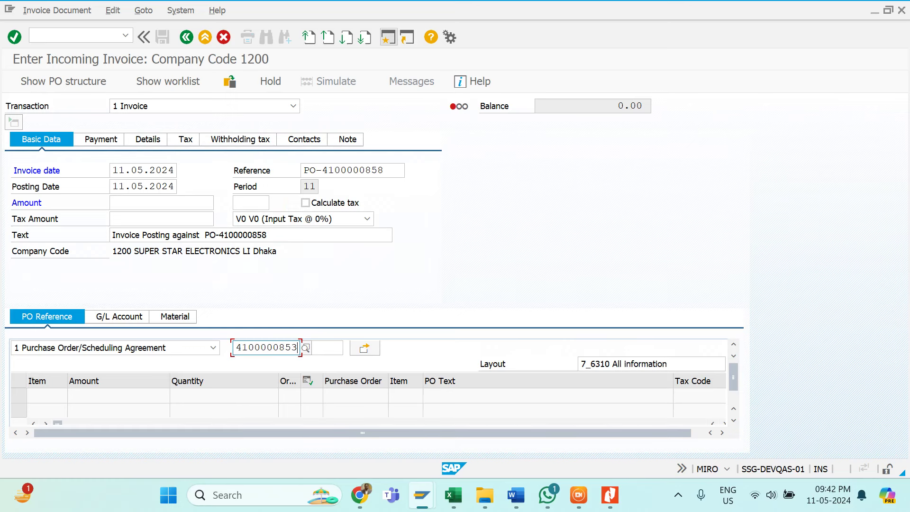
pyautogui.press('BackSpace')
pyautogui.write('8')
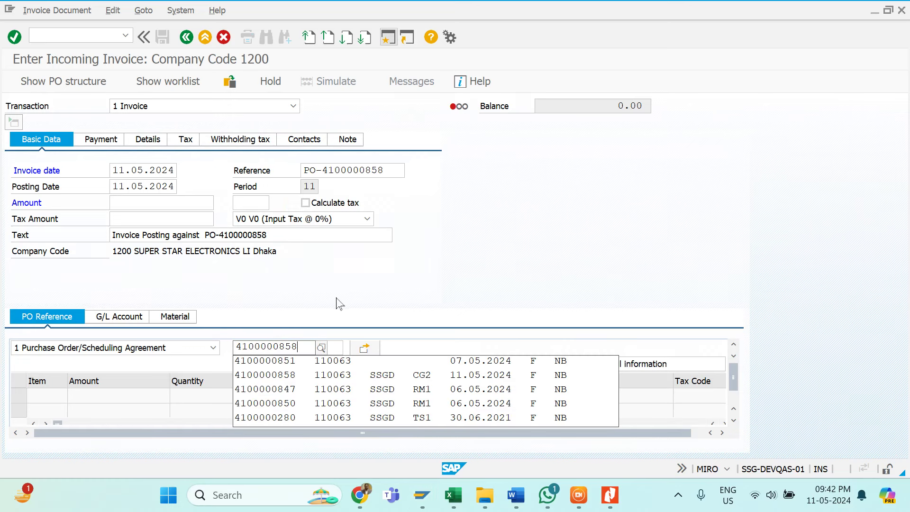
pyautogui.click(412, 300)
# Adopt the referenced purchase order's items with FS item type "3 Goods/service items + planned delivery costs"
pyautogui.click(366, 350)
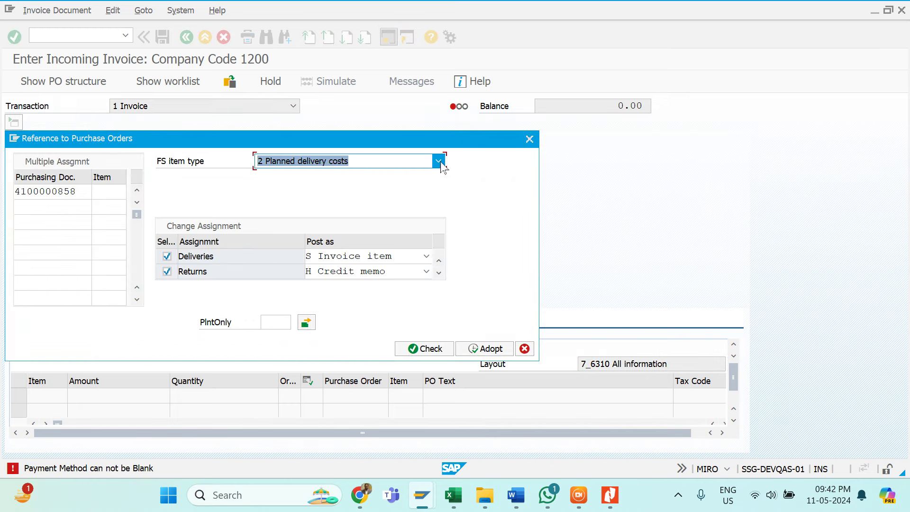
pyautogui.click(439, 161)
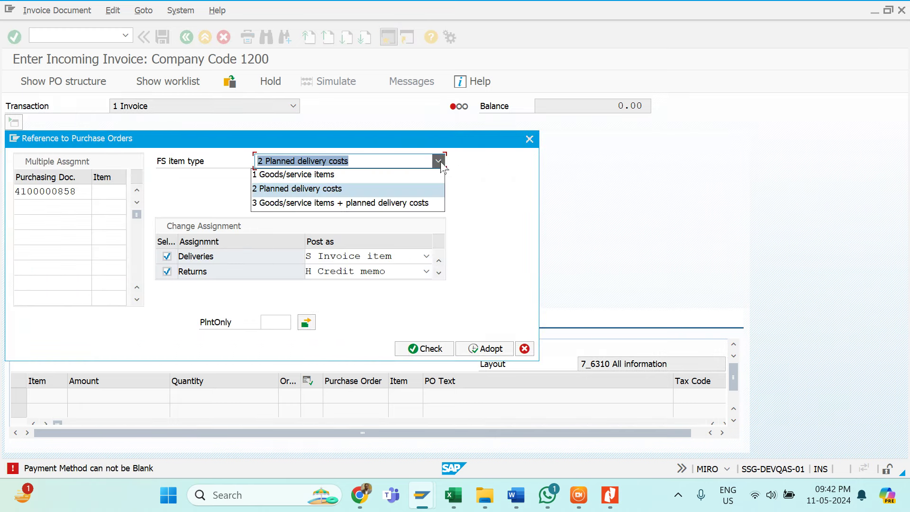
pyautogui.click(350, 203)
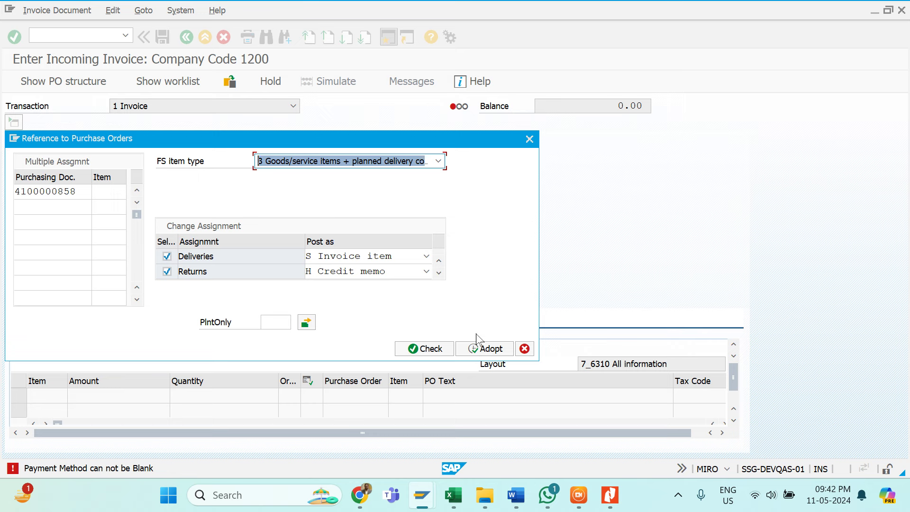
pyautogui.click(474, 349)
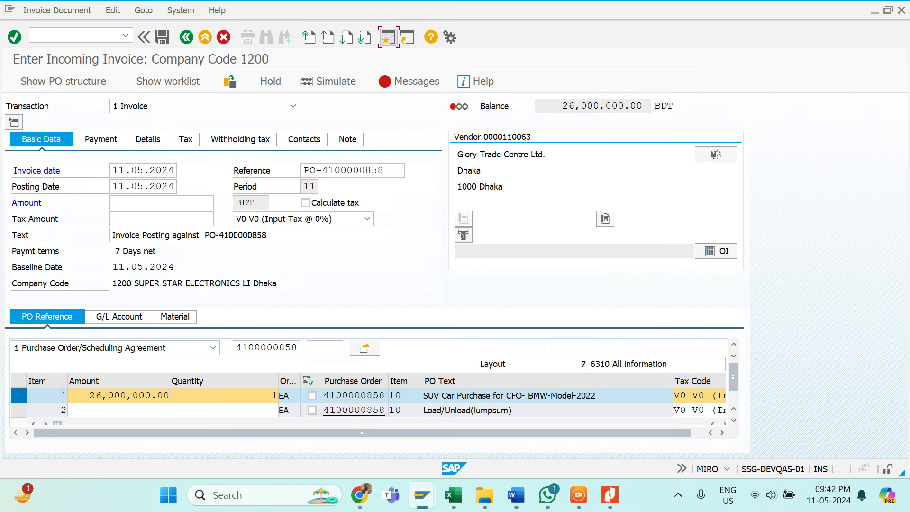
# Enter an amount of 2500000 and quantity 1 for the Load/Unload(lumpsum) invoice item
pyautogui.click(119, 410)
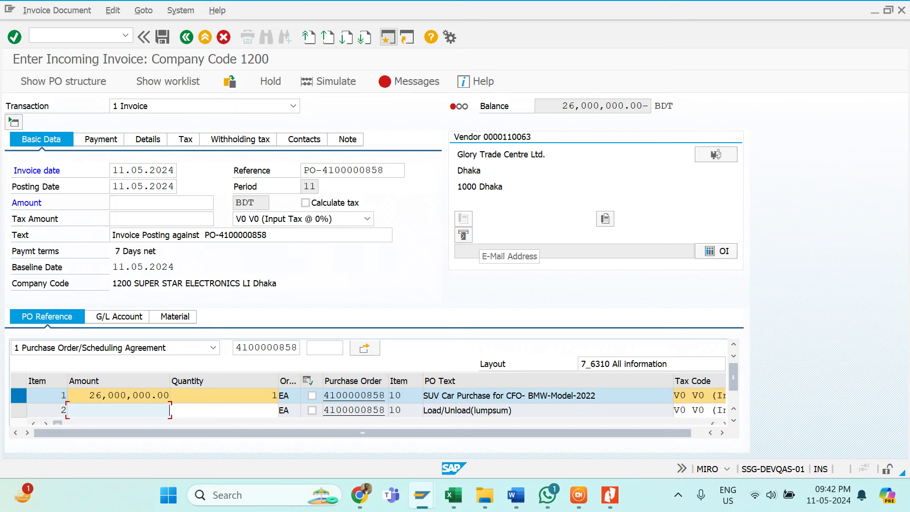
pyautogui.write('25')
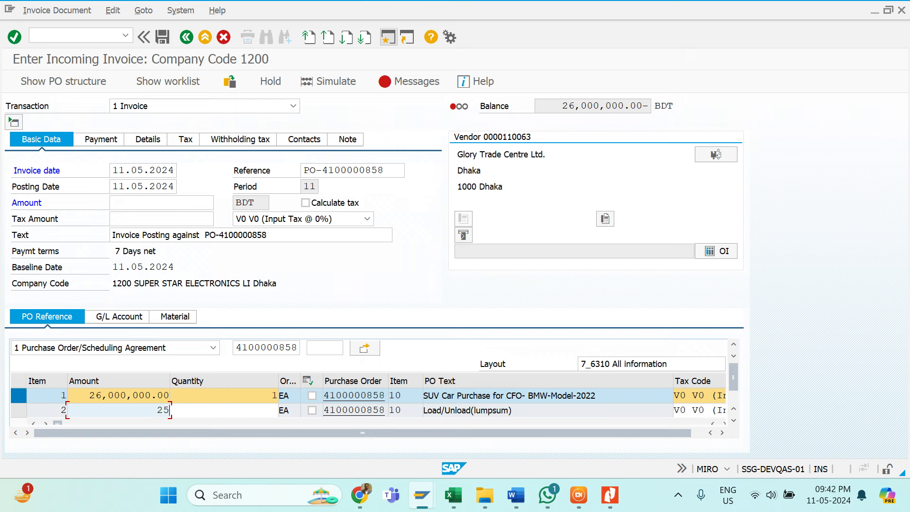
pyautogui.write('00000')
pyautogui.press('Tab')
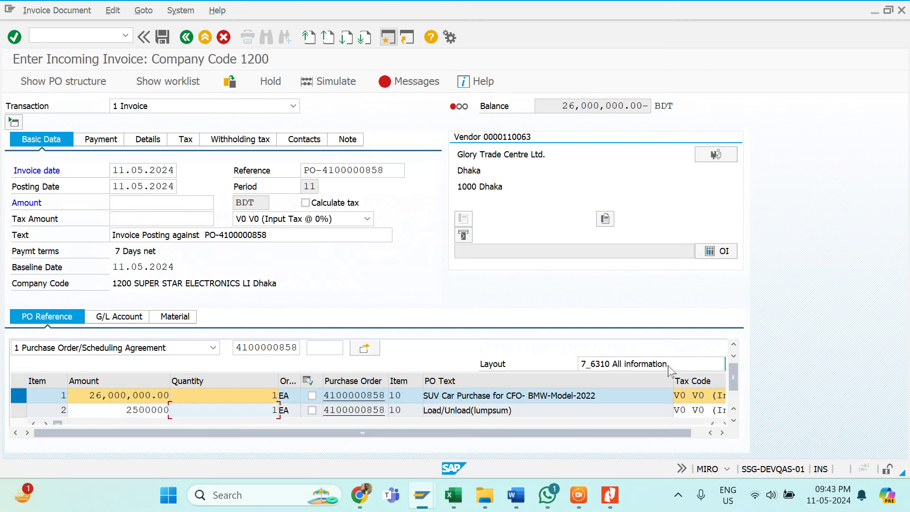
pyautogui.click(462, 410)
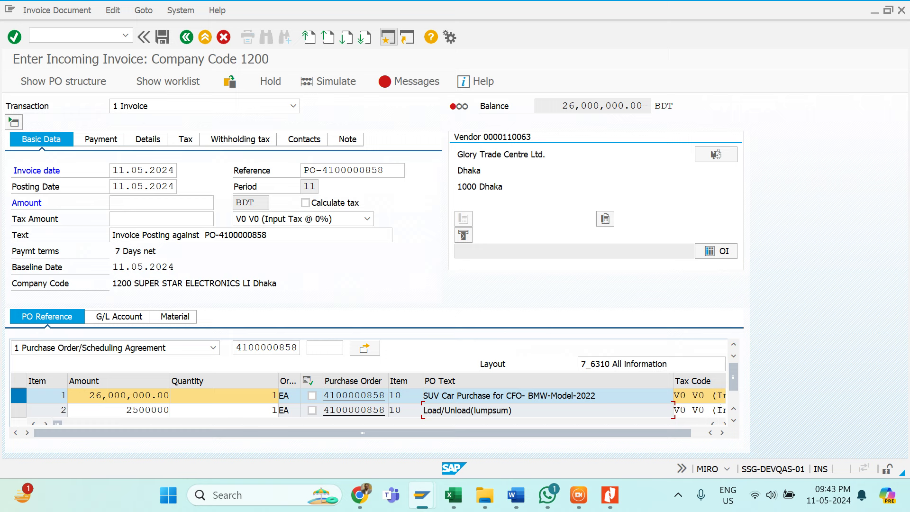
# Accept the invoice items and the down payment notice, and set the invoice amount to 28,500,000.0 from the balance
pyautogui.press('Return')
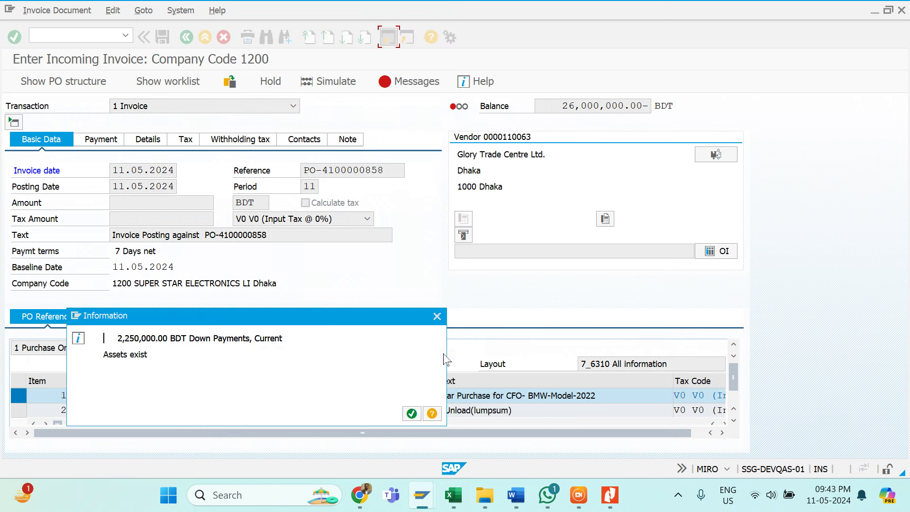
pyautogui.click(411, 414)
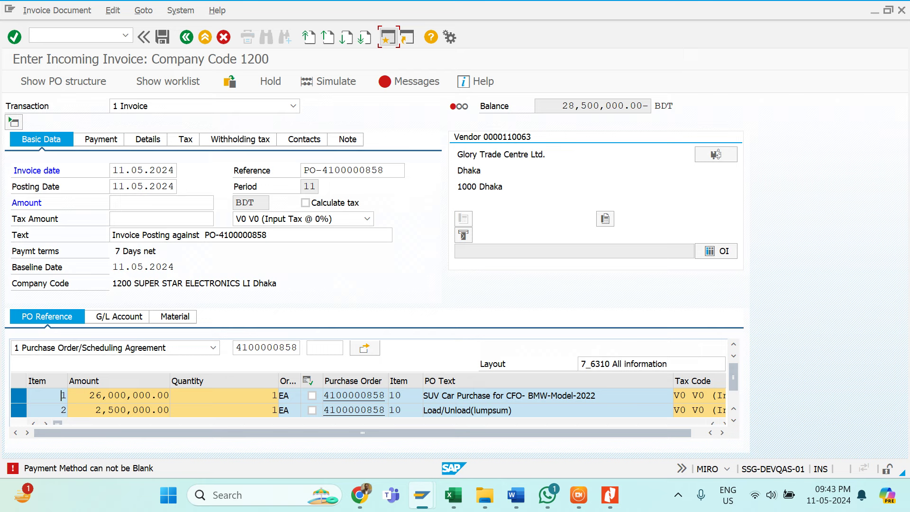
pyautogui.moveTo(562, 106); pyautogui.dragTo(637, 106)
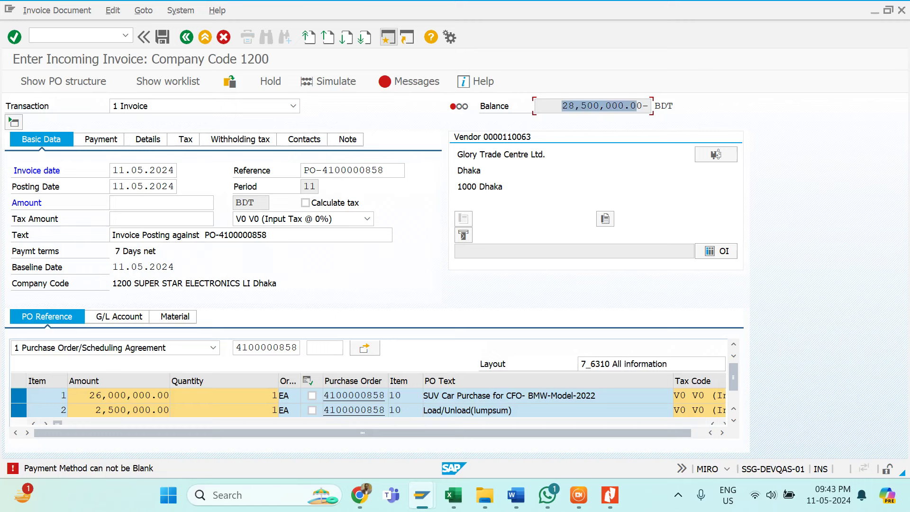
pyautogui.hotkey('ctrl', 'c')
pyautogui.click(161, 203)
pyautogui.hotkey('ctrl', 'v')
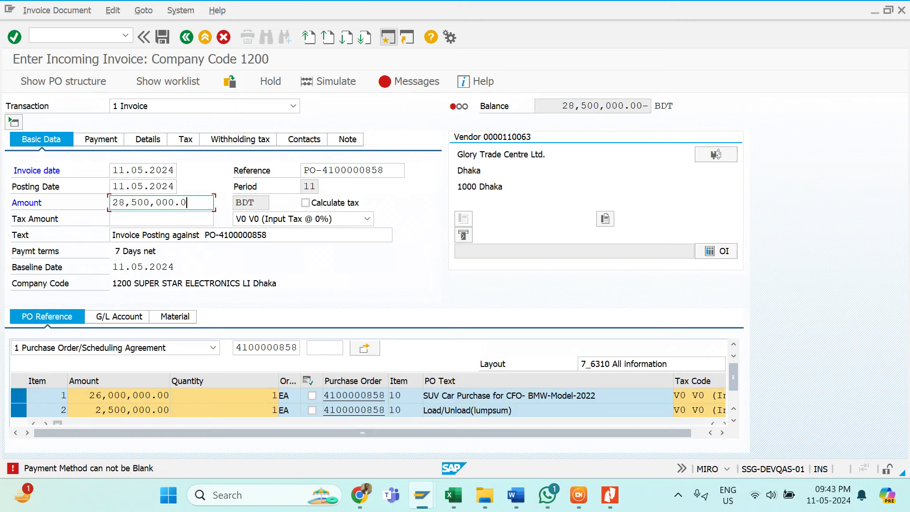
pyautogui.press('Return')
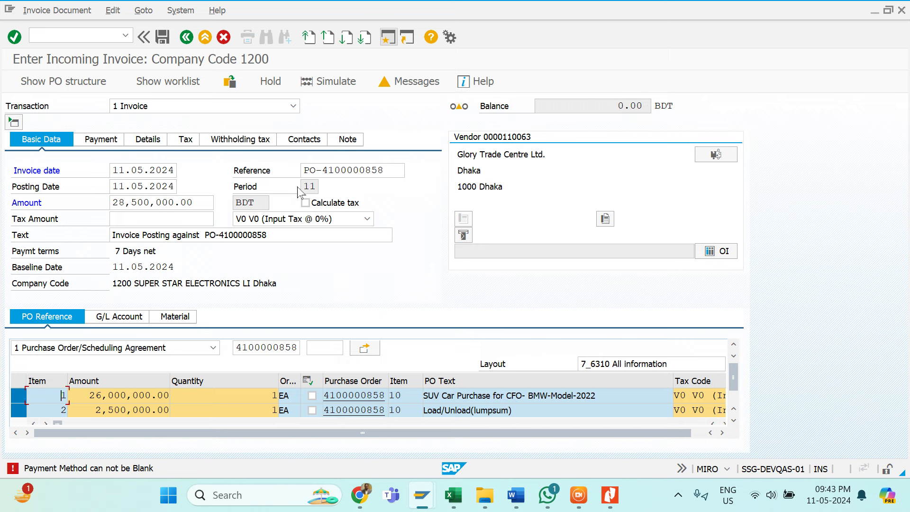
# Set the invoice's payment method to B
pyautogui.click(105, 145)
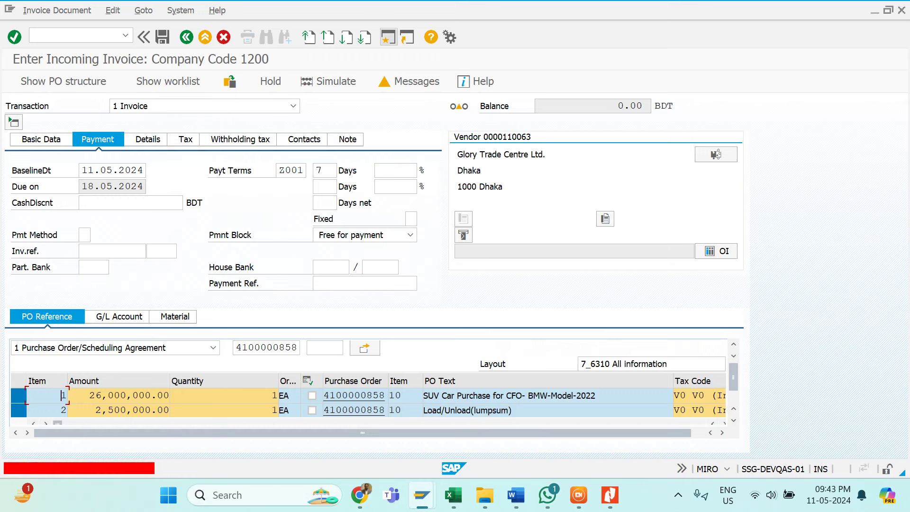
pyautogui.click(84, 234)
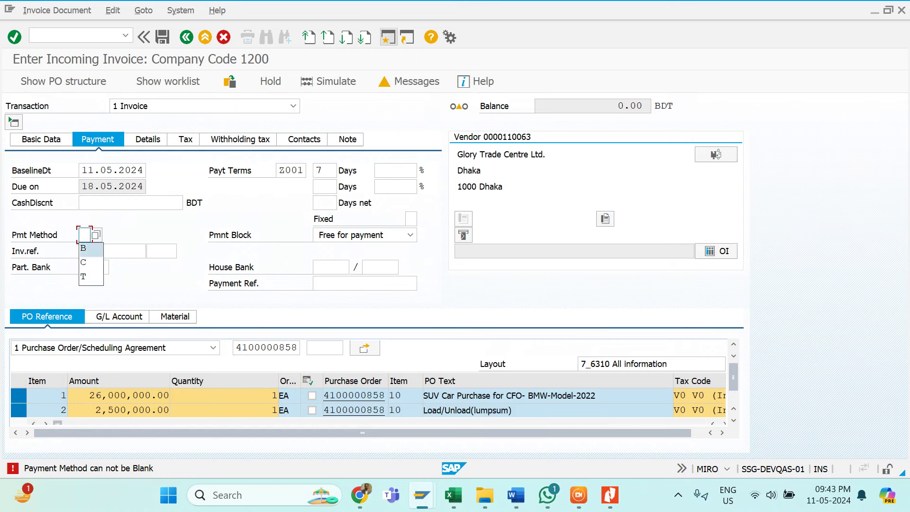
pyautogui.click(84, 247)
pyautogui.press('Return')
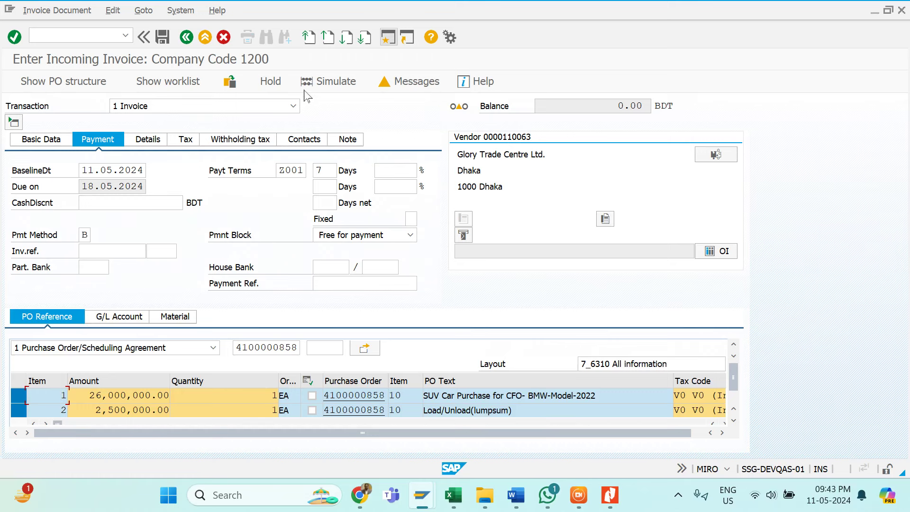
# Simulate the invoice document, review its vendor and vehicle lines, and post it
pyautogui.click(335, 81)
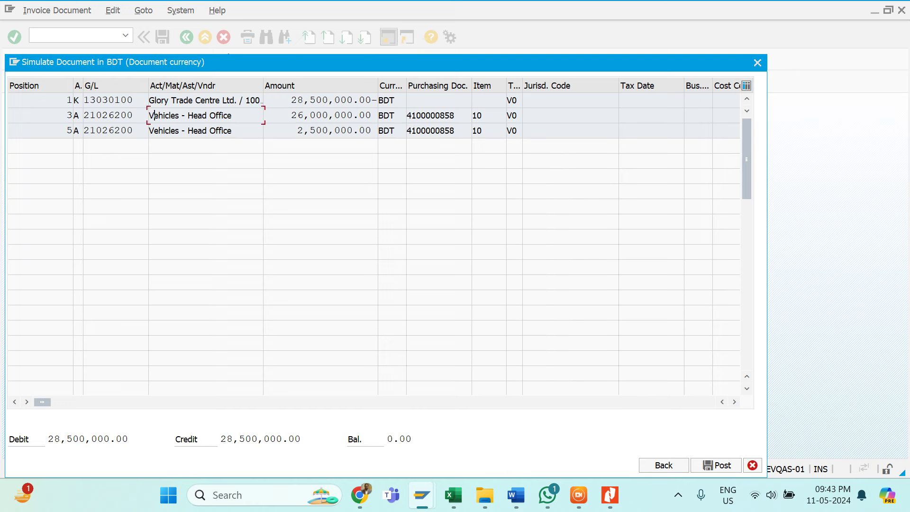
pyautogui.click(150, 100)
pyautogui.moveTo(149, 99); pyautogui.dragTo(263, 100)
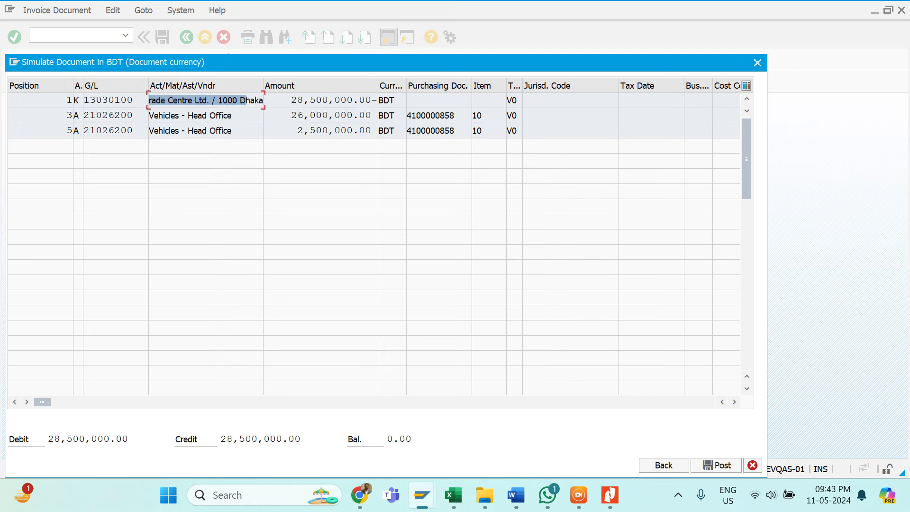
pyautogui.click(150, 100)
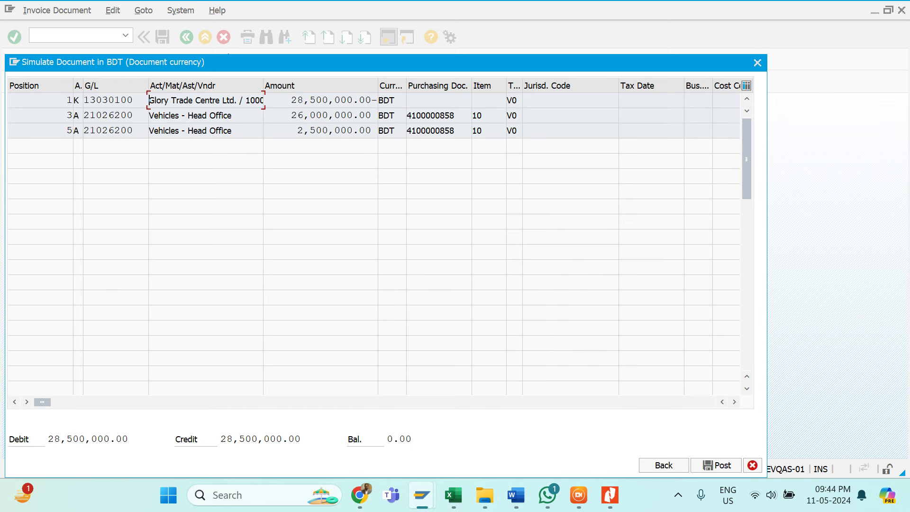
pyautogui.press('Down')
pyautogui.press('Down')
pyautogui.click(716, 464)
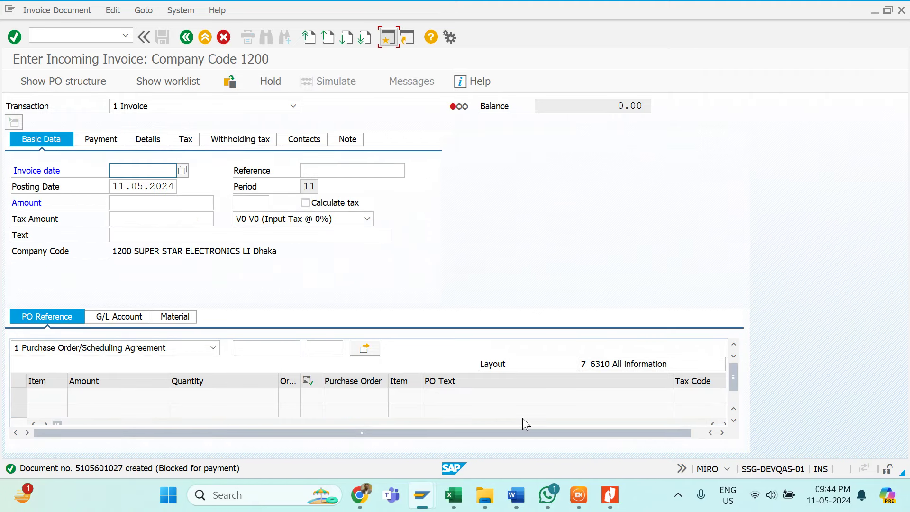
# Switch to the asset master data session and display the SUV car's asset values
pyautogui.moveTo(421, 493)
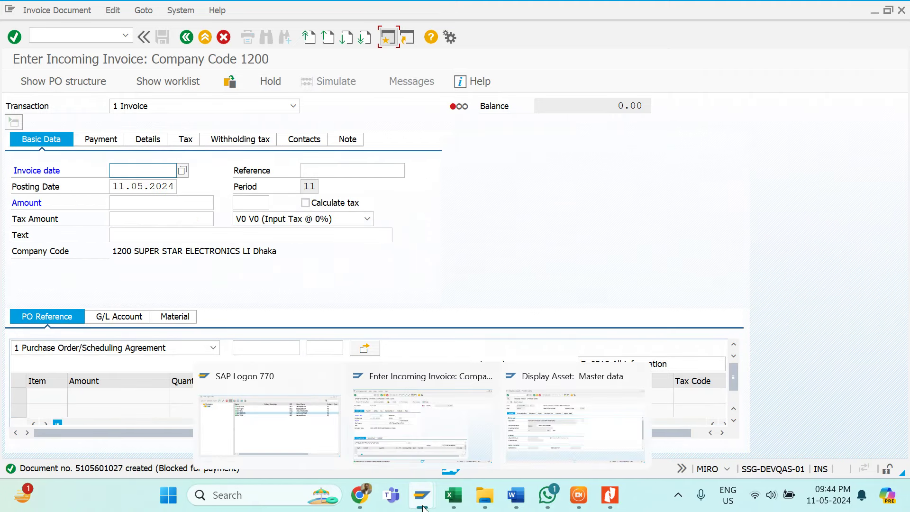
pyautogui.click(432, 434)
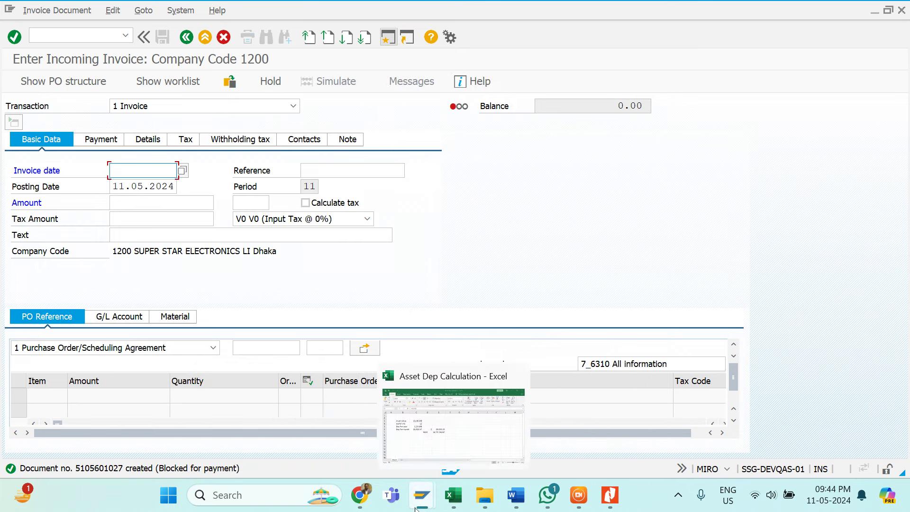
pyautogui.moveTo(438, 496)
pyautogui.click(591, 417)
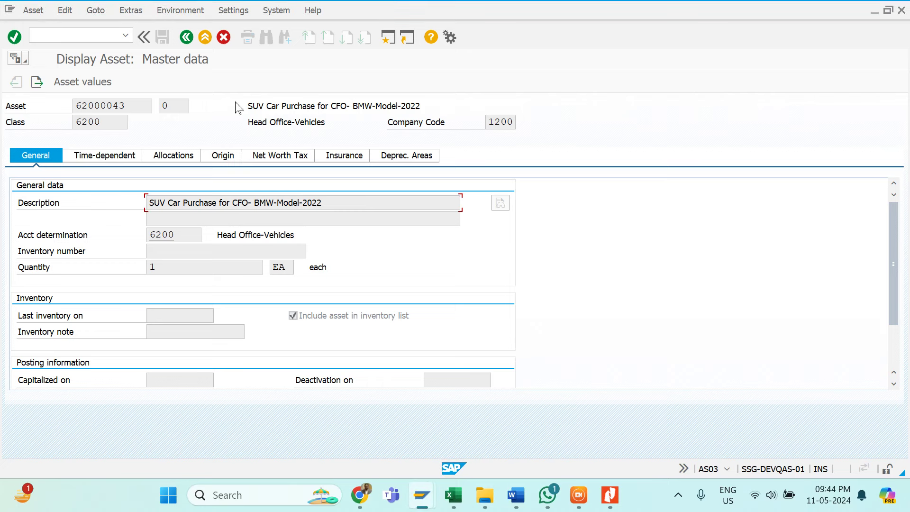
pyautogui.click(91, 84)
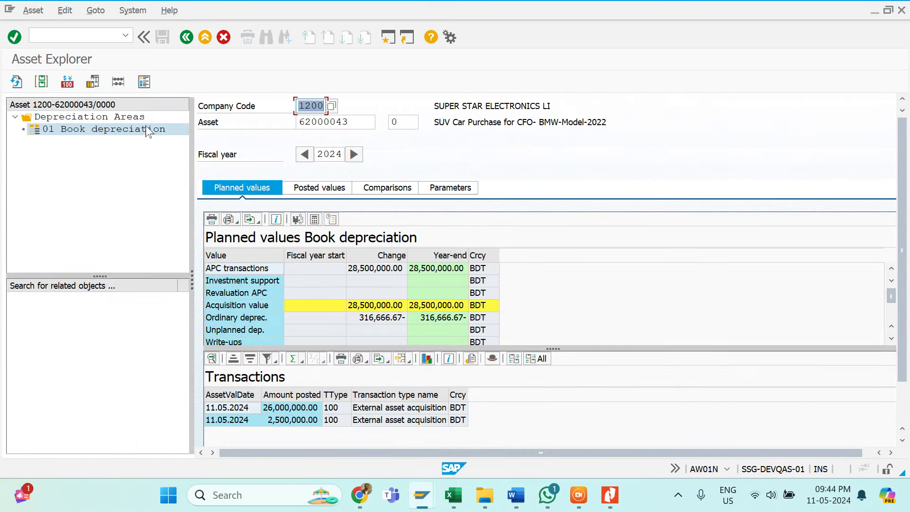
# Copy asset number 62000043 from the Word document and reload that asset in Asset Explorer
pyautogui.click(515, 494)
pyautogui.scroll(1, 437, 315)
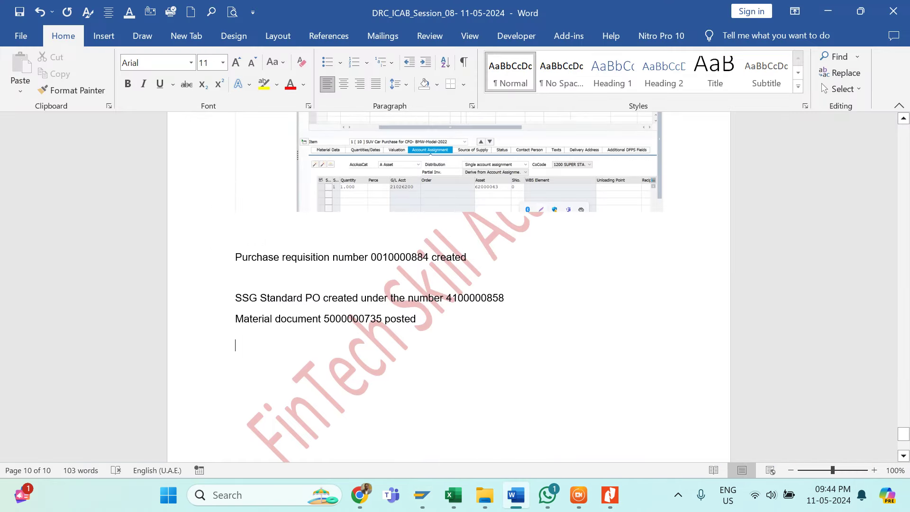
pyautogui.scroll(10, 458, 359)
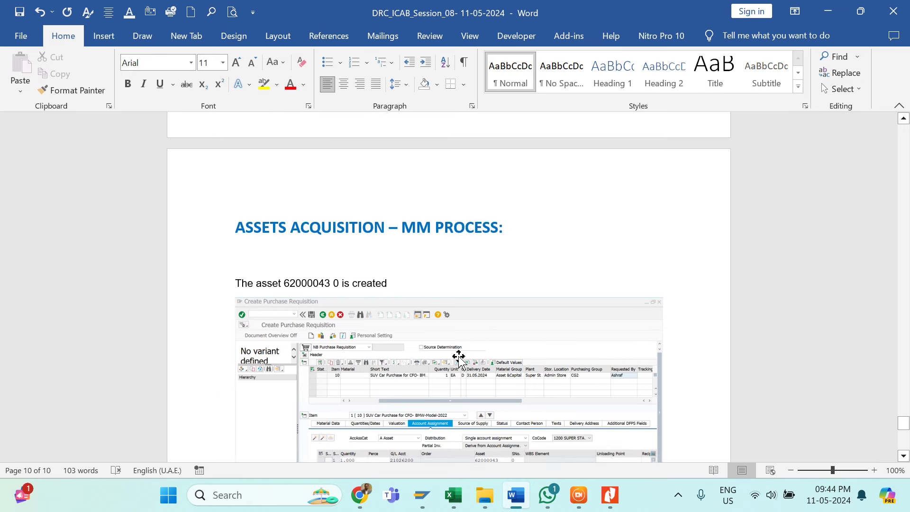
pyautogui.scroll(1, 459, 359)
pyautogui.moveTo(284, 284); pyautogui.dragTo(329, 286)
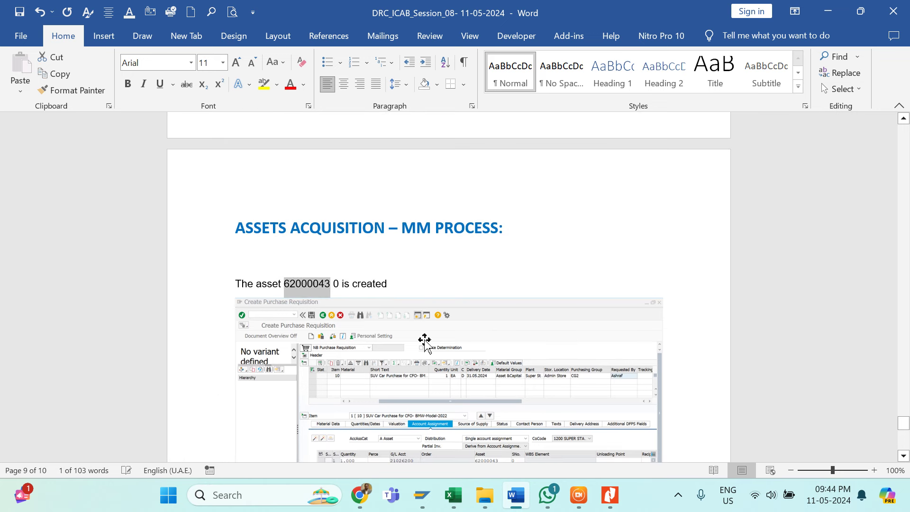
pyautogui.hotkey('alt', 'Tab')
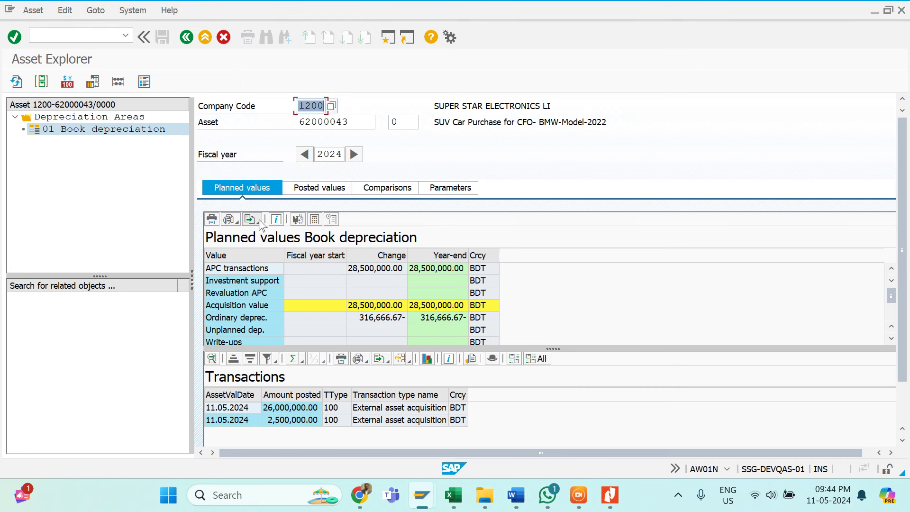
pyautogui.press('Tab')
pyautogui.hotkey('ctrl', 'v')
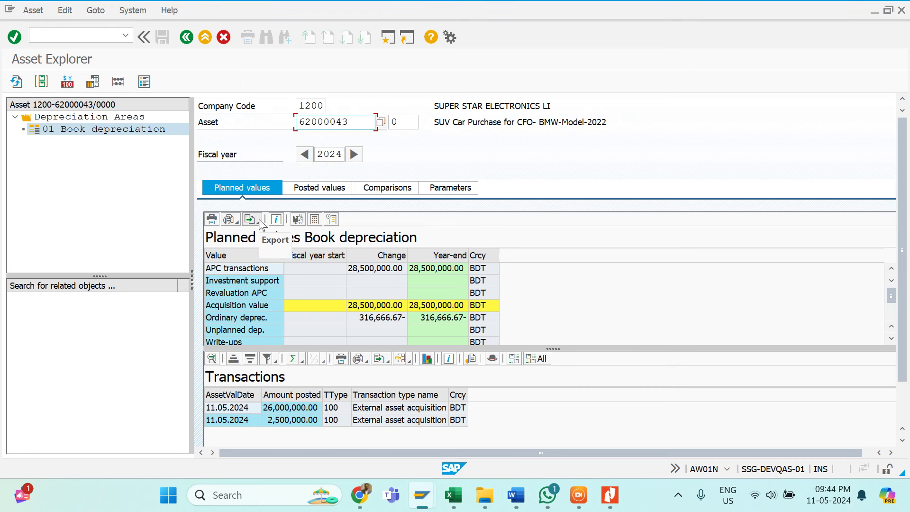
pyautogui.press('Return')
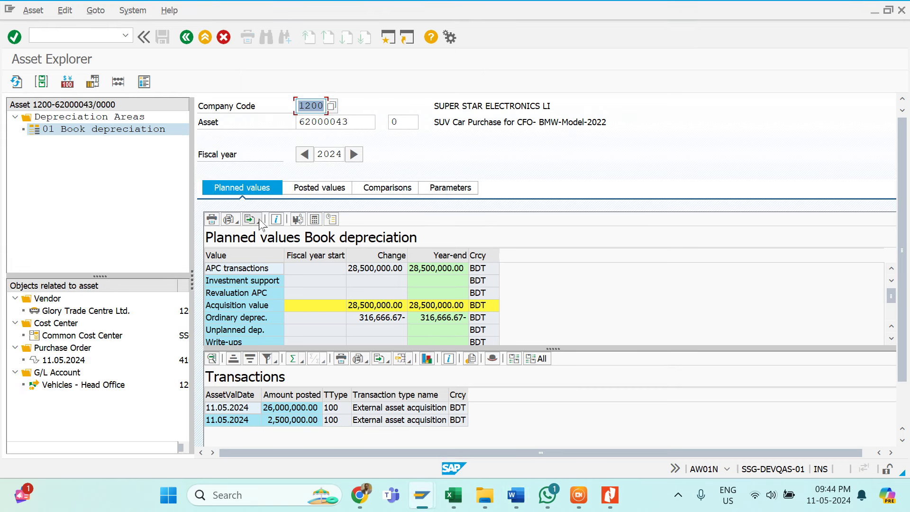
# Replace the Asset Value in the Asset Dep Calculation workbook with the asset's APC amount, 28500000, and widen column E to fit
pyautogui.click(389, 320)
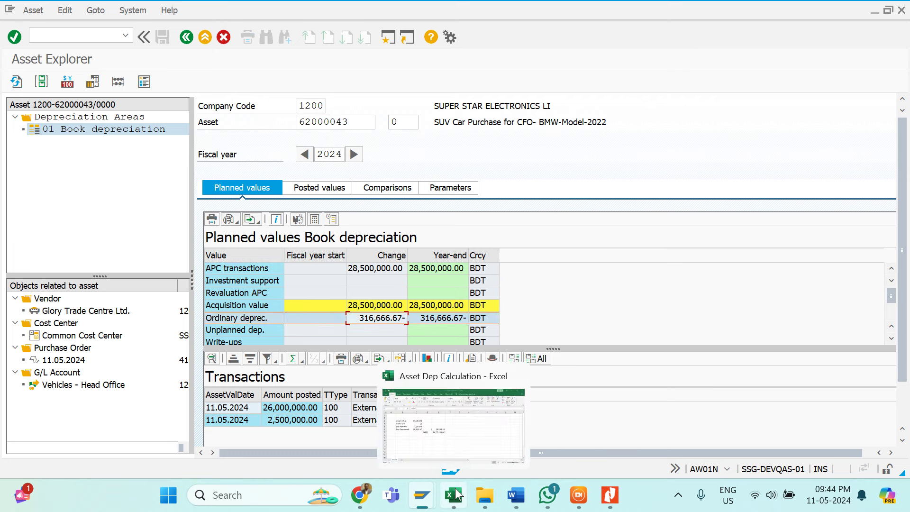
pyautogui.click(450, 437)
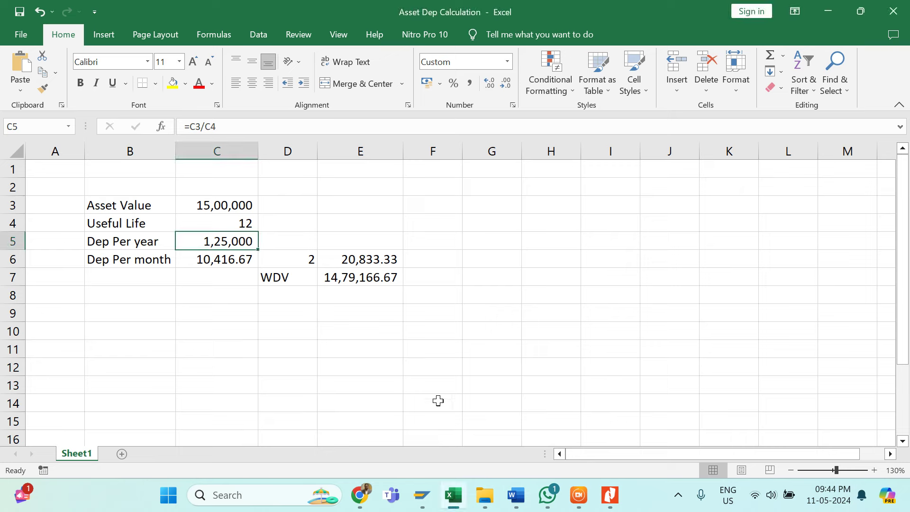
pyautogui.click(231, 206)
pyautogui.hotkey('alt', 'Tab')
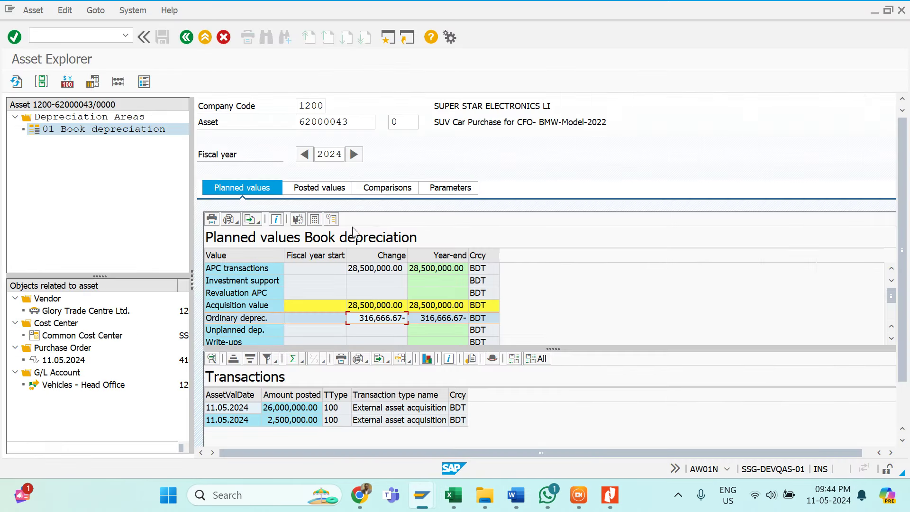
pyautogui.click(382, 274)
pyautogui.click(382, 274)
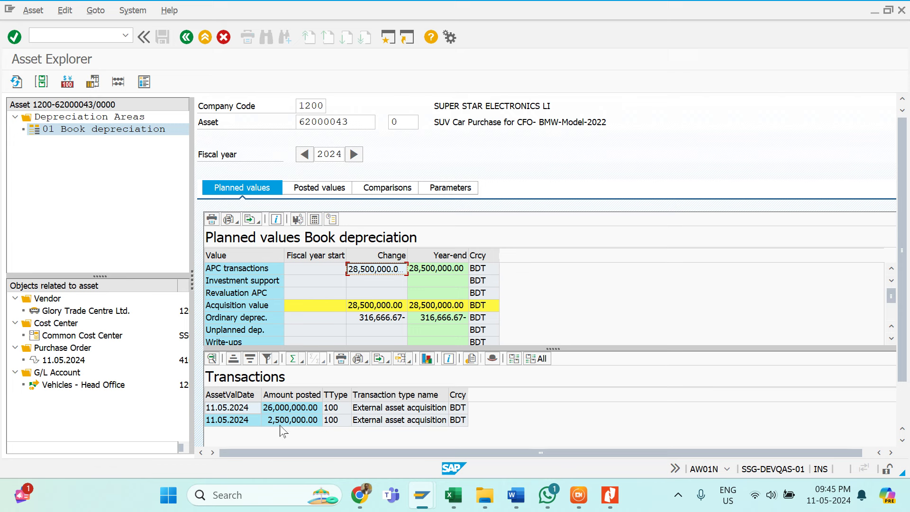
pyautogui.hotkey('alt', 'Tab')
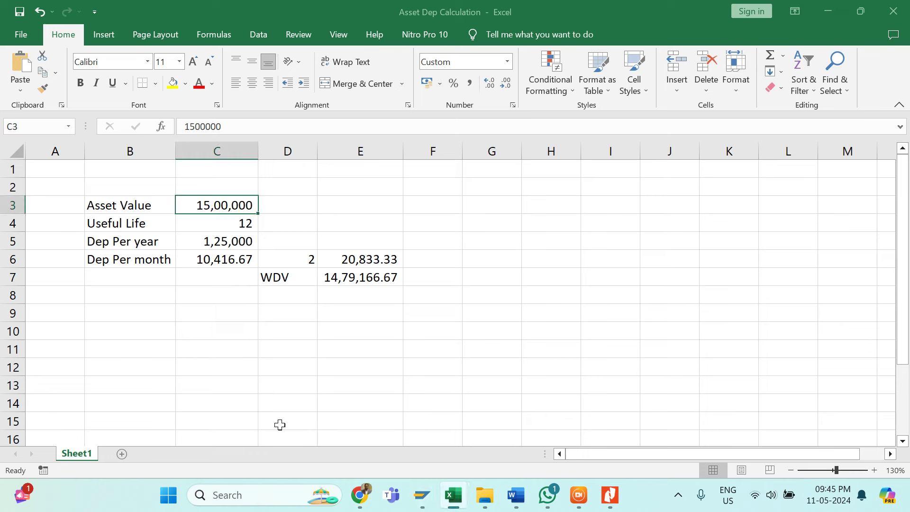
pyautogui.write('28500000')
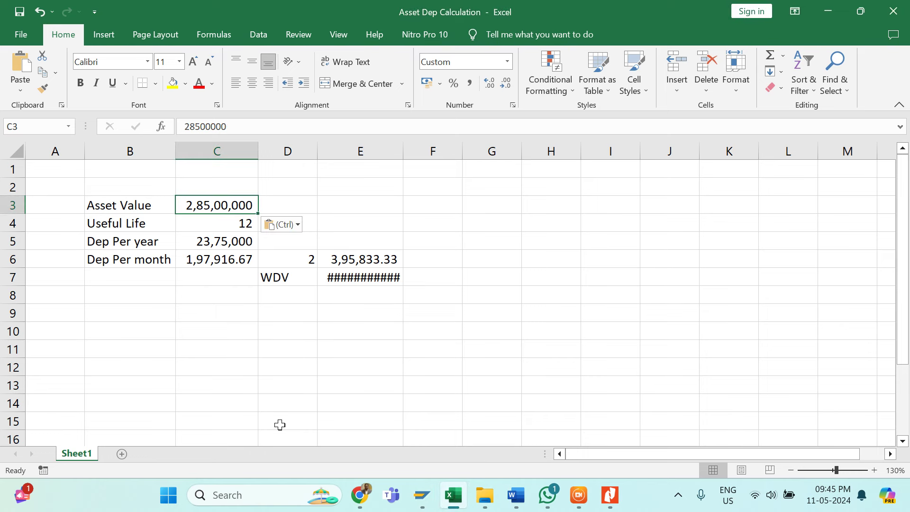
pyautogui.doubleClick(403, 152)
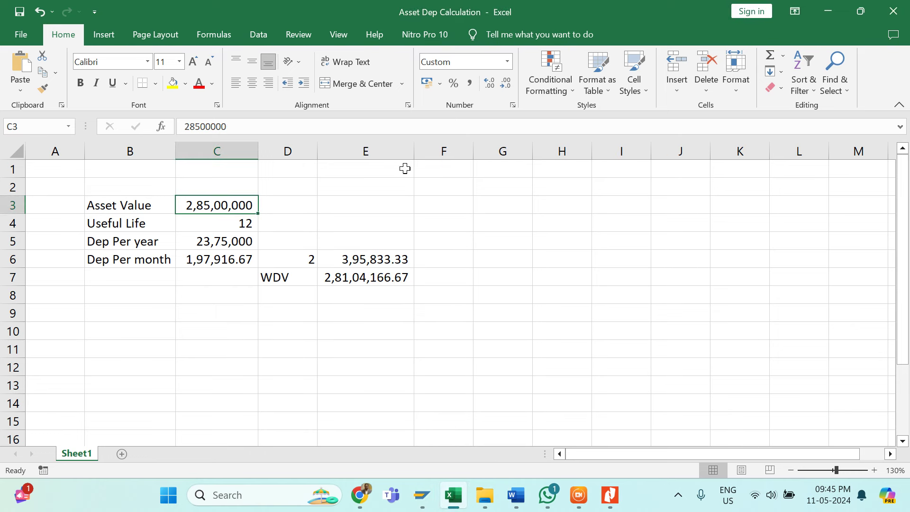
# Set Useful Life to 15 in the workbook and check it against the asset's depreciation parameters in Asset Explorer
pyautogui.click(234, 227)
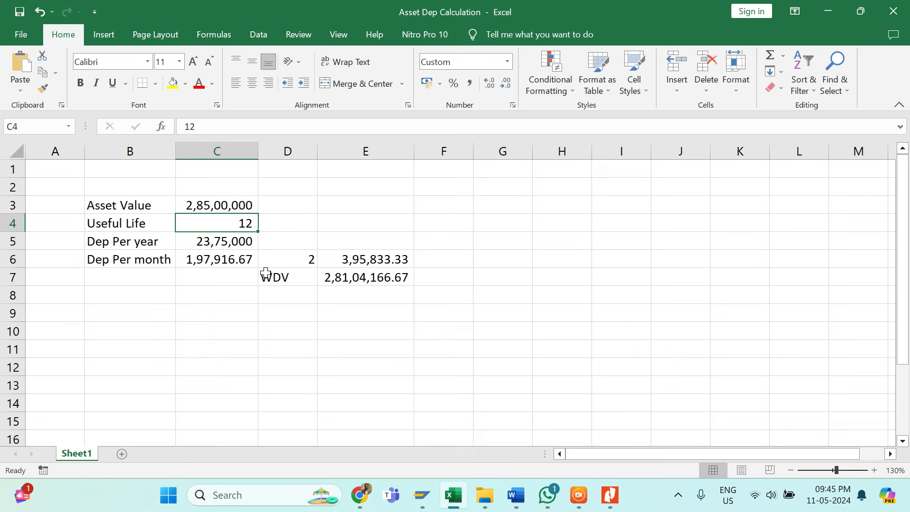
pyautogui.write('15')
pyautogui.press('Return')
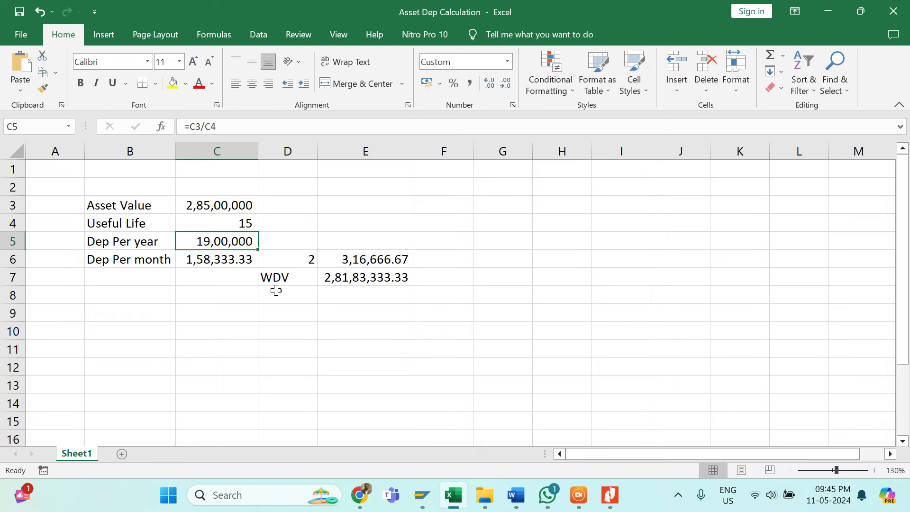
pyautogui.hotkey('alt', 'Tab')
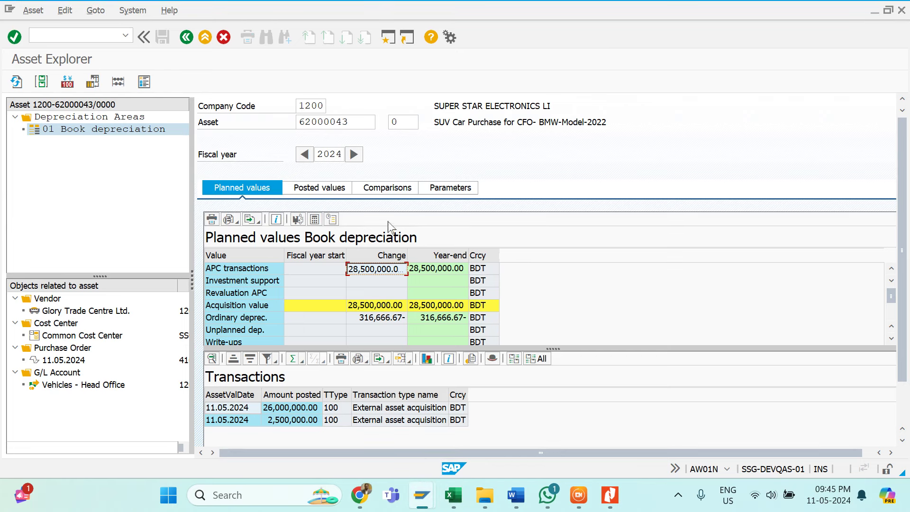
pyautogui.click(441, 189)
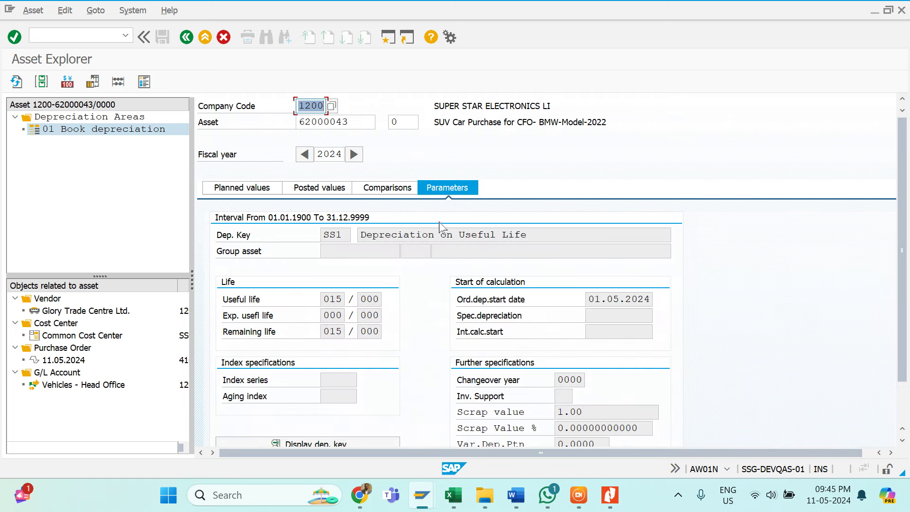
pyautogui.hotkey('alt', 'Tab')
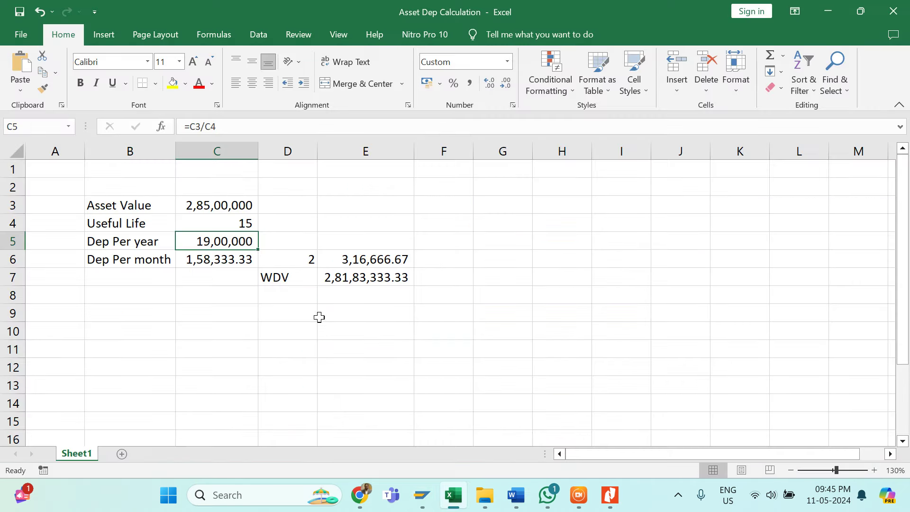
# Switch to SAP and review the asset's planned values, monthly posted depreciation, parameters and year-by-year comparison
pyautogui.click(388, 260)
pyautogui.hotkey('alt', 'Tab')
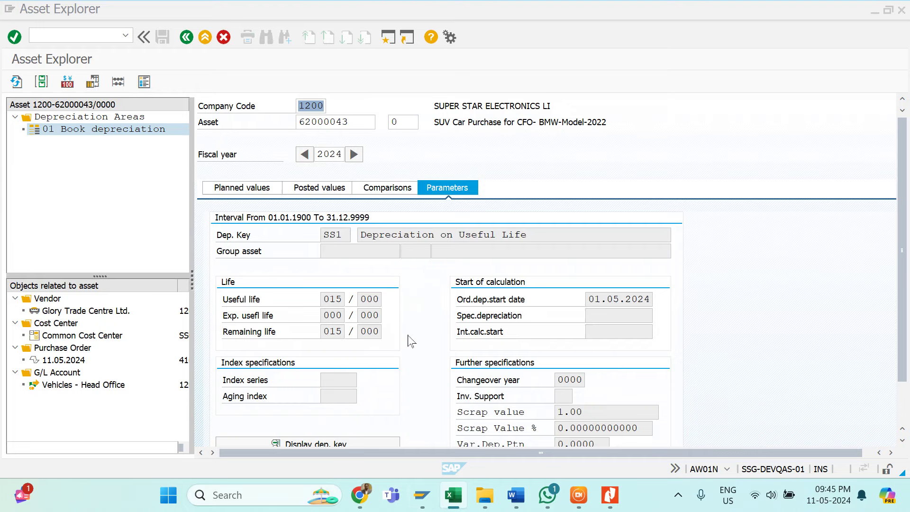
pyautogui.click(254, 192)
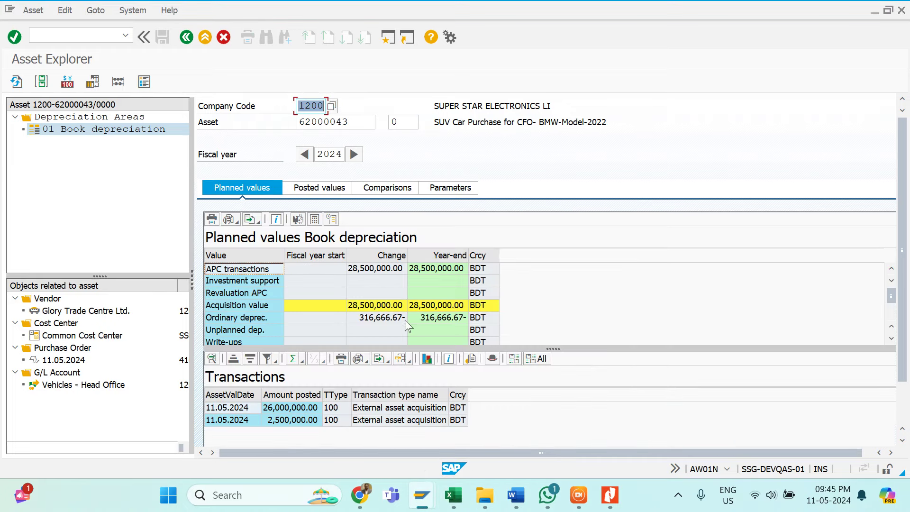
pyautogui.click(325, 188)
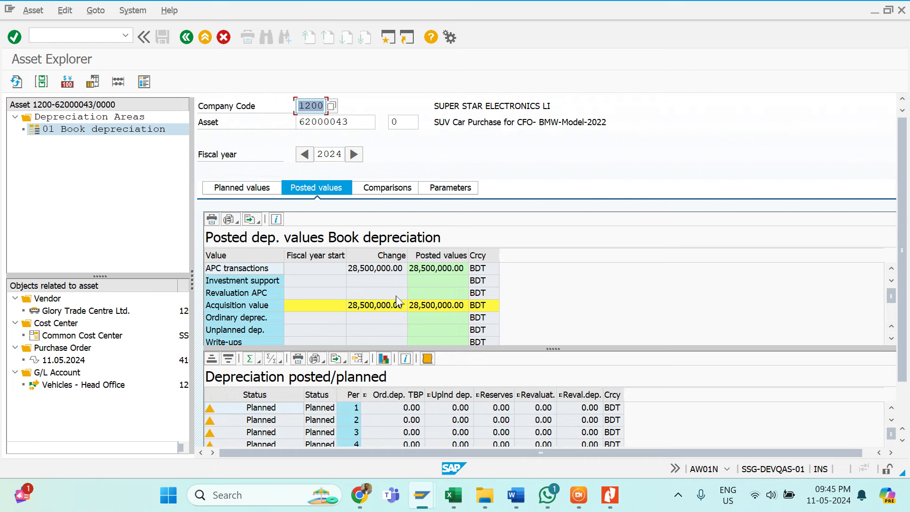
pyautogui.scroll(-3, 438, 387)
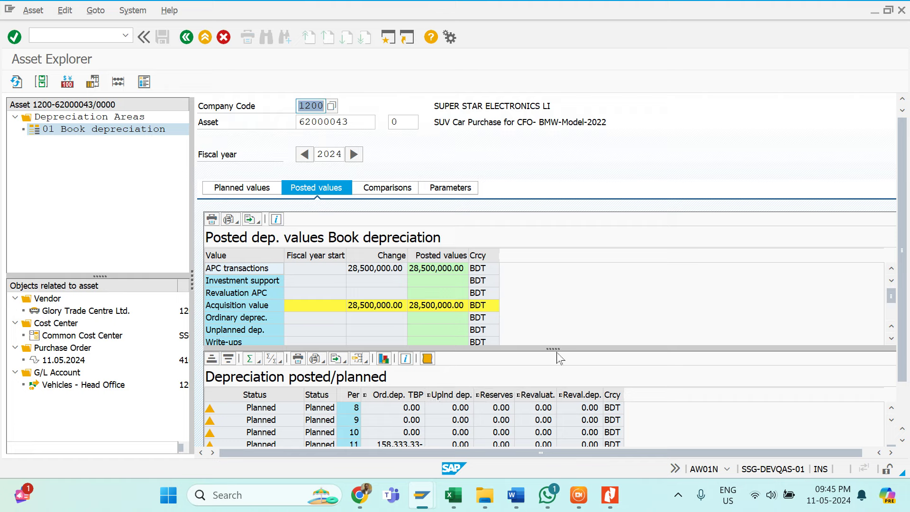
pyautogui.moveTo(554, 349); pyautogui.dragTo(555, 242)
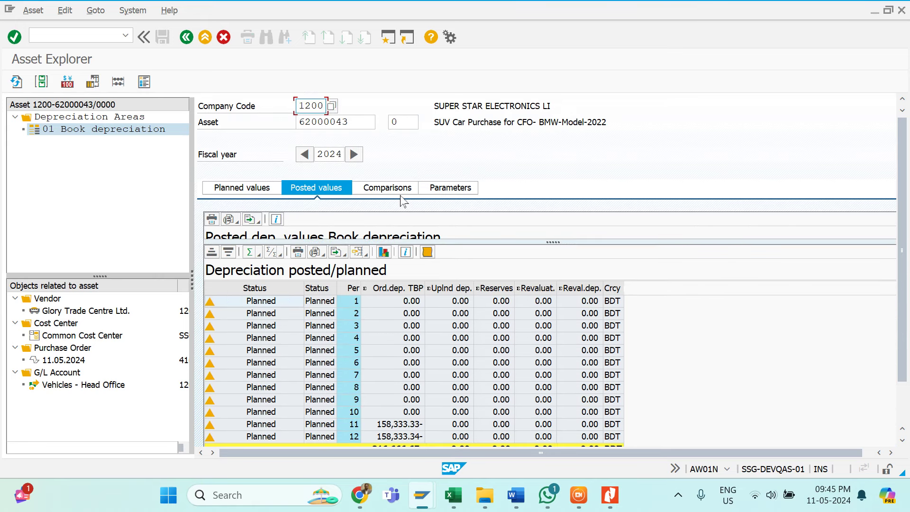
pyautogui.click(442, 189)
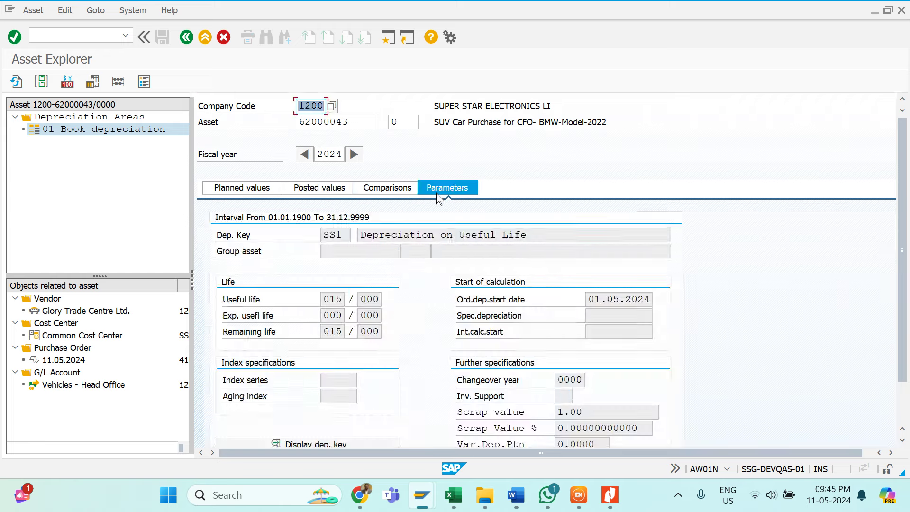
pyautogui.click(395, 189)
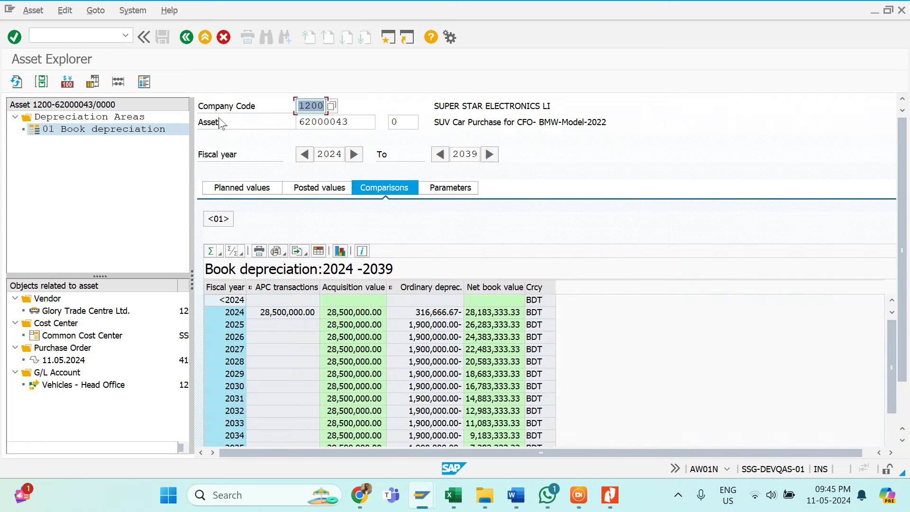
# Leave the Asset Explorer and the asset display, returning to the SAP Easy Access screen
pyautogui.click(185, 37)
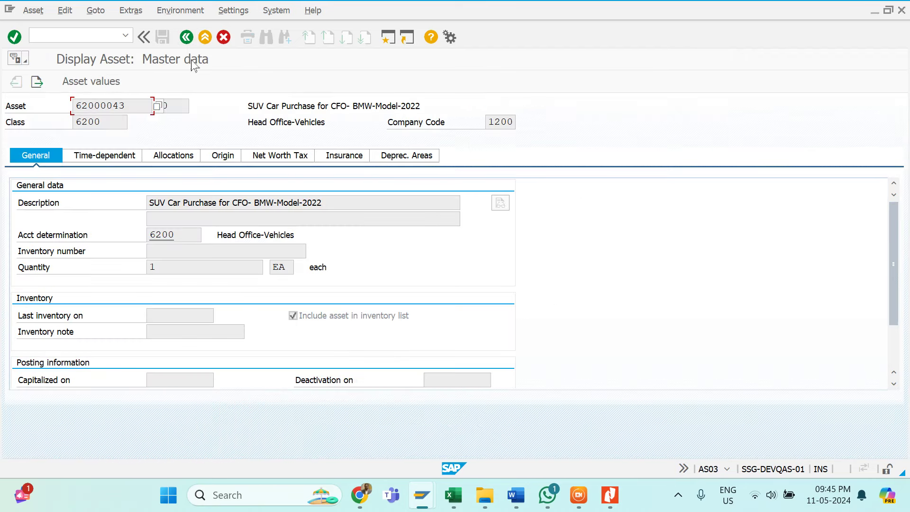
pyautogui.click(185, 38)
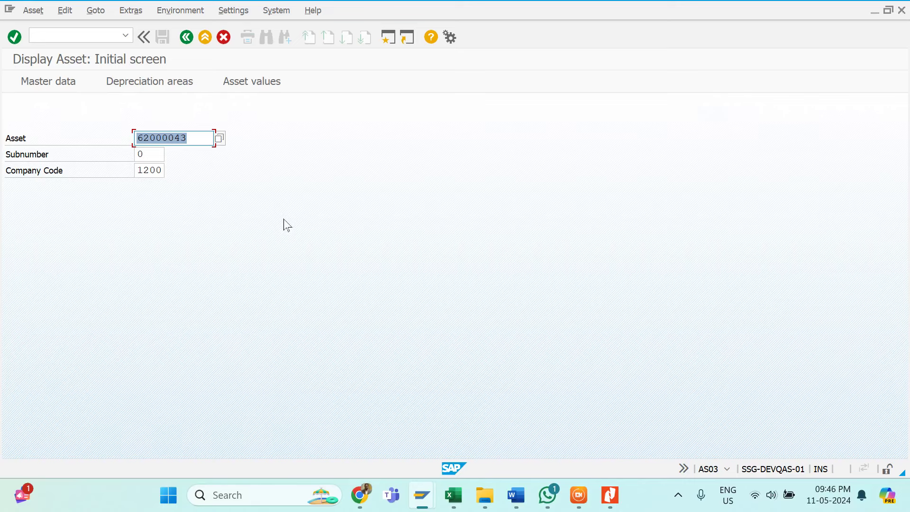
pyautogui.click(186, 37)
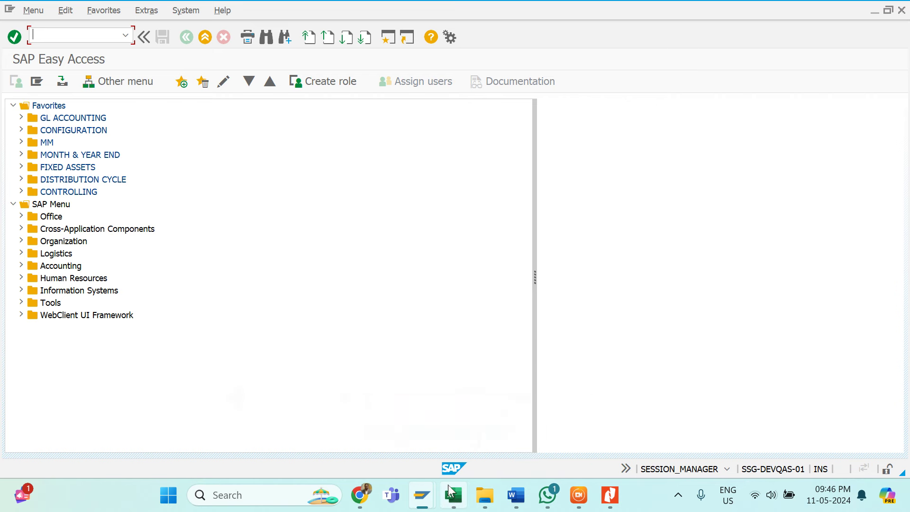
# Switch to the Word session document and add the heading "CREATE MULTIPLE ASSETS: AS01" below the material document line
pyautogui.moveTo(490, 467)
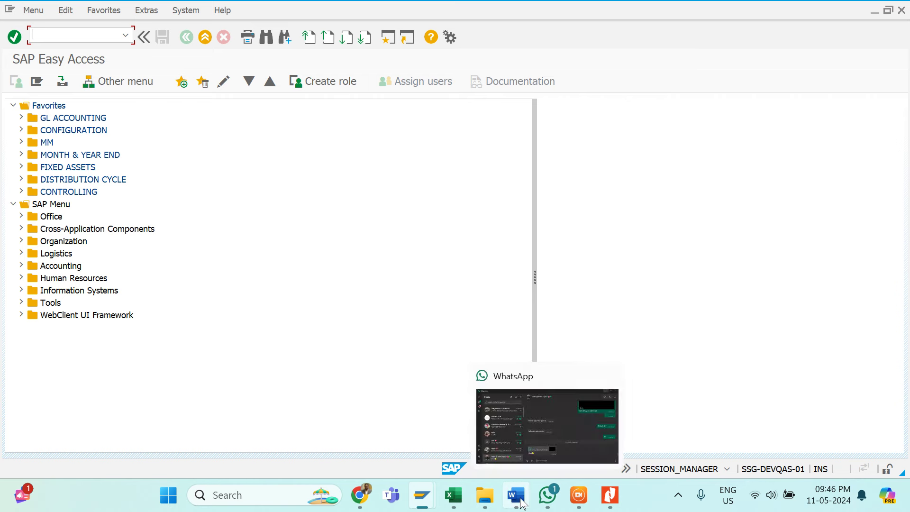
pyautogui.moveTo(518, 485)
pyautogui.click(521, 421)
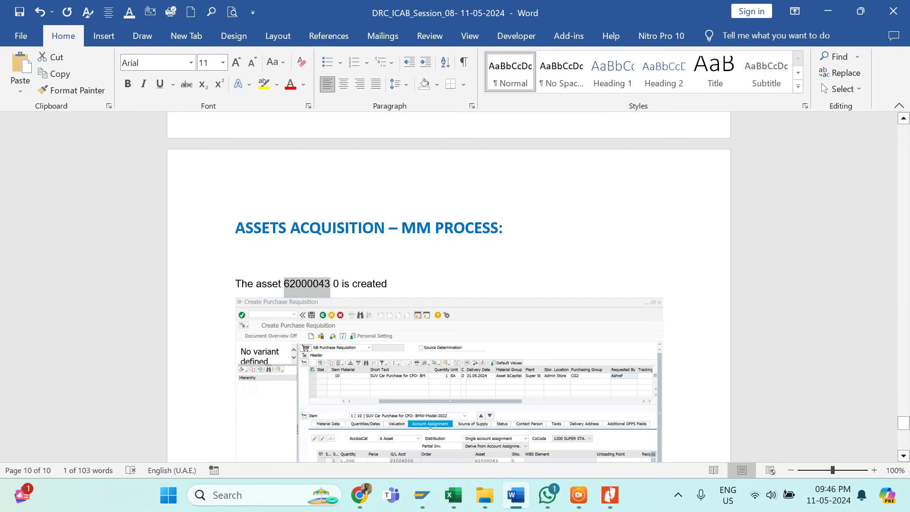
pyautogui.scroll(-5, 521, 422)
pyautogui.scroll(-5, 449, 285)
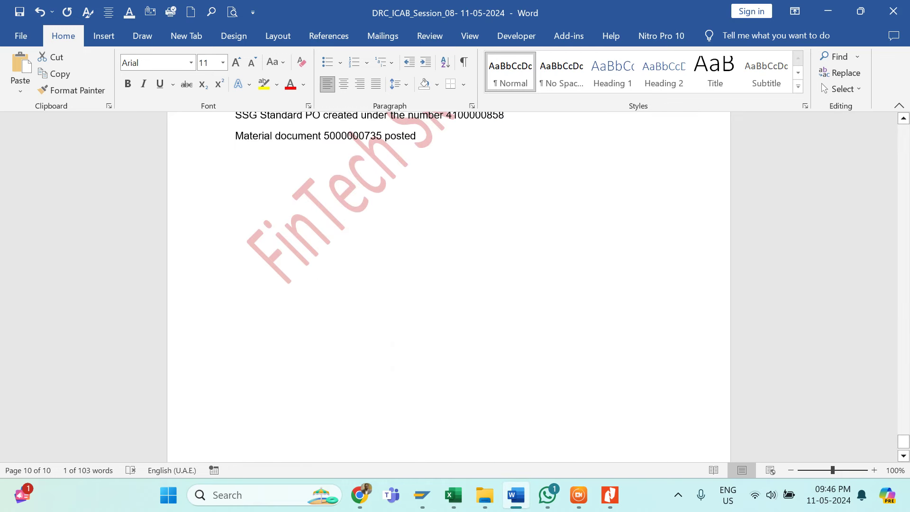
pyautogui.click(424, 262)
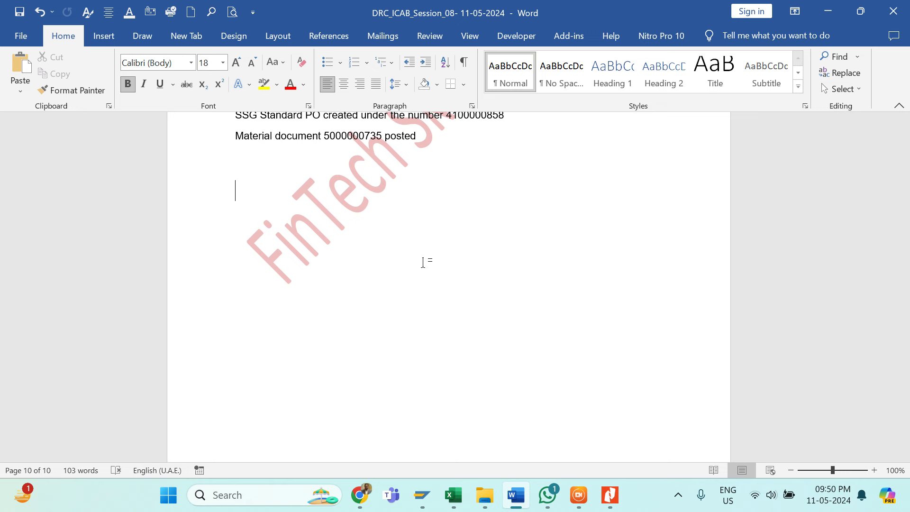
pyautogui.write('CREATE M')
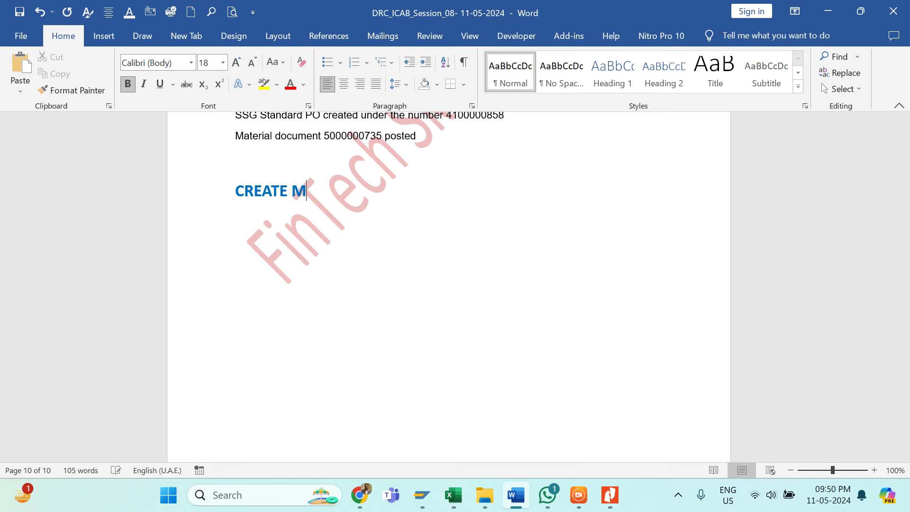
pyautogui.write('ULTIPLE ASS')
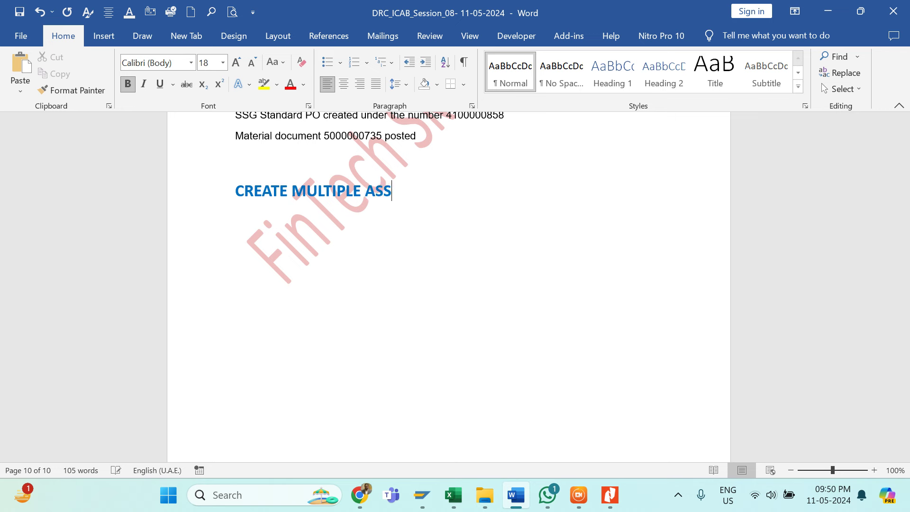
pyautogui.write('ETS: AS01')
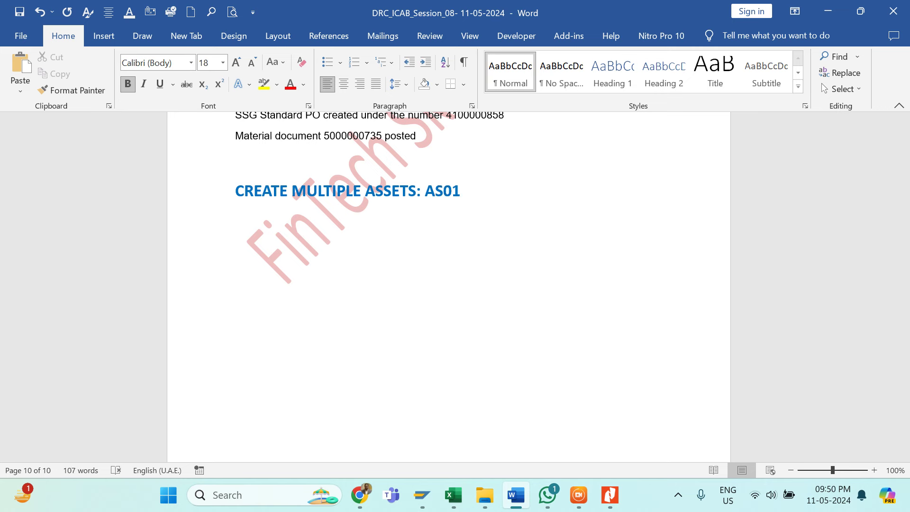
pyautogui.press('Return')
# Switch to the SAP incoming invoice session, exit that transaction and start transaction AS01
pyautogui.moveTo(423, 499)
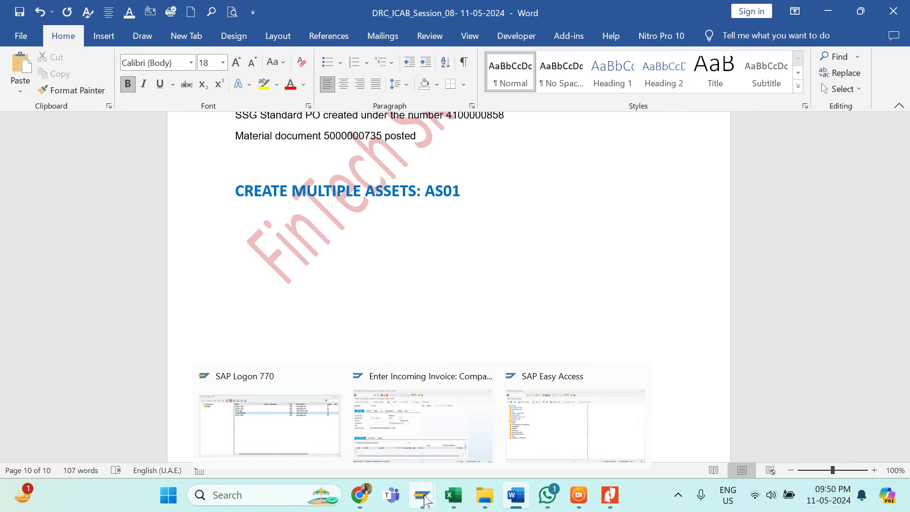
pyautogui.click(453, 440)
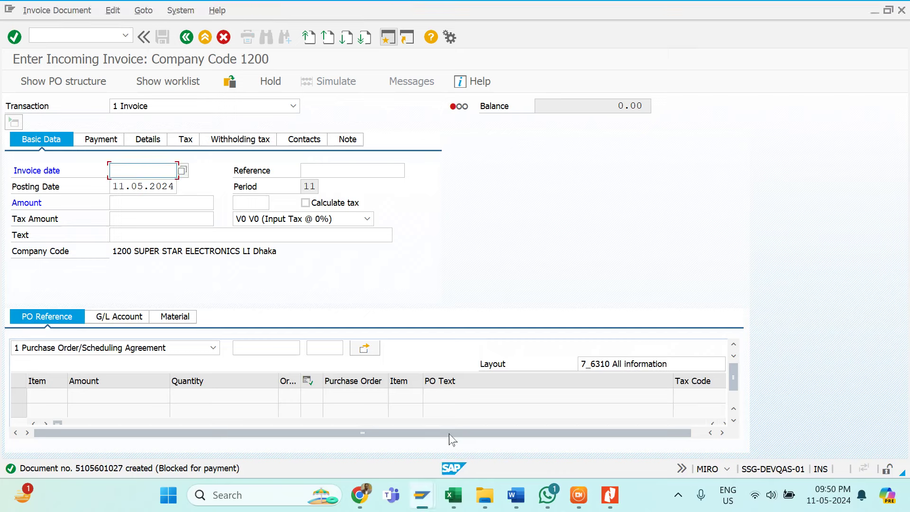
pyautogui.click(57, 35)
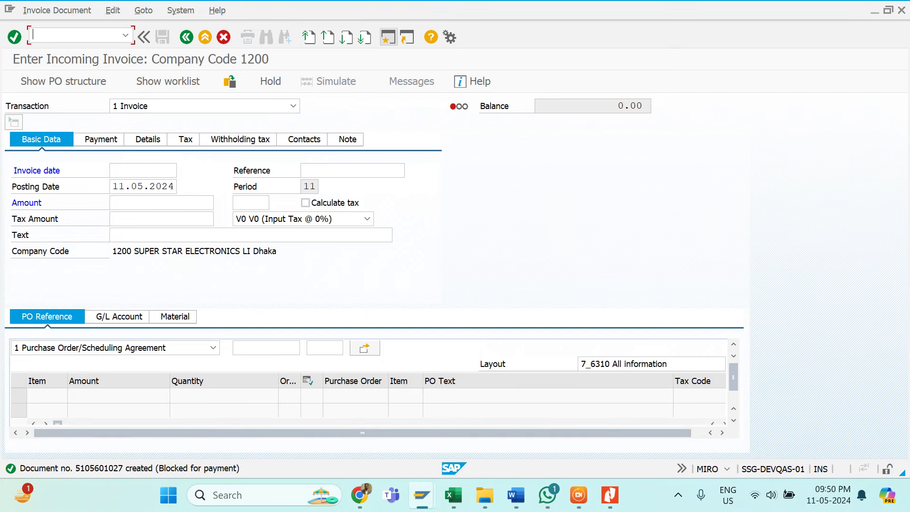
pyautogui.write('/n')
pyautogui.press('Return')
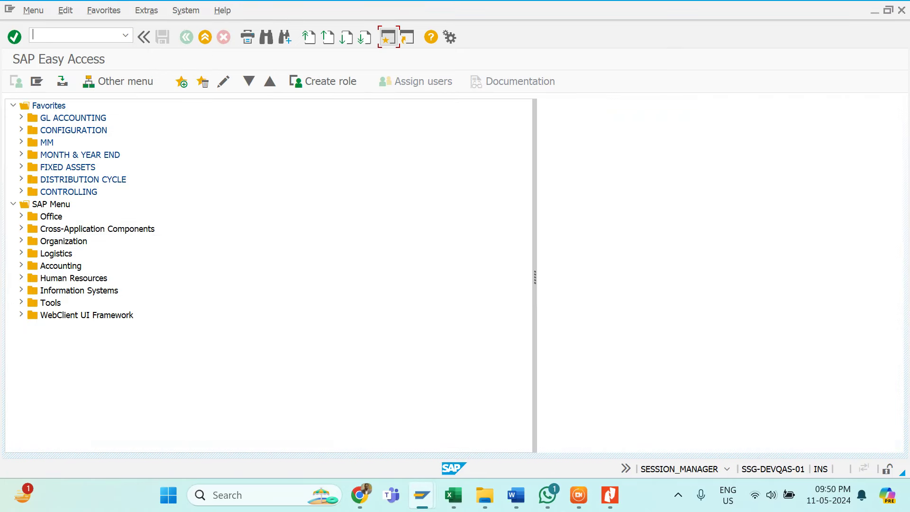
pyautogui.write('AS01')
pyautogui.press('Return')
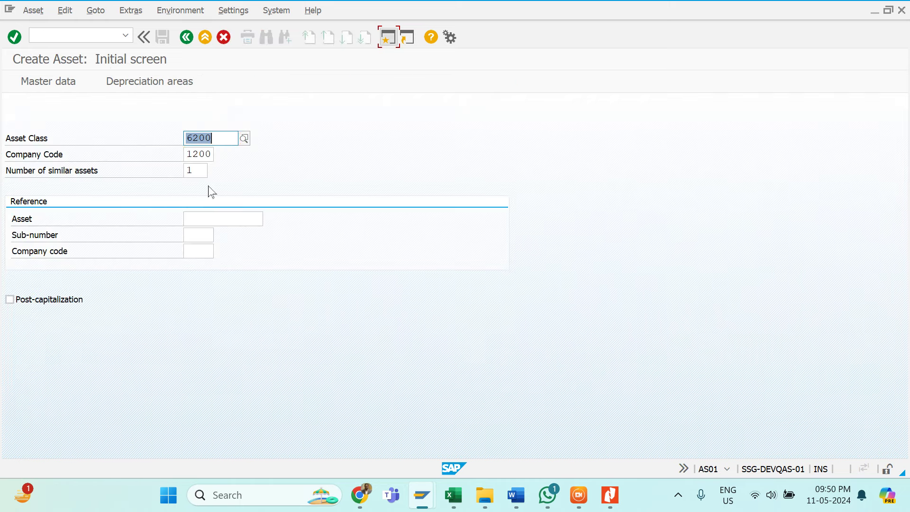
# Choose asset class 7200, Head Office-Computer Equipment, for the new assets
pyautogui.click(244, 138)
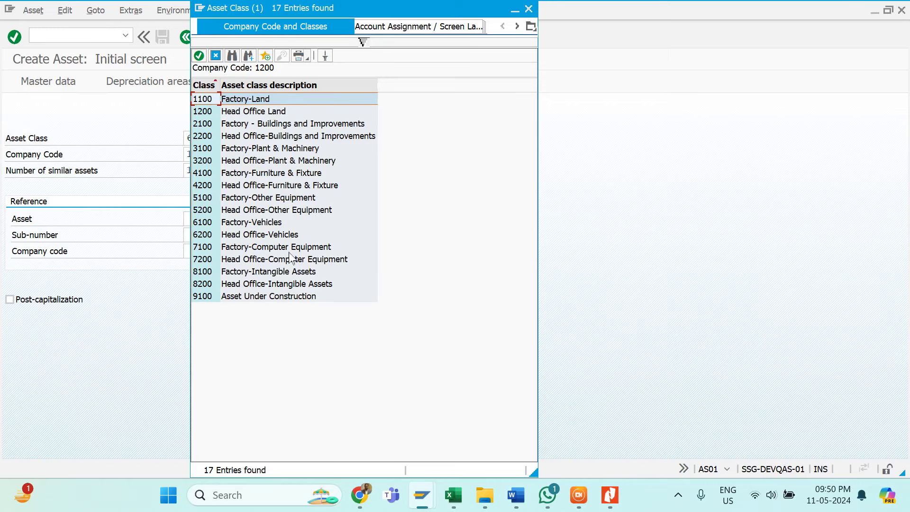
pyautogui.click(293, 248)
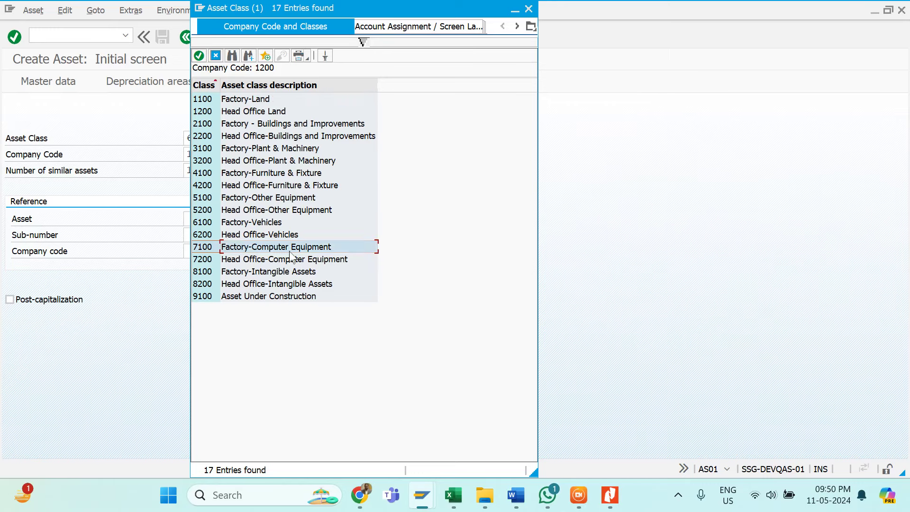
pyautogui.doubleClick(278, 262)
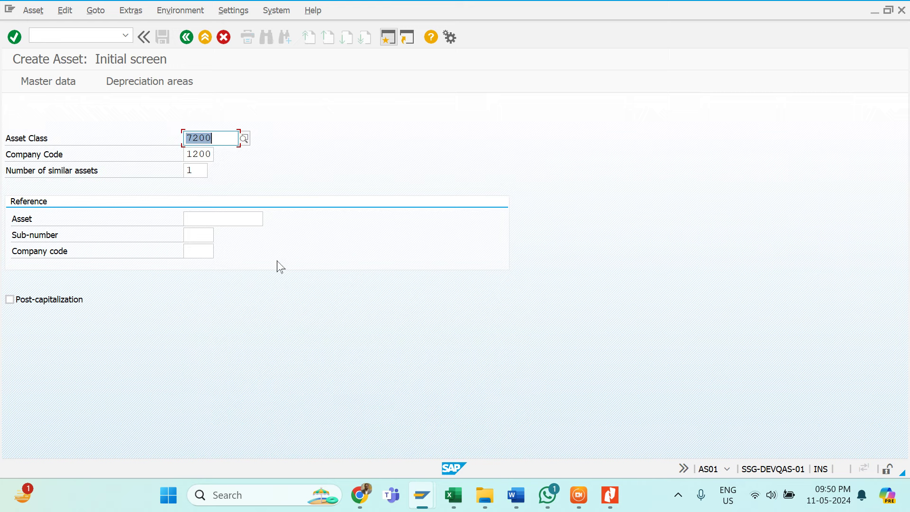
# Set the number of similar assets to 5 and proceed to the asset master data
pyautogui.press('Tab')
pyautogui.press('Tab')
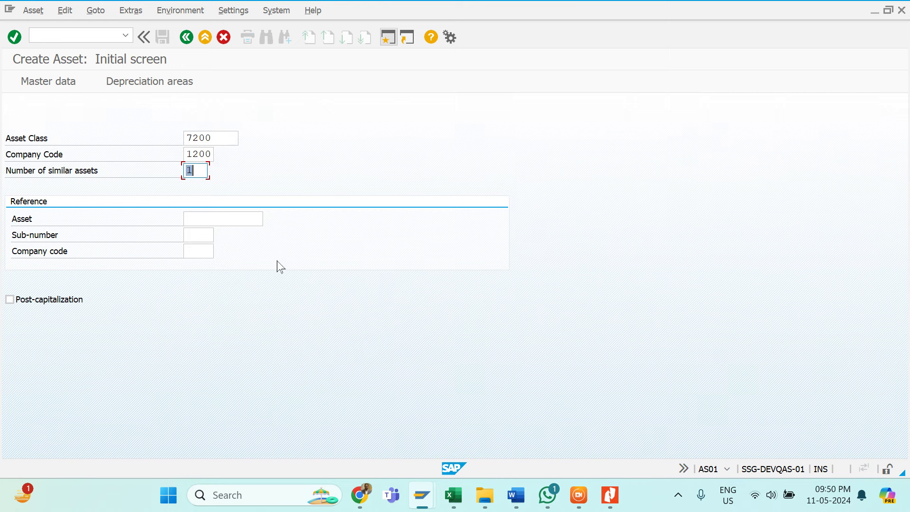
pyautogui.write('5')
pyautogui.press('BackSpace')
pyautogui.write('99')
pyautogui.press('BackSpace')
pyautogui.press('BackSpace')
pyautogui.write('5')
pyautogui.press('Return')
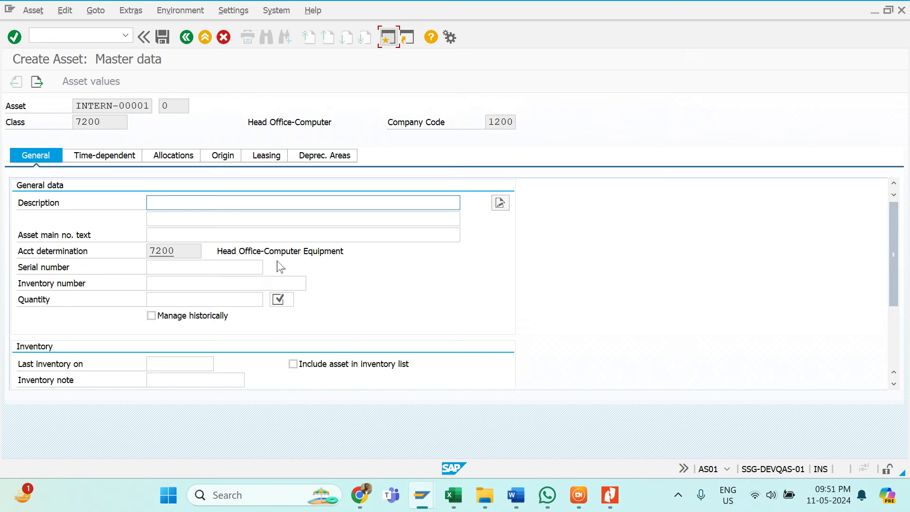
# Enter "Laptop Purchase for IT Dept-HP Core i7-10 Gen" as the asset description and confirm it
pyautogui.press('BackSpace')
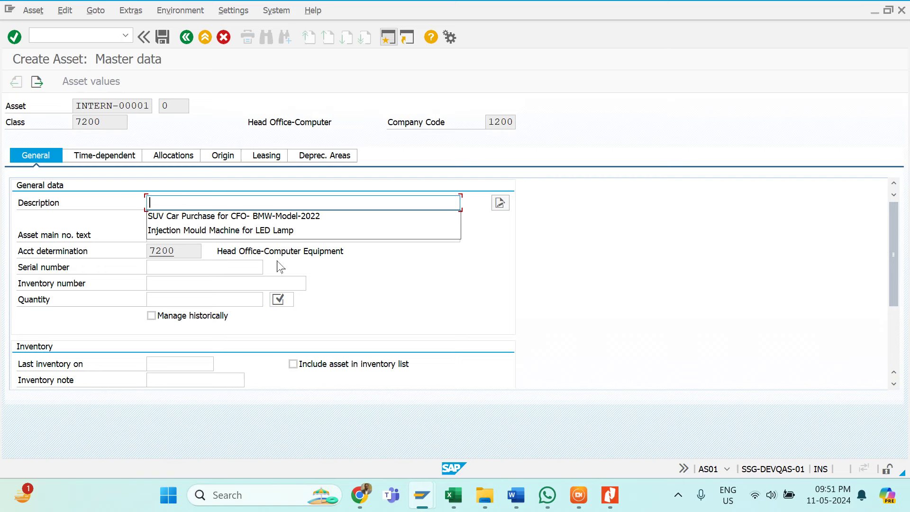
pyautogui.write('L')
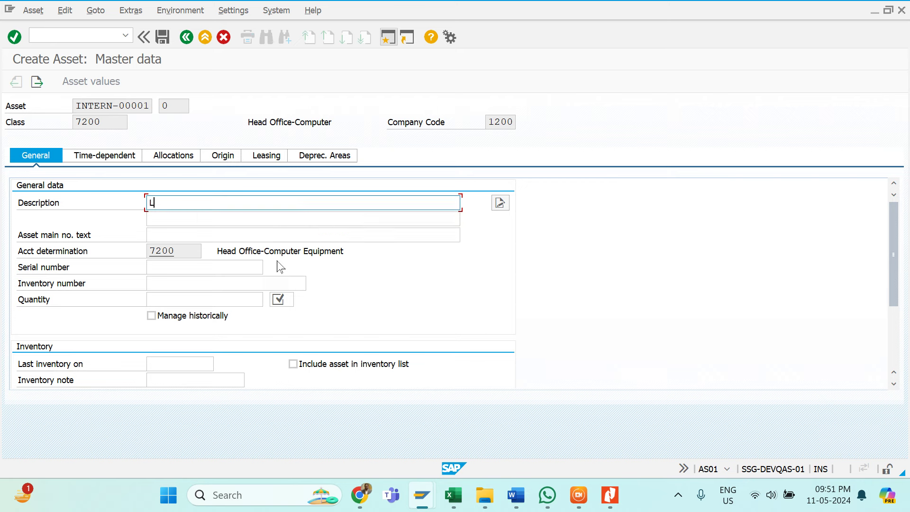
pyautogui.write('aptop Purchase for IT D')
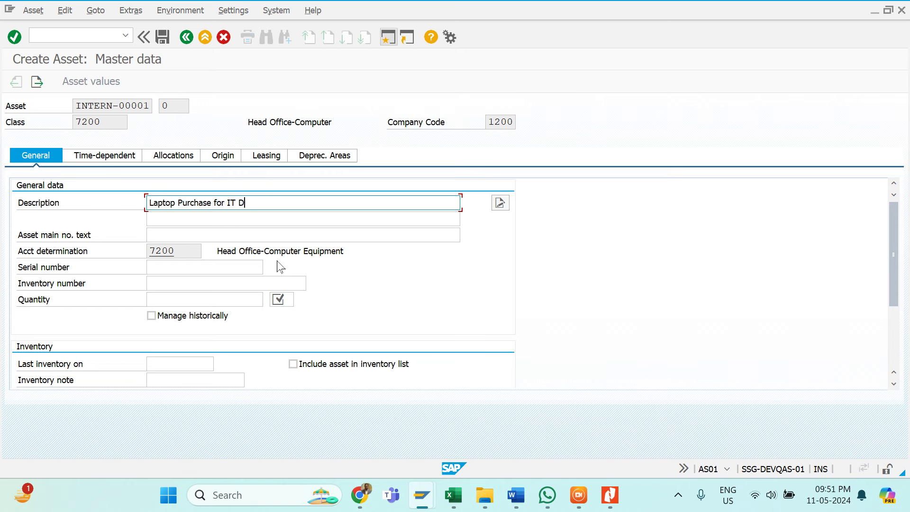
pyautogui.write('ept_')
pyautogui.write('-')
pyautogui.write('H')
pyautogui.write('P ')
pyautogui.write('Core')
pyautogui.write(' i')
pyautogui.write('7')
pyautogui.write('-1')
pyautogui.write('0')
pyautogui.write(' Gen')
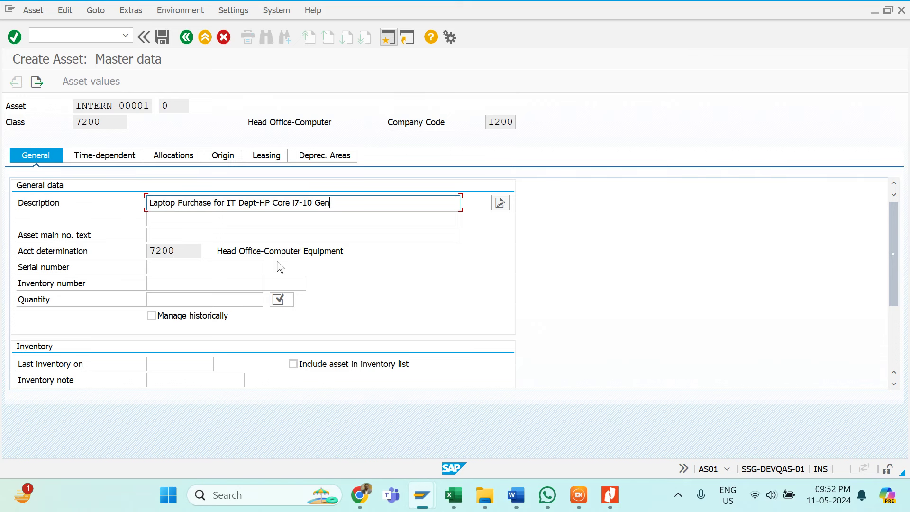
pyautogui.press('Return')
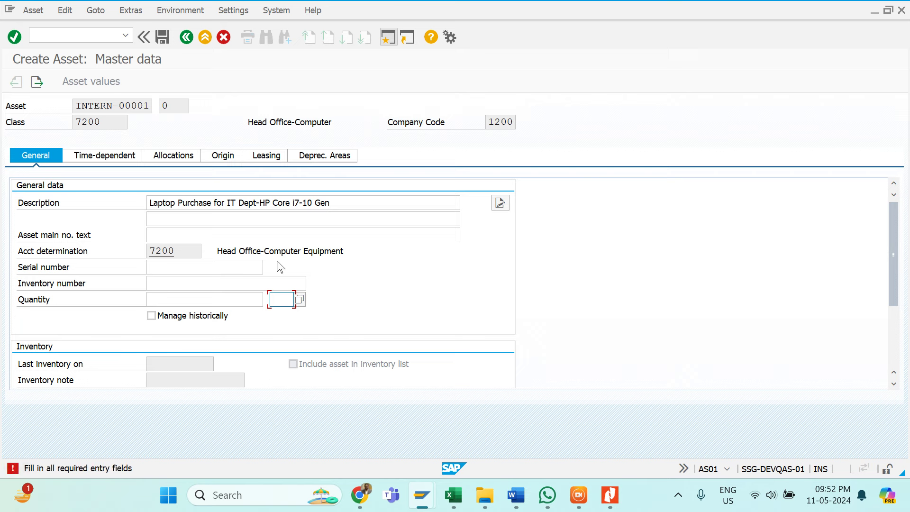
# Set the asset quantity to 1 with unit of measure ea
pyautogui.write('ea')
pyautogui.click(150, 299)
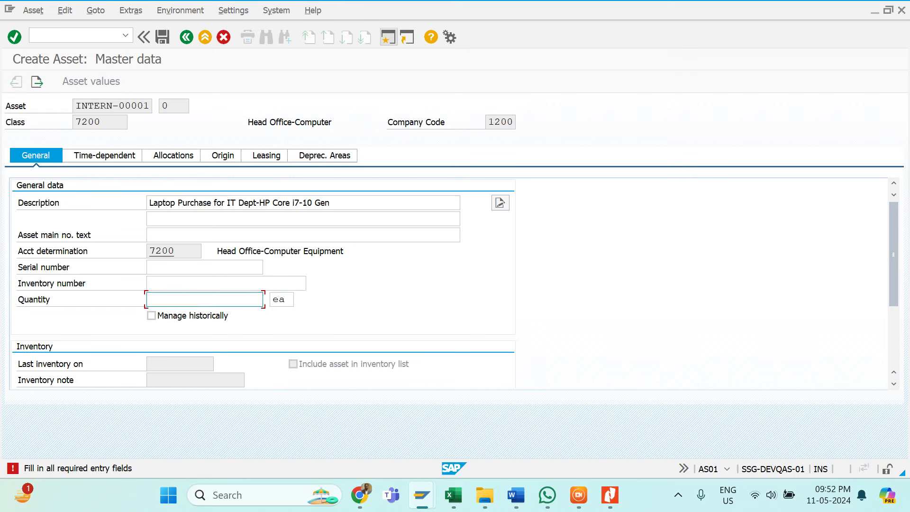
pyautogui.write('1')
# Copy the asset description into the asset main number text and confirm the entry
pyautogui.click(223, 203)
pyautogui.hotkey('ctrl', 'a')
pyautogui.hotkey('ctrl', 'c')
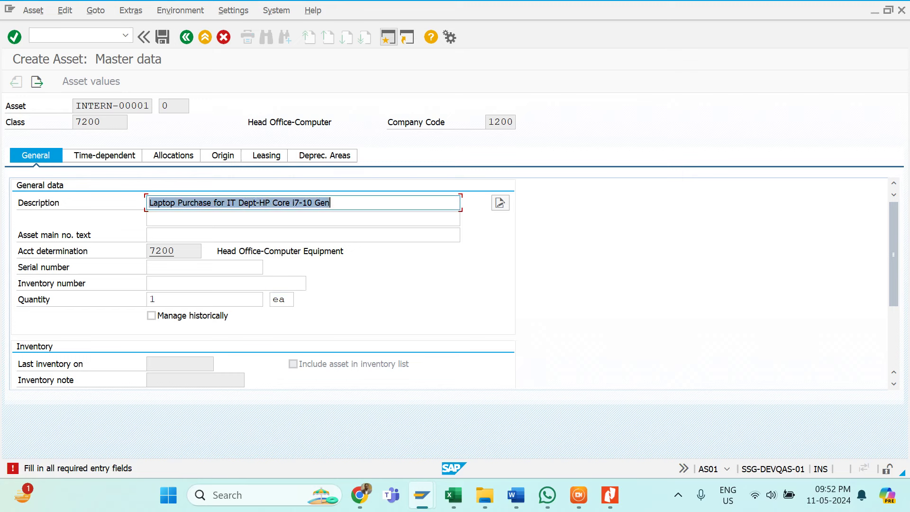
pyautogui.click(235, 234)
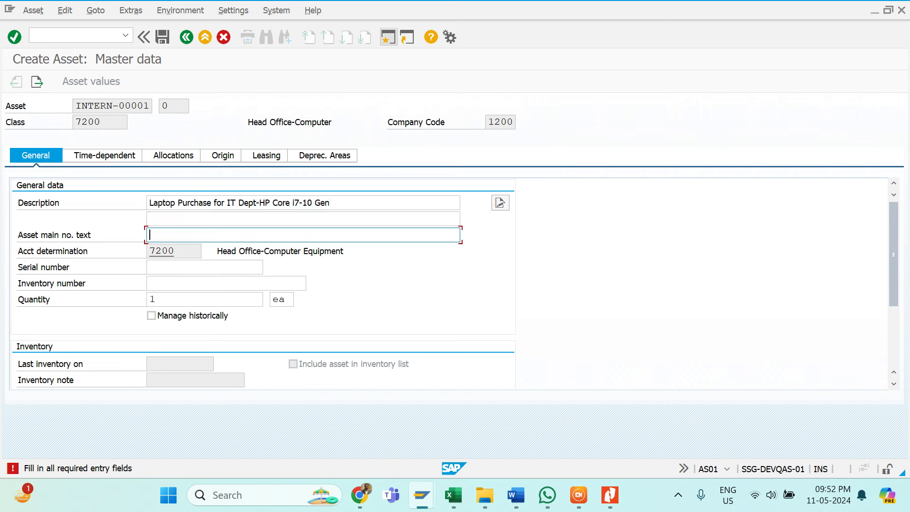
pyautogui.hotkey('ctrl', 'v')
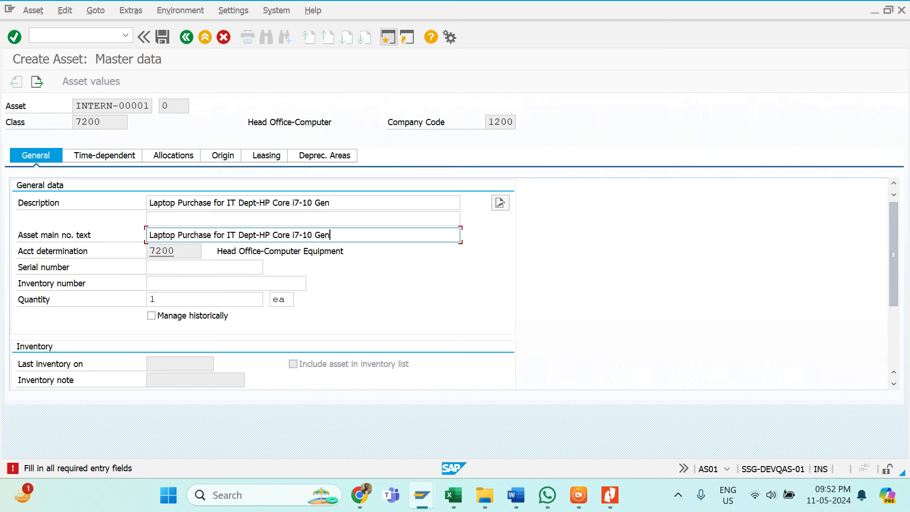
pyautogui.press('Return')
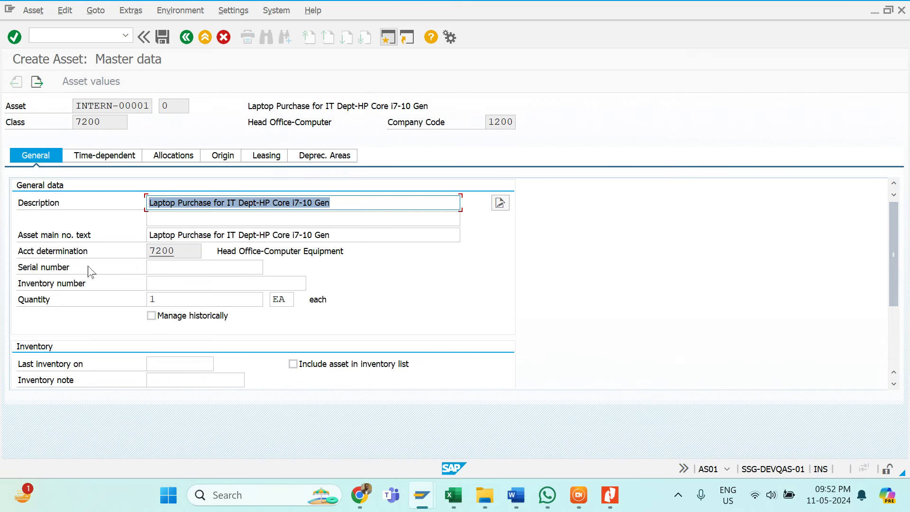
# Assign cost center 12HO999999 in the asset's time-dependent data
pyautogui.click(111, 155)
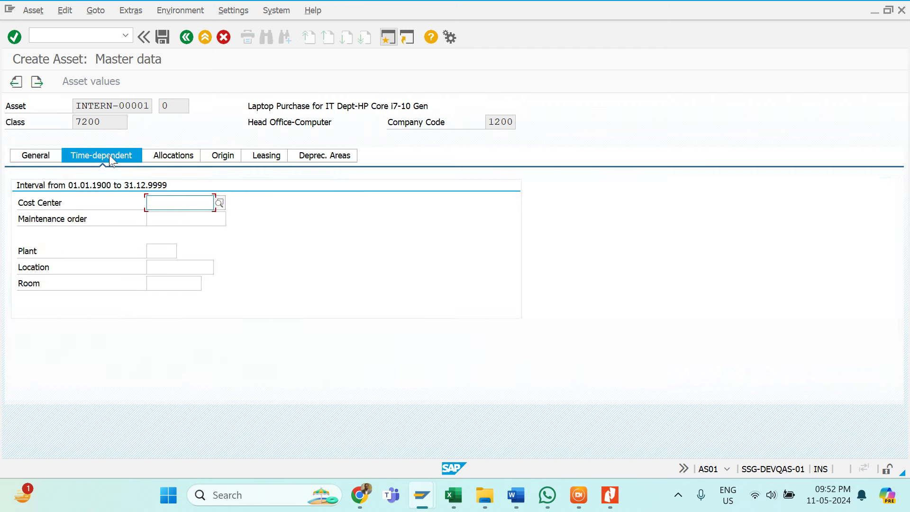
pyautogui.press('Down')
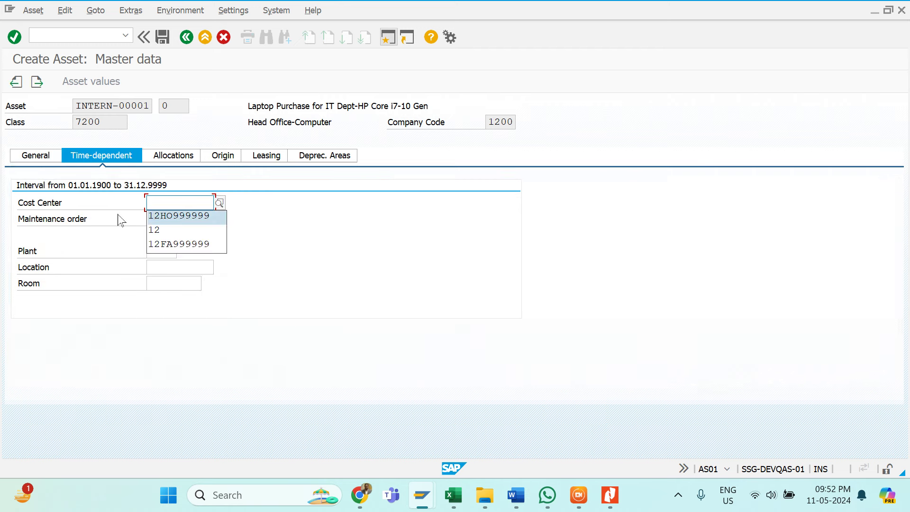
pyautogui.press('Return')
# Enter "IT Offic" as the room and 1201 as the plant, and confirm the time-dependent data
pyautogui.press('Tab')
pyautogui.press('Tab')
pyautogui.press('Tab')
pyautogui.press('Tab')
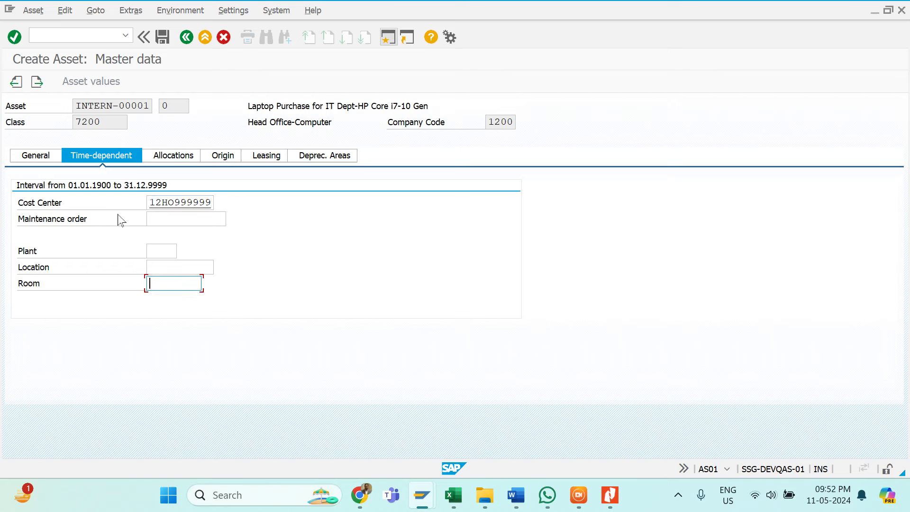
pyautogui.press('BackSpace')
pyautogui.write('IT Offic')
pyautogui.hotkey('shift', 'Tab')
pyautogui.hotkey('shift', 'Tab')
pyautogui.press('Return')
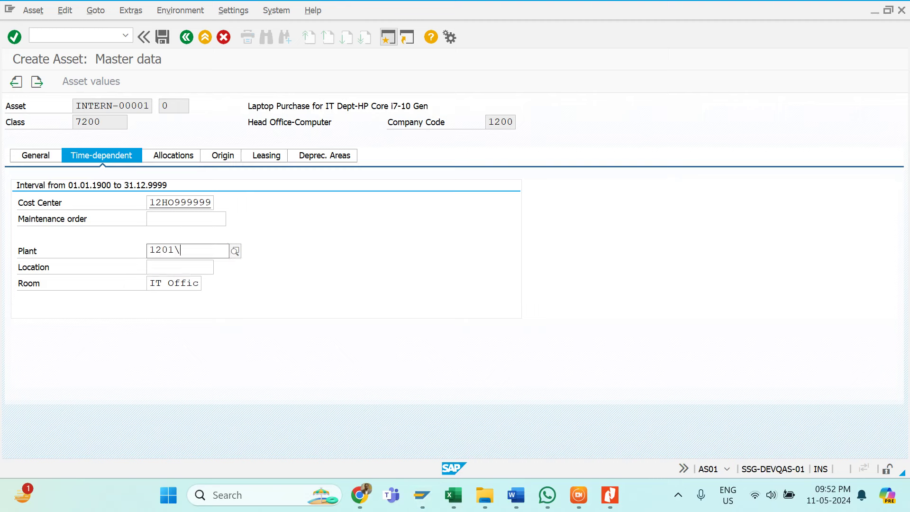
pyautogui.press('Return')
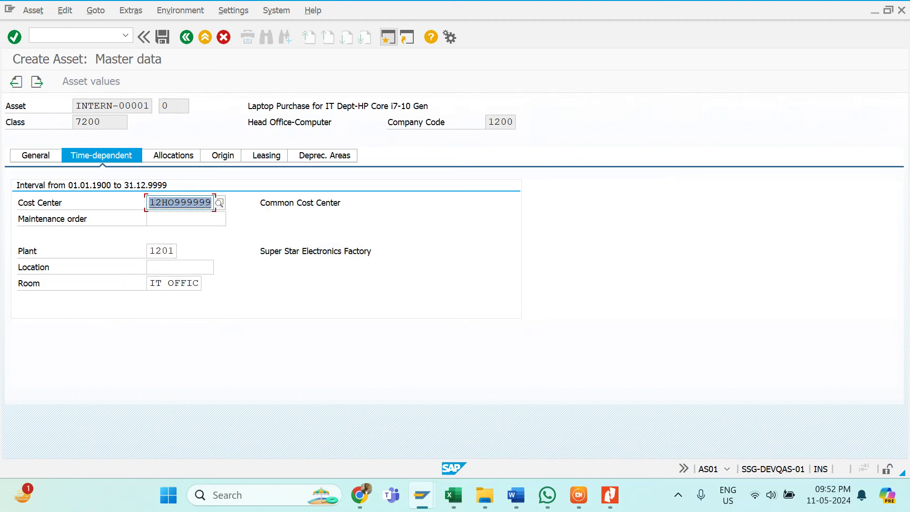
# In the origin data, mark the asset as purchased new and set the country of origin to CN (China)
pyautogui.click(171, 156)
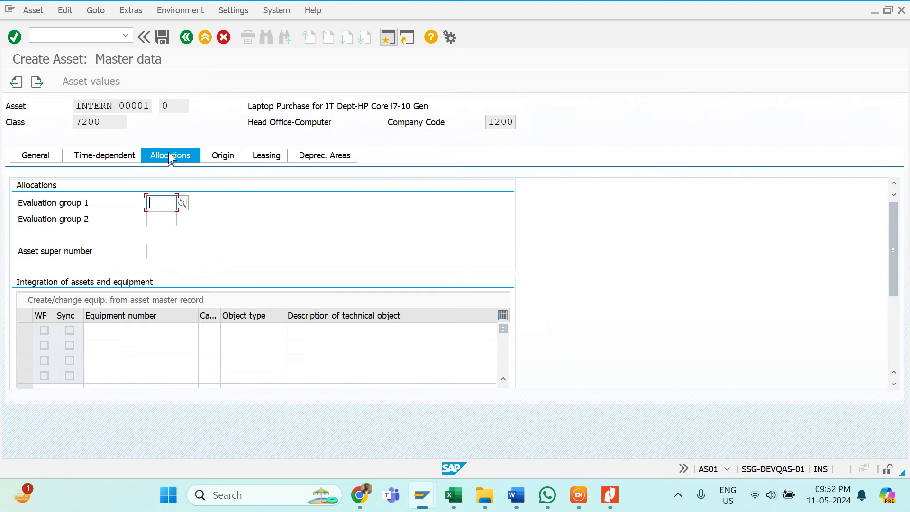
pyautogui.click(219, 156)
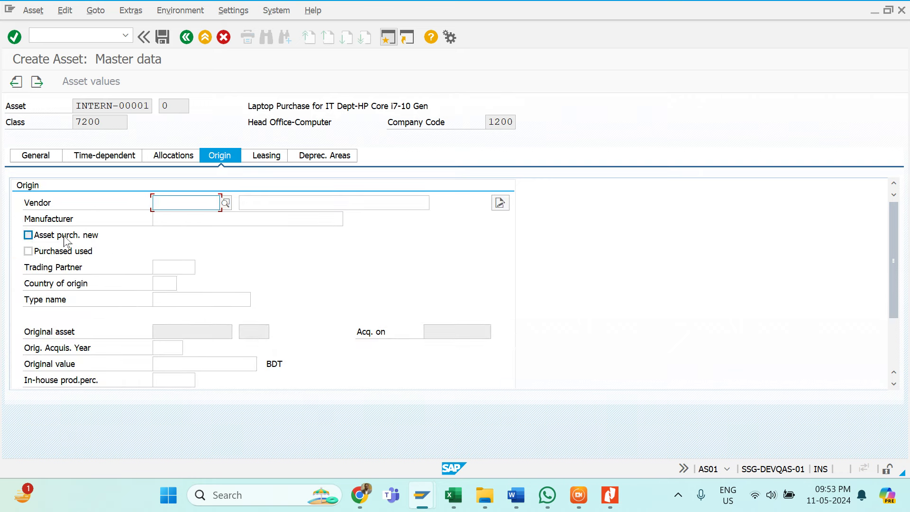
pyautogui.click(28, 234)
pyautogui.click(165, 283)
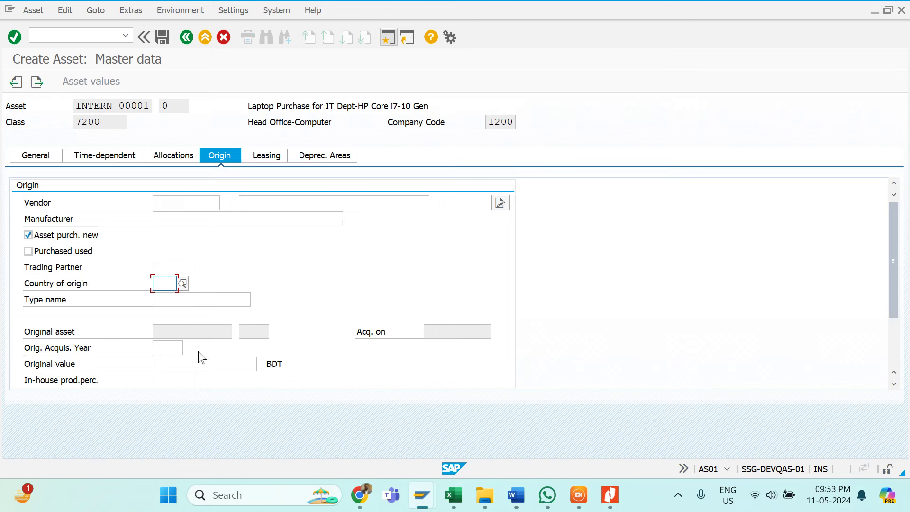
pyautogui.write('cn')
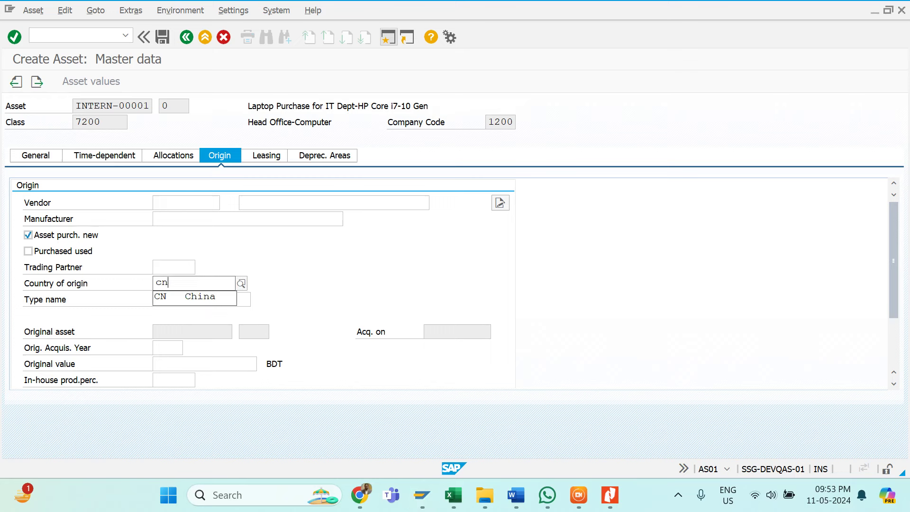
pyautogui.click(203, 296)
# Enter "Laptop" as the type name in the origin data and confirm it
pyautogui.click(202, 299)
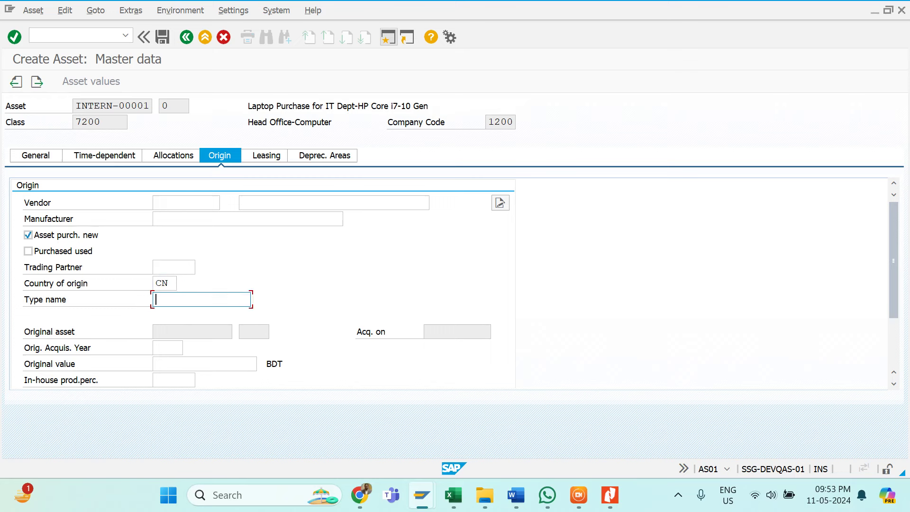
pyautogui.write('Laptop')
pyautogui.press('Return')
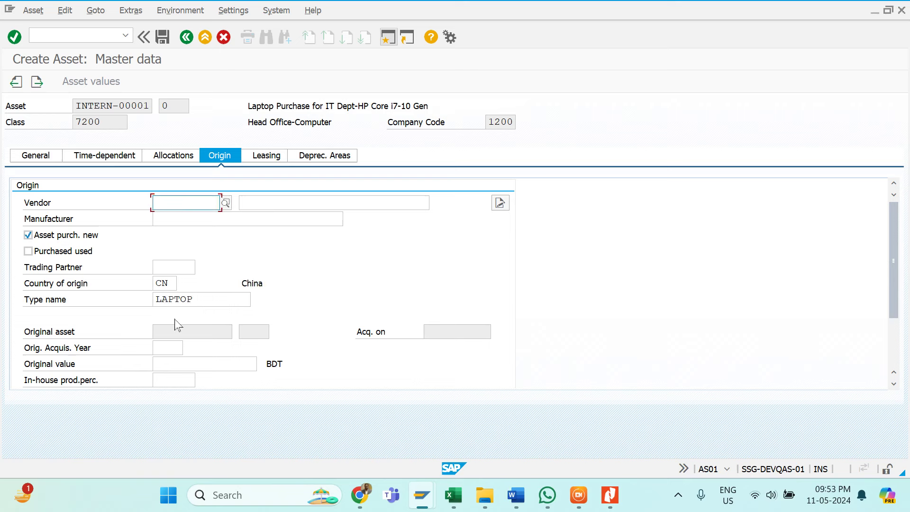
# Examine the remaining origin fields, including manufacturer, original value and investment order, and the leasing data
pyautogui.click(201, 300)
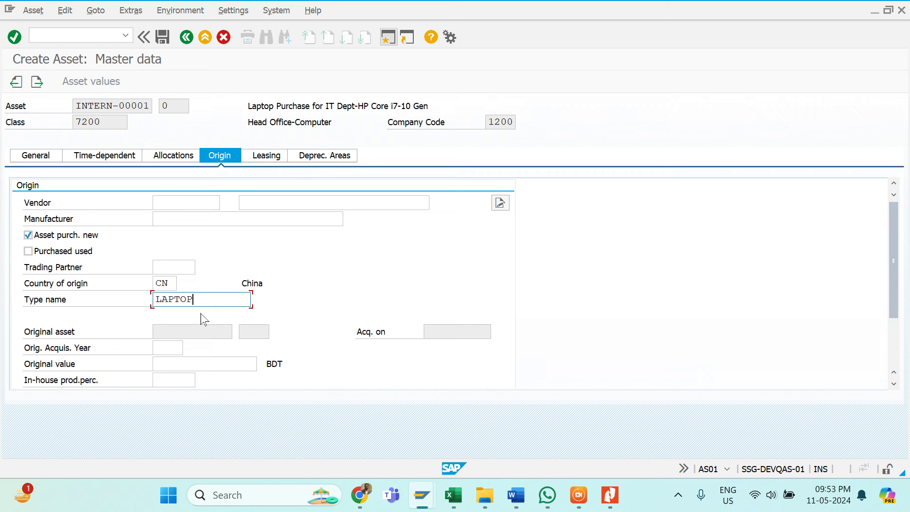
pyautogui.scroll(-3, 200, 318)
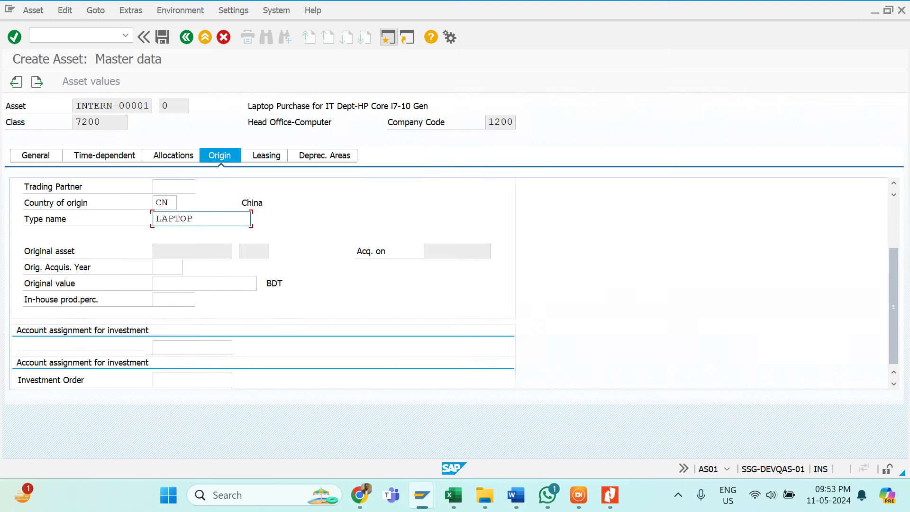
pyautogui.scroll(3, 201, 319)
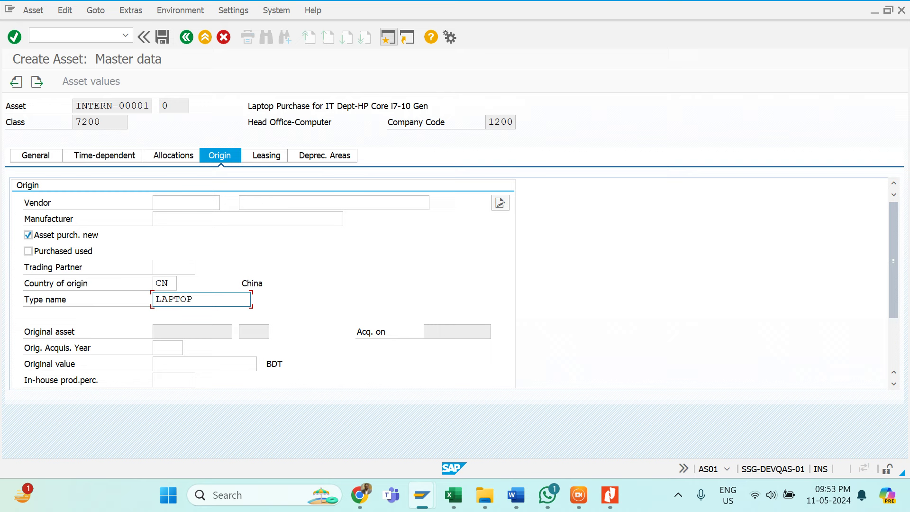
pyautogui.click(173, 218)
pyautogui.scroll(-3, 70, 349)
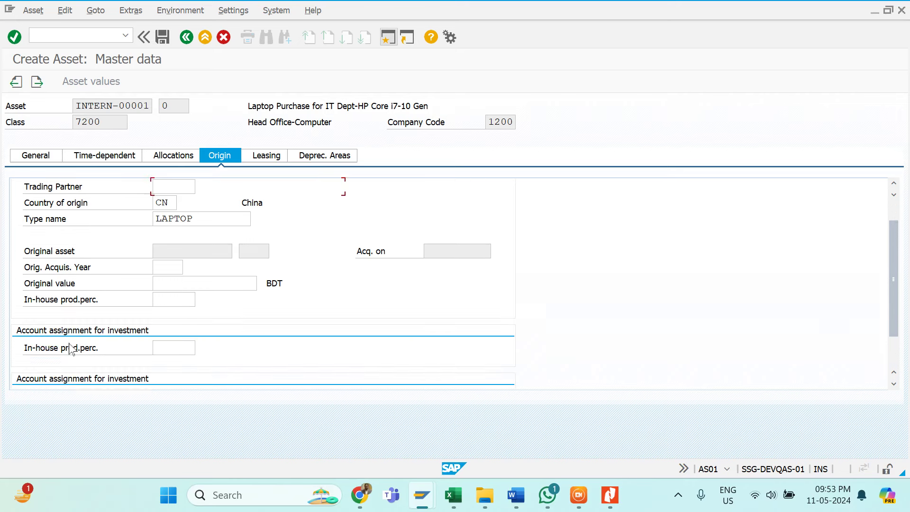
pyautogui.scroll(-2, 70, 350)
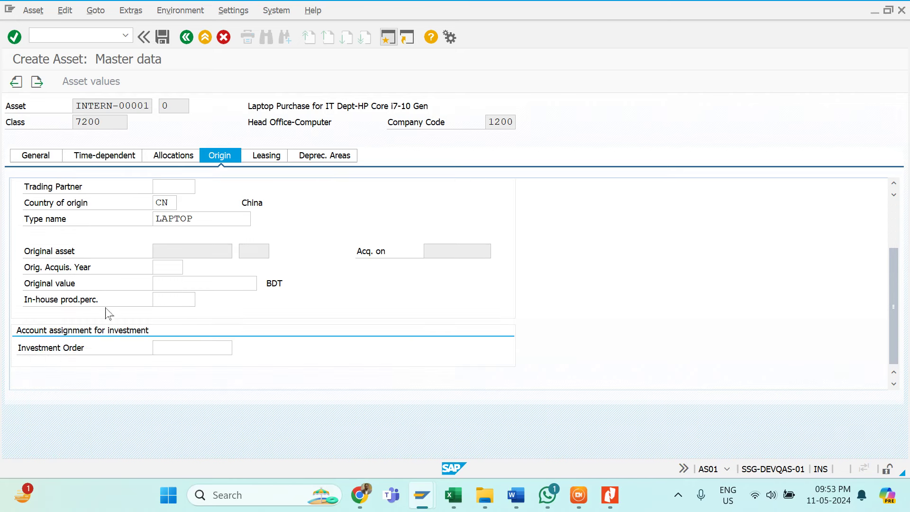
pyautogui.scroll(5, 242, 309)
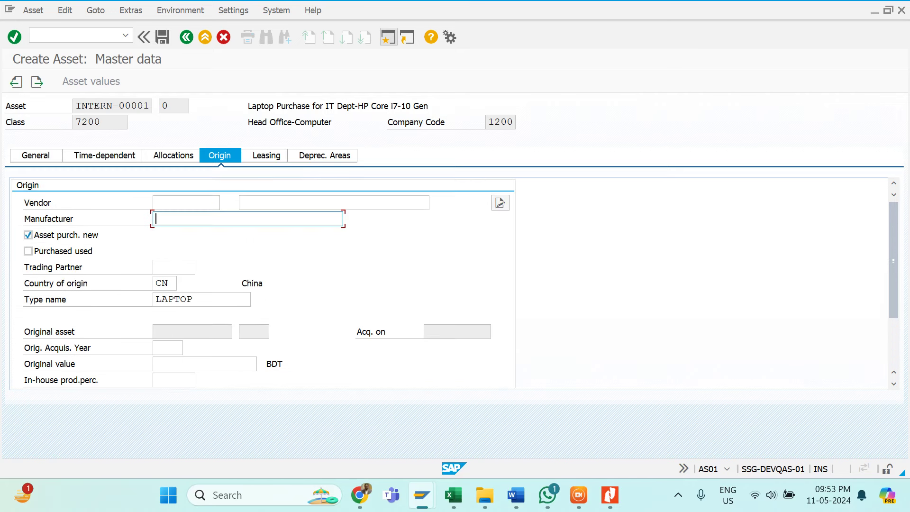
pyautogui.click(279, 161)
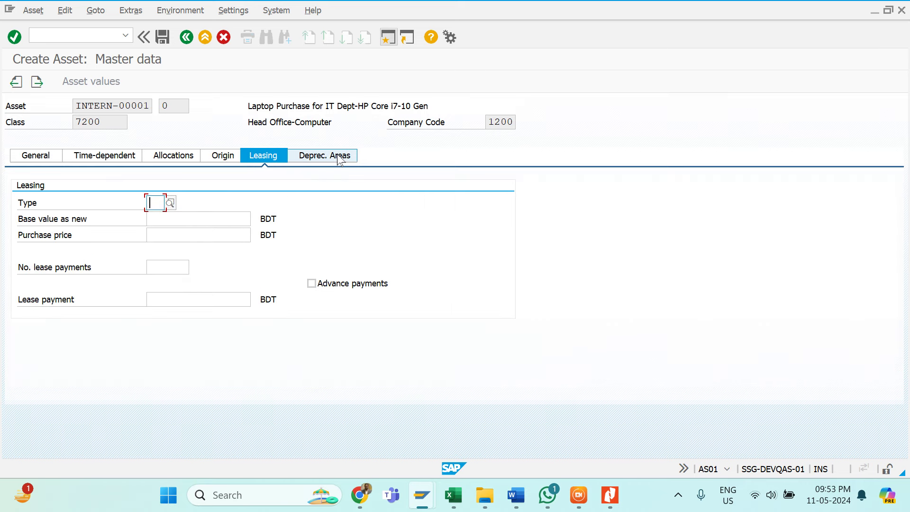
# Set the useful life to 4 years for the book depreciation area
pyautogui.click(340, 159)
pyautogui.press('Tab')
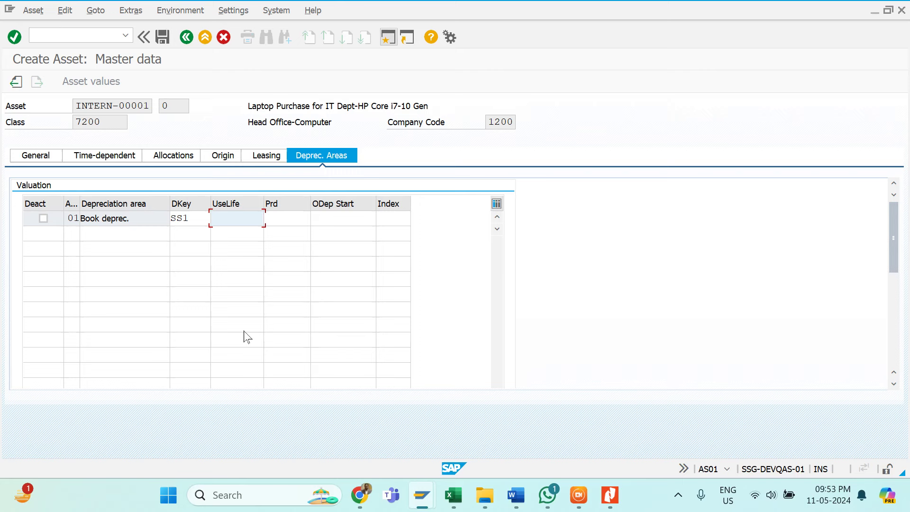
pyautogui.write('4')
pyautogui.hotkey('shift', 'Left')
# Recheck the general and time-dependent data, including the quantity and serial number fields
pyautogui.click(42, 160)
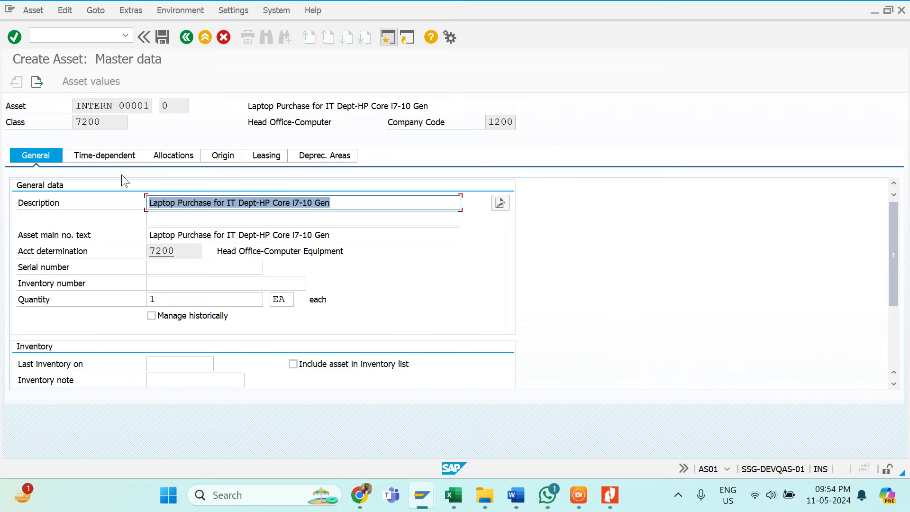
pyautogui.click(99, 155)
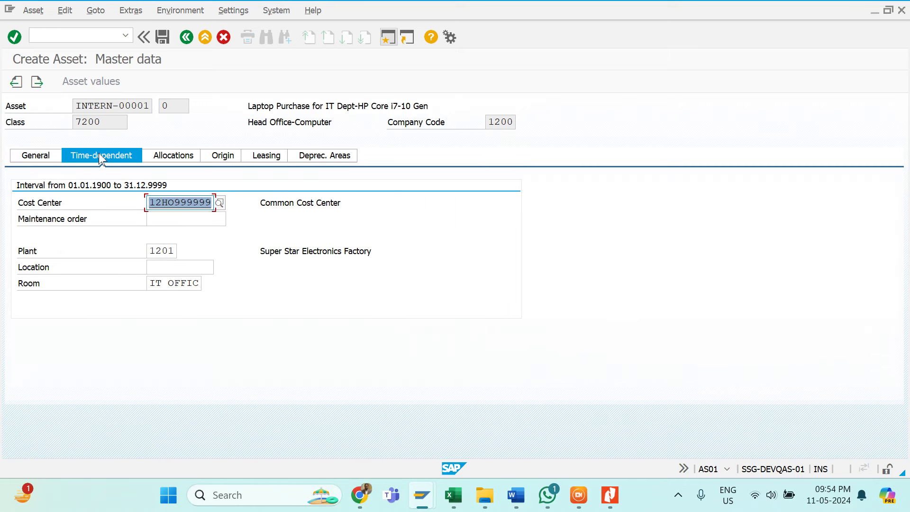
pyautogui.click(41, 156)
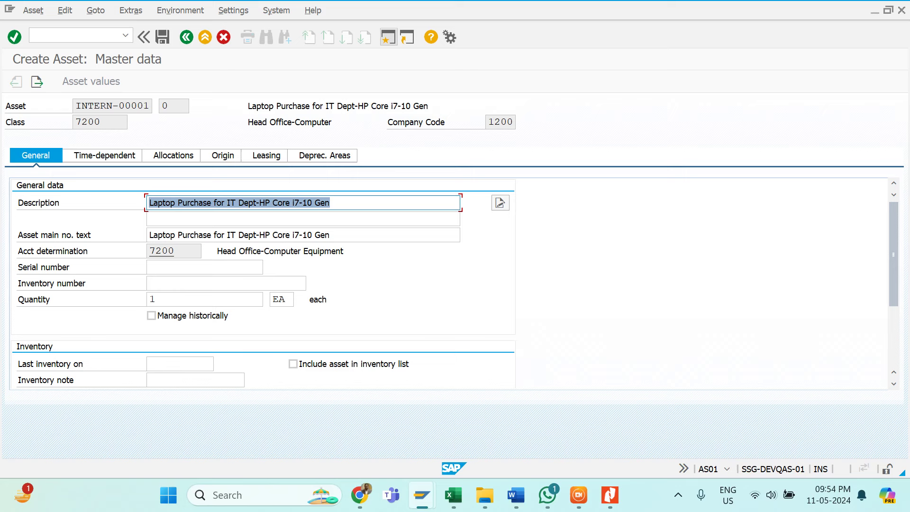
pyautogui.click(156, 299)
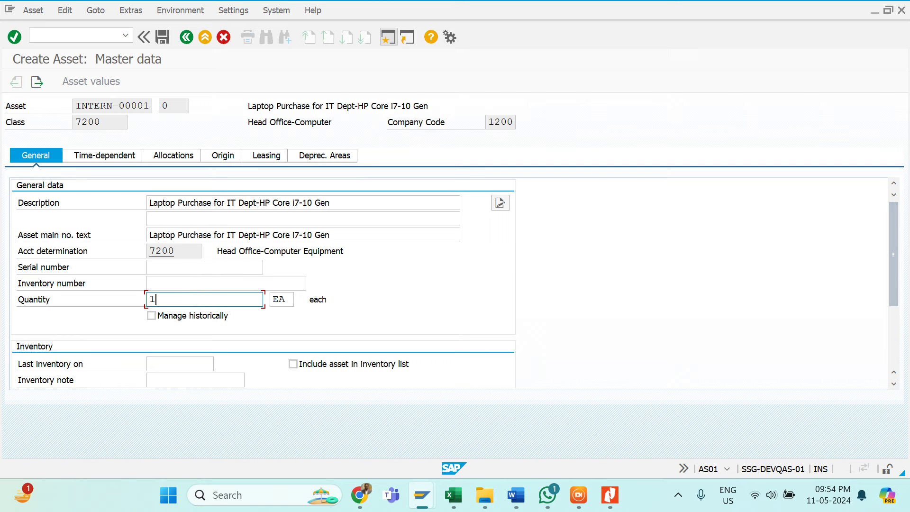
pyautogui.press('Return')
pyautogui.click(204, 267)
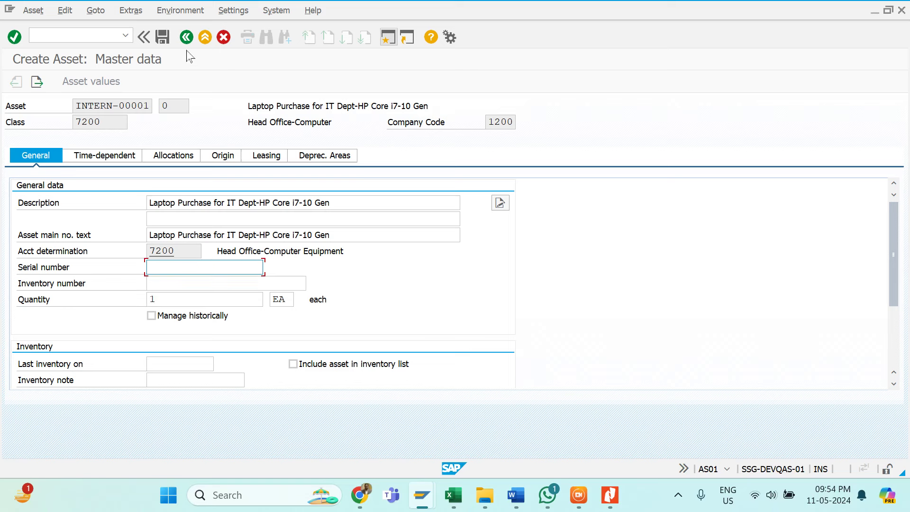
# Save the asset, supplying a scrap value of 1 BDT required for book depreciation
pyautogui.click(163, 37)
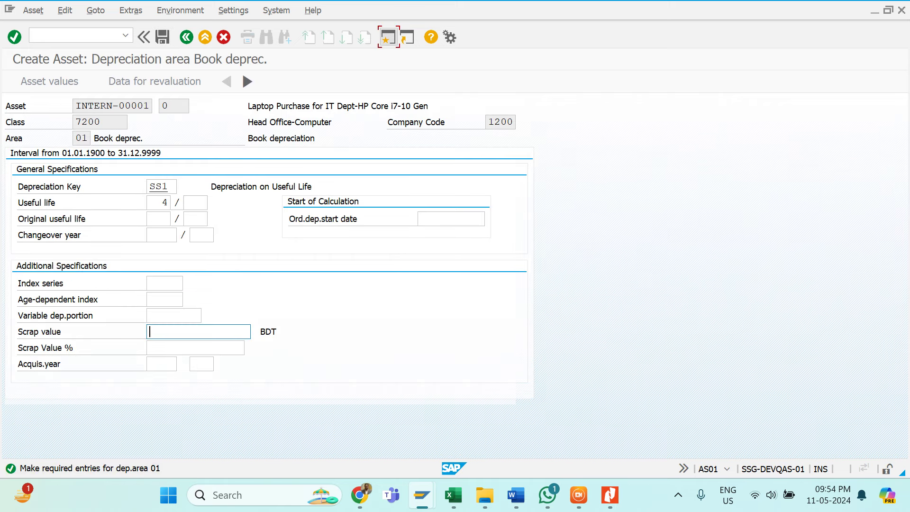
pyautogui.write('1')
pyautogui.hotkey('ctrl', 's')
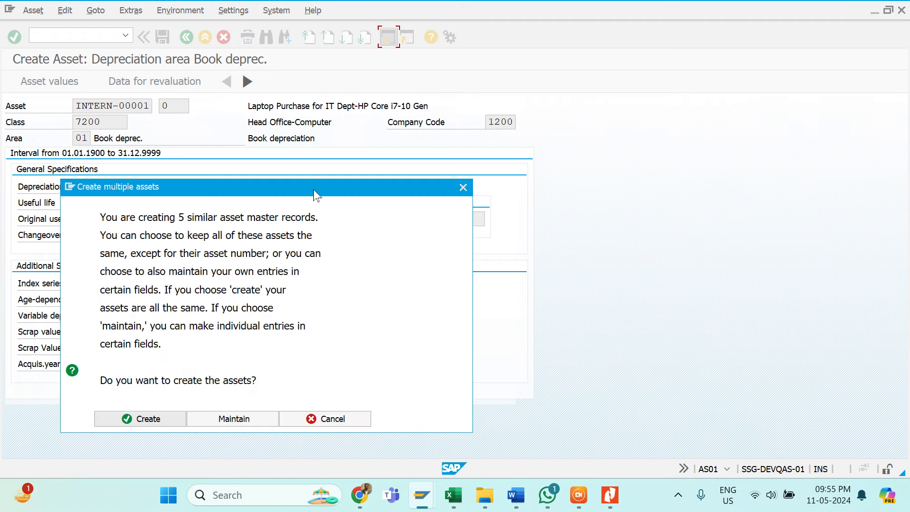
# Read the multiple-asset creation prompt and choose to maintain individual entries for the five similar assets
pyautogui.moveTo(316, 192); pyautogui.dragTo(328, 76)
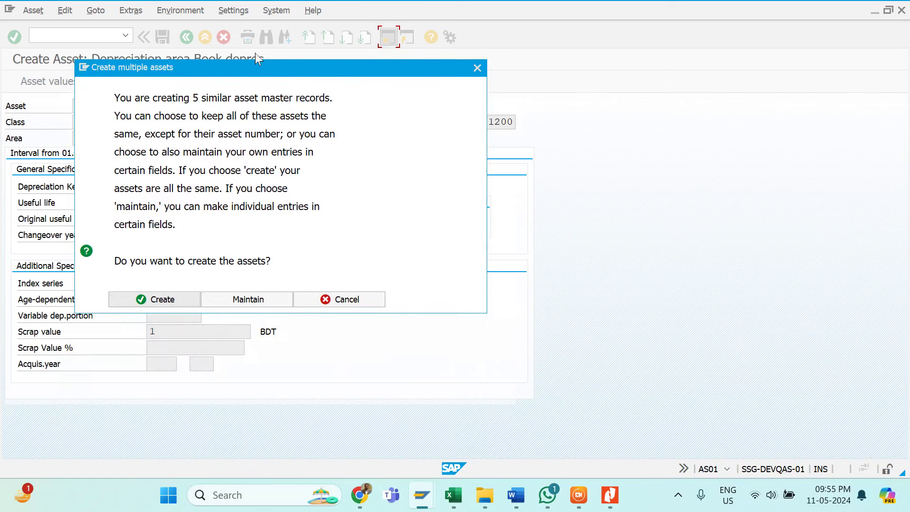
pyautogui.moveTo(236, 64); pyautogui.dragTo(274, 67)
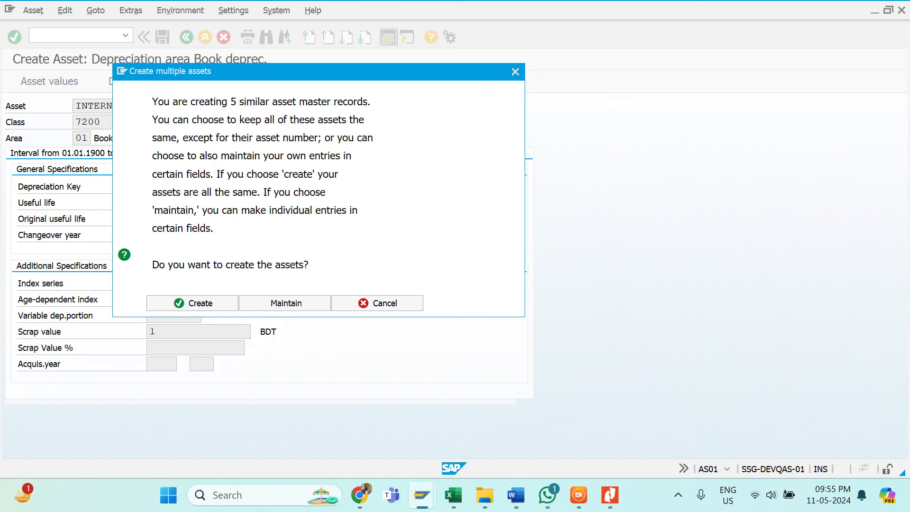
pyautogui.moveTo(176, 137); pyautogui.dragTo(152, 120)
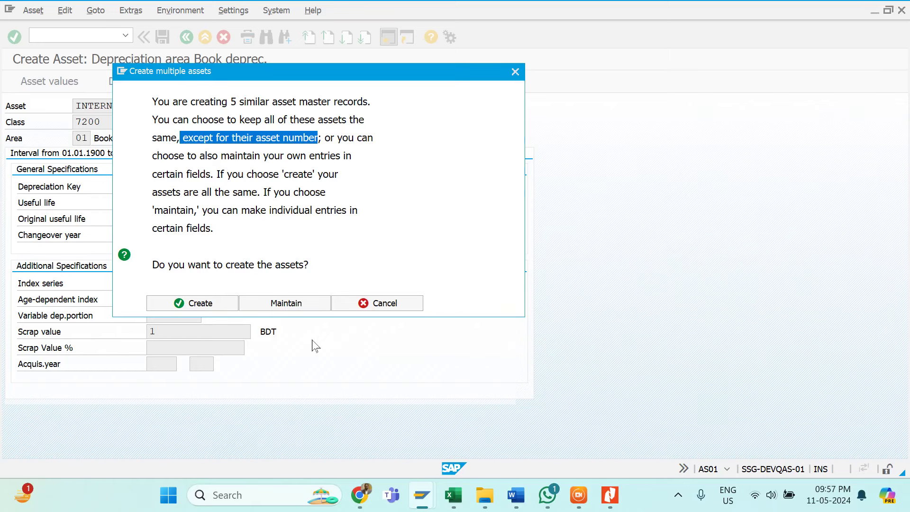
pyautogui.click(299, 304)
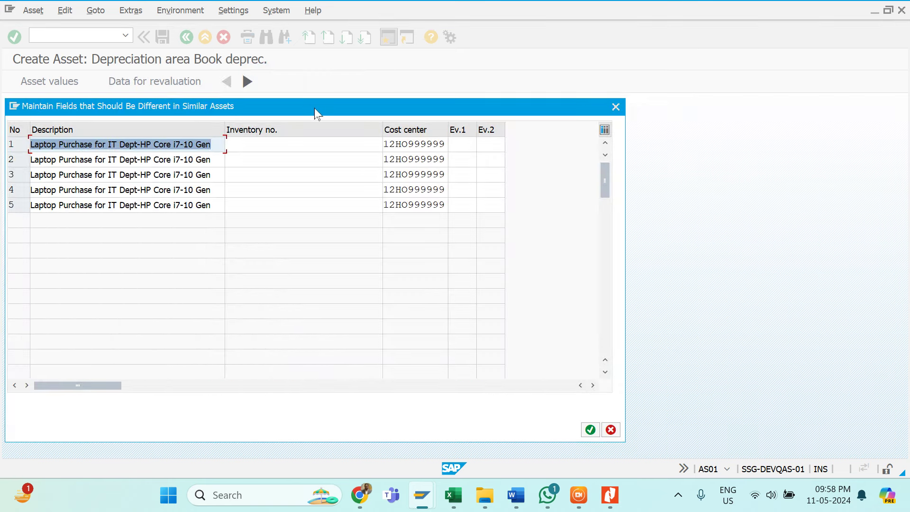
pyautogui.moveTo(315, 110); pyautogui.dragTo(423, 117)
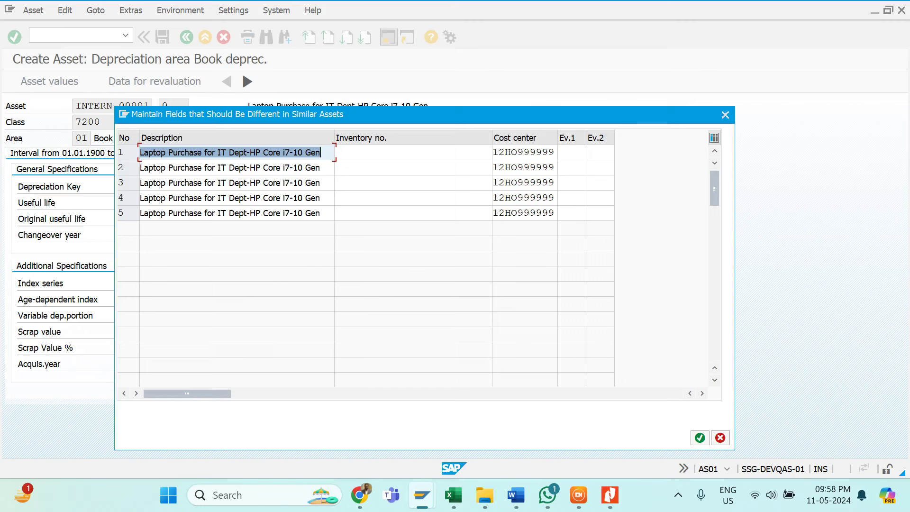
# Change the department in the second asset's description from IT Dept to Finance
pyautogui.click(320, 168)
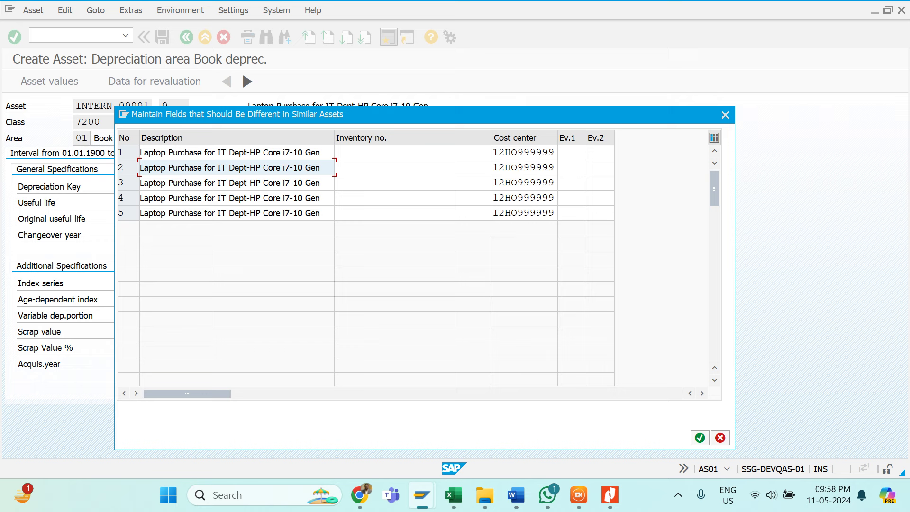
pyautogui.click(247, 168)
pyautogui.press('BackSpace')
pyautogui.press('BackSpace')
pyautogui.press('BackSpace')
pyautogui.press('BackSpace')
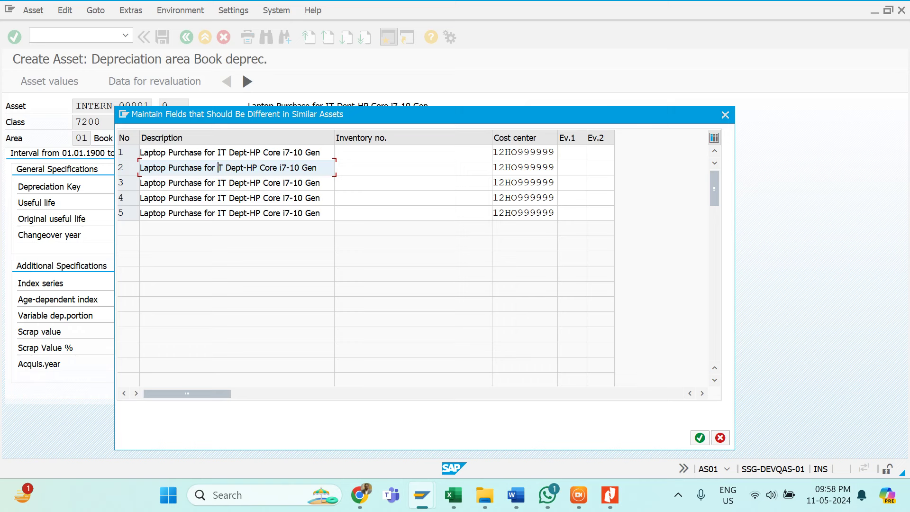
pyautogui.press('Delete')
pyautogui.press('Delete')
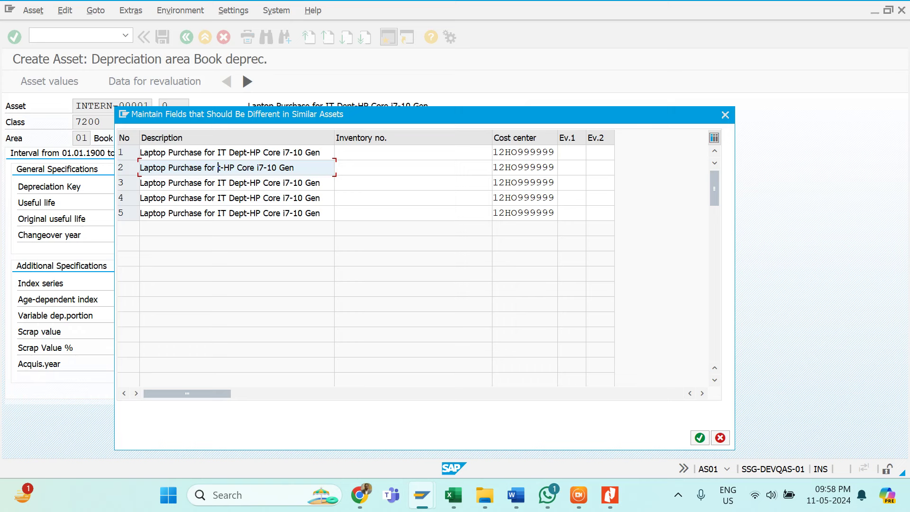
pyautogui.press('Delete')
pyautogui.write('Fin')
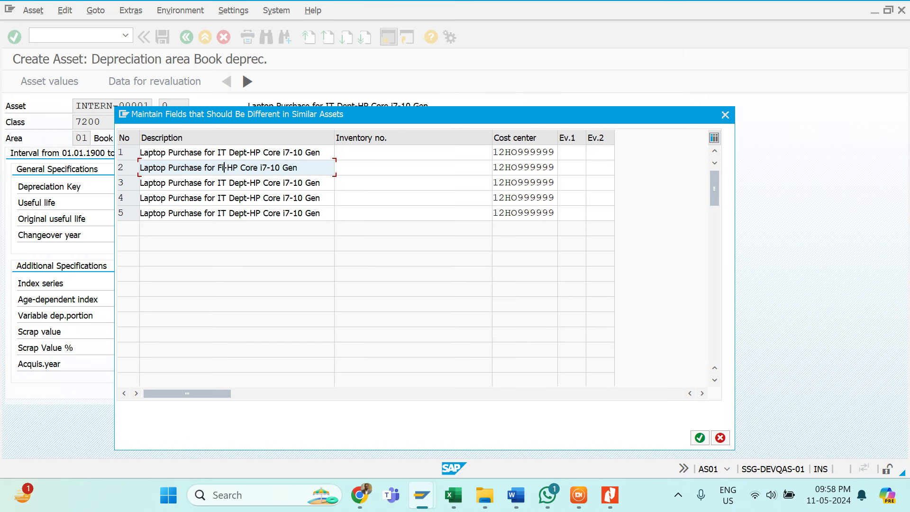
pyautogui.write('ance')
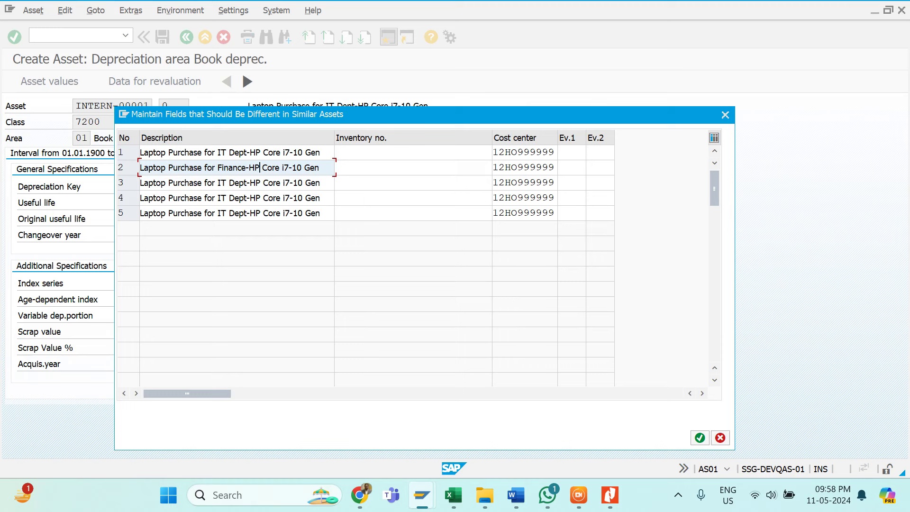
# Change the laptop in the second asset's description to an Asus Core i7-11 Gen
pyautogui.press('BackSpace')
pyautogui.press('BackSpace')
pyautogui.write('Asus')
pyautogui.press('Right')
pyautogui.press('Right')
pyautogui.press('Right')
pyautogui.press('Right')
pyautogui.press('Right')
pyautogui.press('Right')
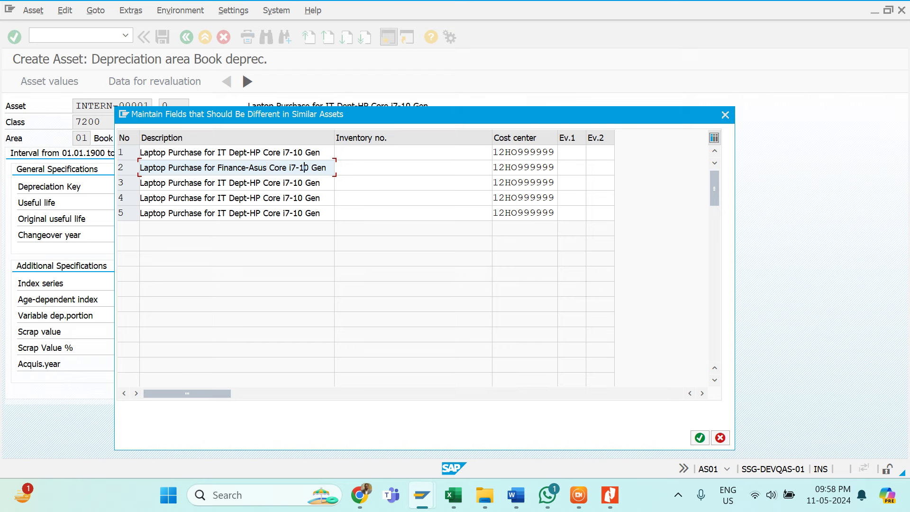
pyautogui.press('Delete')
pyautogui.write('1')
# Assign the admin department cost center 12HO25XX99 to the second asset
pyautogui.press('Tab')
pyautogui.press('Tab')
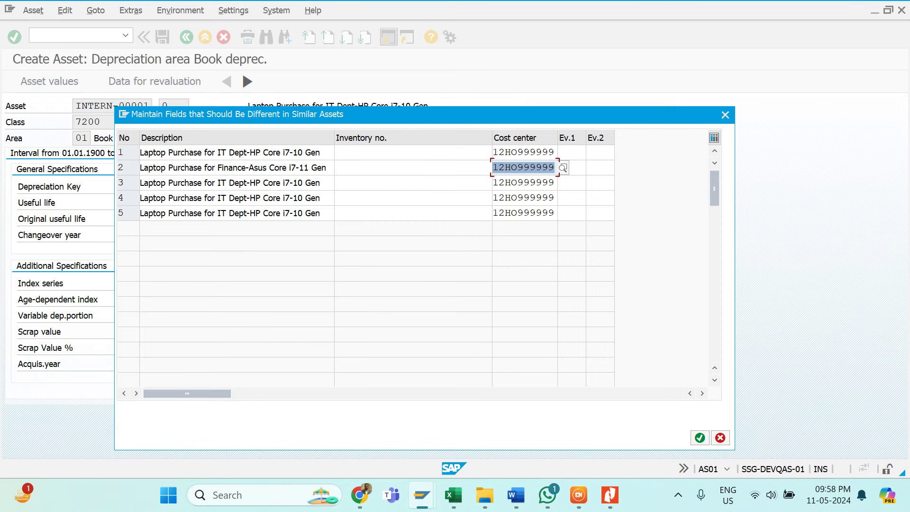
pyautogui.write('12')
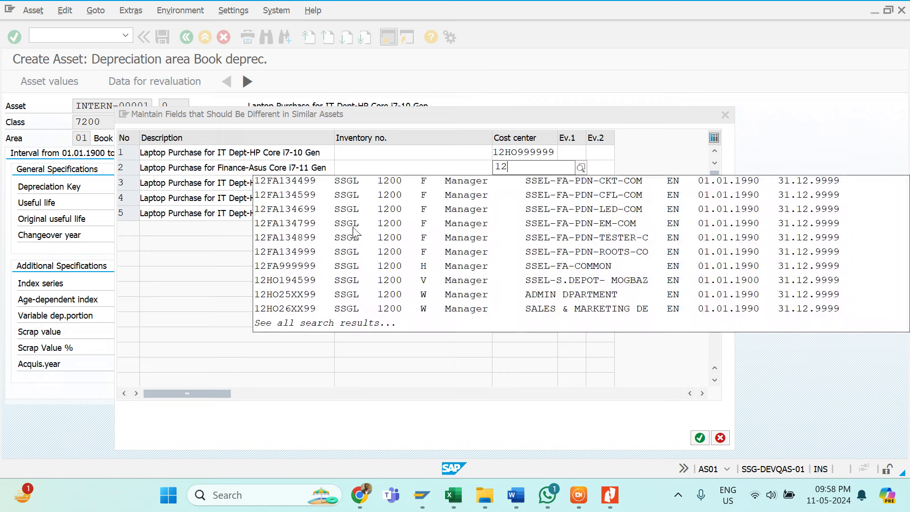
pyautogui.click(299, 295)
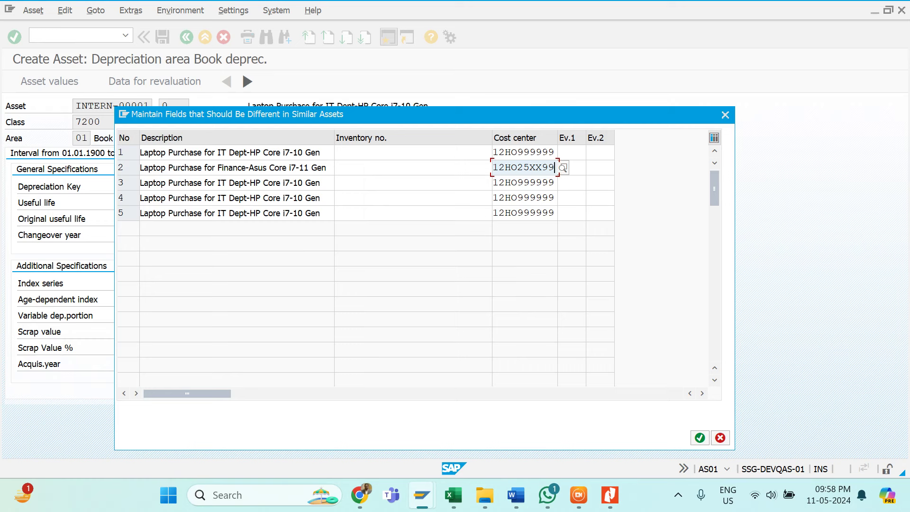
# Replace IT with Admin in the third asset's description
pyautogui.press('Tab')
pyautogui.hotkey('ctrl', 'Right')
pyautogui.hotkey('ctrl', 'Right')
pyautogui.hotkey('ctrl', 'Right')
pyautogui.hotkey('ctrl', 'Delete')
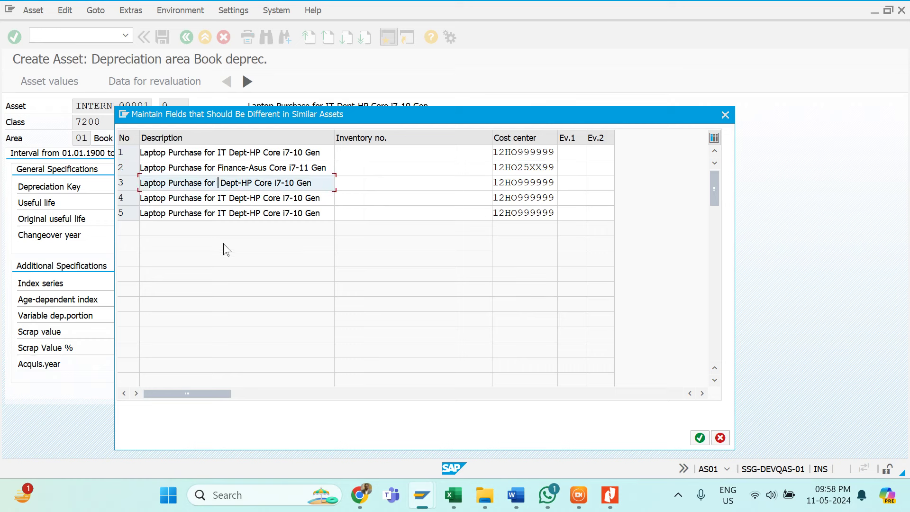
pyautogui.write('Admin')
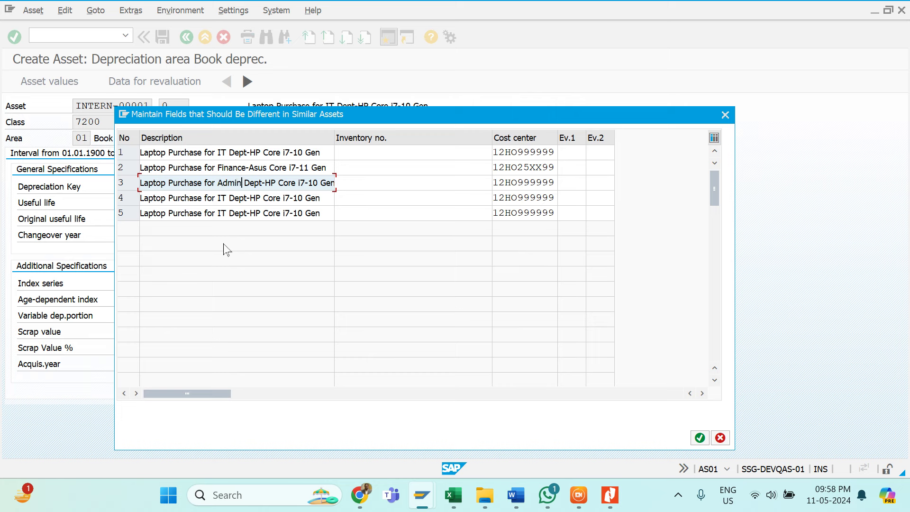
pyautogui.press('Tab')
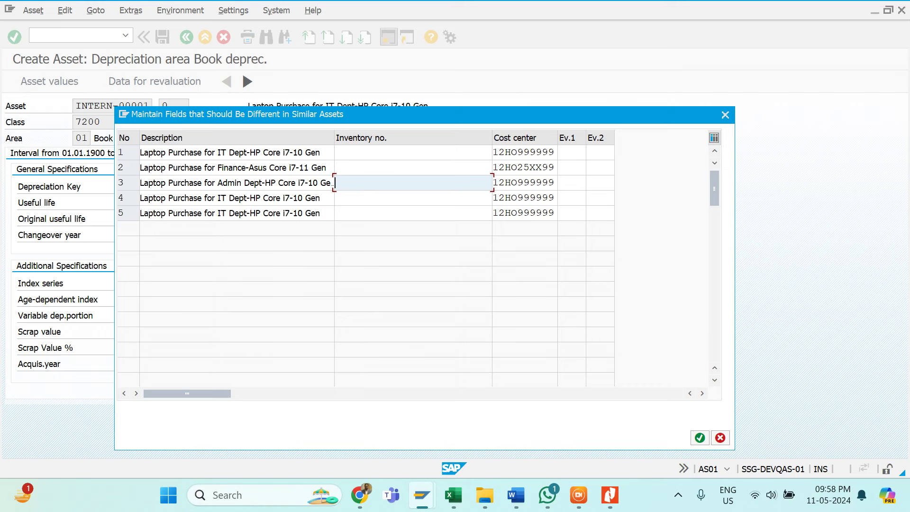
# Change the laptop brand in the third asset's description to Acer
pyautogui.click(298, 182)
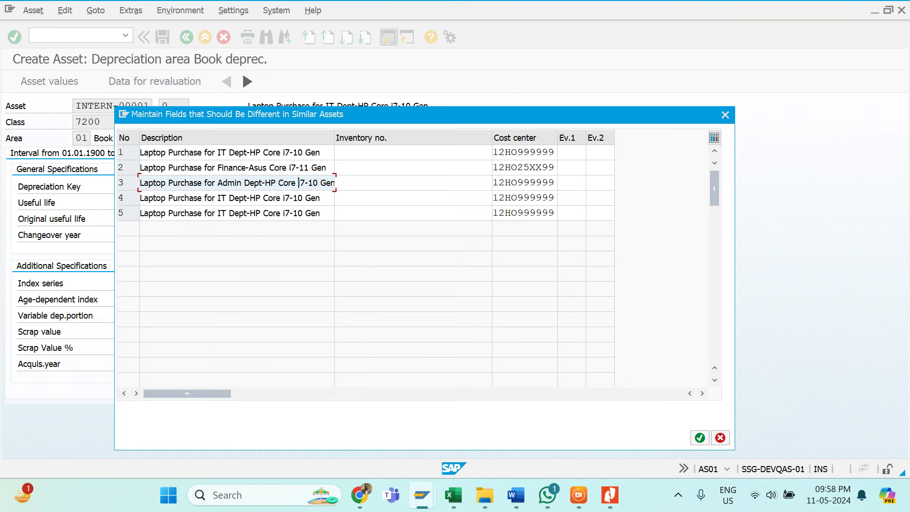
pyautogui.click(276, 185)
pyautogui.press('BackSpace')
pyautogui.press('BackSpace')
pyautogui.write('Acer')
pyautogui.press('Right')
pyautogui.press('Right')
pyautogui.press('Right')
pyautogui.press('Right')
pyautogui.press('Right')
pyautogui.press('Right')
pyautogui.press('Right')
# Assign the sales and marketing cost center 12HO26XX99 to the third asset
pyautogui.press('Tab')
pyautogui.press('Tab')
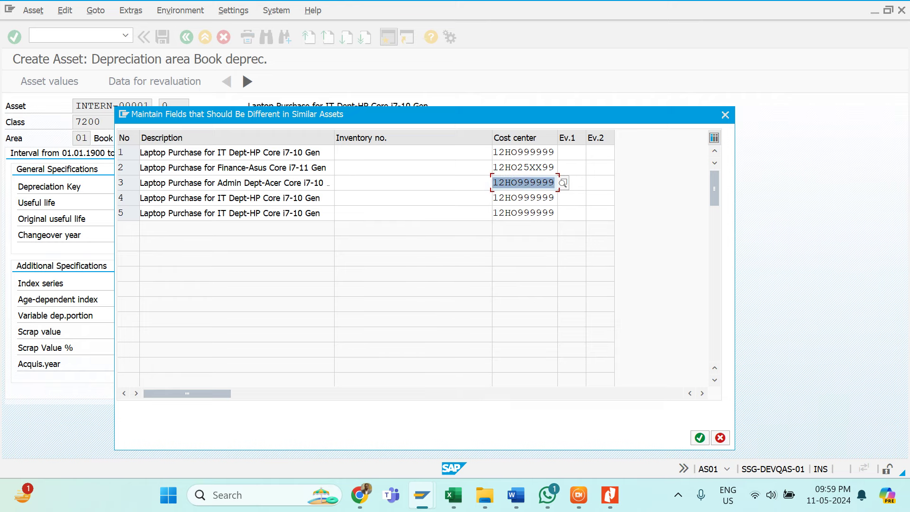
pyautogui.write('12')
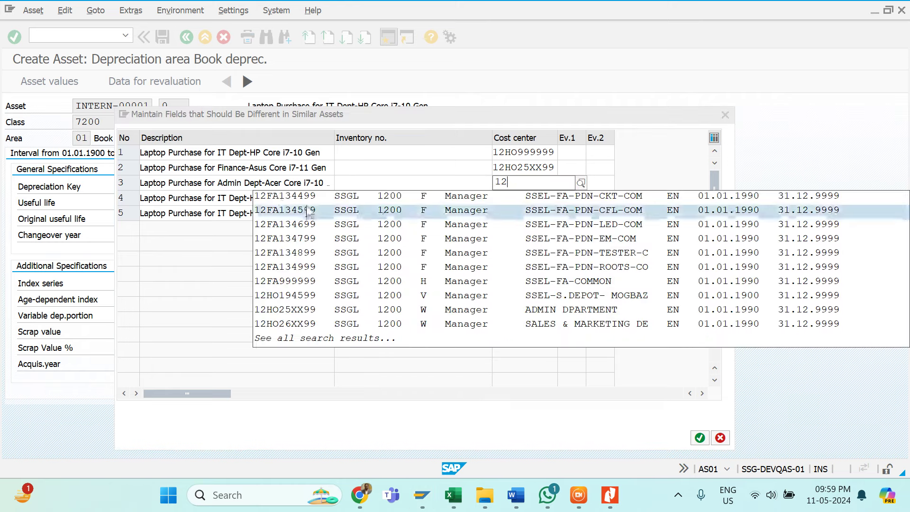
pyautogui.click(306, 323)
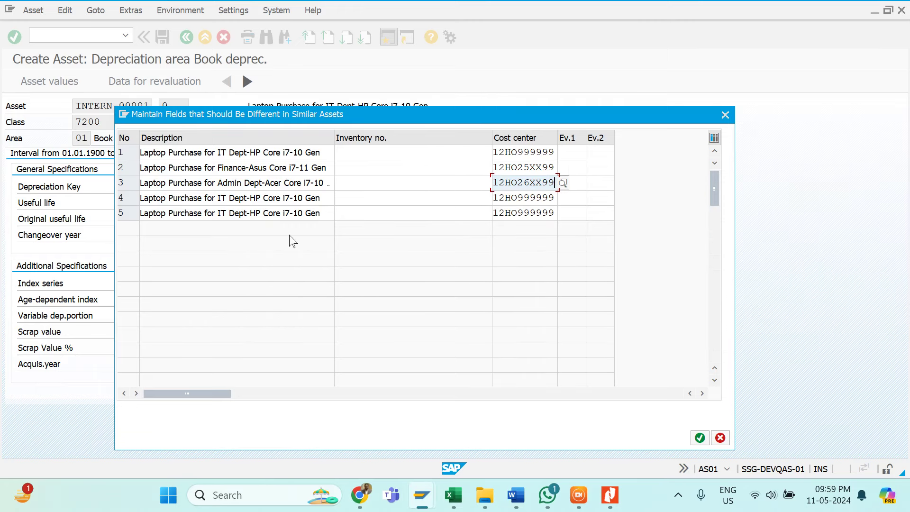
# Replace IT with SCM in the fourth asset's description
pyautogui.click(207, 198)
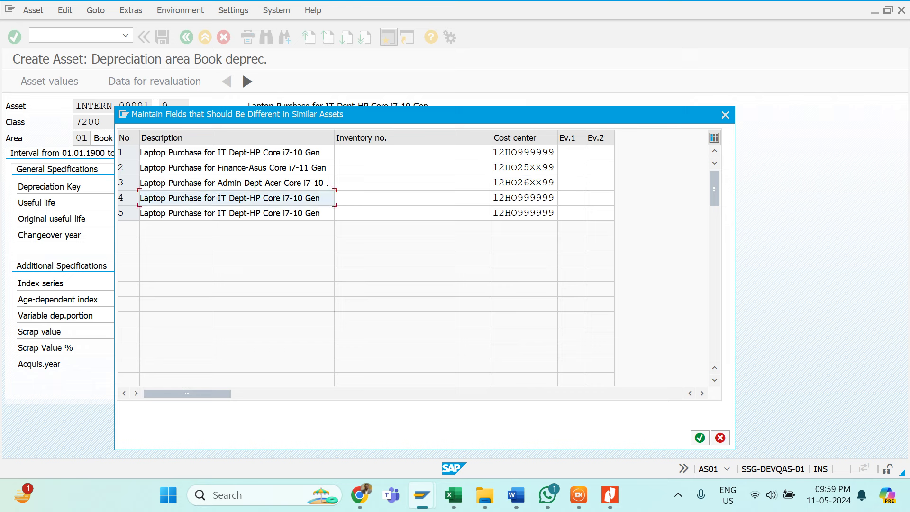
pyautogui.press('Delete')
pyautogui.press('Delete')
pyautogui.write('SC')
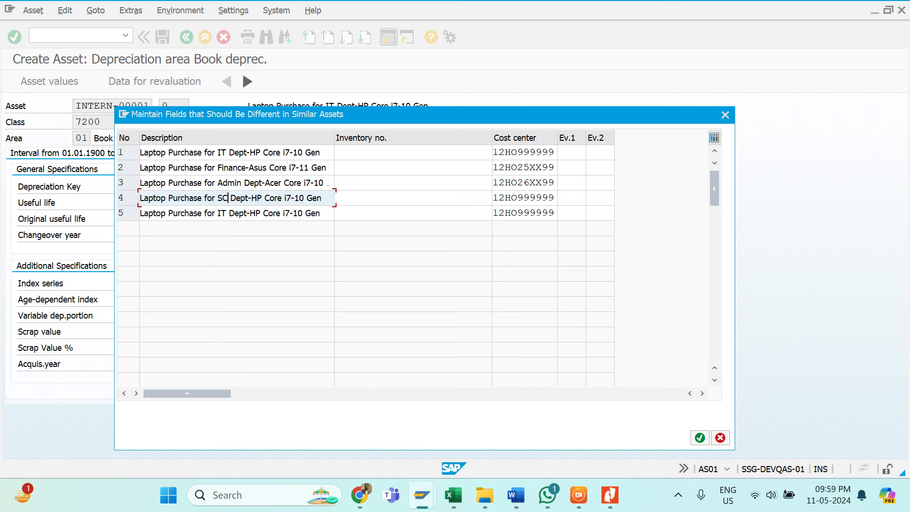
pyautogui.write('M')
# Find the cost centers matching 12* and assign the supply chain one, 12HO27XX99, to the fourth asset
pyautogui.press('Tab')
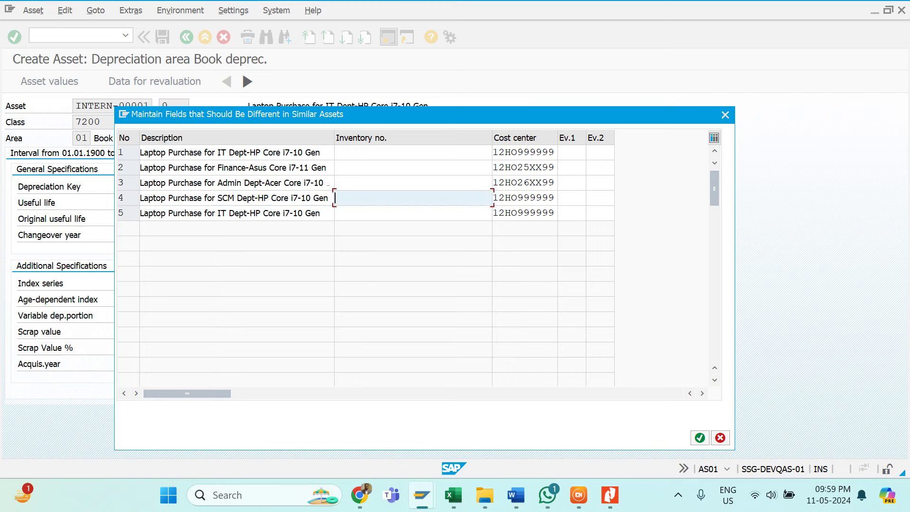
pyautogui.press('Tab')
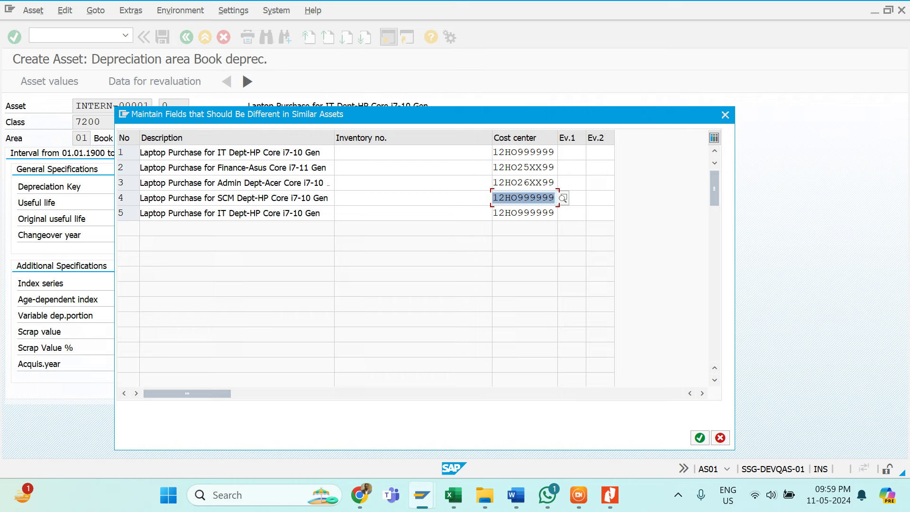
pyautogui.click(562, 199)
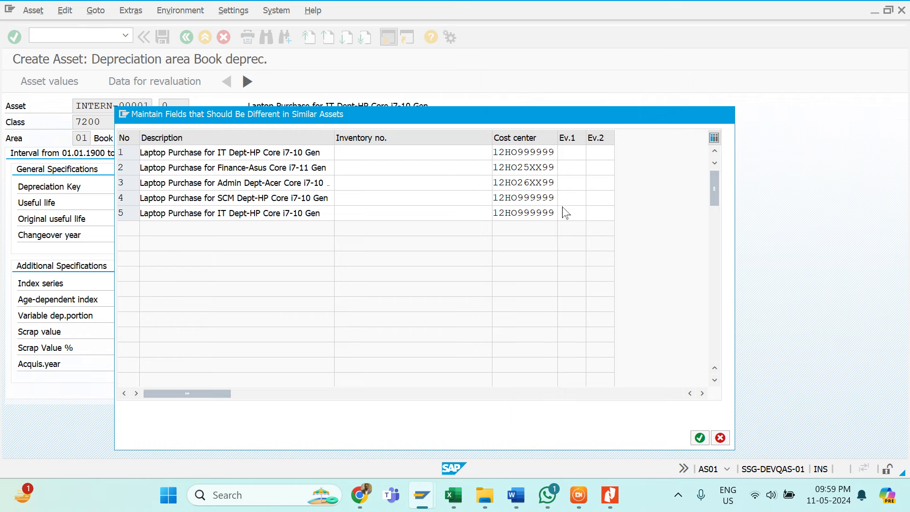
pyautogui.write('1')
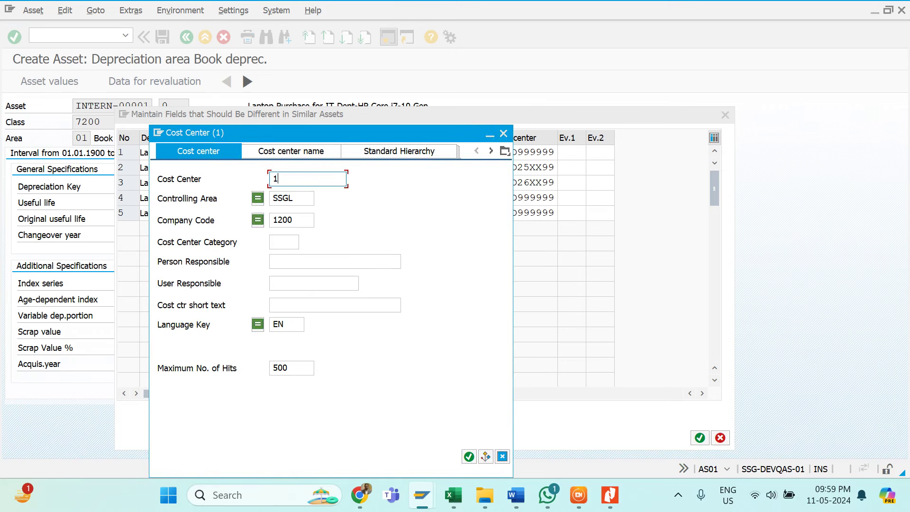
pyautogui.write('2*')
pyautogui.press('Return')
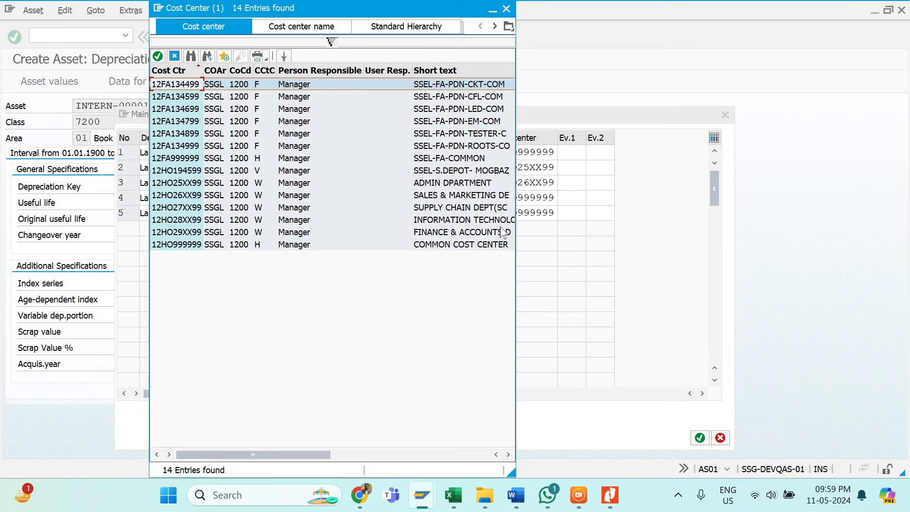
pyautogui.doubleClick(482, 208)
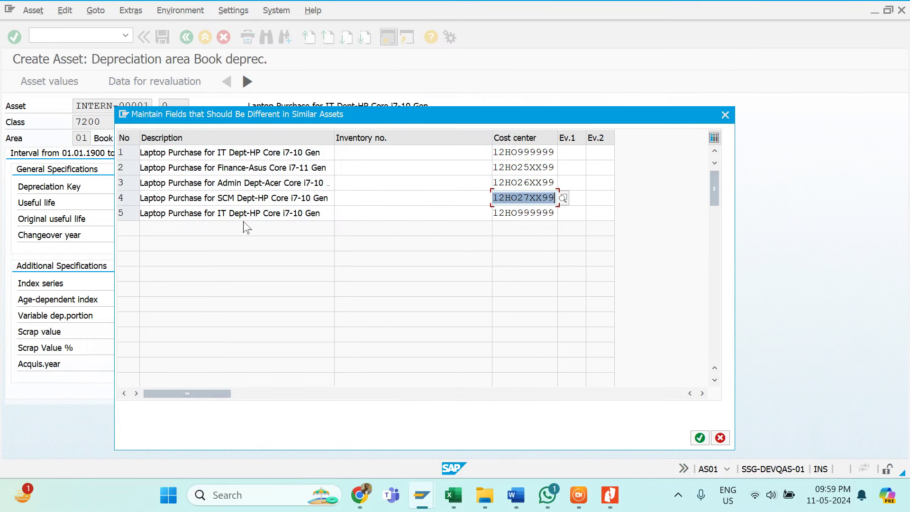
# Replace IT with Audit in the fifth asset's description
pyautogui.click(227, 213)
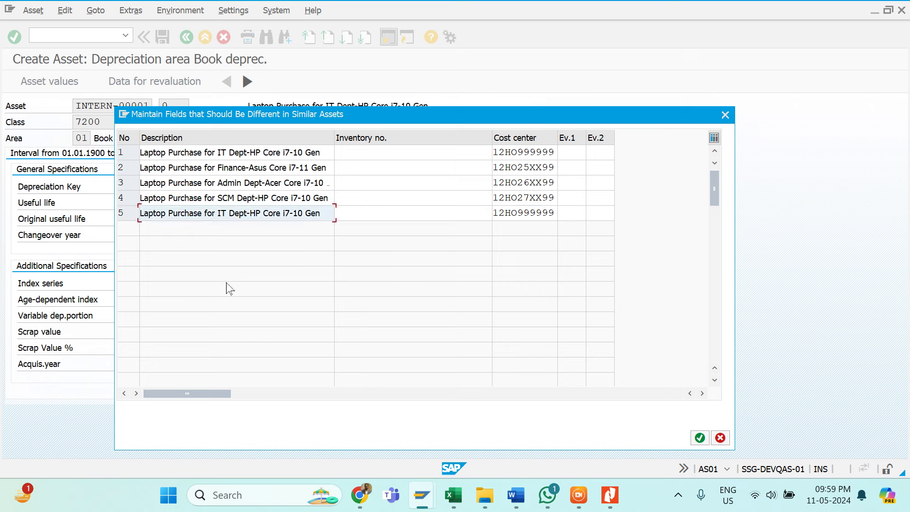
pyautogui.press('BackSpace')
pyautogui.press('BackSpace')
pyautogui.write('Audit')
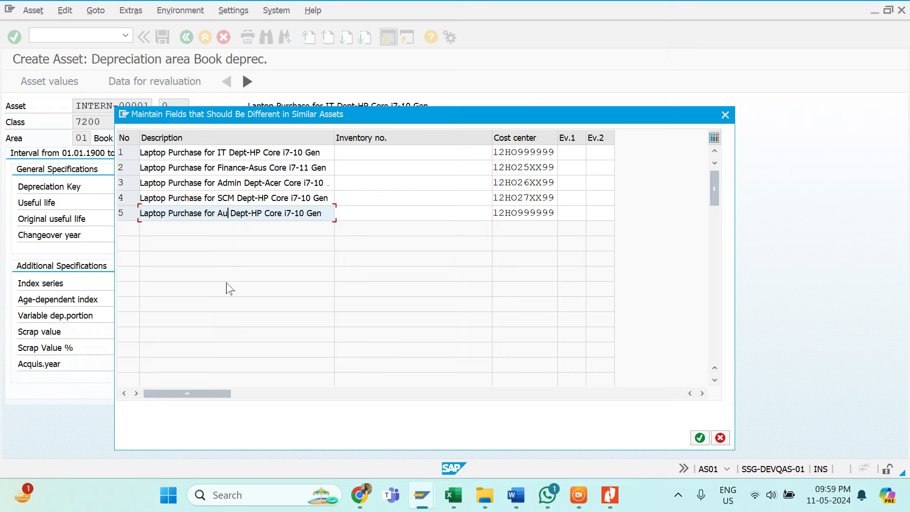
pyautogui.press('Tab')
pyautogui.press('Tab')
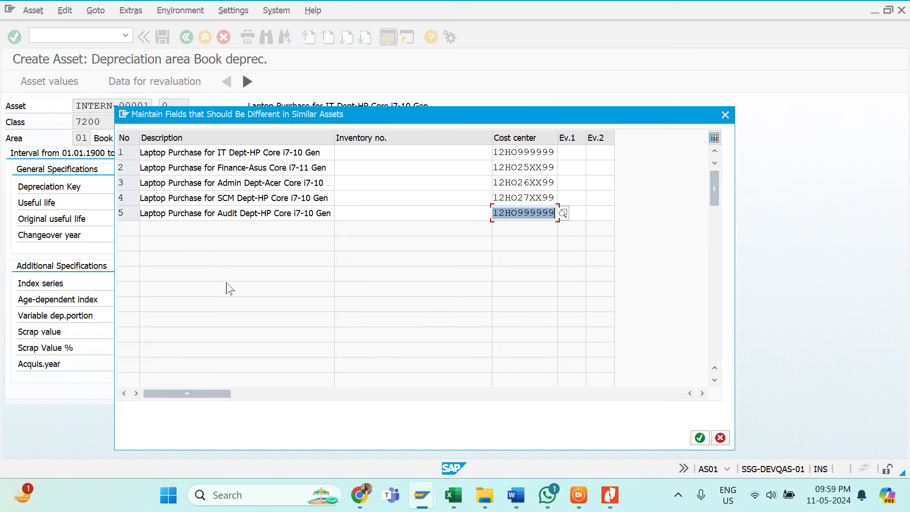
# Replace HP with Lenevo in the fifth asset's description and remove the word "for" before Audit
pyautogui.hotkey('shift', 'Tab')
pyautogui.hotkey('shift', 'Tab')
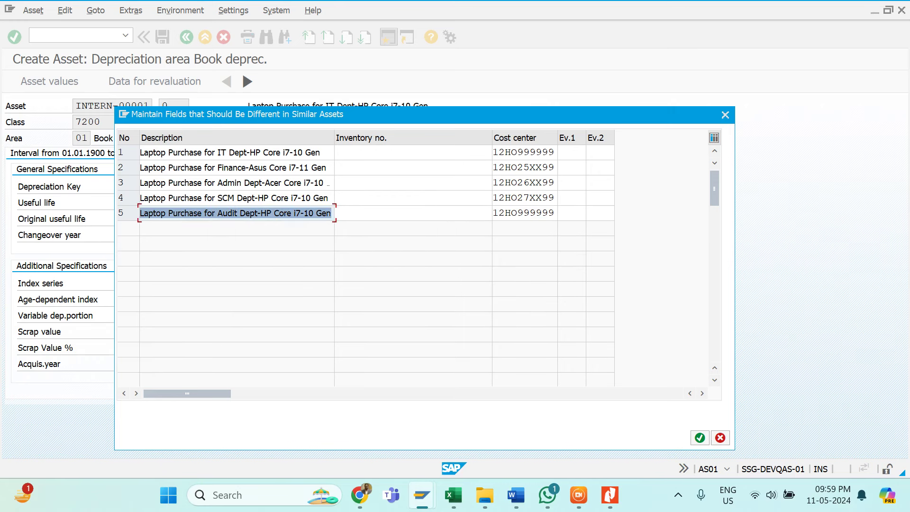
pyautogui.click(271, 213)
pyautogui.press('BackSpace')
pyautogui.press('BackSpace')
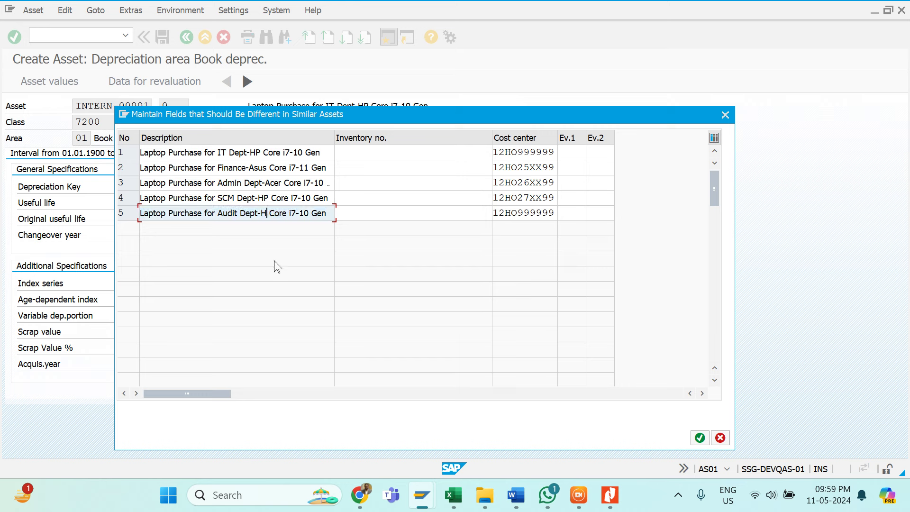
pyautogui.write('Lene')
pyautogui.press('Right')
pyautogui.press('Right')
pyautogui.press('Right')
pyautogui.press('Right')
pyautogui.press('Right')
pyautogui.press('Right')
pyautogui.press('Right')
pyautogui.press('BackSpace')
pyautogui.press('BackSpace')
pyautogui.press('BackSpace')
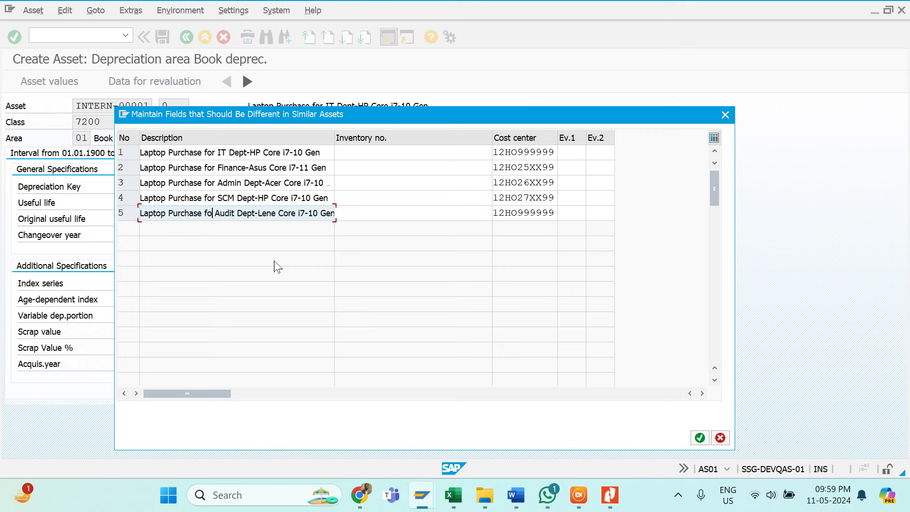
pyautogui.press('Right')
pyautogui.press('Right')
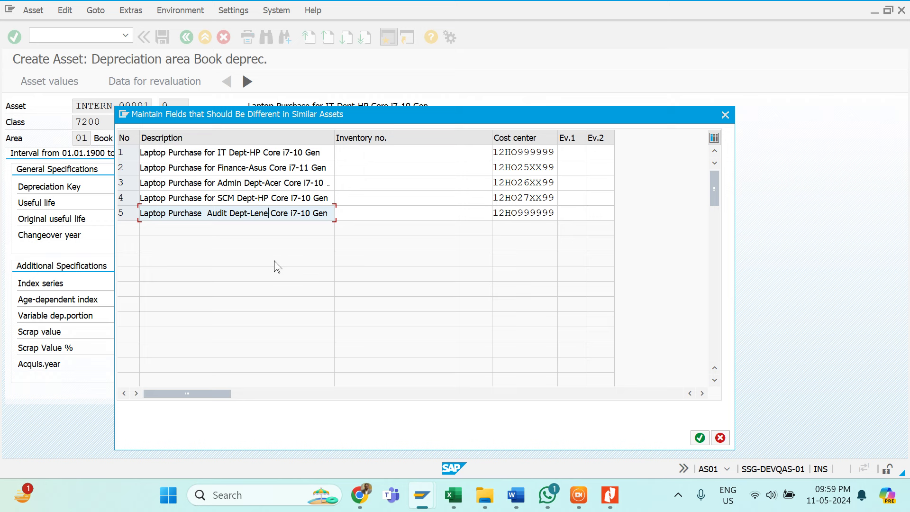
pyautogui.write('vo')
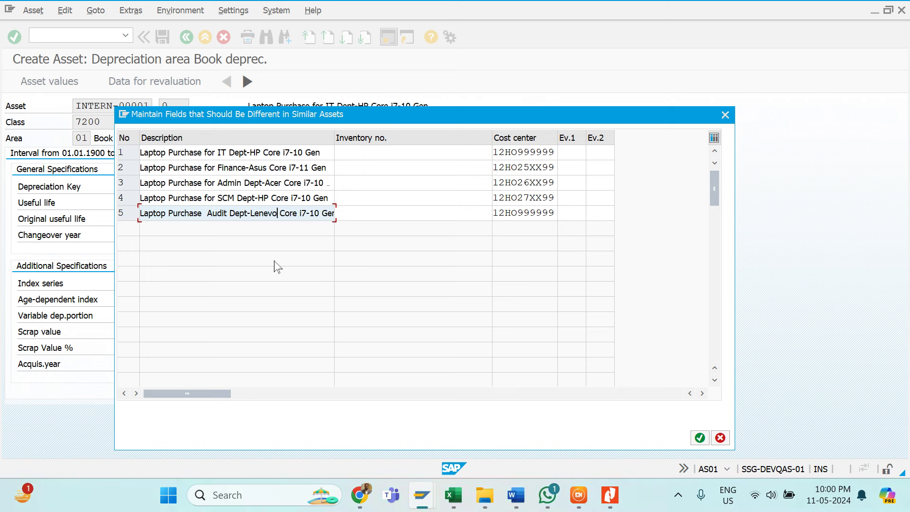
# Find the cost centers matching 12* and assign the sales and marketing one, 12HO26XX99, to the fifth asset
pyautogui.press('Tab')
pyautogui.press('Tab')
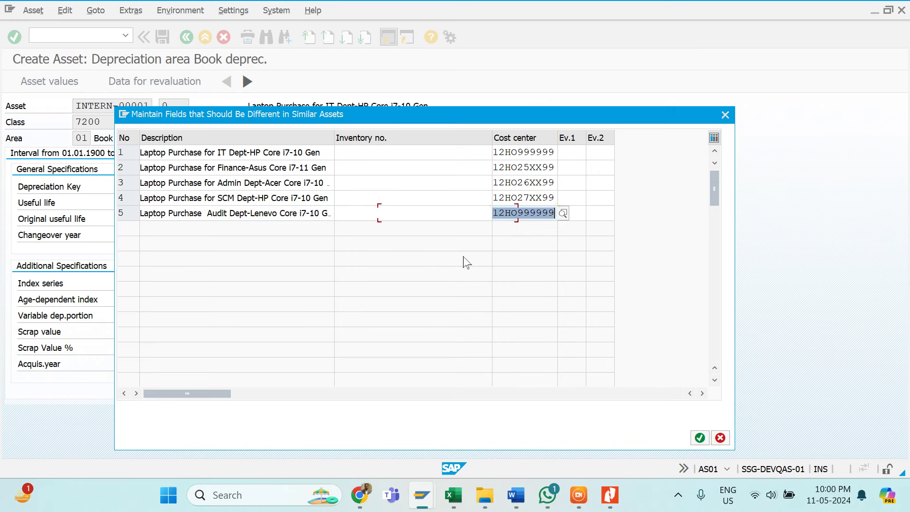
pyautogui.click(563, 213)
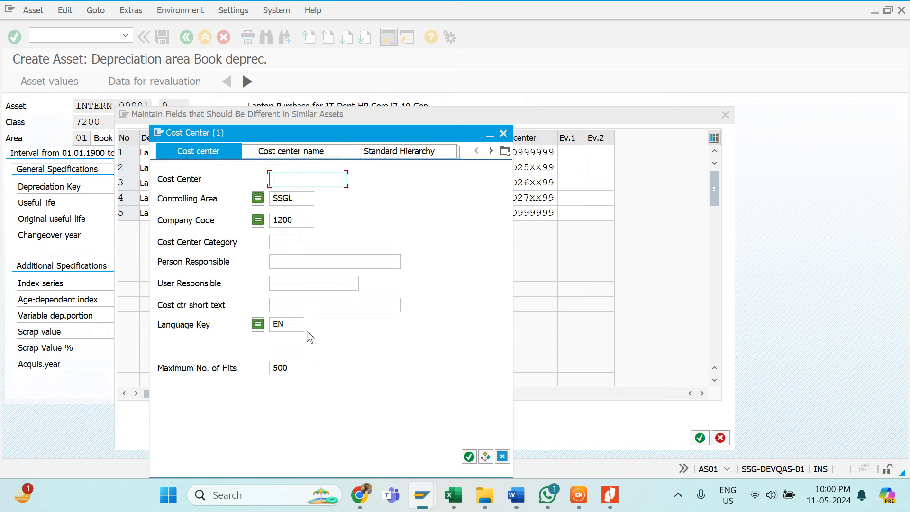
pyautogui.write('12*')
pyautogui.press('Return')
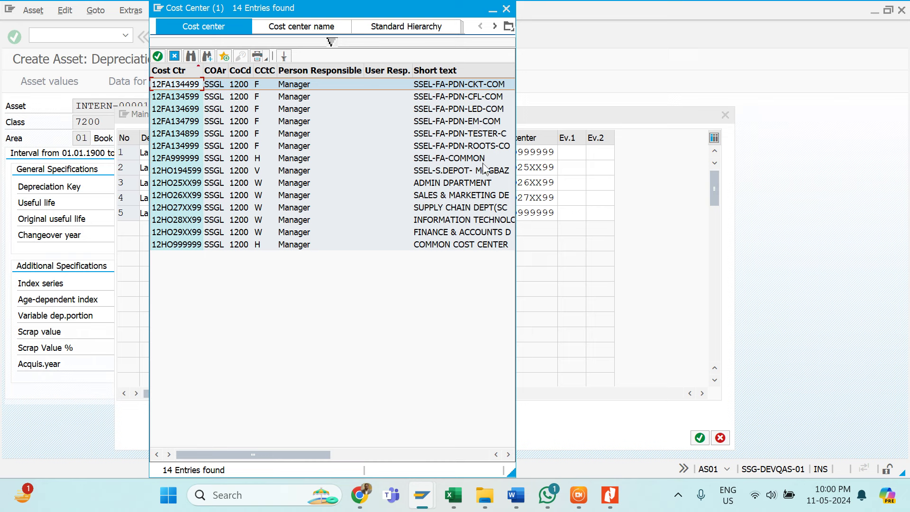
pyautogui.doubleClick(440, 194)
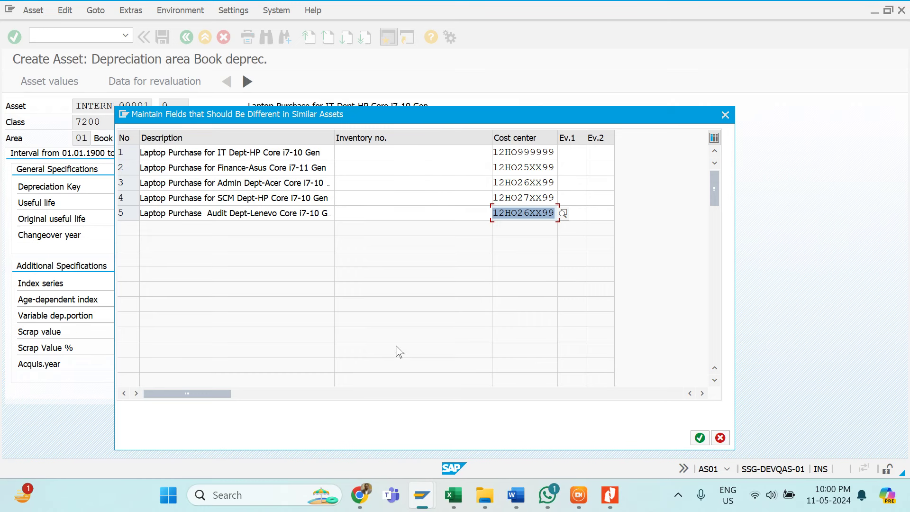
pyautogui.click(504, 393)
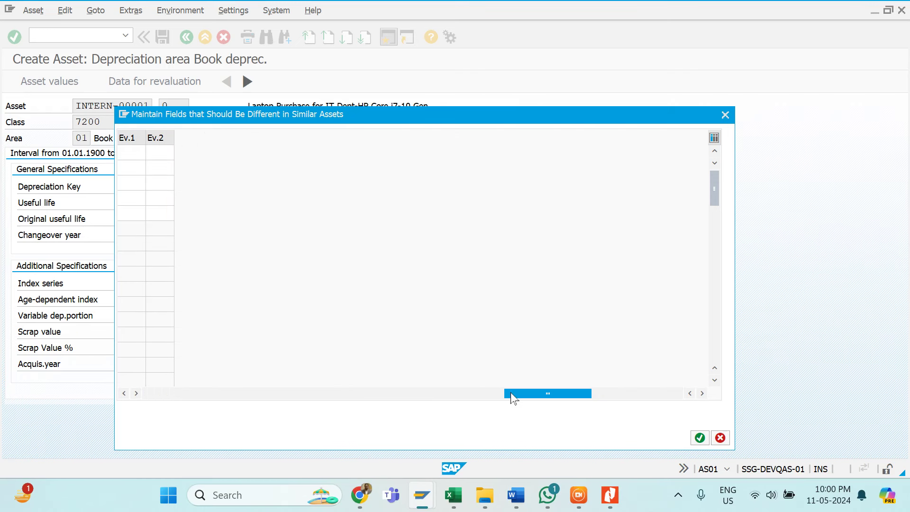
pyautogui.moveTo(511, 398); pyautogui.dragTo(183, 445)
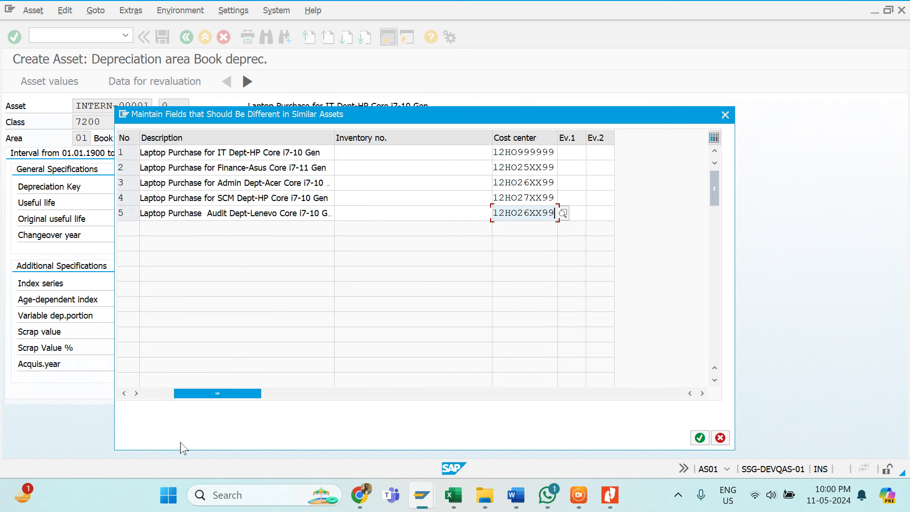
pyautogui.click(336, 152)
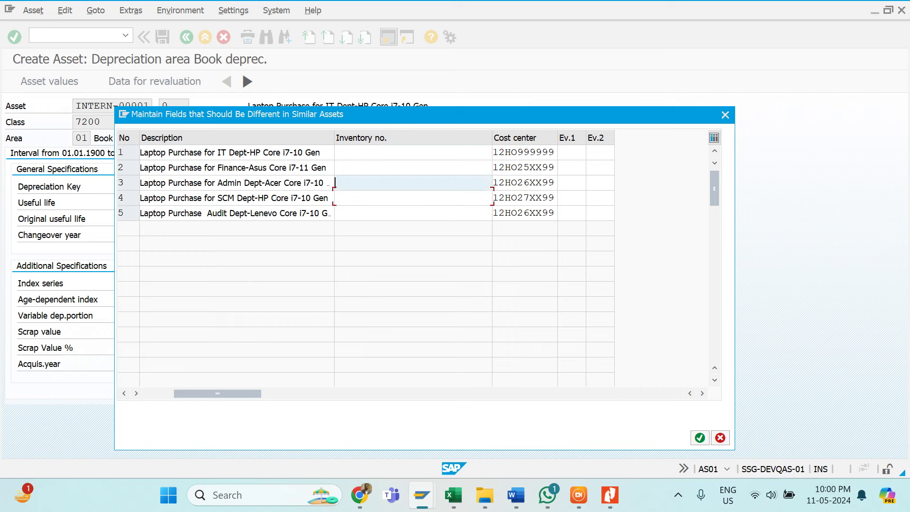
pyautogui.click(335, 167)
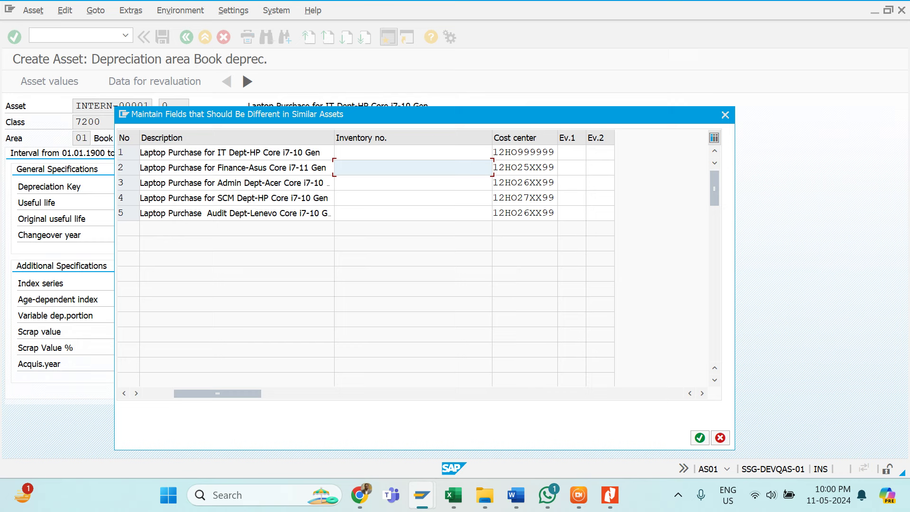
pyautogui.press('Down')
pyautogui.press('Down')
pyautogui.press('Down')
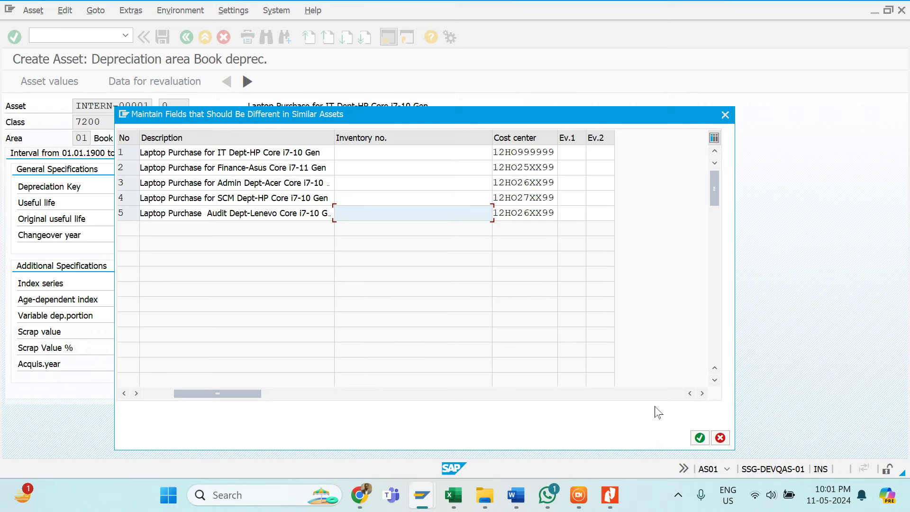
# Confirm the individual descriptions and cost centers and create the five similar assets
pyautogui.click(698, 438)
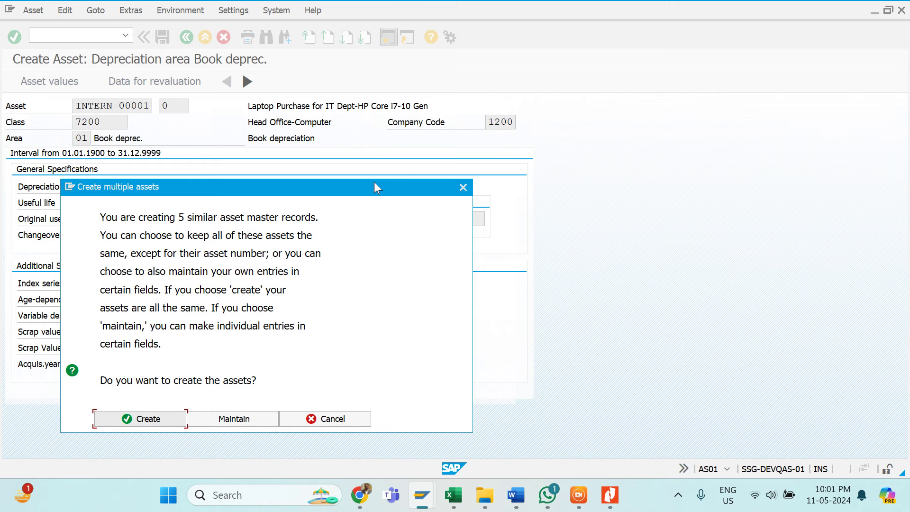
pyautogui.moveTo(375, 188); pyautogui.dragTo(590, 50)
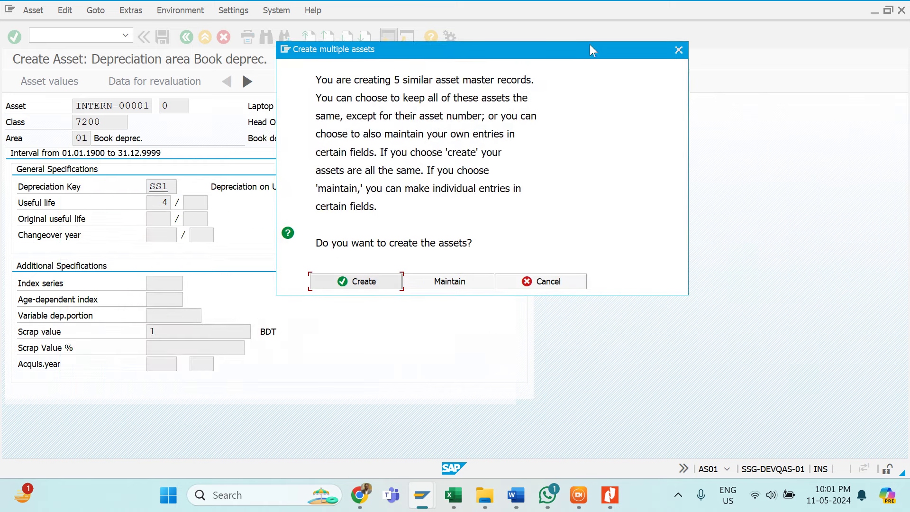
pyautogui.click(351, 283)
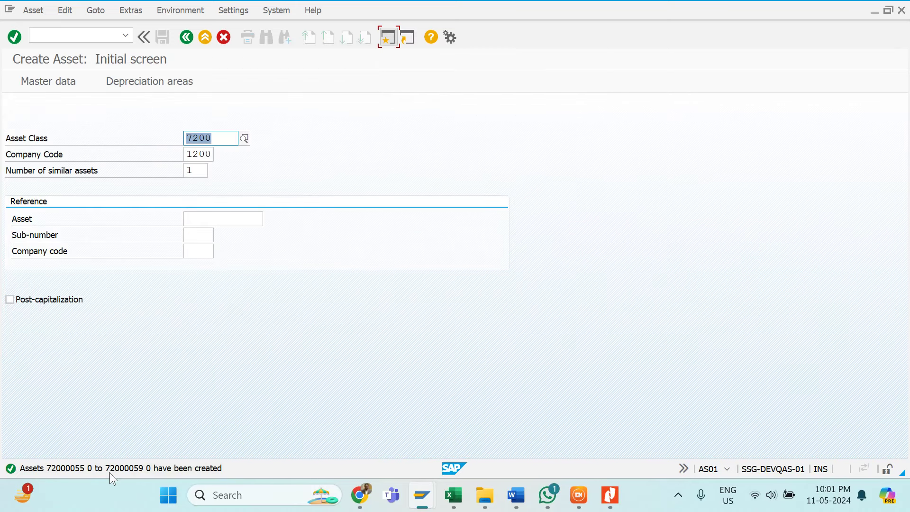
# Copy the asset creation message from its detailed help and paste it under the CREATE MULTIPLE ASSETS: AS01 heading in Word
pyautogui.click(110, 466)
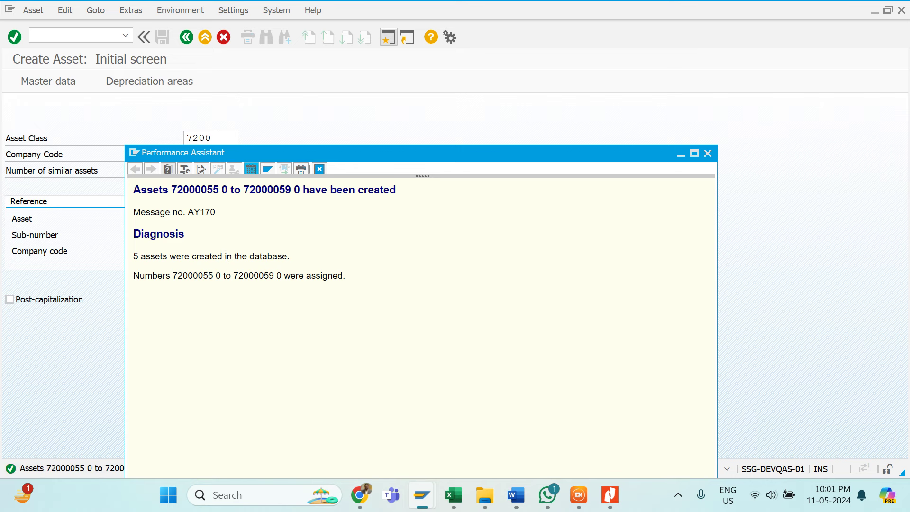
pyautogui.moveTo(134, 190); pyautogui.dragTo(426, 210)
pyautogui.hotkey('ctrl', 'c')
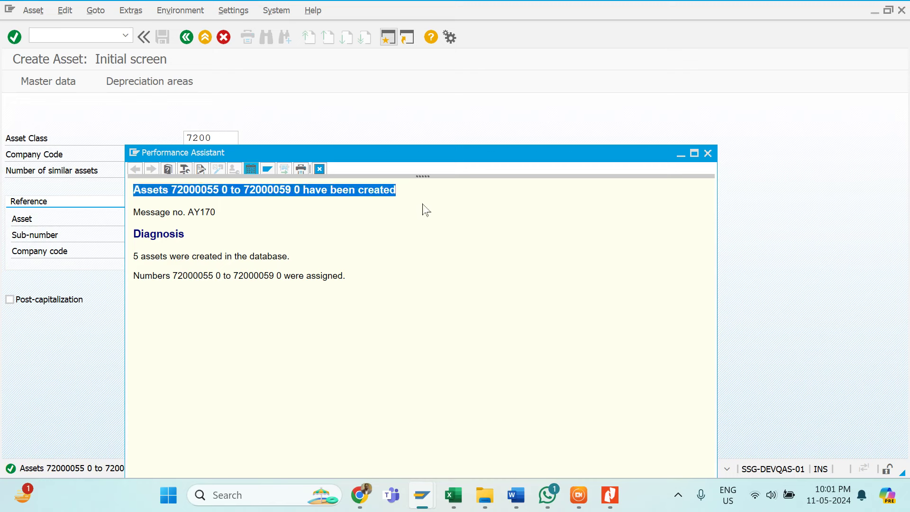
pyautogui.click(320, 170)
pyautogui.click(320, 169)
pyautogui.moveTo(517, 479)
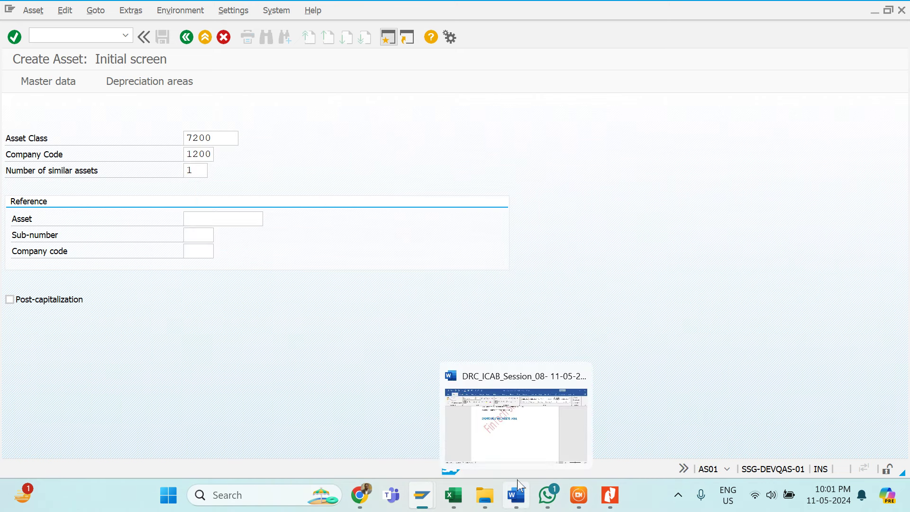
pyautogui.click(520, 447)
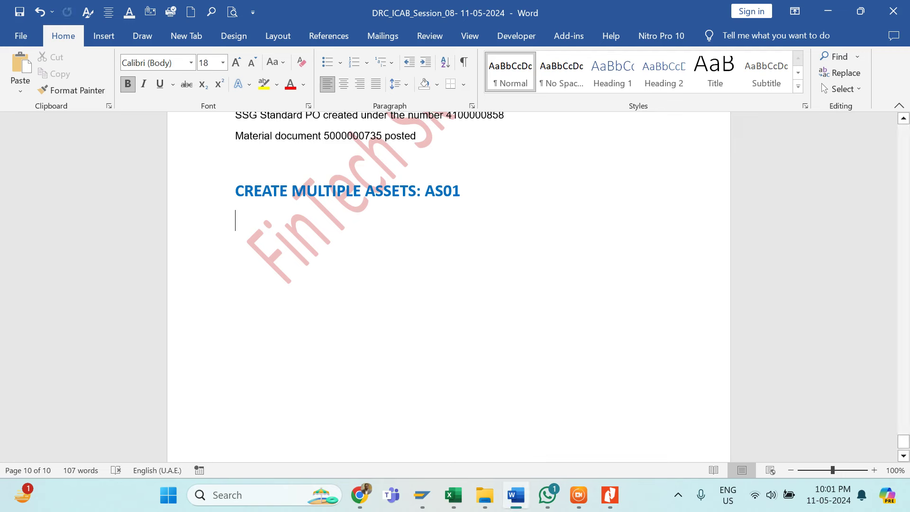
pyautogui.hotkey('ctrl', 'v')
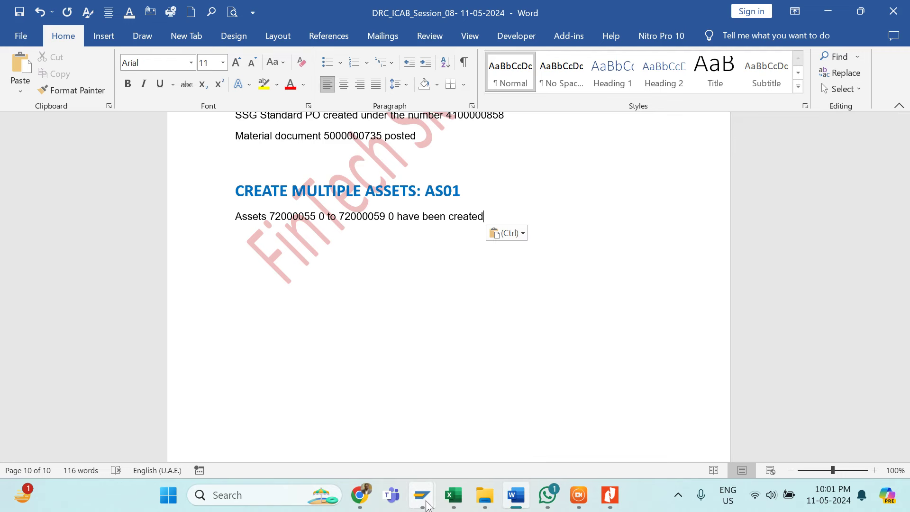
# Return to SAP, display the general and origin master data of new asset 72000055, and go back to the SAP Easy Access screen
pyautogui.moveTo(424, 500)
pyautogui.click(457, 433)
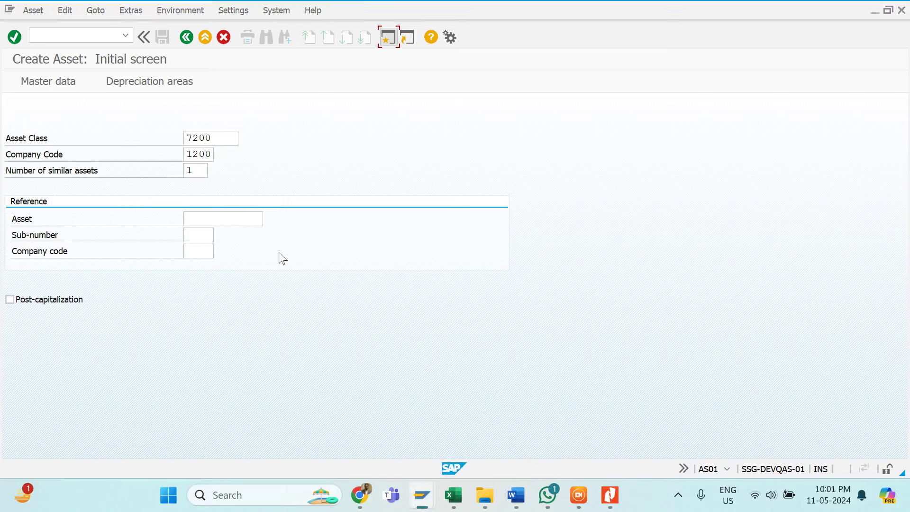
pyautogui.click(36, 13)
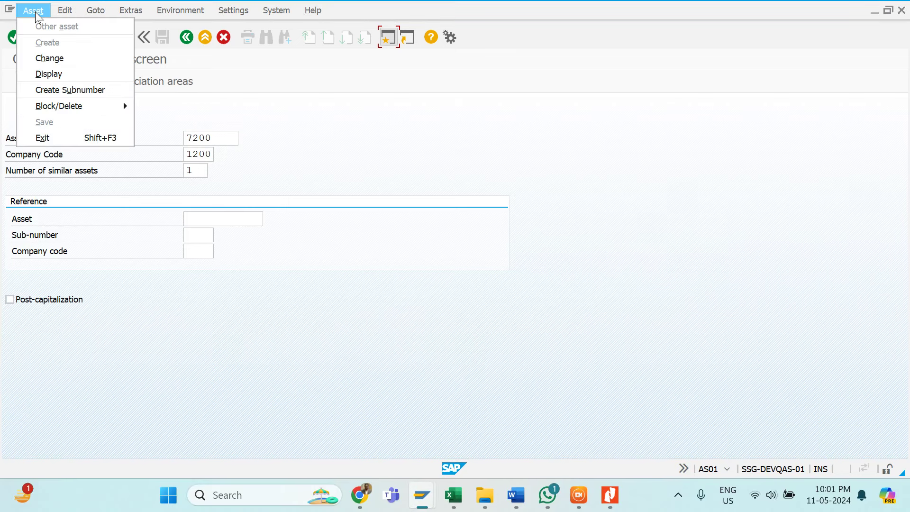
pyautogui.click(48, 74)
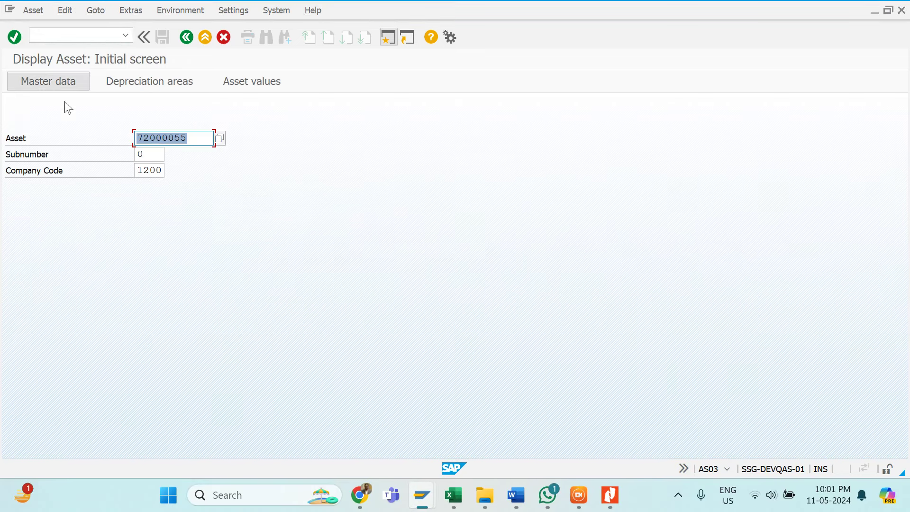
pyautogui.press('Return')
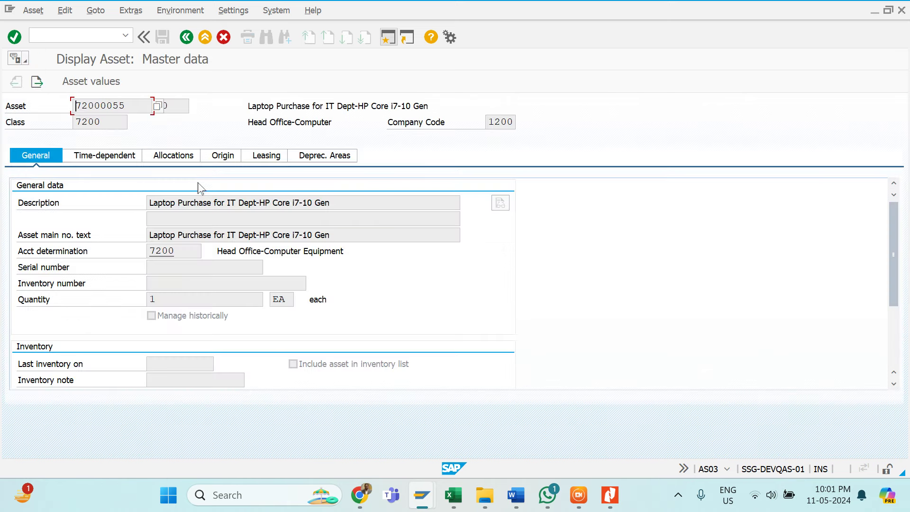
pyautogui.click(227, 161)
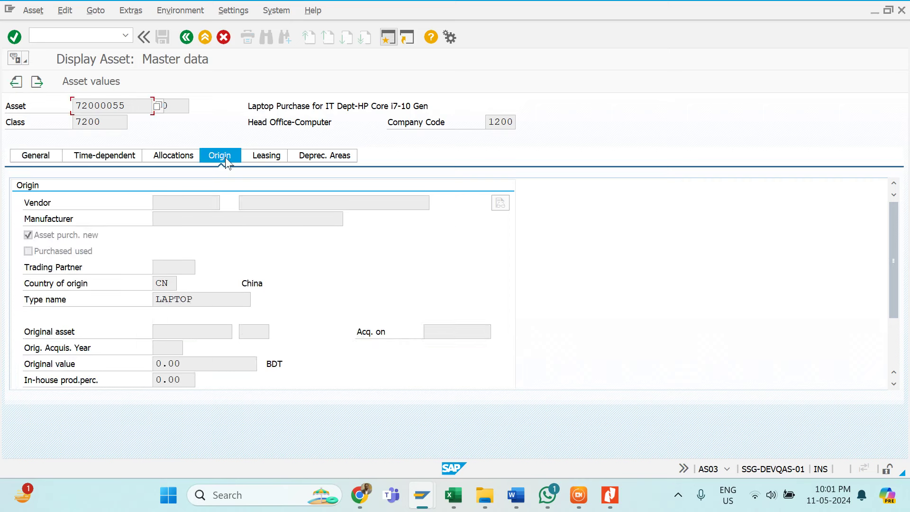
pyautogui.click(204, 38)
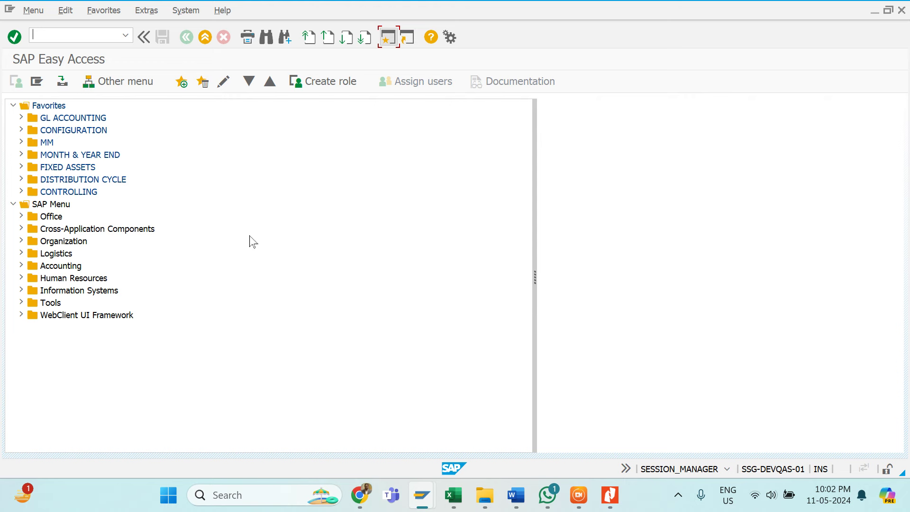
# In Word, copy the CREATE MULTIPLE ASSETS: AS01 heading to a new line below the asset creation message
pyautogui.moveTo(516, 494)
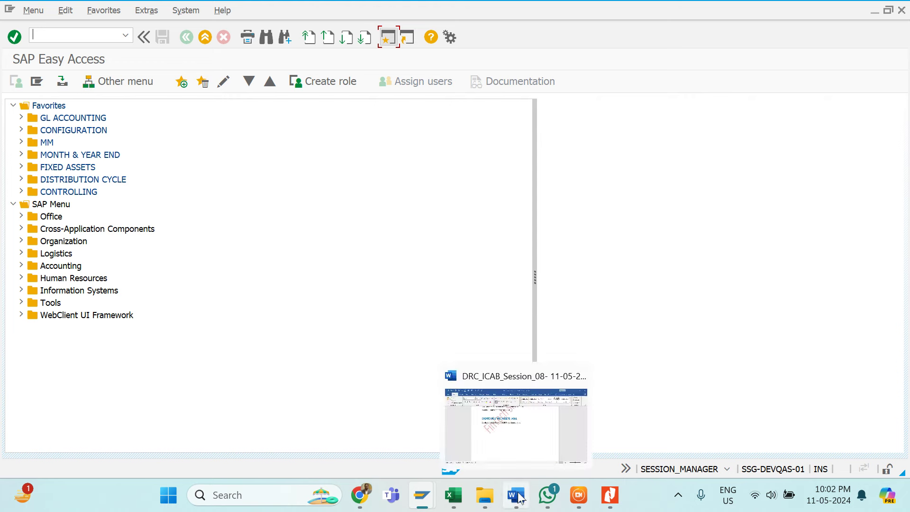
pyautogui.click(522, 428)
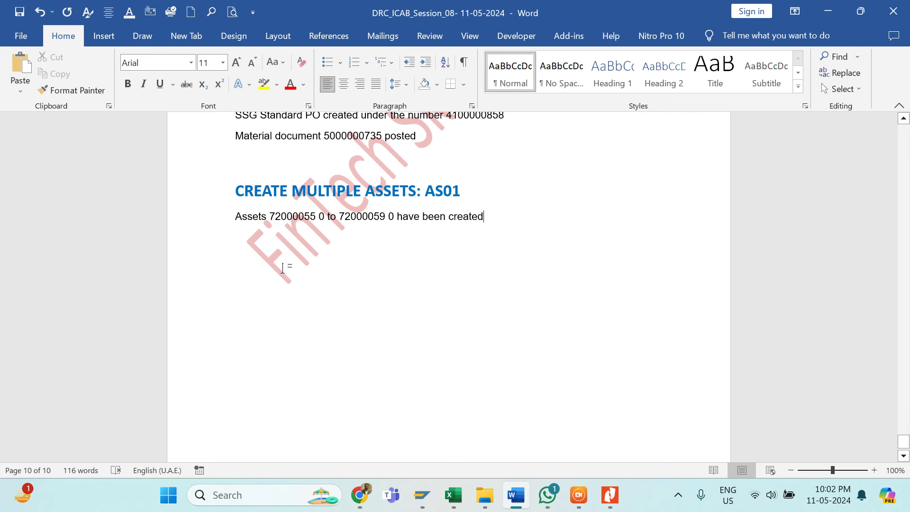
pyautogui.press('Return')
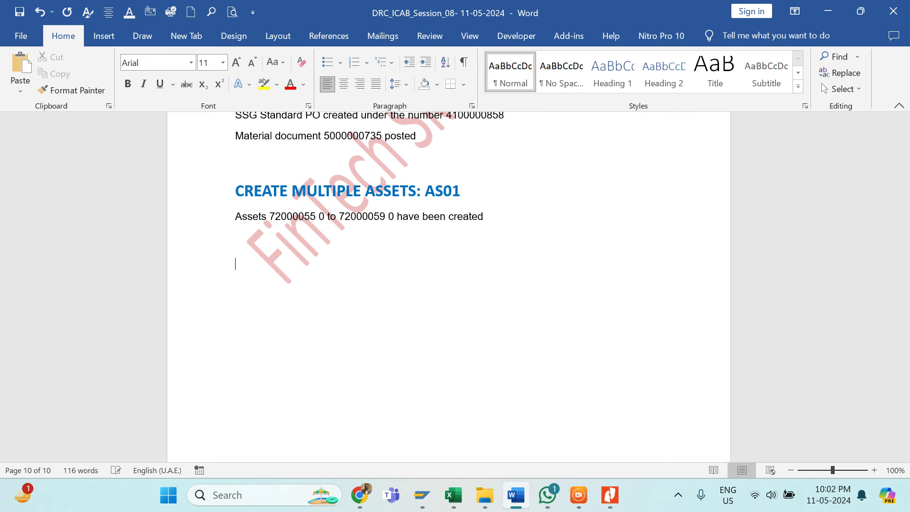
pyautogui.write('C')
pyautogui.press('BackSpace')
pyautogui.moveTo(236, 191); pyautogui.dragTo(471, 192)
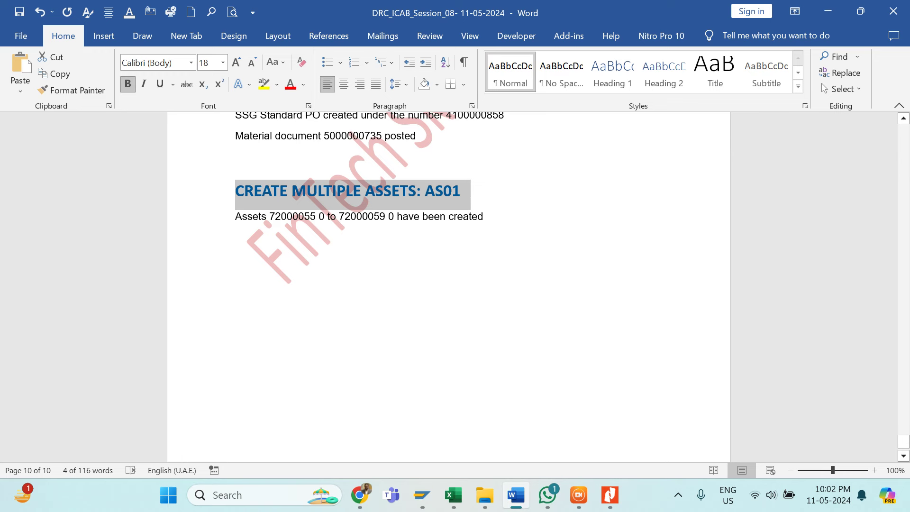
pyautogui.hotkey('ctrl', 'c')
pyautogui.click(236, 261)
pyautogui.hotkey('ctrl', 'v')
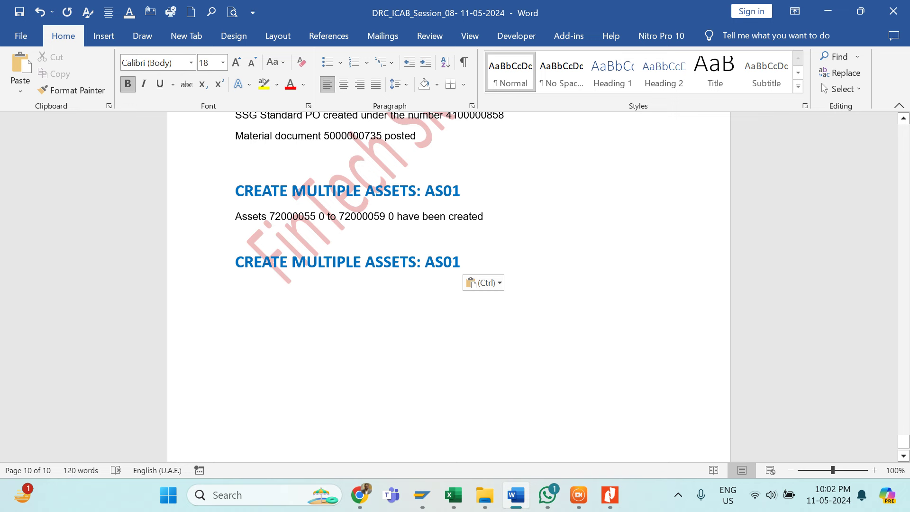
# Replace MULTIPLE with SUB in the copied heading
pyautogui.click(362, 262)
pyautogui.press('BackSpace')
pyautogui.press('BackSpace')
pyautogui.press('BackSpace')
pyautogui.press('BackSpace')
pyautogui.press('BackSpace')
pyautogui.press('BackSpace')
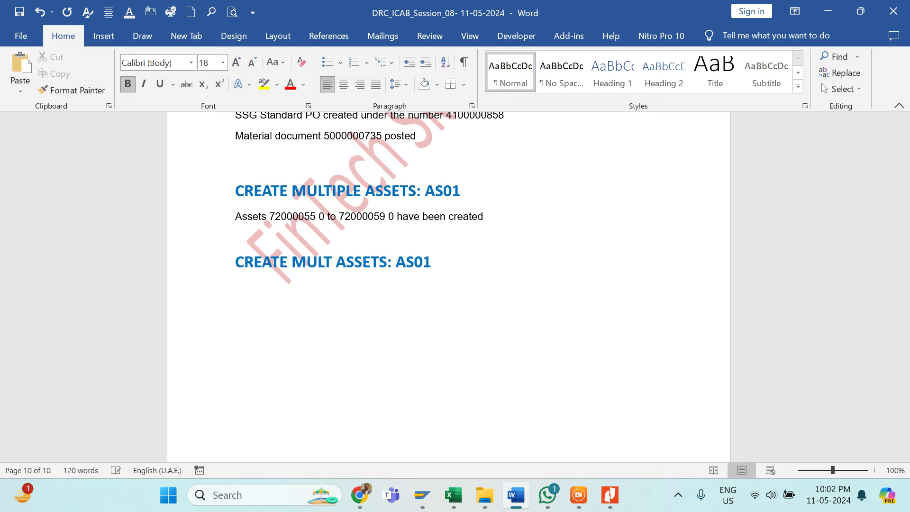
pyautogui.press('BackSpace')
pyautogui.press('BackSpace')
pyautogui.write('SU')
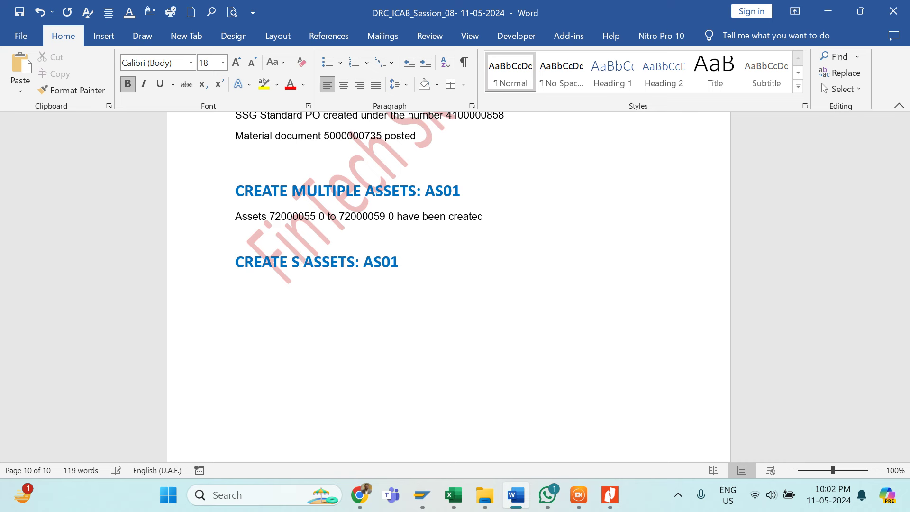
pyautogui.write('B')
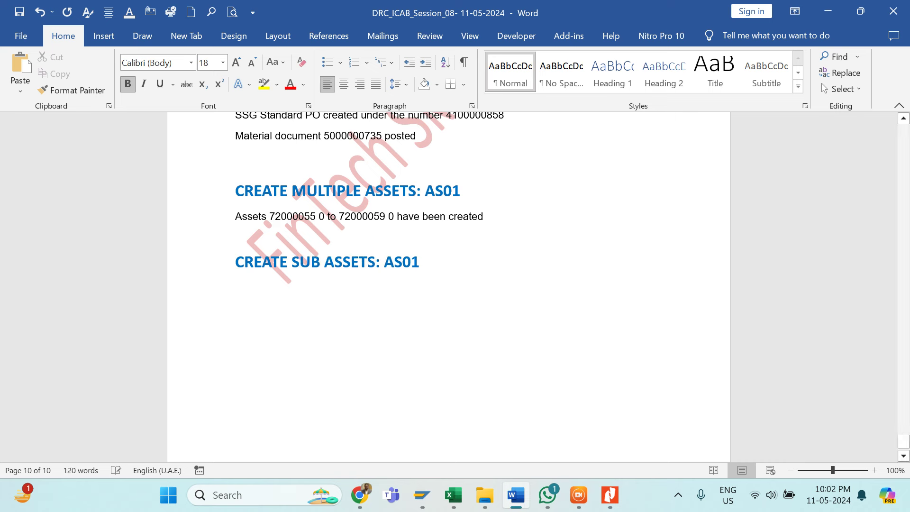
# Change the transaction code in the CREATE SUB ASSETS heading to AS11 and switch to SAP
pyautogui.click(419, 262)
pyautogui.press('BackSpace')
pyautogui.press('BackSpace')
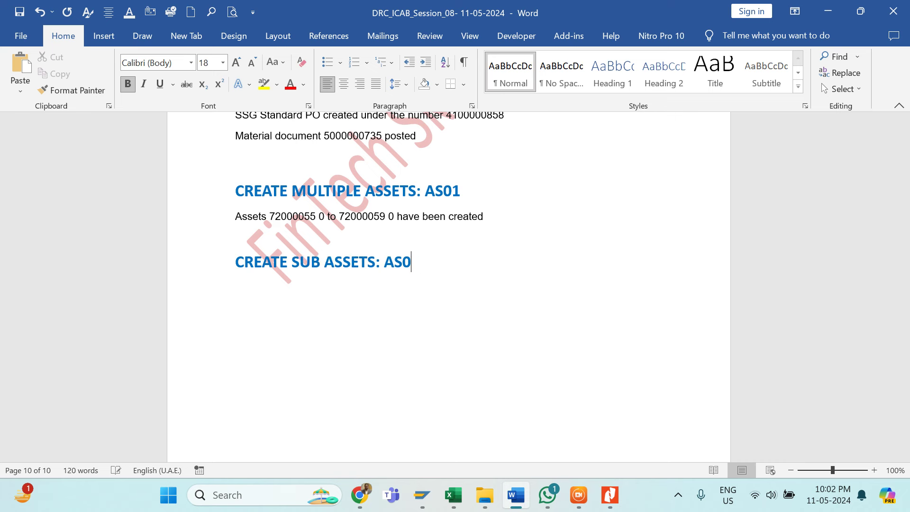
pyautogui.write('11')
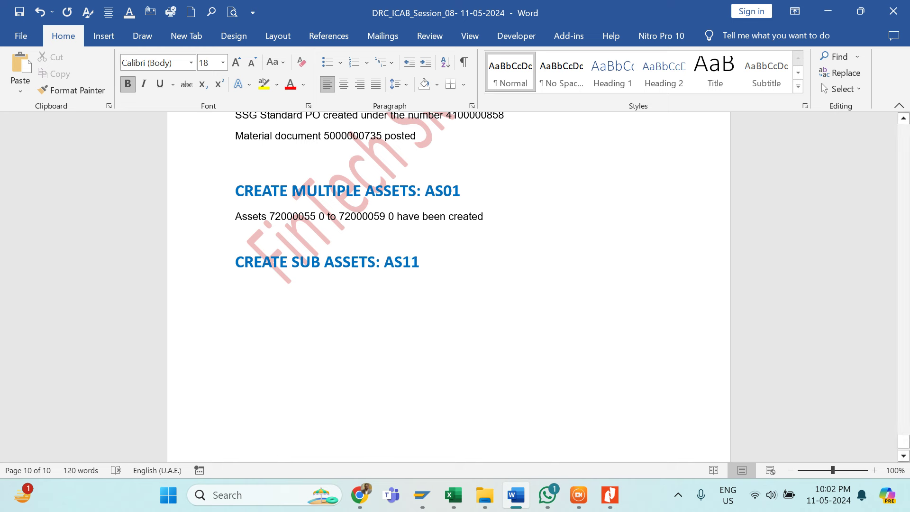
pyautogui.moveTo(429, 484)
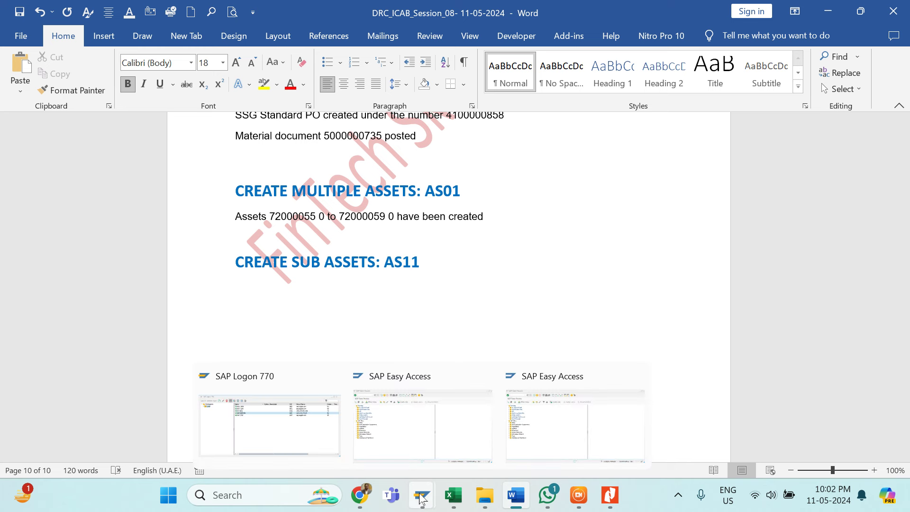
pyautogui.click(396, 433)
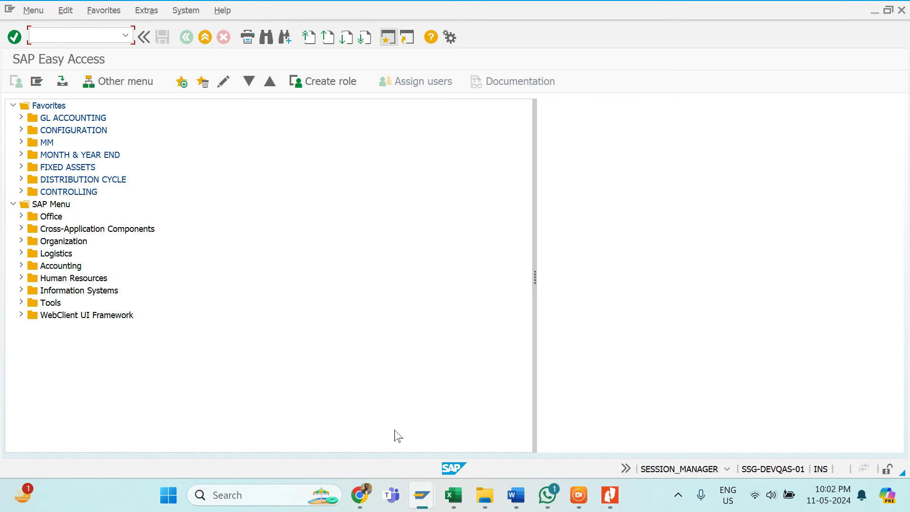
pyautogui.write('as11')
pyautogui.press('Return')
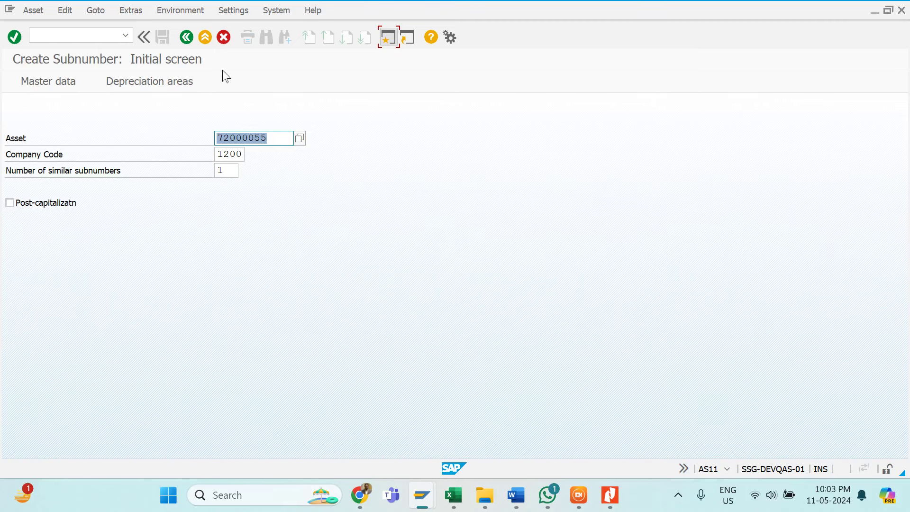
pyautogui.click(187, 38)
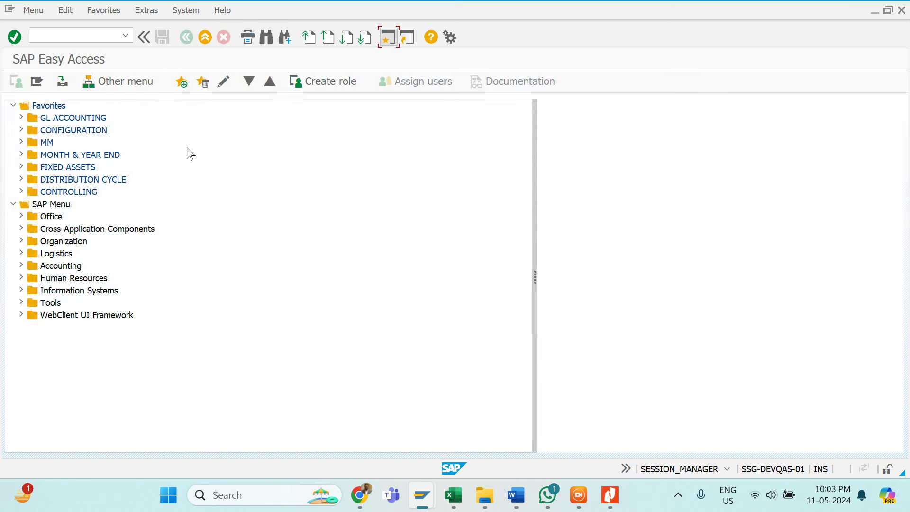
# Start AS01 for one asset in class 7200 and company code 1200, and open its master data
pyautogui.write('as01')
pyautogui.press('Return')
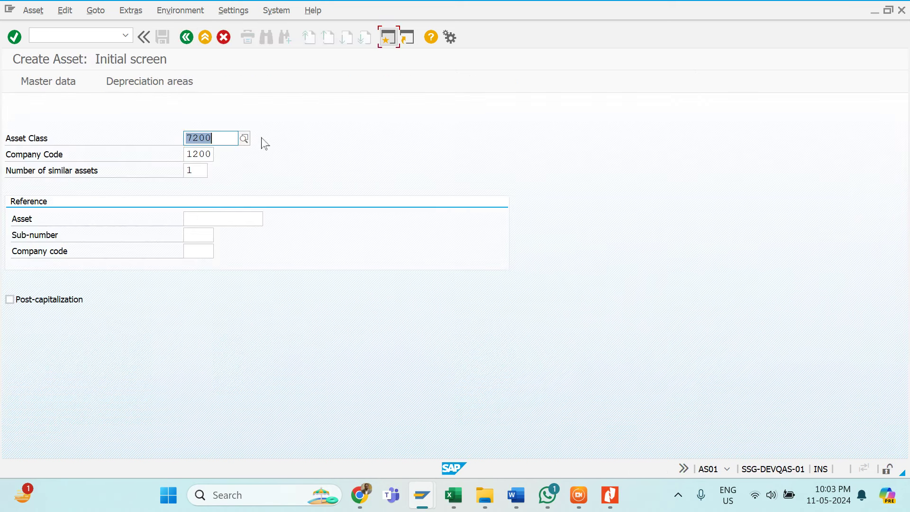
pyautogui.click(208, 138)
pyautogui.press('BackSpace')
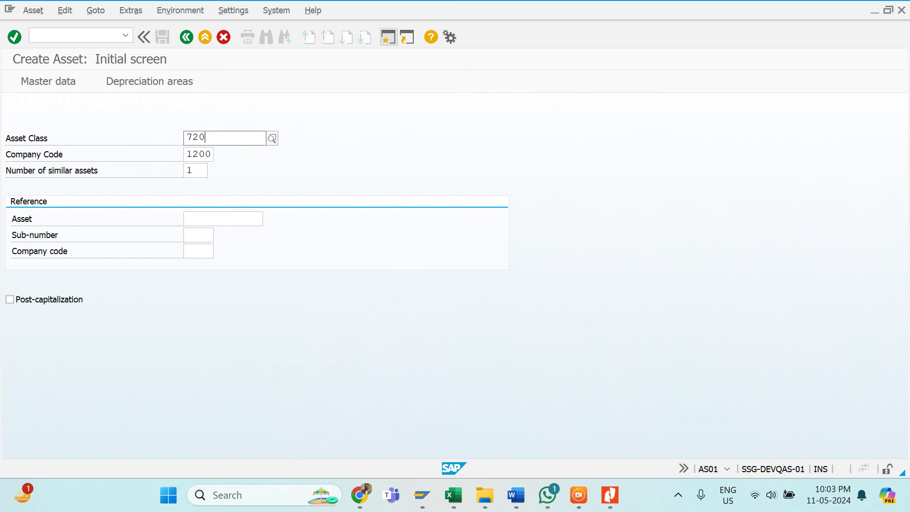
pyautogui.click(316, 153)
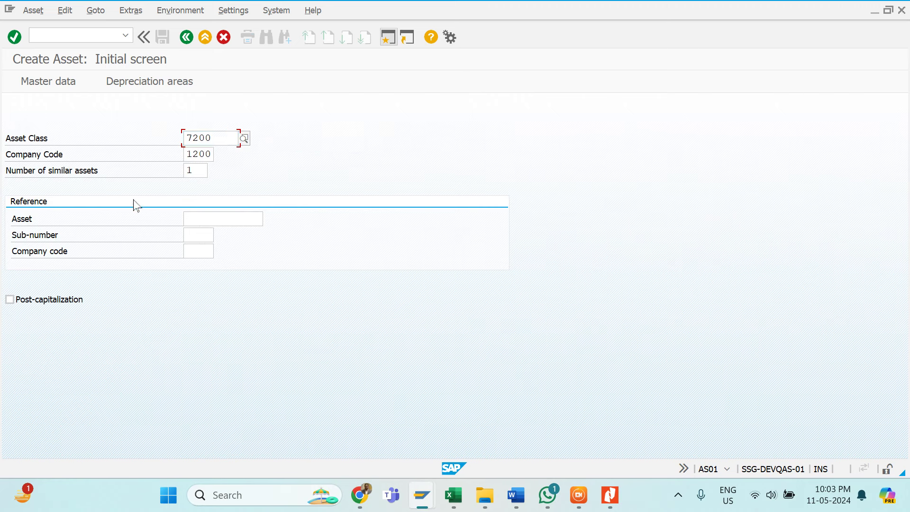
pyautogui.press('Return')
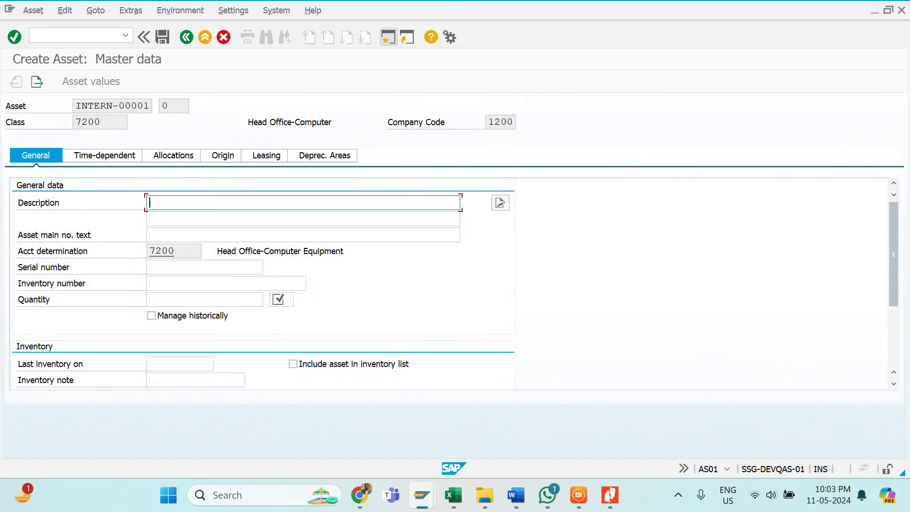
# Enter "Desktop Computer for MBD-Dell -Model:435678" as the asset description
pyautogui.write('Desktop Computer for')
pyautogui.write('MBD-')
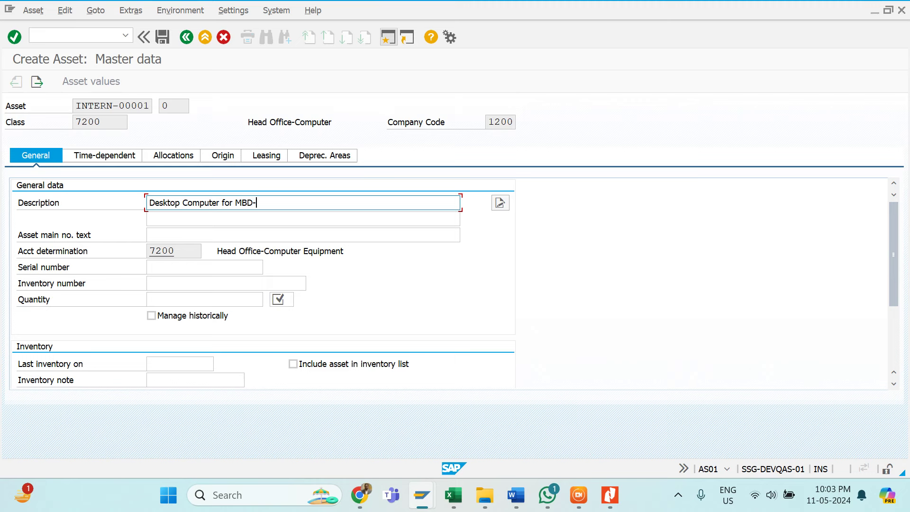
pyautogui.write('Dell -')
pyautogui.write('Model:435678')
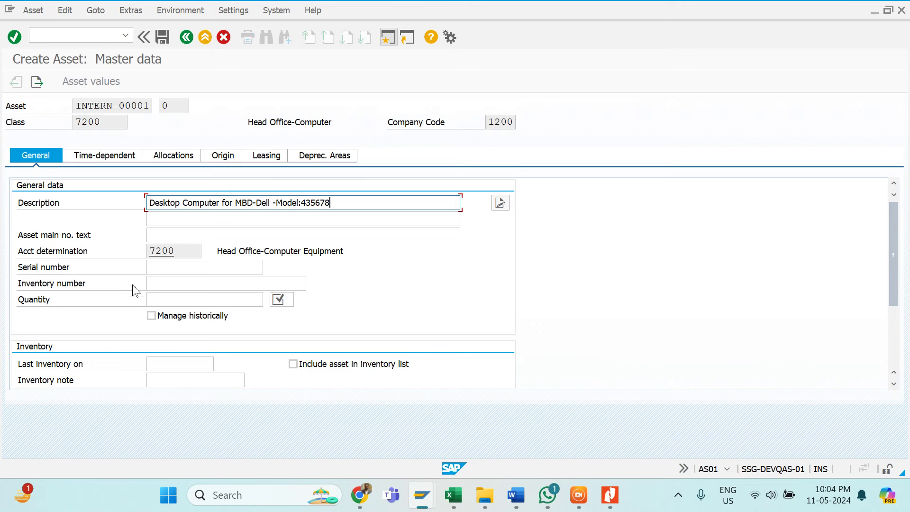
pyautogui.press('Return')
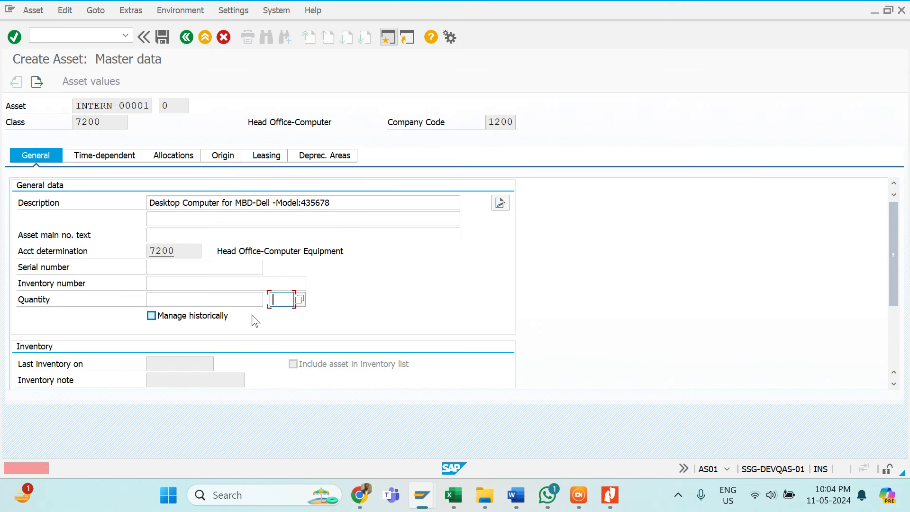
# Set the asset's quantity to 1 with the unit EA
pyautogui.write('ea')
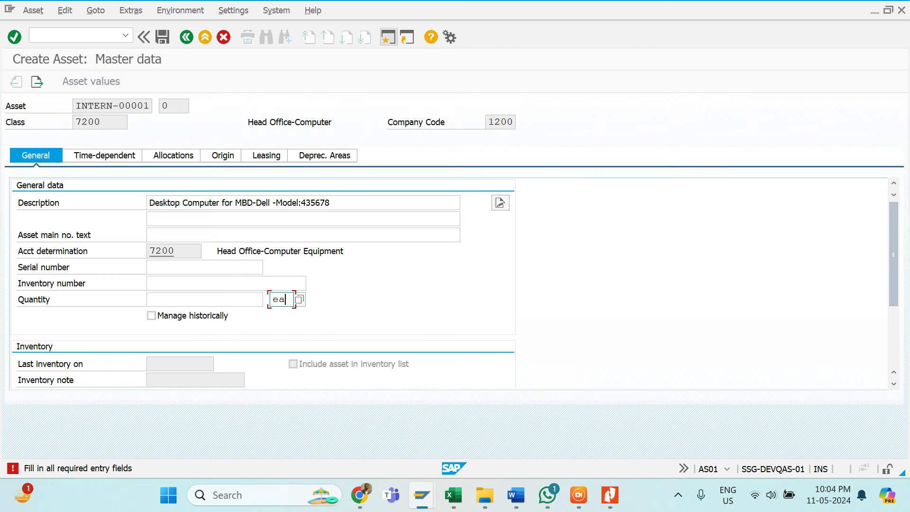
pyautogui.click(156, 299)
pyautogui.write('1')
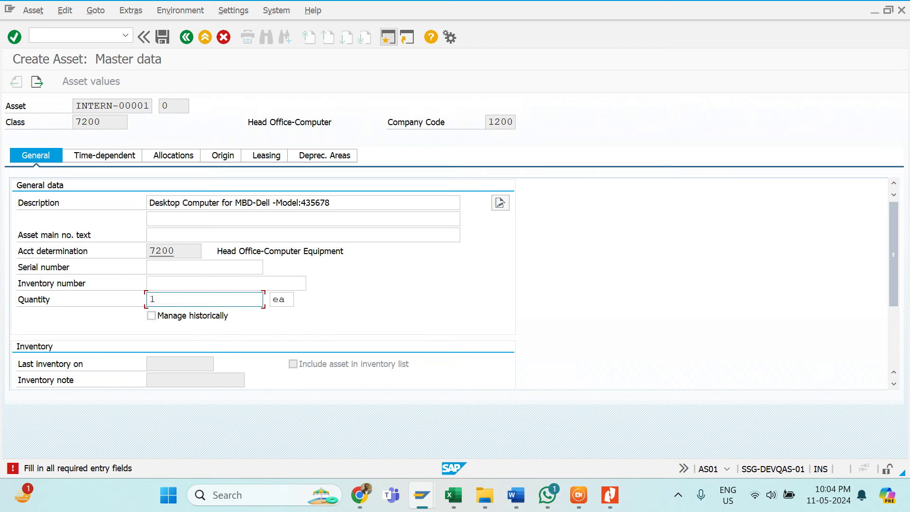
pyautogui.press('Return')
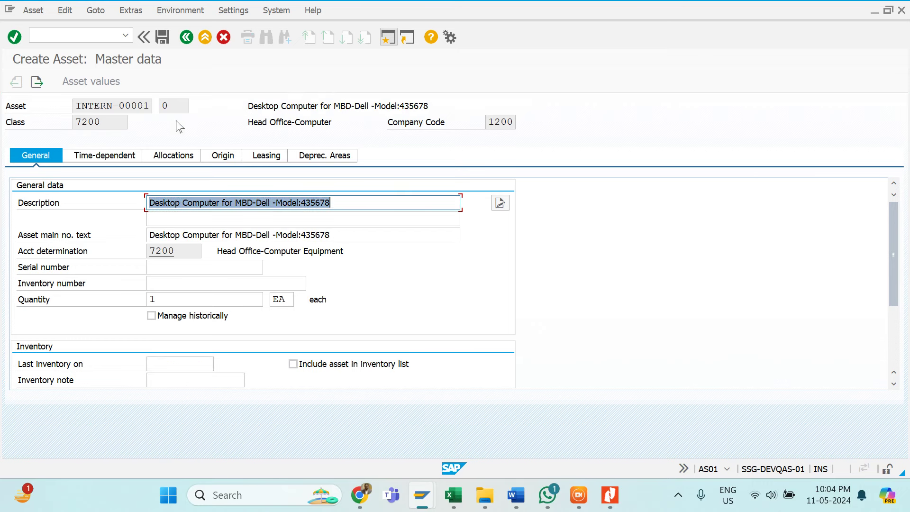
# Assign cost center 12HO999999 and plant 1201 in the asset's time-dependent data
pyautogui.click(126, 159)
pyautogui.press('Down')
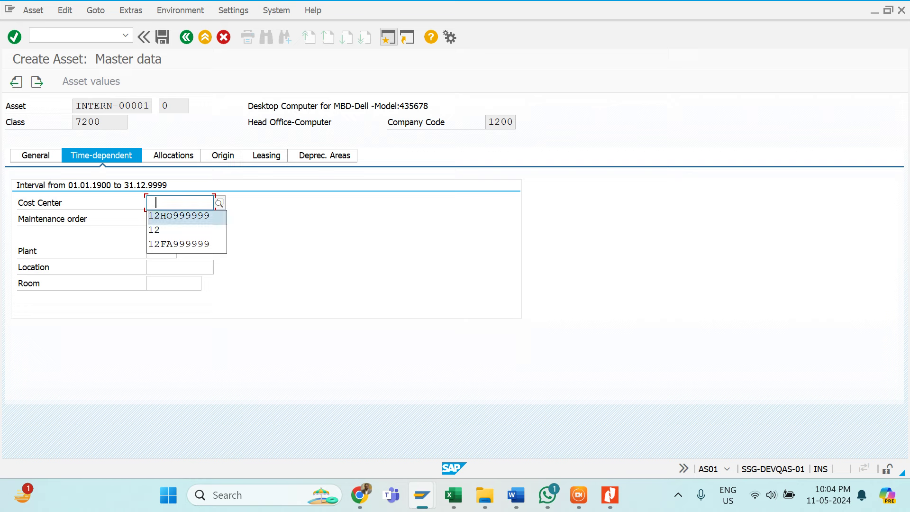
pyautogui.press('Return')
pyautogui.press('Tab')
pyautogui.press('Tab')
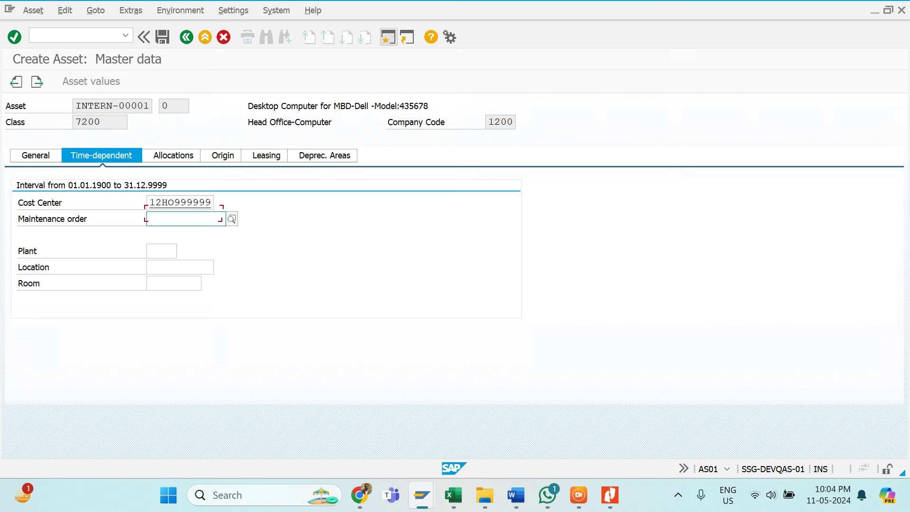
pyautogui.press('Down')
pyautogui.press('Return')
pyautogui.press('Tab')
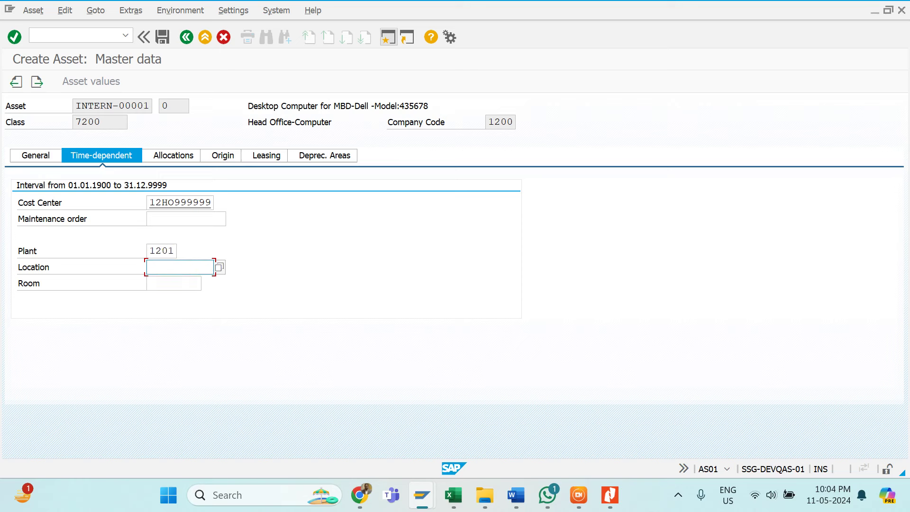
# Enter MBD OFF as the room in the time-dependent data, leaving the location blank
pyautogui.press('Tab')
pyautogui.press('Down')
pyautogui.press('Up')
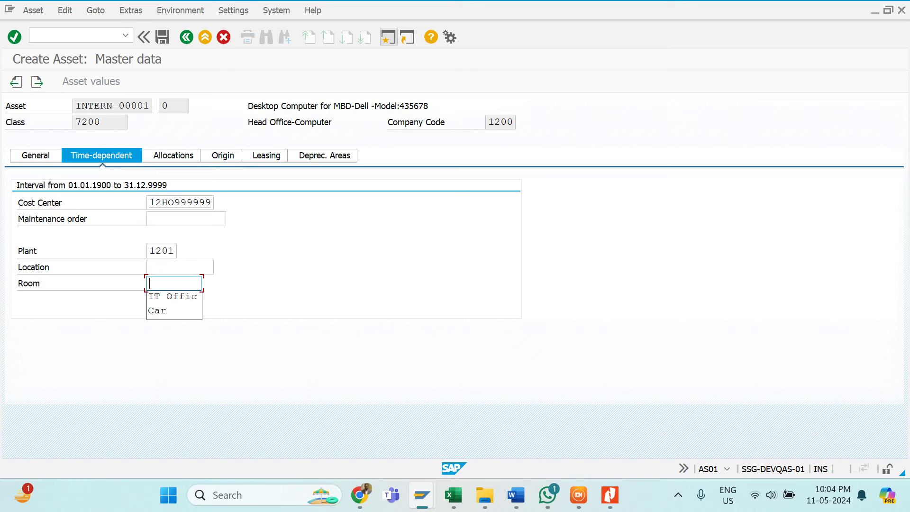
pyautogui.write('MBD')
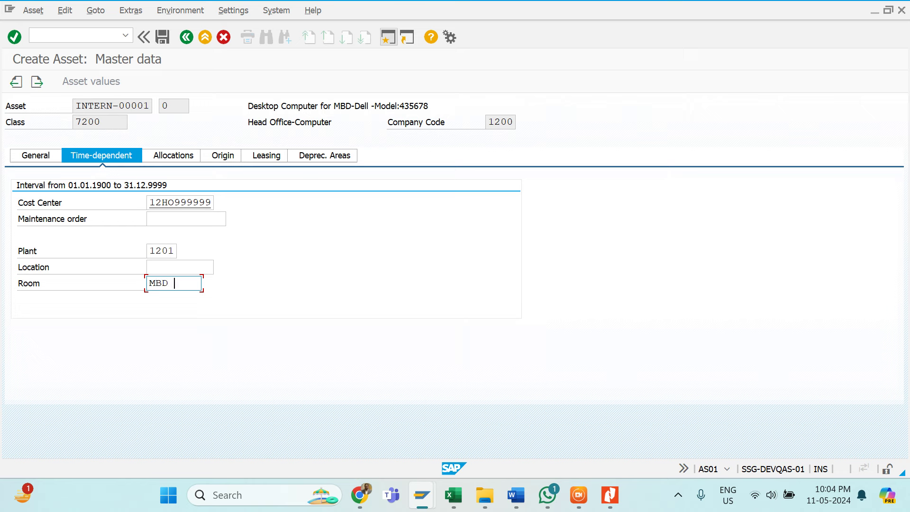
pyautogui.write(' OFF')
pyautogui.press('Return')
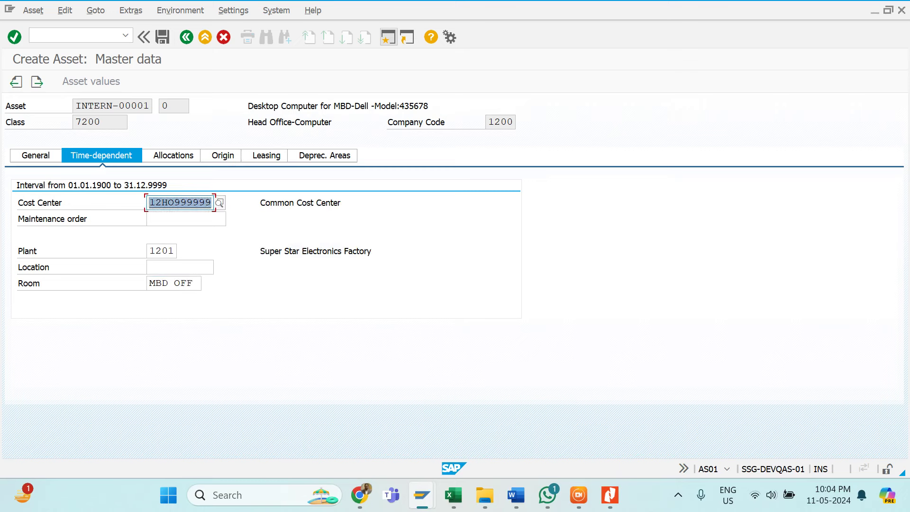
# In the origin data, mark the asset as purchased new and set the country of origin to CN
pyautogui.click(232, 161)
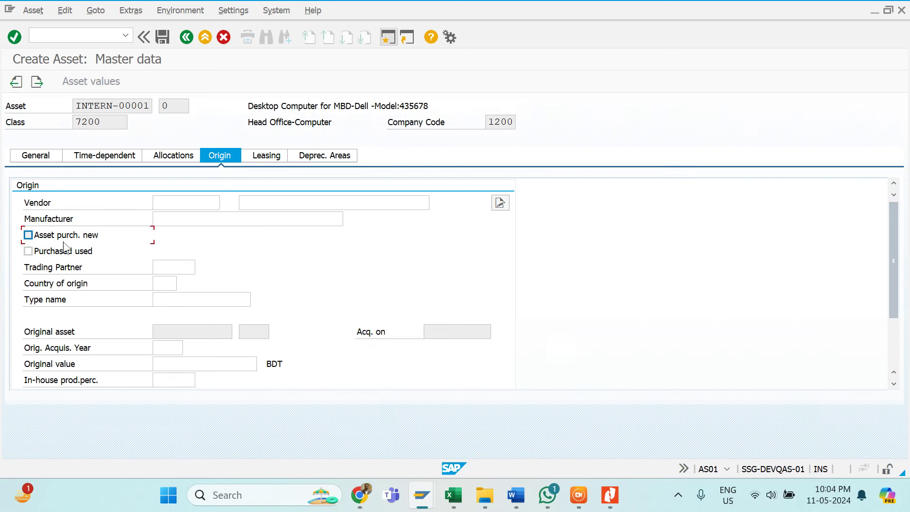
pyautogui.click(63, 242)
pyautogui.click(164, 283)
pyautogui.press('Down')
pyautogui.press('Down')
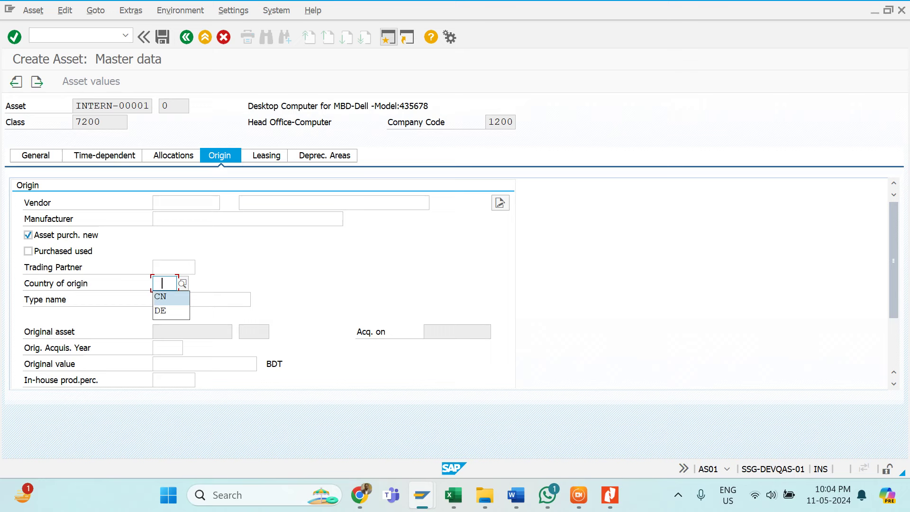
pyautogui.press('Up')
pyautogui.press('Return')
pyautogui.press('Tab')
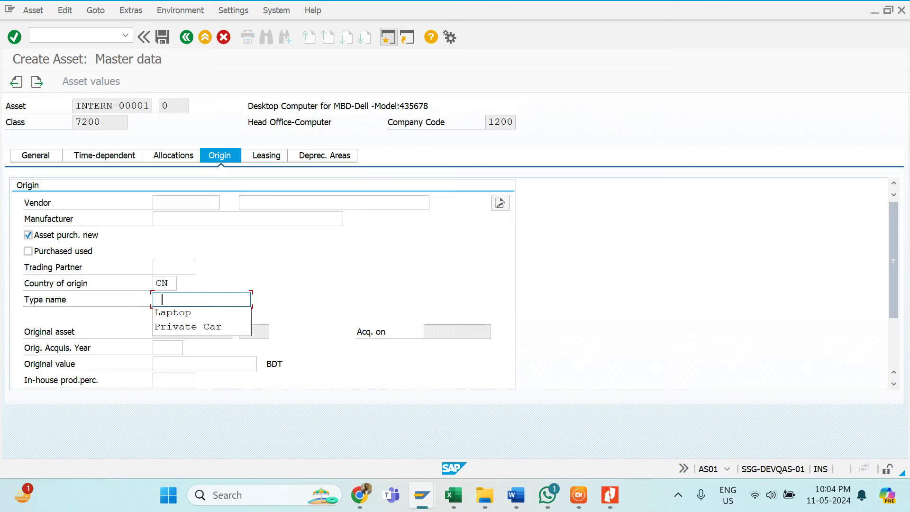
# Enter Desktop as the type name in the asset's origin data
pyautogui.press('Down')
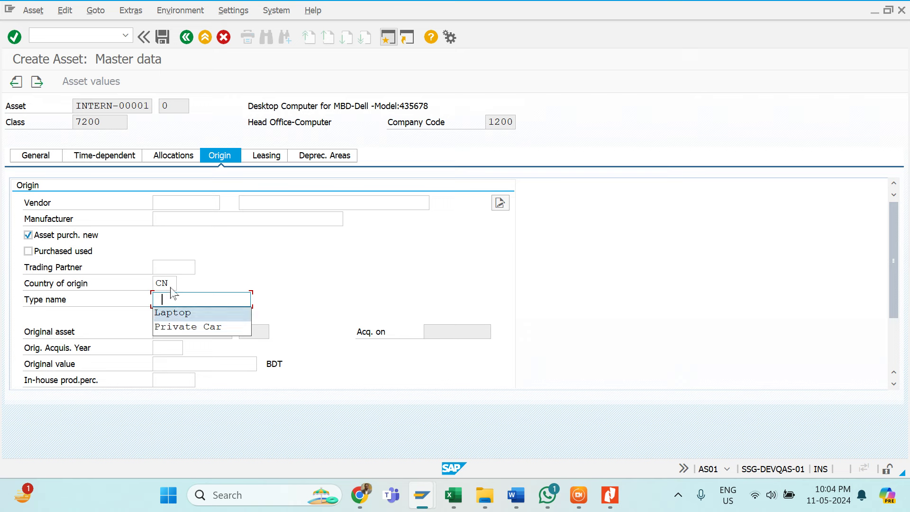
pyautogui.press('BackSpace')
pyautogui.write('De')
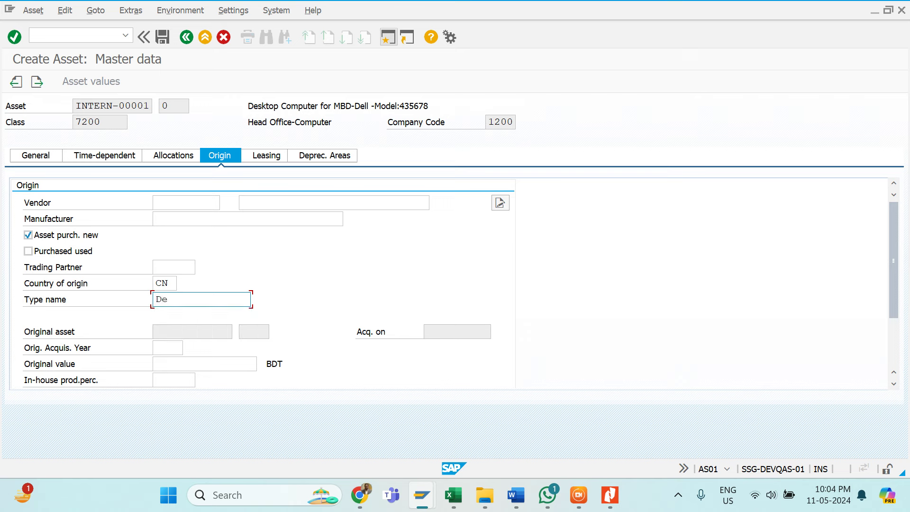
pyautogui.write('skto')
pyautogui.hotkey('shift', 'Tab')
pyautogui.write('p')
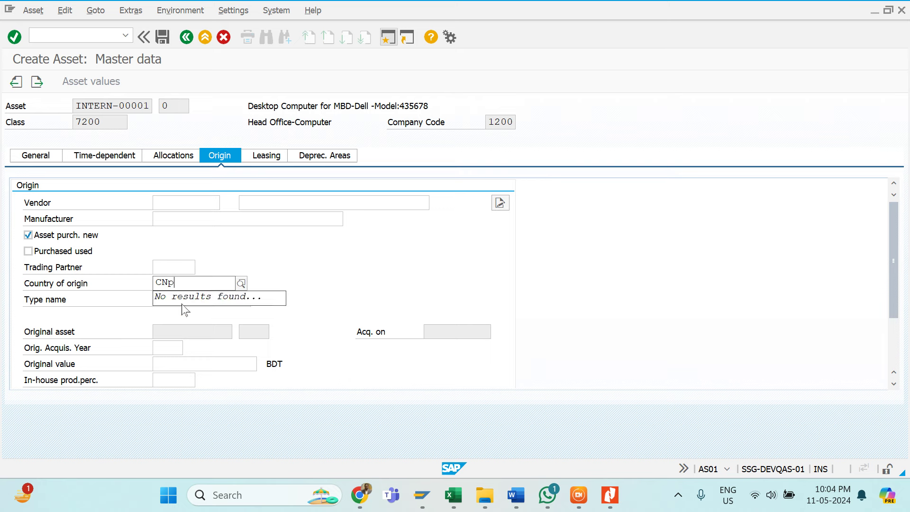
pyautogui.press('BackSpace')
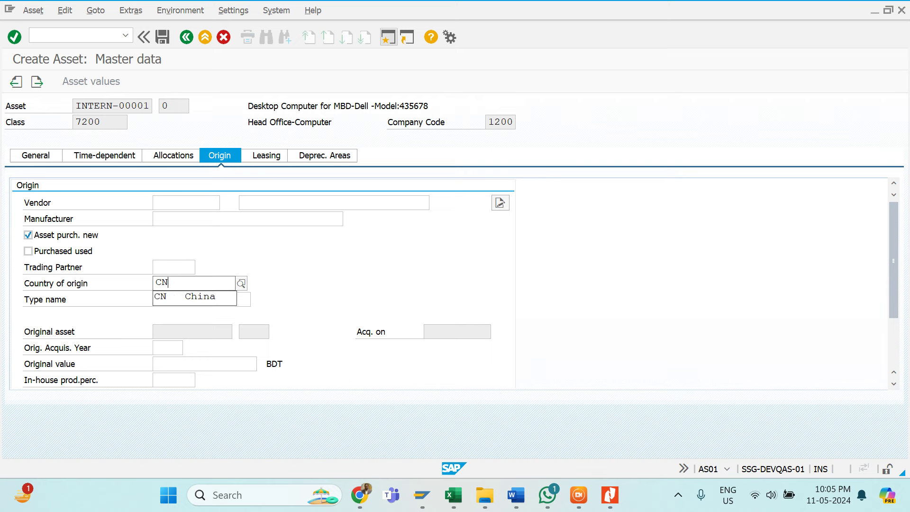
pyautogui.press('Tab')
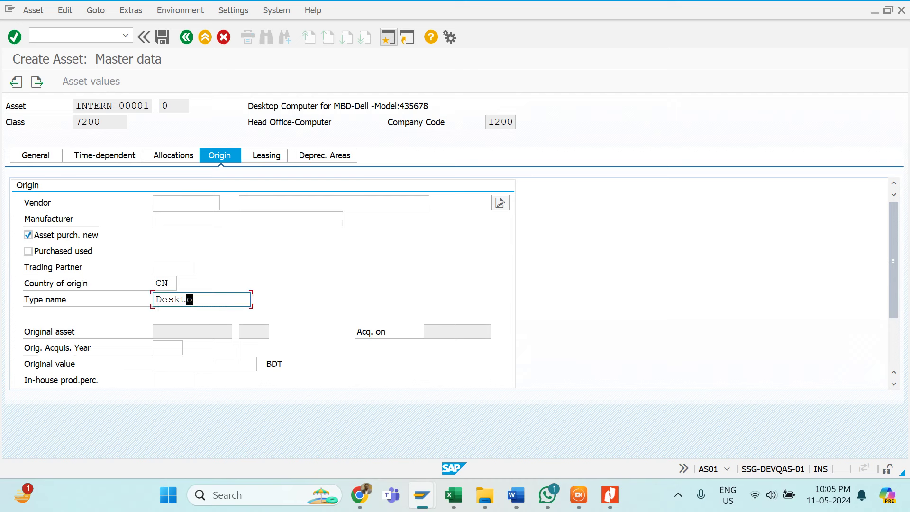
pyautogui.write('op')
pyautogui.press('Left')
pyautogui.press('Left')
pyautogui.press('BackSpace')
pyautogui.press('Return')
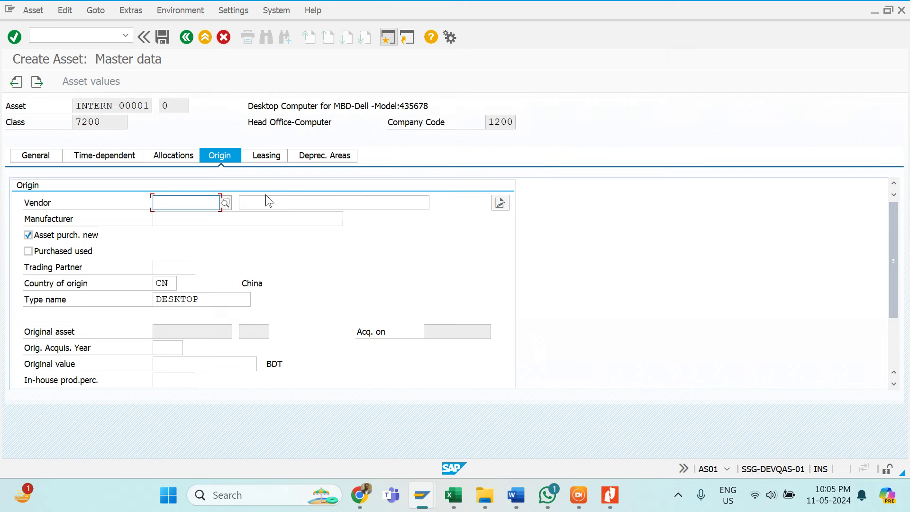
# Give the book depreciation area a useful life of 5 years and a scrap value of 1 BDT, and save the asset
pyautogui.click(314, 156)
pyautogui.press('Tab')
pyautogui.write('5')
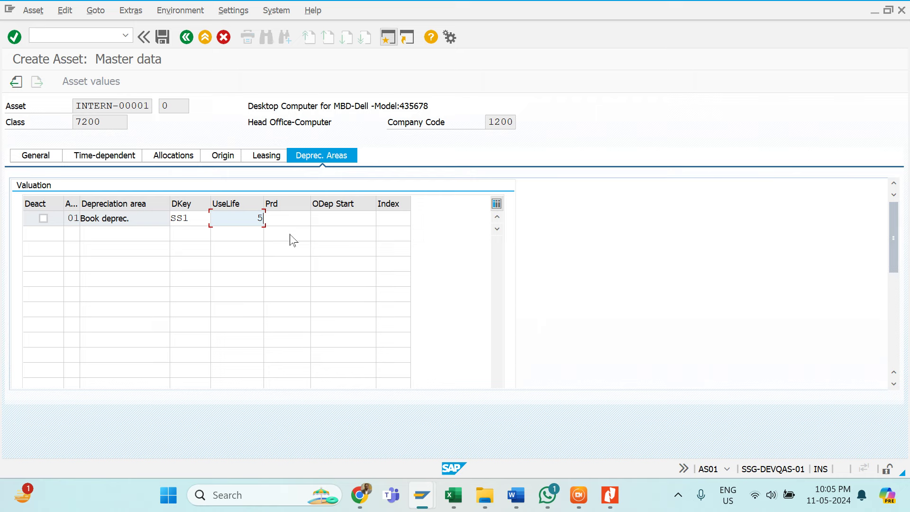
pyautogui.press('Return')
pyautogui.press('Return')
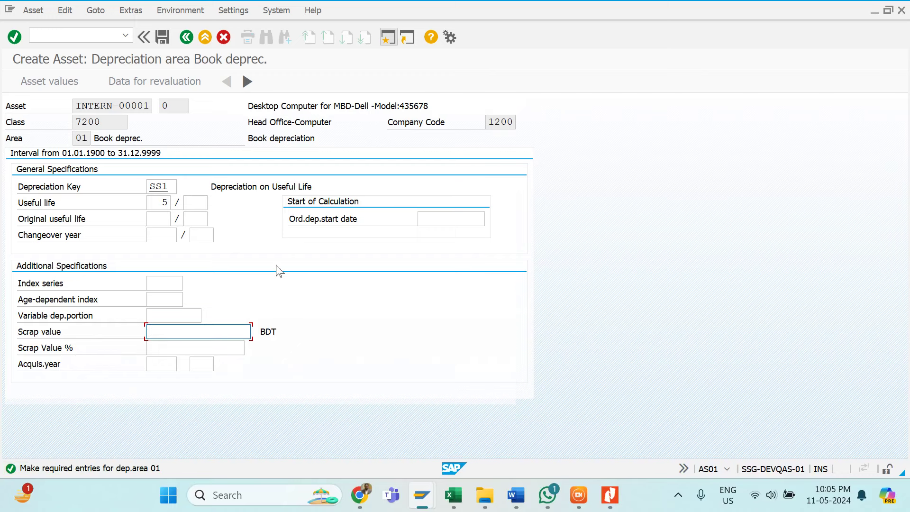
pyautogui.write('1')
pyautogui.hotkey('ctrl', 's')
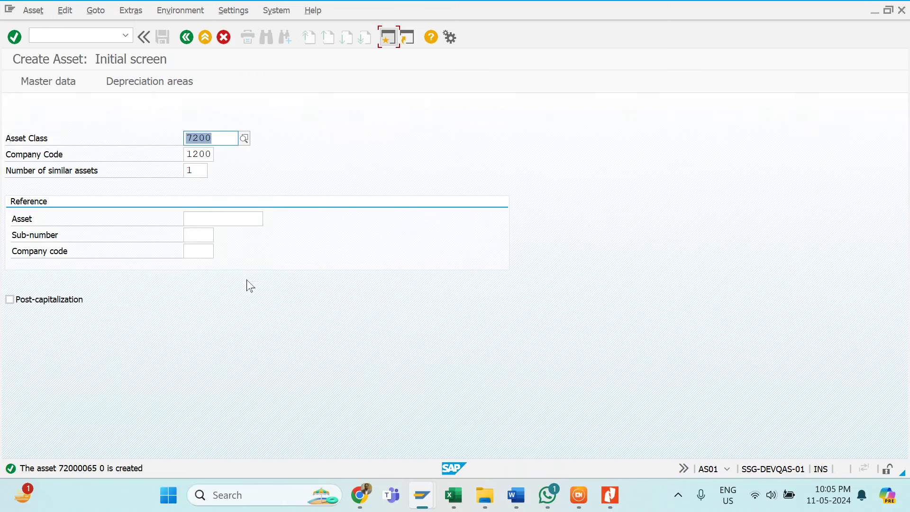
# Open the details of the asset creation message, copy the message's heading text, and close the details
pyautogui.doubleClick(81, 470)
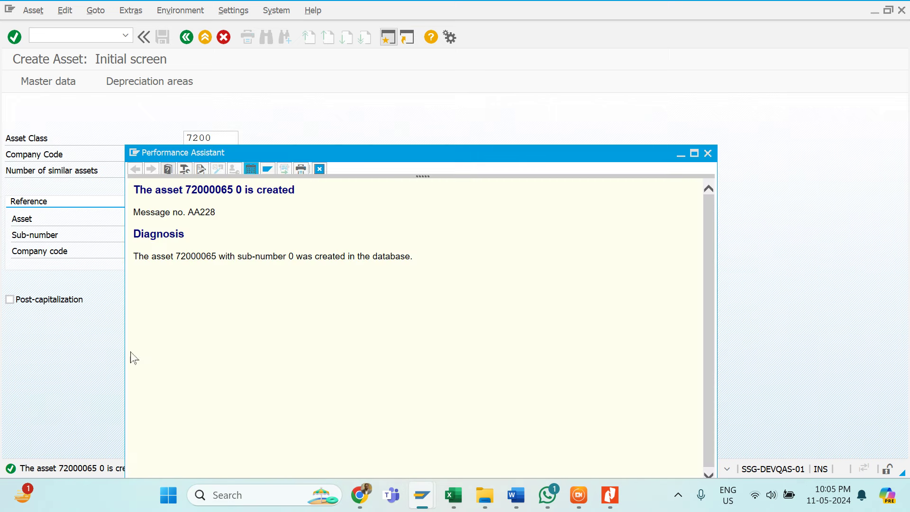
pyautogui.moveTo(134, 189); pyautogui.dragTo(303, 191)
pyautogui.click(344, 190)
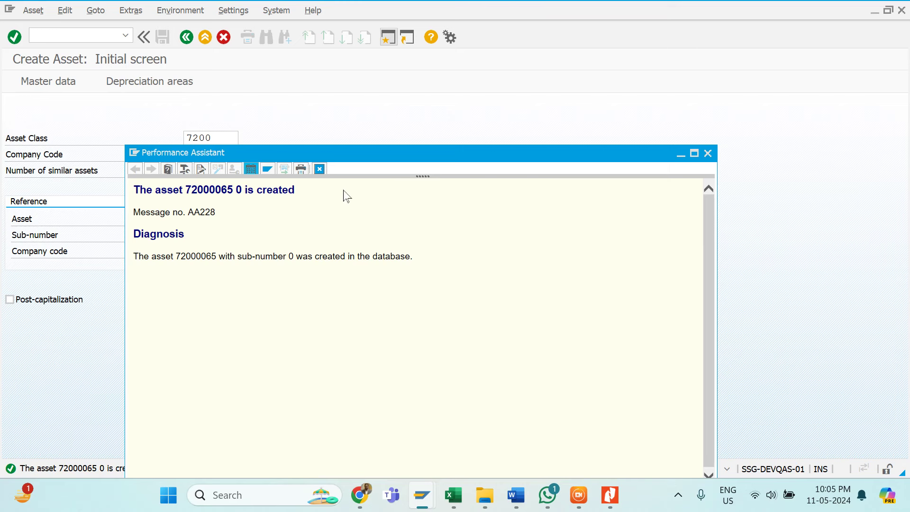
pyautogui.click(319, 169)
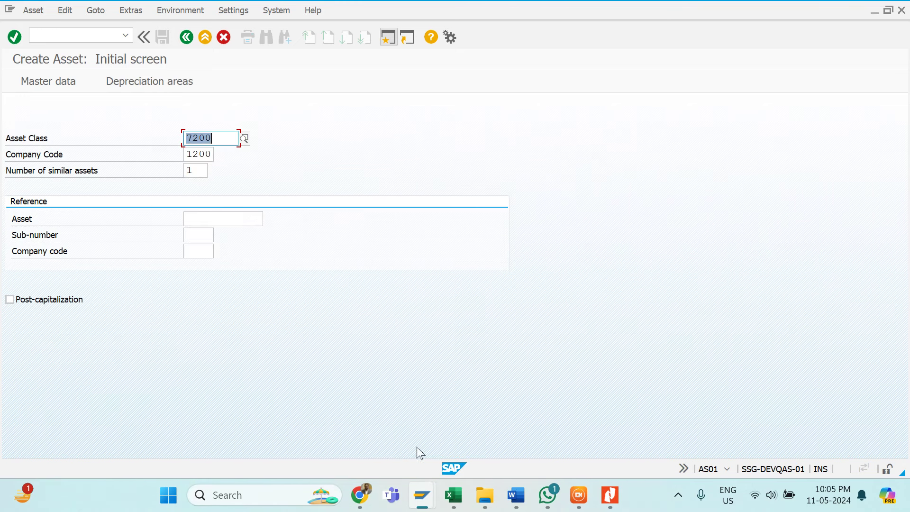
# Switch to the Word document and add a line reading "Main Asset>" under the CREATE SUB ASSETS: AS11 heading
pyautogui.click(532, 453)
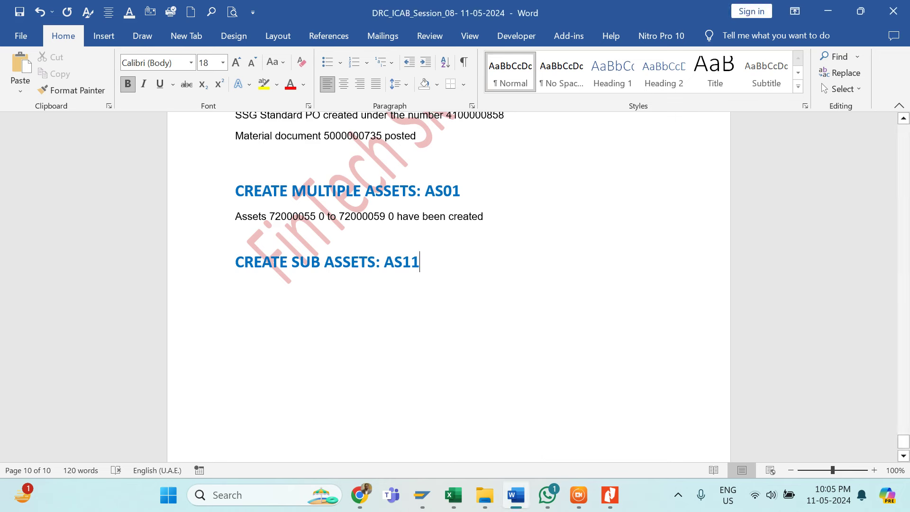
pyautogui.press('Return')
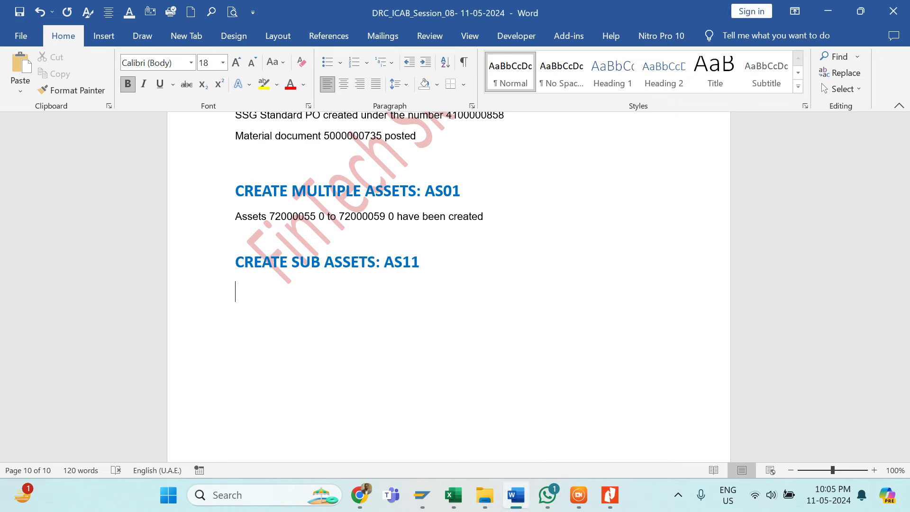
pyautogui.write('Main Asset>')
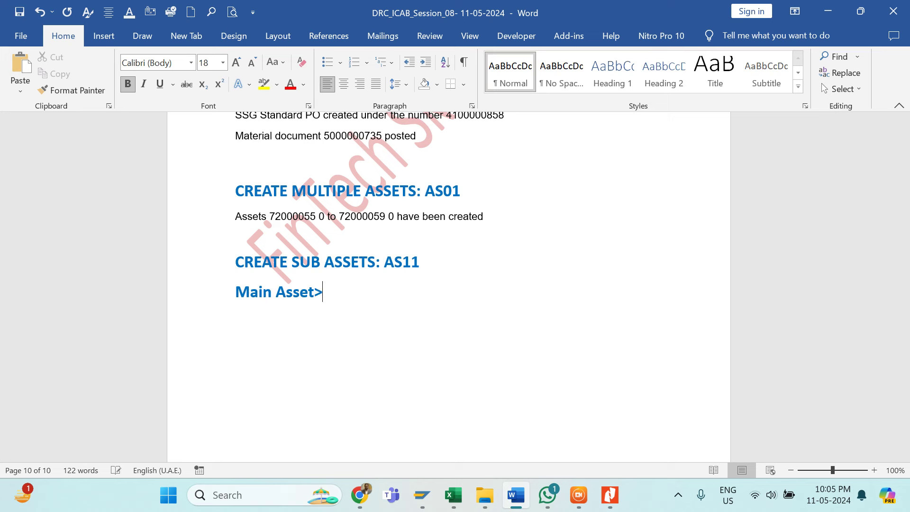
pyautogui.write('CREATE MULTIPLE ASSETS: AS01')
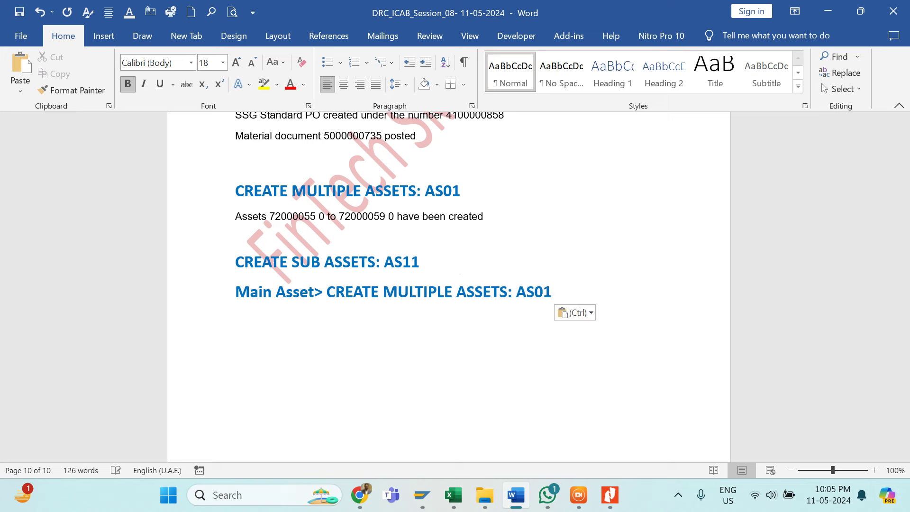
pyautogui.hotkey('ctrl', 'z')
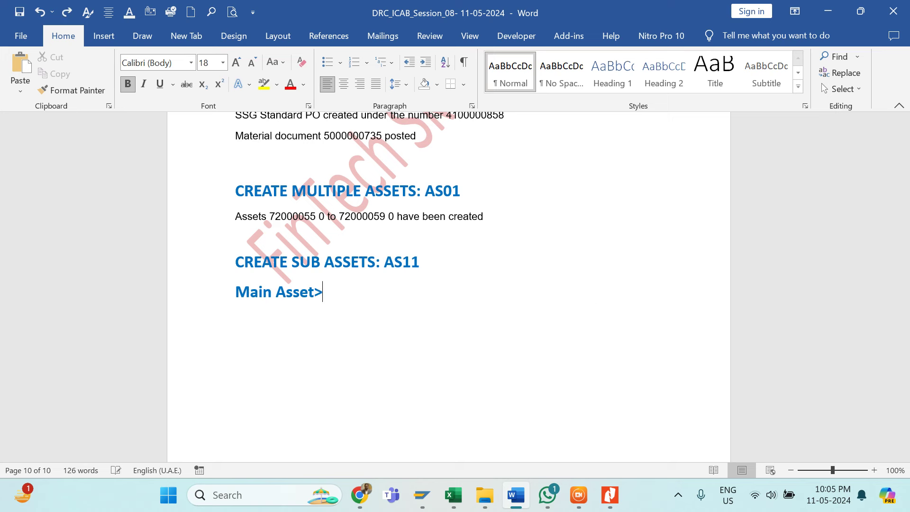
# Look up the new asset's number through the asset display in SAP and add 72000065 after "Main Asset>" in Word
pyautogui.hotkey('alt', 'Tab')
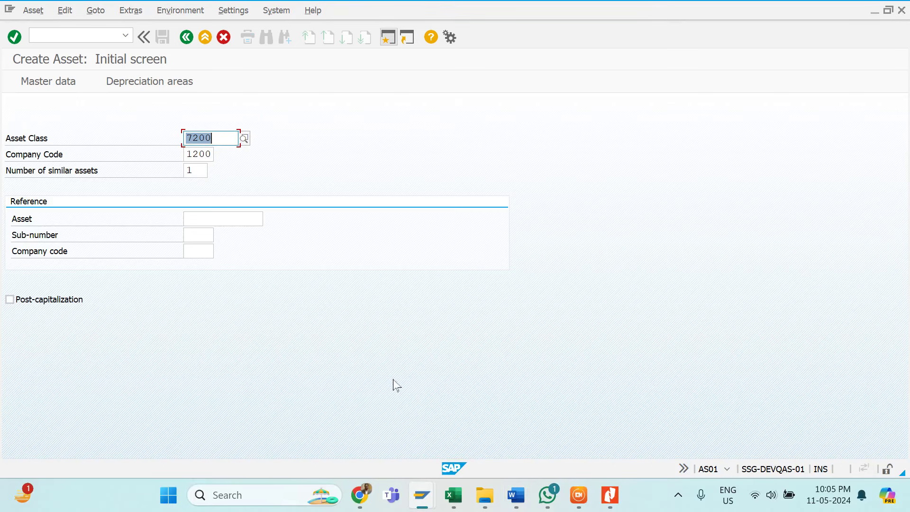
pyautogui.click(34, 10)
pyautogui.click(45, 74)
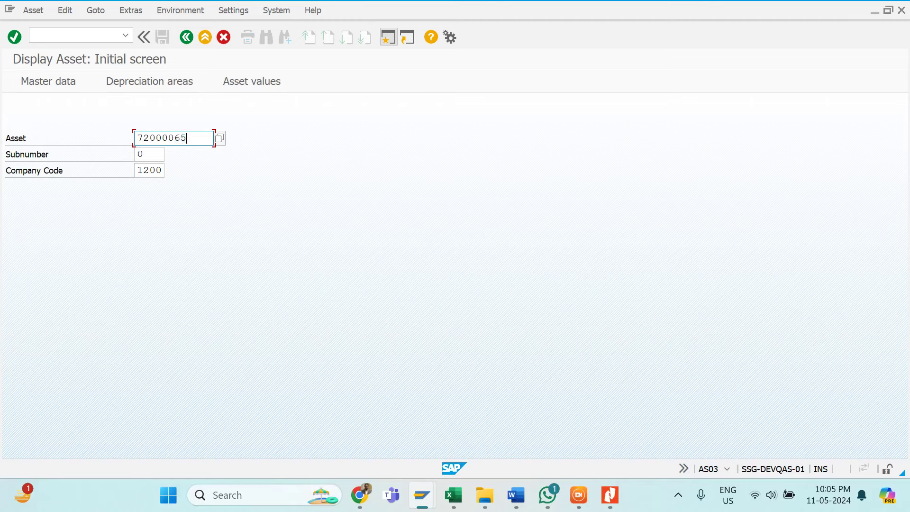
pyautogui.hotkey('alt', 'Tab')
pyautogui.write('72000065')
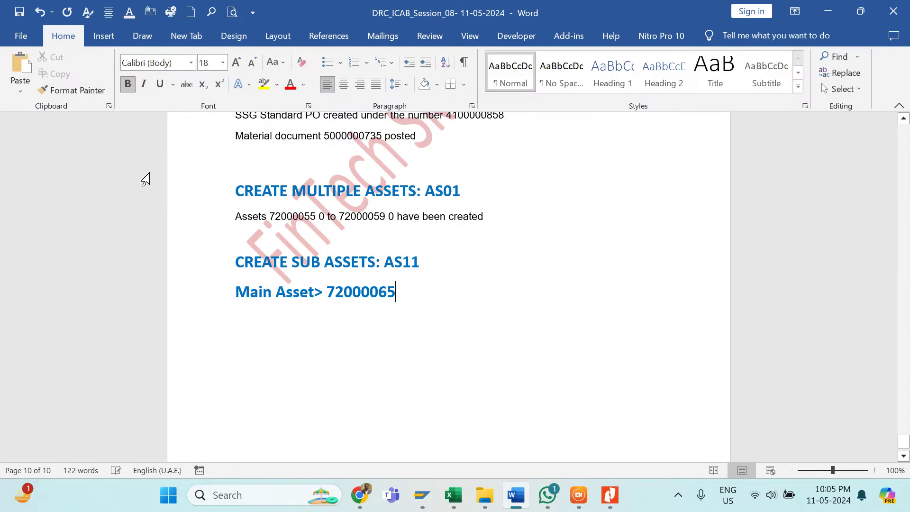
# Add a "Sub Asset:" line below the main asset, followed by a dashed list of Monitor, CPU and UPS
pyautogui.press('Return')
pyautogui.write('Subm')
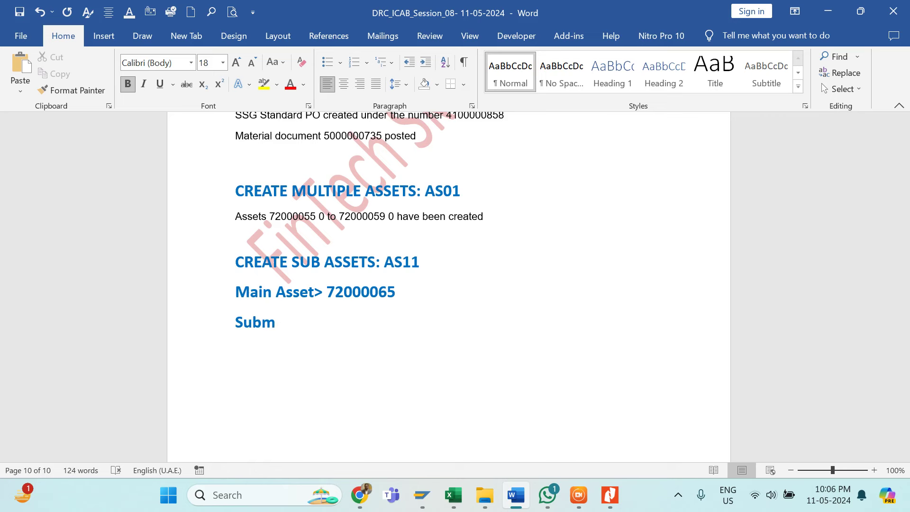
pyautogui.press('BackSpace')
pyautogui.write('Asset:')
pyautogui.press('Return')
pyautogui.write('- Mo')
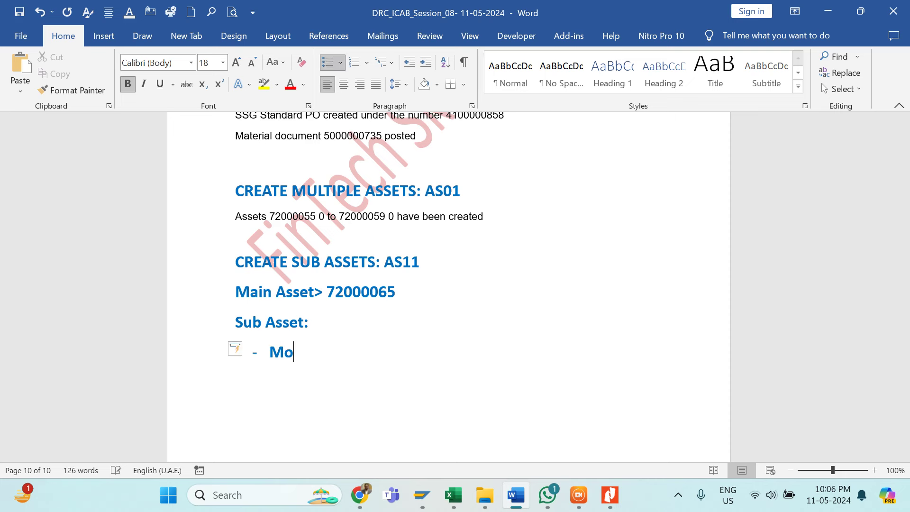
pyautogui.write('nitor')
pyautogui.press('Return')
pyautogui.write('CPU')
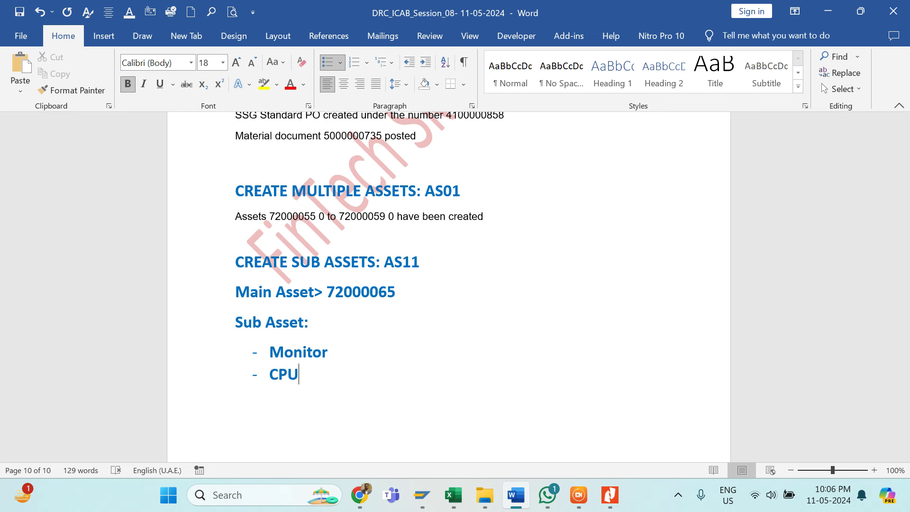
pyautogui.press('Return')
pyautogui.write('UPS')
pyautogui.scroll(-3, 294, 375)
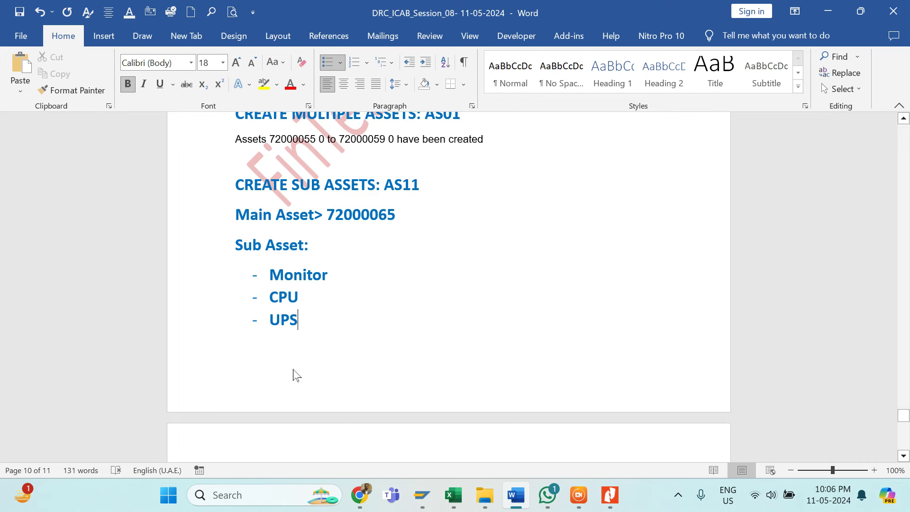
# Switch to SAP, start transaction AS11, and set the number of similar subnumbers to 3 for asset 72000065
pyautogui.hotkey('alt', 'Tab')
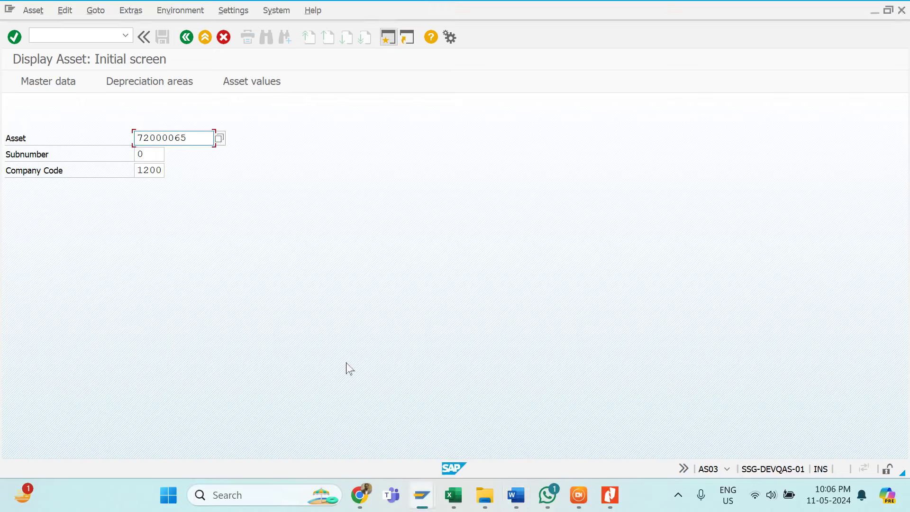
pyautogui.click(71, 35)
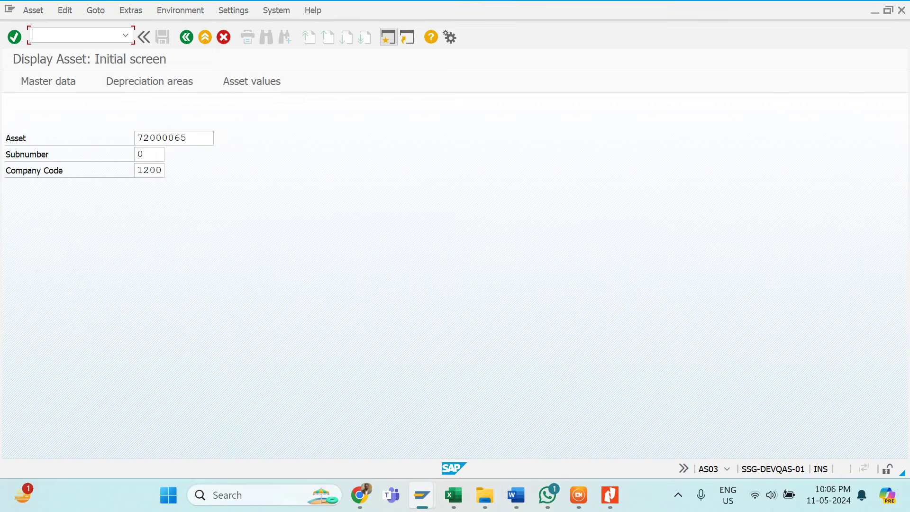
pyautogui.write('/nas11')
pyautogui.press('Return')
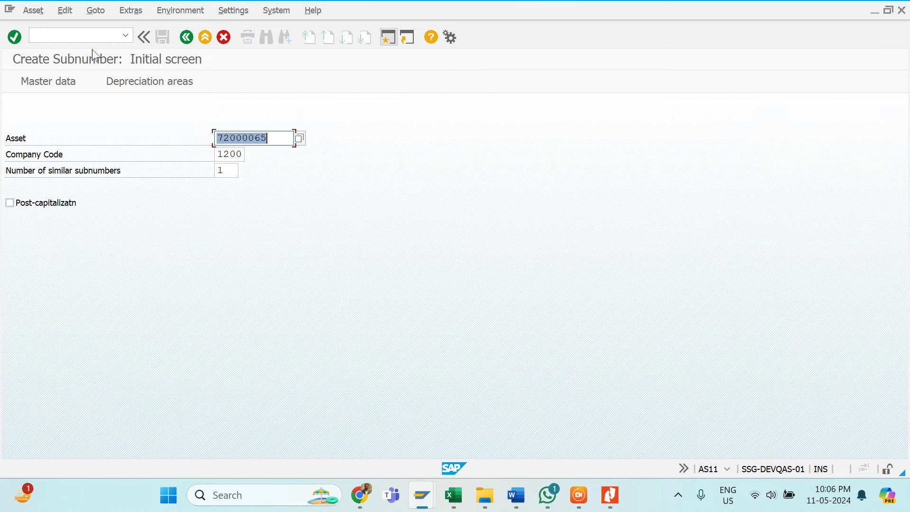
pyautogui.press('Tab')
pyautogui.press('Tab')
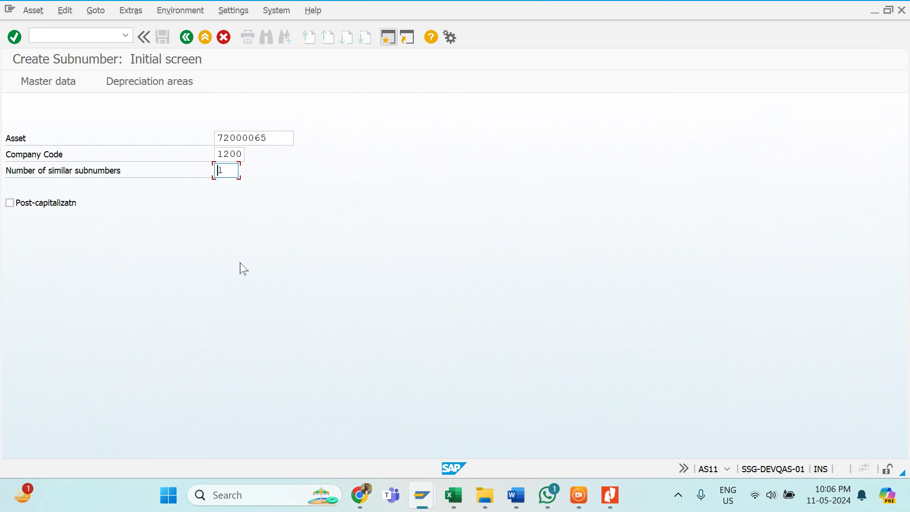
pyautogui.press('Delete')
pyautogui.write('3')
pyautogui.click(242, 138)
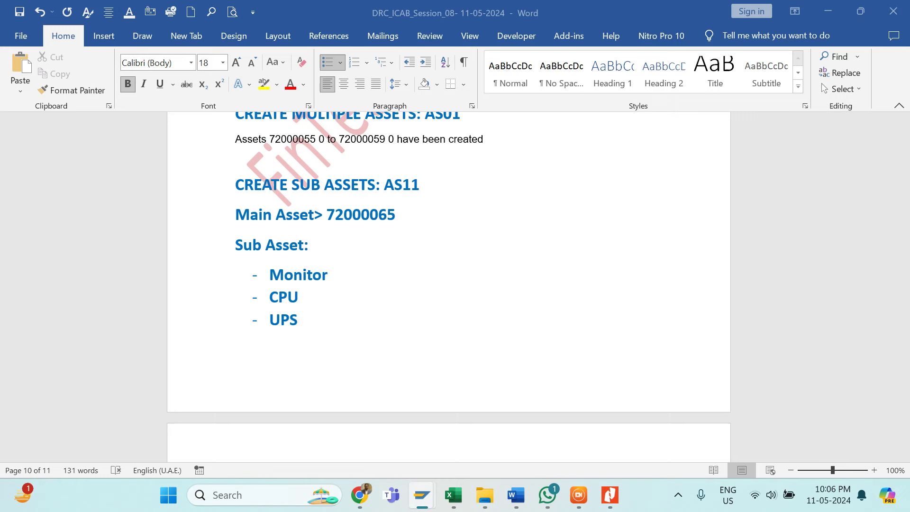
pyautogui.hotkey('alt', 'Tab')
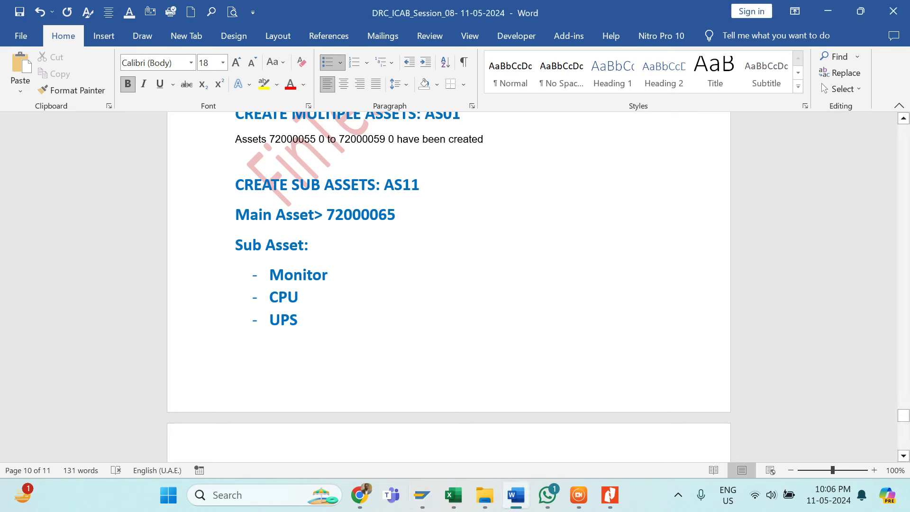
pyautogui.hotkey('alt', 'Tab')
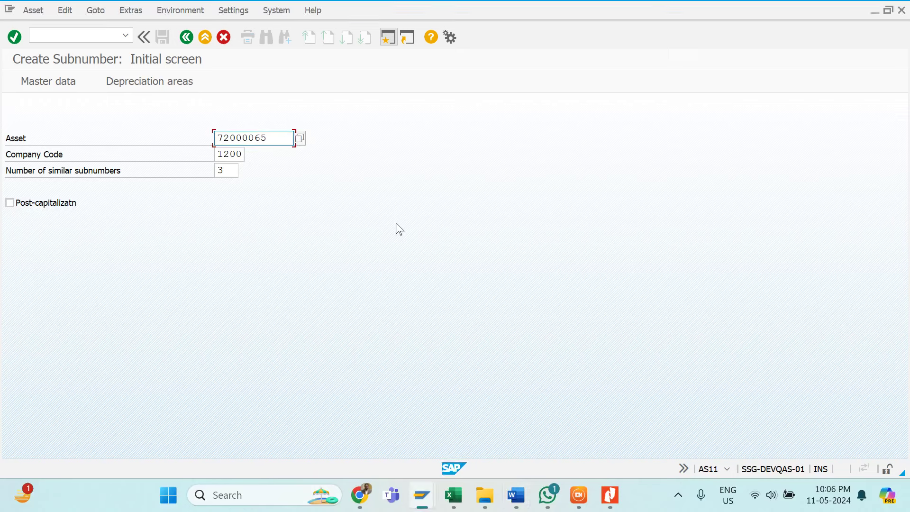
pyautogui.click(225, 170)
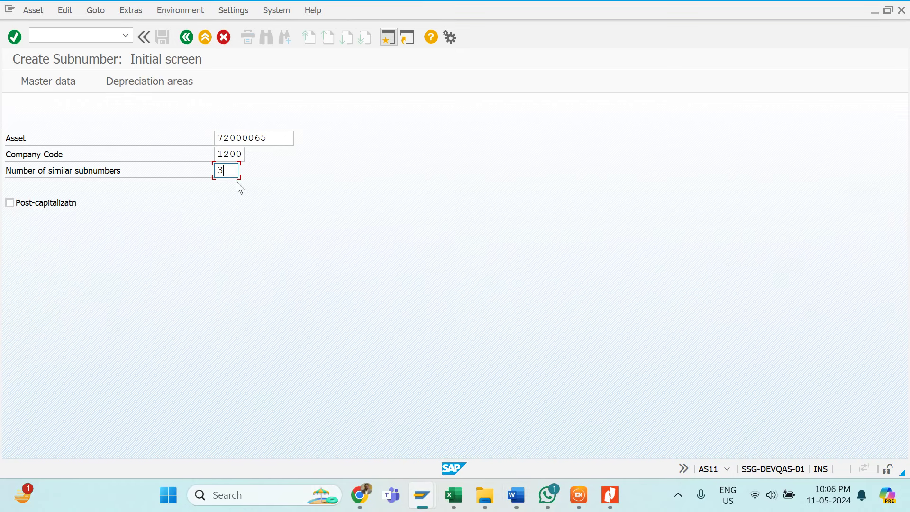
# Copy an unannotated capture of the Create Subnumber initial screen to the clipboard
pyautogui.click(678, 494)
pyautogui.click(649, 395)
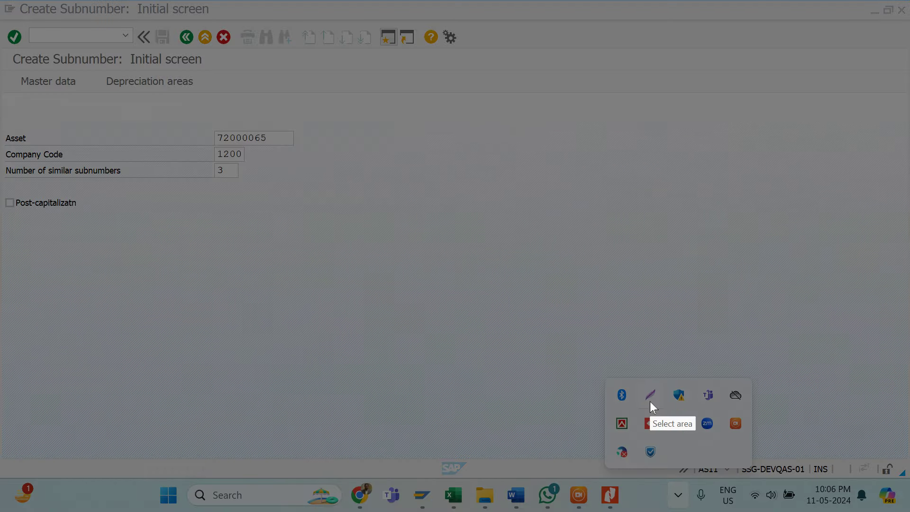
pyautogui.moveTo(1, 1)
pyautogui.mouseDown()
pyautogui.moveTo(158, 115)
pyautogui.moveTo(410, 270)
pyautogui.moveTo(456, 239)
pyautogui.mouseUp()
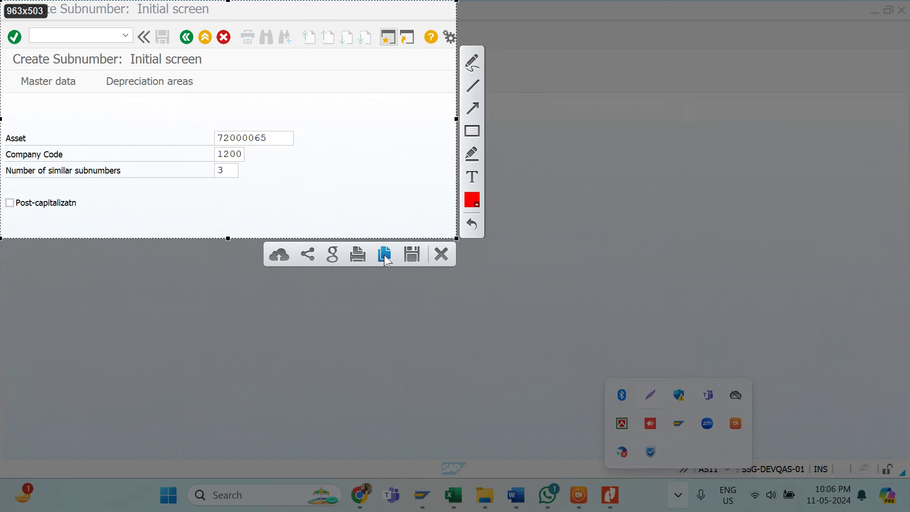
pyautogui.click(385, 256)
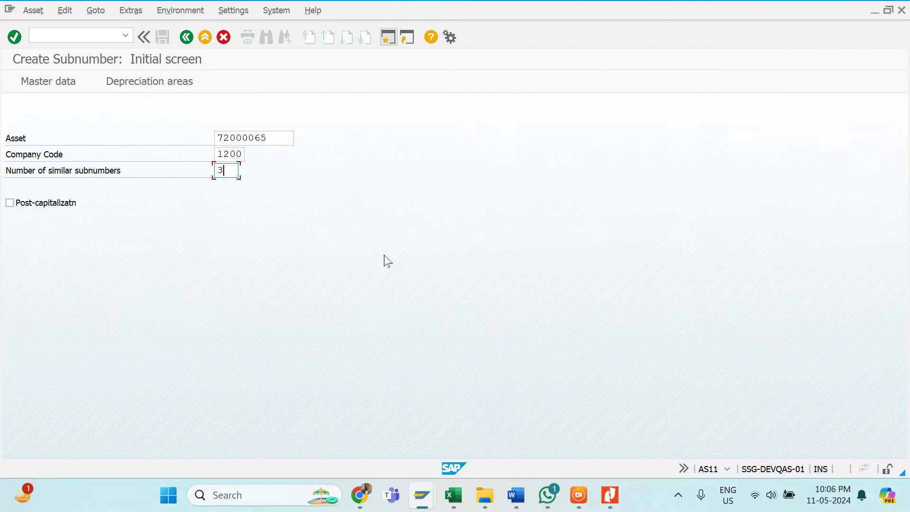
# Capture the Create Subnumber initial screen with a red rectangle around the asset, company code and subnumber count values, and copy it
pyautogui.click(678, 494)
pyautogui.click(650, 395)
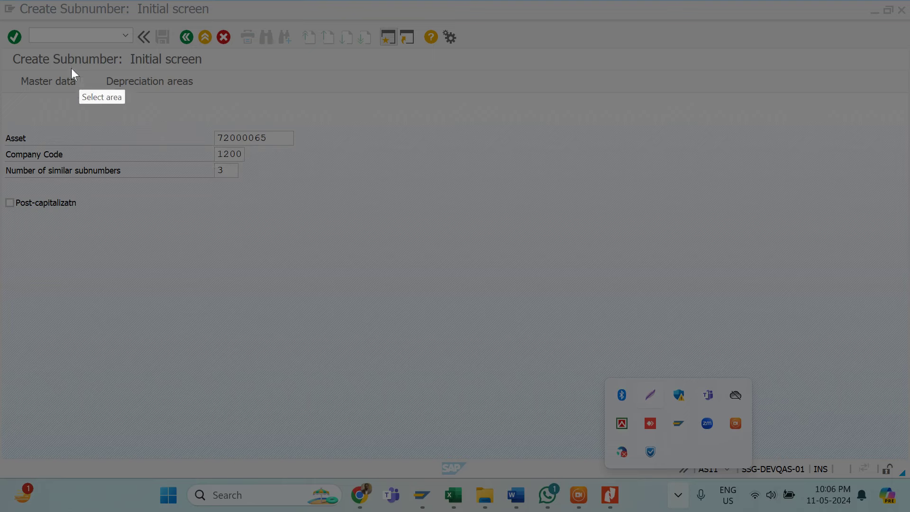
pyautogui.moveTo(1, 1); pyautogui.dragTo(442, 249)
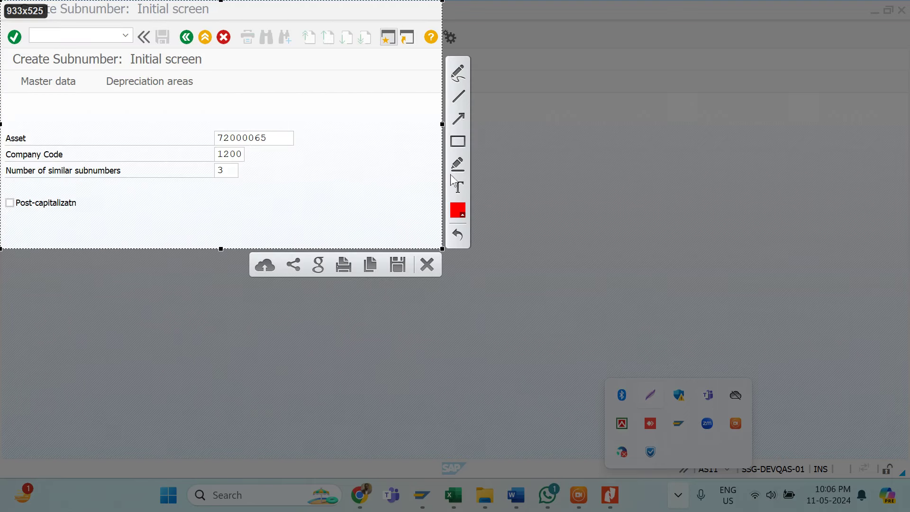
pyautogui.click(458, 141)
pyautogui.moveTo(187, 114); pyautogui.dragTo(316, 192)
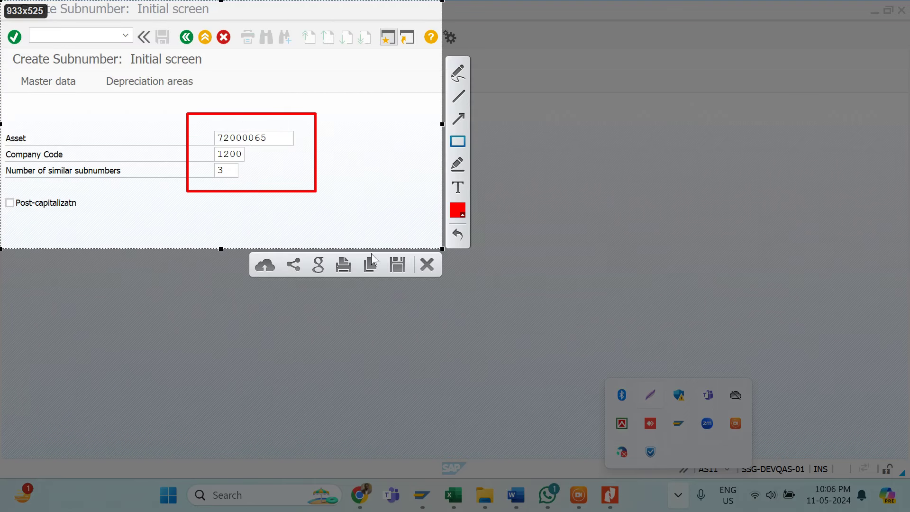
pyautogui.click(370, 264)
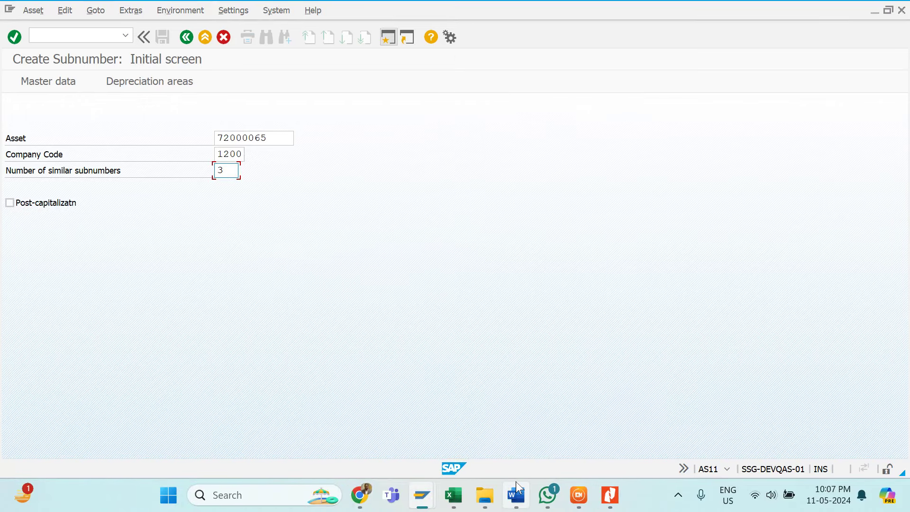
# Paste the annotated capture into the Word document below the sub-asset list and start a new line under it
pyautogui.moveTo(515, 493)
pyautogui.click(515, 449)
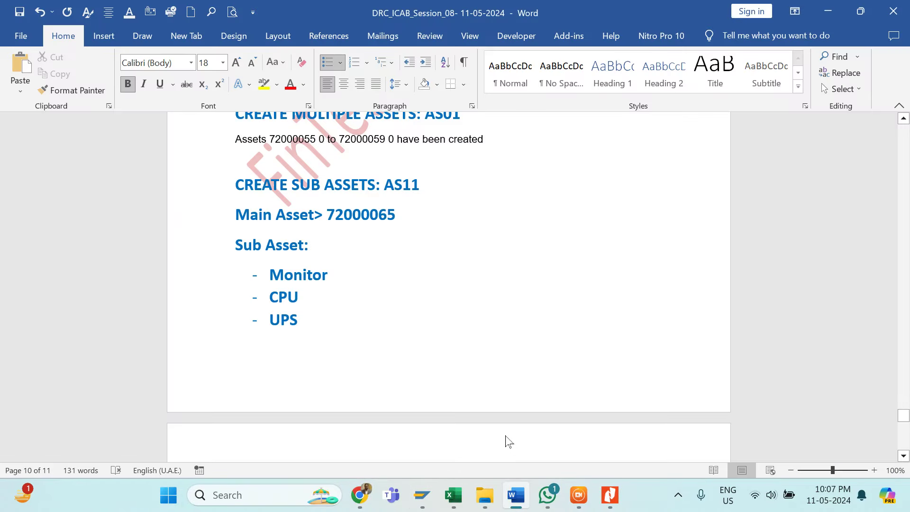
pyautogui.press('Return')
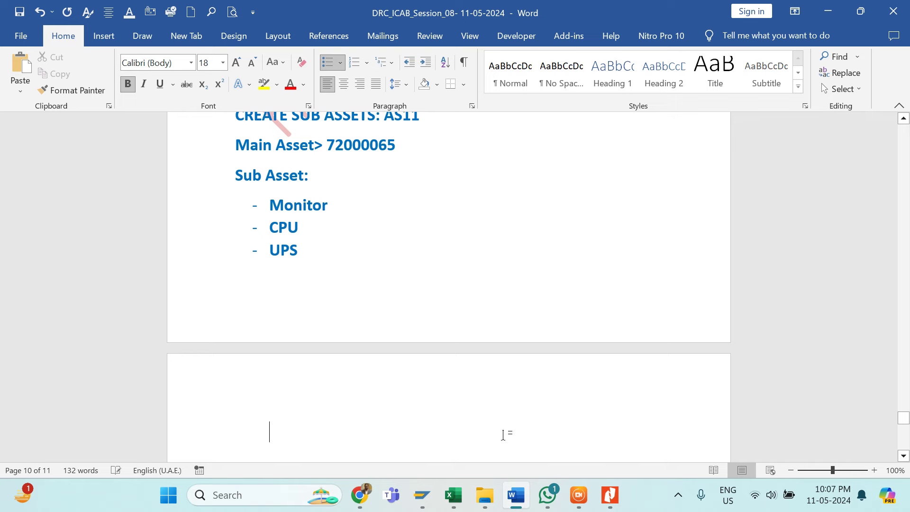
pyautogui.press('BackSpace')
pyautogui.hotkey('ctrl', 'v')
pyautogui.press('Return')
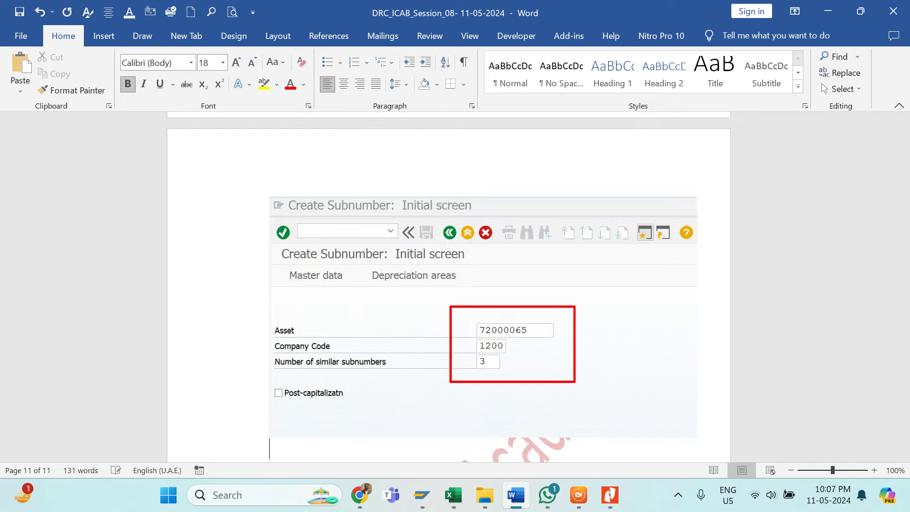
pyautogui.scroll(-1, 503, 435)
# Return to SAP, open the master data for the new subnumbers, and set the description to 18" Monitor
pyautogui.hotkey('alt', 'Tab')
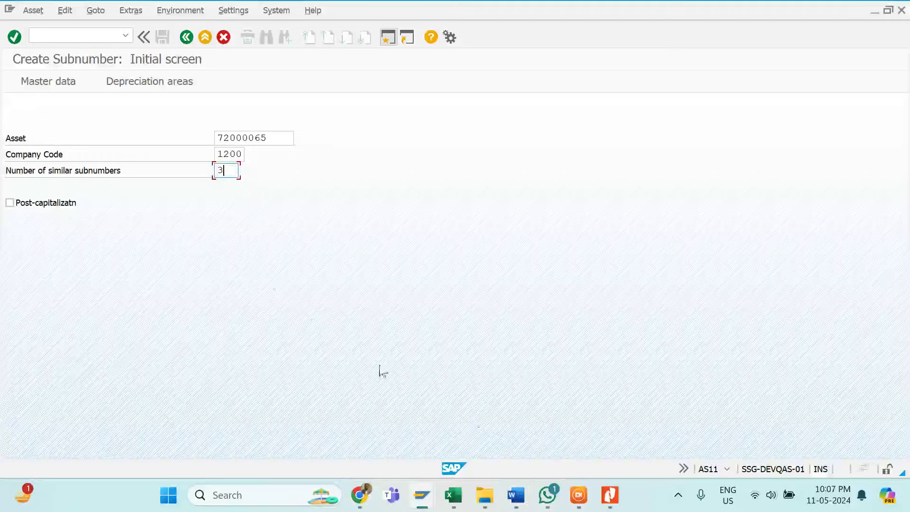
pyautogui.press('Return')
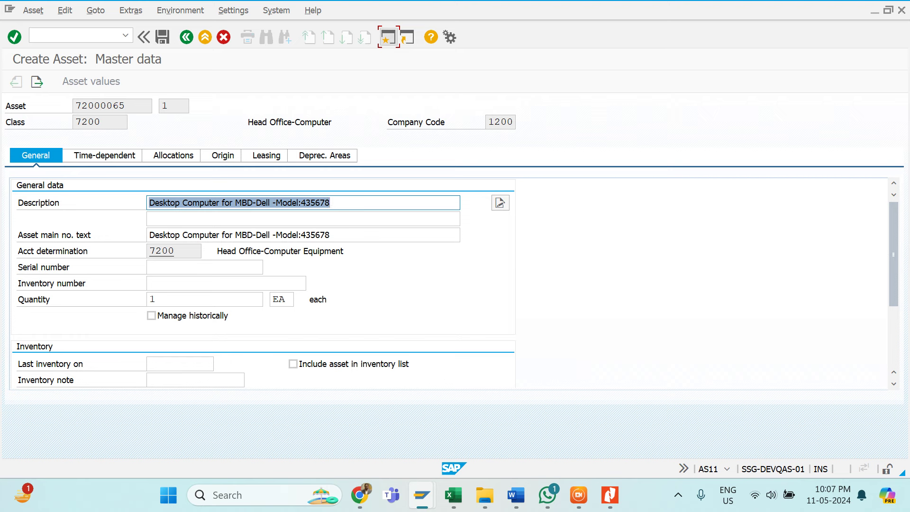
pyautogui.write('Ma')
pyautogui.press('BackSpace')
pyautogui.press('BackSpace')
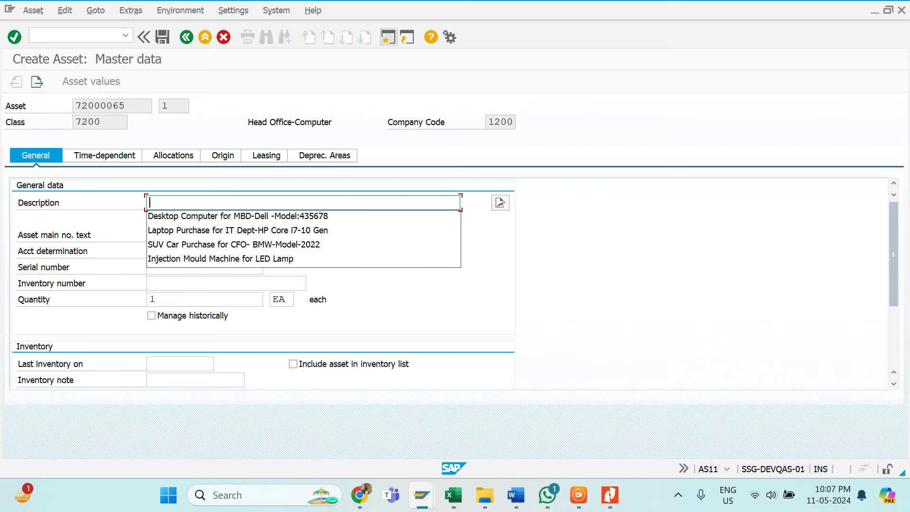
pyautogui.write('18')
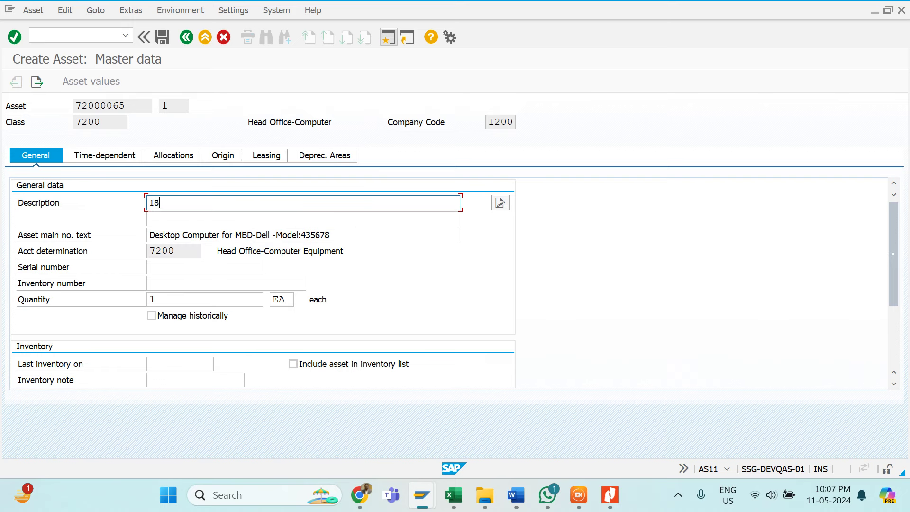
pyautogui.write('" Monitor')
pyautogui.press('Return')
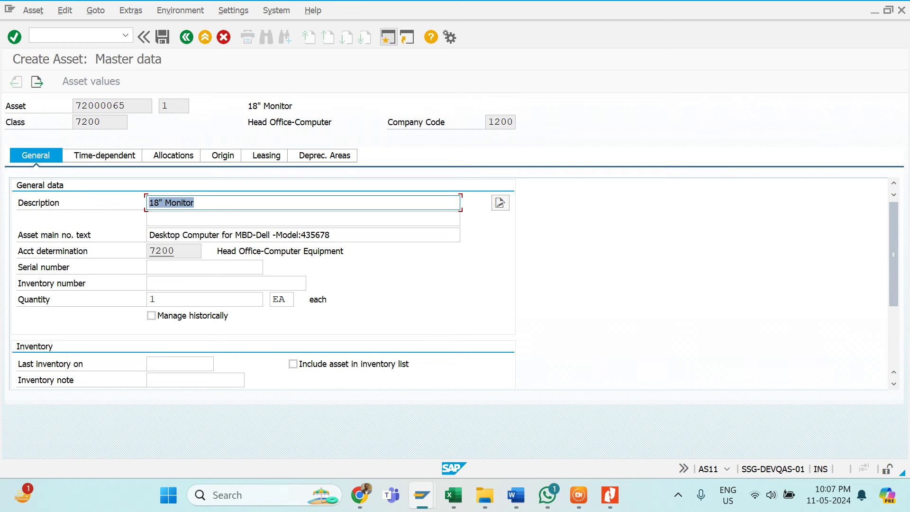
# Review the time-dependent, origin and leasing data, and set the book depreciation useful life to 4 years
pyautogui.click(107, 156)
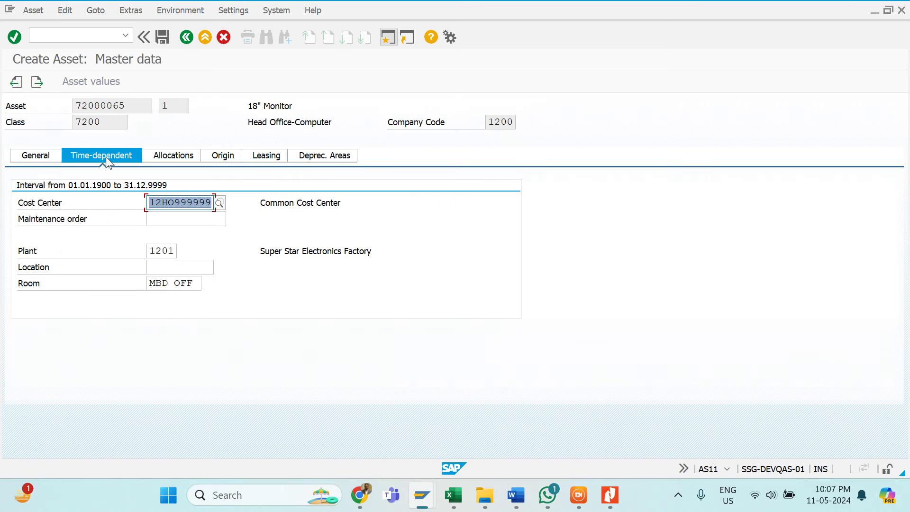
pyautogui.click(234, 162)
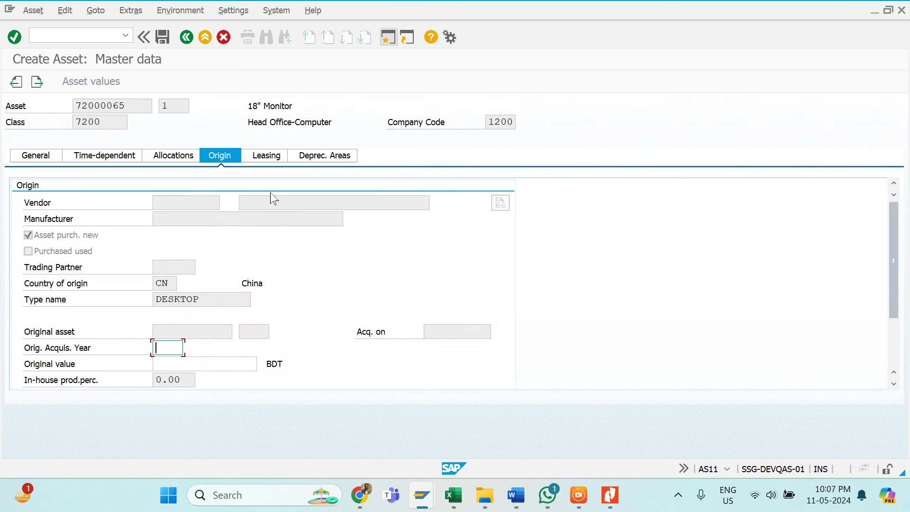
pyautogui.click(272, 160)
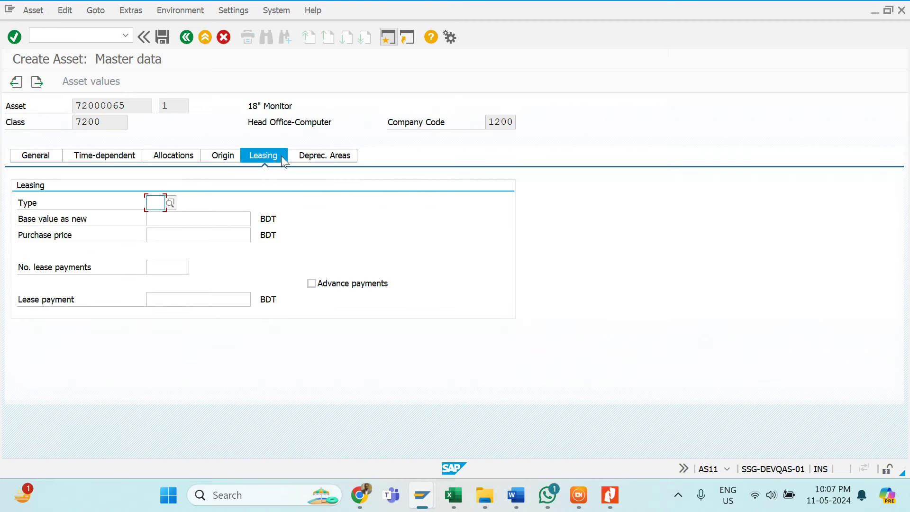
pyautogui.click(316, 159)
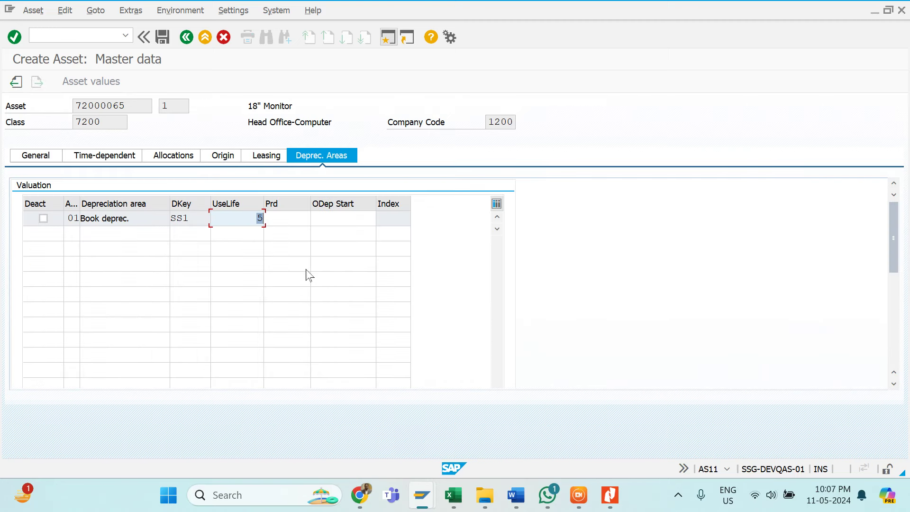
pyautogui.write('3')
pyautogui.press('Return')
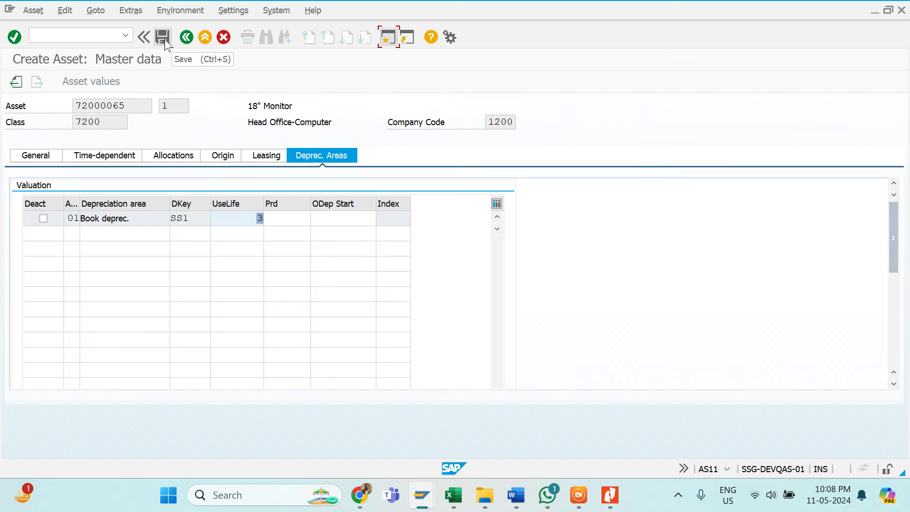
pyautogui.write('4')
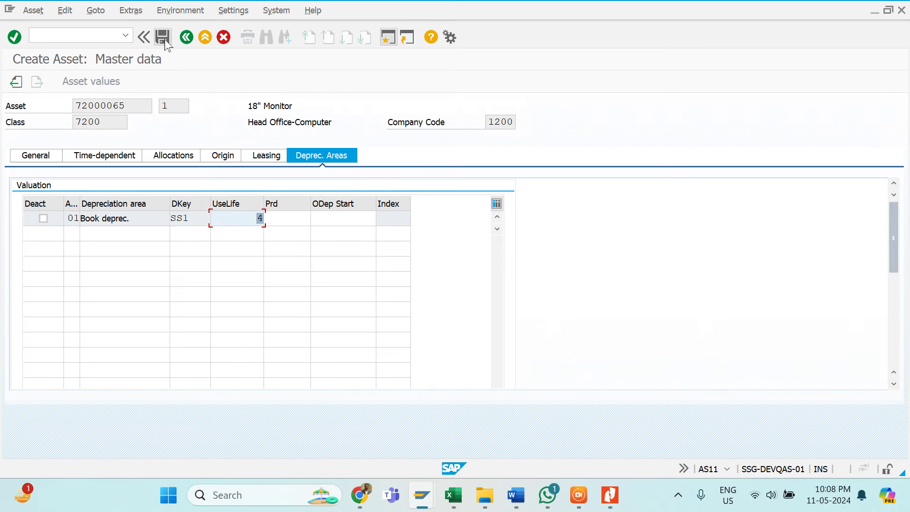
# Save the subnumbers, entering a scrap value of 1 BDT for the book depreciation area before saving again
pyautogui.click(163, 38)
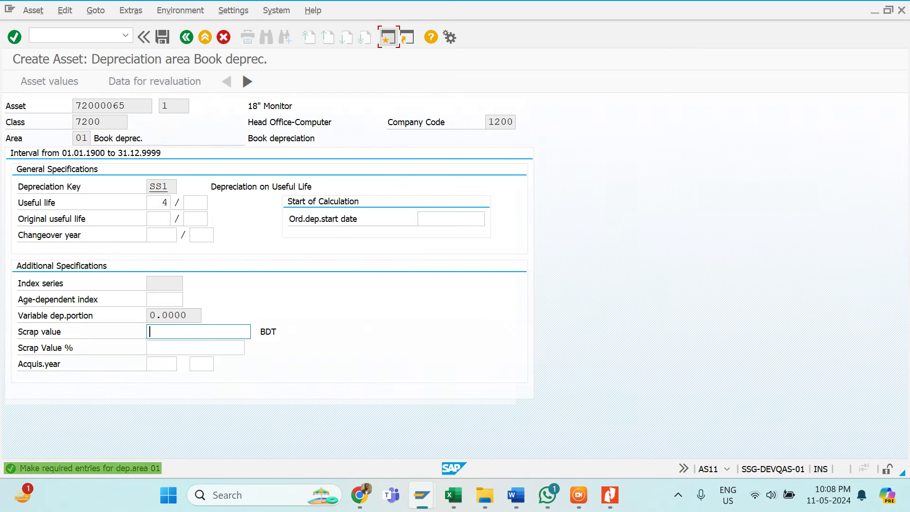
pyautogui.write('1')
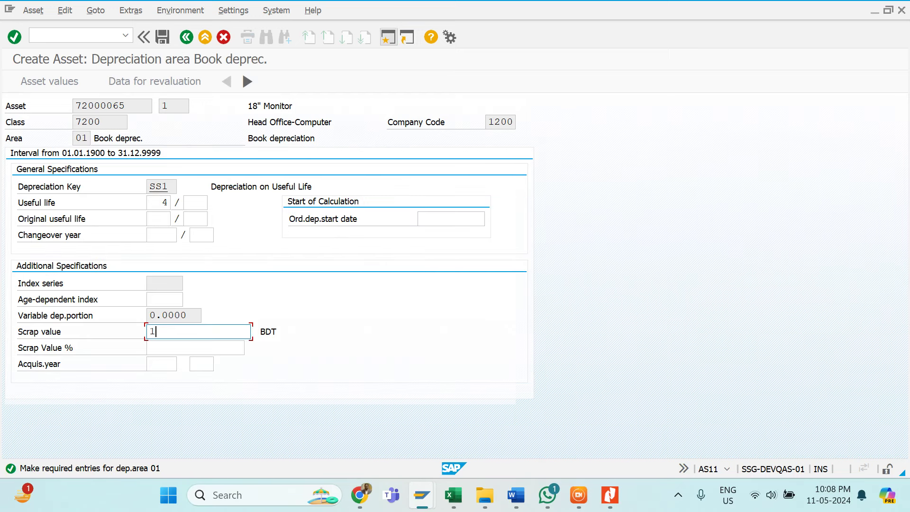
pyautogui.click(162, 38)
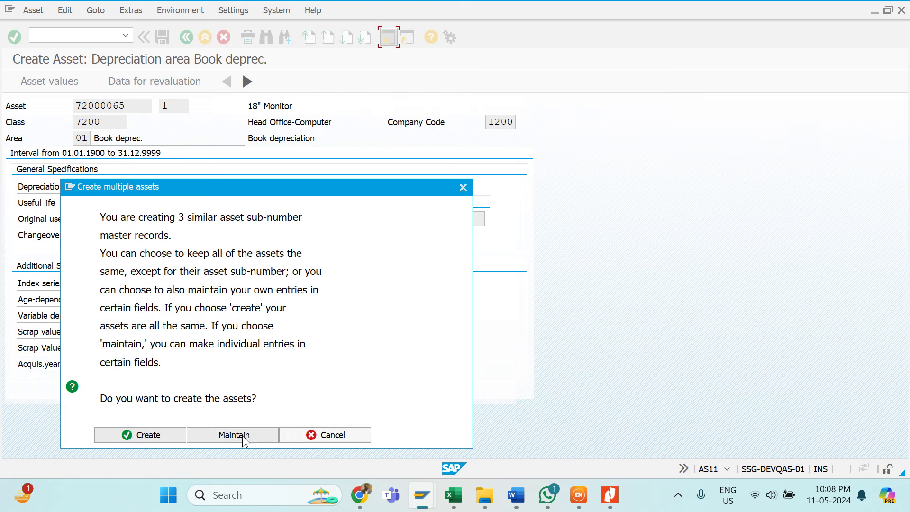
# Capture the Create multiple assets dialog with a red rectangle around the Maintain option, and copy it
pyautogui.moveTo(247, 193); pyautogui.dragTo(267, 83)
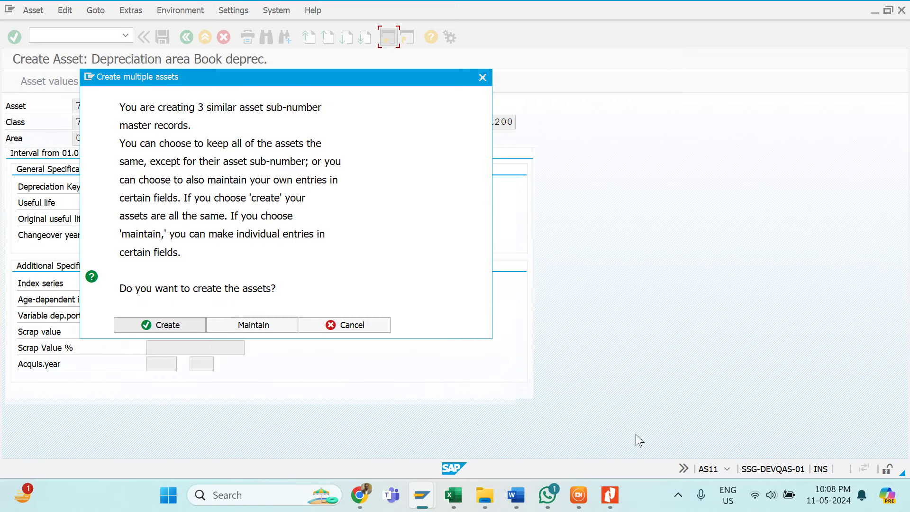
pyautogui.click(678, 496)
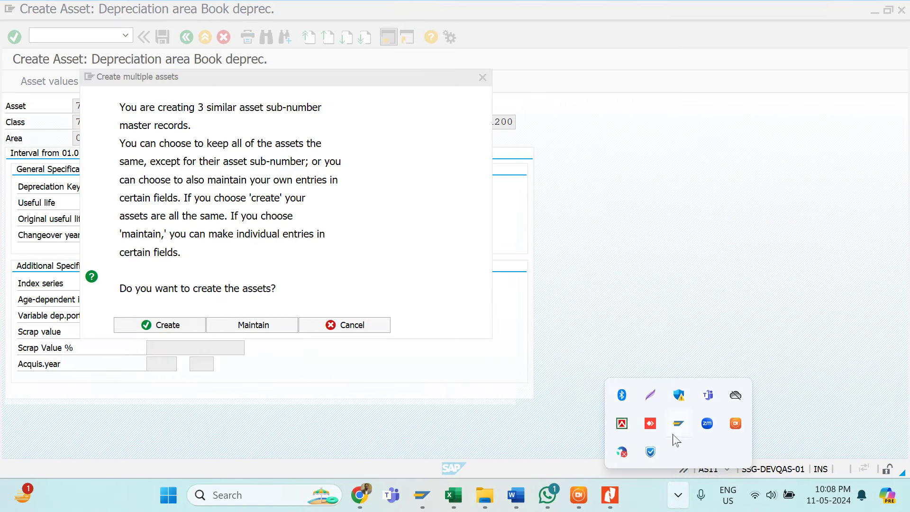
pyautogui.click(651, 397)
pyautogui.moveTo(83, 81)
pyautogui.mouseDown()
pyautogui.moveTo(156, 196)
pyautogui.moveTo(509, 372)
pyautogui.moveTo(517, 366)
pyautogui.mouseUp()
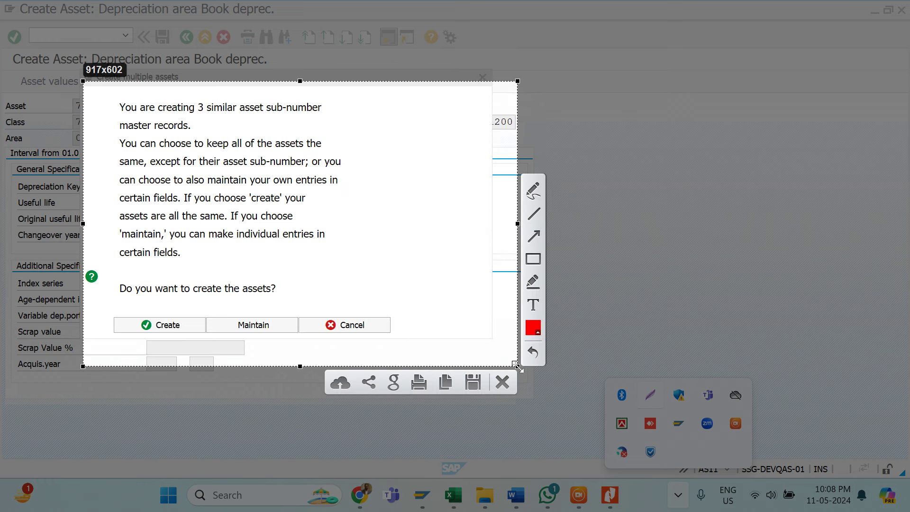
pyautogui.click(537, 260)
pyautogui.moveTo(209, 300); pyautogui.dragTo(302, 341)
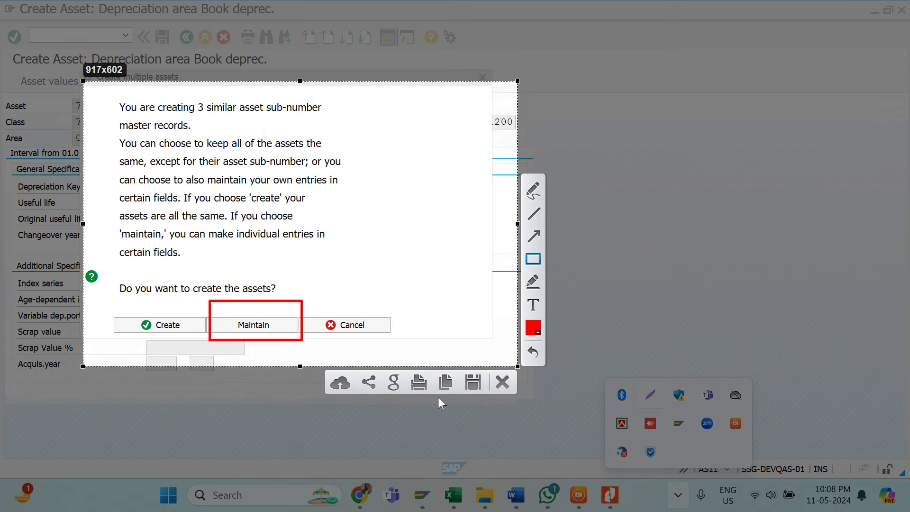
pyautogui.click(447, 388)
# Switch to Word, paste the annotated dialog capture below the initial screen capture, and save the document
pyautogui.moveTo(515, 495)
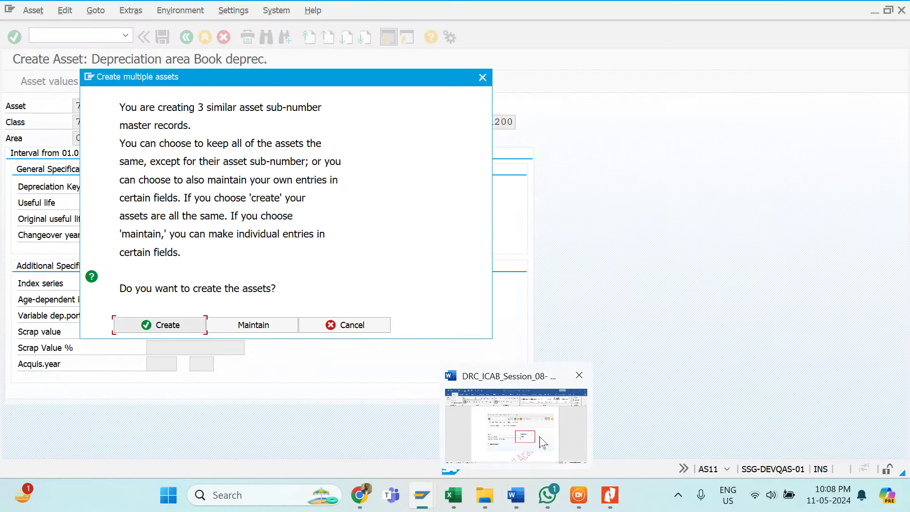
pyautogui.click(539, 445)
pyautogui.hotkey('ctrl', 'v')
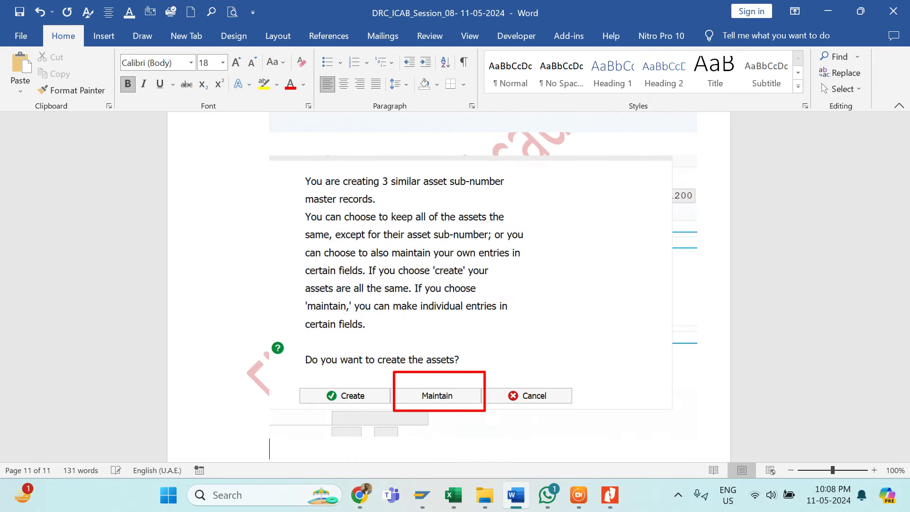
pyautogui.hotkey('ctrl', 's')
# Return to SAP, choose to maintain the similar assets individually, and set the second asset's description to CPU - Intel Processor
pyautogui.hotkey('alt', 'Tab')
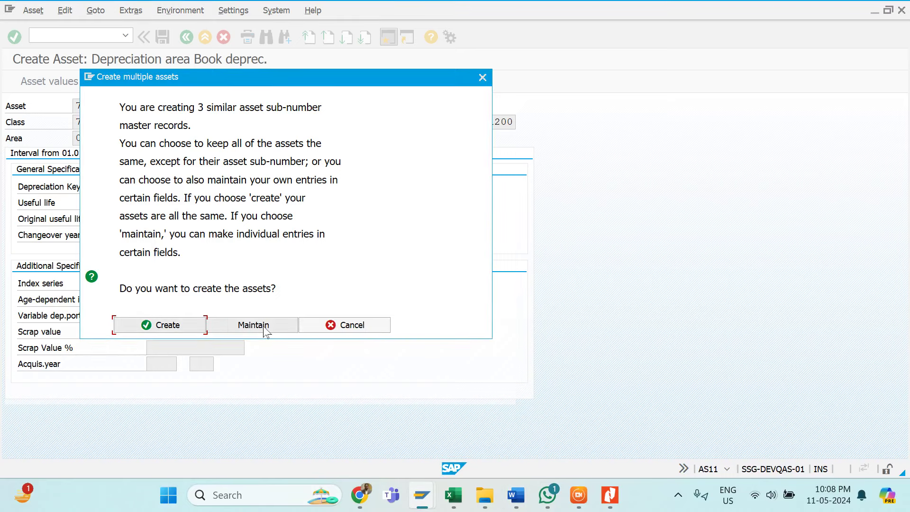
pyautogui.click(254, 325)
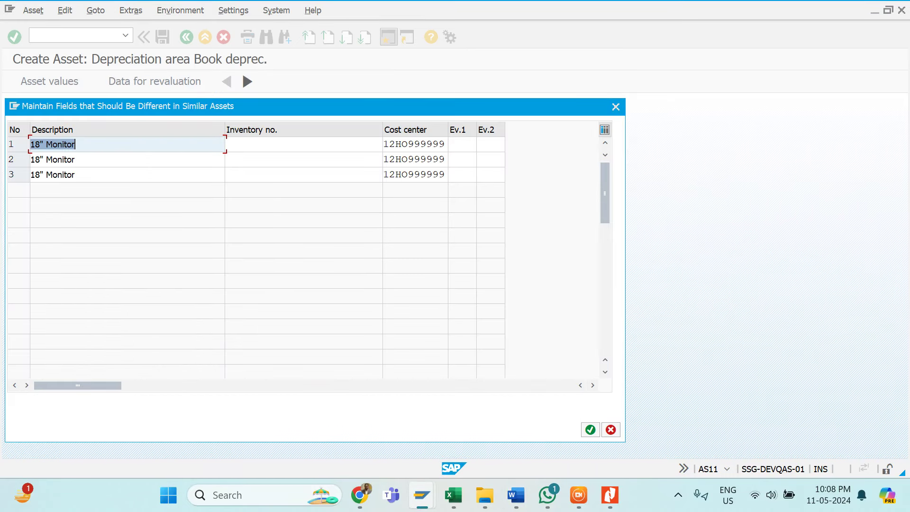
pyautogui.click(75, 175)
pyautogui.click(75, 159)
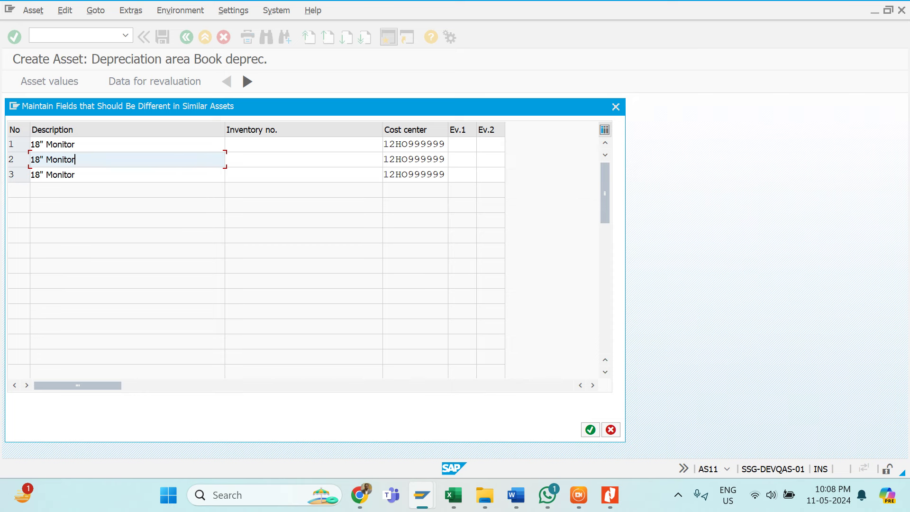
pyautogui.press('BackSpace')
pyautogui.press('BackSpace')
pyautogui.press('BackSpace')
pyautogui.press('BackSpace')
pyautogui.press('BackSpace')
pyautogui.press('BackSpace')
pyautogui.press('BackSpace')
pyautogui.press('BackSpace')
pyautogui.press('BackSpace')
pyautogui.press('BackSpace')
pyautogui.write('CPU - Inter')
pyautogui.press('BackSpace')
pyautogui.write('l Processor')
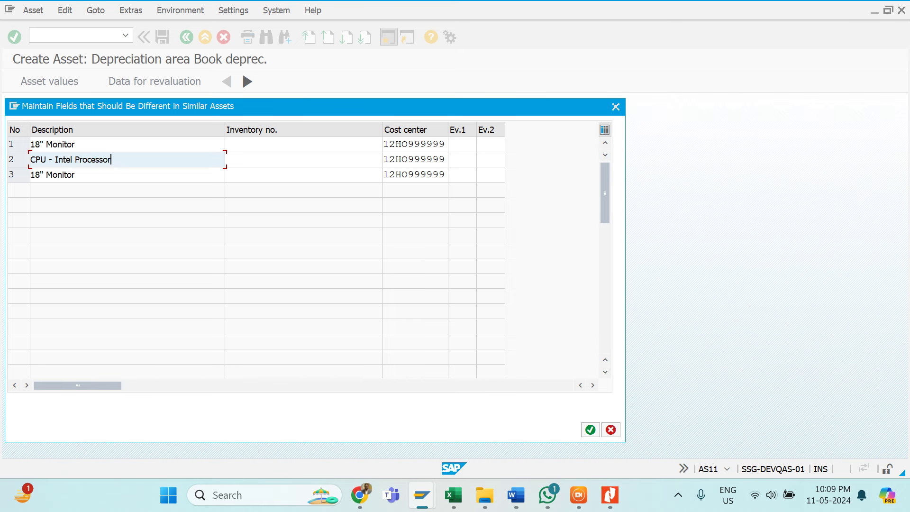
# Replace the third asset's description with UPS
pyautogui.click(74, 174)
pyautogui.hotkey('shift', 'Home')
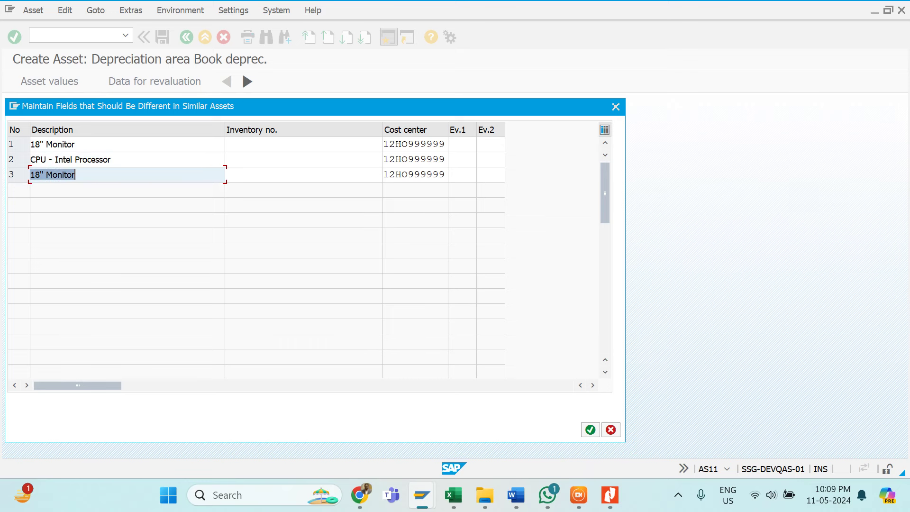
pyautogui.press('BackSpace')
pyautogui.write('UPS')
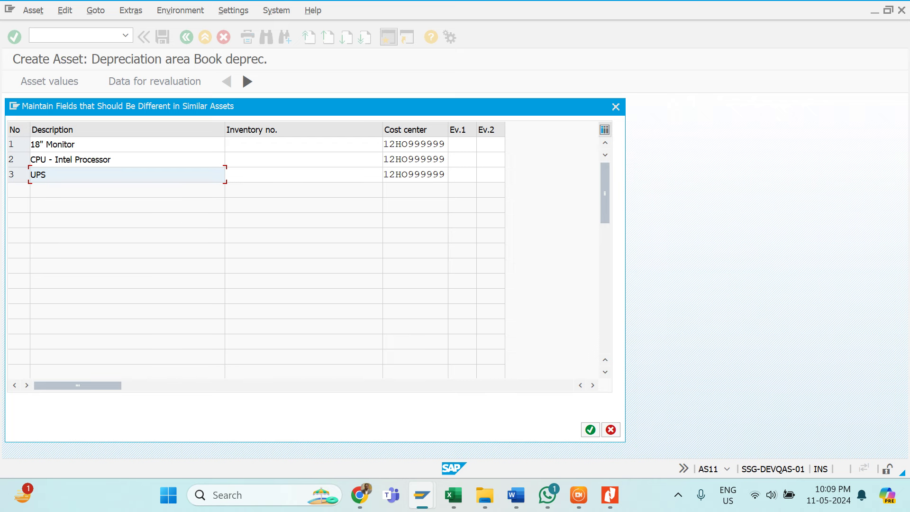
# Confirm the individual descriptions and create the three sub-assets
pyautogui.click(226, 159)
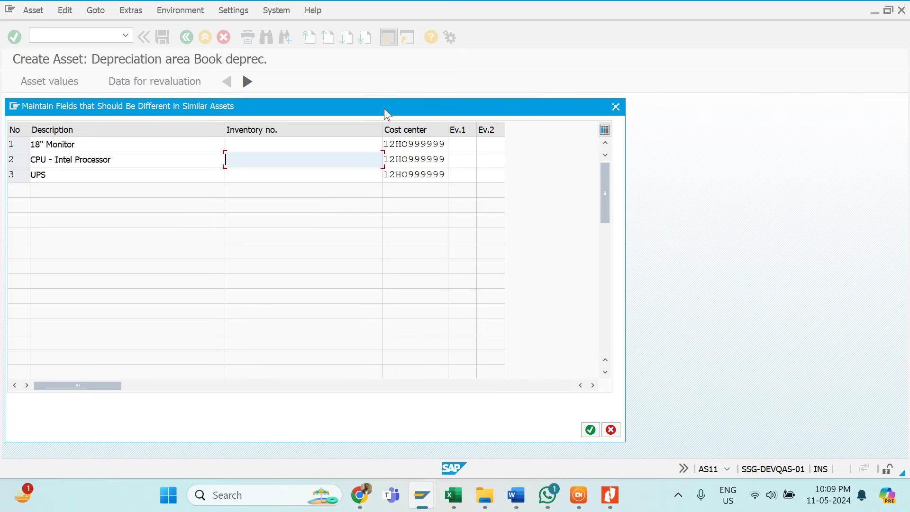
pyautogui.moveTo(385, 110); pyautogui.dragTo(437, 55)
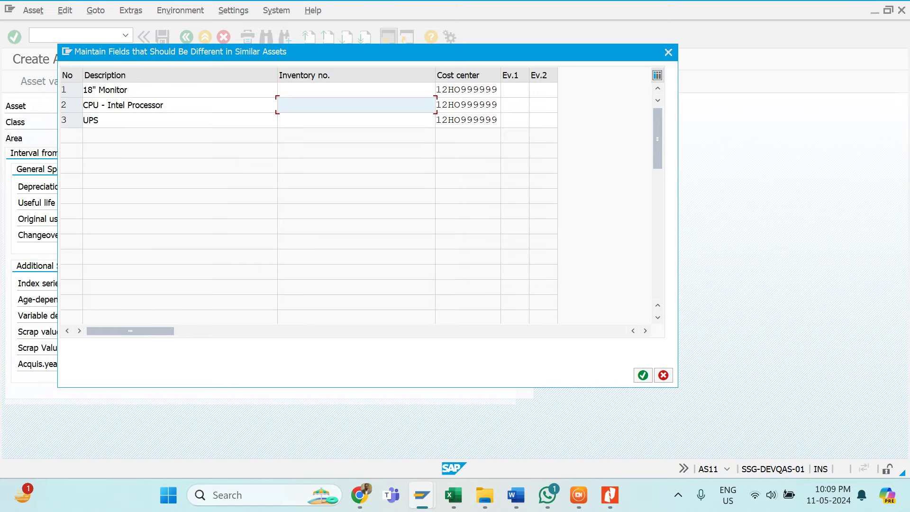
pyautogui.click(643, 375)
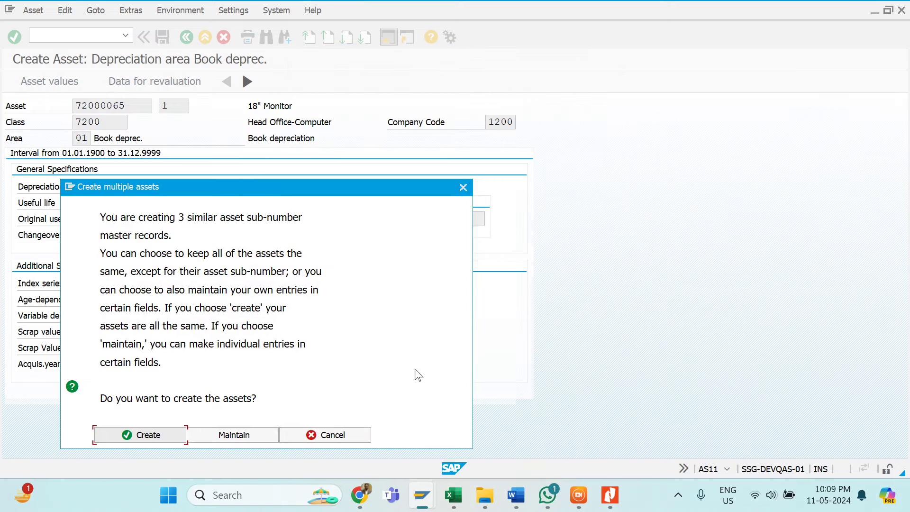
pyautogui.click(151, 436)
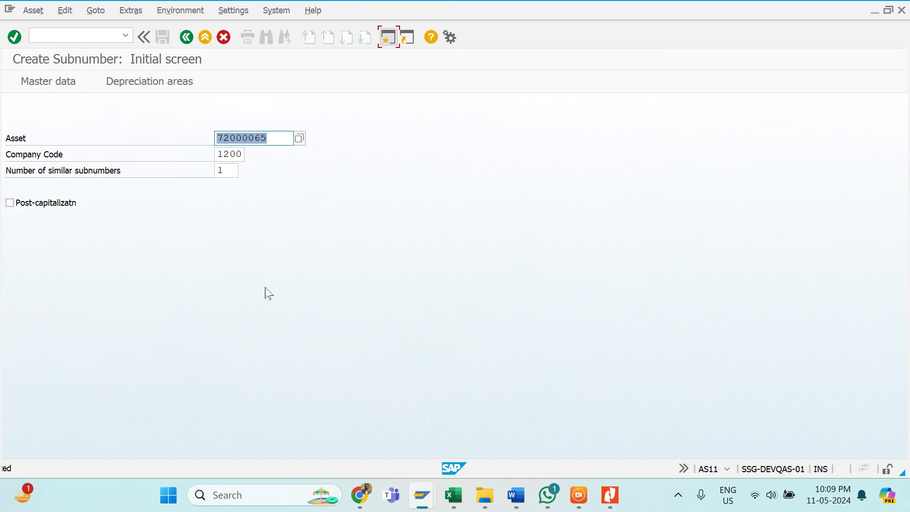
# Open the details of the creation message and compare the asset numbers with the sub-asset list in the Word document
pyautogui.click(142, 468)
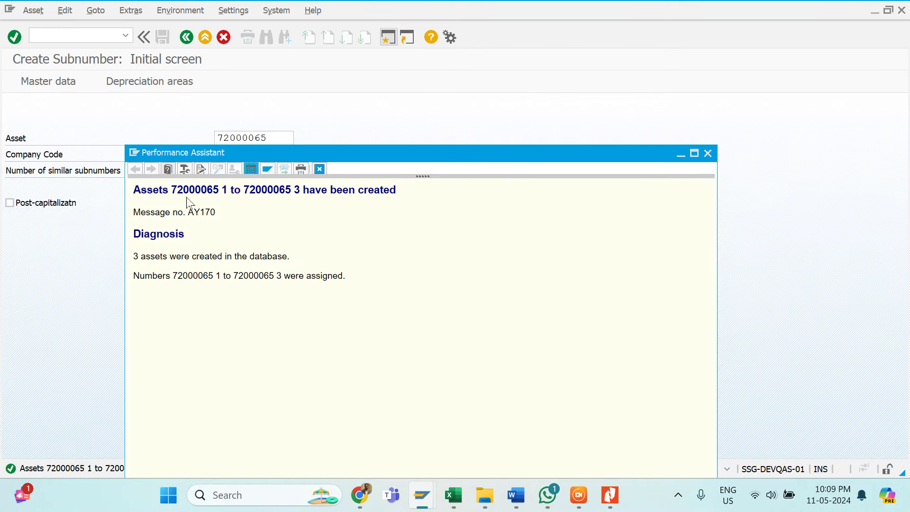
pyautogui.moveTo(171, 190); pyautogui.dragTo(219, 190)
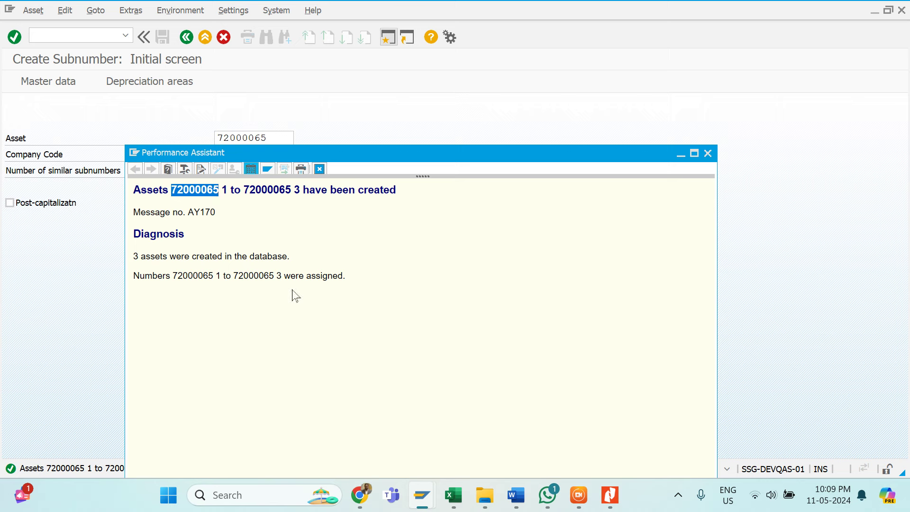
pyautogui.click(522, 493)
pyautogui.scroll(10, 455, 347)
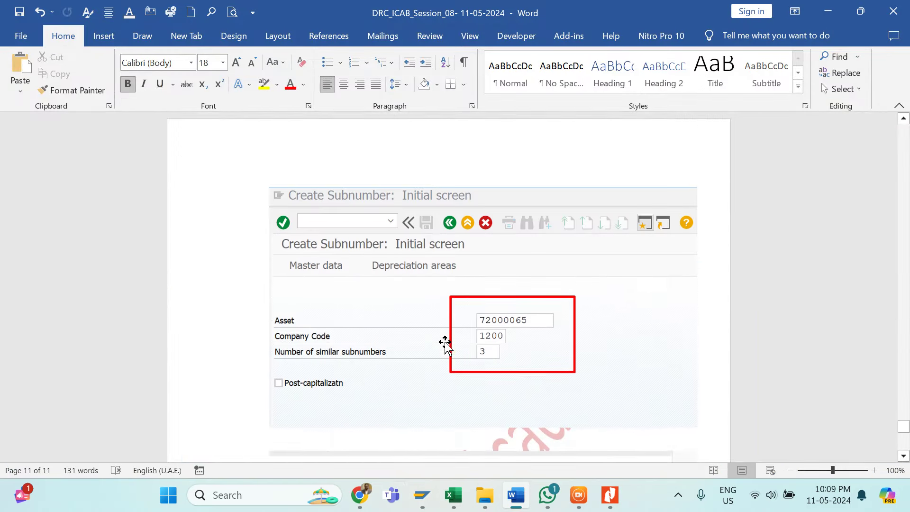
pyautogui.scroll(5, 445, 345)
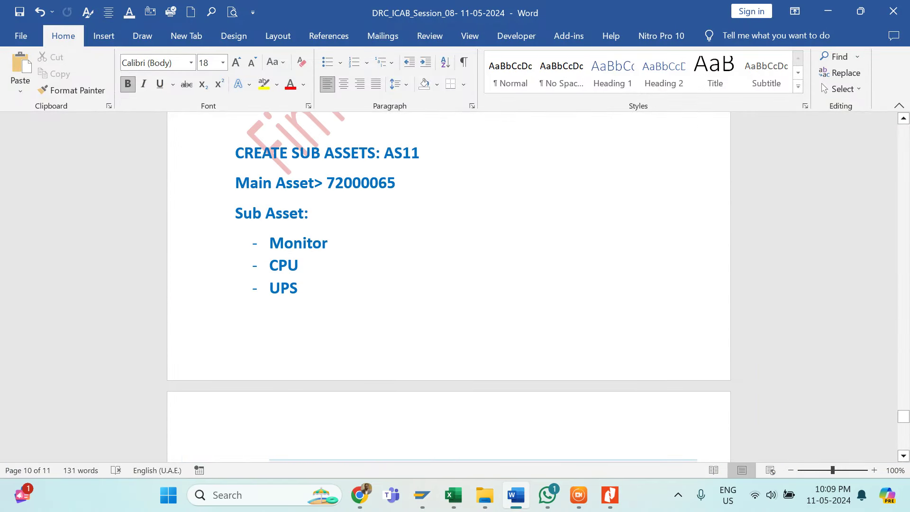
pyautogui.hotkey('alt', 'Tab')
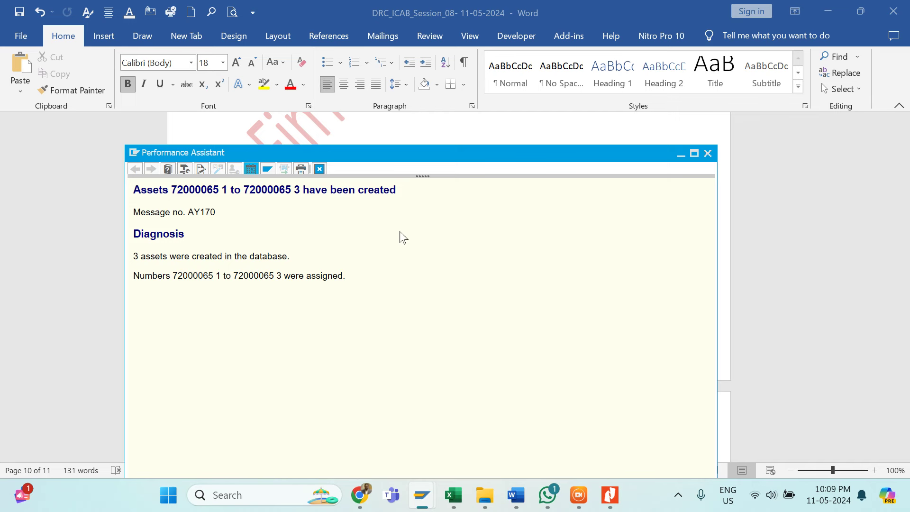
# Capture the heading of the asset creation message in the Performance Assistant and copy it
pyautogui.click(678, 495)
pyautogui.click(650, 395)
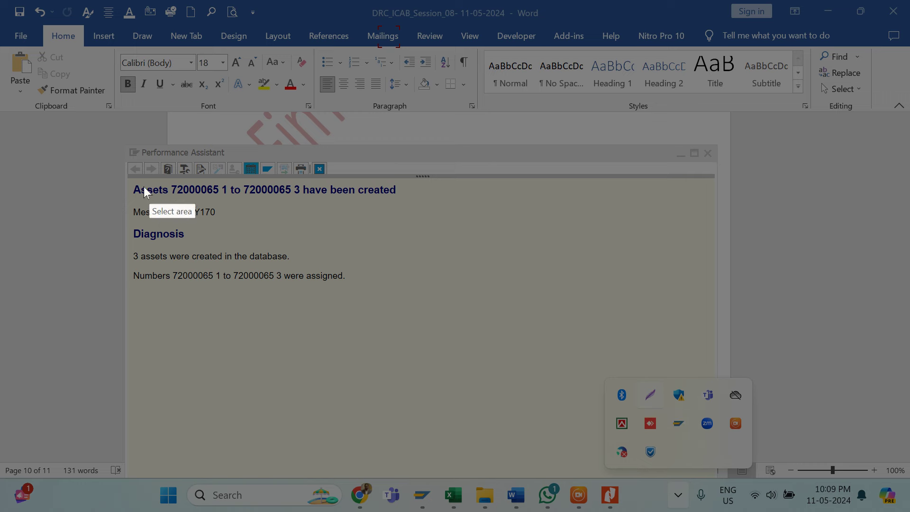
pyautogui.moveTo(126, 180); pyautogui.dragTo(421, 210)
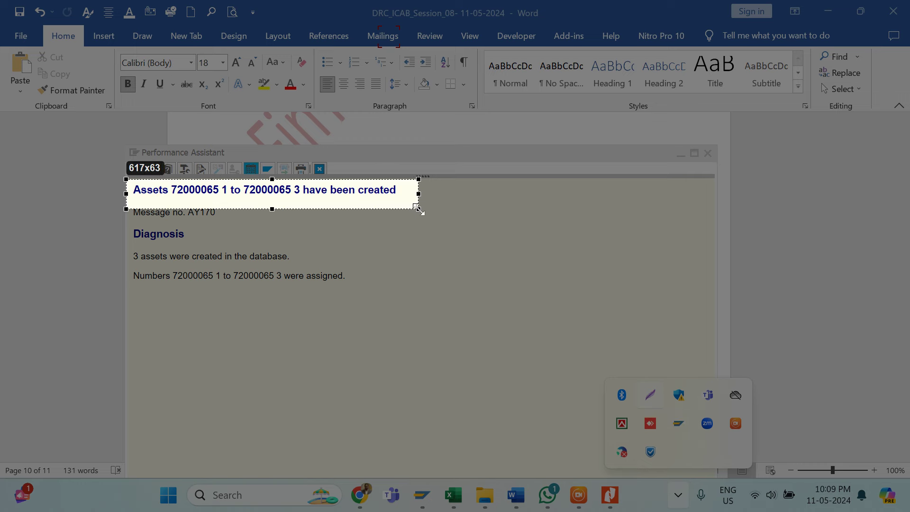
pyautogui.click(348, 225)
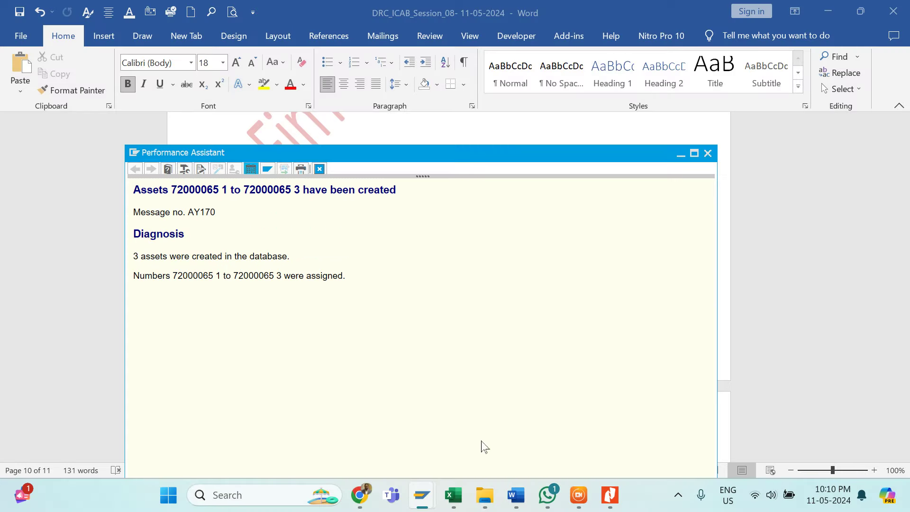
# Switch to Word and paste the creation message capture below the Create multiple assets dialog image
pyautogui.moveTo(516, 503)
pyautogui.click(527, 425)
pyautogui.scroll(-15, 424, 413)
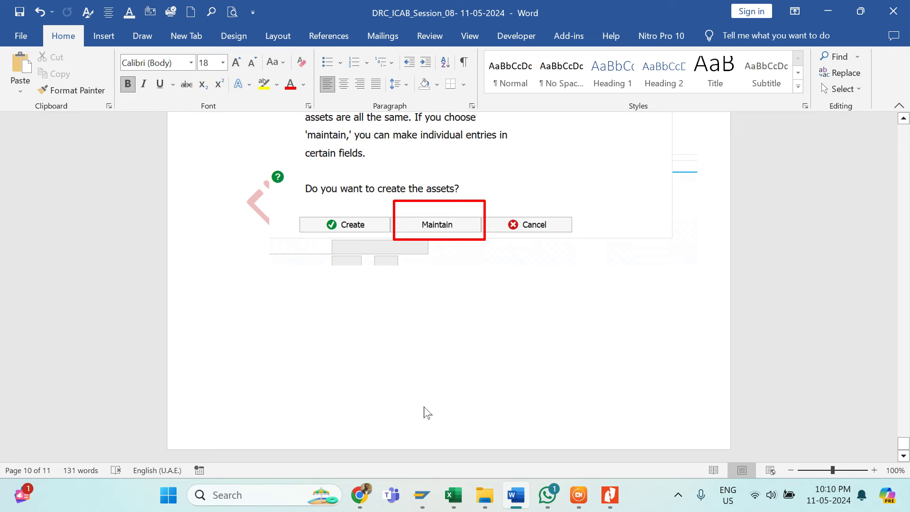
pyautogui.hotkey('ctrl', 'v')
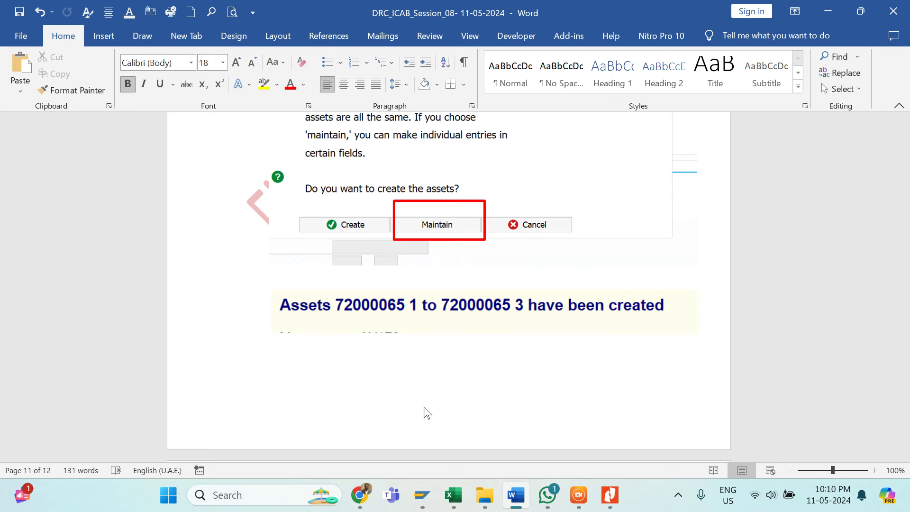
# Switch to SAP, close the message details, and open the Asset History Sheet with AR02 in the SAP Easy Access session
pyautogui.hotkey('alt', 'Tab')
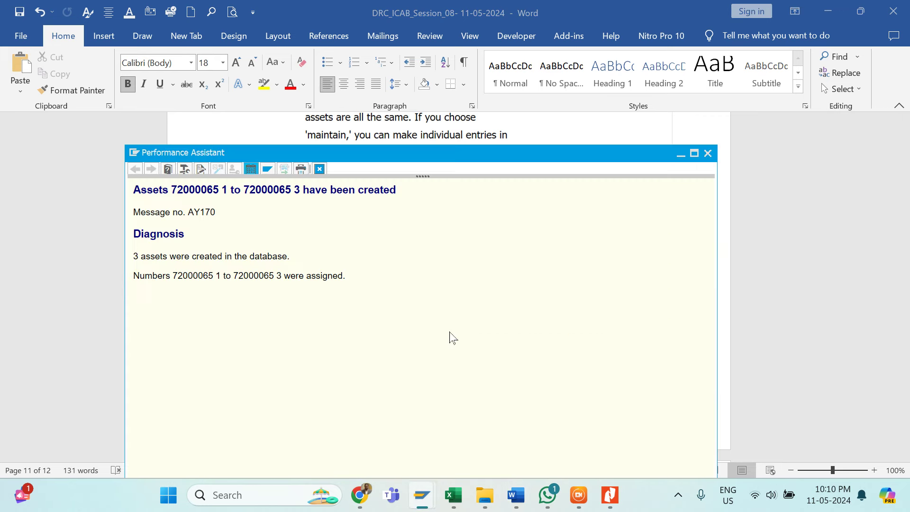
pyautogui.click(320, 169)
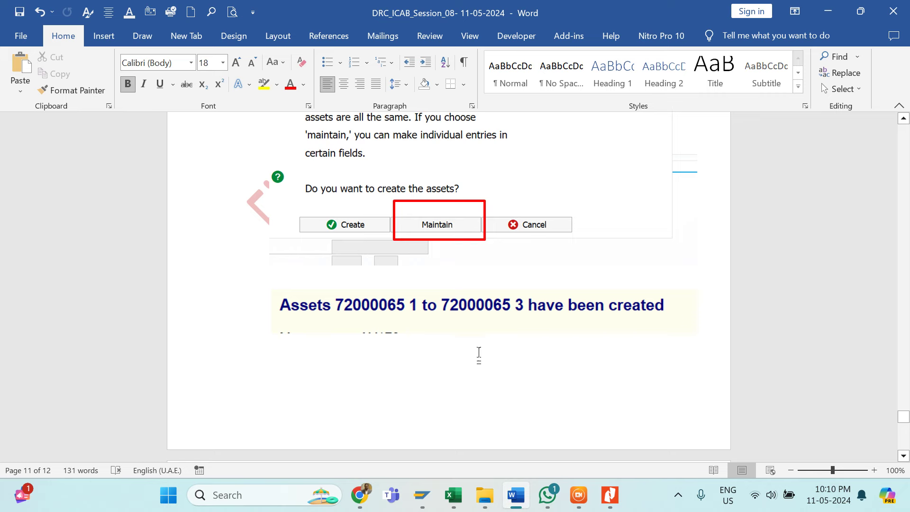
pyautogui.moveTo(422, 494)
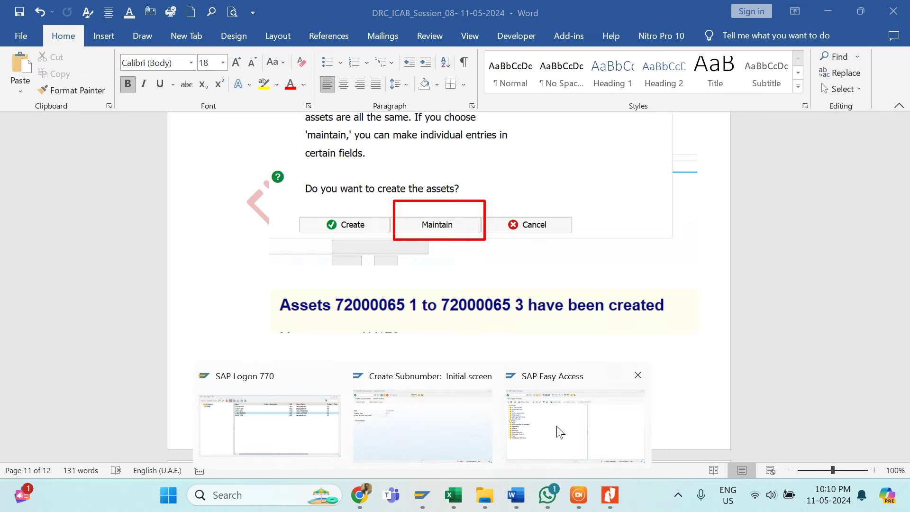
pyautogui.click(508, 420)
pyautogui.write('aar02')
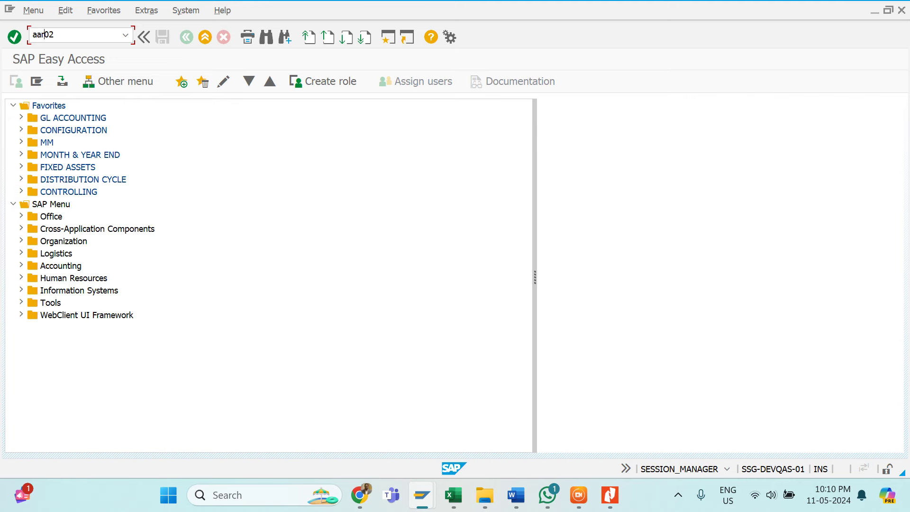
pyautogui.press('BackSpace')
pyautogui.press('Return')
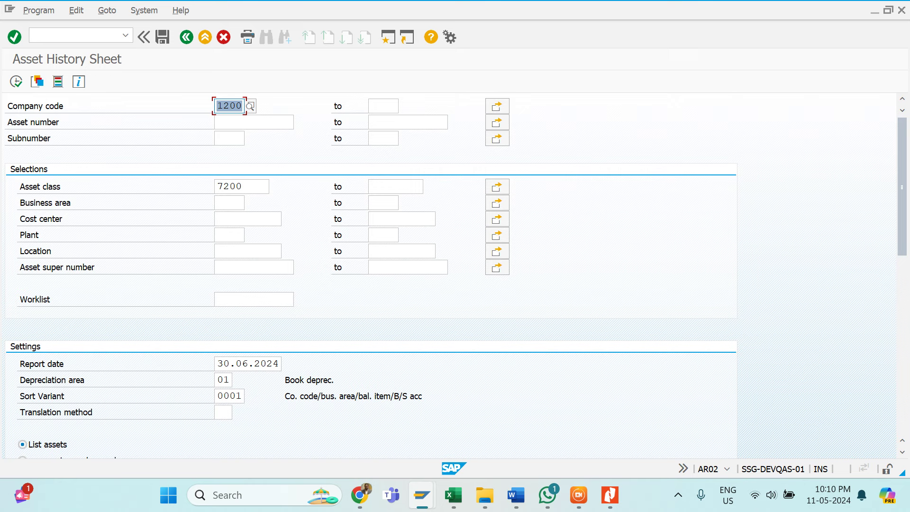
# Clear the asset class from the Asset History Sheet selections
pyautogui.click(41, 363)
pyautogui.click(41, 187)
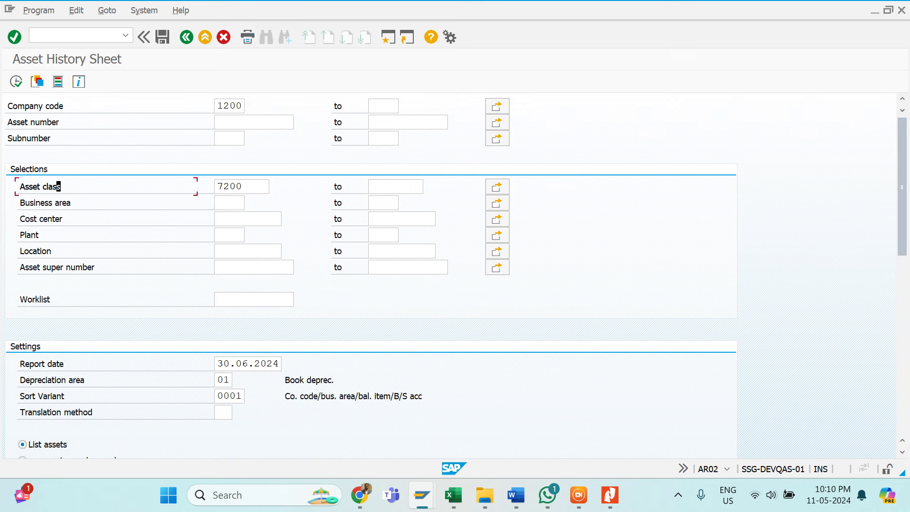
pyautogui.press('Tab')
pyautogui.press('Delete')
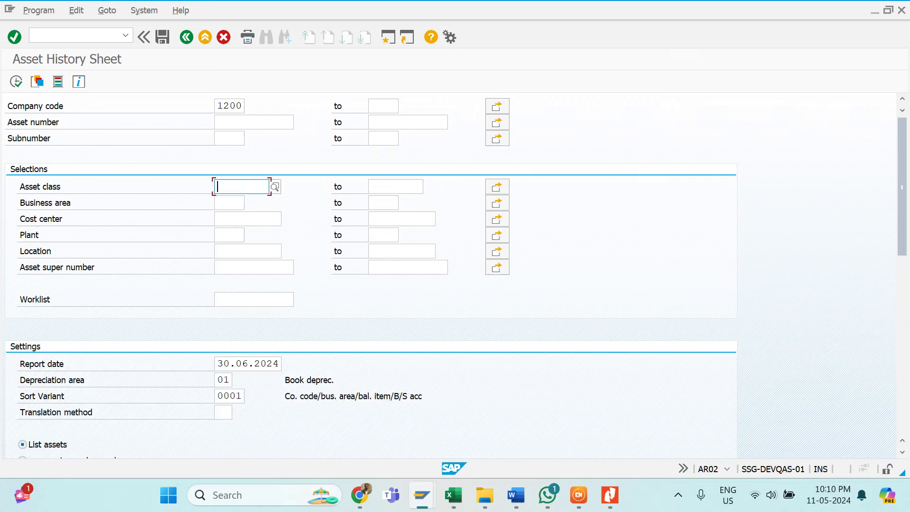
# Copy main asset number 72000065 from the Word document and enter it as the report's asset number
pyautogui.click(232, 122)
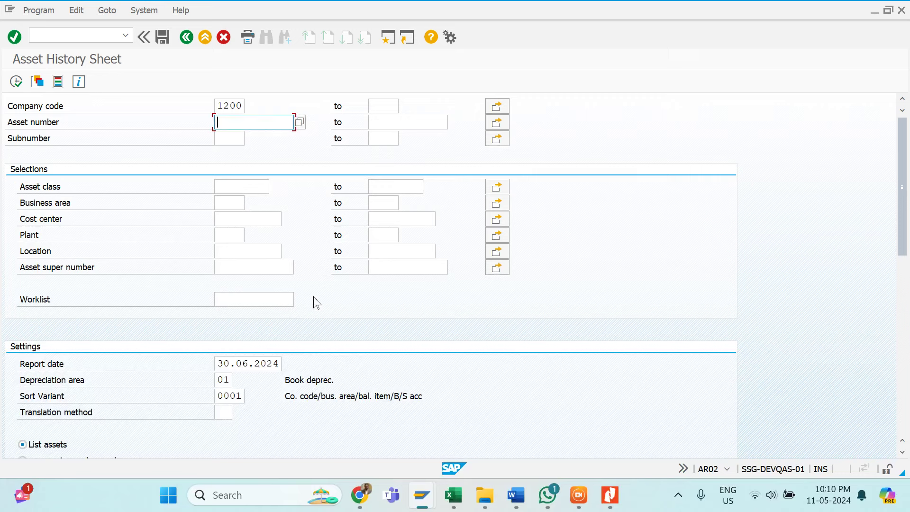
pyautogui.hotkey('alt', 'Tab')
pyautogui.scroll(10, 421, 234)
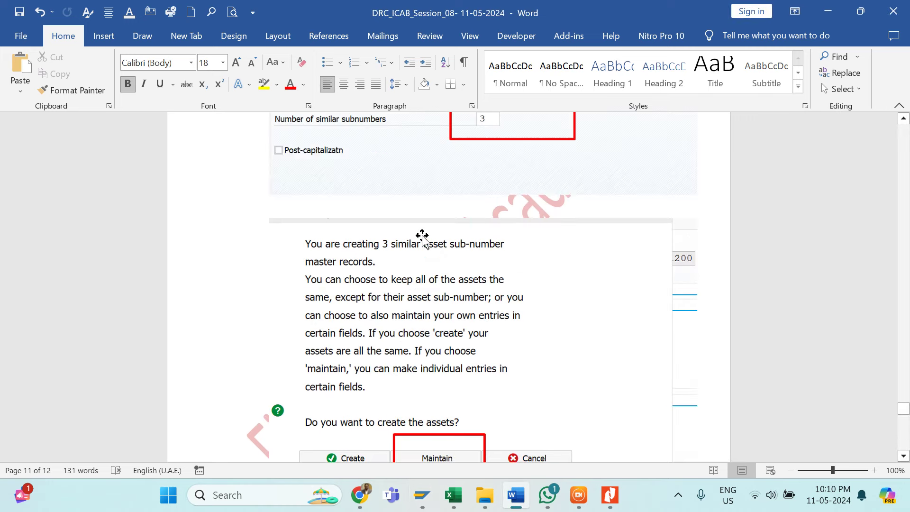
pyautogui.scroll(6, 449, 284)
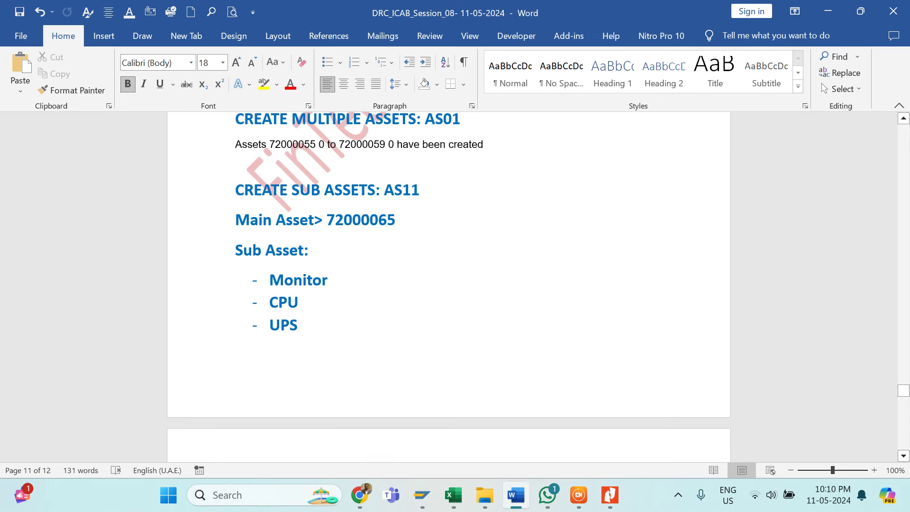
pyautogui.moveTo(327, 220); pyautogui.dragTo(395, 221)
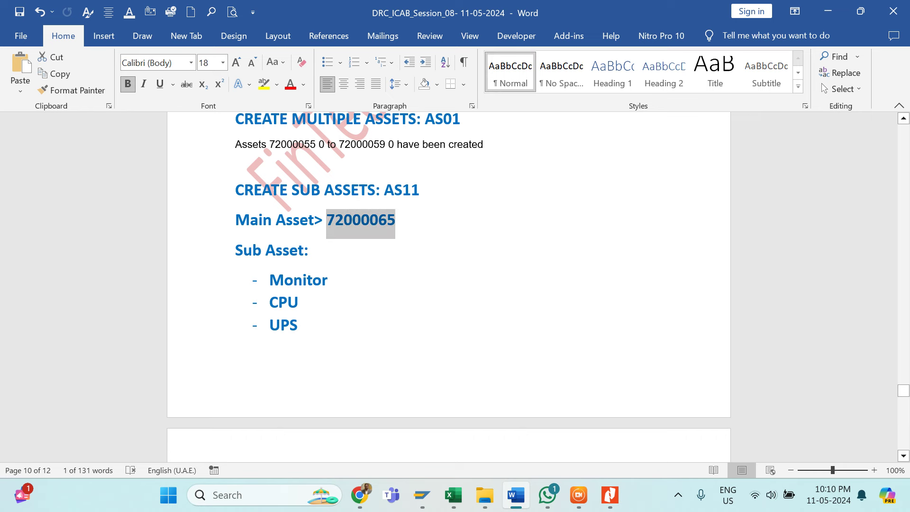
pyautogui.hotkey('ctrl', 'c')
pyautogui.hotkey('alt', 'Tab')
pyautogui.hotkey('ctrl', 'v')
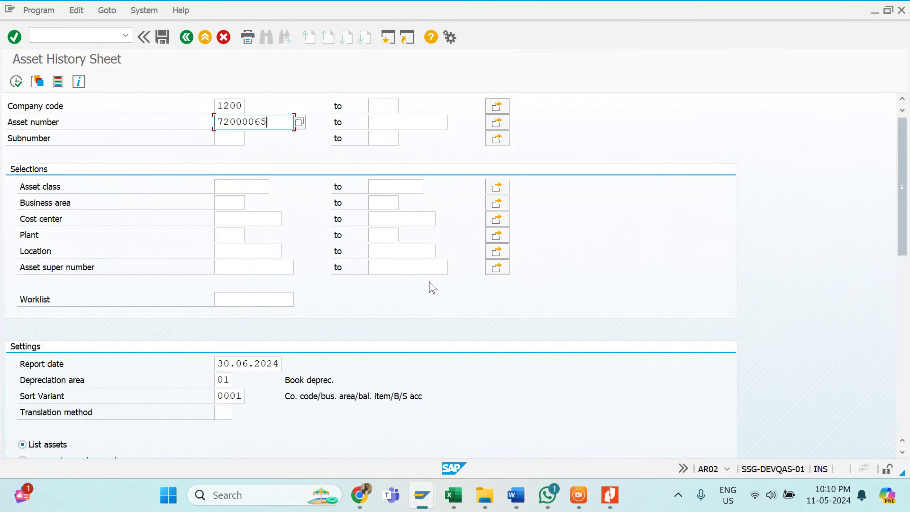
pyautogui.press('Return')
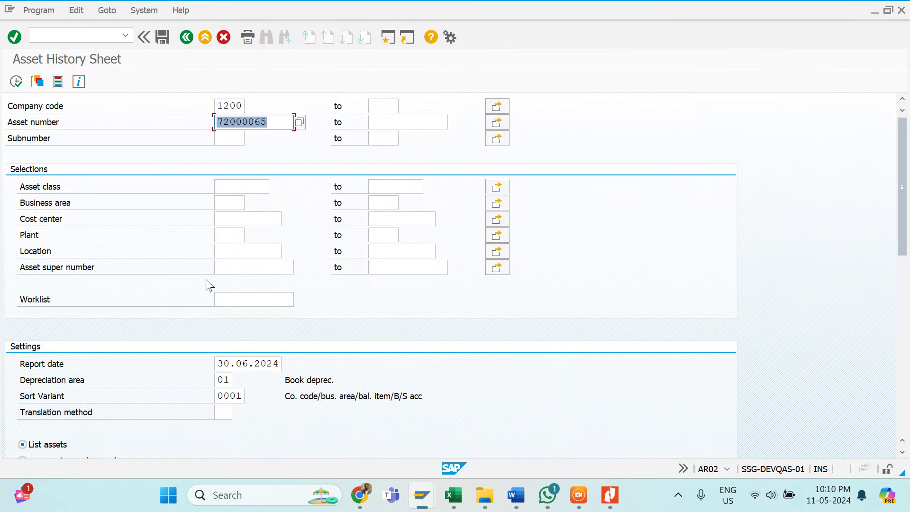
# Run the Asset History Sheet for the asset, dismiss the information message, and return to SAP Easy Access
pyautogui.click(16, 84)
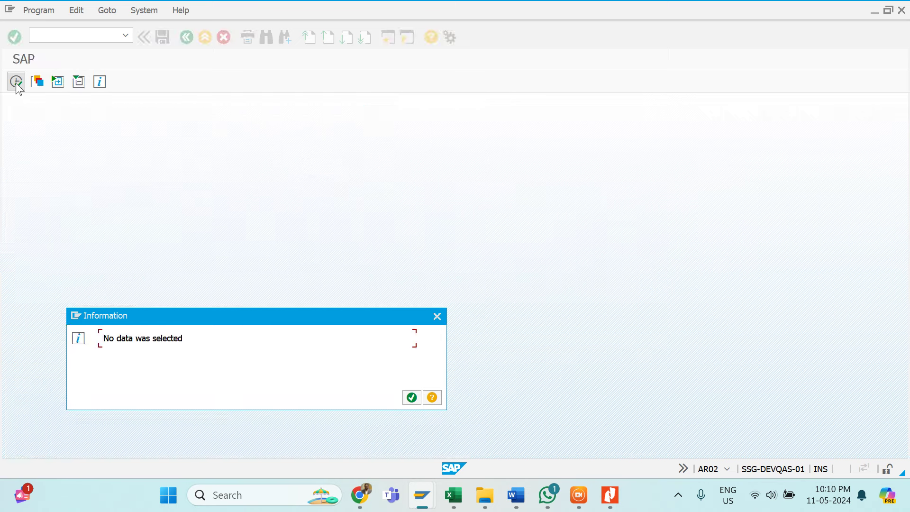
pyautogui.click(411, 397)
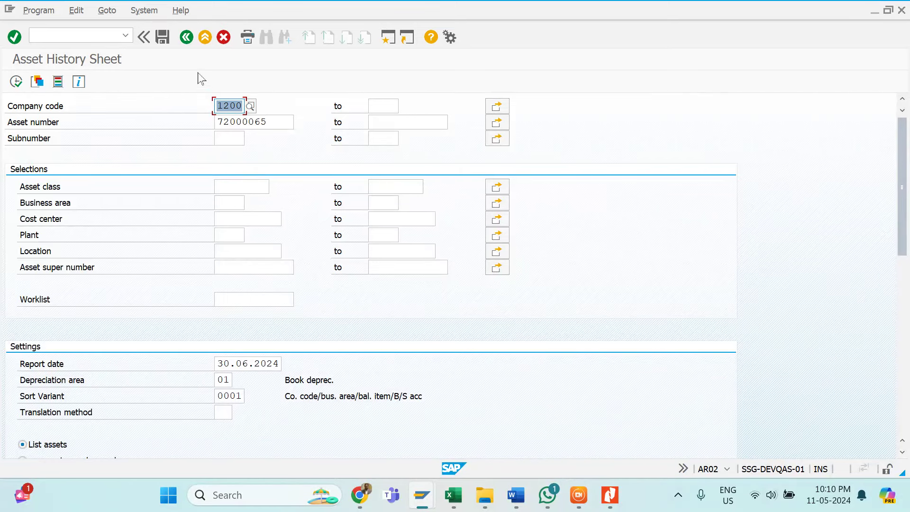
pyautogui.click(37, 11)
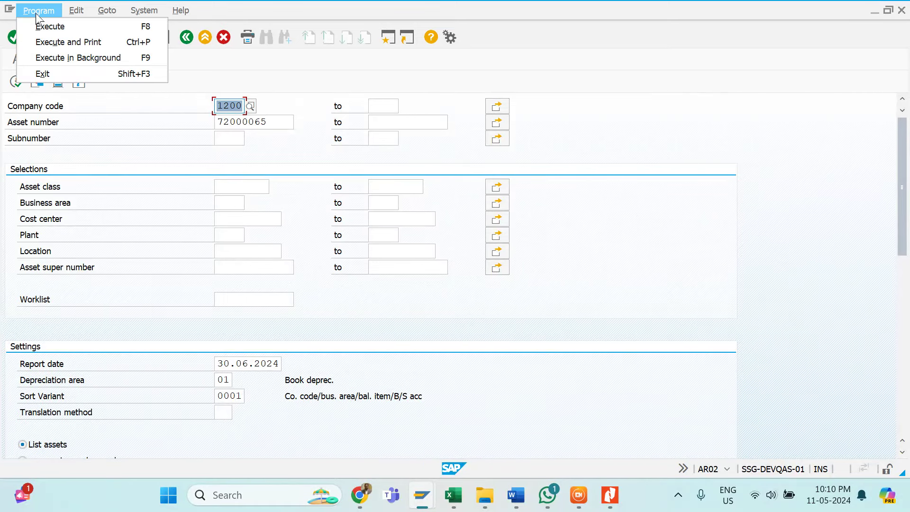
pyautogui.click(217, 174)
pyautogui.click(188, 40)
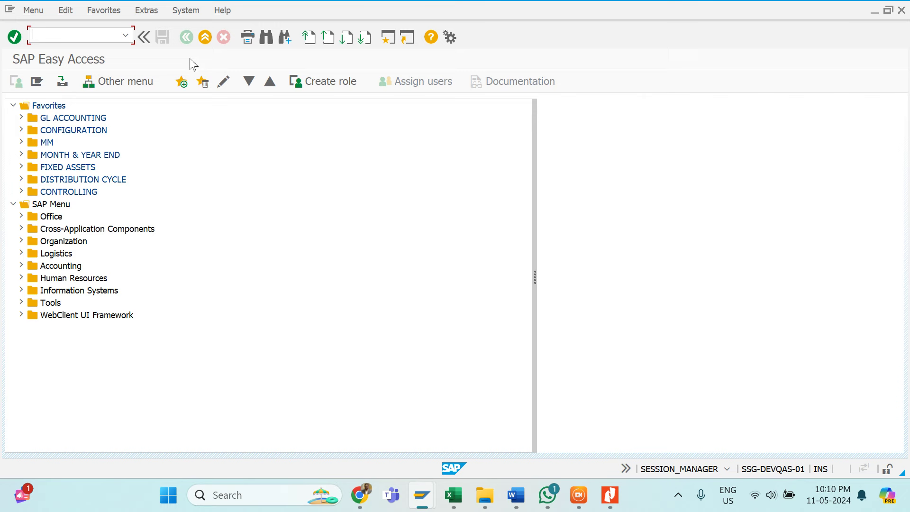
# Open the master data of asset 72000065, subnumber 1, with AS02 to check its description, and return to the initial screen
pyautogui.write('as02')
pyautogui.press('Return')
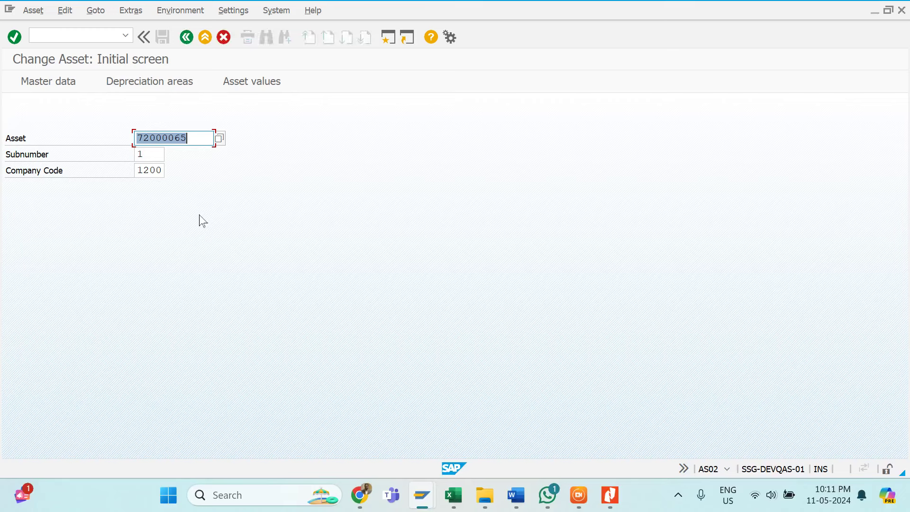
pyautogui.press('End')
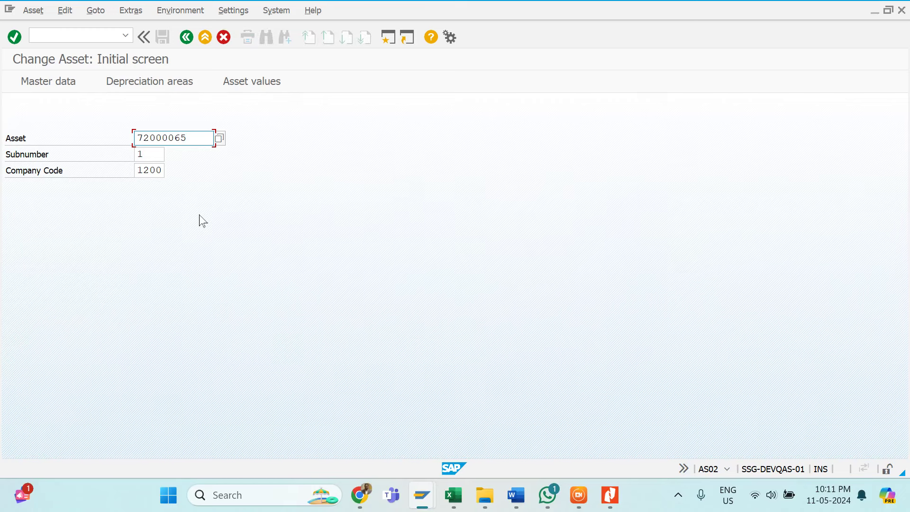
pyautogui.press('Tab')
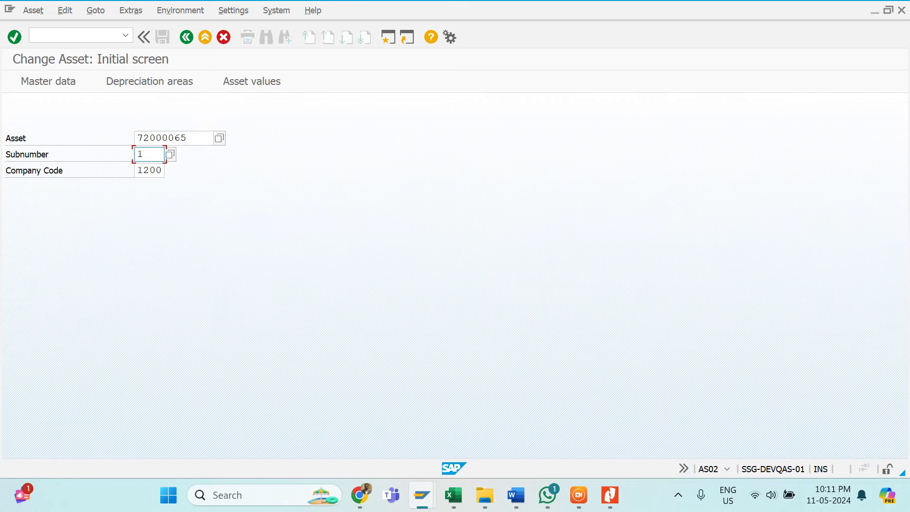
pyautogui.click(55, 84)
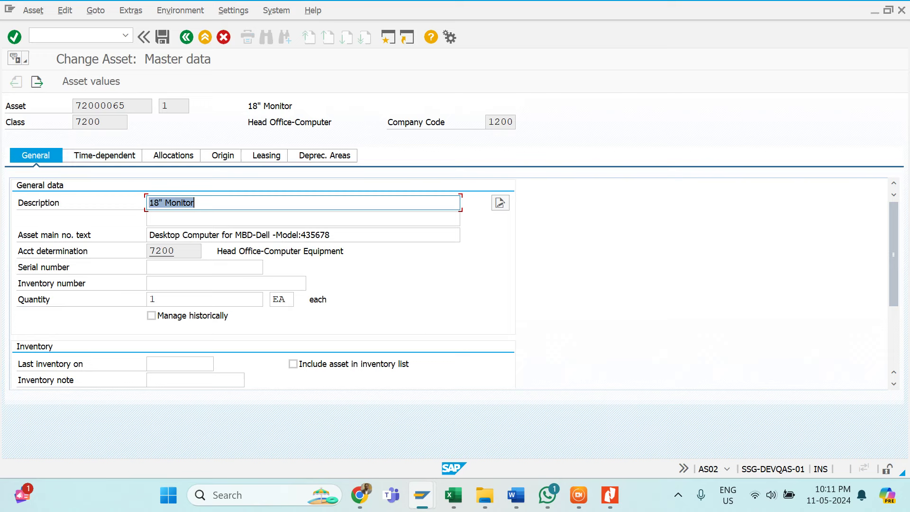
pyautogui.click(188, 39)
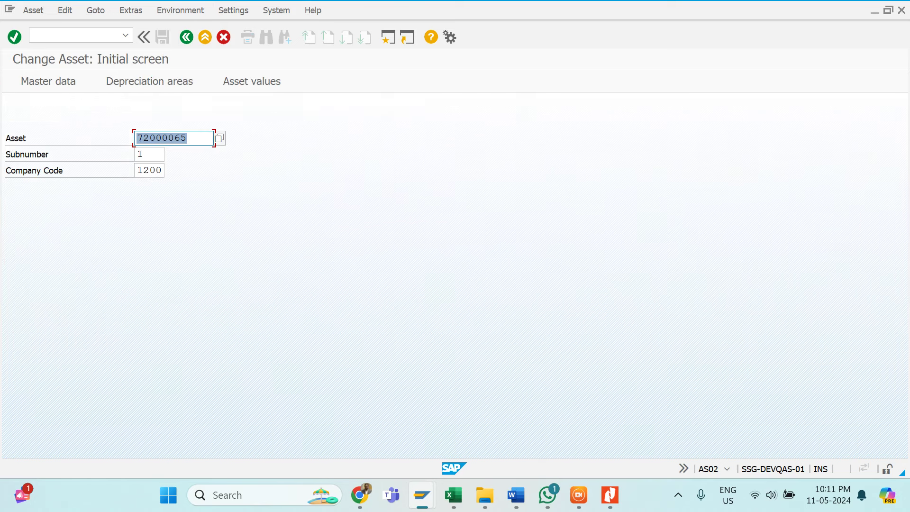
# Enter subnumber 2 and switch from changing to displaying the asset
pyautogui.press('Tab')
pyautogui.write('12')
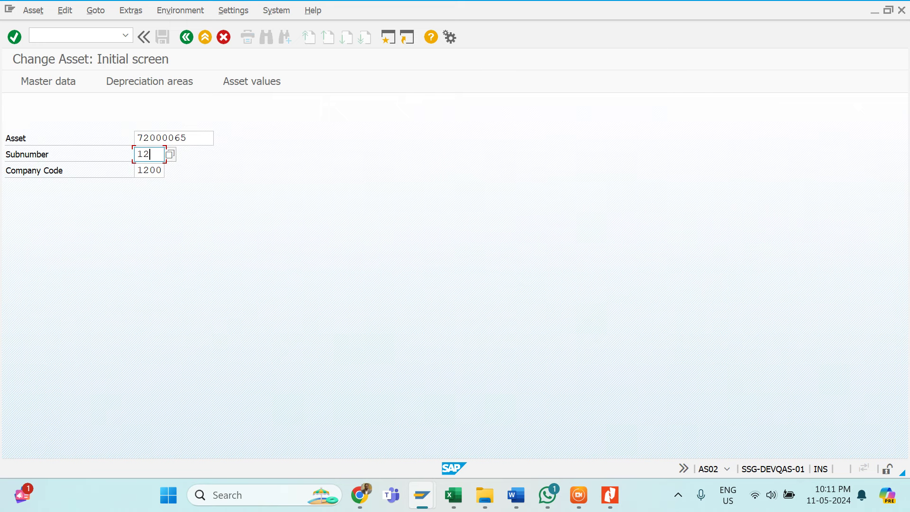
pyautogui.press('BackSpace')
pyautogui.press('BackSpace')
pyautogui.write('2')
pyautogui.click(33, 11)
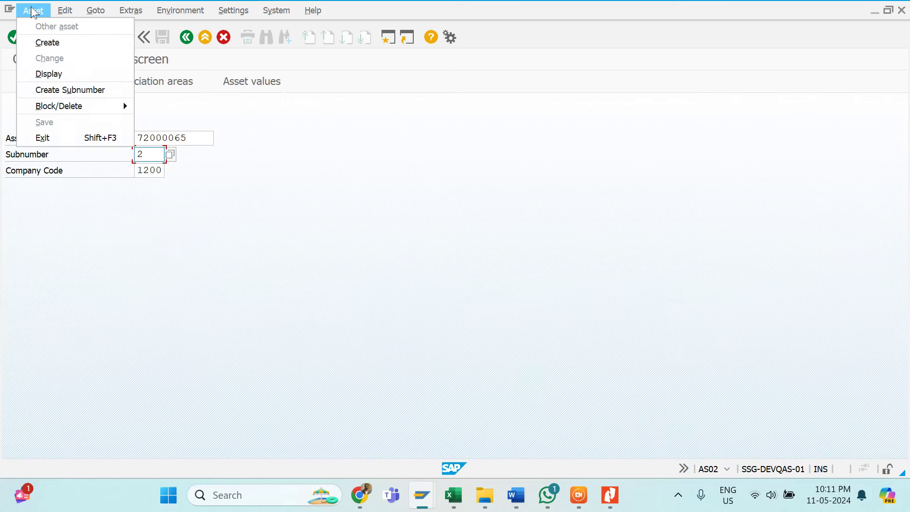
pyautogui.click(49, 75)
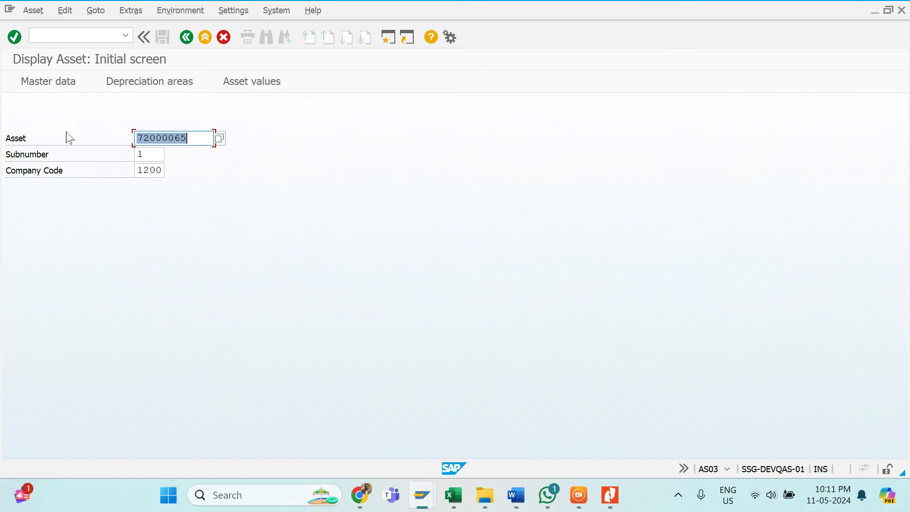
# Display the master data of subnumber 2 to check its description, and return to the initial screen
pyautogui.press('Tab')
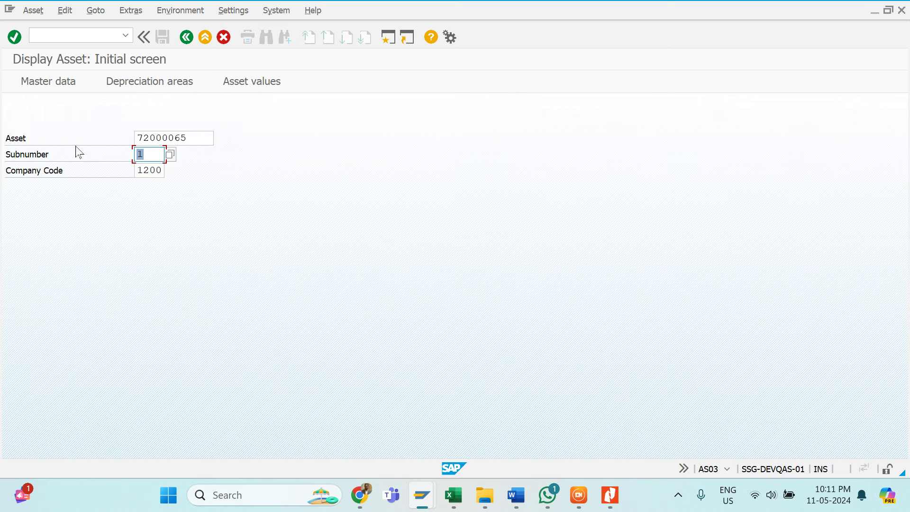
pyautogui.write('2')
pyautogui.press('Return')
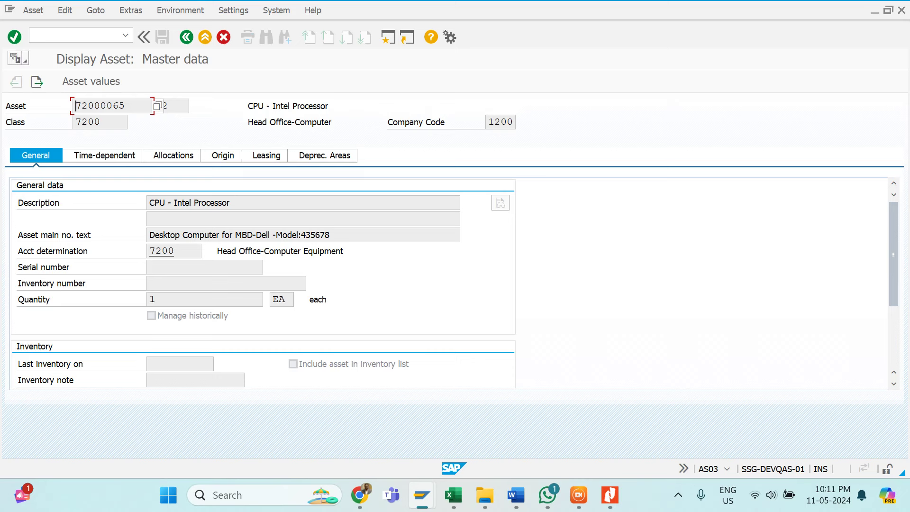
pyautogui.click(186, 38)
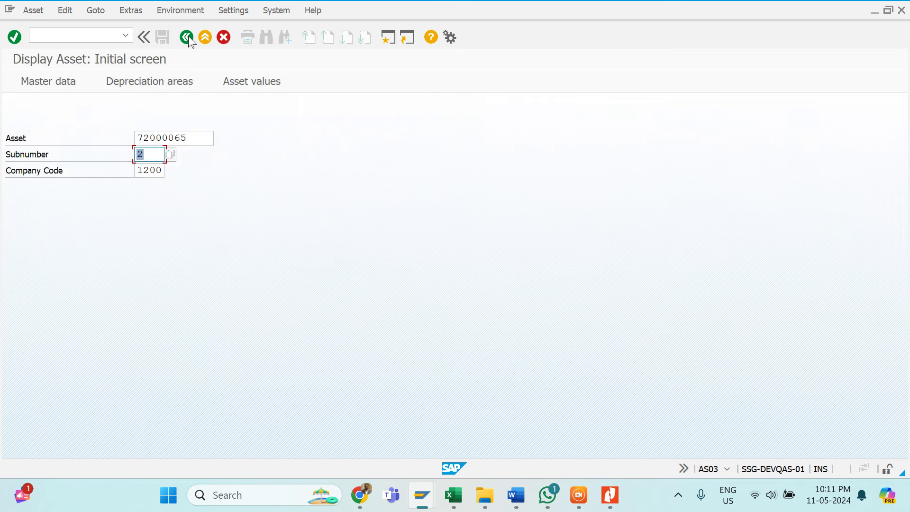
# Display the master data of subnumber 3 to check its description, and return to SAP Easy Access
pyautogui.write('3')
pyautogui.press('Return')
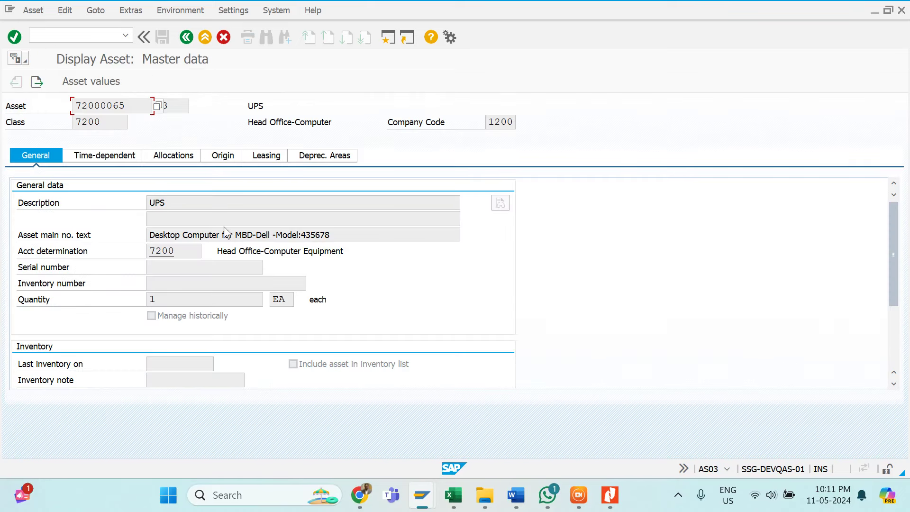
pyautogui.click(187, 38)
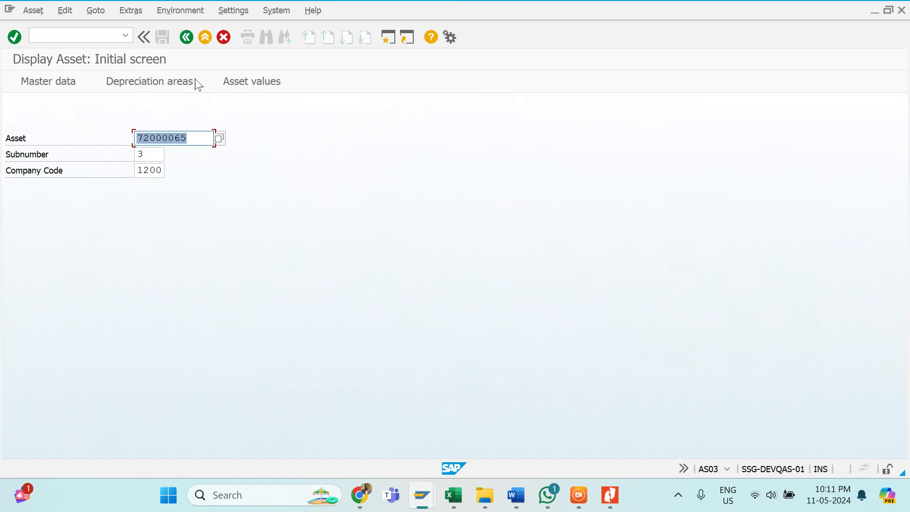
pyautogui.click(186, 37)
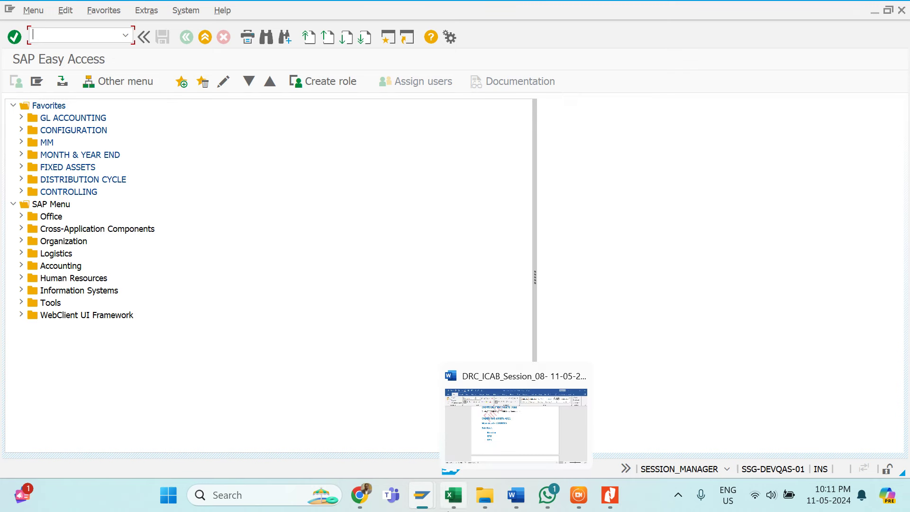
# Open the asset acquisition from purchase with vendor using F-90 and set the document date to 11.05.2024
pyautogui.moveTo(422, 495)
pyautogui.click(520, 417)
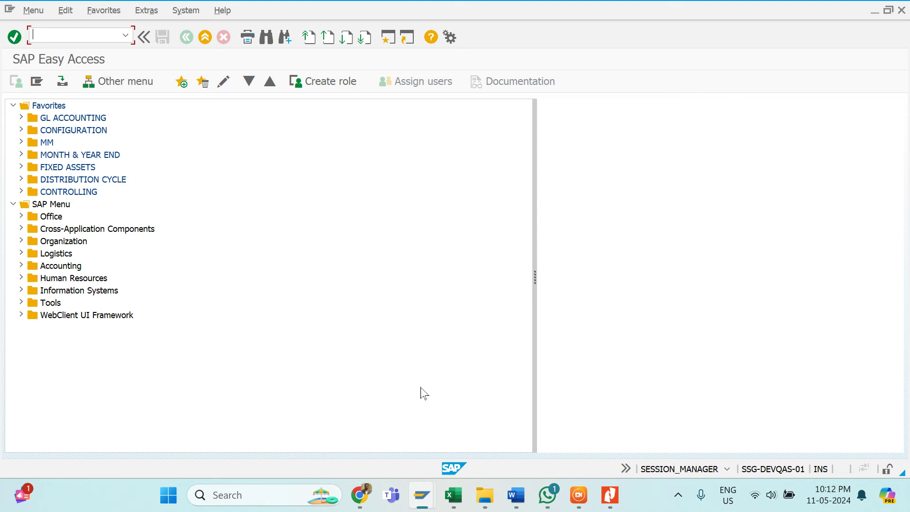
pyautogui.write('f-90')
pyautogui.press('Return')
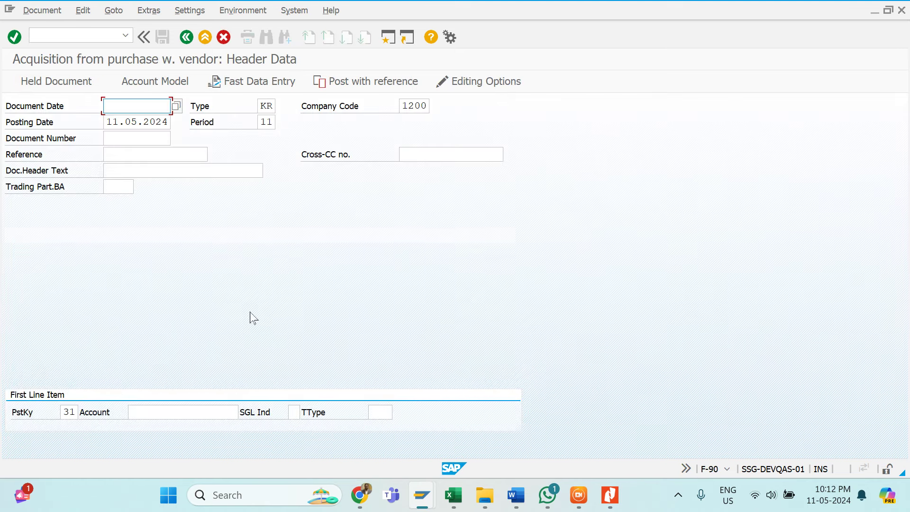
pyautogui.press('Tab')
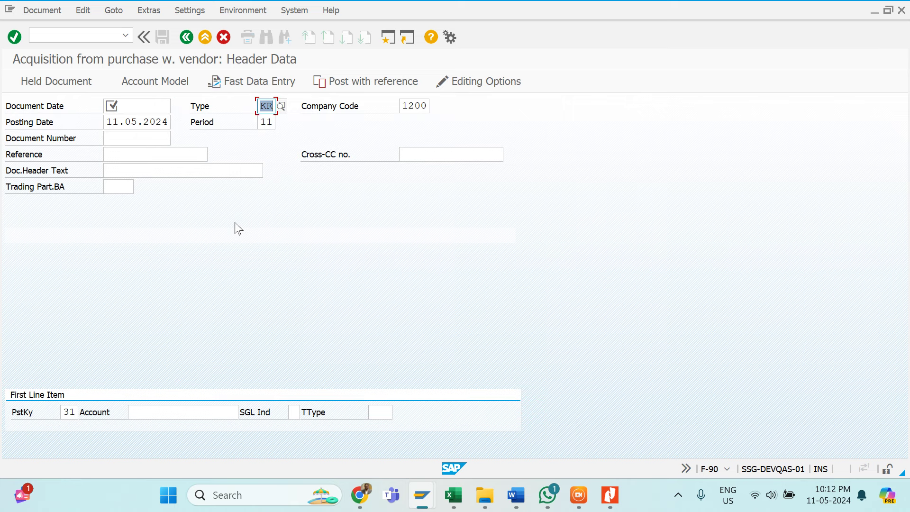
pyautogui.click(170, 104)
pyautogui.press('Return')
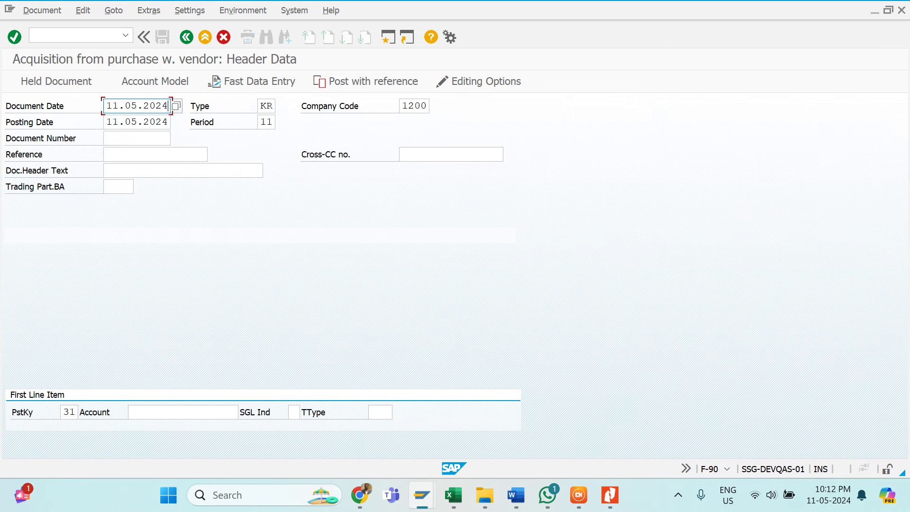
# Set the document type to AA in the acquisition header
pyautogui.press('Tab')
pyautogui.press('BackSpace')
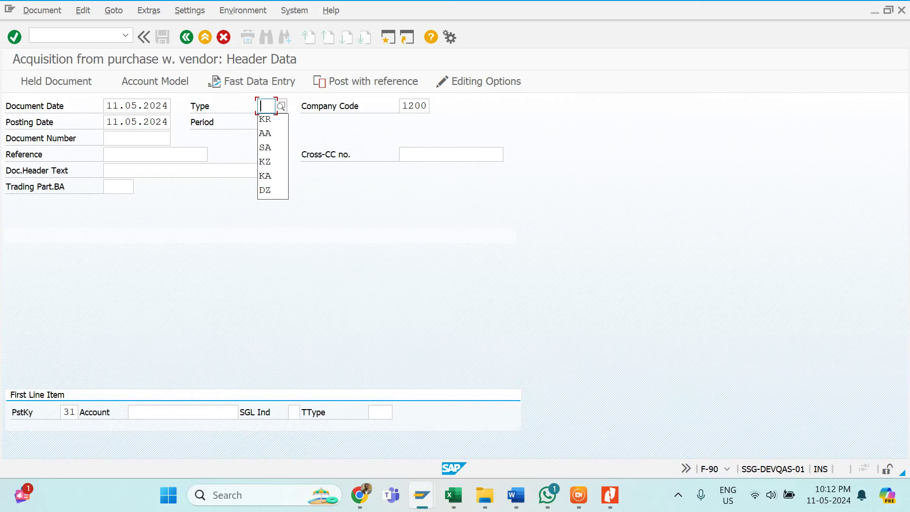
pyautogui.press('Down')
pyautogui.press('Down')
pyautogui.press('Return')
pyautogui.press('Tab')
pyautogui.press('Tab')
pyautogui.press('Tab')
pyautogui.press('Tab')
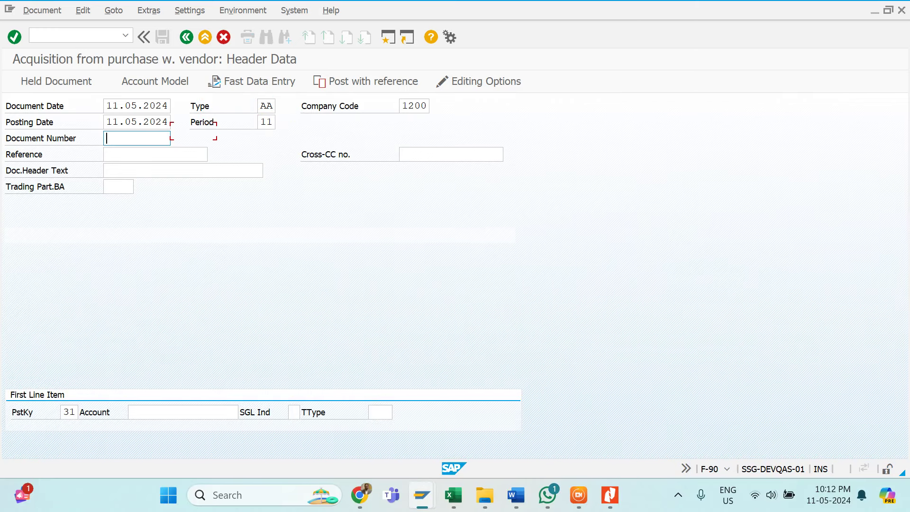
# Enter REF-2023/101 as the document's reference
pyautogui.press('Tab')
pyautogui.press('BackSpace')
pyautogui.press('Down')
pyautogui.press('Down')
pyautogui.press('Down')
pyautogui.press('Down')
pyautogui.press('Down')
pyautogui.press('Down')
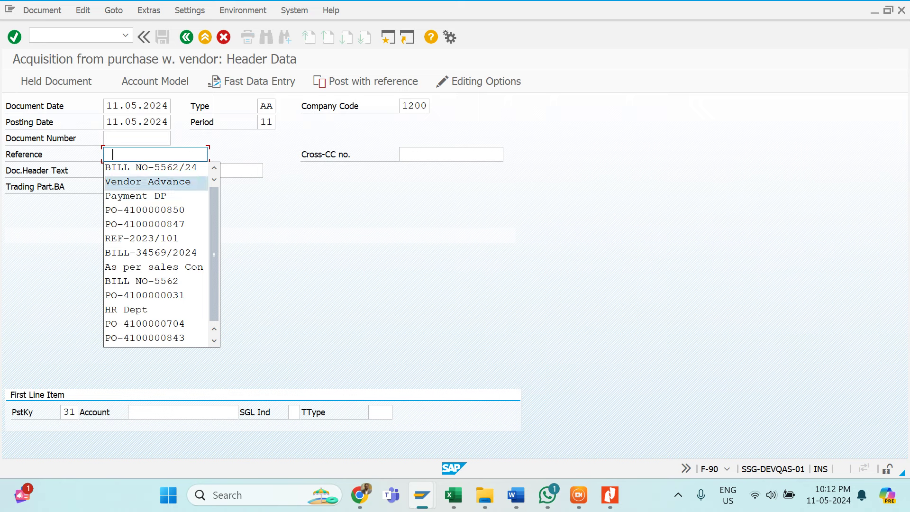
pyautogui.press('Return')
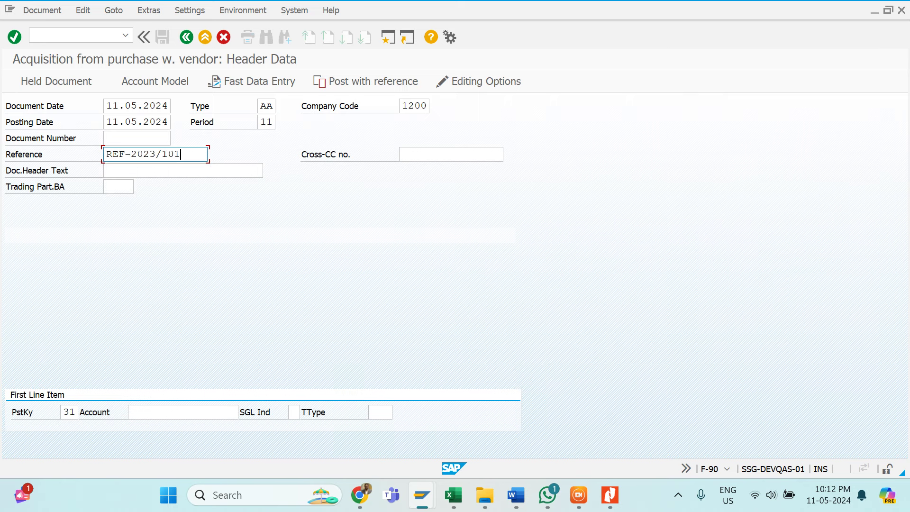
# Enter "Desktop Purcahse for MBD" as the document header text
pyautogui.press('Tab')
pyautogui.write('D')
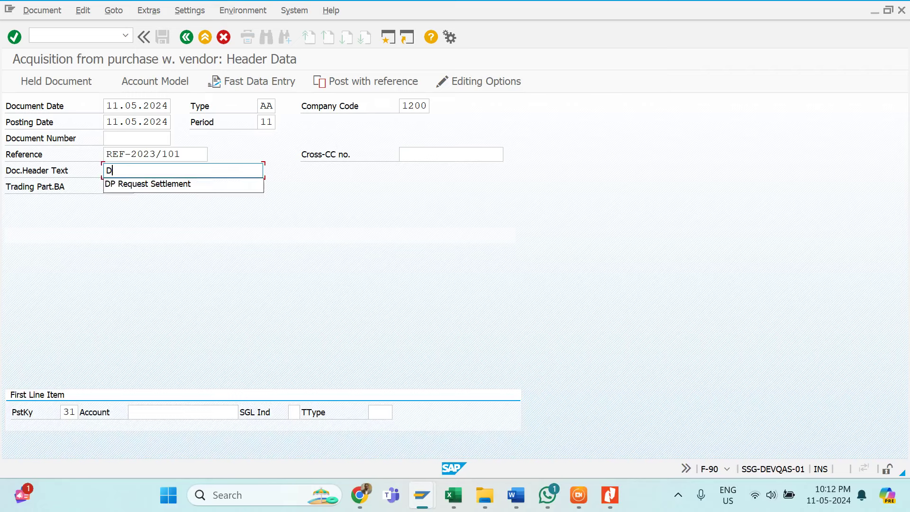
pyautogui.write('esk')
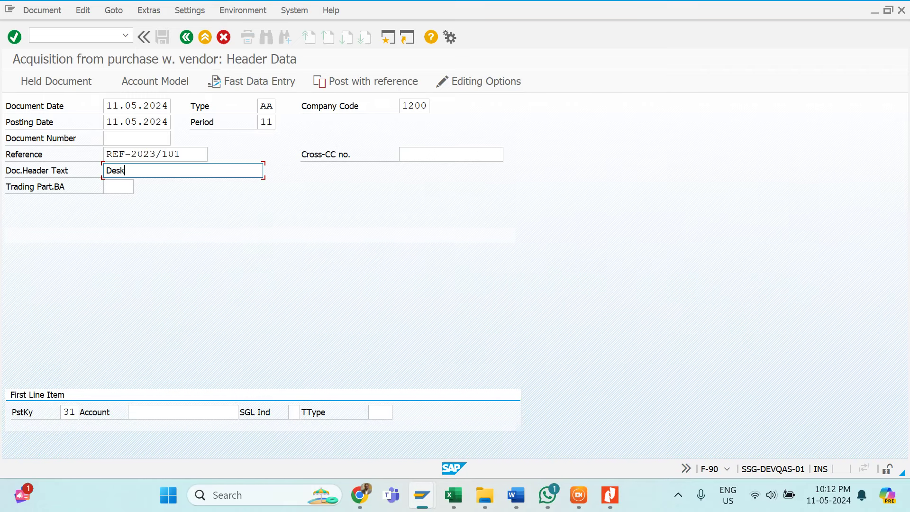
pyautogui.write('top Purcahse fo')
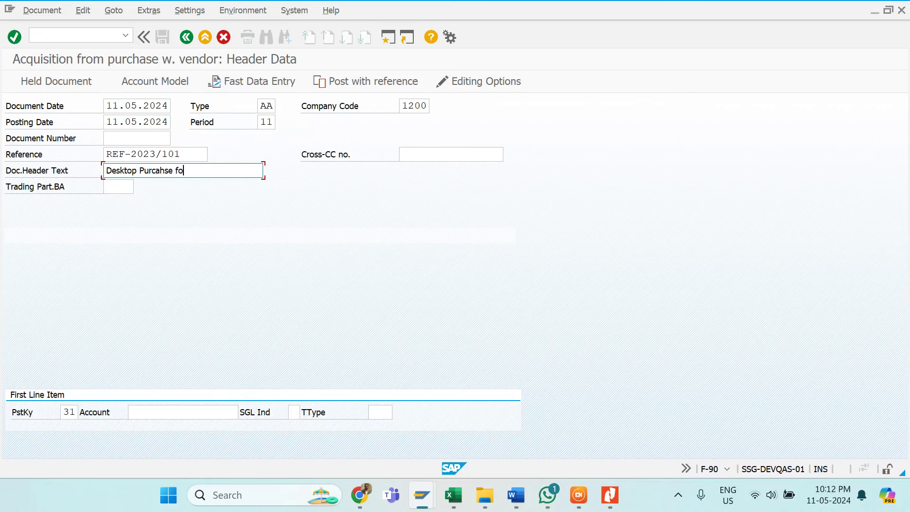
pyautogui.write('r MBD')
pyautogui.press('Tab')
pyautogui.press('Tab')
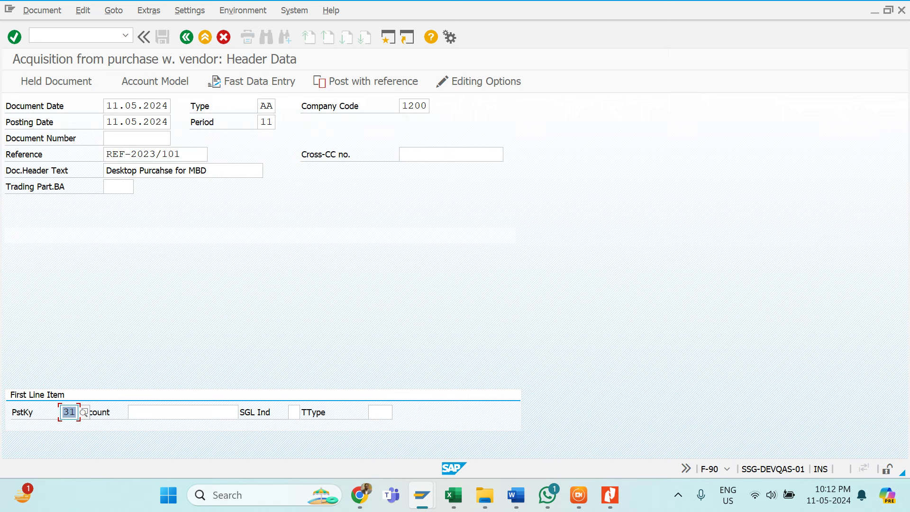
# Set the first line item's posting key to 70, debit asset
pyautogui.press('BackSpace')
pyautogui.write('70')
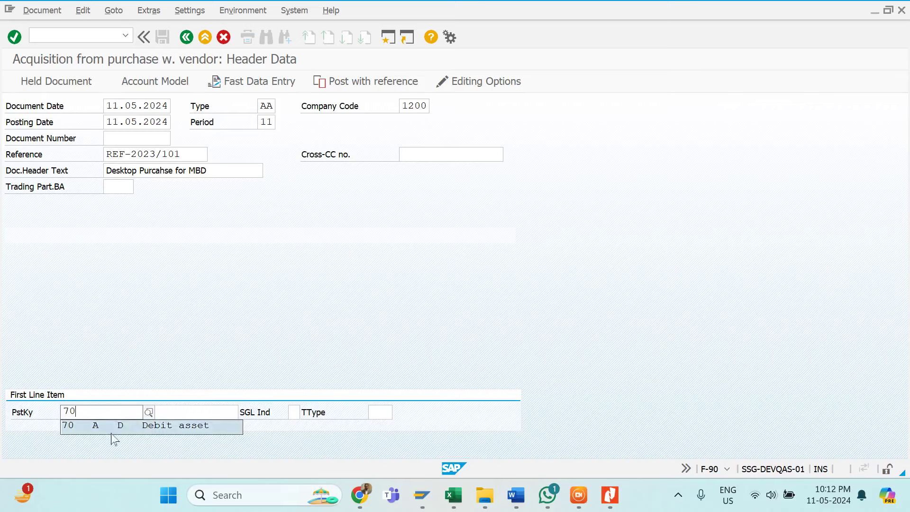
pyautogui.click(114, 428)
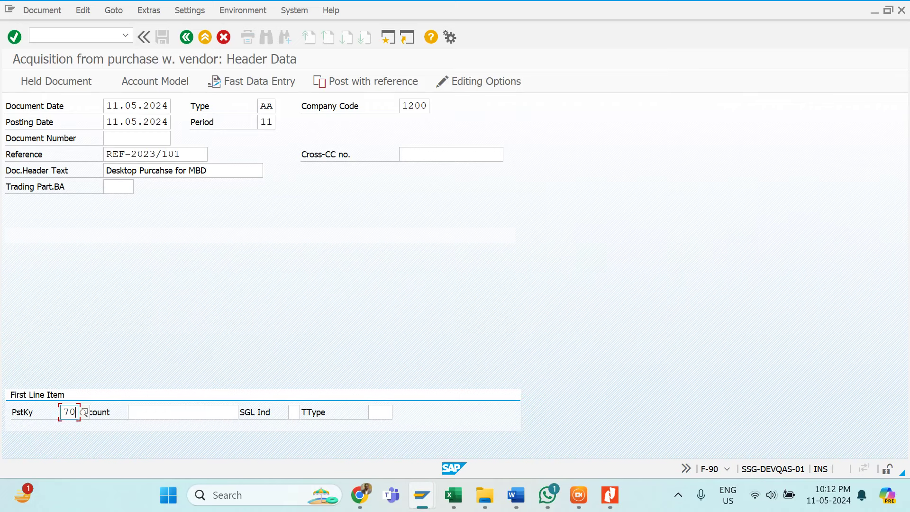
pyautogui.press('Tab')
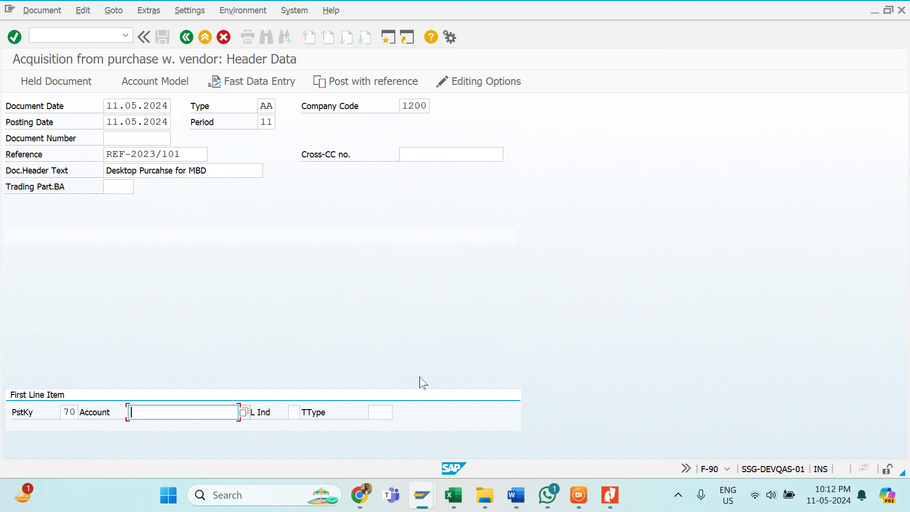
# Look up the main asset number in the Word notes, and switch to the SAP Create Subnumber session
pyautogui.hotkey('alt', 'Tab')
pyautogui.scroll(2, 429, 294)
pyautogui.scroll(-1, 430, 294)
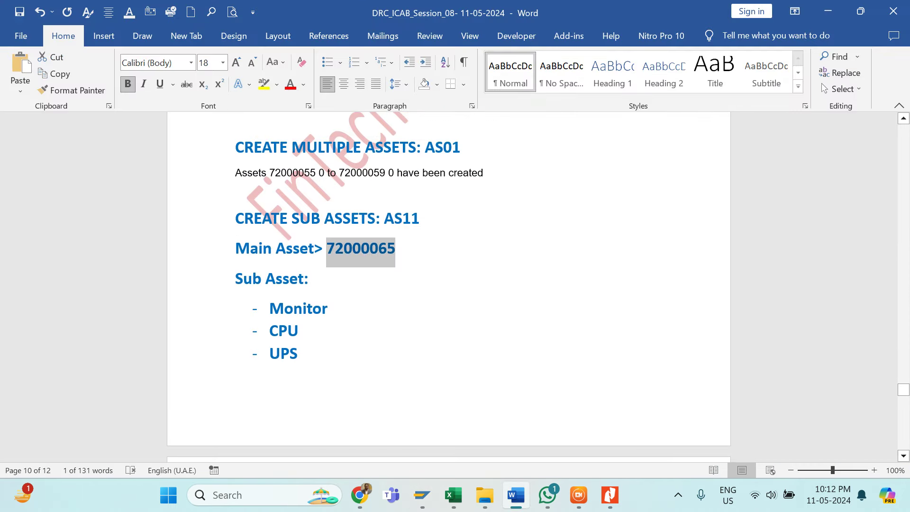
pyautogui.scroll(1, 430, 294)
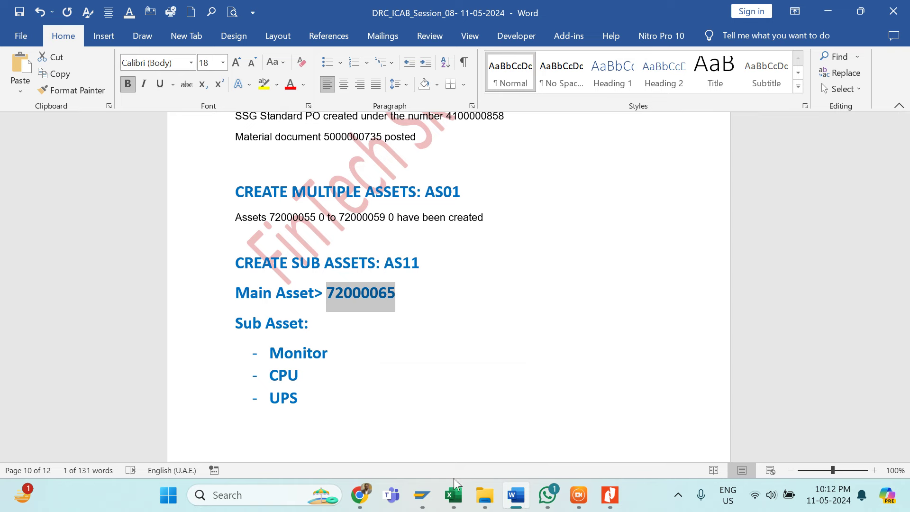
pyautogui.moveTo(421, 495)
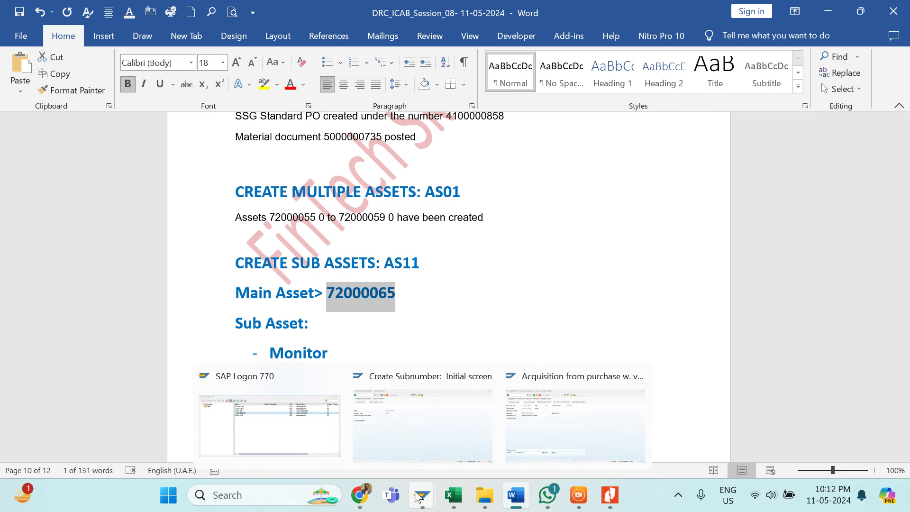
pyautogui.click(423, 431)
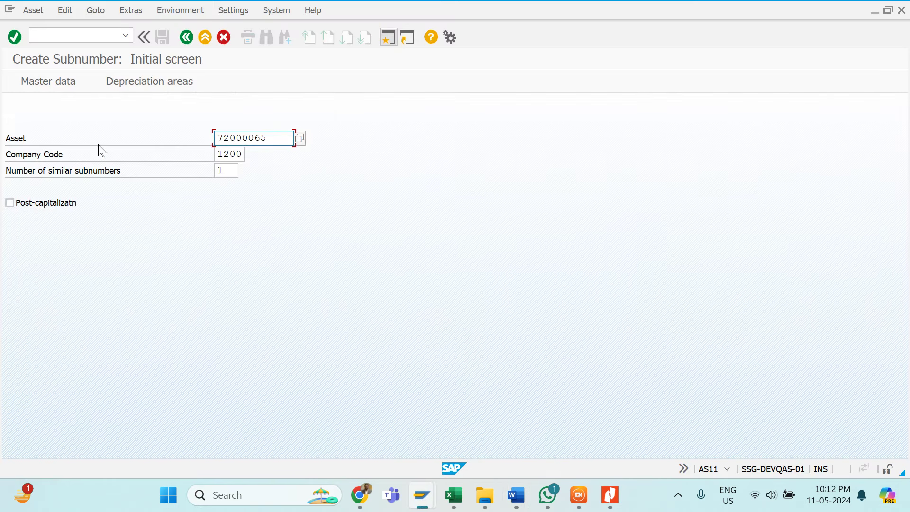
# Switch from creating a subnumber to displaying the asset, and show the master data of asset 72000065 subnumber 1
pyautogui.click(49, 82)
pyautogui.click(34, 11)
pyautogui.click(51, 74)
pyautogui.press('Tab')
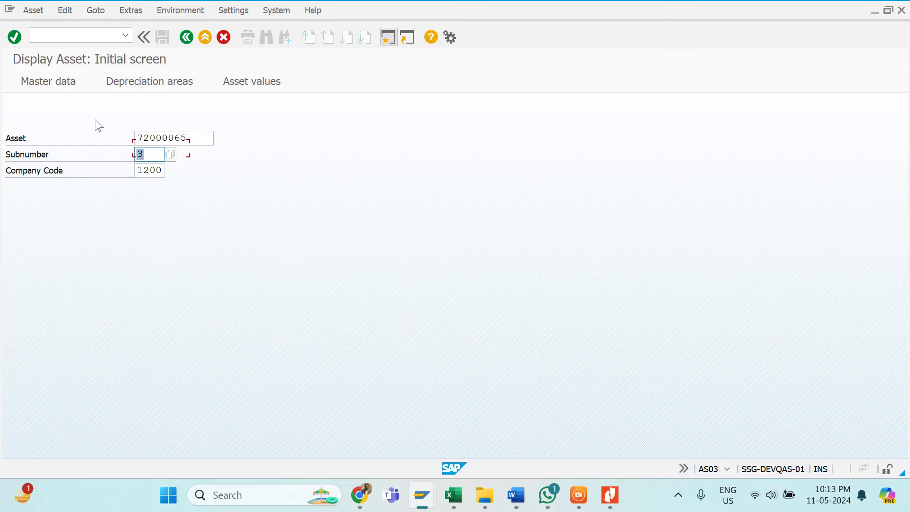
pyautogui.write('1')
pyautogui.press('Return')
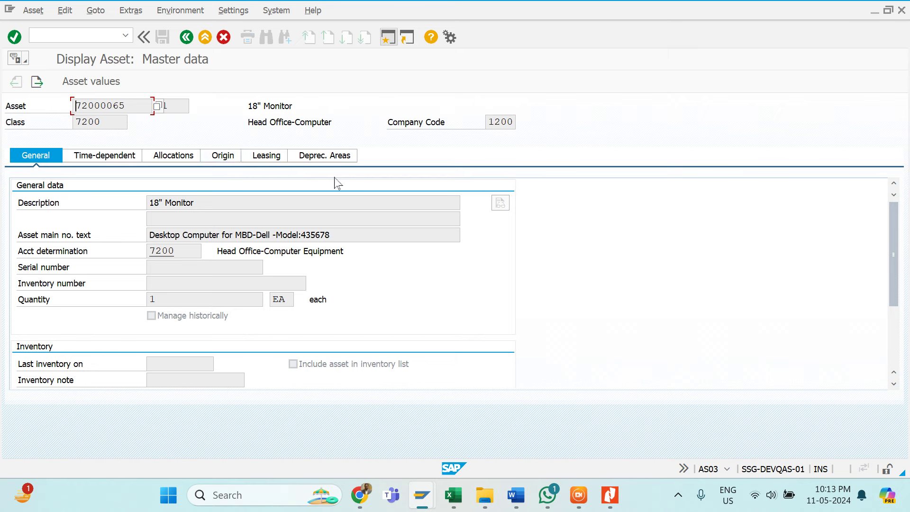
# Select the asset number in the displayed master data and return to the acquisition's header data session
pyautogui.press('Tab')
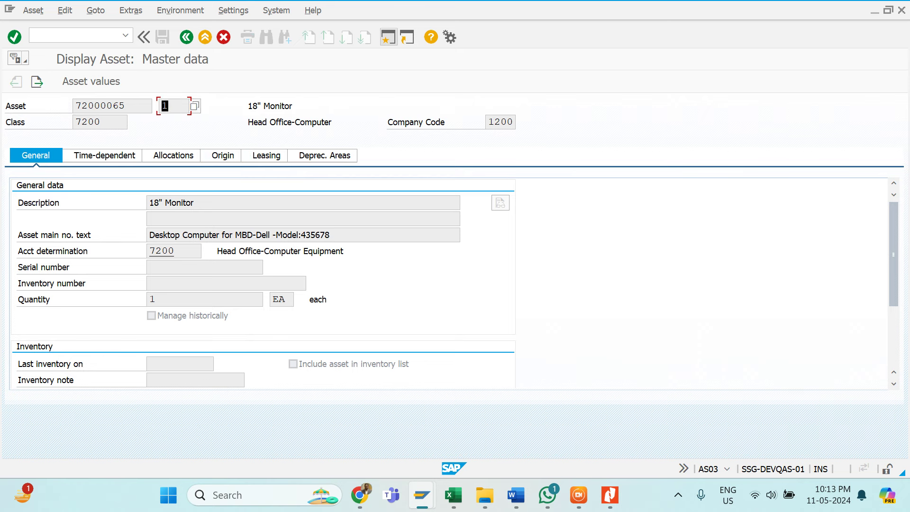
pyautogui.press('Tab')
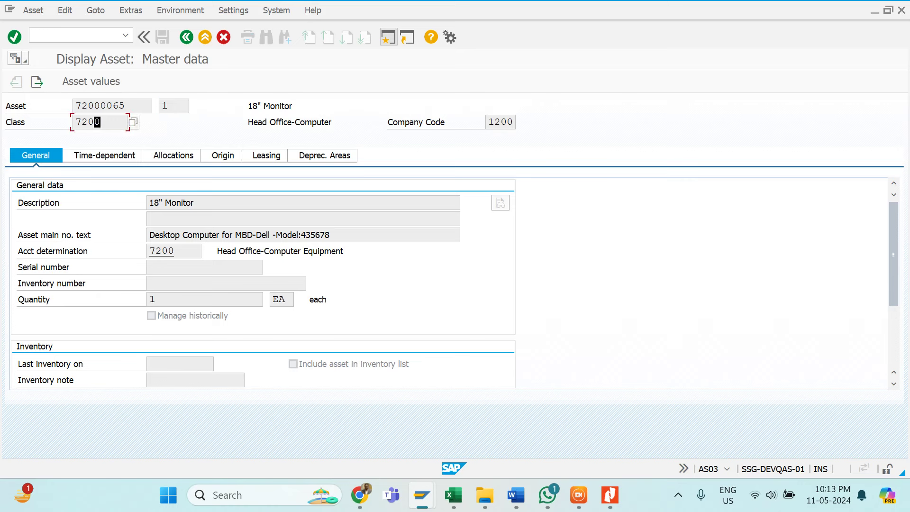
pyautogui.press('Tab')
pyautogui.hotkey('shift', 'End')
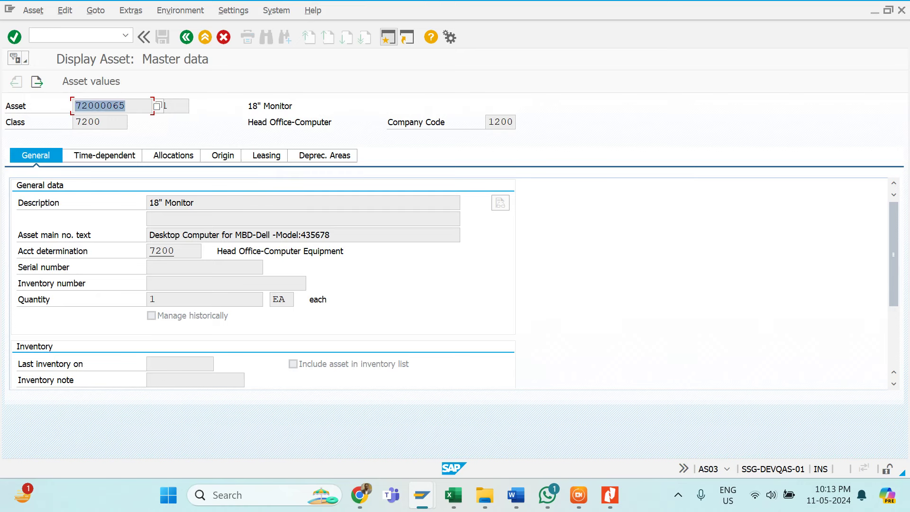
pyautogui.hotkey('alt', 'Tab')
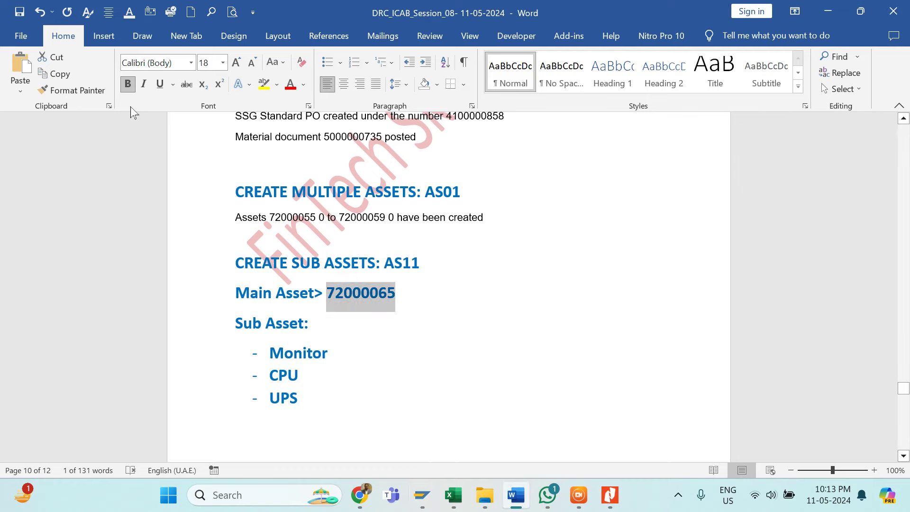
pyautogui.hotkey('alt', 'Tab')
pyautogui.moveTo(421, 483)
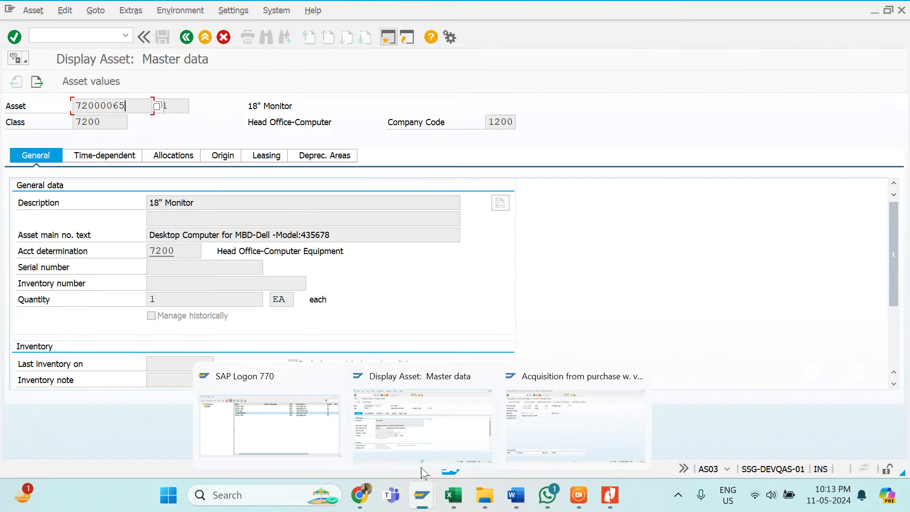
pyautogui.click(449, 444)
pyautogui.click(555, 442)
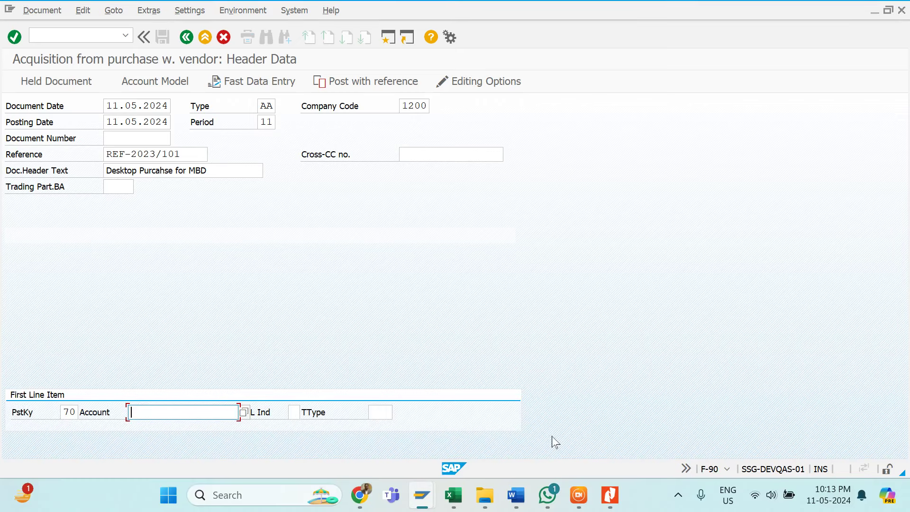
# Try 72000065 1 as the account of the first line item
pyautogui.write('72000065')
pyautogui.hotkey('alt', 'Tab')
pyautogui.hotkey('alt', 'Tab')
pyautogui.write('1')
pyautogui.press('Return')
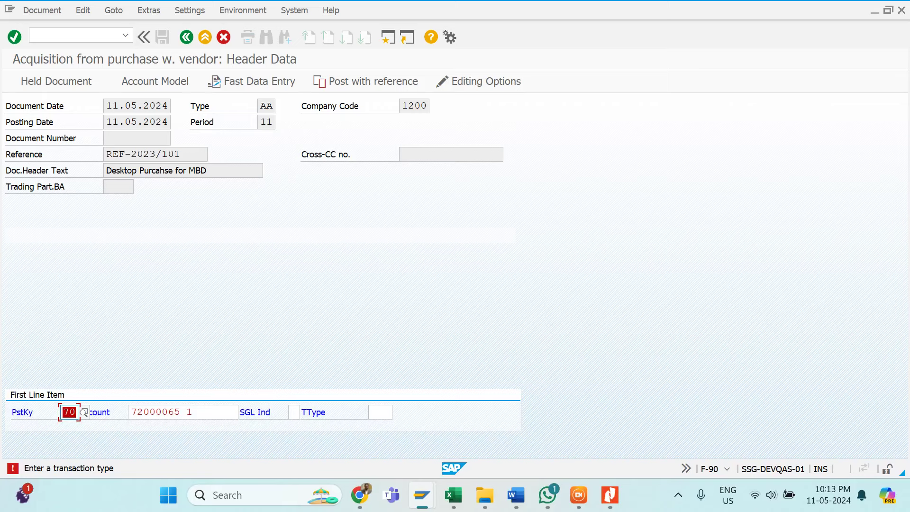
# Set the first line item's transaction type to 100 and validate the entry
pyautogui.click(379, 411)
pyautogui.write('100')
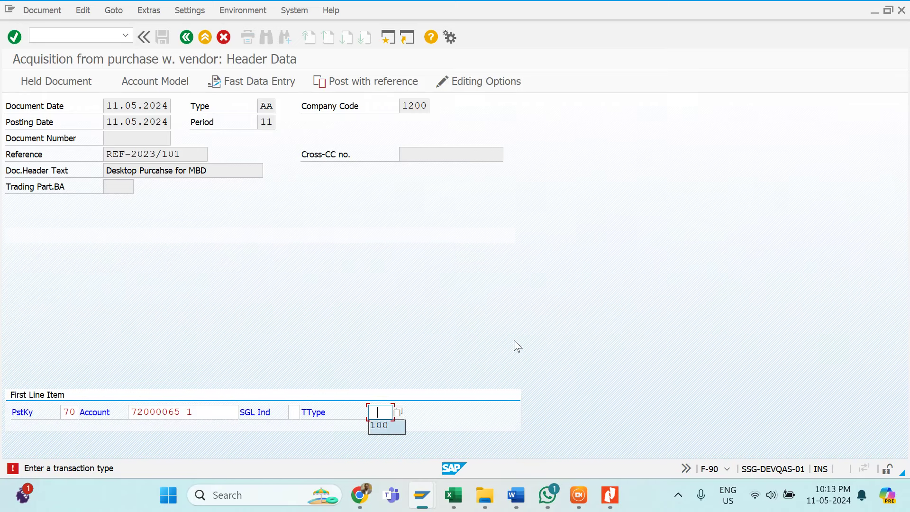
pyautogui.press('Return')
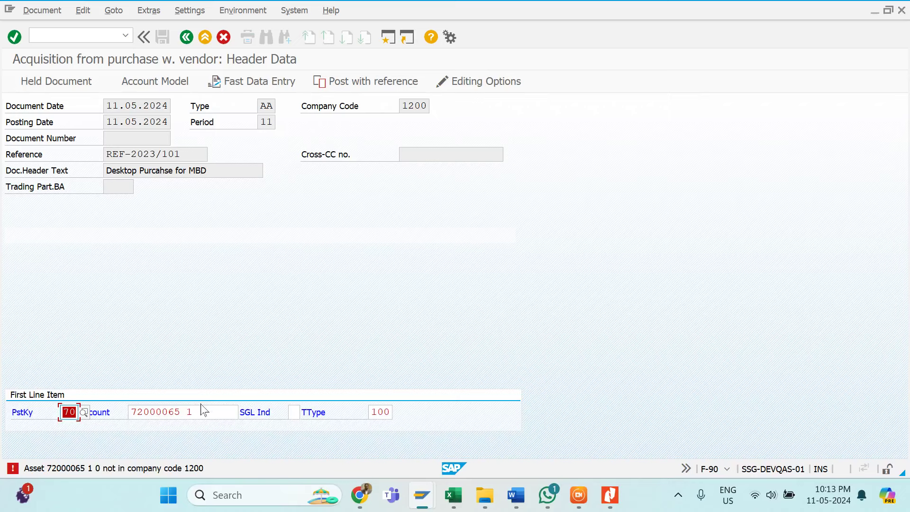
# Try 72000065,1 as the first line item's account
pyautogui.click(198, 412)
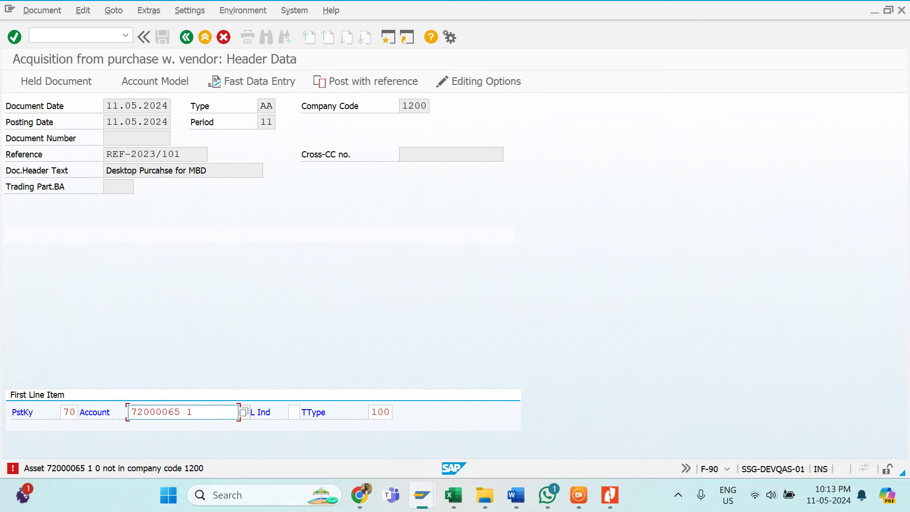
pyautogui.press('BackSpace')
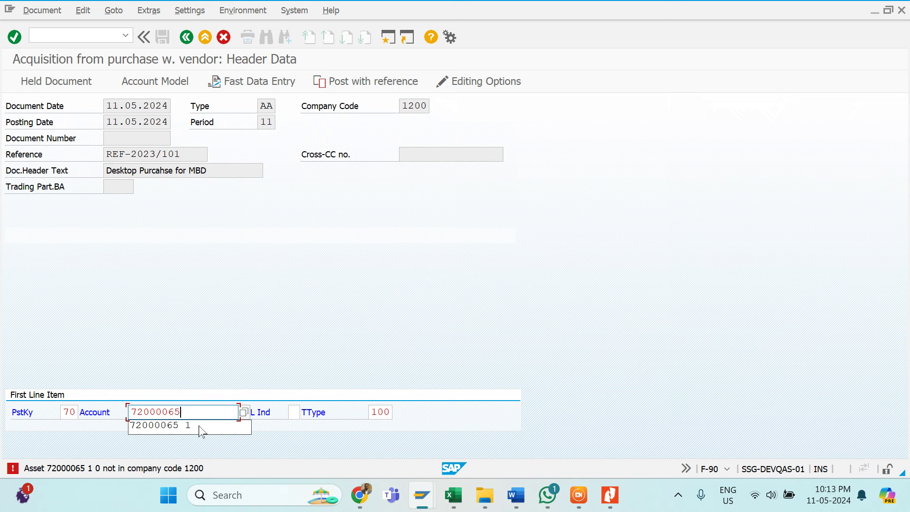
pyautogui.write(',1')
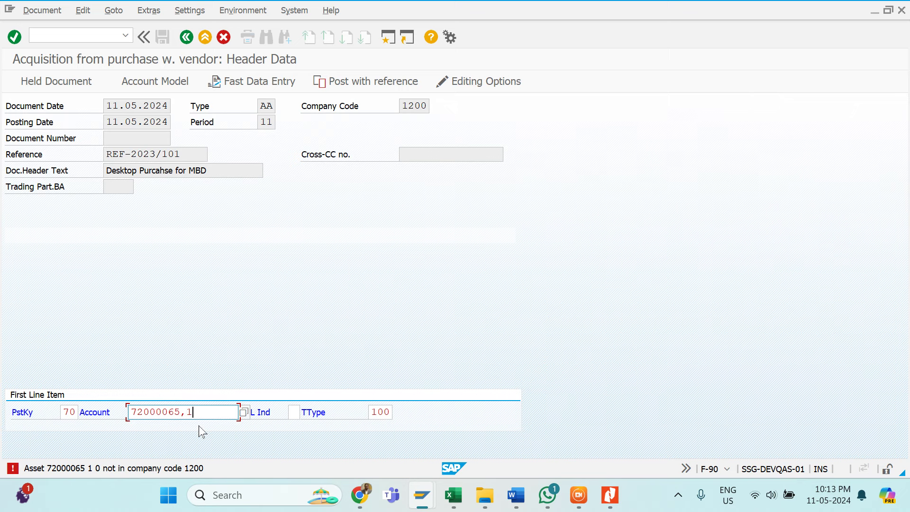
pyautogui.press('Return')
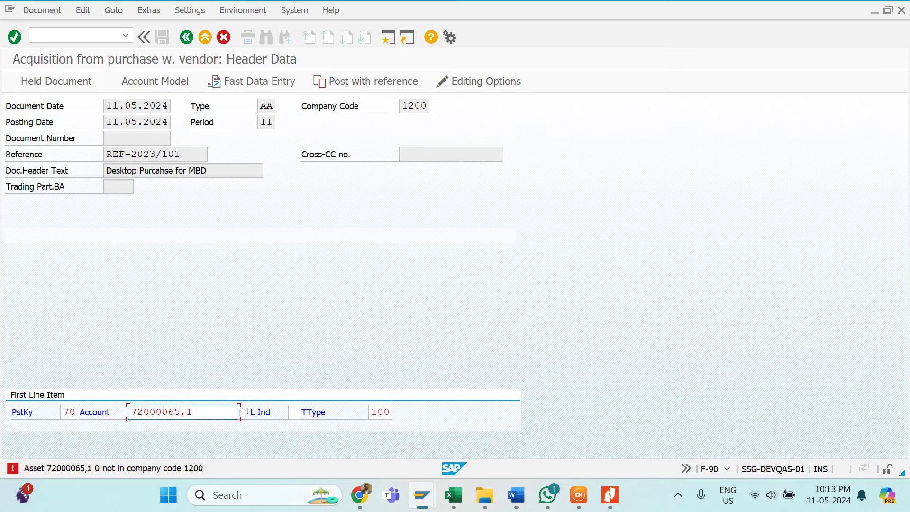
# Choose the 18" Monitor sub-asset, 72000065 subnumber 1, from the account's value list
pyautogui.click(243, 412)
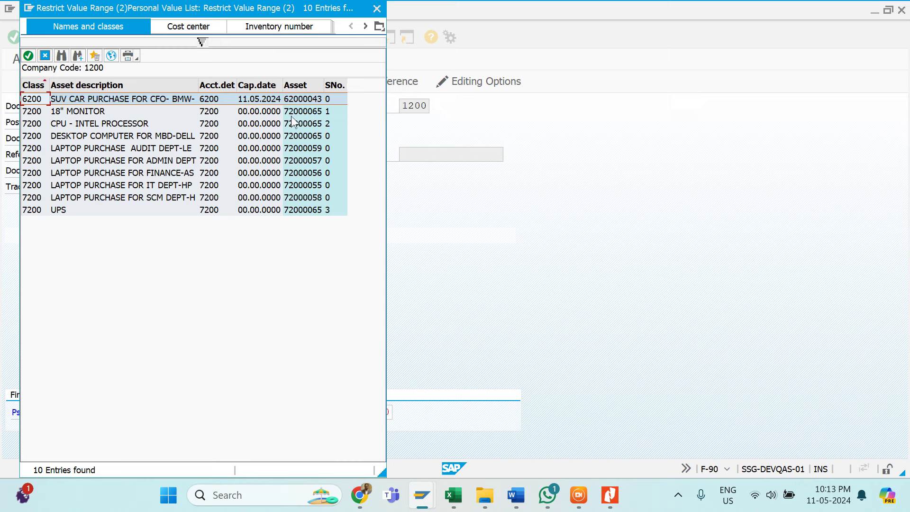
pyautogui.click(303, 114)
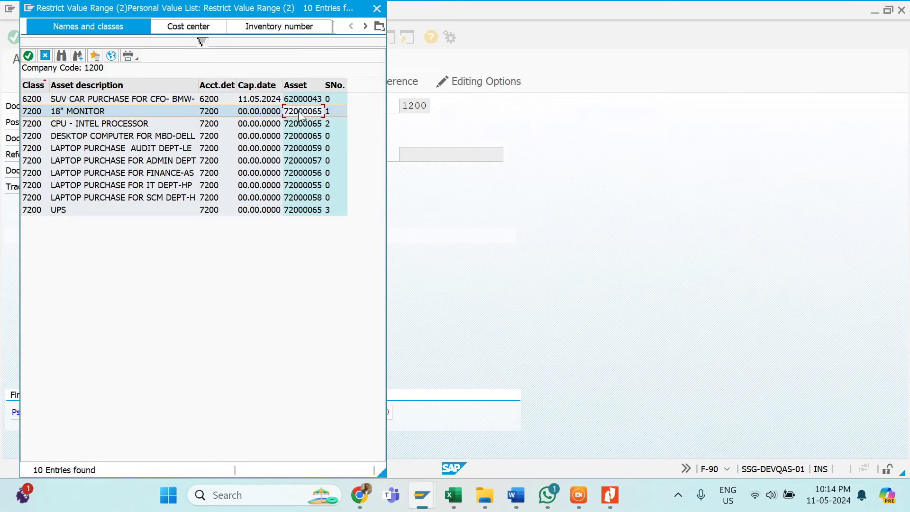
pyautogui.doubleClick(299, 112)
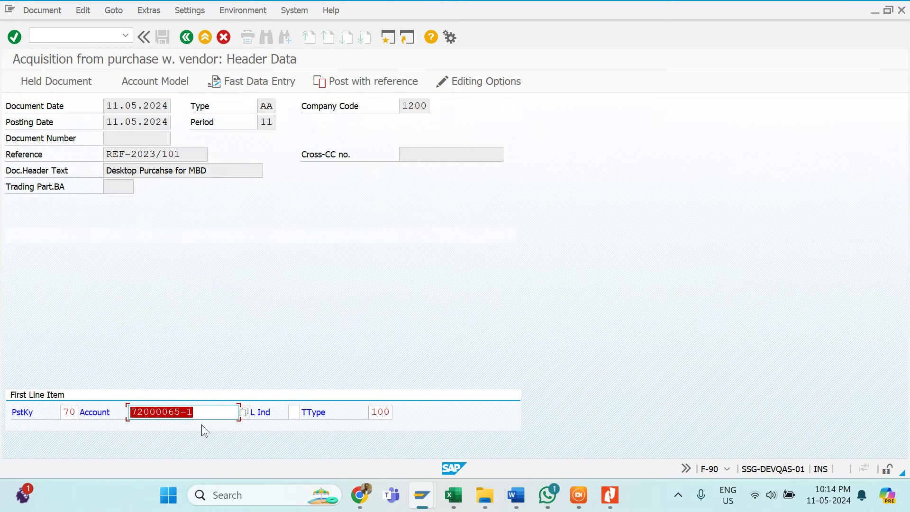
# Try the first line item's account with a trailing period, as 72000065-1
pyautogui.press('End')
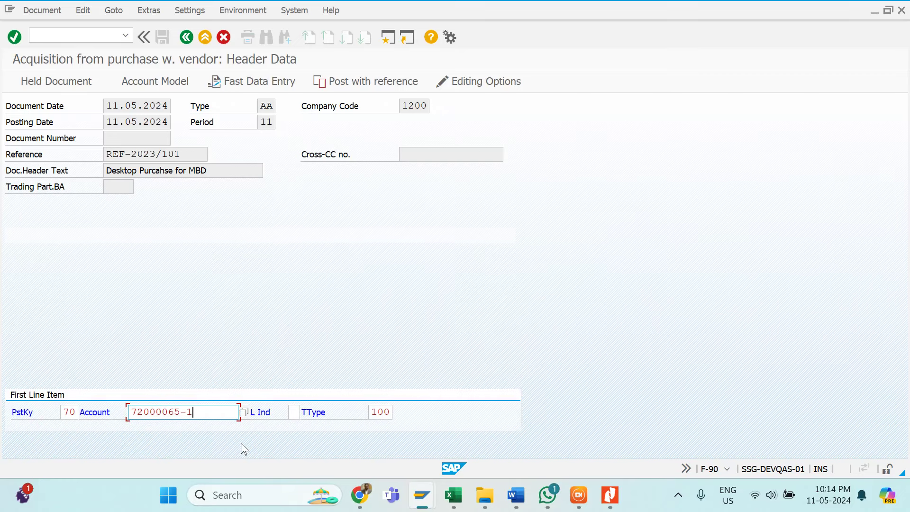
pyautogui.write('.')
pyautogui.press('Return')
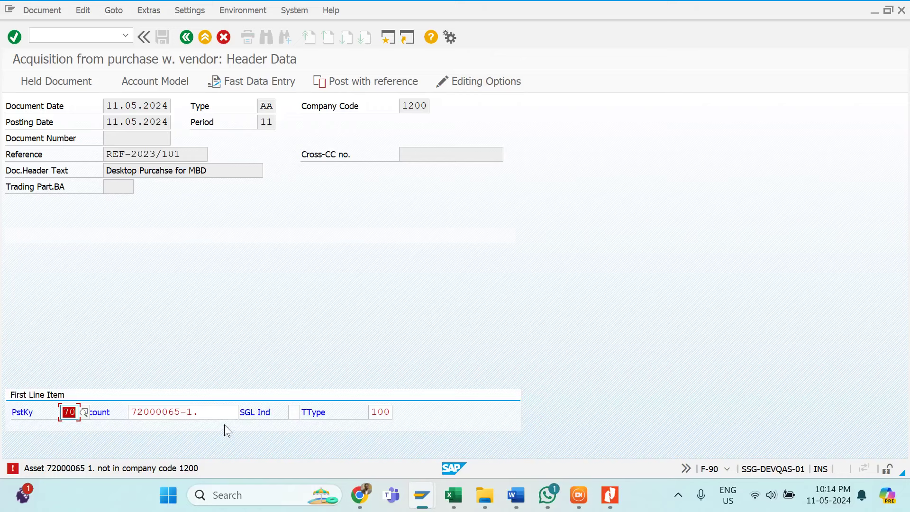
# Correct the first line item's account to 72000065-1 and proceed to its asset item details
pyautogui.click(182, 412)
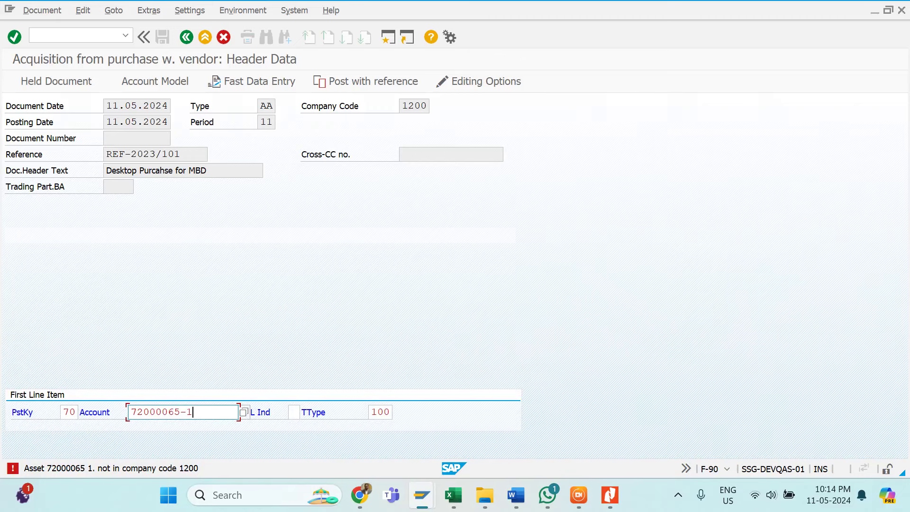
pyautogui.click(261, 309)
pyautogui.press('Return')
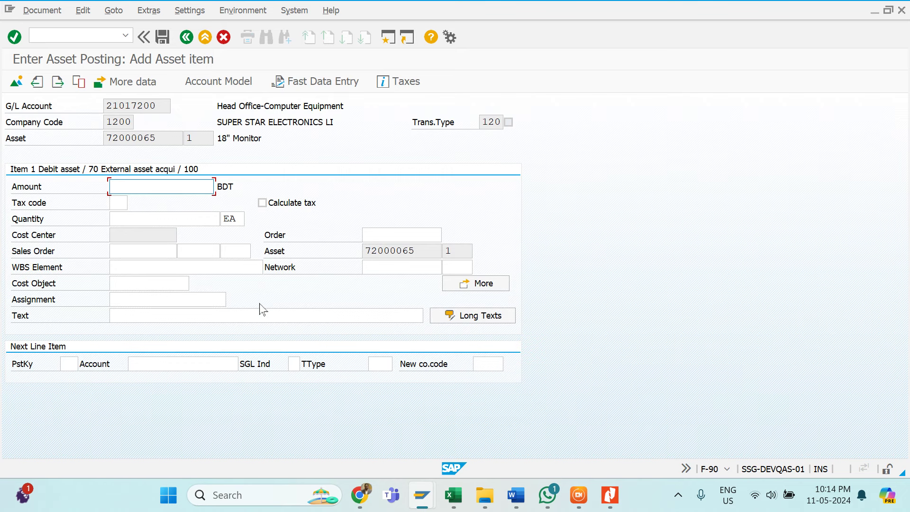
# Set the amount of the 18" Monitor item to 65000 BDT
pyautogui.write('35')
pyautogui.press('BackSpace')
pyautogui.press('BackSpace')
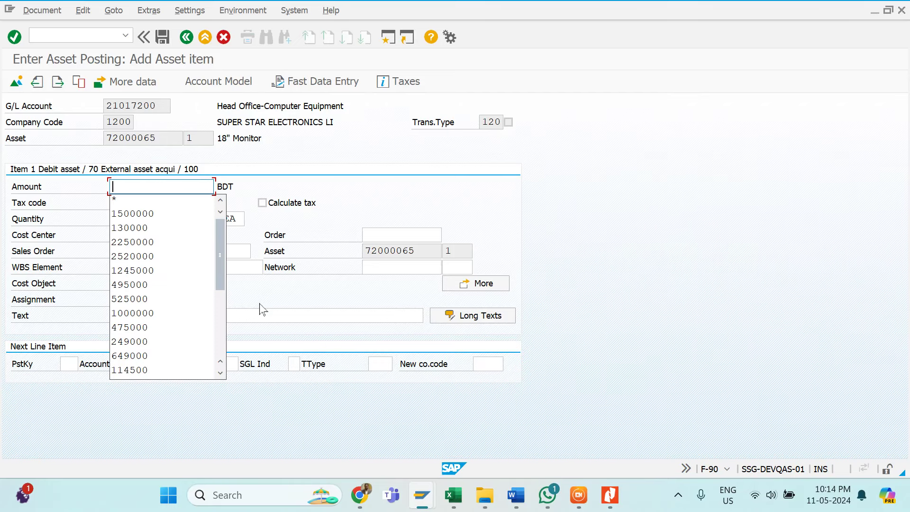
pyautogui.write('65000')
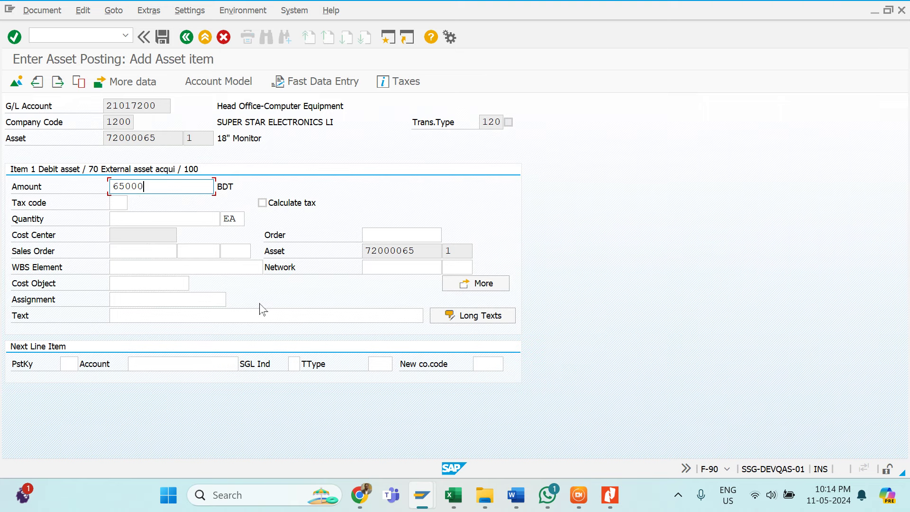
# Enter "CPU for MBD" as the first item's text
pyautogui.press('Tab')
pyautogui.press('Tab')
pyautogui.press('Tab')
pyautogui.press('Tab')
pyautogui.press('Tab')
pyautogui.press('Tab')
pyautogui.press('Tab')
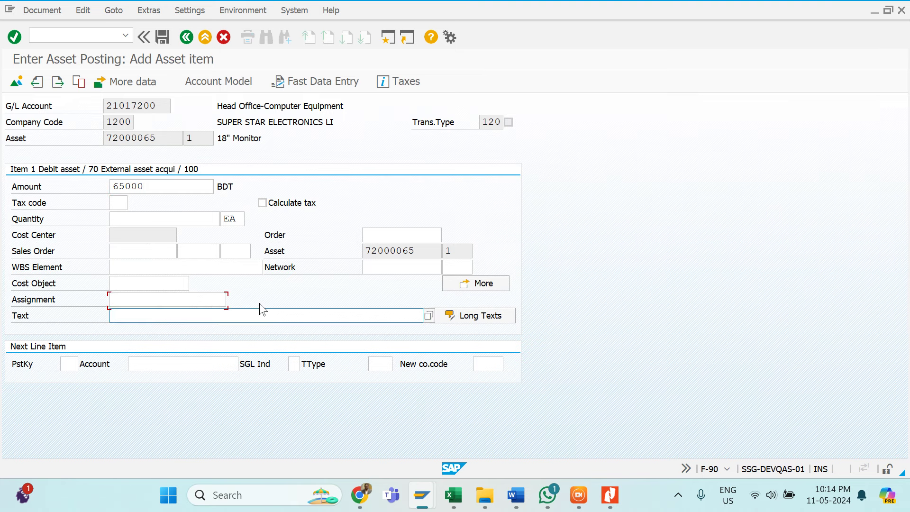
pyautogui.press('BackSpace')
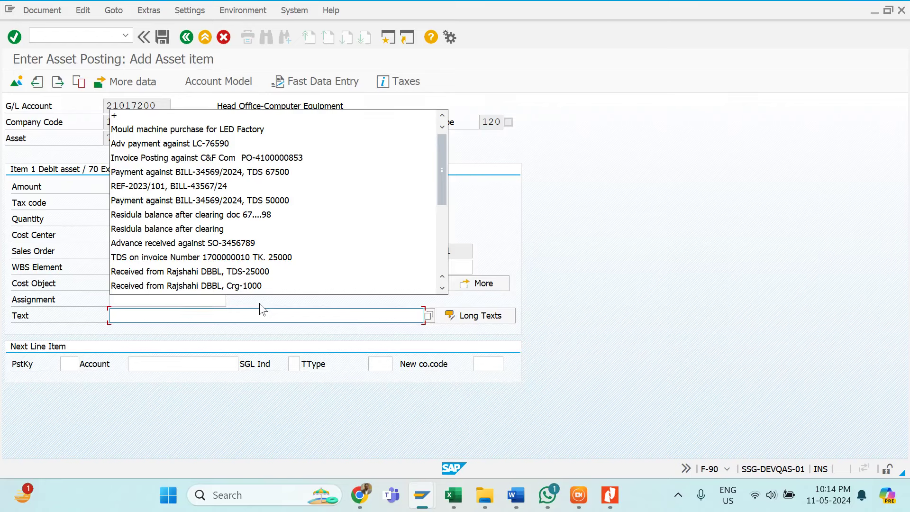
pyautogui.write('C')
pyautogui.press('BackSpace')
pyautogui.write('C')
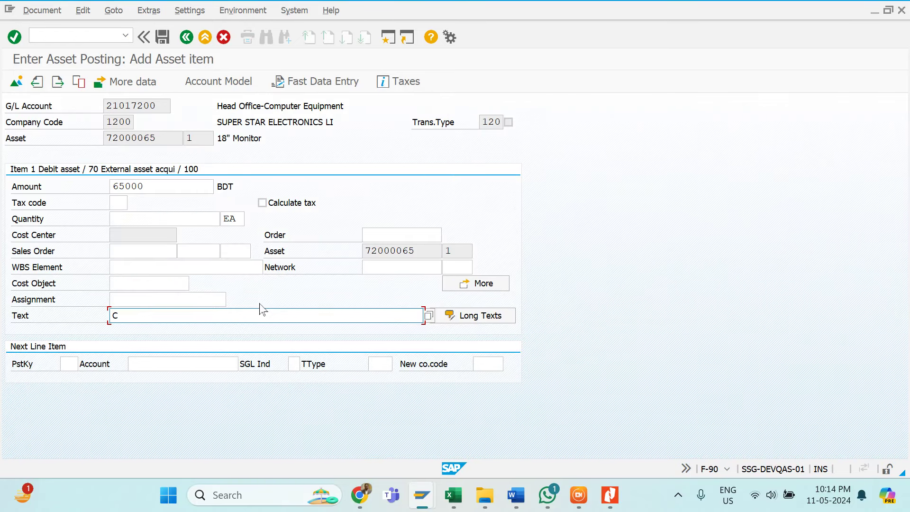
pyautogui.write('PU for MBD')
# Replace the first item's text with the asset's description, 18" Monitor
pyautogui.click(239, 138)
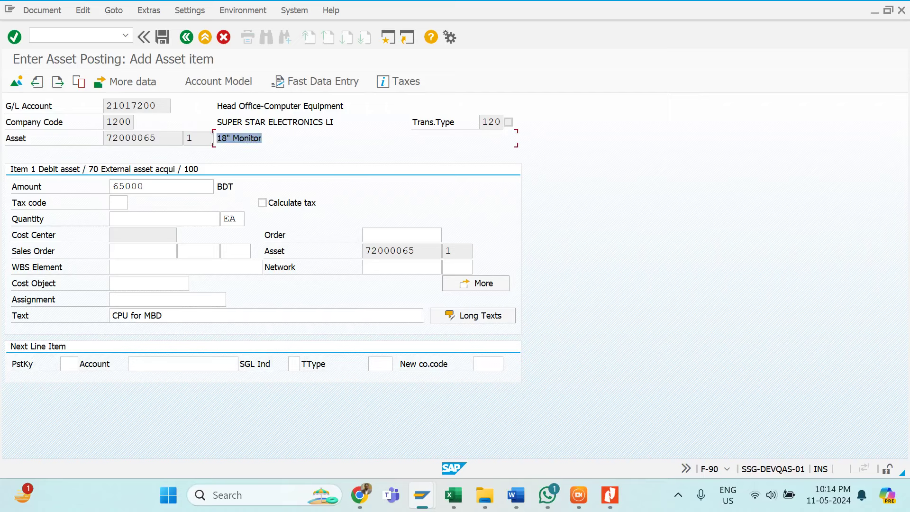
pyautogui.hotkey('ctrl', 'c')
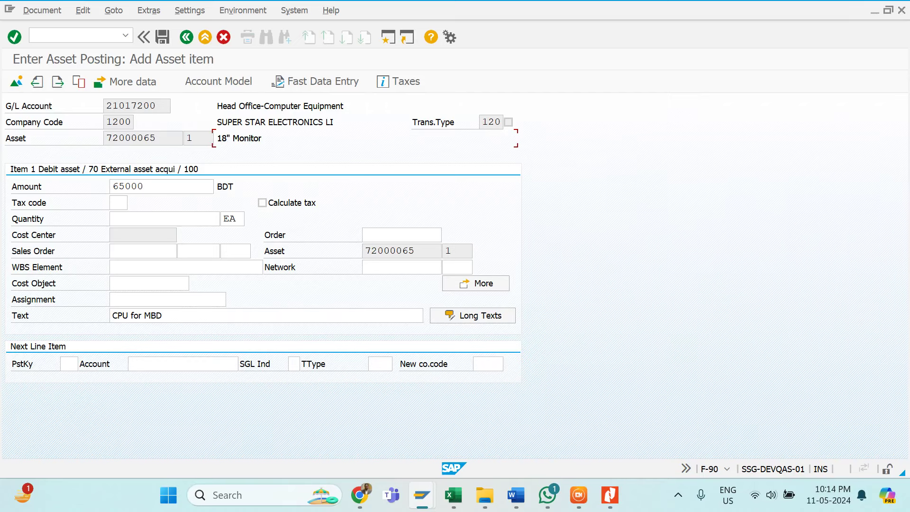
pyautogui.tripleClick(265, 315)
pyautogui.hotkey('ctrl', 'v')
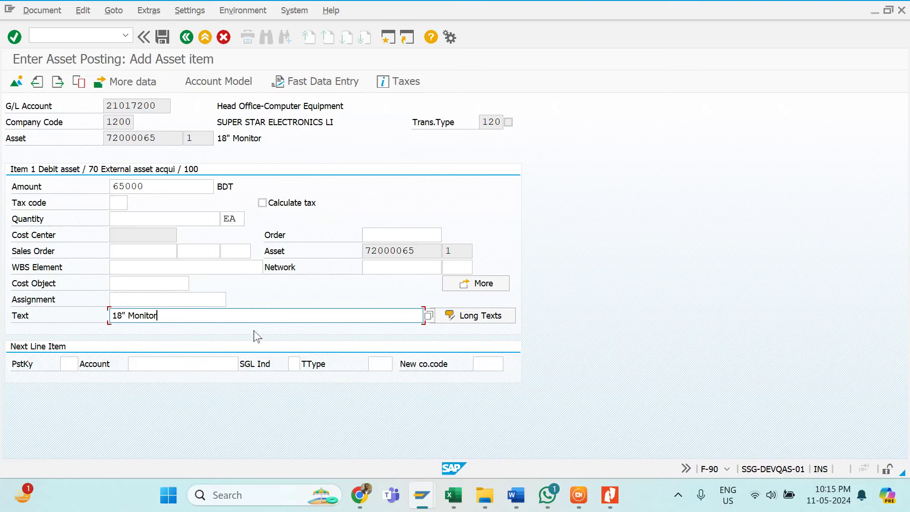
# Set the Monitor item's quantity to 1 EA and validate the item
pyautogui.press('Return')
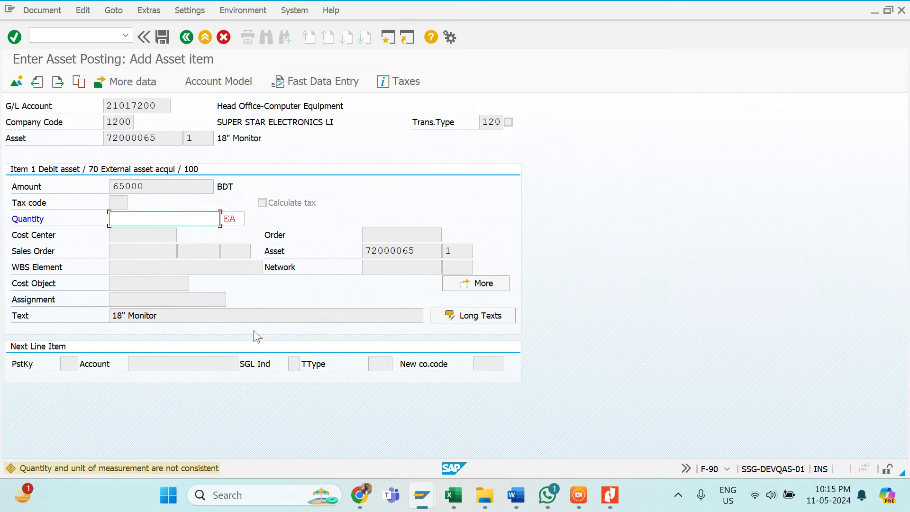
pyautogui.write('1')
pyautogui.press('Return')
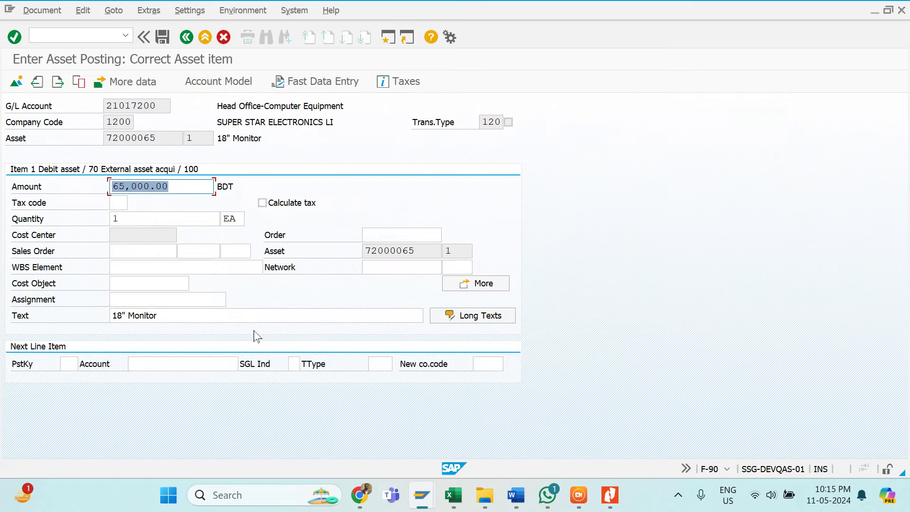
# Give the next line item posting key 70 and account 72000065-2
pyautogui.click(70, 364)
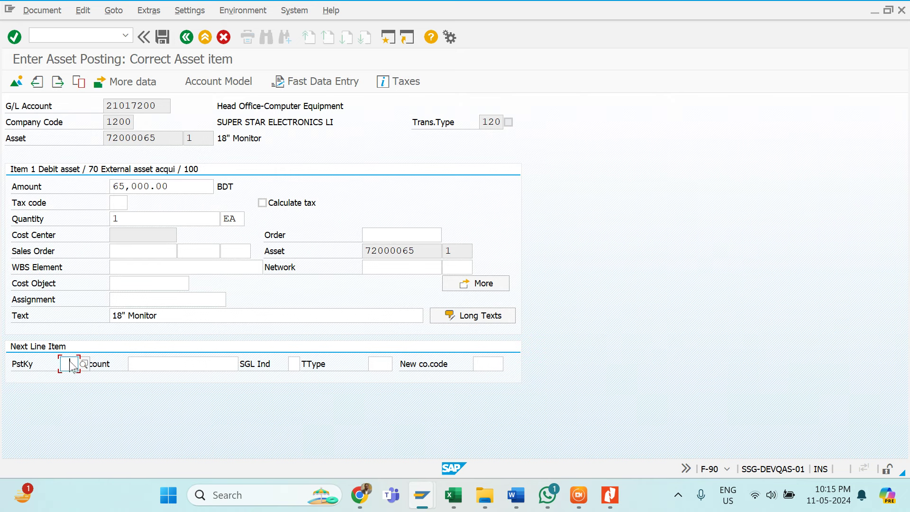
pyautogui.write('70')
pyautogui.press('Tab')
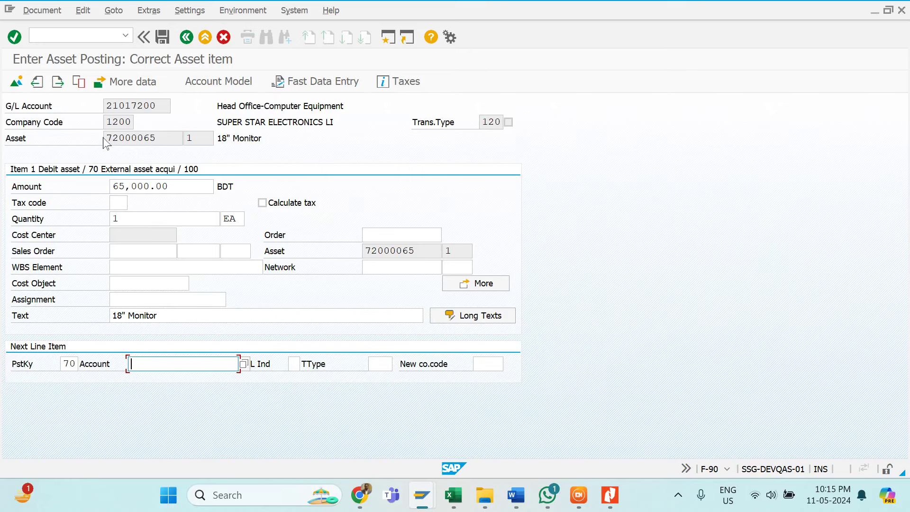
pyautogui.click(137, 364)
pyautogui.press('Down')
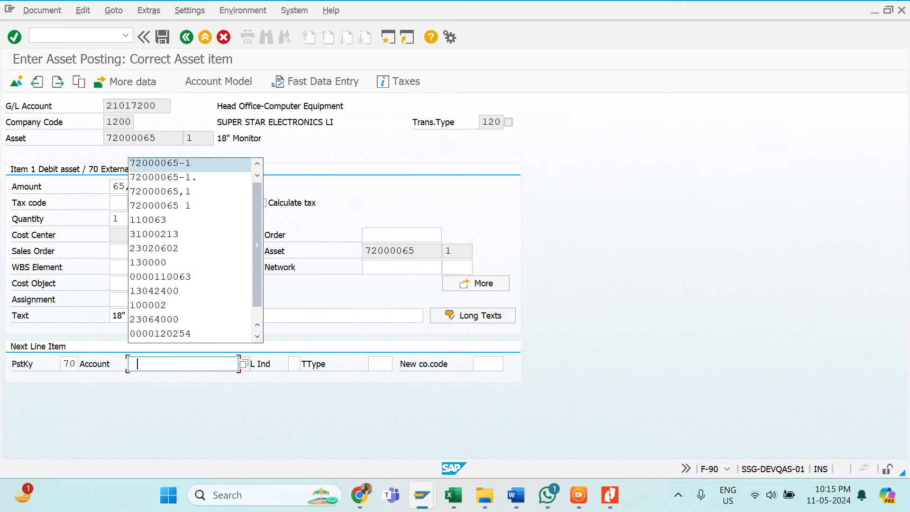
pyautogui.press('Return')
pyautogui.press('BackSpace')
pyautogui.write('2000065-2')
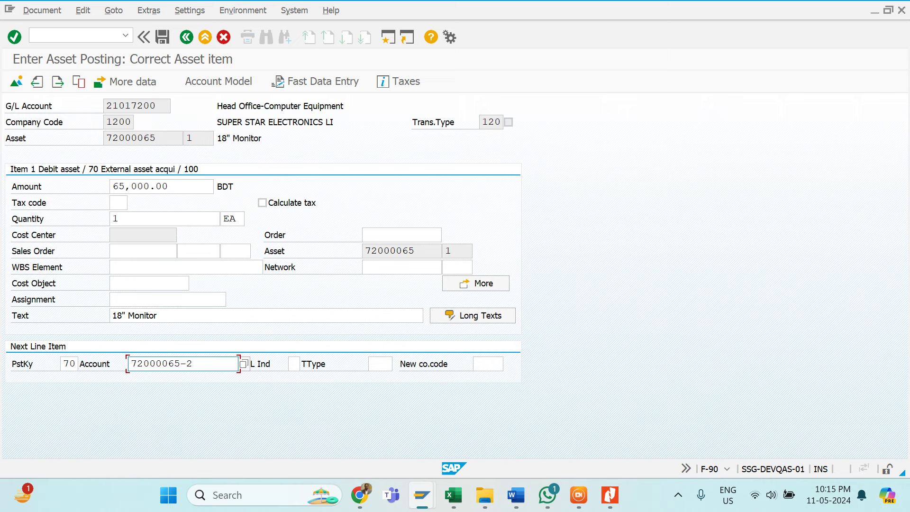
# Set the next line item's transaction type to 100 and proceed to the CPU asset item
pyautogui.press('Tab')
pyautogui.press('Tab')
pyautogui.press('Tab')
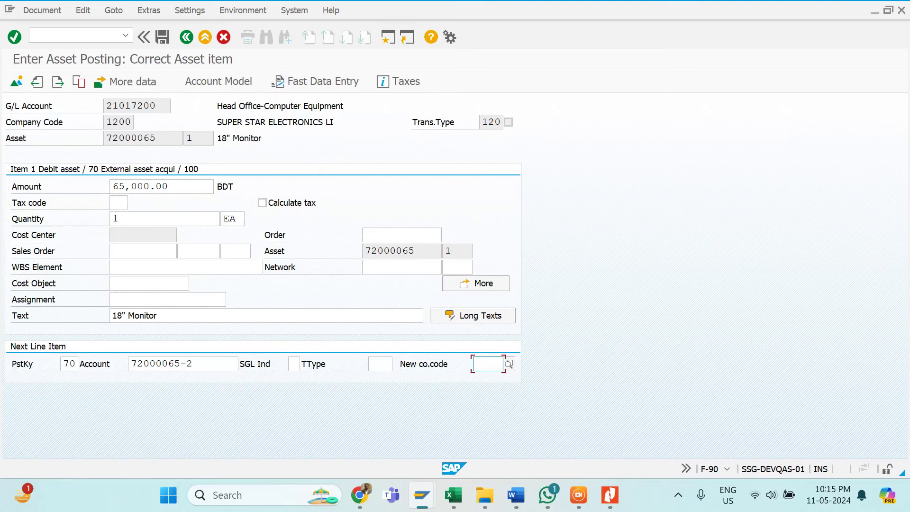
pyautogui.click(378, 363)
pyautogui.write('100')
pyautogui.press('Return')
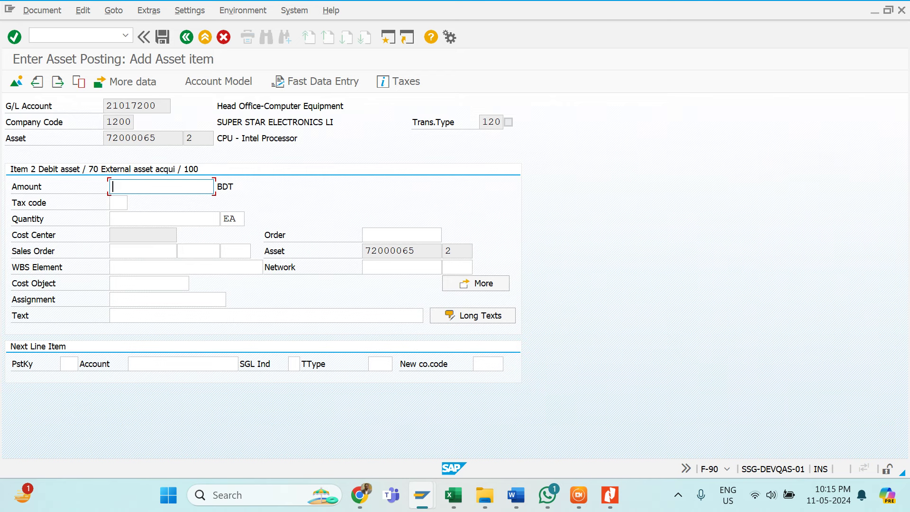
# Set the CPU item's amount to 35000 BDT and its quantity to 1 EA
pyautogui.write('35000')
pyautogui.press('Tab')
pyautogui.press('Tab')
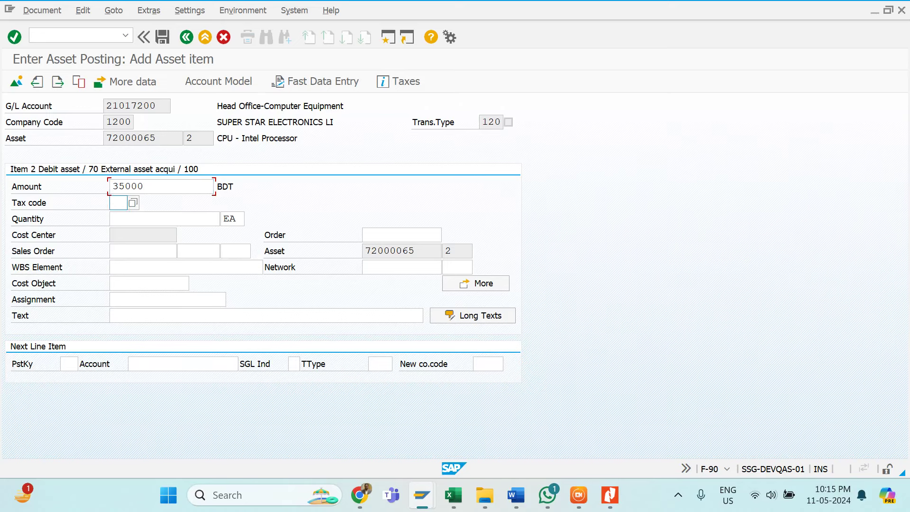
pyautogui.write('1')
# Copy the asset description "CPU - Intel Processor" into the second item's text and validate the item
pyautogui.press('Tab')
pyautogui.press('Tab')
pyautogui.press('Tab')
pyautogui.press('Tab')
pyautogui.press('Tab')
pyautogui.press('Tab')
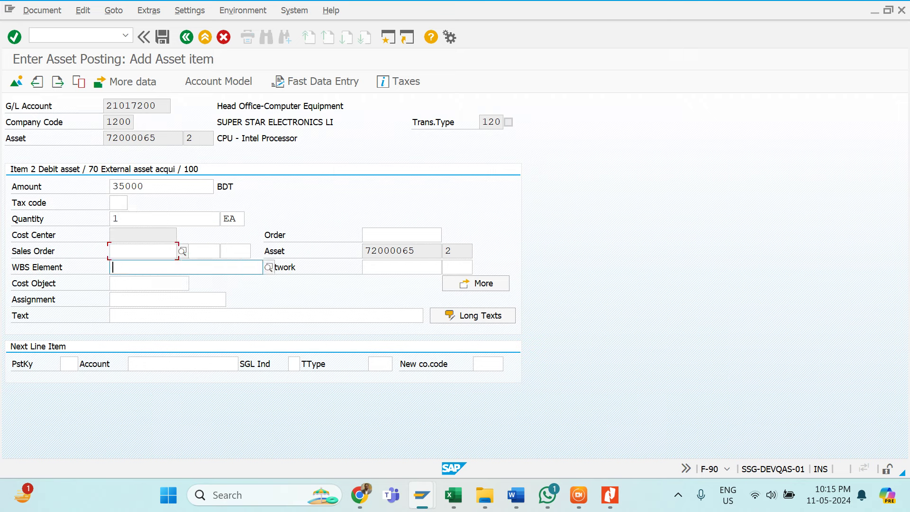
pyautogui.press('Tab')
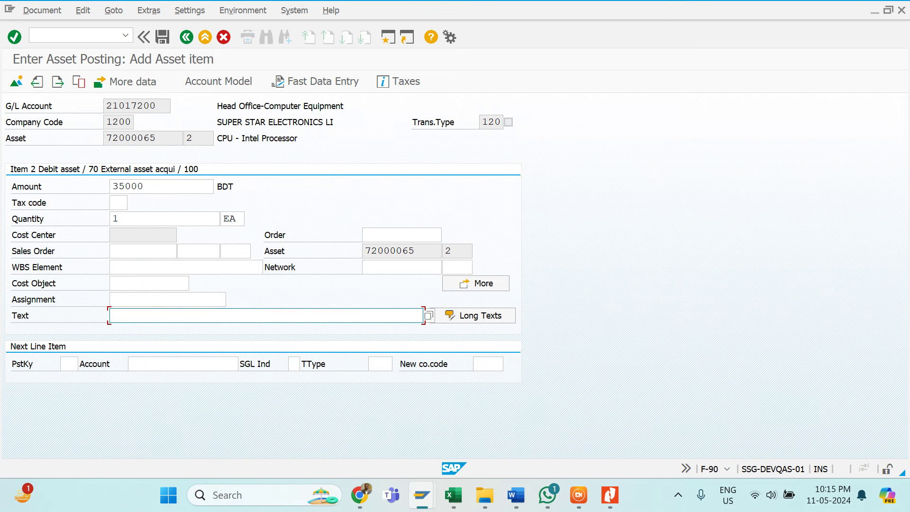
pyautogui.moveTo(217, 138); pyautogui.dragTo(297, 138)
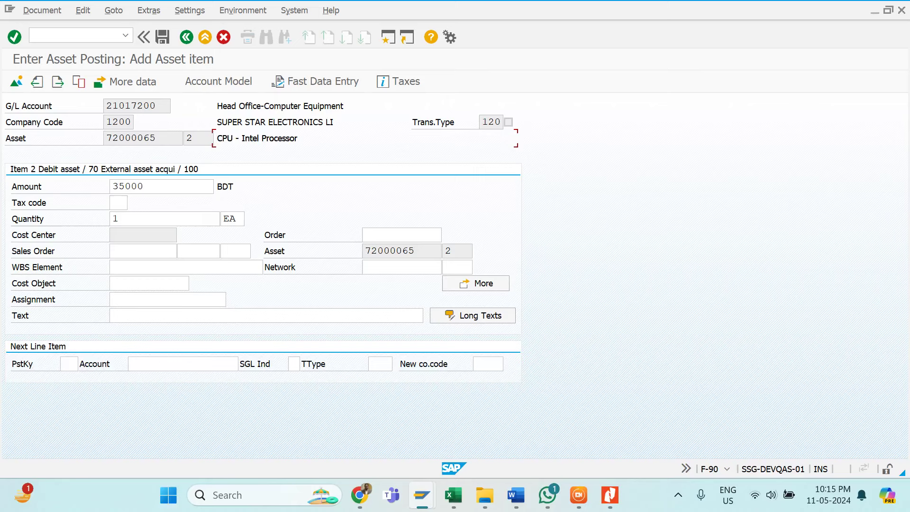
pyautogui.click(199, 315)
pyautogui.hotkey('ctrl', 'v')
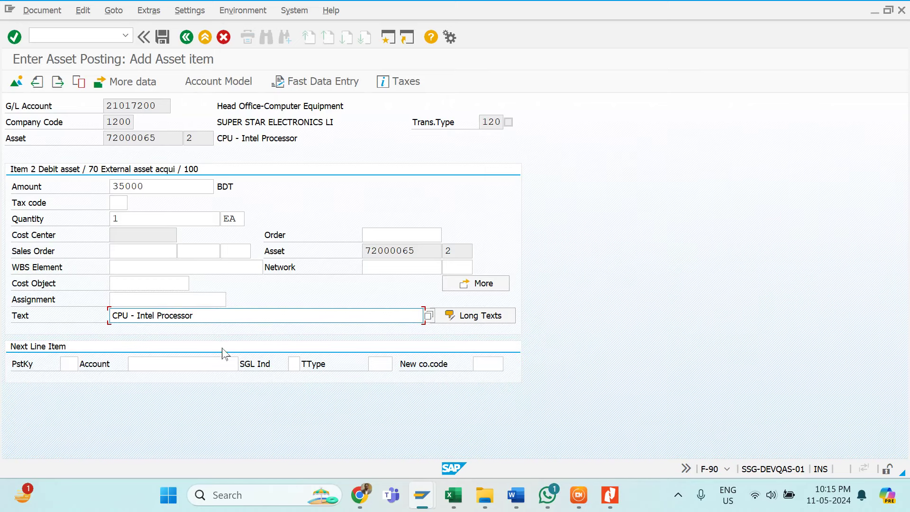
pyautogui.press('Return')
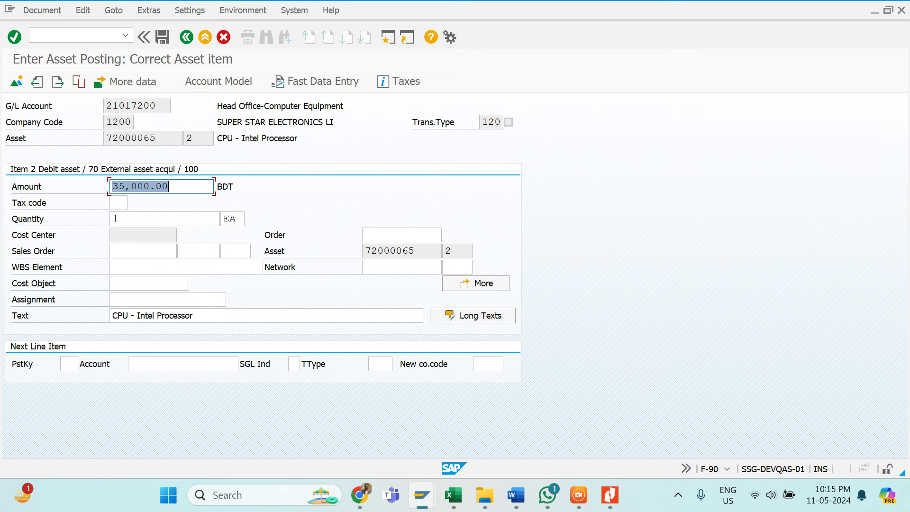
# Give the line item after the CPU posting key 70 and account 72000065-3
pyautogui.click(68, 363)
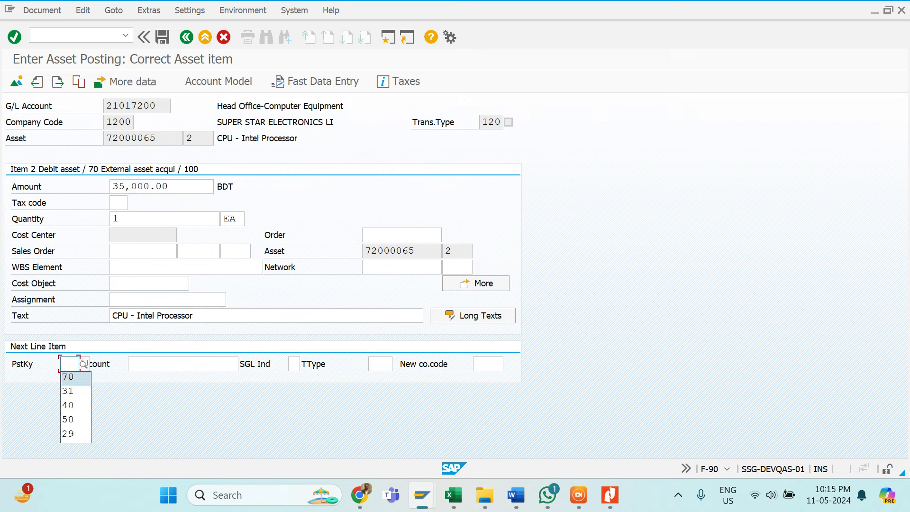
pyautogui.click(67, 377)
pyautogui.click(183, 364)
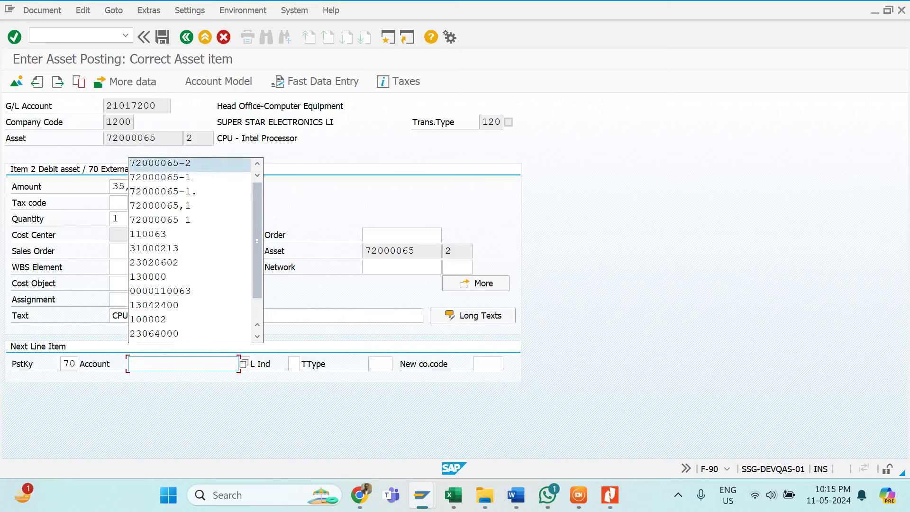
pyautogui.press('Return')
pyautogui.press('BackSpace')
pyautogui.write('3')
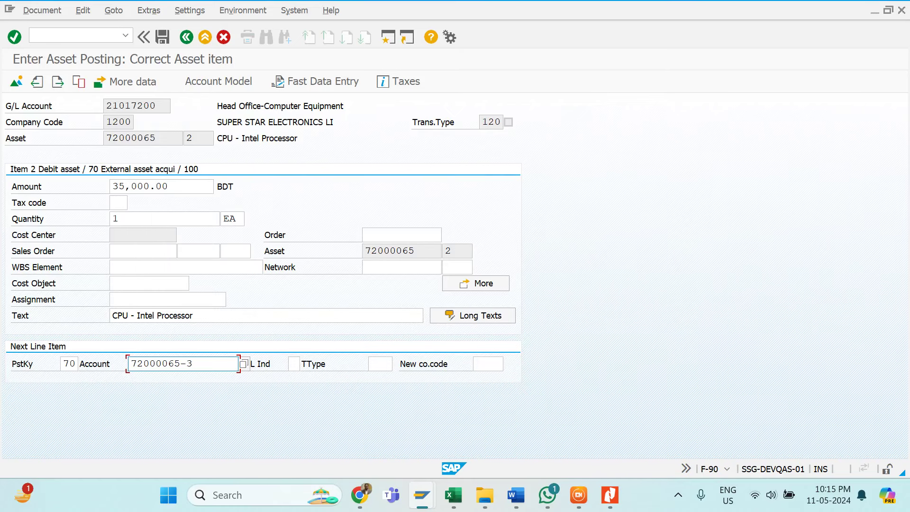
# Set the 72000065-3 line item's transaction type to 100 and proceed to the UPS asset item
pyautogui.click(380, 363)
pyautogui.write('1')
pyautogui.press('Down')
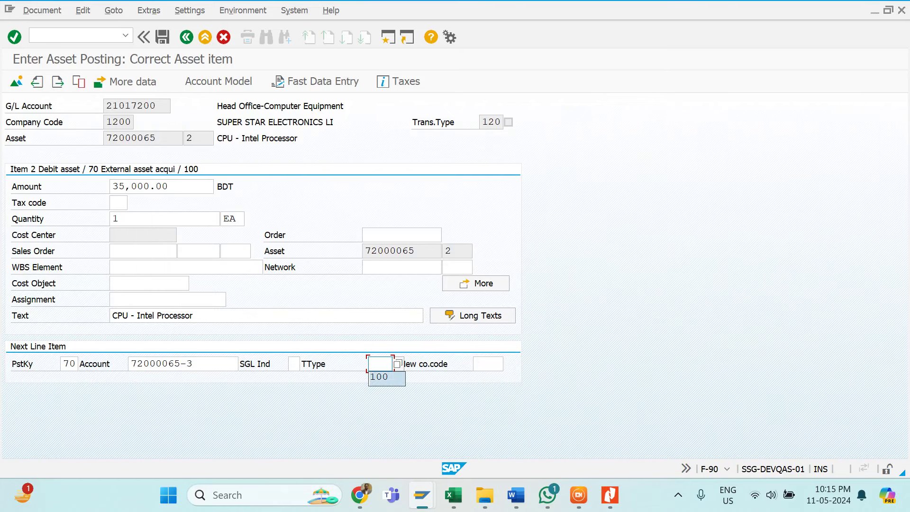
pyautogui.press('Return')
pyautogui.press('Return')
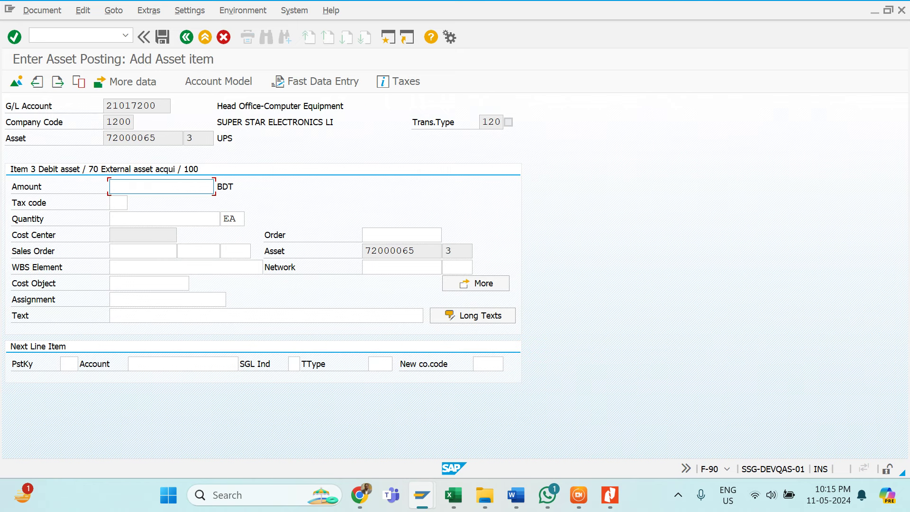
# Set the UPS item's amount to 6000 BDT and its quantity to 1 EA
pyautogui.write('6')
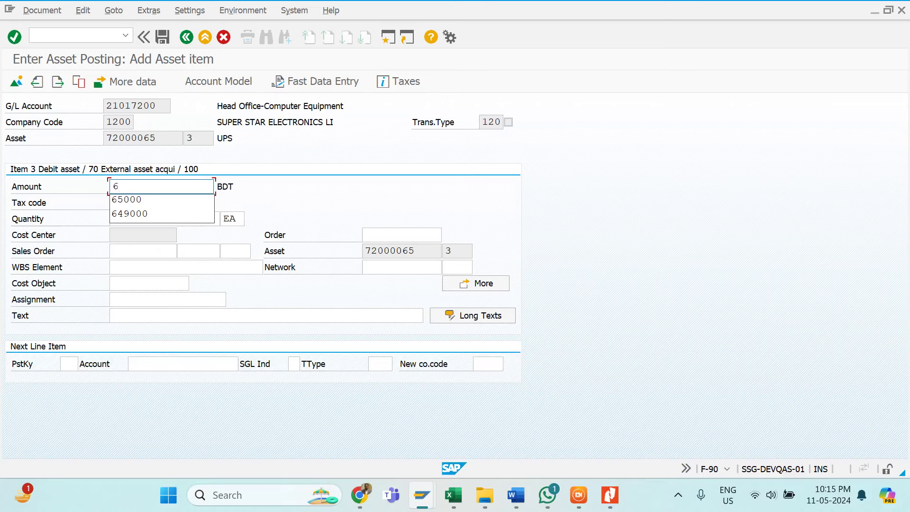
pyautogui.write('000')
pyautogui.press('Tab')
pyautogui.press('Tab')
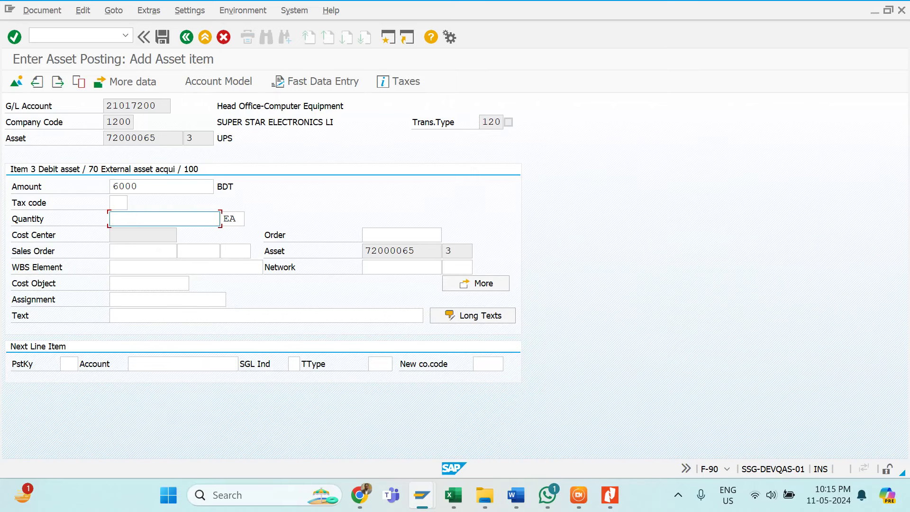
pyautogui.write('1')
pyautogui.press('Down')
# Enter UPS as the third item's text
pyautogui.press('Tab')
pyautogui.press('Tab')
pyautogui.press('Tab')
pyautogui.press('Tab')
pyautogui.press('Tab')
pyautogui.press('Tab')
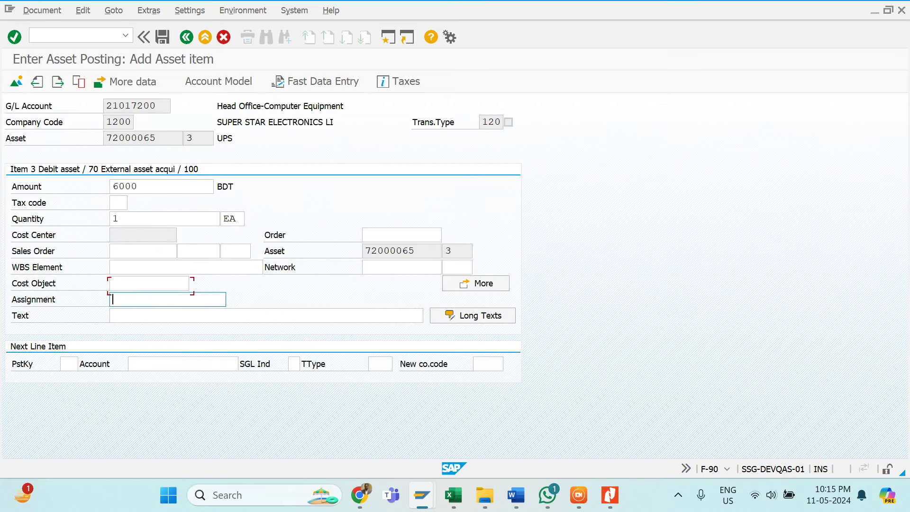
pyautogui.press('Tab')
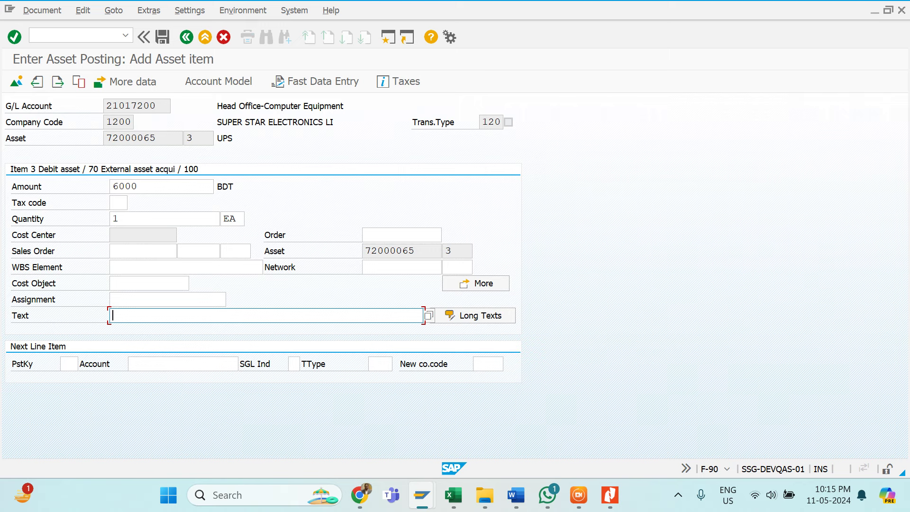
pyautogui.press('Tab')
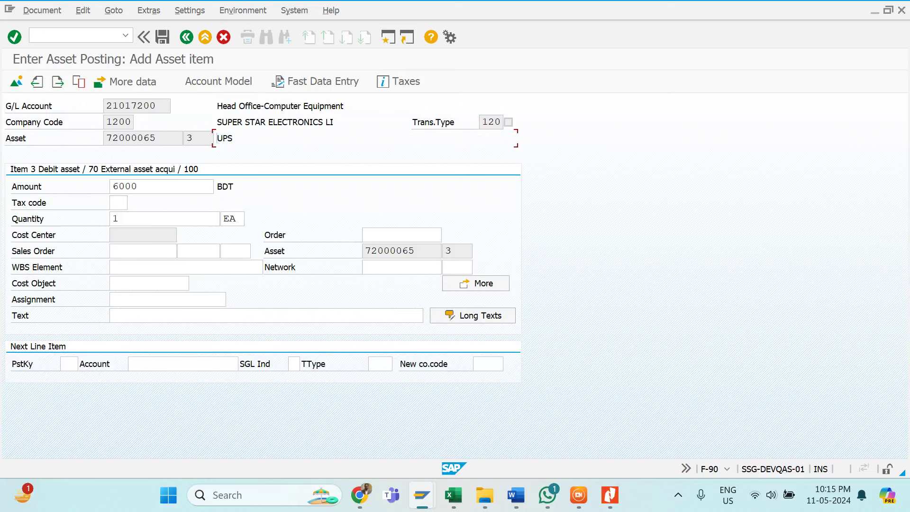
pyautogui.click(164, 315)
pyautogui.write('UPS')
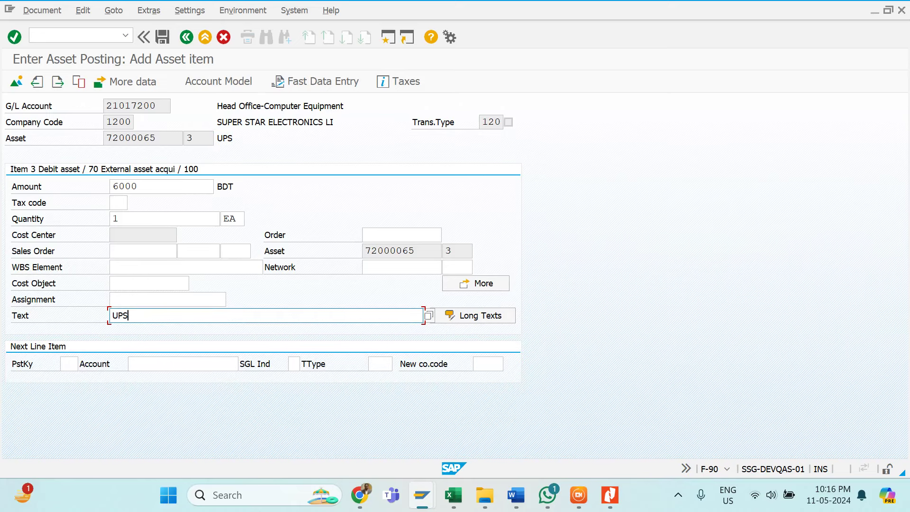
# Confirm the UPS item's text and give the following line item posting key 31
pyautogui.press('Return')
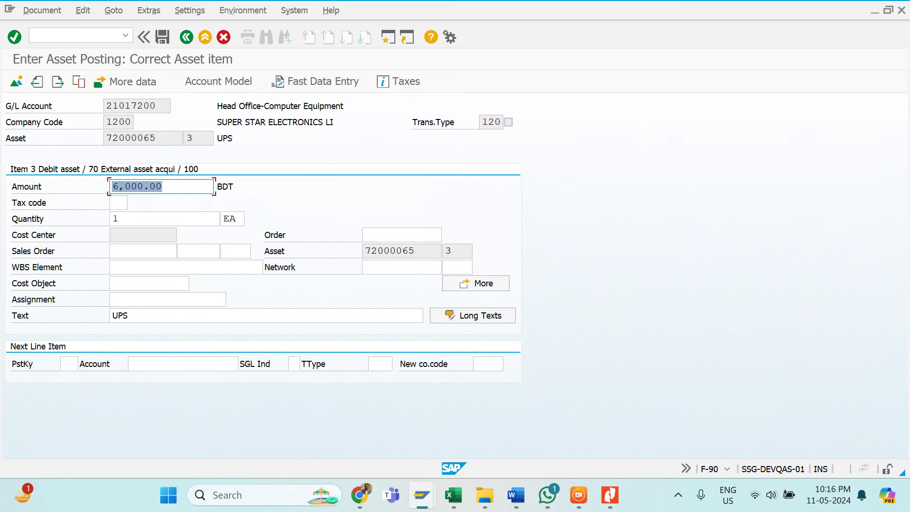
pyautogui.click(68, 363)
pyautogui.write('31')
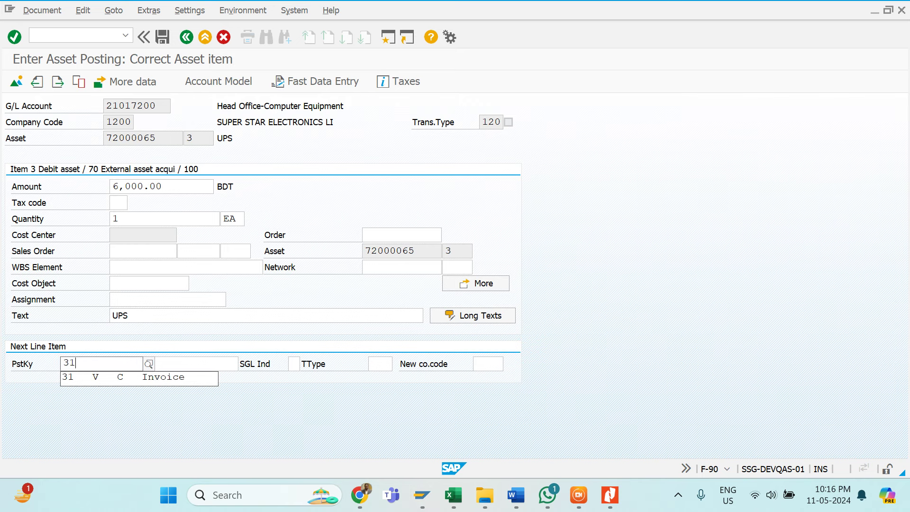
pyautogui.press('Return')
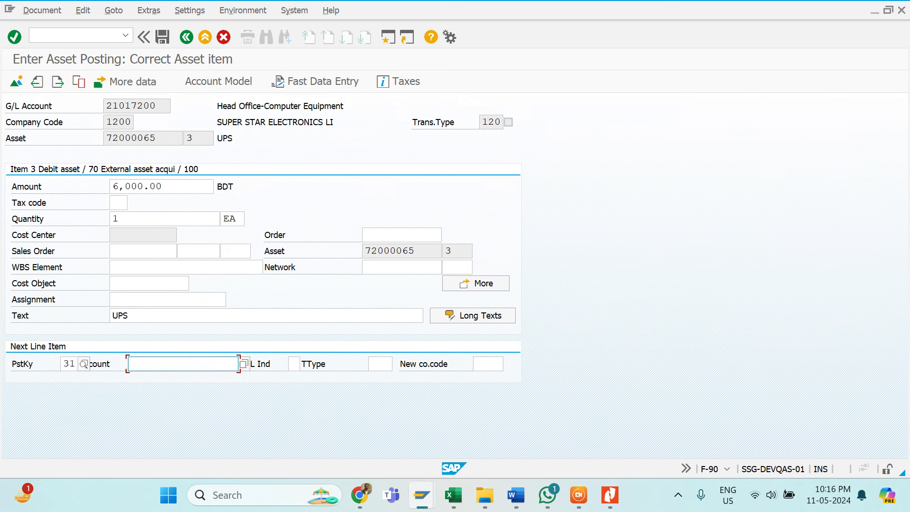
# Search company code 1200 vendors for the account by the name pattern *global*
pyautogui.click(244, 364)
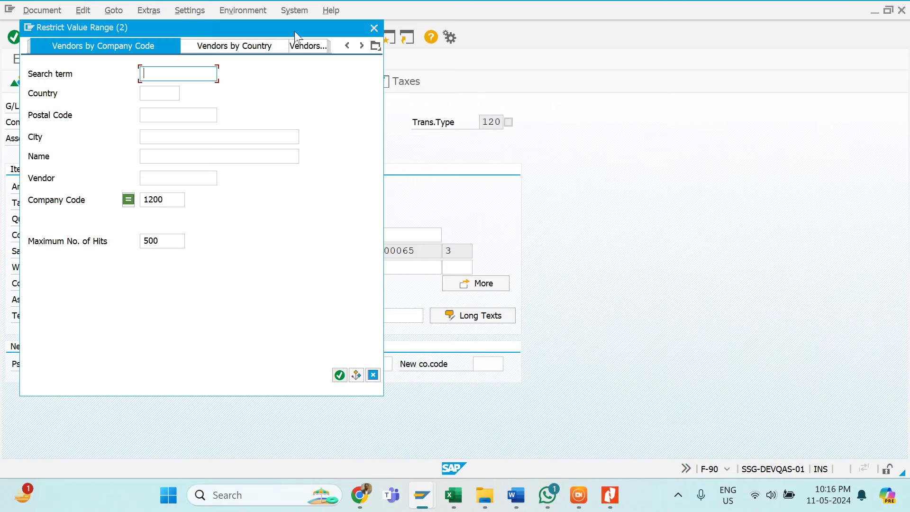
pyautogui.moveTo(284, 24); pyautogui.dragTo(438, 91)
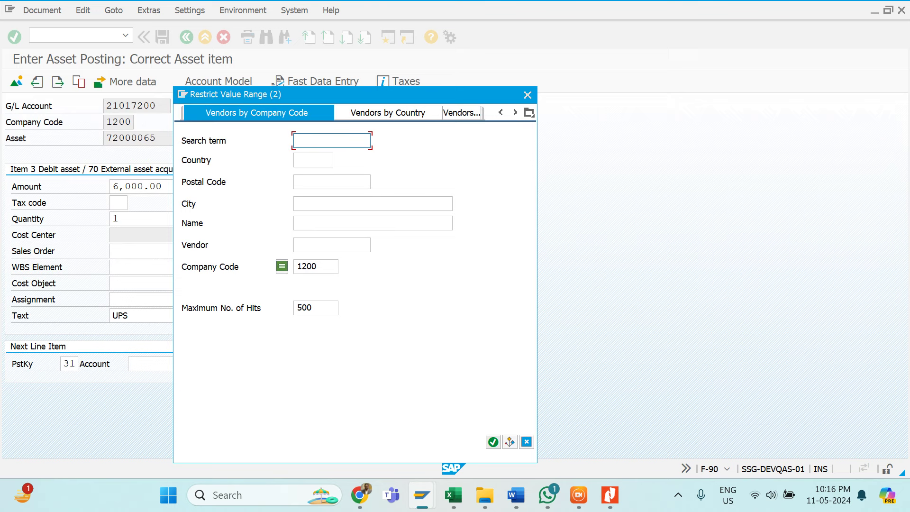
pyautogui.click(331, 222)
pyautogui.write('*')
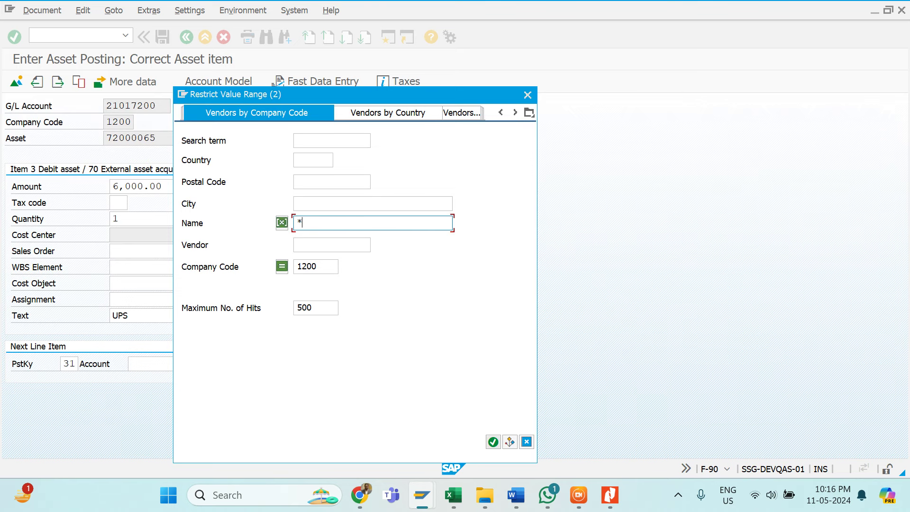
pyautogui.write('global*')
pyautogui.press('Return')
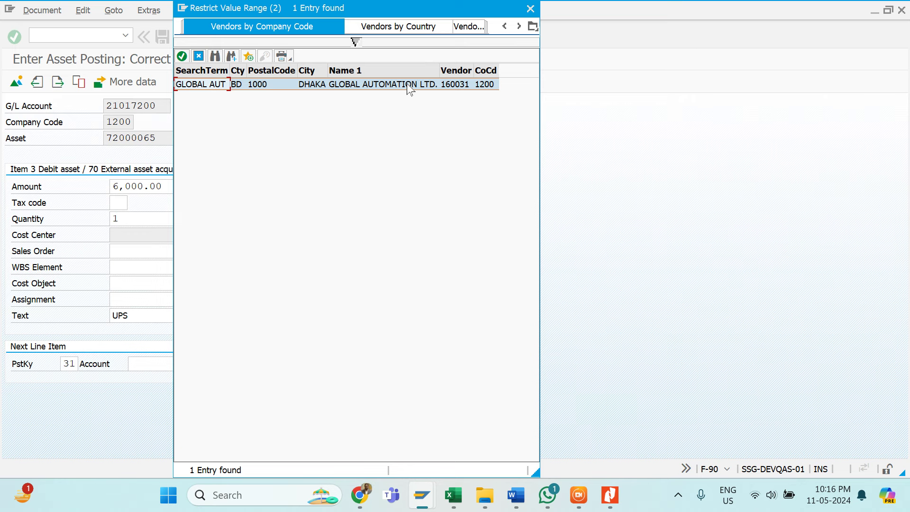
# Choose Global Automation Ltd. from the vendor search as the line item's account
pyautogui.click(356, 43)
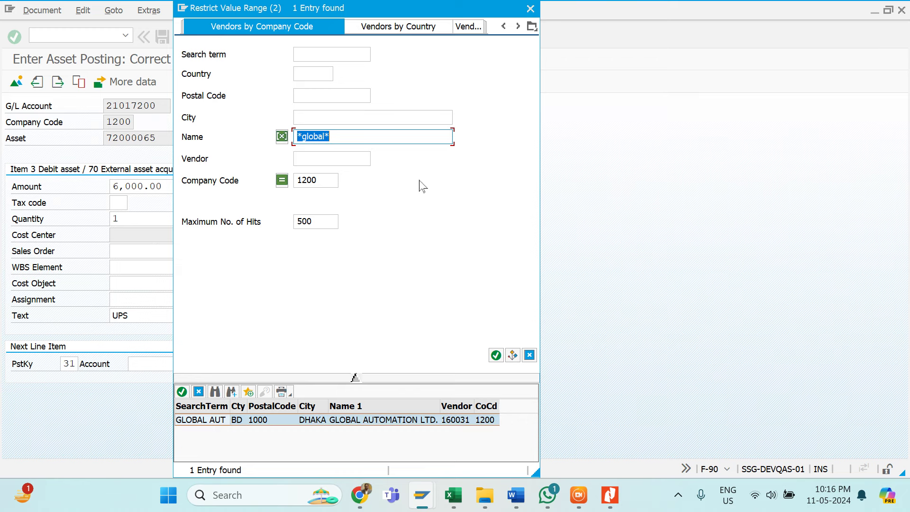
pyautogui.press('Return')
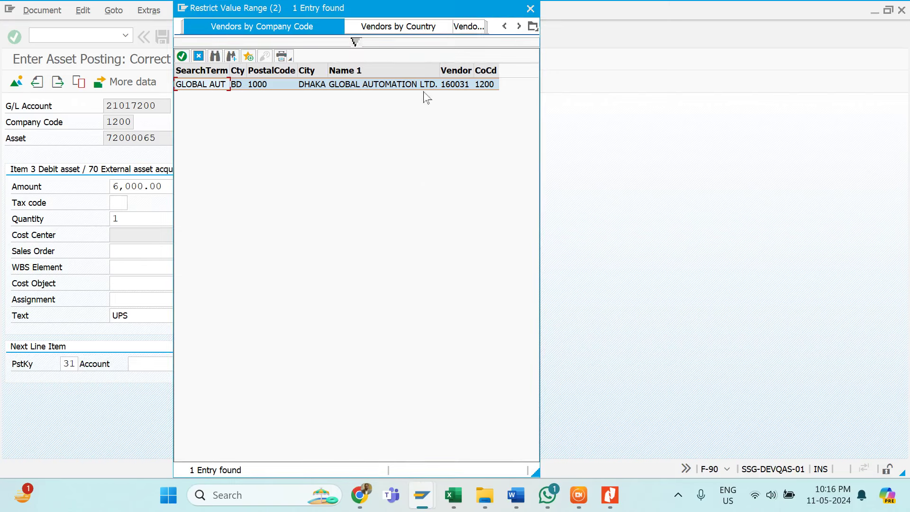
pyautogui.doubleClick(426, 85)
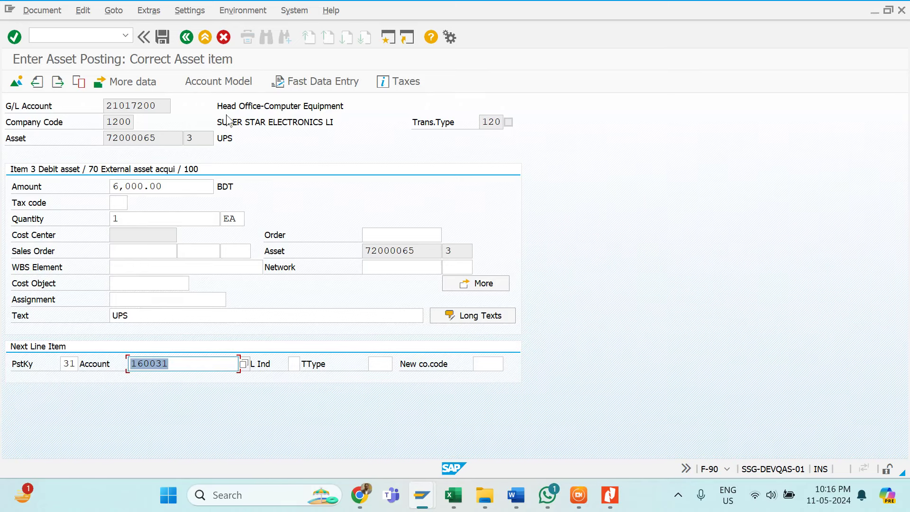
# Proceed to the vendor item and enter * as its amount to have it calculated
pyautogui.press('Return')
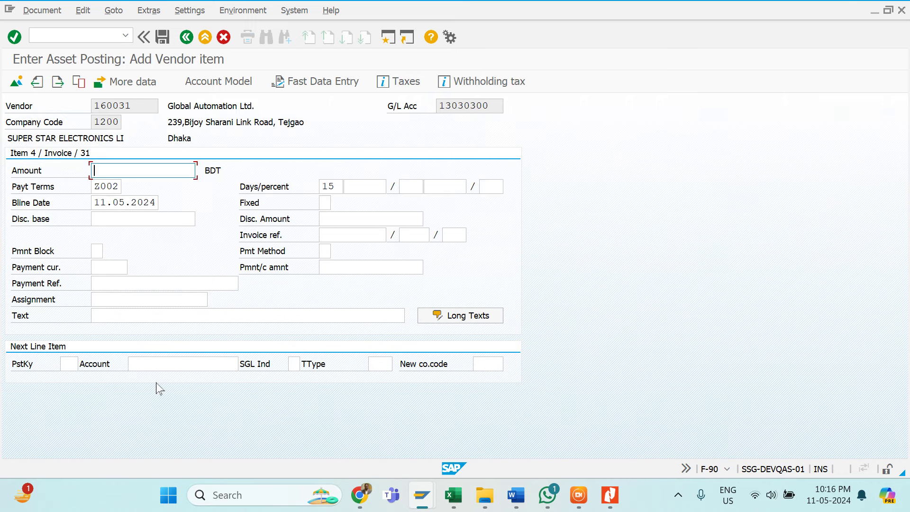
pyautogui.write('*')
pyautogui.press('Return')
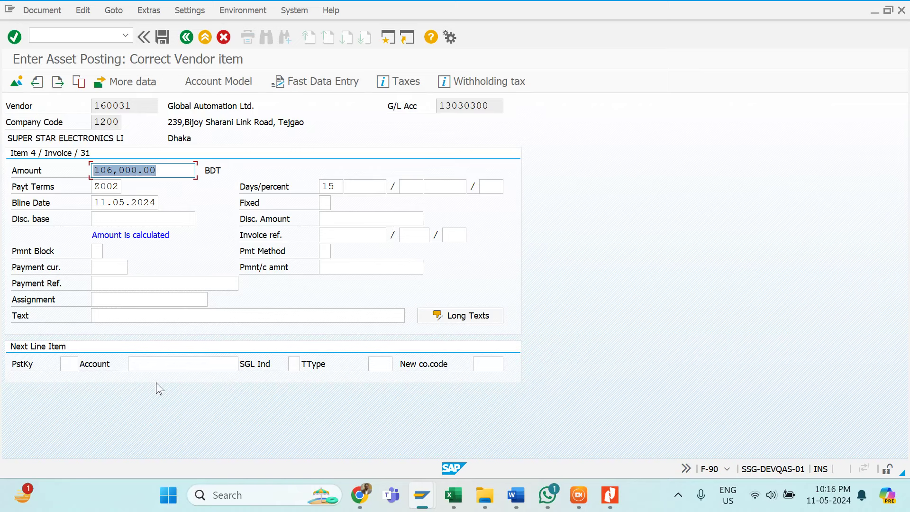
# Enter + as the vendor item's text to carry over the previous item's text
pyautogui.press('Down')
pyautogui.press('Down')
pyautogui.press('Down')
pyautogui.press('Down')
pyautogui.press('Down')
pyautogui.press('Down')
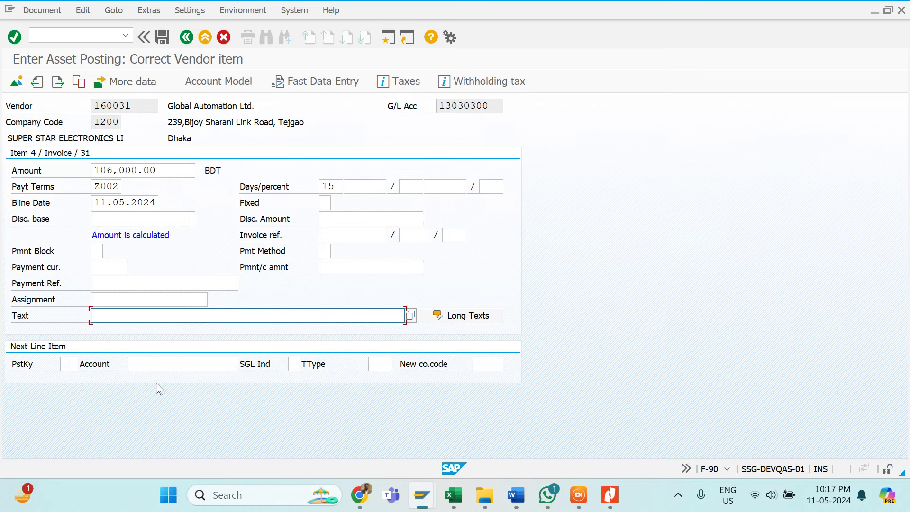
pyautogui.press('Down')
pyautogui.press('Down')
pyautogui.press('Down')
pyautogui.press('Down')
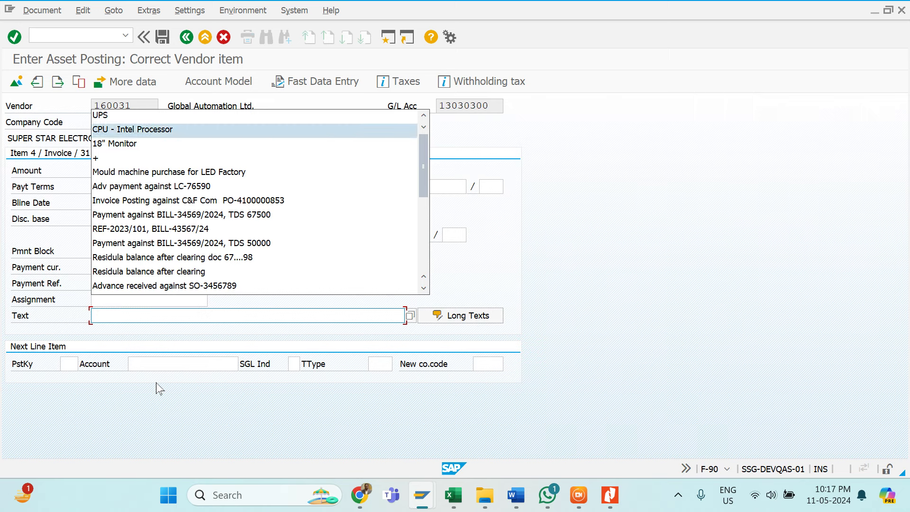
pyautogui.press('Return')
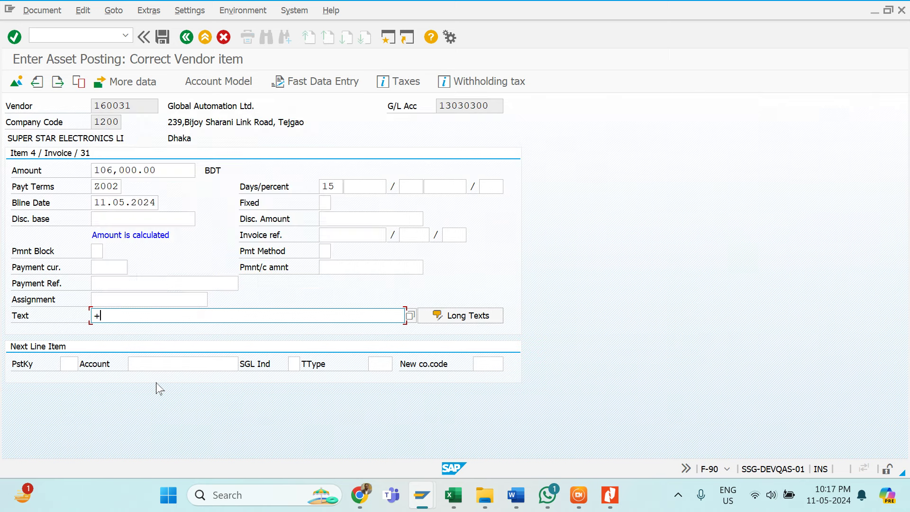
pyautogui.press('Return')
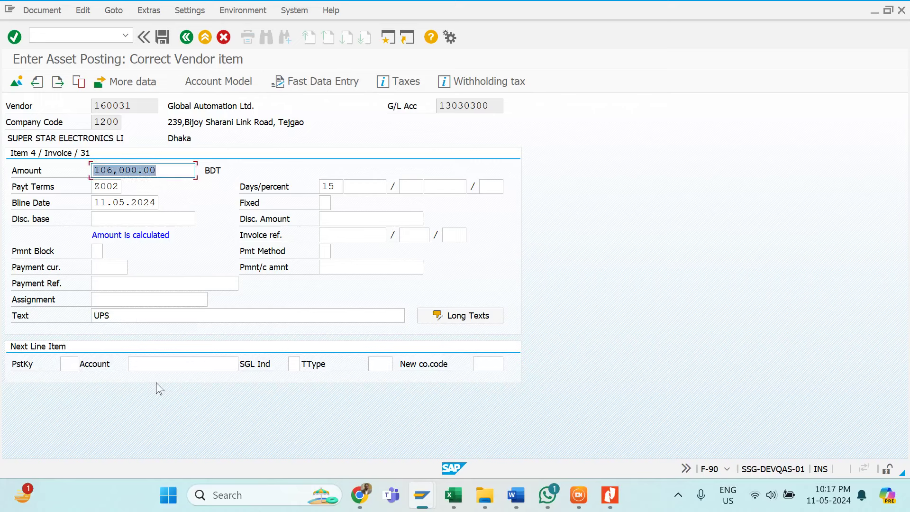
# Set the vendor item's text to "Desktop Purchase for MBD Dept"
pyautogui.press('Tab')
pyautogui.press('Tab')
pyautogui.press('Tab')
pyautogui.press('Tab')
pyautogui.press('Tab')
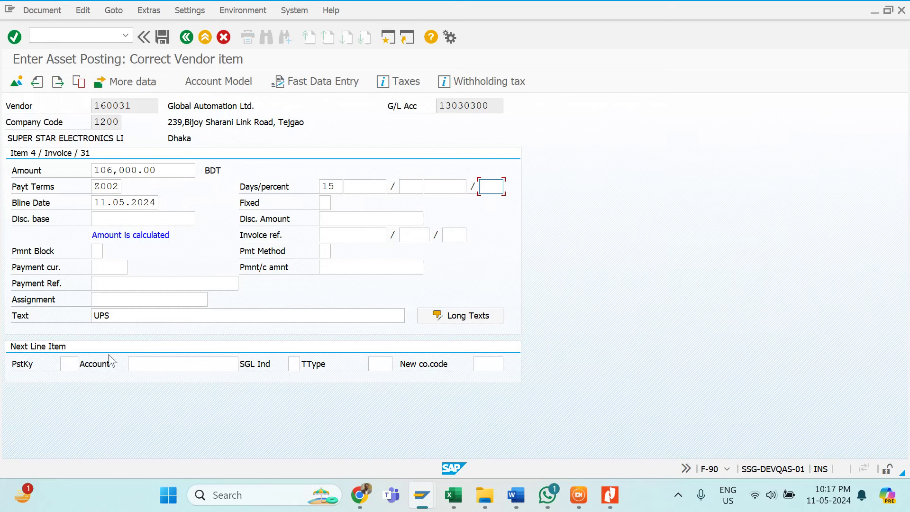
pyautogui.press('Tab')
pyautogui.press('Tab')
pyautogui.press('Tab')
pyautogui.press('Tab')
pyautogui.press('Tab')
pyautogui.press('Tab')
pyautogui.press('Tab')
pyautogui.press('Tab')
pyautogui.press('Tab')
pyautogui.press('Tab')
pyautogui.press('Tab')
pyautogui.press('Tab')
pyautogui.press('Tab')
pyautogui.press('Tab')
pyautogui.press('Tab')
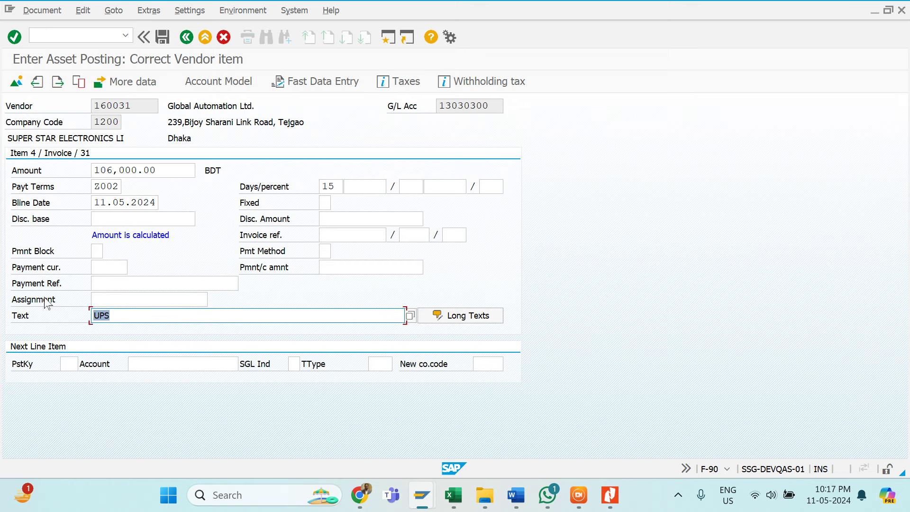
pyautogui.write('Desktop Purchase for')
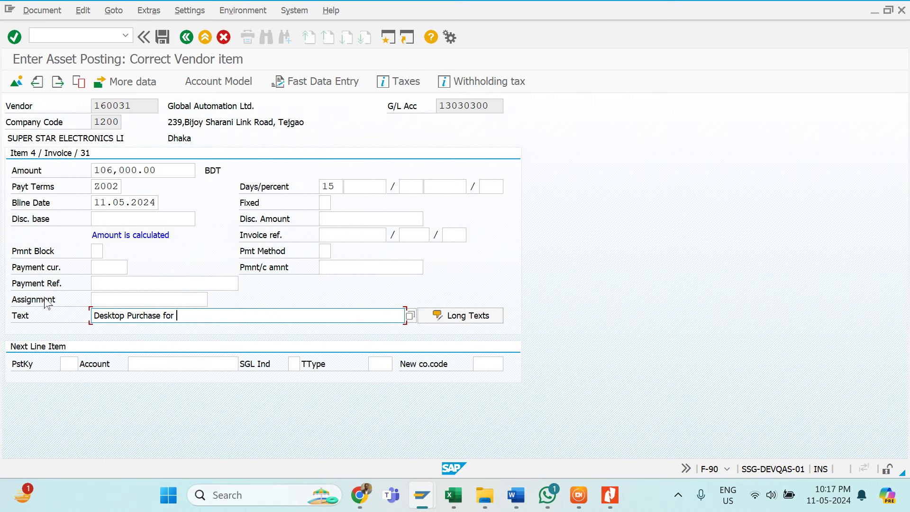
pyautogui.write(' MBD Dept')
pyautogui.press('Return')
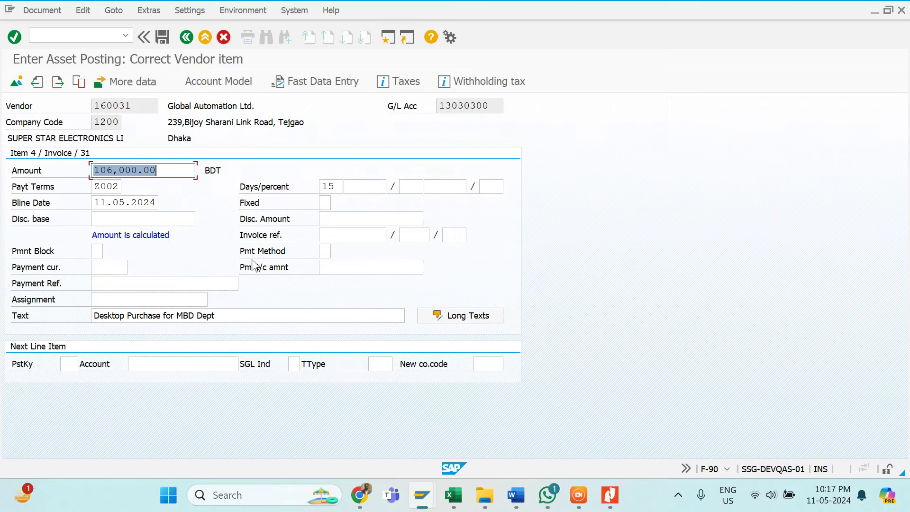
# Simulate the asset posting and copy a screenshot of its document overview to the clipboard
pyautogui.click(58, 14)
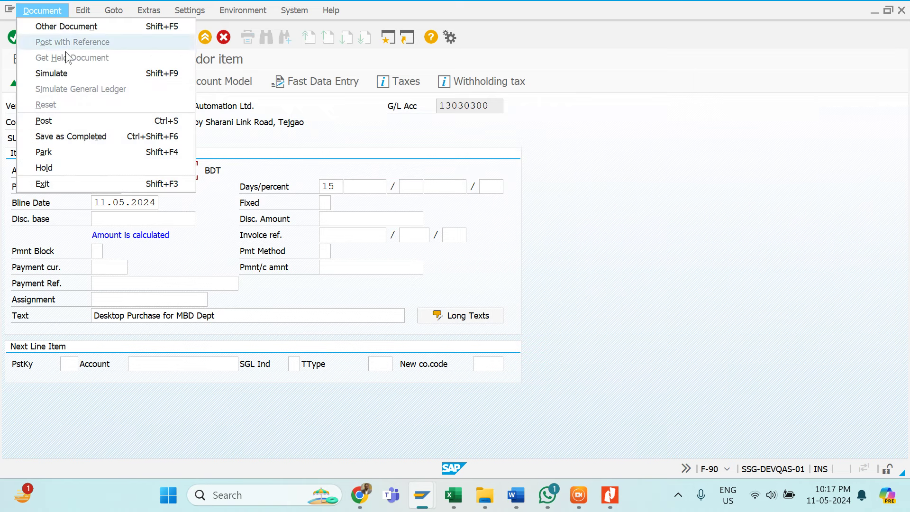
pyautogui.click(50, 72)
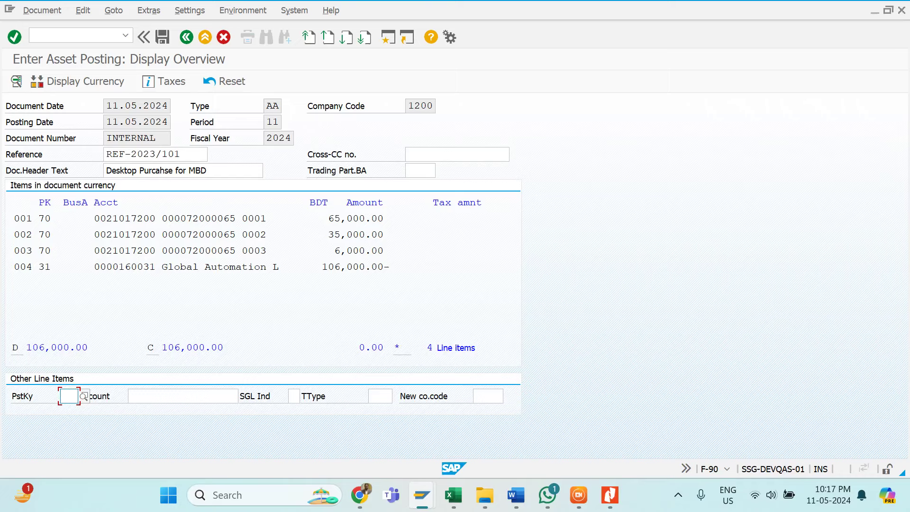
pyautogui.click(677, 494)
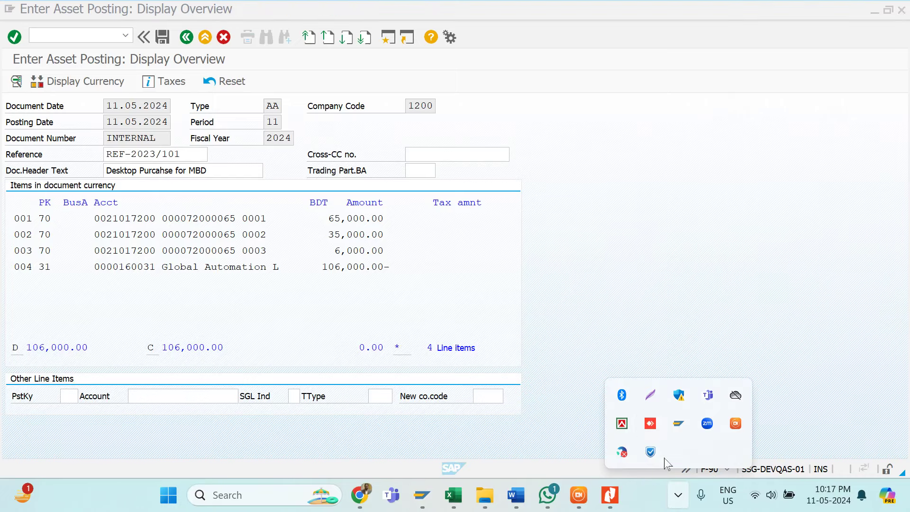
pyautogui.click(650, 423)
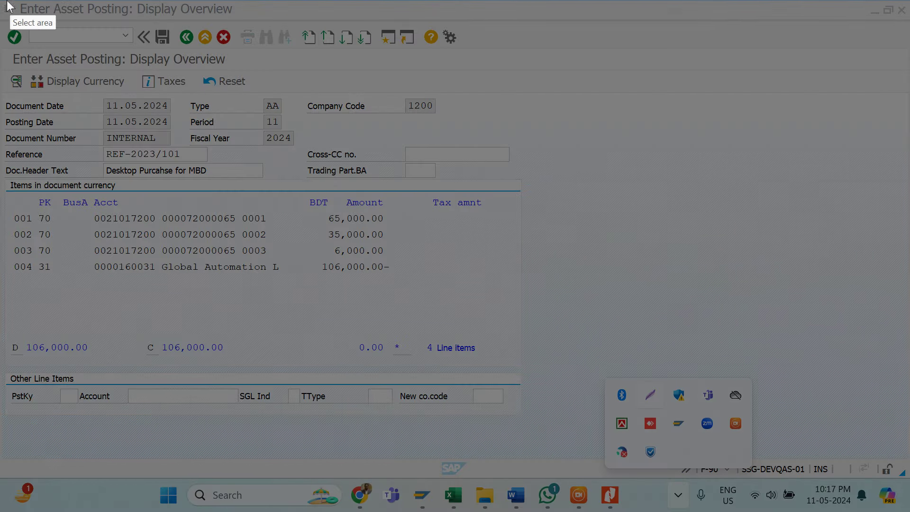
pyautogui.moveTo(1, 0)
pyautogui.mouseDown()
pyautogui.moveTo(42, 74)
pyautogui.moveTo(517, 394)
pyautogui.moveTo(549, 426)
pyautogui.mouseUp()
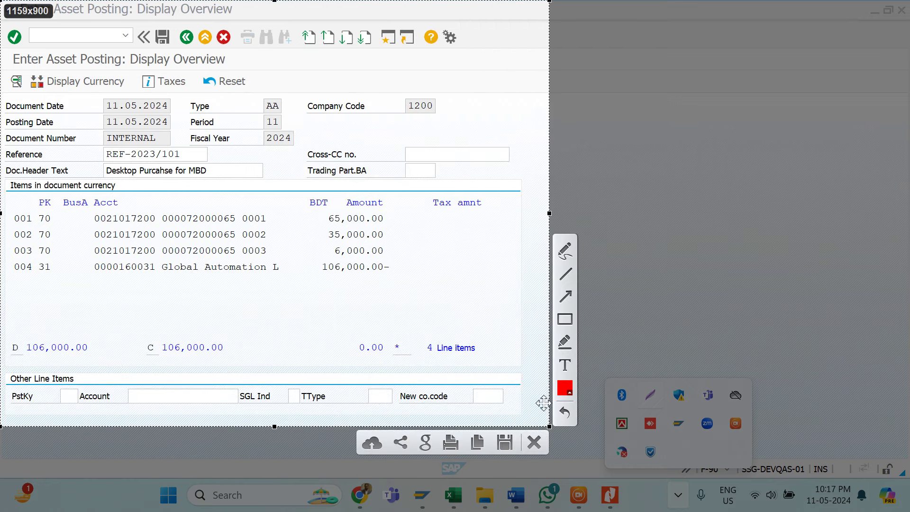
pyautogui.click(477, 442)
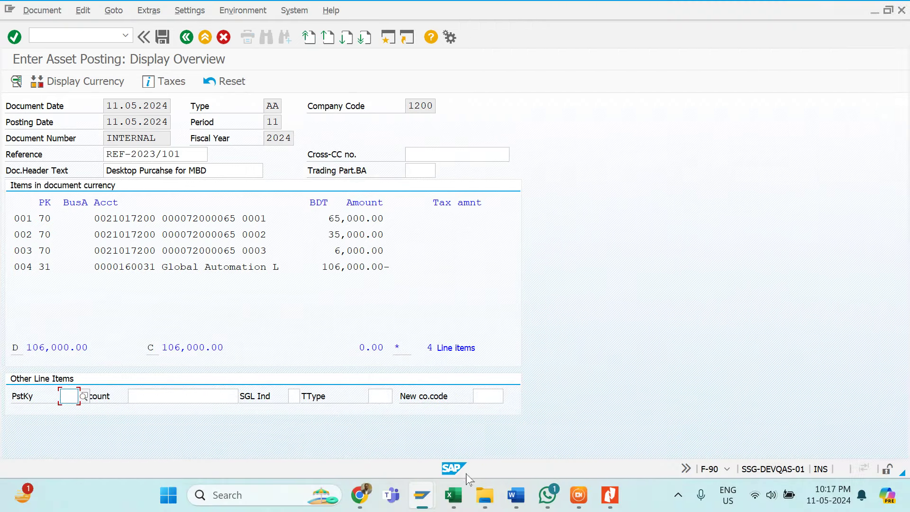
# Switch to Word and paste the posting overview screenshot on the blank page after the sub-asset creation message
pyautogui.moveTo(516, 497)
pyautogui.click(524, 448)
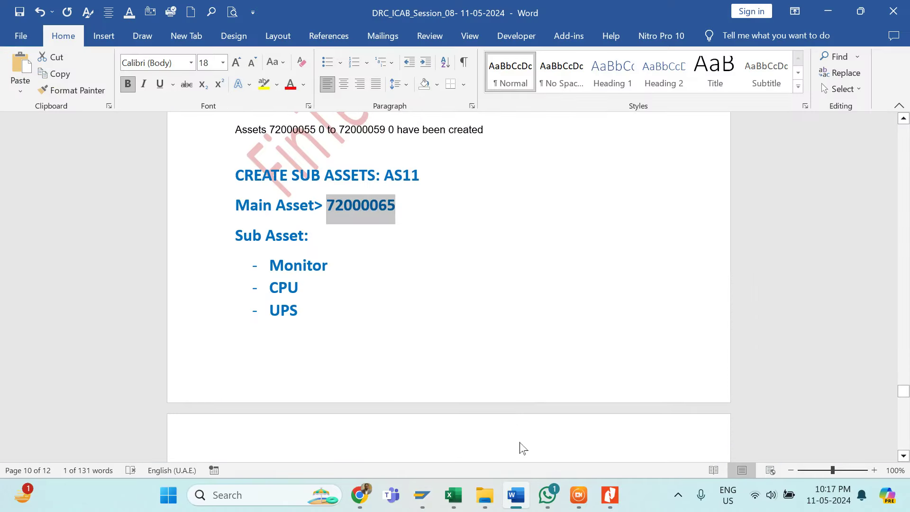
pyautogui.scroll(-12, 413, 342)
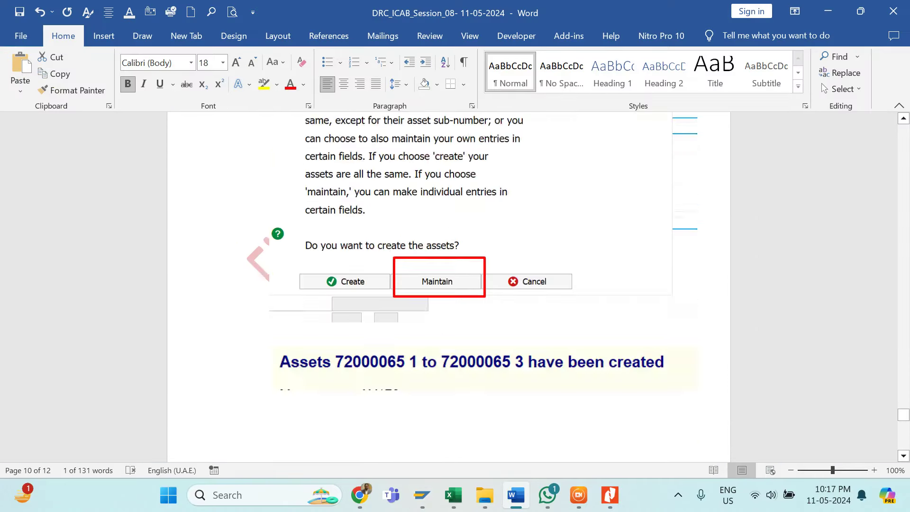
pyautogui.scroll(-8, 449, 284)
pyautogui.scroll(3, 449, 284)
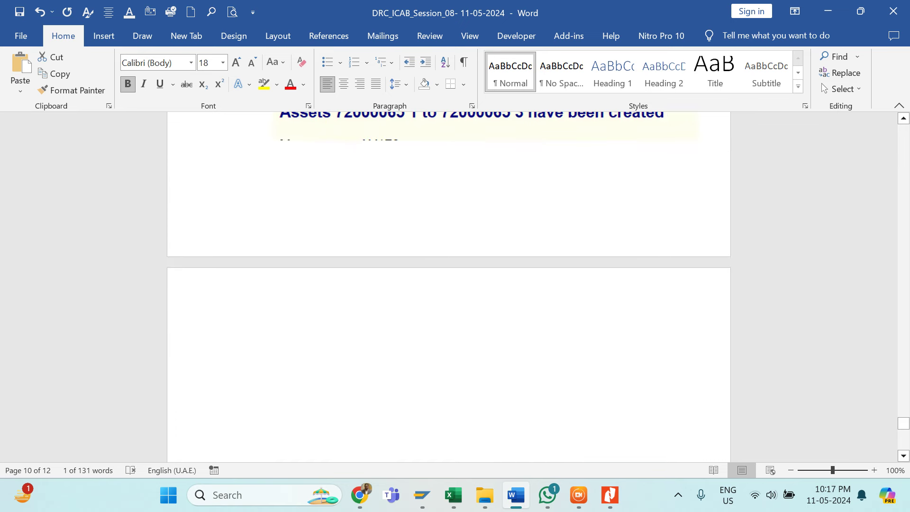
pyautogui.click(442, 345)
pyautogui.hotkey('ctrl', 'v')
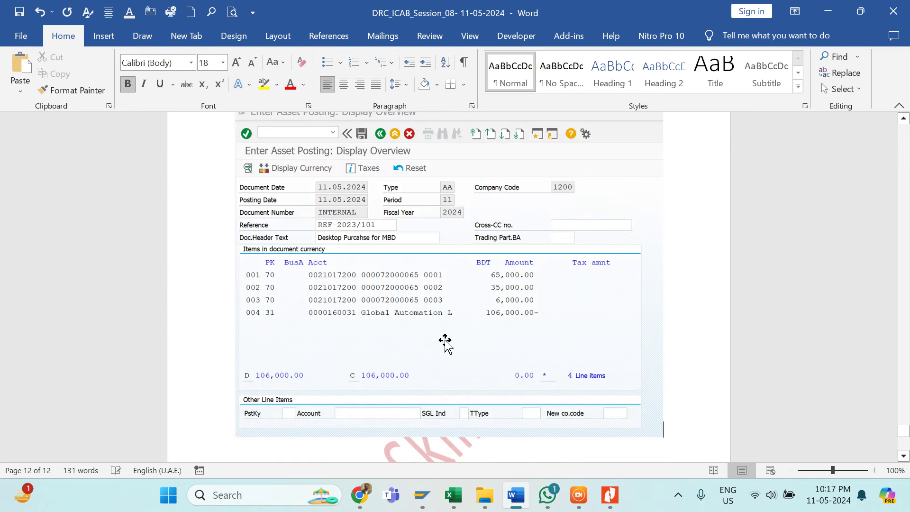
pyautogui.scroll(-1, 444, 342)
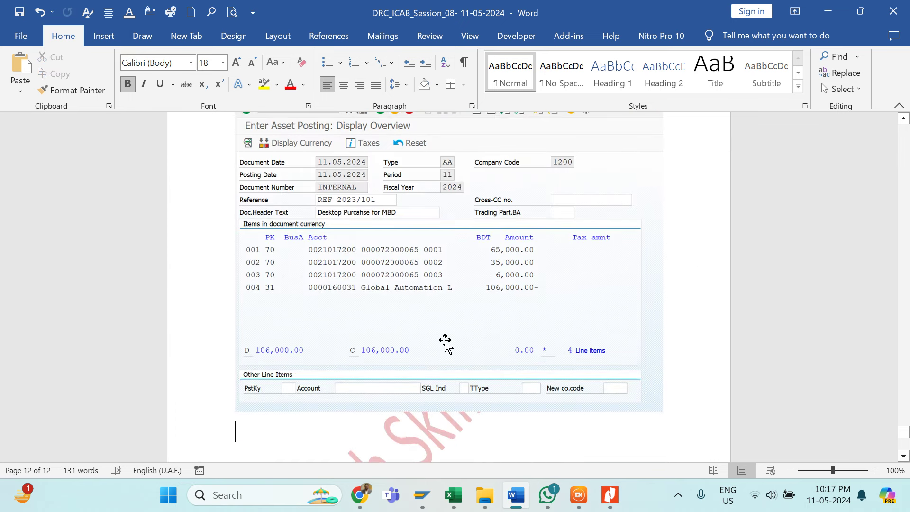
# Return to SAP and post the vendor acquisition document
pyautogui.hotkey('alt', 'Tab')
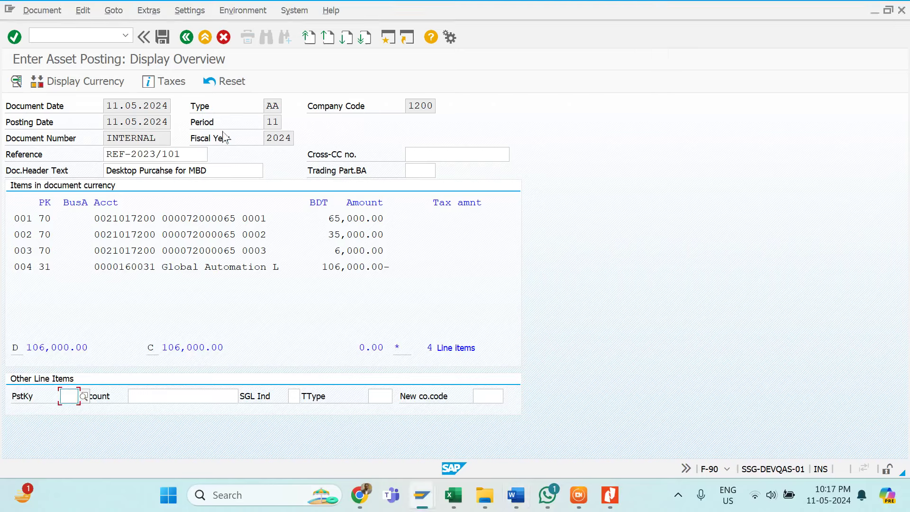
pyautogui.click(163, 37)
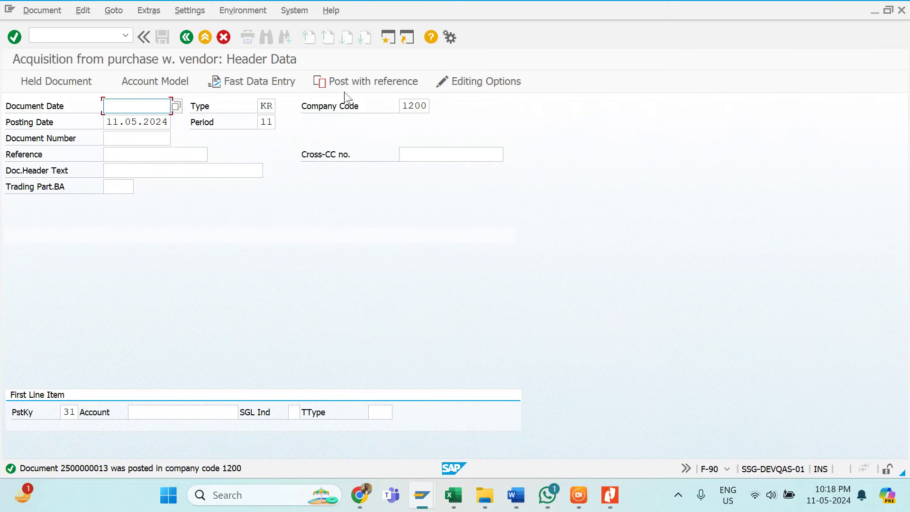
pyautogui.moveTo(427, 506)
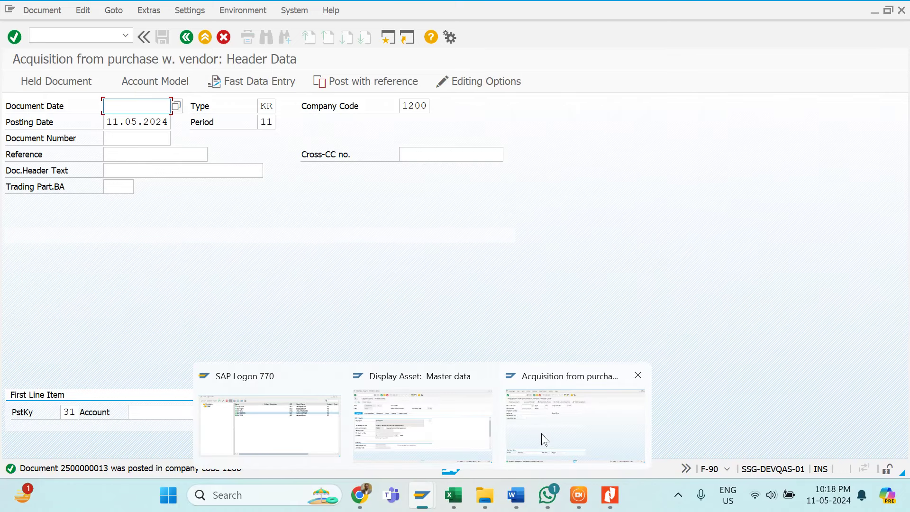